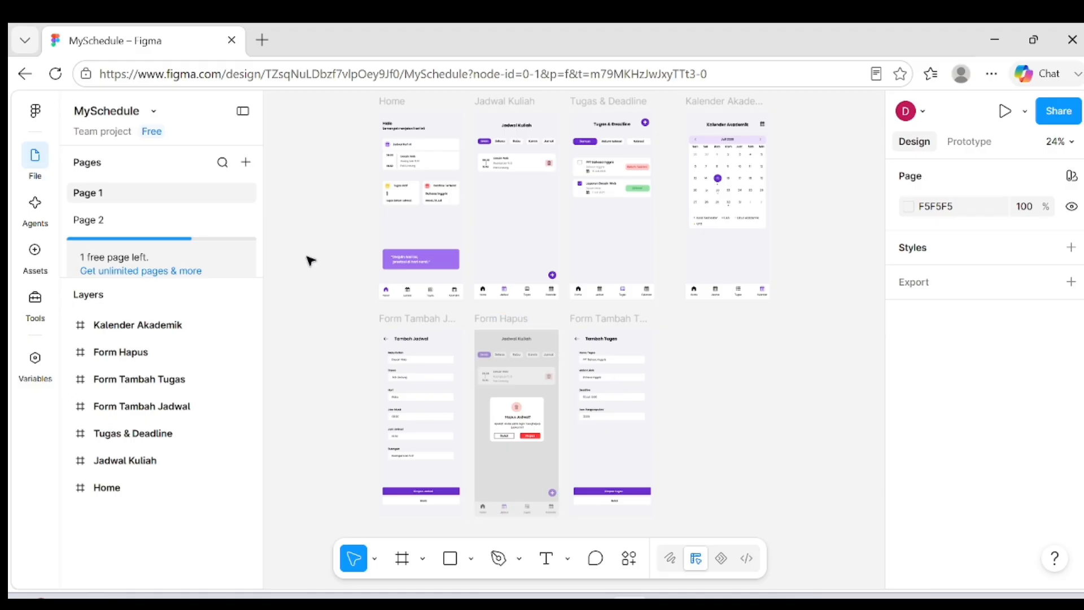
- Open Page 2 and import the Home screenshot from the file explorer onto the empty canvas
{"action": "left_click", "coordinate": [131, 225]}
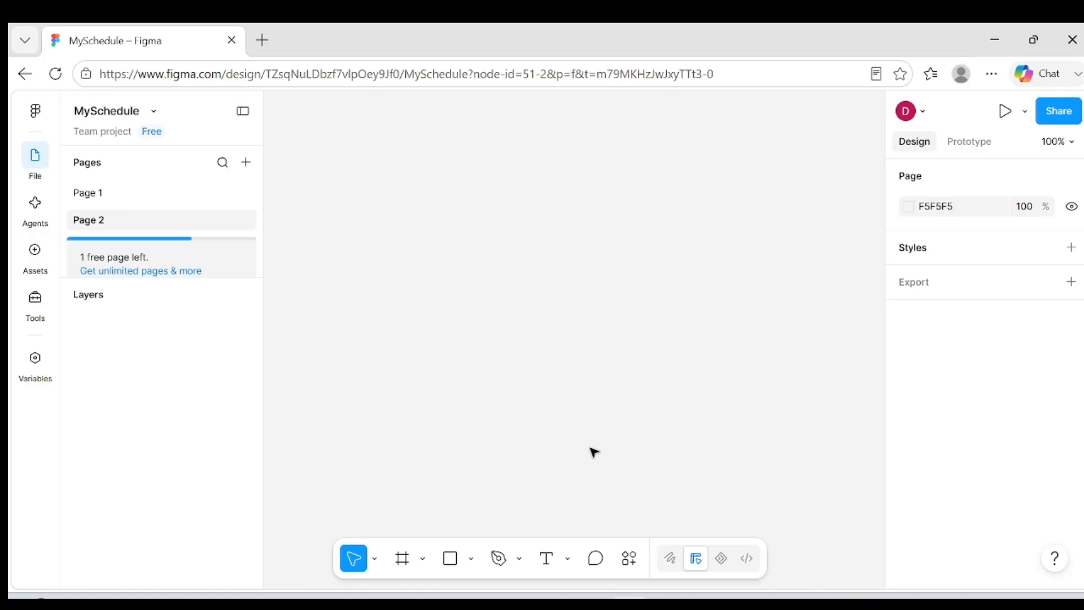
{"action": "left_click", "coordinate": [554, 597]}
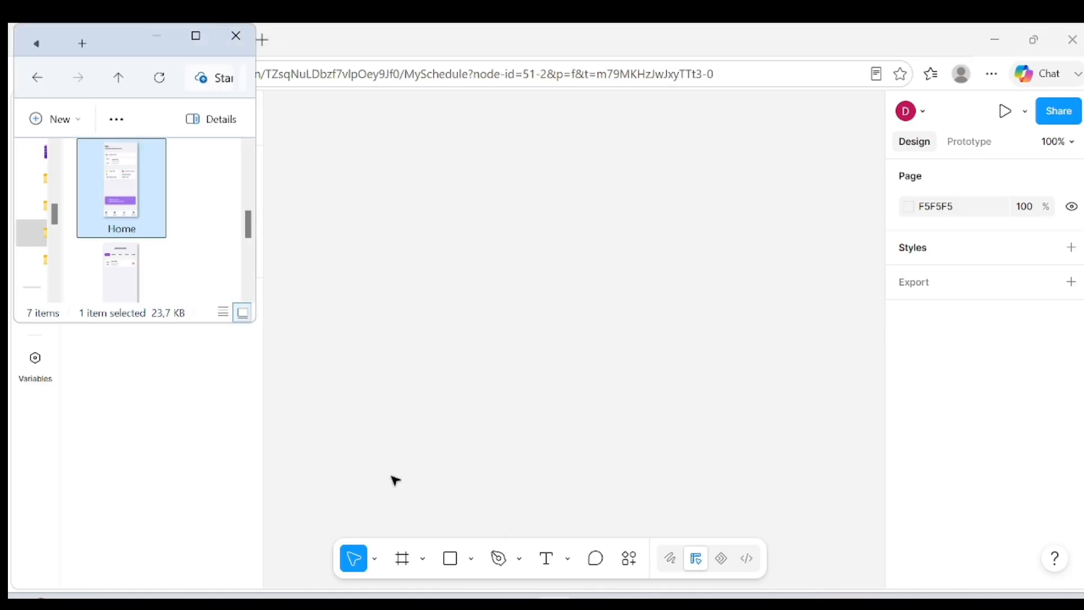
{"action": "left_click_drag", "start_coordinate": [130, 208], "coordinate": [349, 208]}
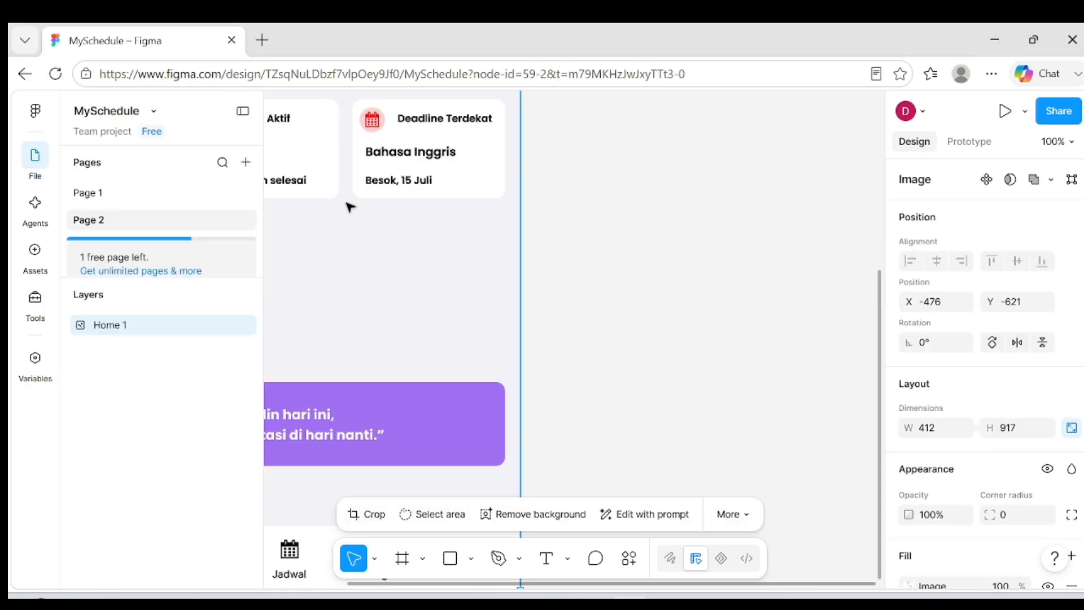
- Scale the imported Home image down proportionally to about 247 × 549
{"action": "scroll", "coordinate": [350, 207], "scroll_direction": "left", "scroll_amount": 3}
{"action": "scroll", "coordinate": [348, 204], "scroll_direction": "down", "scroll_amount": 3}
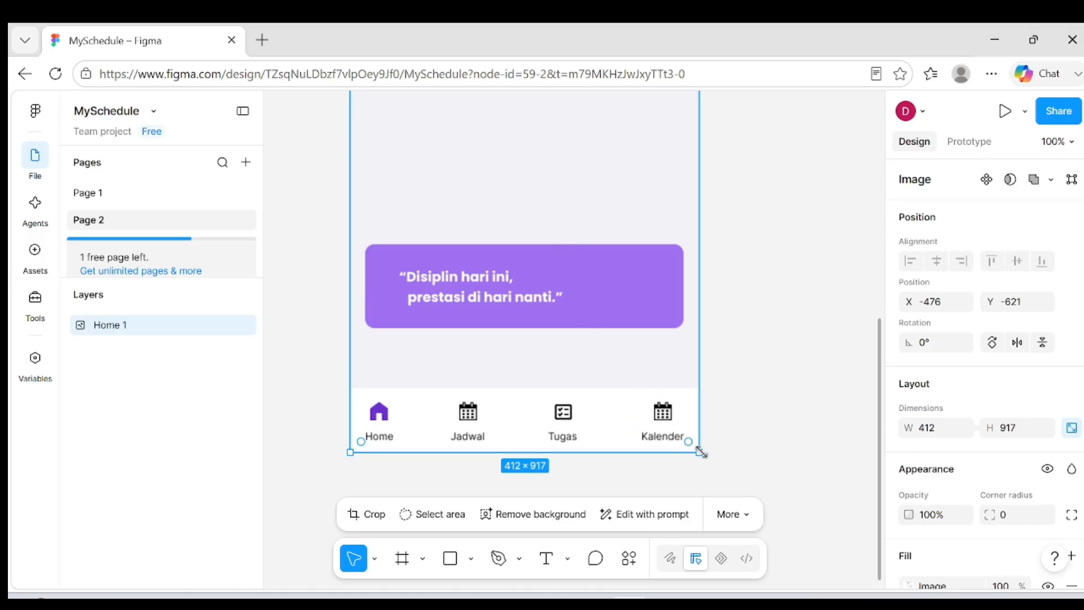
{"action": "left_click_drag", "start_coordinate": [701, 452], "coordinate": [564, 176]}
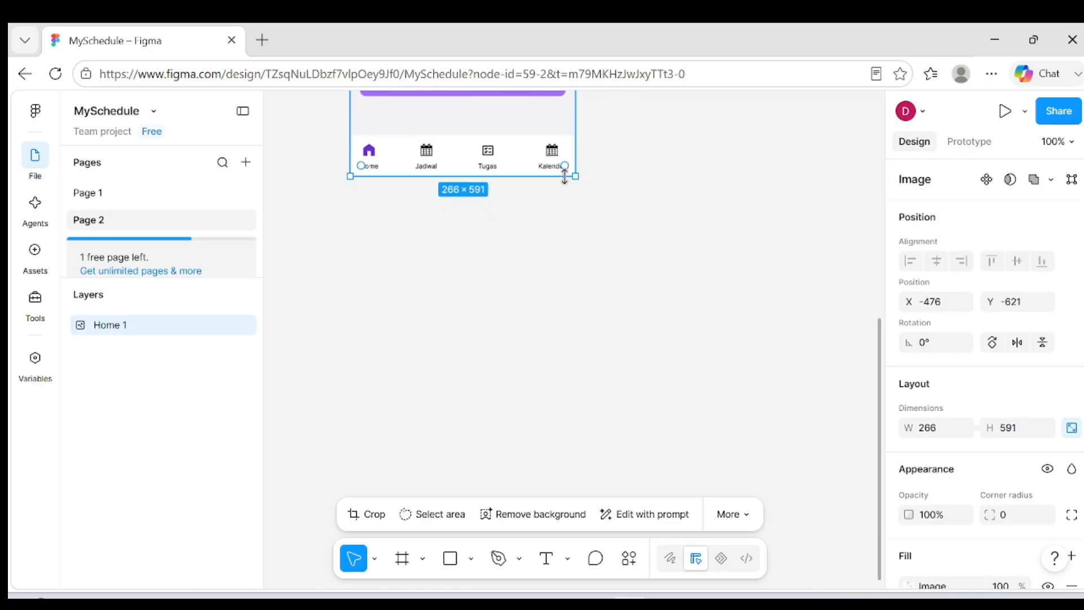
{"action": "scroll", "coordinate": [564, 177], "scroll_direction": "up", "scroll_amount": 5}
{"action": "scroll", "coordinate": [564, 220], "scroll_direction": "down", "scroll_amount": 3}
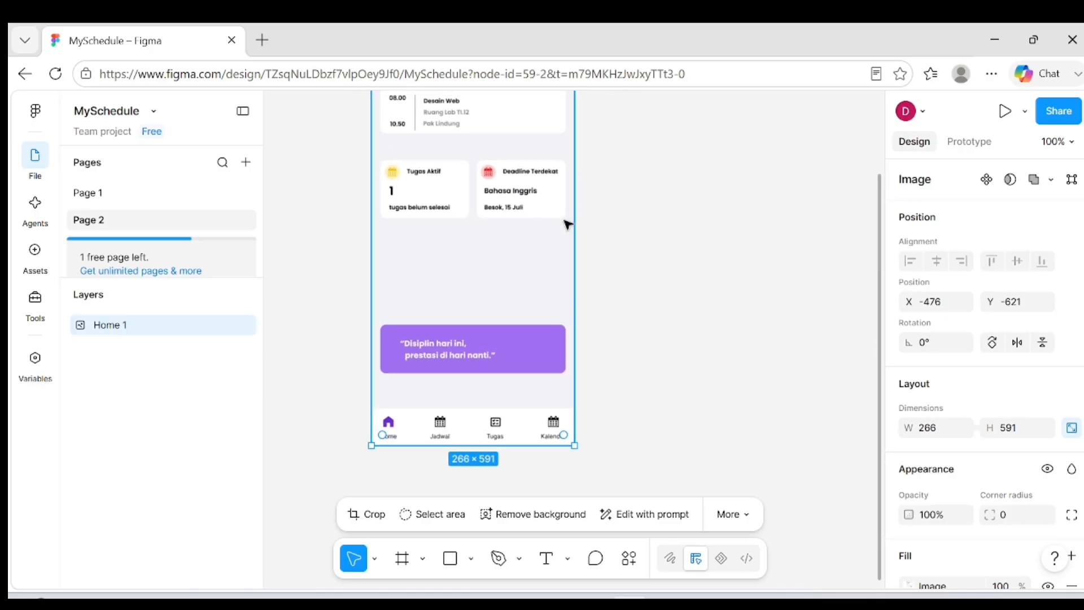
{"action": "scroll", "coordinate": [563, 220], "scroll_direction": "down", "scroll_amount": 2}
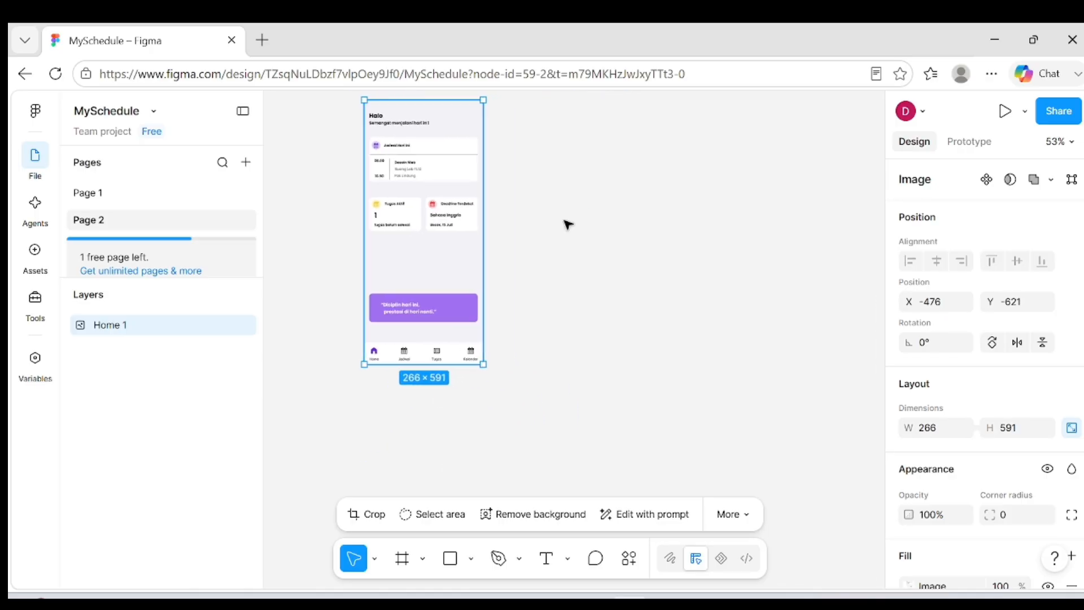
{"action": "scroll", "coordinate": [563, 220], "scroll_direction": "up", "scroll_amount": 1}
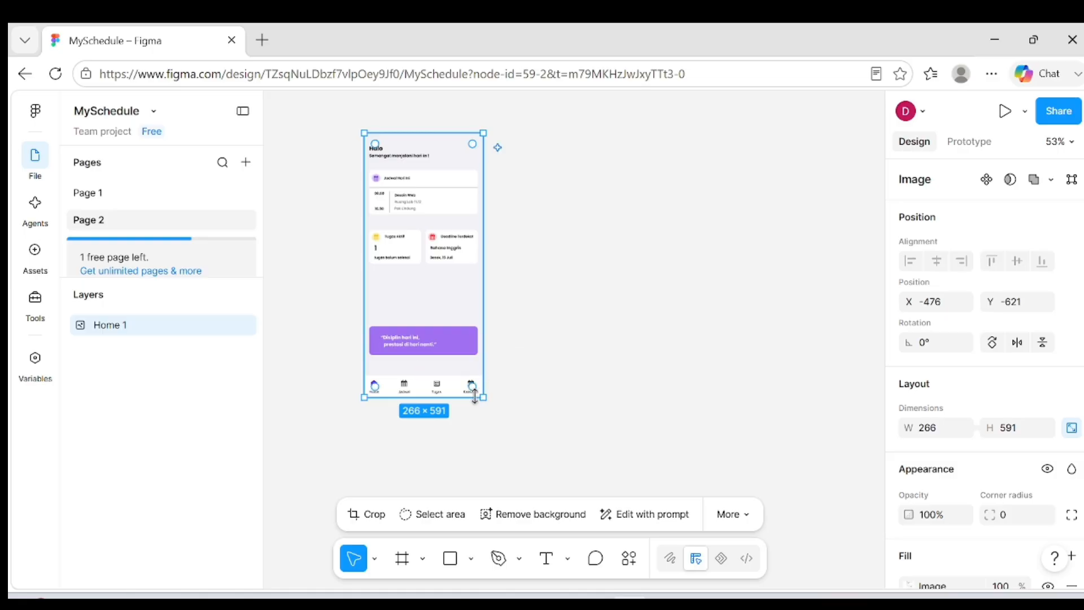
{"action": "left_click_drag", "start_coordinate": [483, 397], "coordinate": [466, 375]}
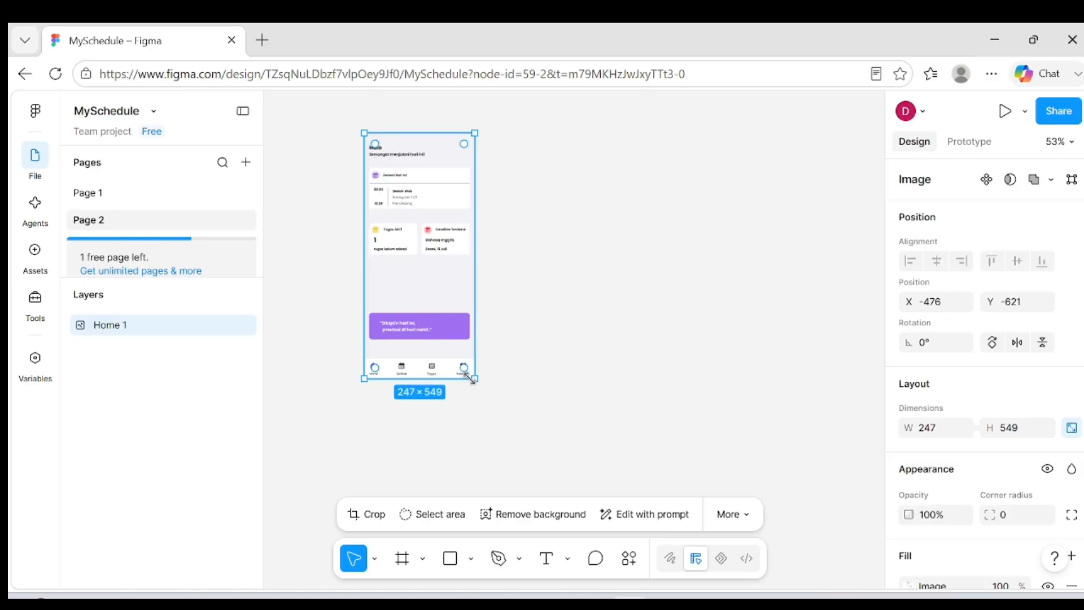
{"action": "left_click", "coordinate": [653, 361]}
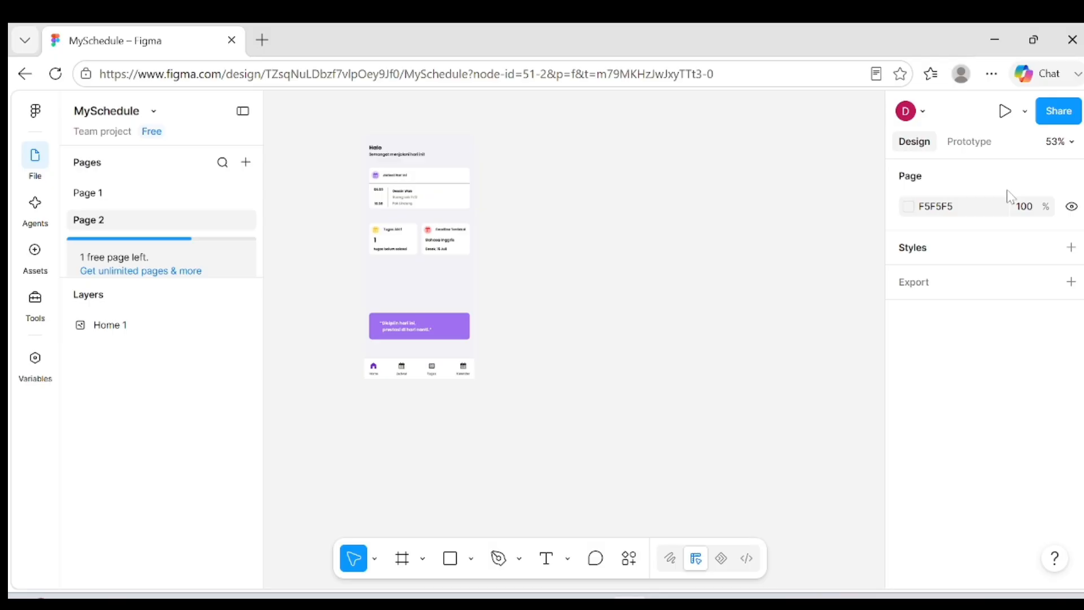
- Add a new frame using the Android Compact phone preset (412 × 917)
{"action": "left_click", "coordinate": [403, 559]}
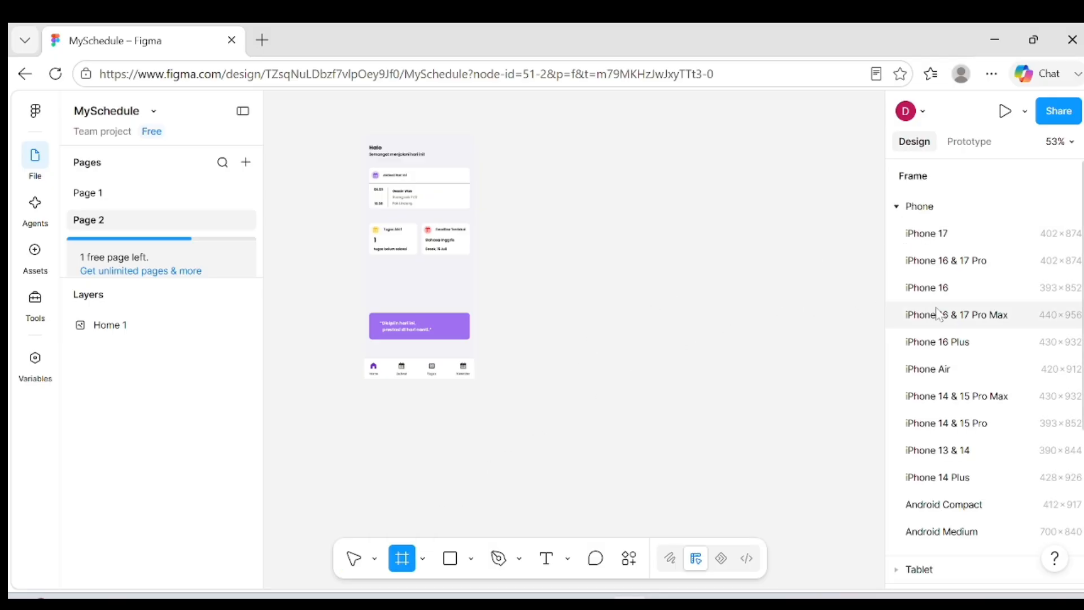
{"action": "scroll", "coordinate": [960, 388], "scroll_direction": "down", "scroll_amount": 2}
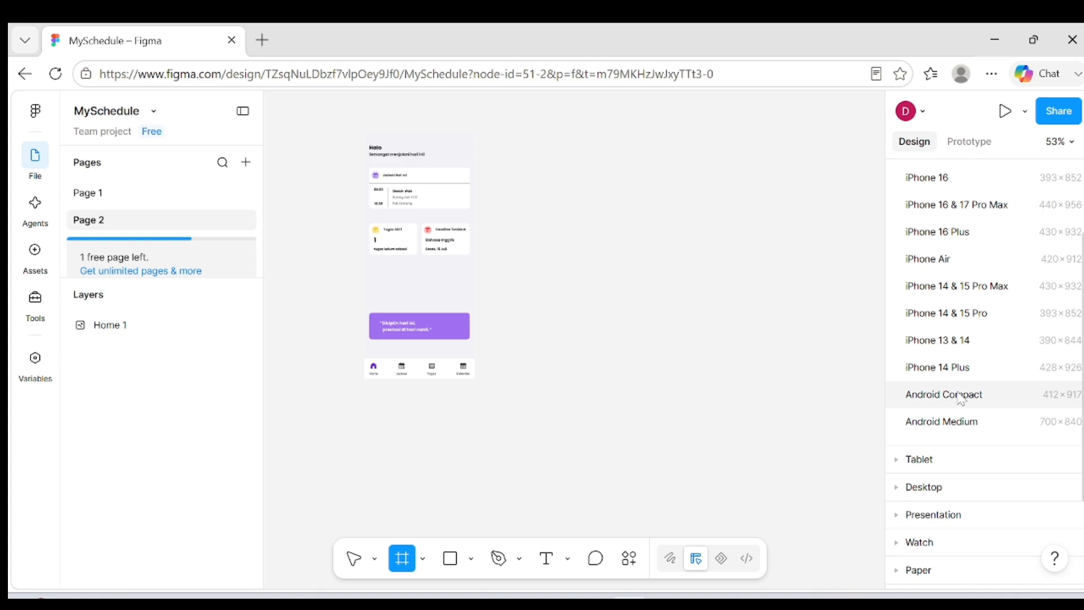
{"action": "left_click", "coordinate": [961, 399]}
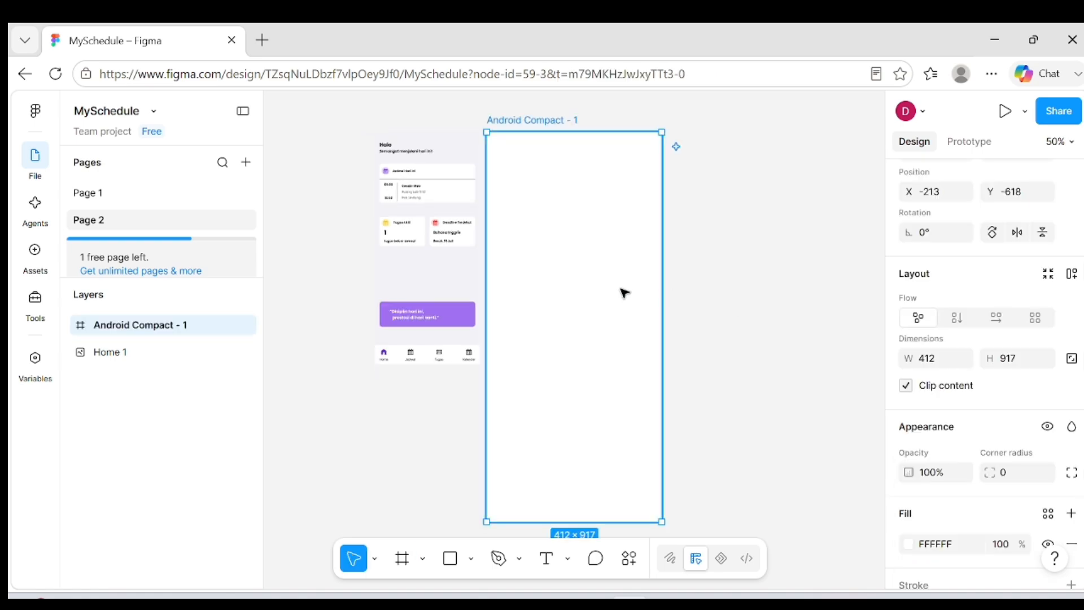
- Enlarge the Home image to 412 × 918 and place it outside the Android Compact frame, to its left at X -707, Y -619
{"action": "scroll", "coordinate": [613, 385], "scroll_direction": "down", "scroll_amount": 2}
{"action": "scroll", "coordinate": [613, 385], "scroll_direction": "down", "scroll_amount": 1}
{"action": "scroll", "coordinate": [613, 385], "scroll_direction": "up", "scroll_amount": 1}
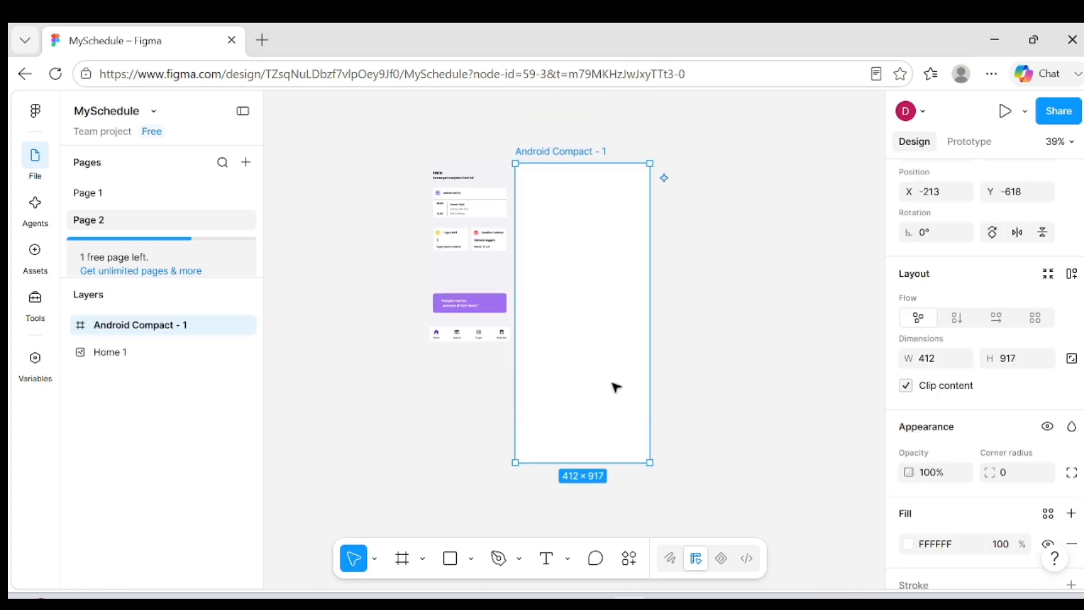
{"action": "left_click_drag", "start_coordinate": [487, 318], "coordinate": [515, 463]}
{"action": "scroll", "coordinate": [704, 333], "scroll_direction": "down", "scroll_amount": 2}
{"action": "left_click", "coordinate": [431, 239]}
{"action": "scroll", "coordinate": [571, 218], "scroll_direction": "up", "scroll_amount": 8}
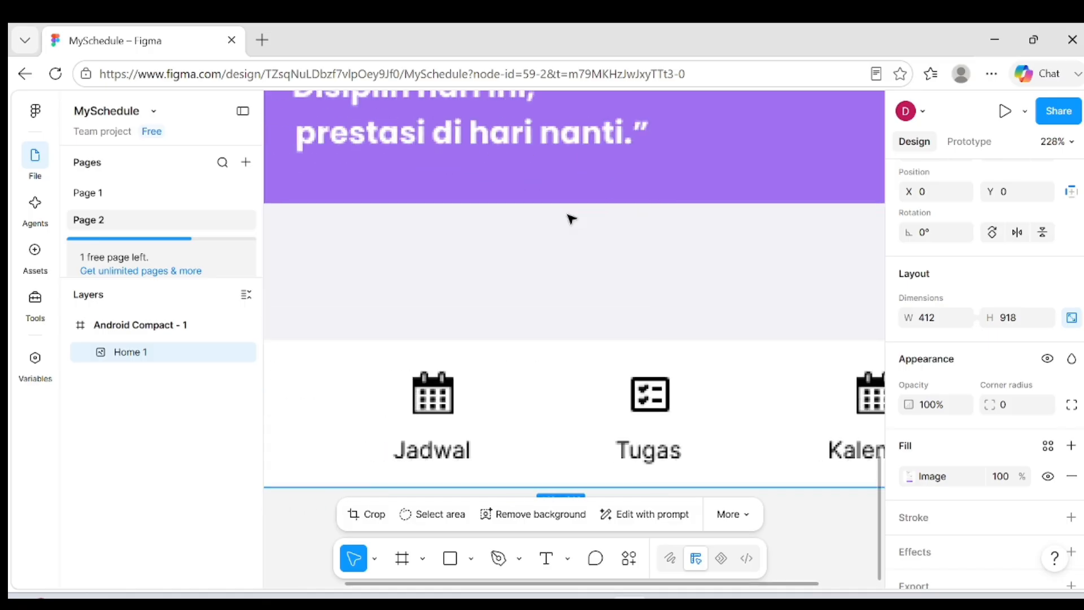
{"action": "scroll", "coordinate": [617, 217], "scroll_direction": "down", "scroll_amount": 6}
{"action": "scroll", "coordinate": [617, 217], "scroll_direction": "up", "scroll_amount": 4}
{"action": "left_click_drag", "start_coordinate": [617, 217], "coordinate": [433, 215]}
- Fill the Android Compact frame with the light grey Backgrounds/Secondary color from the iOS and iPadOS 27 library
{"action": "left_click", "coordinate": [610, 241]}
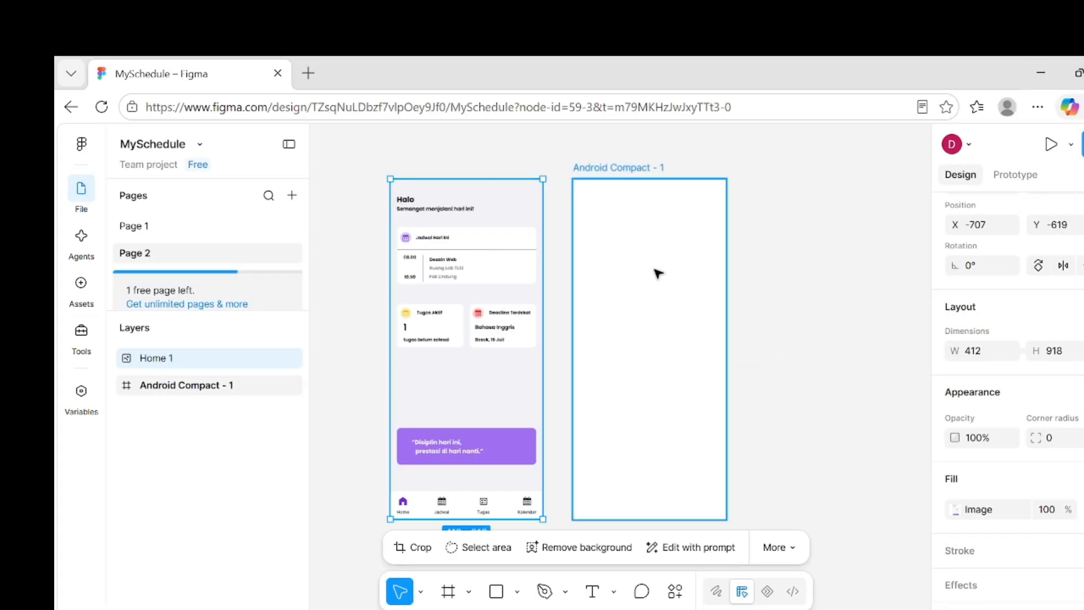
{"action": "scroll", "coordinate": [972, 441], "scroll_direction": "down", "scroll_amount": 2}
{"action": "left_click", "coordinate": [954, 483]}
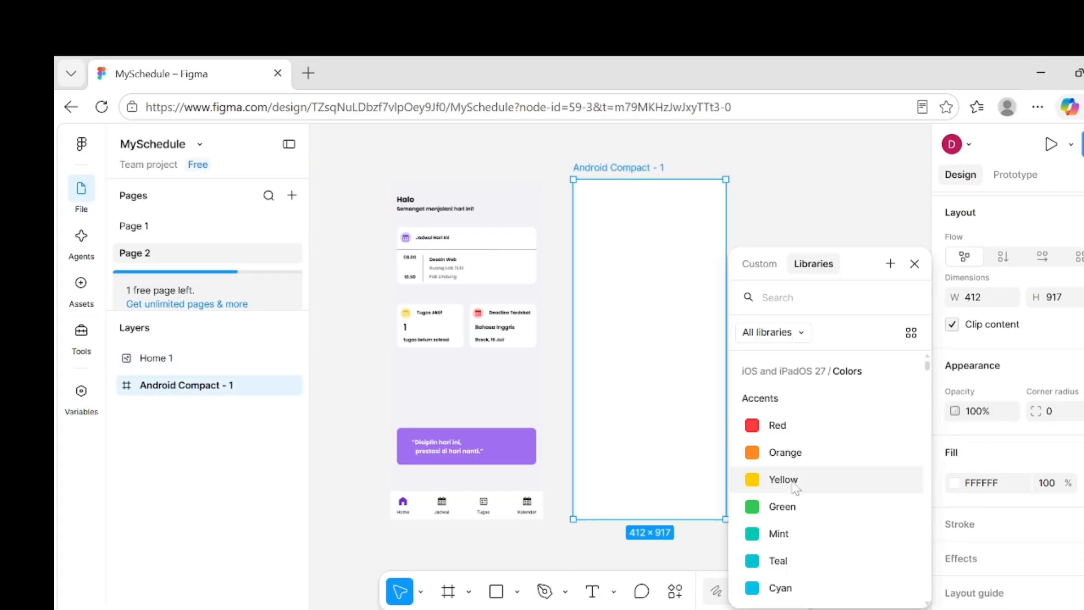
{"action": "scroll", "coordinate": [790, 451], "scroll_direction": "down", "scroll_amount": 3}
{"action": "left_click", "coordinate": [791, 501]}
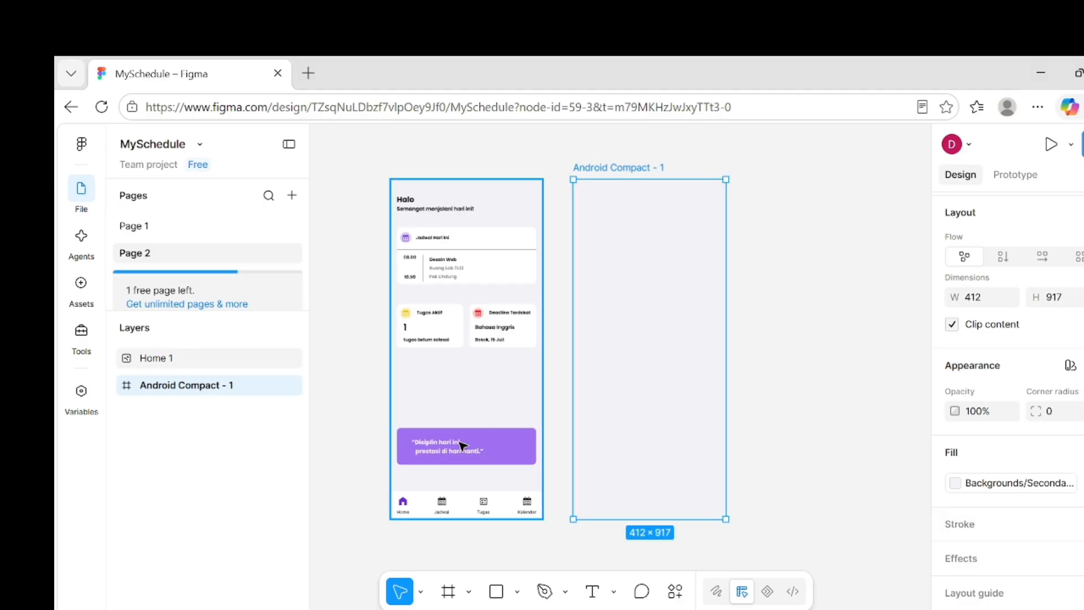
{"action": "left_click", "coordinate": [813, 317]}
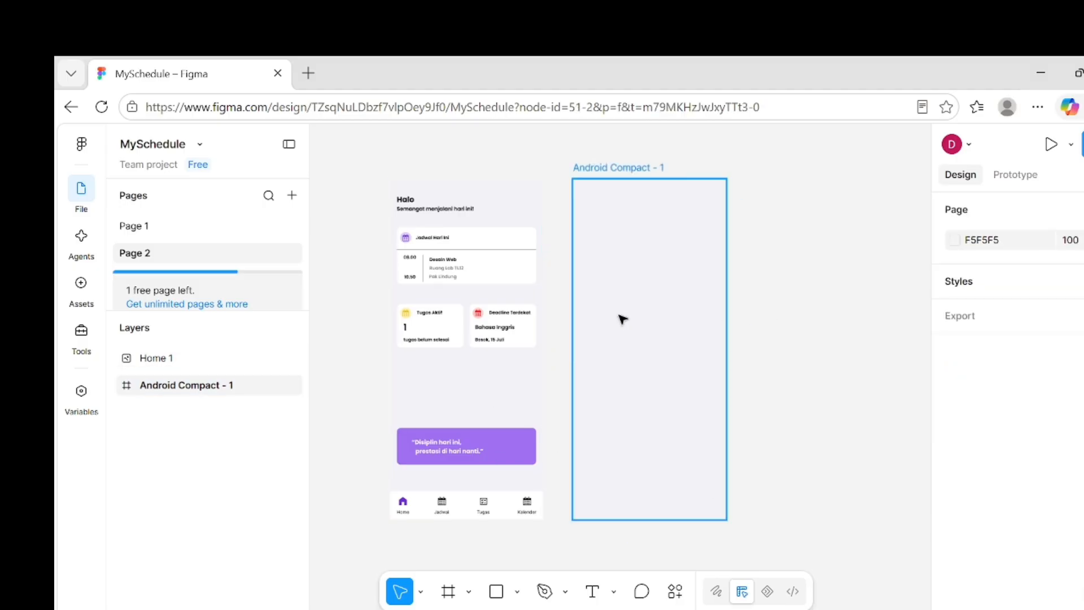
{"action": "left_click", "coordinate": [411, 200]}
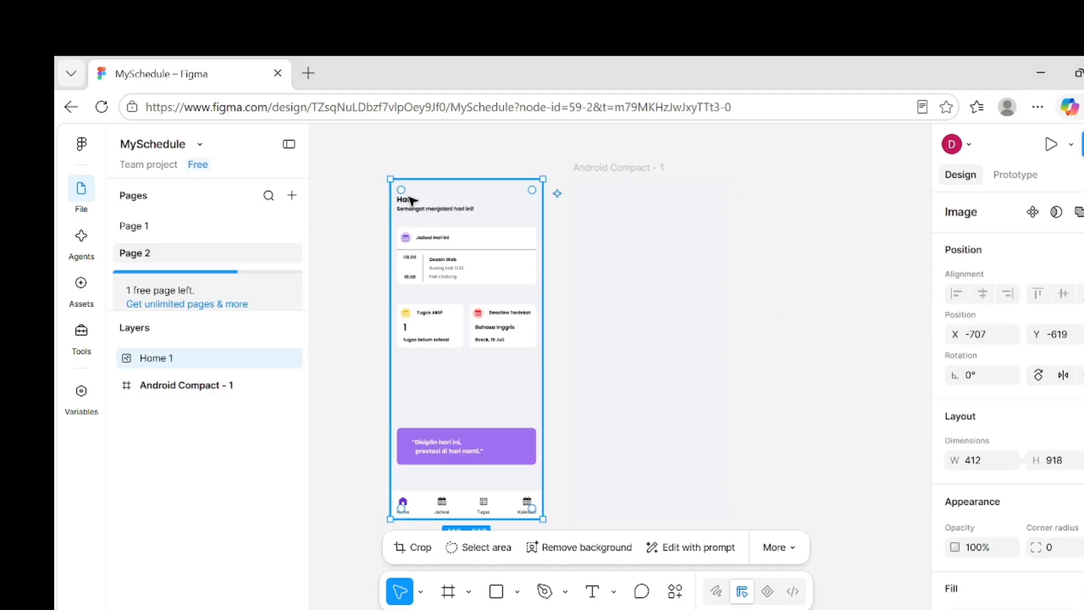
{"action": "left_click", "coordinate": [367, 222]}
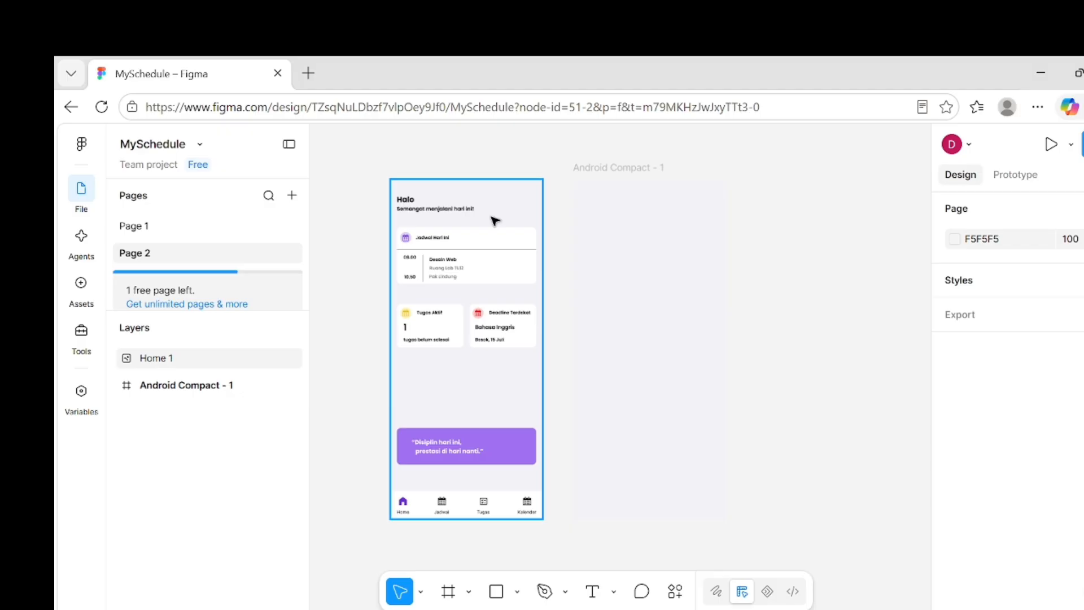
- Add the text "Halo" near the upper-left corner of the Android Compact frame
{"action": "left_click", "coordinate": [591, 593]}
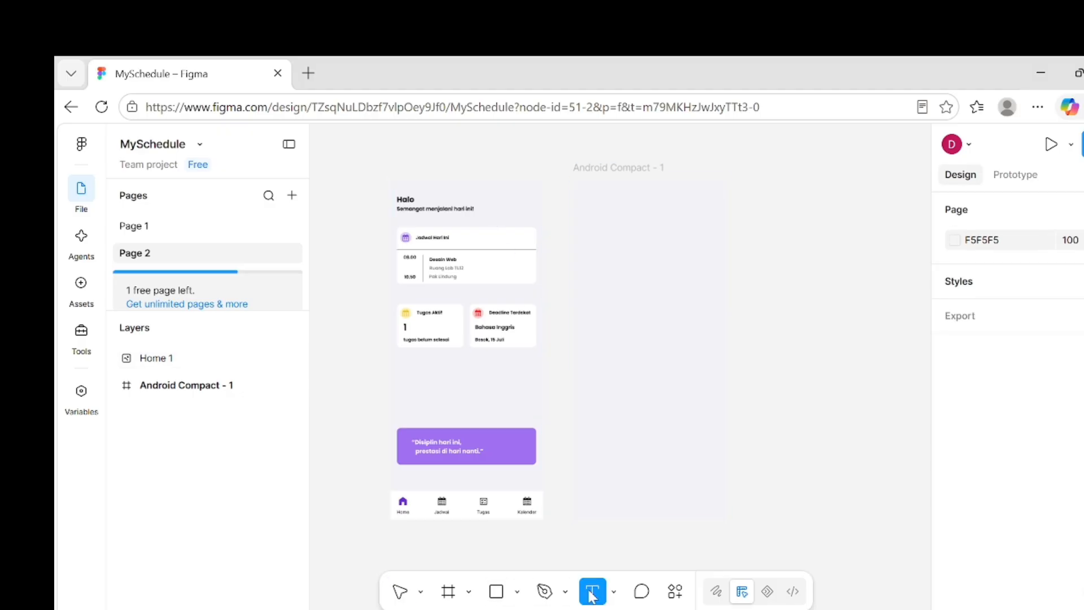
{"action": "left_click", "coordinate": [581, 195]}
{"action": "key", "text": "Caps_Lock"}
{"action": "type", "text": "H"}
{"action": "key", "text": "Caps_Lock"}
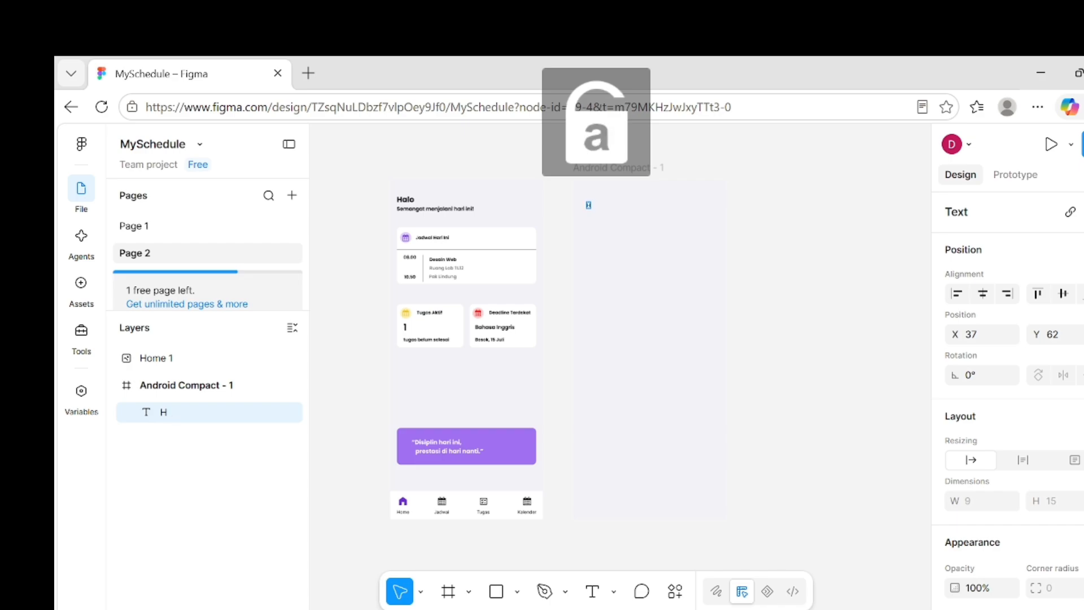
{"action": "type", "text": "alo"}
- Try to style the "Halo" text as Poppins Bold at size 24
{"action": "scroll", "coordinate": [978, 421], "scroll_direction": "down", "scroll_amount": 4}
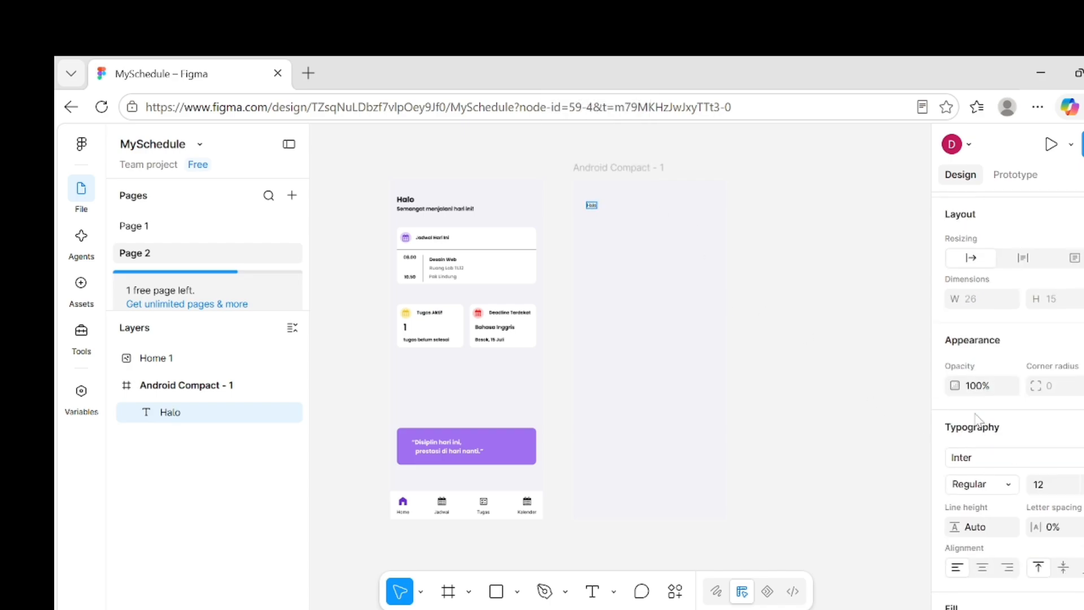
{"action": "scroll", "coordinate": [978, 420], "scroll_direction": "down", "scroll_amount": 3}
{"action": "left_click", "coordinate": [965, 367]}
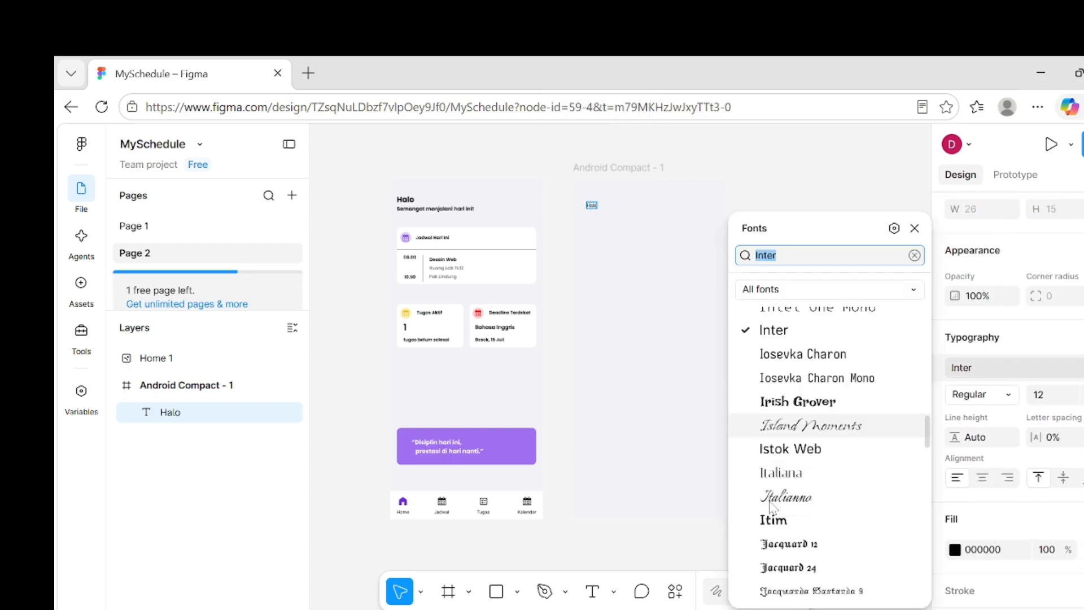
{"action": "scroll", "coordinate": [772, 506], "scroll_direction": "down", "scroll_amount": 15}
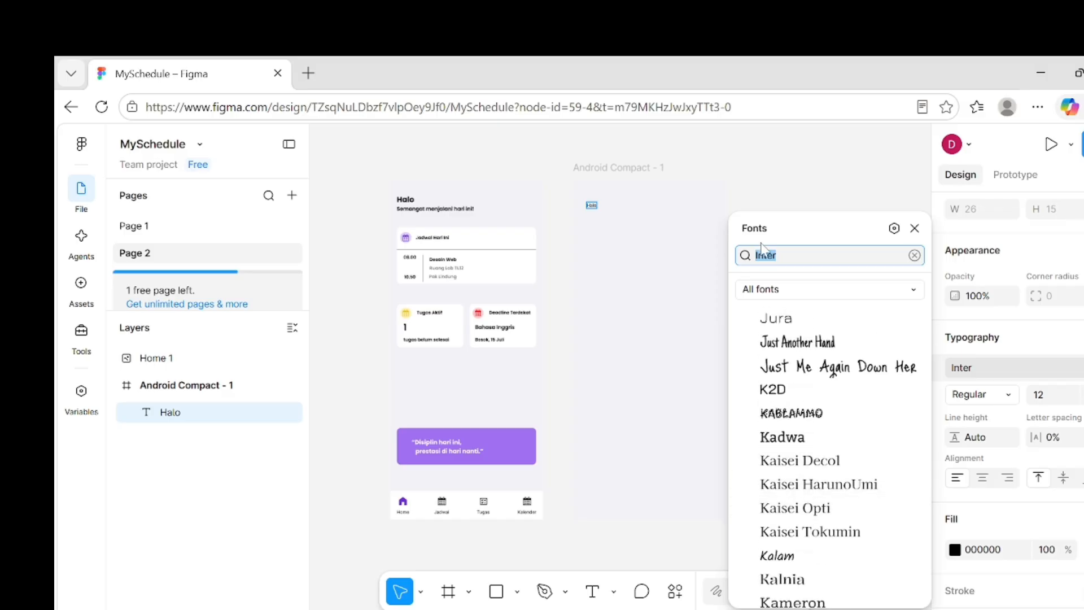
{"action": "type", "text": "pop"}
{"action": "left_click", "coordinate": [812, 286]}
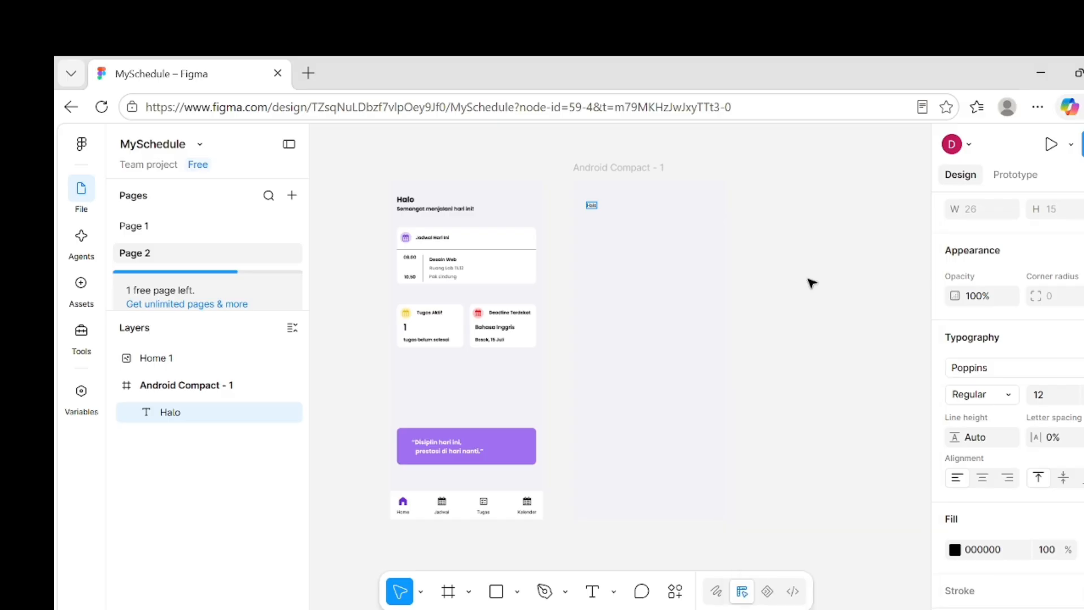
{"action": "left_click", "coordinate": [1016, 398]}
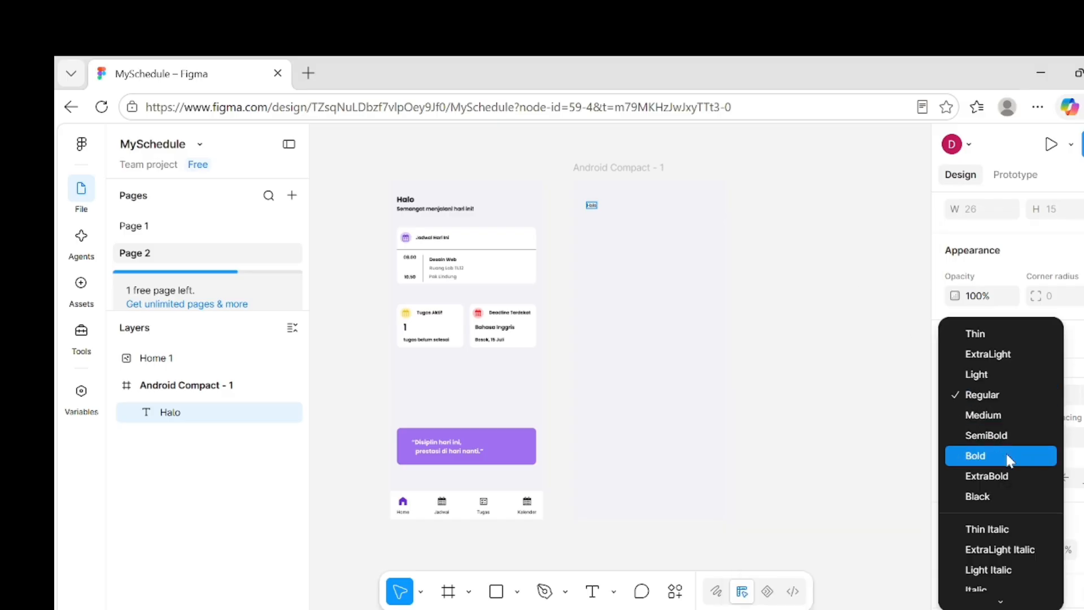
{"action": "left_click", "coordinate": [1008, 456]}
{"action": "left_click", "coordinate": [1079, 404]}
{"action": "left_click", "coordinate": [1072, 422]}
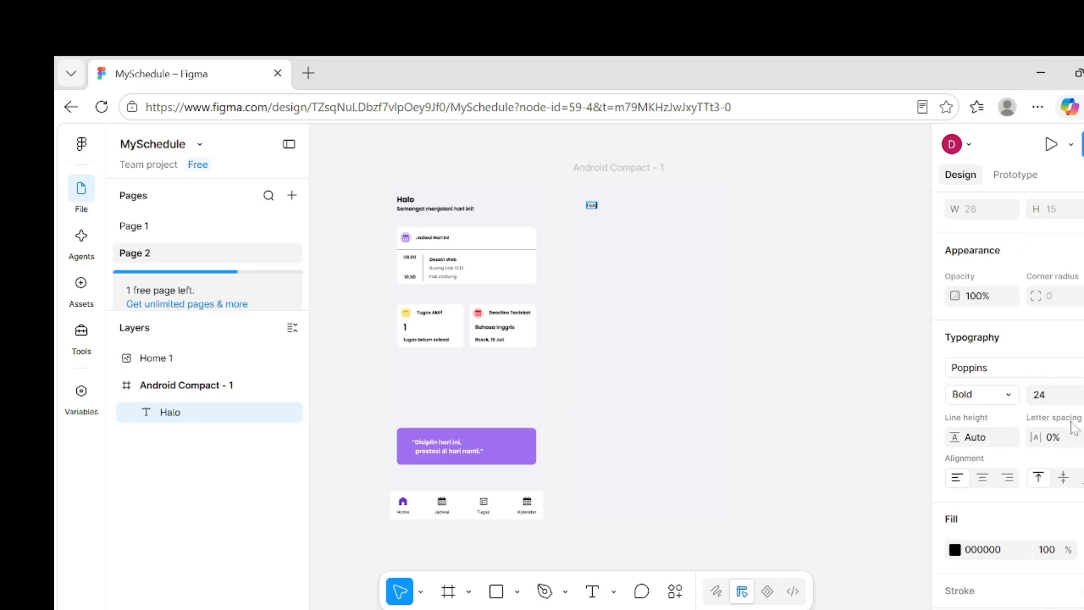
- Reselect the characters of the "Halo" text and set their font to Poppins with Bold weight
{"action": "scroll", "coordinate": [1077, 263], "scroll_direction": "up", "scroll_amount": 5}
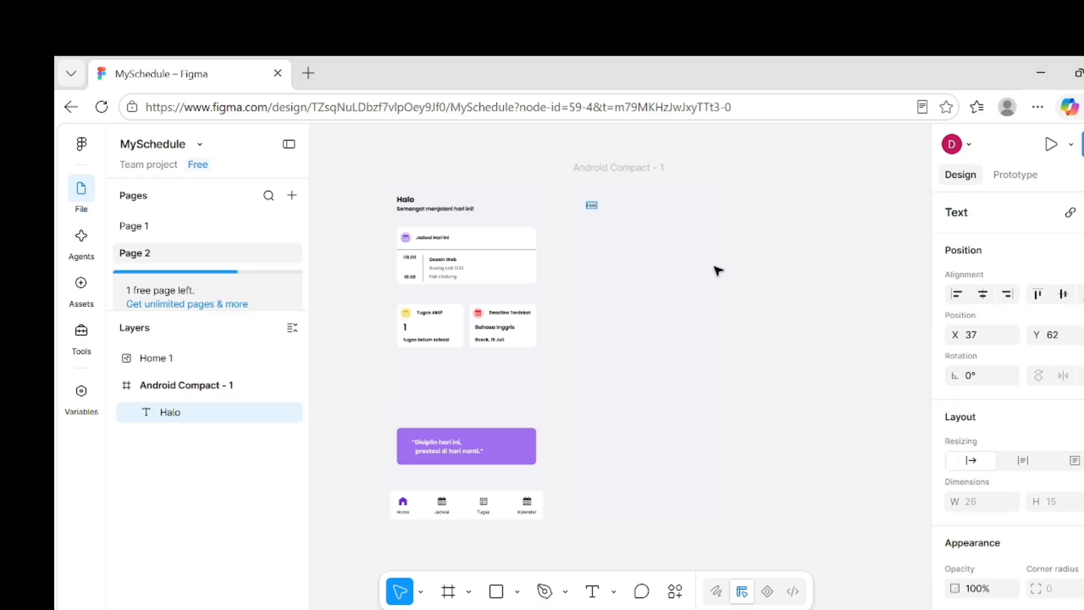
{"action": "scroll", "coordinate": [1020, 415], "scroll_direction": "down", "scroll_amount": 5}
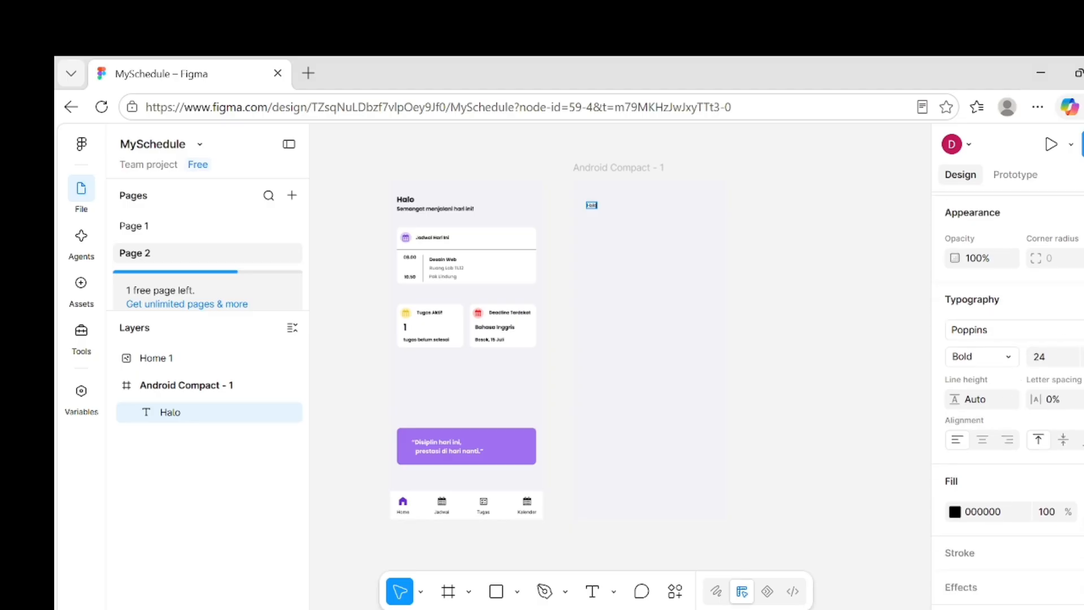
{"action": "left_click", "coordinate": [1080, 332]}
{"action": "left_click", "coordinate": [653, 262]}
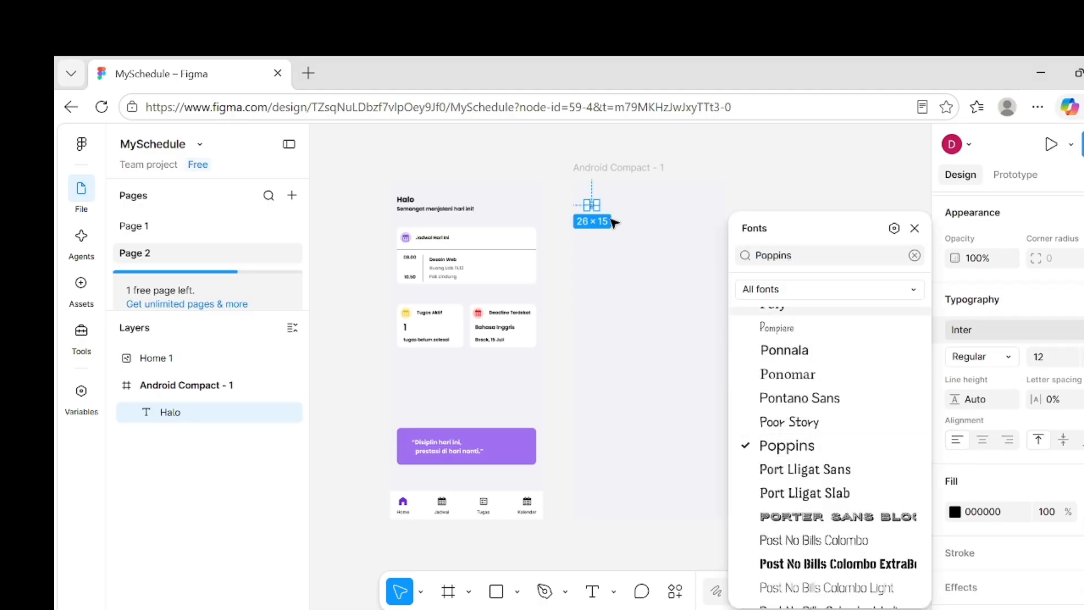
{"action": "scroll", "coordinate": [613, 257], "scroll_direction": "up", "scroll_amount": 2}
{"action": "scroll", "coordinate": [615, 260], "scroll_direction": "up", "scroll_amount": 2}
{"action": "double_click", "coordinate": [565, 193]}
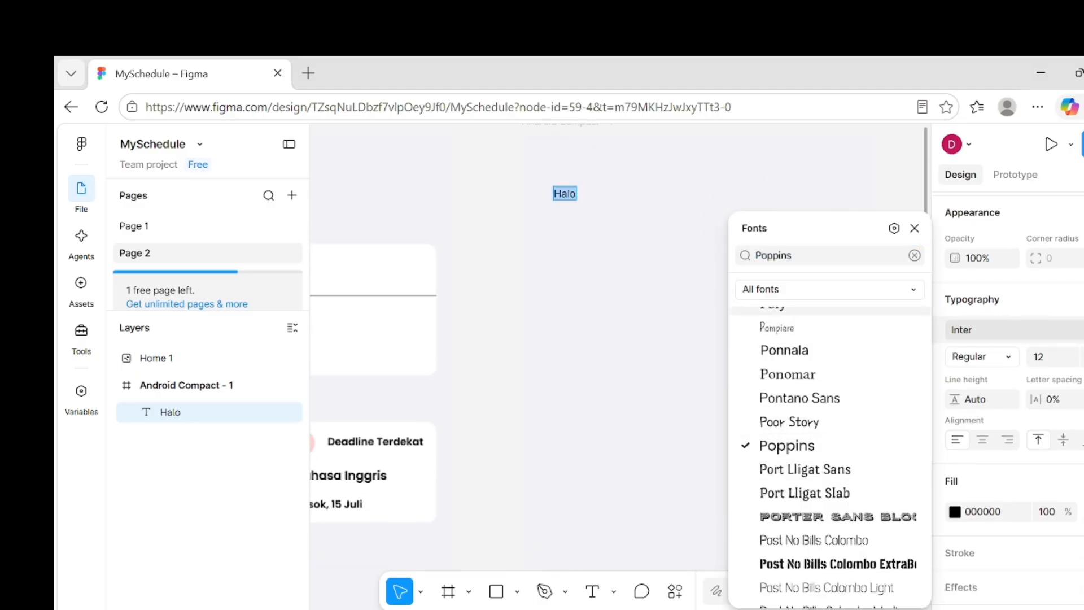
{"action": "left_click", "coordinate": [781, 445]}
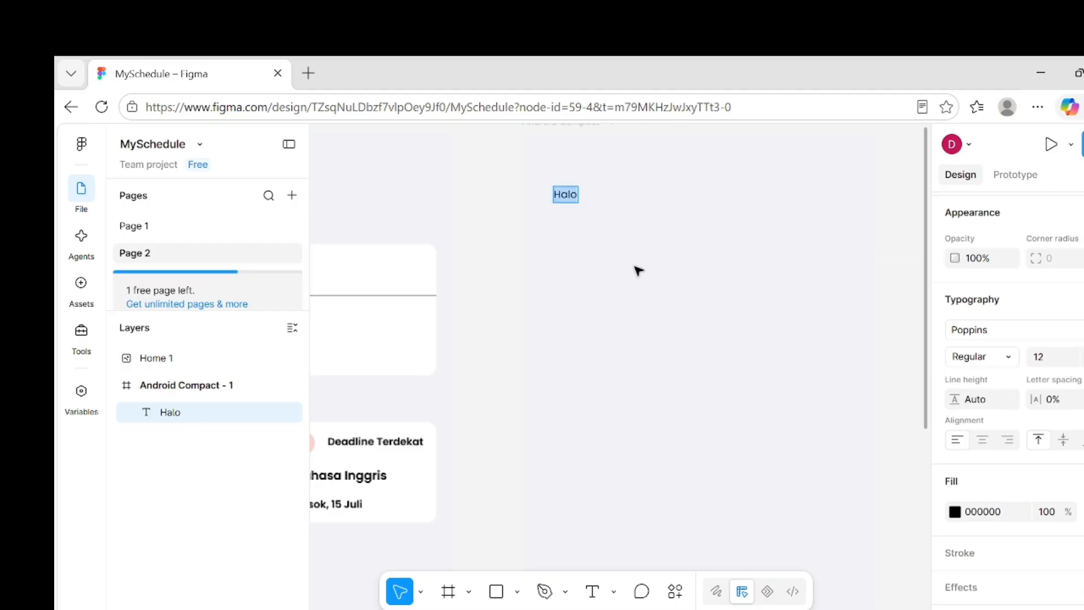
{"action": "left_click", "coordinate": [1007, 357]}
{"action": "left_click", "coordinate": [1001, 421]}
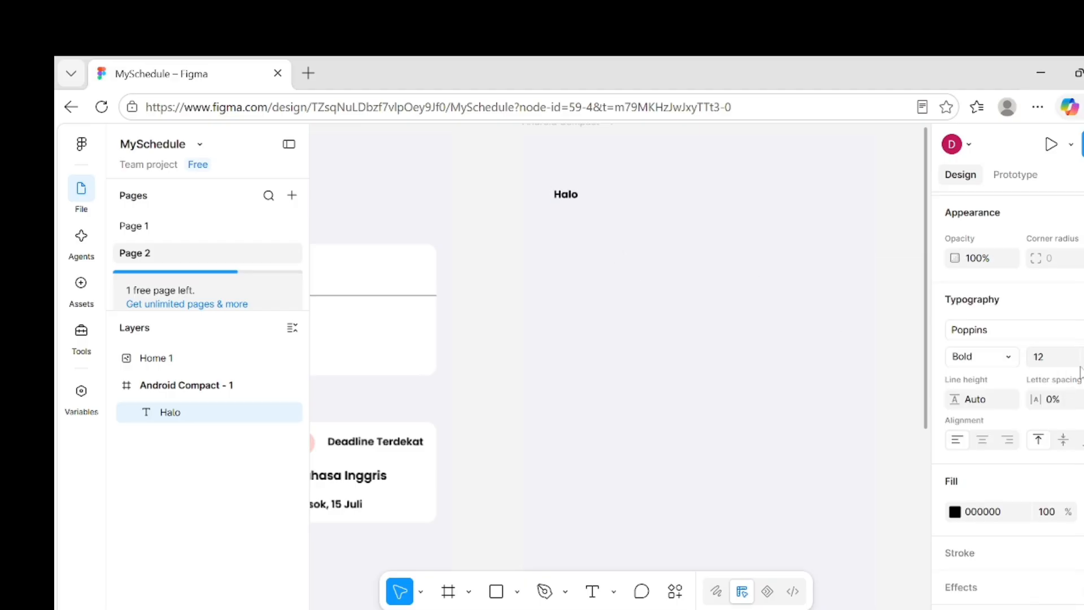
- Set the "Halo" text's size to 24 and move it up to about X 37, Y 35 in the frame
{"action": "left_click", "coordinate": [1055, 356]}
{"action": "left_click", "coordinate": [1078, 421]}
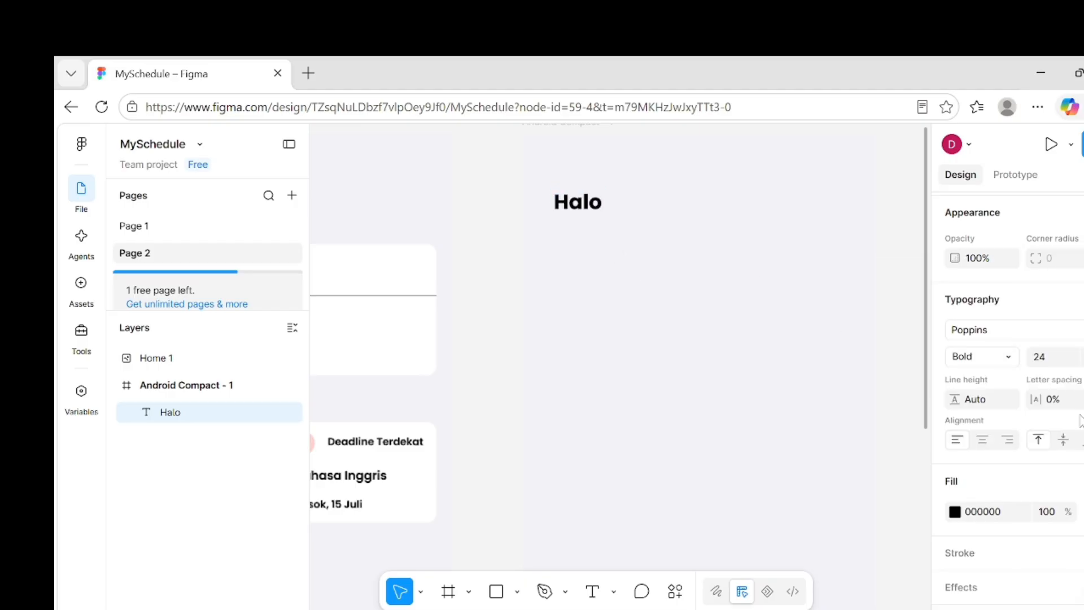
{"action": "scroll", "coordinate": [671, 374], "scroll_direction": "down", "scroll_amount": 5}
{"action": "key", "text": "Escape"}
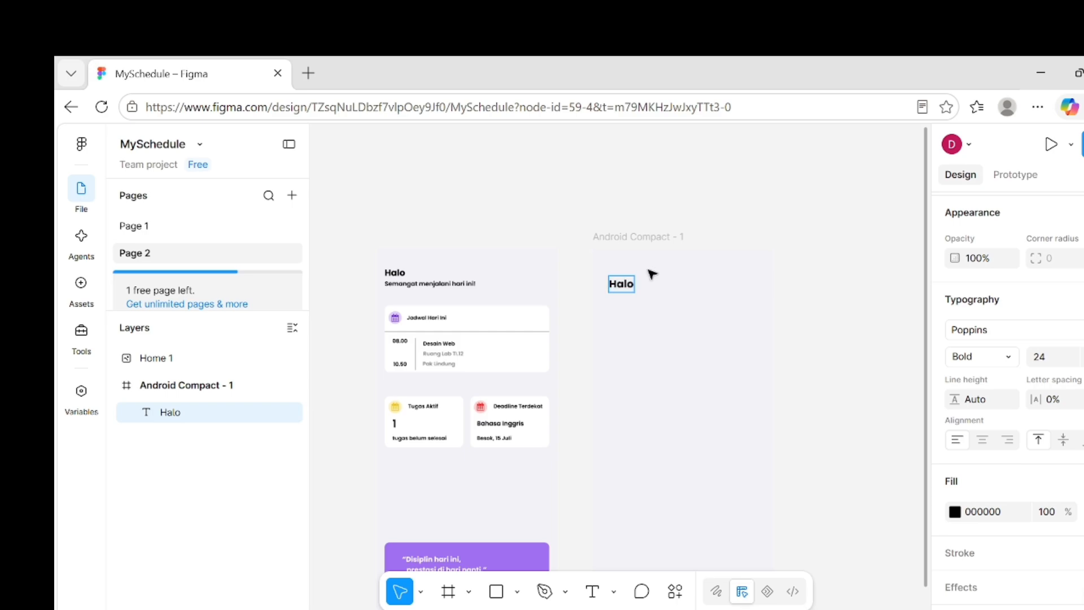
{"action": "left_click", "coordinate": [728, 229]}
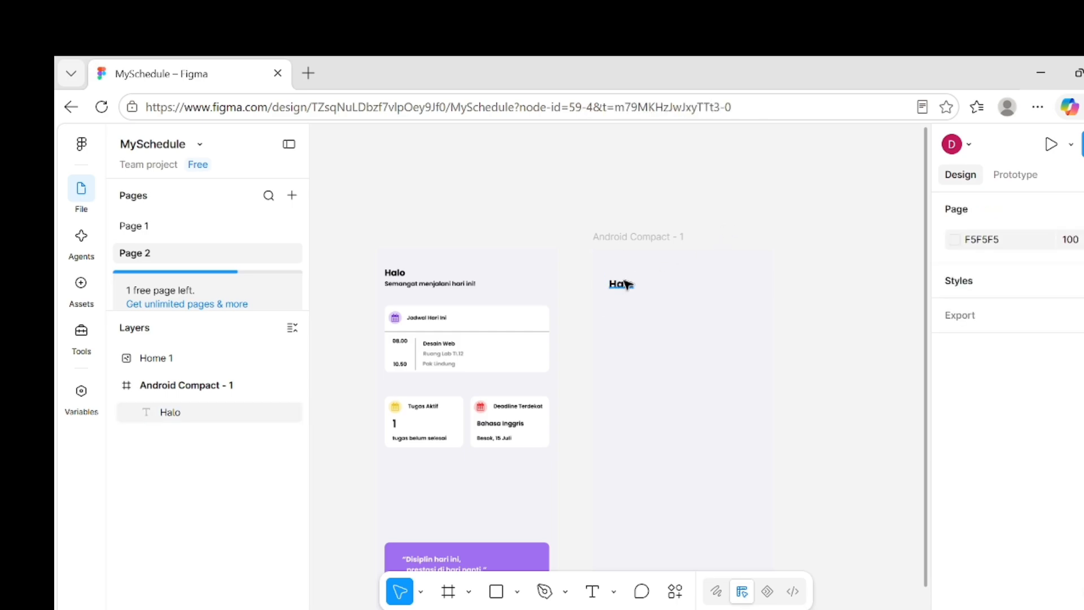
{"action": "left_click_drag", "start_coordinate": [624, 283], "coordinate": [627, 273]}
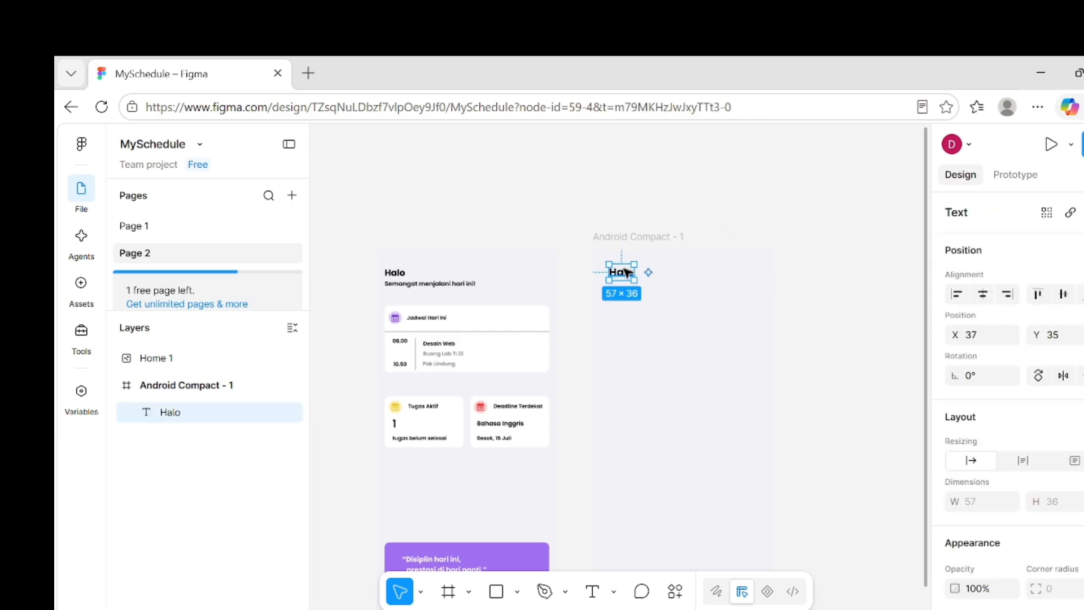
{"action": "left_click", "coordinate": [709, 324]}
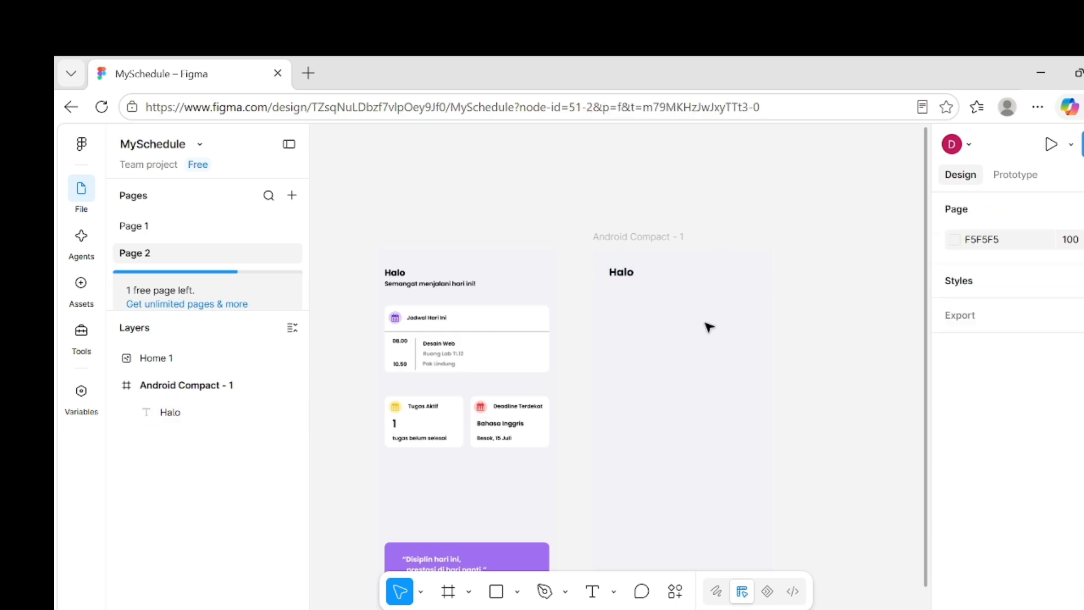
- Add the text "Semangat menjalani hari ini!" below "Halo" in the Android Compact frame
{"action": "left_click", "coordinate": [592, 592]}
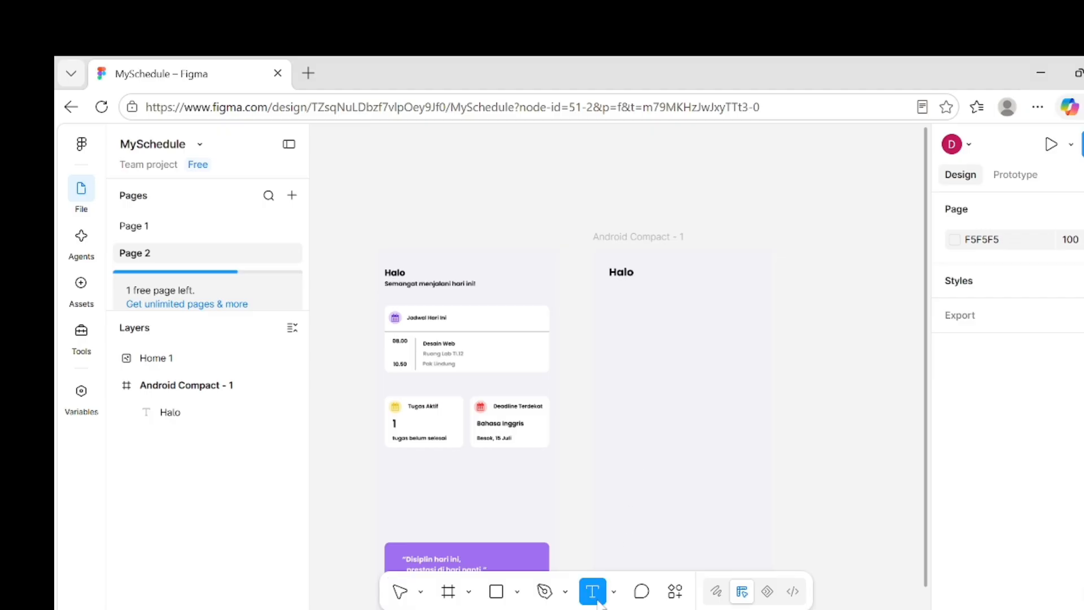
{"action": "left_click", "coordinate": [613, 288]}
{"action": "type", "text": "Semangat"}
{"action": "key", "text": "Escape"}
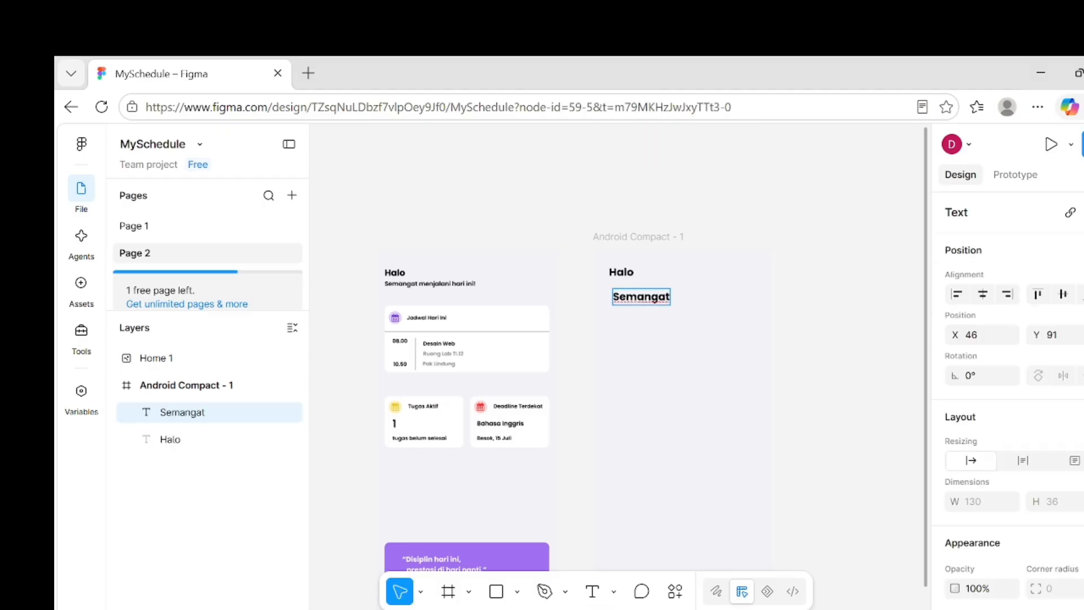
{"action": "type", "text": "menjalani hari"}
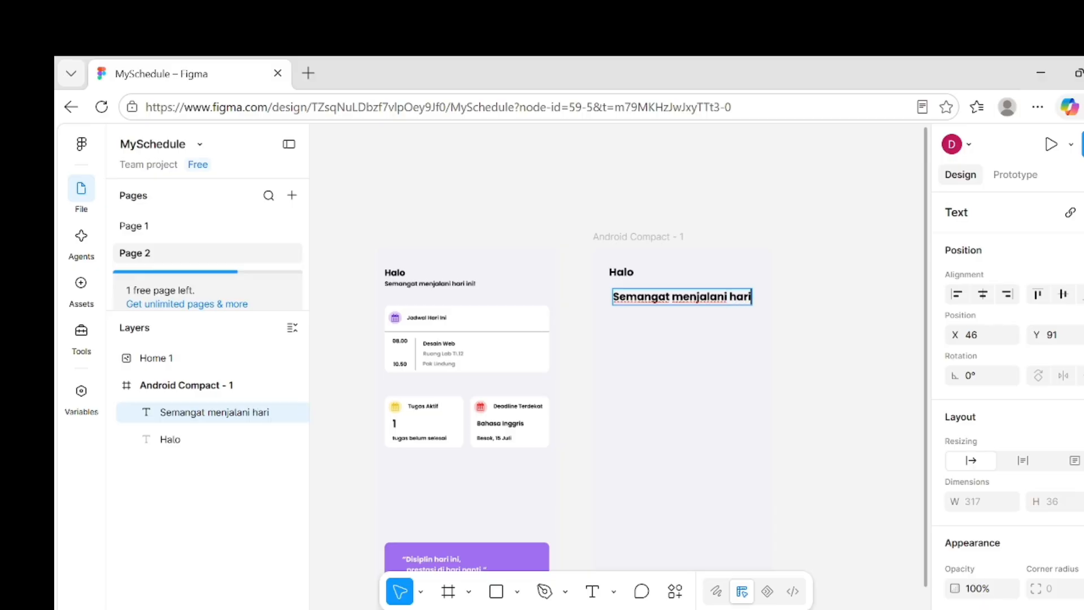
{"action": "type", "text": " ini!"}
- Style the "Semangat menjalani hari ini!" text as SemiBold at size 14 and place it directly under "Halo", aligned with its left edge
{"action": "key", "text": "ctrl+a"}
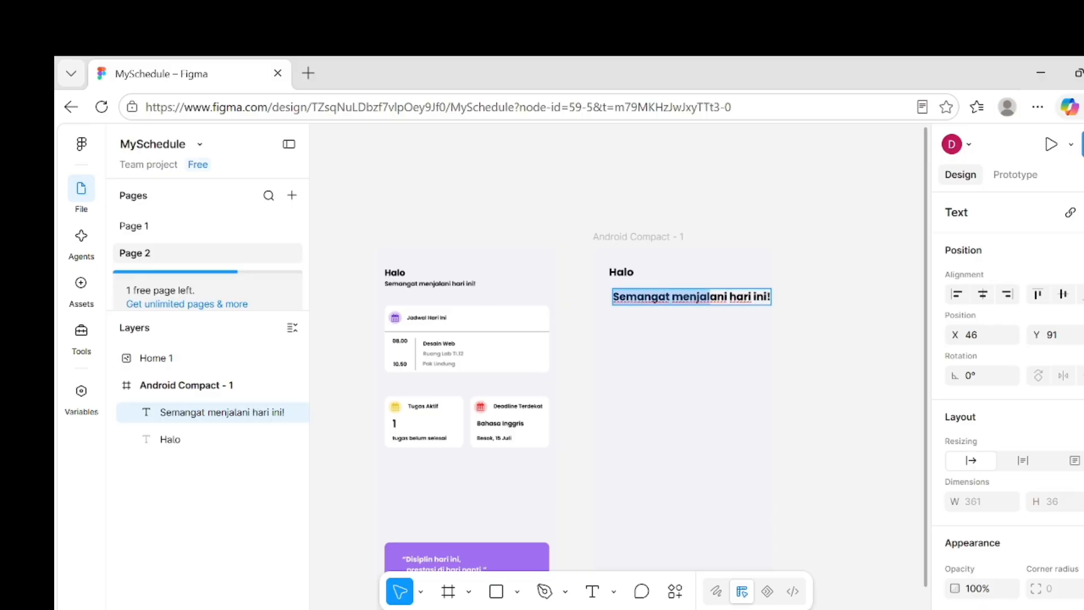
{"action": "scroll", "coordinate": [960, 406], "scroll_direction": "down", "scroll_amount": 5}
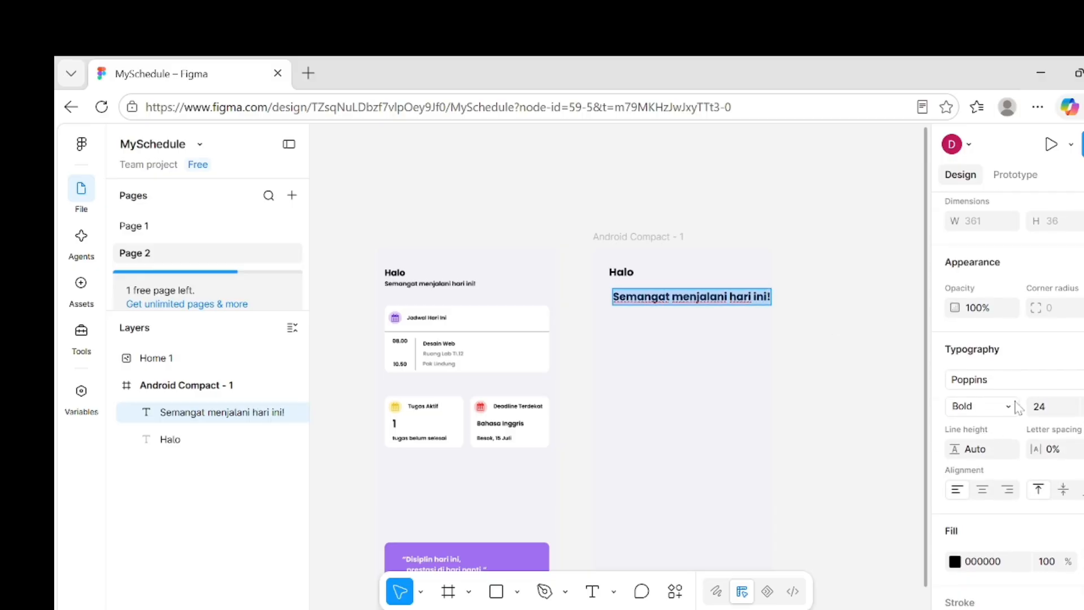
{"action": "left_click", "coordinate": [976, 406]}
{"action": "left_click", "coordinate": [1009, 386]}
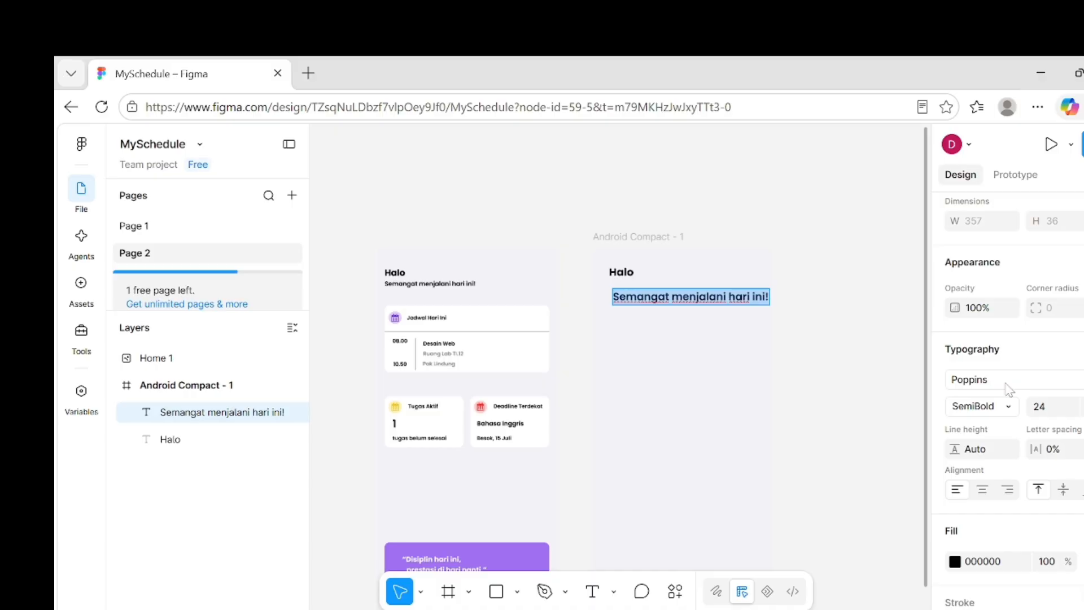
{"action": "left_click", "coordinate": [1080, 406]}
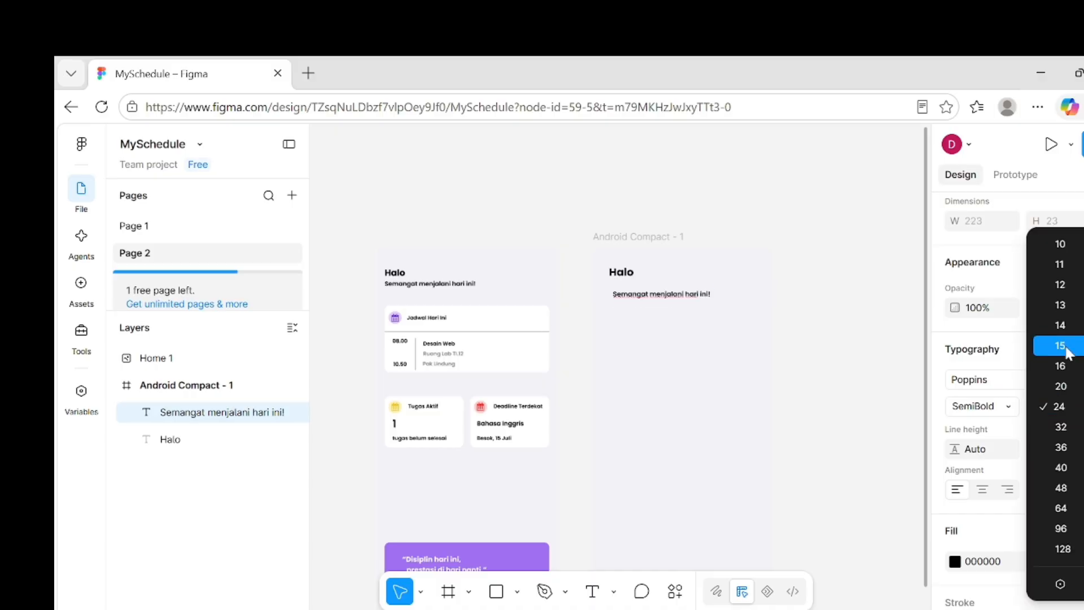
{"action": "left_click", "coordinate": [1060, 324]}
{"action": "key", "text": "Escape"}
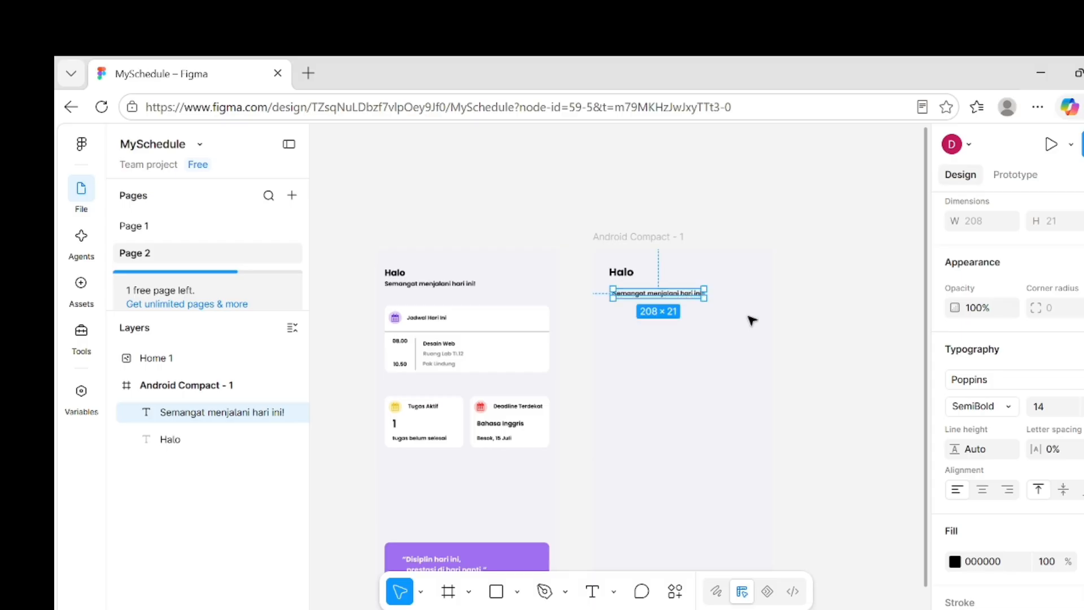
{"action": "left_click_drag", "start_coordinate": [697, 295], "coordinate": [687, 281]}
{"action": "left_click", "coordinate": [685, 302]}
- Move the "Halo" and "Semangat menjalani hari ini!" texts together to X 26, with "Halo" at about Y 40, matching the reference image
{"action": "scroll", "coordinate": [686, 303], "scroll_direction": "up", "scroll_amount": 3}
{"action": "scroll", "coordinate": [687, 303], "scroll_direction": "up", "scroll_amount": 1}
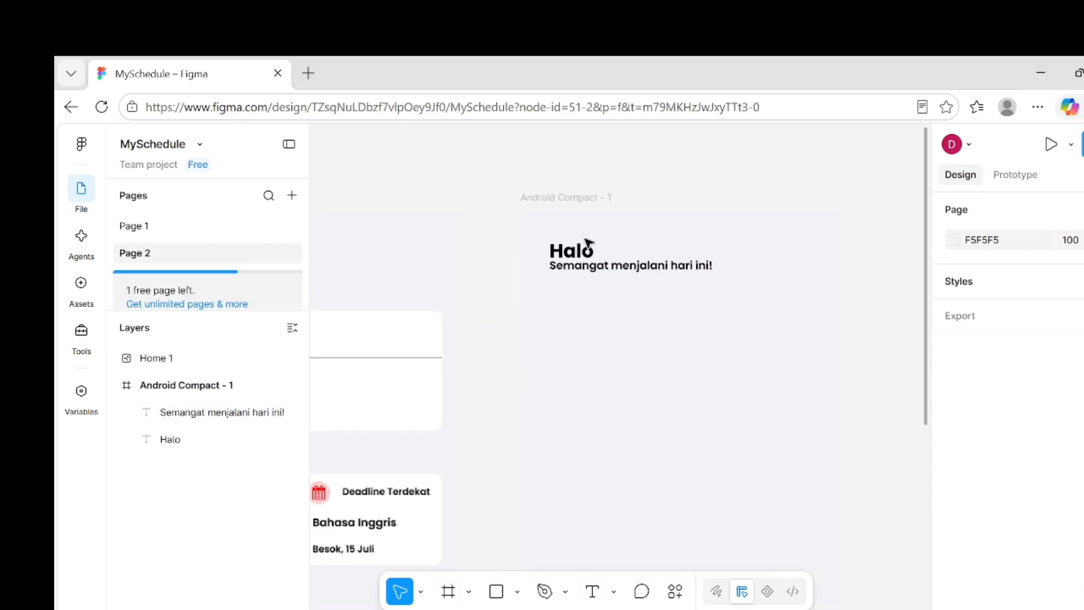
{"action": "left_click", "coordinate": [573, 250]}
{"action": "left_click", "coordinate": [628, 266], "text": "shift"}
{"action": "left_click_drag", "start_coordinate": [628, 266], "coordinate": [621, 258]}
{"action": "scroll", "coordinate": [621, 258], "scroll_direction": "left", "scroll_amount": 5}
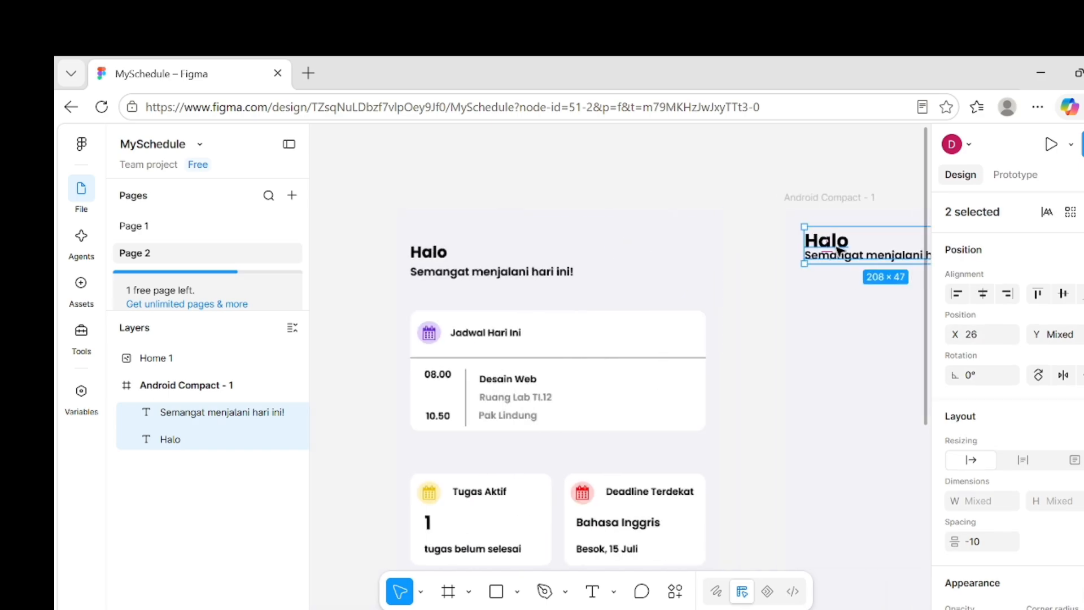
{"action": "left_click_drag", "start_coordinate": [837, 250], "coordinate": [839, 264]}
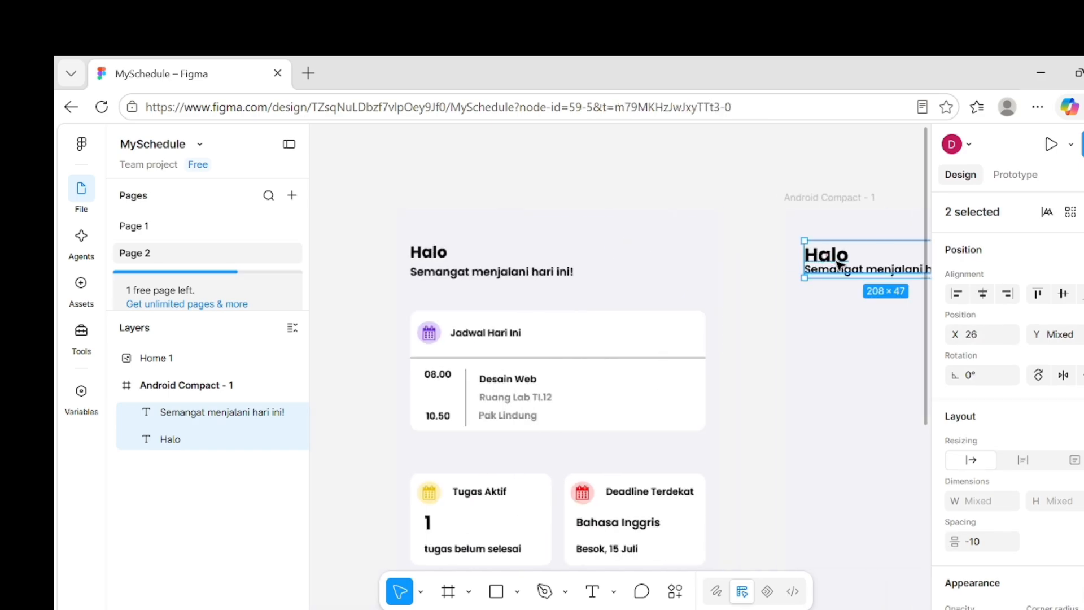
{"action": "left_click", "coordinate": [839, 264]}
{"action": "left_click", "coordinate": [861, 256]}
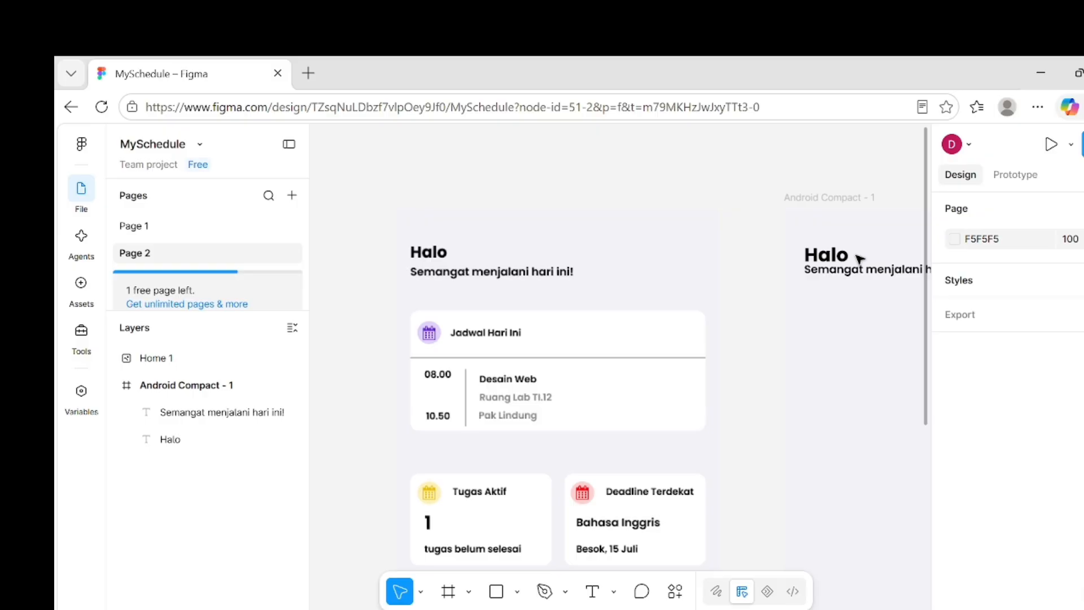
- Move the "Halo" text up to Y 30 to widen the gap above the subtitle
{"action": "left_click", "coordinate": [859, 262]}
{"action": "left_click", "coordinate": [842, 252]}
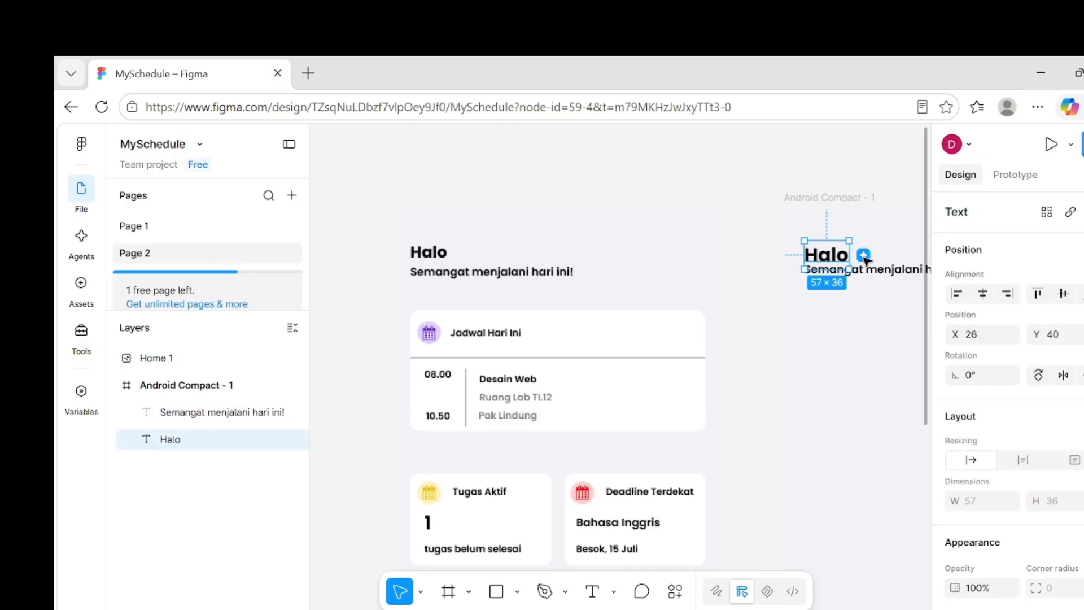
{"action": "left_click_drag", "start_coordinate": [829, 250], "coordinate": [829, 243]}
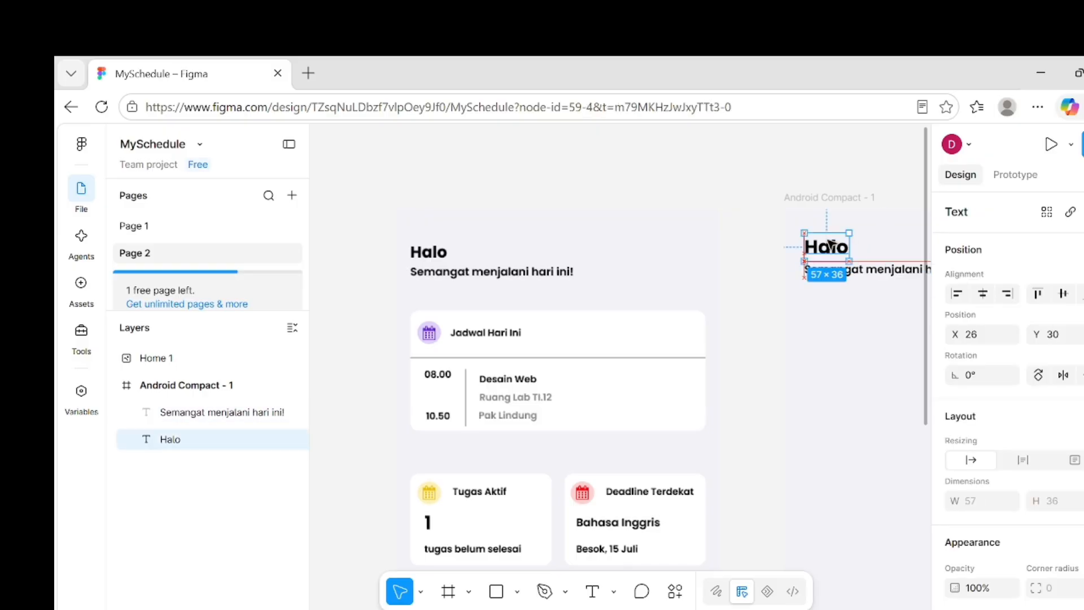
{"action": "left_click", "coordinate": [841, 301]}
- Draw a rectangle of about 365 × 192 below the subtitle and round its corners to about 18
{"action": "scroll", "coordinate": [796, 339], "scroll_direction": "down", "scroll_amount": 5}
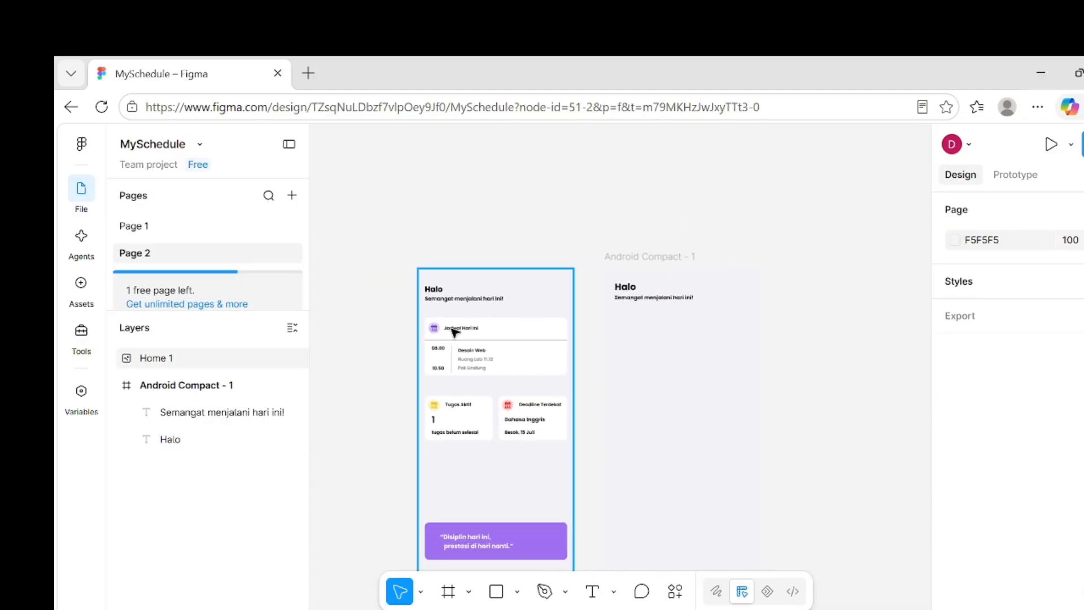
{"action": "left_click", "coordinate": [497, 592]}
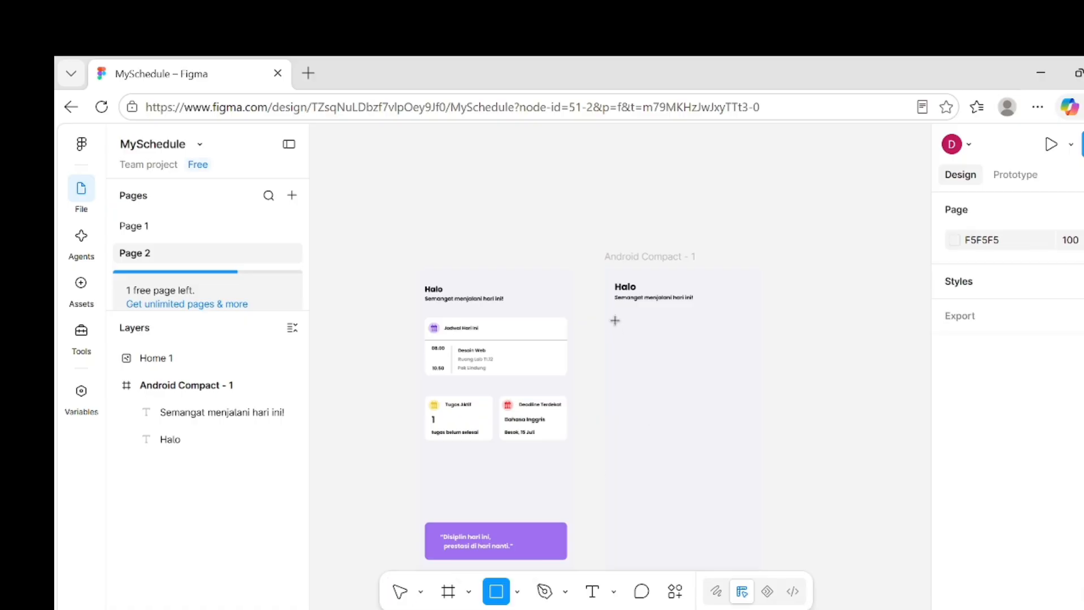
{"action": "mouse_move", "coordinate": [614, 320]}
{"action": "left_mouse_down"}
{"action": "mouse_move", "coordinate": [704, 338]}
{"action": "mouse_move", "coordinate": [753, 394]}
{"action": "left_mouse_up"}
{"action": "scroll", "coordinate": [696, 360], "scroll_direction": "up", "scroll_amount": 5}
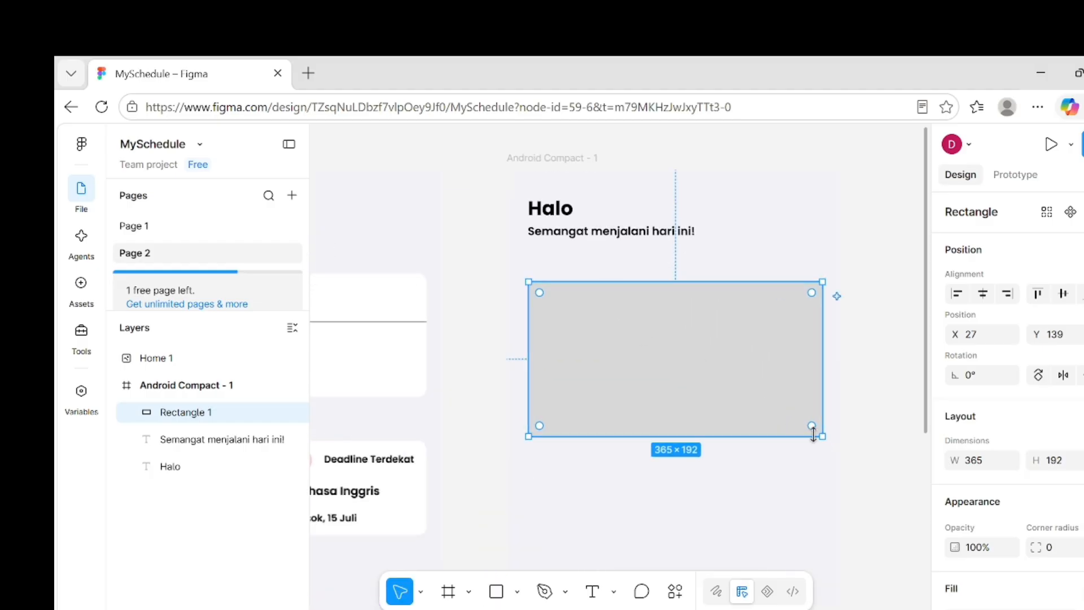
{"action": "left_click_drag", "start_coordinate": [813, 431], "coordinate": [809, 425]}
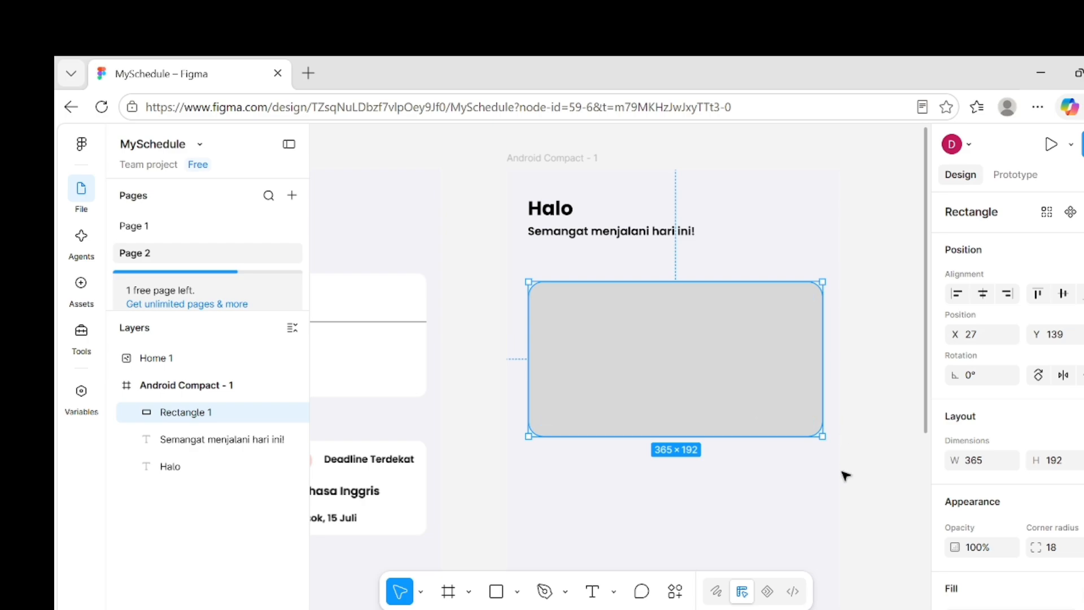
- Reposition the rectangle to about X 18, Y 131 and resize it to about 377 × 147
{"action": "left_click", "coordinate": [855, 412]}
{"action": "left_click_drag", "start_coordinate": [754, 397], "coordinate": [750, 387]}
{"action": "left_click_drag", "start_coordinate": [815, 357], "coordinate": [825, 357]}
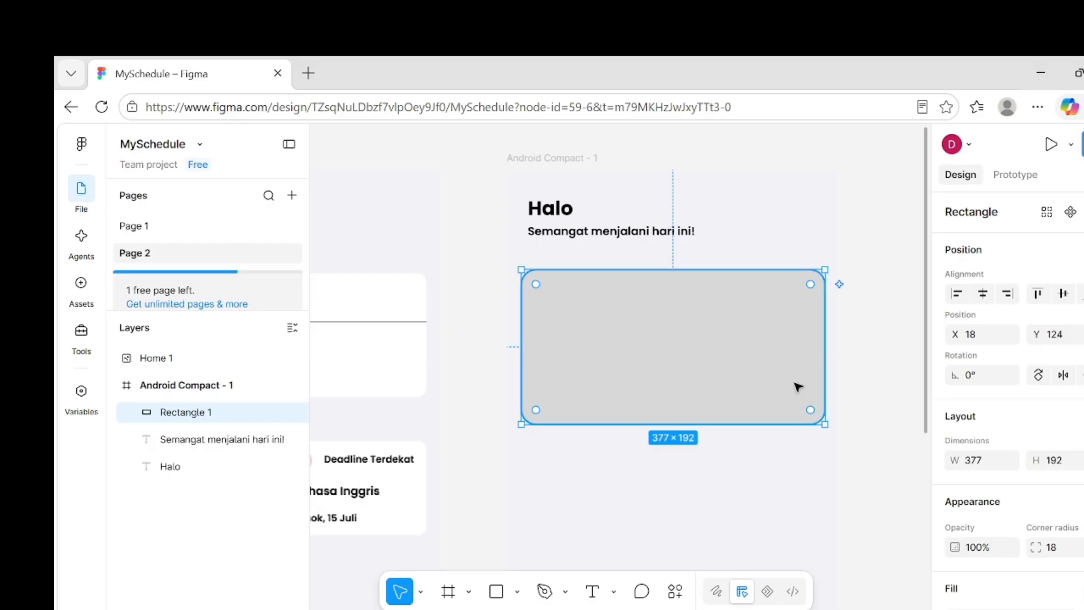
{"action": "left_click_drag", "start_coordinate": [726, 424], "coordinate": [726, 393]}
- Change the rectangle's fill to the near-white color FFFBFB
{"action": "scroll", "coordinate": [726, 394], "scroll_direction": "down", "scroll_amount": 3}
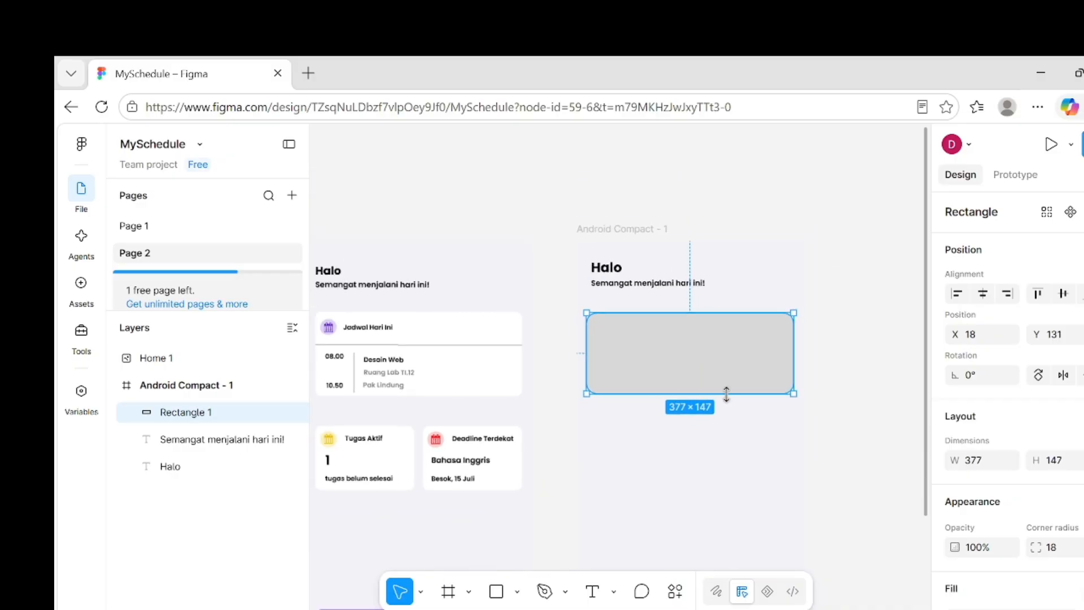
{"action": "scroll", "coordinate": [762, 404], "scroll_direction": "left", "scroll_amount": 1}
{"action": "scroll", "coordinate": [999, 475], "scroll_direction": "down", "scroll_amount": 3}
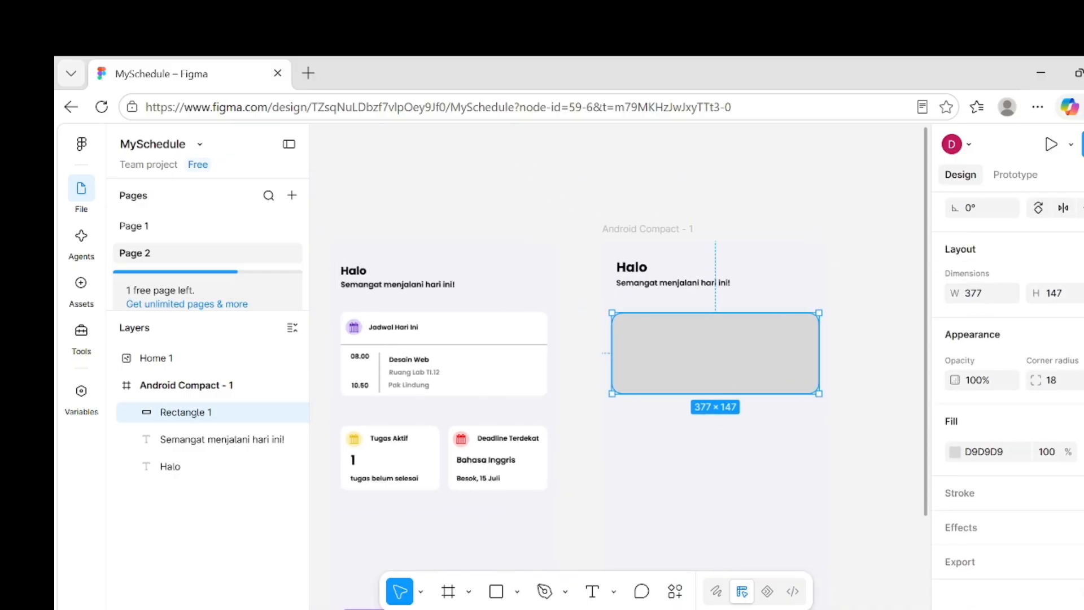
{"action": "left_click", "coordinate": [955, 452]}
{"action": "left_click", "coordinate": [760, 265]}
{"action": "left_click_drag", "start_coordinate": [744, 325], "coordinate": [746, 290]}
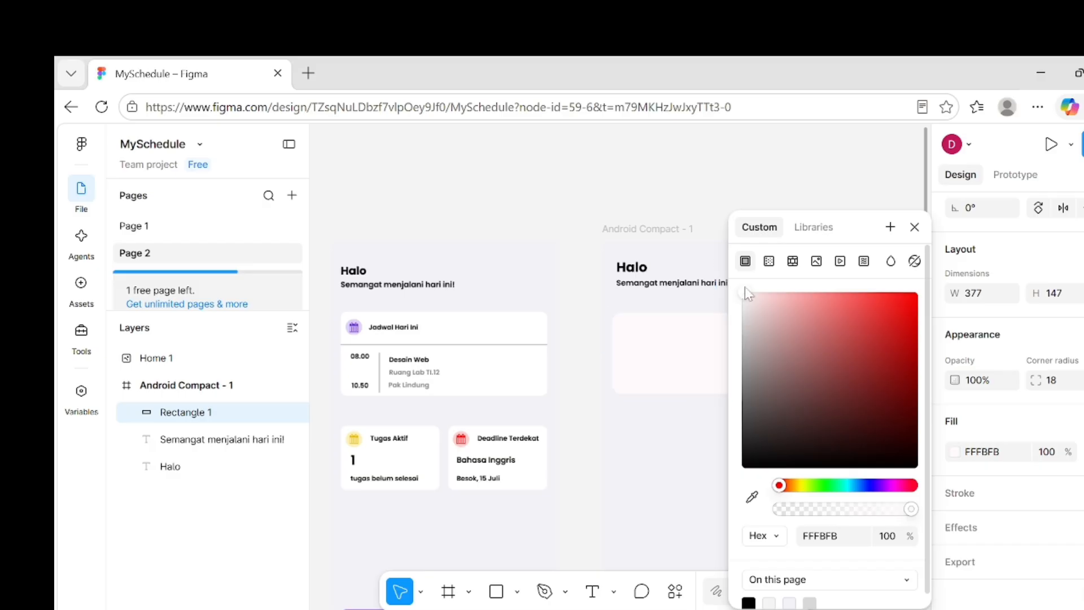
{"action": "left_click", "coordinate": [813, 294]}
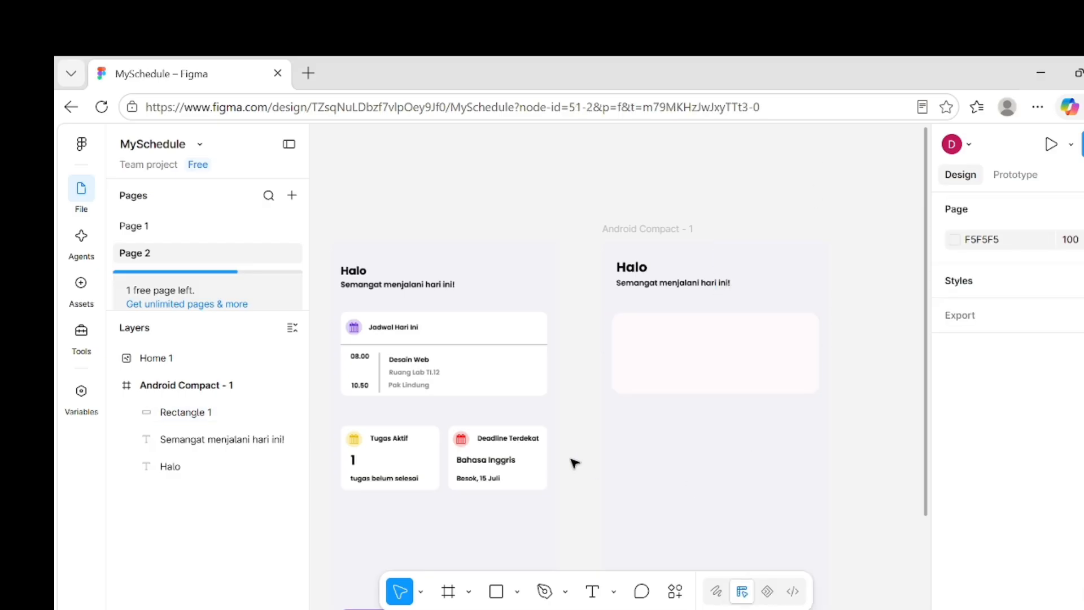
- Draw a roughly horizontal divider line across the full width of the near-white rectangle, about a third of the way down
{"action": "left_click", "coordinate": [472, 341]}
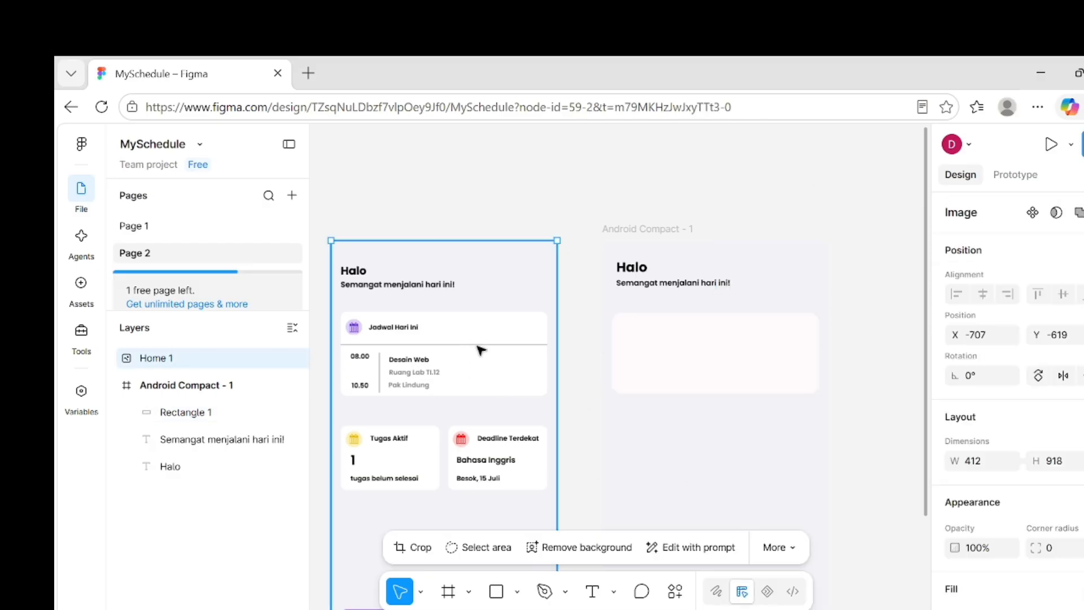
{"action": "left_click", "coordinate": [517, 592]}
{"action": "left_click", "coordinate": [618, 455]}
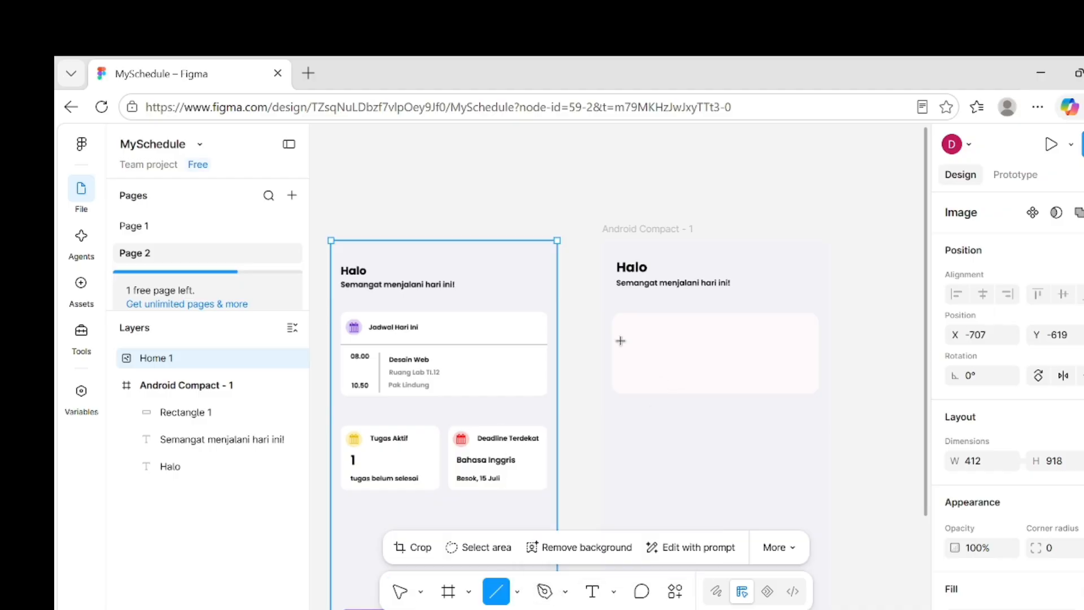
{"action": "left_click_drag", "start_coordinate": [614, 343], "coordinate": [817, 341]}
{"action": "left_click", "coordinate": [805, 456]}
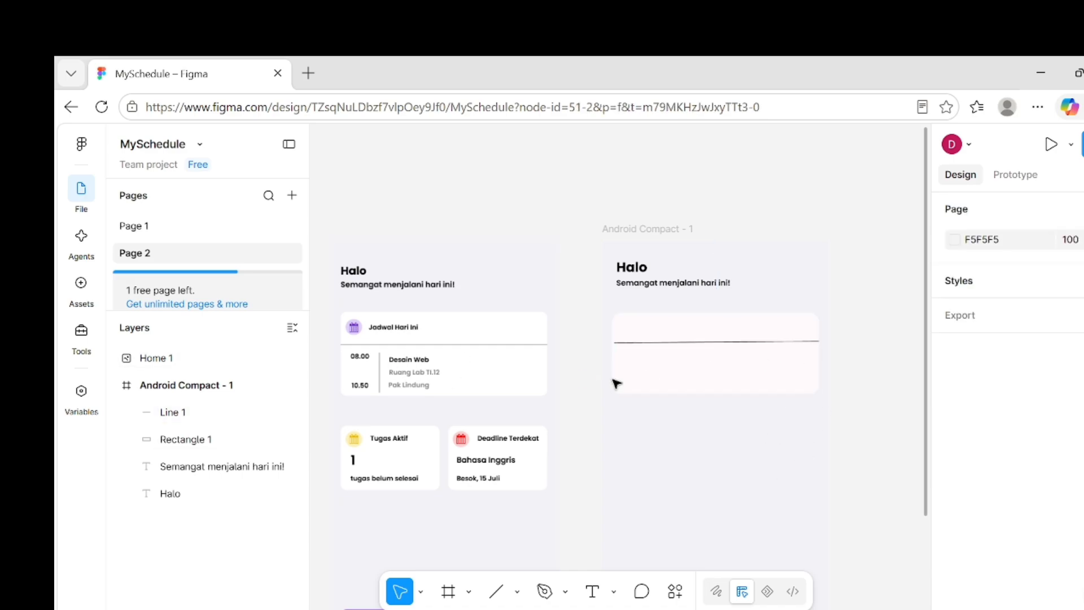
{"action": "left_click", "coordinate": [507, 591]}
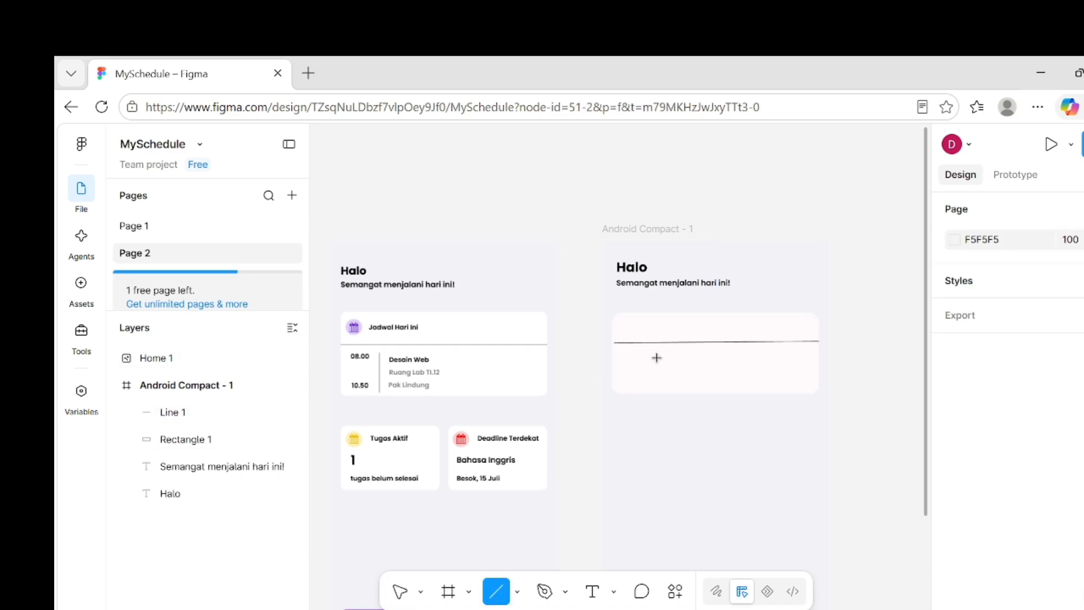
{"action": "left_click_drag", "start_coordinate": [654, 358], "coordinate": [656, 387]}
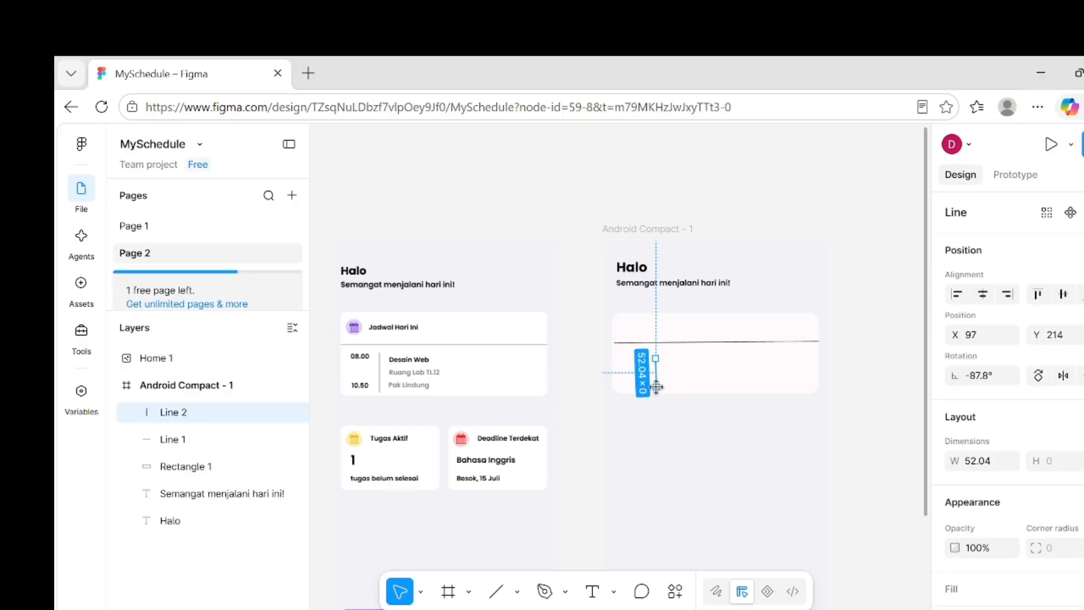
{"action": "key", "text": "Delete"}
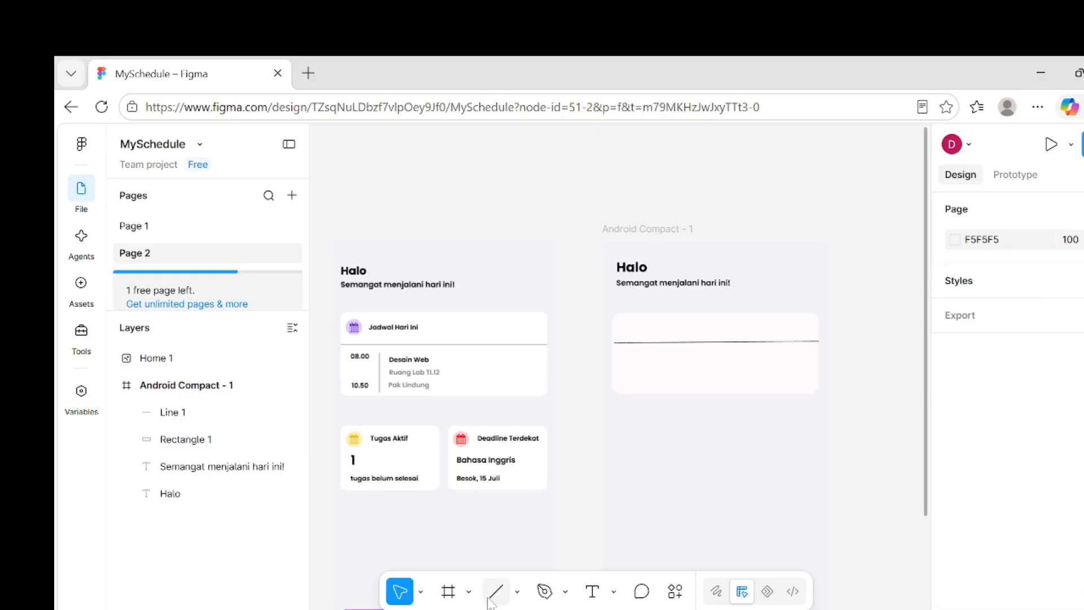
- Draw a vertical line about 52 long in the card's lower section, near its left side below the divider
{"action": "key", "text": "l"}
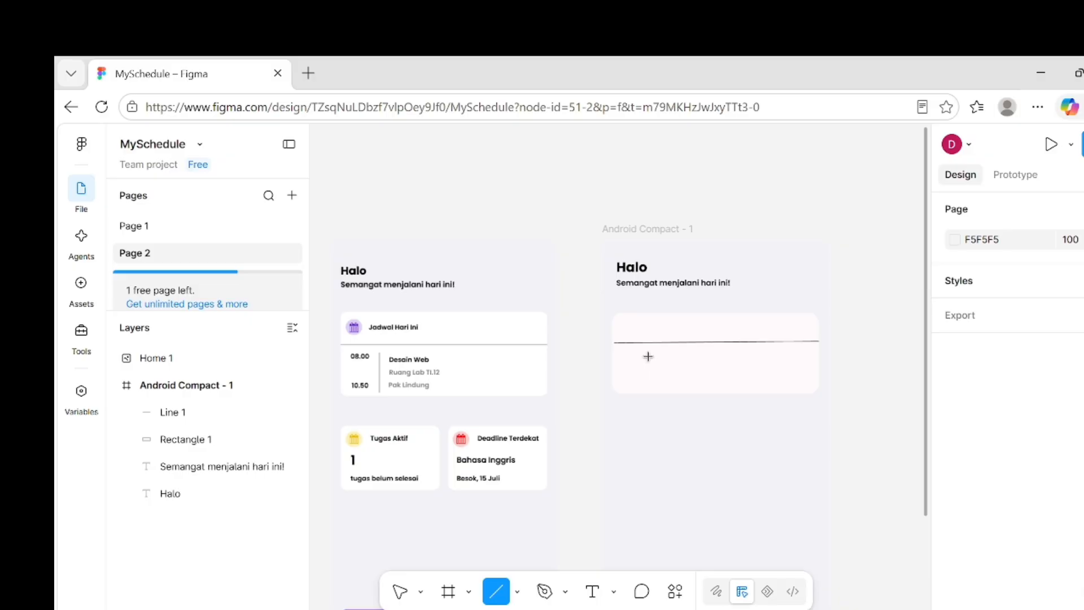
{"action": "mouse_move", "coordinate": [650, 357]}
{"action": "left_mouse_down"}
{"action": "mouse_move", "coordinate": [650, 392]}
{"action": "mouse_move", "coordinate": [649, 377]}
{"action": "left_mouse_up"}
{"action": "left_click", "coordinate": [676, 421]}
{"action": "left_click", "coordinate": [652, 379]}
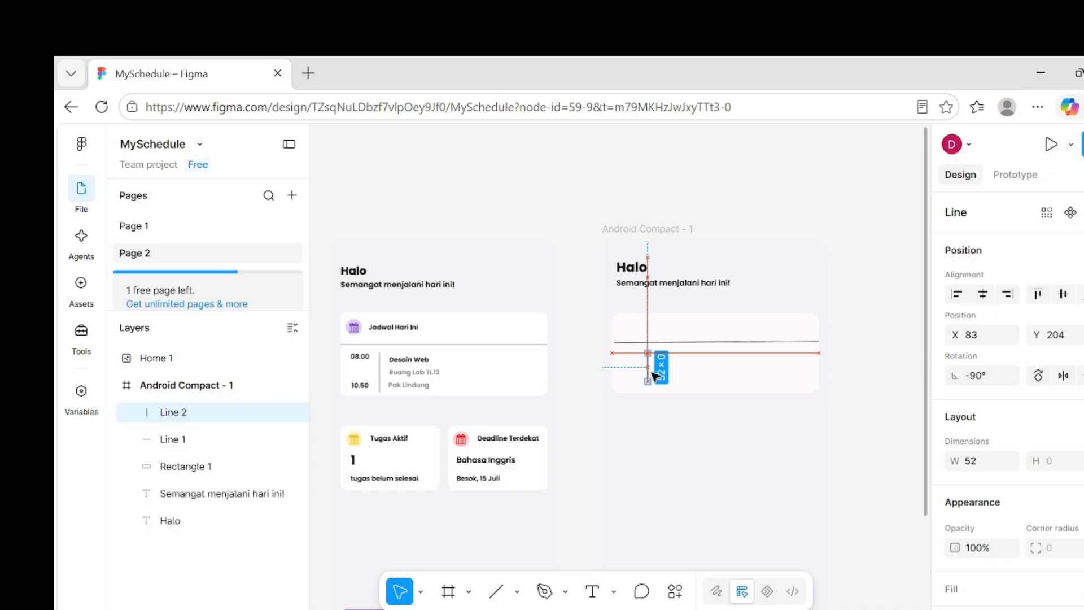
- Straighten the card's divider line to exactly horizontal with 0° rotation
{"action": "left_click", "coordinate": [771, 342]}
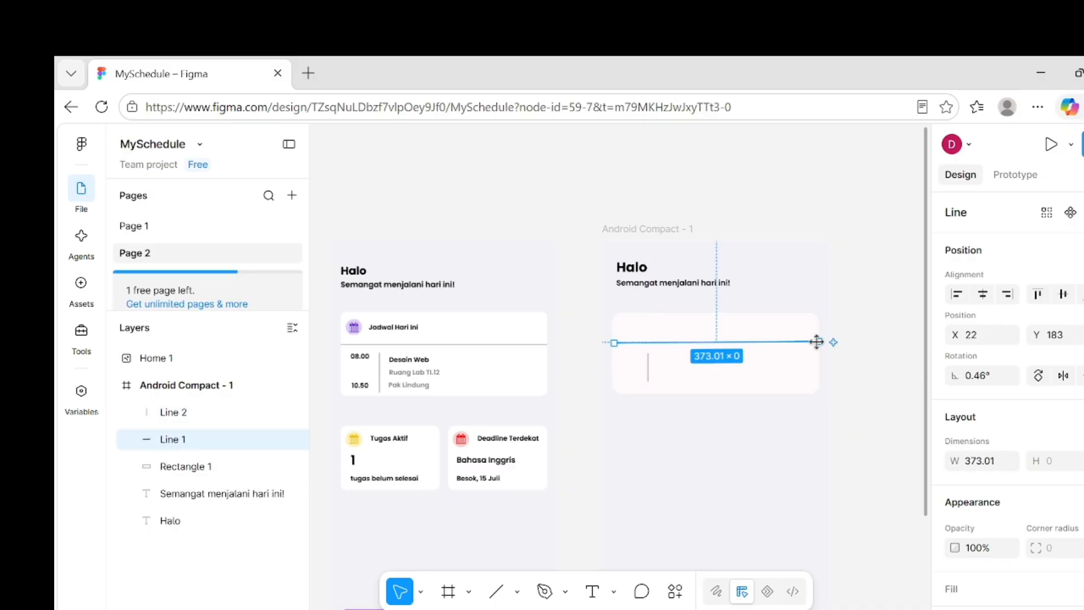
{"action": "left_click_drag", "start_coordinate": [816, 345], "coordinate": [816, 343]}
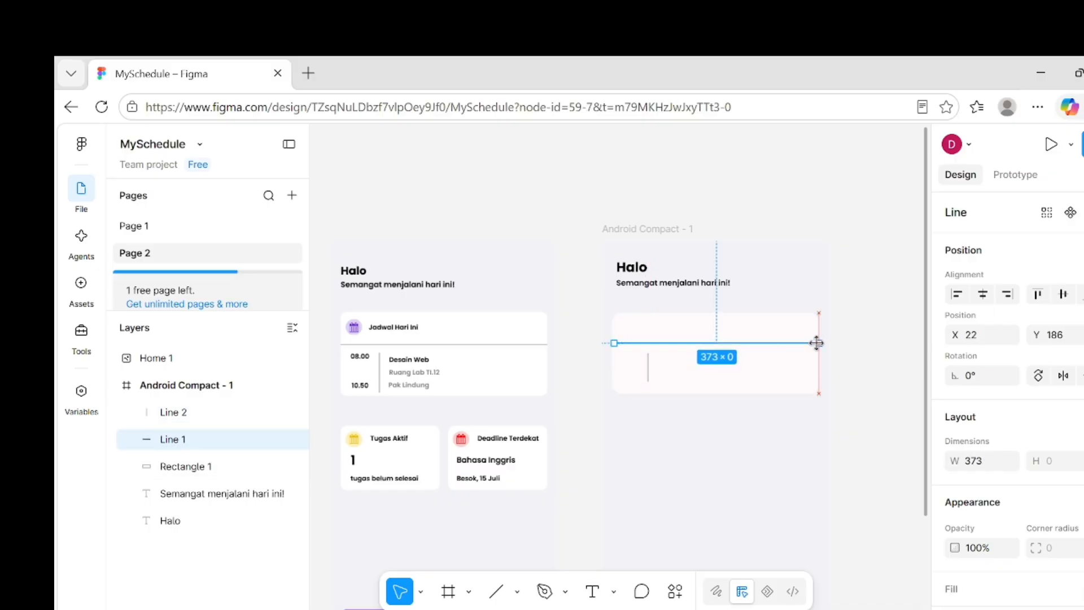
{"action": "scroll", "coordinate": [745, 489], "scroll_direction": "right", "scroll_amount": 1}
{"action": "scroll", "coordinate": [745, 489], "scroll_direction": "up", "scroll_amount": 3}
{"action": "left_click", "coordinate": [745, 489]}
{"action": "scroll", "coordinate": [745, 489], "scroll_direction": "up", "scroll_amount": 1}
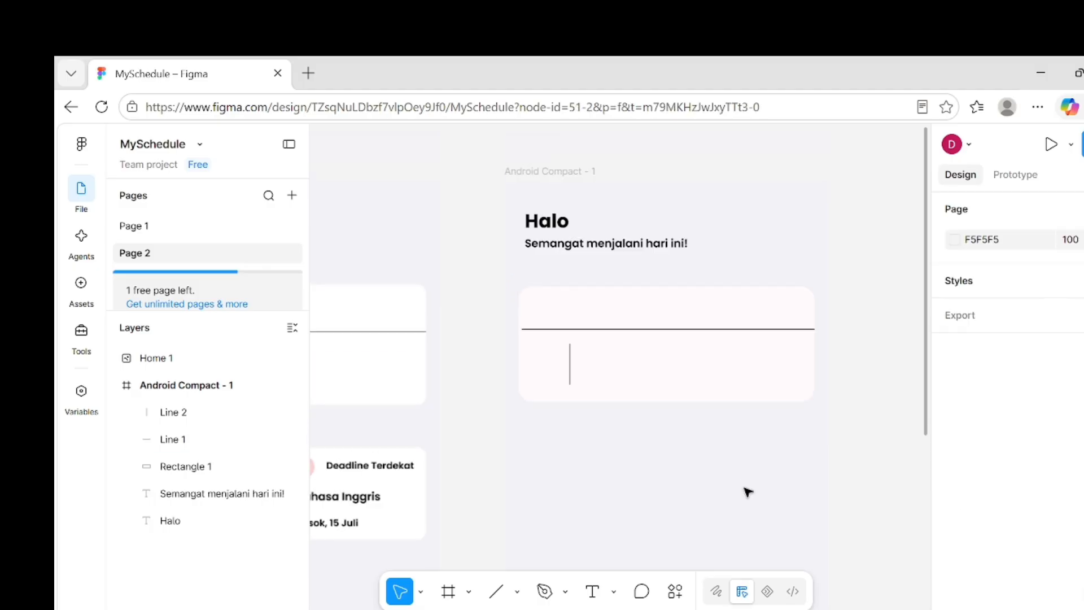
- Extend the divider's left end to the card's edge at about X 18, making it about 377 wide
{"action": "scroll", "coordinate": [745, 489], "scroll_direction": "up", "scroll_amount": 2}
{"action": "scroll", "coordinate": [748, 491], "scroll_direction": "left", "scroll_amount": 2}
{"action": "left_click", "coordinate": [560, 282]}
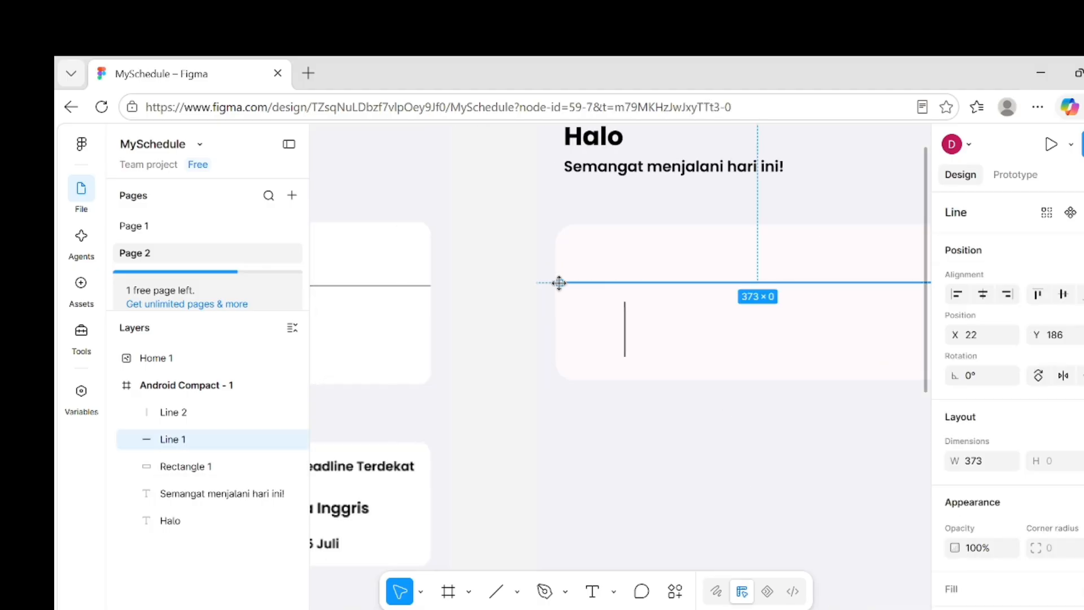
{"action": "left_click_drag", "start_coordinate": [556, 283], "coordinate": [554, 282]}
{"action": "scroll", "coordinate": [670, 425], "scroll_direction": "right", "scroll_amount": 3}
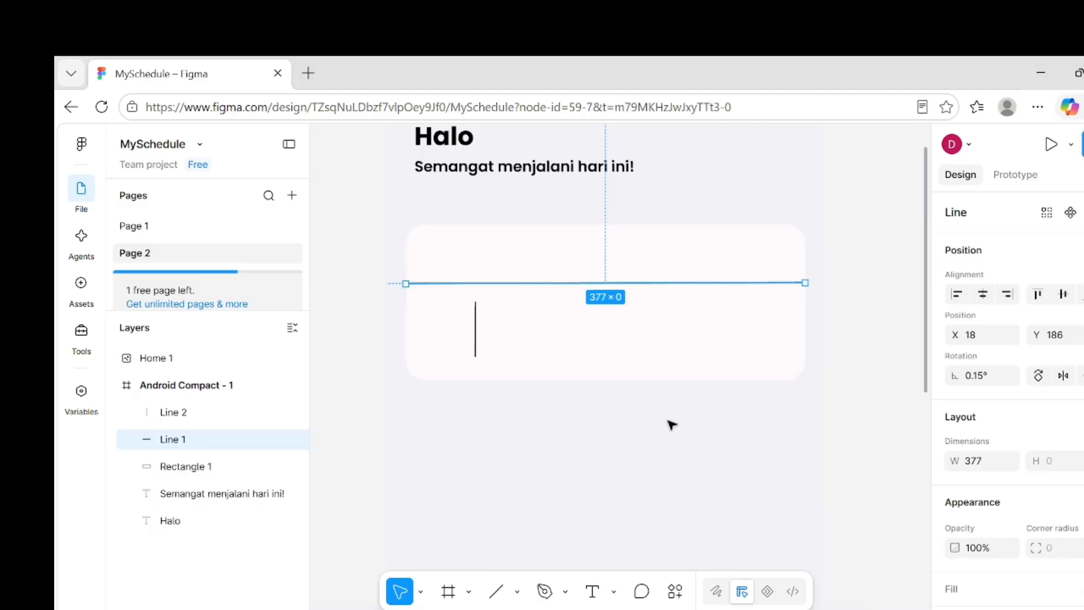
{"action": "left_click", "coordinate": [671, 424]}
- Lengthen the card's vertical line downward to about 61, following the proportions in the Home image
{"action": "scroll", "coordinate": [477, 433], "scroll_direction": "left", "scroll_amount": 10}
{"action": "scroll", "coordinate": [605, 375], "scroll_direction": "right", "scroll_amount": 3}
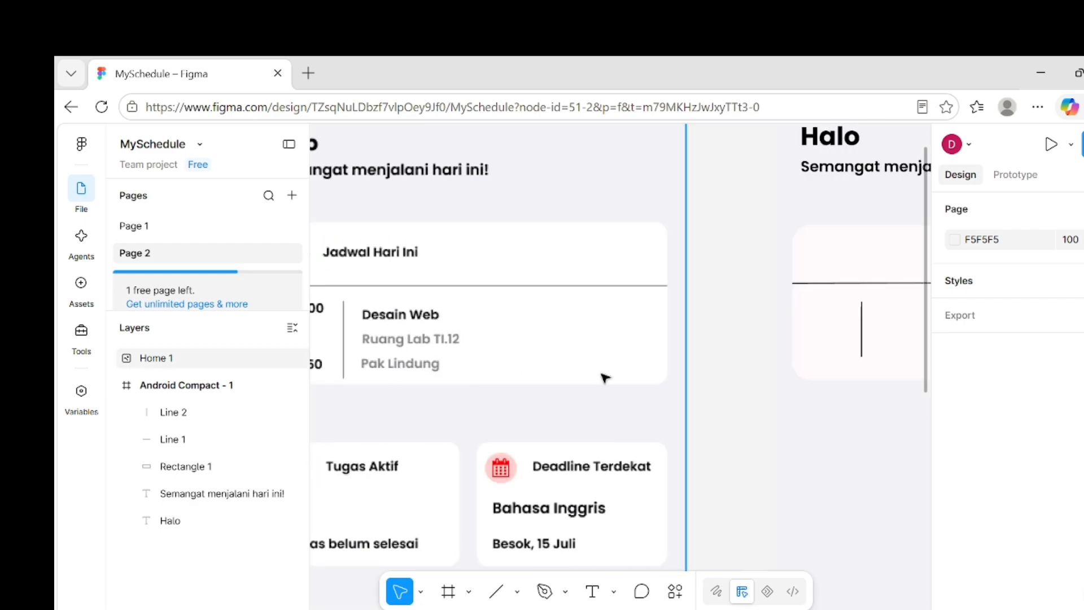
{"action": "left_click", "coordinate": [862, 336]}
{"action": "left_click_drag", "start_coordinate": [862, 360], "coordinate": [858, 363]}
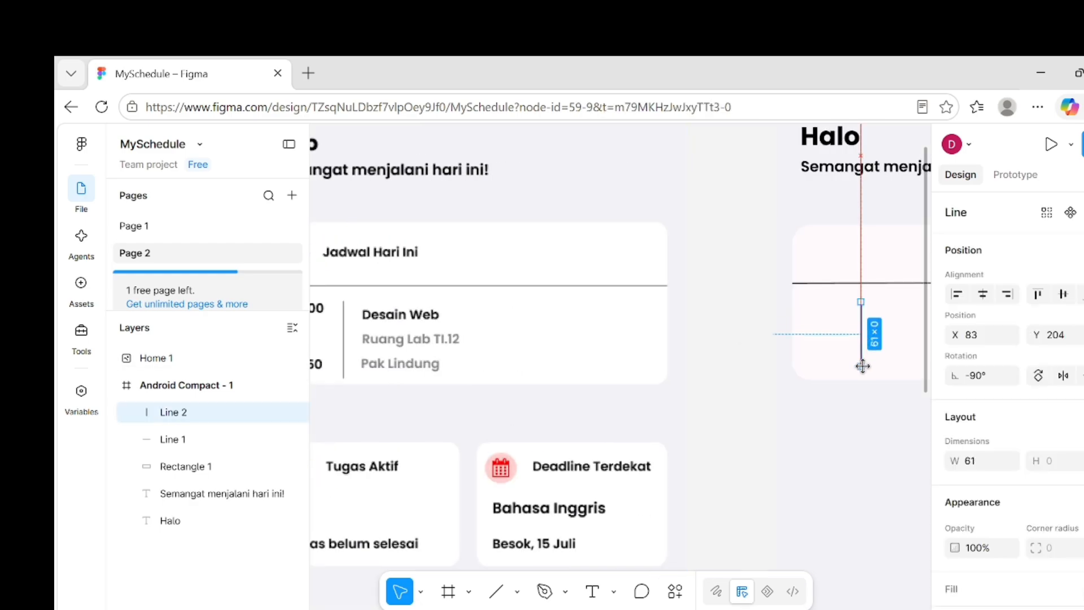
{"action": "left_click", "coordinate": [867, 441]}
{"action": "scroll", "coordinate": [867, 441], "scroll_direction": "down", "scroll_amount": 3}
{"action": "left_click", "coordinate": [809, 376]}
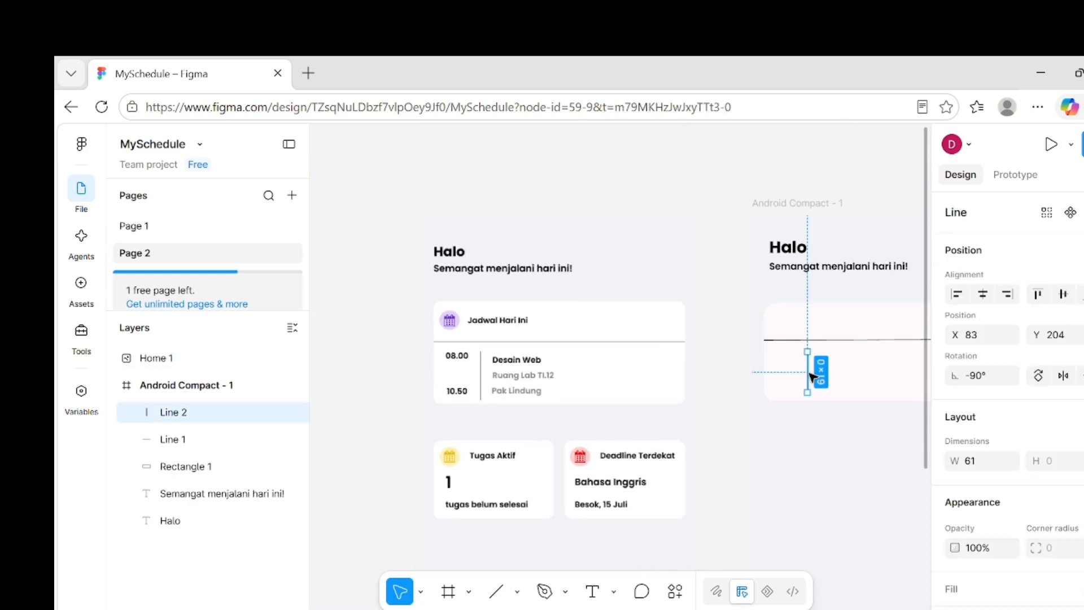
{"action": "left_click", "coordinate": [830, 469]}
{"action": "scroll", "coordinate": [828, 467], "scroll_direction": "right", "scroll_amount": 5}
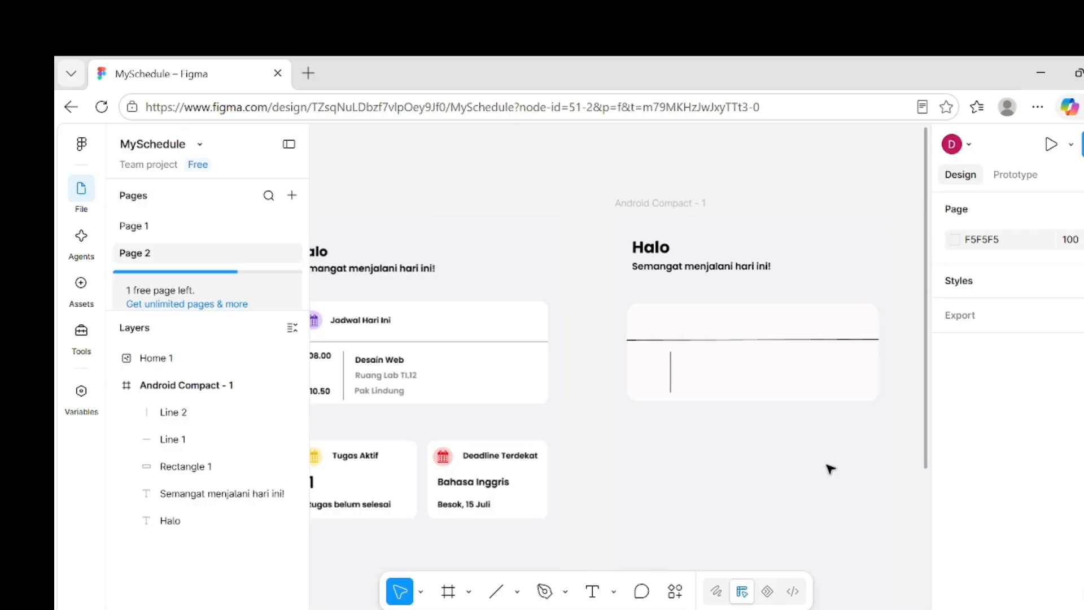
- Reduce the divider line's stroke opacity to 50%
{"action": "left_click", "coordinate": [811, 340]}
{"action": "scroll", "coordinate": [999, 504], "scroll_direction": "down", "scroll_amount": 3}
{"action": "scroll", "coordinate": [1000, 504], "scroll_direction": "down", "scroll_amount": 1}
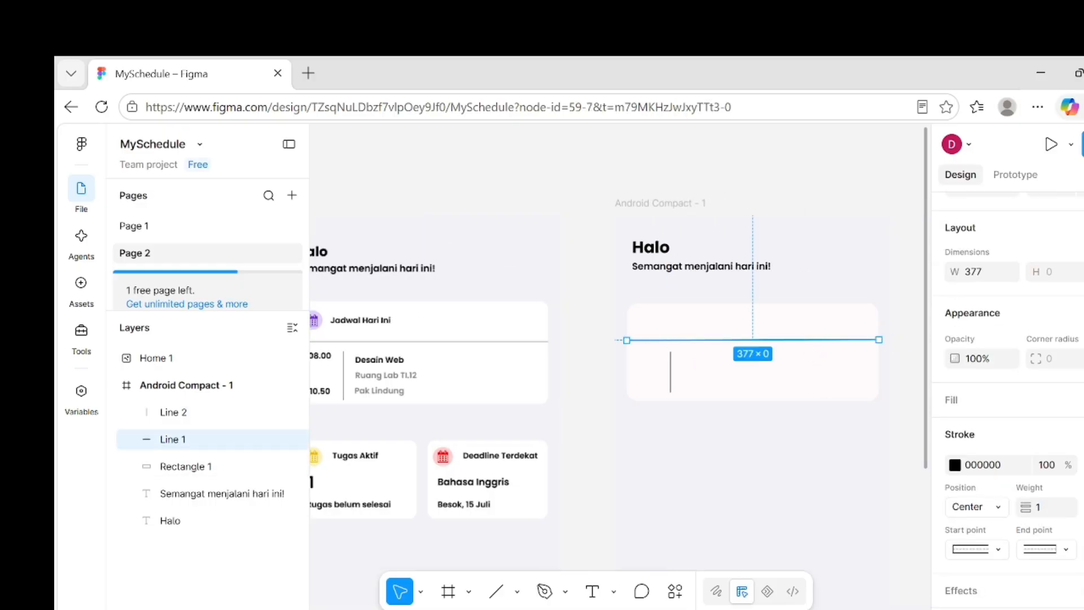
{"action": "left_click", "coordinate": [954, 464]}
{"action": "mouse_move", "coordinate": [889, 509]}
{"action": "left_mouse_down"}
{"action": "mouse_move", "coordinate": [902, 510]}
{"action": "mouse_move", "coordinate": [855, 510]}
{"action": "left_mouse_up"}
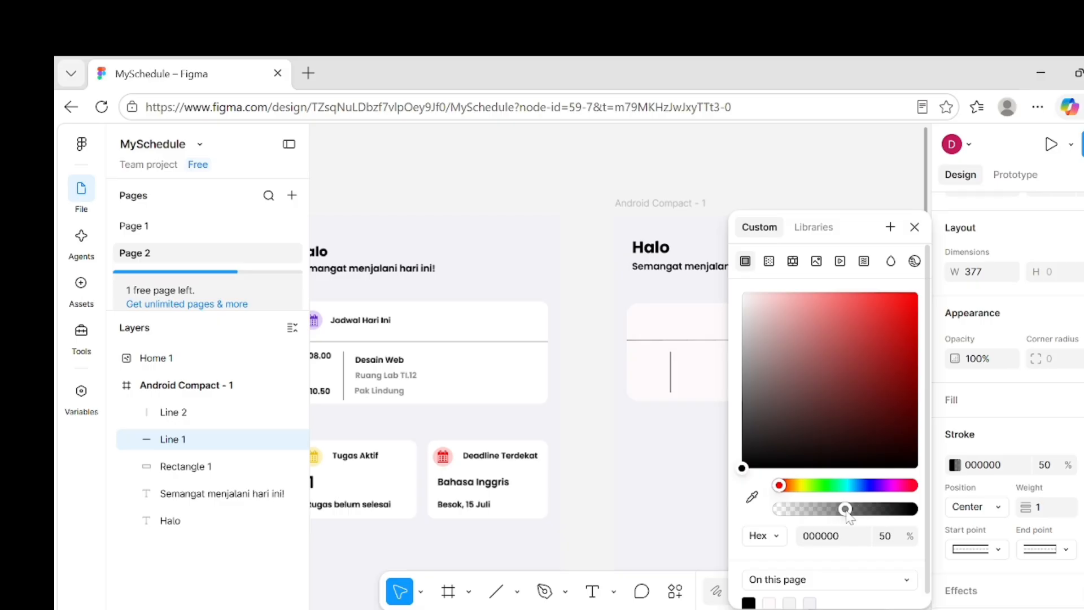
- Lower the vertical line's stroke opacity to roughly match the divider
{"action": "left_click", "coordinate": [670, 377]}
{"action": "left_click", "coordinate": [954, 464]}
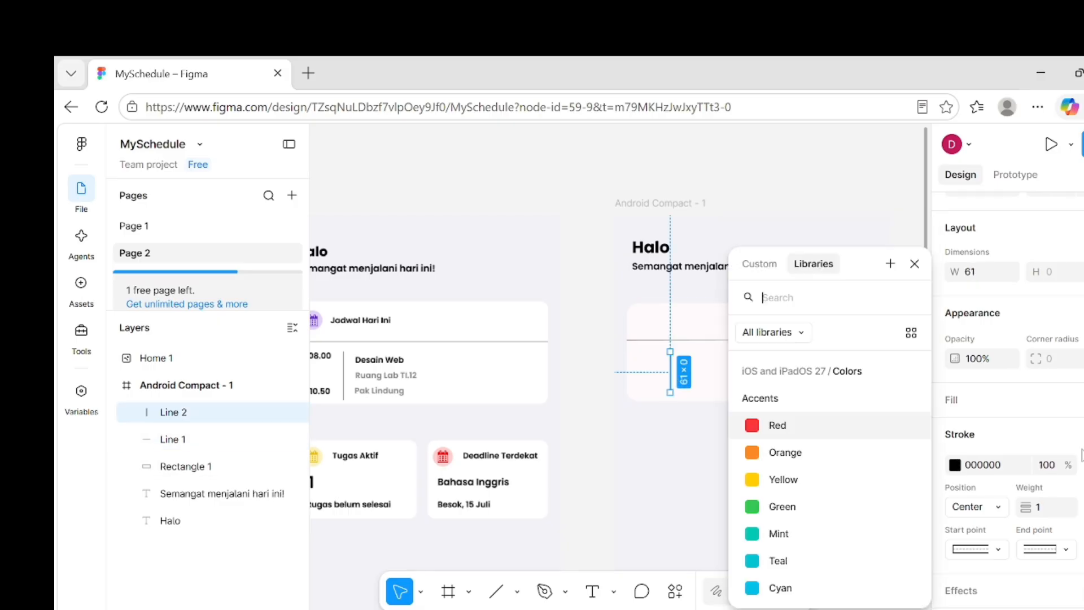
{"action": "left_click", "coordinate": [754, 261]}
{"action": "left_click", "coordinate": [857, 510]}
{"action": "left_click_drag", "start_coordinate": [857, 510], "coordinate": [846, 510]}
{"action": "left_click", "coordinate": [692, 471]}
- Draw a circle of about 29 × 29 at the left of the card's header area, above the divider
{"action": "scroll", "coordinate": [691, 472], "scroll_direction": "down", "scroll_amount": 2}
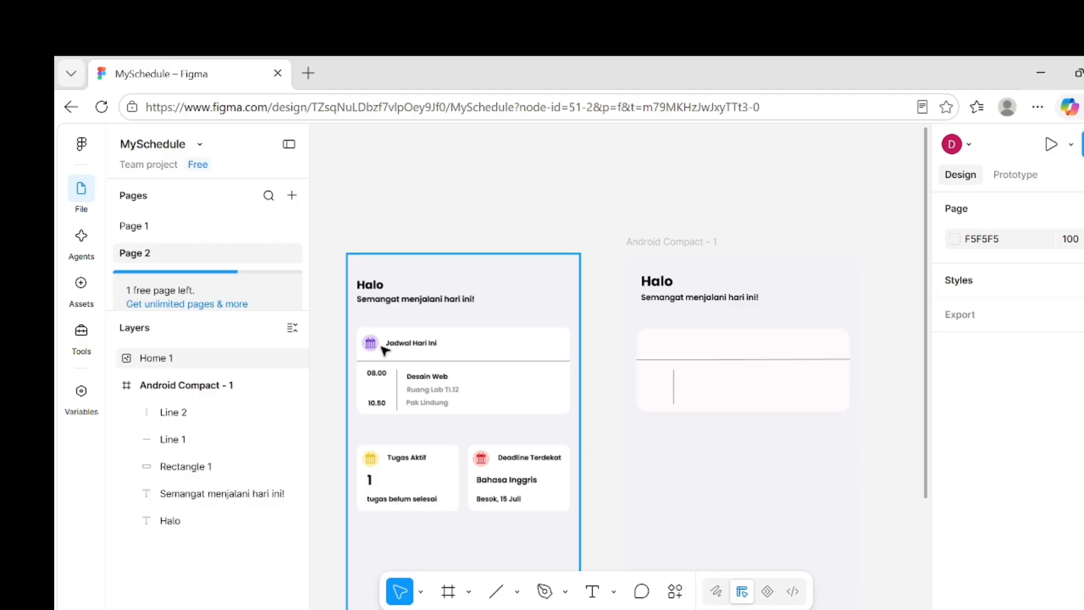
{"action": "scroll", "coordinate": [381, 347], "scroll_direction": "up", "scroll_amount": 2}
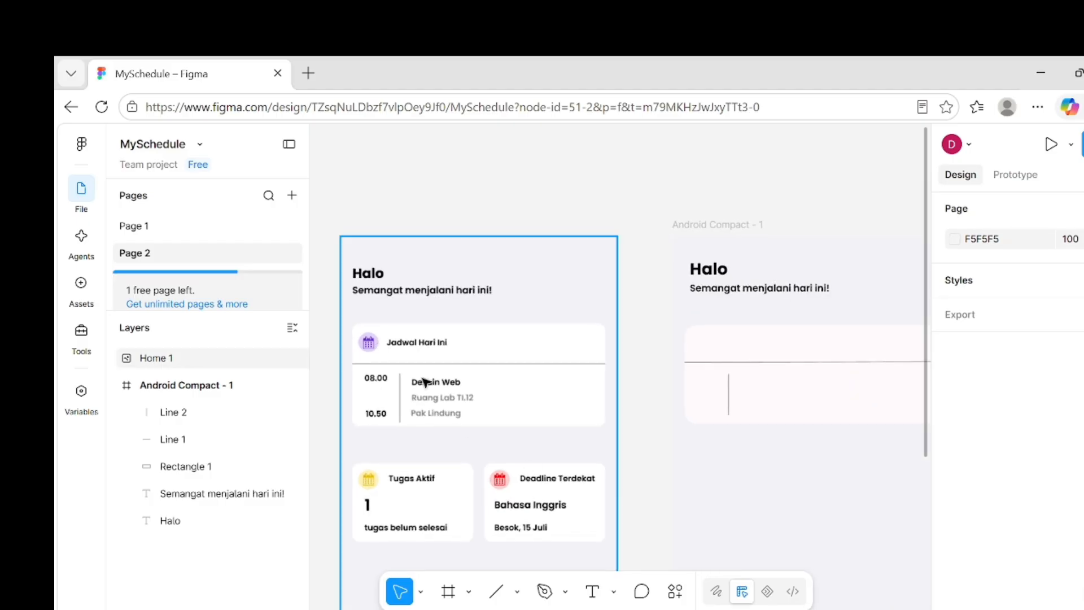
{"action": "left_click", "coordinate": [516, 592]}
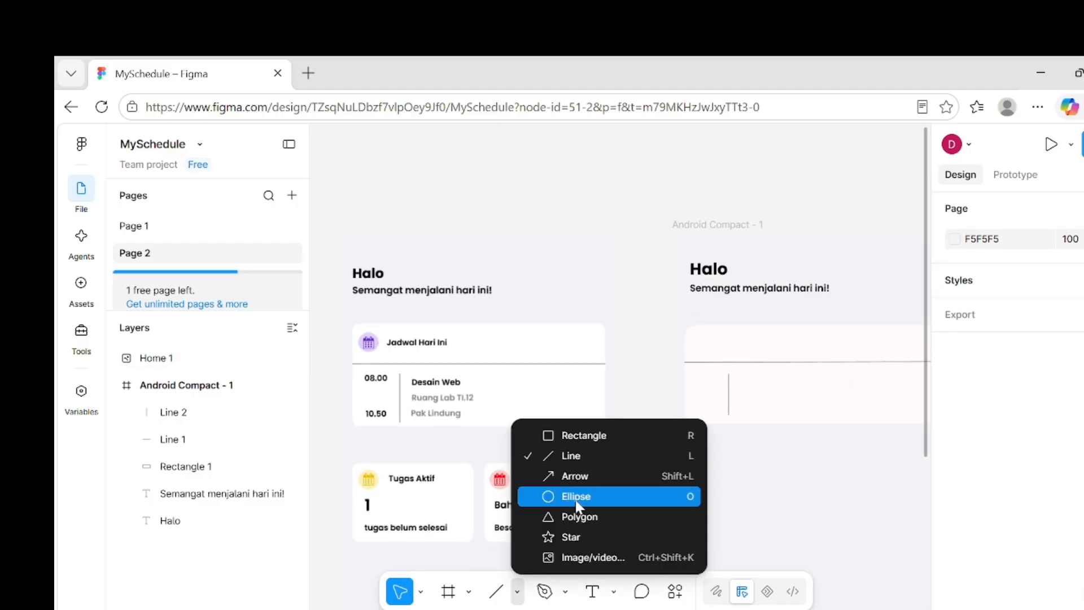
{"action": "left_click", "coordinate": [565, 495]}
{"action": "mouse_move", "coordinate": [700, 337]}
{"action": "left_mouse_down"}
{"action": "mouse_move", "coordinate": [721, 350]}
{"action": "mouse_move", "coordinate": [700, 352]}
{"action": "left_mouse_up"}
{"action": "left_click", "coordinate": [743, 433]}
{"action": "left_click", "coordinate": [743, 487]}
{"action": "scroll", "coordinate": [744, 487], "scroll_direction": "right", "scroll_amount": 2}
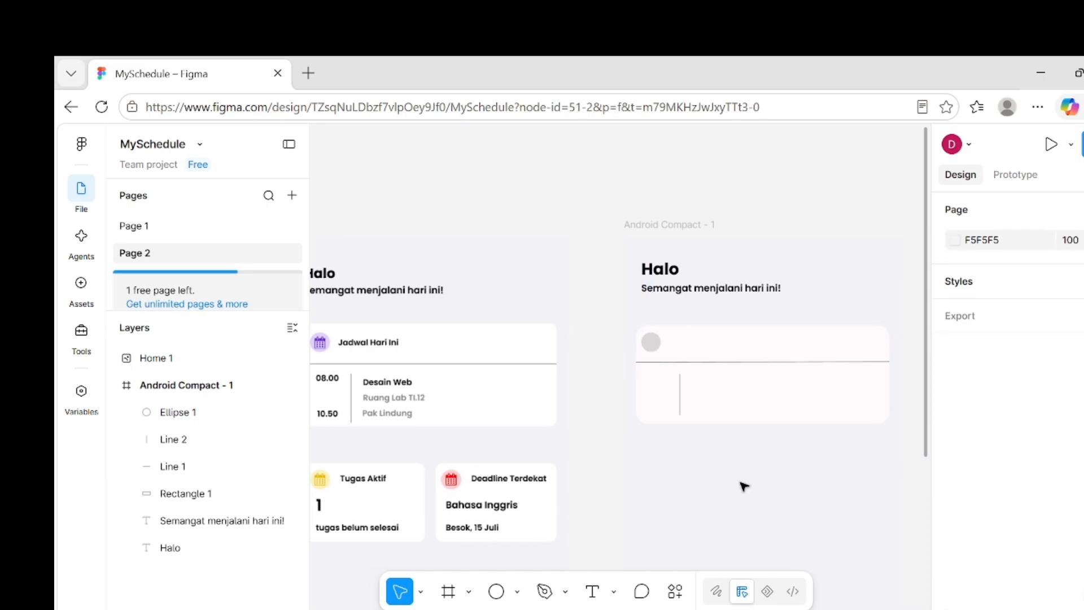
- Enlarge the header circle to about 31 × 31
{"action": "left_click", "coordinate": [653, 341]}
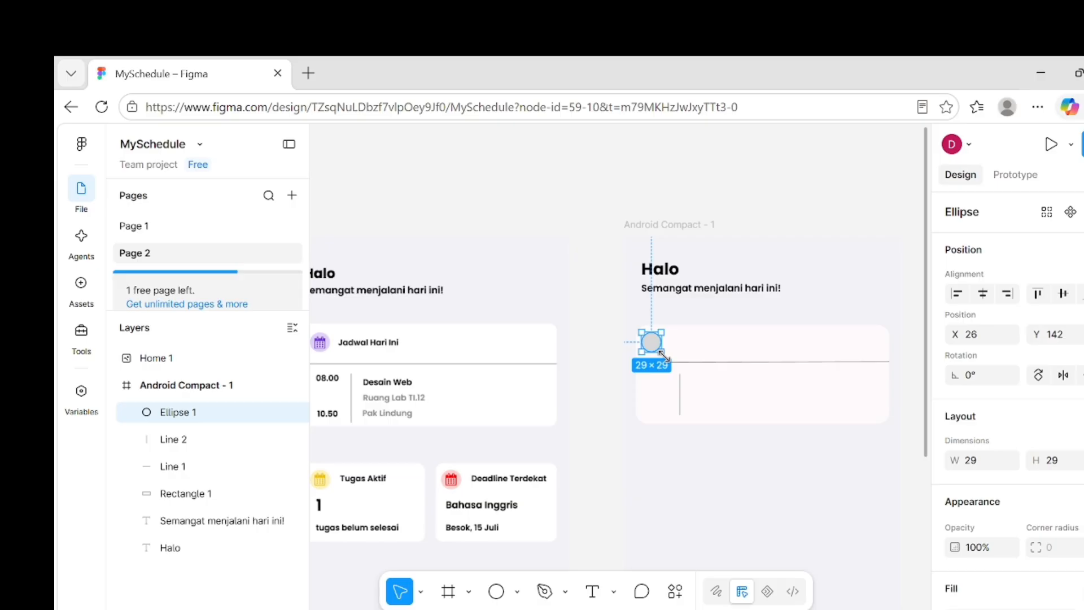
{"action": "left_click_drag", "start_coordinate": [665, 355], "coordinate": [667, 357]}
{"action": "left_click", "coordinate": [740, 455]}
- Fill the header circle with the light purple sampled from the Jadwal Hari Ini icon's background in the Home image
{"action": "left_click", "coordinate": [657, 341]}
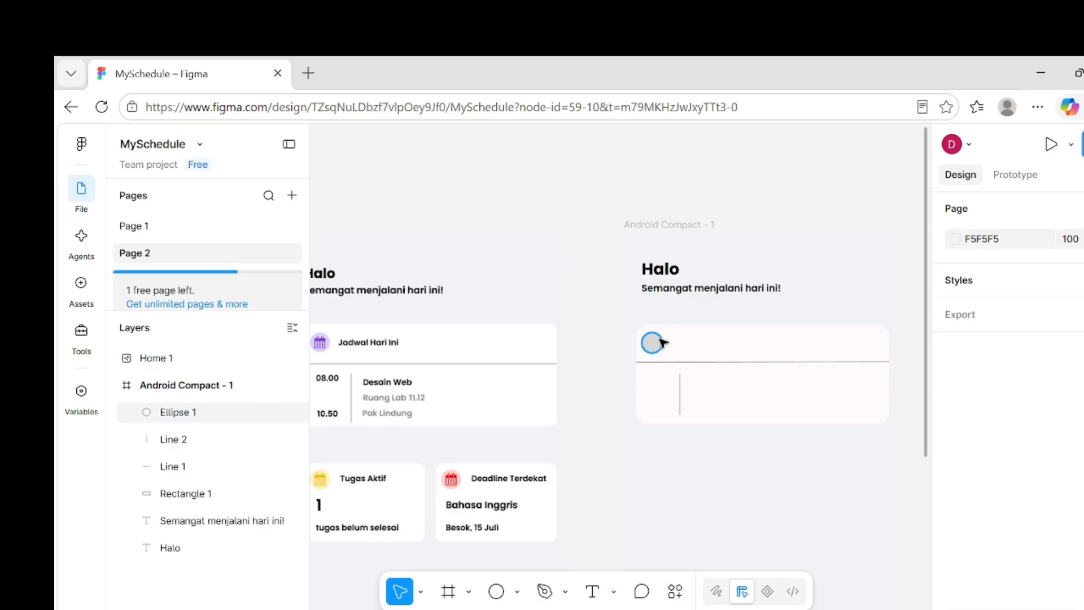
{"action": "scroll", "coordinate": [975, 517], "scroll_direction": "down", "scroll_amount": 1}
{"action": "scroll", "coordinate": [975, 516], "scroll_direction": "down", "scroll_amount": 2}
{"action": "left_click", "coordinate": [954, 454]}
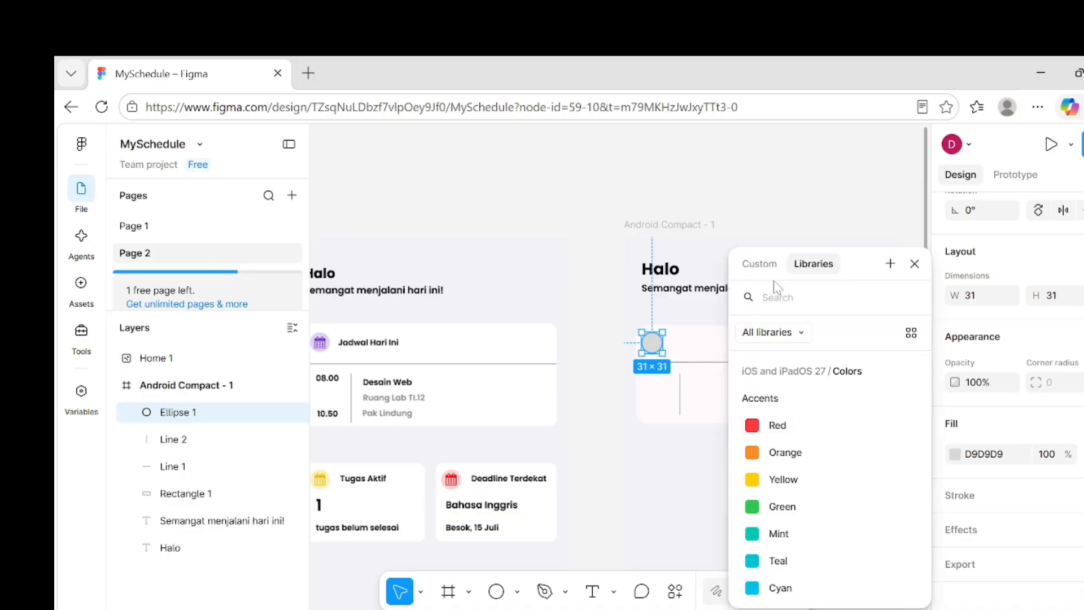
{"action": "left_click", "coordinate": [760, 262]}
{"action": "left_click", "coordinate": [752, 498]}
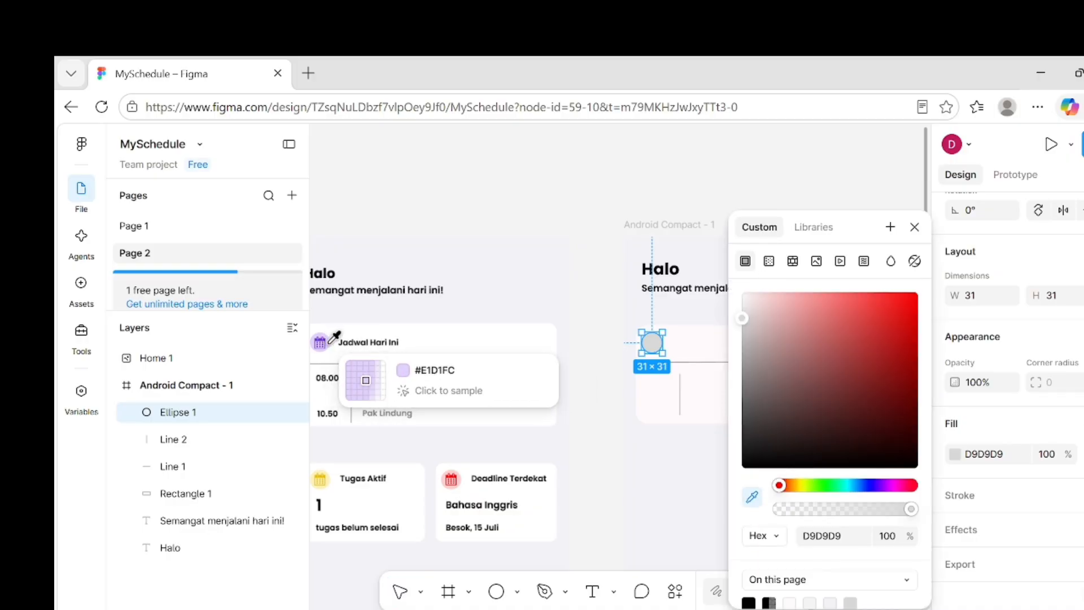
{"action": "left_click", "coordinate": [330, 343]}
{"action": "left_click", "coordinate": [635, 472]}
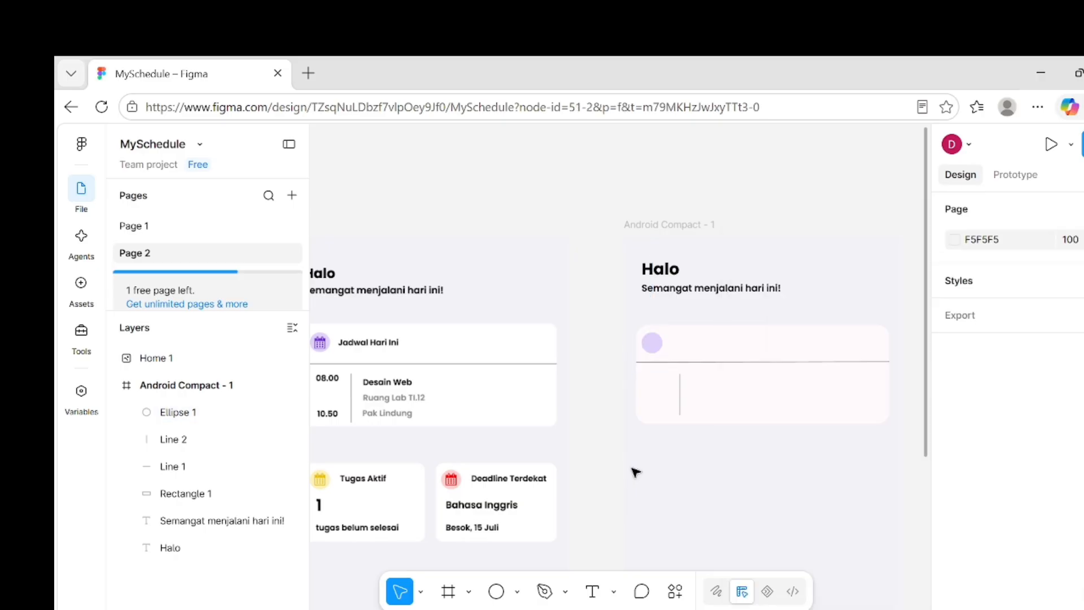
- Add the text "Jadwal Hari Ini" to the upper part of the card, to the right of the purple circle
{"action": "key", "text": "shift+1"}
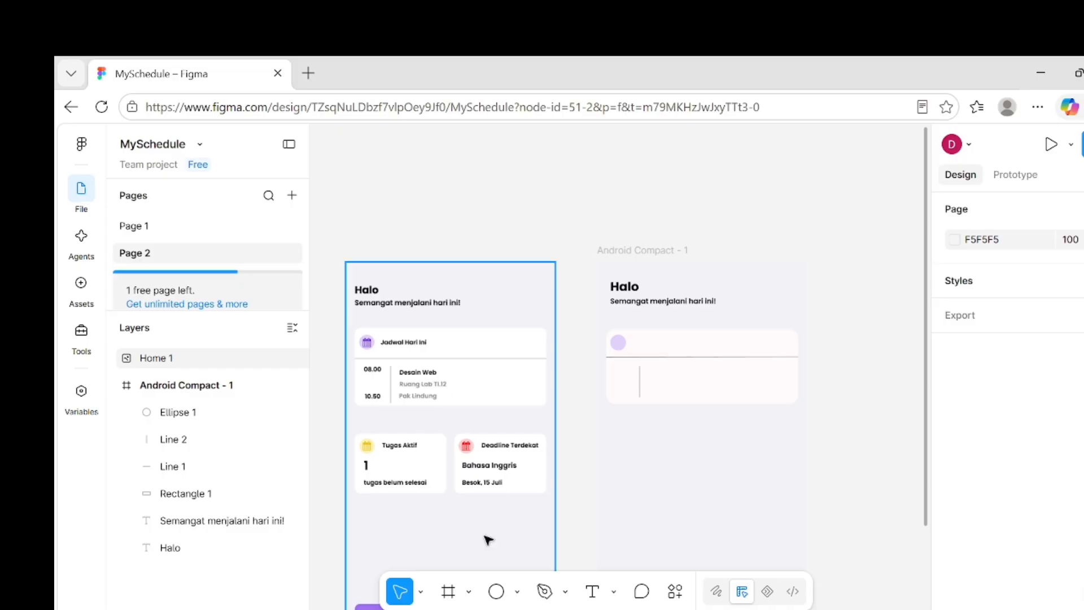
{"action": "key", "text": "t"}
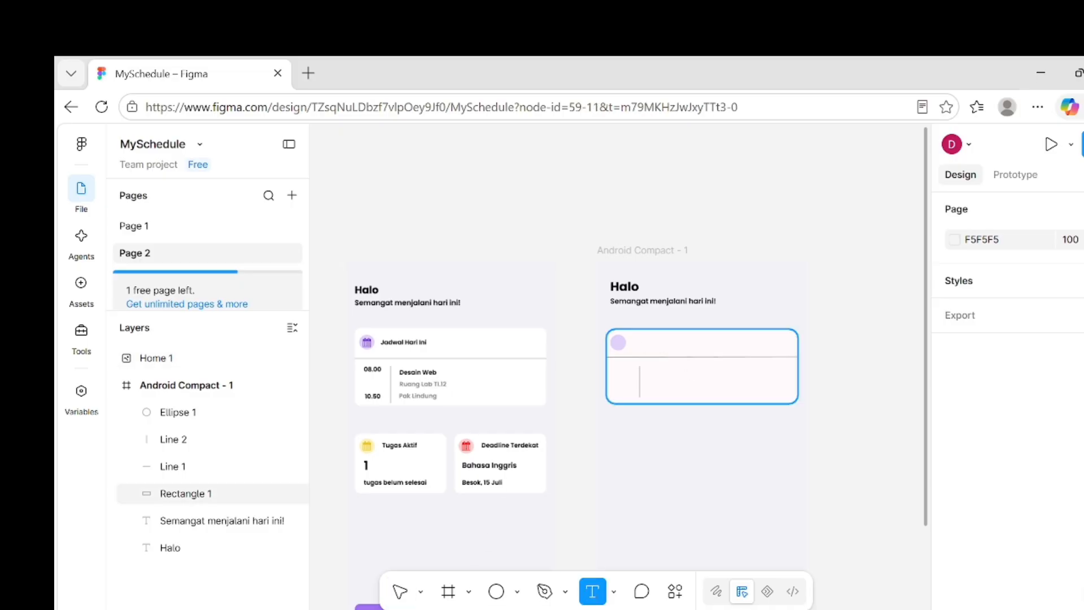
{"action": "left_click", "coordinate": [644, 345]}
{"action": "type", "text": "J"}
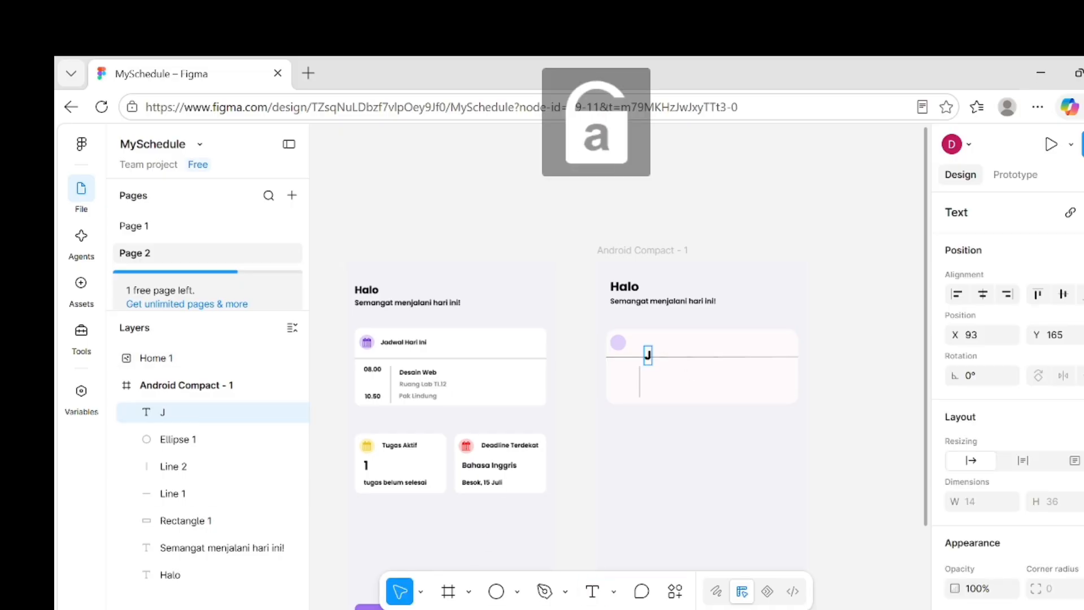
{"action": "type", "text": "adwal Hari Iini"}
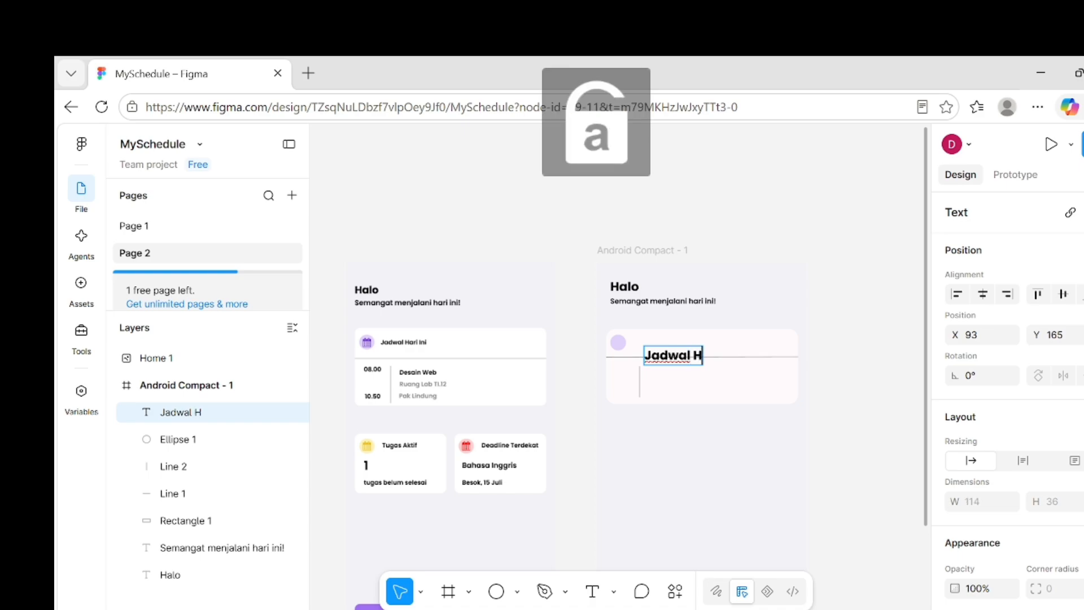
{"action": "key", "text": "BackSpace"}
{"action": "key", "text": "BackSpace"}
{"action": "key", "text": "BackSpace"}
{"action": "key", "text": "BackSpace"}
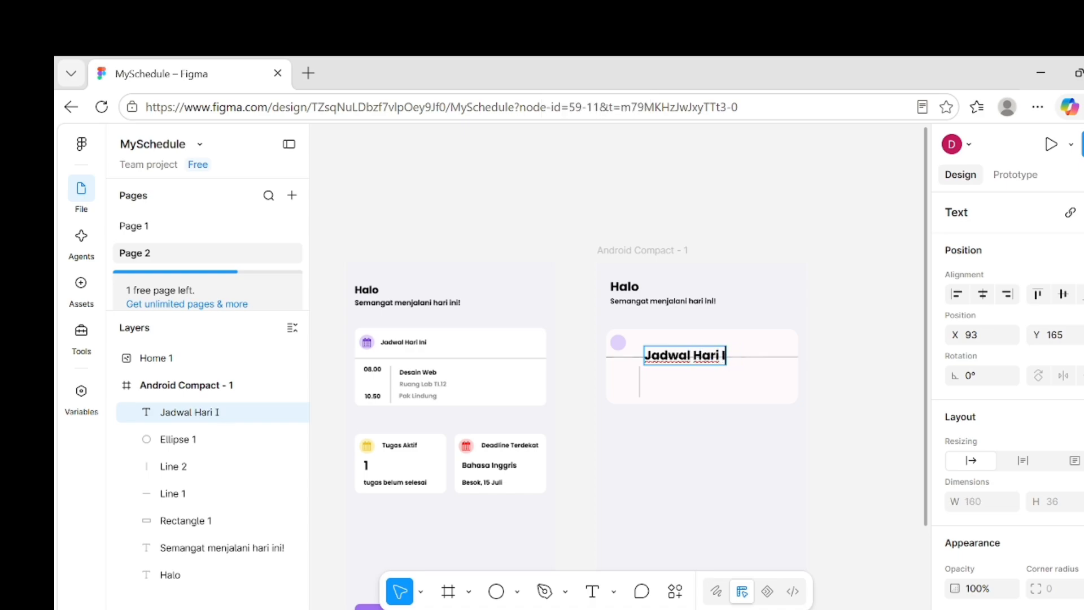
{"action": "type", "text": "i Ini"}
- Format the "Jadwal Hari Ini" text as Poppins SemiBold at size 12
{"action": "left_click_drag", "start_coordinate": [644, 356], "coordinate": [881, 355]}
{"action": "scroll", "coordinate": [1033, 440], "scroll_direction": "down", "scroll_amount": 2}
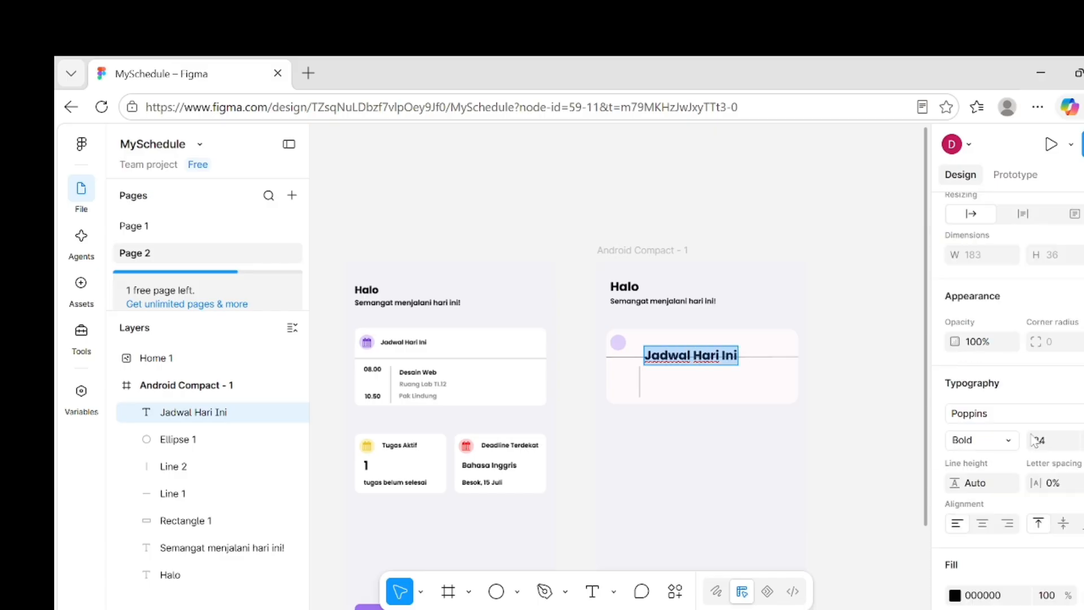
{"action": "scroll", "coordinate": [1033, 440], "scroll_direction": "down", "scroll_amount": 1}
{"action": "left_click", "coordinate": [982, 404]}
{"action": "left_click", "coordinate": [1005, 391]}
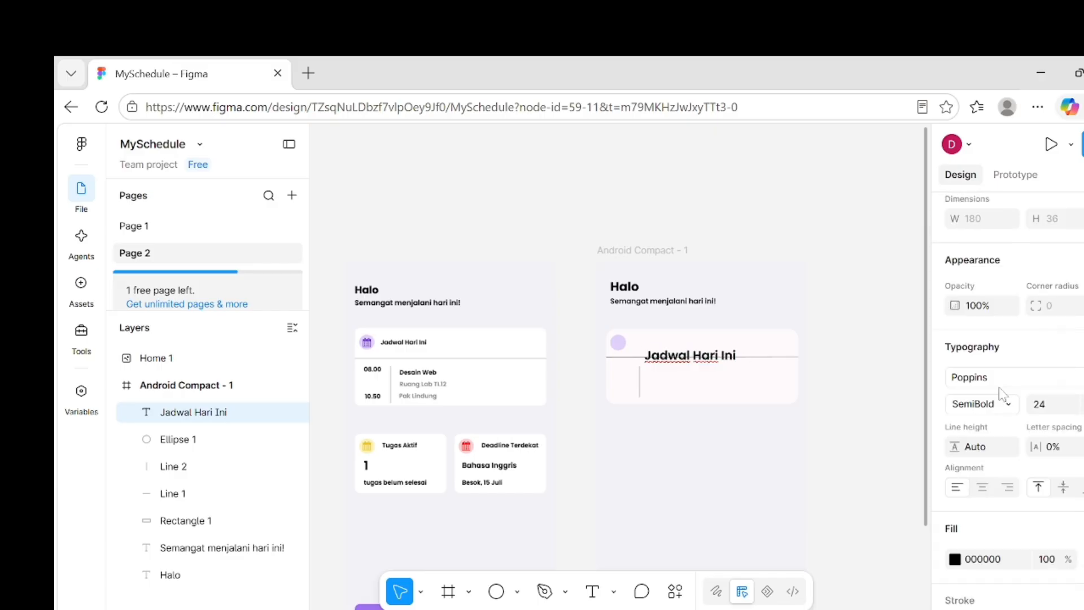
{"action": "left_click", "coordinate": [1072, 404]}
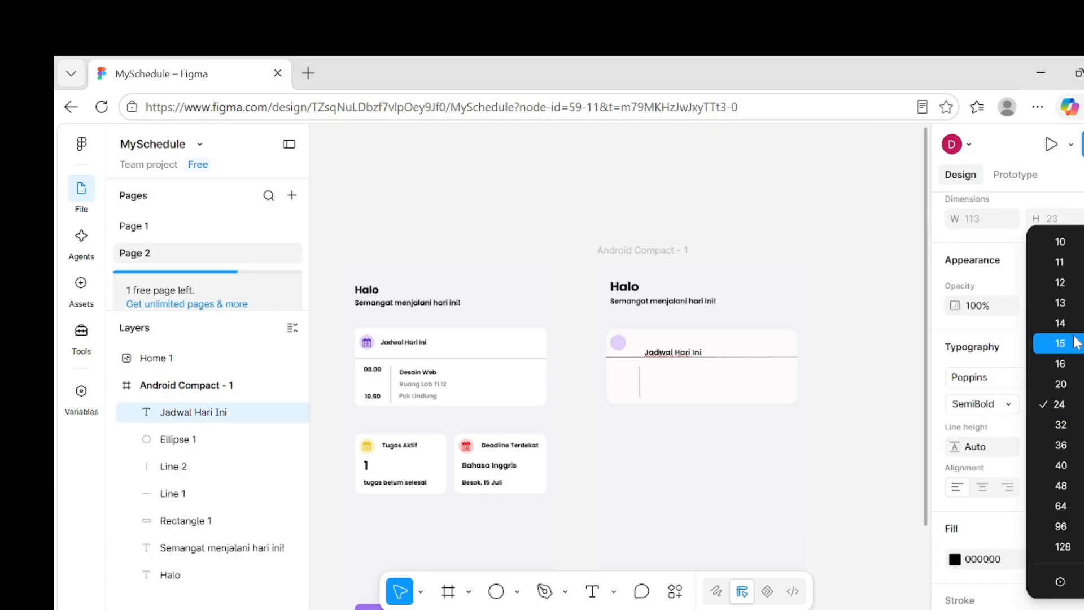
{"action": "left_click", "coordinate": [1056, 286]}
{"action": "scroll", "coordinate": [680, 380], "scroll_direction": "up", "scroll_amount": 1}
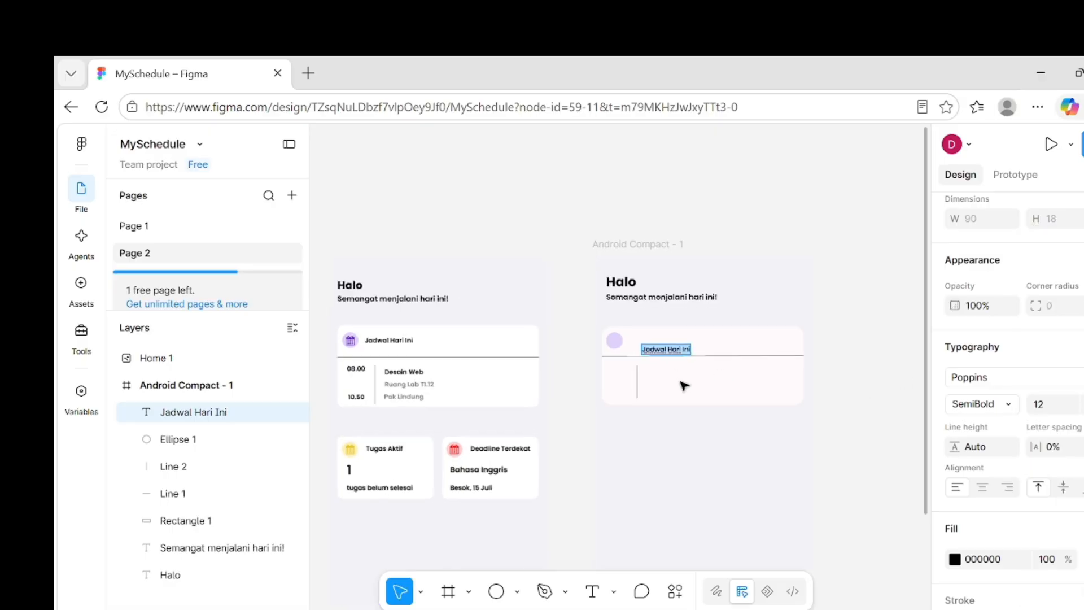
- Move the "Jadwal Hari Ini" text next to the purple circle, at about X 74, Y 148
{"action": "left_click", "coordinate": [700, 434]}
{"action": "left_click_drag", "start_coordinate": [679, 350], "coordinate": [668, 342]}
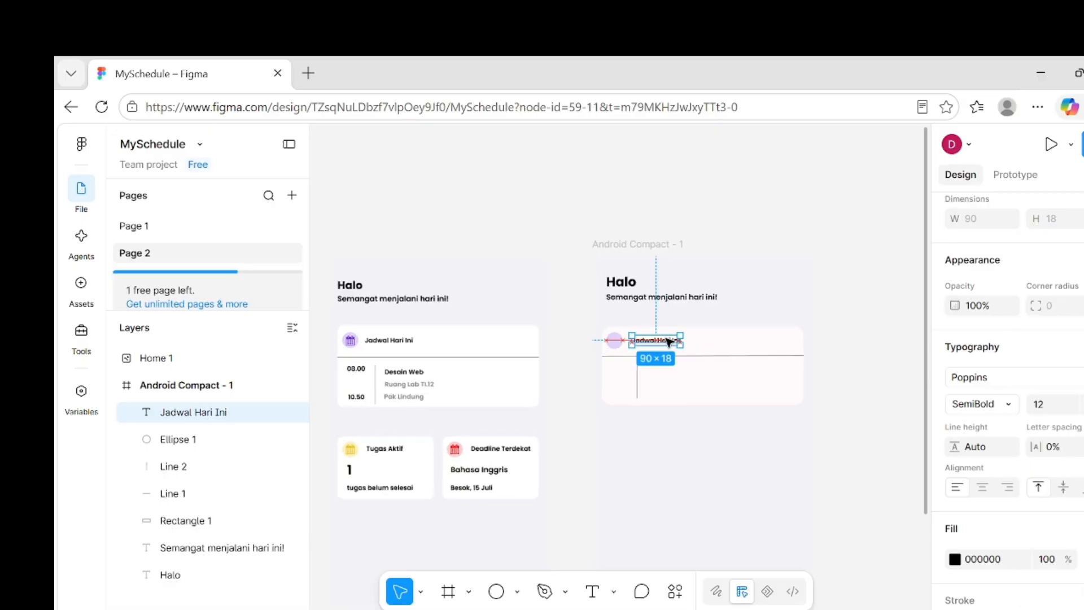
{"action": "left_click", "coordinate": [700, 440]}
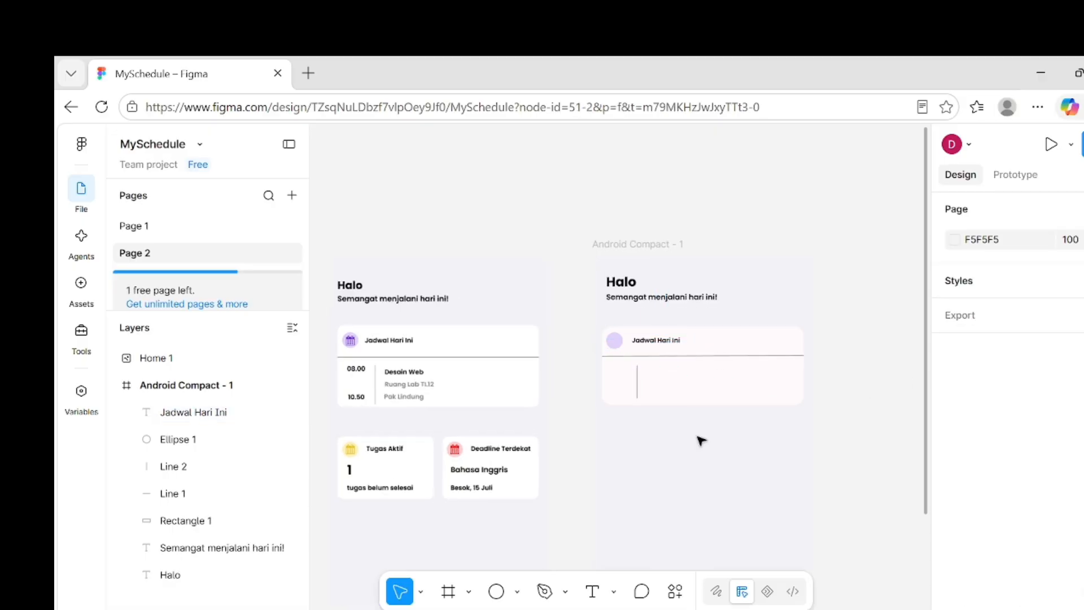
{"action": "left_click", "coordinate": [675, 349]}
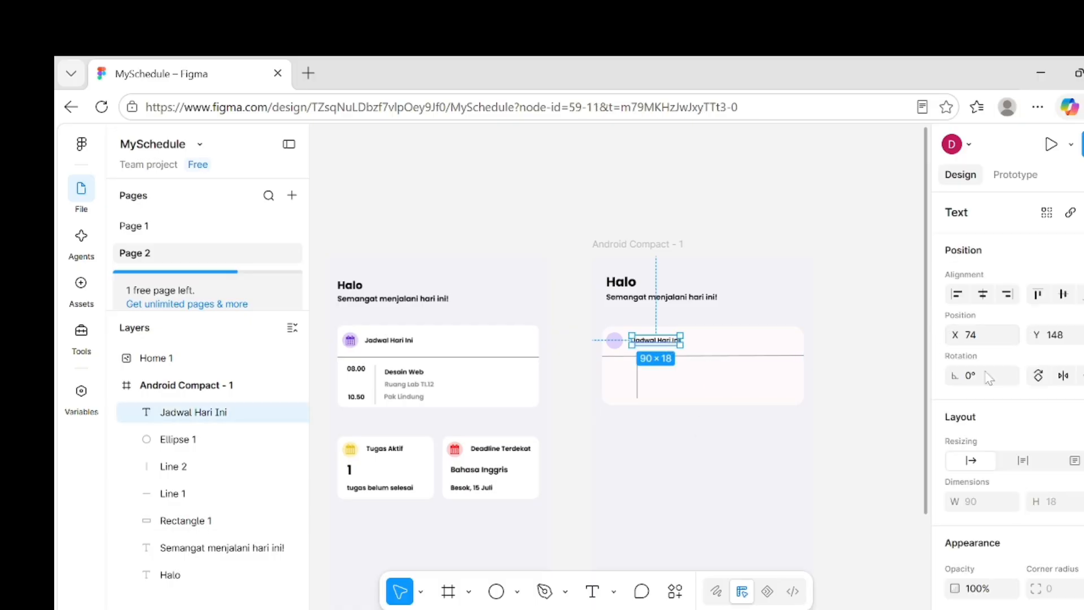
- Undo the last move of the "Jadwal Hari Ini" text
{"action": "scroll", "coordinate": [1005, 396], "scroll_direction": "down", "scroll_amount": 5}
{"action": "left_click", "coordinate": [1050, 428]}
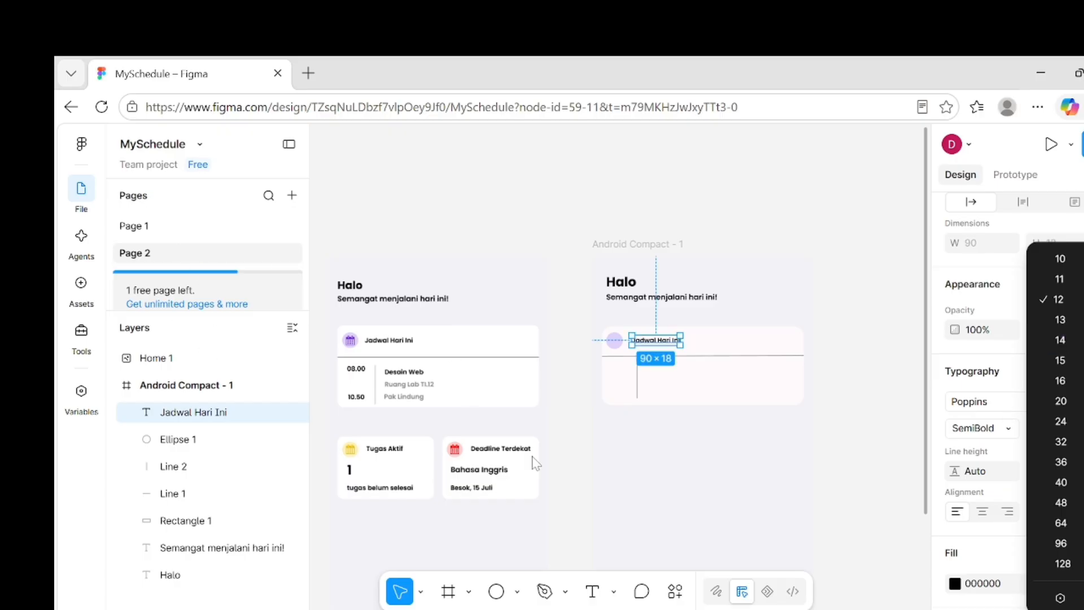
{"action": "left_click", "coordinate": [613, 454]}
{"action": "left_click", "coordinate": [613, 454]}
{"action": "key", "text": "ctrl+z"}
{"action": "key", "text": "ctrl+z"}
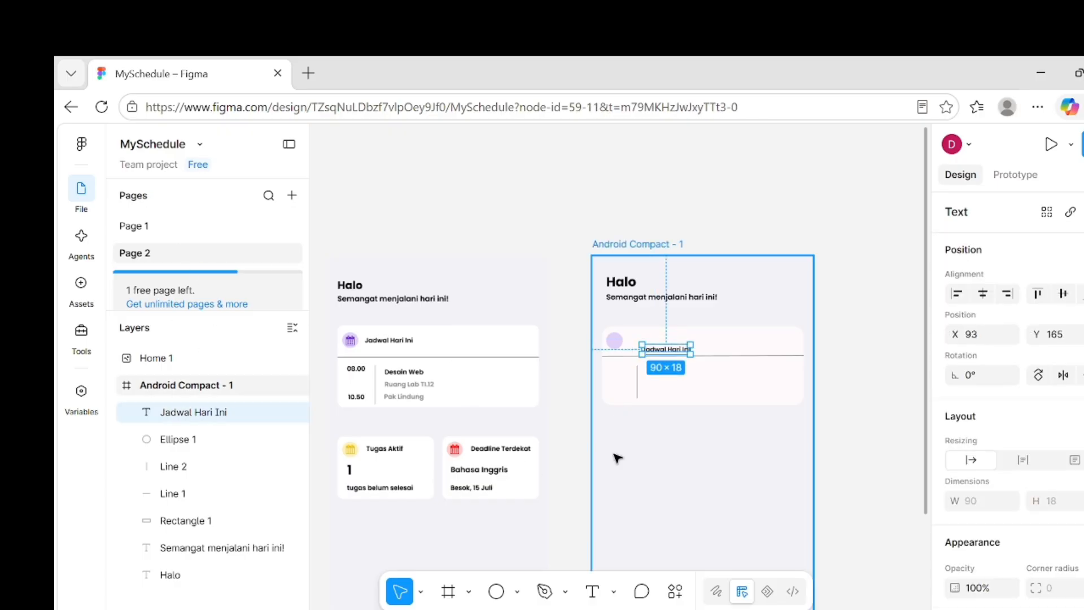
- Compare the "Jadwal Hari Ini" text with the original on Page 1, and move the Page 2 copy beside the purple circle
{"action": "left_click", "coordinate": [214, 232]}
{"action": "left_click", "coordinate": [449, 177]}
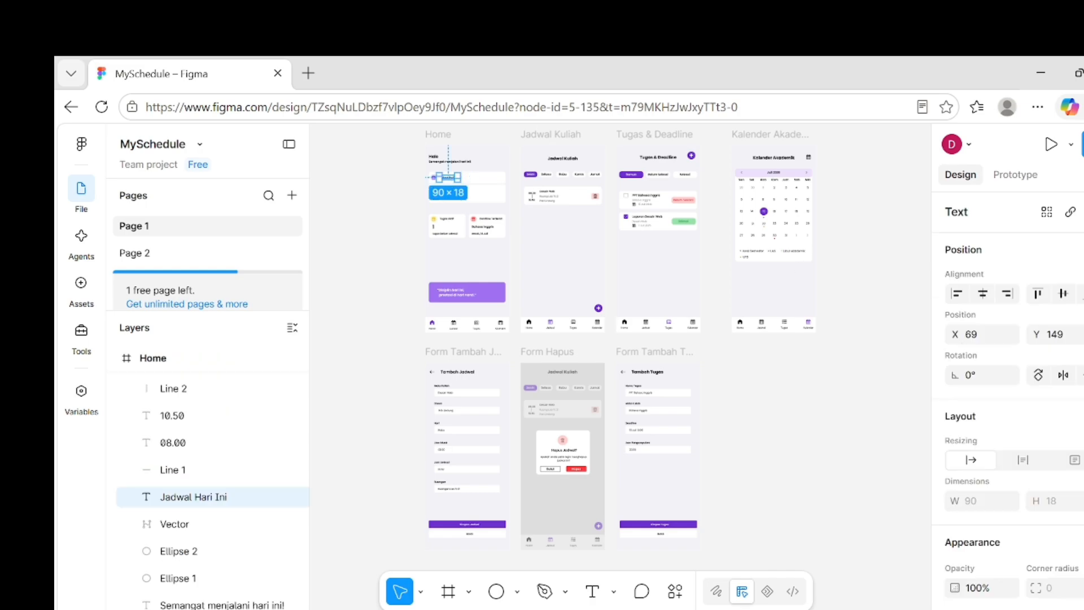
{"action": "left_click", "coordinate": [215, 255]}
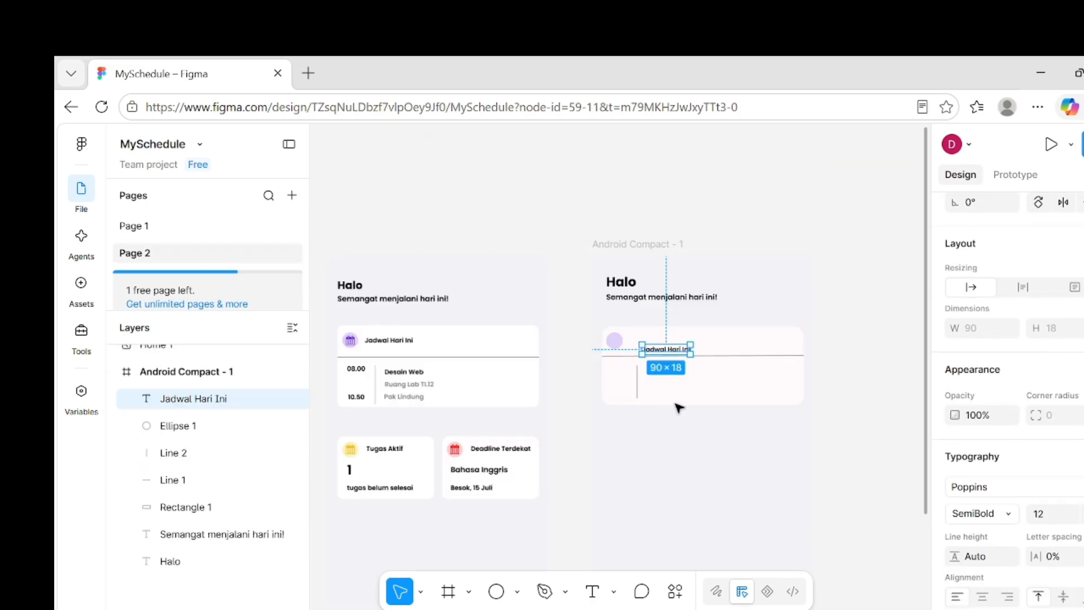
{"action": "scroll", "coordinate": [997, 429], "scroll_direction": "down", "scroll_amount": 4}
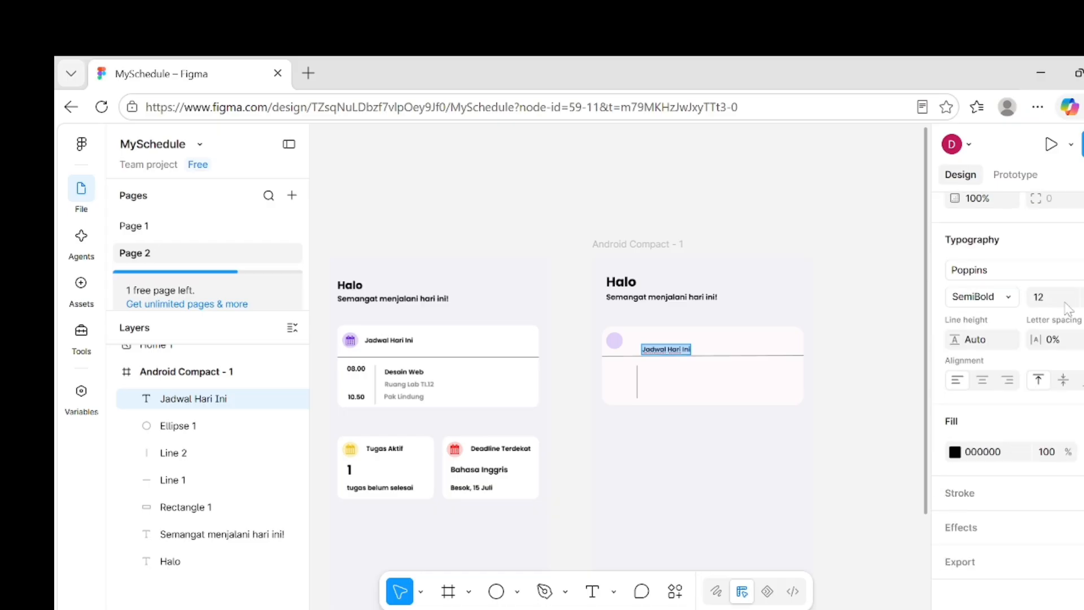
{"action": "left_click", "coordinate": [1067, 307]}
{"action": "left_click", "coordinate": [737, 484]}
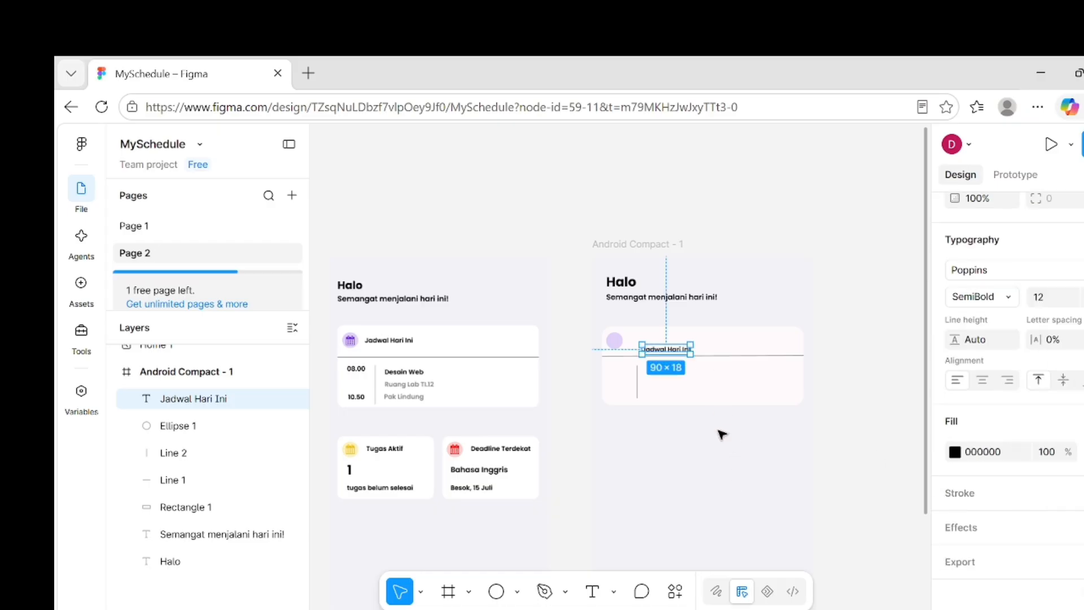
{"action": "left_click_drag", "start_coordinate": [672, 353], "coordinate": [664, 345]}
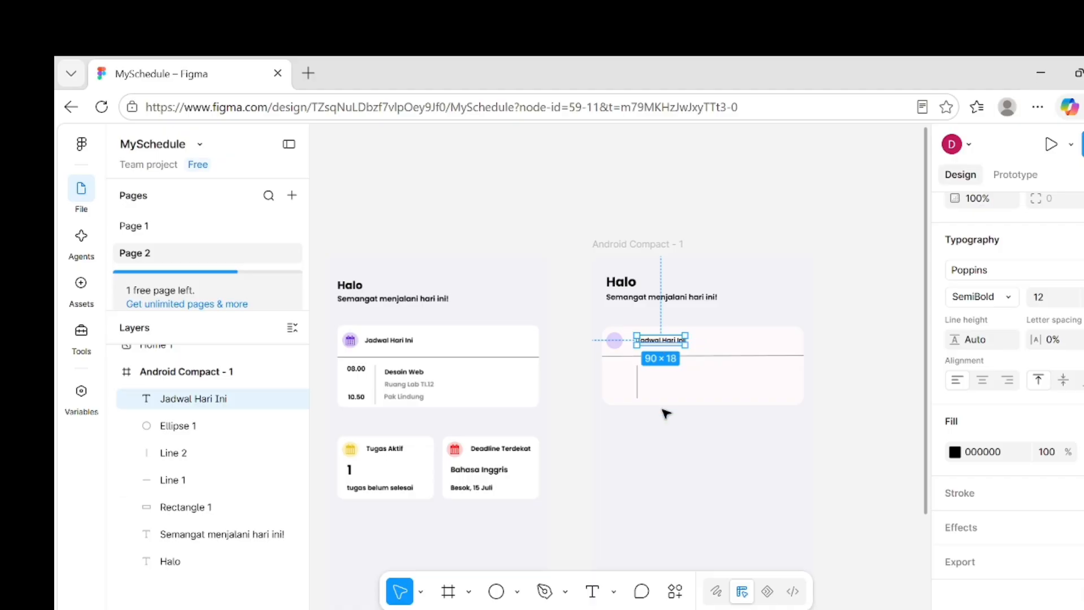
- Add the text "08.00" to the card's lower part, just left of the short vertical line
{"action": "left_click", "coordinate": [597, 595]}
{"action": "left_click", "coordinate": [661, 447]}
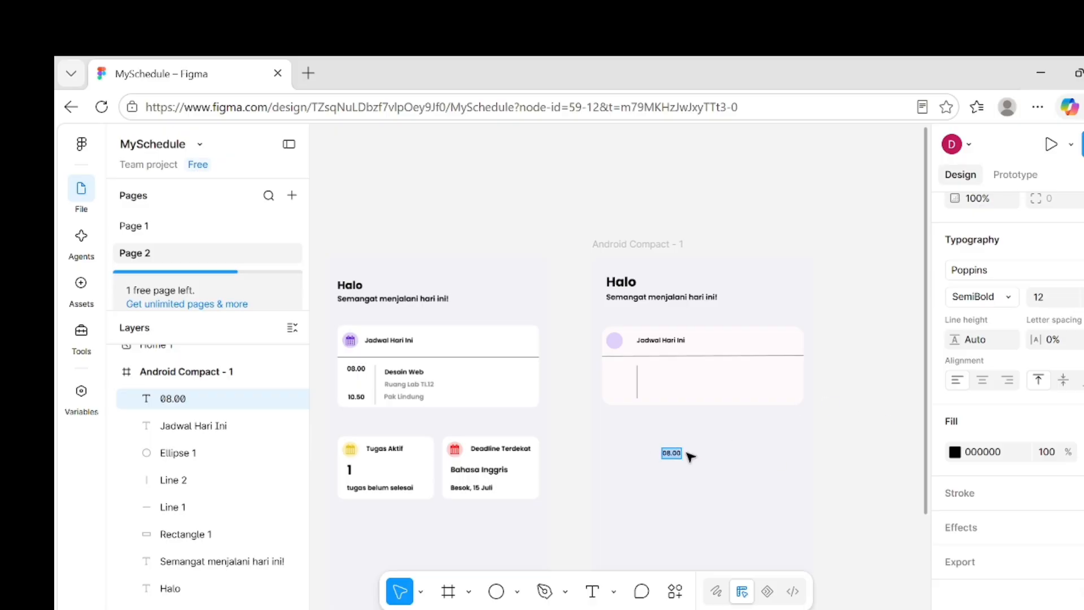
{"action": "left_click_drag", "start_coordinate": [690, 456], "coordinate": [623, 373]}
{"action": "left_click", "coordinate": [654, 446]}
- Add the text "10.50" in the empty area below the schedule card
{"action": "left_click", "coordinate": [602, 593]}
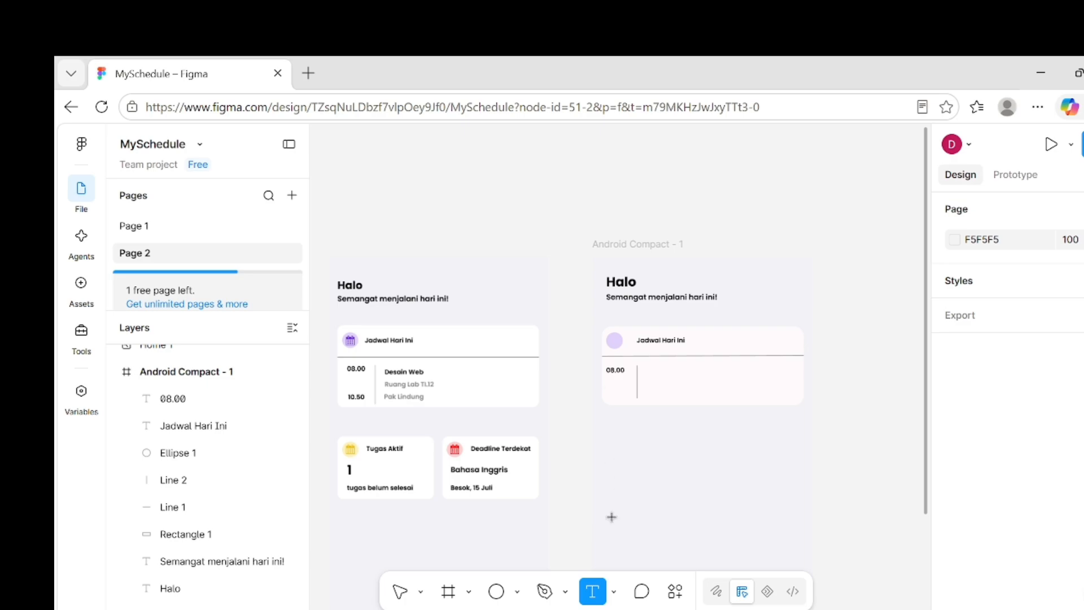
{"action": "left_click", "coordinate": [612, 517]}
{"action": "type", "text": "10.50"}
{"action": "key", "text": "Escape"}
{"action": "scroll", "coordinate": [669, 517], "scroll_direction": "up", "scroll_amount": 1}
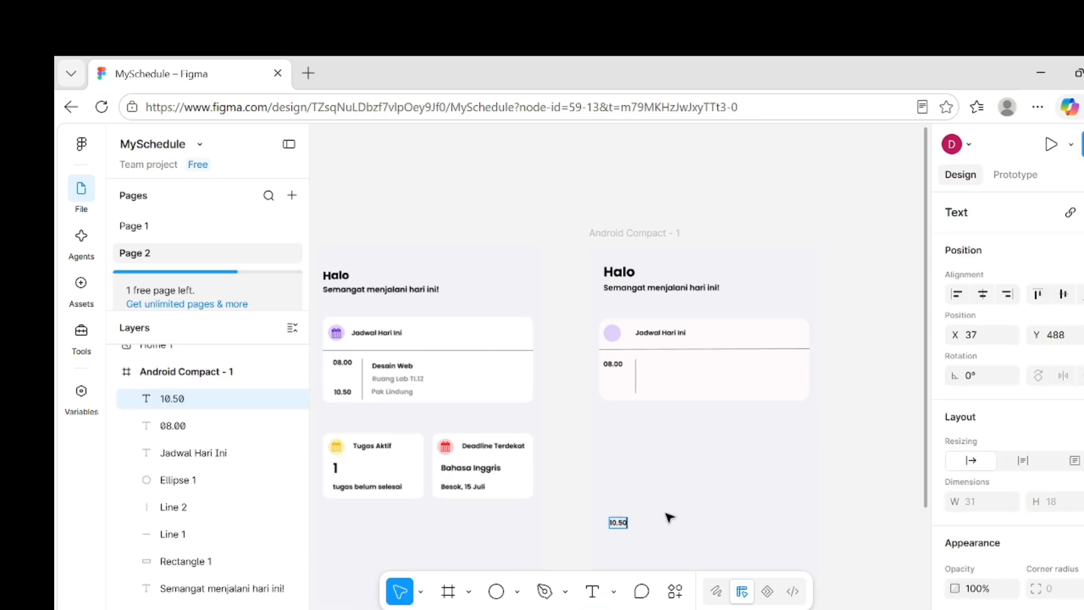
{"action": "scroll", "coordinate": [669, 517], "scroll_direction": "up", "scroll_amount": 2}
- Place the "10.50" text under "08.00", left of the card's vertical line
{"action": "left_click_drag", "start_coordinate": [587, 515], "coordinate": [601, 334]}
{"action": "left_click", "coordinate": [629, 457]}
{"action": "left_click_drag", "start_coordinate": [617, 389], "coordinate": [603, 358]}
{"action": "left_click", "coordinate": [614, 397]}
{"action": "left_click", "coordinate": [612, 356]}
{"action": "left_click", "coordinate": [630, 437]}
- Add the text "Desain Web" to the card, right of the vertical line and level with "08.00"
{"action": "scroll", "coordinate": [630, 437], "scroll_direction": "left", "scroll_amount": 1}
{"action": "scroll", "coordinate": [629, 437], "scroll_direction": "down", "scroll_amount": 1}
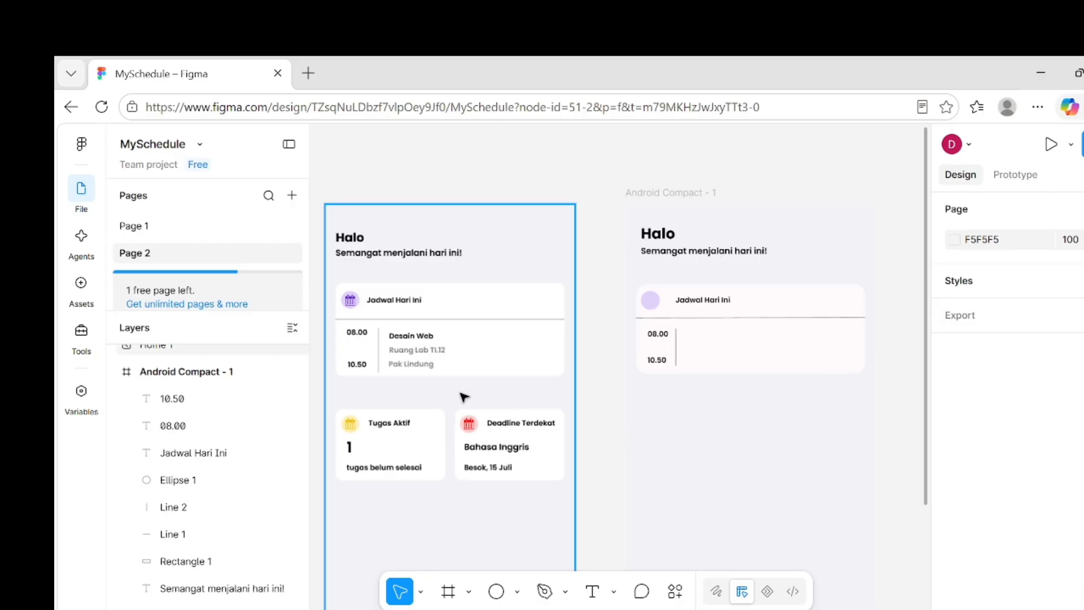
{"action": "left_click", "coordinate": [592, 591]}
{"action": "left_click", "coordinate": [742, 458]}
{"action": "key", "text": "Caps_Lock"}
{"action": "type", "text": "D"}
{"action": "key", "text": "Caps_Lock"}
{"action": "type", "text": "esain"}
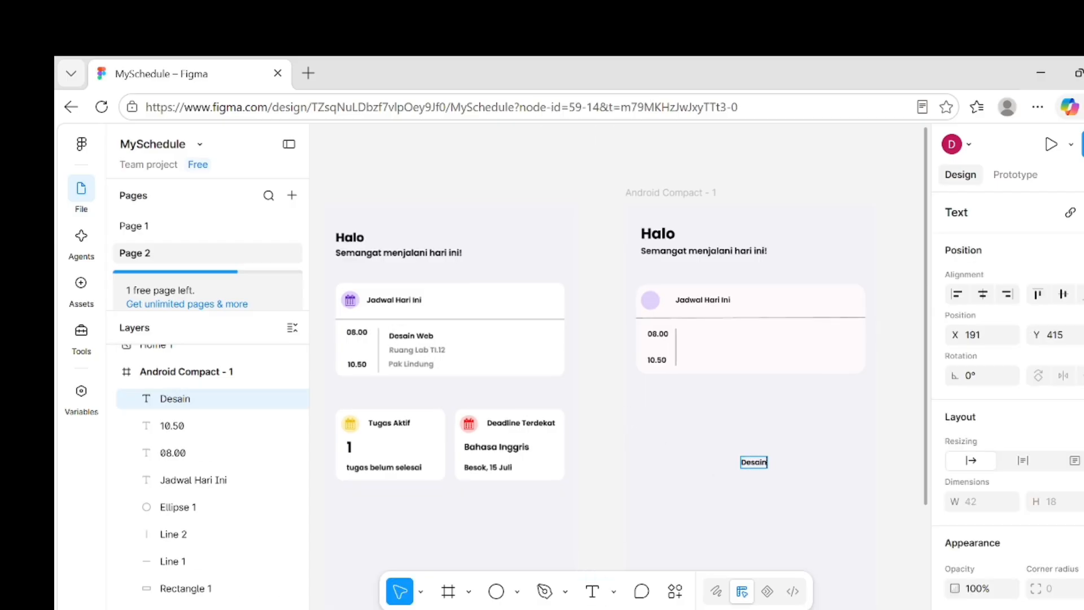
{"action": "key", "text": "Caps_Lock"}
{"action": "type", "text": "W"}
{"action": "key", "text": "Caps_Lock"}
{"action": "type", "text": "eb"}
{"action": "key", "text": "Escape"}
{"action": "left_click_drag", "start_coordinate": [764, 461], "coordinate": [704, 333]}
{"action": "left_click", "coordinate": [723, 384]}
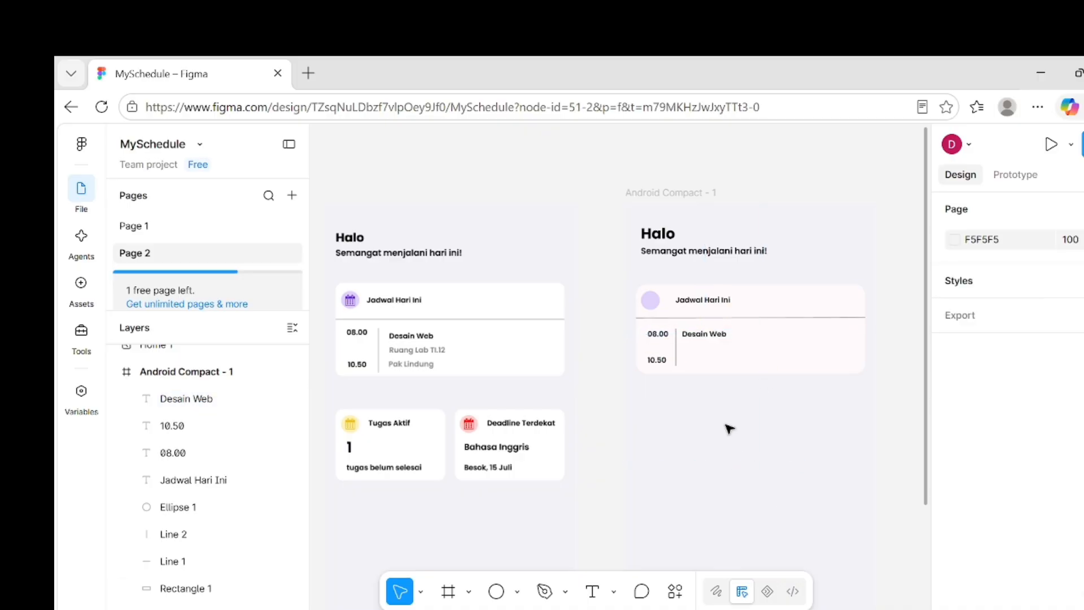
- Add the text "Ruang Lab TI.12" in the empty area below the schedule card
{"action": "left_click", "coordinate": [592, 591]}
{"action": "left_click", "coordinate": [660, 476]}
{"action": "type", "text": "Ruang Lab"}
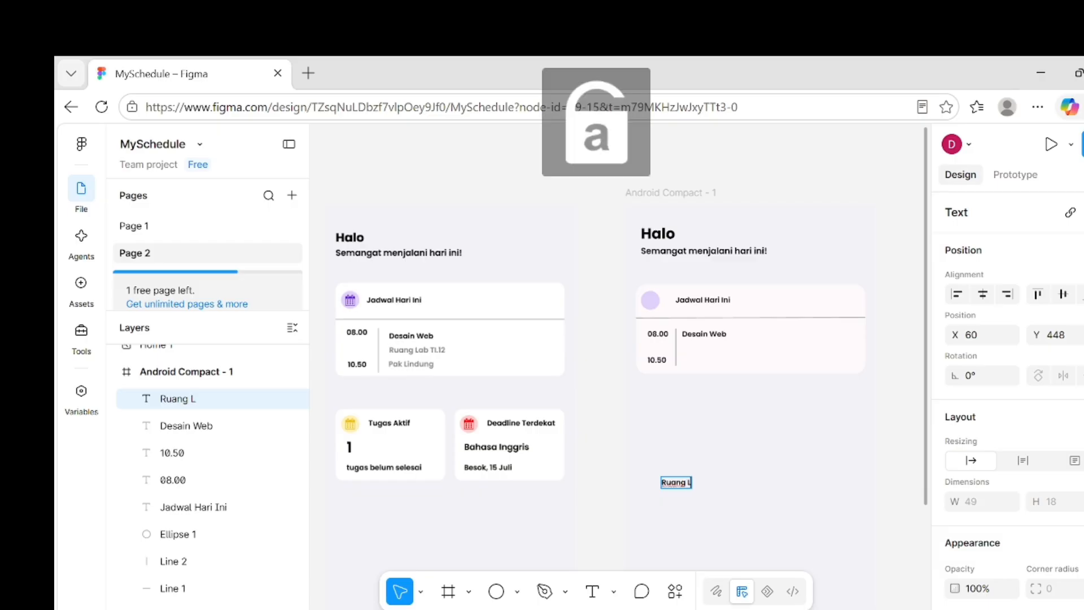
{"action": "key", "text": "Caps_Lock"}
{"action": "type", "text": "TI.12"}
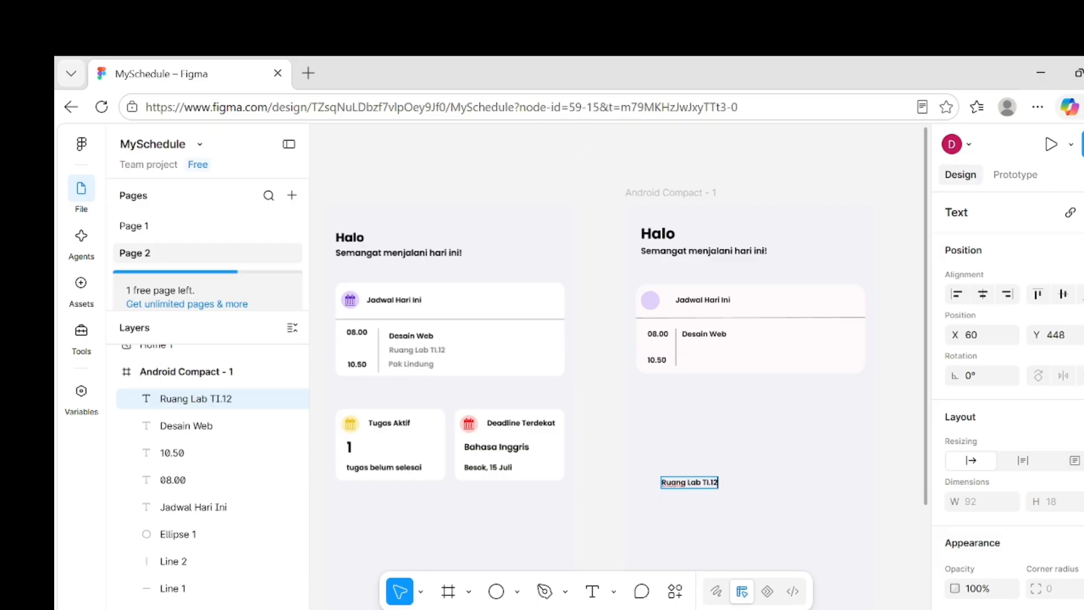
- Set the "Ruang Lab TI.12" text's black fill to 50% opacity and place the text directly under "Desain Web"
{"action": "left_click_drag", "start_coordinate": [661, 482], "coordinate": [720, 482]}
{"action": "scroll", "coordinate": [953, 481], "scroll_direction": "down", "scroll_amount": 4}
{"action": "left_click", "coordinate": [1083, 477]}
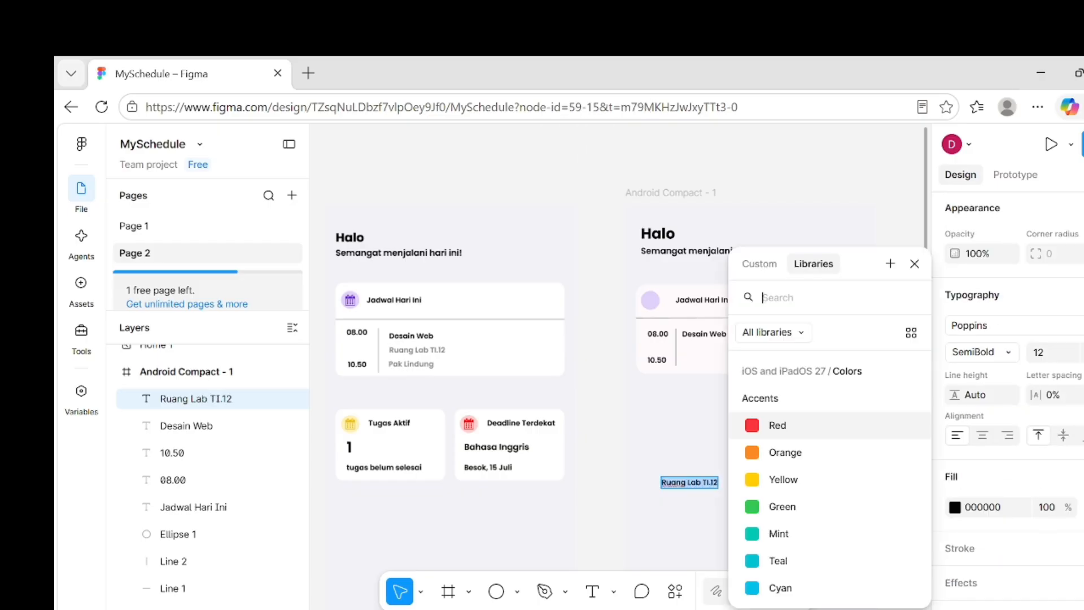
{"action": "left_click", "coordinate": [759, 263]}
{"action": "left_click_drag", "start_coordinate": [909, 510], "coordinate": [846, 513]}
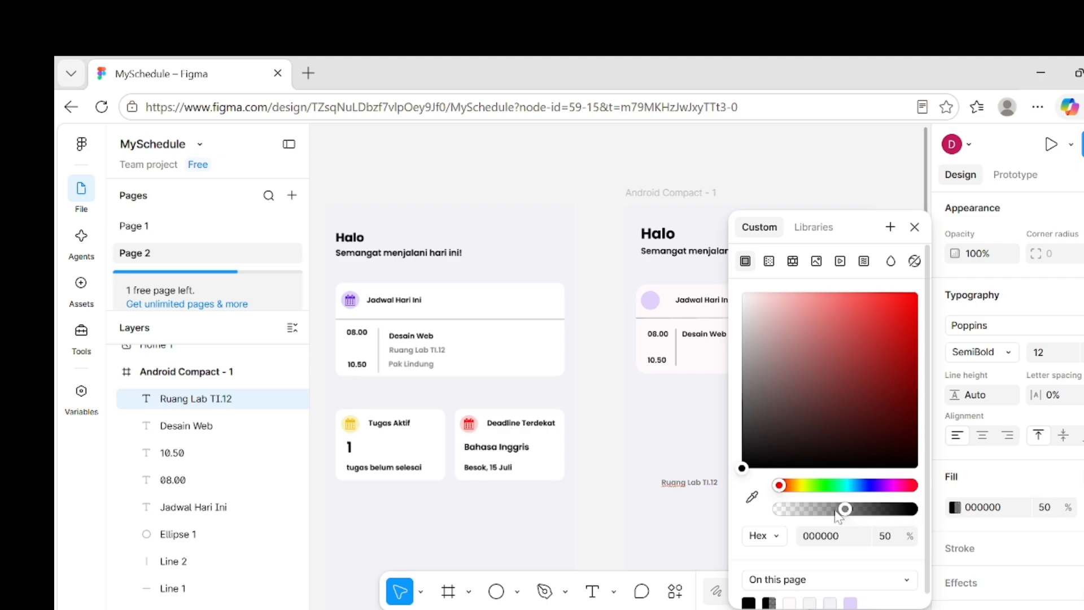
{"action": "left_click_drag", "start_coordinate": [701, 486], "coordinate": [724, 348]}
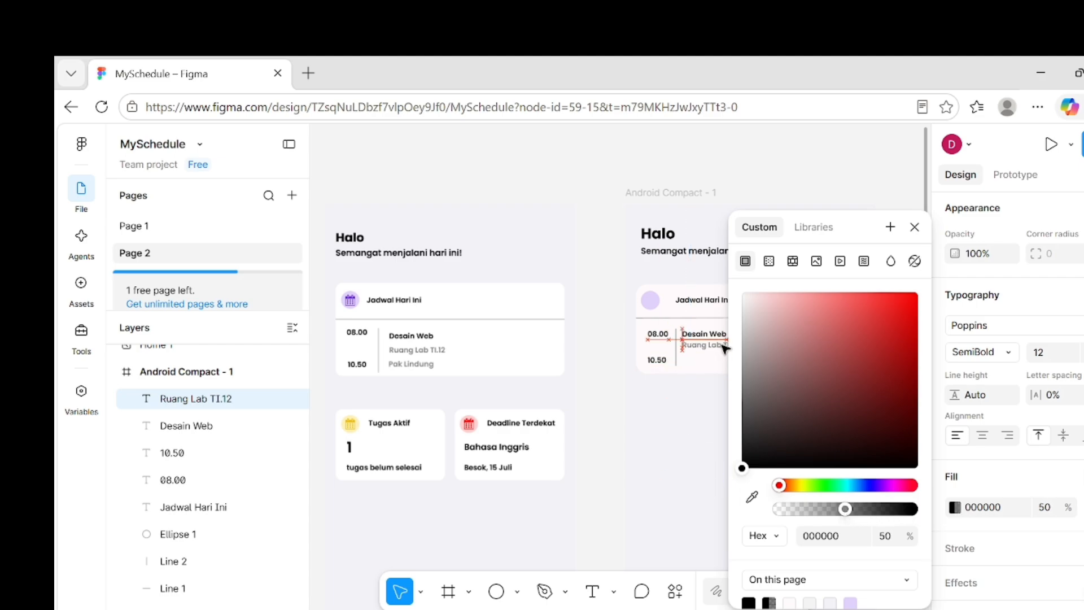
{"action": "left_click", "coordinate": [690, 460]}
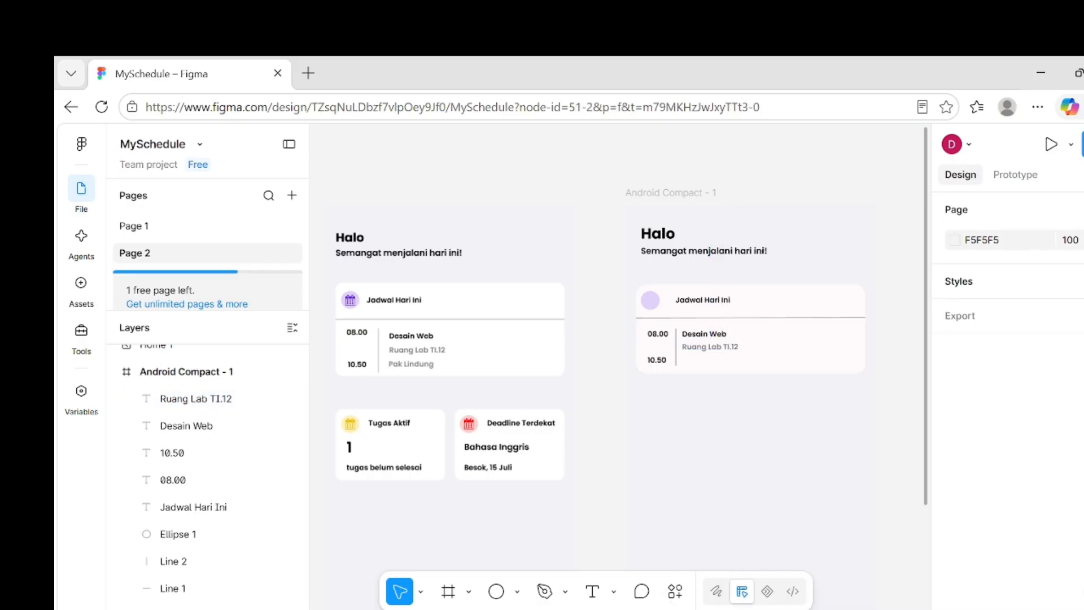
- Add the lecturer's name as a text below the schedule card, spelled as in the Home image
{"action": "left_click", "coordinate": [593, 591]}
{"action": "left_click", "coordinate": [669, 440]}
{"action": "type", "text": "pAK"}
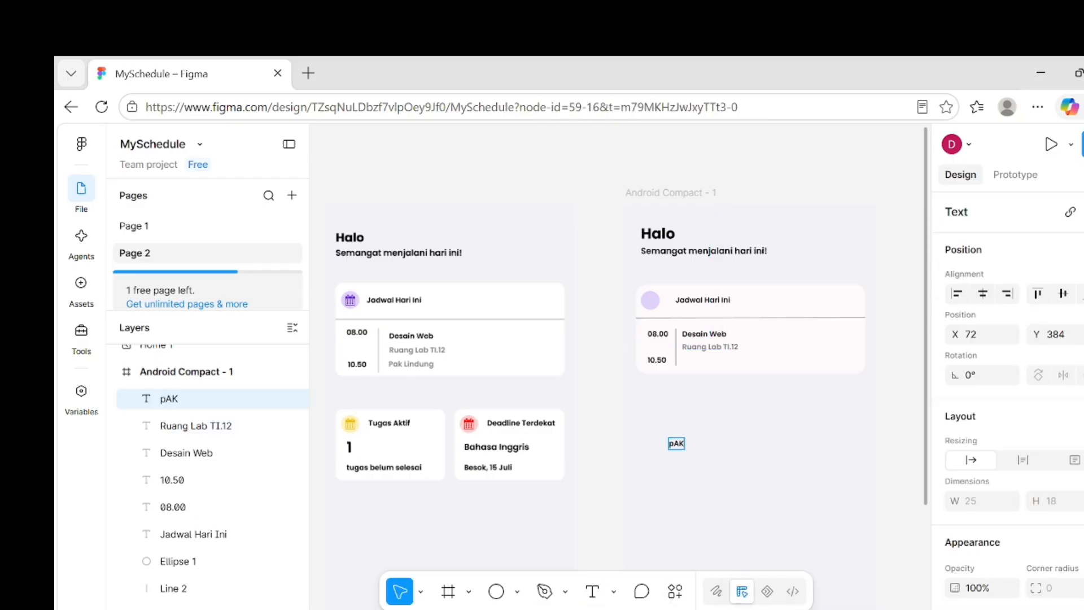
{"action": "key", "text": "BackSpace"}
{"action": "key", "text": "BackSpace"}
{"action": "key", "text": "BackSpace"}
{"action": "type", "text": "Pak Lindu"}
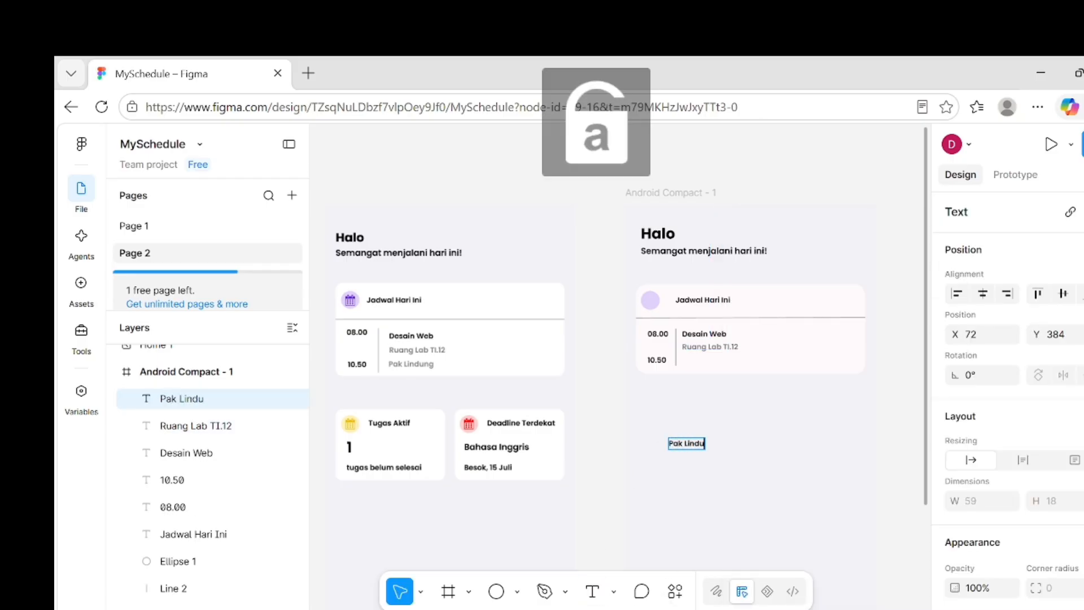
{"action": "type", "text": "ng"}
- Set the lecturer name text's black fill to 50% opacity
{"action": "key", "text": "ctrl+a"}
{"action": "scroll", "coordinate": [1053, 473], "scroll_direction": "down", "scroll_amount": 5}
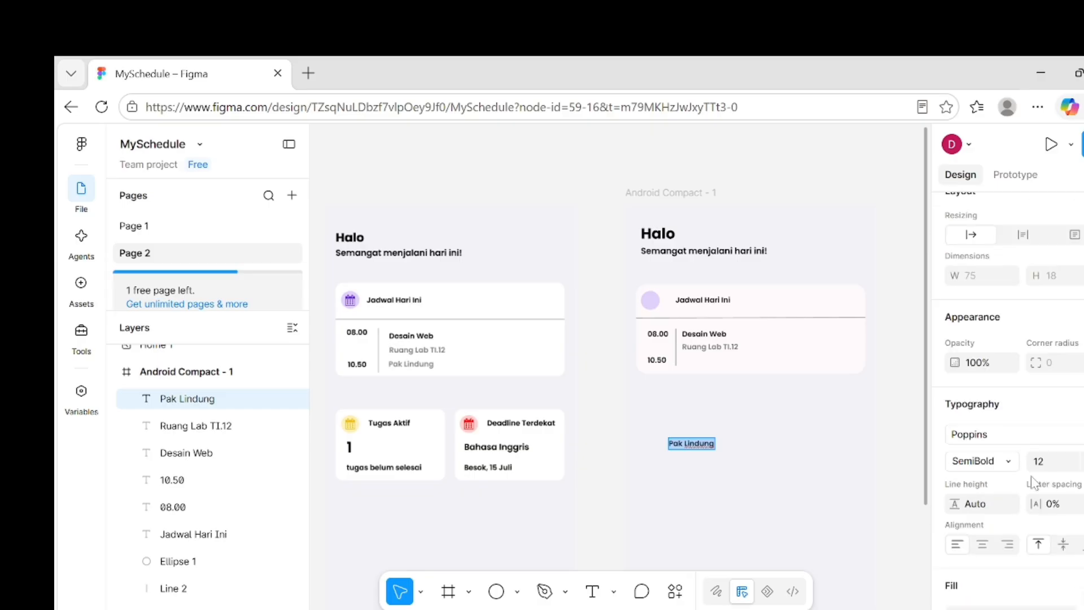
{"action": "left_click", "coordinate": [955, 476]}
{"action": "left_click", "coordinate": [759, 268]}
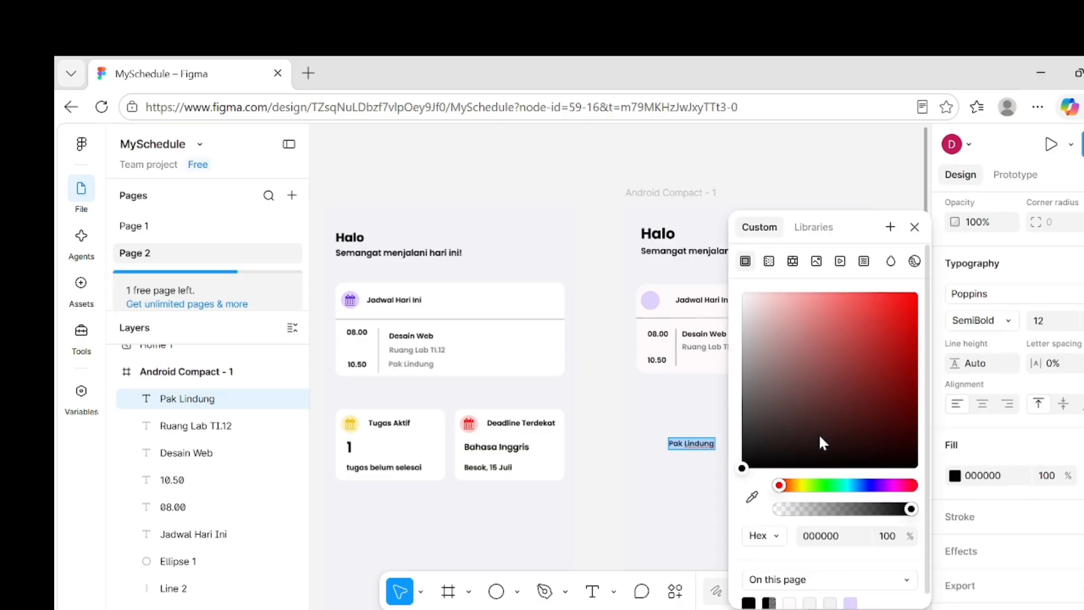
{"action": "left_click", "coordinate": [887, 536]}
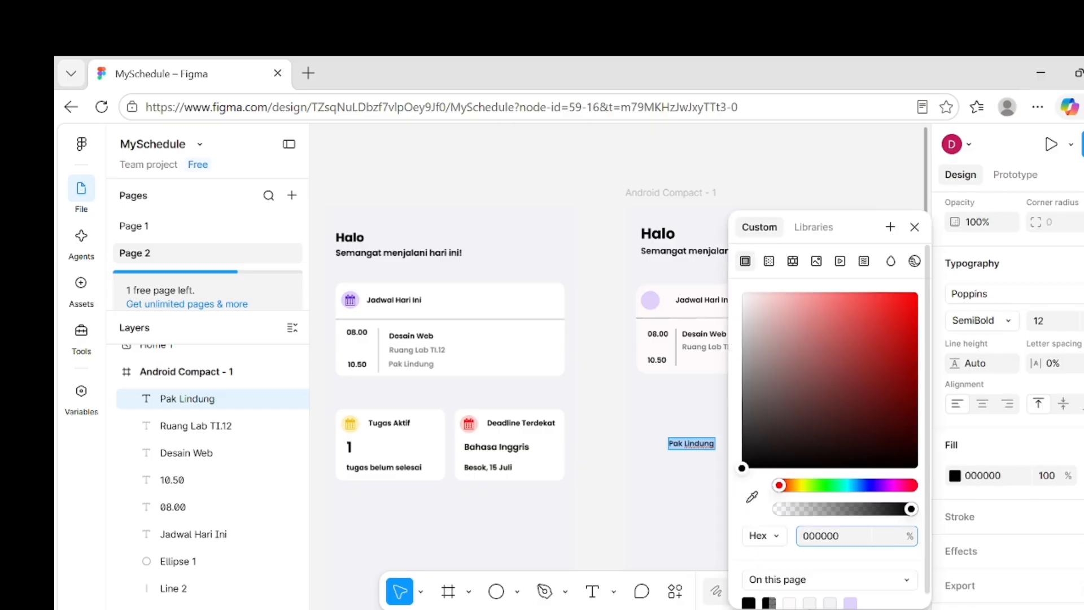
{"action": "type", "text": "50"}
{"action": "key", "text": "Return"}
{"action": "key", "text": "Escape"}
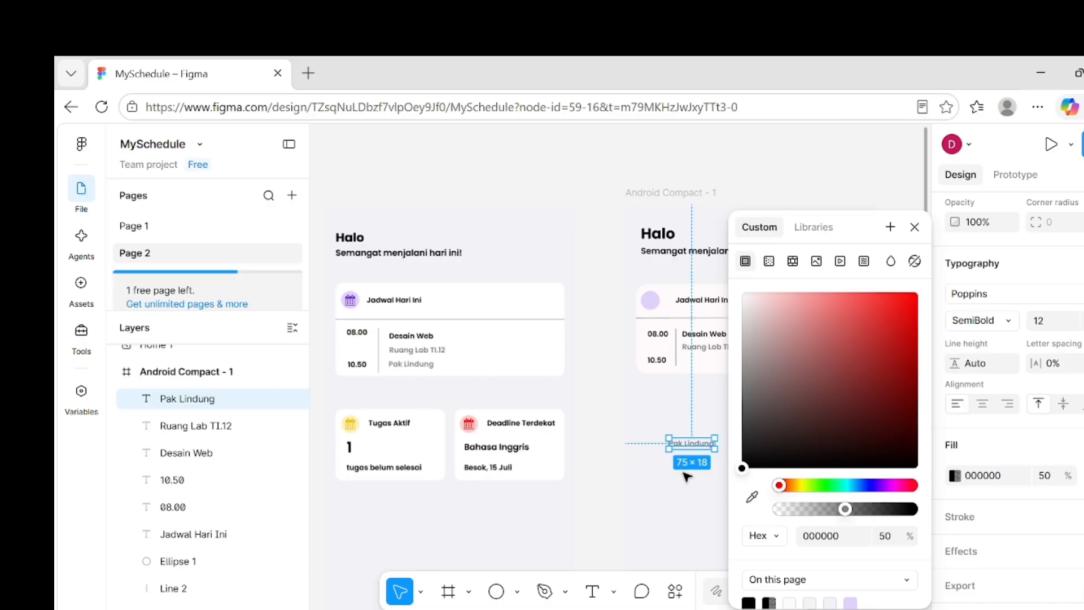
- Place the lecturer's name under "Ruang Lab TI.12", level with "10.50" and left-aligned with the lines above
{"action": "left_click_drag", "start_coordinate": [693, 449], "coordinate": [710, 366]}
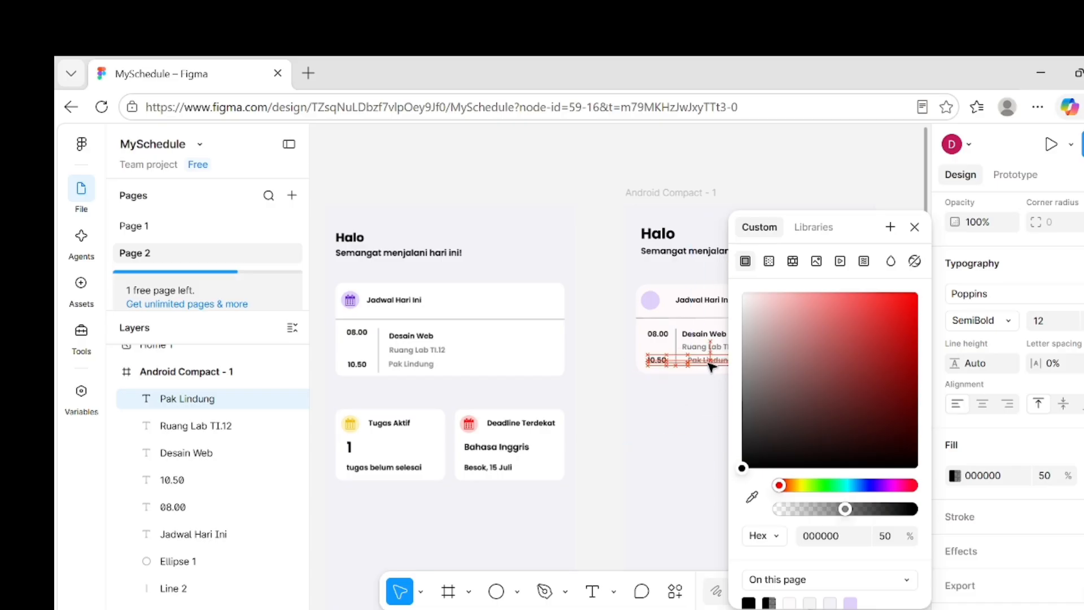
{"action": "left_click", "coordinate": [673, 442]}
{"action": "left_click_drag", "start_coordinate": [711, 360], "coordinate": [709, 361]}
{"action": "left_click", "coordinate": [723, 450]}
- Draw a rectangle about 182 × 102 below the schedule card, at about X 18, Y 343, for the Tugas Aktif card
{"action": "scroll", "coordinate": [723, 450], "scroll_direction": "down", "scroll_amount": 1}
{"action": "scroll", "coordinate": [724, 453], "scroll_direction": "down", "scroll_amount": 1}
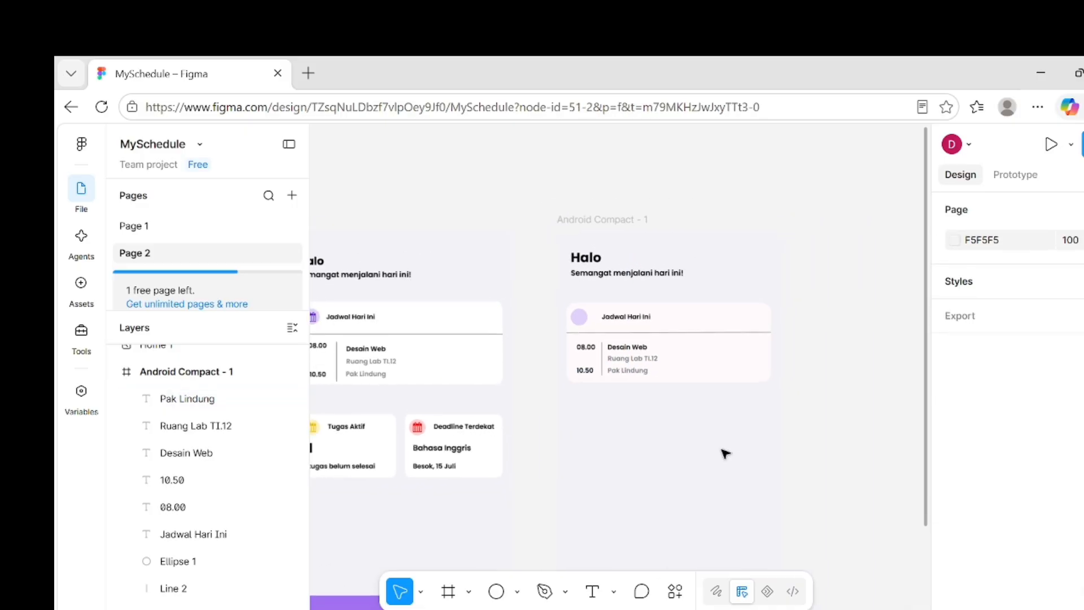
{"action": "scroll", "coordinate": [564, 453], "scroll_direction": "down", "scroll_amount": 3}
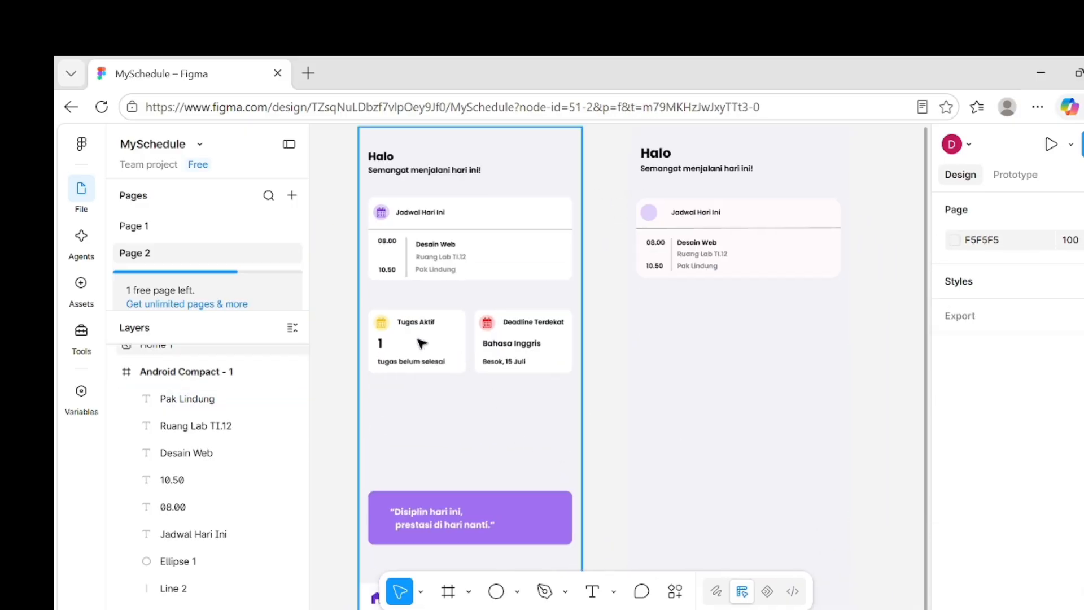
{"action": "scroll", "coordinate": [697, 330], "scroll_direction": "down", "scroll_amount": 2}
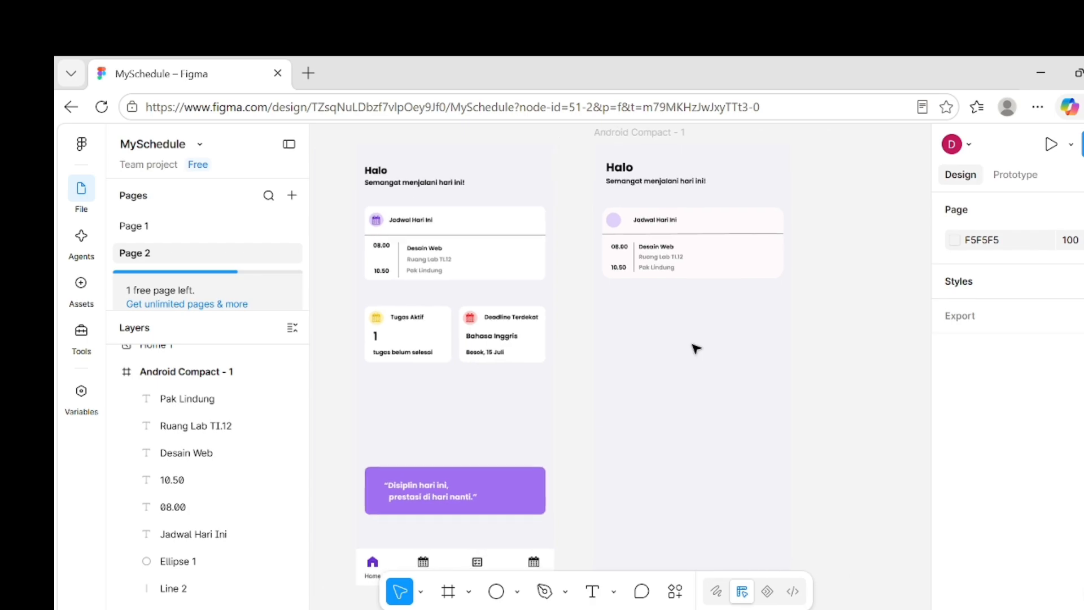
{"action": "left_click", "coordinate": [517, 591]}
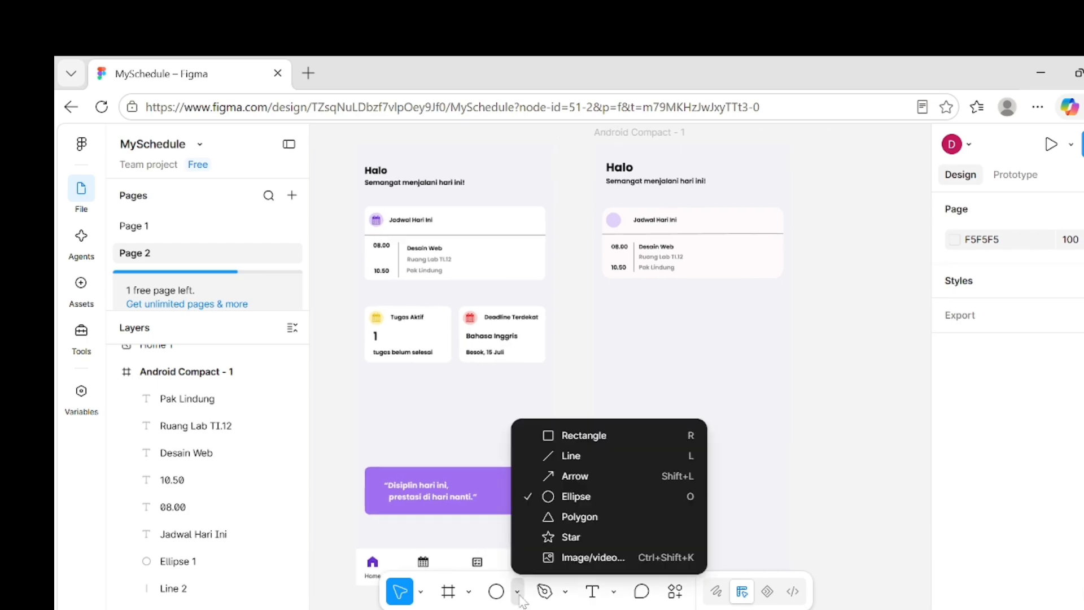
{"action": "left_click", "coordinate": [598, 446]}
{"action": "scroll", "coordinate": [695, 287], "scroll_direction": "up", "scroll_amount": 1}
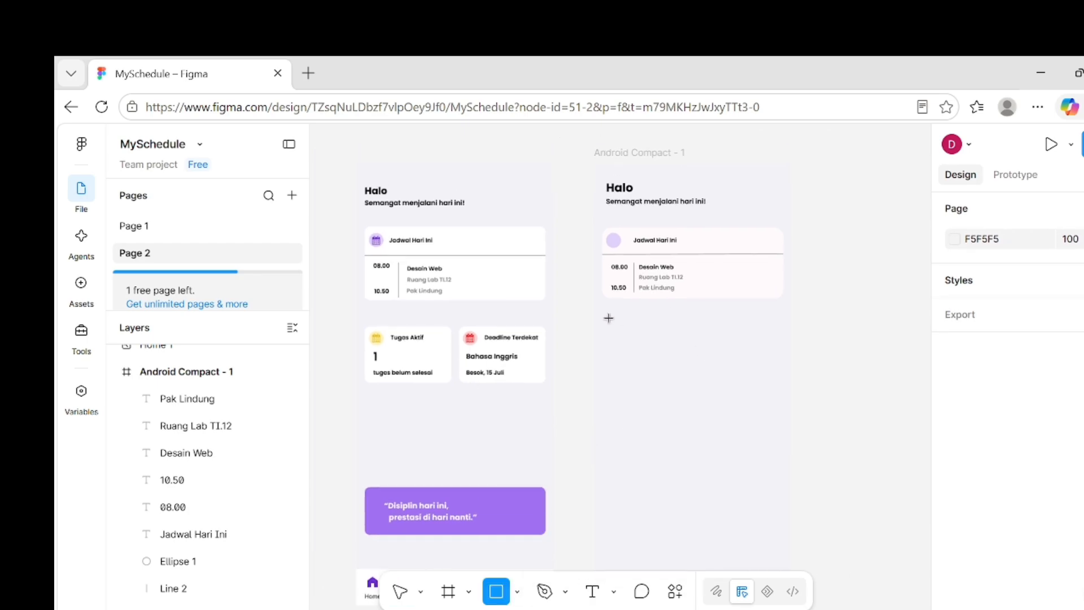
{"action": "mouse_move", "coordinate": [605, 317]}
{"action": "left_mouse_down"}
{"action": "mouse_move", "coordinate": [663, 373]}
{"action": "mouse_move", "coordinate": [692, 373]}
{"action": "mouse_move", "coordinate": [667, 355]}
{"action": "mouse_move", "coordinate": [663, 377]}
{"action": "left_mouse_up"}
{"action": "left_click", "coordinate": [735, 348]}
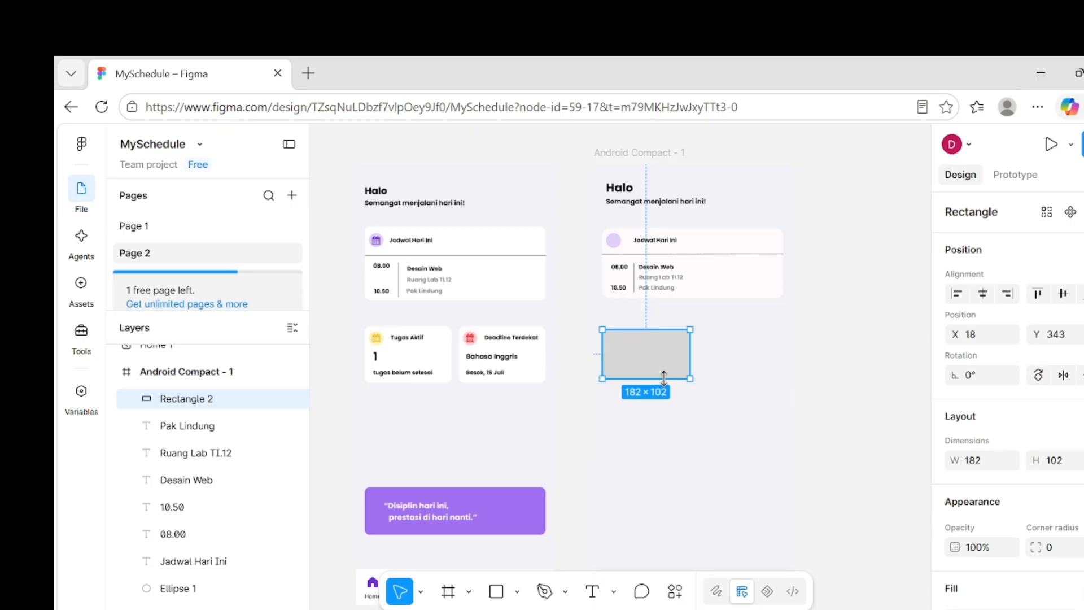
- Stretch the new rectangle's bottom and top edges to a height of about 108, with its top at Y 342
{"action": "scroll", "coordinate": [665, 361], "scroll_direction": "up", "scroll_amount": 5}
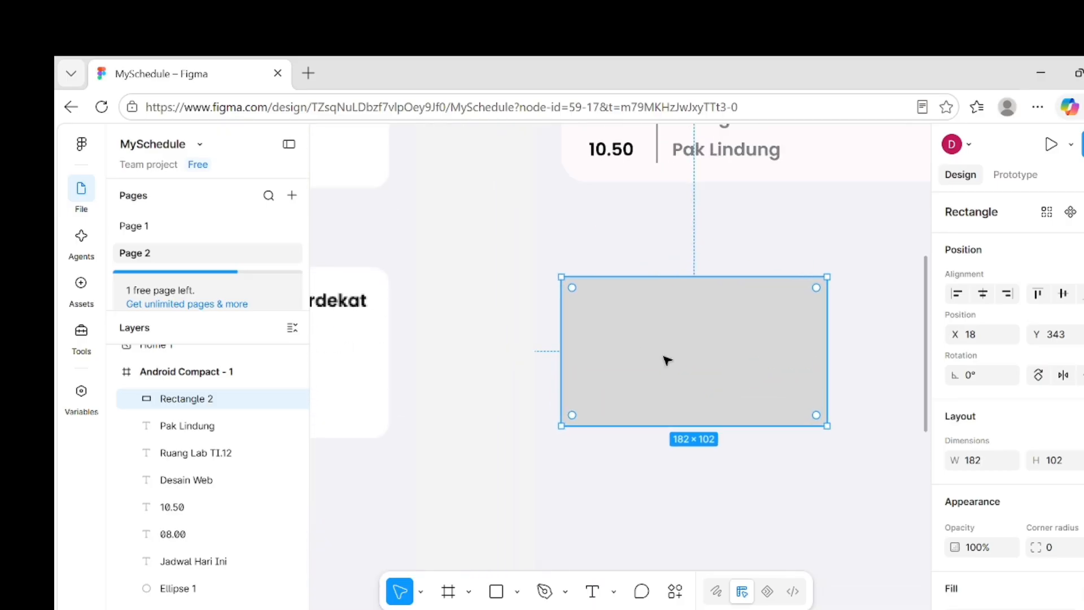
{"action": "left_click_drag", "start_coordinate": [696, 425], "coordinate": [696, 432]}
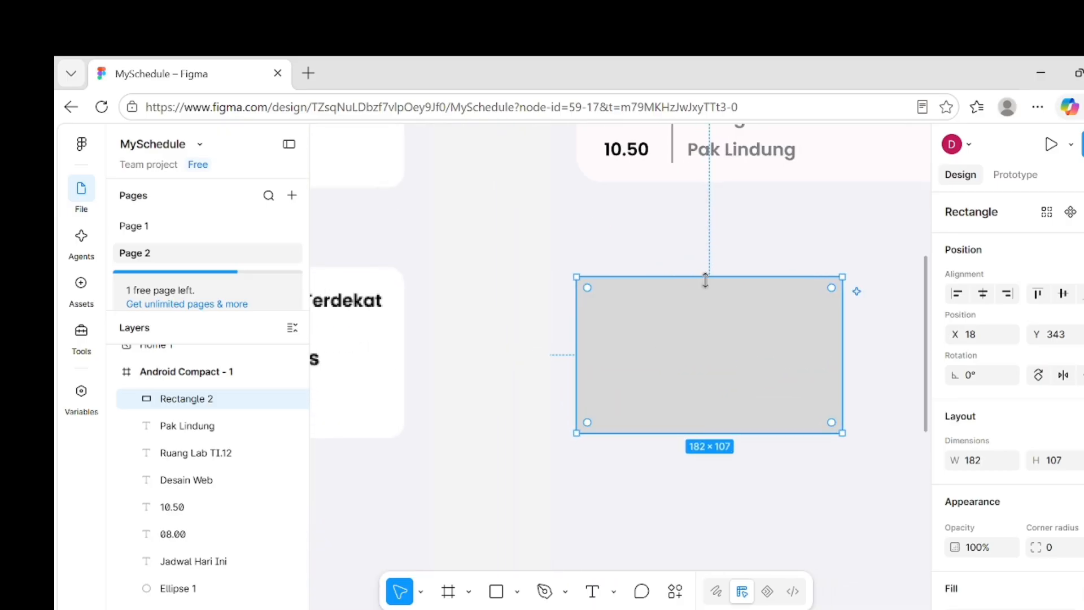
{"action": "left_click_drag", "start_coordinate": [705, 277], "coordinate": [706, 273]}
{"action": "scroll", "coordinate": [723, 329], "scroll_direction": "down", "scroll_amount": 4}
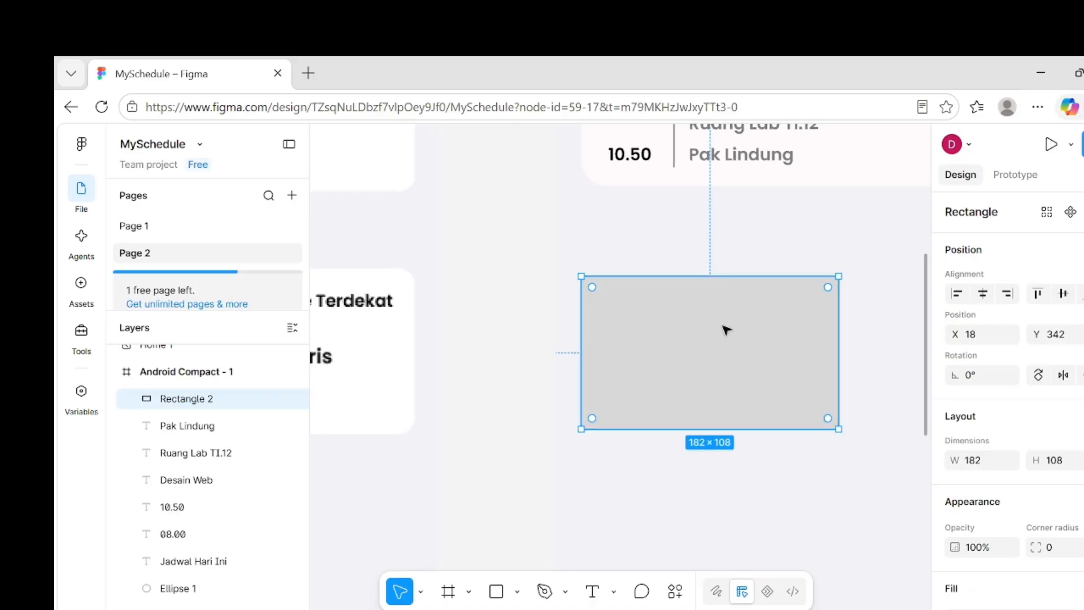
- Change the fill of the new rectangle below the schedule card to white
{"action": "scroll", "coordinate": [727, 330], "scroll_direction": "down", "scroll_amount": 2}
{"action": "scroll", "coordinate": [1027, 437], "scroll_direction": "down", "scroll_amount": 3}
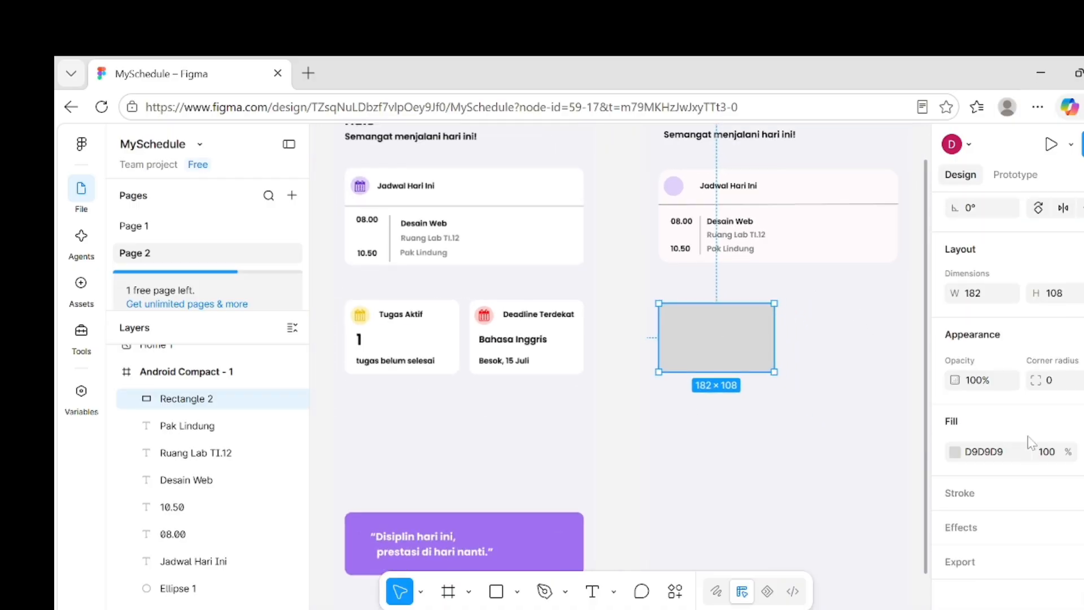
{"action": "left_click", "coordinate": [954, 451]}
{"action": "left_click", "coordinate": [759, 227]}
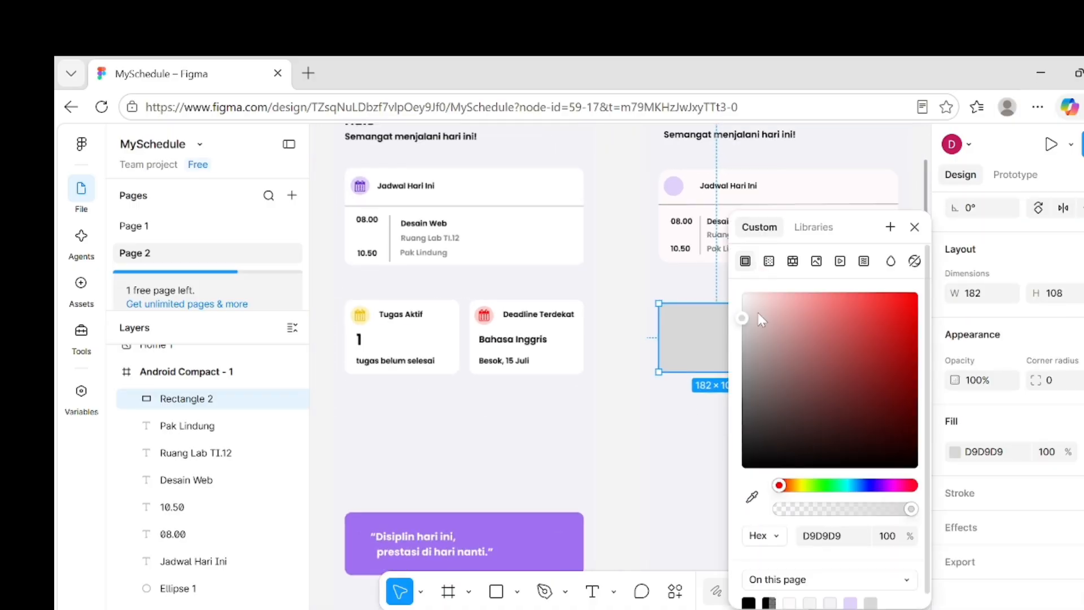
{"action": "left_click", "coordinate": [741, 315]}
{"action": "left_click_drag", "start_coordinate": [742, 306], "coordinate": [735, 281]}
{"action": "left_click", "coordinate": [662, 461]}
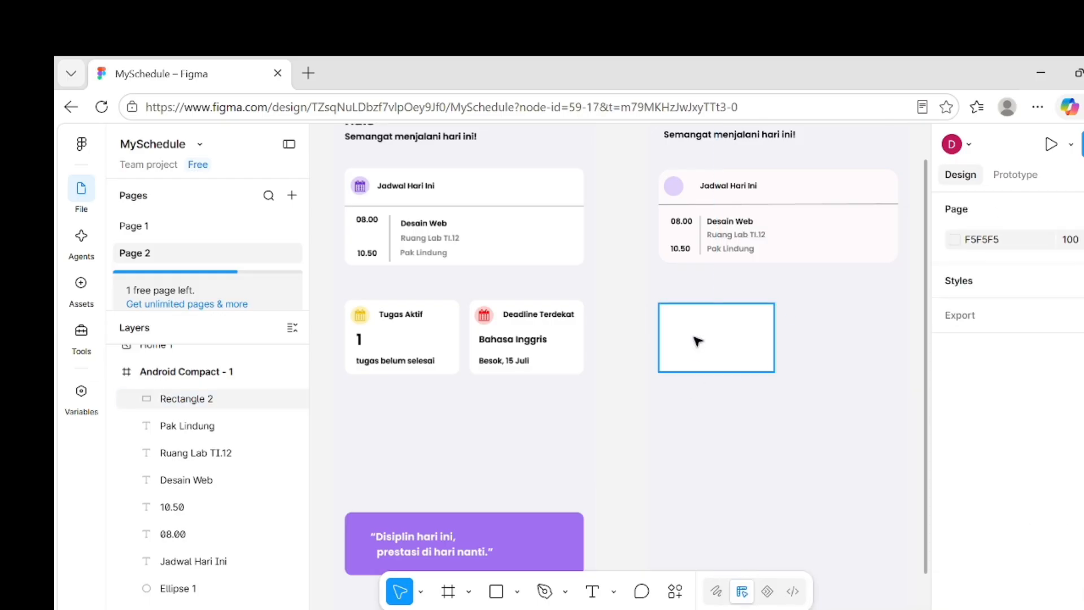
- Round the white rectangle's corners to a radius of 11
{"action": "left_click", "coordinate": [693, 337]}
{"action": "scroll", "coordinate": [706, 343], "scroll_direction": "up", "scroll_amount": 5}
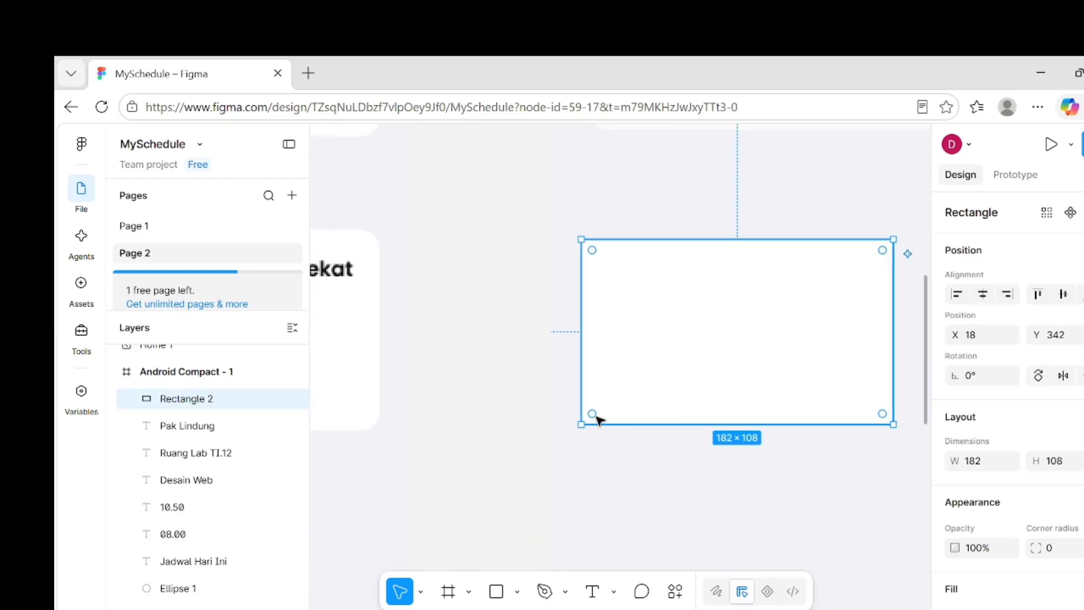
{"action": "left_click_drag", "start_coordinate": [595, 416], "coordinate": [601, 409]}
{"action": "left_click", "coordinate": [635, 461]}
{"action": "left_click", "coordinate": [658, 395]}
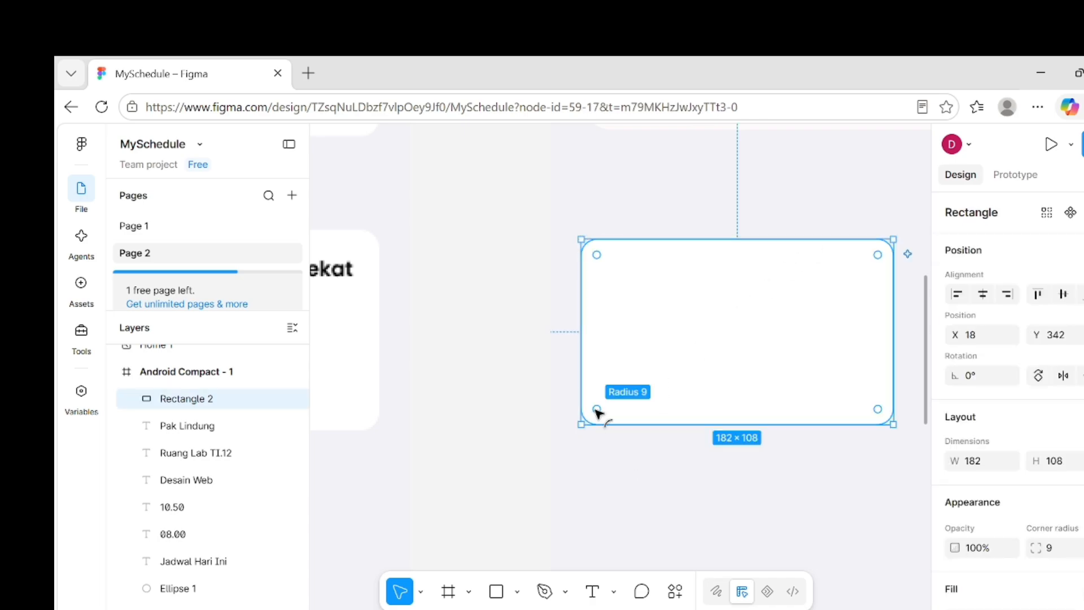
{"action": "left_click_drag", "start_coordinate": [598, 410], "coordinate": [603, 412]}
{"action": "left_click", "coordinate": [612, 472]}
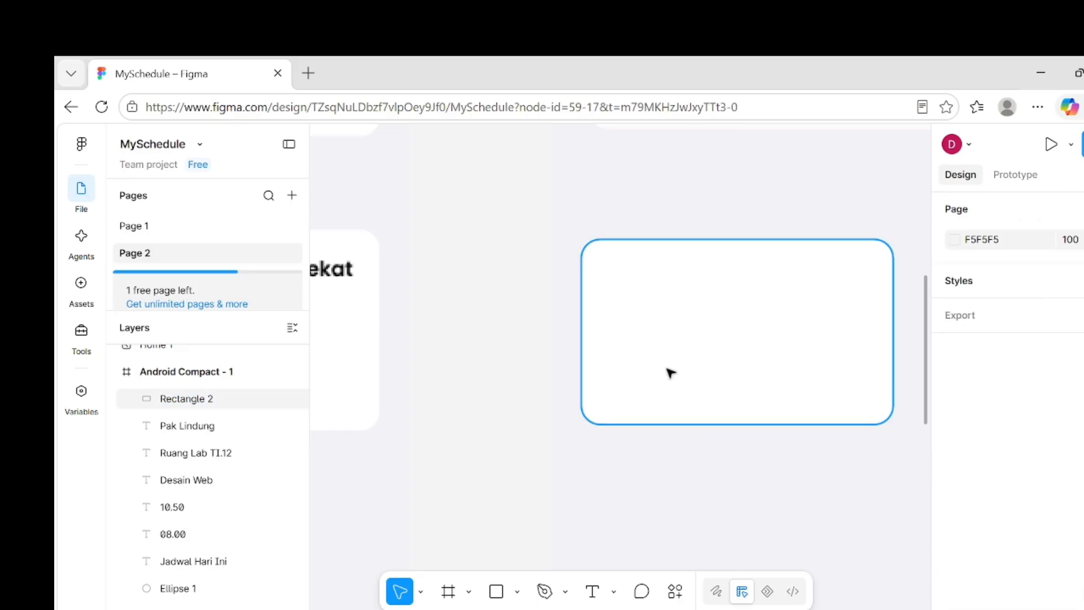
- Stretch the white card's upper edge to Y 339, making the card 182 × 111
{"action": "left_click", "coordinate": [675, 364]}
{"action": "left_click_drag", "start_coordinate": [756, 243], "coordinate": [757, 235]}
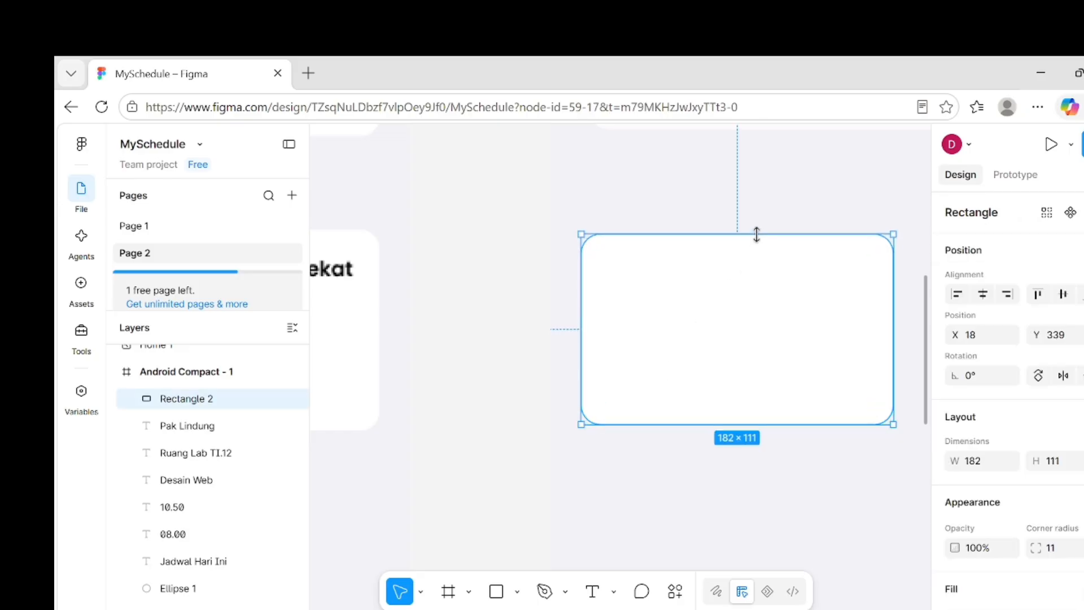
{"action": "left_click", "coordinate": [820, 465]}
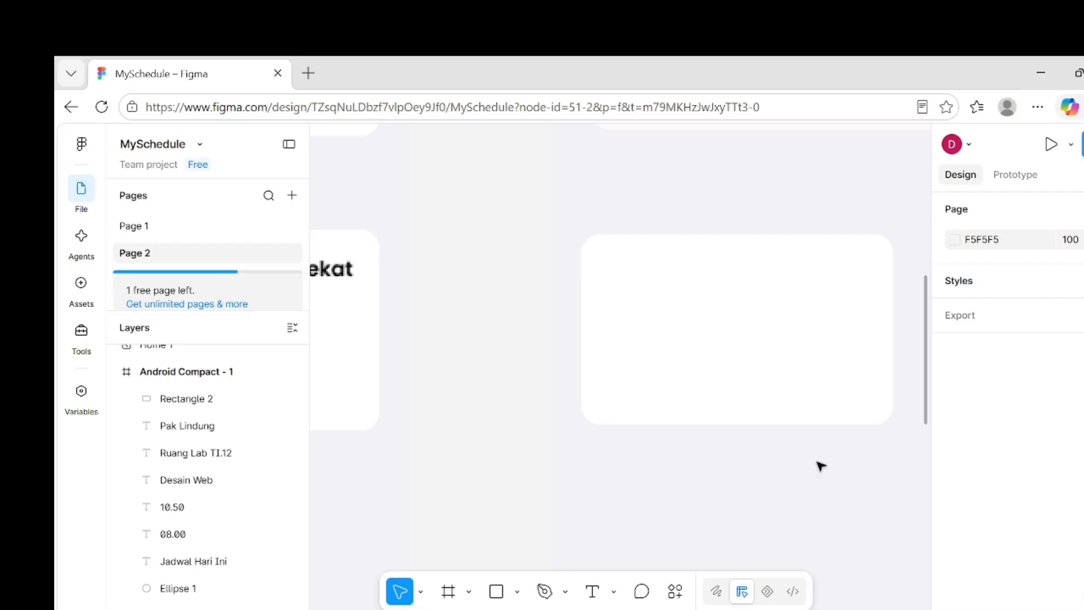
- Duplicate the white card and place the copy beside it at the same height, right-aligned with the schedule card
{"action": "scroll", "coordinate": [820, 465], "scroll_direction": "down", "scroll_amount": 5}
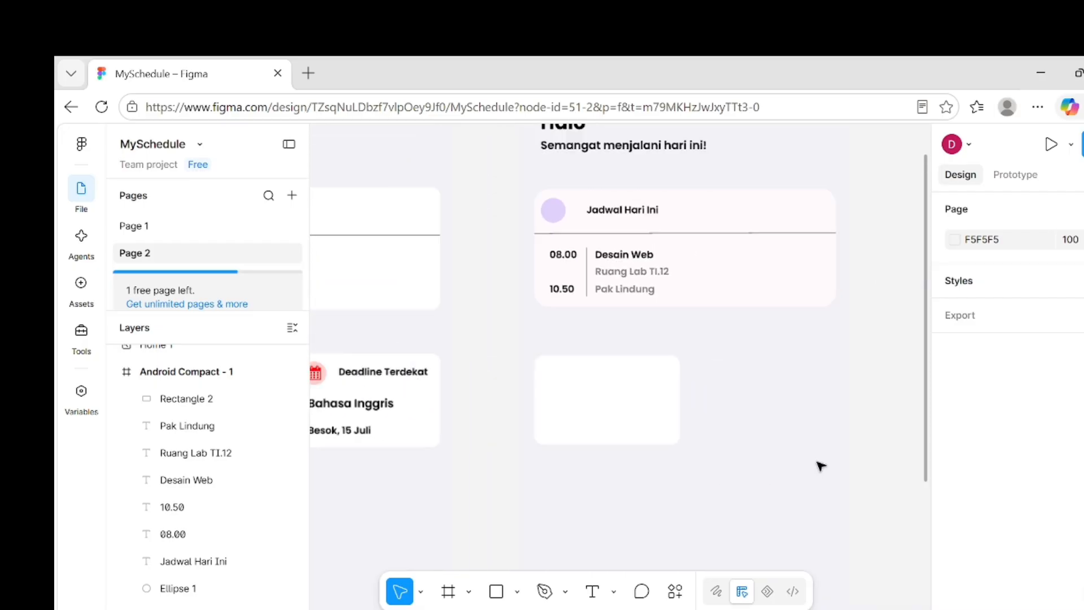
{"action": "scroll", "coordinate": [514, 410], "scroll_direction": "left", "scroll_amount": 2}
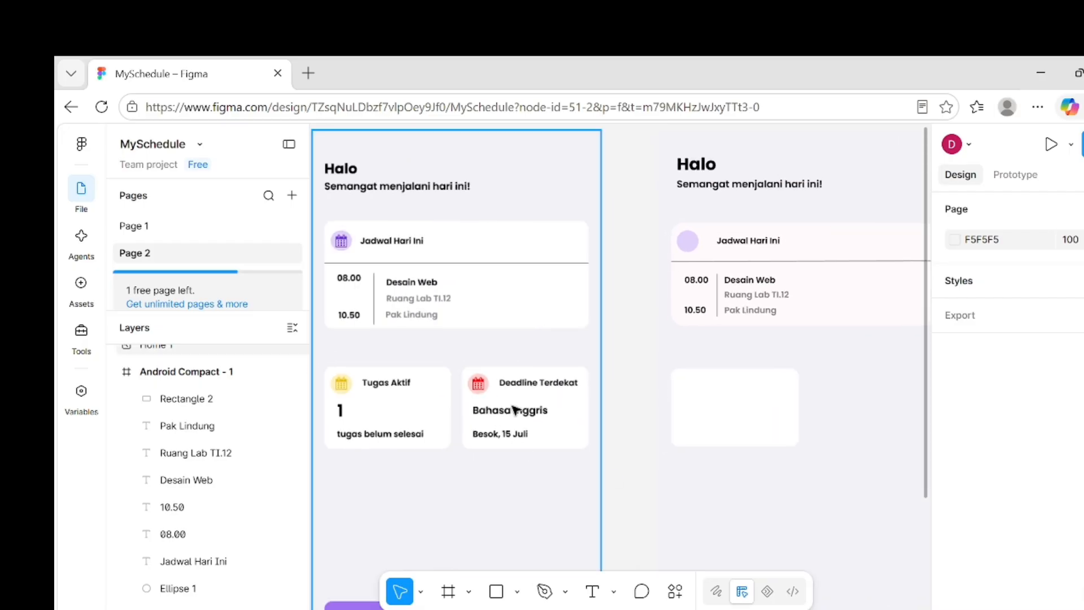
{"action": "left_click", "coordinate": [764, 383]}
{"action": "scroll", "coordinate": [766, 385], "scroll_direction": "right", "scroll_amount": 3}
{"action": "key", "text": "ctrl+d"}
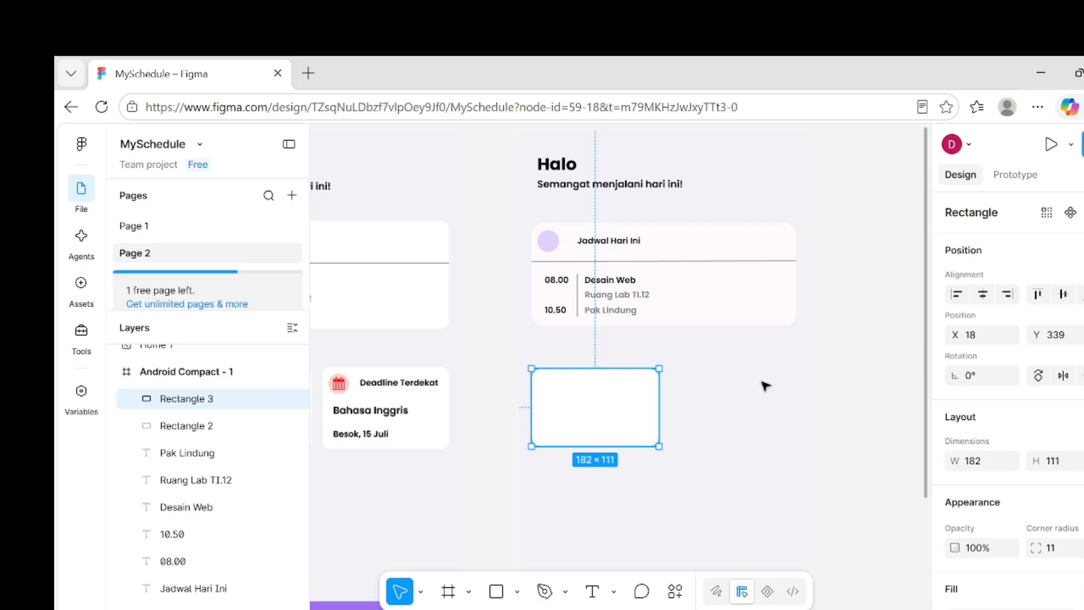
{"action": "left_click_drag", "start_coordinate": [644, 392], "coordinate": [781, 387]}
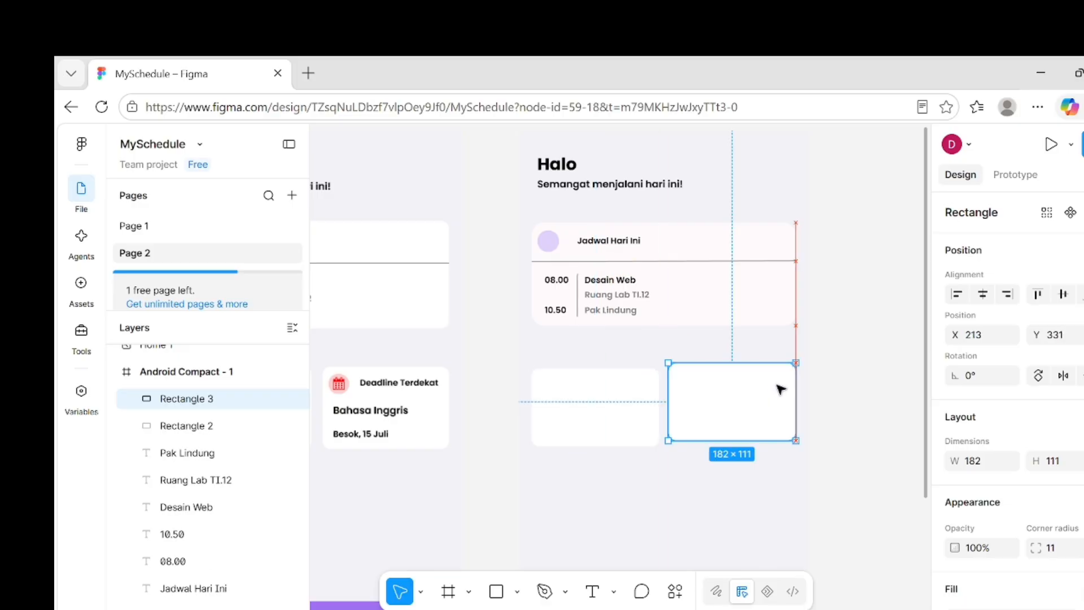
{"action": "left_click", "coordinate": [616, 500]}
{"action": "key", "text": "shift+1"}
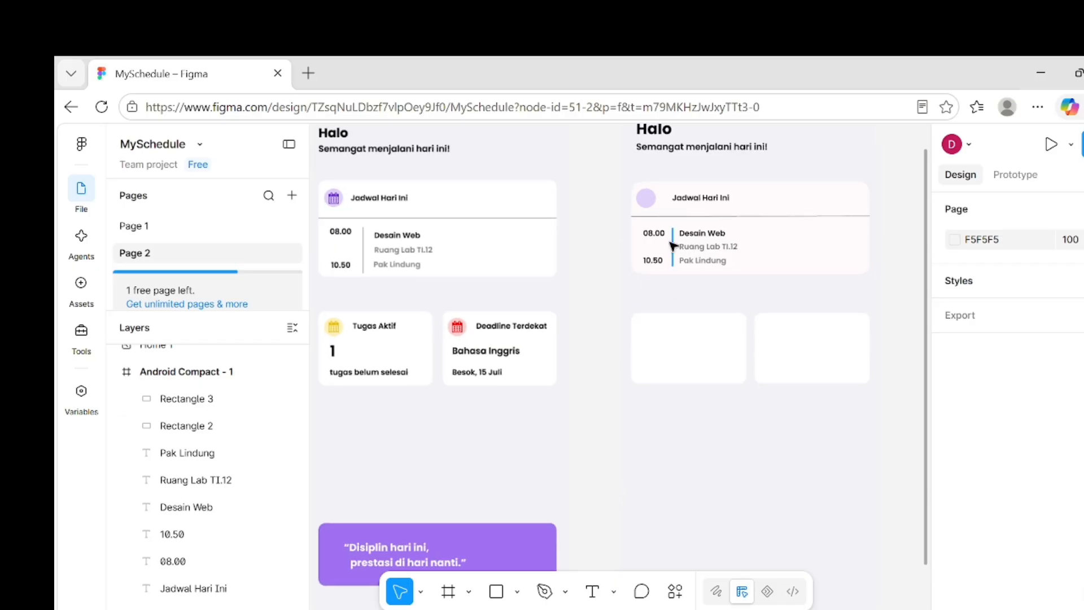
- Copy the schedule card's lilac circle twice and place one copy, in front, in the upper-left corner of each white card
{"action": "left_click", "coordinate": [644, 201]}
{"action": "left_click", "coordinate": [675, 333]}
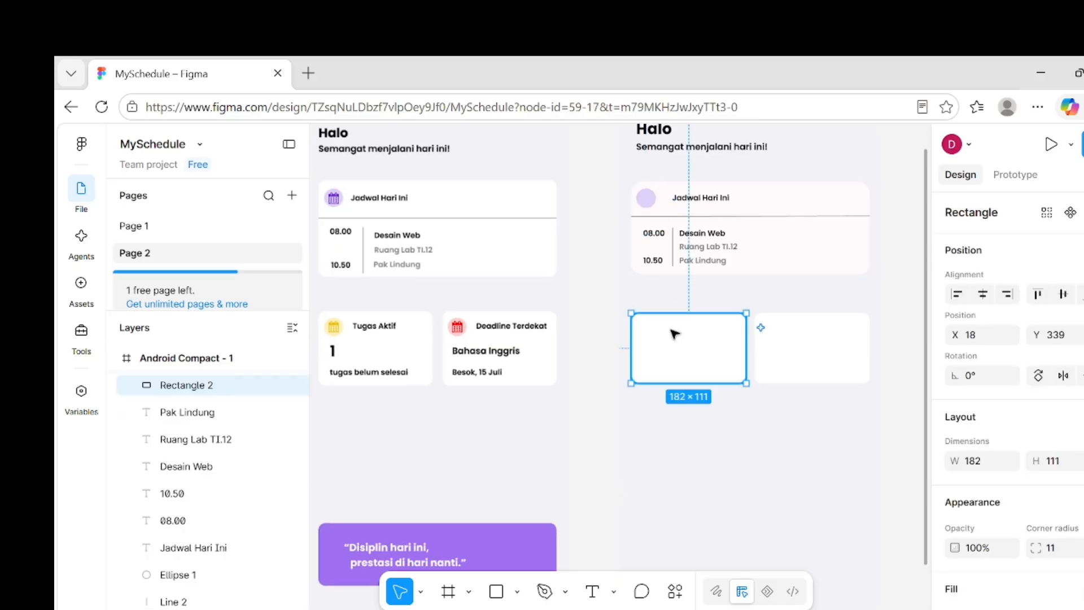
{"action": "left_click", "coordinate": [647, 203]}
{"action": "left_click_drag", "start_coordinate": [646, 205], "coordinate": [648, 304]}
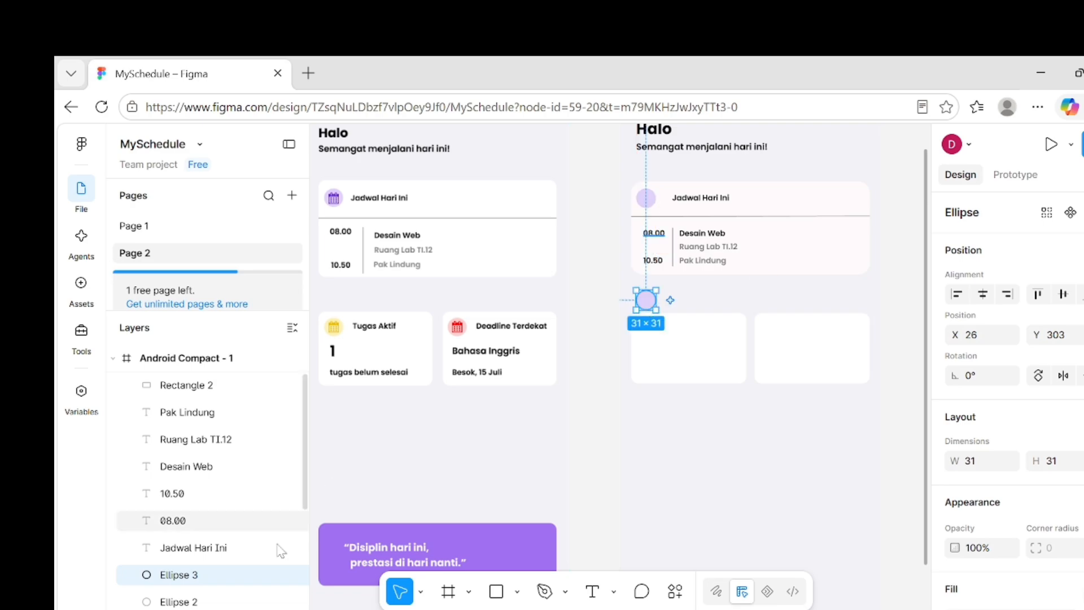
{"action": "left_click_drag", "start_coordinate": [254, 578], "coordinate": [259, 385]}
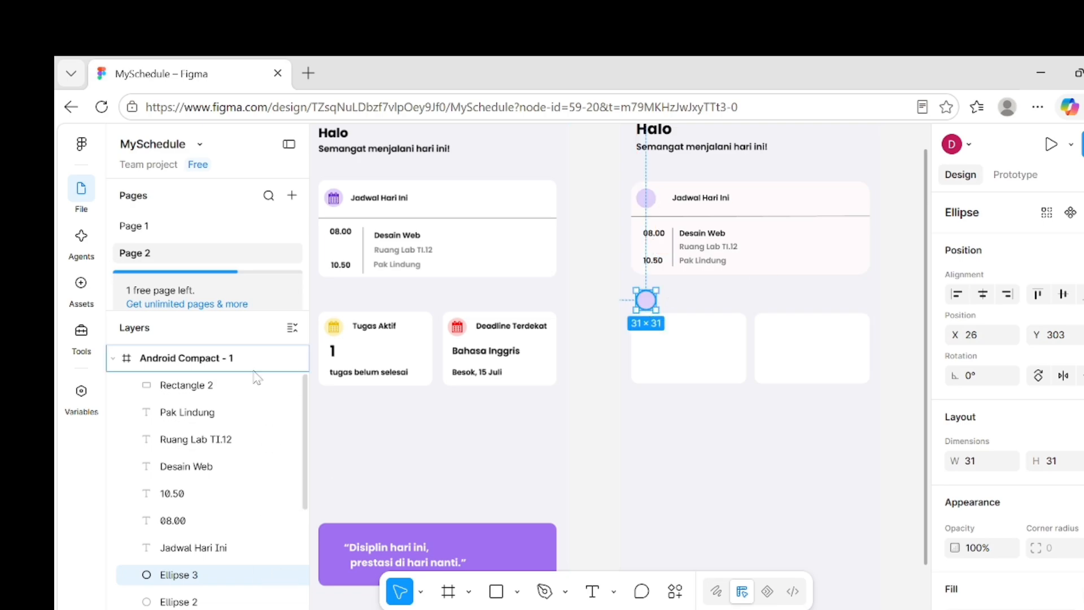
{"action": "left_click_drag", "start_coordinate": [646, 300], "coordinate": [653, 338]}
{"action": "left_click_drag", "start_coordinate": [650, 203], "coordinate": [779, 337]}
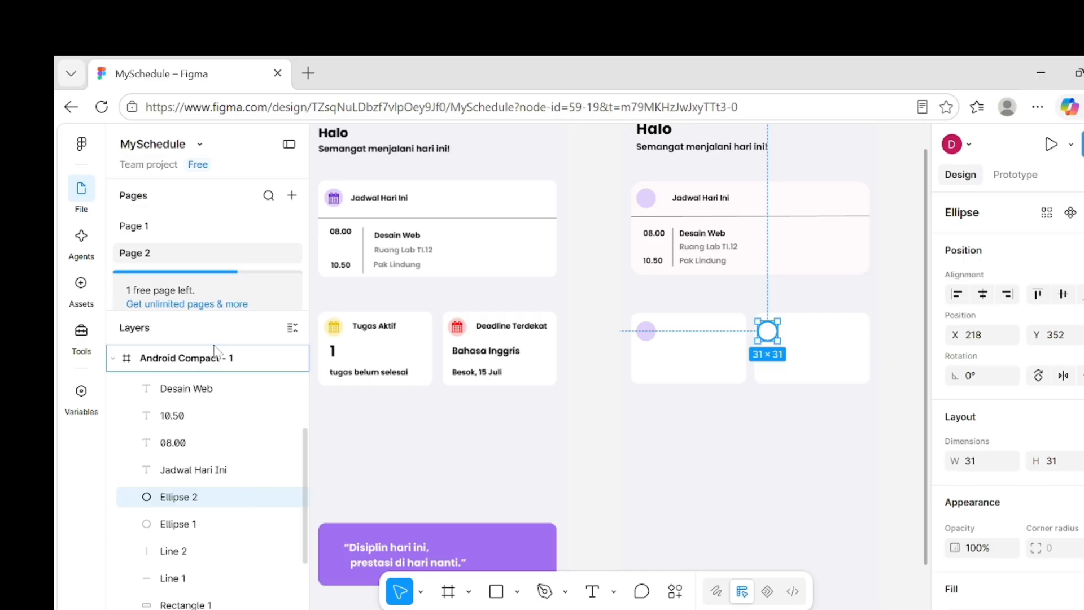
- Reposition the circles in the two white cards to X 27 and X 224, both at Y 347
{"action": "scroll", "coordinate": [727, 366], "scroll_direction": "up", "scroll_amount": 5}
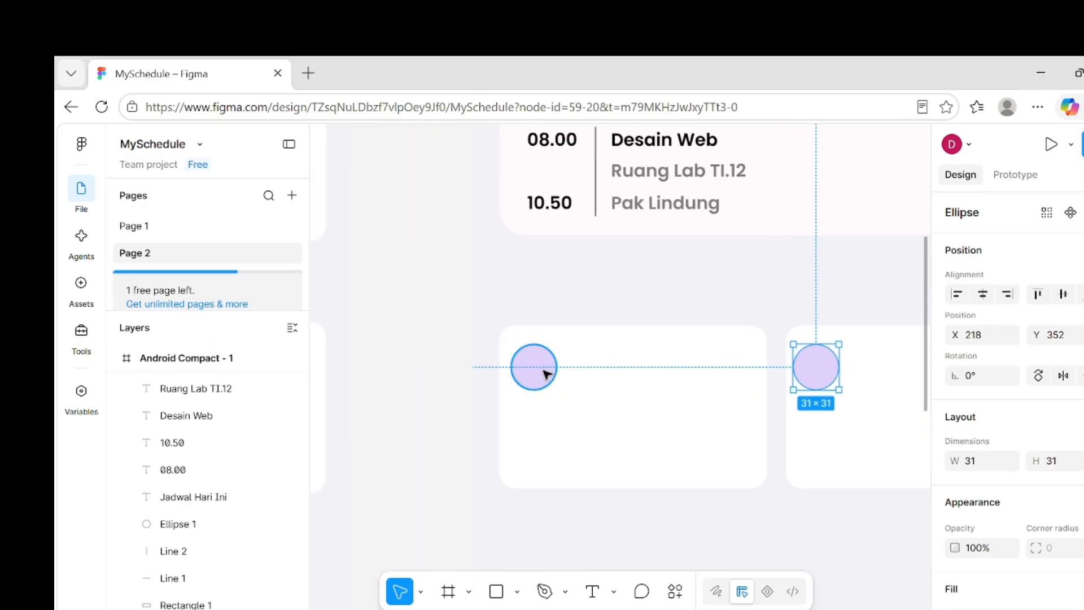
{"action": "left_click_drag", "start_coordinate": [547, 373], "coordinate": [547, 368]}
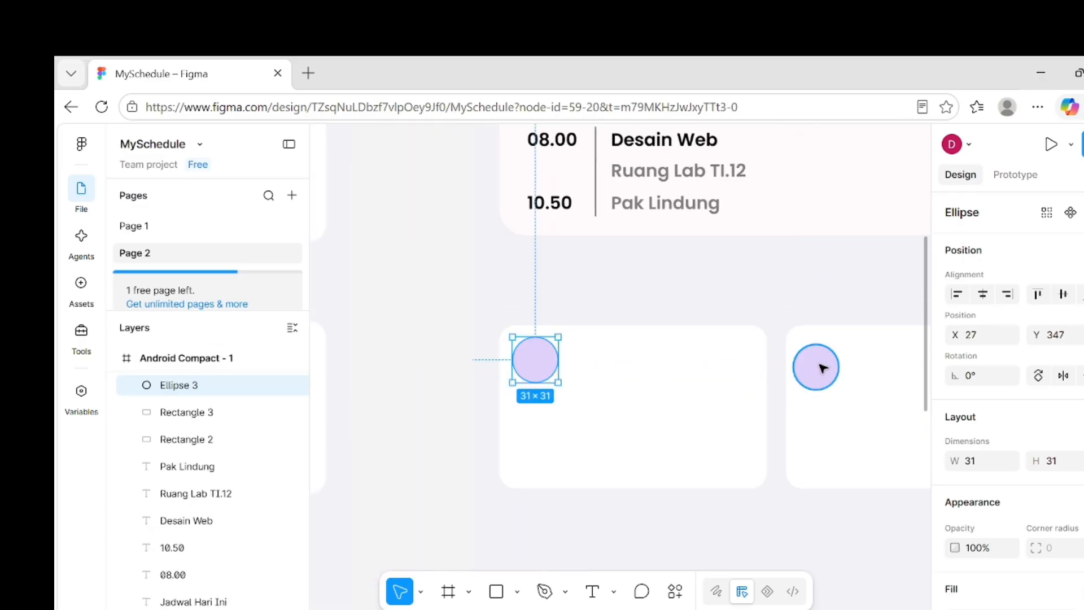
{"action": "left_click_drag", "start_coordinate": [822, 367], "coordinate": [830, 361]}
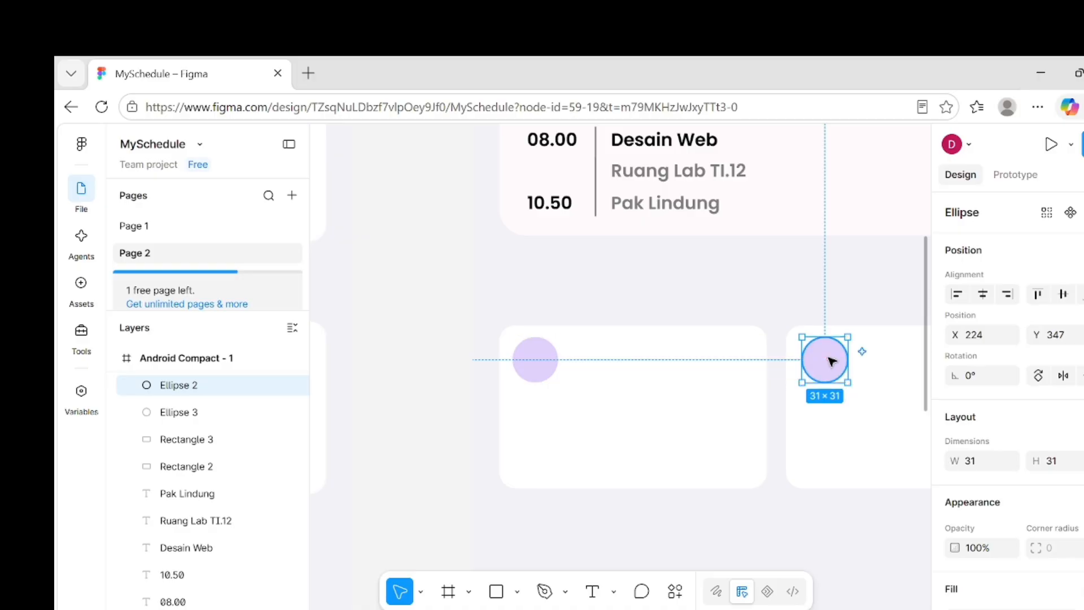
{"action": "left_click", "coordinate": [776, 287]}
- Fill the first white card's circle with the Accents/Yellow library colour at 50% opacity
{"action": "scroll", "coordinate": [740, 365], "scroll_direction": "down", "scroll_amount": 4}
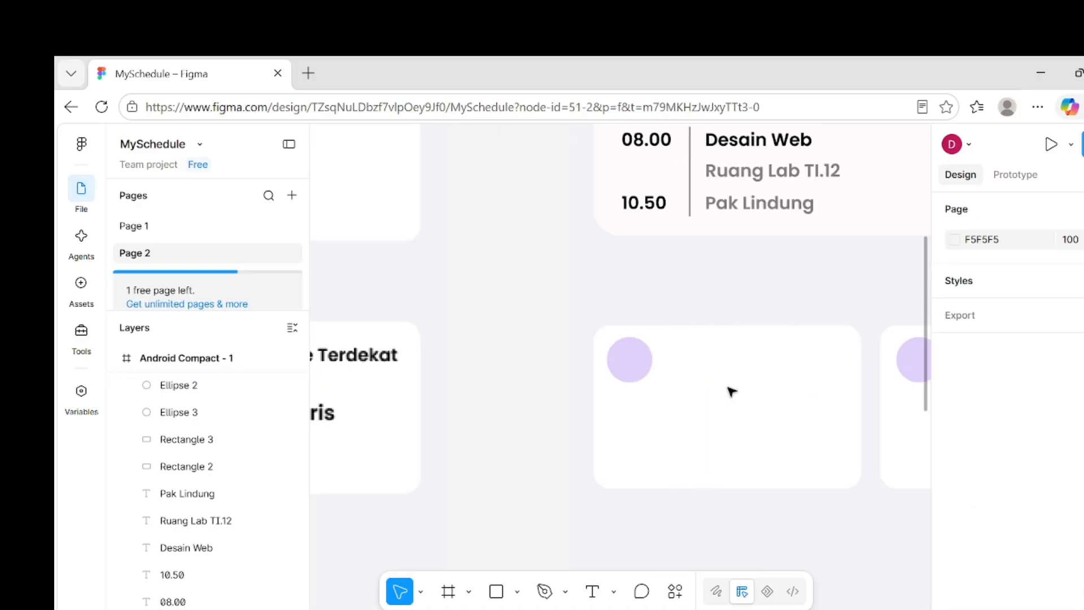
{"action": "scroll", "coordinate": [729, 389], "scroll_direction": "down", "scroll_amount": 1}
{"action": "left_click", "coordinate": [716, 374]}
{"action": "scroll", "coordinate": [718, 373], "scroll_direction": "left", "scroll_amount": 1}
{"action": "scroll", "coordinate": [1030, 455], "scroll_direction": "down", "scroll_amount": 3}
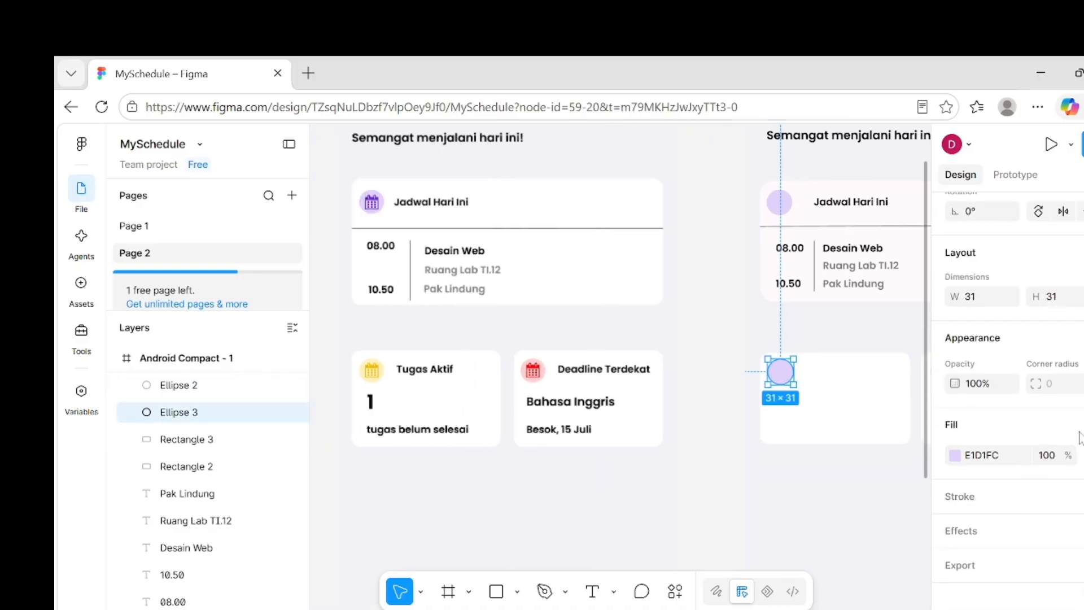
{"action": "left_click", "coordinate": [1082, 425]}
{"action": "left_click", "coordinate": [818, 479]}
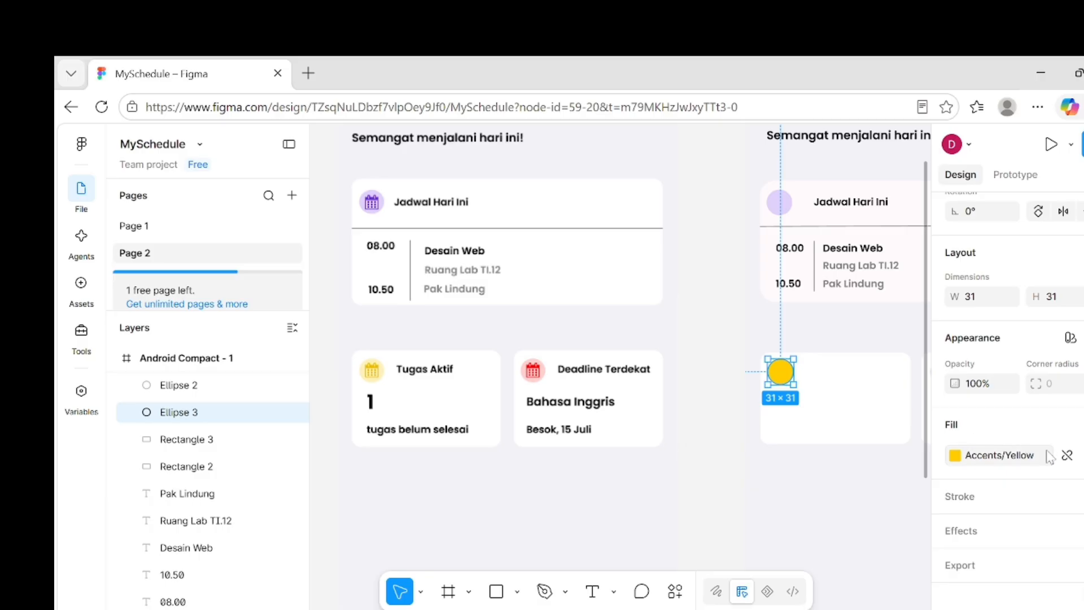
{"action": "left_click", "coordinate": [979, 455]}
{"action": "left_click", "coordinate": [775, 262]}
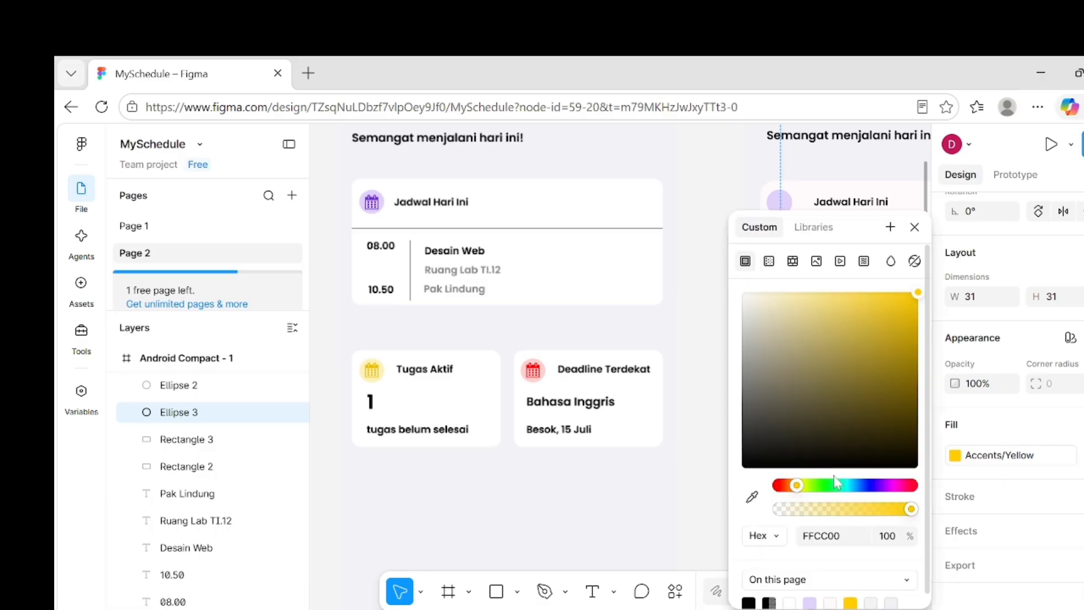
{"action": "left_click", "coordinate": [852, 509]}
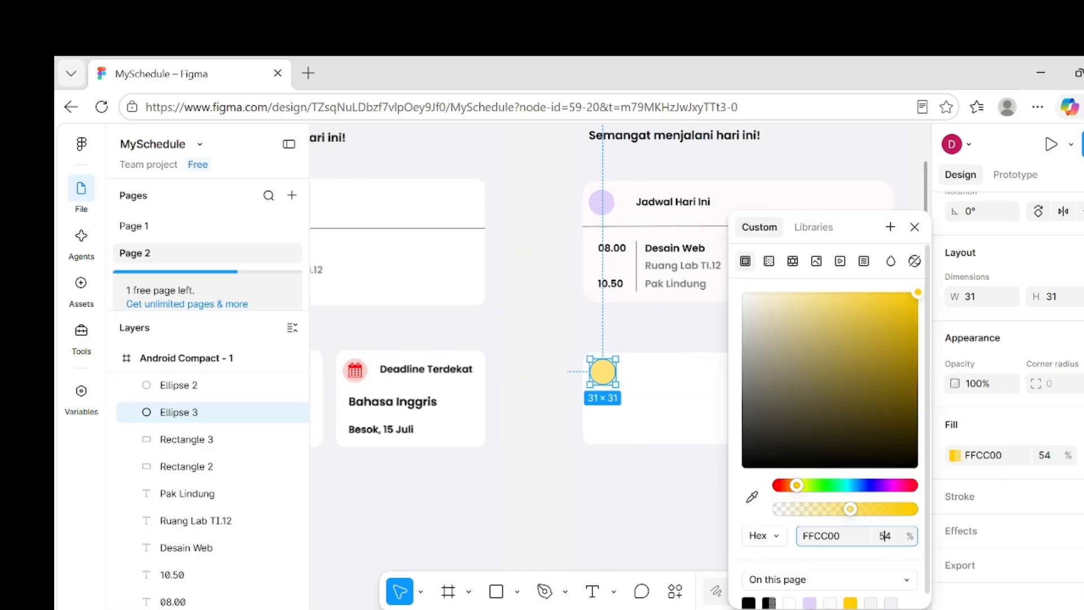
{"action": "key", "text": "BackSpace"}
{"action": "type", "text": "50"}
{"action": "key", "text": "Return"}
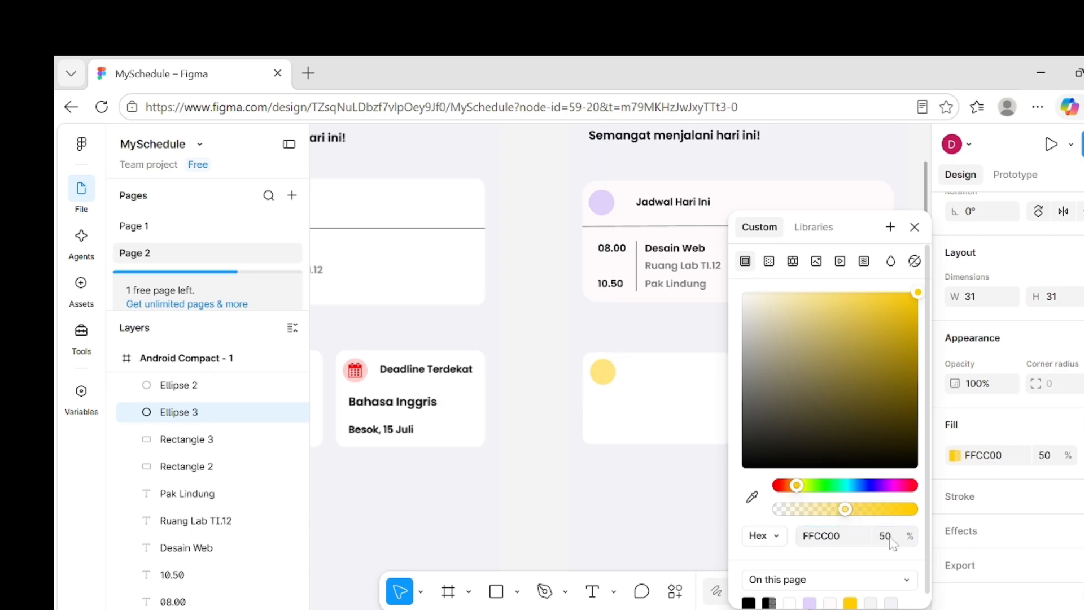
- Recolour the first card's circle to FEF1BA by sampling the pale yellow circle in the reference Tugas Aktif card
{"action": "scroll", "coordinate": [629, 515], "scroll_direction": "left", "scroll_amount": 5}
{"action": "left_click", "coordinate": [752, 496]}
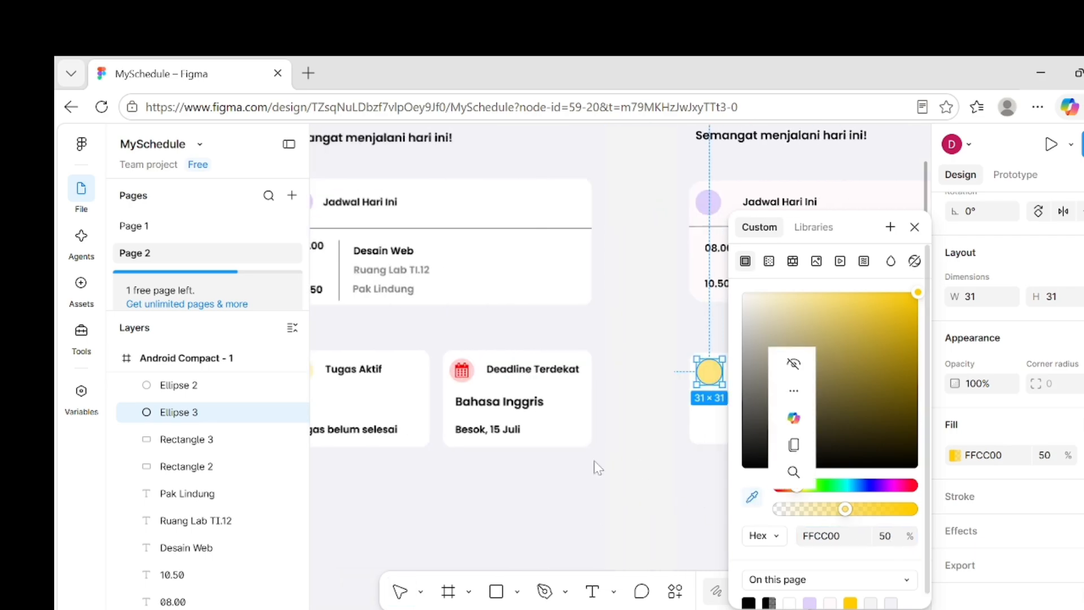
{"action": "scroll", "coordinate": [594, 459], "scroll_direction": "left", "scroll_amount": 5}
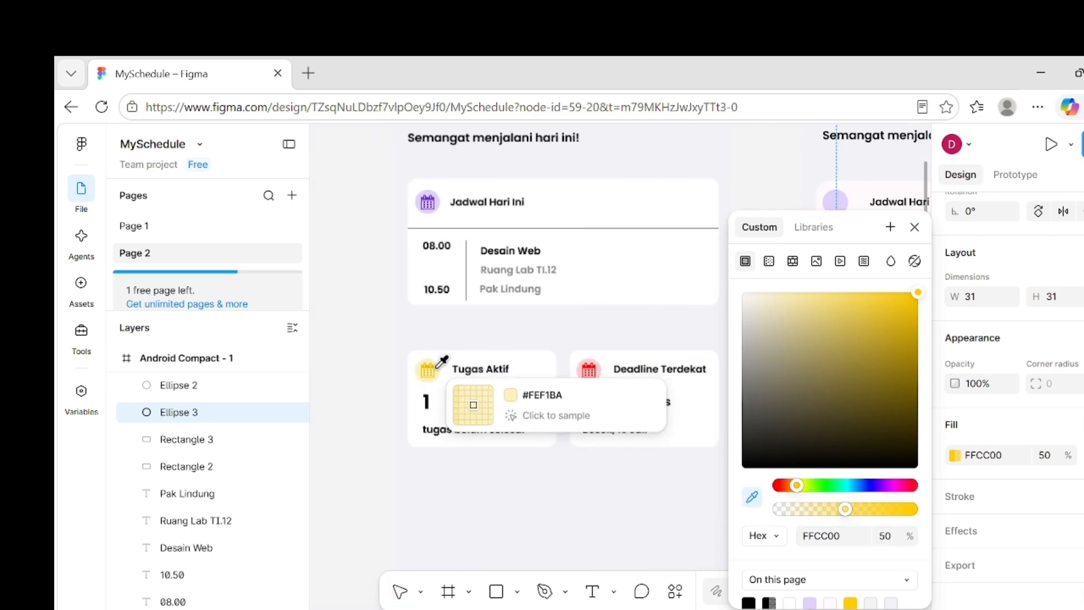
{"action": "left_click", "coordinate": [439, 365]}
{"action": "scroll", "coordinate": [496, 412], "scroll_direction": "right", "scroll_amount": 5}
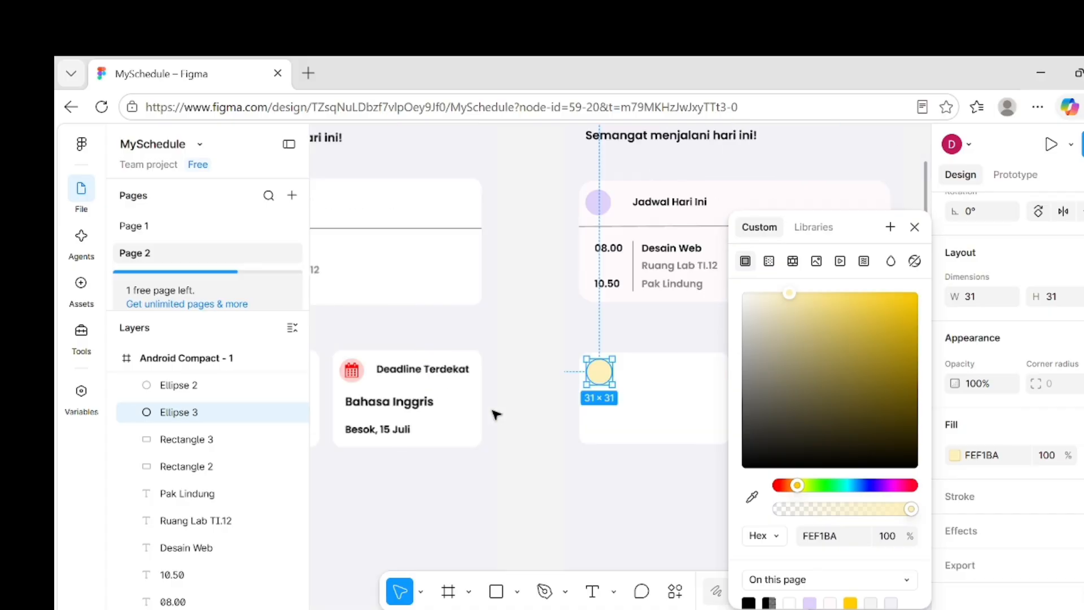
- Recolour the second card's circle to FFD0D0 by sampling the pale red circle in the reference Deadline Terdekat card
{"action": "scroll", "coordinate": [564, 395], "scroll_direction": "down", "scroll_amount": 2}
{"action": "left_click", "coordinate": [671, 386]}
{"action": "left_click", "coordinate": [954, 455]}
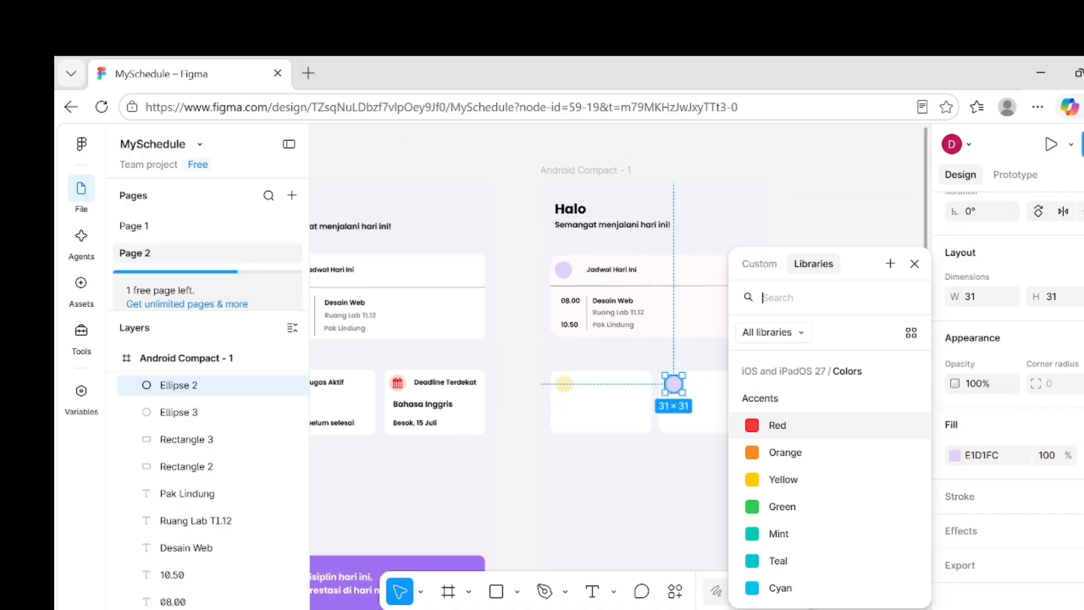
{"action": "left_click", "coordinate": [759, 227]}
{"action": "left_click", "coordinate": [752, 497]}
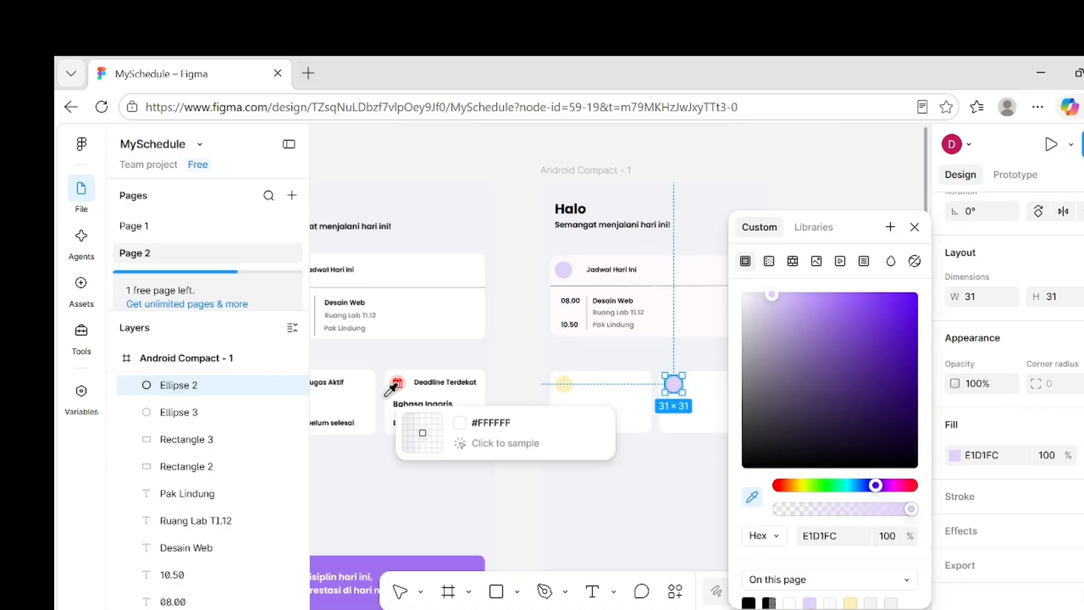
{"action": "left_click", "coordinate": [405, 382]}
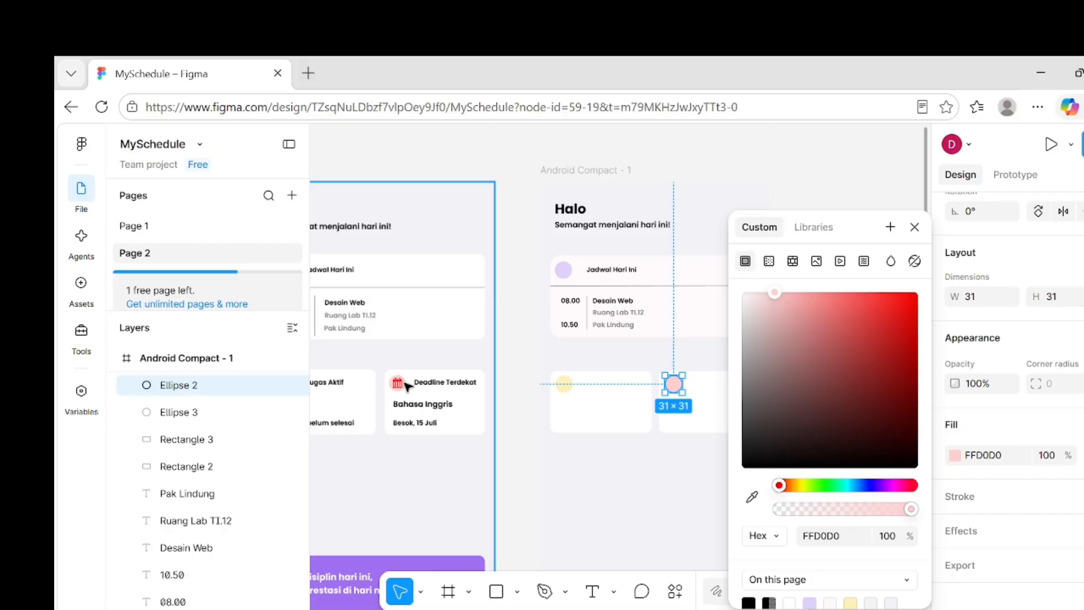
{"action": "left_click", "coordinate": [663, 482]}
- Add the text "Tugas Aktif" in the empty area below the two white cards, at about X 74, Y 663
{"action": "scroll", "coordinate": [663, 481], "scroll_direction": "down", "scroll_amount": 2}
{"action": "scroll", "coordinate": [664, 482], "scroll_direction": "down", "scroll_amount": 1}
{"action": "scroll", "coordinate": [663, 482], "scroll_direction": "up", "scroll_amount": 3}
{"action": "scroll", "coordinate": [663, 482], "scroll_direction": "left", "scroll_amount": 1}
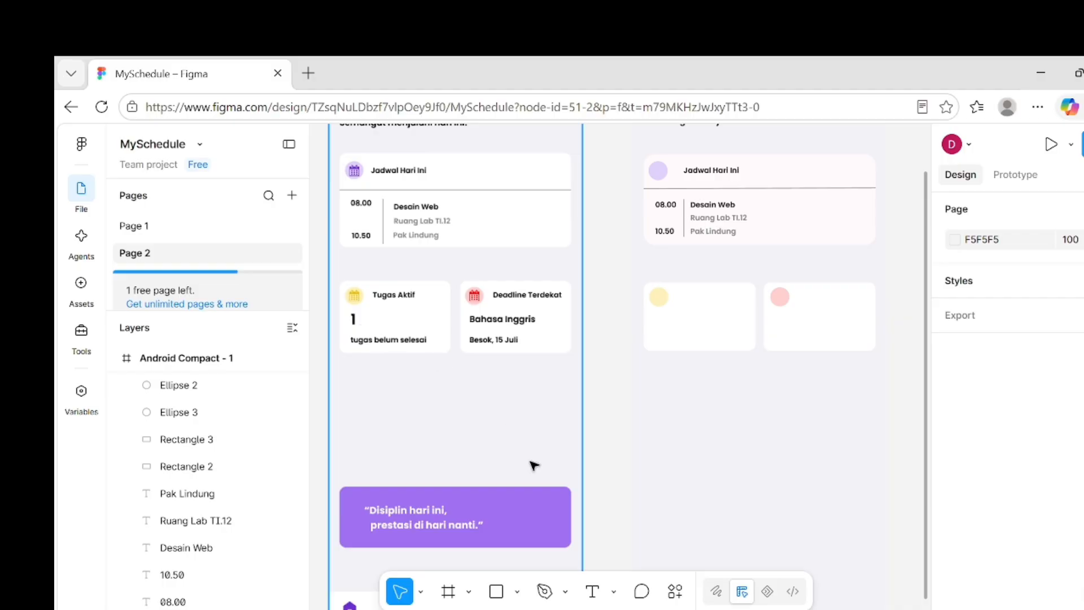
{"action": "left_click", "coordinate": [594, 593]}
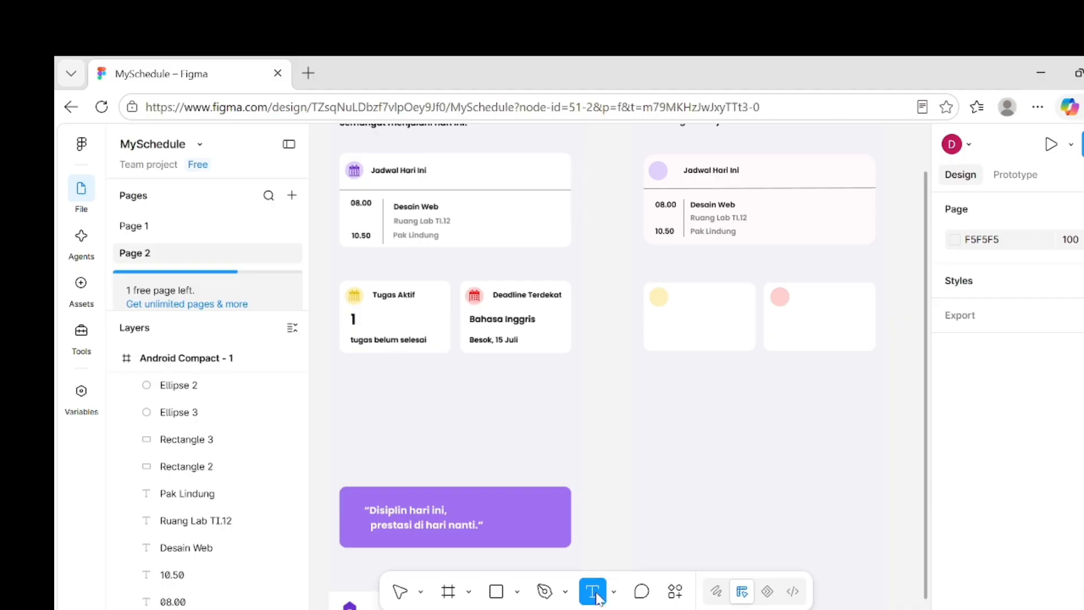
{"action": "left_click", "coordinate": [682, 489]}
{"action": "type", "text": "Tugas Aktif"}
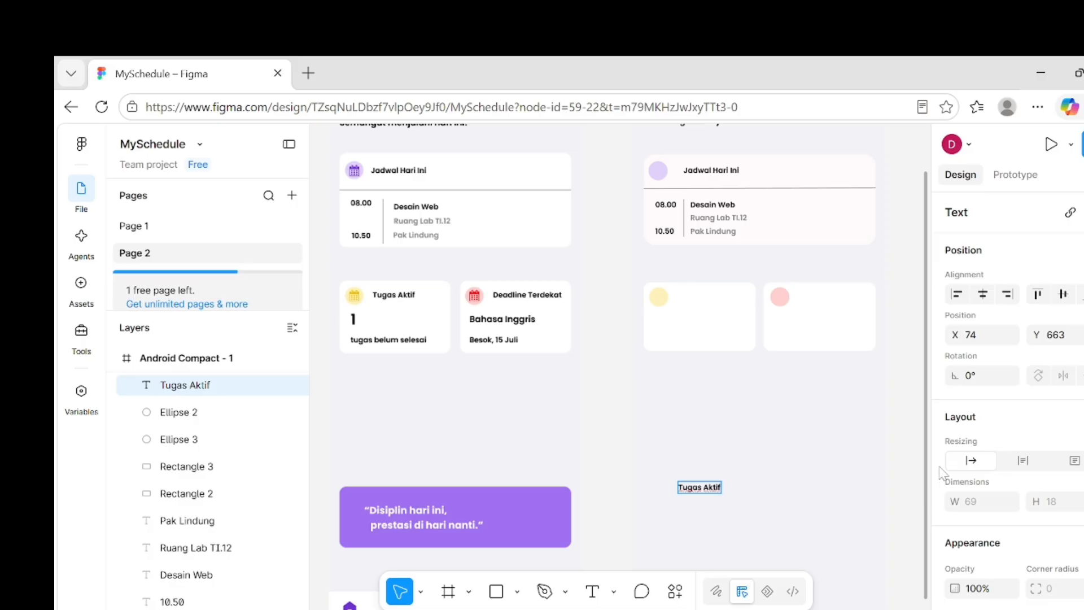
- Move the "Tugas Aktif" text into the first white card, beside the yellow circle and vertically centred on it
{"action": "scroll", "coordinate": [940, 471], "scroll_direction": "down", "scroll_amount": 5}
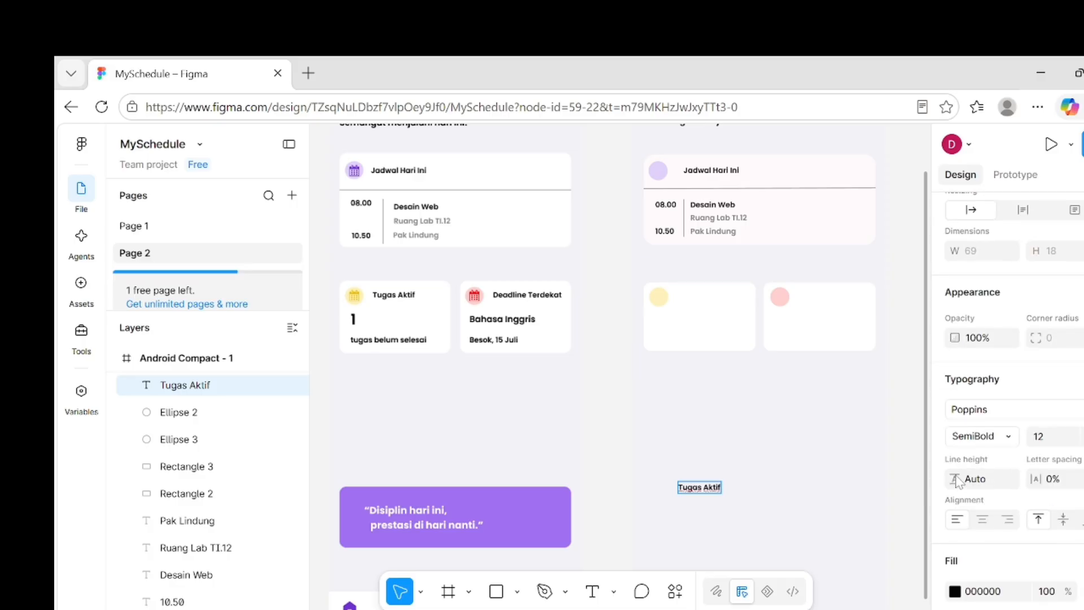
{"action": "key", "text": "Escape"}
{"action": "left_click_drag", "start_coordinate": [708, 488], "coordinate": [708, 300]}
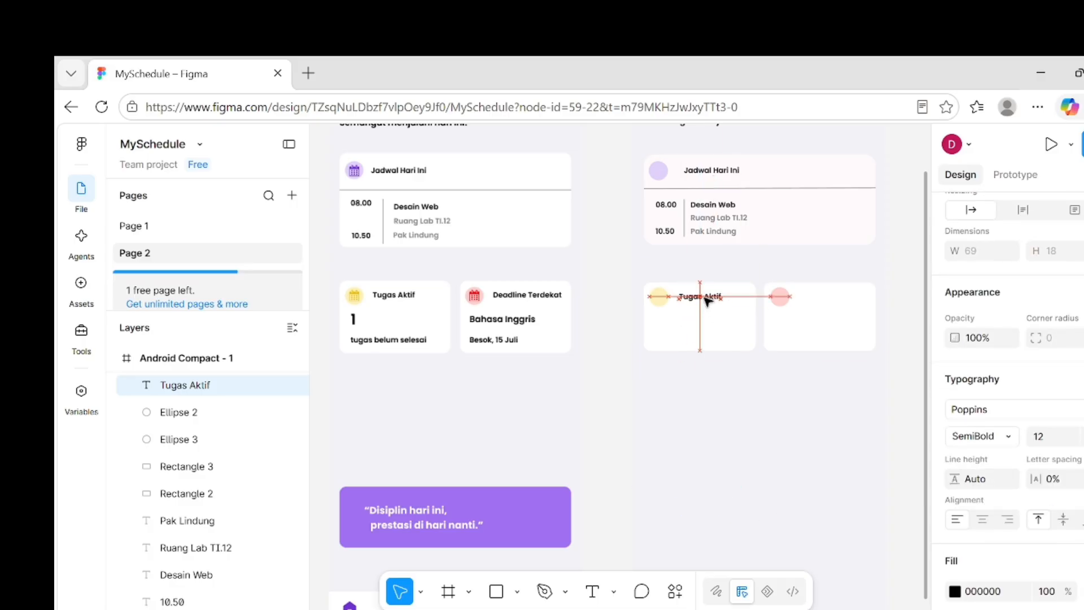
{"action": "left_click", "coordinate": [746, 432]}
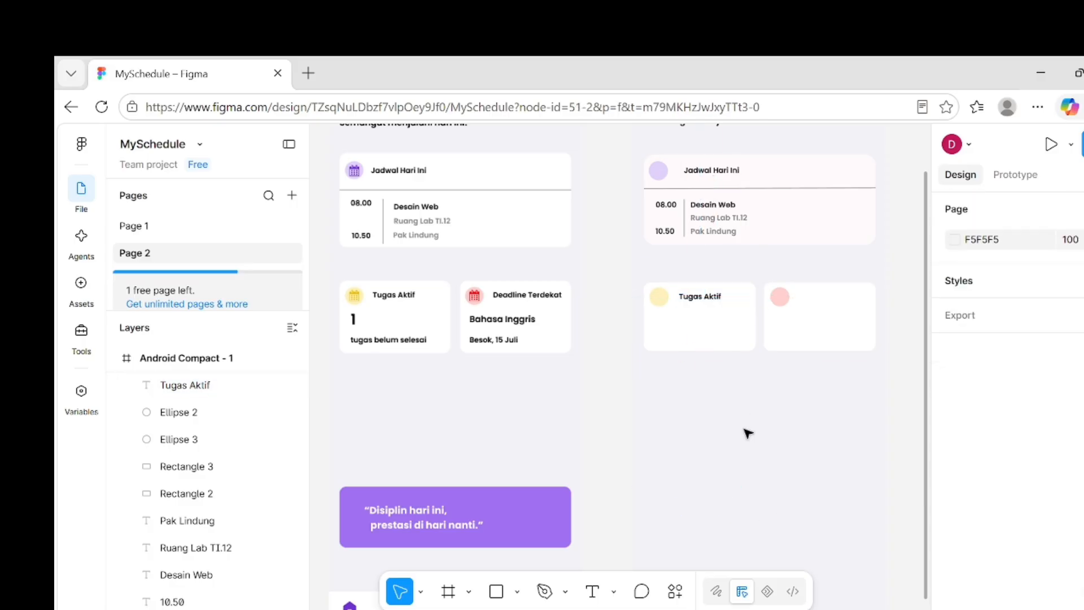
- Add the text "1" at font size 24 and place it below the yellow circle in the Tugas Aktif card
{"action": "left_click", "coordinate": [593, 591]}
{"action": "left_click", "coordinate": [676, 468]}
{"action": "type", "text": "1"}
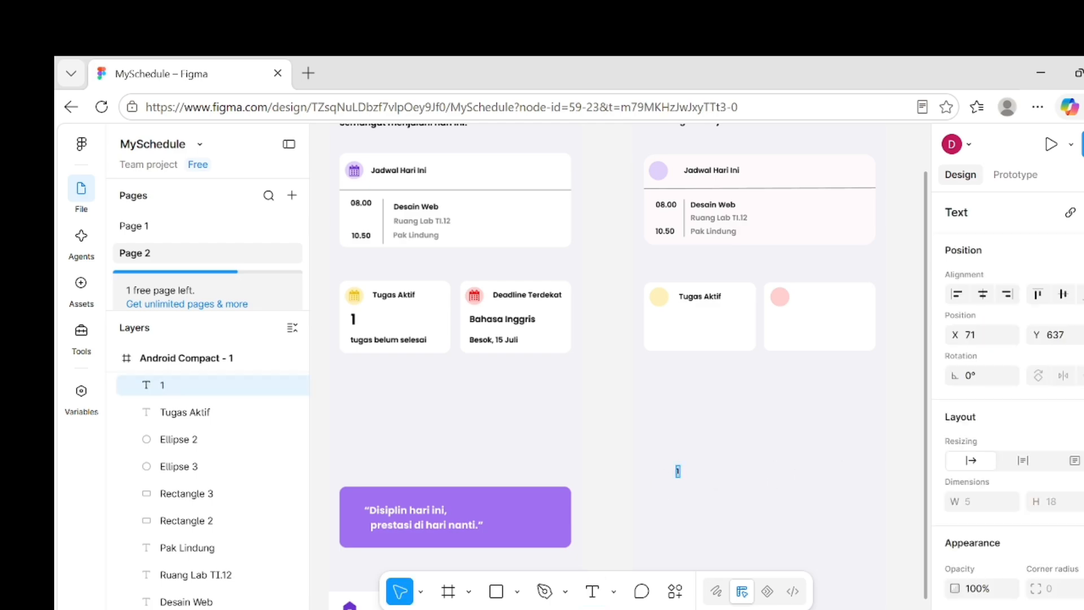
{"action": "scroll", "coordinate": [1038, 452], "scroll_direction": "down", "scroll_amount": 5}
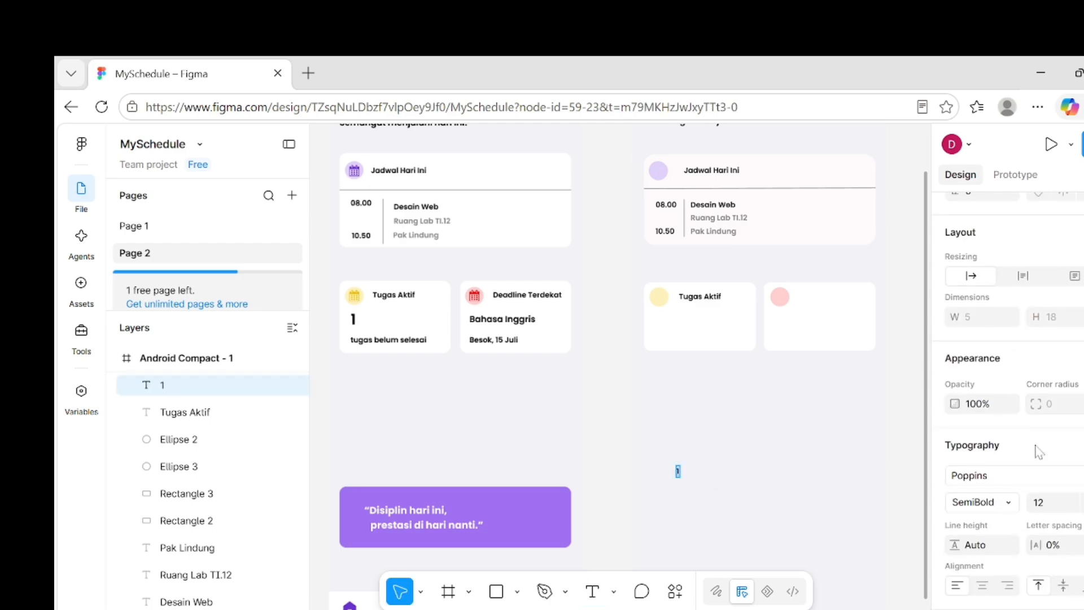
{"action": "left_click", "coordinate": [1079, 396]}
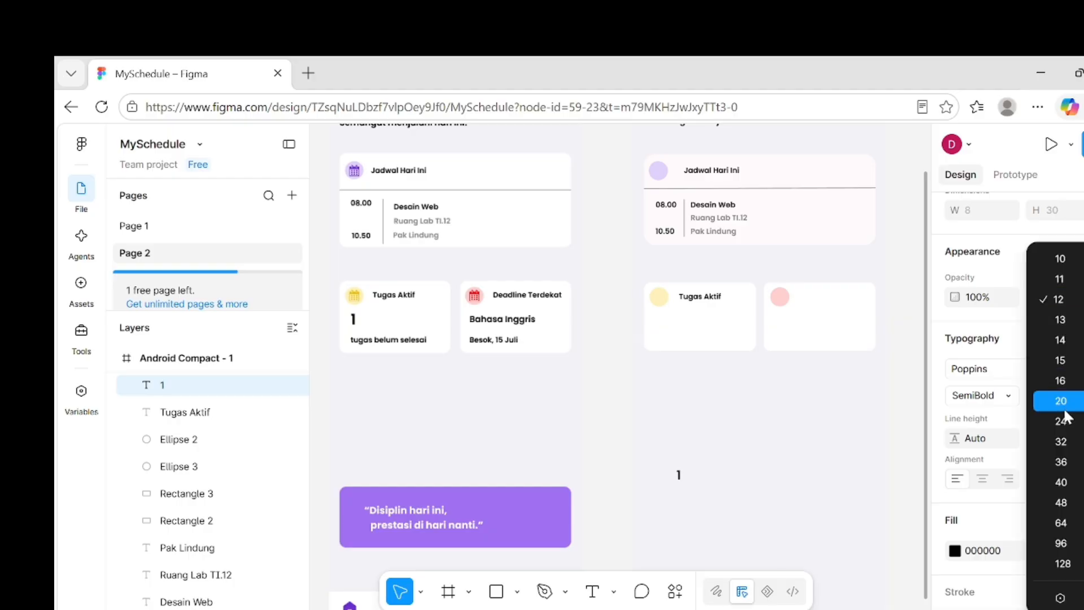
{"action": "left_click", "coordinate": [1056, 419]}
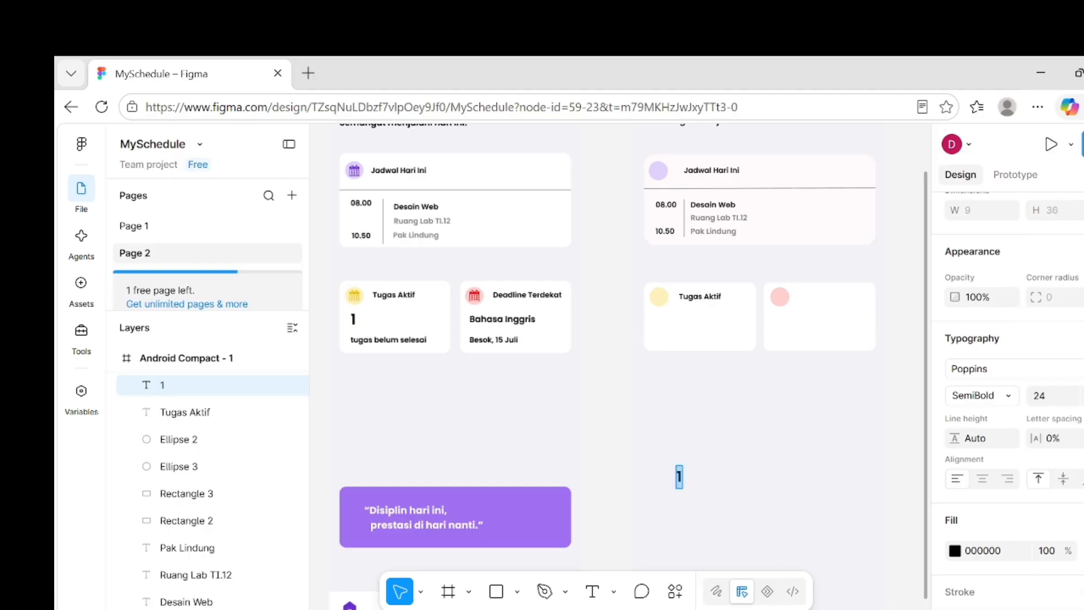
{"action": "left_click_drag", "start_coordinate": [680, 476], "coordinate": [665, 322]}
{"action": "left_click", "coordinate": [704, 414]}
{"action": "left_click", "coordinate": [678, 418]}
- Add the text "tugas belum selesai" in the empty area below the cards, at about X 91, Y 592
{"action": "left_click", "coordinate": [592, 591]}
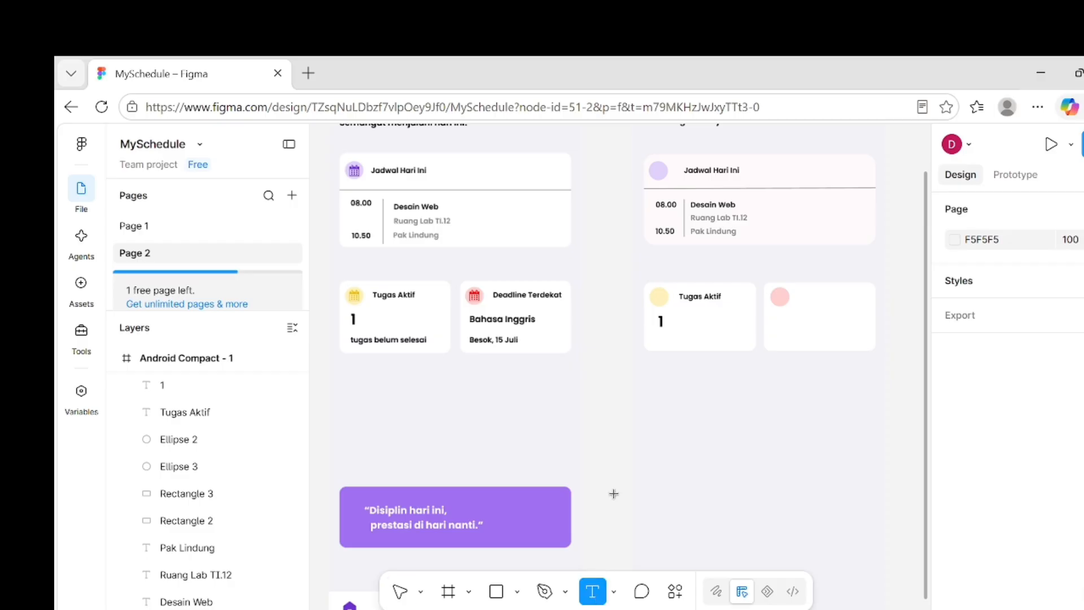
{"action": "left_click", "coordinate": [690, 446]}
{"action": "key", "text": "Caps_Lock"}
{"action": "key", "text": "Caps_Lock"}
{"action": "type", "text": "tugas belu"}
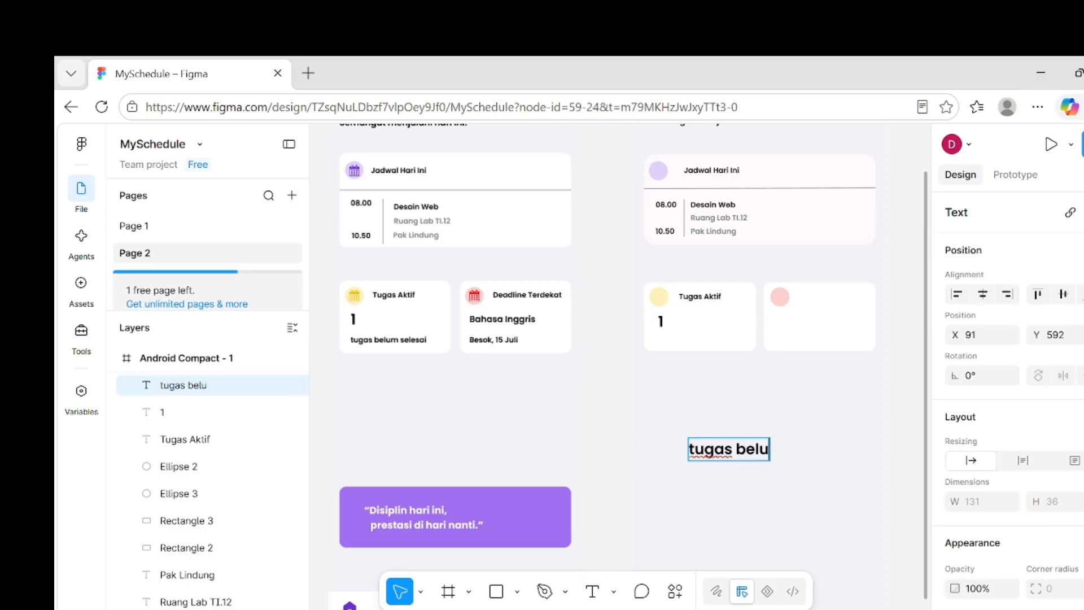
{"action": "type", "text": "m selesai"}
{"action": "key", "text": "Return"}
{"action": "key", "text": "Escape"}
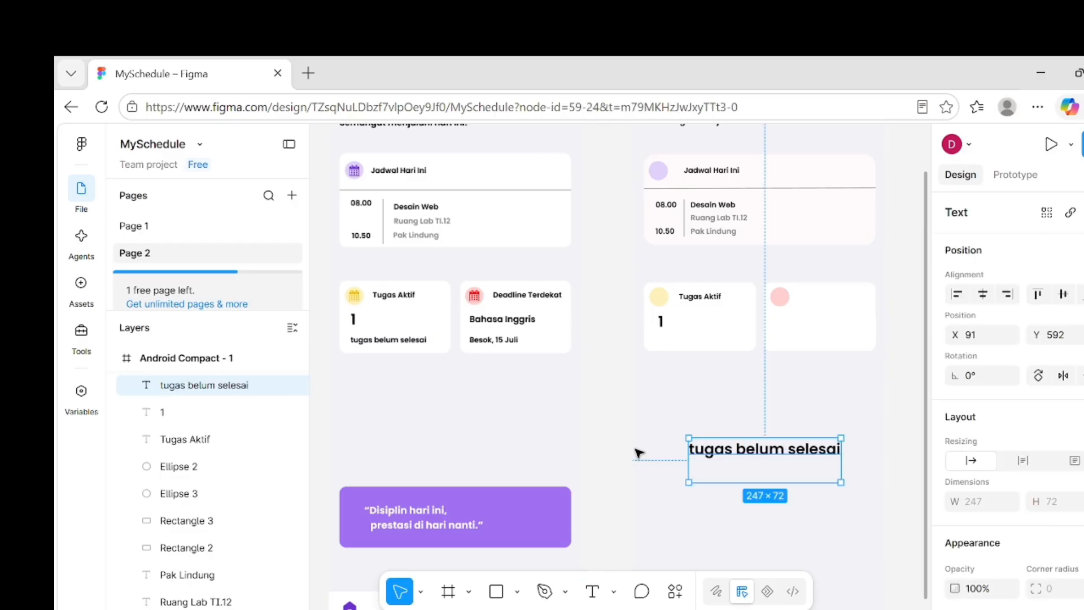
- Set the "tugas belum selesai" text to size 12 and place it under the "1" in the Tugas Aktif card
{"action": "left_click_drag", "start_coordinate": [826, 452], "coordinate": [766, 338]}
{"action": "double_click", "coordinate": [633, 336]}
{"action": "scroll", "coordinate": [1005, 395], "scroll_direction": "down", "scroll_amount": 4}
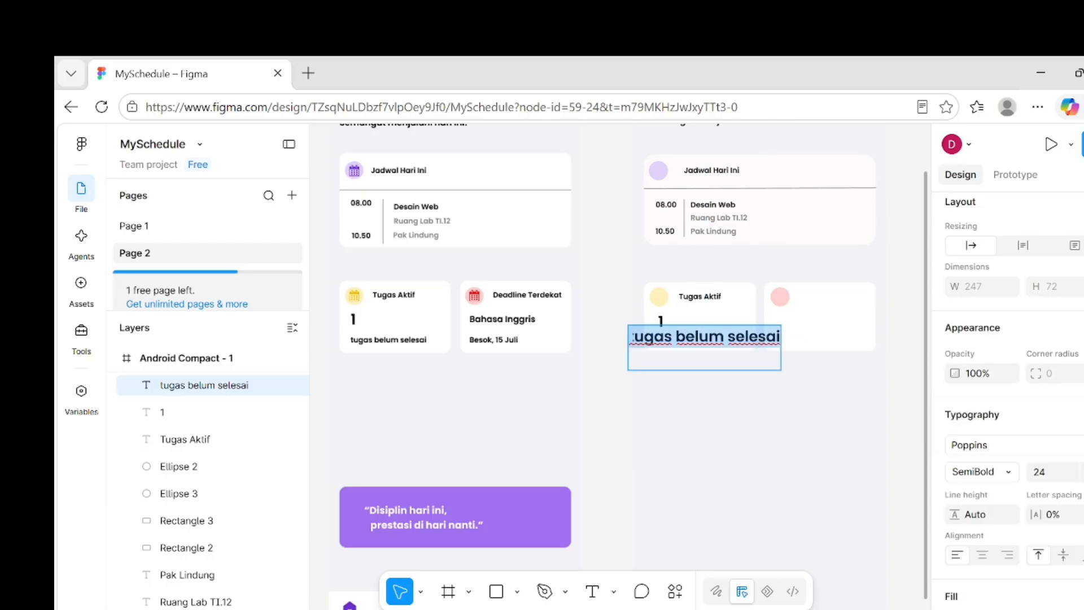
{"action": "left_click", "coordinate": [1059, 472]}
{"action": "left_click", "coordinate": [1060, 299]}
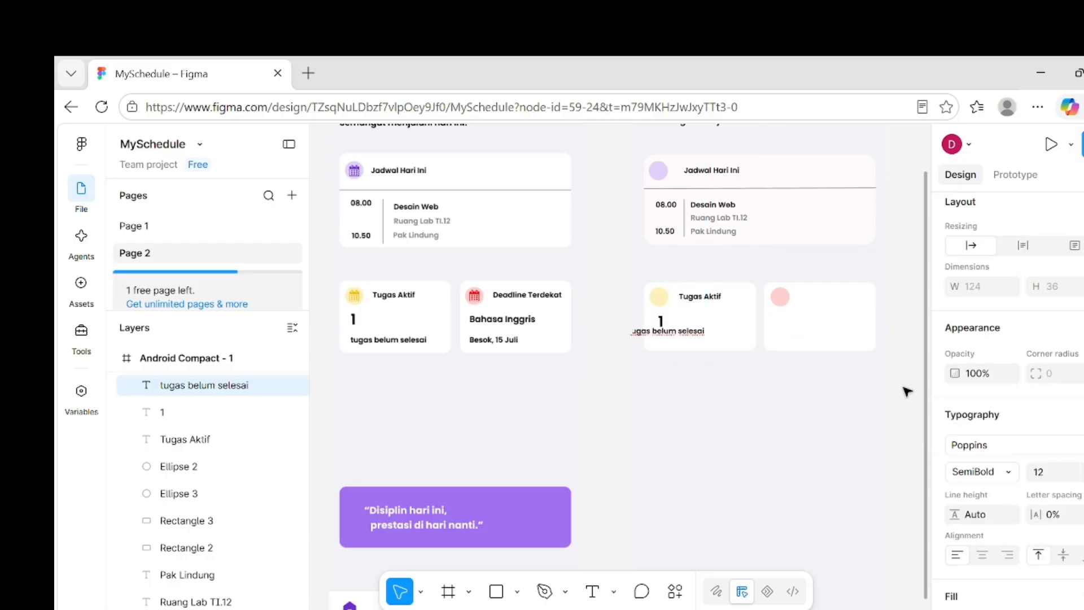
{"action": "left_click_drag", "start_coordinate": [681, 331], "coordinate": [717, 339]}
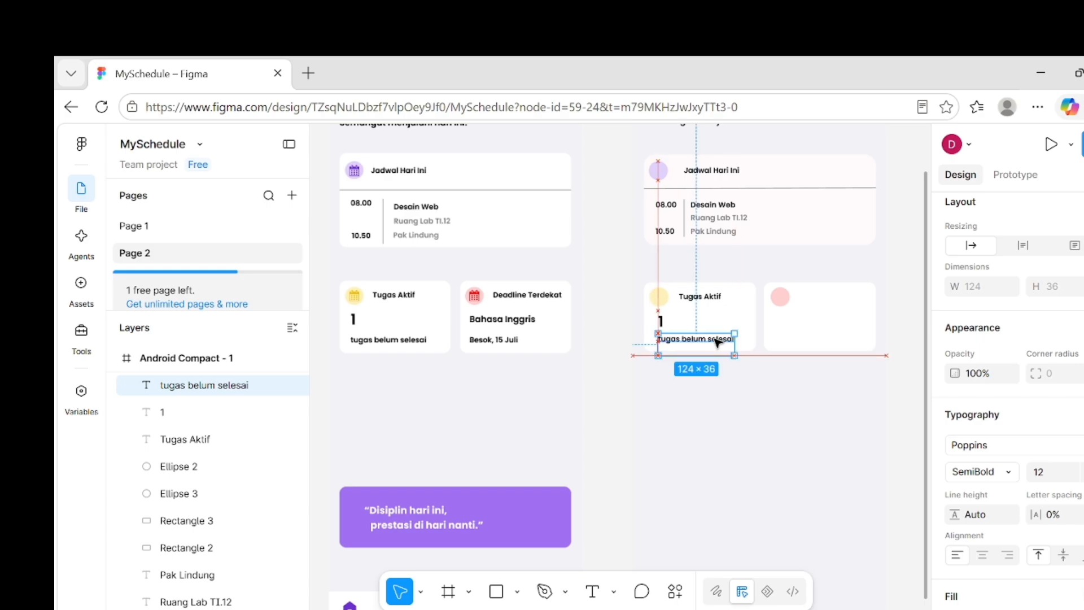
{"action": "left_click", "coordinate": [733, 408]}
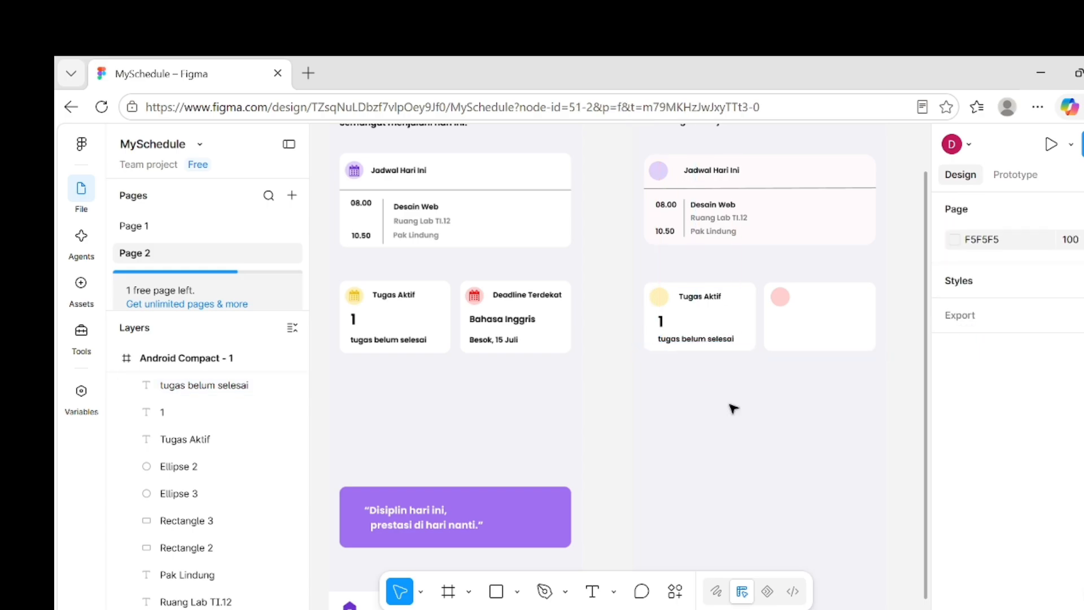
- Add the text "Deadline Terdekat" in the empty area below the second card, at about X 220, Y 516
{"action": "scroll", "coordinate": [733, 408], "scroll_direction": "right", "scroll_amount": 3}
{"action": "left_click", "coordinate": [598, 602]}
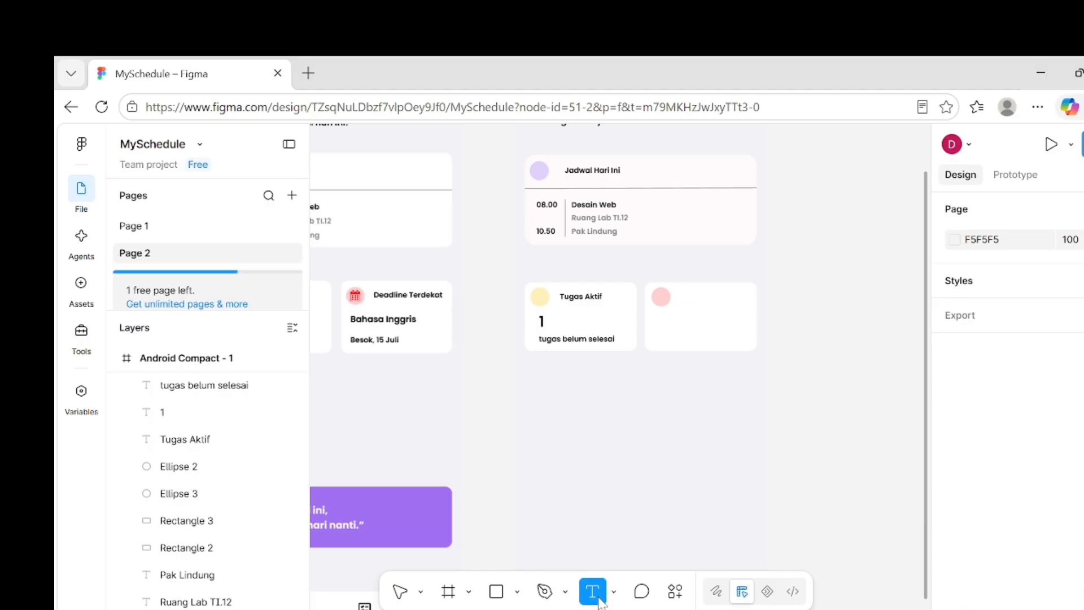
{"action": "left_click", "coordinate": [648, 391]}
{"action": "type", "text": "Deaadline T"}
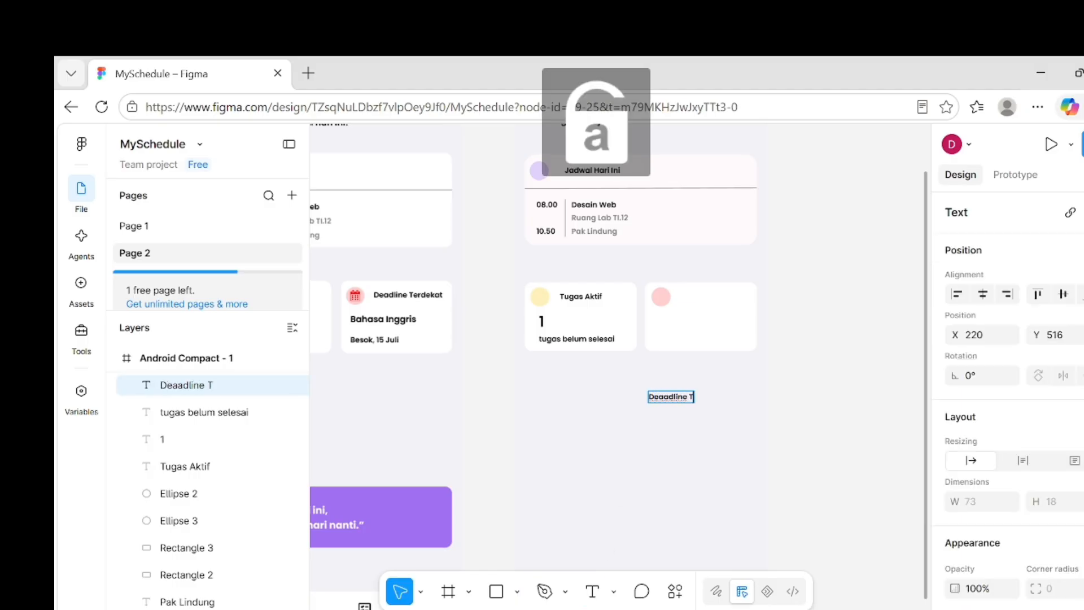
{"action": "type", "text": "erdekat"}
{"action": "left_click", "coordinate": [669, 396]}
{"action": "key", "text": "BackSpace"}
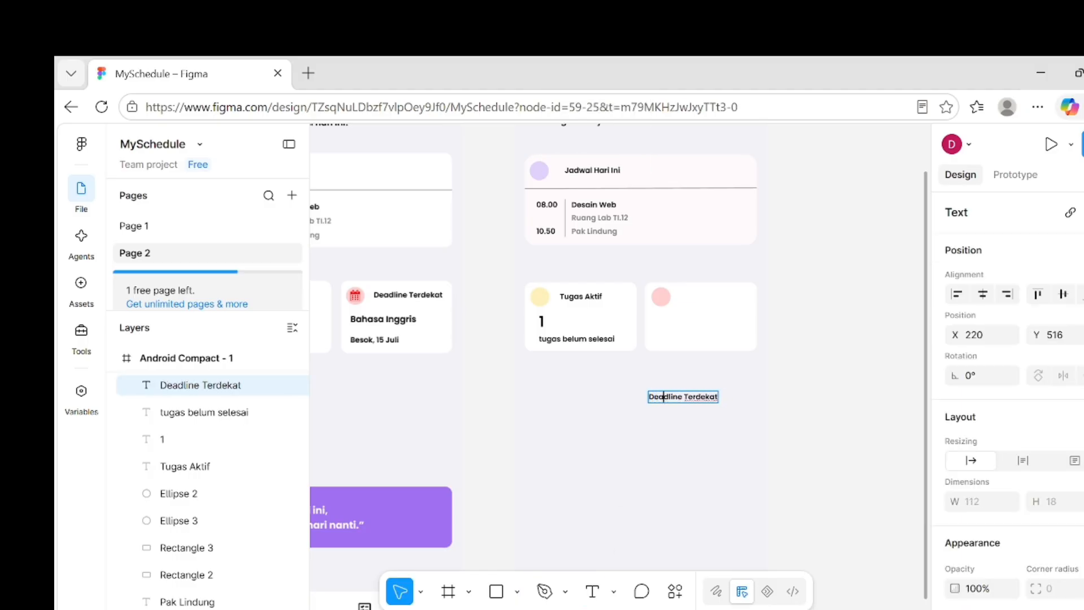
{"action": "key", "text": "Escape"}
- Move the "Deadline Terdekat" text beside the pale red circle in the second card, to about X 272, Y 353
{"action": "left_click_drag", "start_coordinate": [680, 400], "coordinate": [723, 302]}
{"action": "left_click", "coordinate": [719, 404]}
{"action": "left_click", "coordinate": [719, 308]}
{"action": "left_click", "coordinate": [712, 298]}
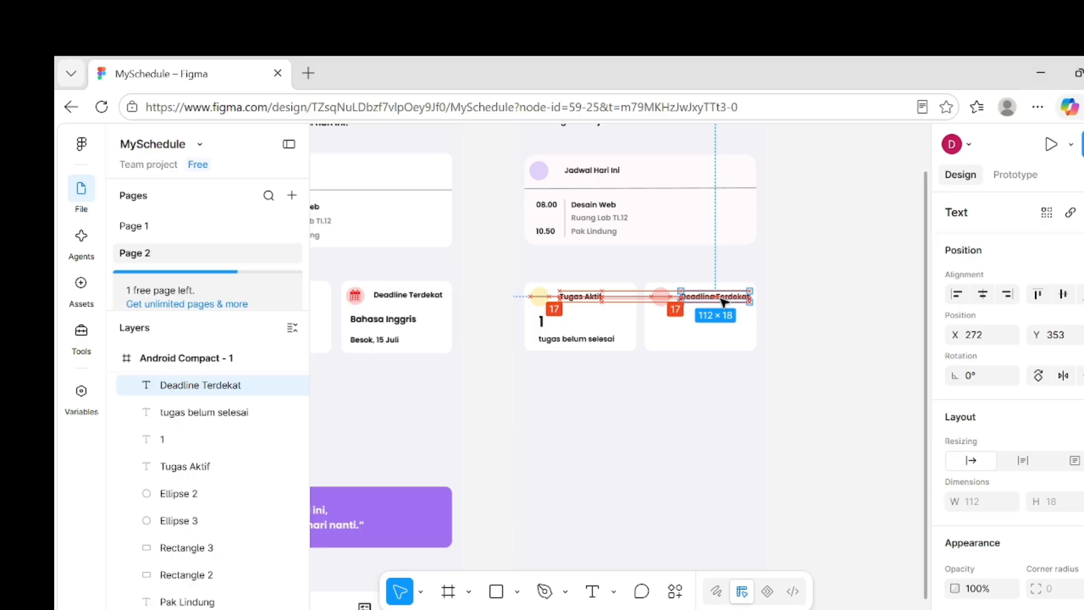
{"action": "left_click", "coordinate": [703, 377]}
- Add the text "Bahasa Inggris" in the empty area below the second card, at about X 220, Y 540
{"action": "key", "text": "t"}
{"action": "left_click", "coordinate": [648, 411]}
{"action": "type", "text": "Bah"}
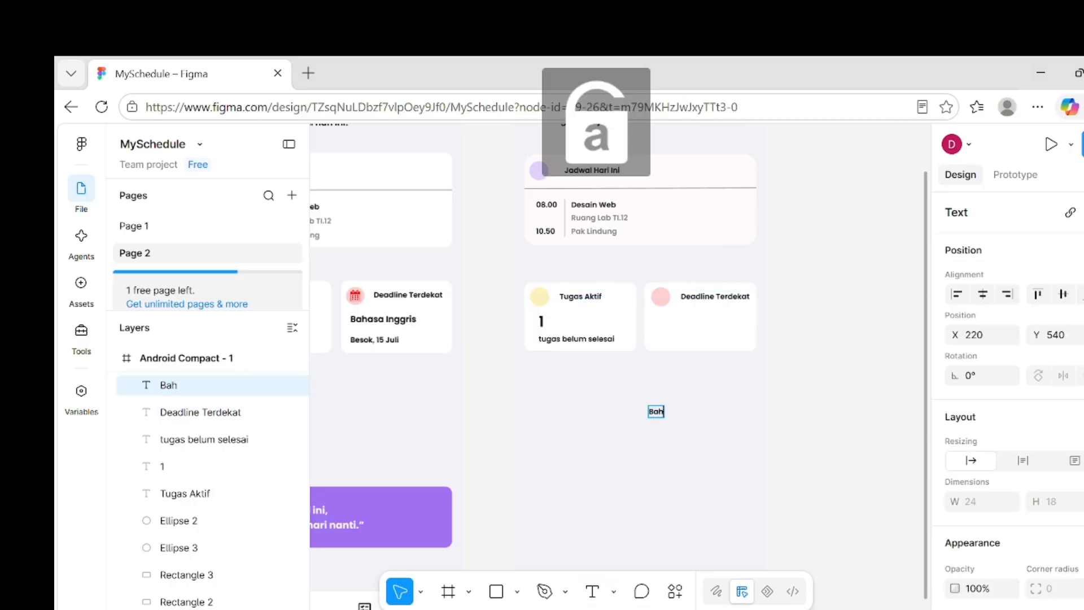
{"action": "type", "text": "asa Inggris"}
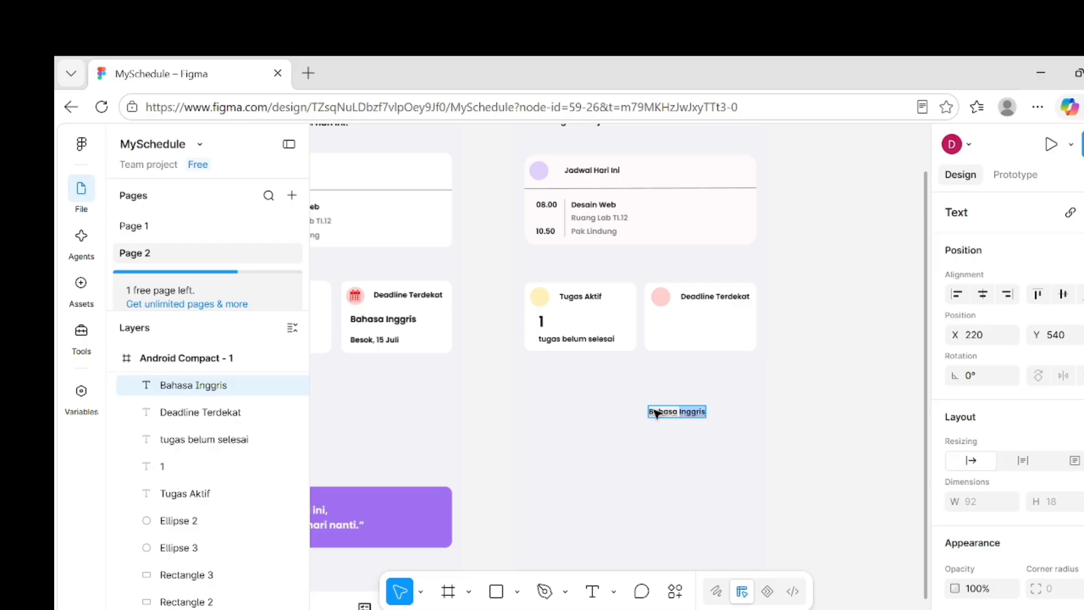
- Set the "Bahasa Inggris" text to size 14 and place it below the circle in the Deadline Terdekat card
{"action": "scroll", "coordinate": [679, 413], "scroll_direction": "up", "scroll_amount": 3}
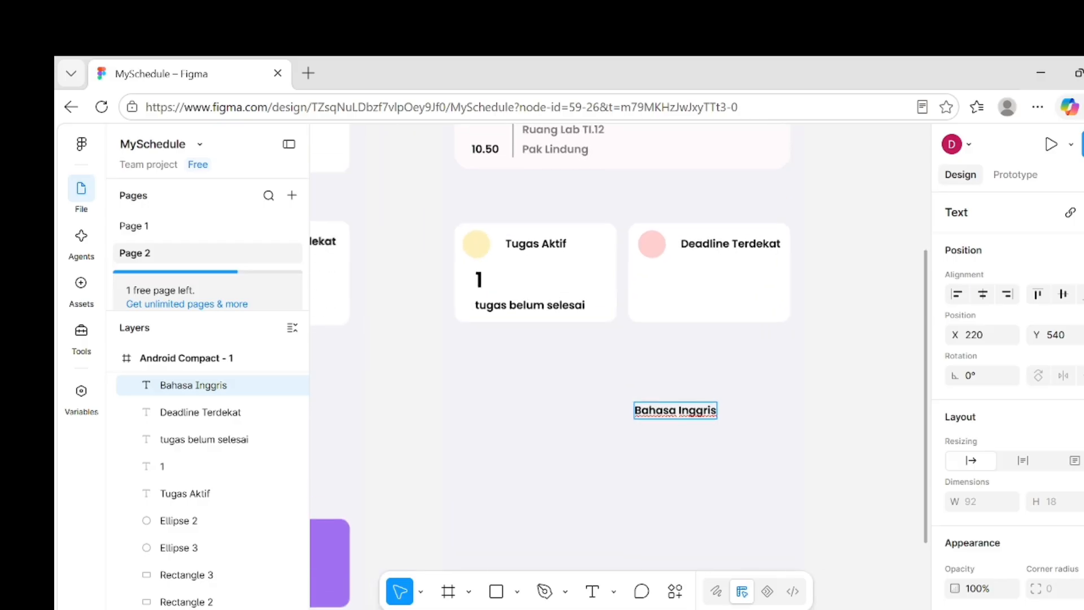
{"action": "key", "text": "ctrl+a"}
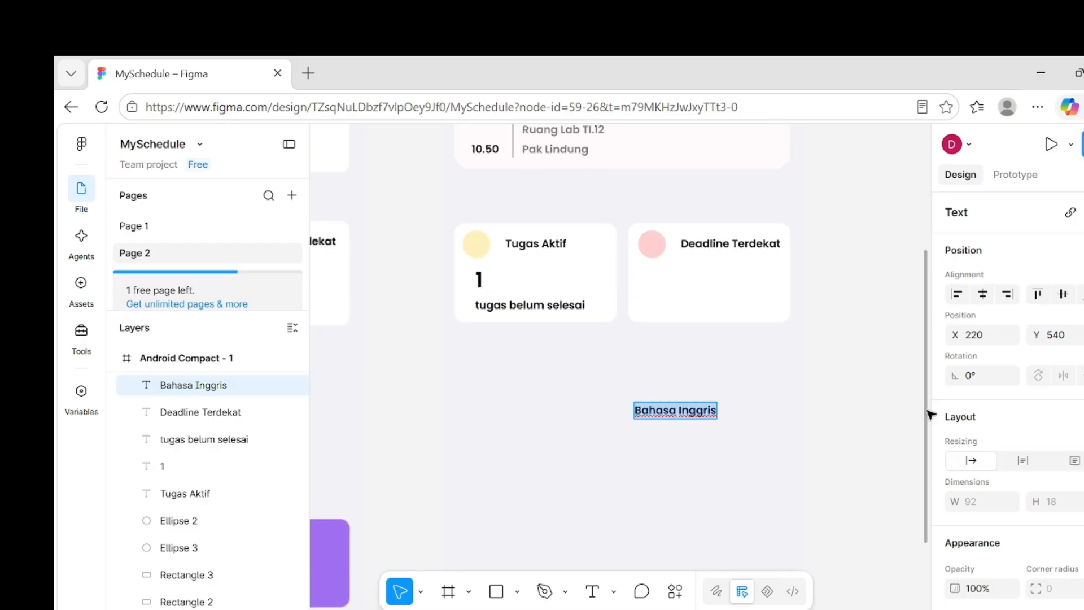
{"action": "scroll", "coordinate": [959, 429], "scroll_direction": "down", "scroll_amount": 4}
{"action": "left_click", "coordinate": [1070, 443]}
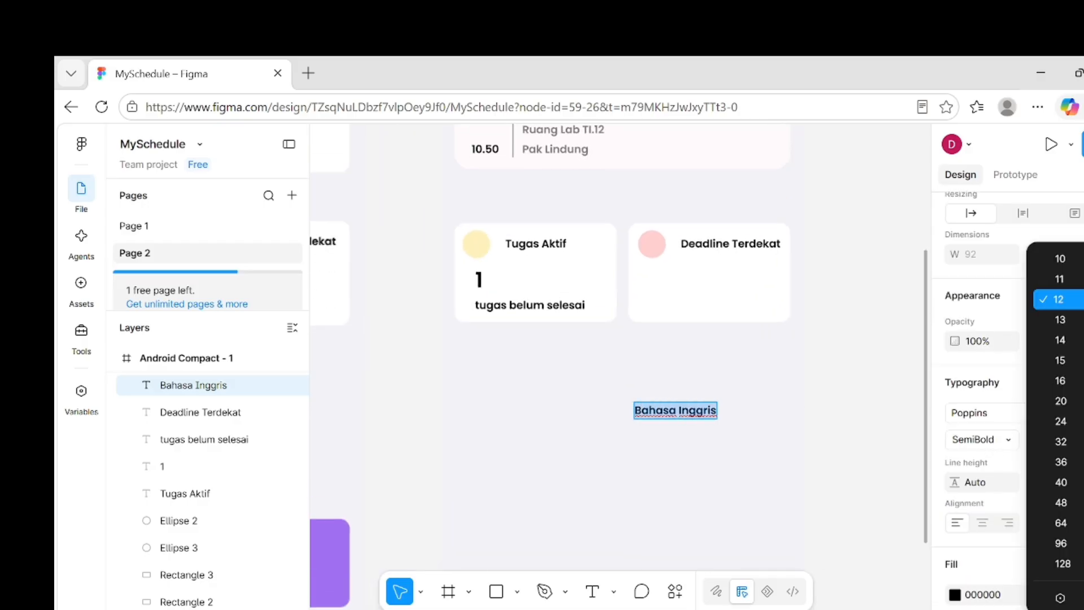
{"action": "left_click", "coordinate": [1060, 340]}
{"action": "scroll", "coordinate": [569, 441], "scroll_direction": "down", "scroll_amount": 2}
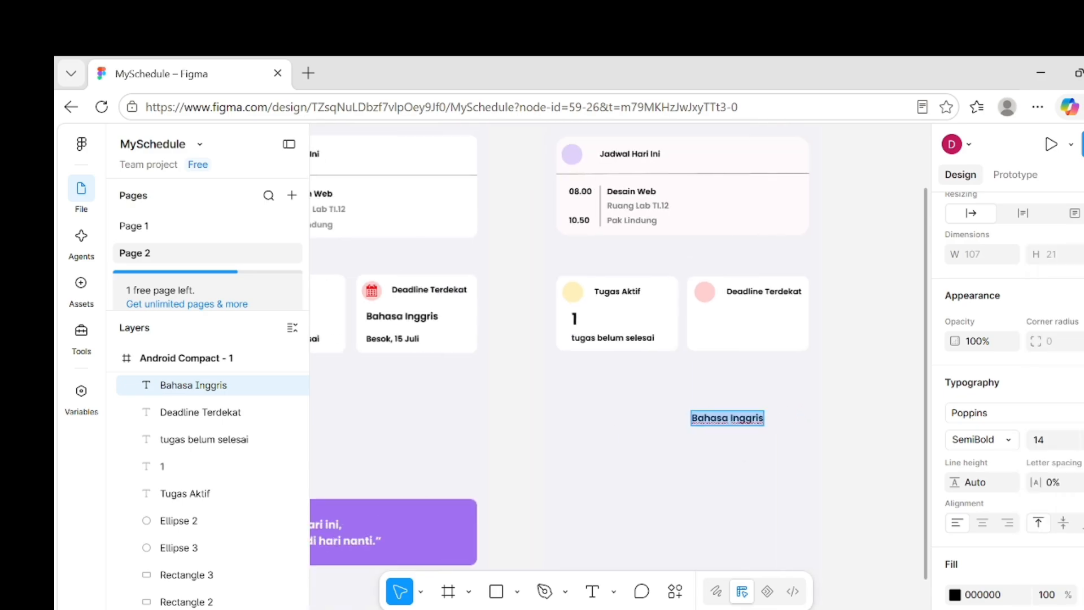
{"action": "key", "text": "Escape"}
{"action": "left_click_drag", "start_coordinate": [745, 426], "coordinate": [748, 325]}
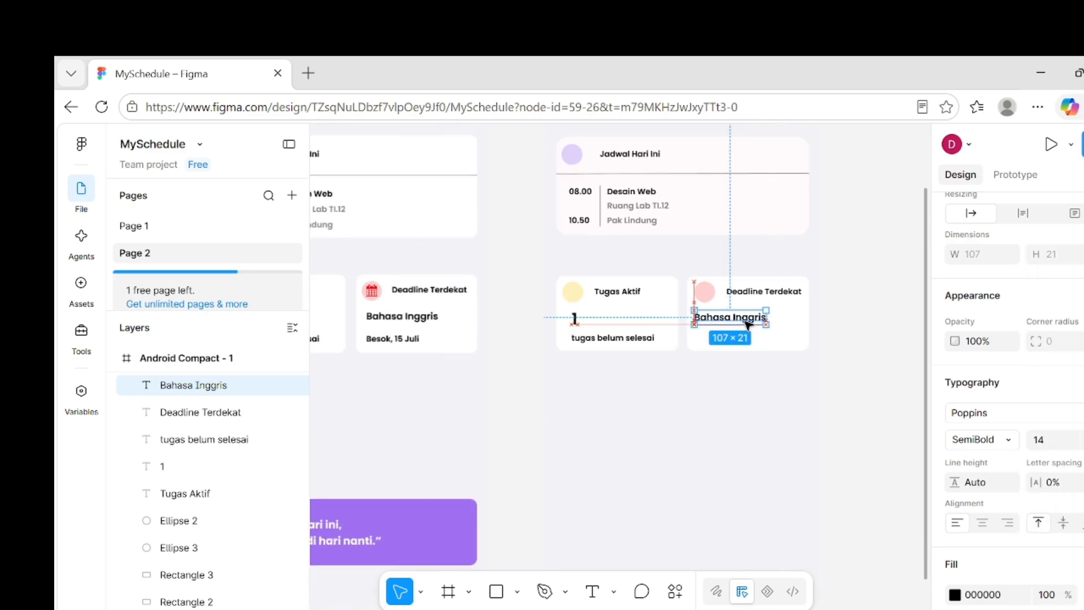
{"action": "left_click", "coordinate": [781, 403]}
- Add the text "Besok, 15 Juli" in the empty area below the cards, at about X 165, Y 526
{"action": "left_click", "coordinate": [591, 591]}
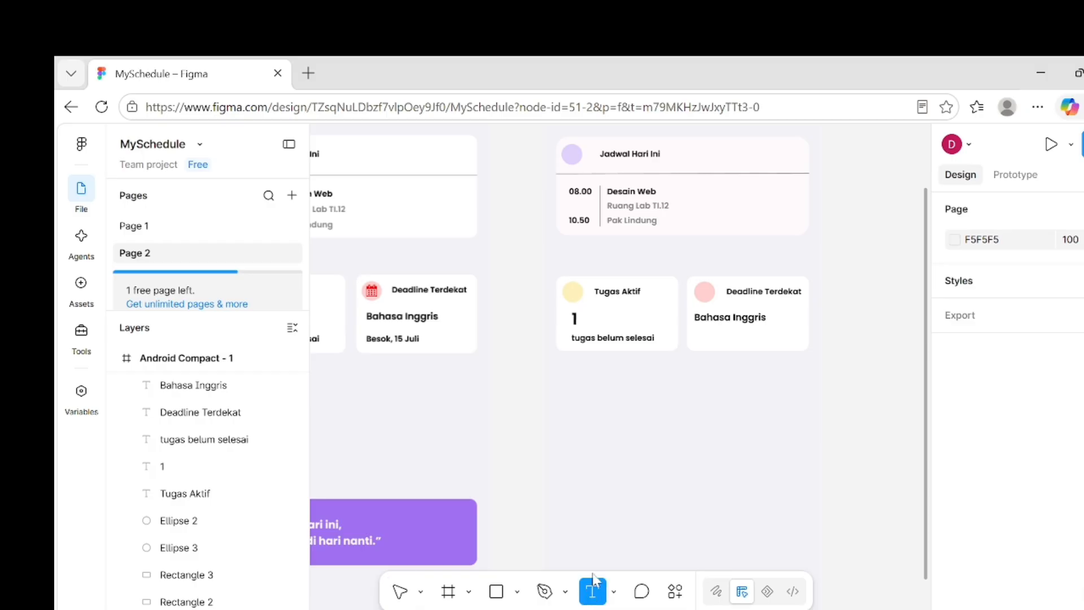
{"action": "left_click", "coordinate": [655, 408]}
{"action": "key", "text": "Caps_Lock"}
{"action": "key", "text": "Caps_Lock"}
{"action": "type", "text": "Besok"}
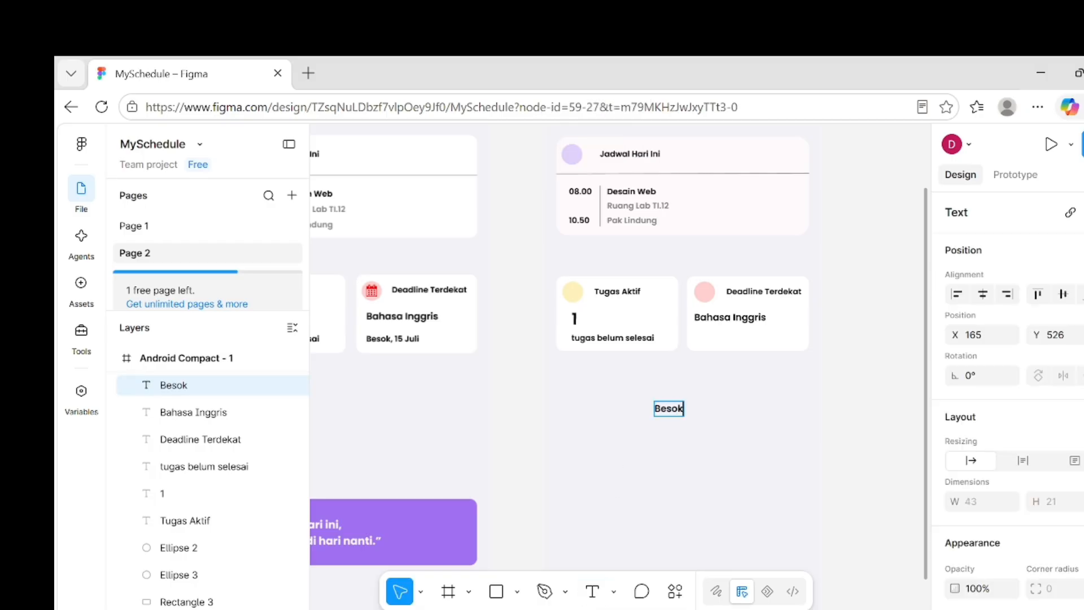
{"action": "type", "text": ", 15 Juli"}
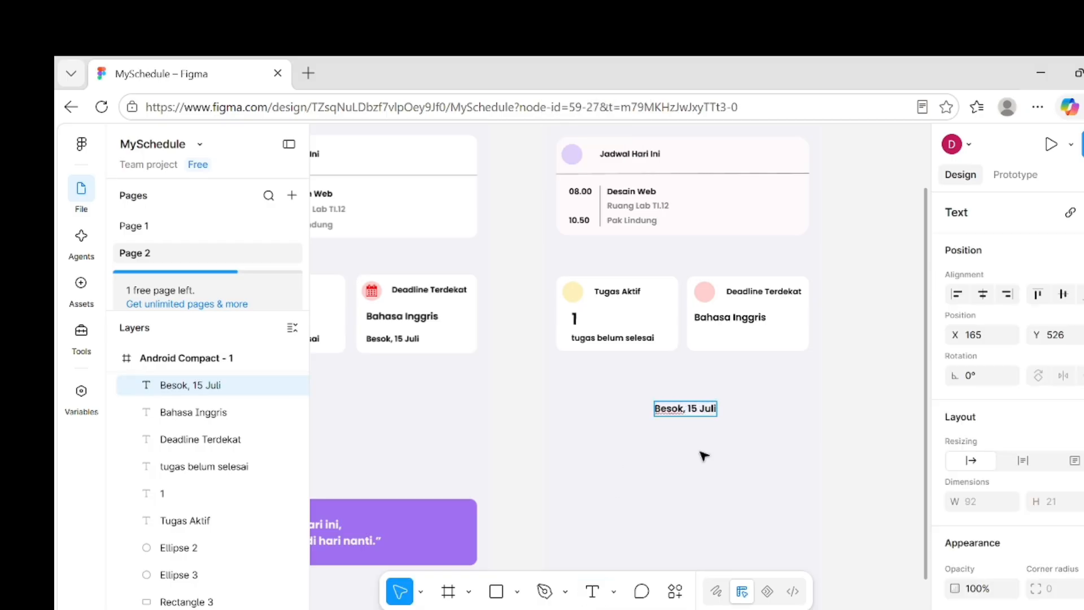
{"action": "key", "text": "Escape"}
- Place the "Besok, 15 Juli" text under "Bahasa Inggris" in the Deadline Terdekat card, set to size 12 and left-aligned with it
{"action": "left_click_drag", "start_coordinate": [703, 409], "coordinate": [743, 339]}
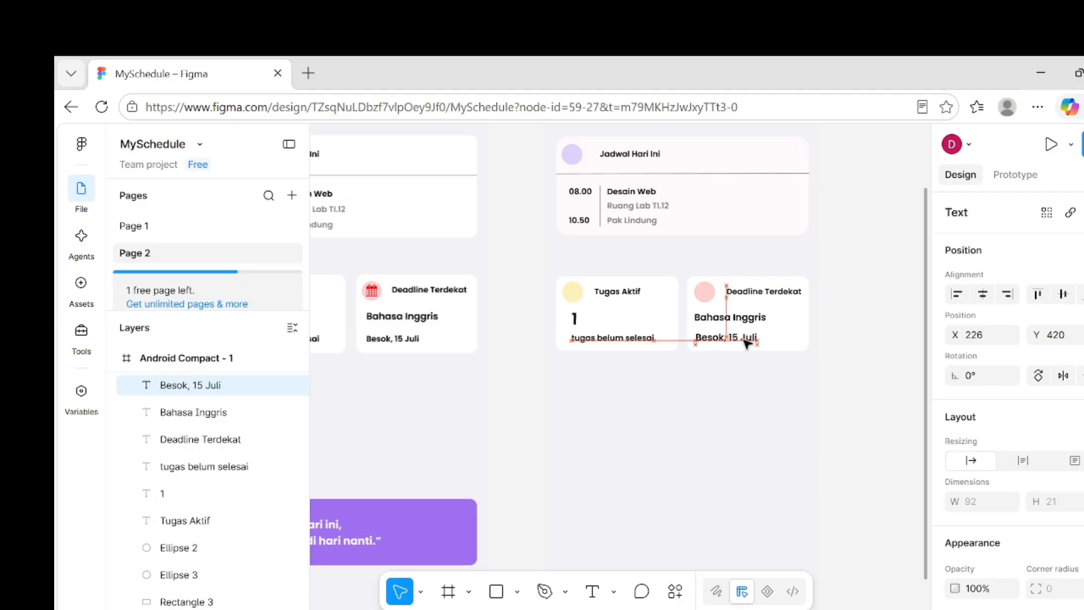
{"action": "double_click", "coordinate": [744, 341]}
{"action": "scroll", "coordinate": [982, 480], "scroll_direction": "down", "scroll_amount": 5}
{"action": "scroll", "coordinate": [983, 480], "scroll_direction": "down", "scroll_amount": 1}
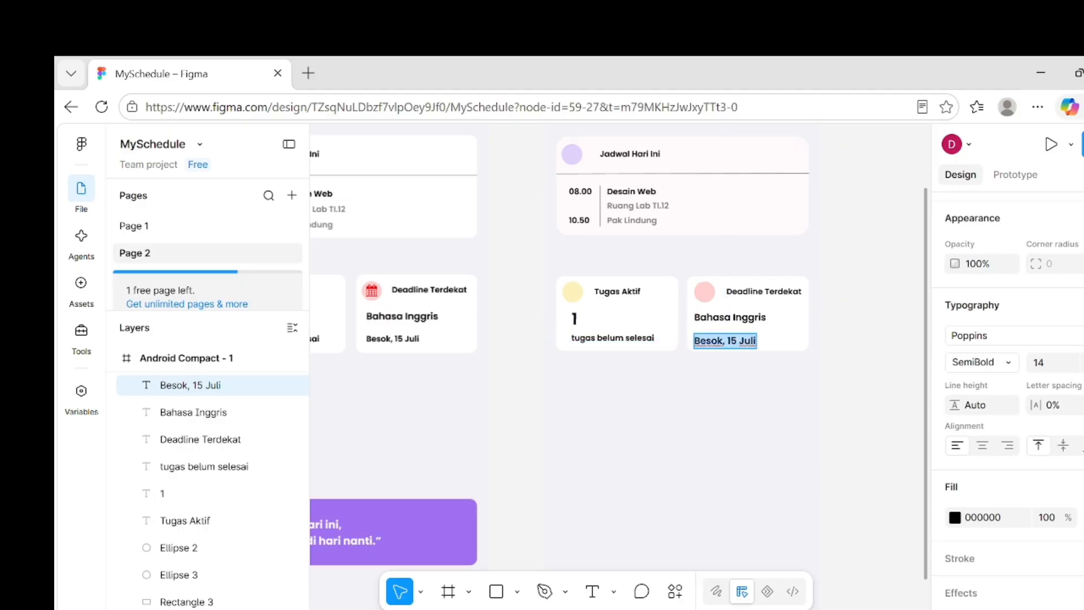
{"action": "left_click", "coordinate": [1081, 362]}
{"action": "left_click", "coordinate": [1056, 295]}
{"action": "key", "text": "Escape"}
{"action": "left_click", "coordinate": [717, 418]}
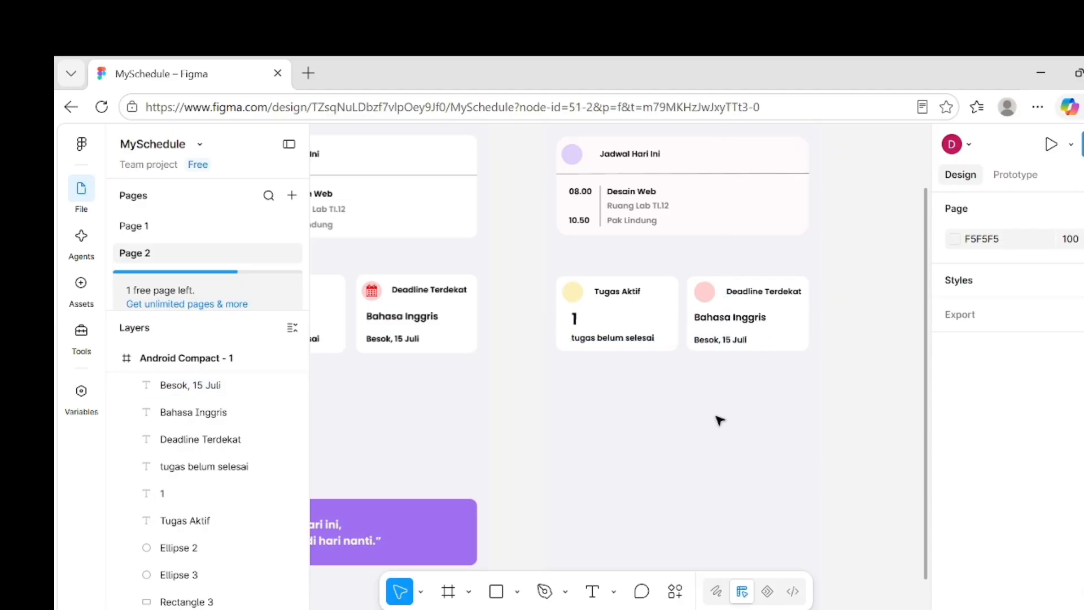
{"action": "left_click_drag", "start_coordinate": [725, 319], "coordinate": [717, 342]}
{"action": "left_click", "coordinate": [711, 341]}
{"action": "left_click", "coordinate": [744, 407]}
- Draw a rectangle about 373 × 102 in the lower part of the frame, level with the reference quote banner, at about X 27, Y 681
{"action": "scroll", "coordinate": [743, 406], "scroll_direction": "down", "scroll_amount": 1}
{"action": "scroll", "coordinate": [744, 407], "scroll_direction": "down", "scroll_amount": 3}
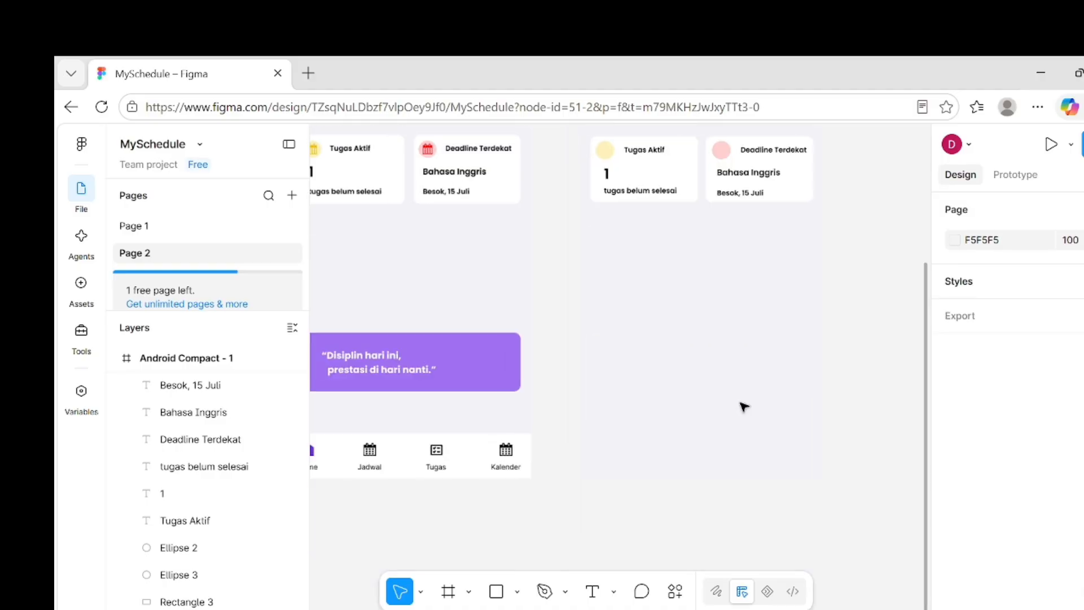
{"action": "scroll", "coordinate": [744, 407], "scroll_direction": "left", "scroll_amount": 2}
{"action": "scroll", "coordinate": [804, 395], "scroll_direction": "down", "scroll_amount": 3}
{"action": "scroll", "coordinate": [805, 394], "scroll_direction": "right", "scroll_amount": 2}
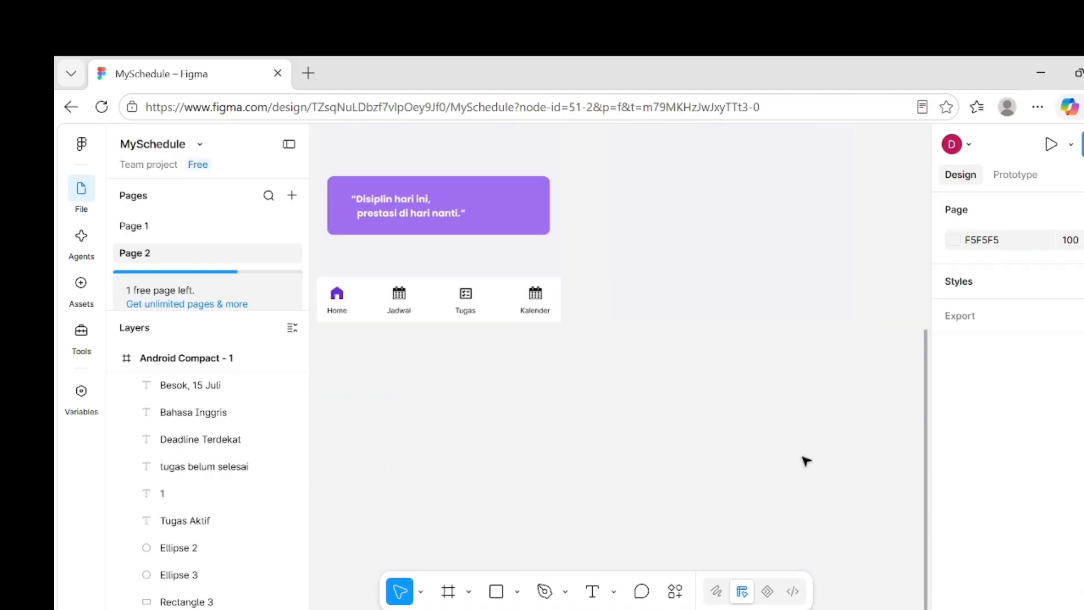
{"action": "left_click", "coordinate": [518, 591]}
{"action": "left_click", "coordinate": [596, 438]}
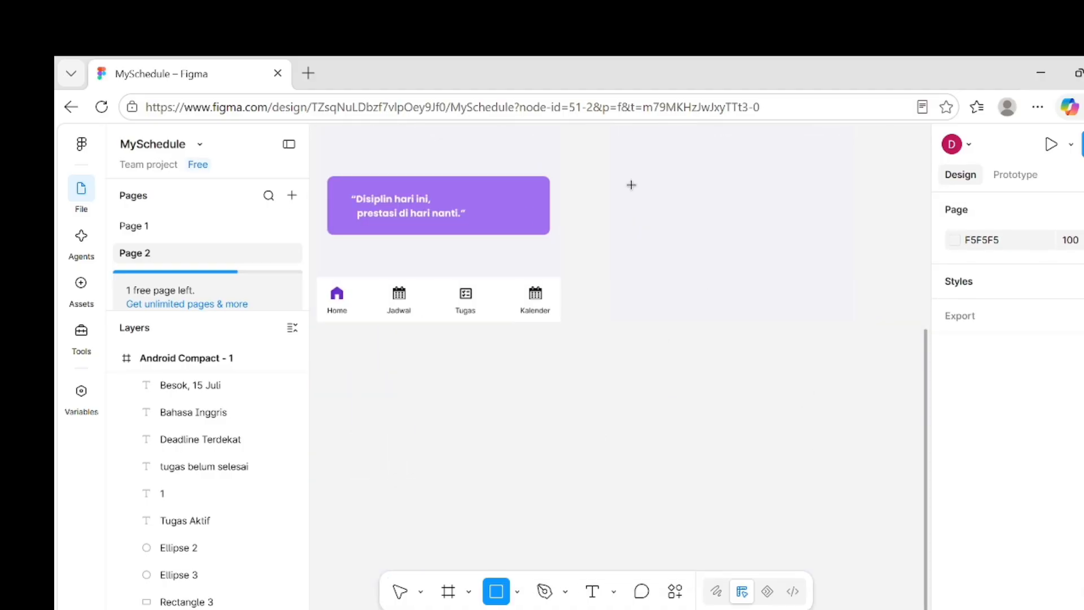
{"action": "left_click_drag", "start_coordinate": [624, 181], "coordinate": [845, 242]}
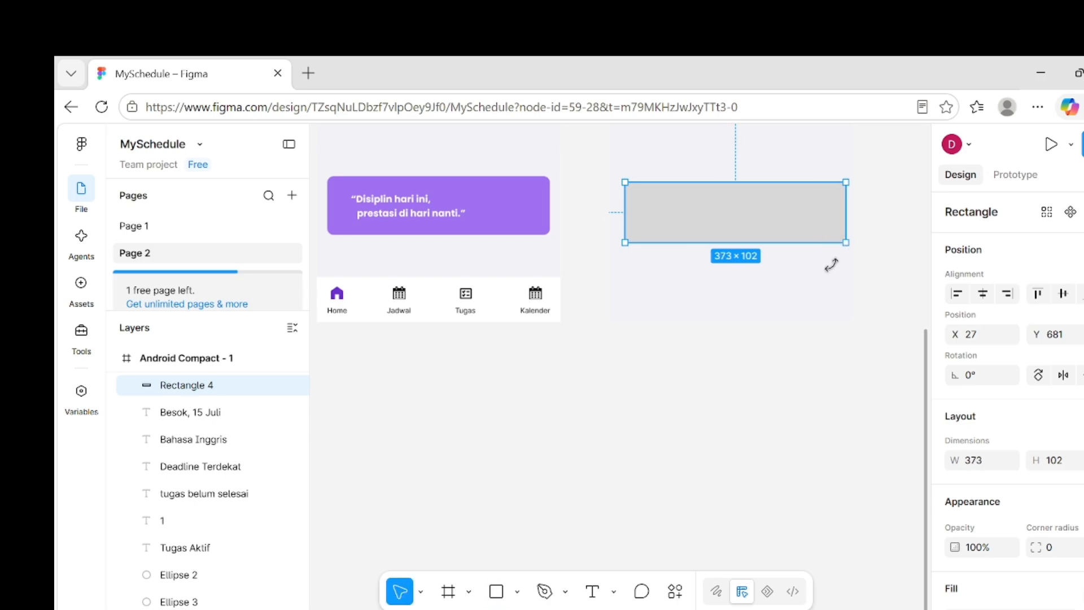
- Resize the banner rectangle to about 377 × 102 at X 18, Y 675, and fill it with A070F1 sampled from the reference banner
{"action": "scroll", "coordinate": [770, 392], "scroll_direction": "up", "scroll_amount": 3}
{"action": "left_click_drag", "start_coordinate": [783, 346], "coordinate": [842, 333]}
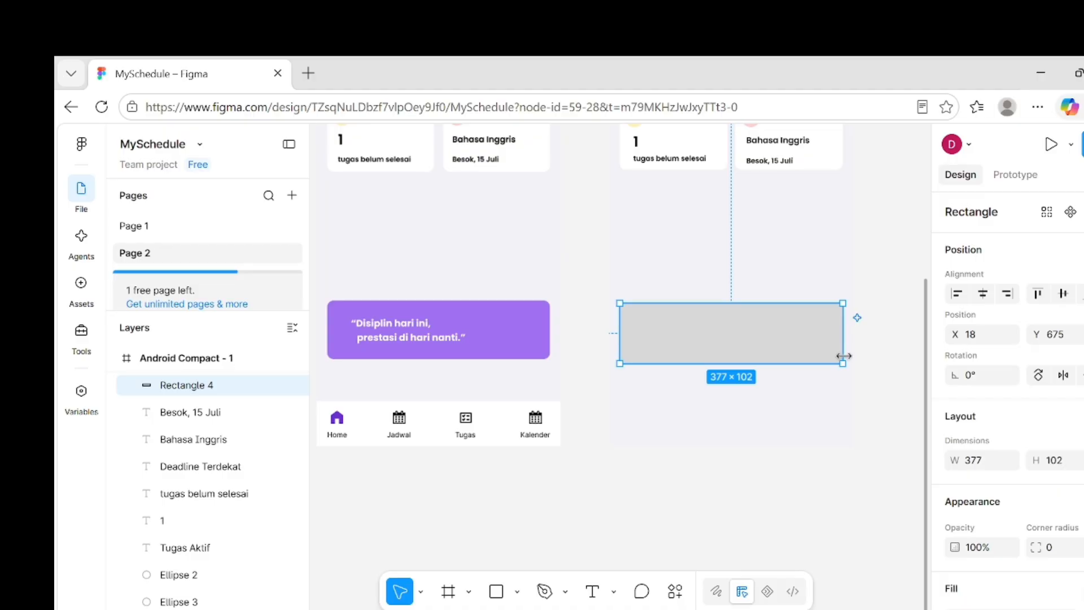
{"action": "scroll", "coordinate": [975, 485], "scroll_direction": "down", "scroll_amount": 3}
{"action": "left_click", "coordinate": [954, 452]}
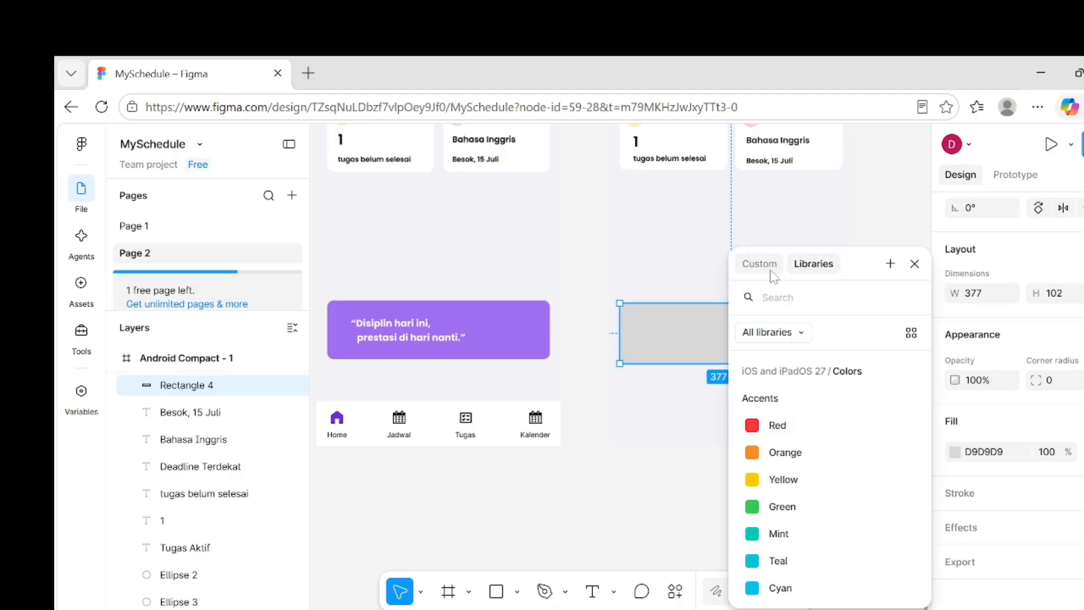
{"action": "left_click", "coordinate": [757, 261]}
{"action": "left_click", "coordinate": [755, 503]}
{"action": "left_click", "coordinate": [523, 324]}
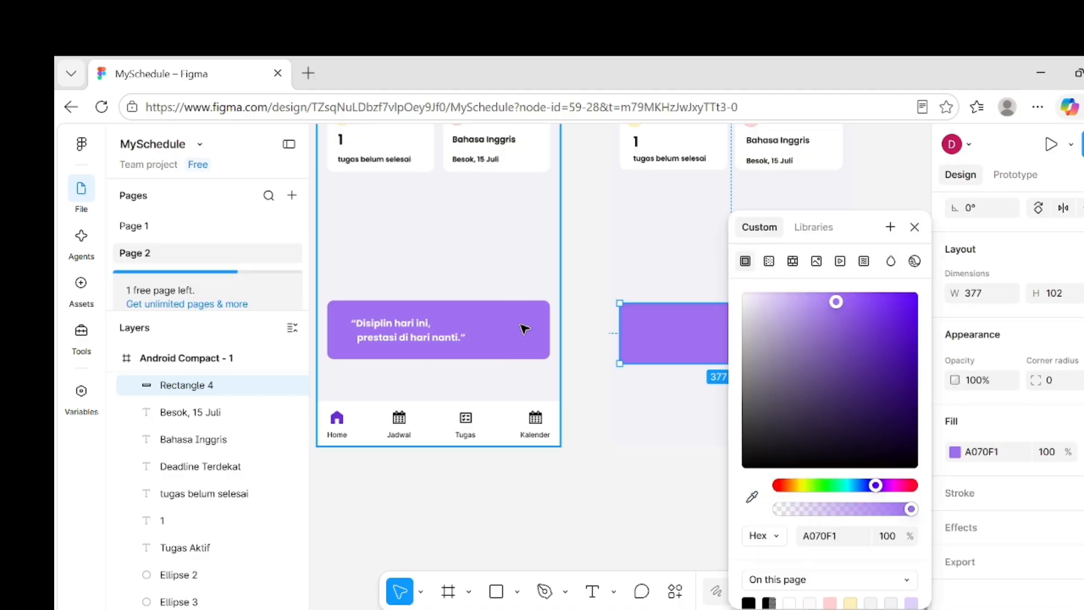
{"action": "left_click", "coordinate": [637, 459]}
- Round the purple banner's corners to radius 12 and move it up to Y 670, level with the reference banner
{"action": "left_click", "coordinate": [693, 348]}
{"action": "scroll", "coordinate": [690, 346], "scroll_direction": "up", "scroll_amount": 5}
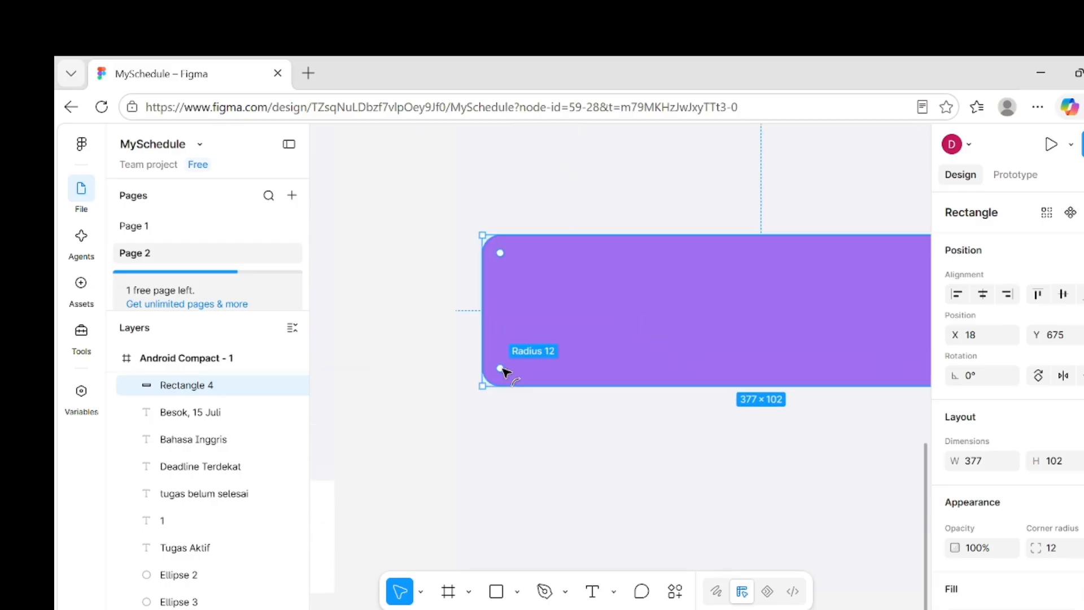
{"action": "left_click", "coordinate": [535, 438]}
{"action": "scroll", "coordinate": [535, 438], "scroll_direction": "down", "scroll_amount": 5}
{"action": "left_click_drag", "start_coordinate": [601, 385], "coordinate": [606, 385]}
{"action": "scroll", "coordinate": [634, 358], "scroll_direction": "down", "scroll_amount": 3}
- Add the two-line white text “Disiplin hari ini, prestasi di hari nanti”. inside the purple banner, at about X 72, Y 705
{"action": "left_click", "coordinate": [593, 593]}
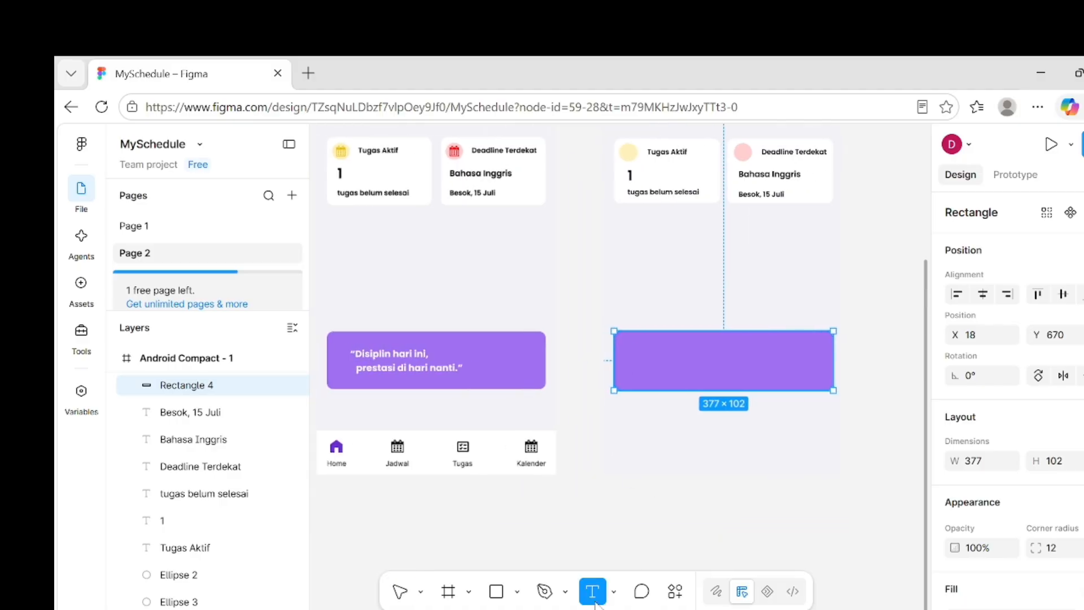
{"action": "left_click", "coordinate": [645, 350]}
{"action": "type", "text": "\""}
{"action": "key", "text": "Caps_Lock"}
{"action": "type", "text": "D"}
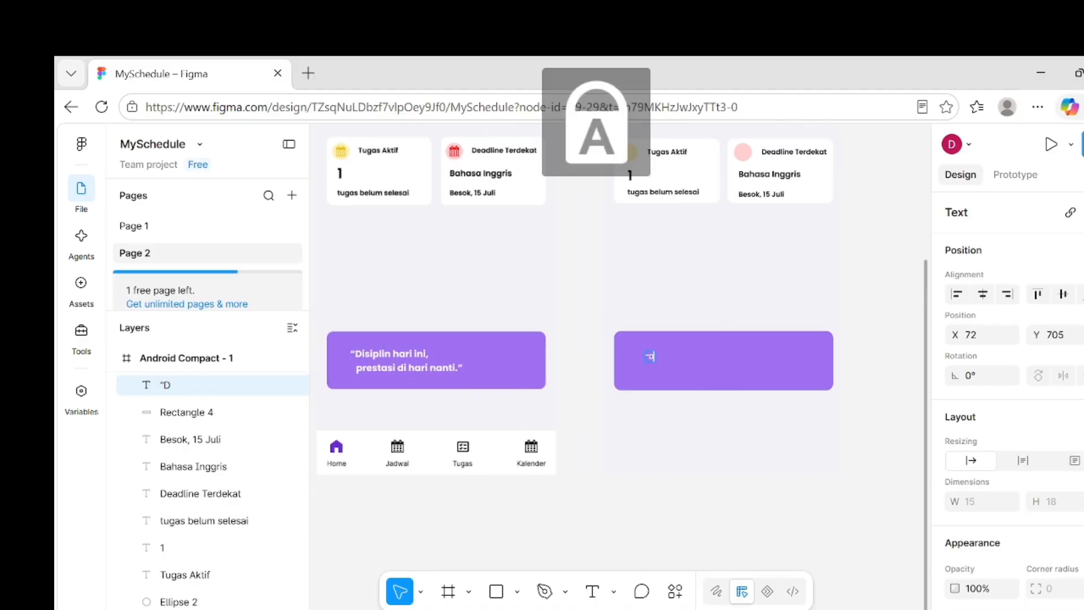
{"action": "key", "text": "Caps_Lock"}
{"action": "type", "text": "isiplin hari ini,"}
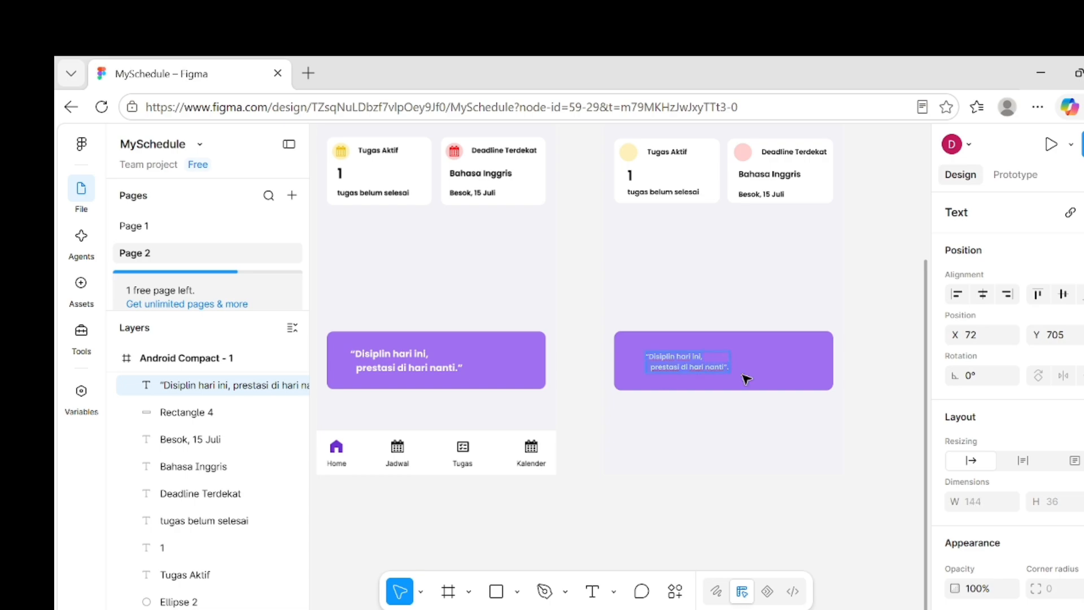
- Set the quote text to Poppins Bold, size 16, and move it up slightly to align with the reference quote
{"action": "scroll", "coordinate": [941, 437], "scroll_direction": "down", "scroll_amount": 5}
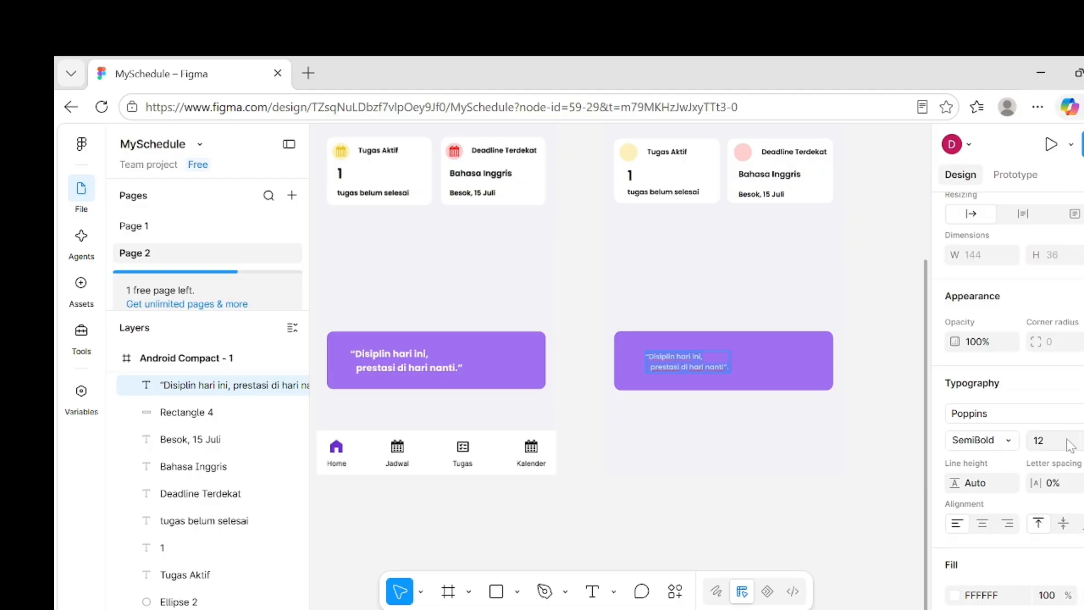
{"action": "left_click", "coordinate": [1080, 440]}
{"action": "left_click", "coordinate": [1067, 380]}
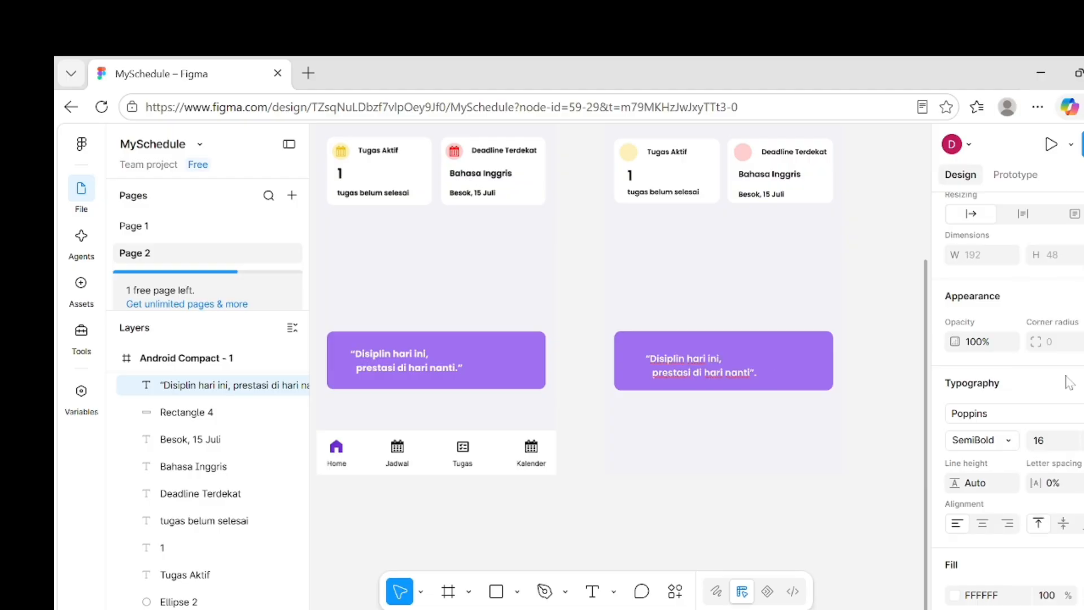
{"action": "left_click", "coordinate": [1008, 443]}
{"action": "left_click", "coordinate": [994, 456]}
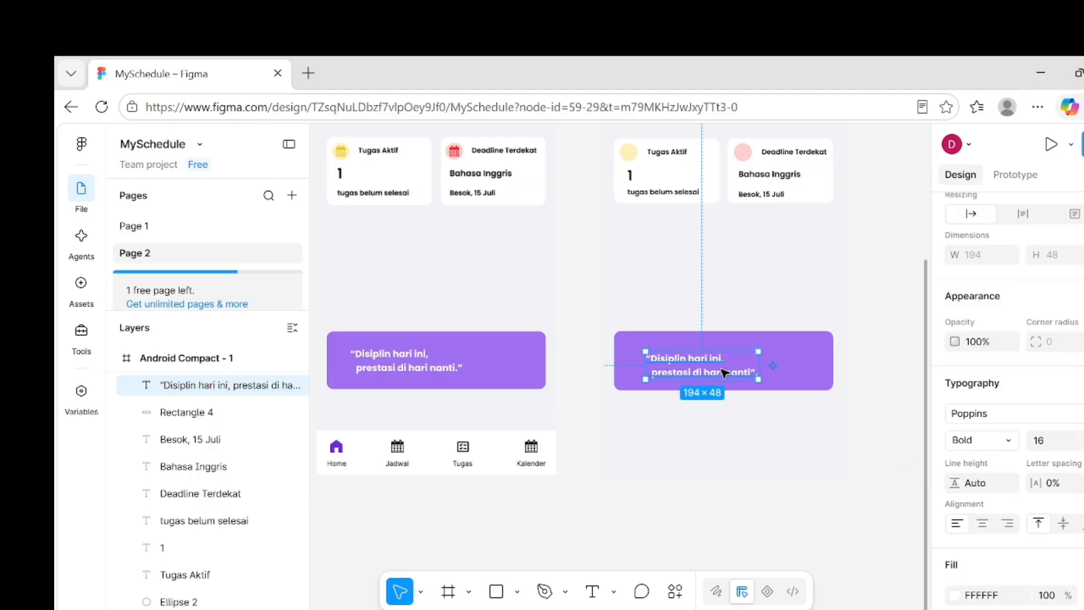
{"action": "left_click_drag", "start_coordinate": [721, 370], "coordinate": [722, 364]}
{"action": "left_click", "coordinate": [793, 445]}
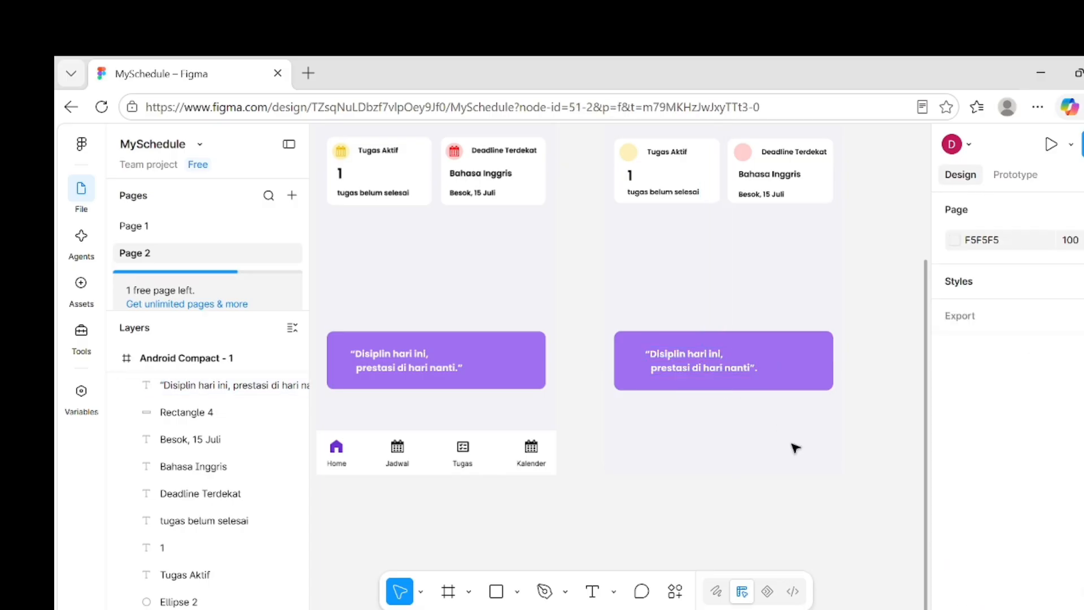
- Draw a full-width navigation bar rectangle, about 412 × 71, along the bottom edge of the Android Compact frame
{"action": "scroll", "coordinate": [795, 448], "scroll_direction": "down", "scroll_amount": 2}
{"action": "scroll", "coordinate": [796, 448], "scroll_direction": "left", "scroll_amount": 2}
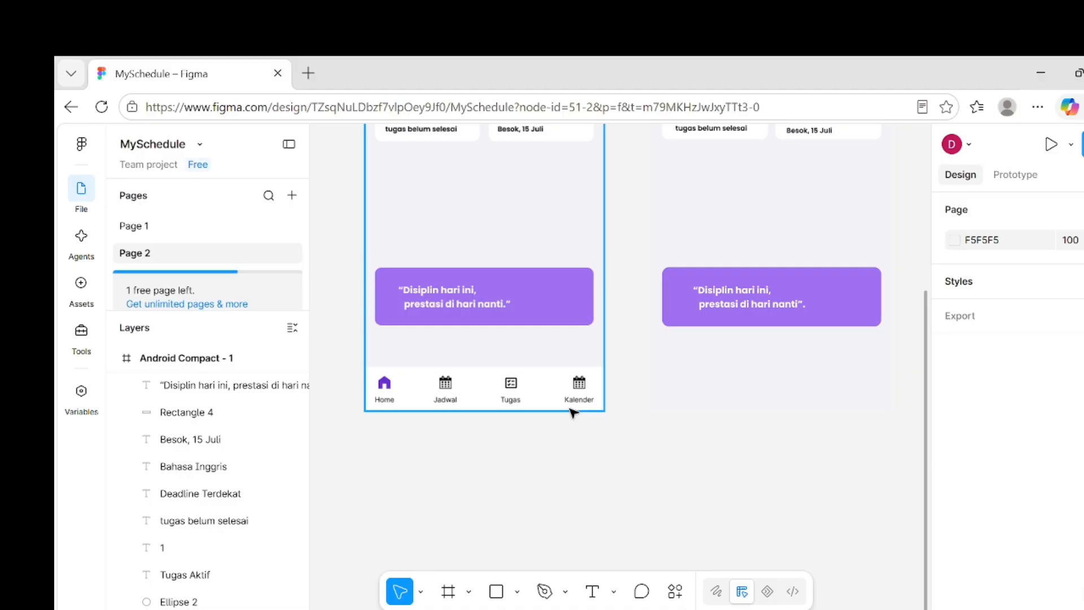
{"action": "scroll", "coordinate": [685, 442], "scroll_direction": "right", "scroll_amount": 2}
{"action": "left_click", "coordinate": [517, 591]}
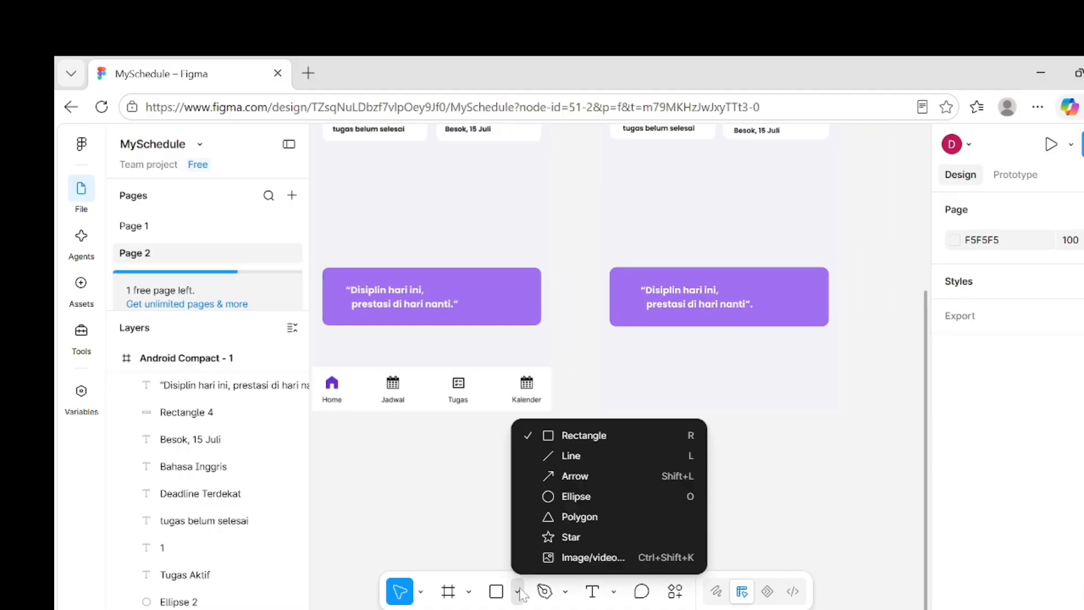
{"action": "left_click", "coordinate": [568, 437]}
{"action": "scroll", "coordinate": [624, 409], "scroll_direction": "up", "scroll_amount": 5}
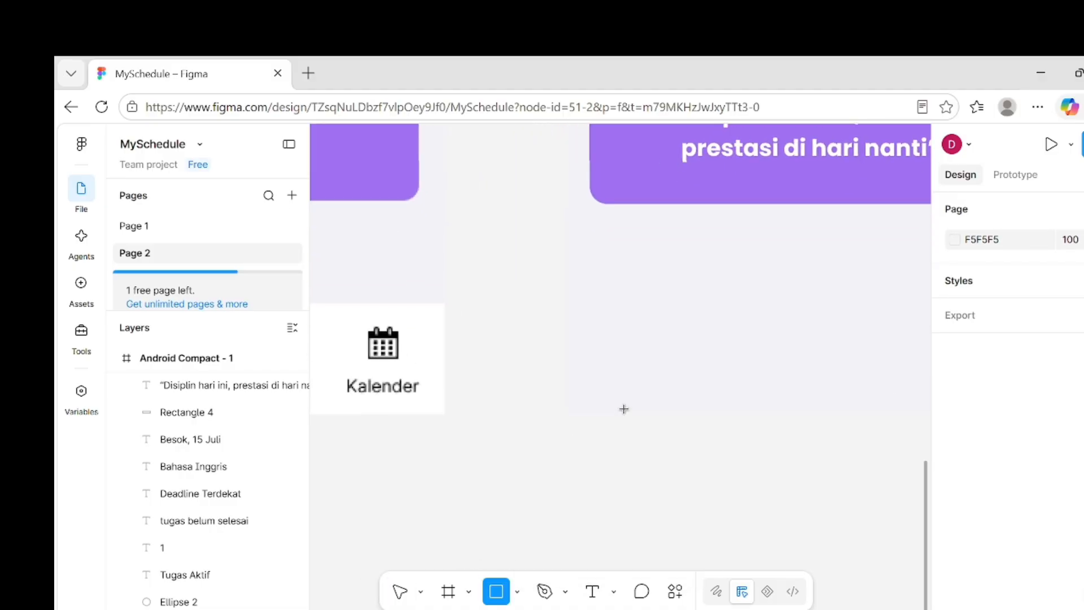
{"action": "mouse_move", "coordinate": [565, 308]}
{"action": "left_mouse_down"}
{"action": "mouse_move", "coordinate": [871, 370]}
{"action": "mouse_move", "coordinate": [873, 405]}
{"action": "mouse_move", "coordinate": [663, 402]}
{"action": "mouse_move", "coordinate": [664, 411]}
{"action": "left_mouse_up"}
{"action": "scroll", "coordinate": [665, 412], "scroll_direction": "left", "scroll_amount": 10}
{"action": "scroll", "coordinate": [985, 405], "scroll_direction": "down", "scroll_amount": 3}
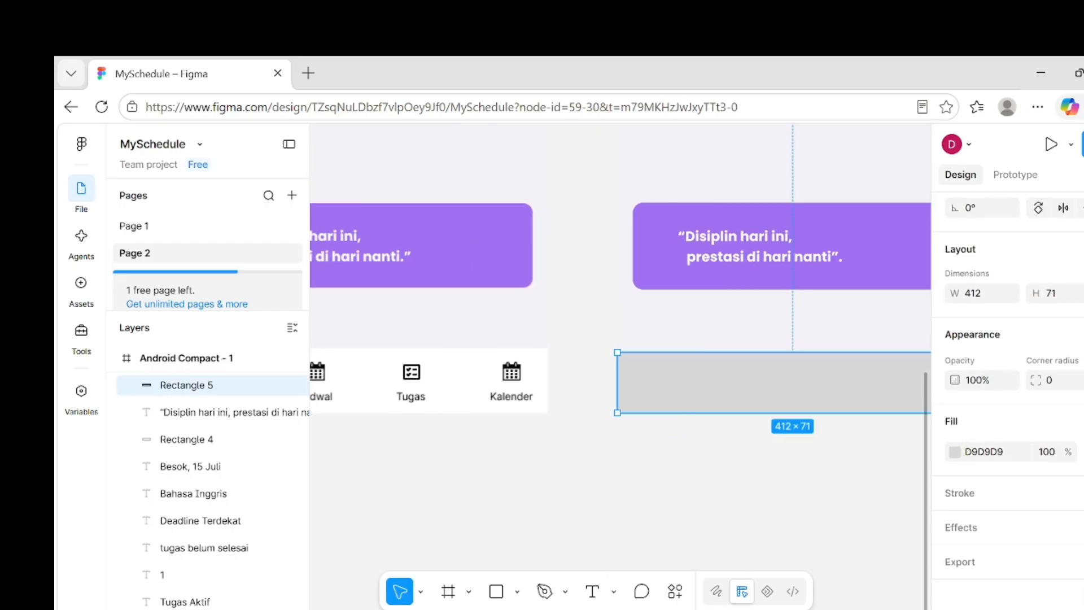
- Fill the navigation bar rectangle with FFFFFF and extend its top edge up to Y 843, for a height of 74
{"action": "left_click", "coordinate": [954, 451]}
{"action": "left_click_drag", "start_coordinate": [743, 319], "coordinate": [742, 293]}
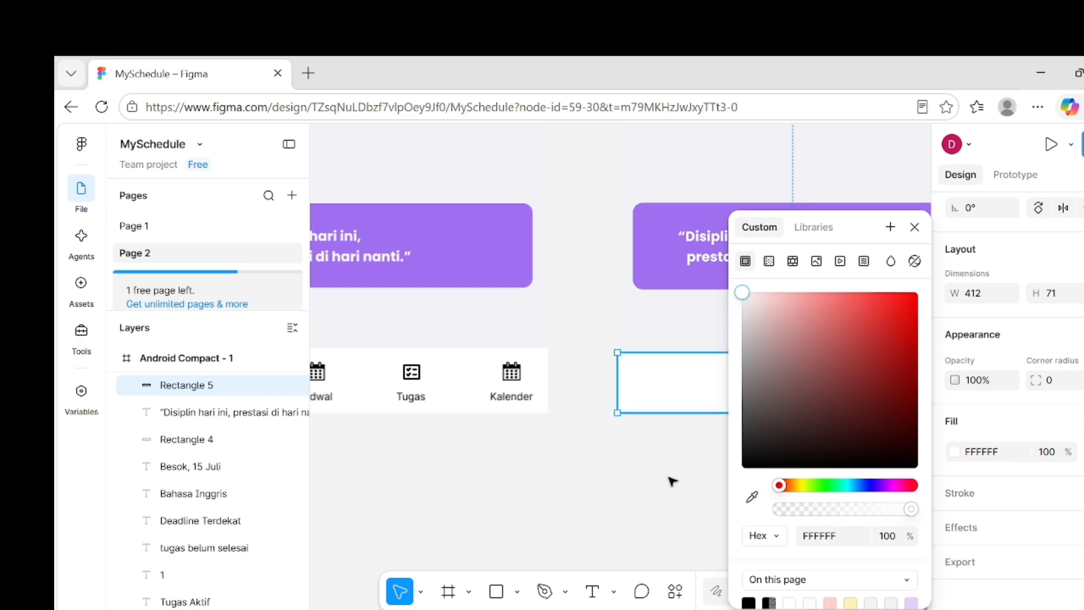
{"action": "left_click", "coordinate": [670, 484]}
{"action": "left_click", "coordinate": [712, 357]}
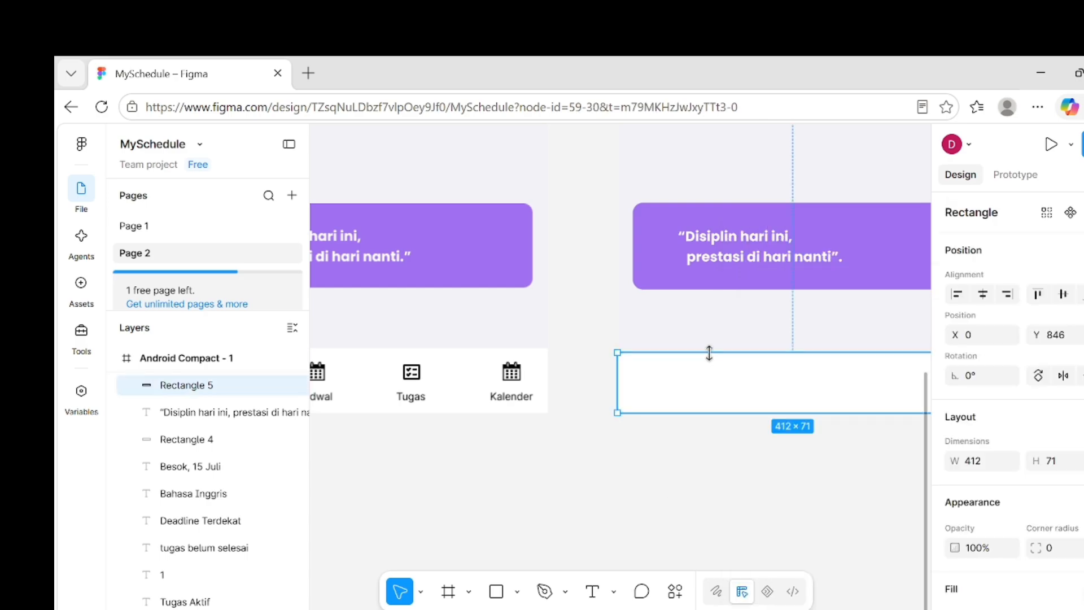
{"action": "left_click_drag", "start_coordinate": [709, 349], "coordinate": [711, 349]}
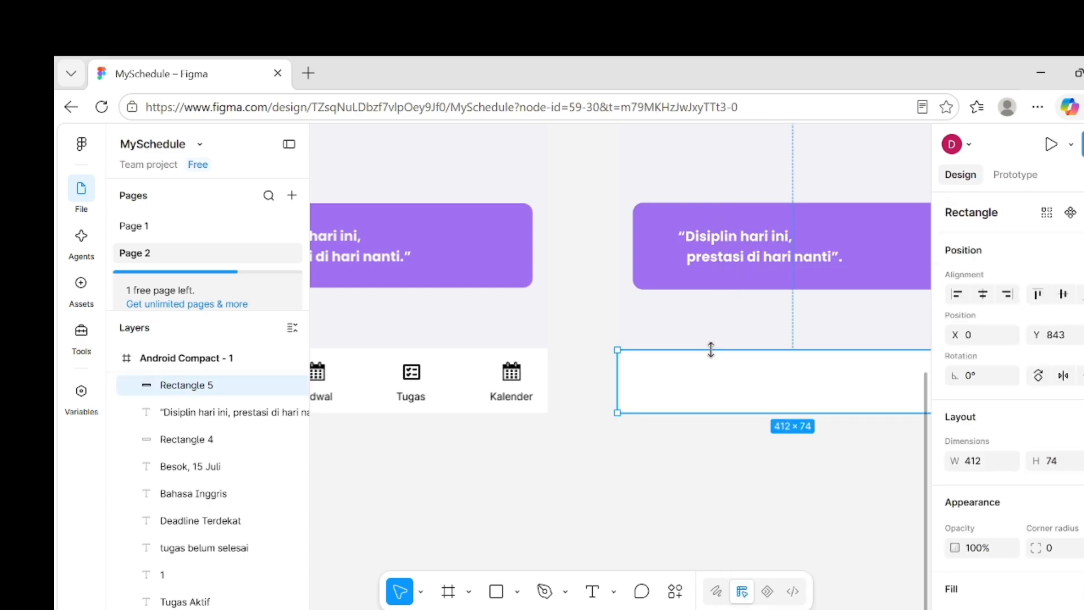
{"action": "left_click", "coordinate": [733, 446]}
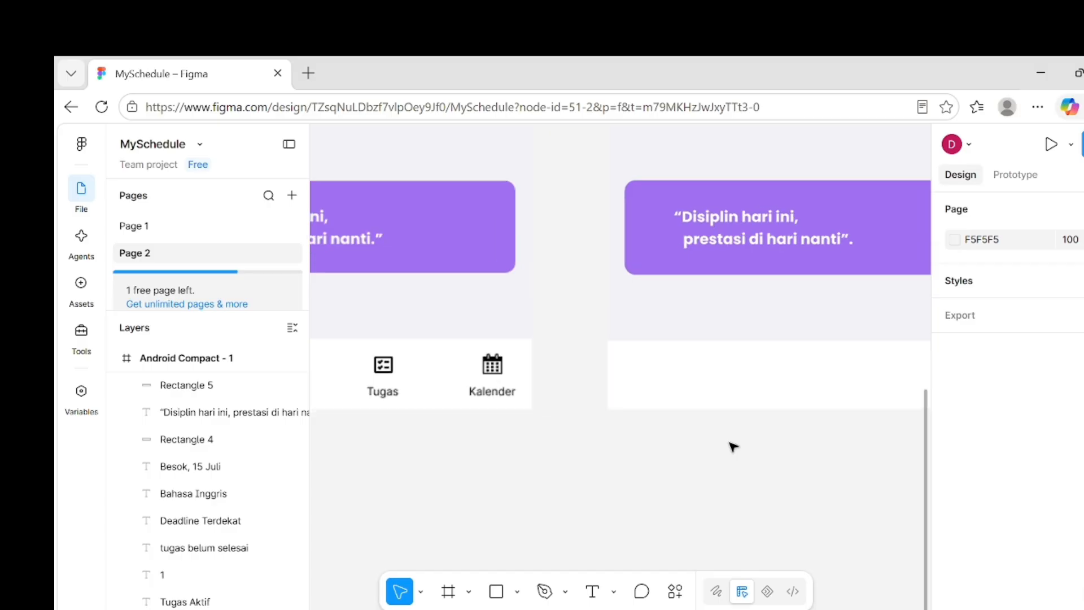
- Run the Iconify plugin from the recent plugins
{"action": "scroll", "coordinate": [500, 517], "scroll_direction": "down", "scroll_amount": 3}
{"action": "left_click", "coordinate": [622, 569]}
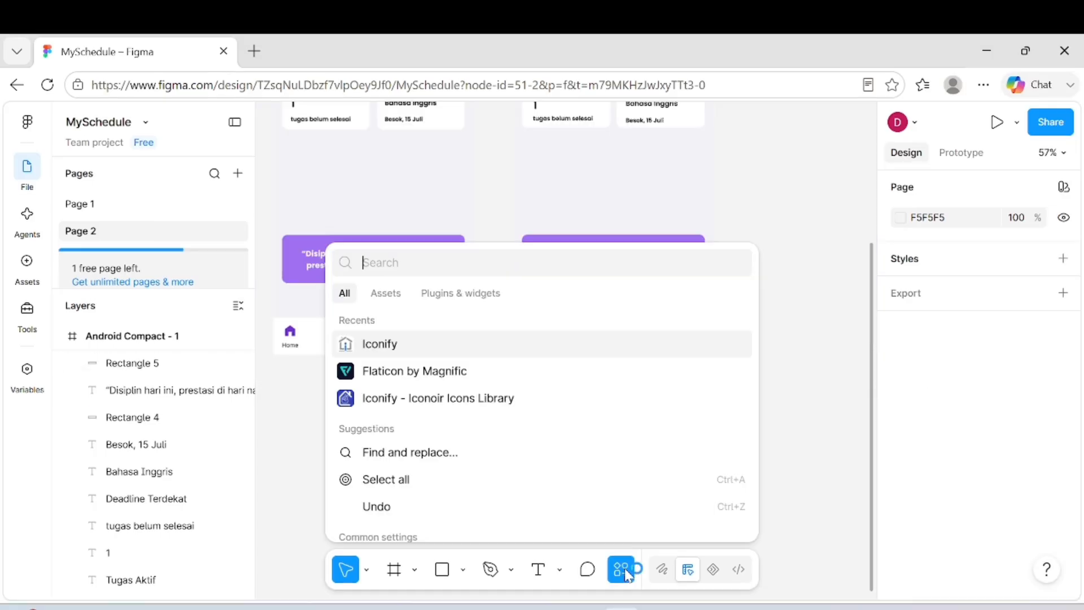
{"action": "left_click", "coordinate": [472, 295]}
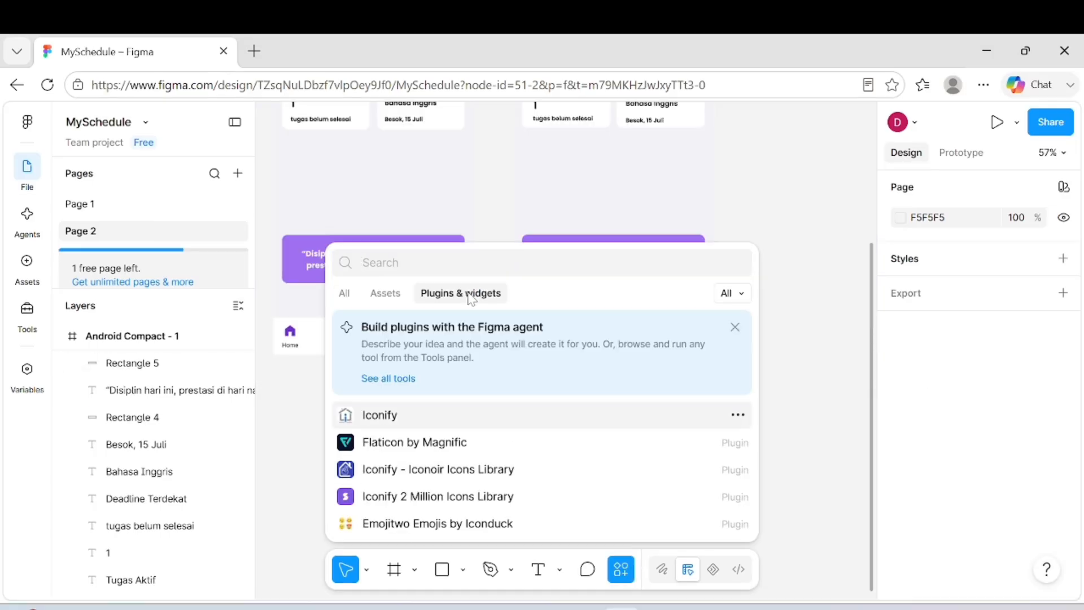
{"action": "left_click", "coordinate": [345, 294]}
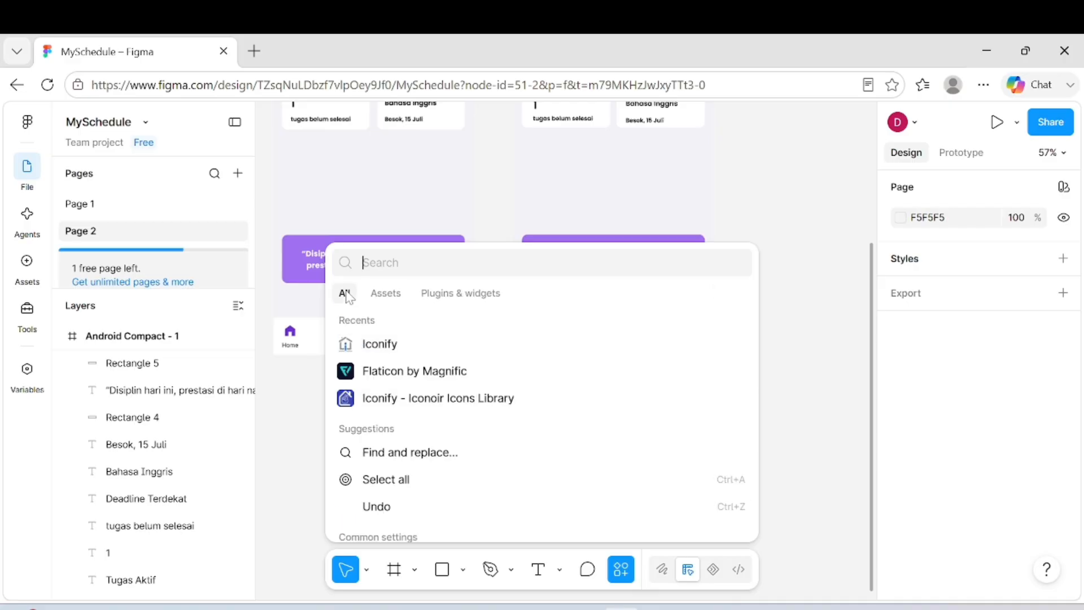
{"action": "left_click", "coordinate": [418, 342]}
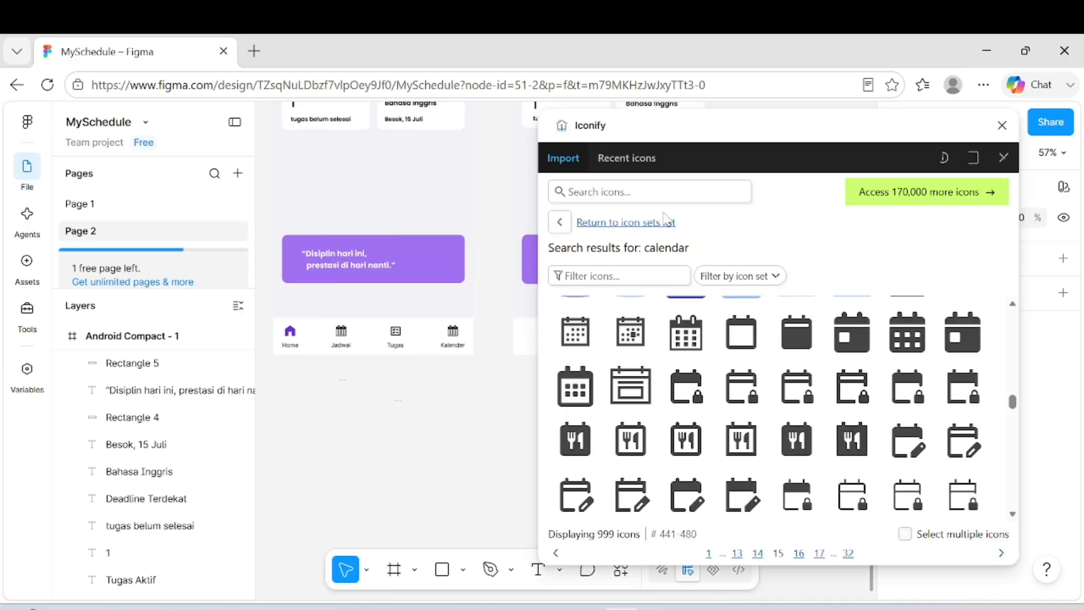
- Search Iconify for "Home" and place the material-symbols:home icon in the empty canvas below the reference frame
{"action": "left_click", "coordinate": [649, 192]}
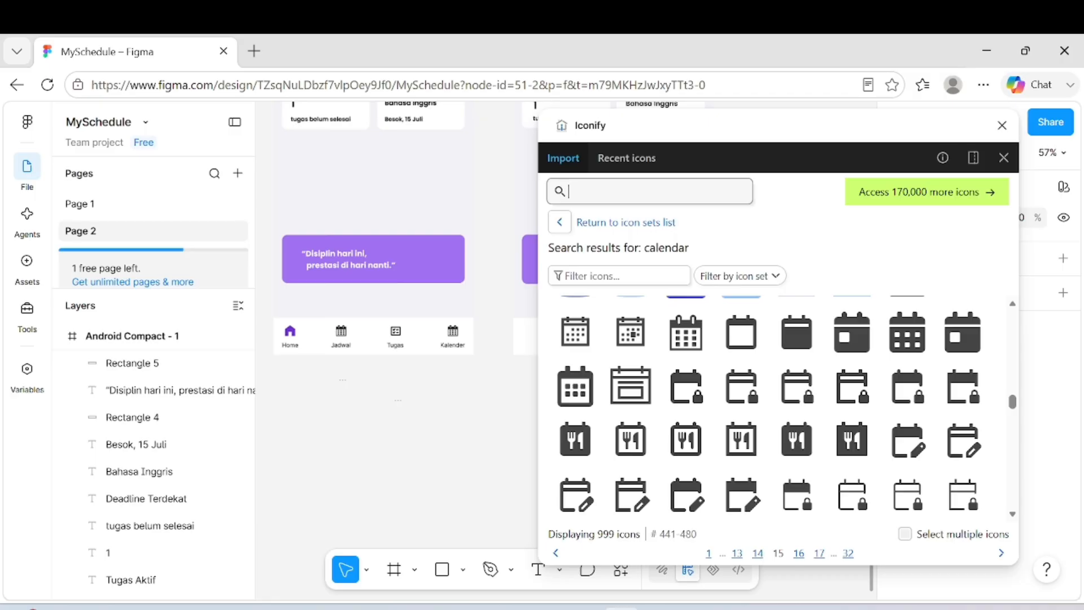
{"action": "type", "text": "Home"}
{"action": "key", "text": "Return"}
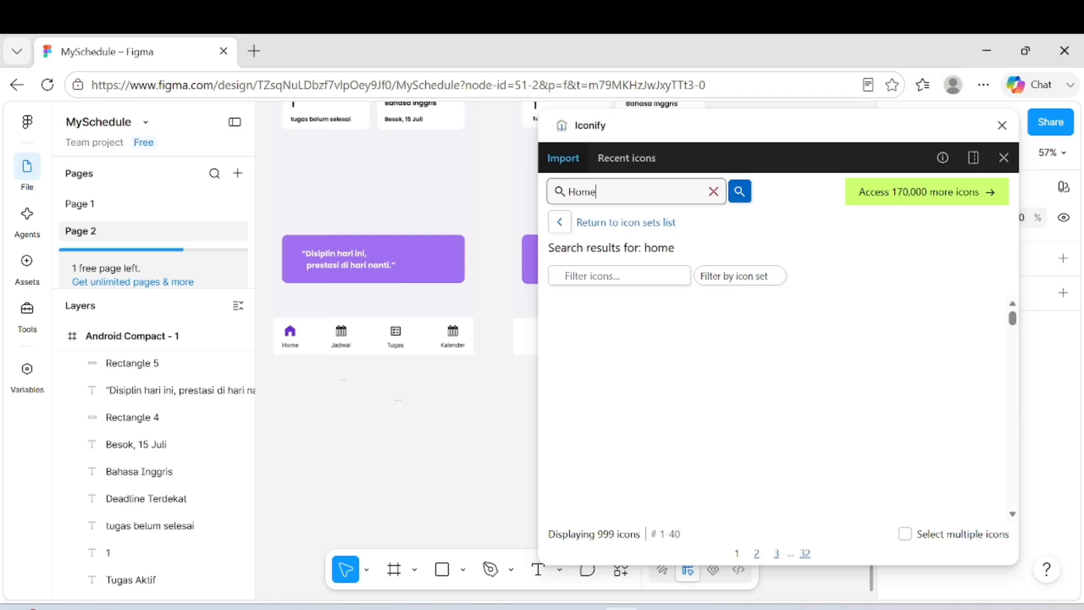
{"action": "left_click_drag", "start_coordinate": [585, 329], "coordinate": [454, 398]}
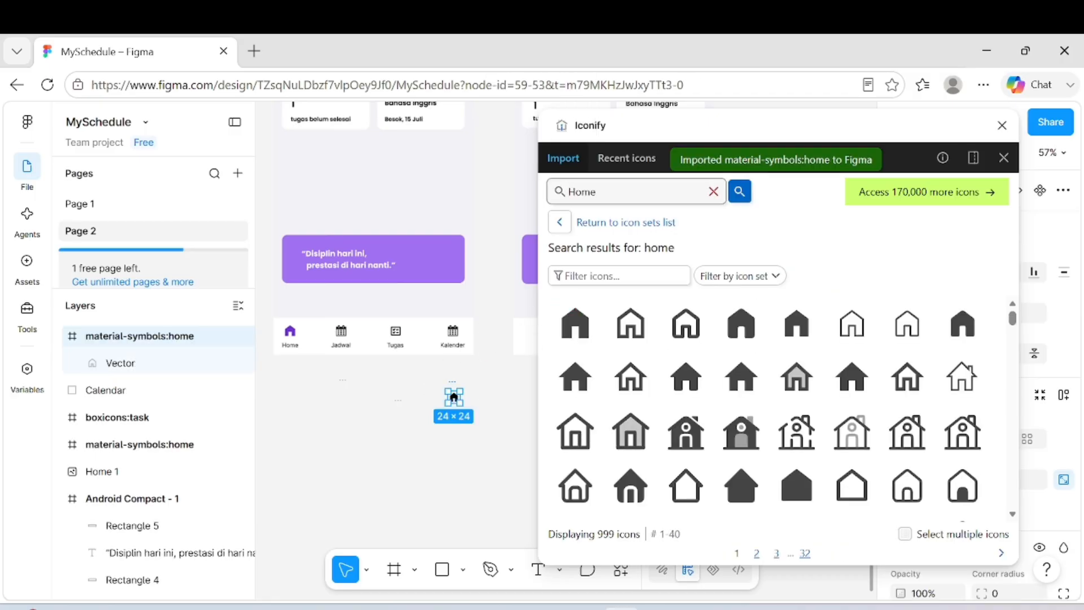
- Search Iconify for "task" and place the boxicons:task checklist icon on the canvas below the home icon
{"action": "key", "text": "BackSpace"}
{"action": "key", "text": "BackSpace"}
{"action": "key", "text": "BackSpace"}
{"action": "type", "text": "task"}
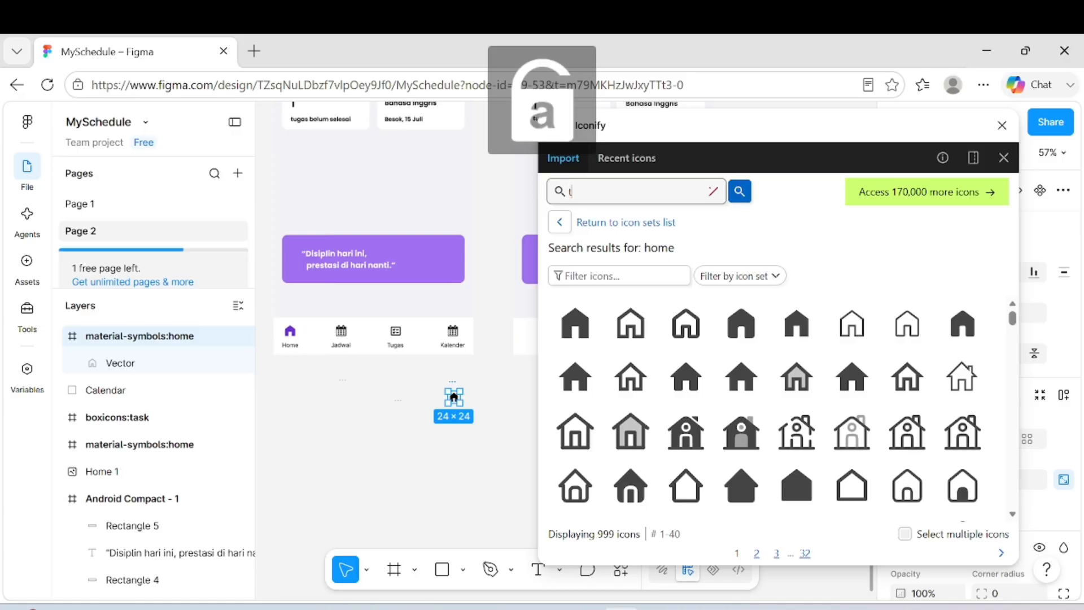
{"action": "key", "text": "Return"}
{"action": "left_click_drag", "start_coordinate": [630, 431], "coordinate": [479, 444]}
- Replace the Iconify search term with "calendar" and run the search
{"action": "left_click", "coordinate": [621, 192]}
{"action": "key", "text": "BackSpace"}
{"action": "key", "text": "BackSpace"}
{"action": "key", "text": "BackSpace"}
{"action": "key", "text": "BackSpace"}
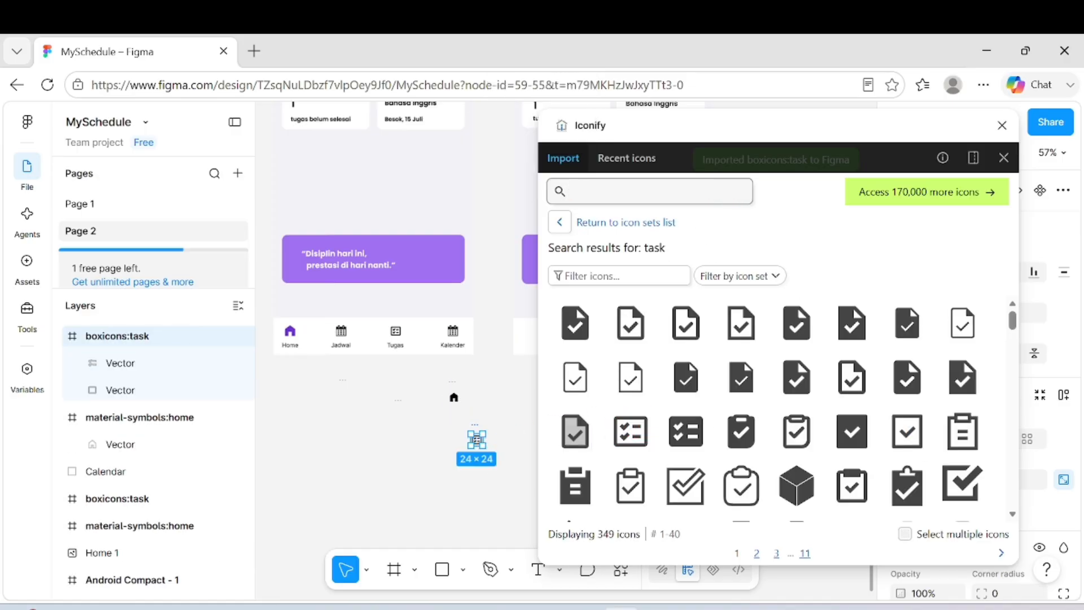
{"action": "type", "text": "calende"}
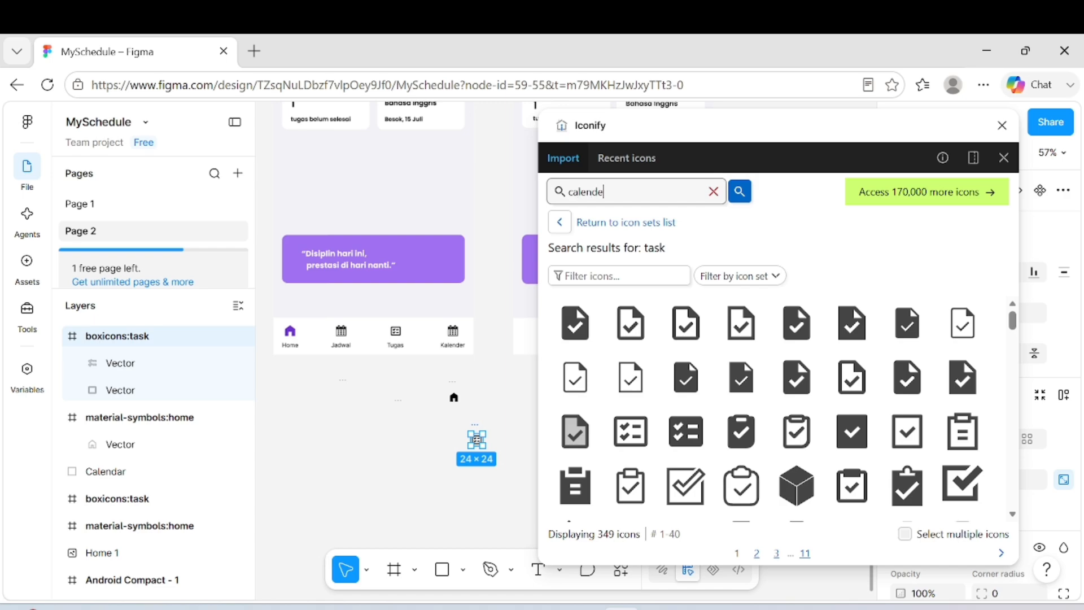
{"action": "type", "text": "r"}
{"action": "key", "text": "Return"}
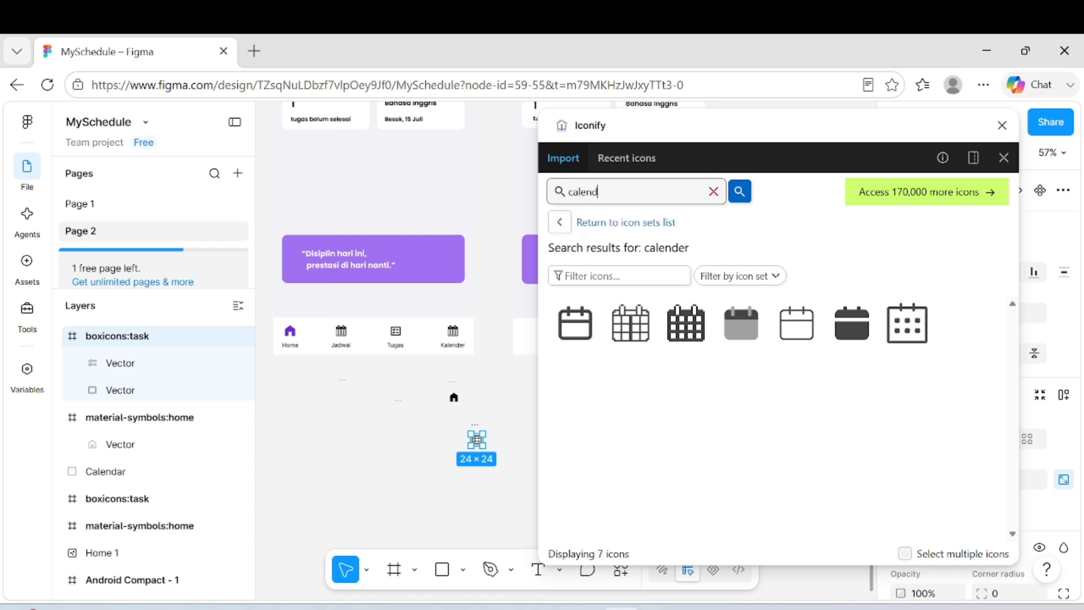
{"action": "type", "text": "ar"}
{"action": "key", "text": "Return"}
- Place the dashicons:calendar-alt icon from the calendar results on the canvas near the home icon and close Iconify
{"action": "scroll", "coordinate": [789, 428], "scroll_direction": "down", "scroll_amount": 5}
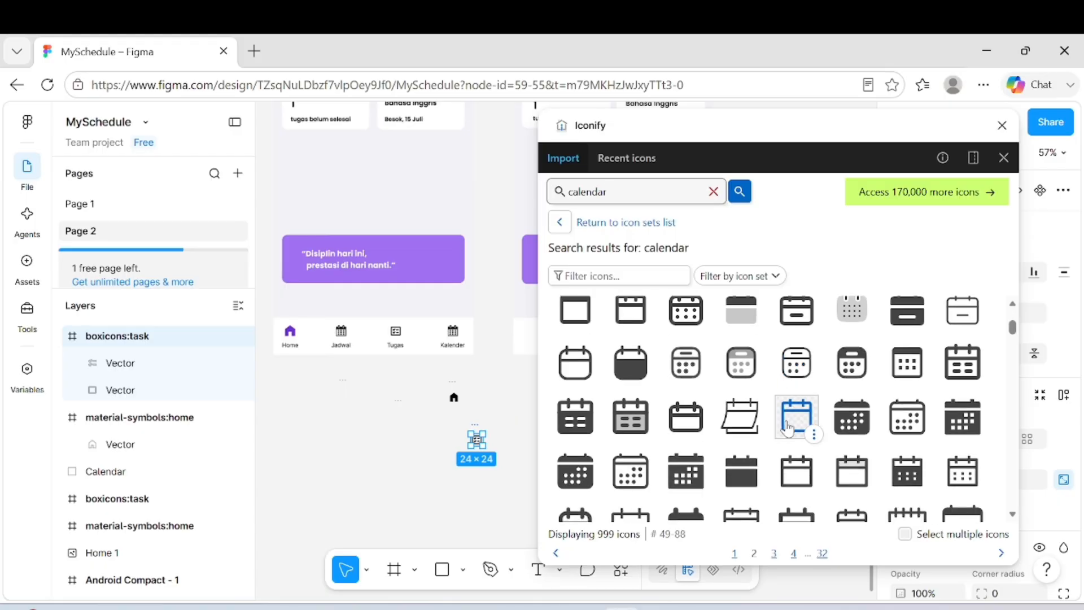
{"action": "scroll", "coordinate": [789, 427], "scroll_direction": "down", "scroll_amount": 7}
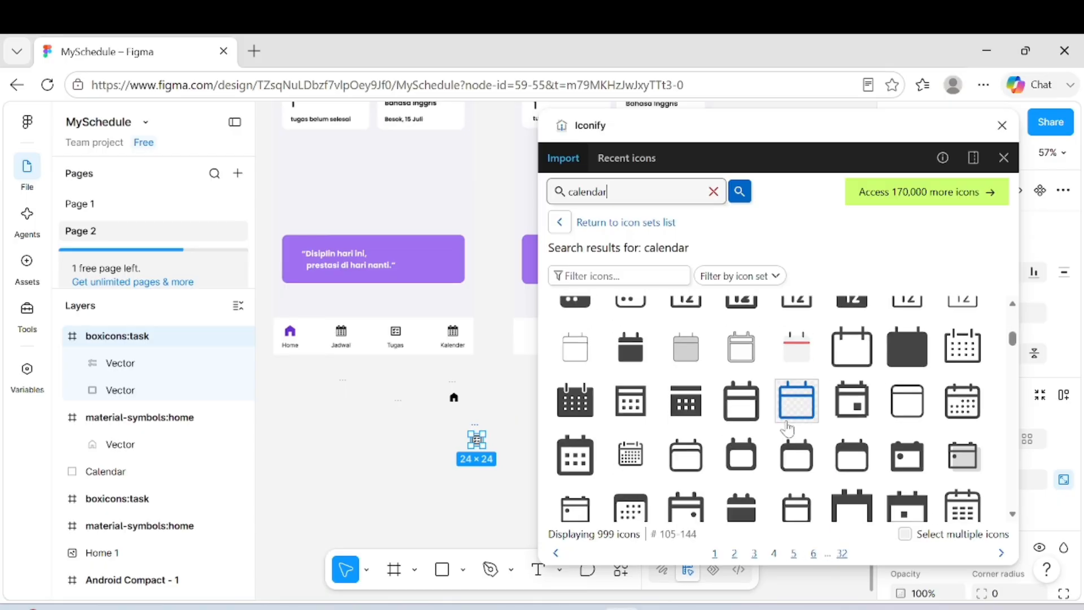
{"action": "scroll", "coordinate": [788, 428], "scroll_direction": "down", "scroll_amount": 7}
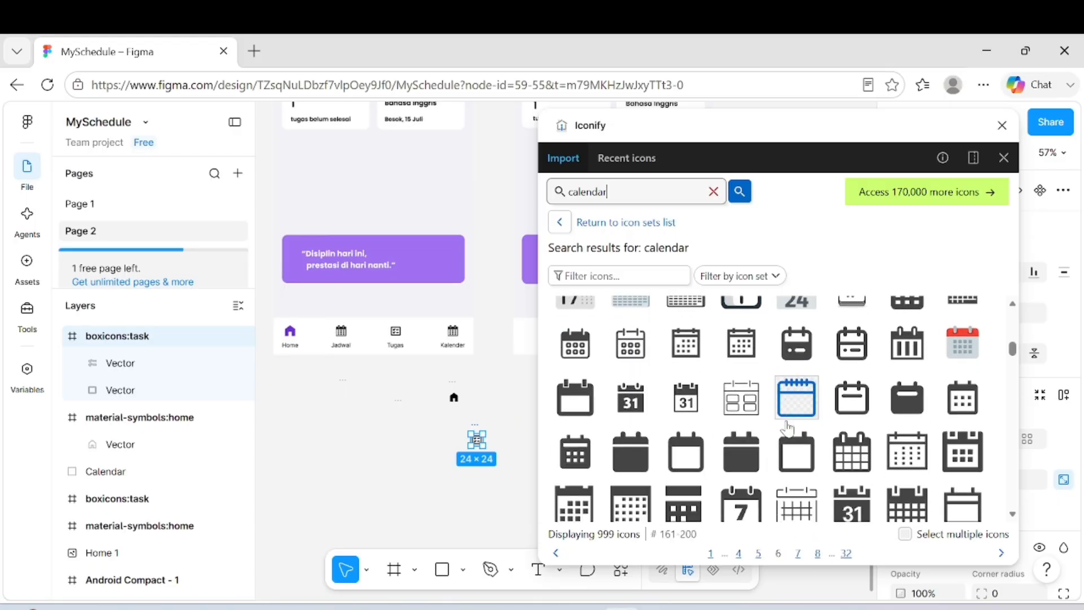
{"action": "scroll", "coordinate": [788, 428], "scroll_direction": "down", "scroll_amount": 1}
{"action": "scroll", "coordinate": [789, 427], "scroll_direction": "down", "scroll_amount": 3}
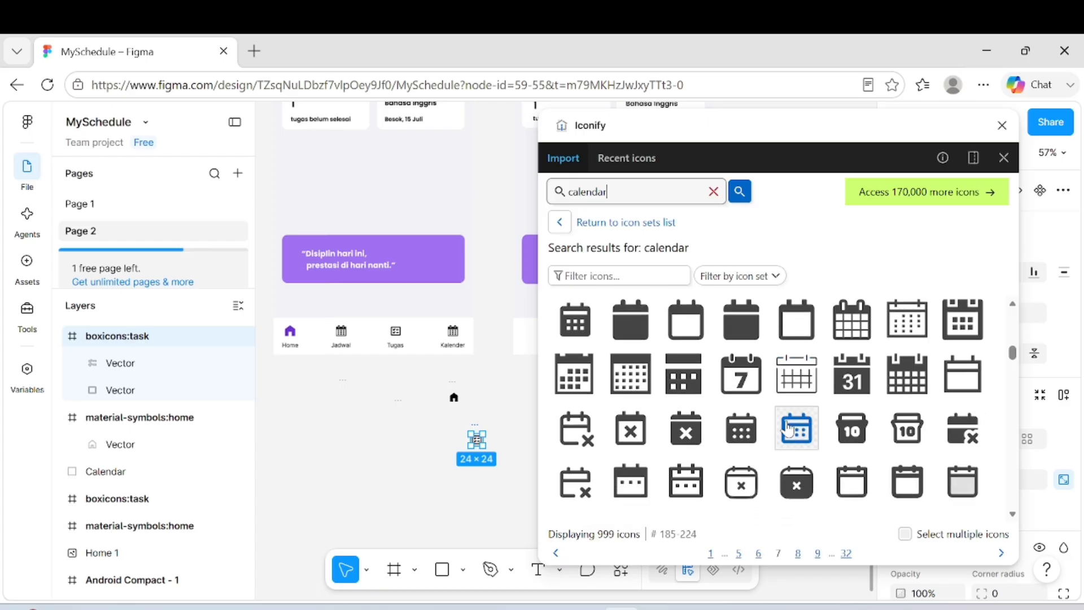
{"action": "scroll", "coordinate": [788, 427], "scroll_direction": "down", "scroll_amount": 5}
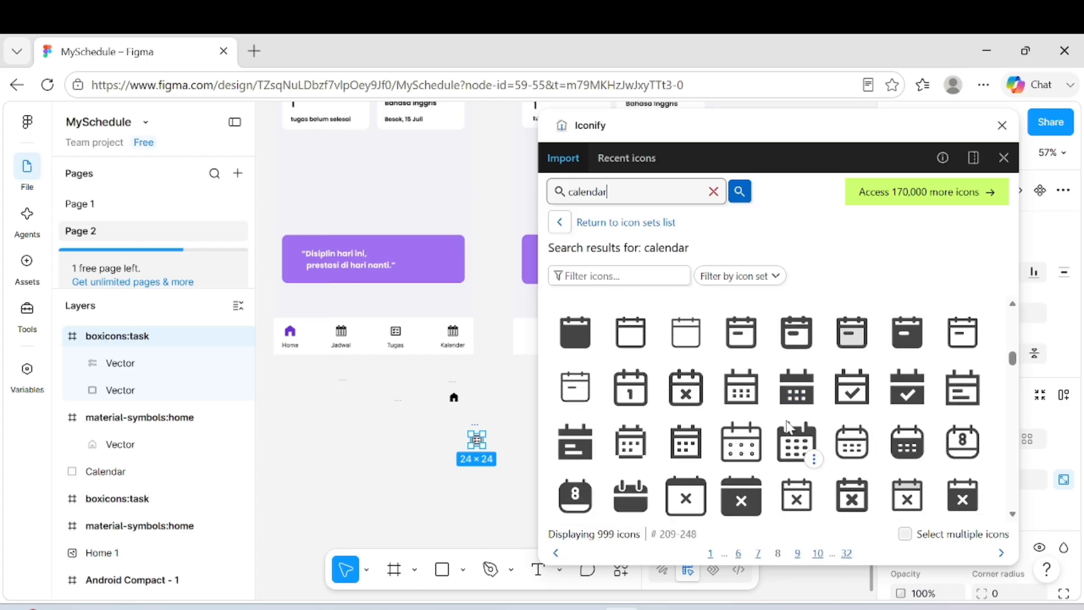
{"action": "scroll", "coordinate": [788, 427], "scroll_direction": "down", "scroll_amount": 14}
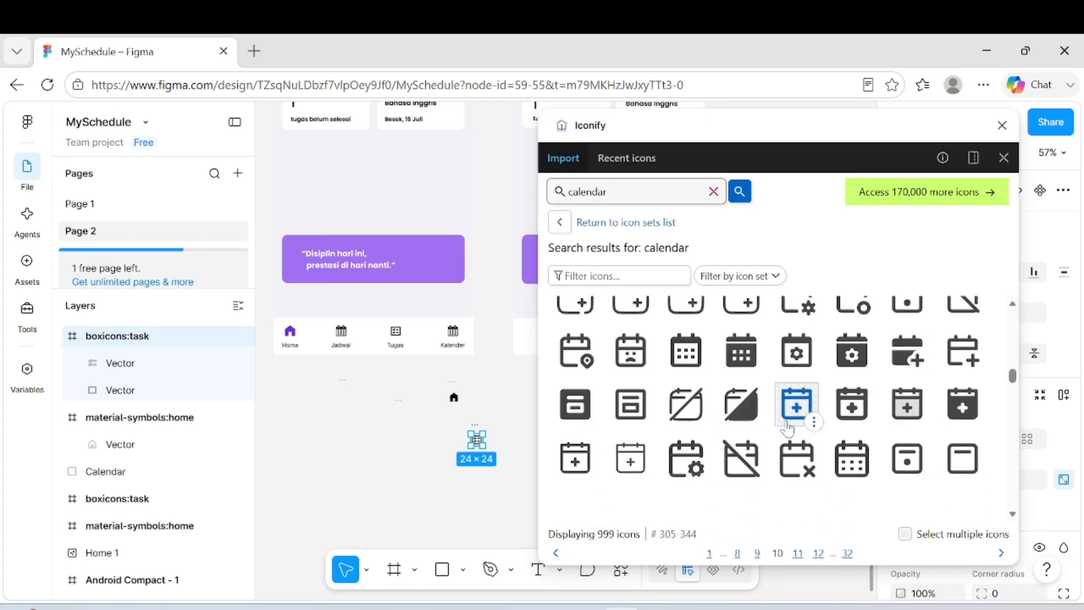
{"action": "scroll", "coordinate": [789, 428], "scroll_direction": "down", "scroll_amount": 11}
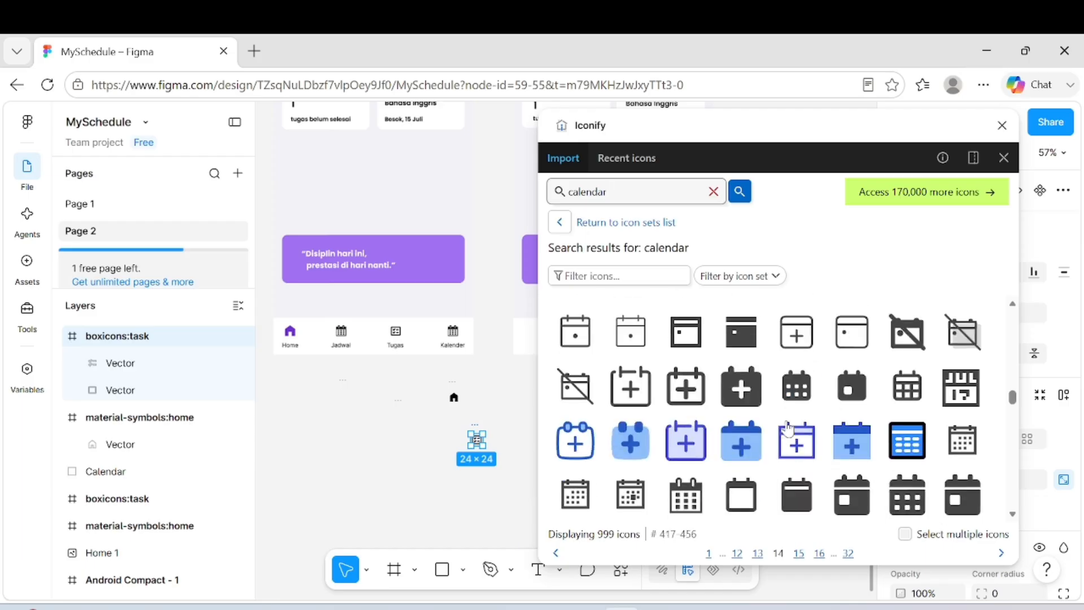
{"action": "scroll", "coordinate": [789, 427], "scroll_direction": "down", "scroll_amount": 2}
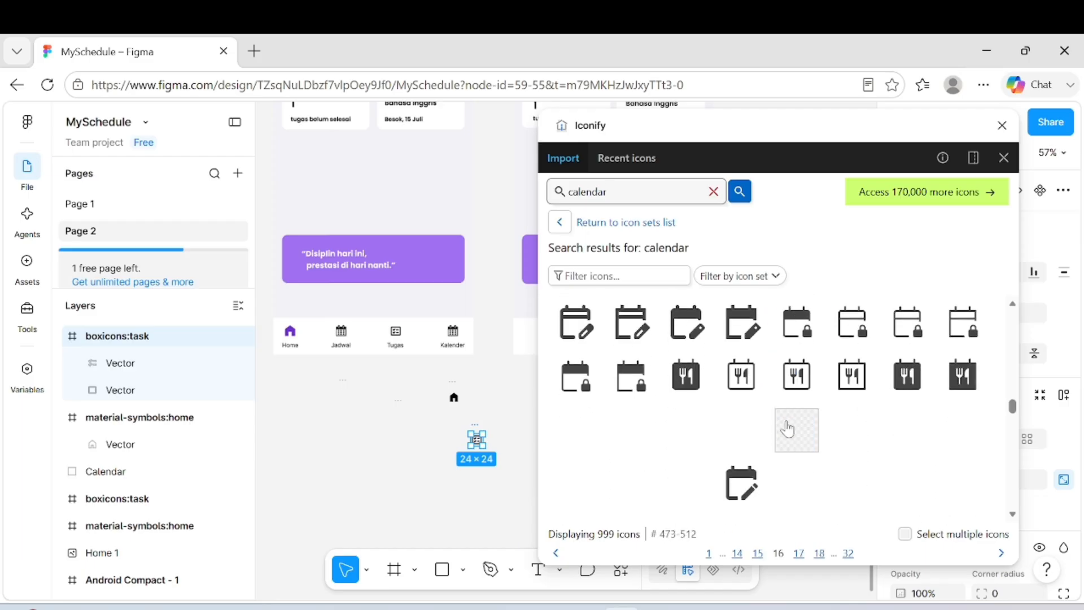
{"action": "scroll", "coordinate": [789, 427], "scroll_direction": "up", "scroll_amount": 1}
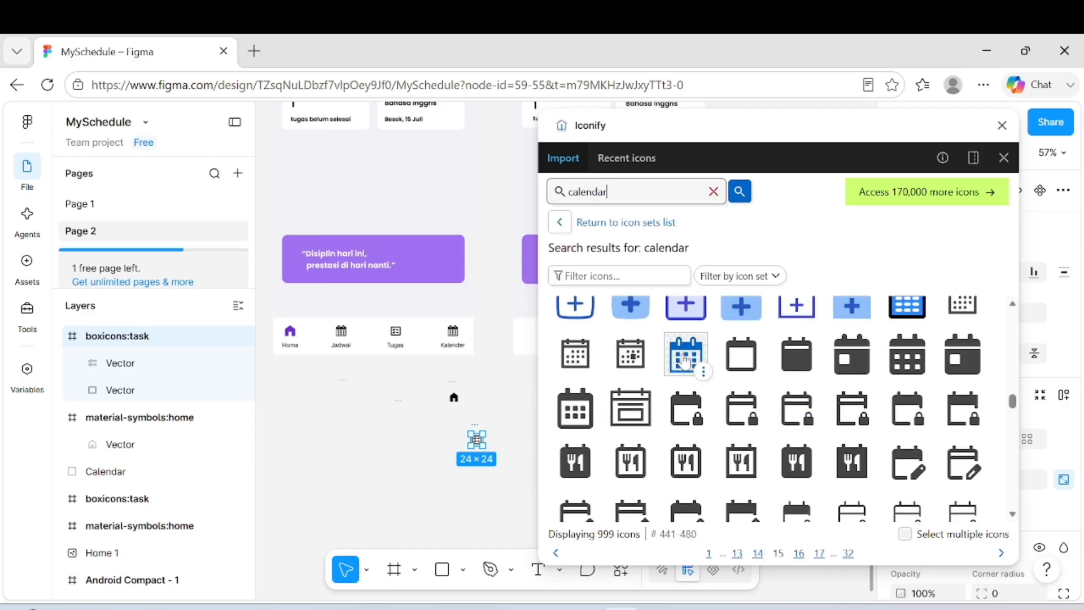
{"action": "left_click_drag", "start_coordinate": [685, 354], "coordinate": [481, 379]}
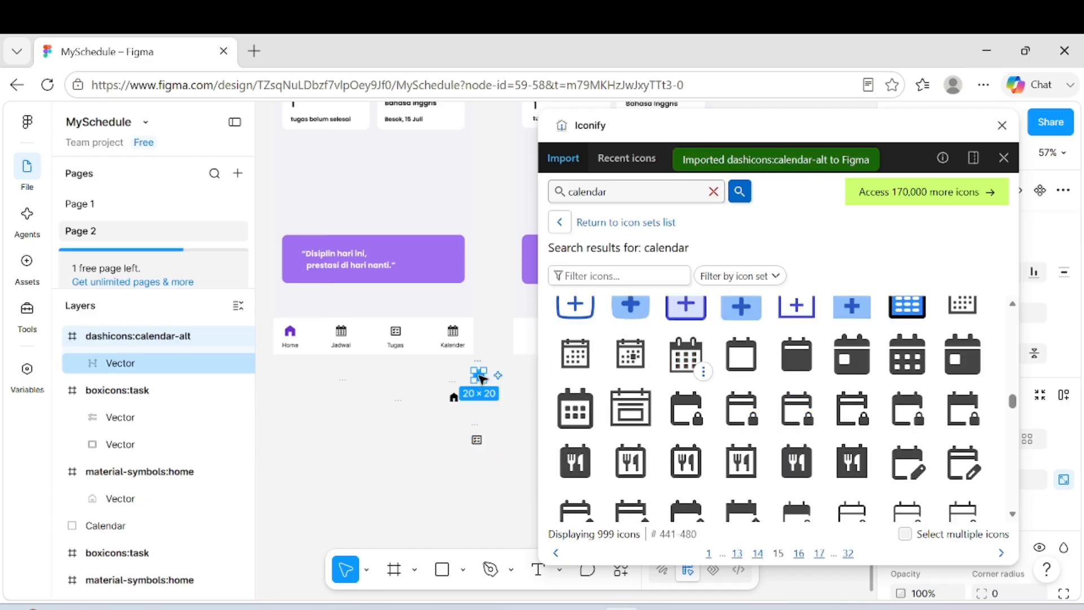
{"action": "left_click", "coordinate": [1003, 125]}
- Duplicate the imported calendar icon four times in a row on the canvas below the frames
{"action": "scroll", "coordinate": [628, 388], "scroll_direction": "up", "scroll_amount": 6}
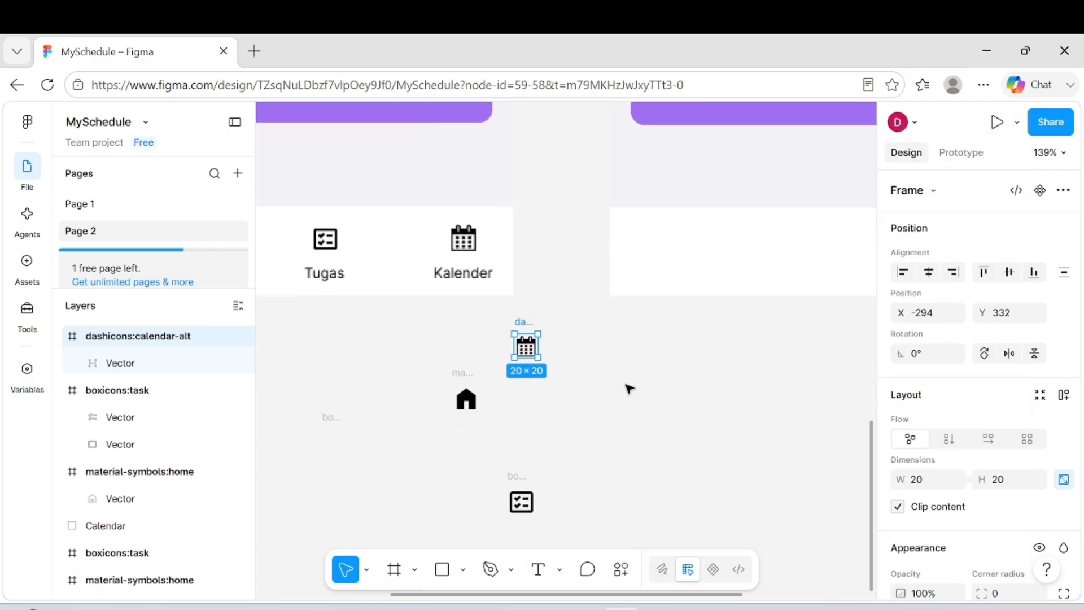
{"action": "scroll", "coordinate": [587, 329], "scroll_direction": "up", "scroll_amount": 3}
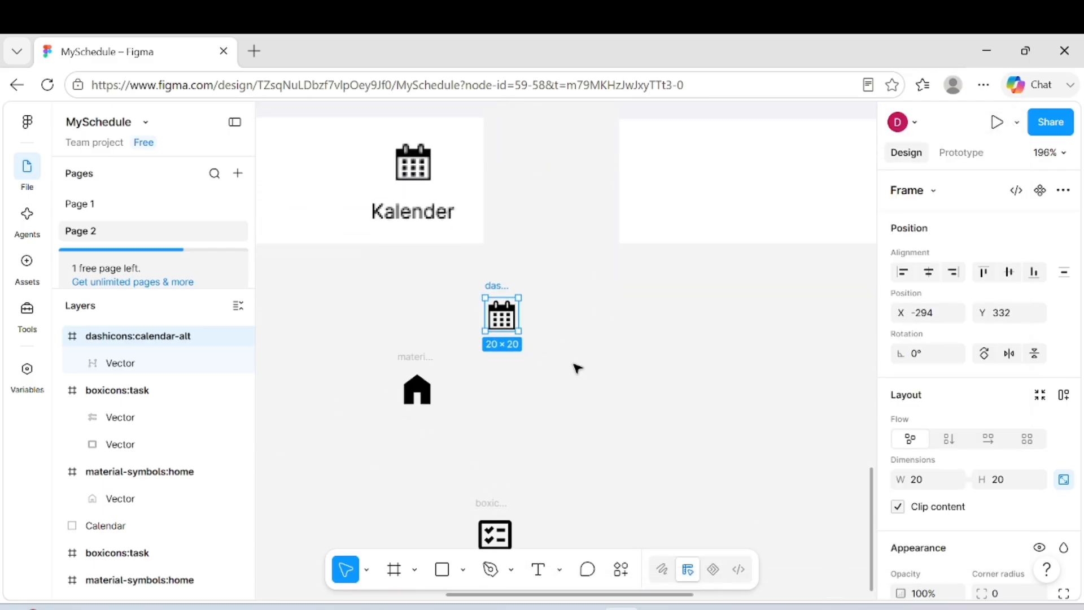
{"action": "scroll", "coordinate": [577, 368], "scroll_direction": "down", "scroll_amount": 10}
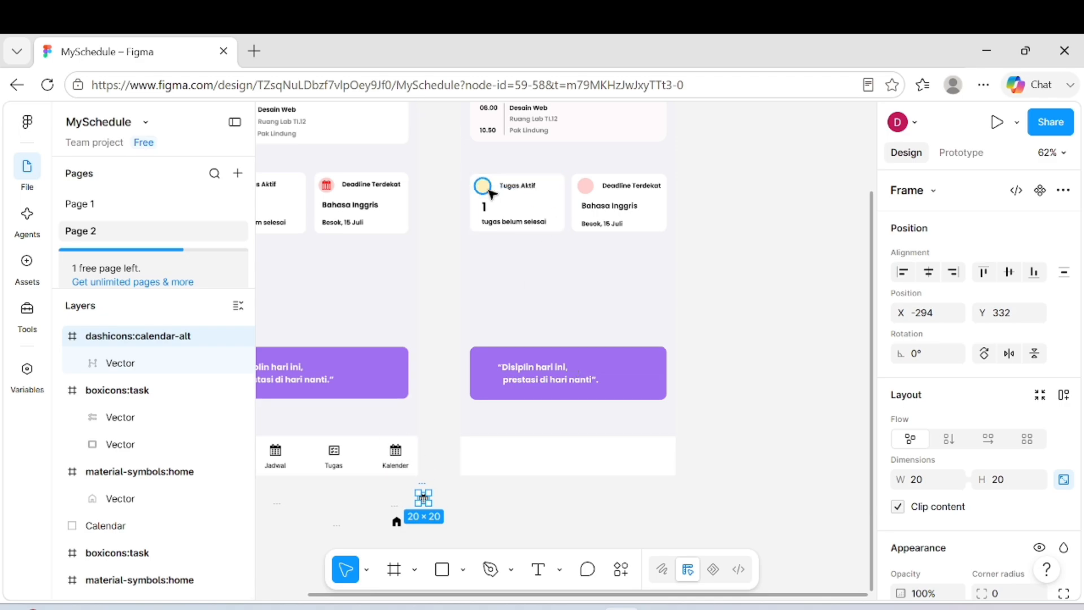
{"action": "scroll", "coordinate": [554, 147], "scroll_direction": "down", "scroll_amount": 4}
{"action": "scroll", "coordinate": [487, 266], "scroll_direction": "right", "scroll_amount": 2}
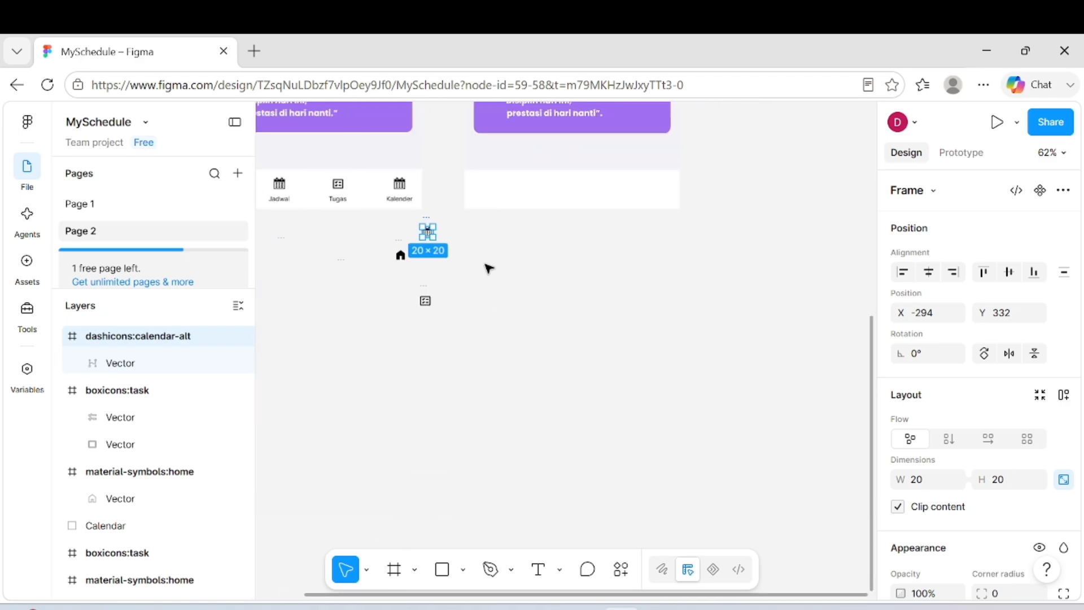
{"action": "scroll", "coordinate": [489, 268], "scroll_direction": "up", "scroll_amount": 1}
{"action": "key", "text": "ctrl+d"}
{"action": "key", "text": "ctrl+d"}
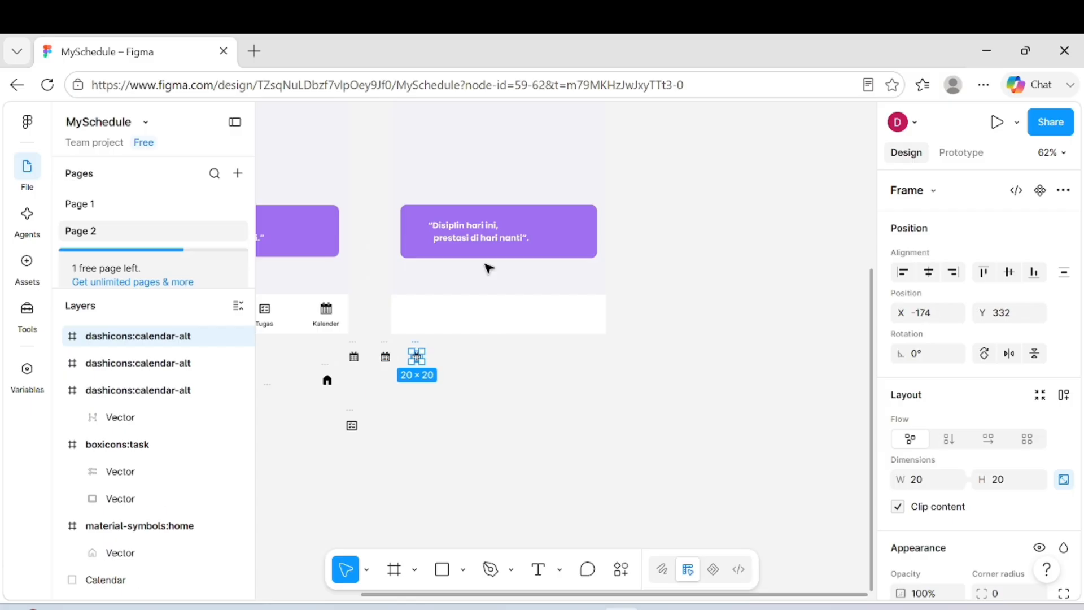
{"action": "key", "text": "ctrl+d"}
{"action": "key", "text": "ctrl+d"}
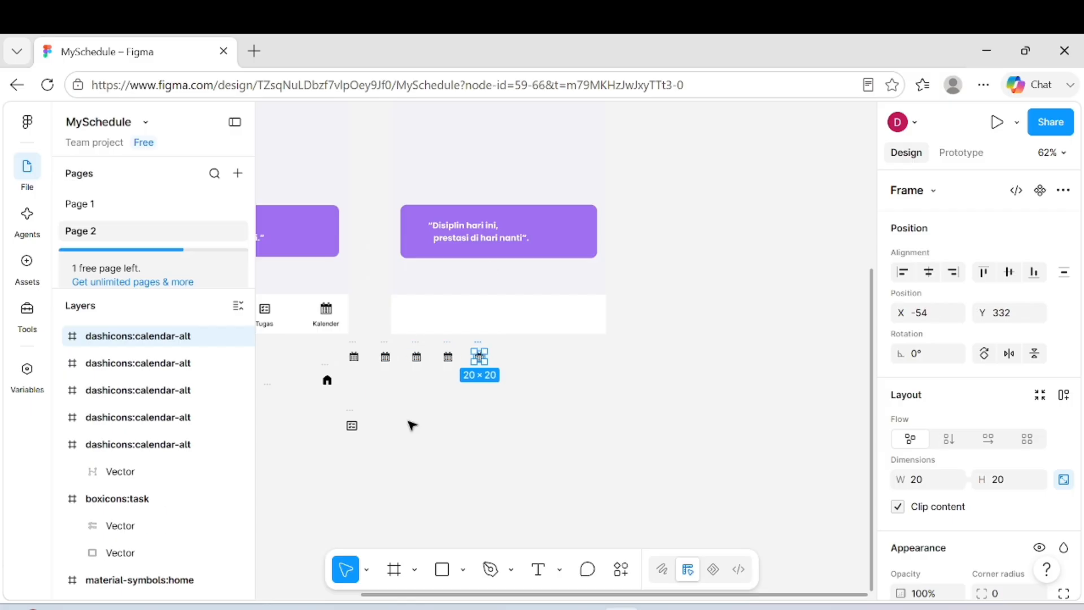
- Move the home icon, a calendar icon, the task checklist icon and another calendar icon into the white bottom navigation bar, in that order
{"action": "scroll", "coordinate": [401, 426], "scroll_direction": "right", "scroll_amount": 1}
{"action": "scroll", "coordinate": [350, 407], "scroll_direction": "up", "scroll_amount": 1}
{"action": "left_click_drag", "start_coordinate": [310, 386], "coordinate": [395, 318]}
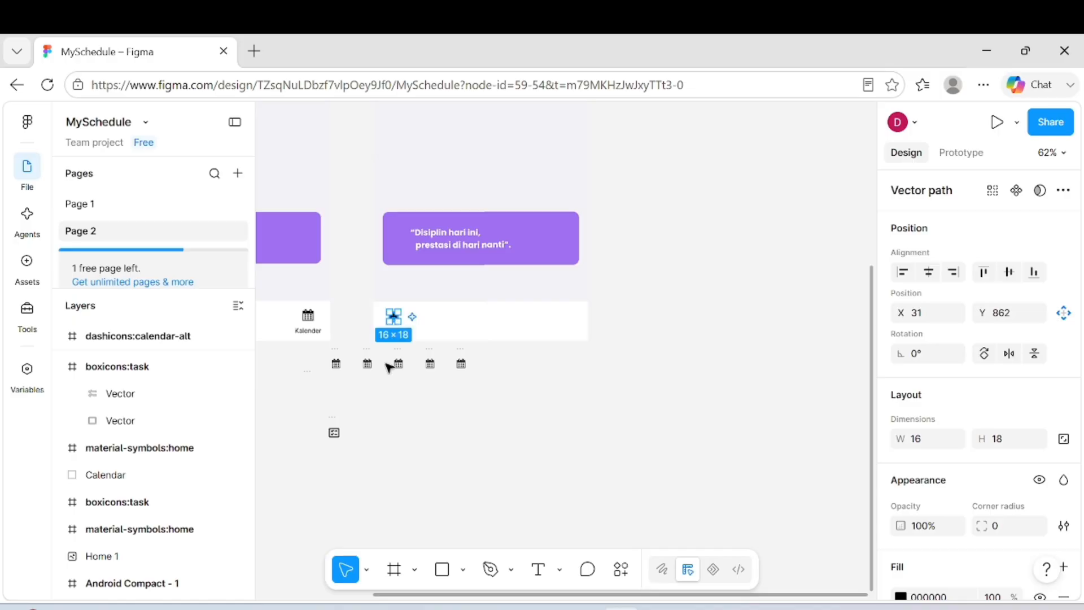
{"action": "left_click_drag", "start_coordinate": [341, 367], "coordinate": [452, 322]}
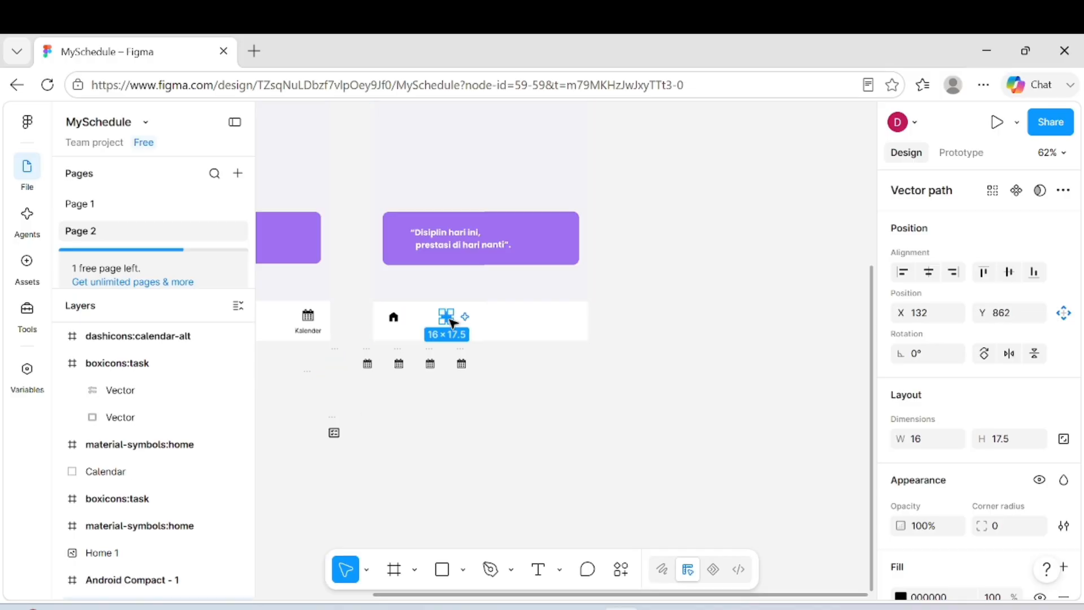
{"action": "left_click", "coordinate": [334, 433]}
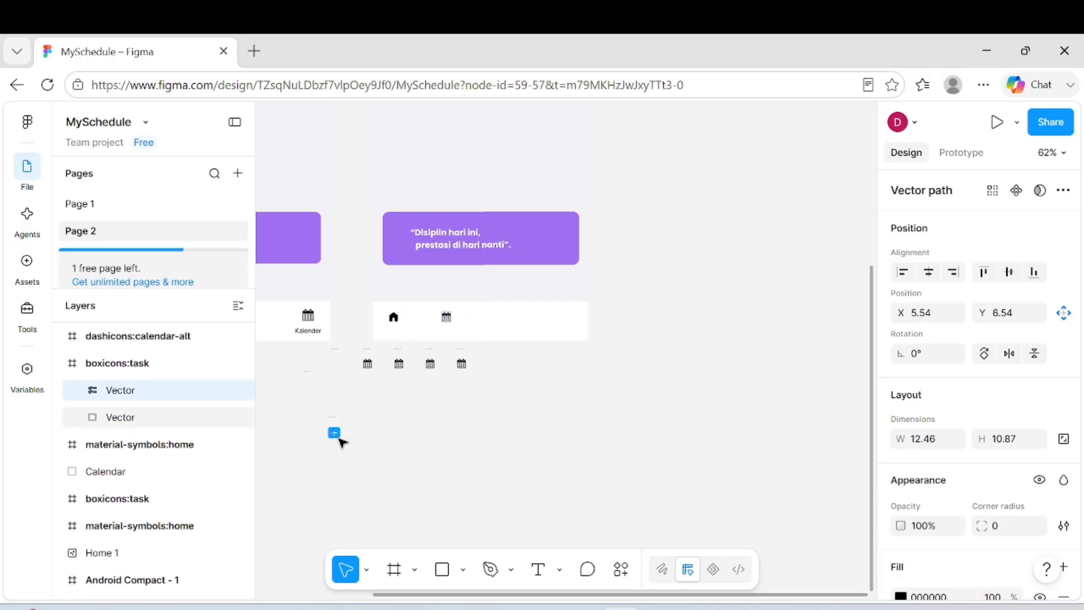
{"action": "left_click", "coordinate": [337, 436], "text": "shift"}
{"action": "left_click_drag", "start_coordinate": [333, 435], "coordinate": [502, 316]}
{"action": "left_click_drag", "start_coordinate": [461, 363], "coordinate": [551, 317]}
{"action": "left_click", "coordinate": [561, 389]}
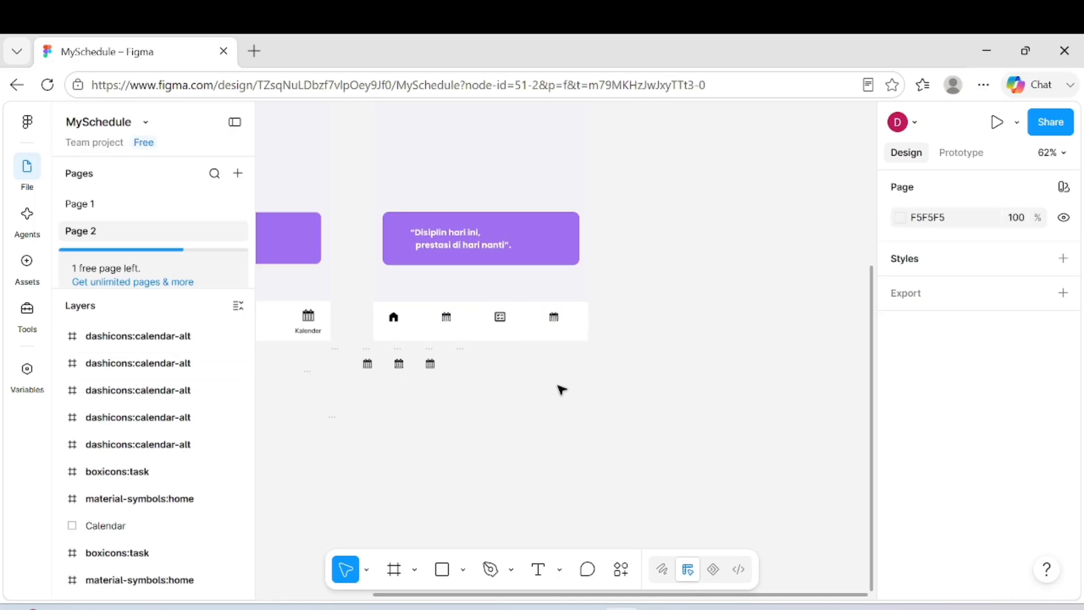
- Resize the home icon in the new frame's navigation bar to 21 wide and 22 high
{"action": "scroll", "coordinate": [561, 390], "scroll_direction": "up", "scroll_amount": 3}
{"action": "scroll", "coordinate": [561, 389], "scroll_direction": "up", "scroll_amount": 5}
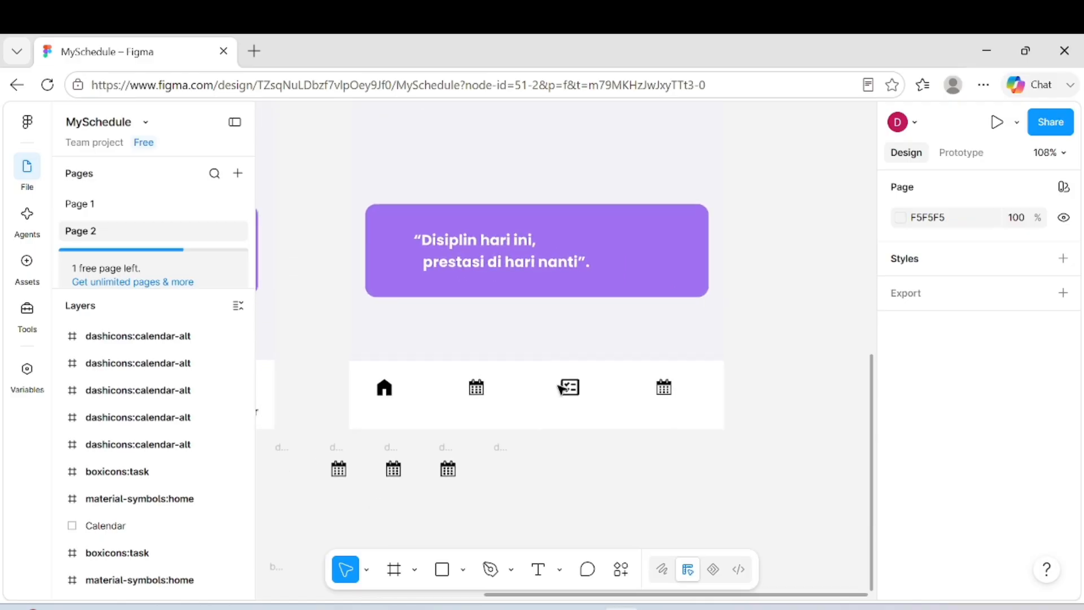
{"action": "scroll", "coordinate": [561, 389], "scroll_direction": "left", "scroll_amount": 3}
{"action": "left_click", "coordinate": [572, 387]}
{"action": "scroll", "coordinate": [576, 388], "scroll_direction": "right", "scroll_amount": 2}
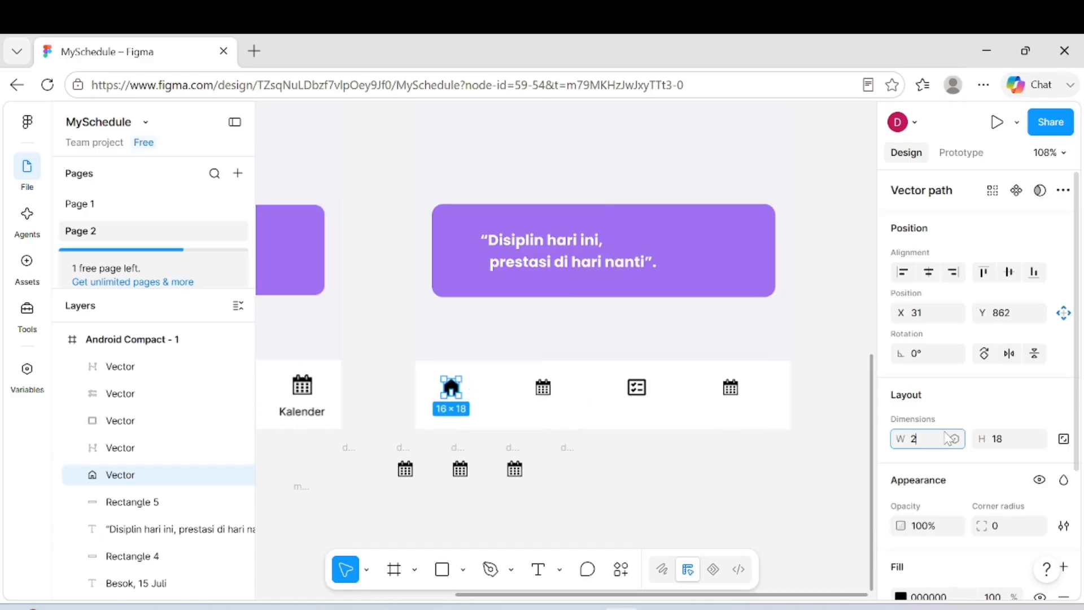
{"action": "type", "text": "21"}
{"action": "key", "text": "Tab"}
{"action": "type", "text": "22"}
{"action": "key", "text": "Return"}
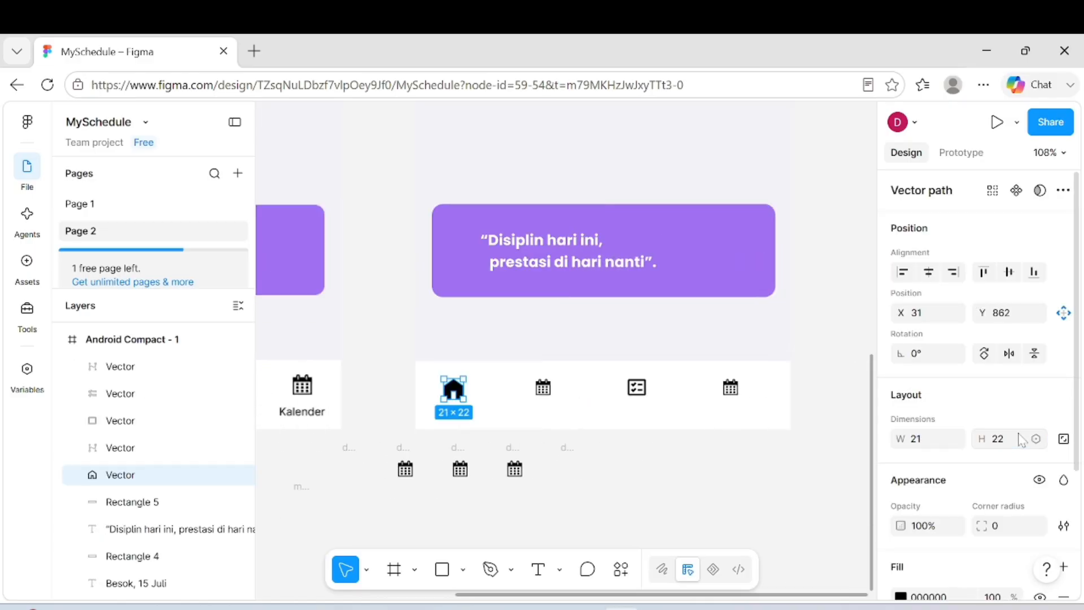
- Resize the calendar icon beside the home icon to 21 wide and 22 high
{"action": "left_click", "coordinate": [543, 387]}
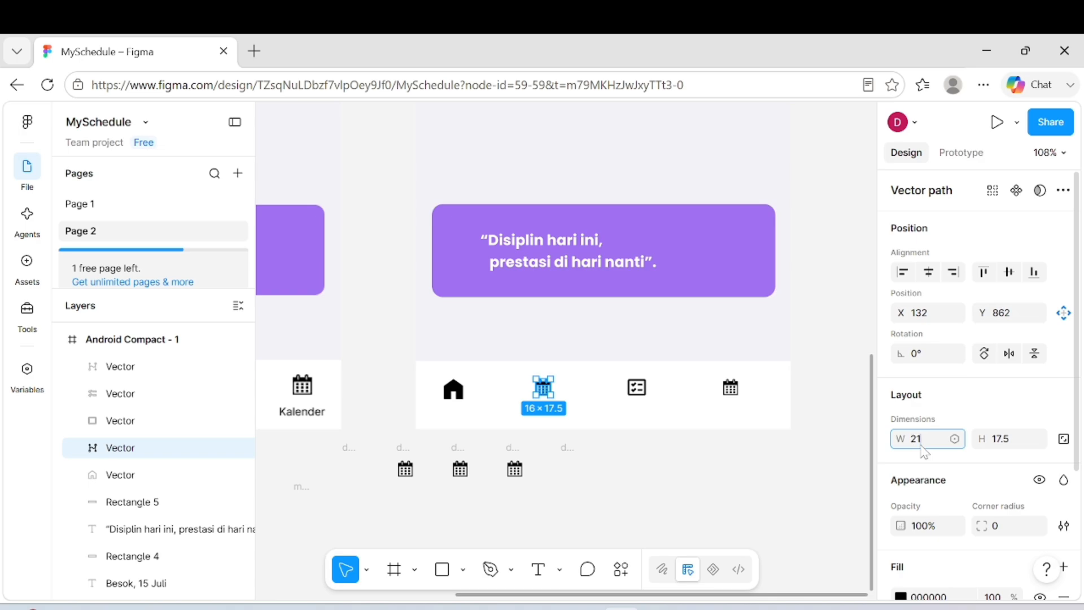
{"action": "type", "text": "21"}
{"action": "key", "text": "Tab"}
{"action": "key", "text": "Return"}
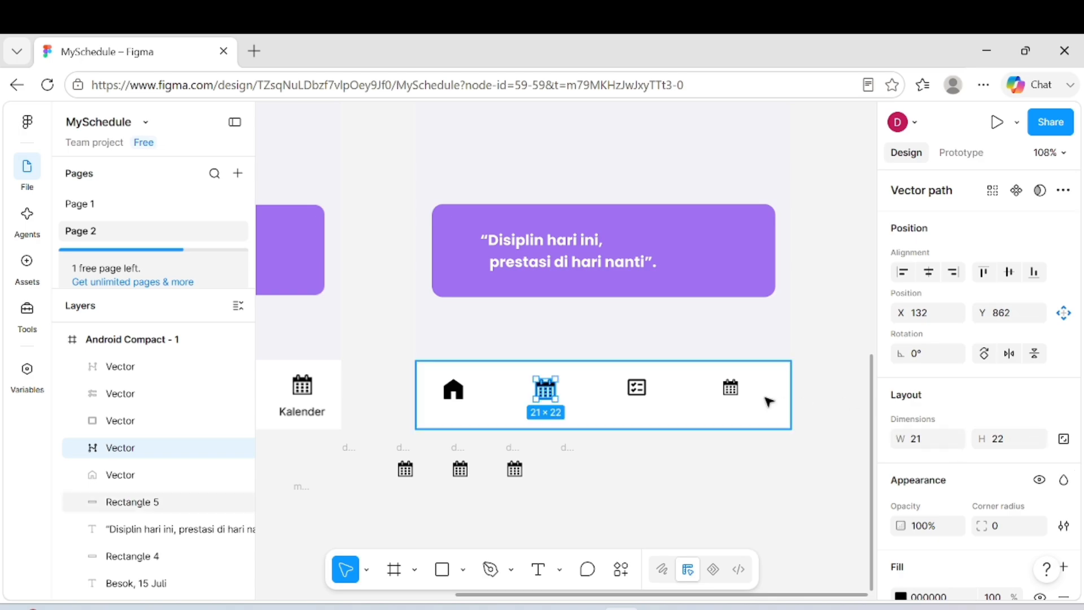
- Resize the last calendar icon in the navigation bar to 21 wide and 22 high
{"action": "double_click", "coordinate": [729, 388]}
{"action": "left_click", "coordinate": [333, 571]}
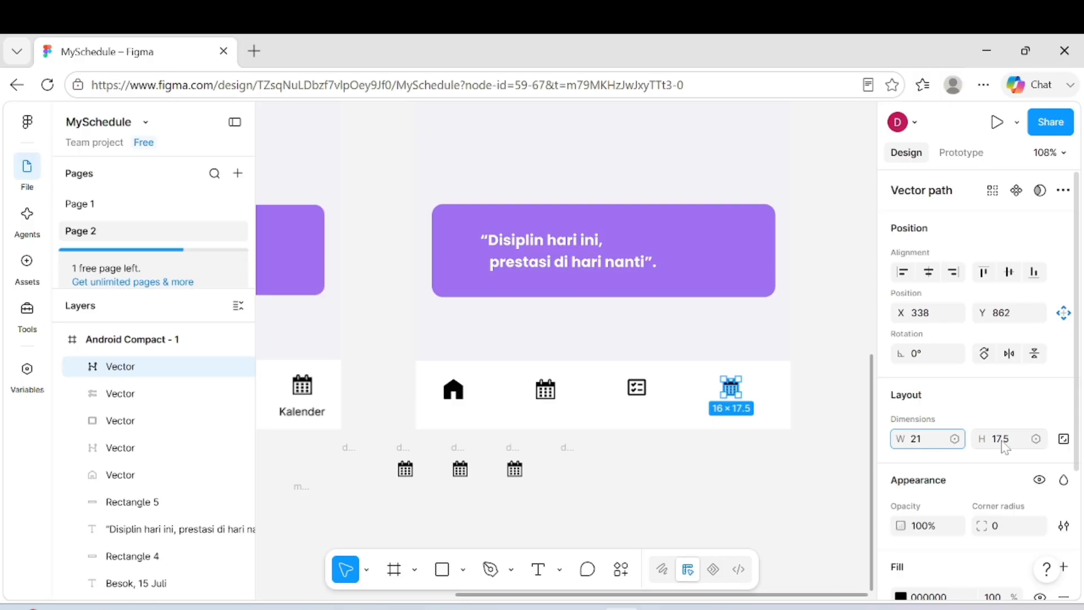
{"action": "key", "text": "Tab"}
{"action": "type", "text": "22"}
{"action": "key", "text": "Return"}
- Reposition the task checklist icon slightly lower and move the last calendar icon to X 349, Y 862 in the navigation bar
{"action": "scroll", "coordinate": [806, 455], "scroll_direction": "down", "scroll_amount": 3}
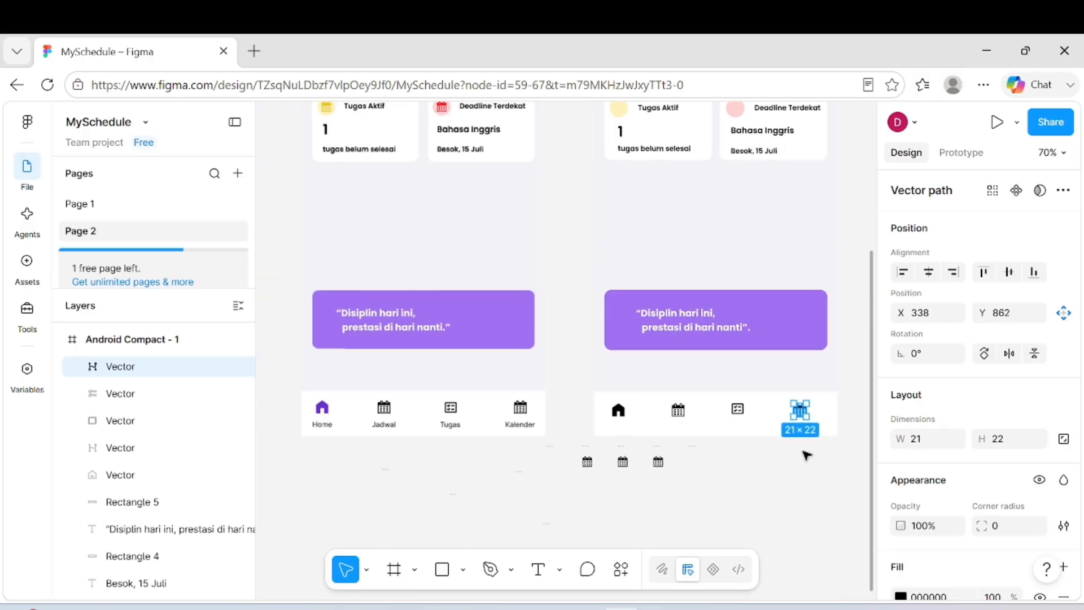
{"action": "scroll", "coordinate": [804, 453], "scroll_direction": "left", "scroll_amount": 1}
{"action": "left_click_drag", "start_coordinate": [638, 411], "coordinate": [639, 412]}
{"action": "left_click", "coordinate": [700, 411]}
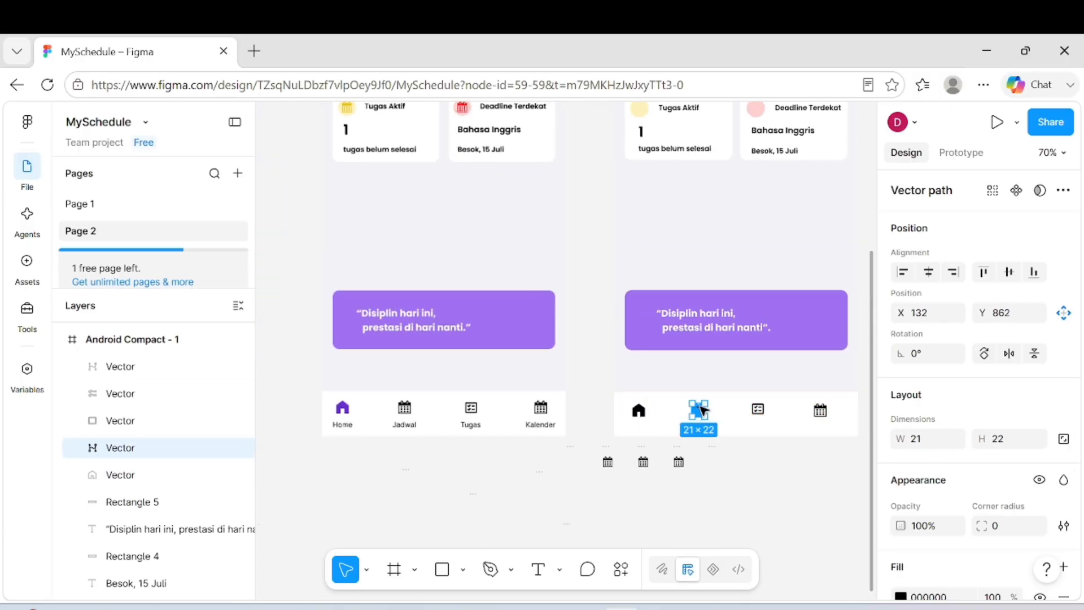
{"action": "left_click", "coordinate": [761, 410]}
{"action": "left_click", "coordinate": [764, 414], "text": "shift"}
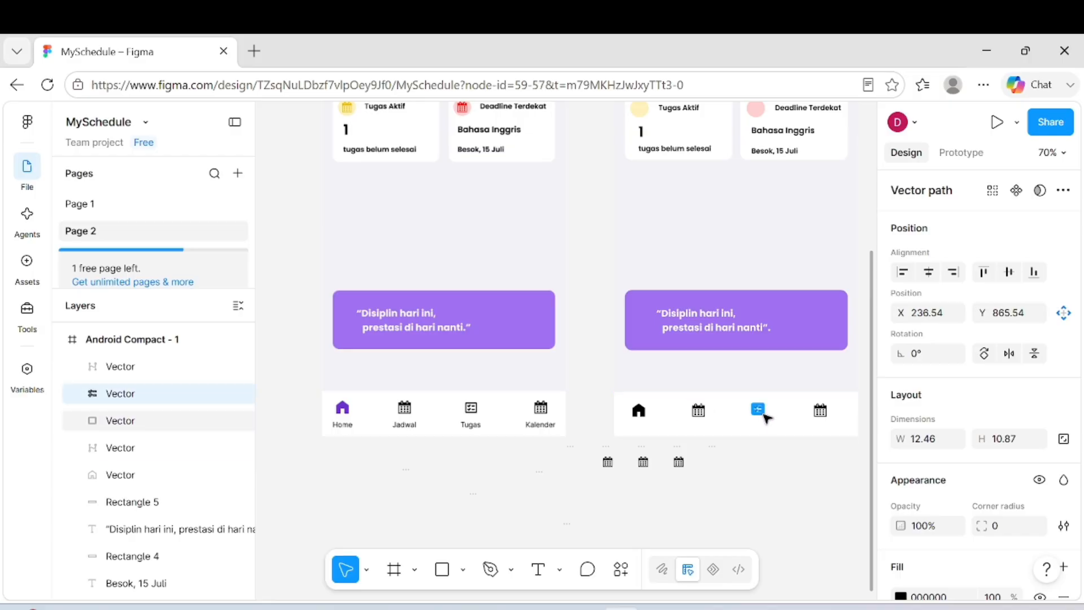
{"action": "left_click_drag", "start_coordinate": [761, 416], "coordinate": [825, 412]}
{"action": "left_click", "coordinate": [819, 411]}
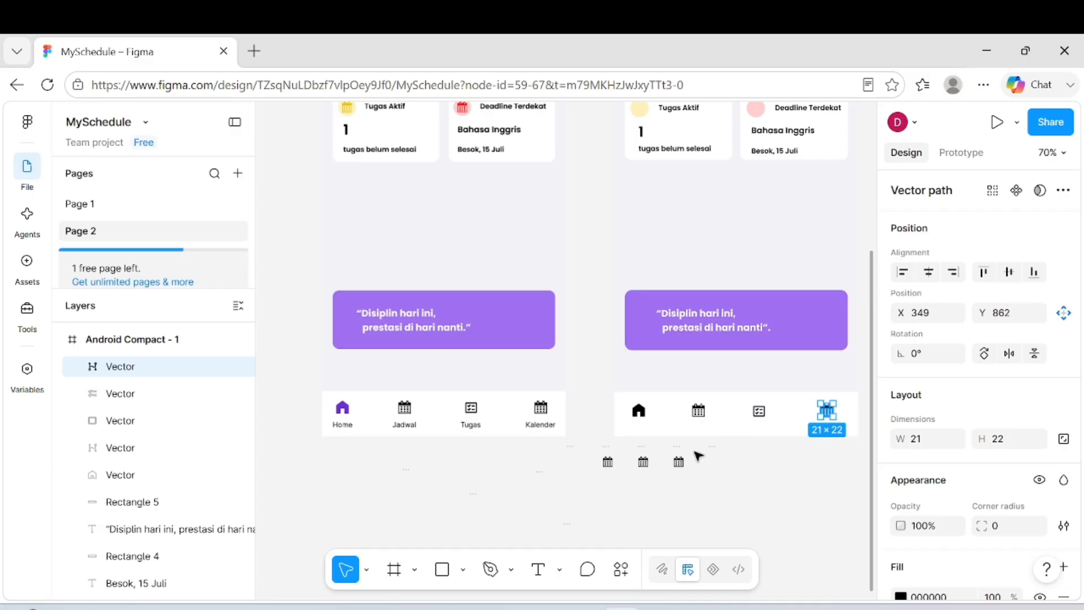
- Add the text label "Home" and place it under the home icon in the navigation bar
{"action": "left_click", "coordinate": [549, 569]}
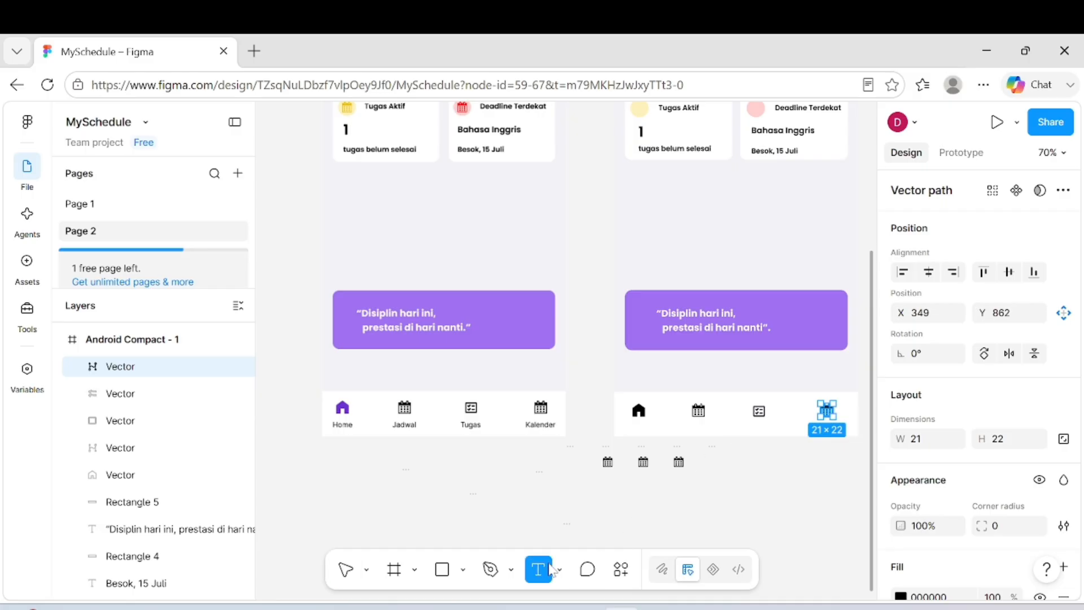
{"action": "left_click", "coordinate": [654, 517]}
{"action": "type", "text": "H"}
{"action": "key", "text": "Caps_Lock"}
{"action": "scroll", "coordinate": [940, 466], "scroll_direction": "down", "scroll_amount": 5}
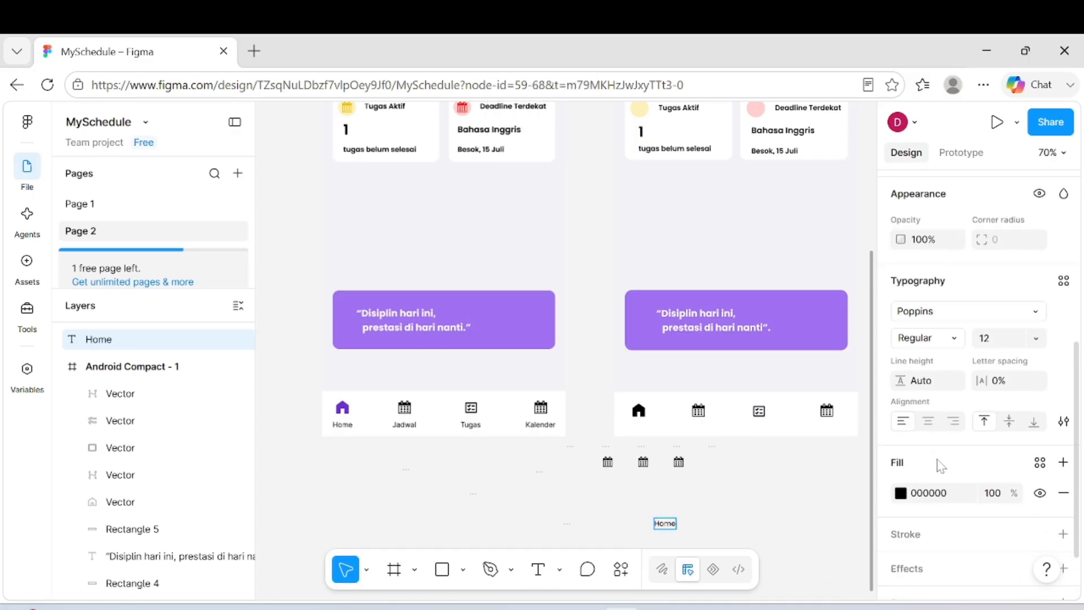
{"action": "left_click_drag", "start_coordinate": [665, 523], "coordinate": [645, 427]}
{"action": "left_click_drag", "start_coordinate": [645, 431], "coordinate": [633, 416]}
{"action": "left_click", "coordinate": [667, 423]}
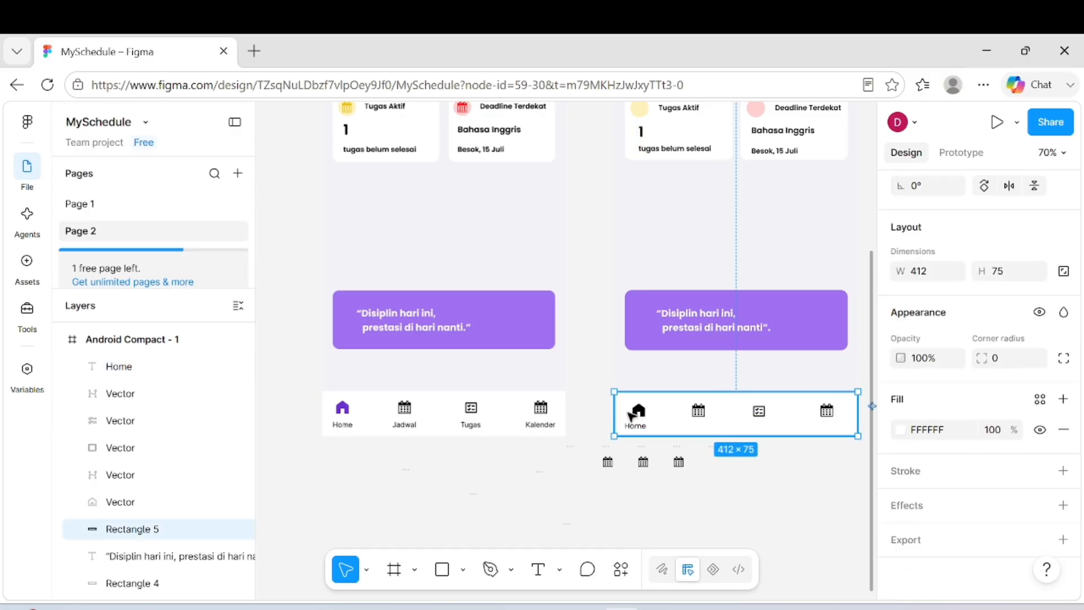
{"action": "left_click", "coordinate": [725, 503]}
- Add the text label "Jadwal" and place it under the calendar icon beside the home icon in the navigation bar
{"action": "left_click", "coordinate": [542, 565]}
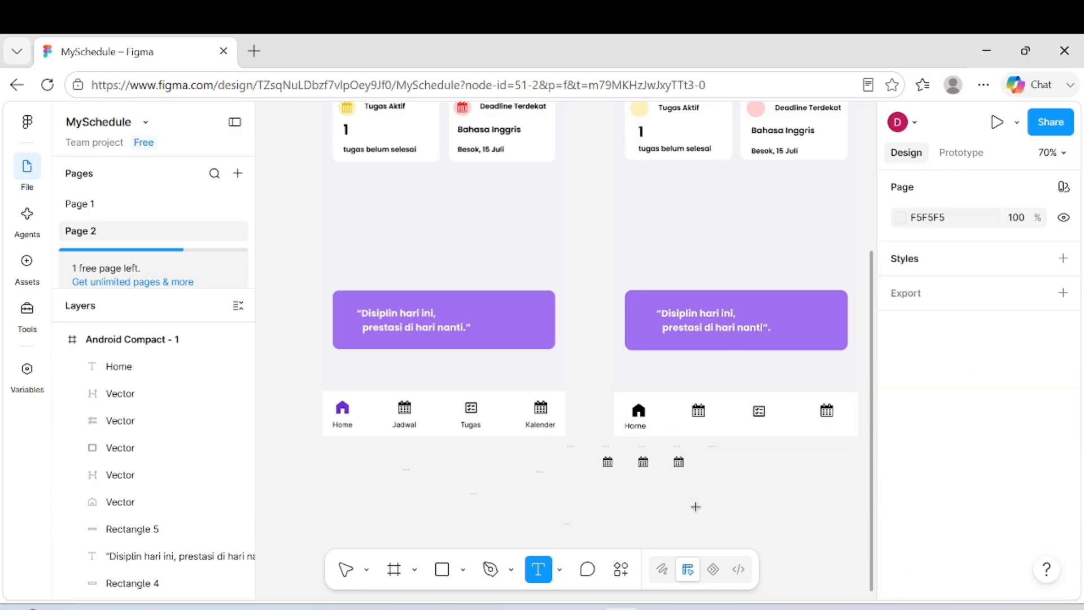
{"action": "left_click", "coordinate": [696, 508]}
{"action": "type", "text": "Jadwal"}
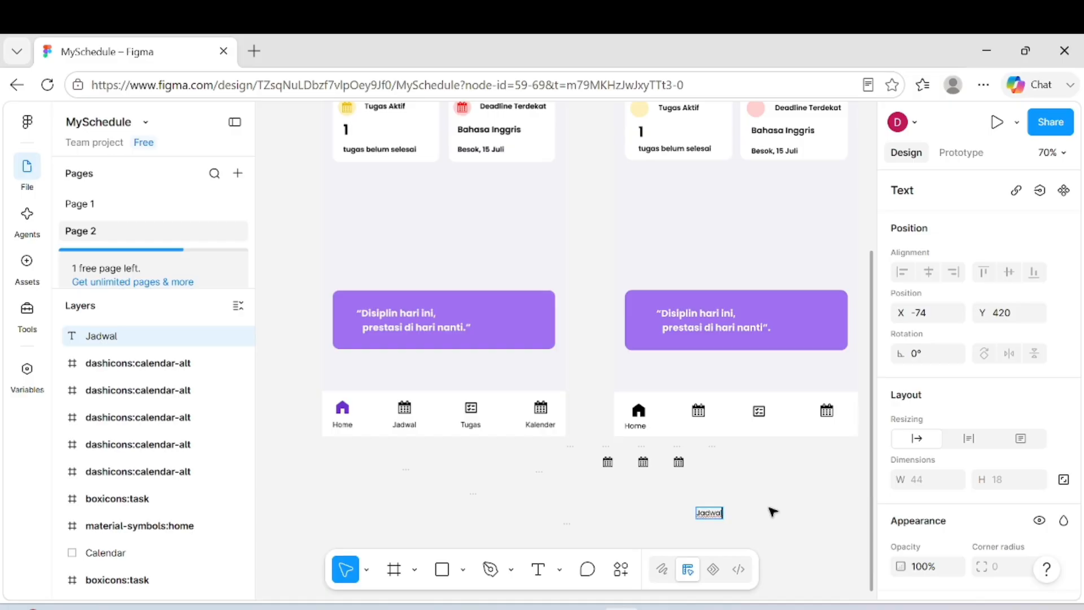
{"action": "key", "text": "Escape"}
{"action": "left_click_drag", "start_coordinate": [712, 514], "coordinate": [705, 429]}
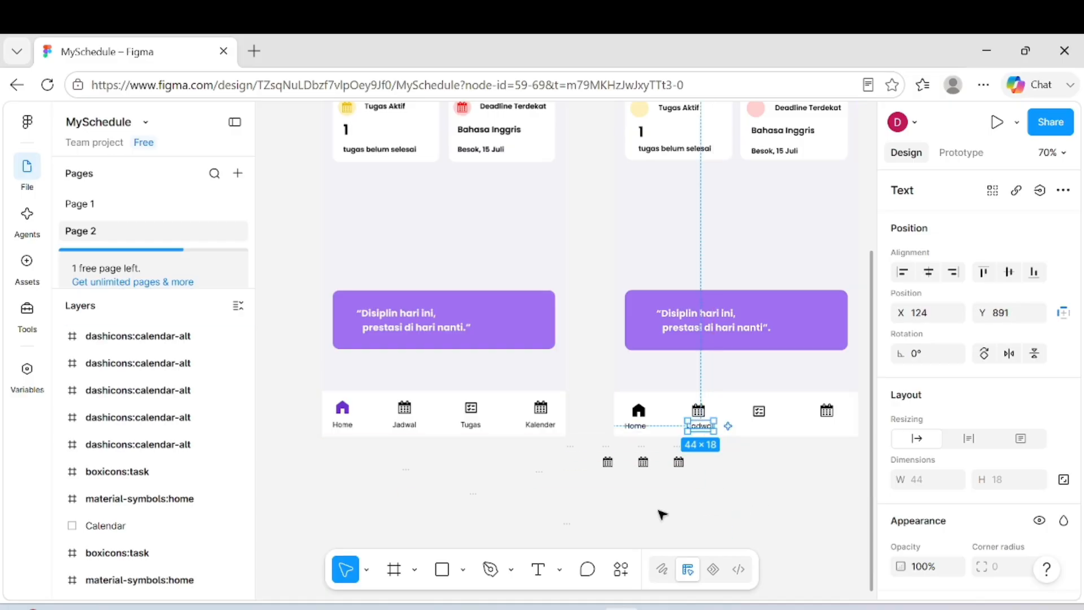
- Add the text labels "Tugas" and "Kalender" on the canvas below the navigation bar
{"action": "left_click", "coordinate": [537, 569]}
{"action": "left_click", "coordinate": [740, 467]}
{"action": "type", "text": "Tugas"}
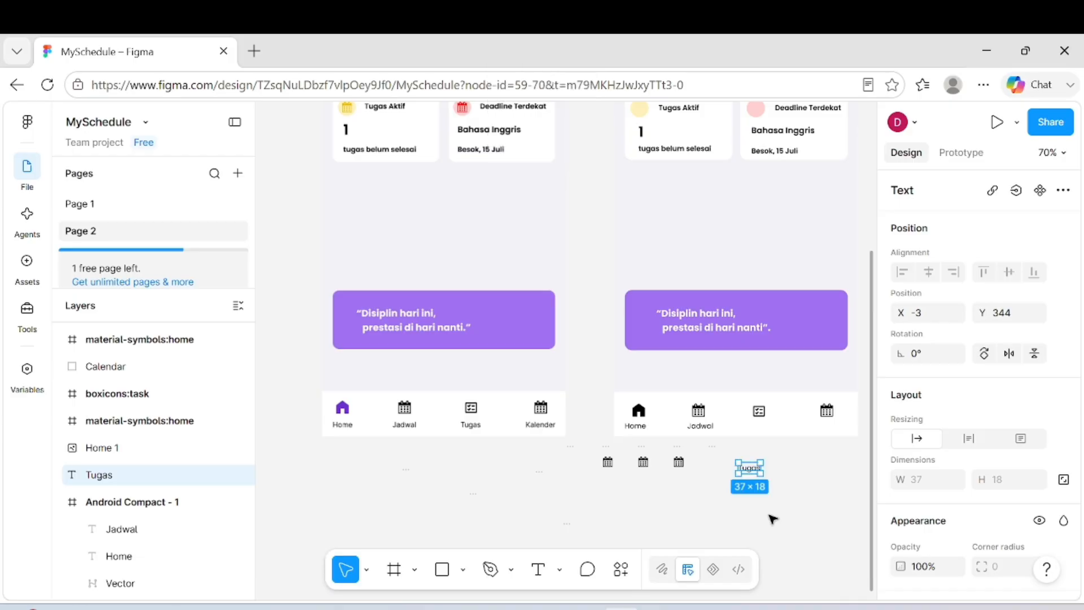
{"action": "left_click", "coordinate": [538, 569]}
{"action": "left_click", "coordinate": [665, 522]}
{"action": "type", "text": "Kalender"}
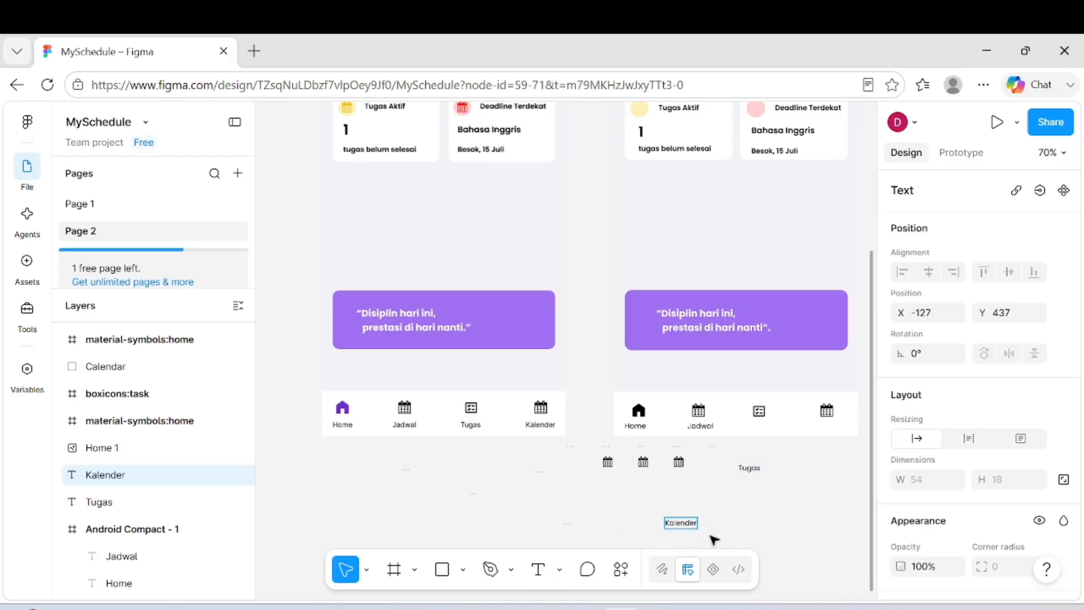
{"action": "key", "text": "Escape"}
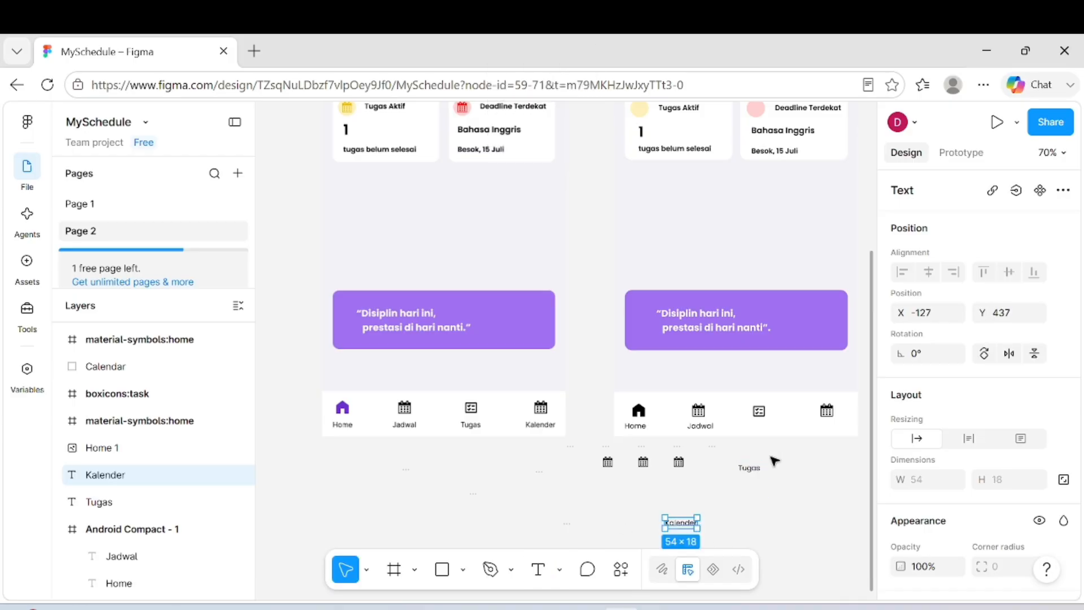
- Place the Tugas label under the task checklist icon and the Kalender label under the last calendar icon
{"action": "left_click_drag", "start_coordinate": [755, 471], "coordinate": [771, 432]}
{"action": "left_click_drag", "start_coordinate": [681, 522], "coordinate": [842, 429]}
{"action": "left_click", "coordinate": [750, 496]}
- Center the last calendar icon over Kalender at X 357, Y 862 and the home icon over Home at X 25, Y 858
{"action": "scroll", "coordinate": [750, 496], "scroll_direction": "right", "scroll_amount": 3}
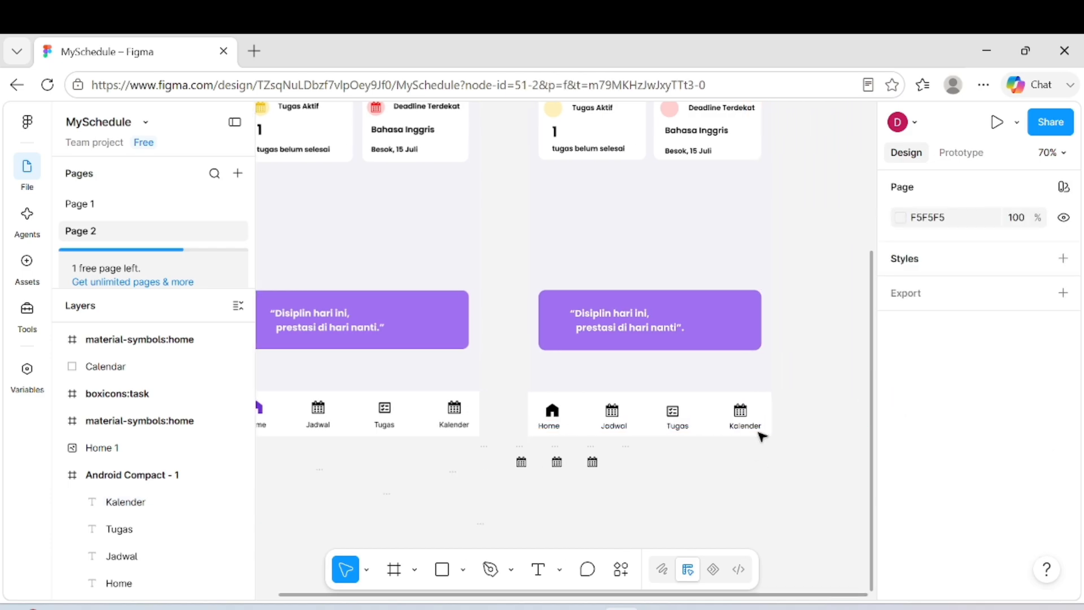
{"action": "left_click", "coordinate": [749, 419]}
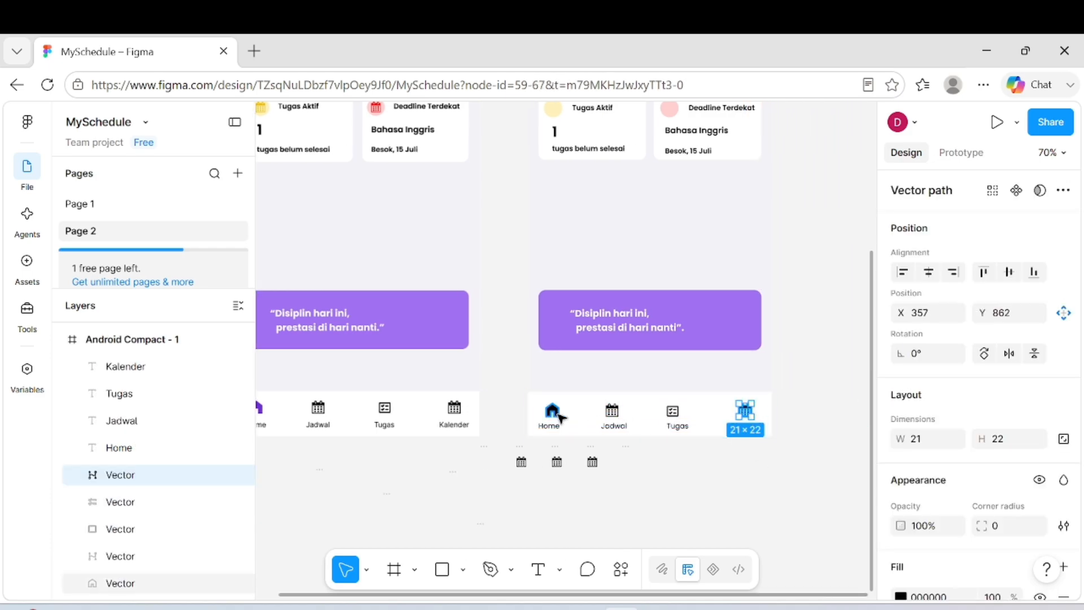
{"action": "left_click", "coordinate": [556, 415]}
{"action": "left_click_drag", "start_coordinate": [555, 415], "coordinate": [611, 407]}
{"action": "left_click", "coordinate": [611, 411]}
- Select both parts of the task checklist icon and center them above the Tugas label
{"action": "left_click", "coordinate": [672, 411]}
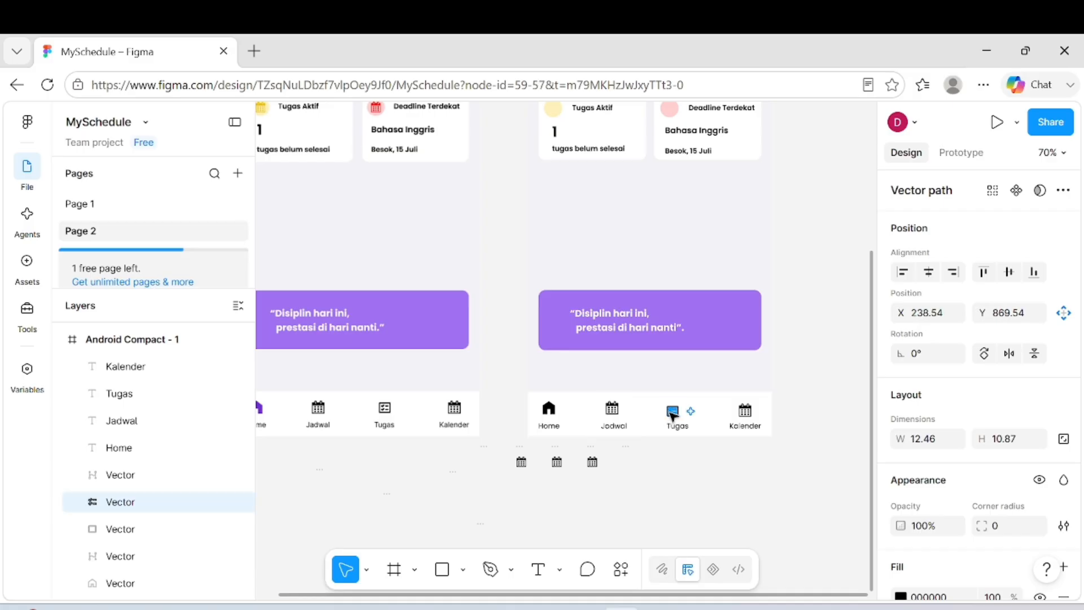
{"action": "left_click", "coordinate": [676, 416], "text": "shift"}
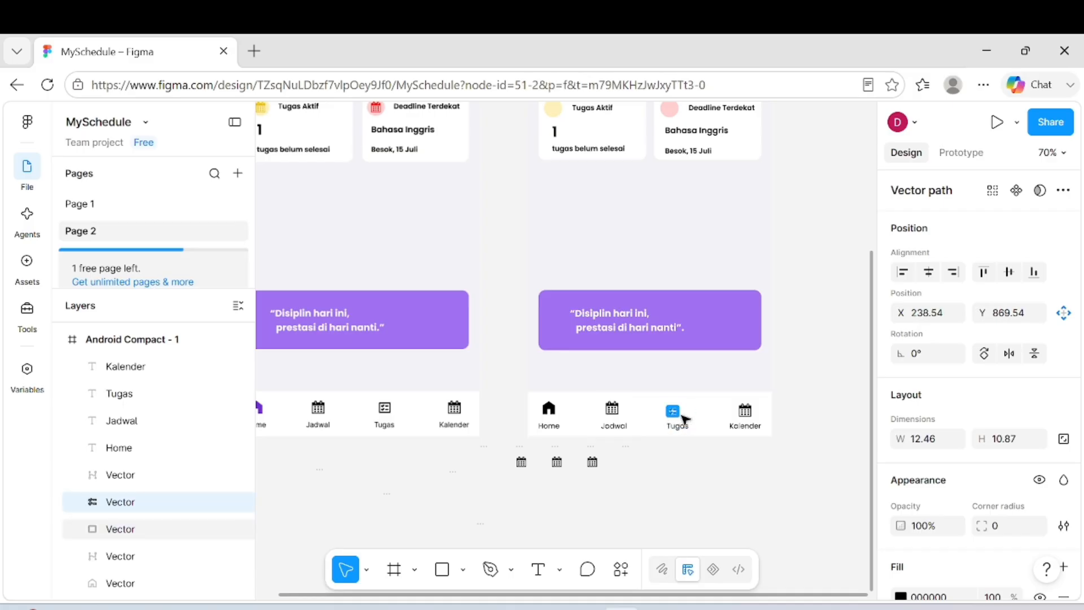
{"action": "left_click_drag", "start_coordinate": [675, 414], "coordinate": [614, 416]}
- Position the Jadwal calendar icon at X 136, Y 858 and align the last calendar icon above Kalender with the other icons
{"action": "left_click", "coordinate": [784, 425]}
{"action": "left_click", "coordinate": [616, 411]}
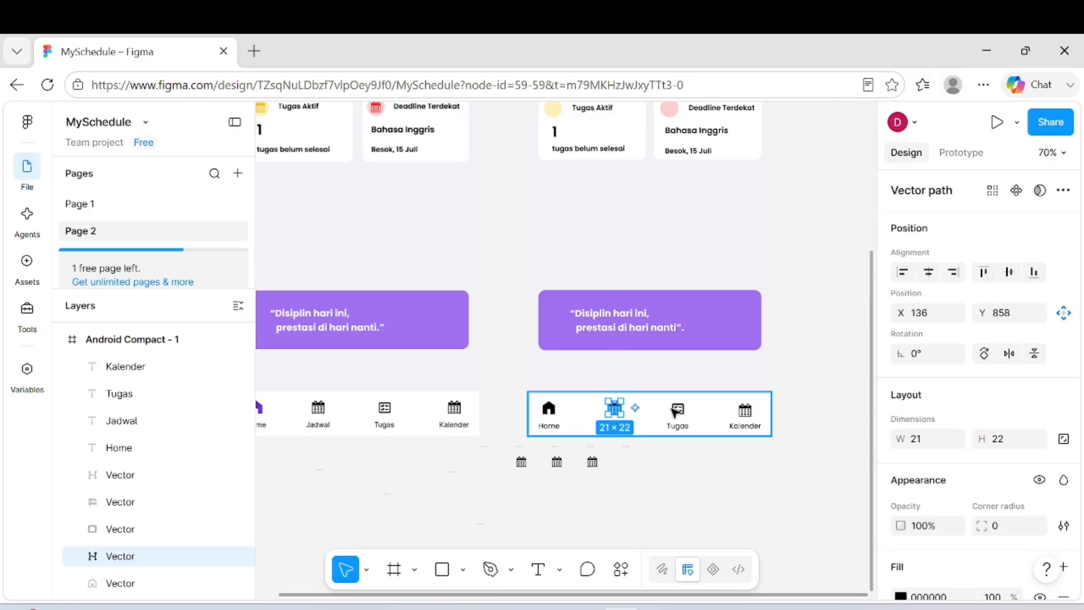
{"action": "left_click_drag", "start_coordinate": [745, 411], "coordinate": [746, 411]}
{"action": "left_click", "coordinate": [649, 494]}
- Set the home icon's fill to purple 6B30CF by sampling the home icon in the reference design
{"action": "scroll", "coordinate": [650, 495], "scroll_direction": "down", "scroll_amount": 2}
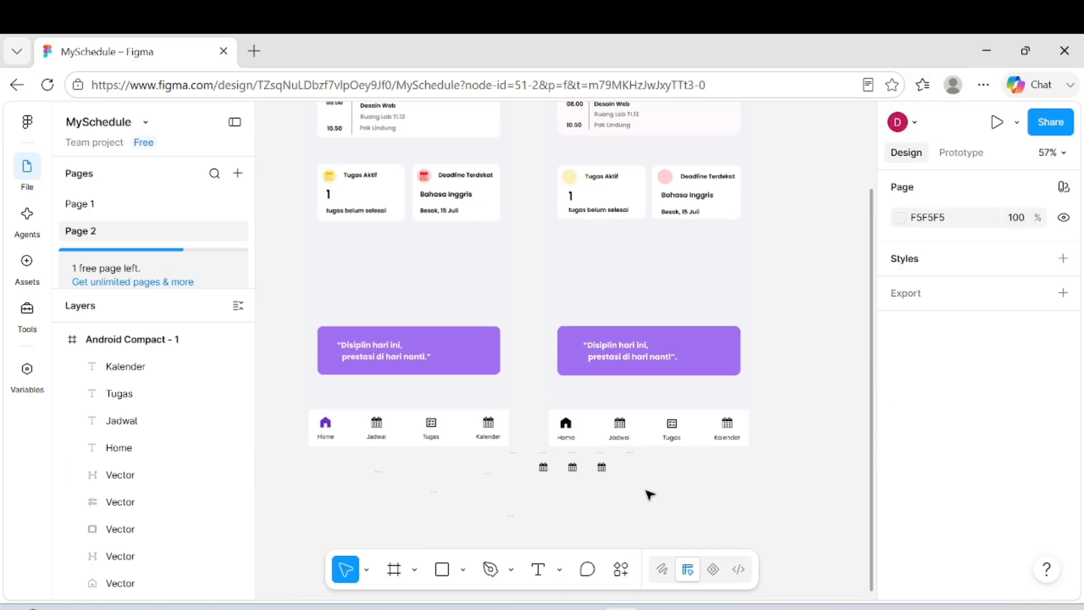
{"action": "scroll", "coordinate": [649, 495], "scroll_direction": "up", "scroll_amount": 2}
{"action": "left_click", "coordinate": [552, 411]}
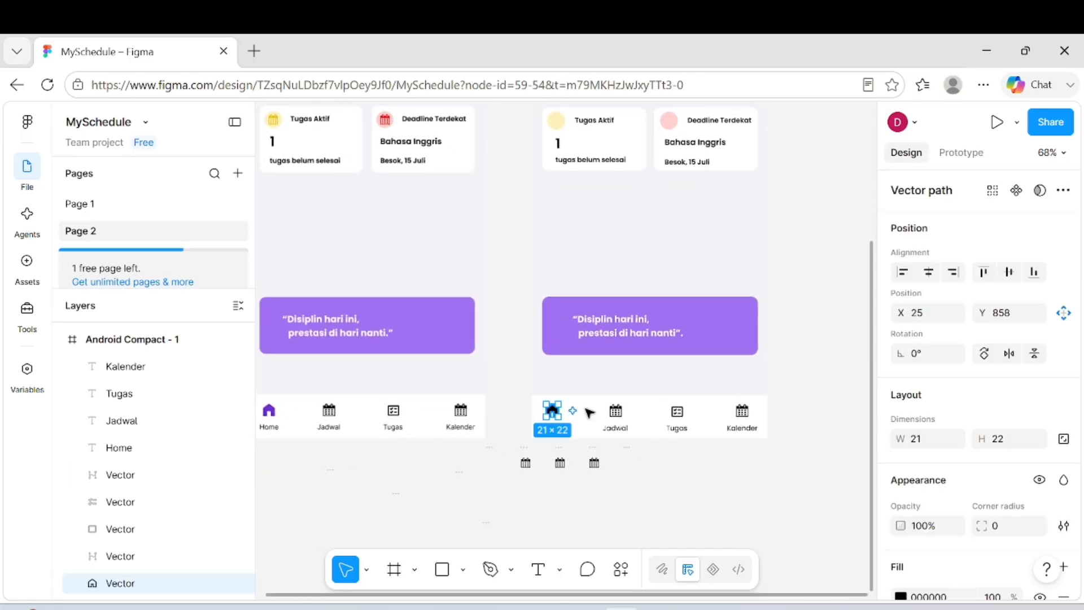
{"action": "scroll", "coordinate": [950, 479], "scroll_direction": "down", "scroll_amount": 3}
{"action": "left_click", "coordinate": [1040, 399]}
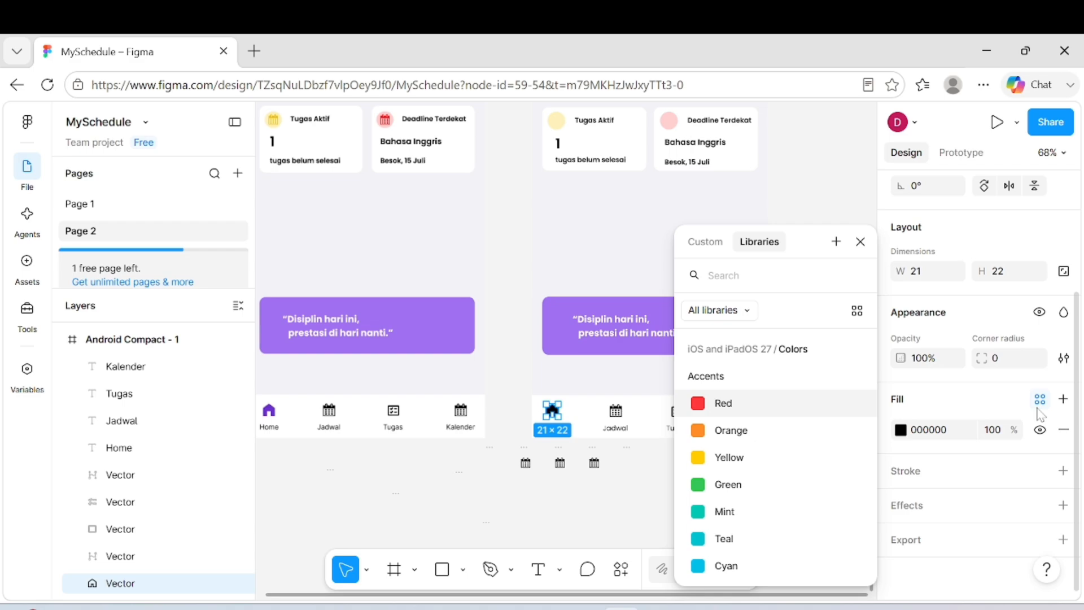
{"action": "left_click", "coordinate": [704, 240]}
{"action": "key", "text": "i"}
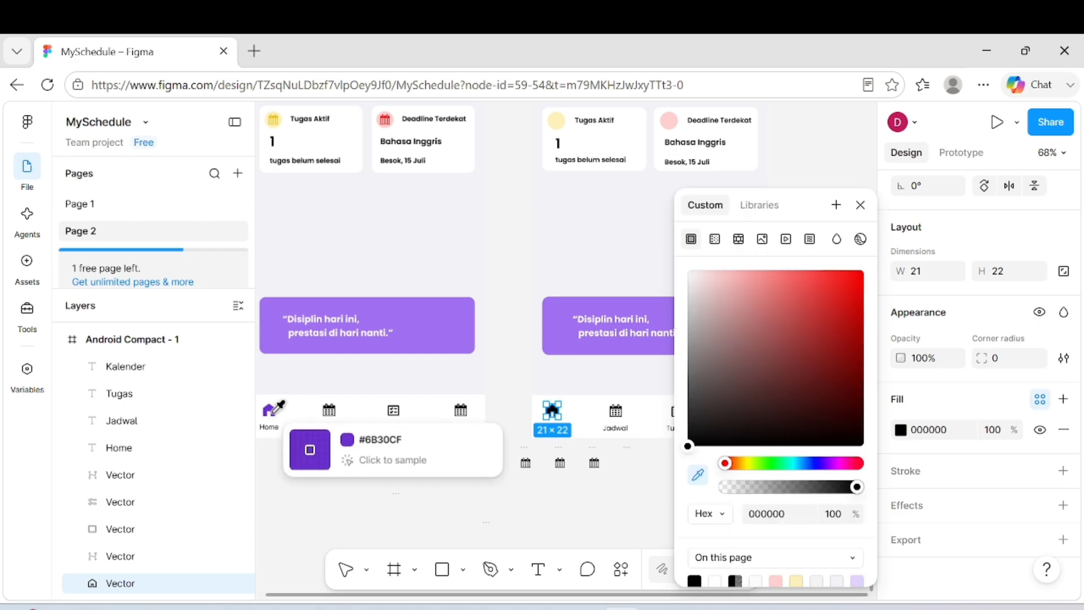
{"action": "left_click", "coordinate": [268, 410]}
{"action": "left_click", "coordinate": [480, 481]}
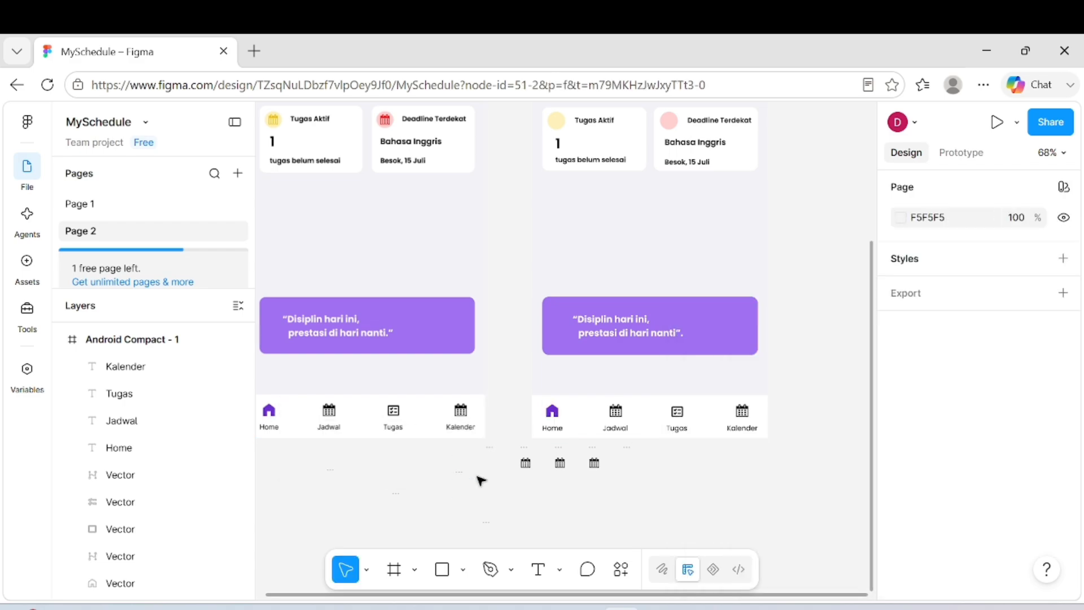
- Move the three spare calendar icons from below the navigation bar into the Android Compact frame near the cards
{"action": "left_click", "coordinate": [527, 467]}
{"action": "scroll", "coordinate": [528, 470], "scroll_direction": "up", "scroll_amount": 2}
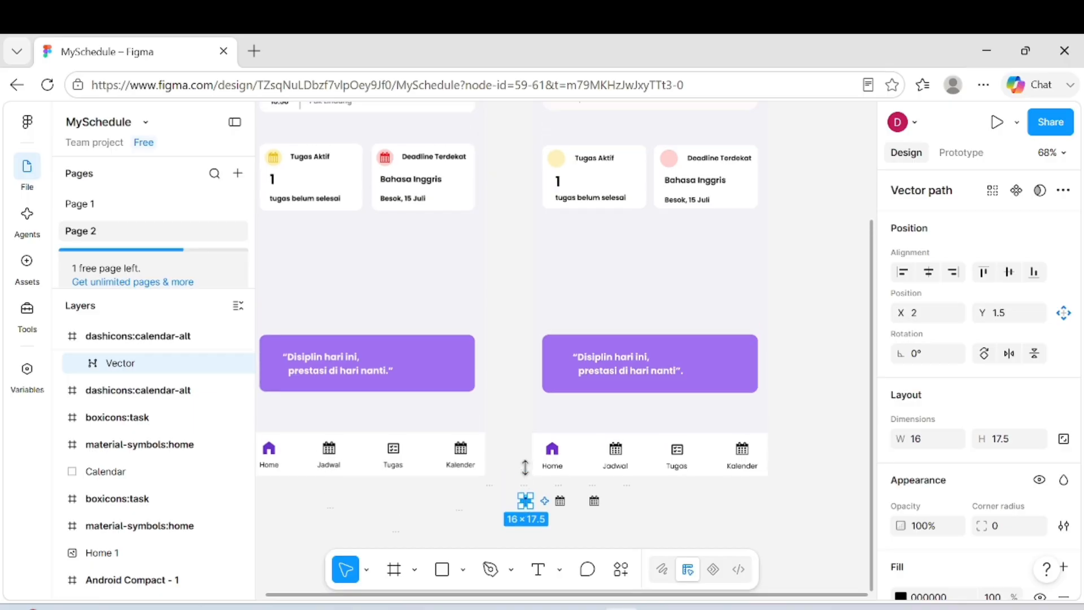
{"action": "left_click_drag", "start_coordinate": [532, 543], "coordinate": [593, 142]}
{"action": "left_click_drag", "start_coordinate": [614, 281], "coordinate": [614, 281]}
{"action": "left_click_drag", "start_coordinate": [593, 538], "coordinate": [662, 304]}
- Fill the calendar icon over the schedule card with purple 6B30CF sampled from the reference's Jadwal Hari Ini icon
{"action": "scroll", "coordinate": [662, 304], "scroll_direction": "up", "scroll_amount": 4}
{"action": "left_click_drag", "start_coordinate": [590, 390], "coordinate": [588, 388]}
{"action": "scroll", "coordinate": [977, 395], "scroll_direction": "down", "scroll_amount": 3}
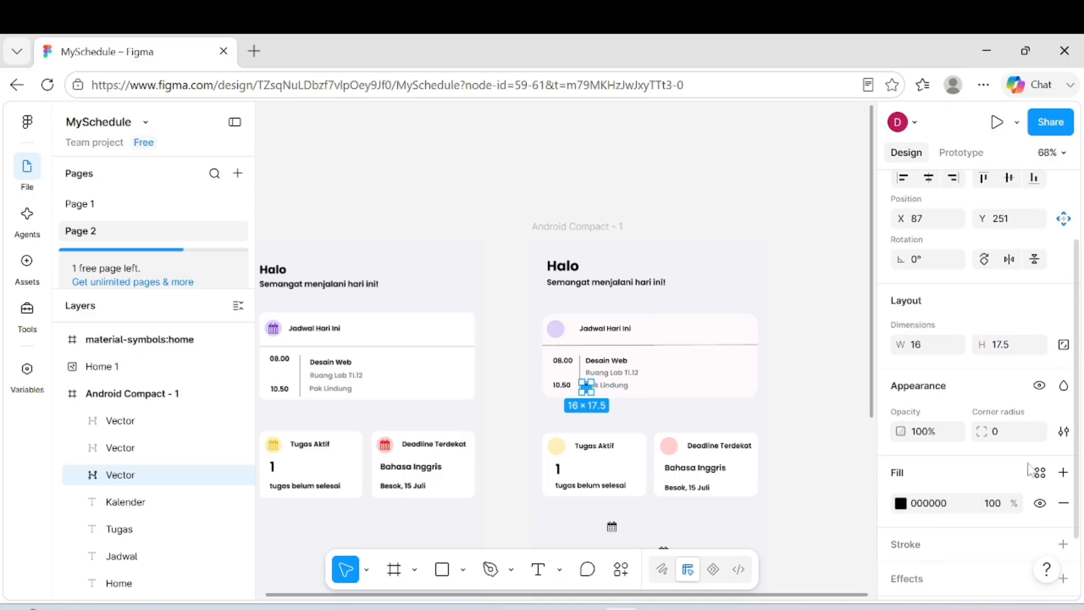
{"action": "left_click", "coordinate": [1040, 472]}
{"action": "left_click", "coordinate": [697, 254]}
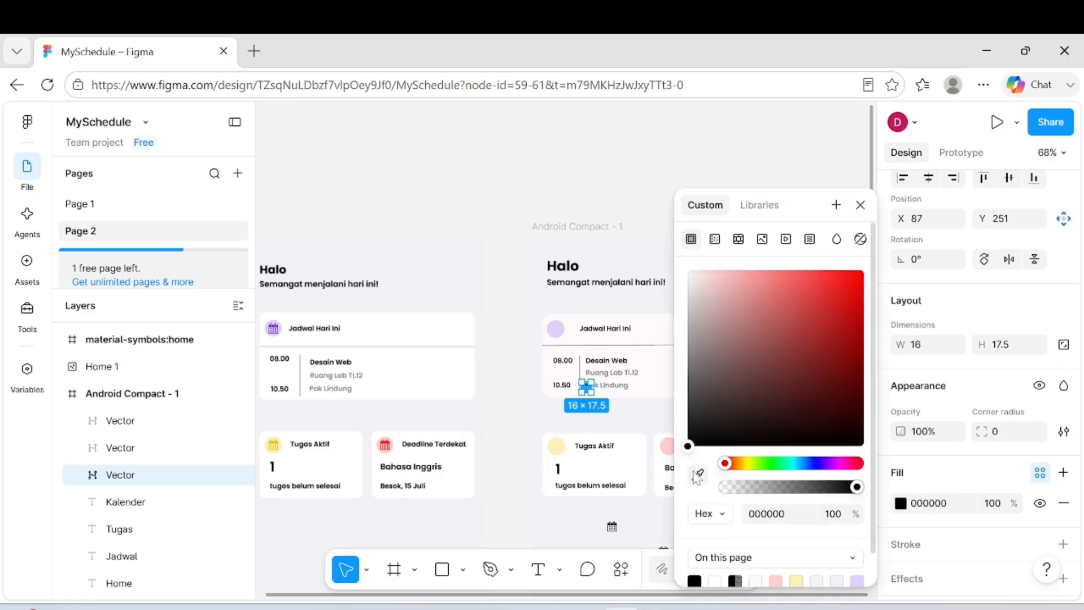
{"action": "left_click", "coordinate": [698, 476]}
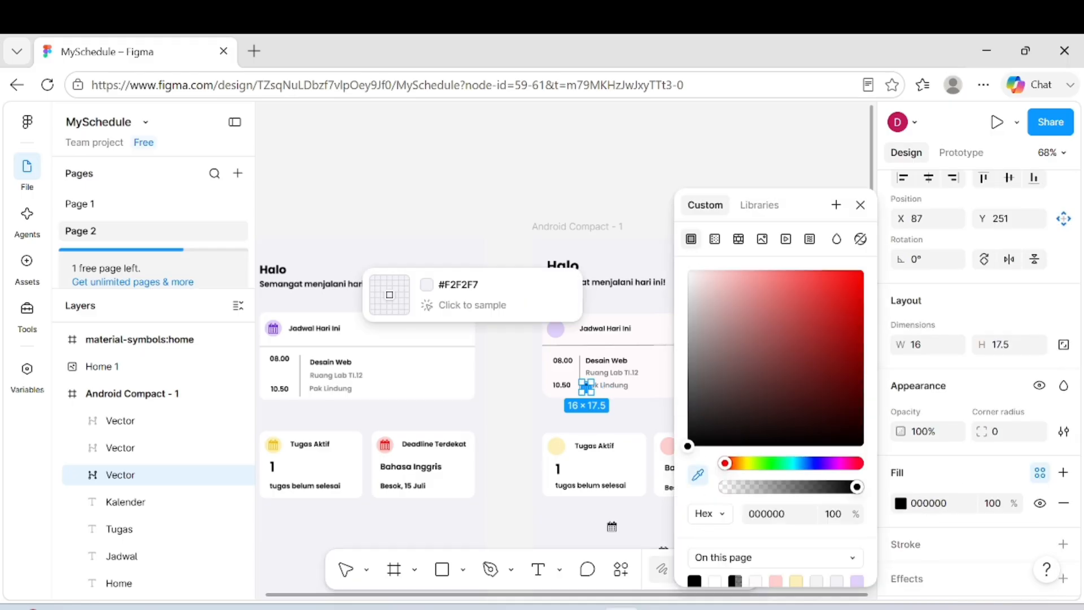
{"action": "left_click", "coordinate": [272, 326]}
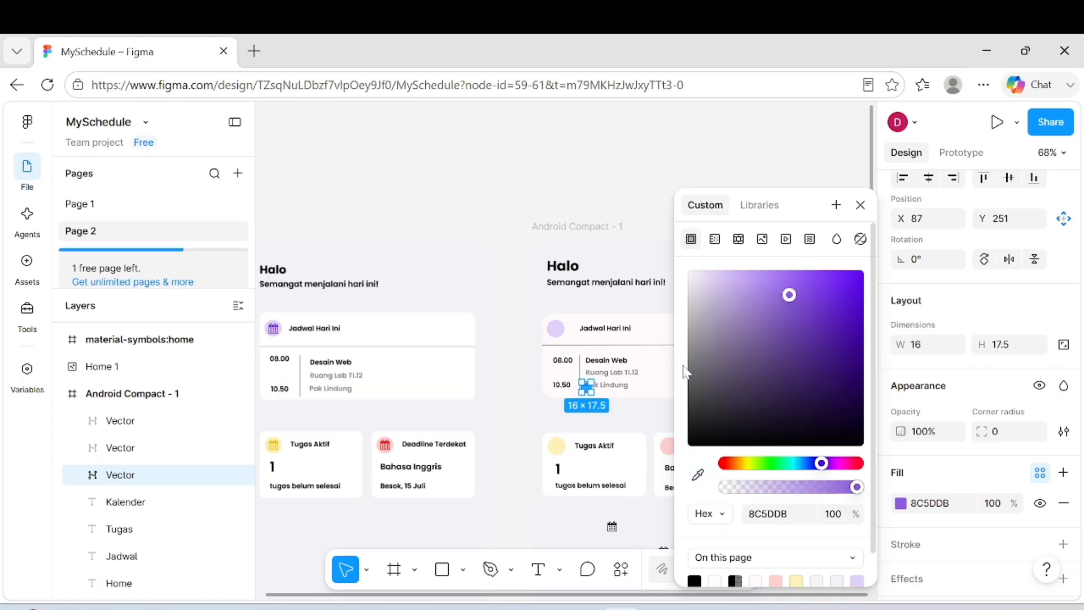
{"action": "left_click", "coordinate": [698, 475]}
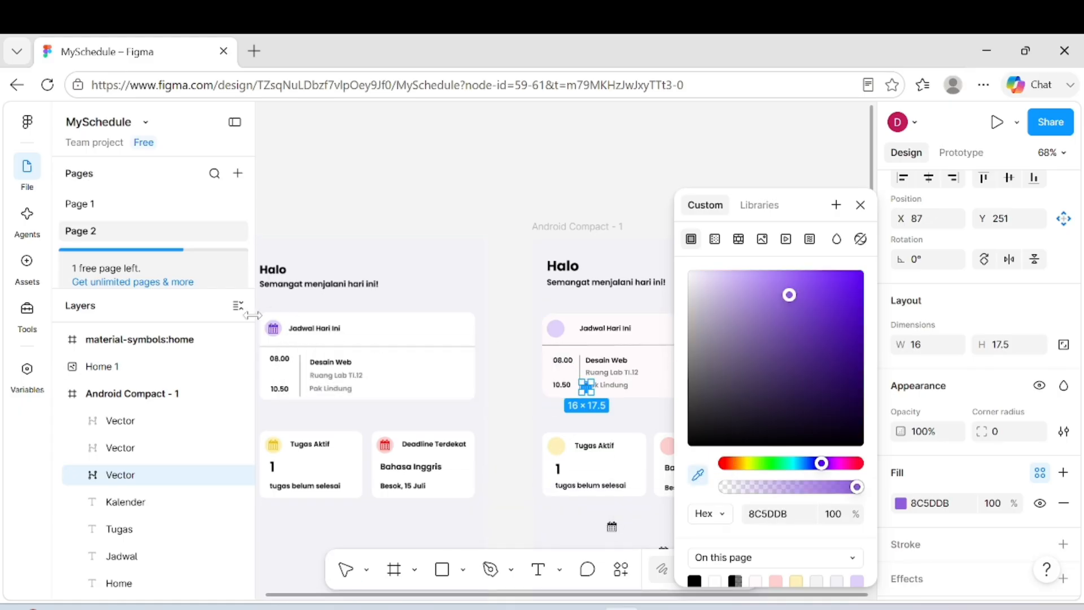
{"action": "scroll", "coordinate": [285, 316], "scroll_direction": "up", "scroll_amount": 5}
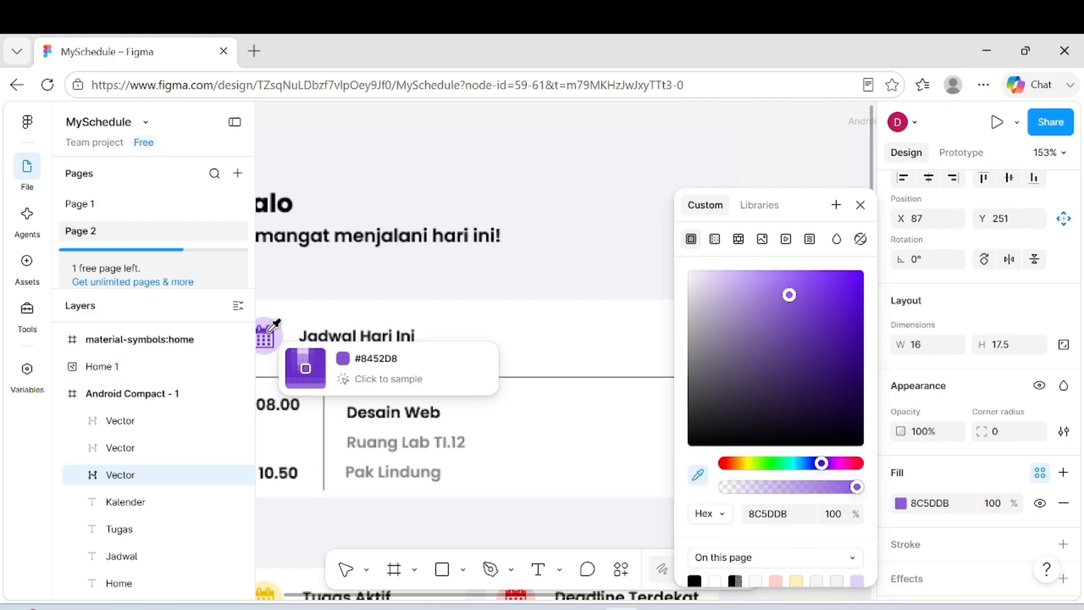
{"action": "left_click", "coordinate": [273, 327]}
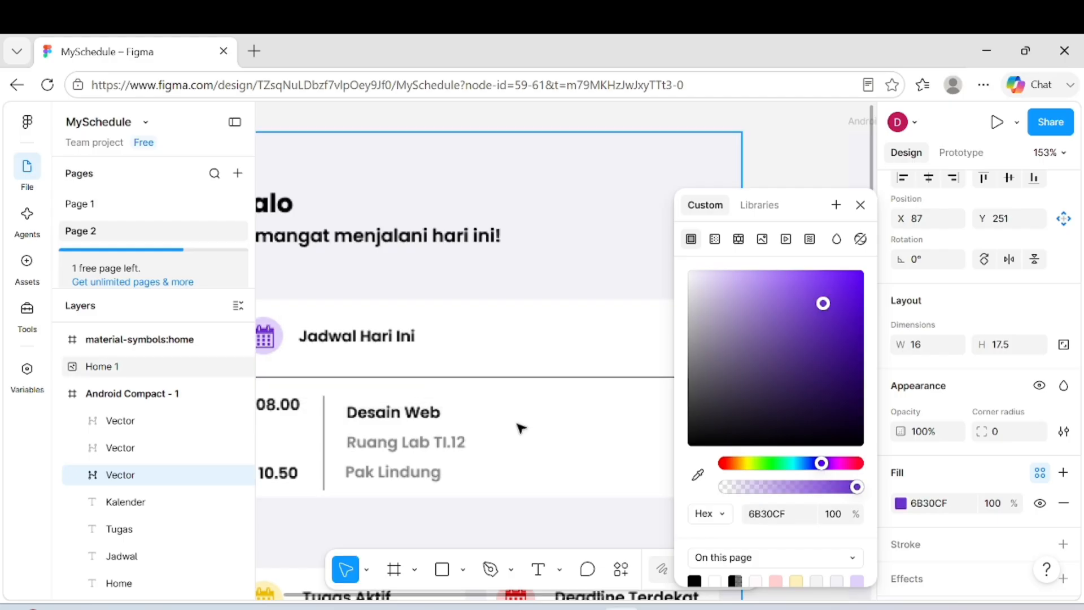
- Move the purple calendar icon into the light purple circle beside Jadwal Hari Ini, at X 33, Y 148
{"action": "scroll", "coordinate": [520, 428], "scroll_direction": "down", "scroll_amount": 5}
{"action": "scroll", "coordinate": [521, 428], "scroll_direction": "up", "scroll_amount": 2}
{"action": "left_click_drag", "start_coordinate": [552, 448], "coordinate": [508, 368]}
{"action": "left_click", "coordinate": [460, 387]}
{"action": "left_click", "coordinate": [457, 361]}
{"action": "left_click", "coordinate": [507, 368]}
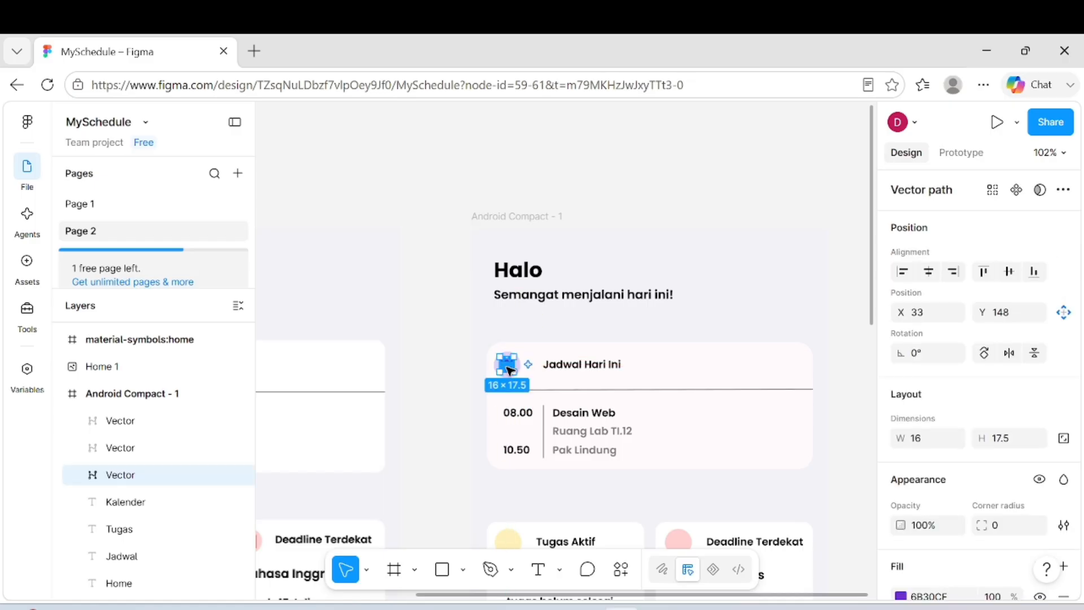
{"action": "left_click", "coordinate": [438, 370]}
- Nudge the purple calendar icon slightly to the right to center it in its circle beside Jadwal Hari Ini
{"action": "scroll", "coordinate": [476, 373], "scroll_direction": "down", "scroll_amount": 4}
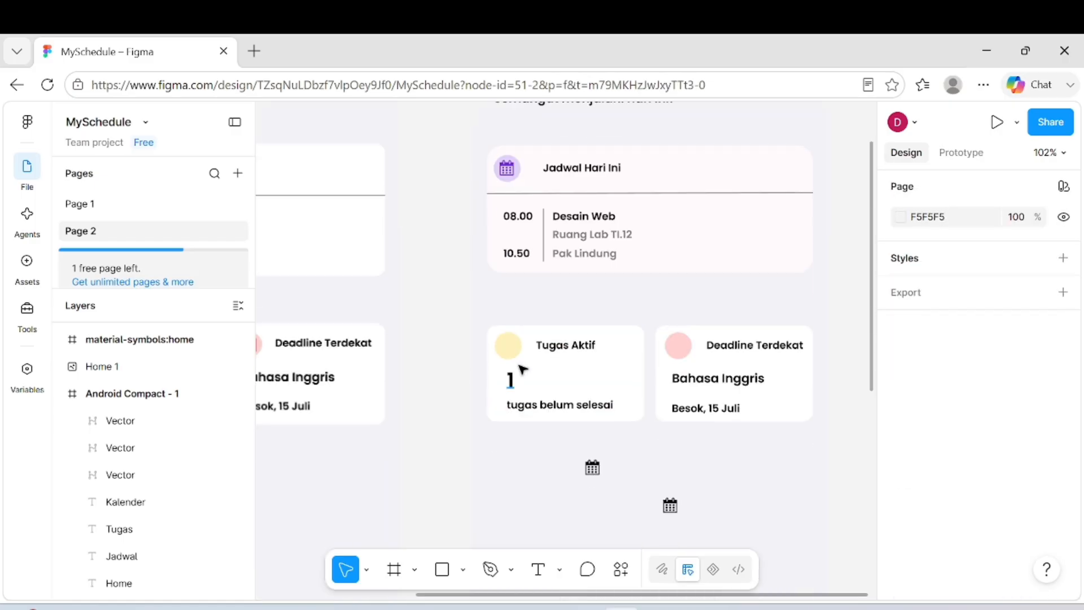
{"action": "left_click", "coordinate": [508, 170]}
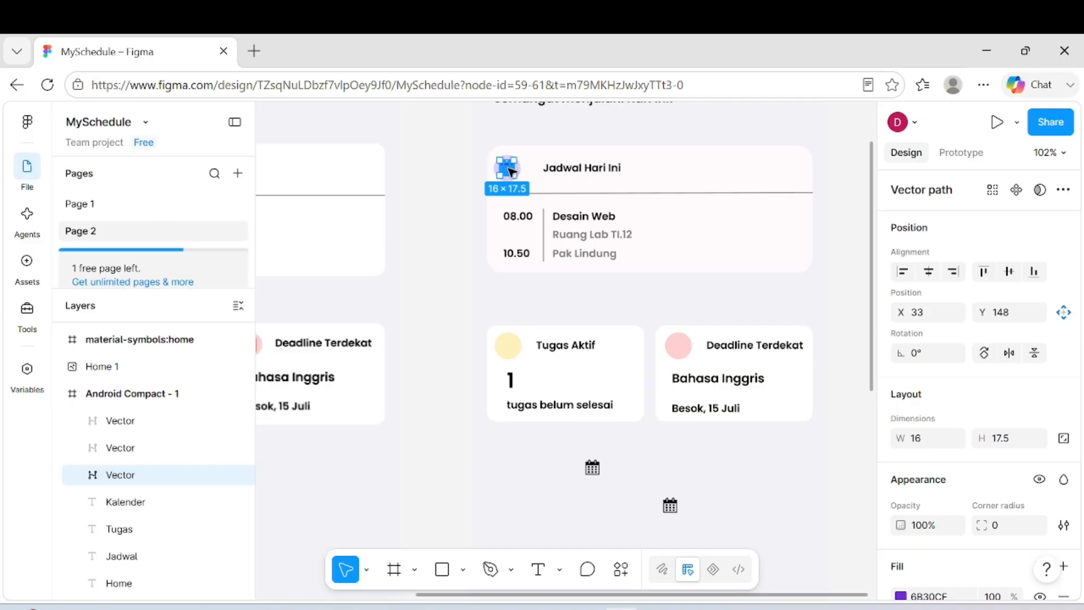
{"action": "left_click_drag", "start_coordinate": [514, 171], "coordinate": [515, 171]}
{"action": "left_click", "coordinate": [549, 292]}
- Select the upper of the two black calendar icons below the Tugas Aktif and Deadline Terdekat cards
{"action": "left_click", "coordinate": [592, 467]}
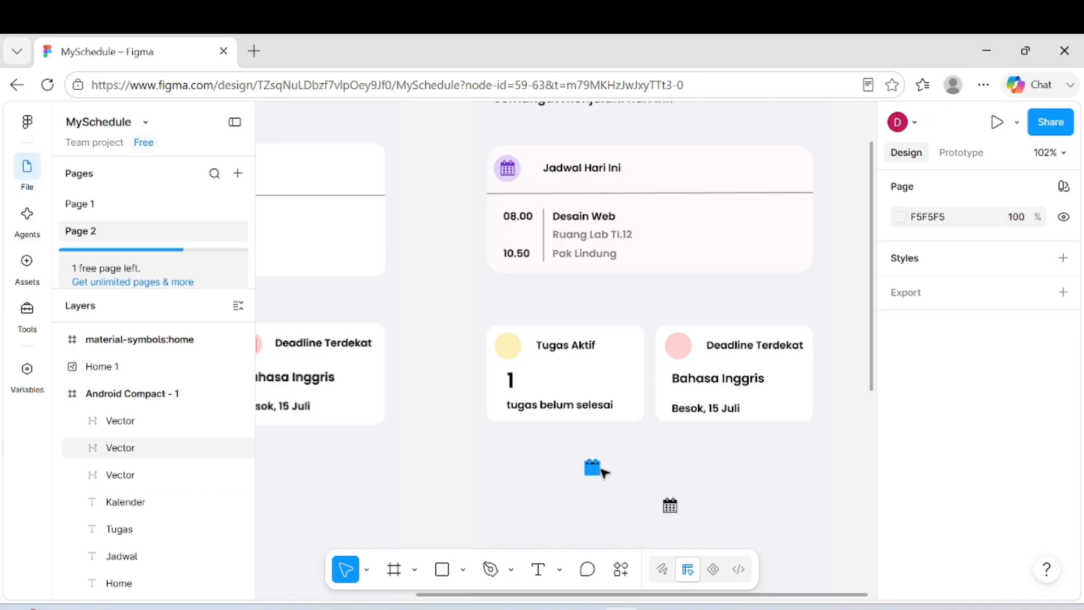
- Recolour the upper loose black calendar icon with the yellow EBBC00 sampled from the reference's Tugas Aktif icon
{"action": "scroll", "coordinate": [947, 538], "scroll_direction": "down", "scroll_amount": 2}
{"action": "left_click", "coordinate": [900, 513]}
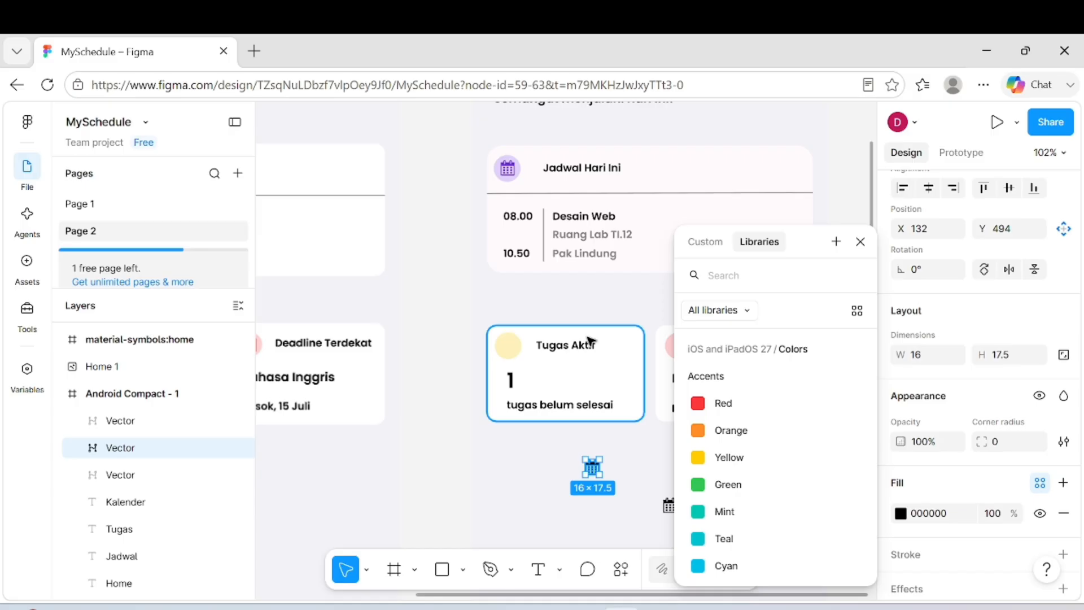
{"action": "left_click", "coordinate": [704, 241]}
{"action": "left_click", "coordinate": [698, 474]}
{"action": "scroll", "coordinate": [406, 367], "scroll_direction": "right", "scroll_amount": 2}
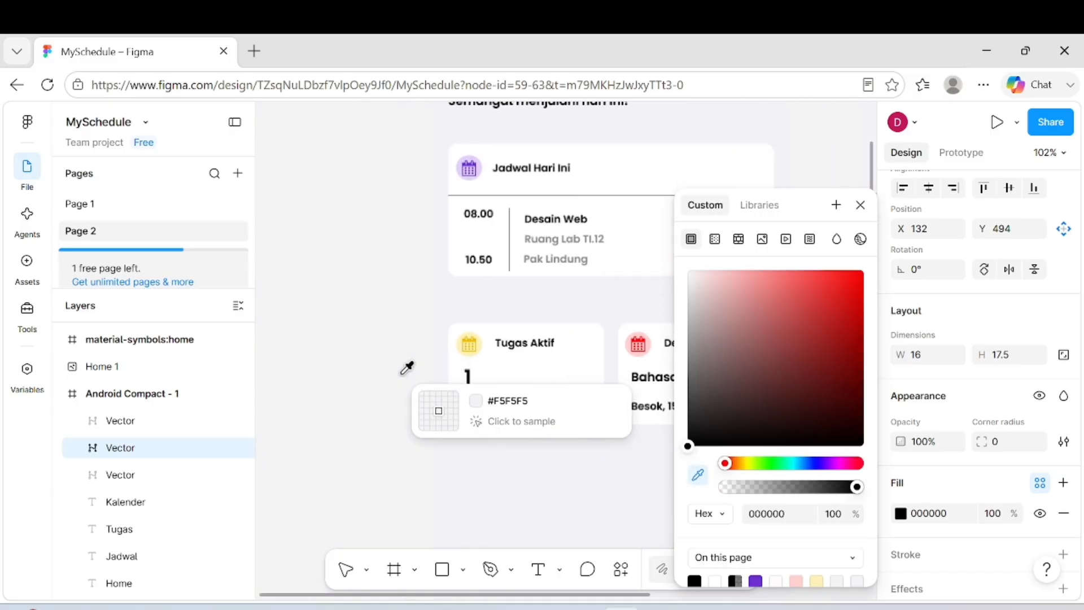
{"action": "left_click", "coordinate": [471, 340]}
- Place the yellow calendar icon on the yellow circle of the Tugas Aktif card
{"action": "scroll", "coordinate": [472, 341], "scroll_direction": "right", "scroll_amount": 8}
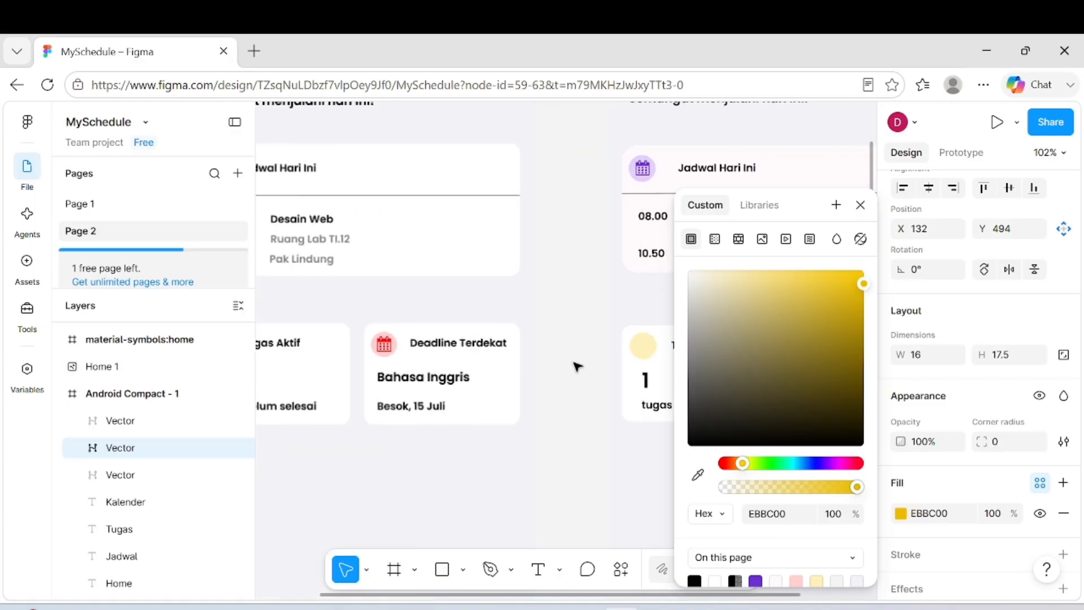
{"action": "left_click_drag", "start_coordinate": [534, 471], "coordinate": [450, 353]}
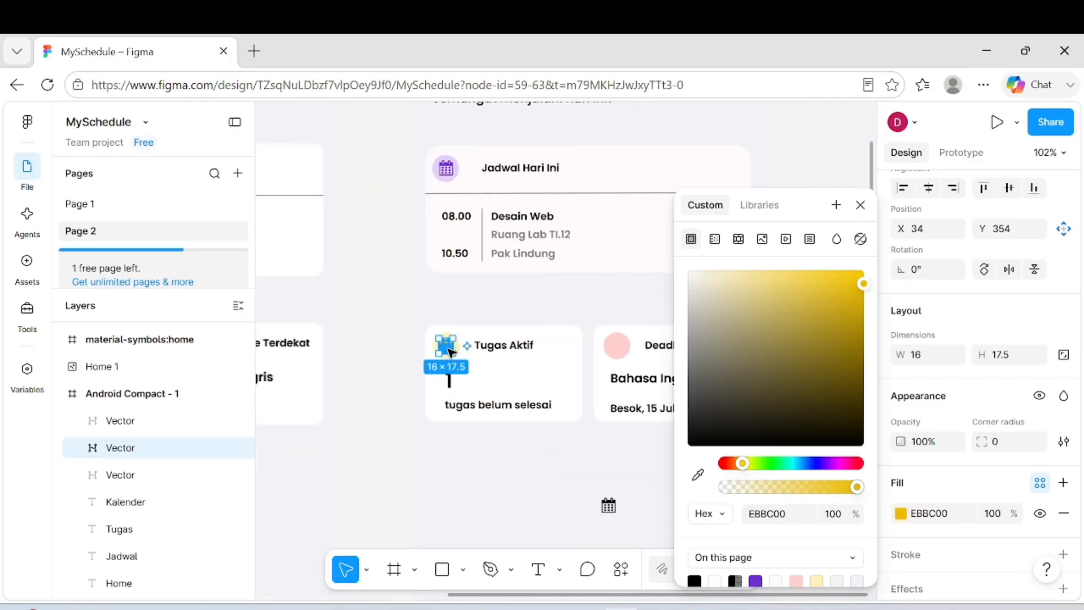
{"action": "left_click", "coordinate": [515, 455]}
- Recolour the remaining loose black calendar icon with the red FF0005 sampled from the reference's Deadline Terdekat icon
{"action": "left_click", "coordinate": [608, 506]}
{"action": "left_click", "coordinate": [1040, 477]}
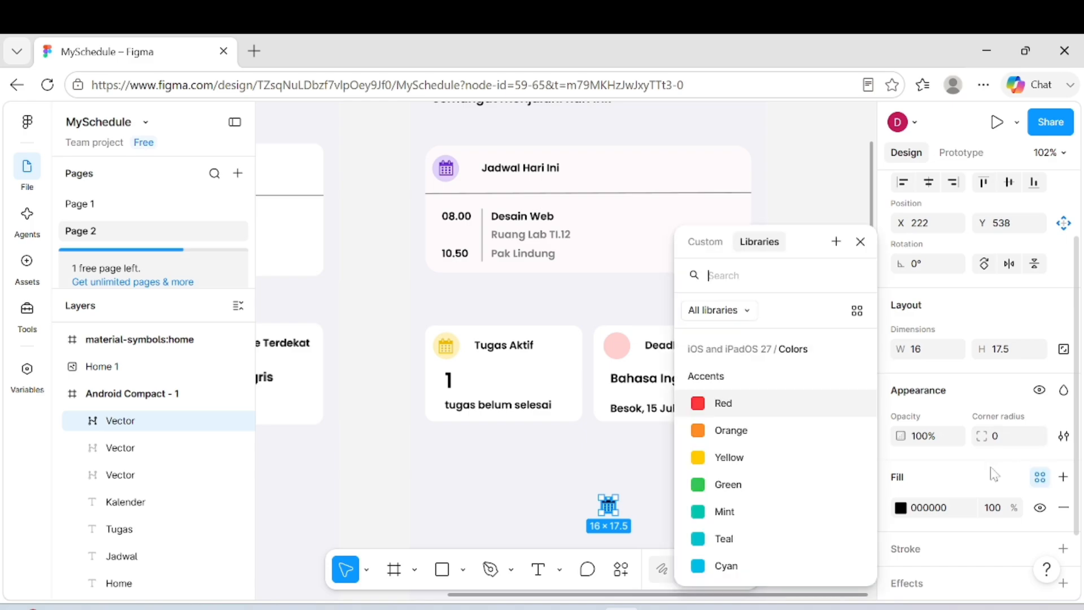
{"action": "left_click", "coordinate": [703, 239]}
{"action": "scroll", "coordinate": [487, 342], "scroll_direction": "left", "scroll_amount": 5}
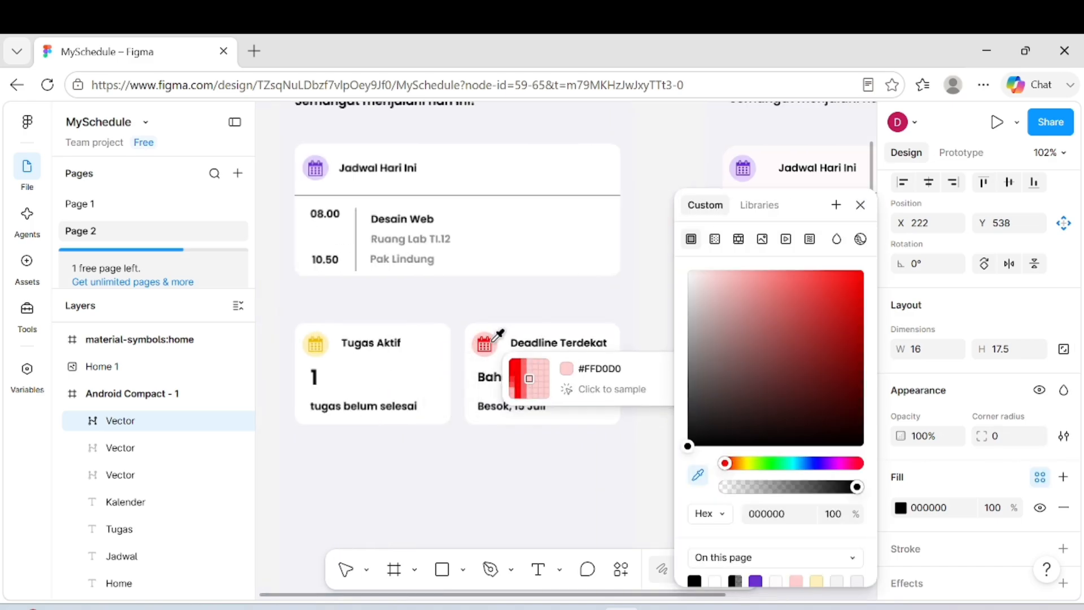
{"action": "left_click", "coordinate": [484, 339]}
- Place the red calendar icon on the pink circle of the Deadline Terdekat card
{"action": "scroll", "coordinate": [628, 406], "scroll_direction": "right", "scroll_amount": 5}
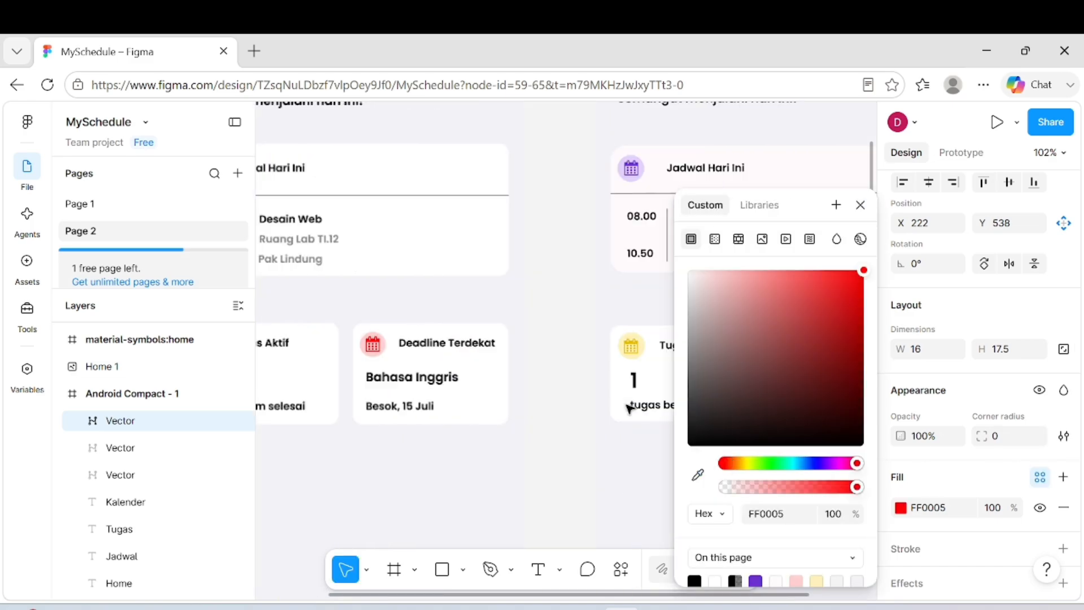
{"action": "left_click_drag", "start_coordinate": [567, 506], "coordinate": [575, 345]}
{"action": "left_click", "coordinate": [607, 519]}
- Import the Jadwal Kuliah reference image from the file manager and place it to the right of the home screen frame
{"action": "scroll", "coordinate": [607, 519], "scroll_direction": "down", "scroll_amount": 2}
{"action": "scroll", "coordinate": [609, 522], "scroll_direction": "down", "scroll_amount": 5}
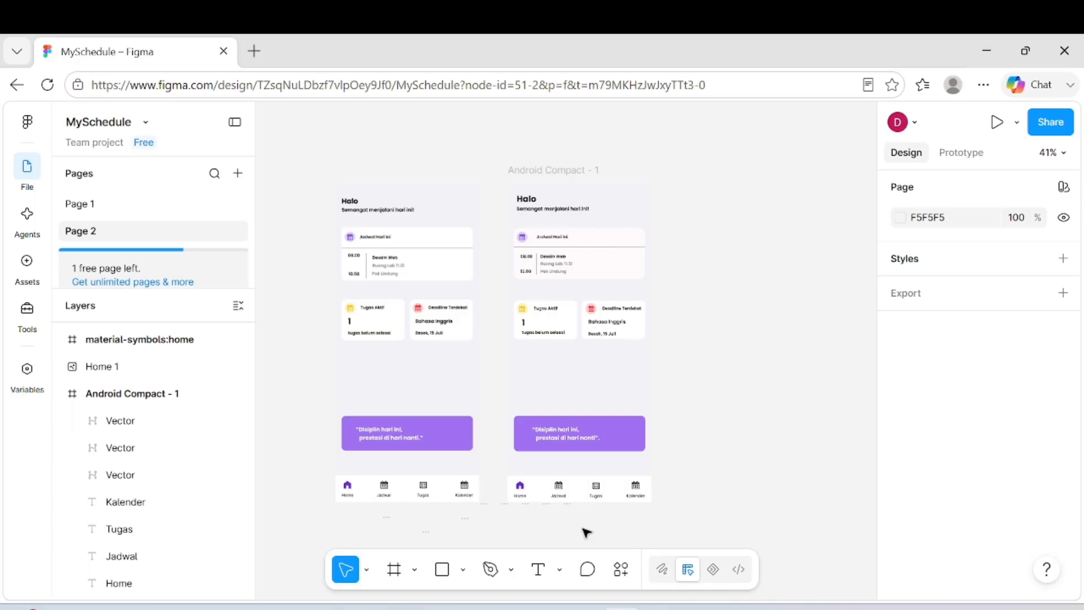
{"action": "scroll", "coordinate": [711, 474], "scroll_direction": "right", "scroll_amount": 4}
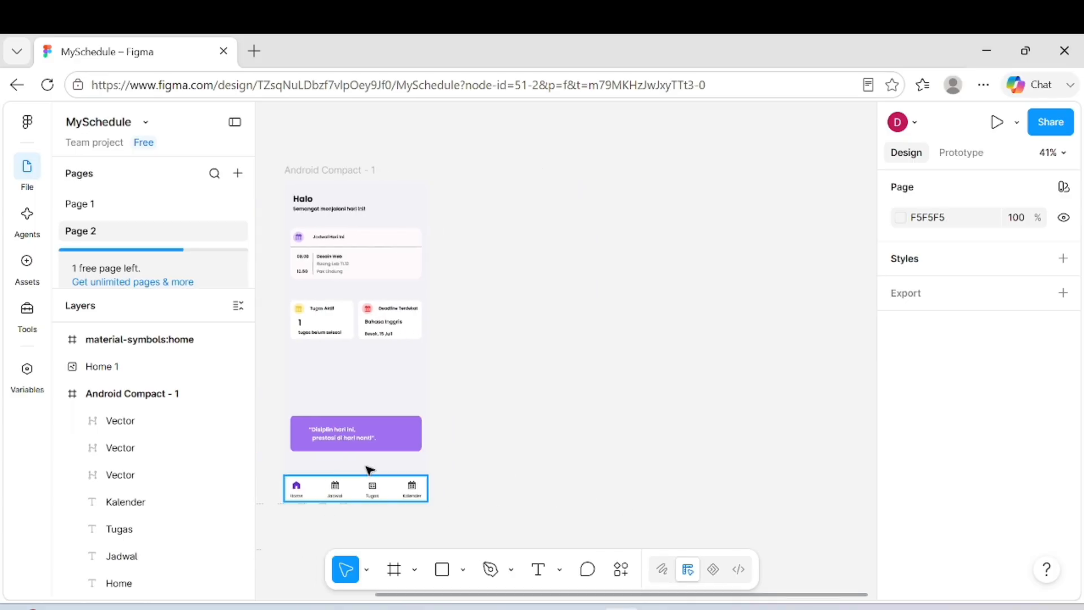
{"action": "left_click", "coordinate": [547, 609]}
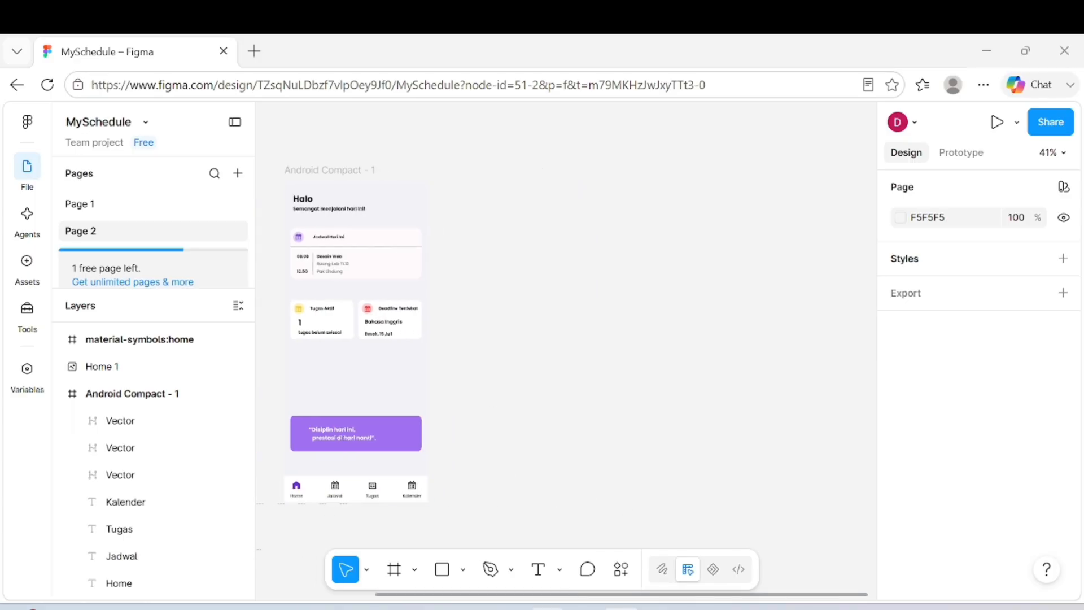
{"action": "scroll", "coordinate": [113, 200], "scroll_direction": "down", "scroll_amount": 2}
{"action": "left_click_drag", "start_coordinate": [113, 200], "coordinate": [497, 367]}
{"action": "left_click_drag", "start_coordinate": [535, 335], "coordinate": [569, 338]}
- Delete the leftover empty icon frames below the home screens, including boxicons:task, material-symbols:home and dashicons:calendar-alt
{"action": "scroll", "coordinate": [452, 349], "scroll_direction": "left", "scroll_amount": 3}
{"action": "scroll", "coordinate": [453, 342], "scroll_direction": "down", "scroll_amount": 3}
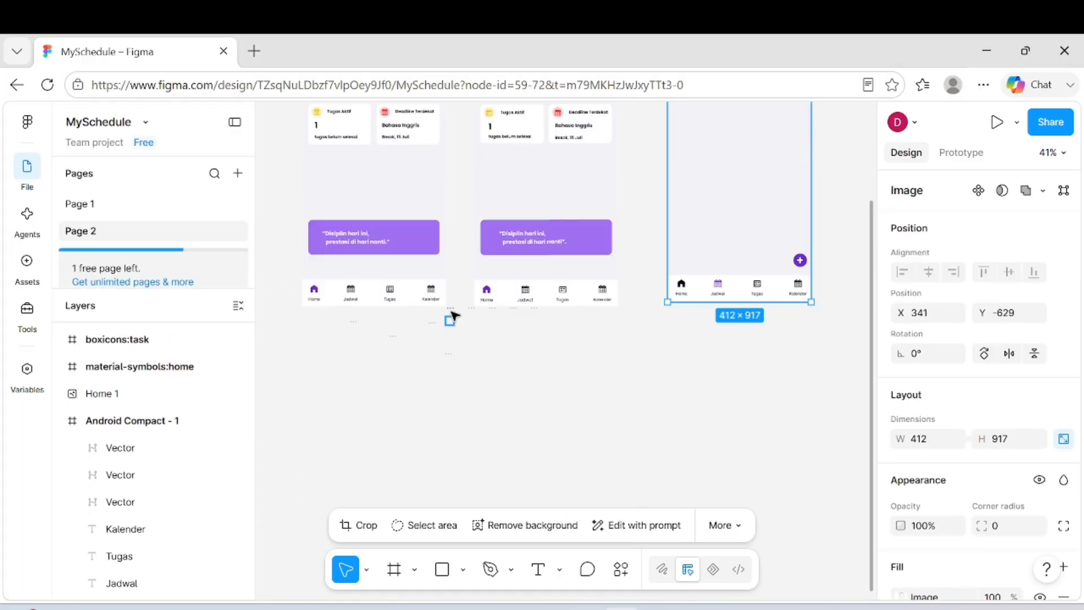
{"action": "left_click", "coordinate": [435, 327]}
{"action": "left_click", "coordinate": [512, 321]}
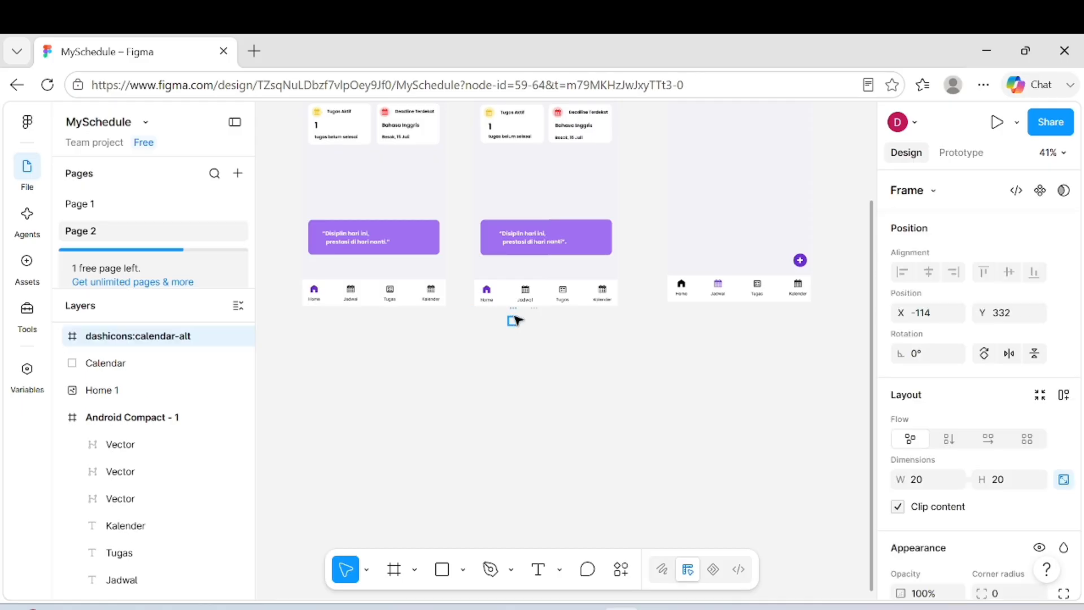
{"action": "left_click", "coordinate": [532, 319]}
- Add a 412 × 917 Android Compact frame beside the Jadwal Kuliah image and move the image closer to the home screen frame
{"action": "scroll", "coordinate": [532, 319], "scroll_direction": "right", "scroll_amount": 5}
{"action": "scroll", "coordinate": [532, 320], "scroll_direction": "up", "scroll_amount": 3}
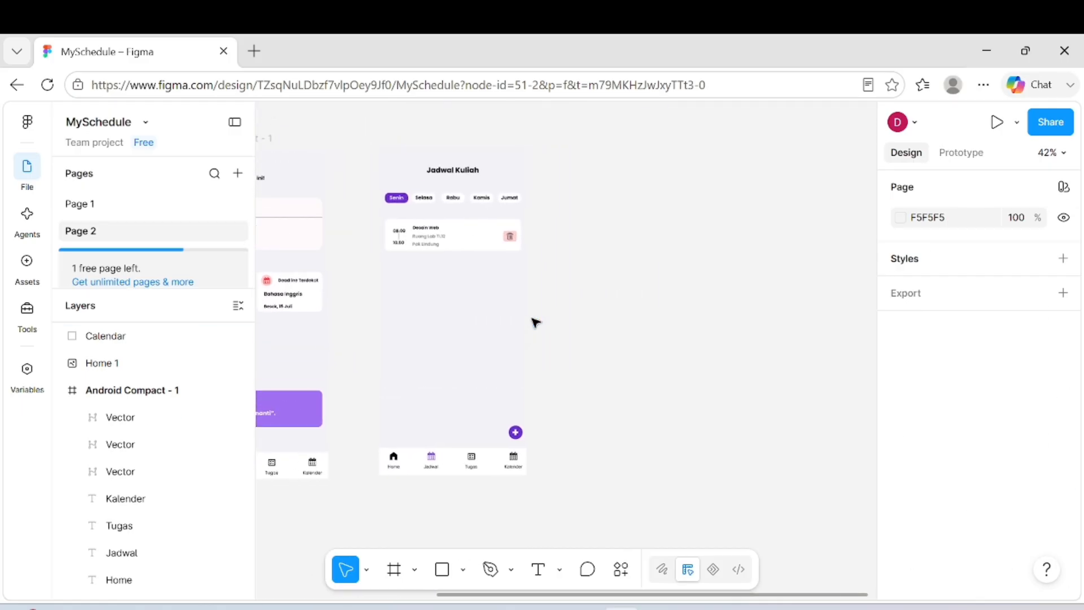
{"action": "scroll", "coordinate": [535, 322], "scroll_direction": "up", "scroll_amount": 2}
{"action": "scroll", "coordinate": [535, 322], "scroll_direction": "right", "scroll_amount": 2}
{"action": "scroll", "coordinate": [535, 323], "scroll_direction": "up", "scroll_amount": 1}
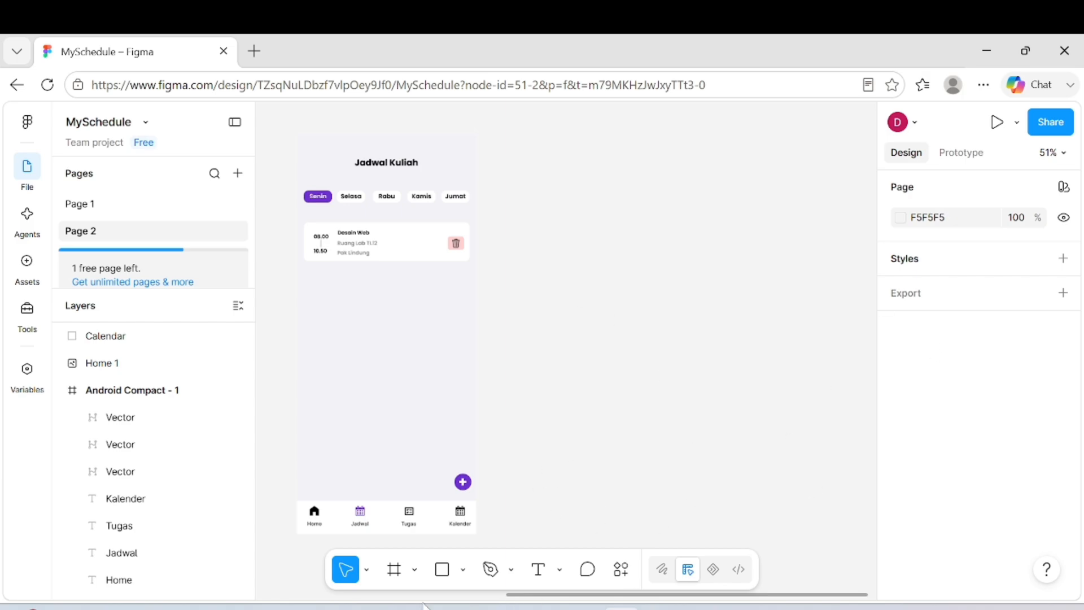
{"action": "left_click", "coordinate": [393, 576]}
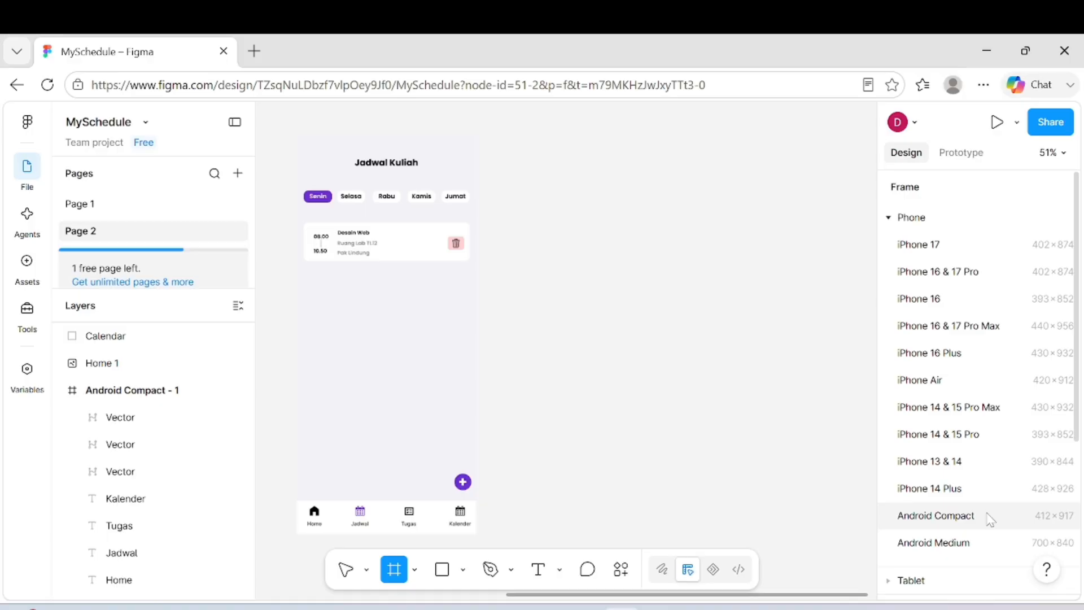
{"action": "left_click", "coordinate": [989, 518]}
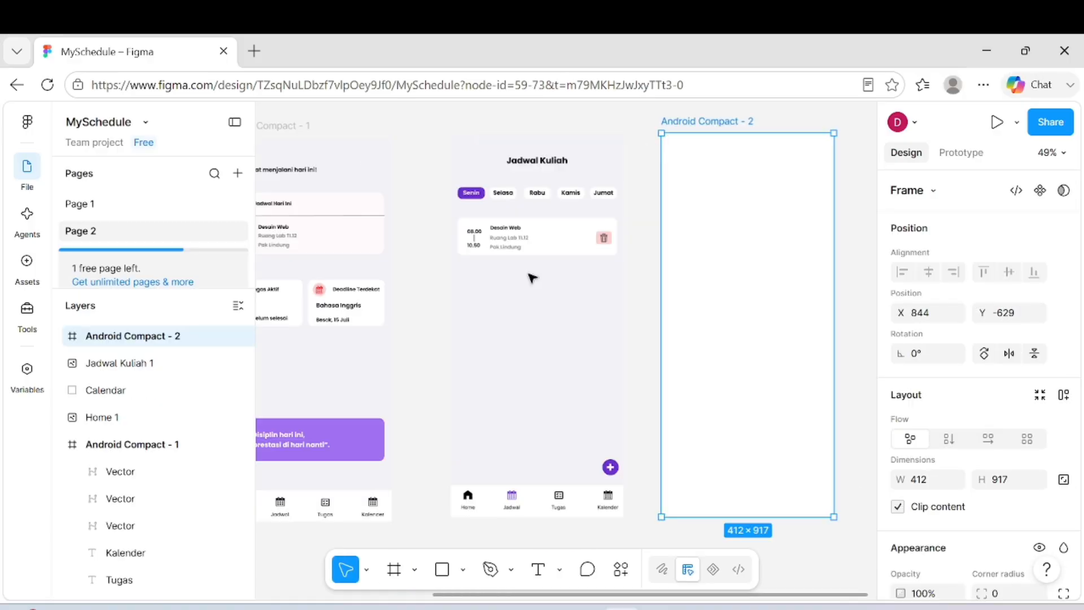
{"action": "left_click_drag", "start_coordinate": [614, 265], "coordinate": [502, 277]}
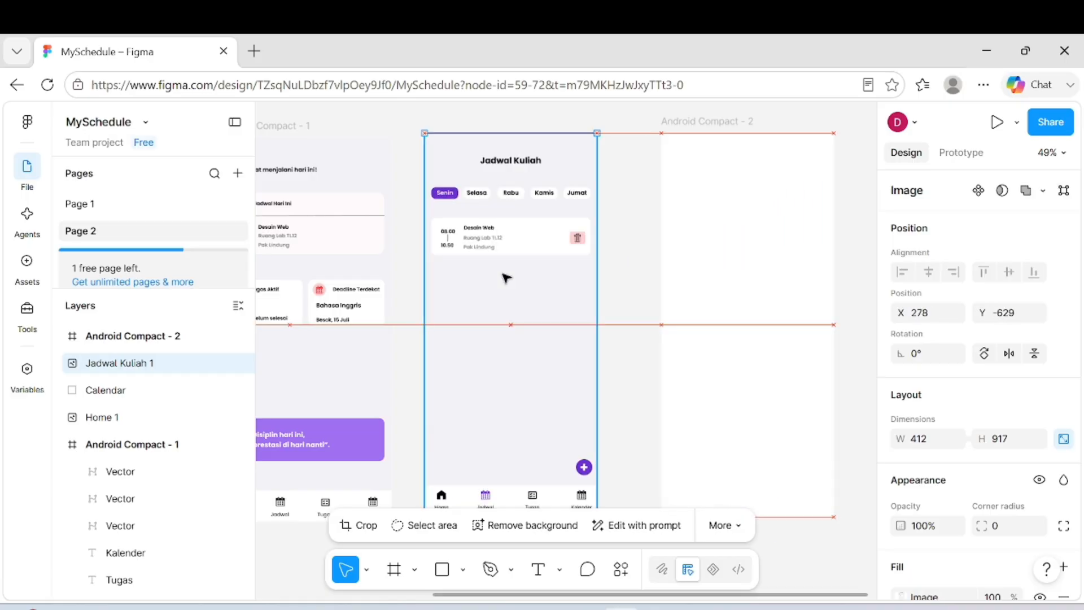
- Fill the new Android Compact - 2 frame with the library's Backgrounds/Secondary colour
{"action": "scroll", "coordinate": [705, 277], "scroll_direction": "right", "scroll_amount": 1}
{"action": "scroll", "coordinate": [706, 277], "scroll_direction": "right", "scroll_amount": 1}
{"action": "left_click", "coordinate": [690, 280]}
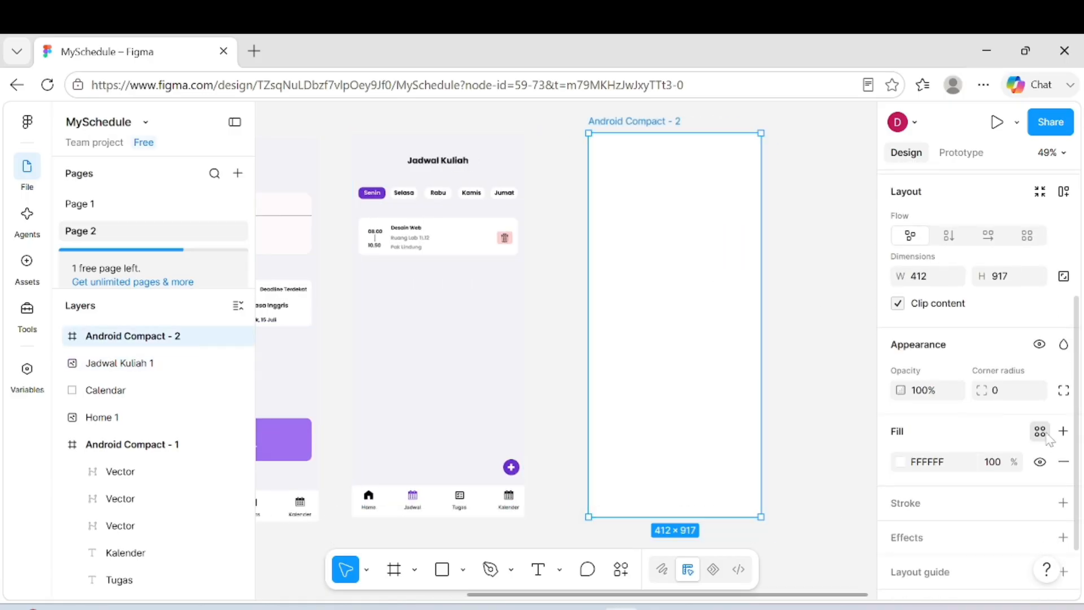
{"action": "scroll", "coordinate": [745, 395], "scroll_direction": "down", "scroll_amount": 5}
{"action": "left_click", "coordinate": [751, 360]}
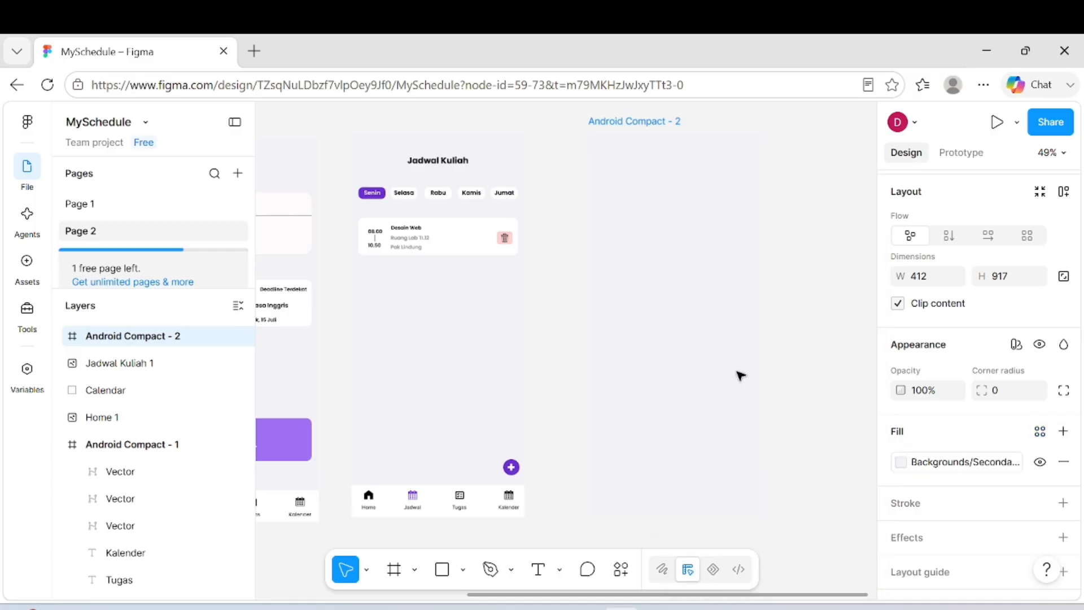
- Add the text "Jadwal Kuliah" inside the Android Compact - 2 frame
{"action": "scroll", "coordinate": [776, 351], "scroll_direction": "up", "scroll_amount": 2}
{"action": "scroll", "coordinate": [802, 270], "scroll_direction": "up", "scroll_amount": 3}
{"action": "scroll", "coordinate": [802, 270], "scroll_direction": "left", "scroll_amount": 1}
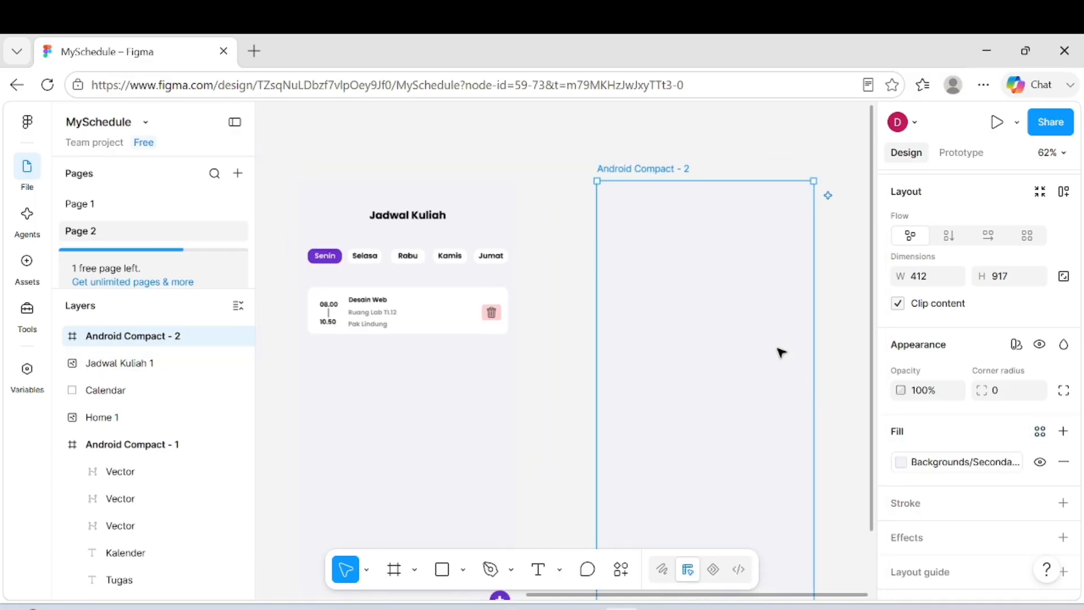
{"action": "left_click", "coordinate": [540, 569]}
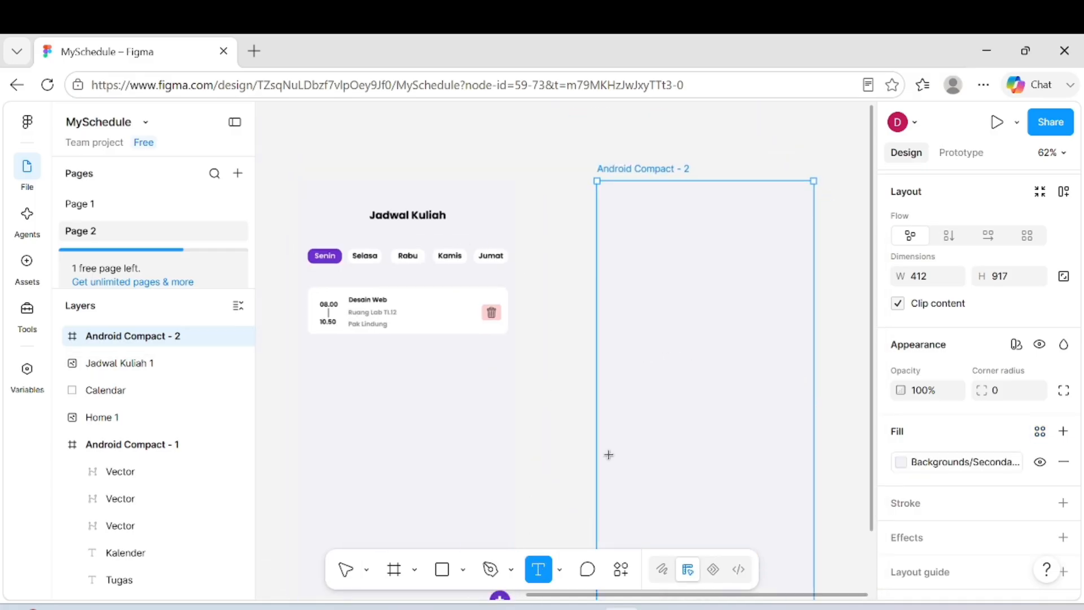
{"action": "left_click", "coordinate": [714, 341]}
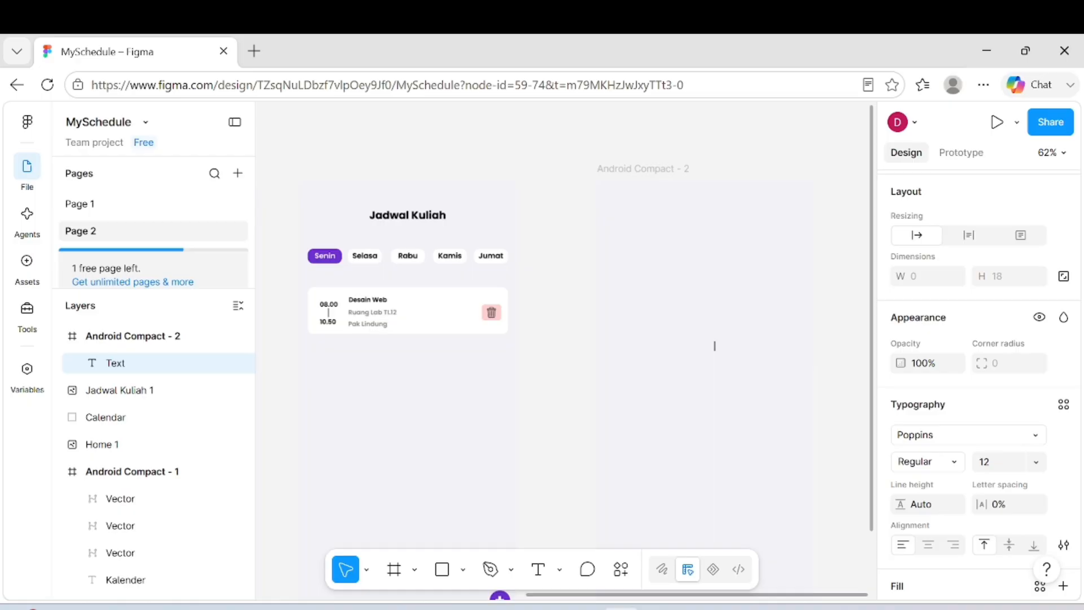
{"action": "type", "text": "Jadwal Kuliah"}
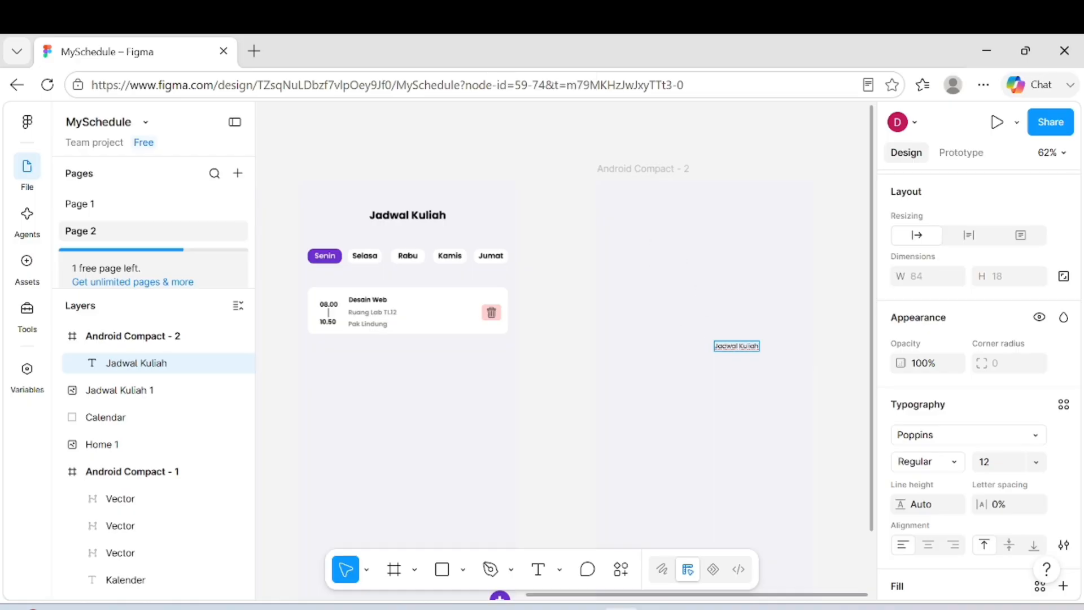
- Format the Jadwal Kuliah text as Bold, size 20, and centre it horizontally near the top of the frame
{"action": "left_click", "coordinate": [950, 460]}
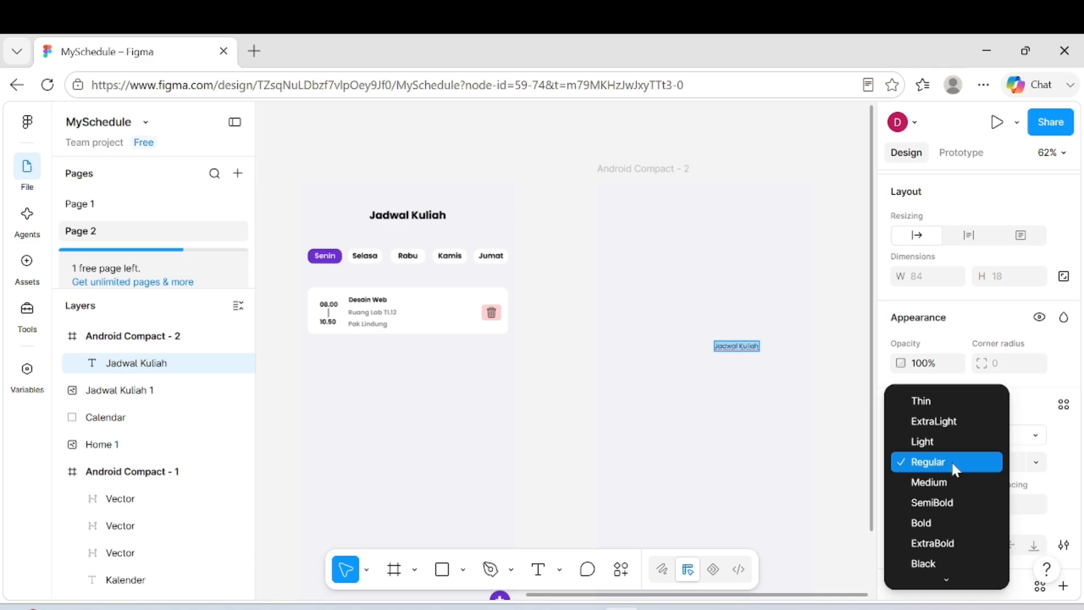
{"action": "left_click", "coordinate": [960, 523]}
{"action": "left_click", "coordinate": [1036, 461]}
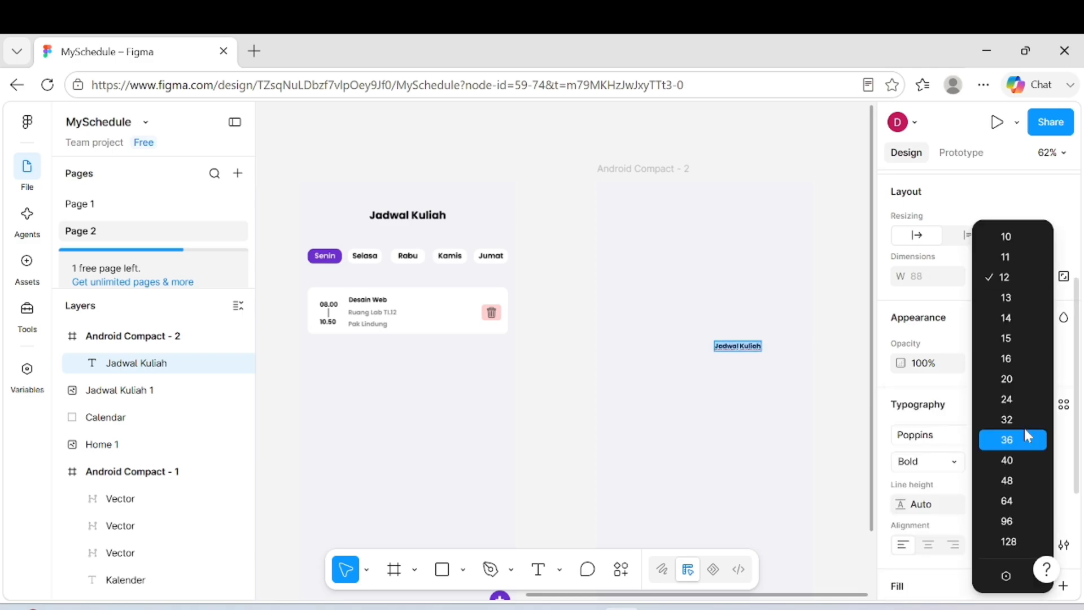
{"action": "left_click", "coordinate": [1025, 384]}
{"action": "left_click_drag", "start_coordinate": [764, 356], "coordinate": [713, 224]}
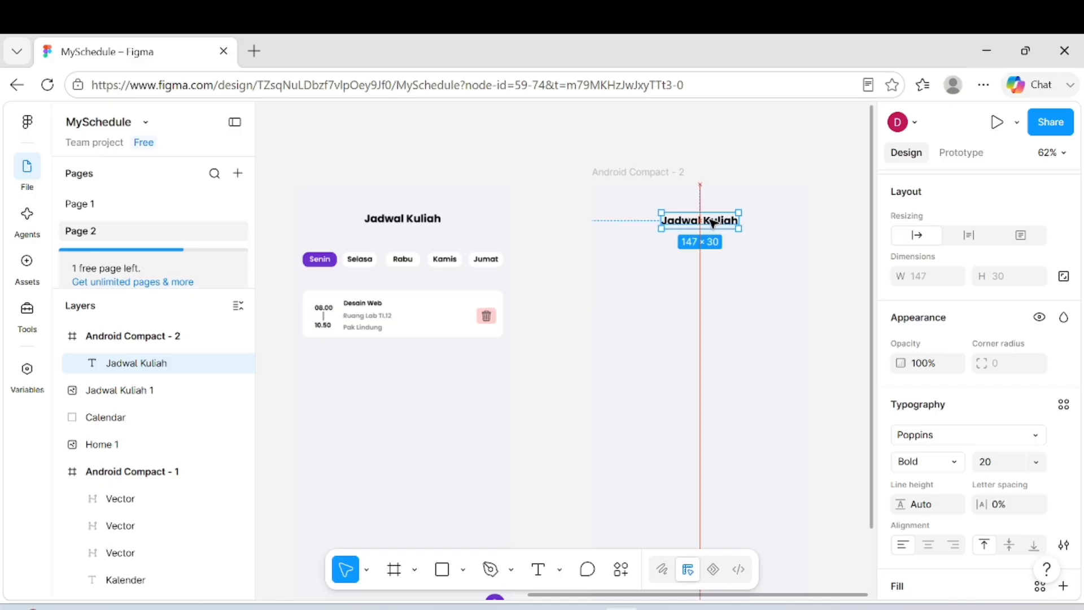
{"action": "left_click", "coordinate": [744, 276]}
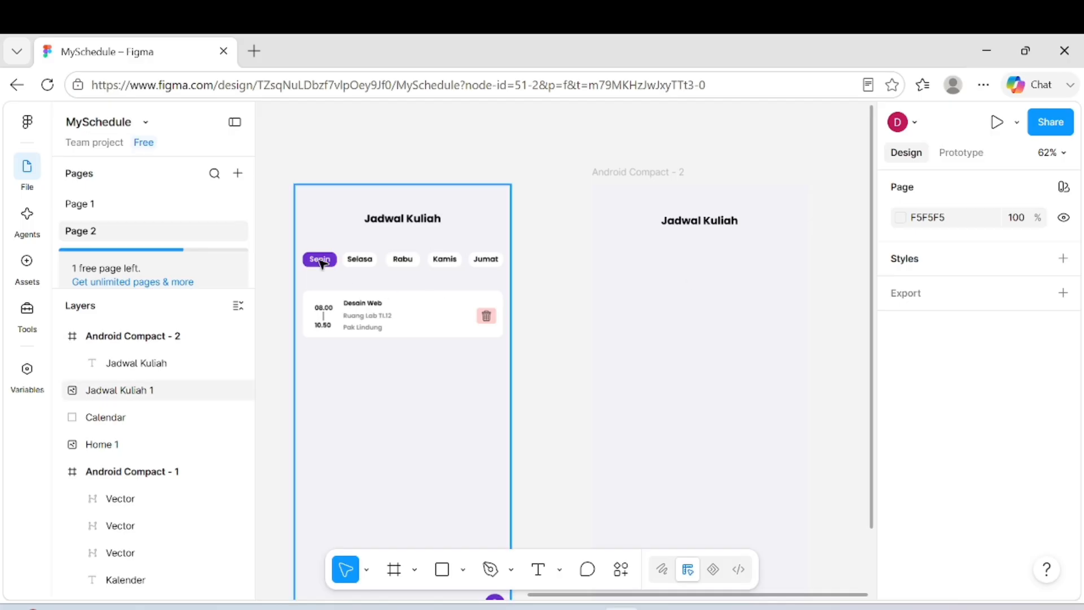
- Draw a rectangle about 60 × 26 over the Jumat tab in the reference image
{"action": "left_click", "coordinate": [463, 570]}
{"action": "left_click", "coordinate": [540, 414]}
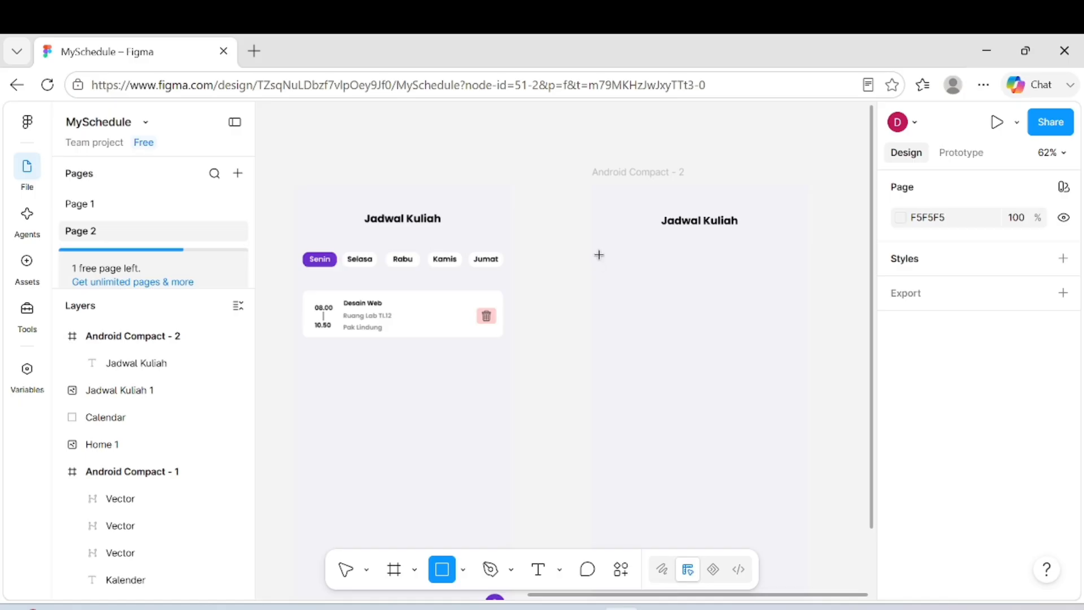
{"action": "scroll", "coordinate": [599, 255], "scroll_direction": "up", "scroll_amount": 5}
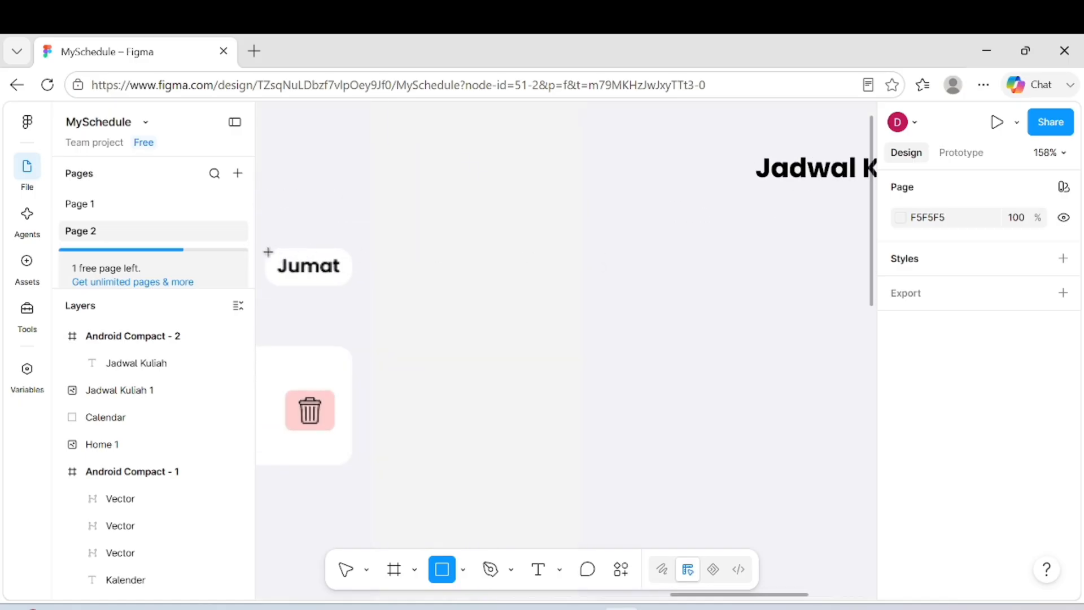
{"action": "left_click_drag", "start_coordinate": [269, 249], "coordinate": [348, 279]}
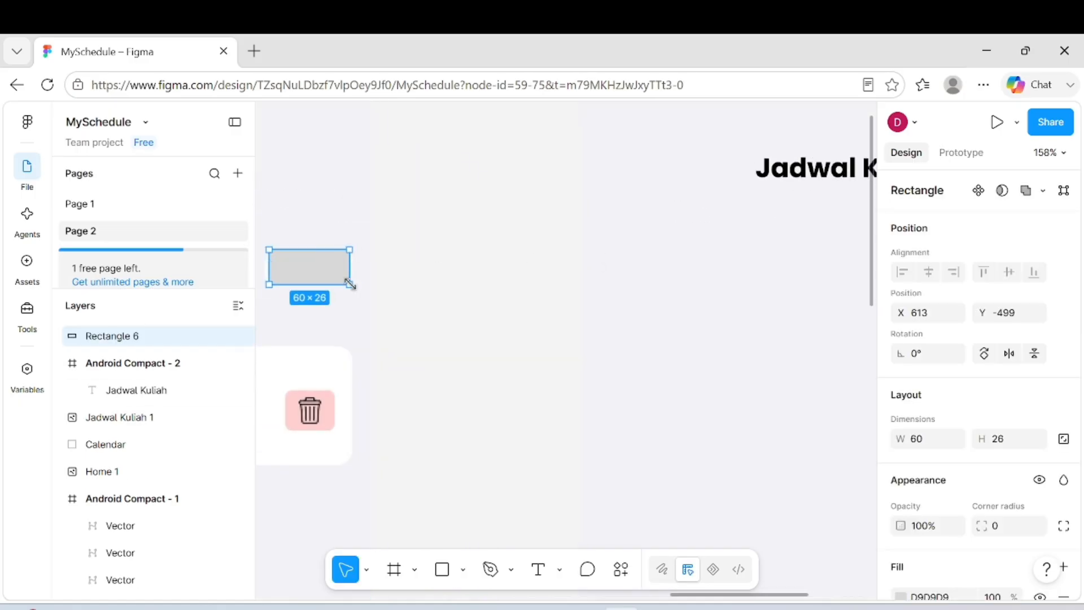
- Fill the tab rectangle with the library's Backgrounds/Primary colour
{"action": "scroll", "coordinate": [928, 468], "scroll_direction": "down", "scroll_amount": 3}
{"action": "left_click", "coordinate": [1039, 398]}
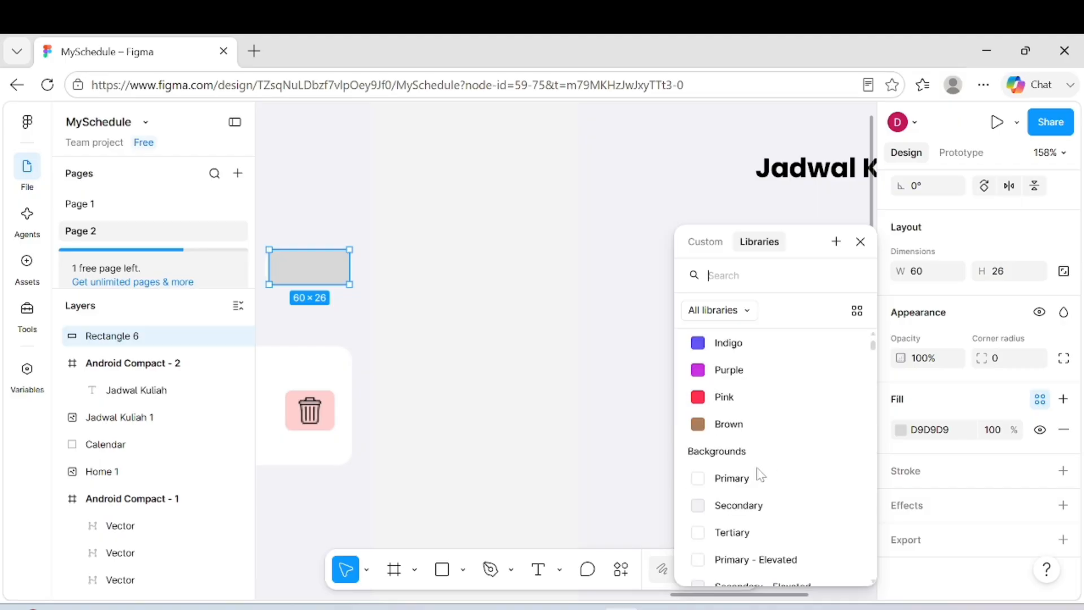
{"action": "scroll", "coordinate": [759, 474], "scroll_direction": "down", "scroll_amount": 5}
{"action": "scroll", "coordinate": [750, 489], "scroll_direction": "up", "scroll_amount": 5}
{"action": "left_click", "coordinate": [745, 489]}
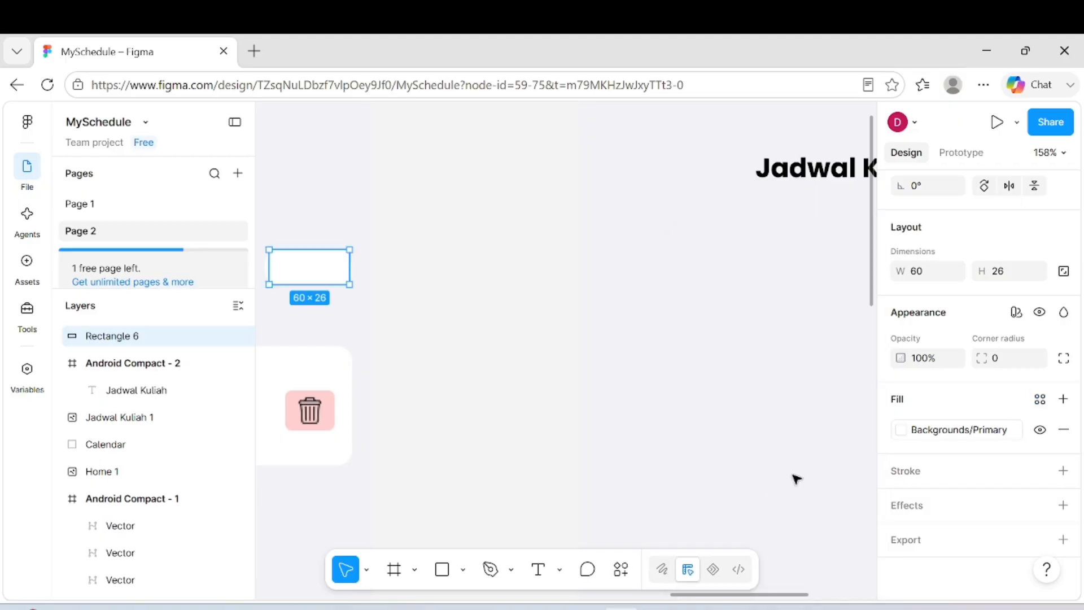
- Resize the tab rectangle to 62 × 28 to match the reference's Jumat tab and round its corners to a radius of 10
{"action": "scroll", "coordinate": [315, 269], "scroll_direction": "up", "scroll_amount": 5}
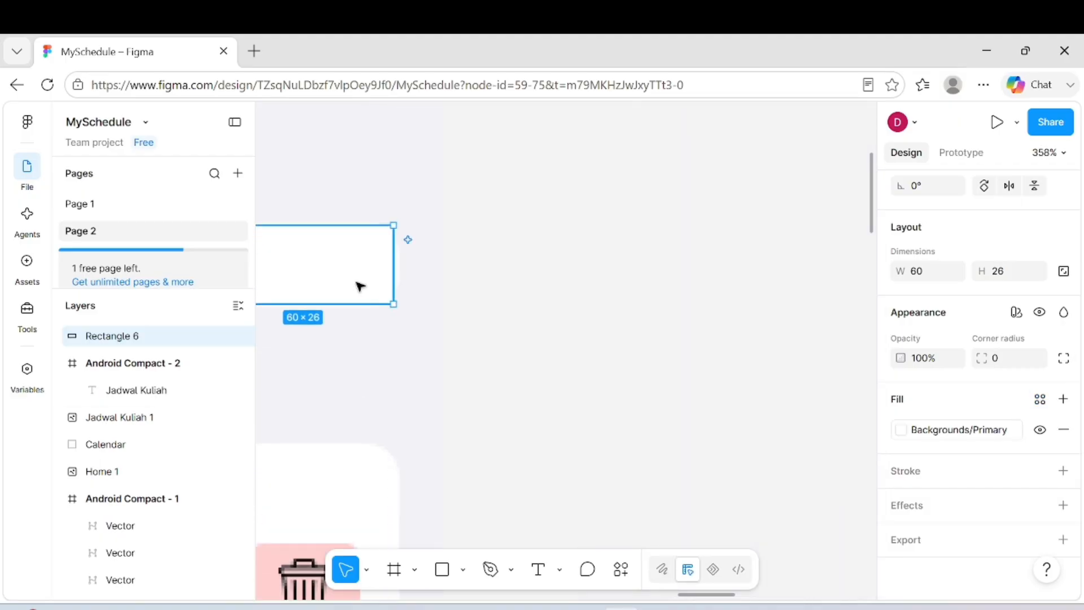
{"action": "scroll", "coordinate": [378, 287], "scroll_direction": "up", "scroll_amount": 5}
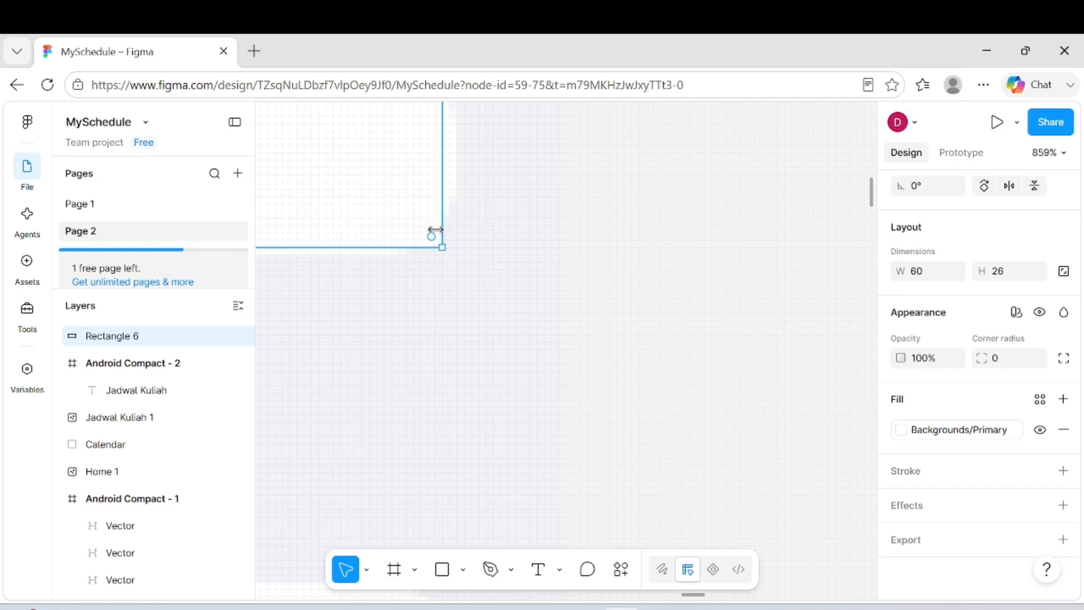
{"action": "scroll", "coordinate": [417, 228], "scroll_direction": "up", "scroll_amount": 2}
{"action": "left_click_drag", "start_coordinate": [442, 238], "coordinate": [454, 239]}
{"action": "mouse_move", "coordinate": [455, 173]}
{"action": "left_mouse_down"}
{"action": "mouse_move", "coordinate": [448, 179]}
{"action": "mouse_move", "coordinate": [454, 172]}
{"action": "left_mouse_up"}
{"action": "left_click_drag", "start_coordinate": [376, 173], "coordinate": [376, 165]}
{"action": "left_click_drag", "start_coordinate": [426, 193], "coordinate": [385, 239]}
{"action": "left_click_drag", "start_coordinate": [358, 359], "coordinate": [359, 367]}
{"action": "scroll", "coordinate": [368, 346], "scroll_direction": "down", "scroll_amount": 3}
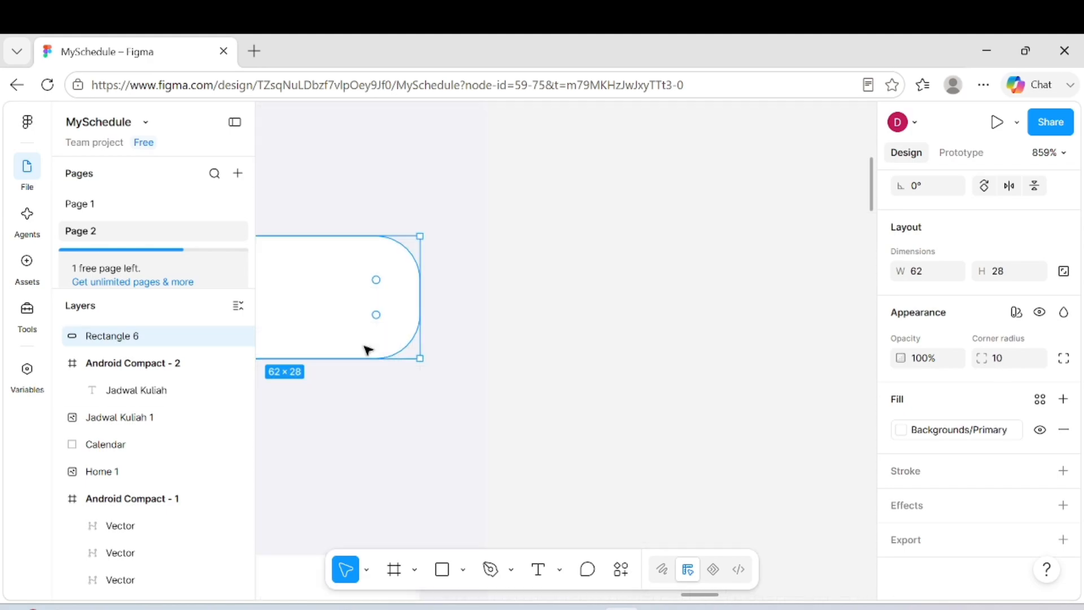
- Widen the tab rectangle to 65 and move it into the Android Compact - 2 frame, below the heading near the left edge
{"action": "scroll", "coordinate": [364, 339], "scroll_direction": "left", "scroll_amount": 3}
{"action": "left_click_drag", "start_coordinate": [355, 309], "coordinate": [342, 309]}
{"action": "scroll", "coordinate": [485, 390], "scroll_direction": "down", "scroll_amount": 10}
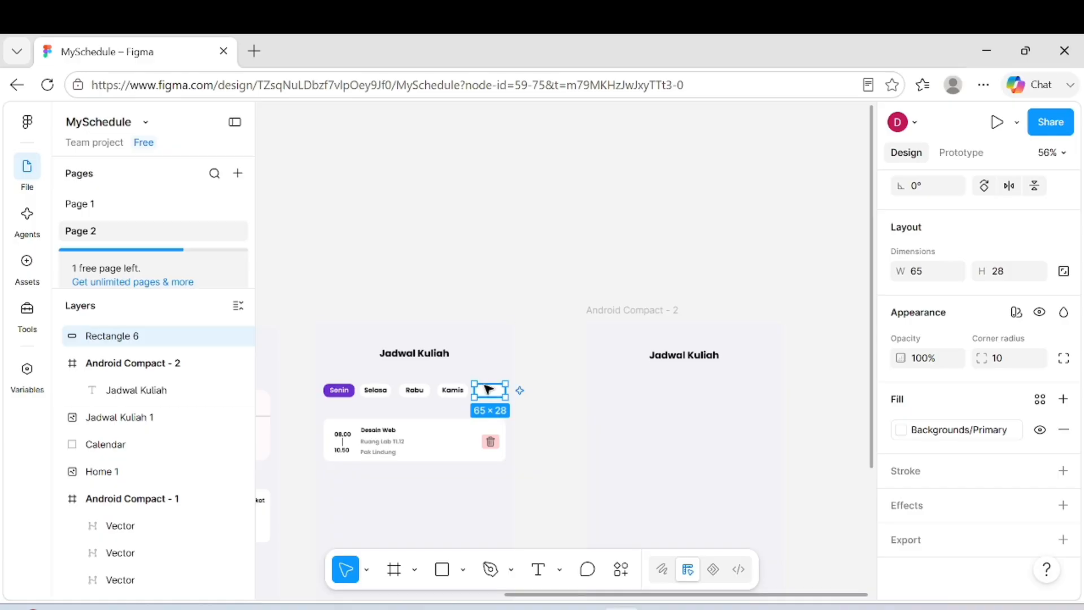
{"action": "left_click_drag", "start_coordinate": [582, 395], "coordinate": [606, 395]}
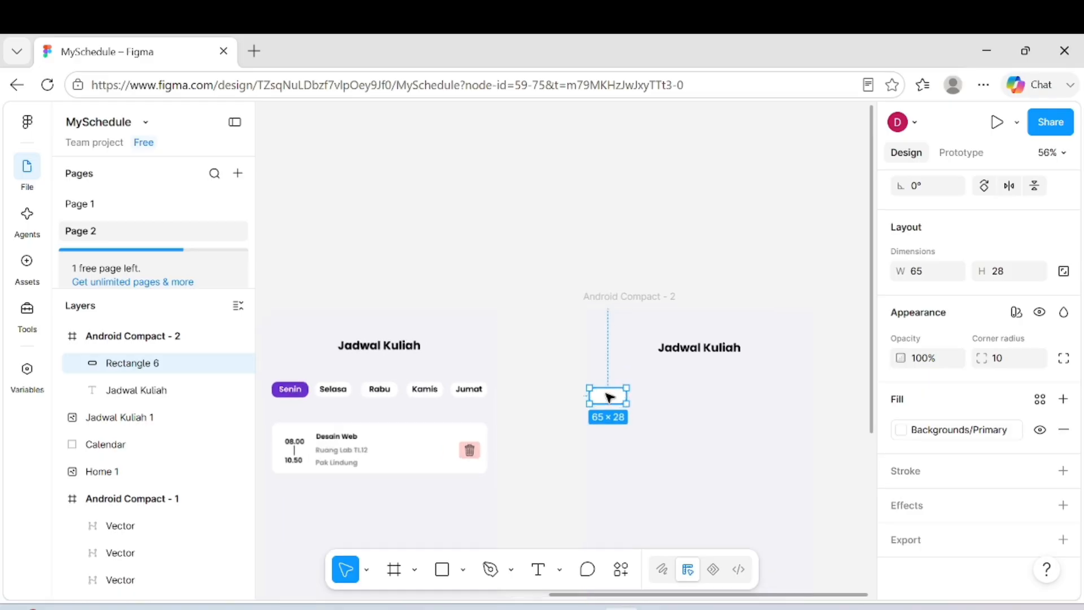
- Duplicate the tab rectangle in place until there are five tab rectangles in the Android Compact - 2 frame
{"action": "scroll", "coordinate": [607, 395], "scroll_direction": "up", "scroll_amount": 5}
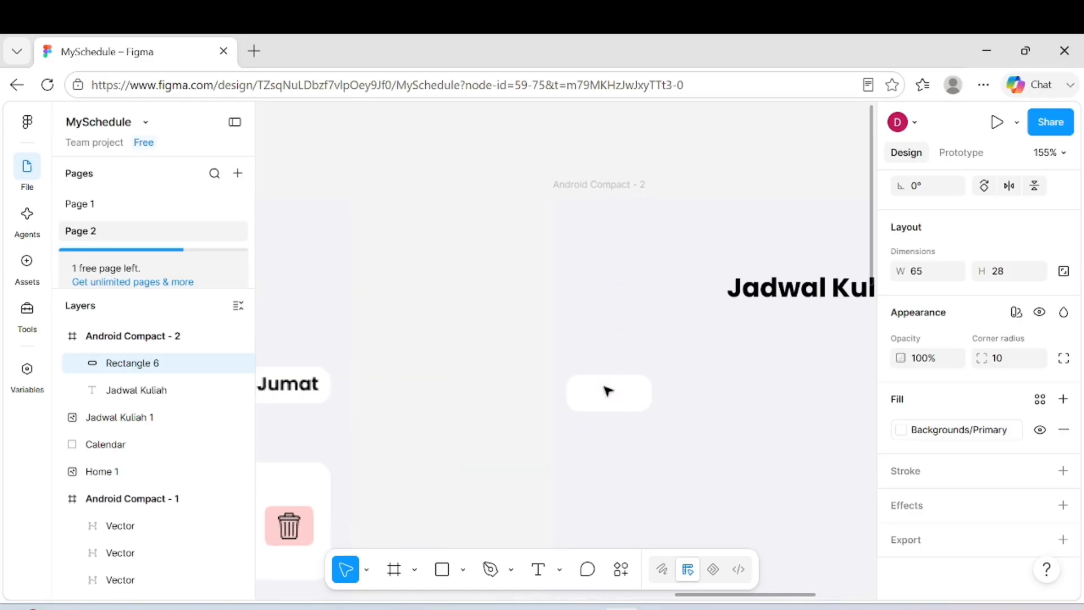
{"action": "key", "text": "ctrl+d"}
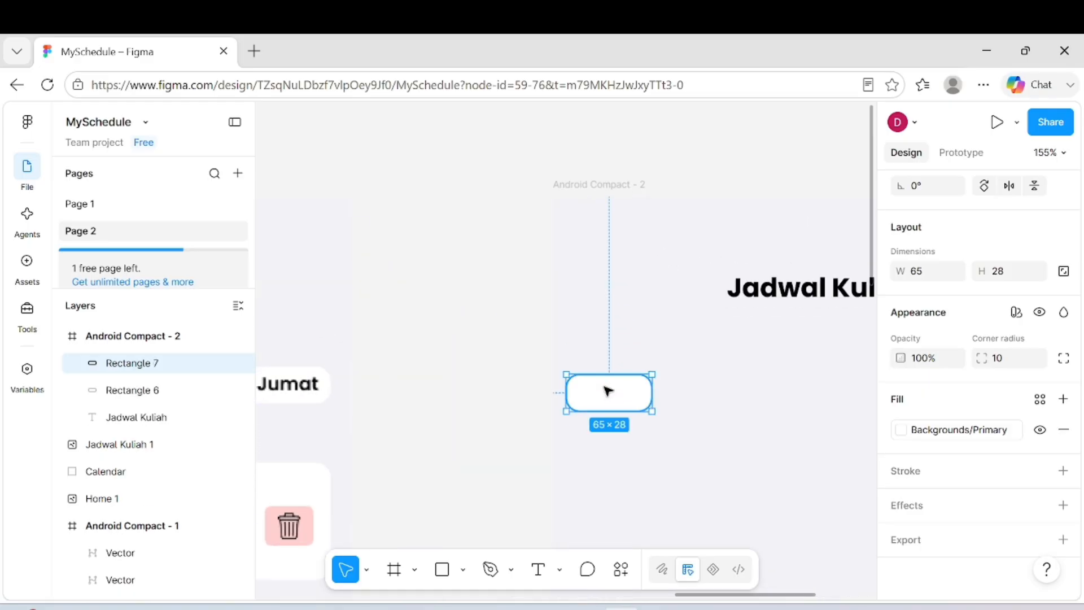
{"action": "key", "text": "ctrl+d"}
{"action": "key", "text": "ctrl+d"}
{"action": "key", "text": "ctrl+d"}
{"action": "key", "text": "ctrl+d"}
{"action": "key", "text": "ctrl+d"}
{"action": "key", "text": "ctrl+z"}
{"action": "key", "text": "ctrl+z"}
- Spread the five stacked tab rectangles into one horizontal row below the Jadwal Kuliah heading
{"action": "scroll", "coordinate": [607, 391], "scroll_direction": "down", "scroll_amount": 5}
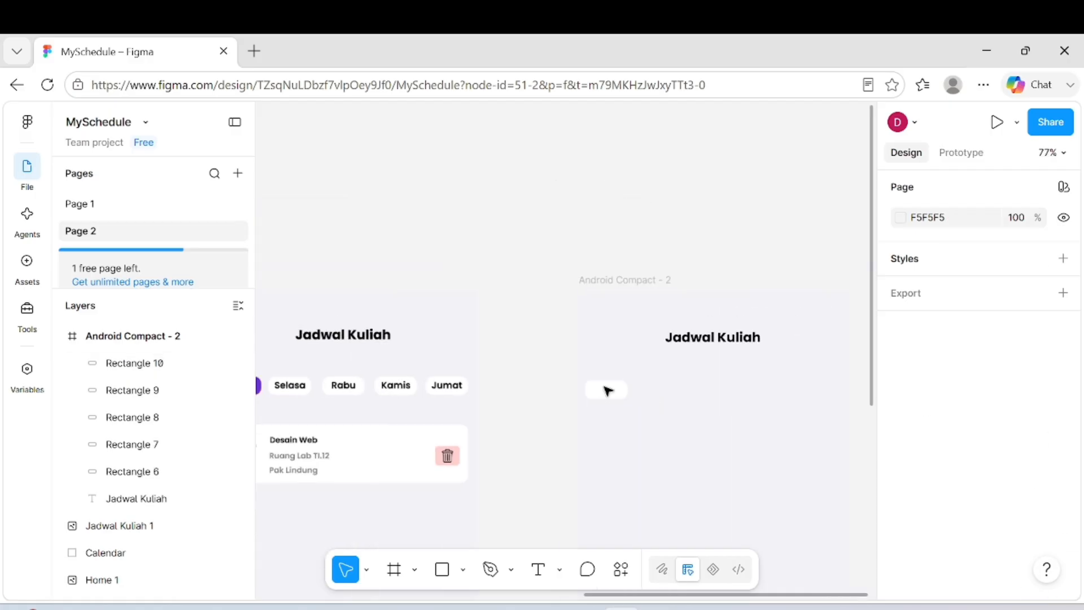
{"action": "left_click_drag", "start_coordinate": [606, 390], "coordinate": [665, 390]}
{"action": "left_click_drag", "start_coordinate": [607, 390], "coordinate": [781, 396]}
{"action": "left_click", "coordinate": [658, 417]}
{"action": "scroll", "coordinate": [655, 385], "scroll_direction": "down", "scroll_amount": 1}
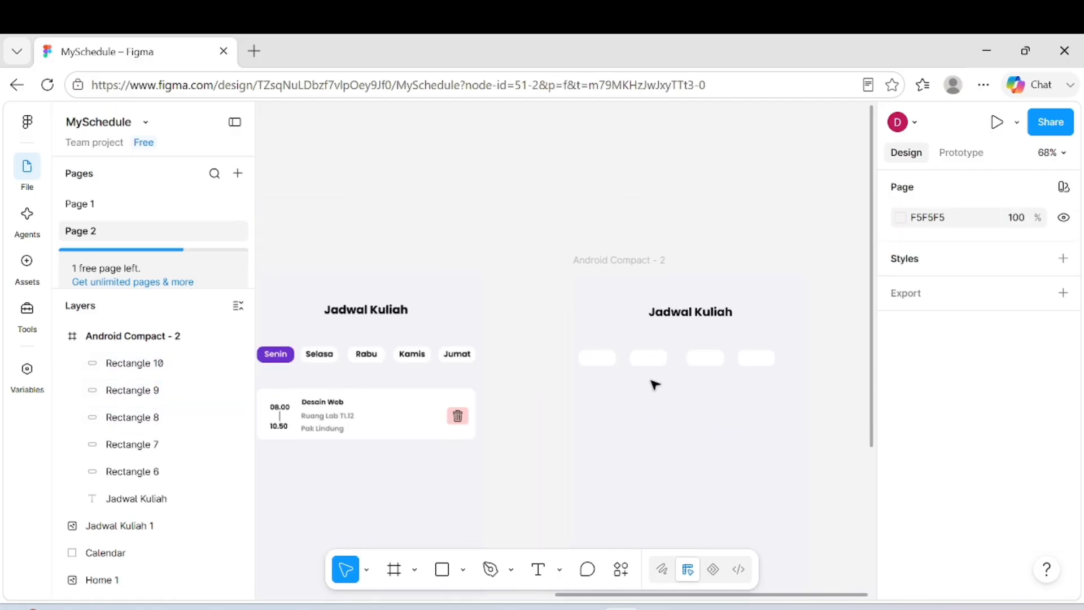
{"action": "left_click_drag", "start_coordinate": [652, 362], "coordinate": [644, 361]}
{"action": "left_click_drag", "start_coordinate": [704, 360], "coordinate": [682, 360]}
{"action": "left_click_drag", "start_coordinate": [742, 362], "coordinate": [710, 362]}
{"action": "left_click_drag", "start_coordinate": [604, 360], "coordinate": [788, 361]}
- Adjust the five tab rectangles to equal gaps across the frame's width, with the first one at X 11, Y 135
{"action": "scroll", "coordinate": [788, 359], "scroll_direction": "up", "scroll_amount": 3}
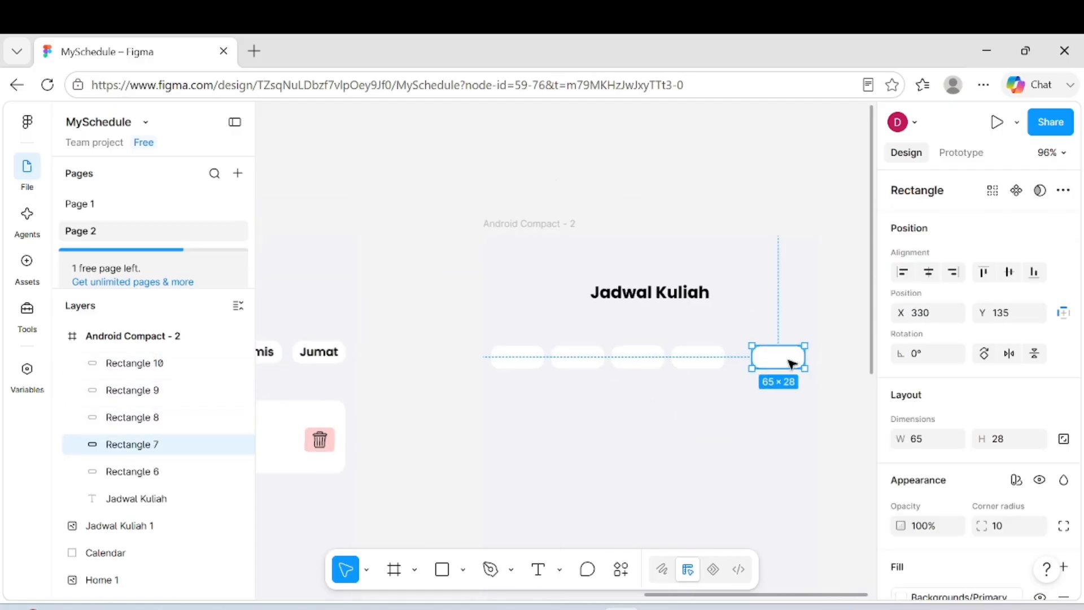
{"action": "scroll", "coordinate": [788, 360], "scroll_direction": "up", "scroll_amount": 4}
{"action": "double_click", "coordinate": [796, 364]}
{"action": "scroll", "coordinate": [799, 368], "scroll_direction": "right", "scroll_amount": 2}
{"action": "double_click", "coordinate": [722, 403]}
{"action": "left_click_drag", "start_coordinate": [690, 358], "coordinate": [695, 359]}
{"action": "left_click_drag", "start_coordinate": [617, 360], "coordinate": [644, 360]}
{"action": "left_click_drag", "start_coordinate": [511, 358], "coordinate": [529, 359]}
{"action": "left_click_drag", "start_coordinate": [412, 359], "coordinate": [422, 359]}
{"action": "left_click_drag", "start_coordinate": [320, 362], "coordinate": [321, 361]}
{"action": "scroll", "coordinate": [416, 433], "scroll_direction": "left", "scroll_amount": 1}
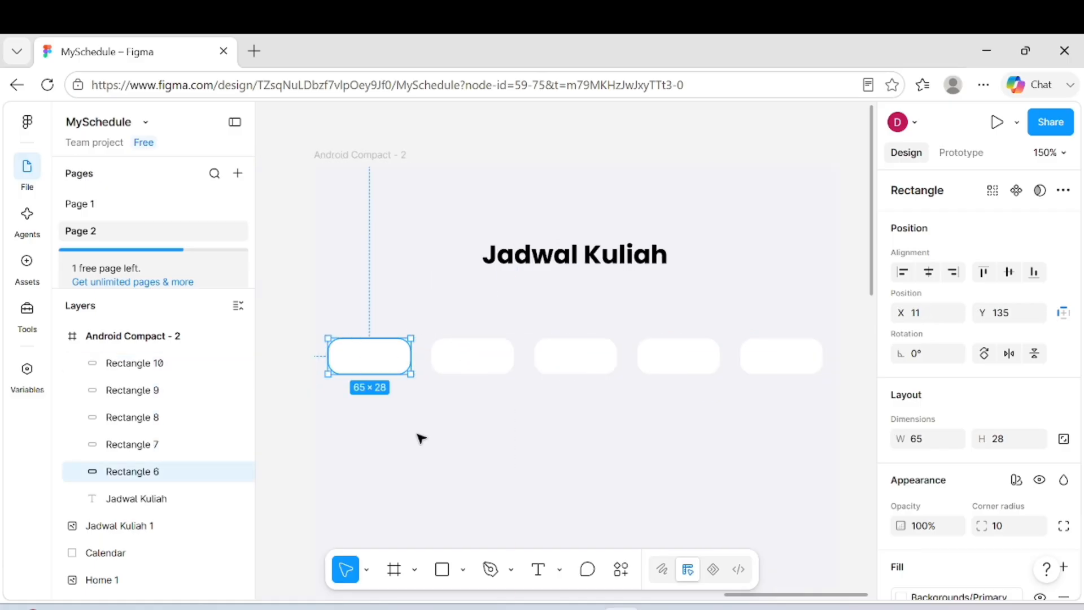
- Fill the first tab rectangle with the purple 6B30CF sampled from the Senin tab in the reference image
{"action": "left_click", "coordinate": [420, 438]}
{"action": "scroll", "coordinate": [419, 439], "scroll_direction": "down", "scroll_amount": 2}
{"action": "left_click", "coordinate": [383, 375]}
{"action": "scroll", "coordinate": [917, 510], "scroll_direction": "down", "scroll_amount": 3}
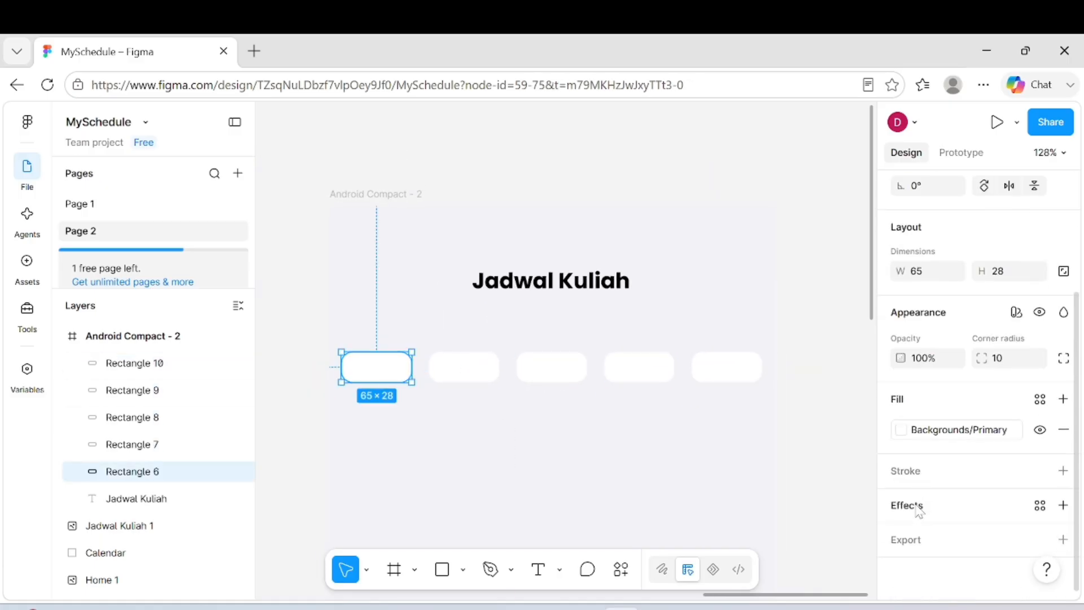
{"action": "left_click", "coordinate": [1040, 399]}
{"action": "scroll", "coordinate": [779, 344], "scroll_direction": "up", "scroll_amount": 2}
{"action": "left_click", "coordinate": [705, 240]}
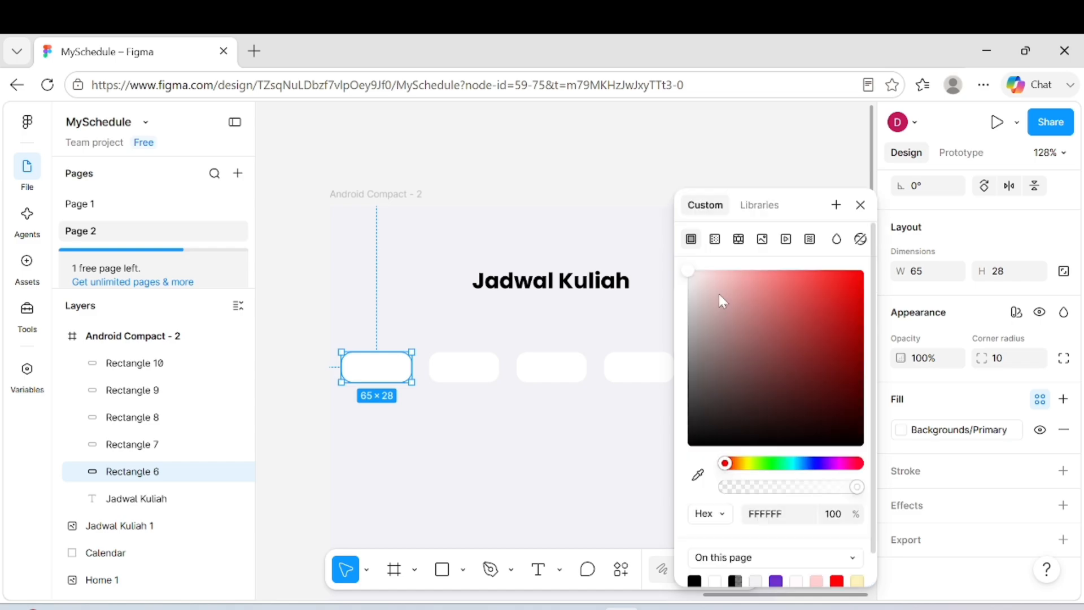
{"action": "scroll", "coordinate": [513, 367], "scroll_direction": "left", "scroll_amount": 10}
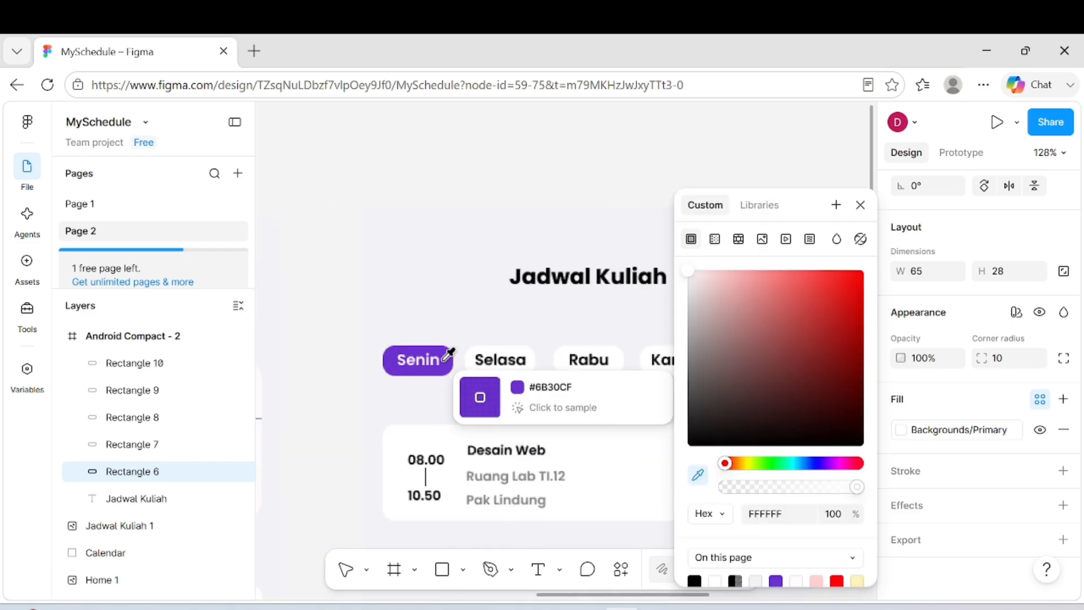
{"action": "left_click", "coordinate": [439, 359]}
{"action": "left_click", "coordinate": [698, 474]}
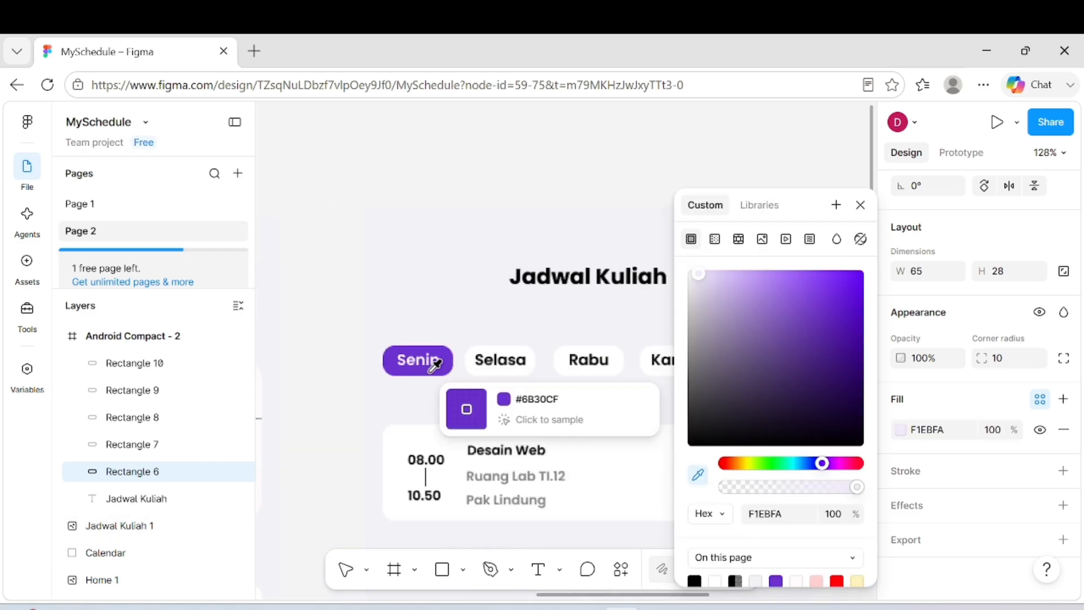
{"action": "left_click", "coordinate": [447, 373]}
{"action": "scroll", "coordinate": [446, 371], "scroll_direction": "down", "scroll_amount": 3}
{"action": "scroll", "coordinate": [446, 371], "scroll_direction": "right", "scroll_amount": 4}
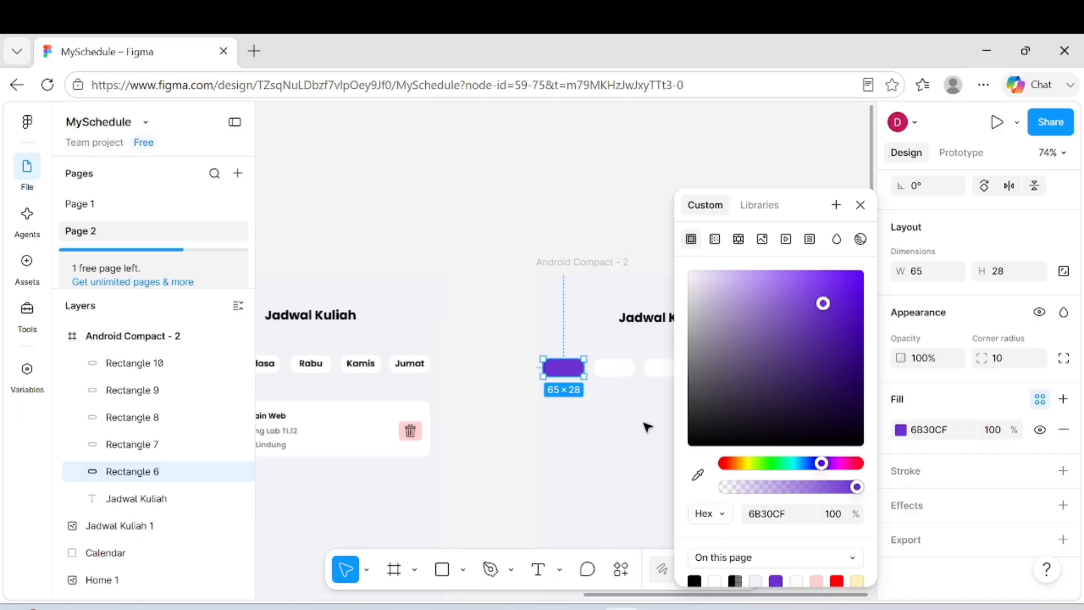
{"action": "left_click", "coordinate": [612, 445]}
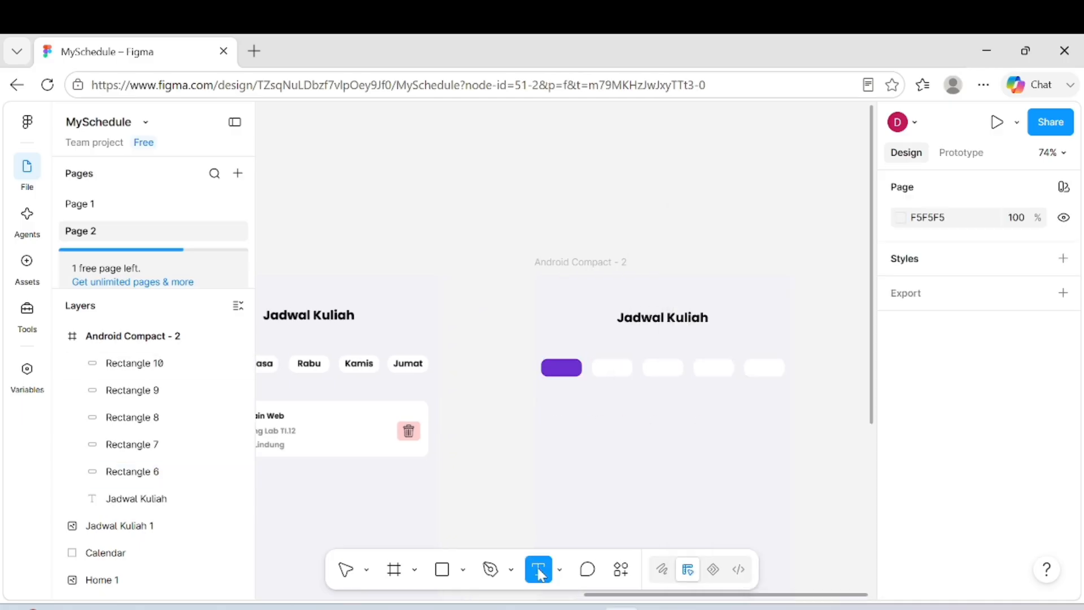
- Add the text Senin in SemiBold, size 14, and centre it on the purple tab
{"action": "left_click", "coordinate": [558, 371]}
{"action": "type", "text": "Senini"}
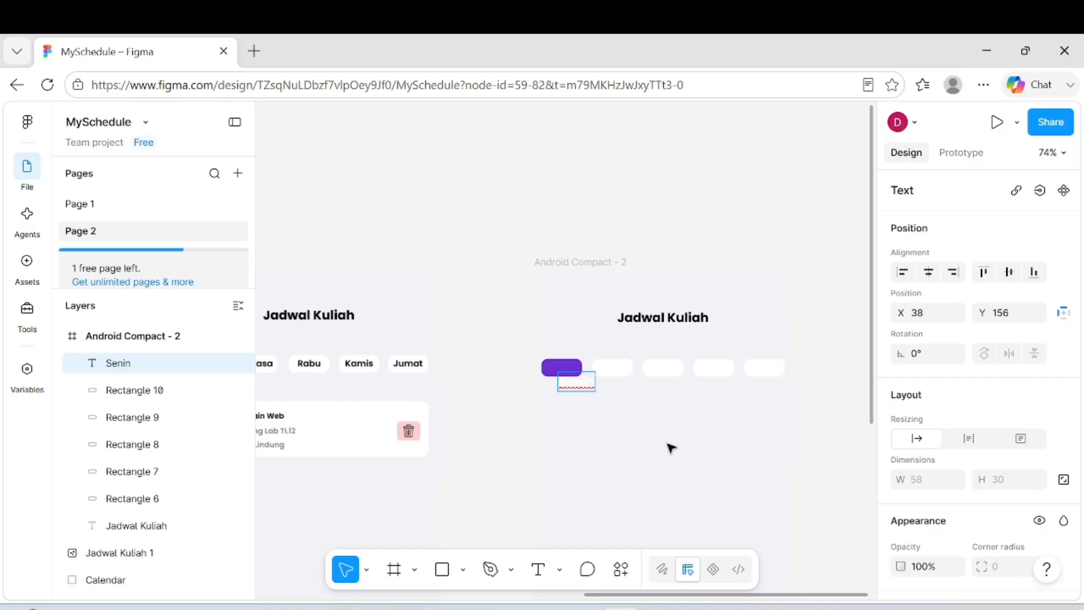
{"action": "scroll", "coordinate": [963, 460], "scroll_direction": "down", "scroll_amount": 4}
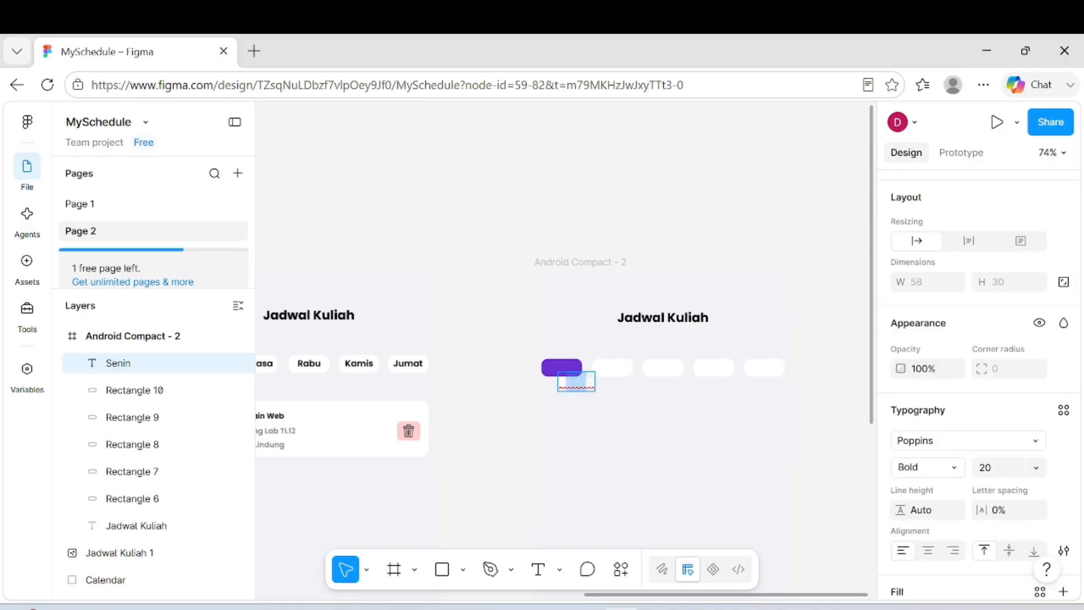
{"action": "left_click", "coordinate": [951, 466]}
{"action": "left_click", "coordinate": [951, 451]}
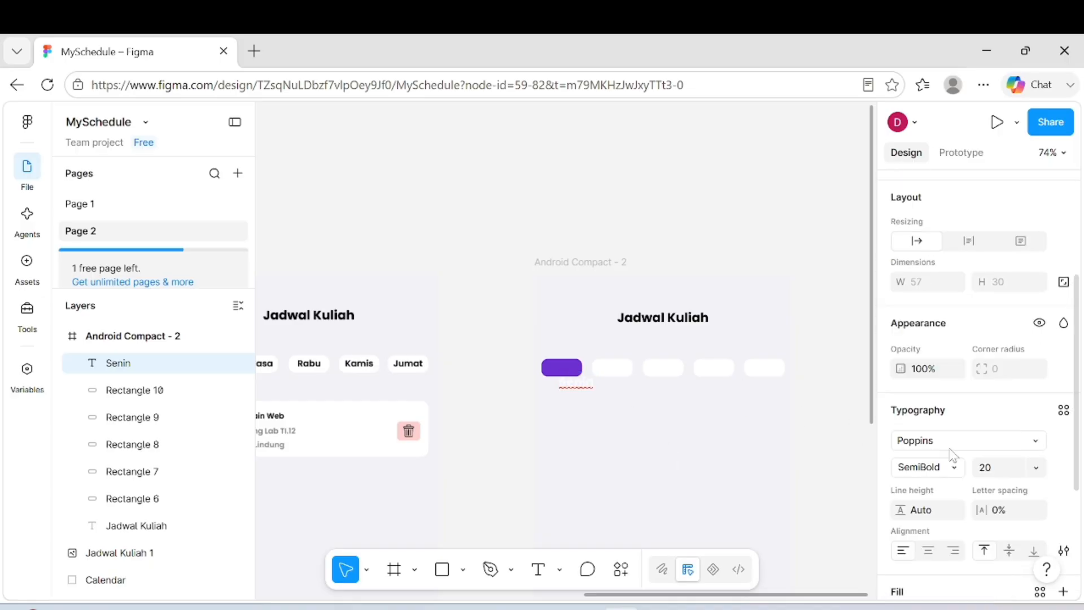
{"action": "left_click", "coordinate": [1035, 468]}
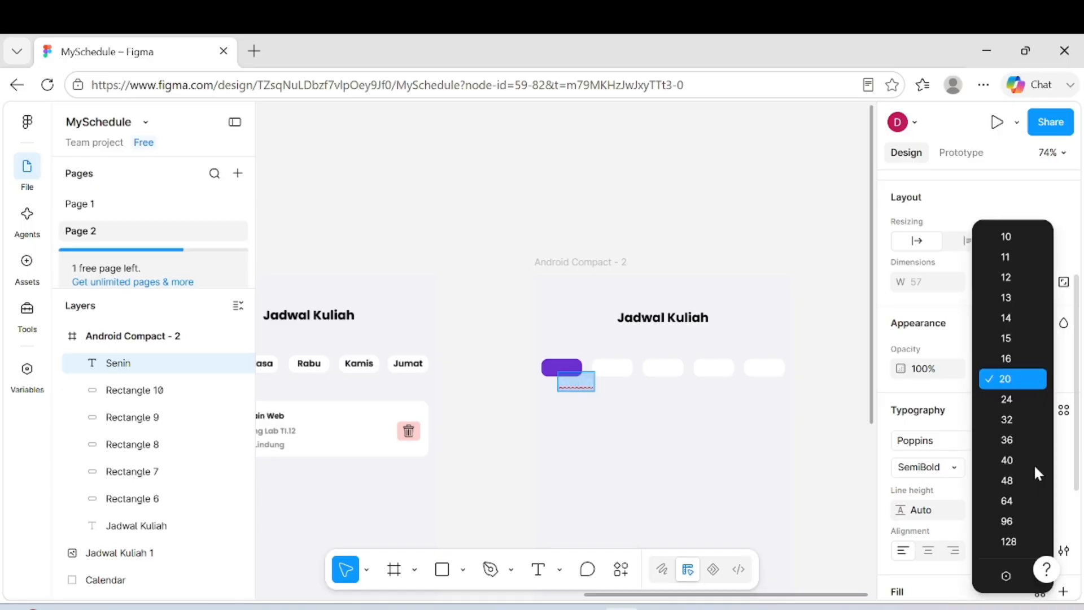
{"action": "left_click", "coordinate": [1012, 319]}
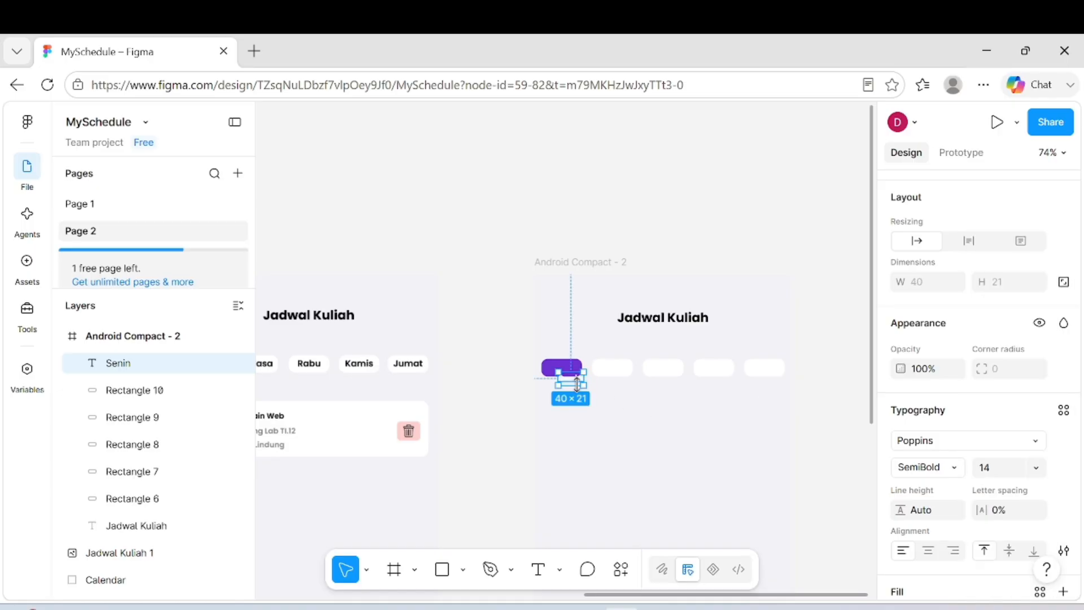
{"action": "left_click_drag", "start_coordinate": [577, 384], "coordinate": [575, 382]}
{"action": "left_click", "coordinate": [617, 421]}
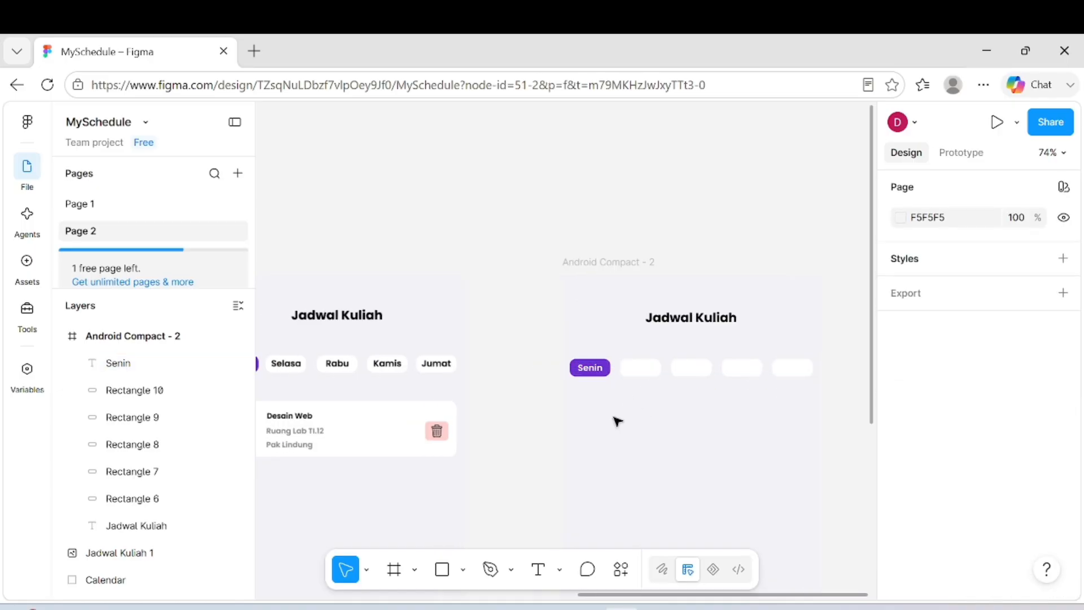
- Add a Selasa text label in the empty area of the frame below the tabs
{"action": "scroll", "coordinate": [615, 421], "scroll_direction": "left", "scroll_amount": 2}
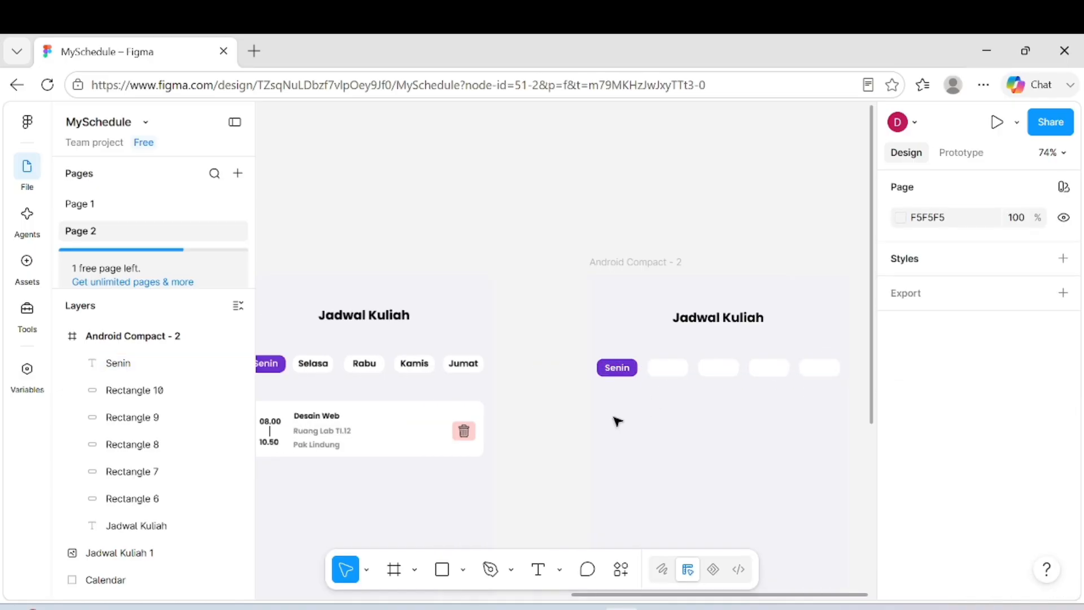
{"action": "left_click", "coordinate": [539, 569]}
{"action": "left_click", "coordinate": [634, 452]}
{"action": "key", "text": "Caps_Lock"}
{"action": "type", "text": "els"}
{"action": "key", "text": "BackSpace"}
{"action": "key", "text": "BackSpace"}
{"action": "key", "text": "BackSpace"}
{"action": "key", "text": "Caps_Lock"}
{"action": "type", "text": "Selasa"}
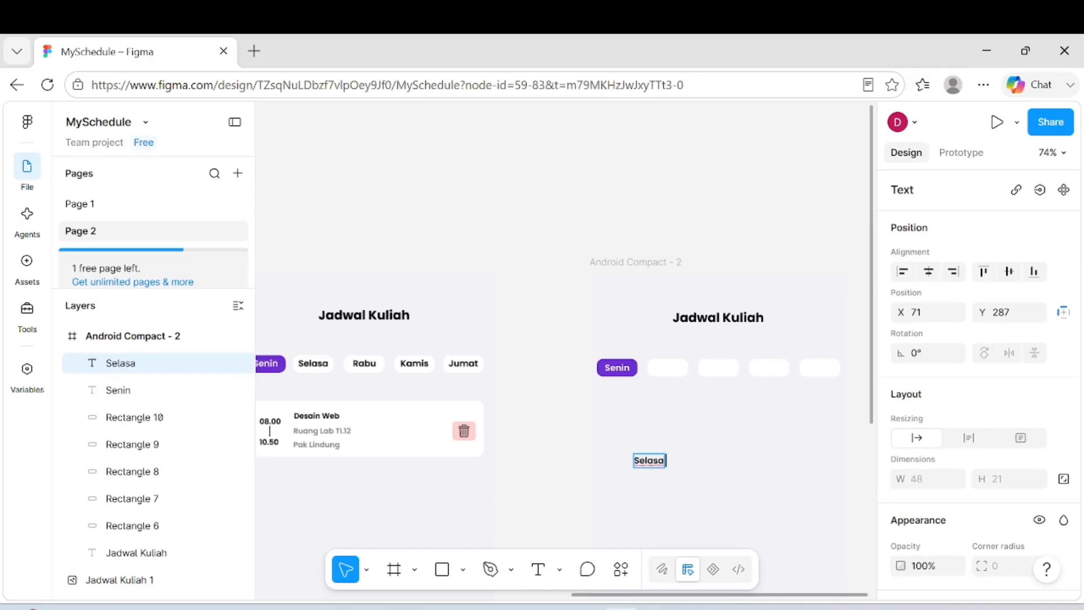
- Add separate Rabu, Kamis and Jumat text labels in the empty area below the tabs
{"action": "key", "text": "Caps_Lock"}
{"action": "left_click", "coordinate": [538, 569]}
{"action": "left_click", "coordinate": [671, 520]}
{"action": "type", "text": "R"}
{"action": "key", "text": "Caps_Lock"}
{"action": "type", "text": "abu"}
{"action": "left_click", "coordinate": [538, 569]}
{"action": "left_click", "coordinate": [740, 475]}
{"action": "type", "text": "Kamis"}
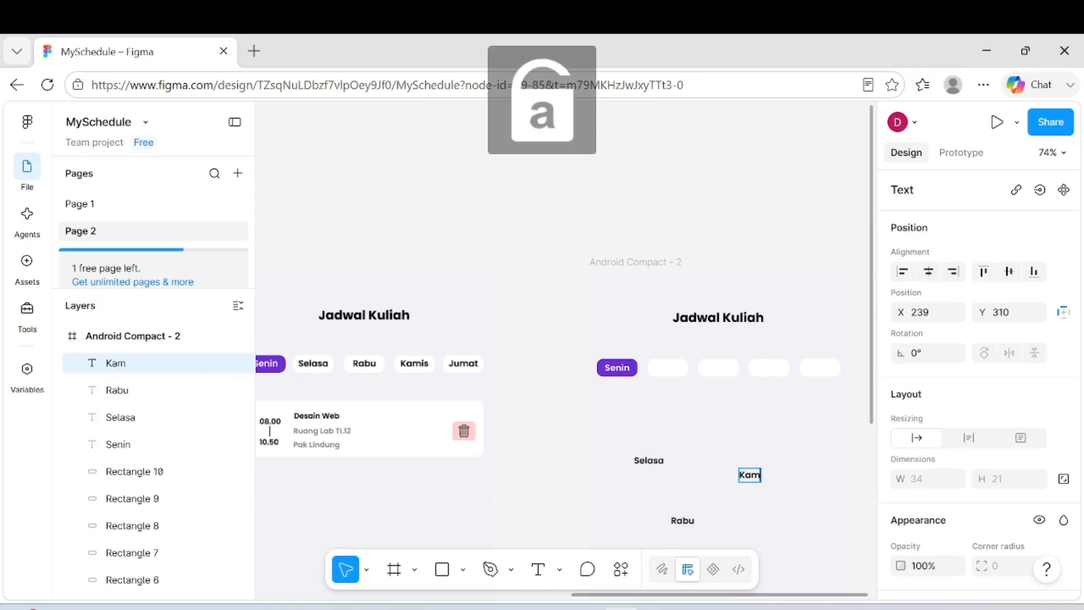
{"action": "left_click", "coordinate": [539, 569]}
{"action": "left_click", "coordinate": [626, 506]}
{"action": "type", "text": "Jumat"}
- Move the Selasa, Rabu, Kamis and Jumat labels onto the four white tabs in that order, centring each one
{"action": "left_click_drag", "start_coordinate": [657, 462], "coordinate": [676, 372]}
{"action": "left_click_drag", "start_coordinate": [681, 520], "coordinate": [717, 368]}
{"action": "left_click_drag", "start_coordinate": [752, 474], "coordinate": [768, 369]}
{"action": "left_click_drag", "start_coordinate": [639, 506], "coordinate": [818, 369]}
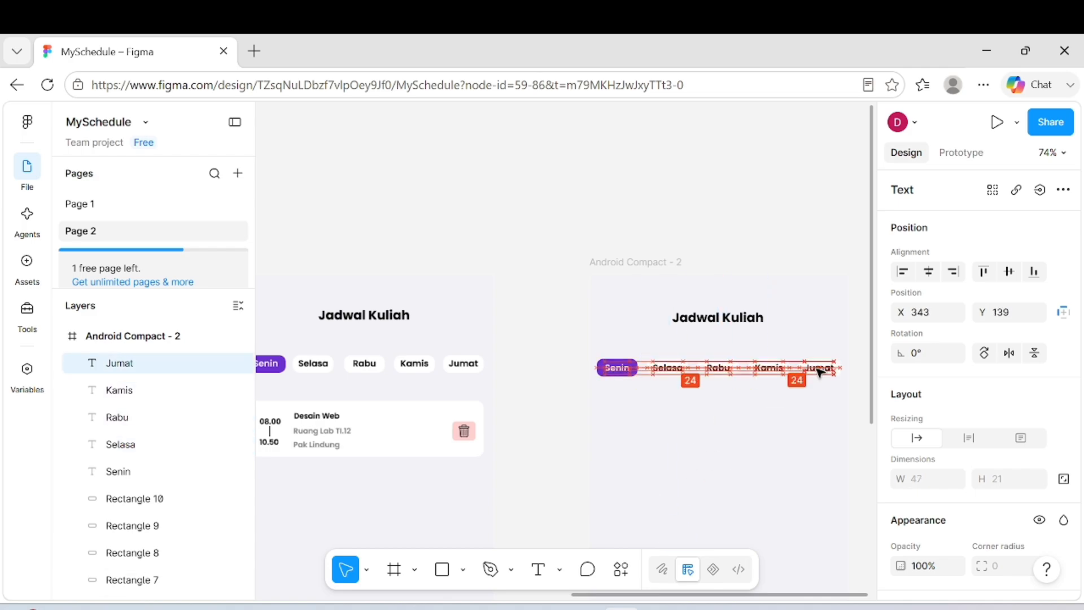
{"action": "left_click", "coordinate": [744, 454]}
- Draw a rectangle about 381 × 88 over the Desain Web schedule card in the reference image
{"action": "scroll", "coordinate": [744, 453], "scroll_direction": "left", "scroll_amount": 3}
{"action": "scroll", "coordinate": [744, 454], "scroll_direction": "down", "scroll_amount": 3}
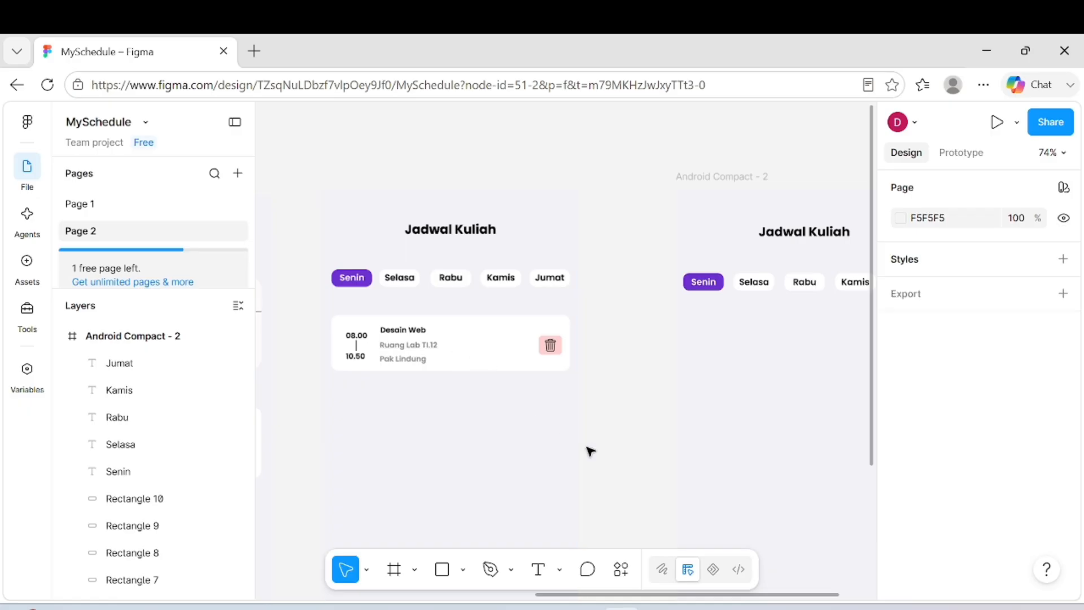
{"action": "left_click", "coordinate": [441, 571]}
{"action": "scroll", "coordinate": [711, 317], "scroll_direction": "right", "scroll_amount": 5}
{"action": "scroll", "coordinate": [477, 354], "scroll_direction": "left", "scroll_amount": 5}
{"action": "scroll", "coordinate": [477, 354], "scroll_direction": "up", "scroll_amount": 5}
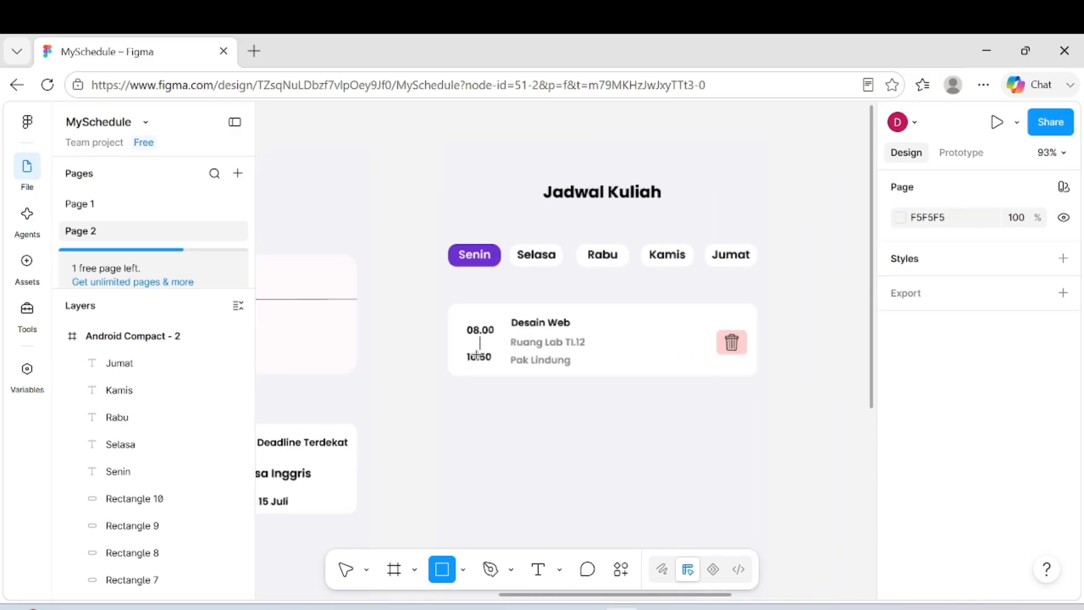
{"action": "scroll", "coordinate": [476, 355], "scroll_direction": "right", "scroll_amount": 1}
{"action": "left_click_drag", "start_coordinate": [401, 277], "coordinate": [695, 390]}
- Fill the card rectangle with white, FFFFFF
{"action": "scroll", "coordinate": [1011, 432], "scroll_direction": "down", "scroll_amount": 3}
{"action": "left_click", "coordinate": [1040, 400]}
{"action": "left_click", "coordinate": [700, 243]}
{"action": "left_click_drag", "start_coordinate": [690, 290], "coordinate": [689, 274]}
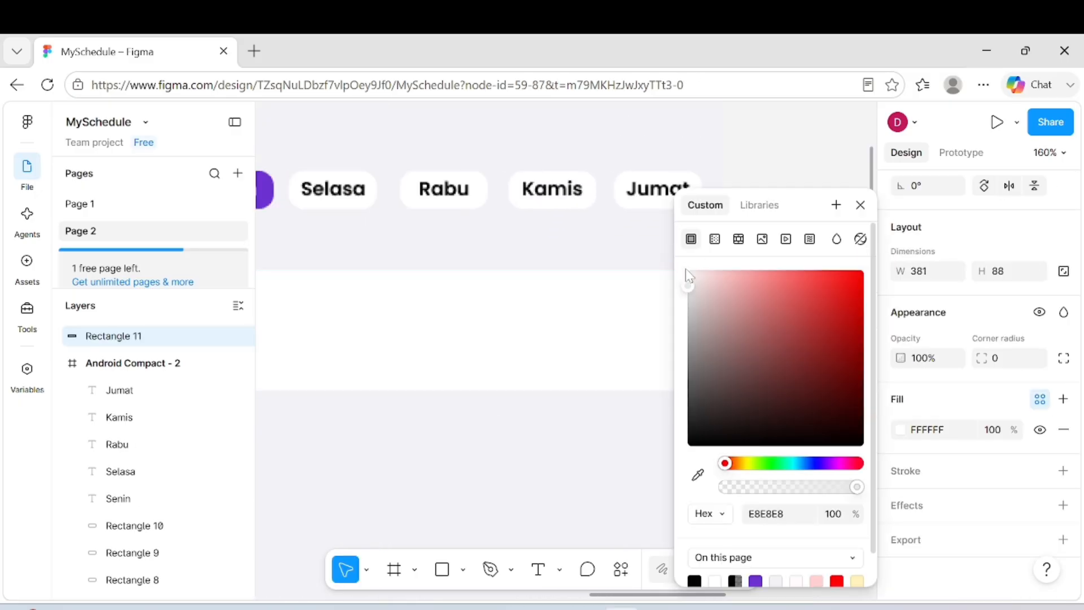
- Round the card rectangle's corners to a radius of 12 and increase its height to 89
{"action": "scroll", "coordinate": [476, 402], "scroll_direction": "up", "scroll_amount": 3}
{"action": "scroll", "coordinate": [477, 402], "scroll_direction": "right", "scroll_amount": 5}
{"action": "left_click_drag", "start_coordinate": [422, 407], "coordinate": [404, 351]}
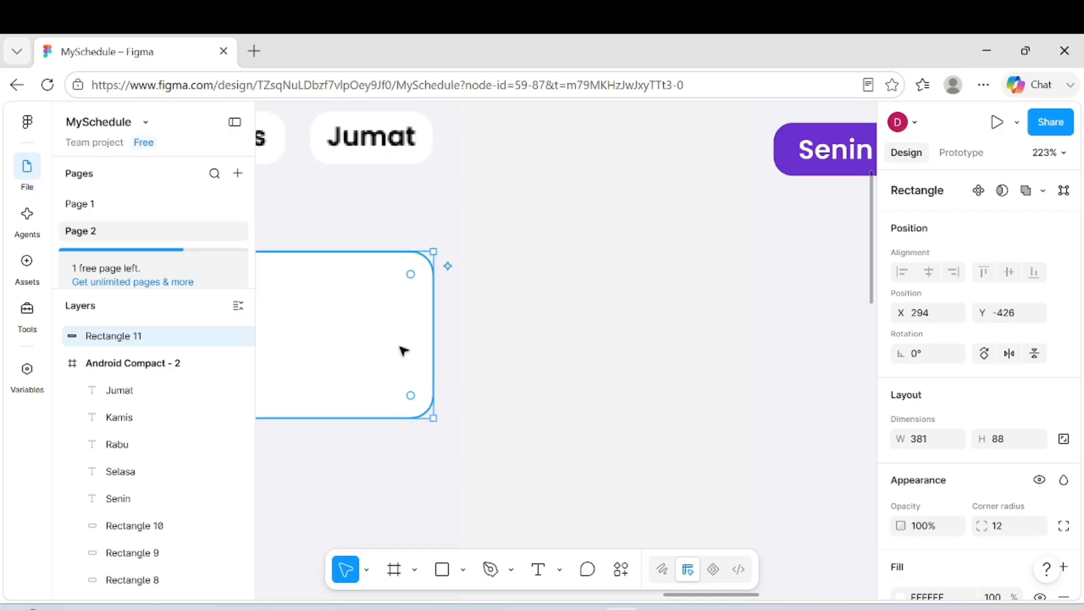
{"action": "scroll", "coordinate": [402, 348], "scroll_direction": "up", "scroll_amount": 5}
{"action": "scroll", "coordinate": [424, 141], "scroll_direction": "left", "scroll_amount": 15}
{"action": "scroll", "coordinate": [596, 320], "scroll_direction": "down", "scroll_amount": 5}
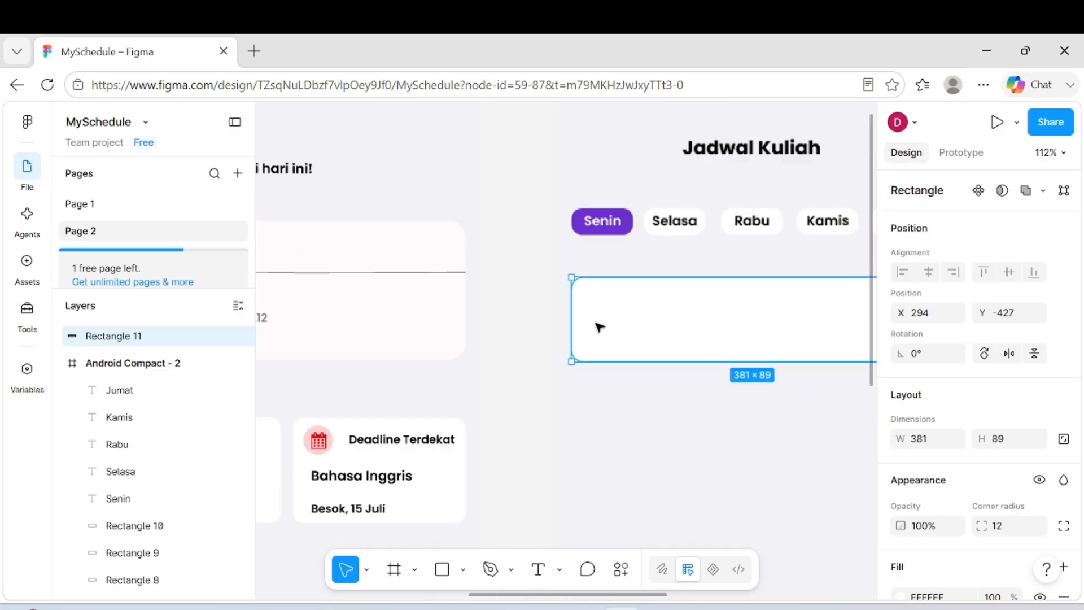
- Move the card rectangle into the Android Compact - 2 frame below the tabs at X 11, Y 197, and widen it to 389
{"action": "scroll", "coordinate": [564, 320], "scroll_direction": "right", "scroll_amount": 5}
{"action": "left_click_drag", "start_coordinate": [532, 318], "coordinate": [835, 313]}
{"action": "scroll", "coordinate": [834, 313], "scroll_direction": "right", "scroll_amount": 1}
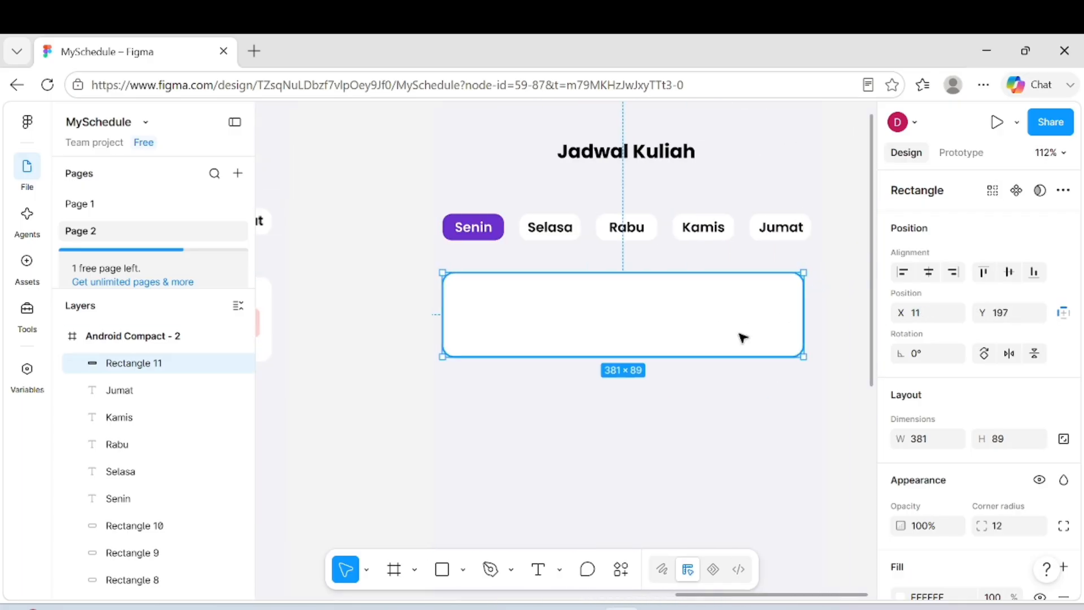
{"action": "left_click_drag", "start_coordinate": [738, 333], "coordinate": [743, 334]}
{"action": "scroll", "coordinate": [743, 333], "scroll_direction": "down", "scroll_amount": 3, "text": "ctrl"}
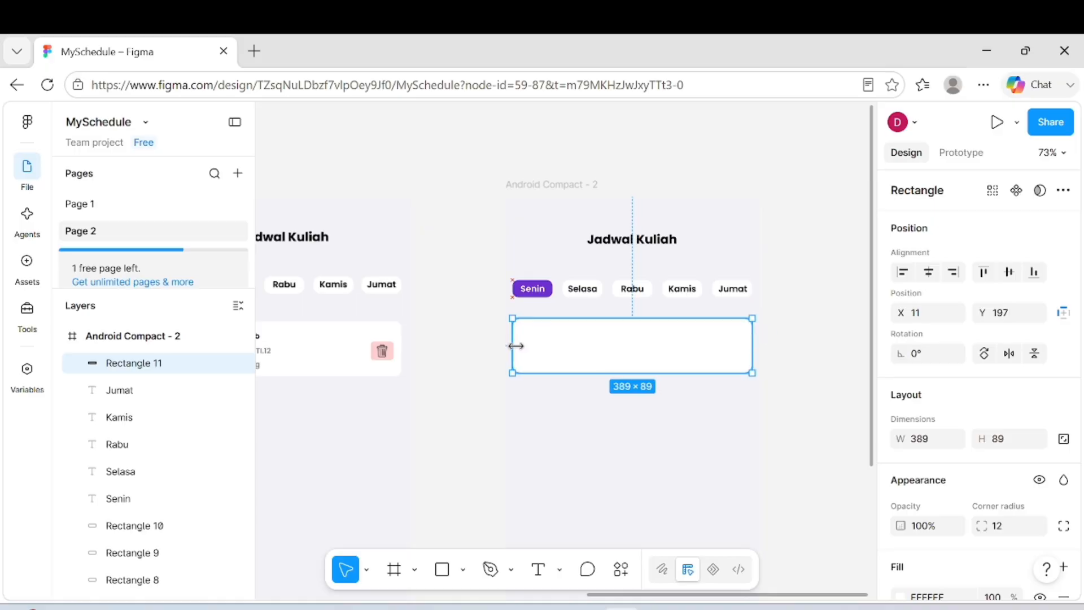
{"action": "left_click", "coordinate": [571, 440]}
- Draw a short vertical line inside the white card near its left edge, like the reference's time separator
{"action": "scroll", "coordinate": [650, 412], "scroll_direction": "left", "scroll_amount": 3}
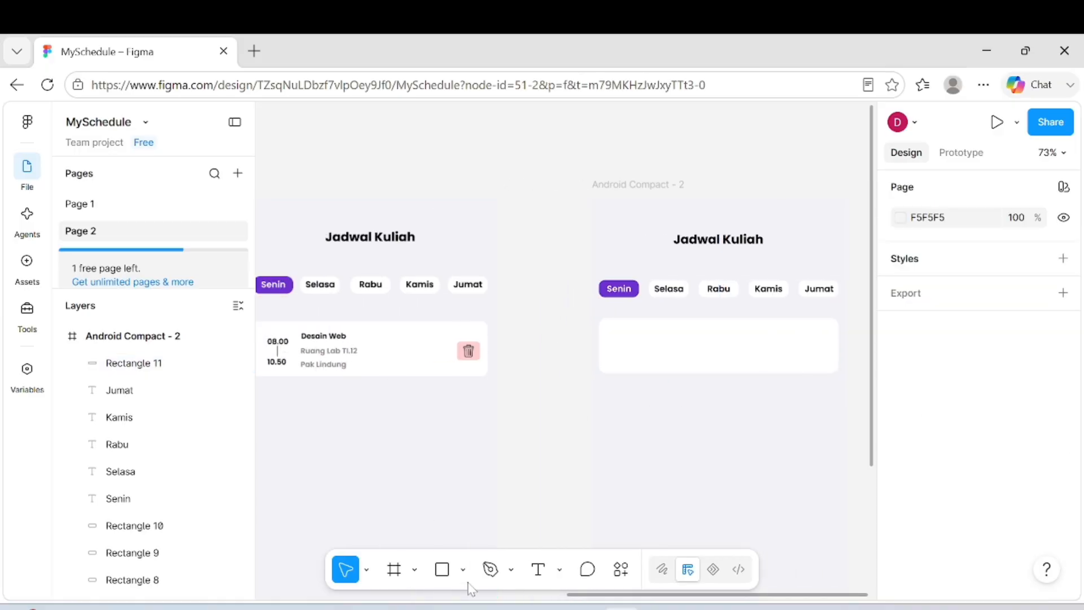
{"action": "left_click", "coordinate": [462, 569]}
{"action": "left_click", "coordinate": [547, 432]}
{"action": "left_click_drag", "start_coordinate": [616, 341], "coordinate": [615, 356]}
{"action": "key", "text": "ctrl+z"}
{"action": "left_click", "coordinate": [442, 569]}
{"action": "left_click", "coordinate": [630, 420]}
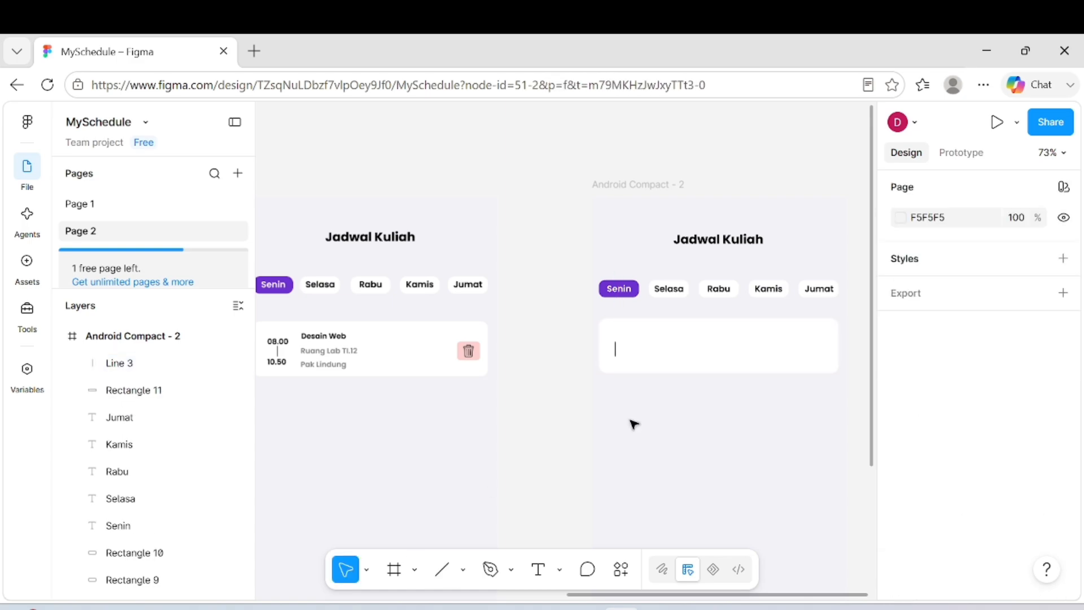
- Draw a rectangle about 33 by 31 near the white card's right end and fill it with pink, FFD0D0
{"action": "left_click", "coordinate": [463, 569]}
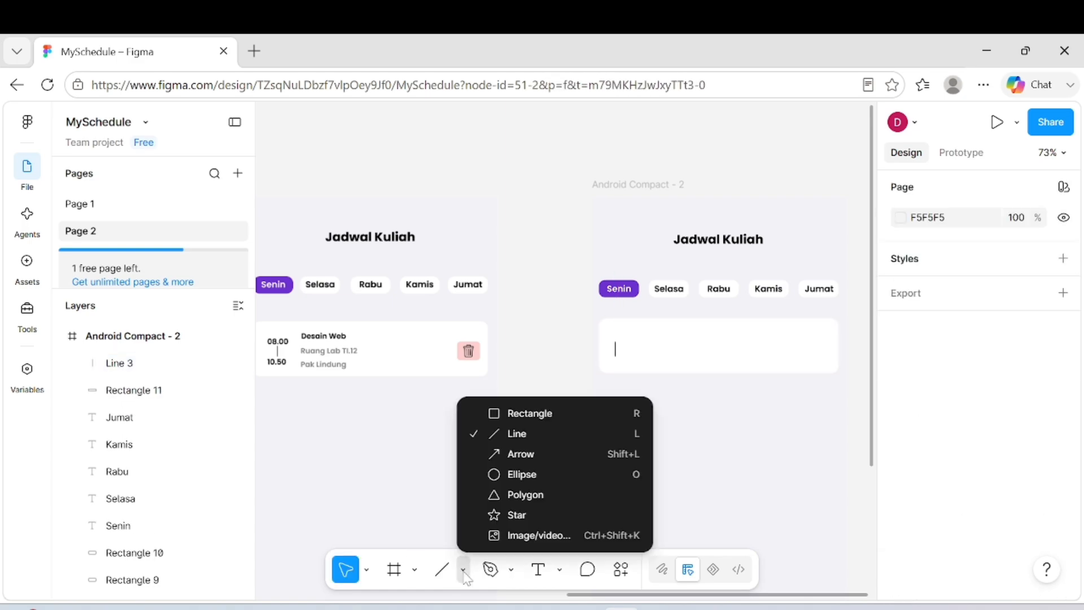
{"action": "left_click", "coordinate": [552, 412]}
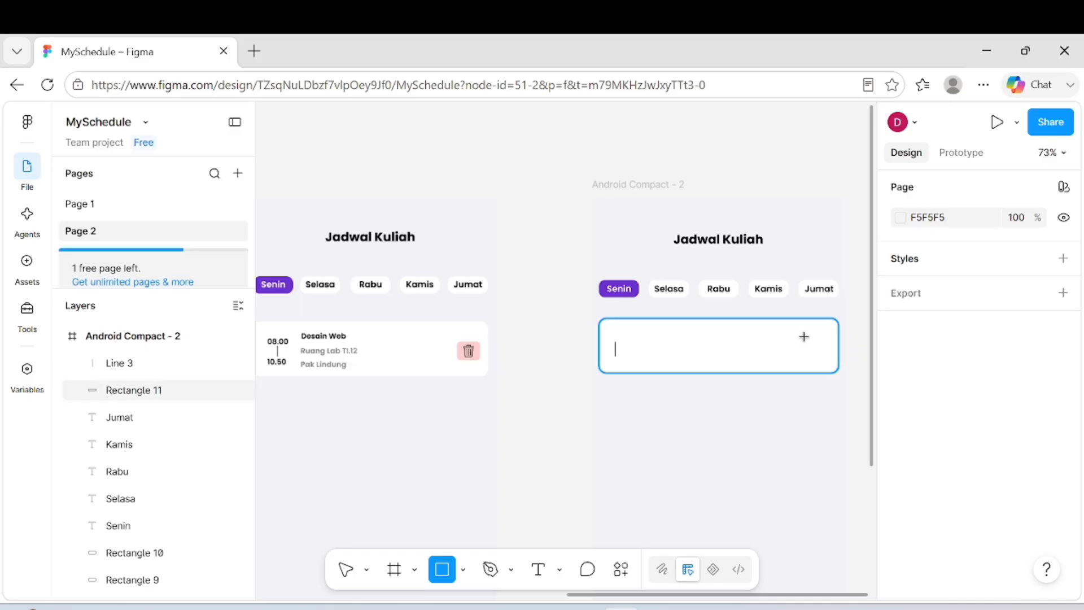
{"action": "left_click_drag", "start_coordinate": [804, 337], "coordinate": [825, 354]}
{"action": "scroll", "coordinate": [954, 406], "scroll_direction": "down", "scroll_amount": 5}
{"action": "left_click", "coordinate": [1039, 399]}
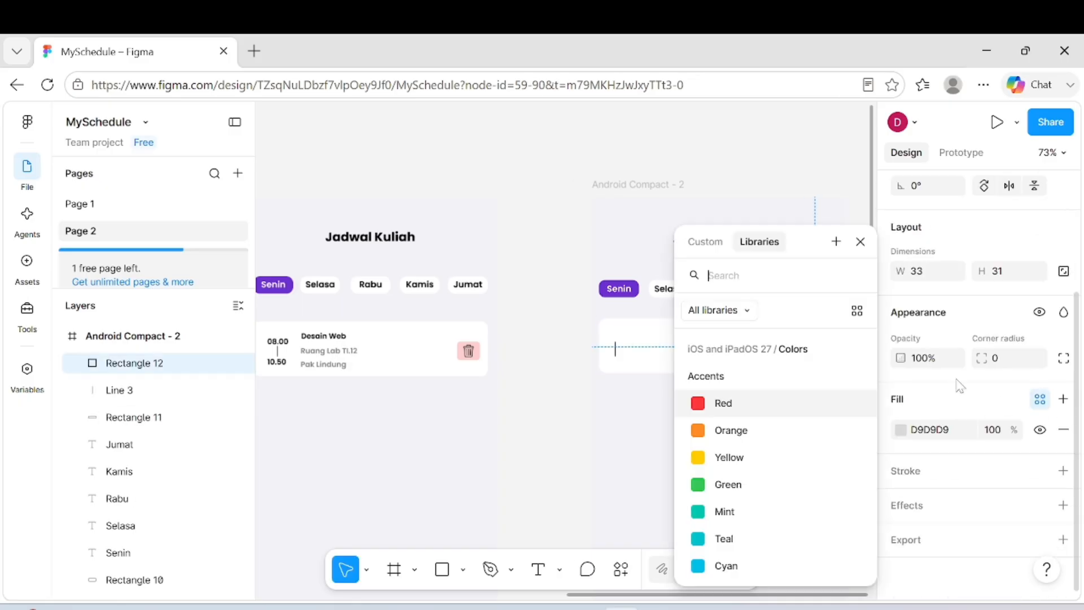
{"action": "left_click", "coordinate": [704, 242]}
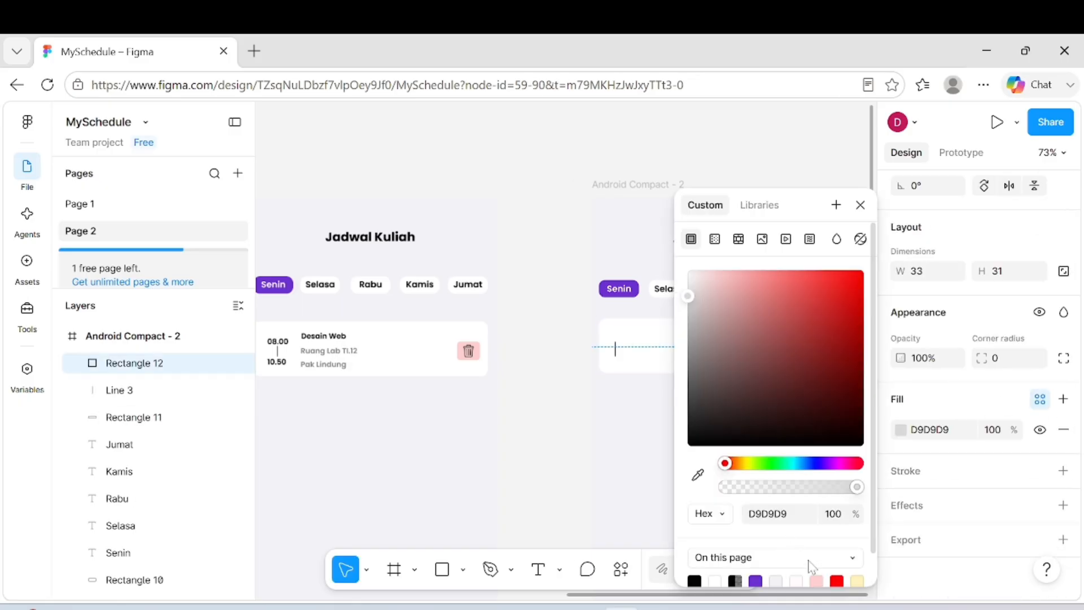
{"action": "left_click", "coordinate": [860, 206]}
{"action": "scroll", "coordinate": [726, 415], "scroll_direction": "up", "scroll_amount": 5}
{"action": "scroll", "coordinate": [725, 415], "scroll_direction": "right", "scroll_amount": 5}
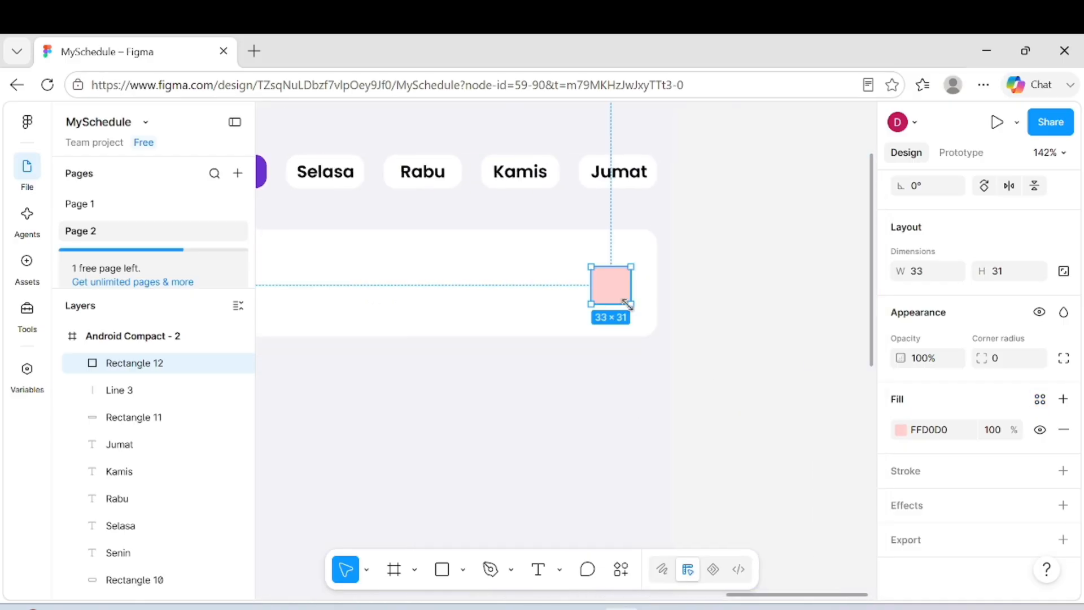
- Round the pink rectangle's corners to a radius of 3
{"action": "scroll", "coordinate": [630, 308], "scroll_direction": "up", "scroll_amount": 8}
{"action": "left_click_drag", "start_coordinate": [507, 289], "coordinate": [503, 285]}
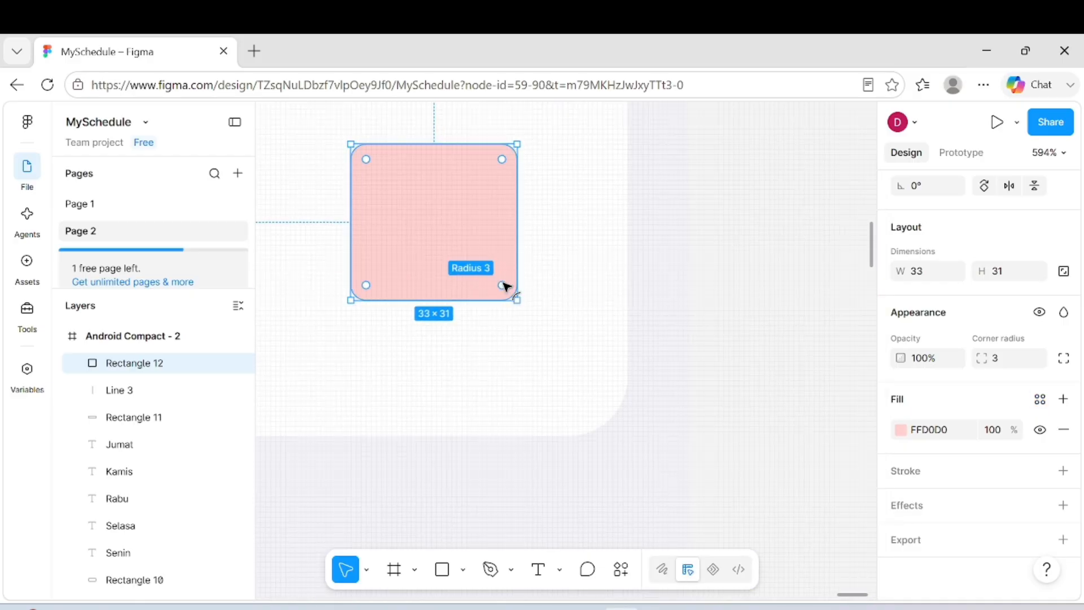
{"action": "left_click", "coordinate": [506, 356]}
{"action": "scroll", "coordinate": [506, 356], "scroll_direction": "down", "scroll_amount": 10}
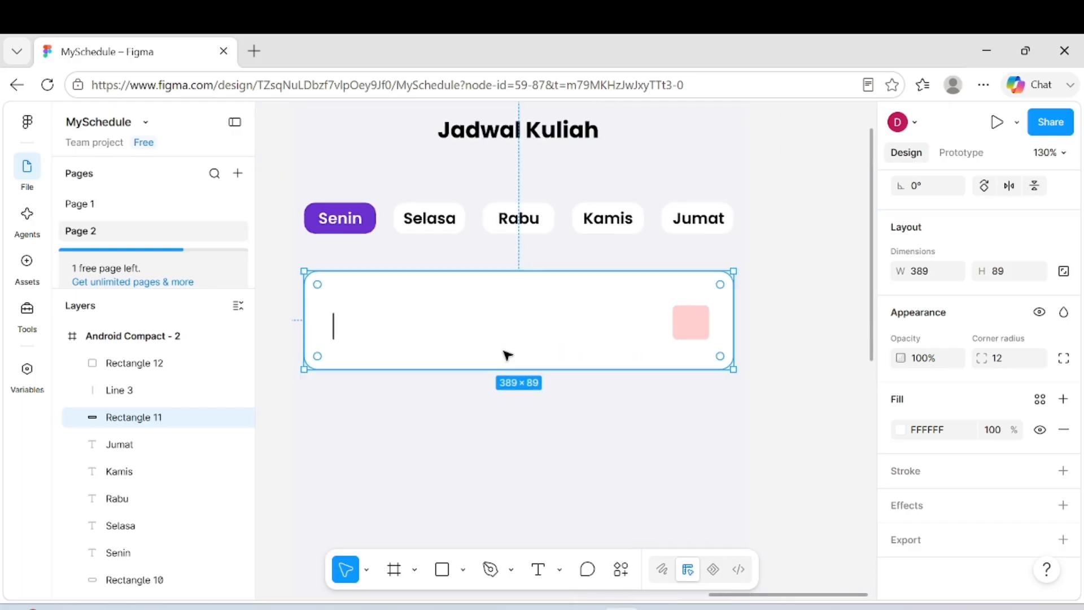
{"action": "left_click", "coordinate": [754, 398]}
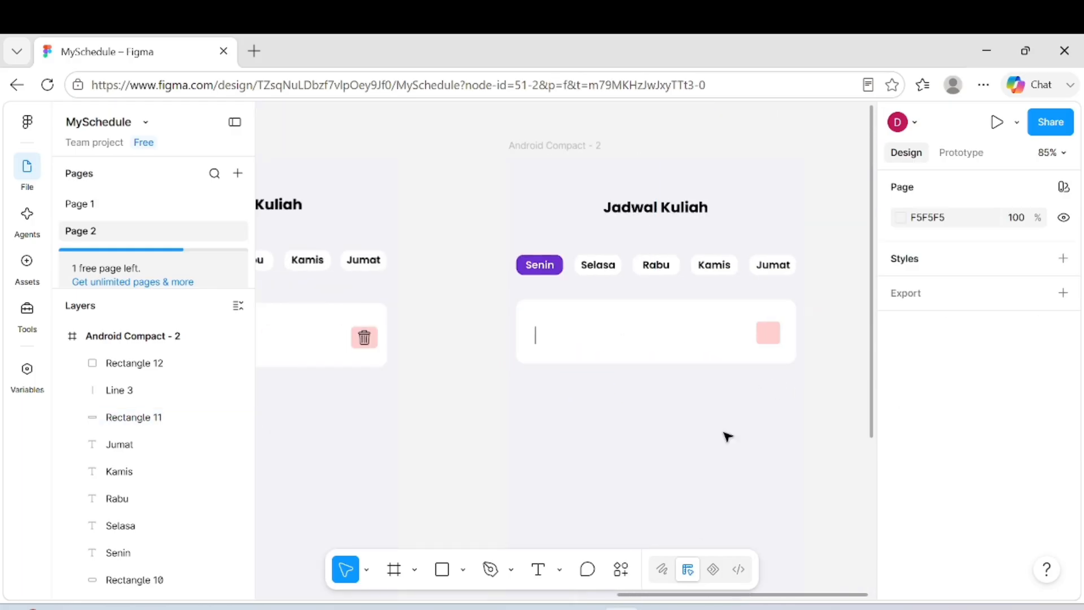
- Search Iconify for trash and import a trash-can icon with vertical bars, like the reference's, onto the canvas
{"action": "left_click", "coordinate": [620, 570]}
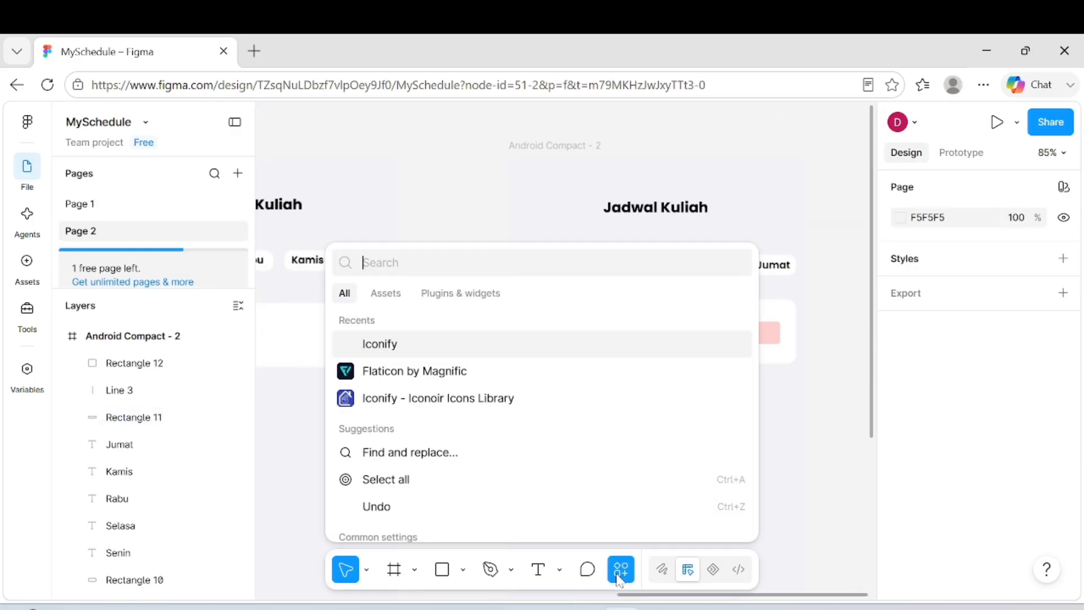
{"action": "left_click", "coordinate": [468, 345]}
{"action": "type", "text": "tra"}
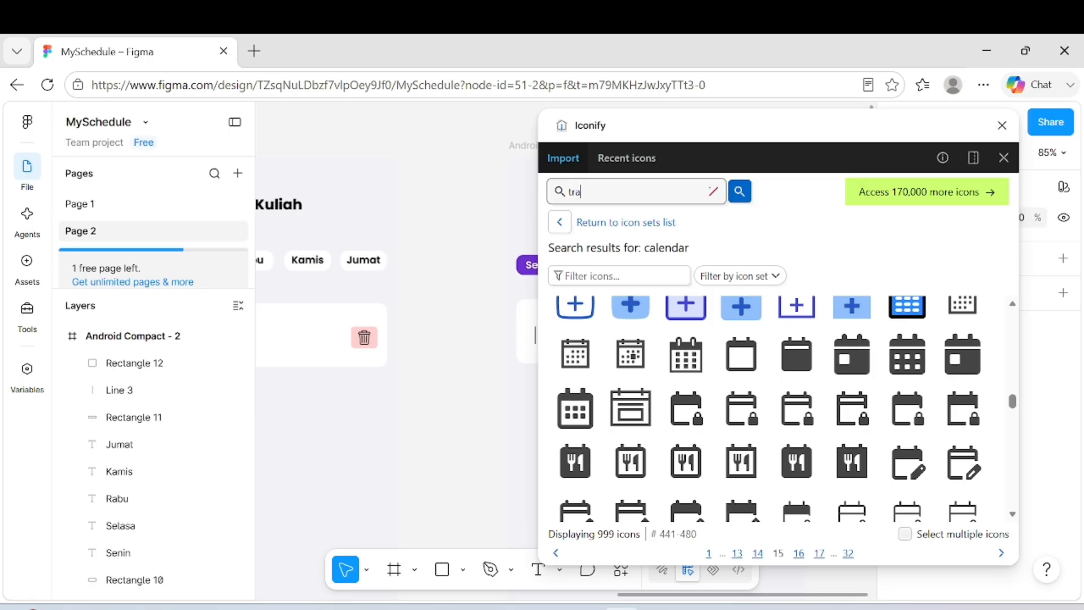
{"action": "type", "text": "sh"}
{"action": "key", "text": "Return"}
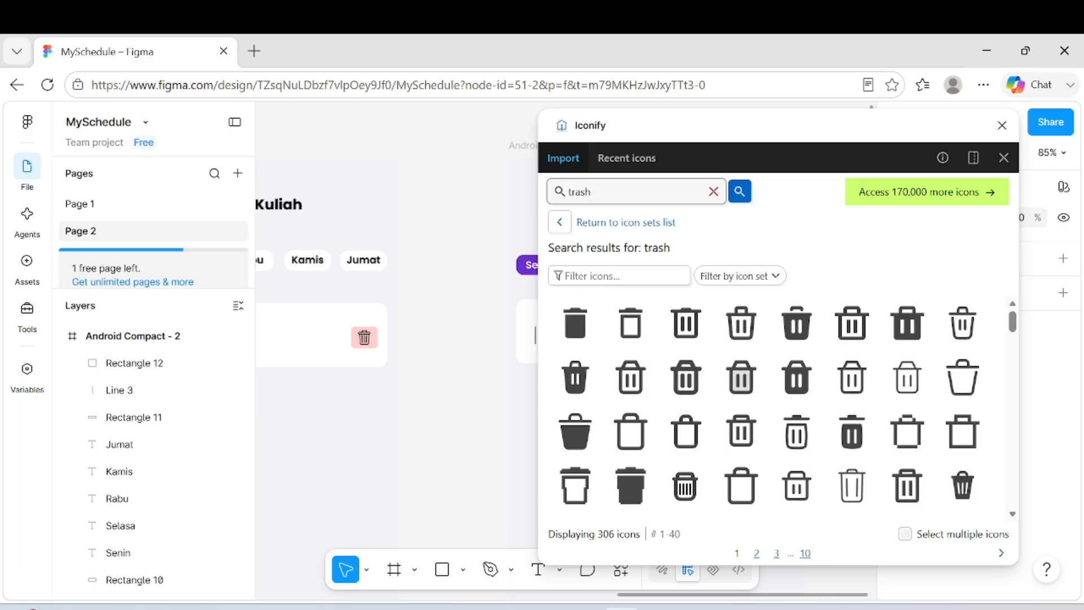
{"action": "scroll", "coordinate": [750, 421], "scroll_direction": "down", "scroll_amount": 3}
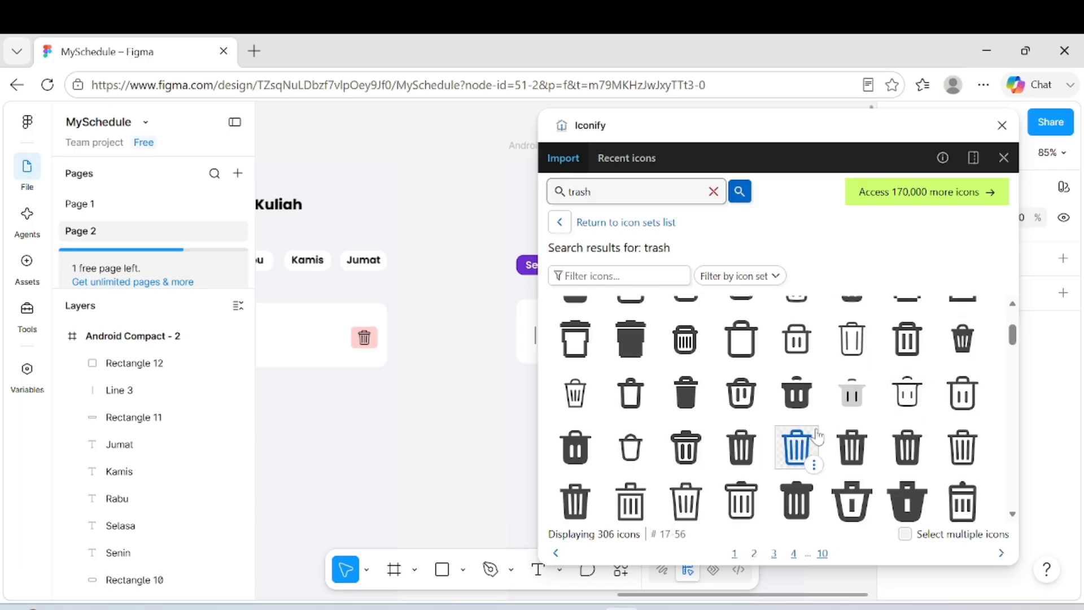
{"action": "scroll", "coordinate": [818, 437], "scroll_direction": "down", "scroll_amount": 5}
{"action": "scroll", "coordinate": [799, 459], "scroll_direction": "down", "scroll_amount": 4}
{"action": "left_click_drag", "start_coordinate": [963, 331], "coordinate": [588, 390]}
{"action": "left_click", "coordinate": [1002, 126]}
{"action": "key", "text": "ctrl+z"}
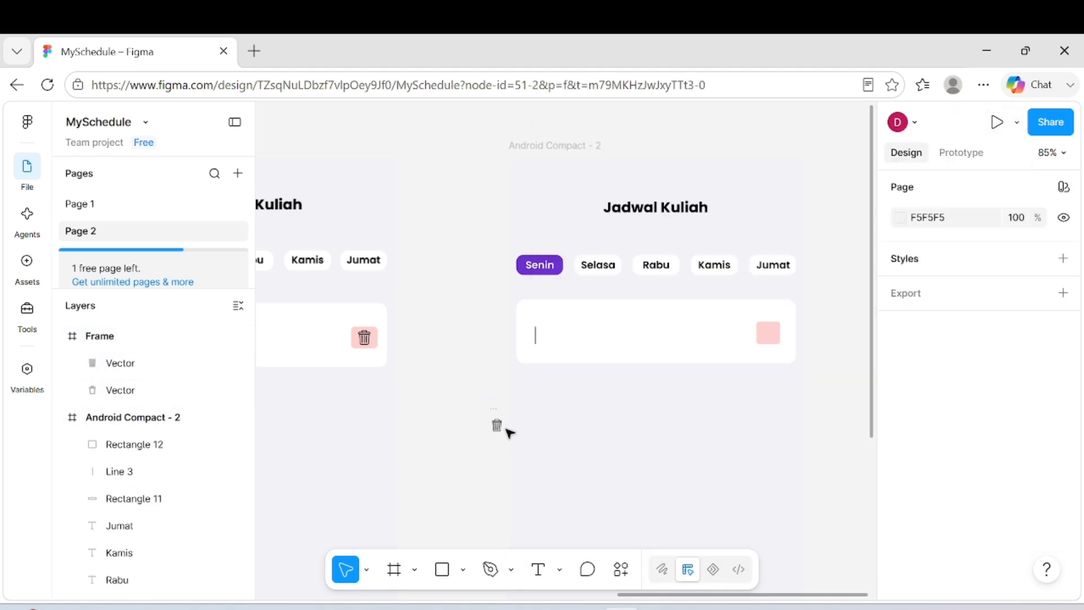
- Move both vectors of the trash icon onto the pink square in the card and delete the leftover icon frame
{"action": "scroll", "coordinate": [508, 432], "scroll_direction": "up", "scroll_amount": 6}
{"action": "left_click", "coordinate": [452, 429]}
{"action": "scroll", "coordinate": [568, 396], "scroll_direction": "down", "scroll_amount": 5}
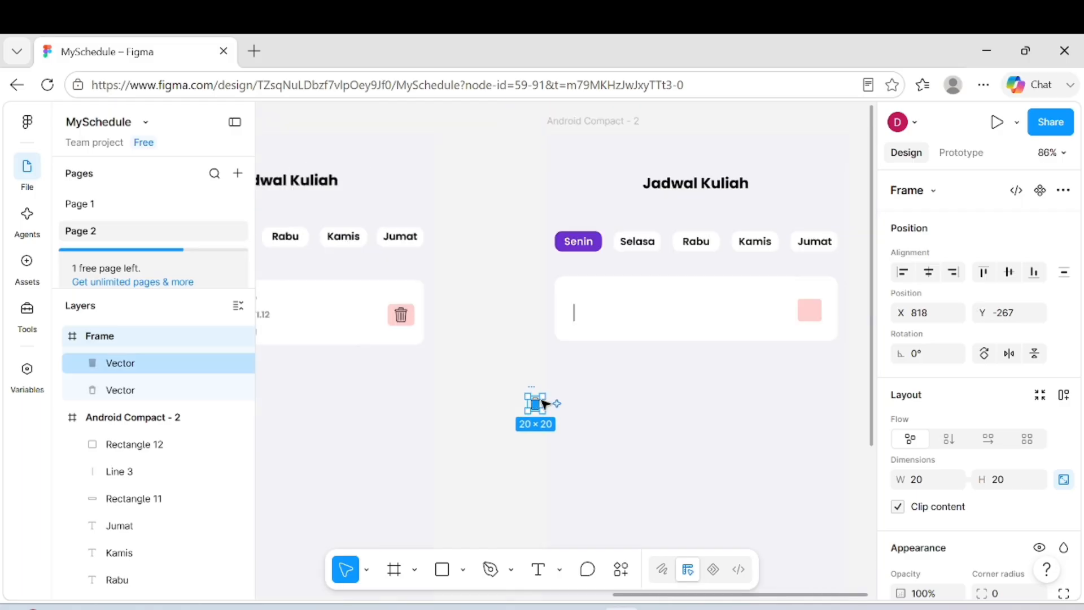
{"action": "scroll", "coordinate": [597, 387], "scroll_direction": "up", "scroll_amount": 7}
{"action": "left_click", "coordinate": [500, 343]}
{"action": "left_click", "coordinate": [499, 343], "text": "shift"}
{"action": "scroll", "coordinate": [500, 341], "scroll_direction": "up", "scroll_amount": 3}
{"action": "left_click_drag", "start_coordinate": [499, 367], "coordinate": [658, 262]}
{"action": "scroll", "coordinate": [630, 482], "scroll_direction": "down", "scroll_amount": 8}
{"action": "scroll", "coordinate": [630, 483], "scroll_direction": "down", "scroll_amount": 5}
{"action": "left_click", "coordinate": [527, 278]}
{"action": "key", "text": "Delete"}
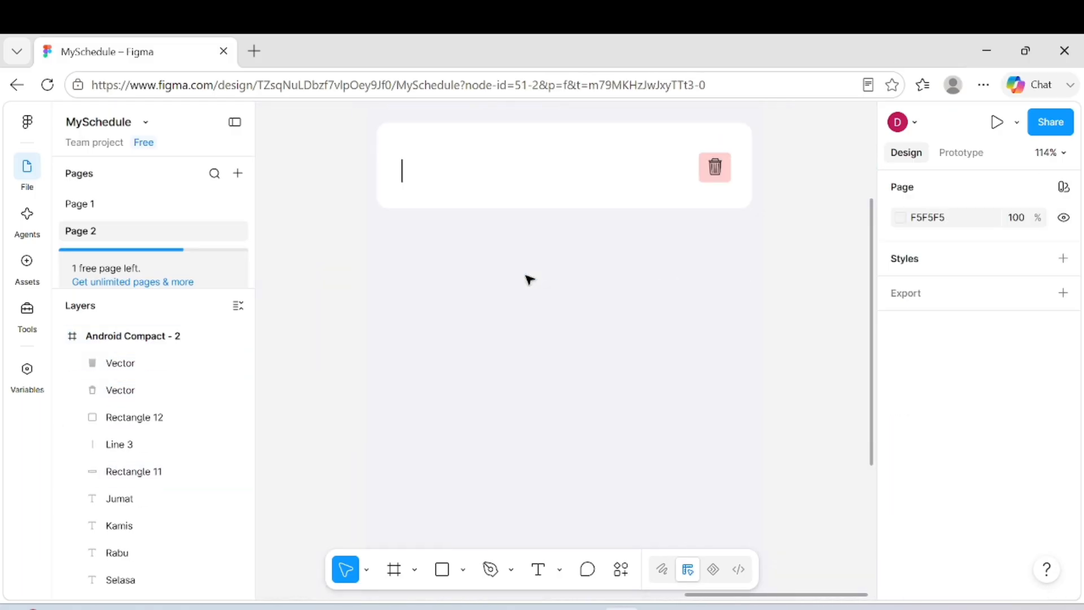
- Add an 08.00 text label and place it in the card above the vertical separator line
{"action": "scroll", "coordinate": [527, 279], "scroll_direction": "down", "scroll_amount": 1}
{"action": "scroll", "coordinate": [527, 279], "scroll_direction": "left", "scroll_amount": 5}
{"action": "scroll", "coordinate": [372, 241], "scroll_direction": "left", "scroll_amount": 2}
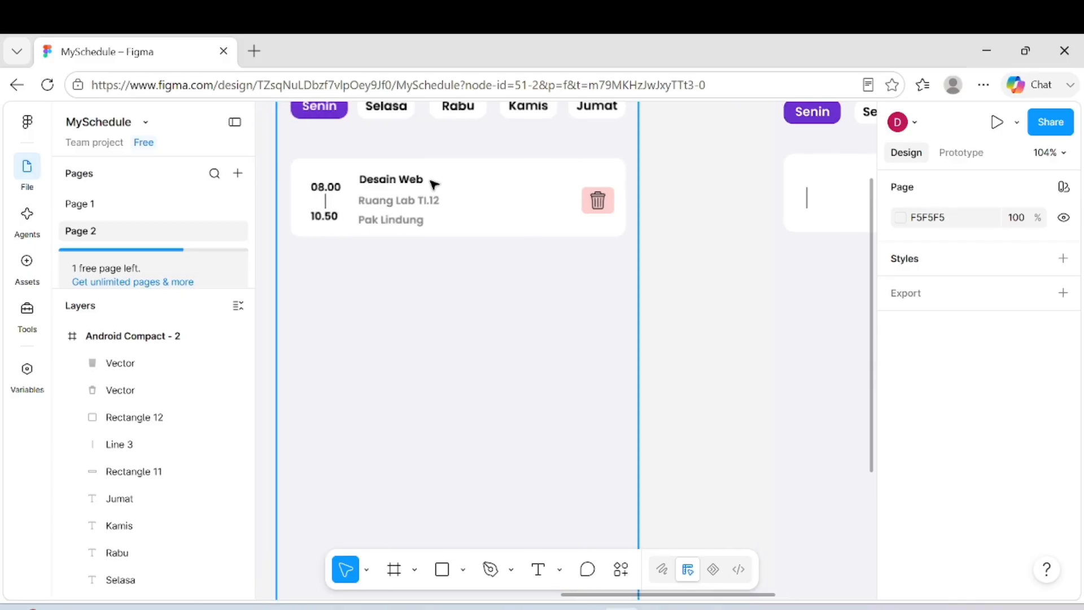
{"action": "scroll", "coordinate": [459, 236], "scroll_direction": "right", "scroll_amount": 7}
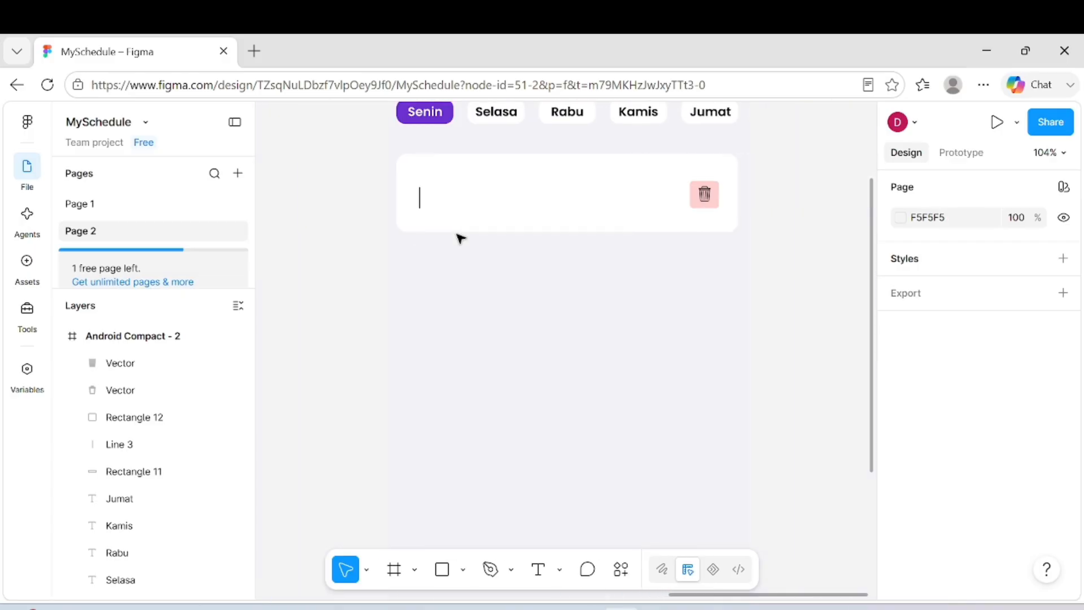
{"action": "scroll", "coordinate": [593, 215], "scroll_direction": "down", "scroll_amount": 5}
{"action": "left_click", "coordinate": [594, 212]}
{"action": "key", "text": "t"}
{"action": "left_click", "coordinate": [638, 367]}
{"action": "type", "text": "08/"}
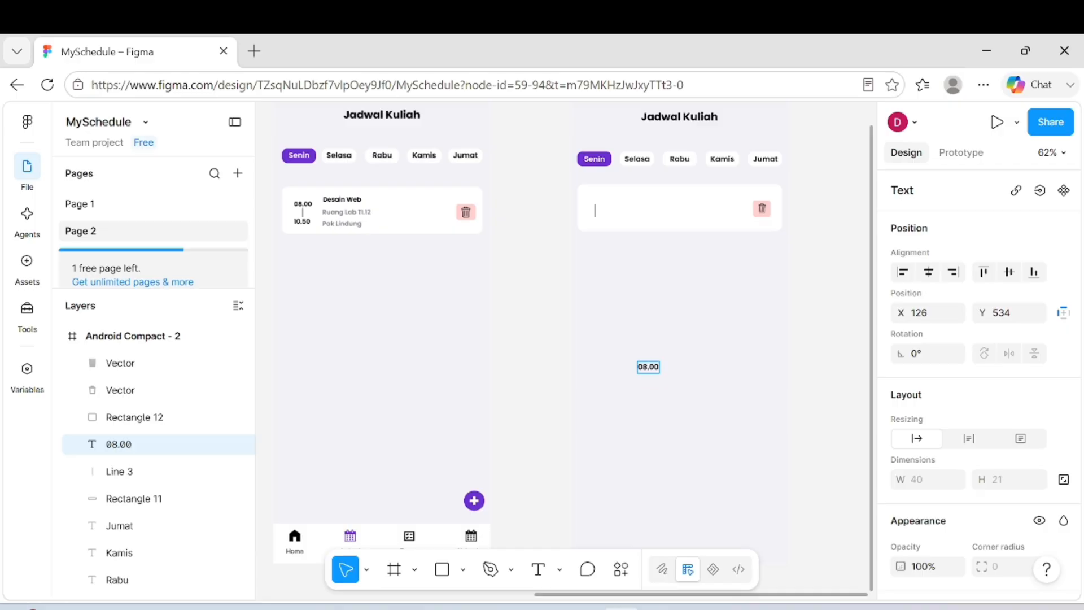
{"action": "key", "text": "Escape"}
{"action": "left_click_drag", "start_coordinate": [648, 367], "coordinate": [594, 215]}
{"action": "left_click", "coordinate": [606, 257]}
- Shorten the vertical separator line and line it up beneath the 08.00 label
{"action": "scroll", "coordinate": [594, 210], "scroll_direction": "up", "scroll_amount": 5}
{"action": "left_click", "coordinate": [594, 211]}
{"action": "left_click", "coordinate": [600, 306]}
{"action": "scroll", "coordinate": [594, 337], "scroll_direction": "down", "scroll_amount": 5}
{"action": "left_click", "coordinate": [613, 343]}
{"action": "left_click_drag", "start_coordinate": [595, 284], "coordinate": [600, 277]}
- Add a 10.50 text label and align it beneath the separator line in the card
{"action": "key", "text": "t"}
{"action": "left_click", "coordinate": [582, 406]}
{"action": "type", "text": "1"}
{"action": "left_click_drag", "start_coordinate": [594, 412], "coordinate": [590, 320]}
{"action": "left_click", "coordinate": [615, 345]}
{"action": "left_click", "coordinate": [634, 381]}
{"action": "left_click", "coordinate": [602, 302]}
{"action": "left_click", "coordinate": [603, 327]}
{"action": "scroll", "coordinate": [603, 328], "scroll_direction": "up", "scroll_amount": 5}
{"action": "scroll", "coordinate": [603, 328], "scroll_direction": "up", "scroll_amount": 2}
{"action": "left_click_drag", "start_coordinate": [599, 357], "coordinate": [588, 346]}
{"action": "left_click", "coordinate": [624, 412]}
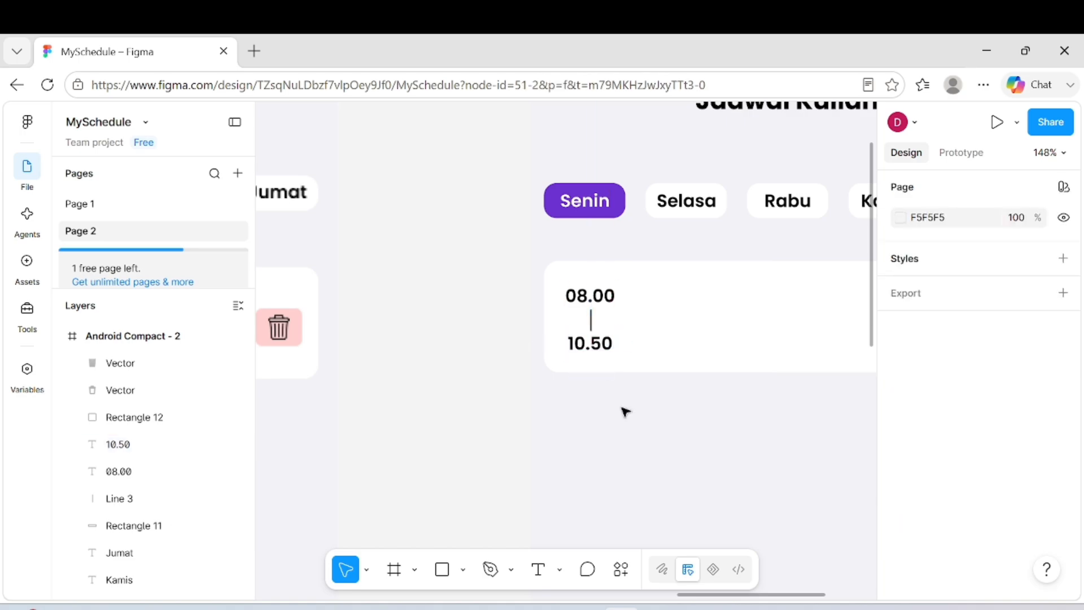
- Add the text Desain Web and place it in the card beside the 08.00 label
{"action": "scroll", "coordinate": [624, 411], "scroll_direction": "down", "scroll_amount": 5}
{"action": "key", "text": "t"}
{"action": "left_click", "coordinate": [600, 448]}
{"action": "type", "text": "Desain Web"}
{"action": "key", "text": "Escape"}
{"action": "left_click_drag", "start_coordinate": [632, 454], "coordinate": [649, 366]}
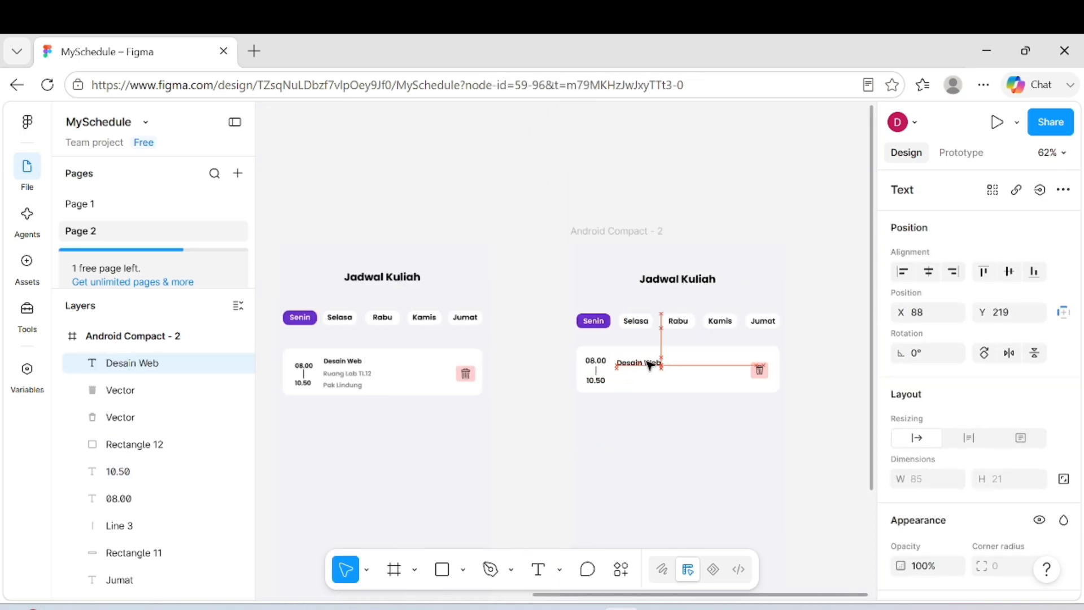
- Add the text Ruang Lab TI.12 in the empty area below the card
{"action": "key", "text": "t"}
{"action": "left_click", "coordinate": [618, 464]}
{"action": "type", "text": "Ruang Lab t"}
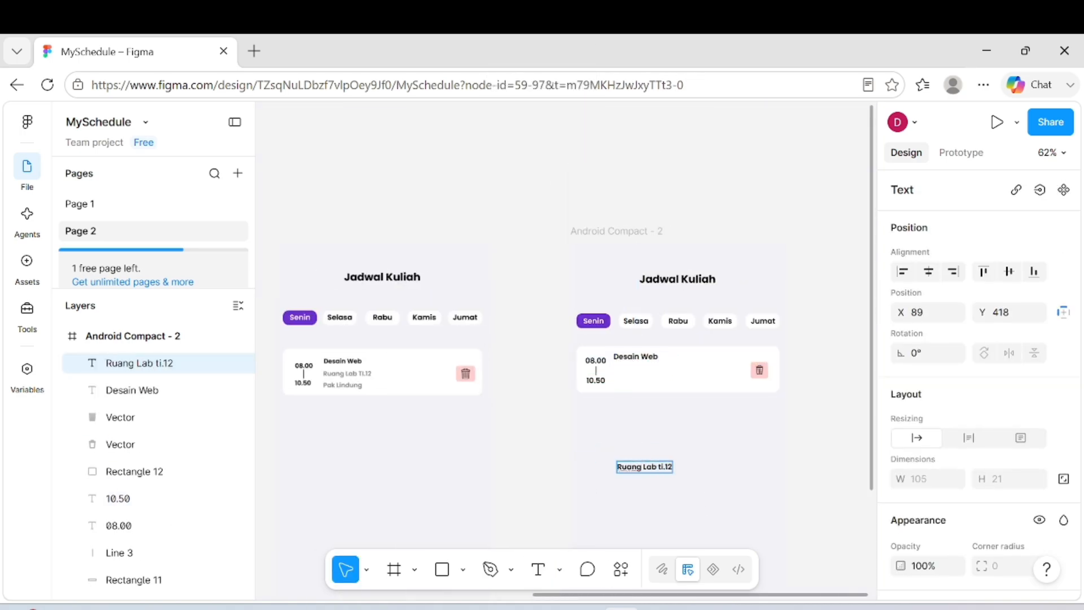
{"action": "type", "text": " i.12"}
{"action": "key", "text": "BackSpace"}
{"action": "type", "text": "TI"}
{"action": "key", "text": "Escape"}
- Restyle the Ruang Lab TI.12 text with a grey fill and adjusted font weight, and place it under Desain Web
{"action": "double_click", "coordinate": [624, 467]}
{"action": "scroll", "coordinate": [963, 498], "scroll_direction": "down", "scroll_amount": 3}
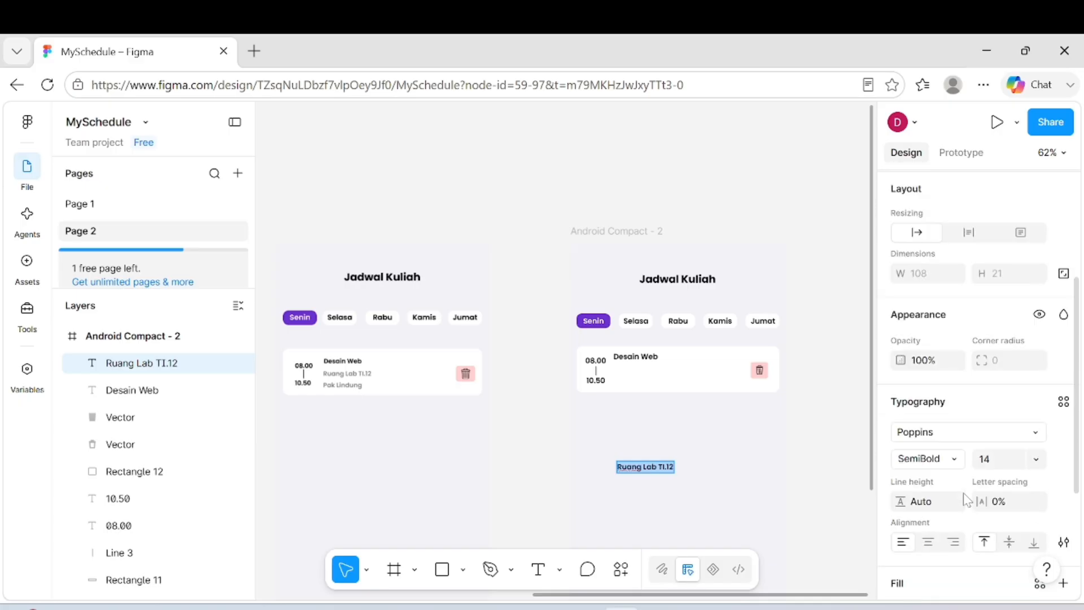
{"action": "left_click", "coordinate": [932, 459]}
{"action": "left_click", "coordinate": [931, 417]}
{"action": "scroll", "coordinate": [1019, 449], "scroll_direction": "down", "scroll_amount": 3}
{"action": "left_click", "coordinate": [1039, 461]}
{"action": "left_click", "coordinate": [705, 204]}
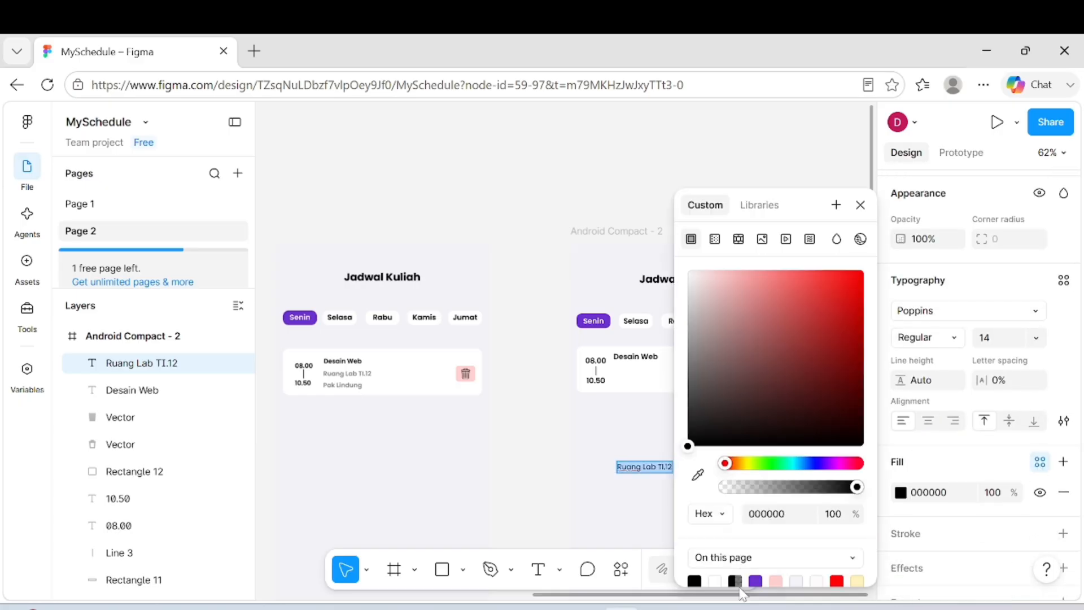
{"action": "left_click", "coordinate": [926, 337]}
{"action": "left_click", "coordinate": [957, 379]}
{"action": "left_click_drag", "start_coordinate": [643, 467], "coordinate": [646, 377]}
{"action": "left_click", "coordinate": [719, 433]}
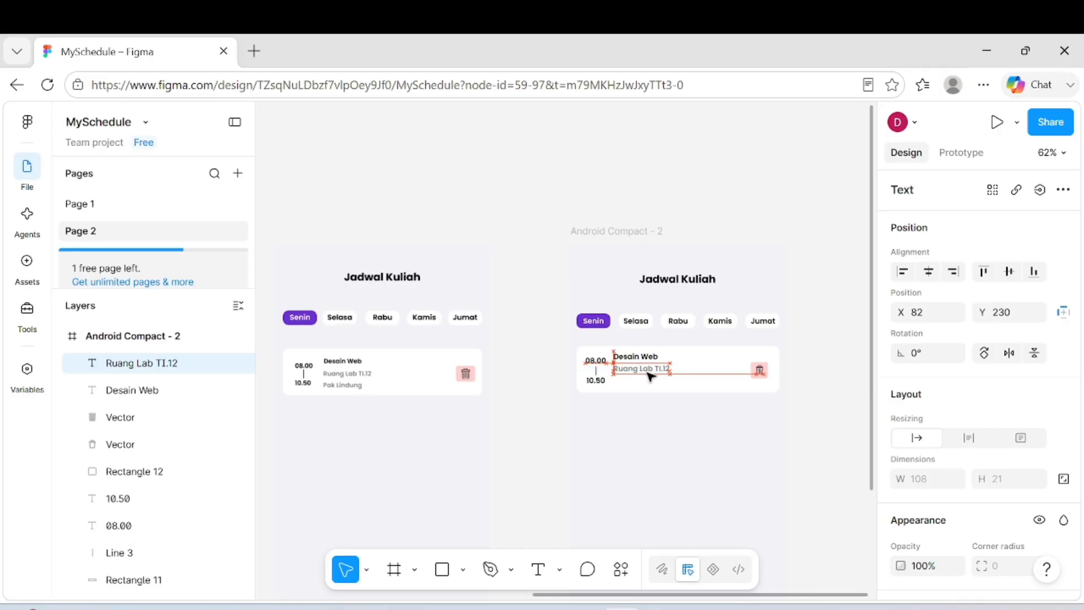
- Add a text with the lecturer's name below the card and give it the same grey fill as the room text
{"action": "left_click", "coordinate": [538, 569]}
{"action": "left_click", "coordinate": [614, 439]}
{"action": "type", "text": "Pak Lindung"}
{"action": "scroll", "coordinate": [1023, 507], "scroll_direction": "down", "scroll_amount": 5}
{"action": "left_click", "coordinate": [1040, 399]}
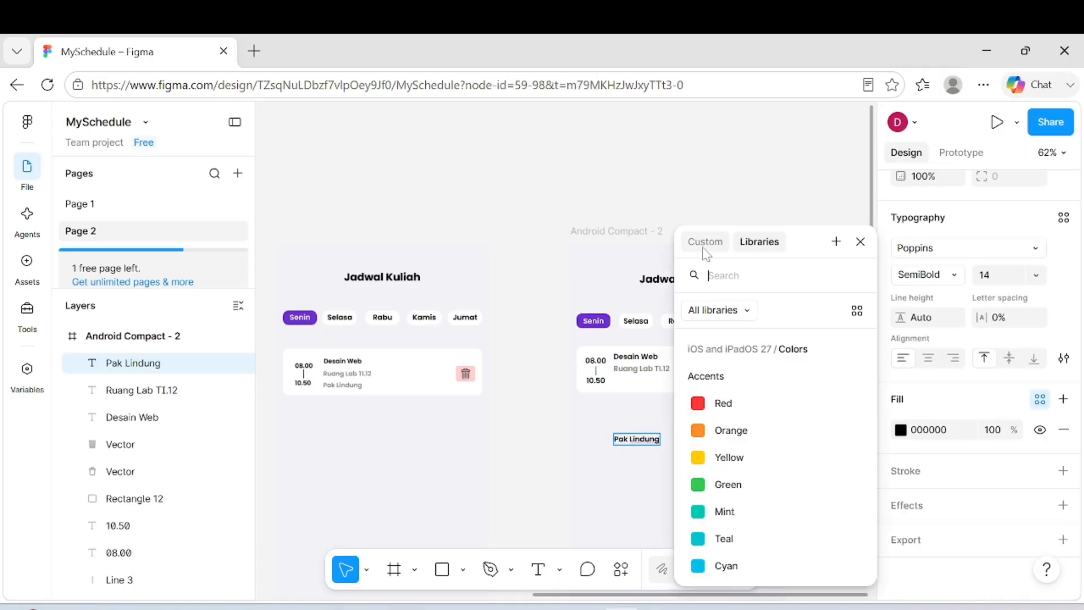
{"action": "left_click", "coordinate": [704, 242]}
{"action": "left_click", "coordinate": [640, 498]}
- Place the lecturer's name under the room text in the card and even out the spacing between the lines
{"action": "left_click_drag", "start_coordinate": [625, 440], "coordinate": [659, 375]}
{"action": "left_click", "coordinate": [653, 425]}
{"action": "left_click", "coordinate": [659, 372]}
{"action": "left_click", "coordinate": [676, 432]}
{"action": "left_click", "coordinate": [652, 381]}
{"action": "scroll", "coordinate": [677, 438], "scroll_direction": "up", "scroll_amount": 3}
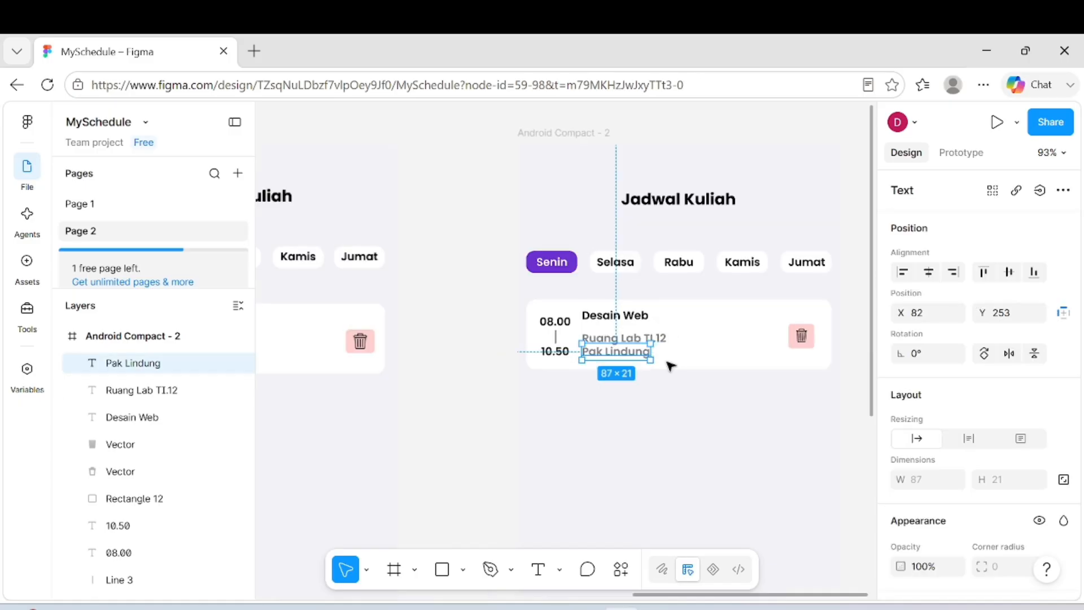
{"action": "left_click_drag", "start_coordinate": [663, 339], "coordinate": [666, 334]}
{"action": "left_click", "coordinate": [675, 425]}
- Copy the light purple circle behind the Jadwal Hari Ini icon in Android Compact - 1 into the Android Compact - 2 frame
{"action": "scroll", "coordinate": [675, 425], "scroll_direction": "down", "scroll_amount": 4}
{"action": "scroll", "coordinate": [675, 426], "scroll_direction": "down", "scroll_amount": 3}
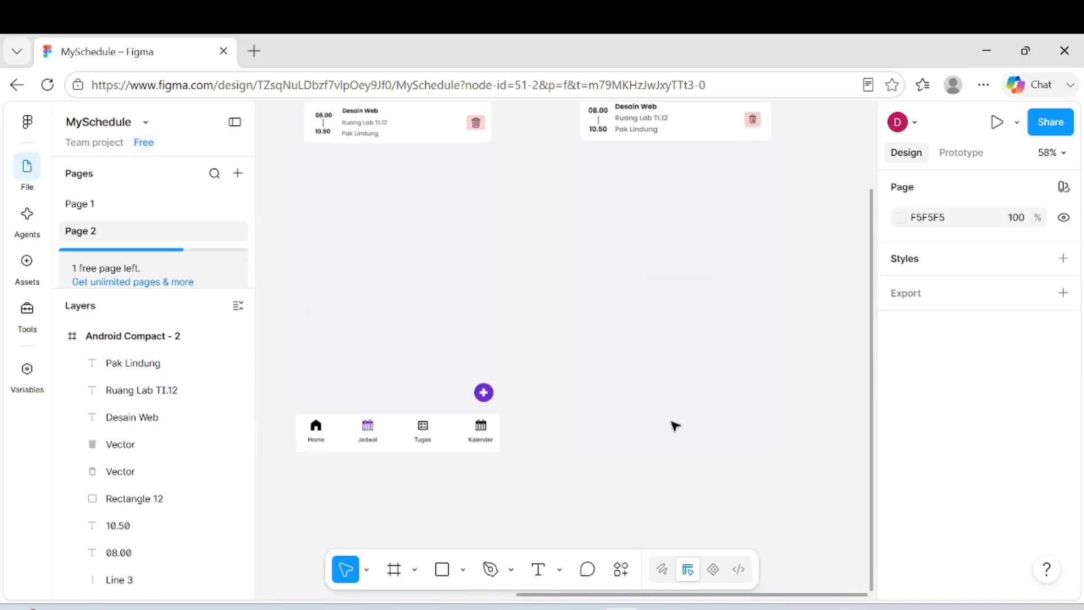
{"action": "scroll", "coordinate": [674, 426], "scroll_direction": "down", "scroll_amount": 2}
{"action": "scroll", "coordinate": [525, 401], "scroll_direction": "up", "scroll_amount": 2}
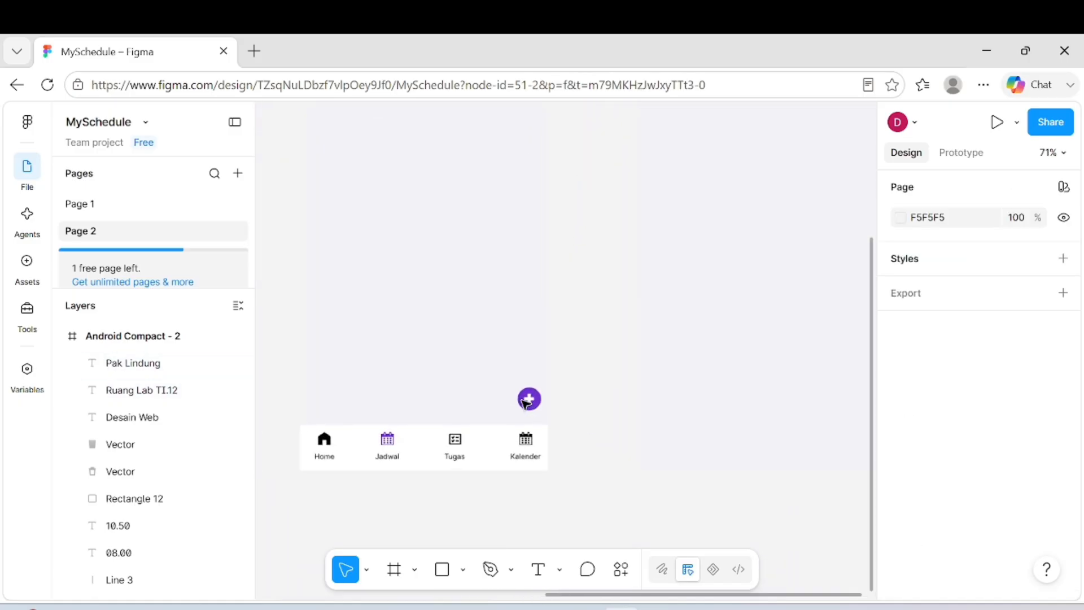
{"action": "scroll", "coordinate": [662, 347], "scroll_direction": "down", "scroll_amount": 2}
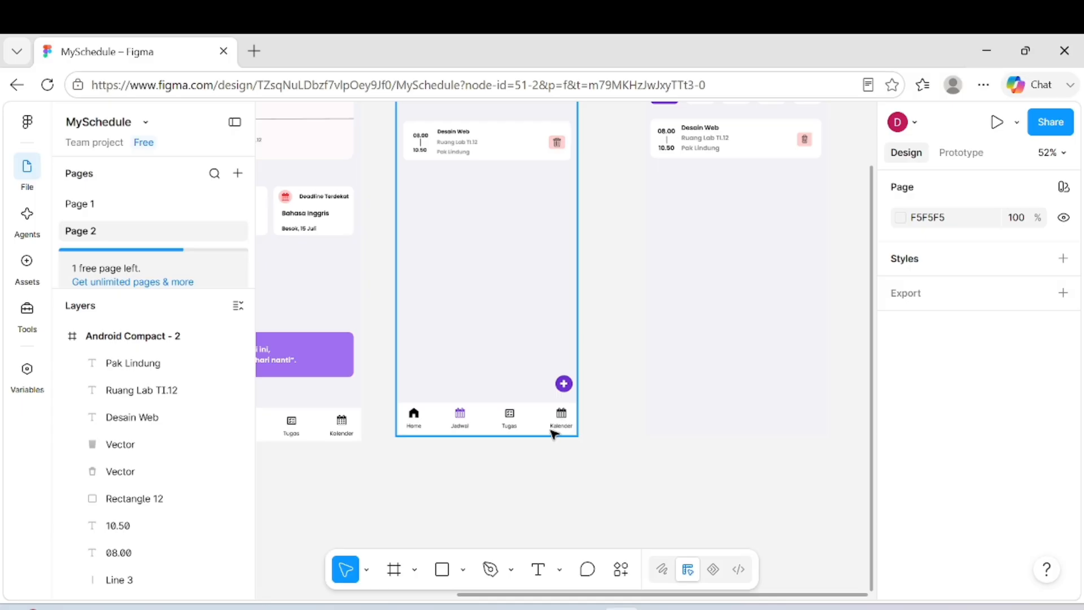
{"action": "scroll", "coordinate": [680, 342], "scroll_direction": "down", "scroll_amount": 2}
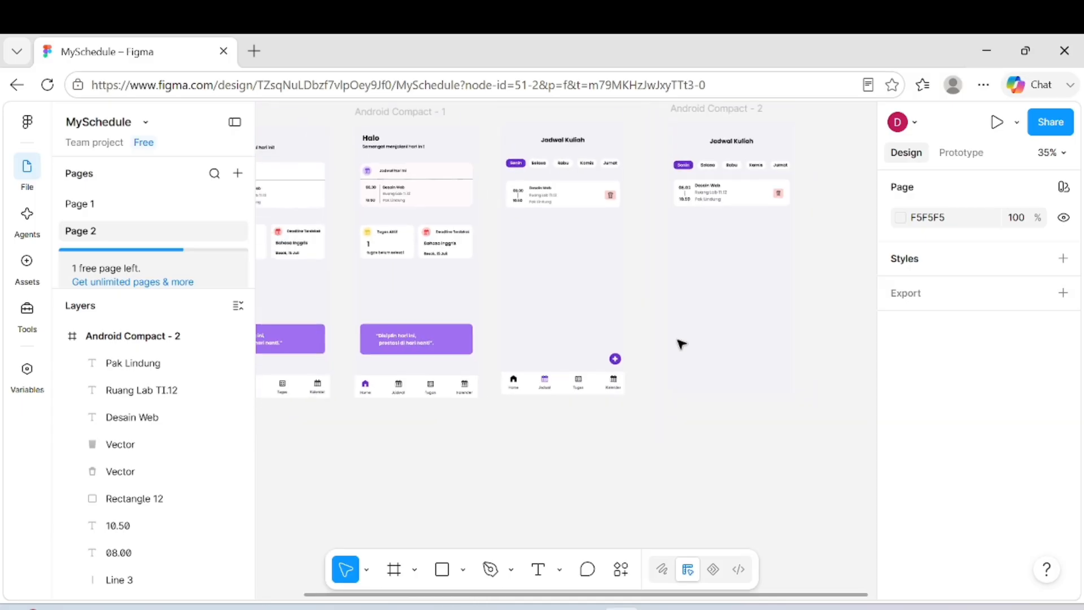
{"action": "scroll", "coordinate": [411, 261], "scroll_direction": "left", "scroll_amount": 3}
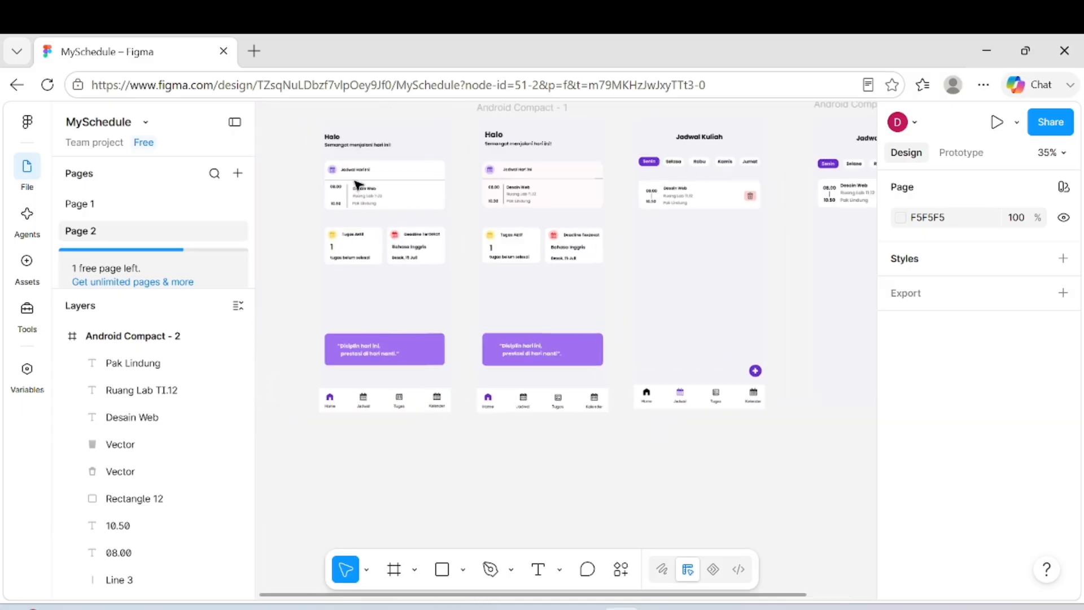
{"action": "scroll", "coordinate": [304, 149], "scroll_direction": "up", "scroll_amount": 5}
{"action": "left_click", "coordinate": [305, 150]}
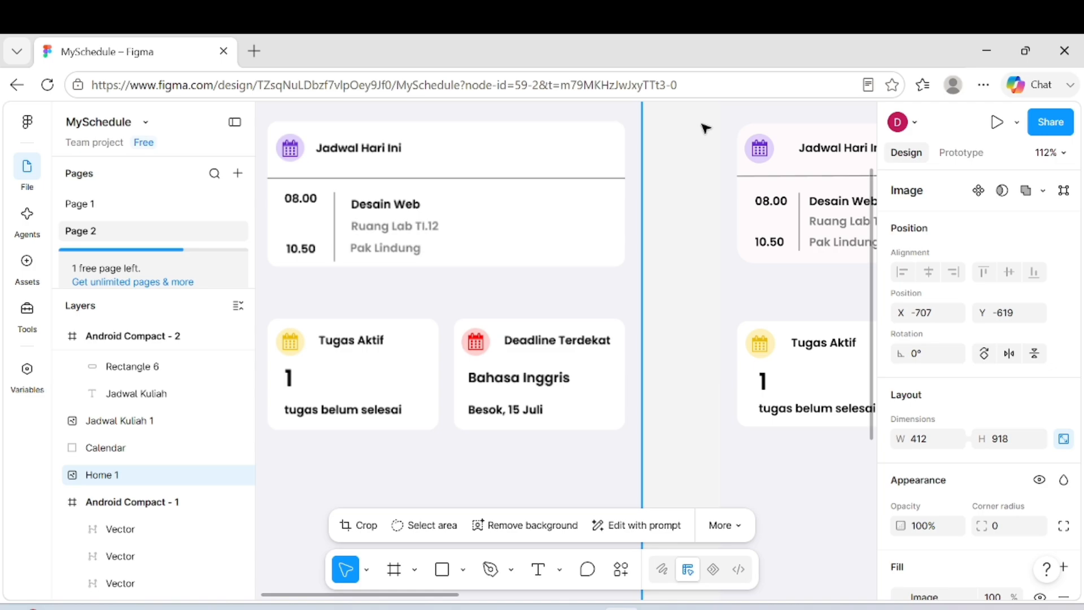
{"action": "left_click", "coordinate": [773, 154]}
{"action": "scroll", "coordinate": [775, 154], "scroll_direction": "right", "scroll_amount": 1}
{"action": "scroll", "coordinate": [775, 154], "scroll_direction": "right", "scroll_amount": 5}
{"action": "scroll", "coordinate": [779, 157], "scroll_direction": "down", "scroll_amount": 2}
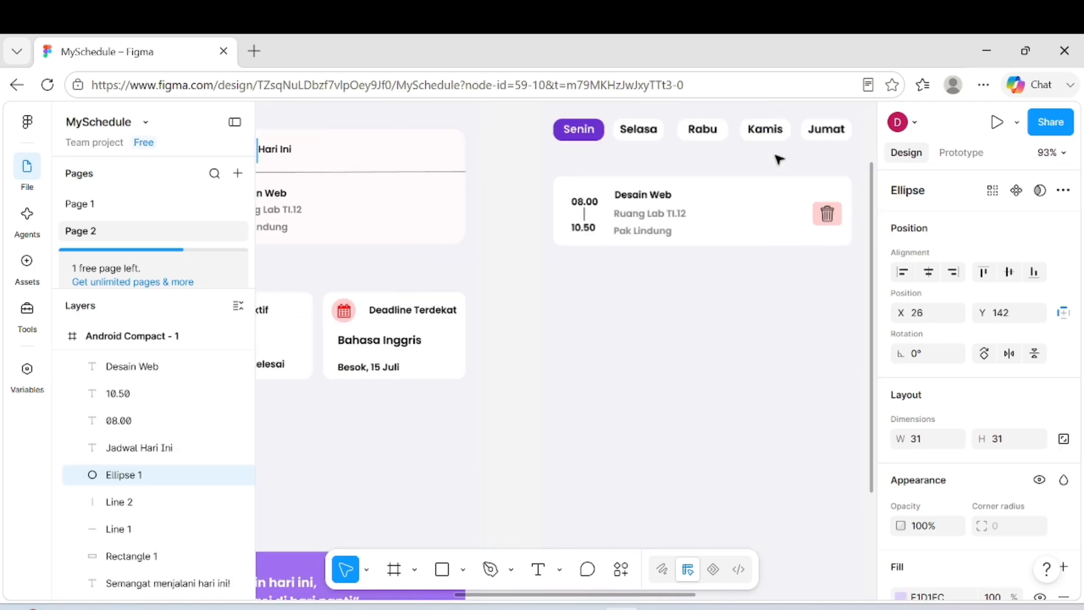
{"action": "key", "text": "ctrl+v"}
- Move the copied circle to the lower-right corner of the Android Compact - 2 frame, at X 360, Y 798
{"action": "left_click_drag", "start_coordinate": [574, 355], "coordinate": [766, 474]}
{"action": "scroll", "coordinate": [766, 476], "scroll_direction": "right", "scroll_amount": 2}
{"action": "scroll", "coordinate": [766, 475], "scroll_direction": "down", "scroll_amount": 5}
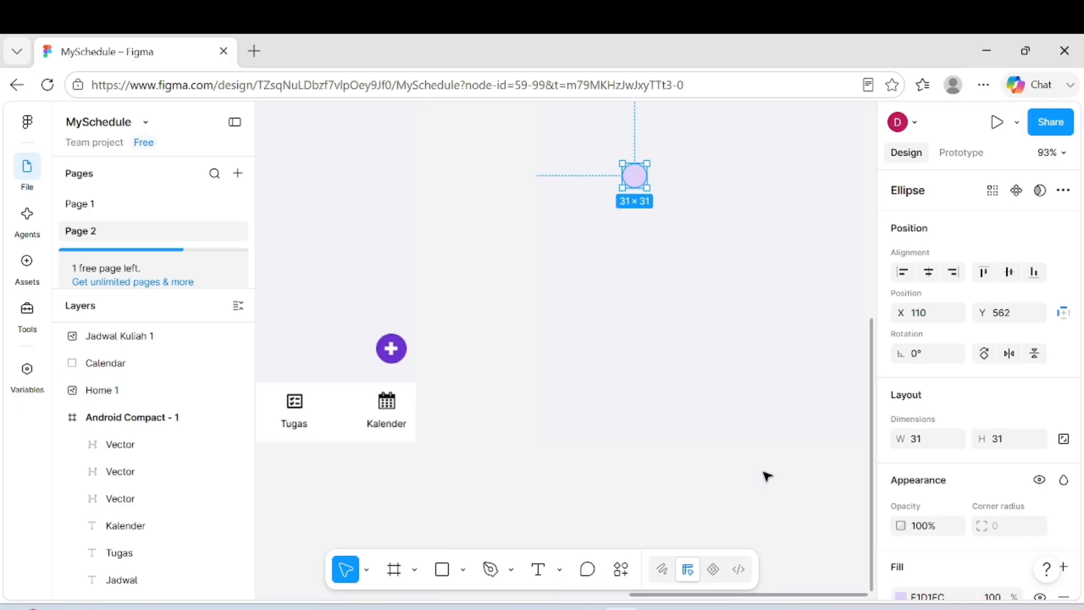
{"action": "scroll", "coordinate": [766, 476], "scroll_direction": "down", "scroll_amount": 1}
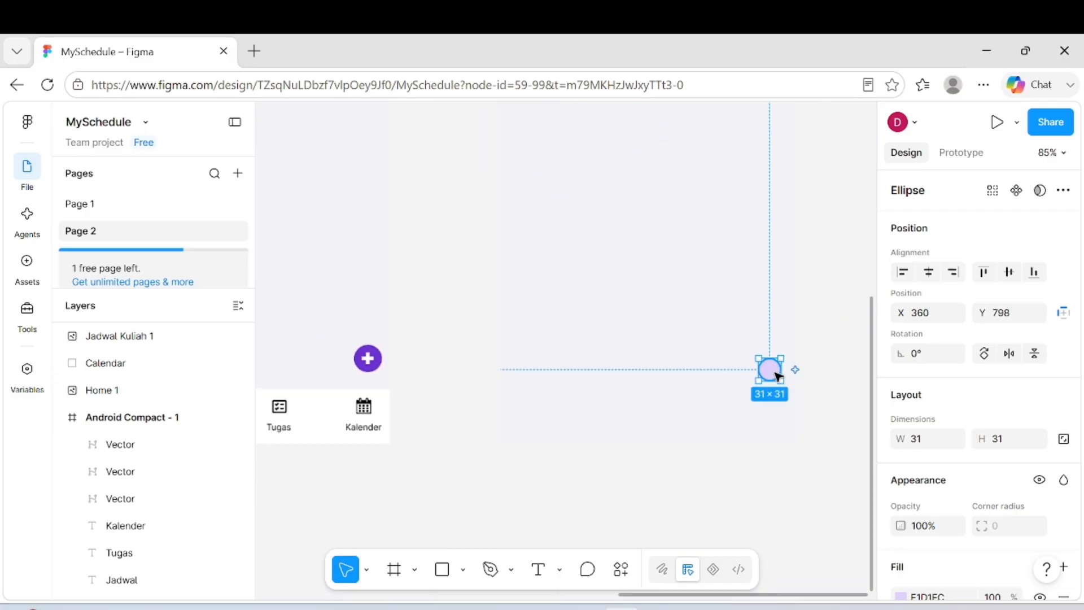
- Resize the circle to 37 × 37 at Y 789 and fill it with the purple 6B30CF
{"action": "left_click_drag", "start_coordinate": [782, 381], "coordinate": [785, 384]}
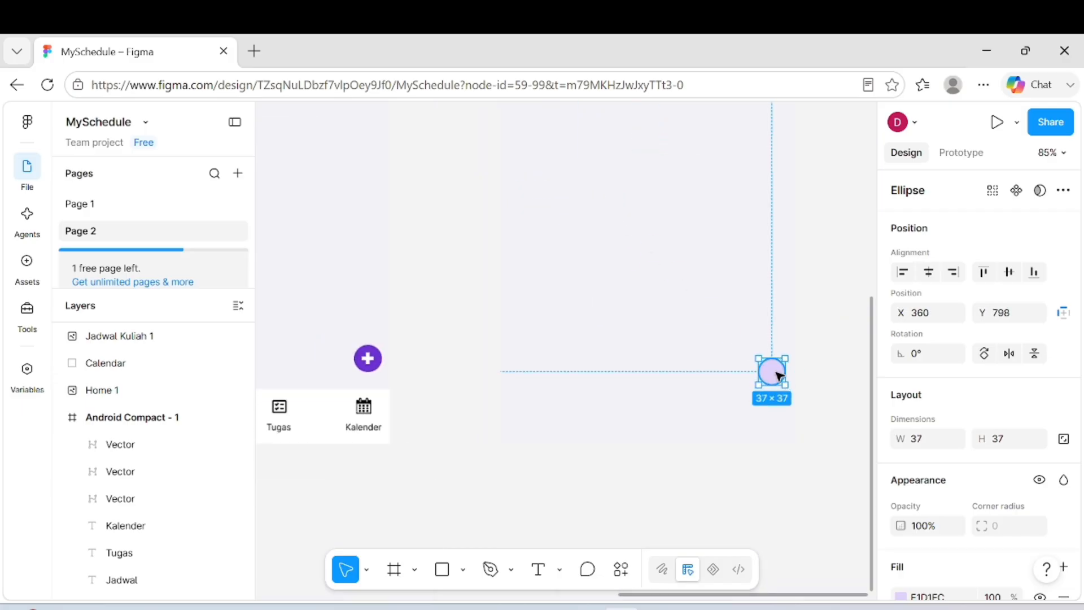
{"action": "scroll", "coordinate": [880, 477], "scroll_direction": "down", "scroll_amount": 3}
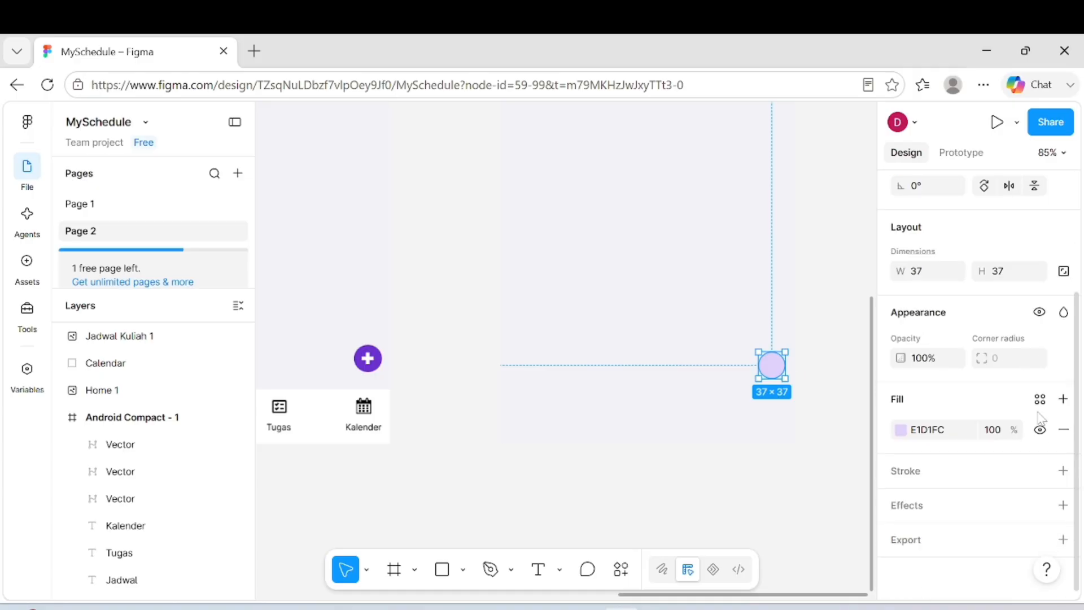
{"action": "left_click", "coordinate": [1040, 398]}
{"action": "left_click", "coordinate": [704, 239]}
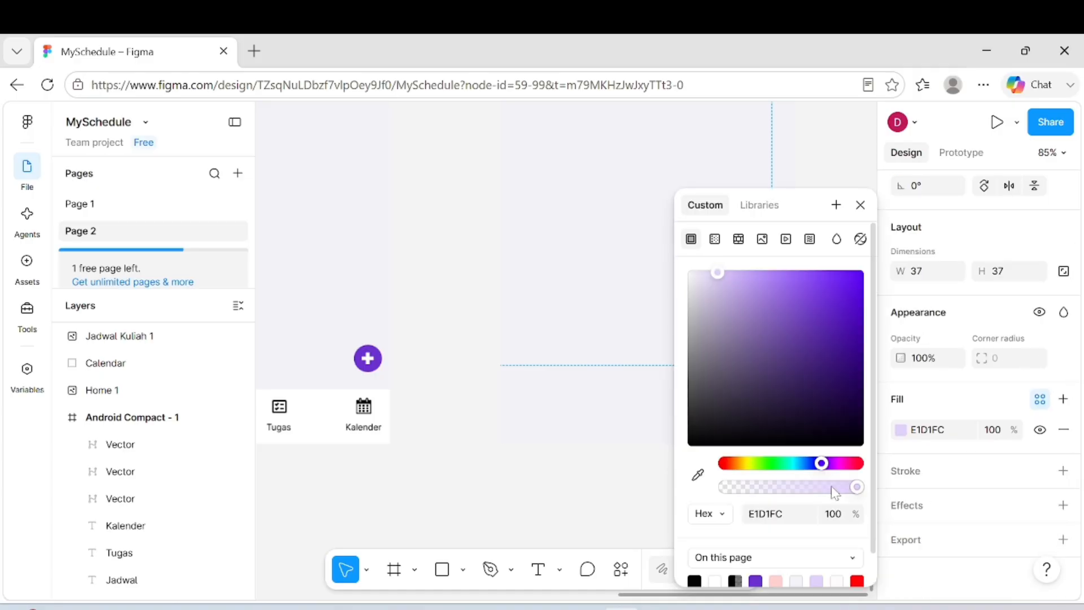
{"action": "left_click", "coordinate": [756, 578]}
{"action": "left_click", "coordinate": [625, 407]}
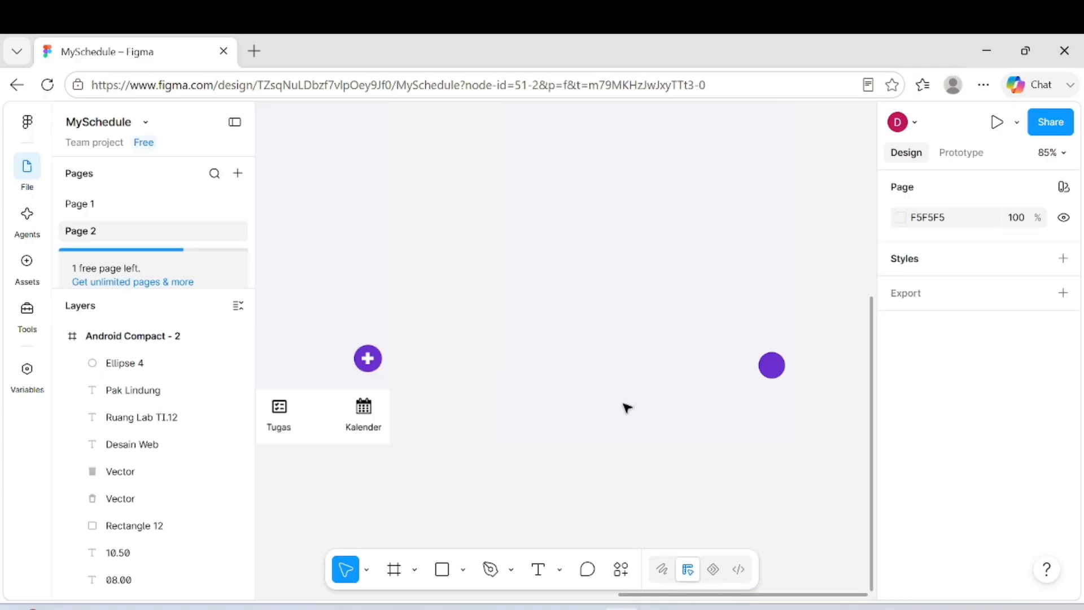
- Add a "+" text below the Android Compact - 2 frame and set it to Poppins Bold, size 36
{"action": "left_click", "coordinate": [769, 375]}
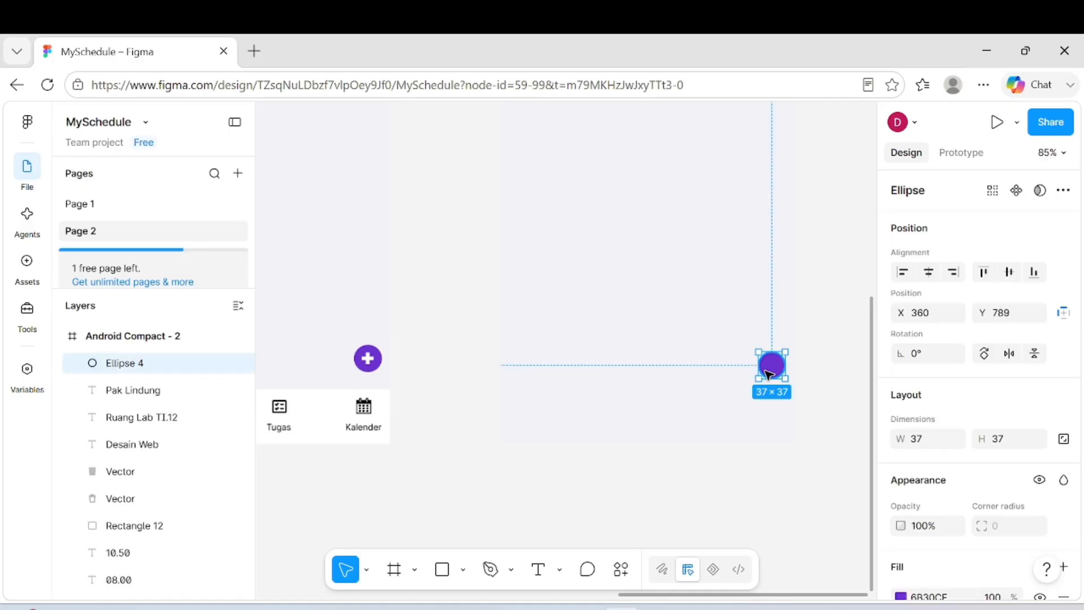
{"action": "left_click", "coordinate": [545, 575]}
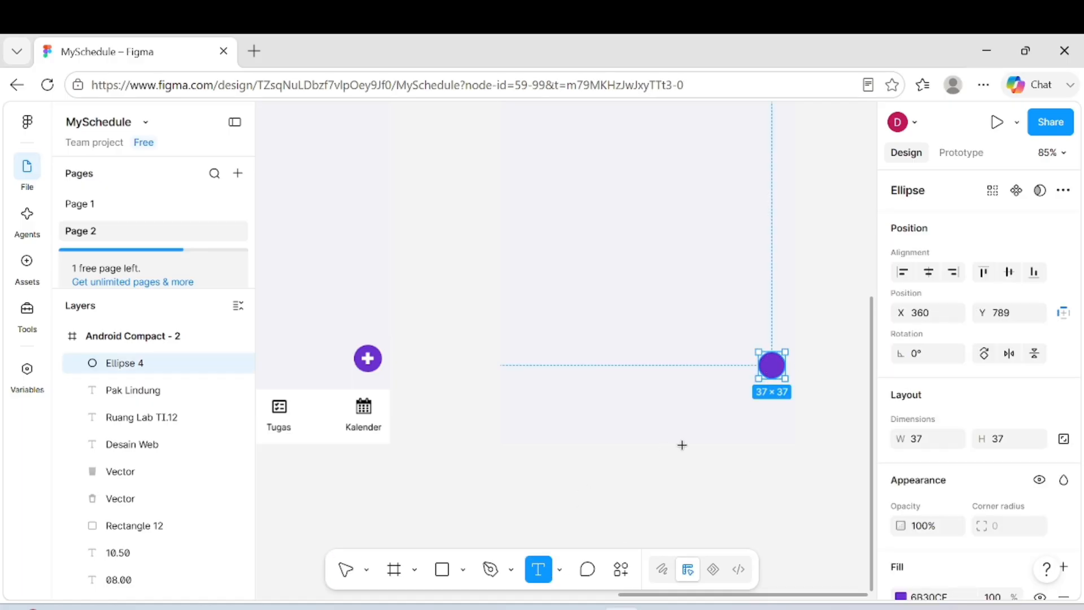
{"action": "left_click", "coordinate": [682, 445]}
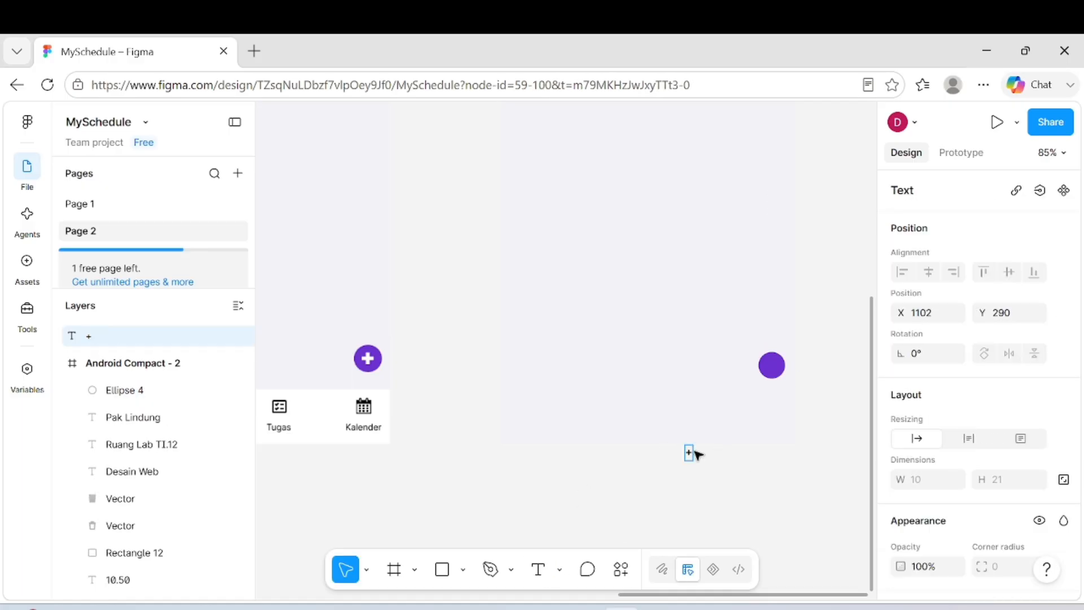
{"action": "scroll", "coordinate": [954, 305], "scroll_direction": "down", "scroll_amount": 6}
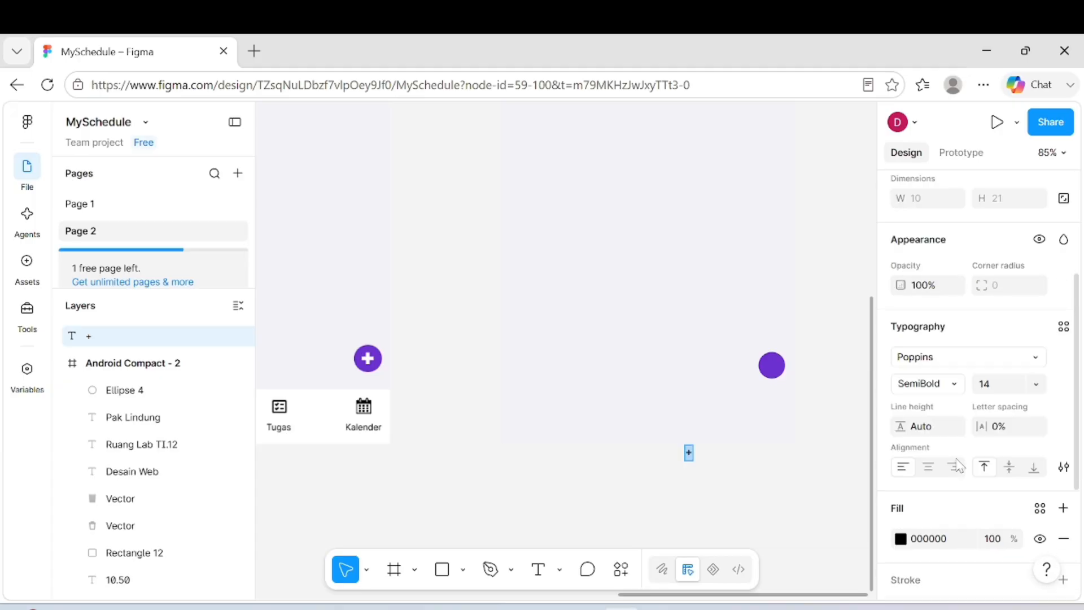
{"action": "left_click", "coordinate": [955, 294]}
{"action": "left_click", "coordinate": [981, 312]}
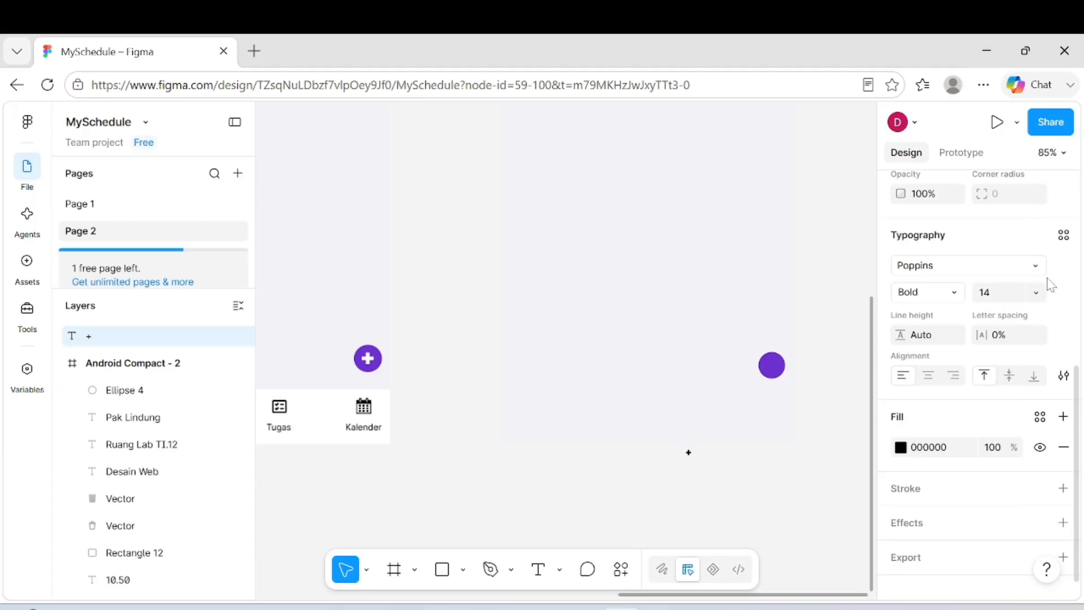
{"action": "left_click", "coordinate": [1036, 293]}
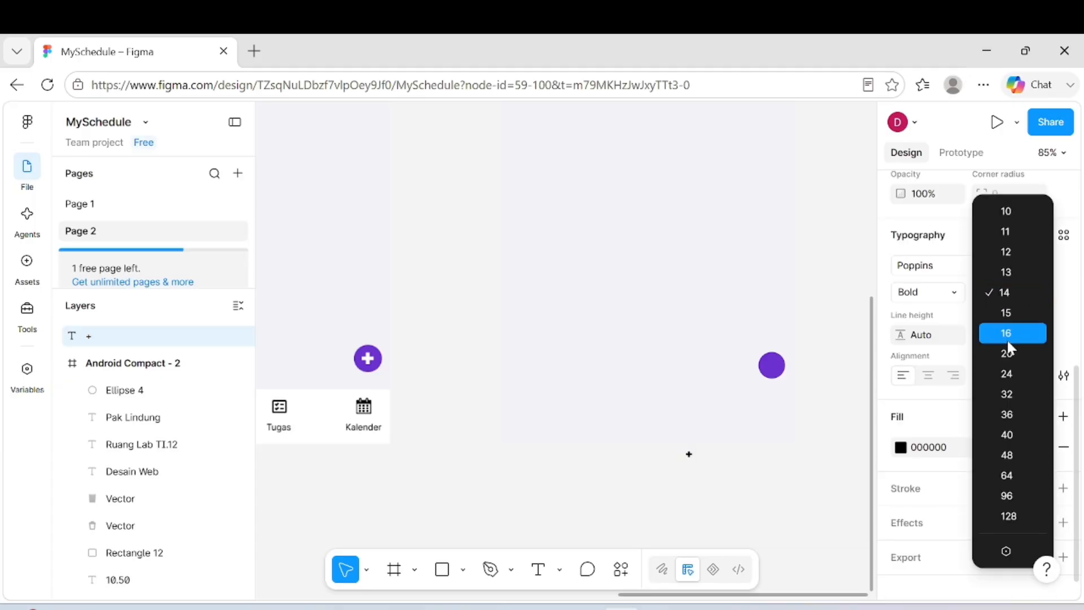
{"action": "left_click", "coordinate": [1019, 421]}
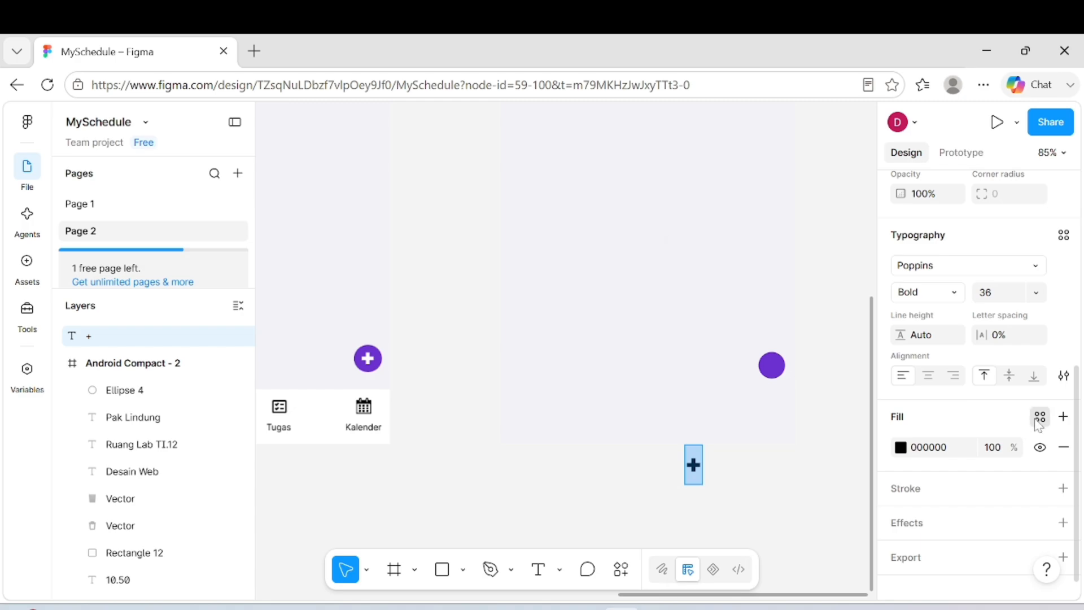
- Fill the plus sign with white FFFFFF and place it centred on the purple circle
{"action": "left_click", "coordinate": [1039, 421]}
{"action": "left_click", "coordinate": [705, 239]}
{"action": "left_click", "coordinate": [714, 580]}
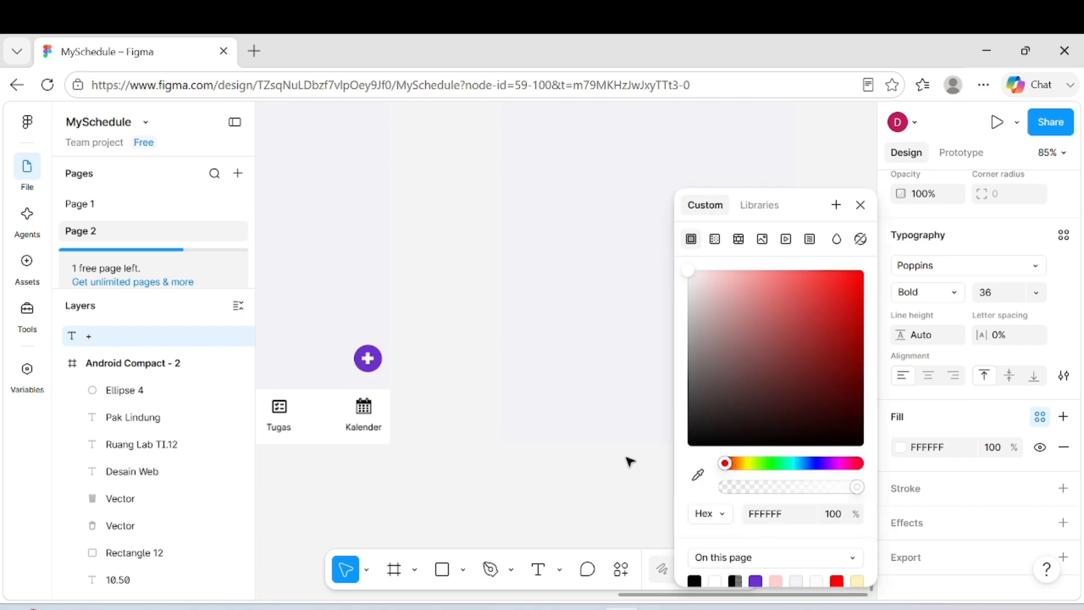
{"action": "left_click", "coordinate": [860, 205]}
{"action": "left_click_drag", "start_coordinate": [702, 466], "coordinate": [779, 367]}
{"action": "left_click", "coordinate": [795, 414]}
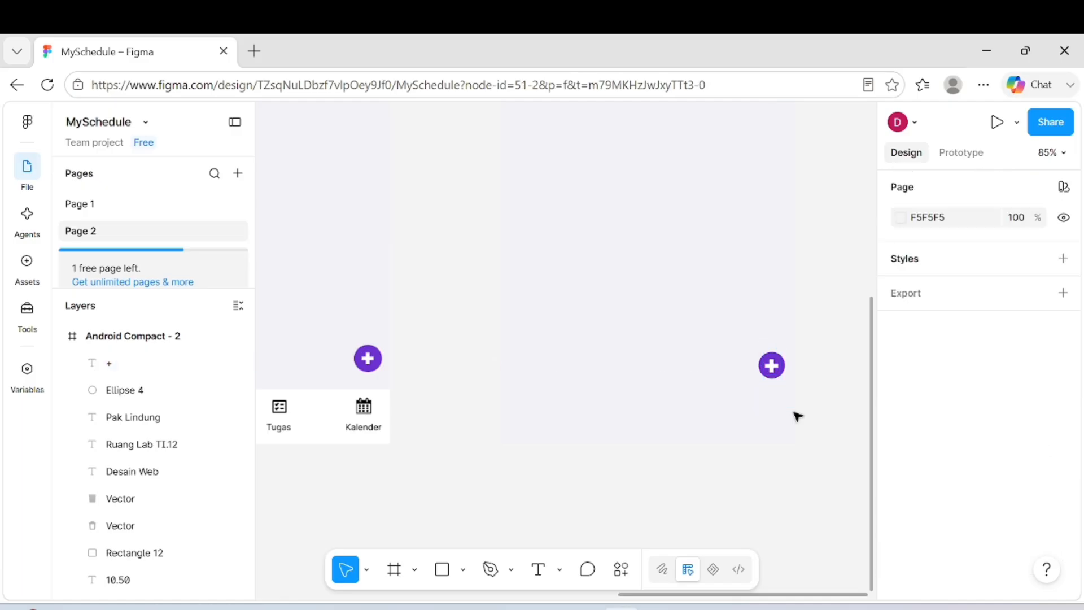
- Duplicate the whole bottom navigation bar of Android Compact - 1, with its icons and labels, and place the copy at the bottom of Android Compact - 2
{"action": "scroll", "coordinate": [437, 453], "scroll_direction": "right", "scroll_amount": 5}
{"action": "scroll", "coordinate": [486, 454], "scroll_direction": "down", "scroll_amount": 3}
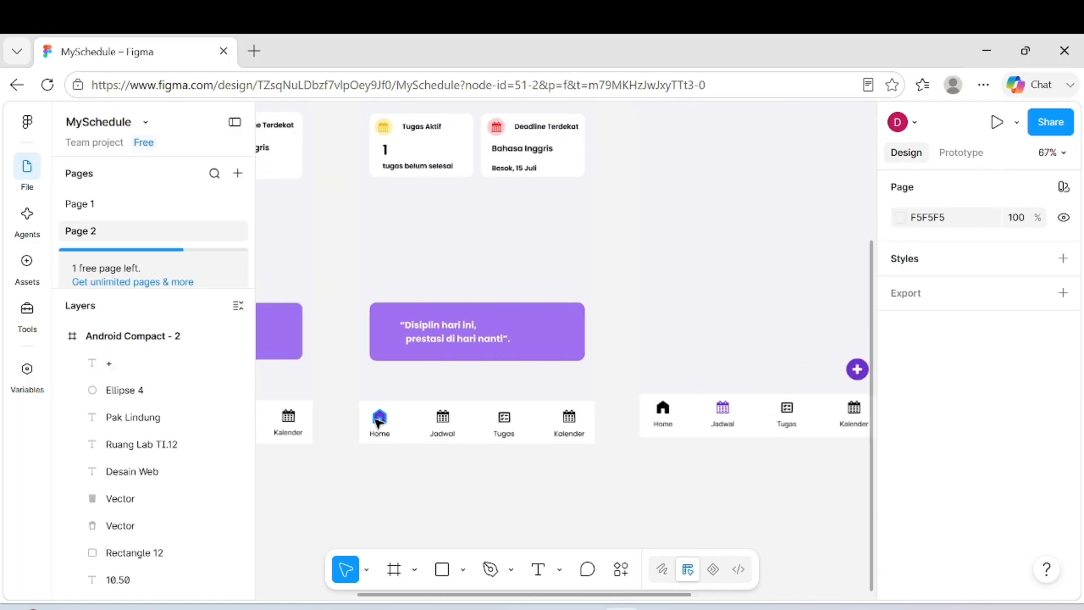
{"action": "left_click", "coordinate": [378, 420]}
{"action": "left_click", "coordinate": [431, 424], "text": "shift"}
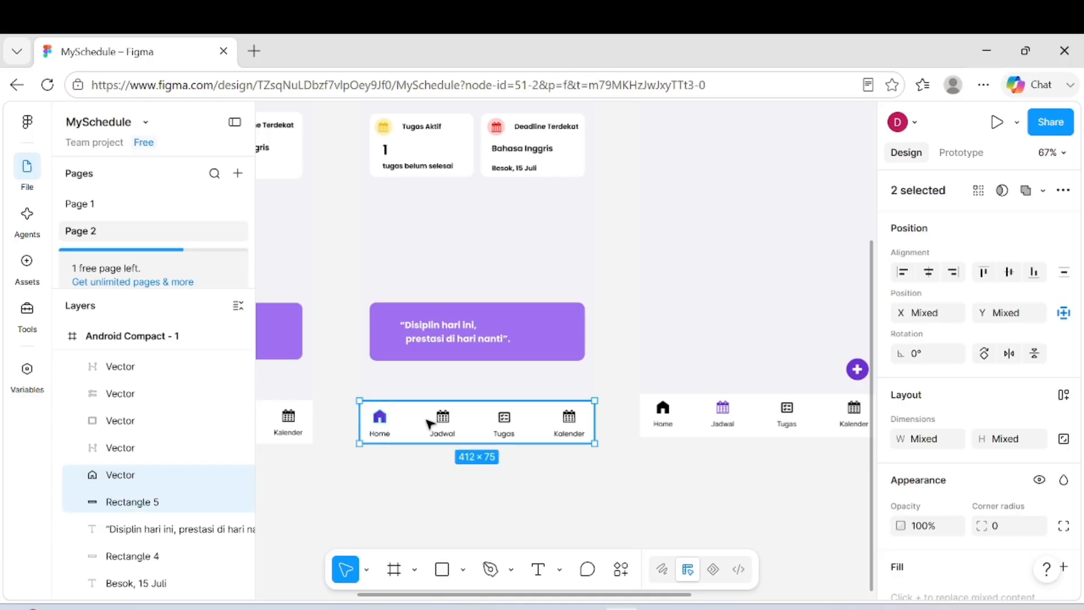
{"action": "left_click", "coordinate": [443, 417], "text": "shift"}
{"action": "left_click", "coordinate": [442, 433], "text": "shift"}
{"action": "left_click", "coordinate": [388, 436], "text": "shift"}
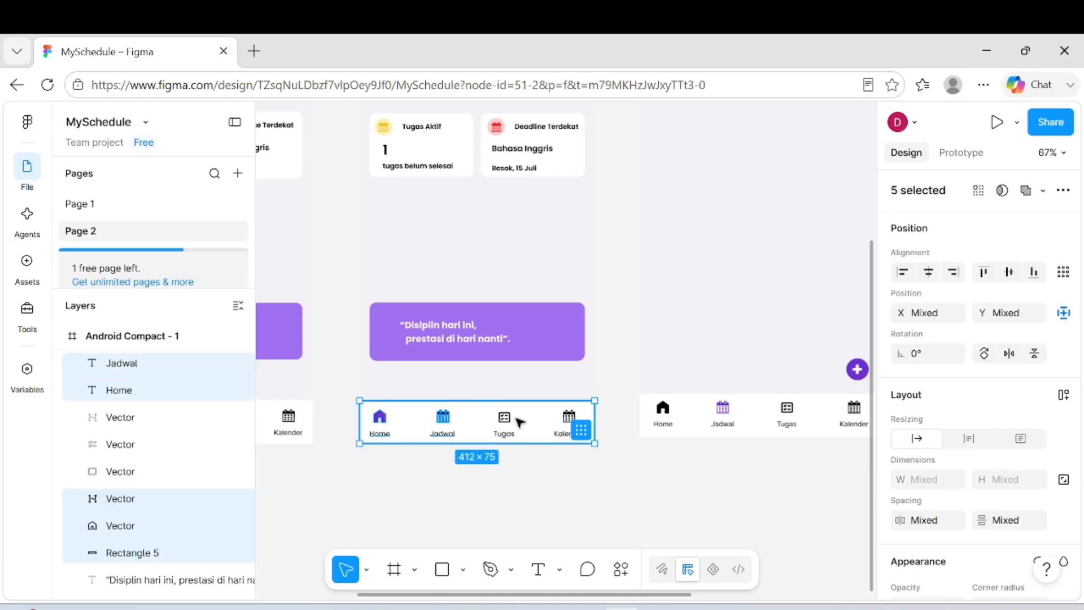
{"action": "left_click", "coordinate": [509, 417], "text": "shift"}
{"action": "left_click", "coordinate": [504, 417], "text": "shift"}
{"action": "left_click", "coordinate": [506, 433], "text": "shift"}
{"action": "left_click", "coordinate": [571, 430], "text": "shift"}
{"action": "key", "text": "ctrl+z"}
{"action": "scroll", "coordinate": [564, 417], "scroll_direction": "up", "scroll_amount": 3}
{"action": "left_click", "coordinate": [568, 419], "text": "shift"}
{"action": "left_click", "coordinate": [566, 442], "text": "shift"}
{"action": "scroll", "coordinate": [566, 432], "scroll_direction": "down", "scroll_amount": 3}
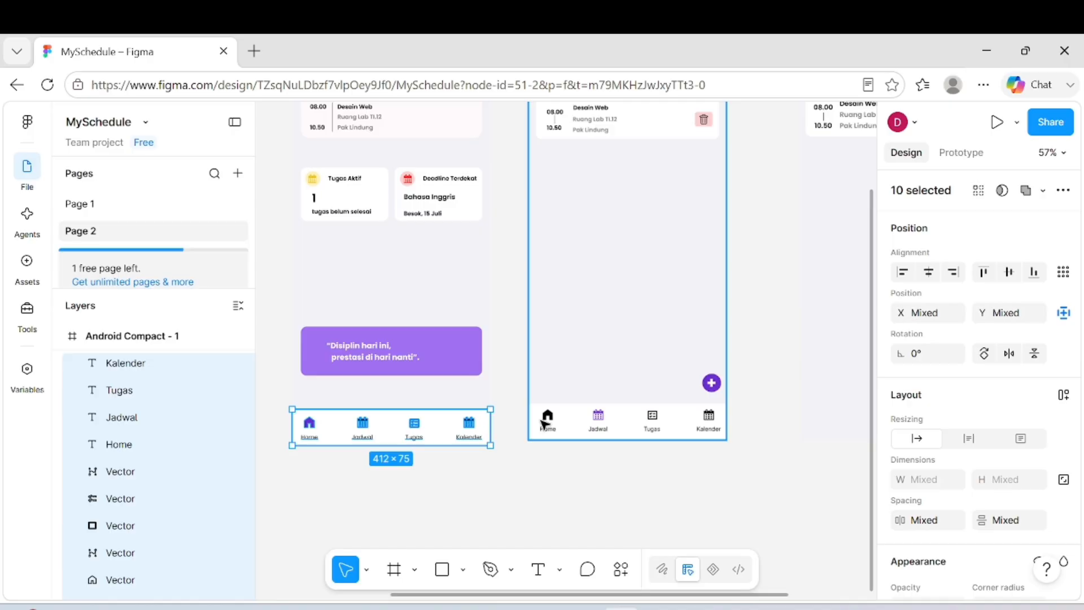
{"action": "key", "text": "ctrl+d"}
{"action": "right_click", "coordinate": [451, 425]}
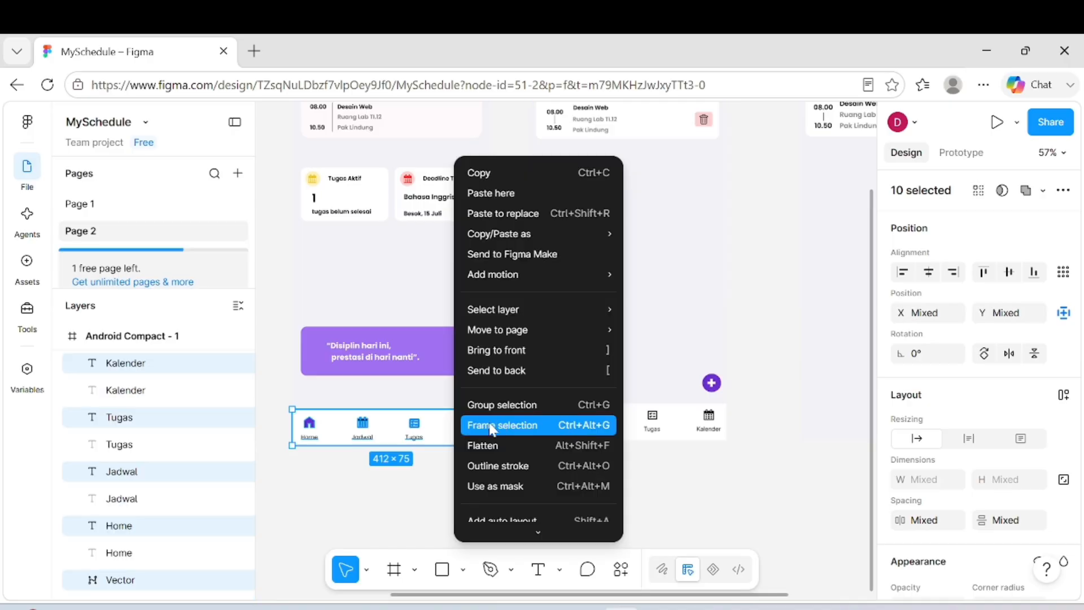
{"action": "left_click", "coordinate": [432, 418]}
{"action": "left_click_drag", "start_coordinate": [452, 418], "coordinate": [703, 416]}
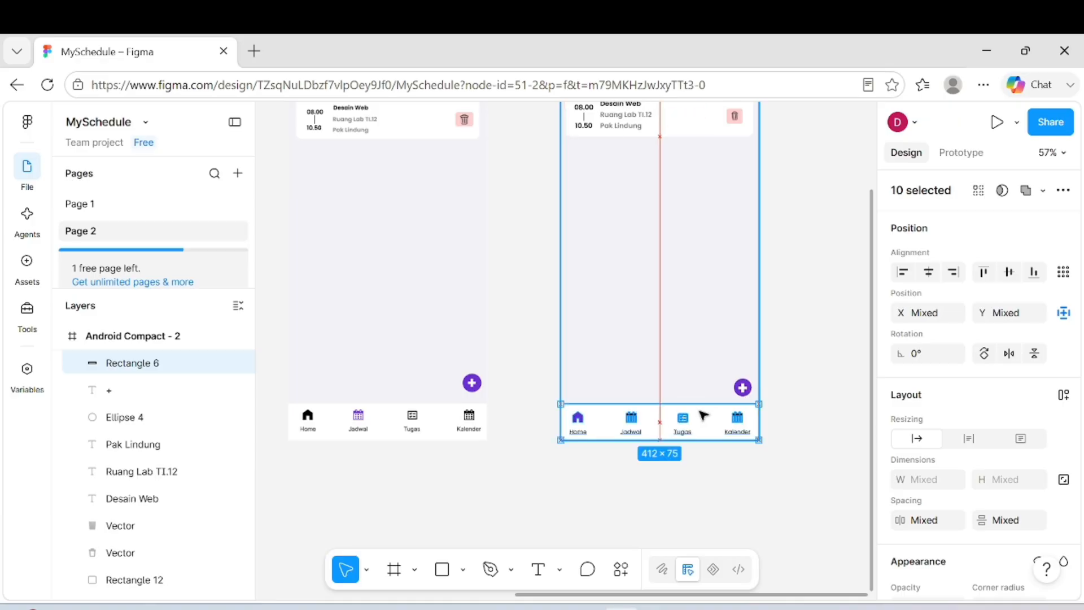
{"action": "left_click", "coordinate": [733, 463]}
- Change the Home icon's fill to black in the navigation bar of Android Compact - 2
{"action": "scroll", "coordinate": [733, 463], "scroll_direction": "up", "scroll_amount": 5}
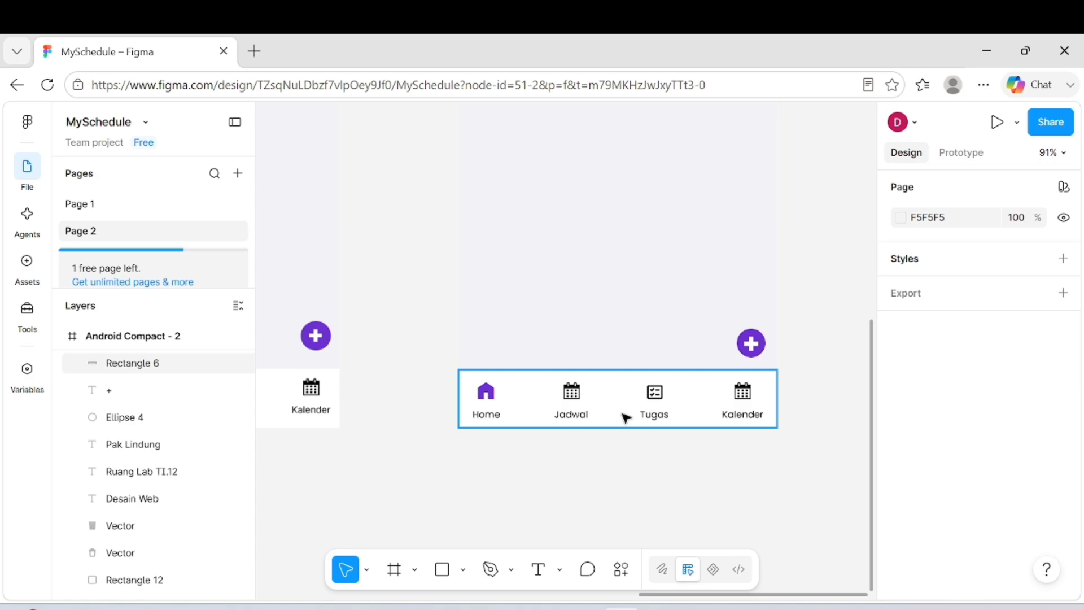
{"action": "left_click", "coordinate": [486, 391]}
{"action": "scroll", "coordinate": [993, 395], "scroll_direction": "down", "scroll_amount": 3}
{"action": "left_click", "coordinate": [1040, 399]}
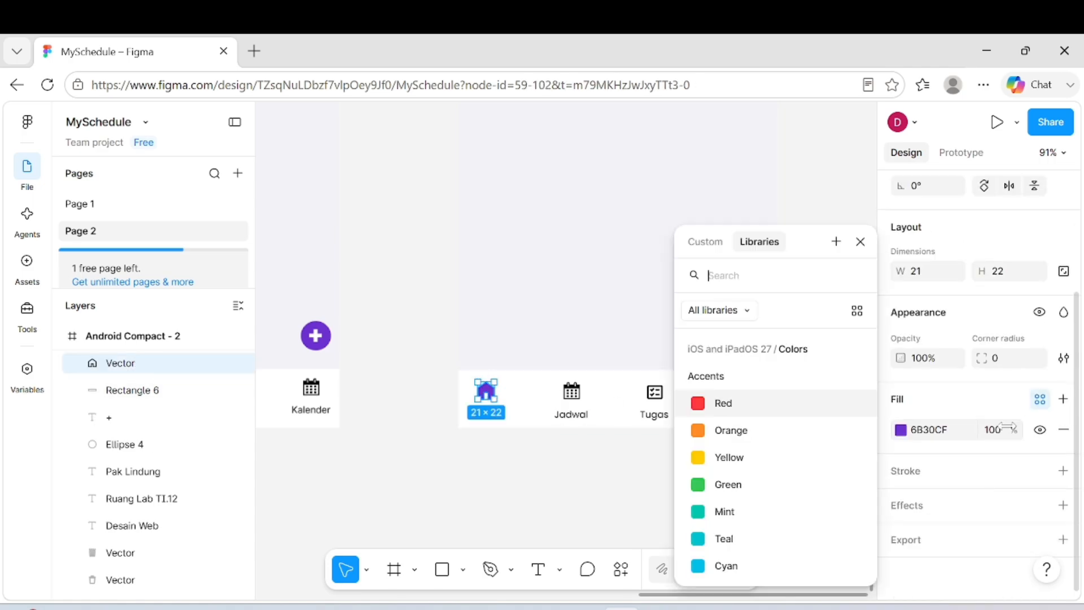
{"action": "left_click", "coordinate": [705, 241]}
{"action": "left_click", "coordinate": [700, 579]}
{"action": "left_click", "coordinate": [625, 482]}
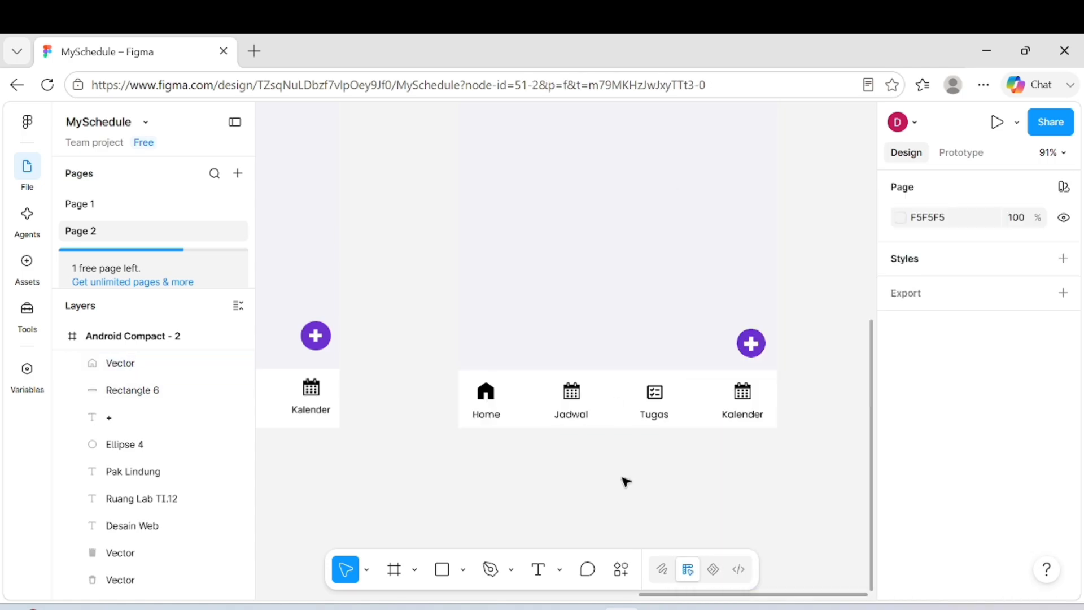
- Fill the Jadwal icon in the Android Compact - 2 navigation bar with the purple 6B30CF
{"action": "left_click", "coordinate": [572, 391]}
{"action": "scroll", "coordinate": [1036, 533], "scroll_direction": "down", "scroll_amount": 3}
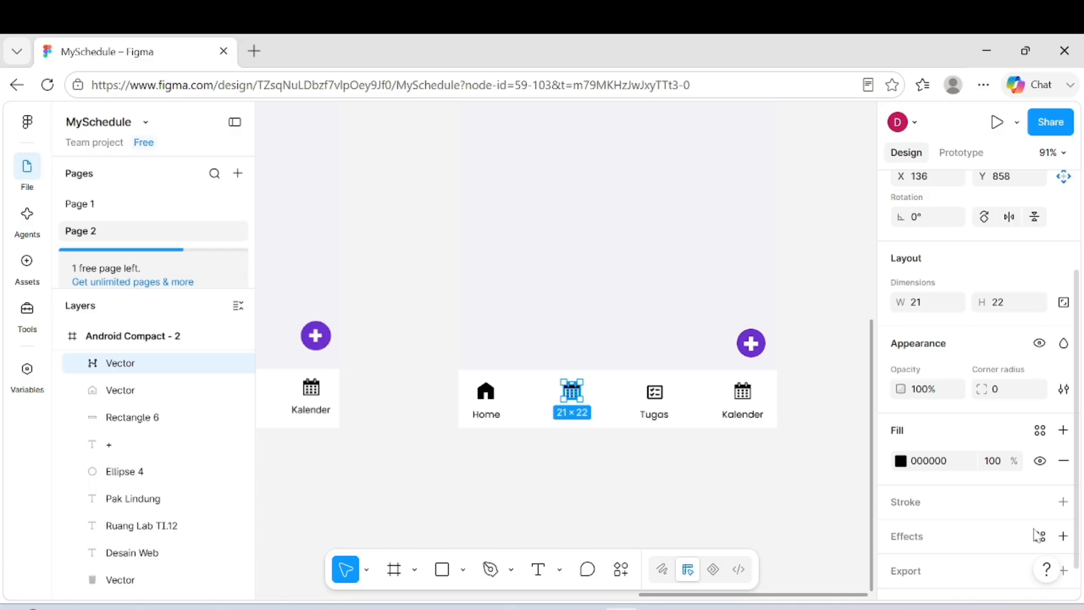
{"action": "left_click", "coordinate": [1040, 429]}
{"action": "left_click", "coordinate": [705, 239]}
{"action": "left_click", "coordinate": [755, 579]}
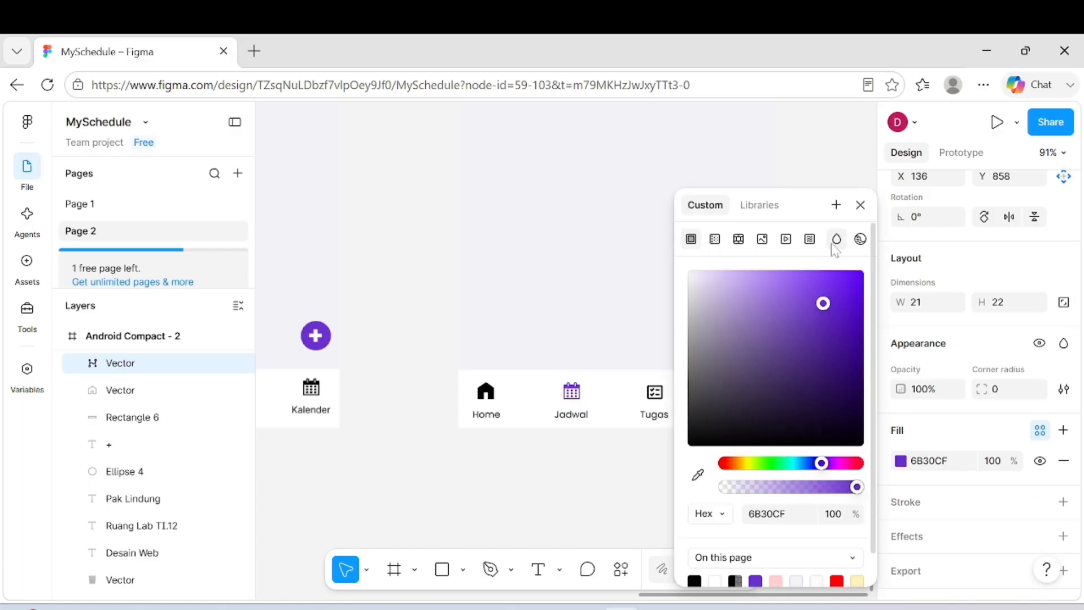
{"action": "left_click", "coordinate": [860, 204]}
{"action": "left_click", "coordinate": [728, 249]}
- Import the Tugas & Deadline reference image from the file explorer and place it below the Home reference image at X -707, Y 346
{"action": "scroll", "coordinate": [728, 249], "scroll_direction": "down", "scroll_amount": 5}
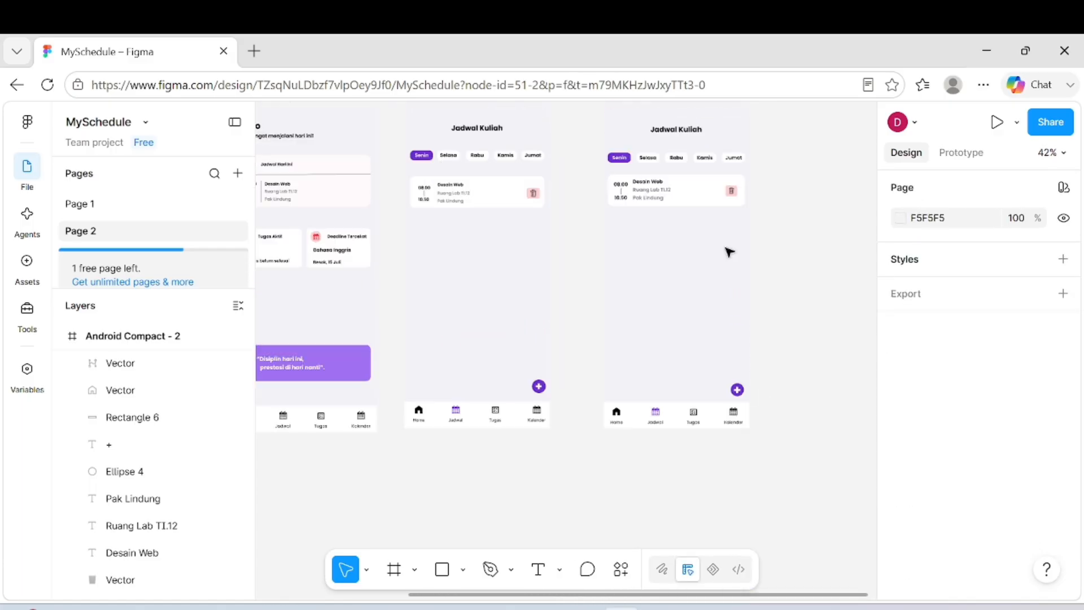
{"action": "scroll", "coordinate": [728, 251], "scroll_direction": "up", "scroll_amount": 1}
{"action": "scroll", "coordinate": [728, 252], "scroll_direction": "right", "scroll_amount": 1}
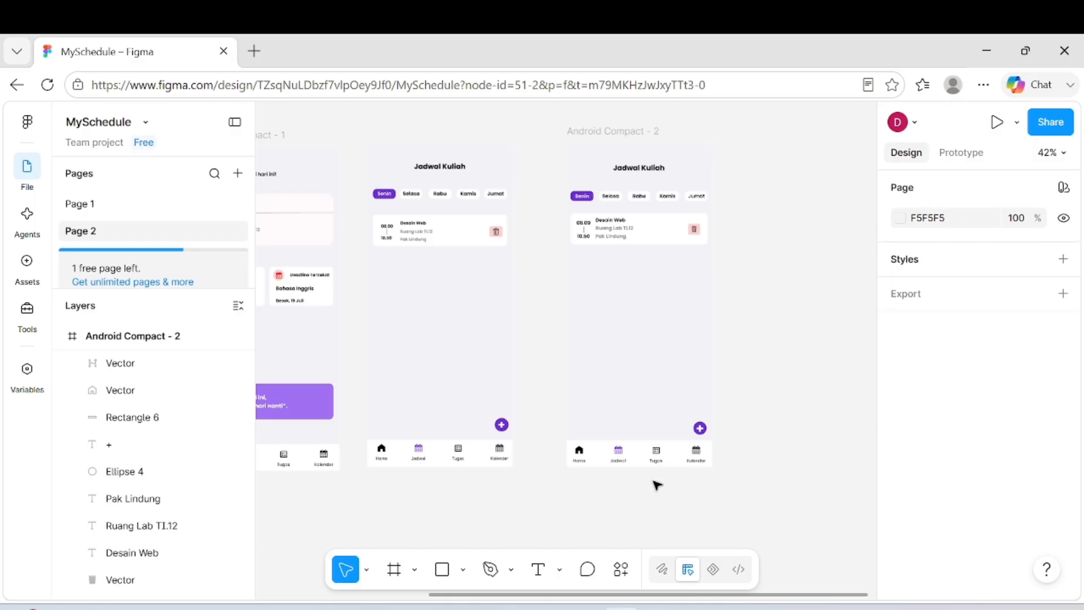
{"action": "left_click", "coordinate": [547, 608]}
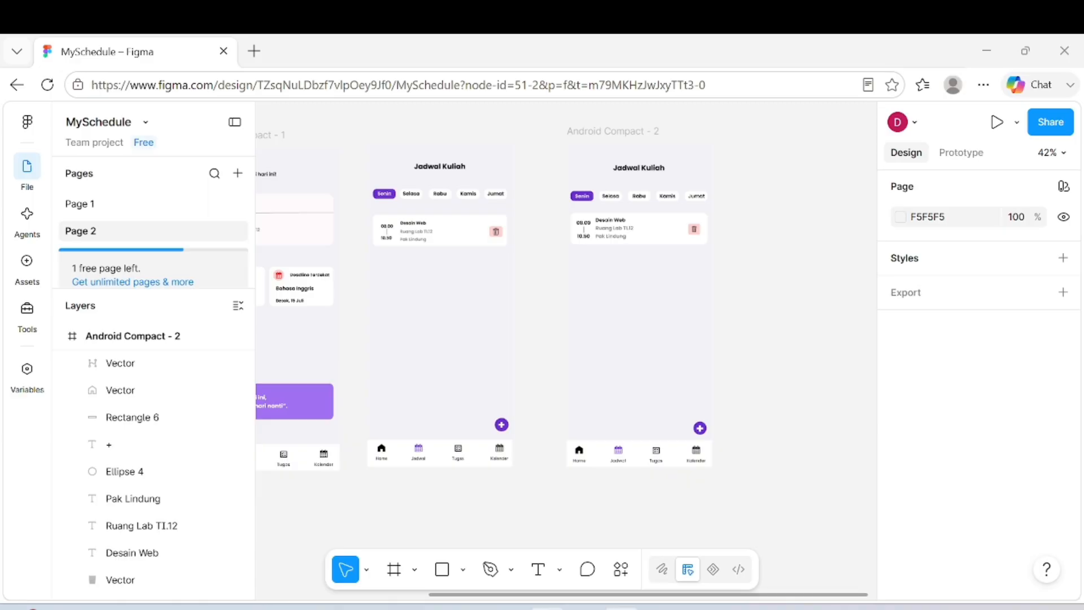
{"action": "scroll", "coordinate": [143, 249], "scroll_direction": "down", "scroll_amount": 2}
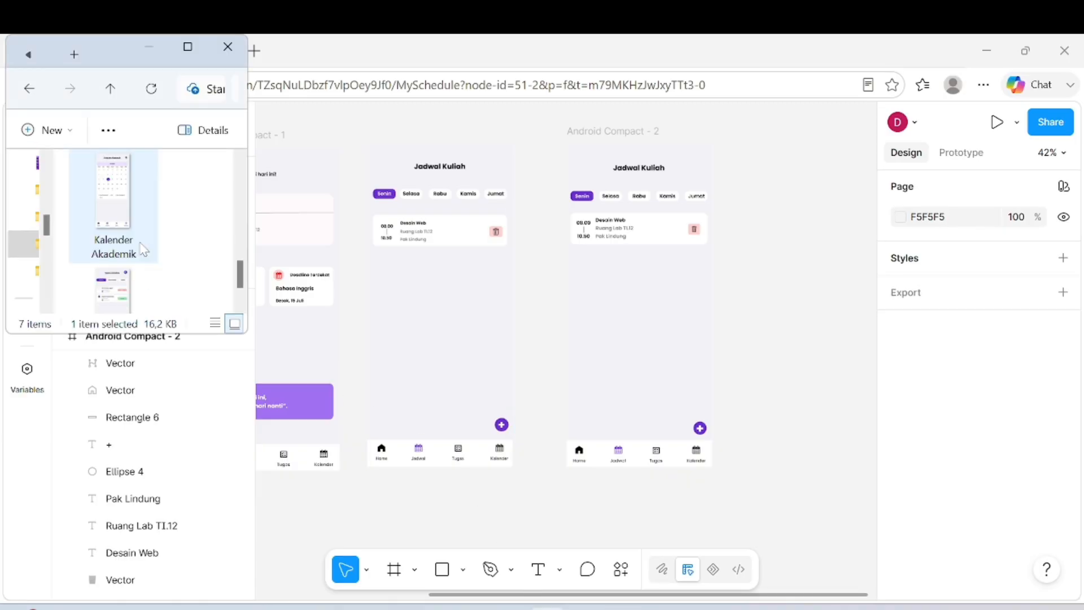
{"action": "scroll", "coordinate": [144, 250], "scroll_direction": "down", "scroll_amount": 1}
{"action": "left_click_drag", "start_coordinate": [140, 243], "coordinate": [421, 226]}
{"action": "left_click", "coordinate": [433, 487]}
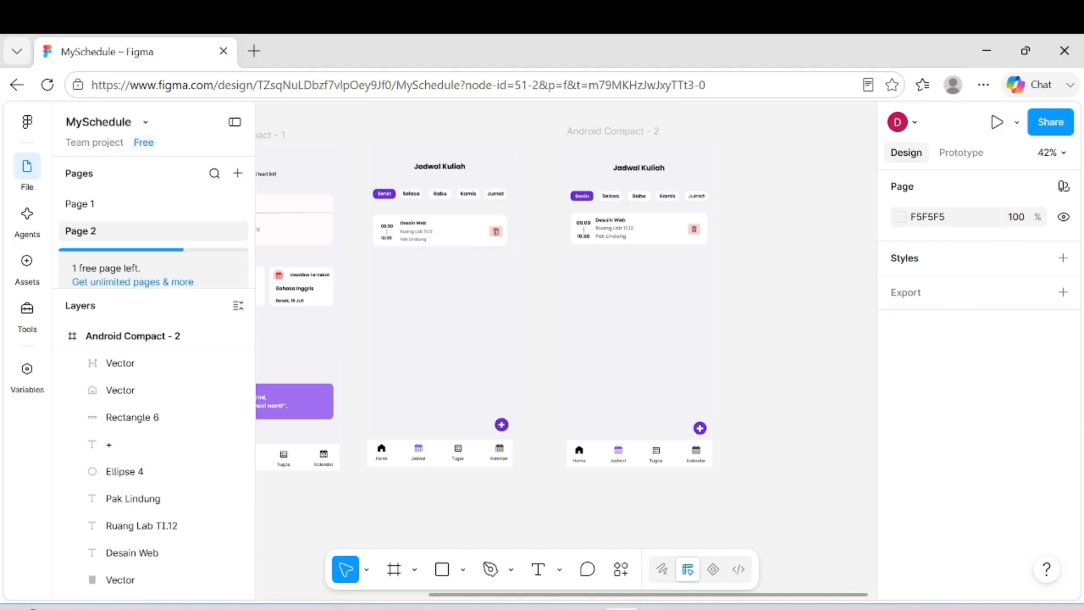
{"action": "left_click", "coordinate": [548, 608]}
{"action": "left_click_drag", "start_coordinate": [427, 405], "coordinate": [292, 546]}
{"action": "scroll", "coordinate": [451, 471], "scroll_direction": "down", "scroll_amount": 5}
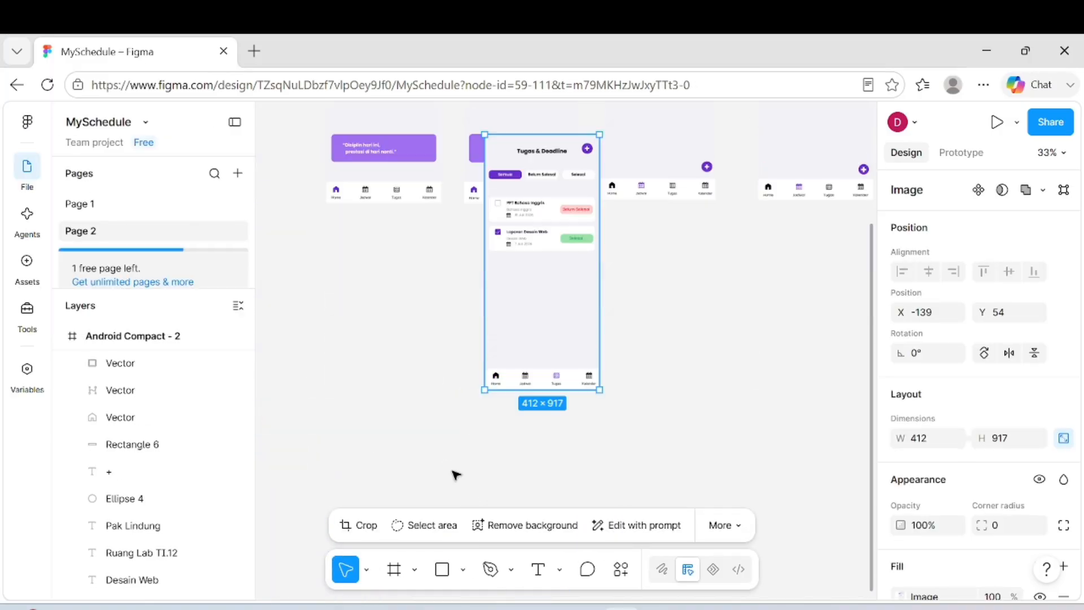
{"action": "left_click_drag", "start_coordinate": [556, 238], "coordinate": [402, 321]}
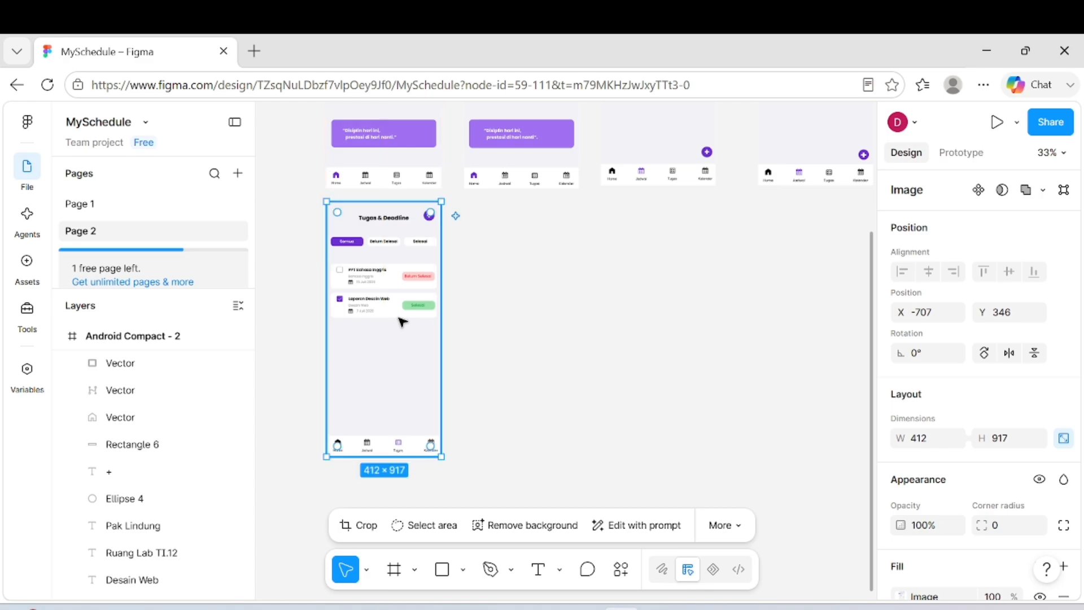
{"action": "left_click", "coordinate": [576, 385]}
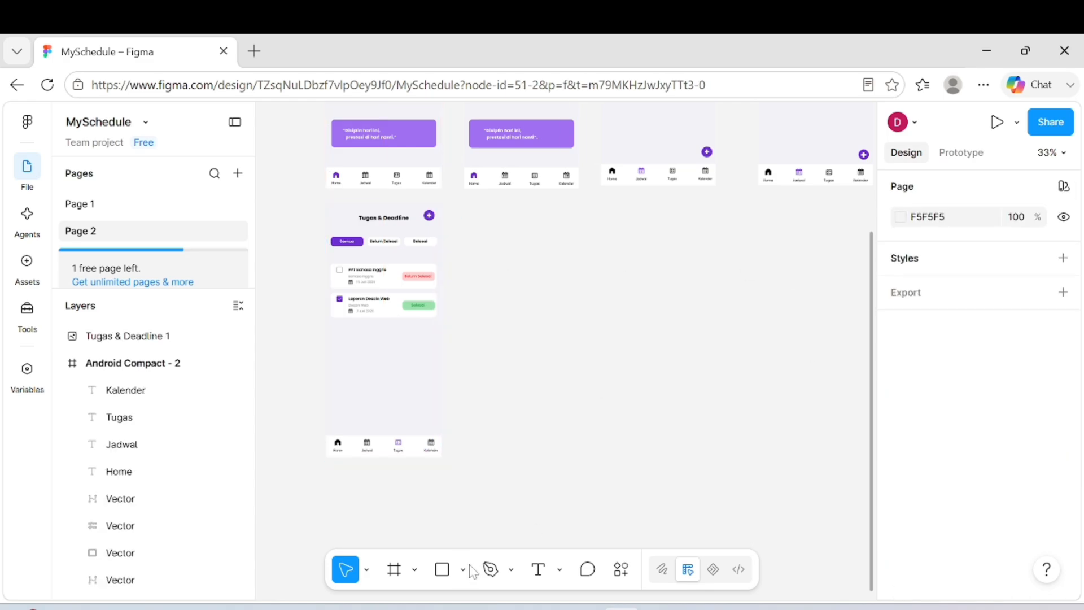
- Create a 412 × 917 Android Compact frame and place it beside the Tugas & Deadline reference at X -213, Y 346
{"action": "left_click", "coordinate": [394, 569]}
{"action": "left_click", "coordinate": [931, 514]}
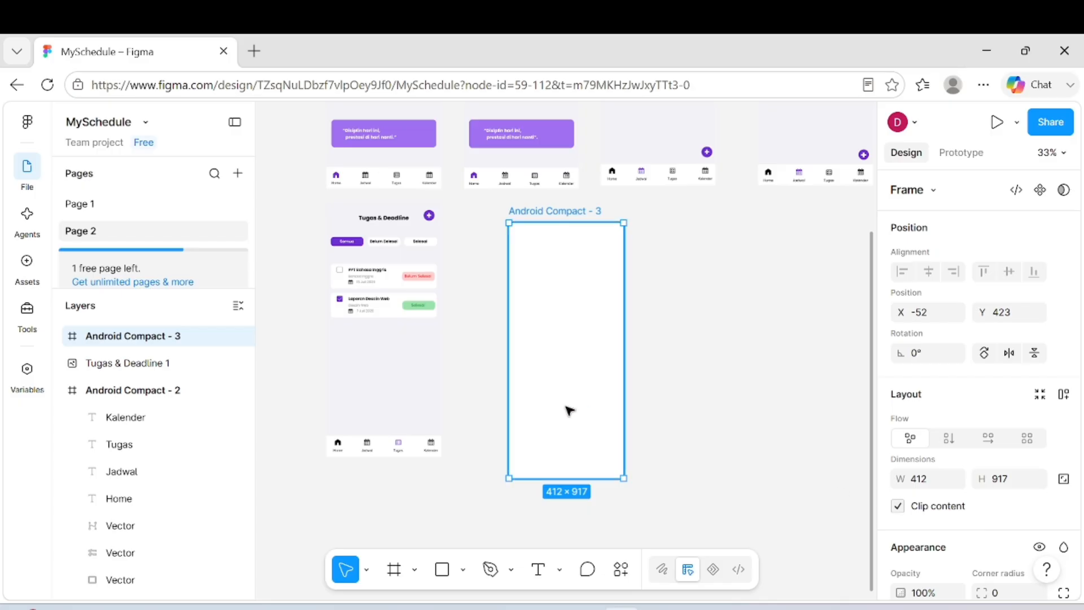
{"action": "left_click_drag", "start_coordinate": [568, 410], "coordinate": [523, 382]}
{"action": "scroll", "coordinate": [523, 382], "scroll_direction": "up", "scroll_amount": 4}
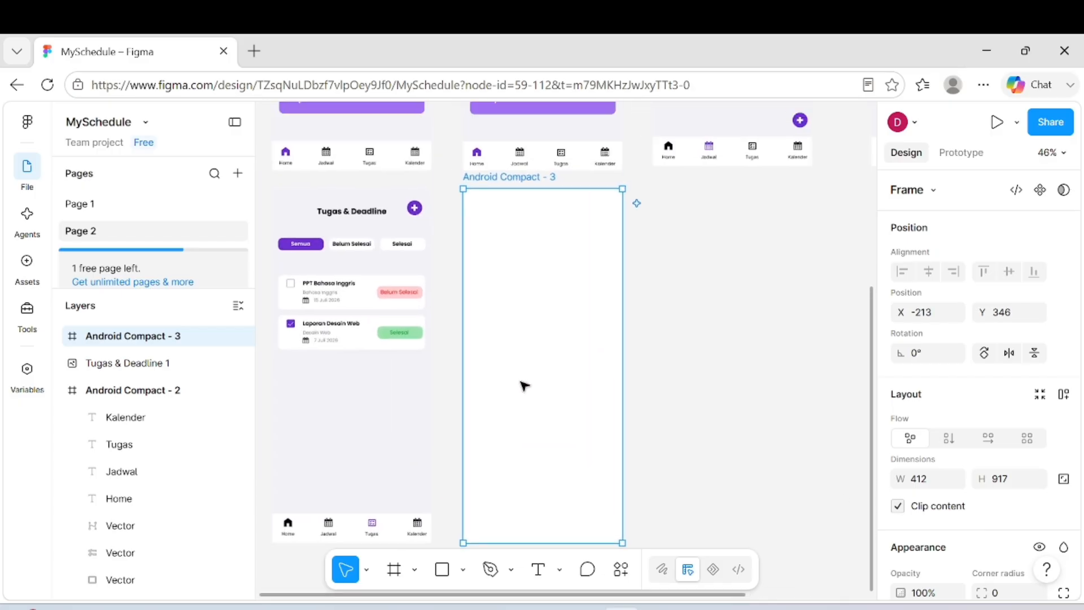
{"action": "scroll", "coordinate": [951, 416], "scroll_direction": "down", "scroll_amount": 5}
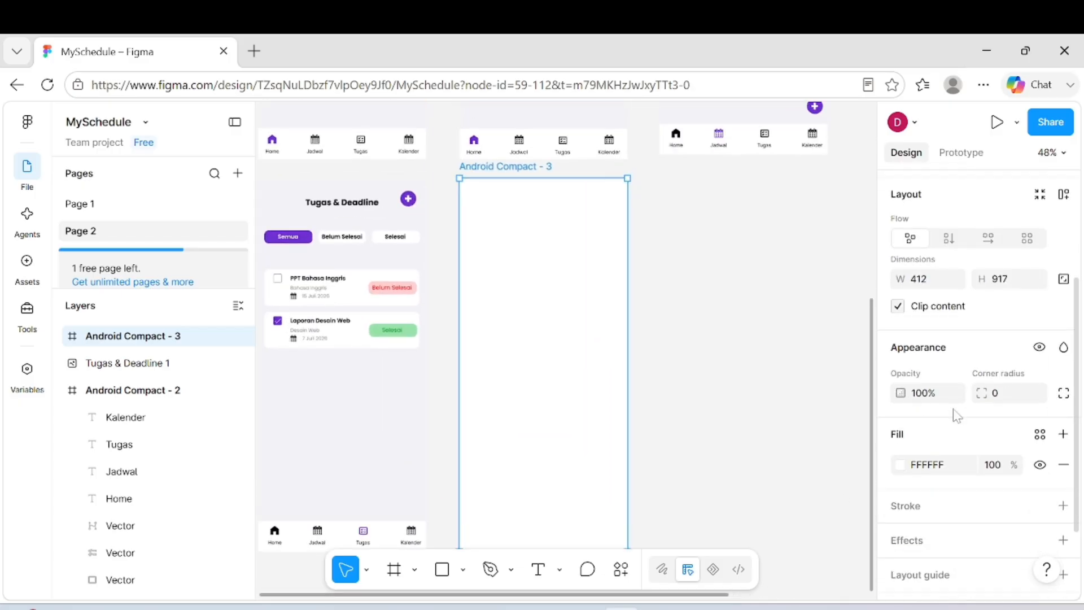
- Fill the Android Compact - 3 frame with the library colour Backgrounds/Secondary
{"action": "left_click", "coordinate": [1039, 364]}
{"action": "scroll", "coordinate": [815, 508], "scroll_direction": "down", "scroll_amount": 5}
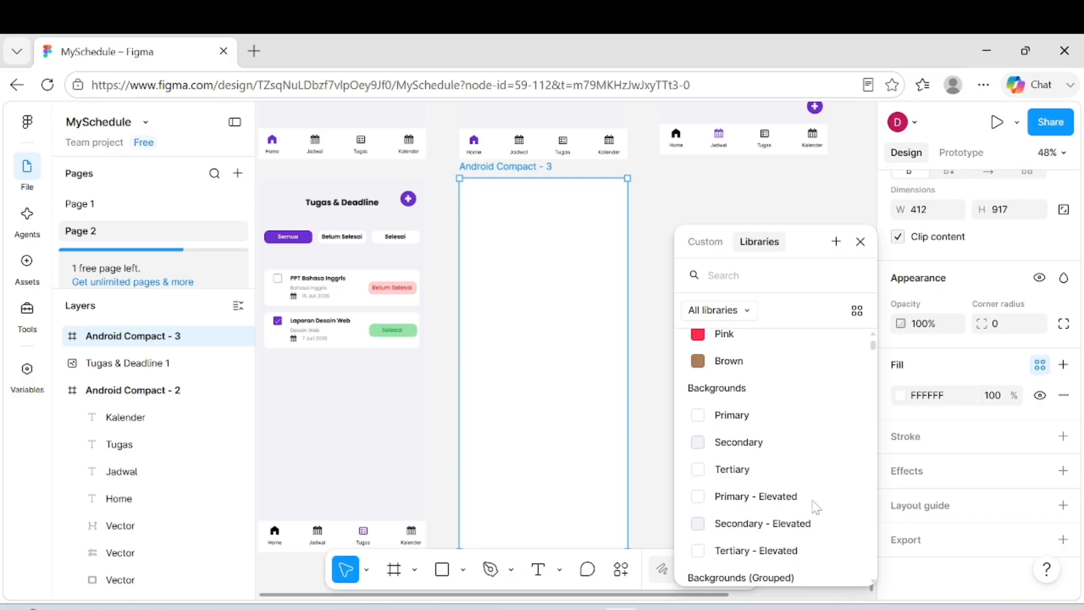
{"action": "left_click", "coordinate": [769, 446]}
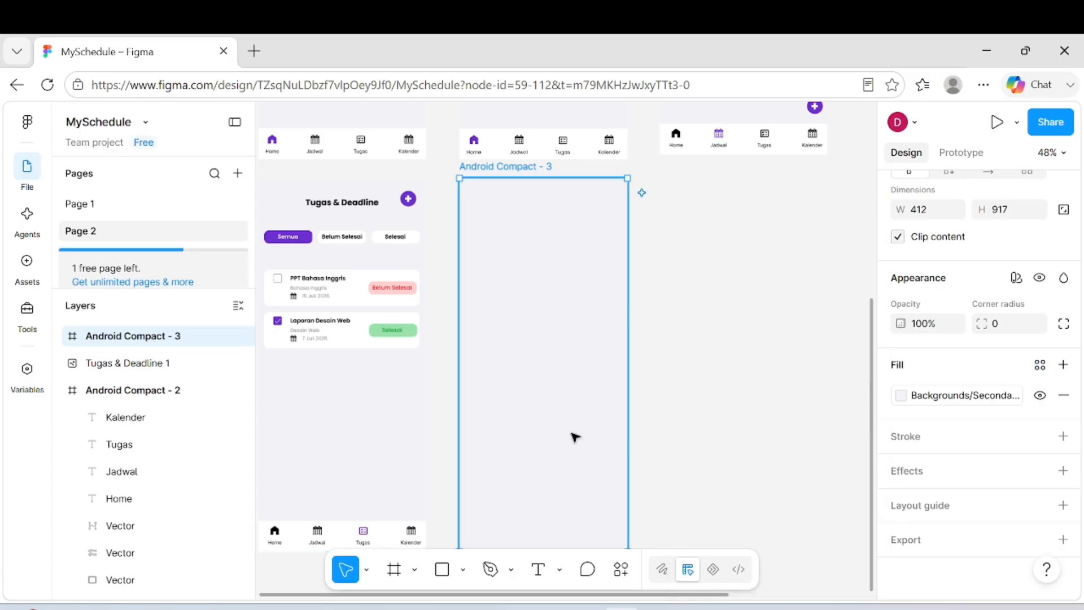
- Add the text "Tugas & Deadline" in Android Compact - 3 and place it near the frame's upper edge
{"action": "key", "text": "t"}
{"action": "left_click", "coordinate": [537, 397]}
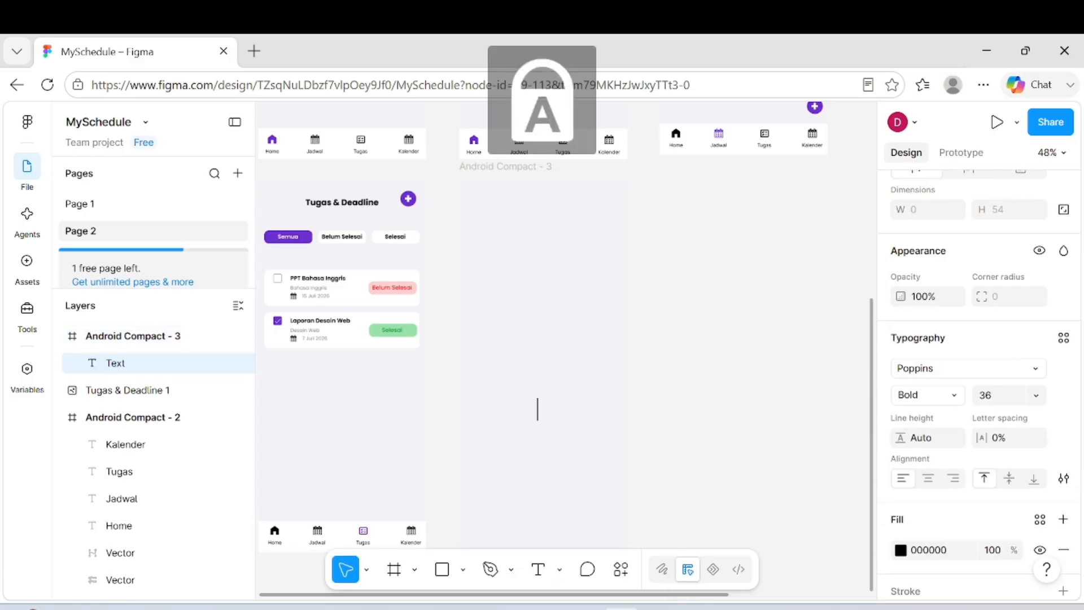
{"action": "type", "text": "Tugas"}
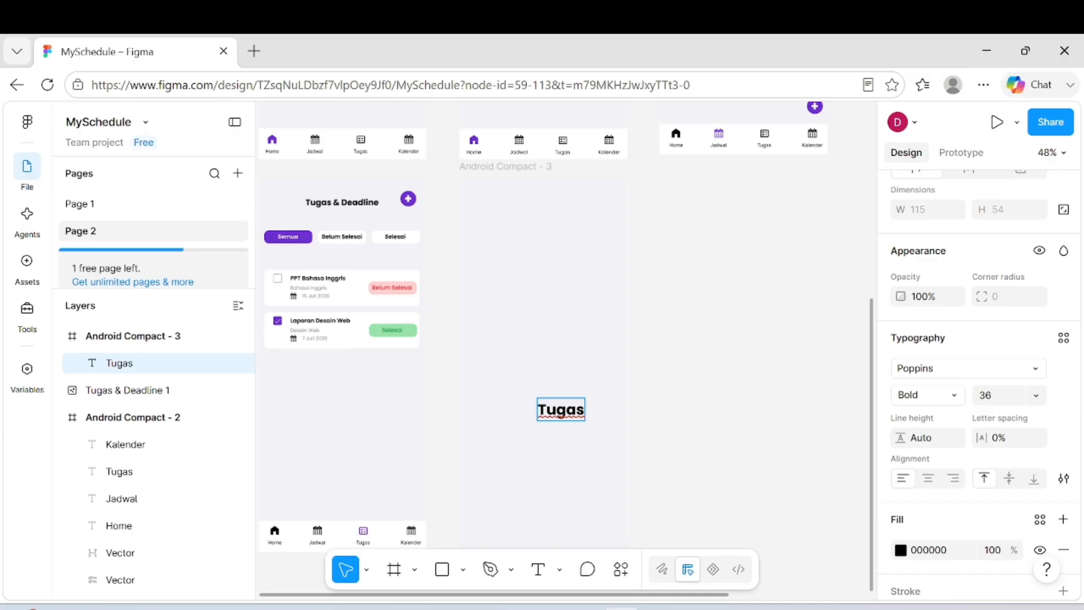
{"action": "type", "text": " & Deadline"}
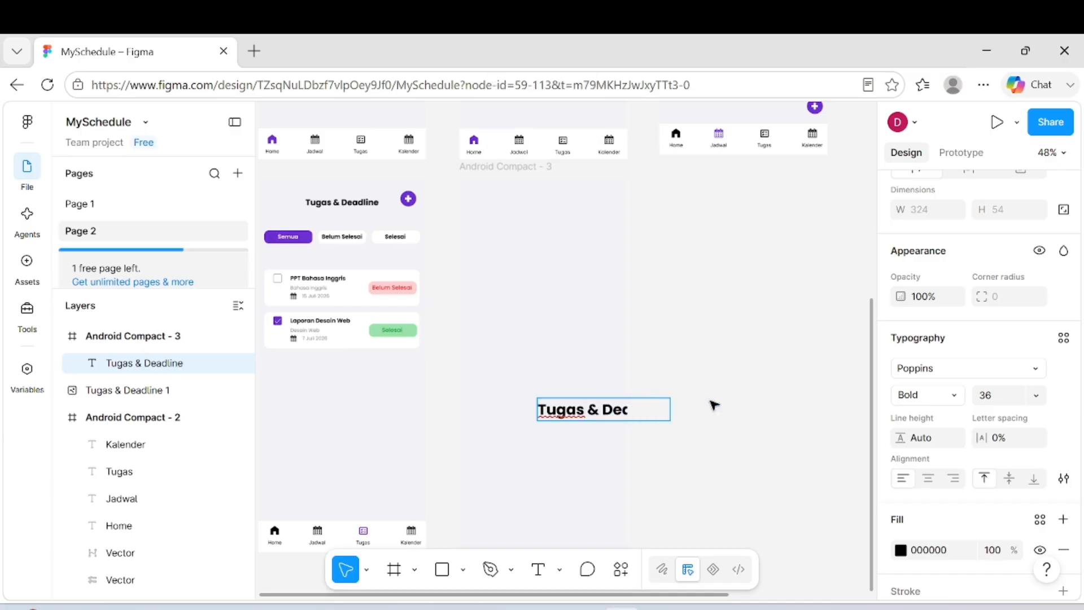
{"action": "left_click", "coordinate": [711, 401]}
{"action": "left_click_drag", "start_coordinate": [606, 408], "coordinate": [546, 198]}
- Set the Tugas & Deadline title's font size to 20 and centre it near the top of Android Compact - 3
{"action": "double_click", "coordinate": [546, 199]}
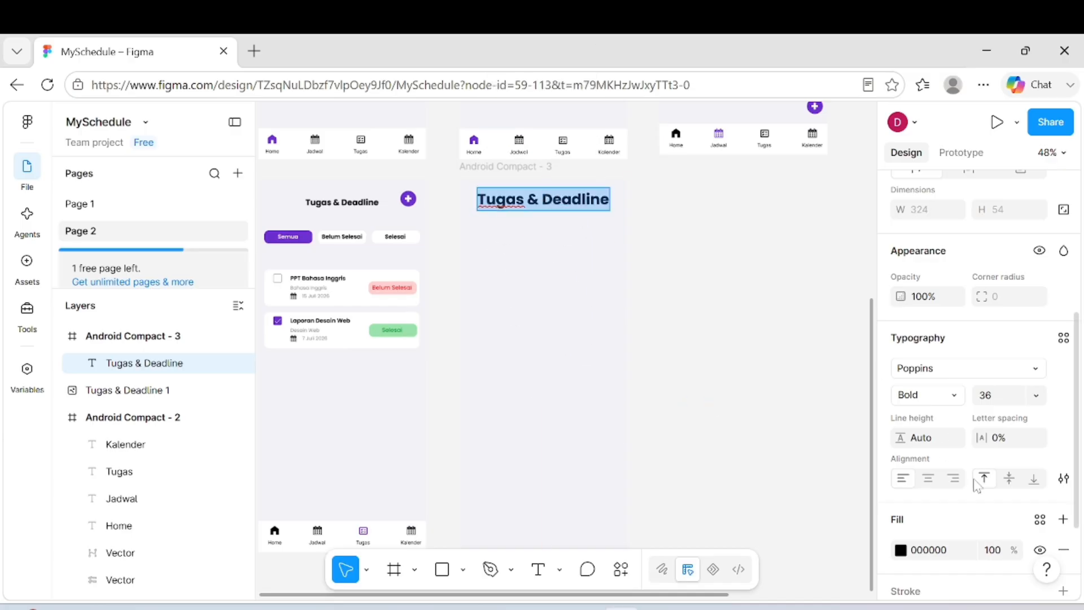
{"action": "scroll", "coordinate": [977, 485], "scroll_direction": "down", "scroll_amount": 3}
{"action": "left_click", "coordinate": [1036, 314]}
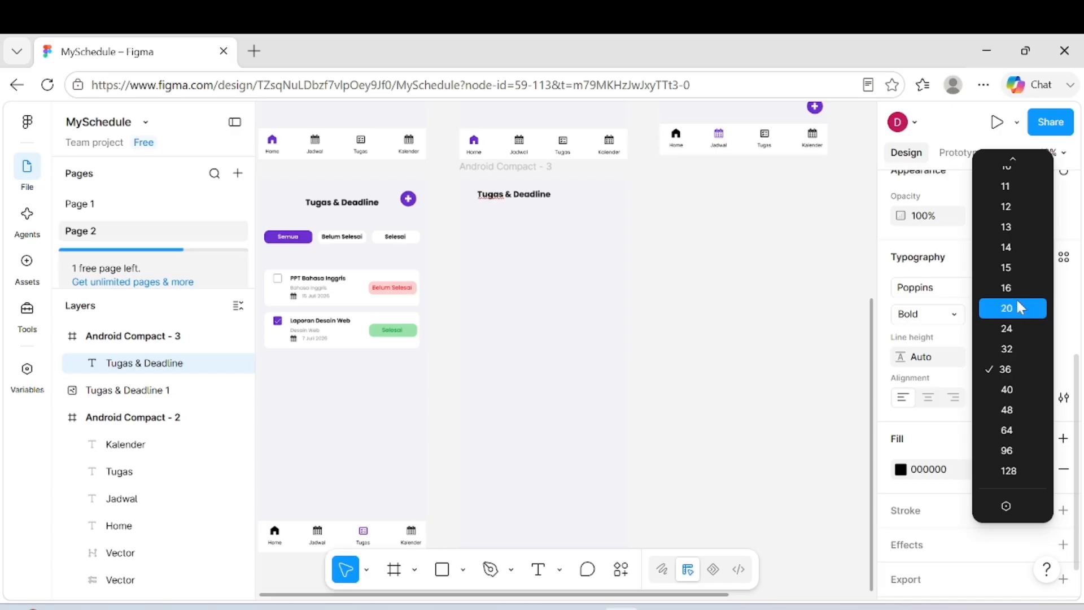
{"action": "left_click", "coordinate": [1020, 307]}
{"action": "key", "text": "Escape"}
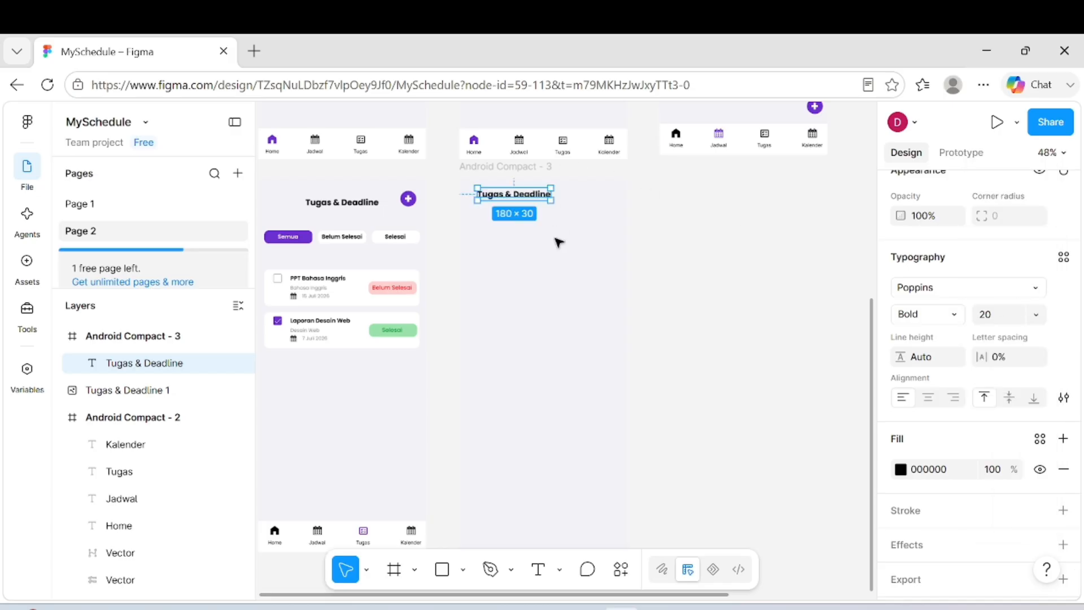
{"action": "left_click_drag", "start_coordinate": [528, 198], "coordinate": [547, 203]}
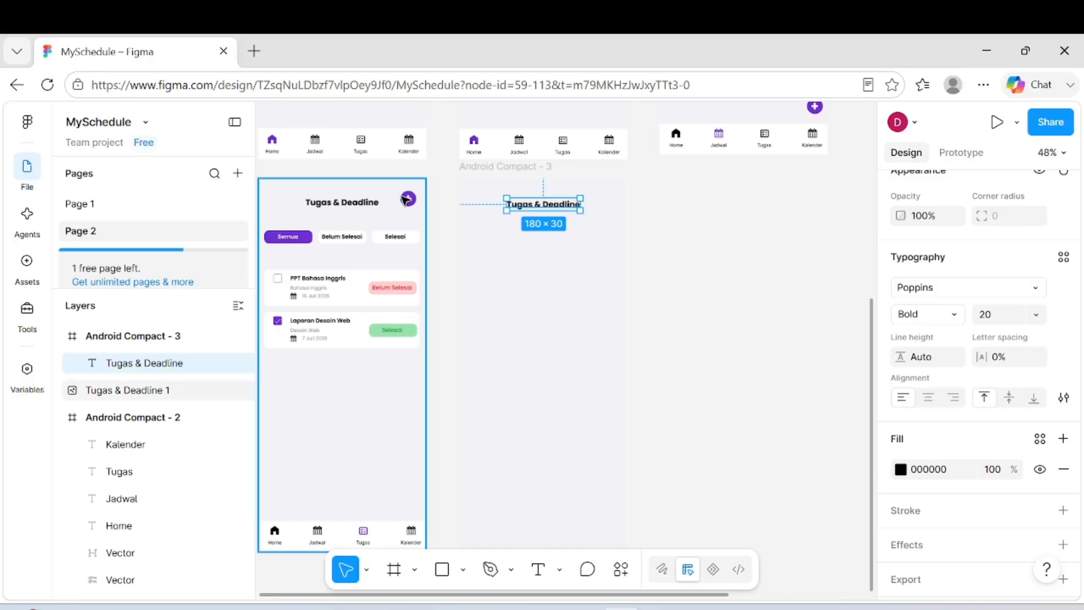
- Duplicate the white plus sign together with its purple circle in Android Compact - 2
{"action": "left_click", "coordinate": [713, 343]}
{"action": "scroll", "coordinate": [714, 343], "scroll_direction": "up", "scroll_amount": 2}
{"action": "scroll", "coordinate": [715, 344], "scroll_direction": "right", "scroll_amount": 4}
{"action": "scroll", "coordinate": [714, 344], "scroll_direction": "right", "scroll_amount": 4}
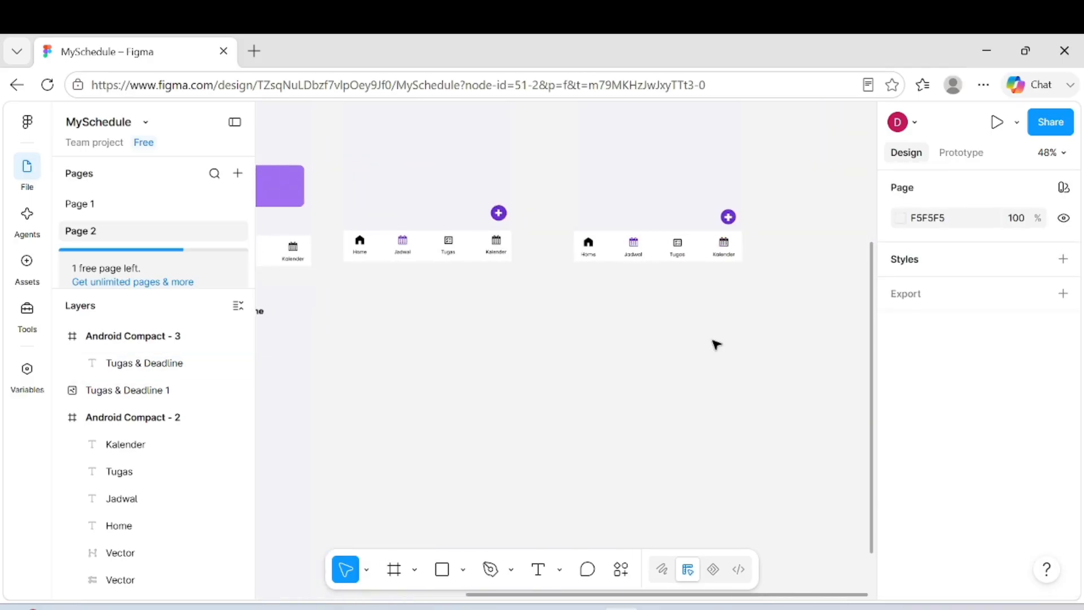
{"action": "scroll", "coordinate": [709, 350], "scroll_direction": "up", "scroll_amount": 3}
{"action": "scroll", "coordinate": [747, 246], "scroll_direction": "up", "scroll_amount": 1}
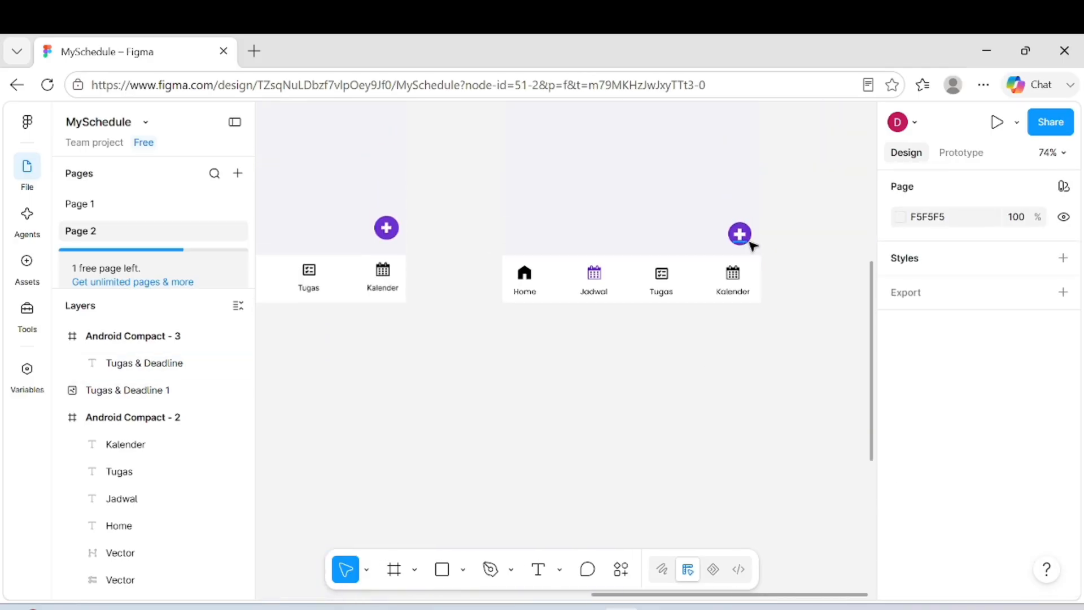
{"action": "left_click", "coordinate": [748, 236]}
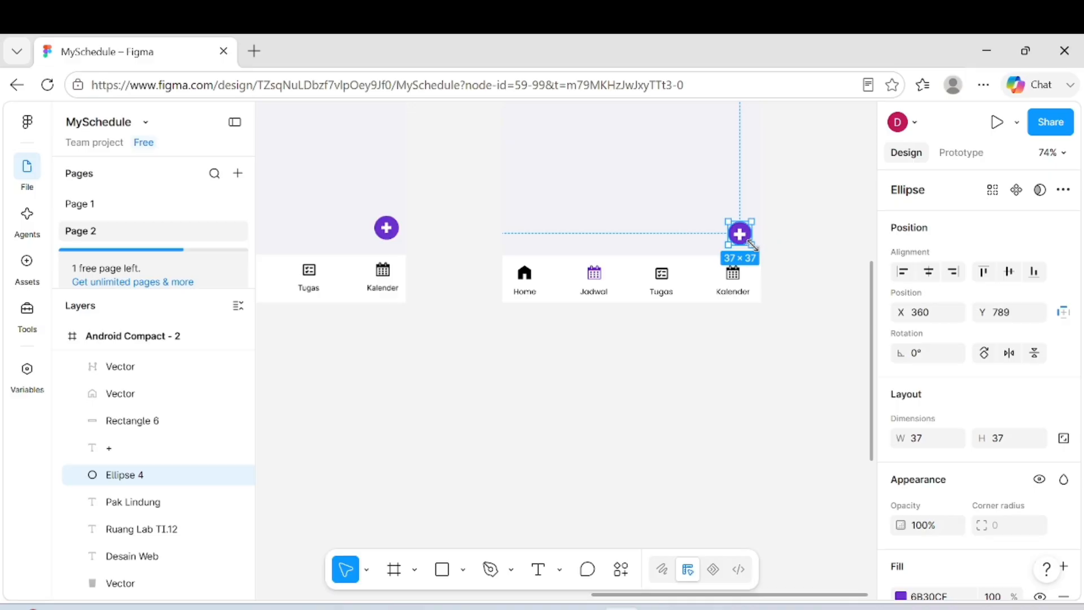
{"action": "left_click_drag", "start_coordinate": [755, 247], "coordinate": [758, 253]}
{"action": "key", "text": "ctrl+z"}
{"action": "left_click", "coordinate": [776, 254]}
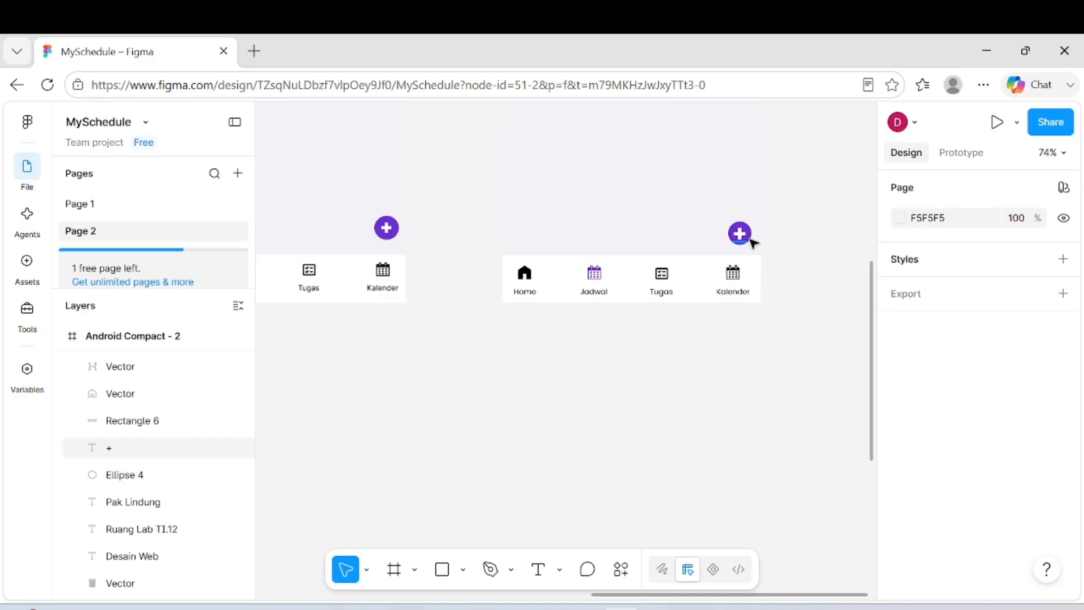
{"action": "left_click", "coordinate": [744, 238]}
{"action": "scroll", "coordinate": [735, 255], "scroll_direction": "up", "scroll_amount": 6}
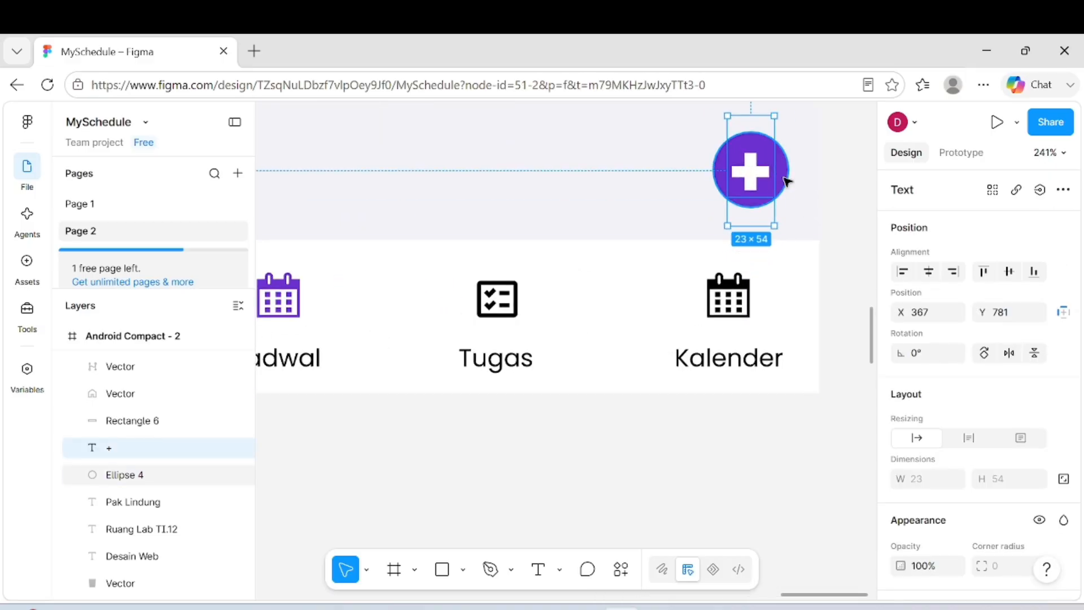
{"action": "left_click", "coordinate": [765, 185], "text": "shift"}
{"action": "key", "text": "ctrl+d"}
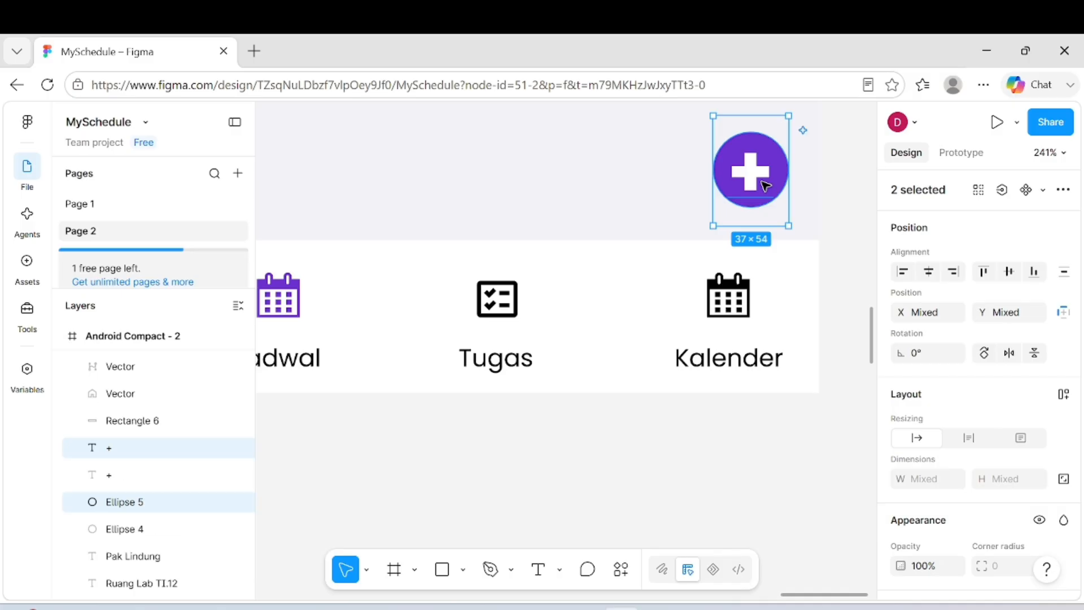
- Move the duplicated plus button into Android Compact - 3, to the right of the Tugas & Deadline title
{"action": "left_click_drag", "start_coordinate": [762, 183], "coordinate": [309, 564]}
{"action": "scroll", "coordinate": [310, 565], "scroll_direction": "down", "scroll_amount": 6}
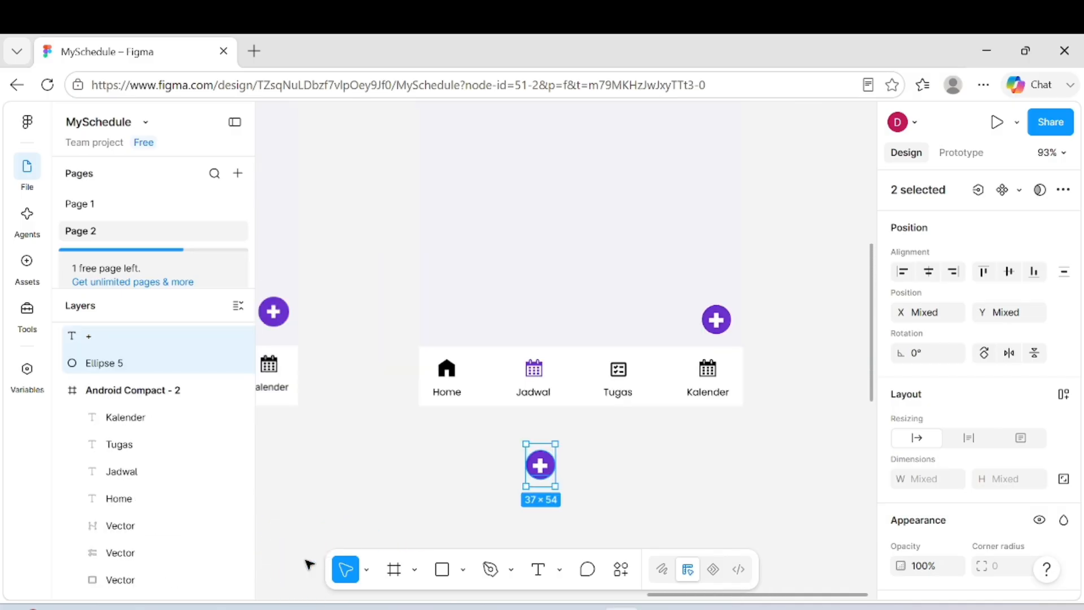
{"action": "scroll", "coordinate": [309, 565], "scroll_direction": "left", "scroll_amount": 4}
{"action": "left_click_drag", "start_coordinate": [795, 322], "coordinate": [388, 336]}
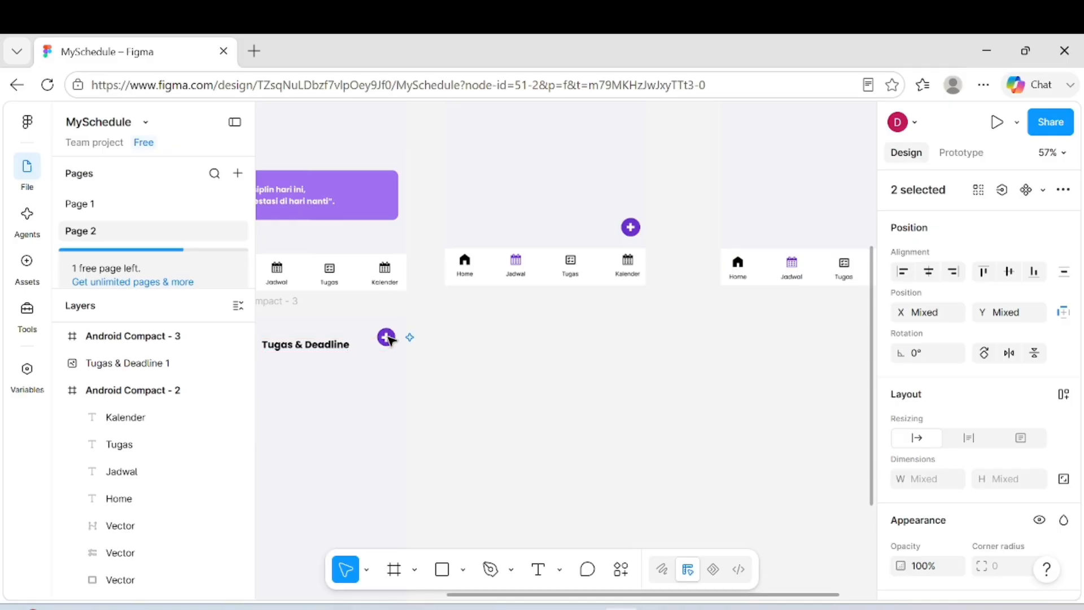
{"action": "scroll", "coordinate": [389, 337], "scroll_direction": "down", "scroll_amount": 4}
{"action": "scroll", "coordinate": [389, 338], "scroll_direction": "left", "scroll_amount": 3}
{"action": "scroll", "coordinate": [568, 372], "scroll_direction": "up", "scroll_amount": 2}
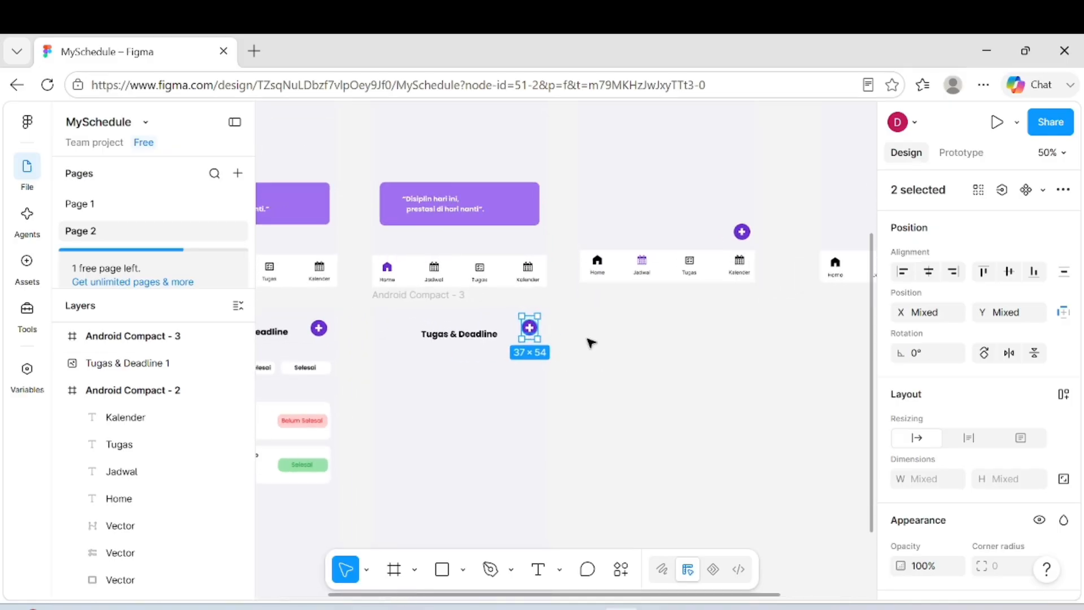
- Fine-tune the plus button's position in Android Compact - 3 and centre the plus sign within its purple circle
{"action": "key", "text": "Escape"}
{"action": "scroll", "coordinate": [535, 331], "scroll_direction": "up", "scroll_amount": 2}
{"action": "scroll", "coordinate": [535, 330], "scroll_direction": "up", "scroll_amount": 5}
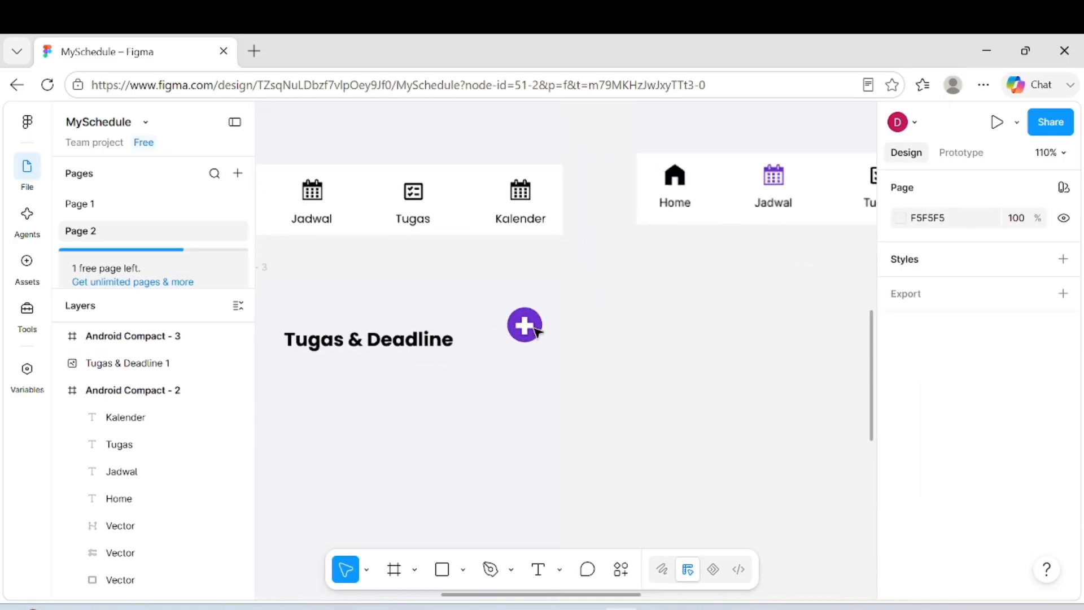
{"action": "left_click", "coordinate": [530, 328]}
{"action": "left_click", "coordinate": [543, 330], "text": "shift"}
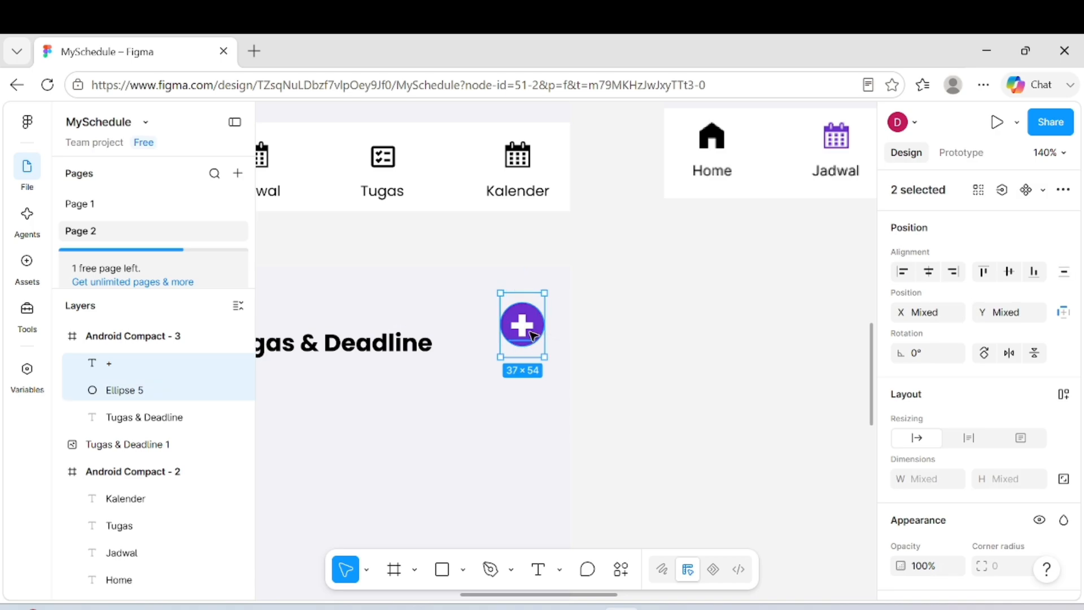
{"action": "left_click_drag", "start_coordinate": [529, 334], "coordinate": [529, 331]}
{"action": "left_click", "coordinate": [597, 344]}
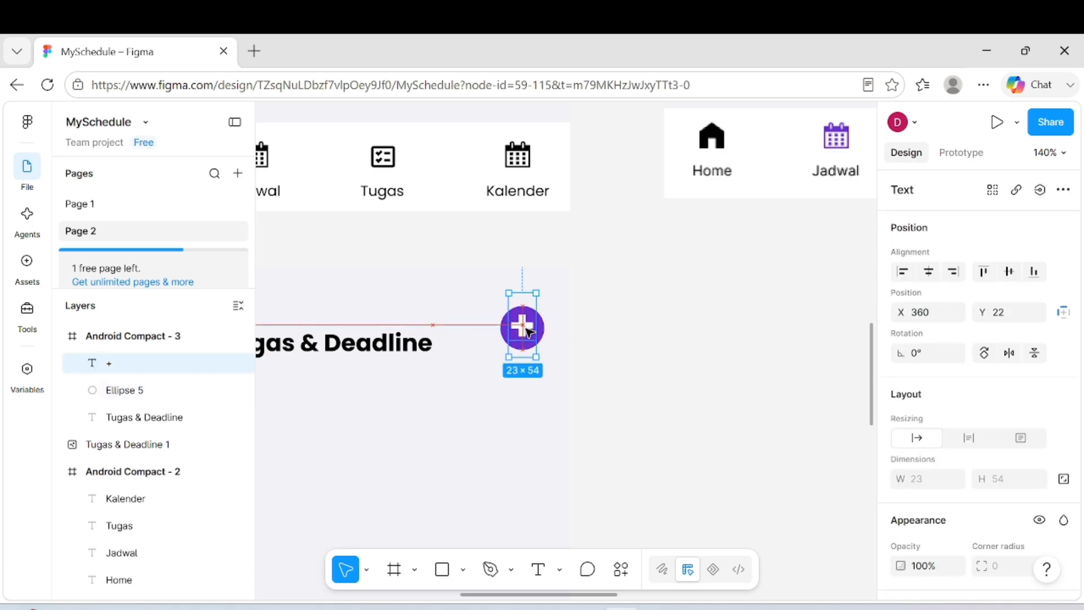
{"action": "left_click", "coordinate": [618, 350]}
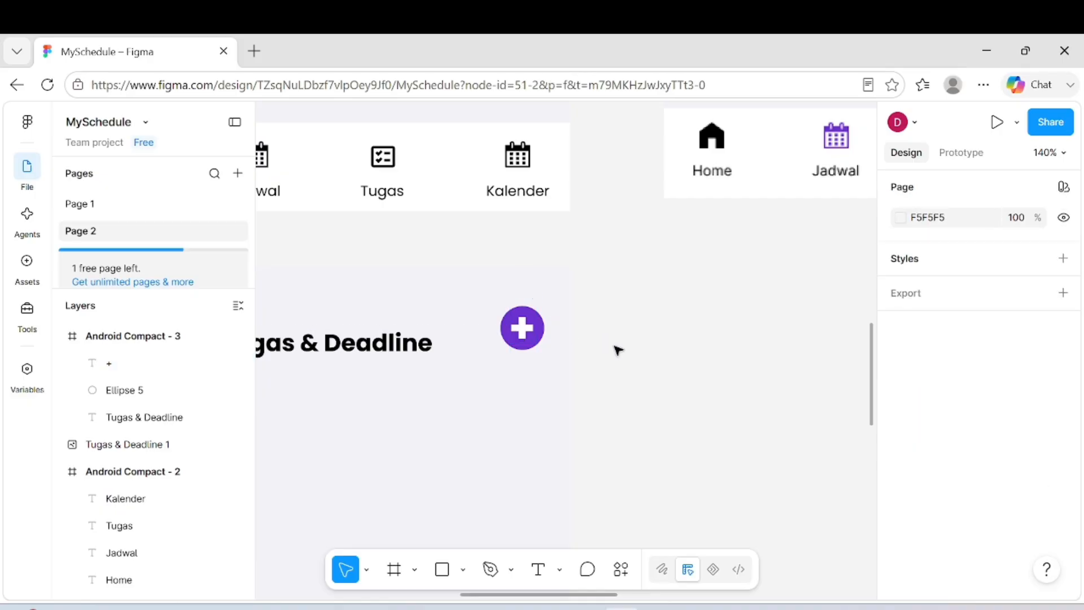
- Draw a rectangle about 117 × 25 over the Selesai filter tab in the Tugas & Deadline reference image
{"action": "scroll", "coordinate": [618, 350], "scroll_direction": "down", "scroll_amount": 5}
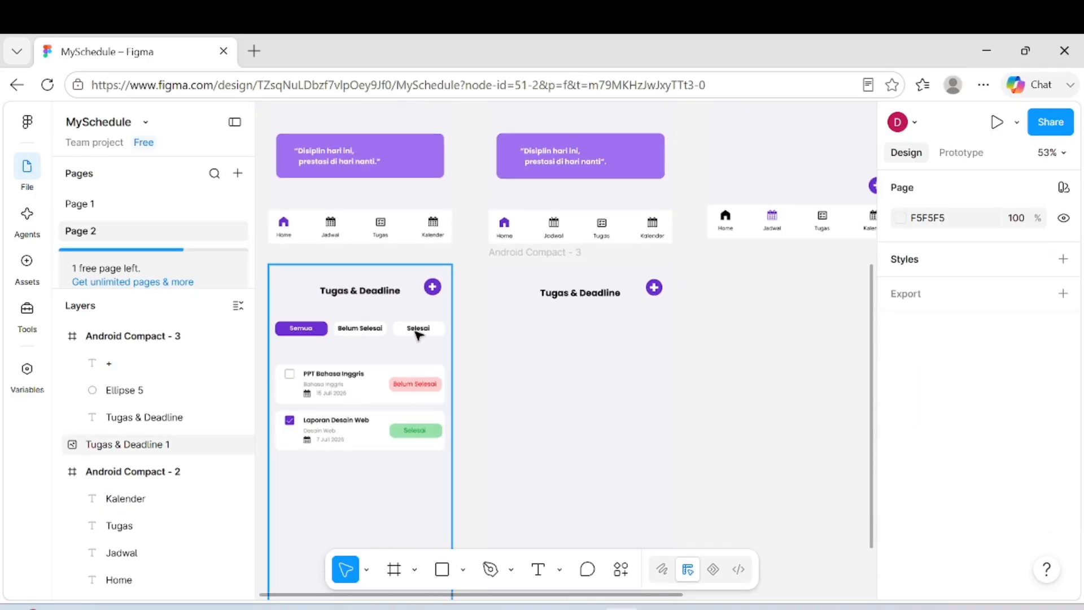
{"action": "scroll", "coordinate": [418, 335], "scroll_direction": "up", "scroll_amount": 5}
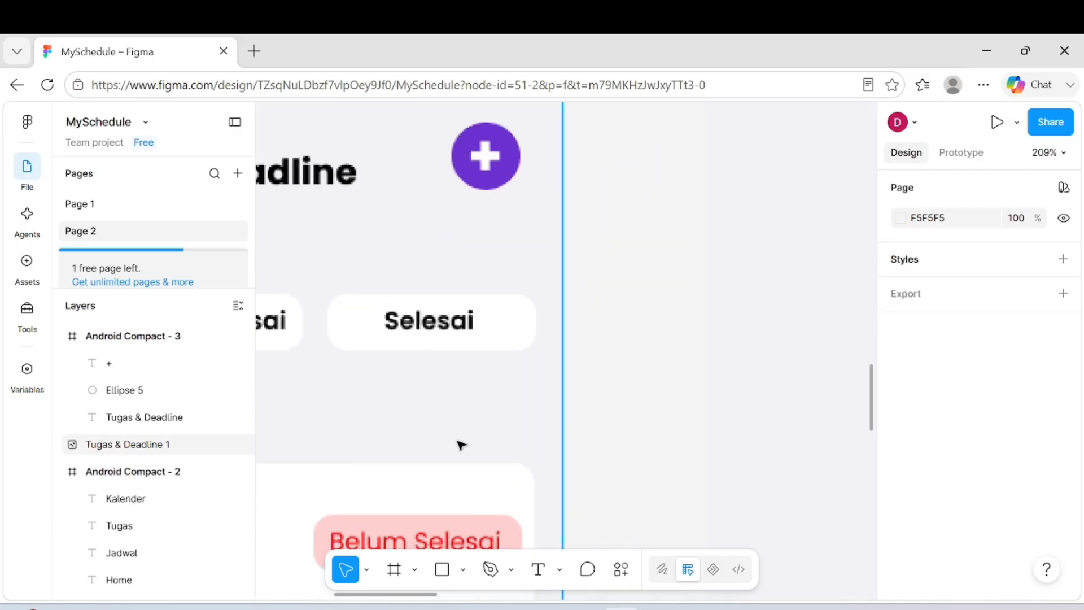
{"action": "left_click", "coordinate": [463, 569]}
{"action": "left_click", "coordinate": [489, 419]}
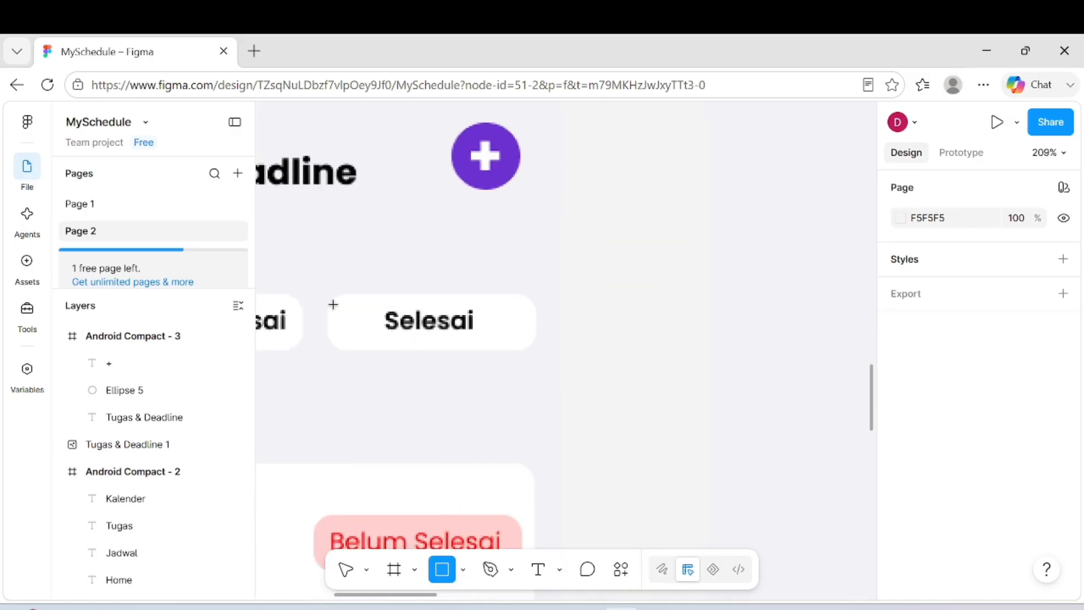
{"action": "mouse_move", "coordinate": [329, 304]}
{"action": "left_mouse_down"}
{"action": "mouse_move", "coordinate": [534, 325]}
{"action": "mouse_move", "coordinate": [535, 348]}
{"action": "left_mouse_up"}
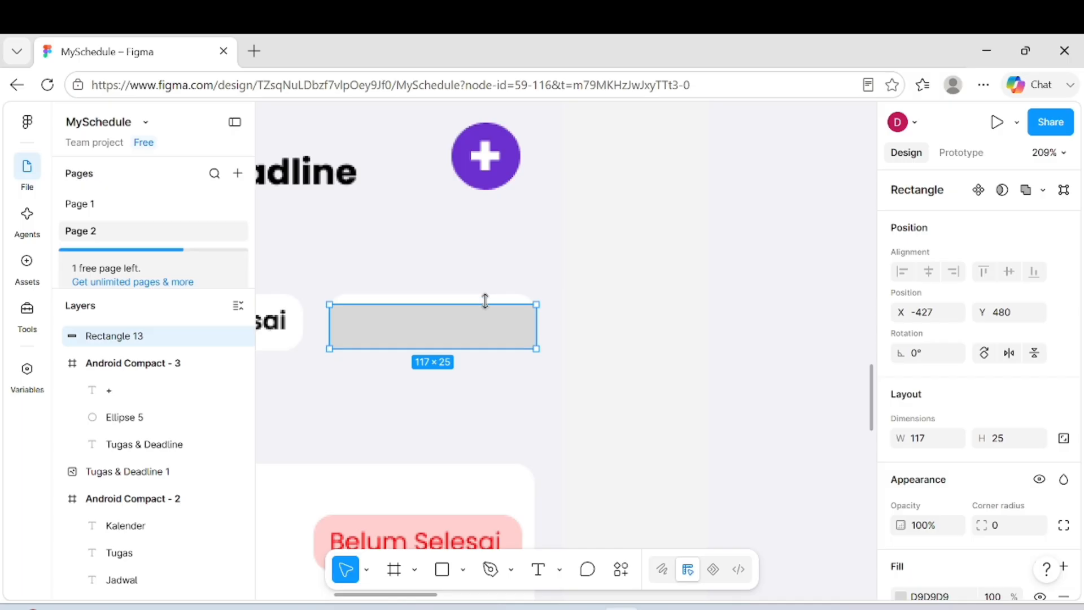
- Resize the rectangle to 118 × 32 so it covers the reference's Selesai filter tab
{"action": "left_click_drag", "start_coordinate": [485, 300], "coordinate": [483, 296]}
{"action": "scroll", "coordinate": [542, 317], "scroll_direction": "up", "scroll_amount": 5}
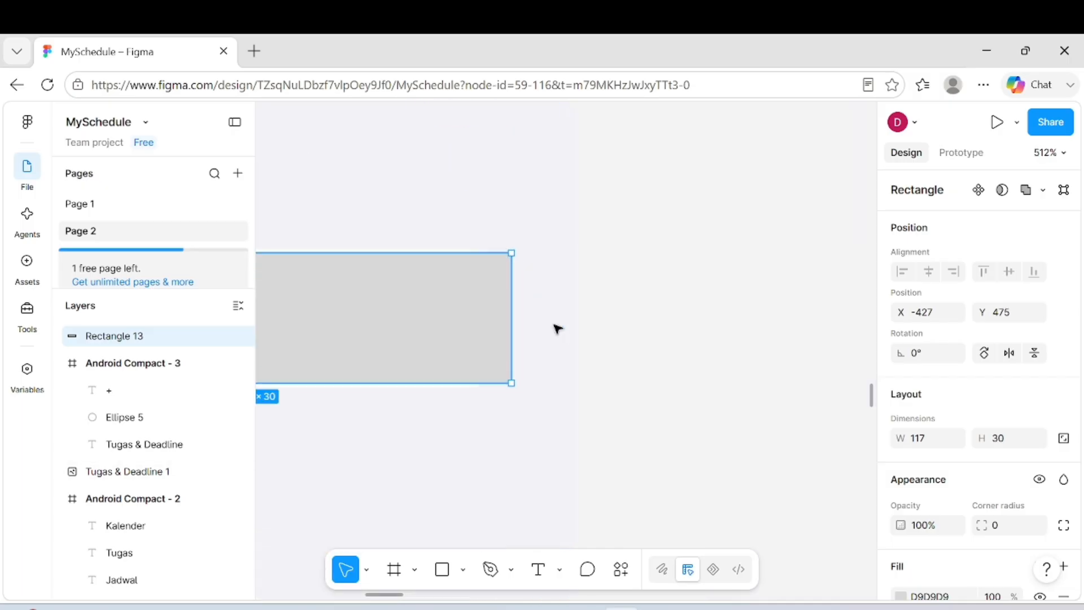
{"action": "scroll", "coordinate": [557, 329], "scroll_direction": "left", "scroll_amount": 1}
{"action": "left_click_drag", "start_coordinate": [496, 383], "coordinate": [495, 387]}
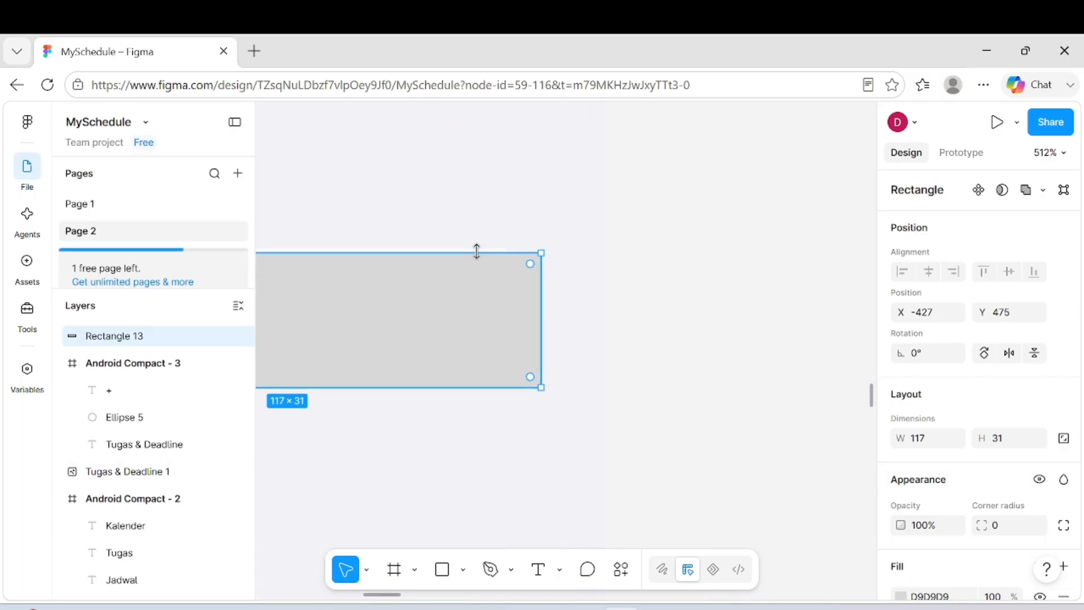
{"action": "left_click_drag", "start_coordinate": [476, 248], "coordinate": [474, 247]}
{"action": "scroll", "coordinate": [474, 248], "scroll_direction": "left", "scroll_amount": 5}
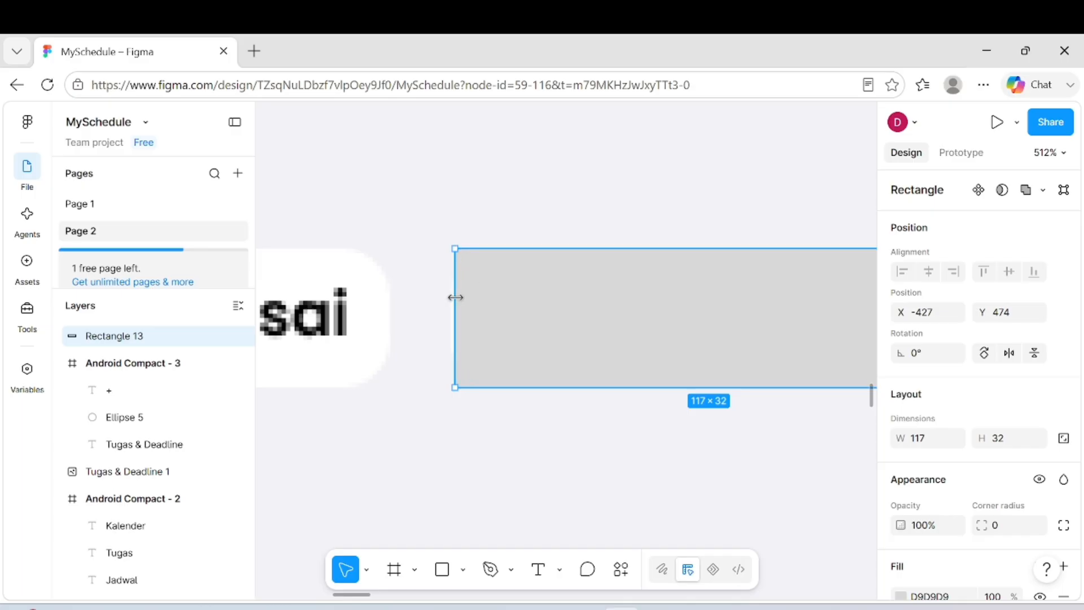
{"action": "left_click_drag", "start_coordinate": [452, 296], "coordinate": [451, 297]}
- Fill the Selesai tab rectangle with the custom near-white colour FFFDFD
{"action": "scroll", "coordinate": [452, 298], "scroll_direction": "right", "scroll_amount": 5}
{"action": "scroll", "coordinate": [922, 354], "scroll_direction": "down", "scroll_amount": 3}
{"action": "left_click", "coordinate": [1039, 398]}
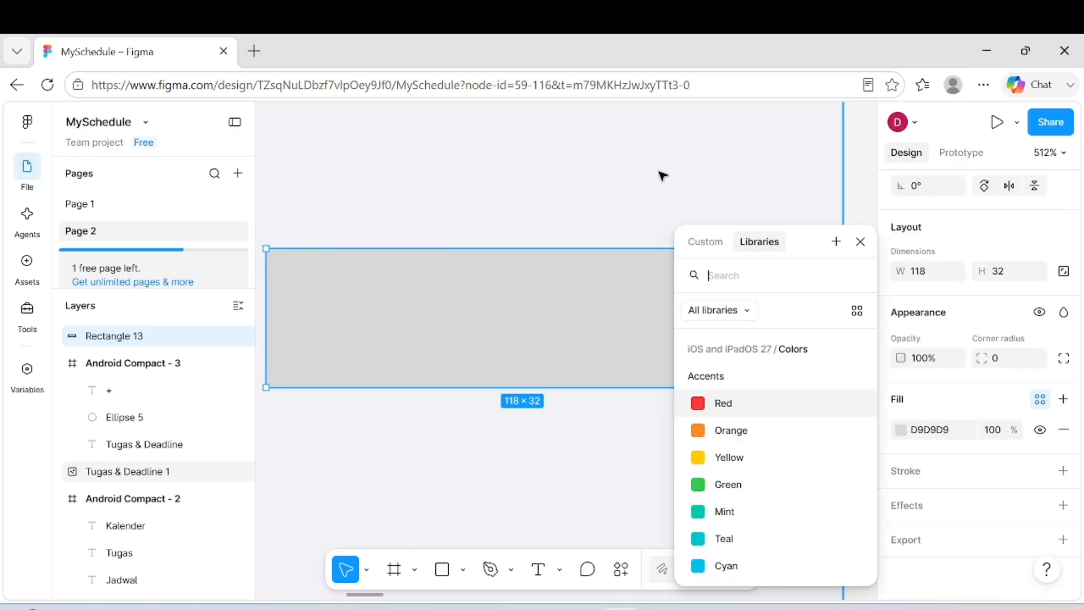
{"action": "left_click", "coordinate": [704, 242]}
{"action": "left_click", "coordinate": [690, 273]}
{"action": "scroll", "coordinate": [553, 438], "scroll_direction": "down", "scroll_amount": 2}
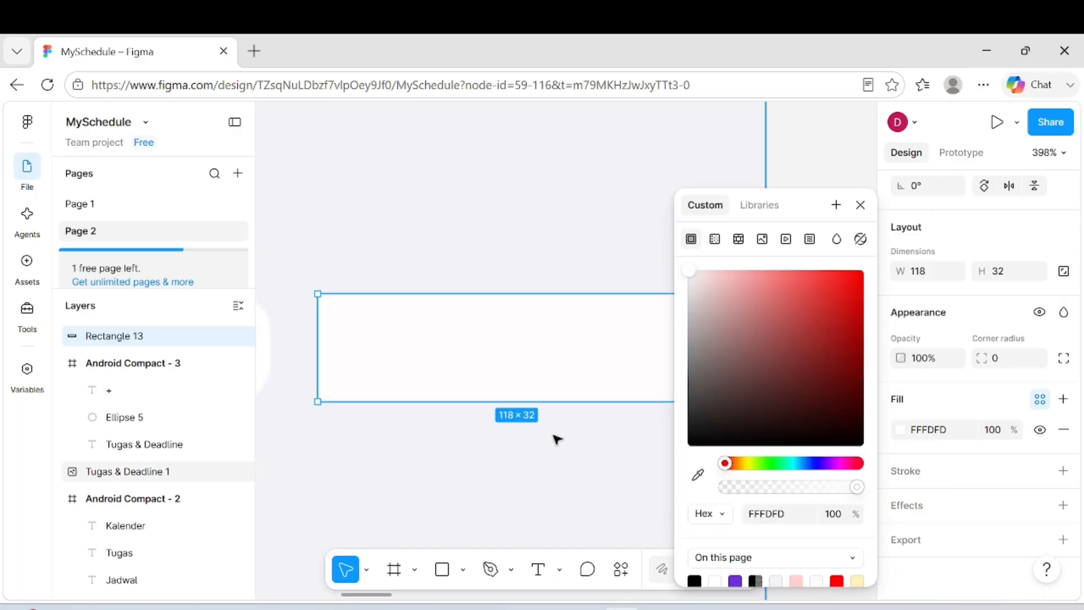
- Round the Selesai tab rectangle's corners to a radius of 11 and close the colour picker
{"action": "scroll", "coordinate": [537, 369], "scroll_direction": "right", "scroll_amount": 5}
{"action": "scroll", "coordinate": [552, 435], "scroll_direction": "up", "scroll_amount": 4}
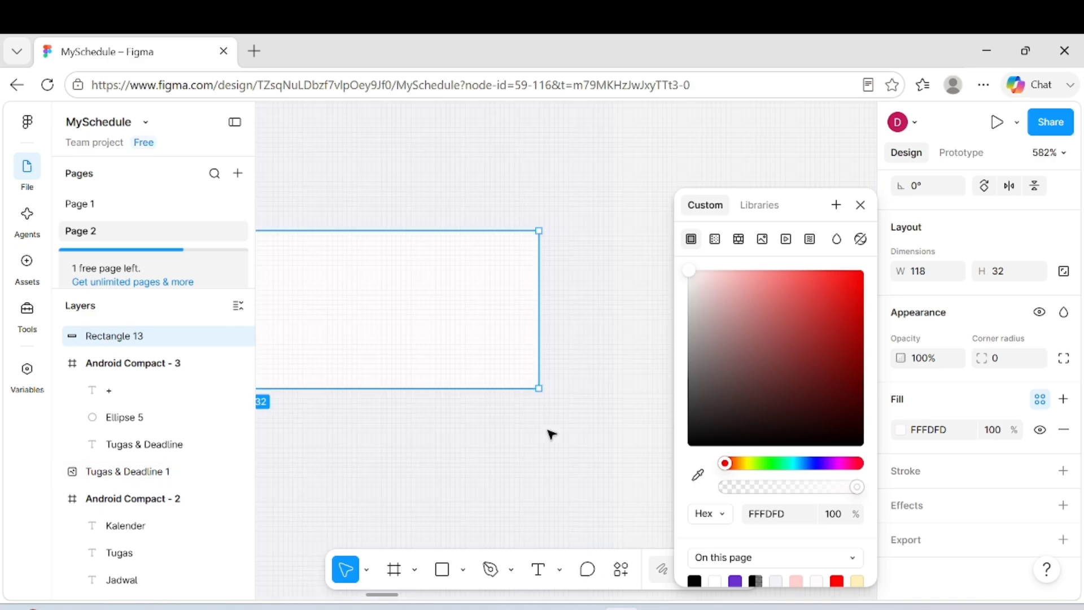
{"action": "left_click_drag", "start_coordinate": [503, 334], "coordinate": [436, 262]}
{"action": "scroll", "coordinate": [435, 261], "scroll_direction": "up", "scroll_amount": 2}
{"action": "scroll", "coordinate": [431, 257], "scroll_direction": "left", "scroll_amount": 10}
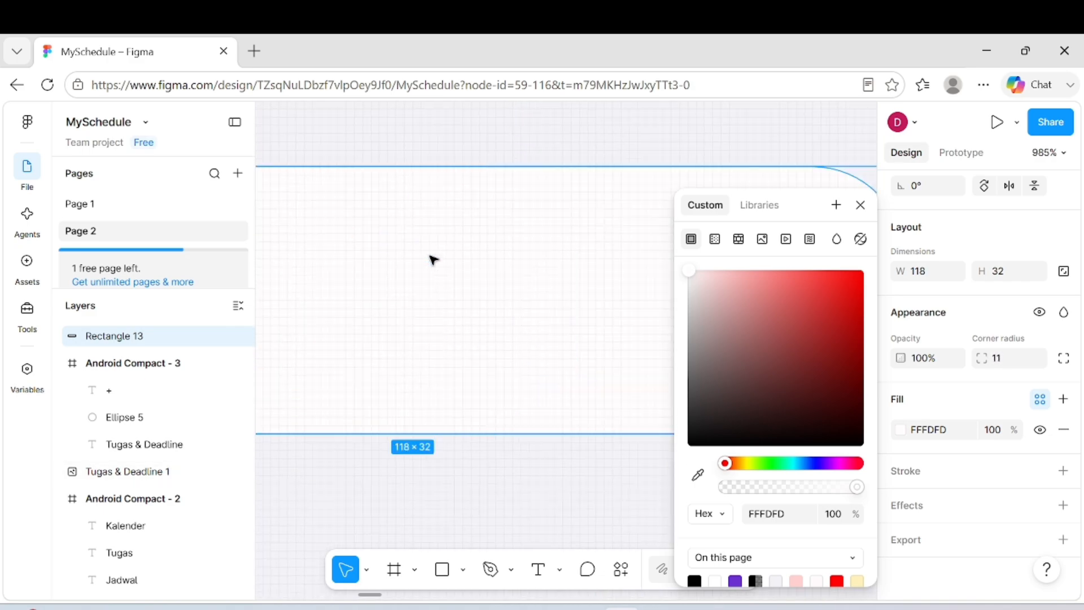
{"action": "scroll", "coordinate": [434, 259], "scroll_direction": "down", "scroll_amount": 10}
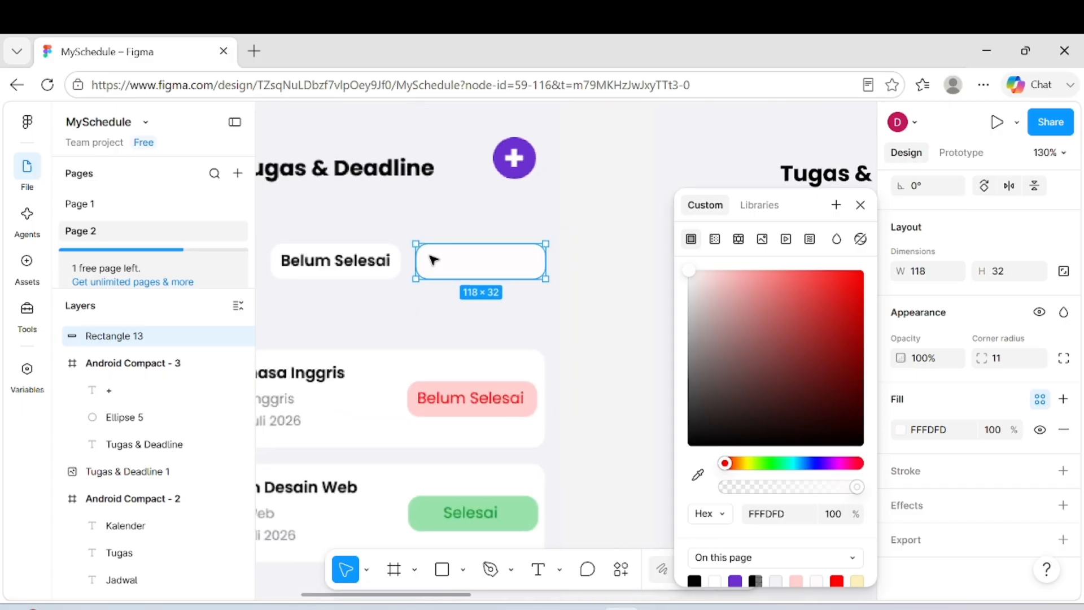
{"action": "left_click", "coordinate": [859, 206]}
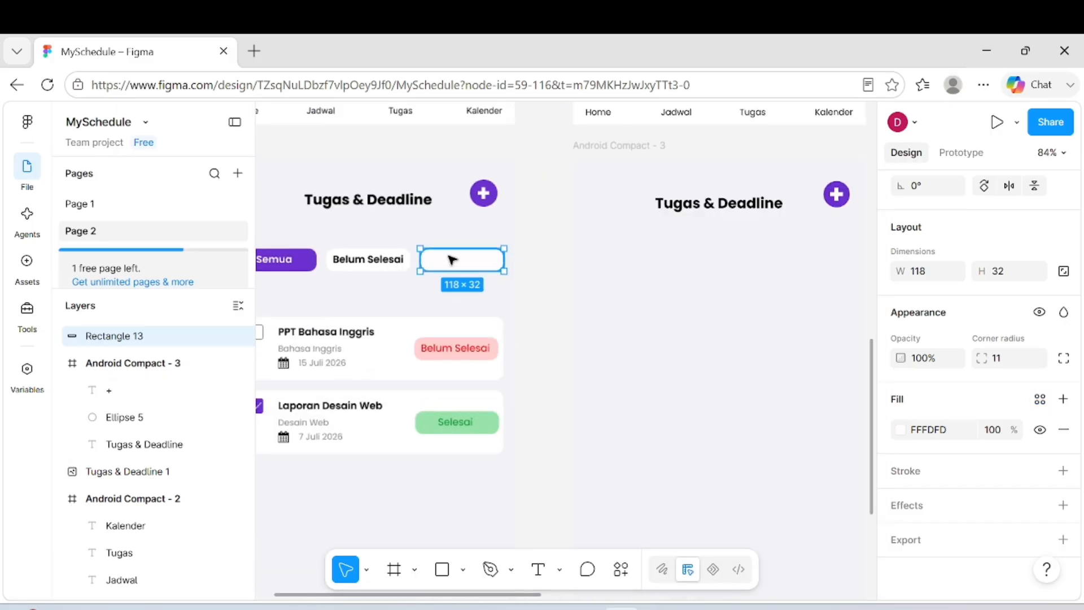
- Move the blank tab rectangle into Android Compact - 3, duplicate it twice, and space the three evenly in a row below the title
{"action": "left_click_drag", "start_coordinate": [452, 260], "coordinate": [666, 261]}
{"action": "key", "text": "ctrl+d"}
{"action": "key", "text": "ctrl+d"}
{"action": "left_click_drag", "start_coordinate": [574, 261], "coordinate": [568, 261]}
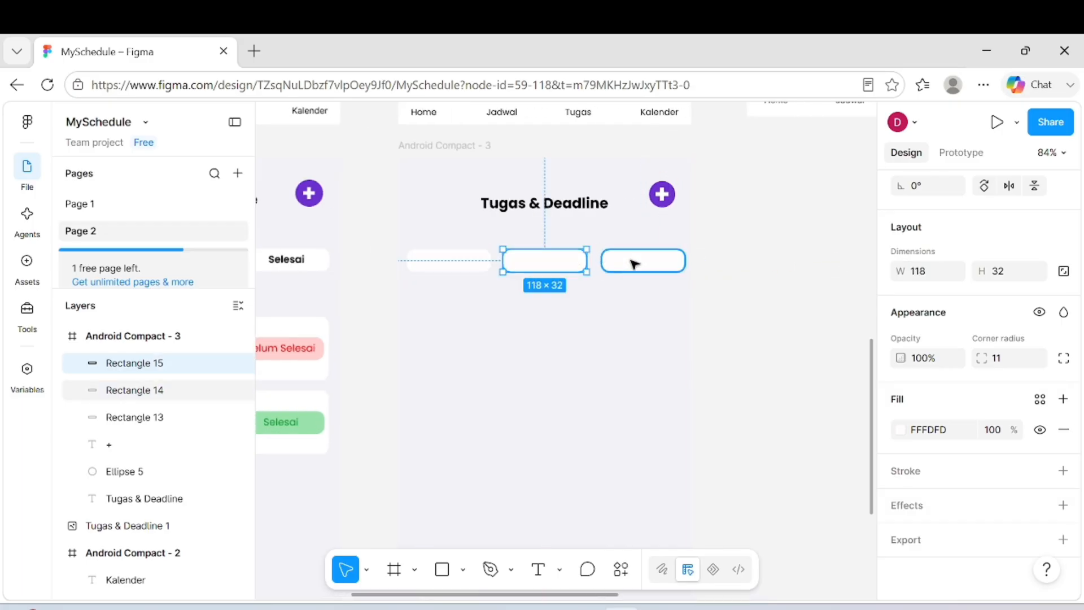
{"action": "left_click_drag", "start_coordinate": [634, 263], "coordinate": [628, 262]}
{"action": "left_click", "coordinate": [596, 310]}
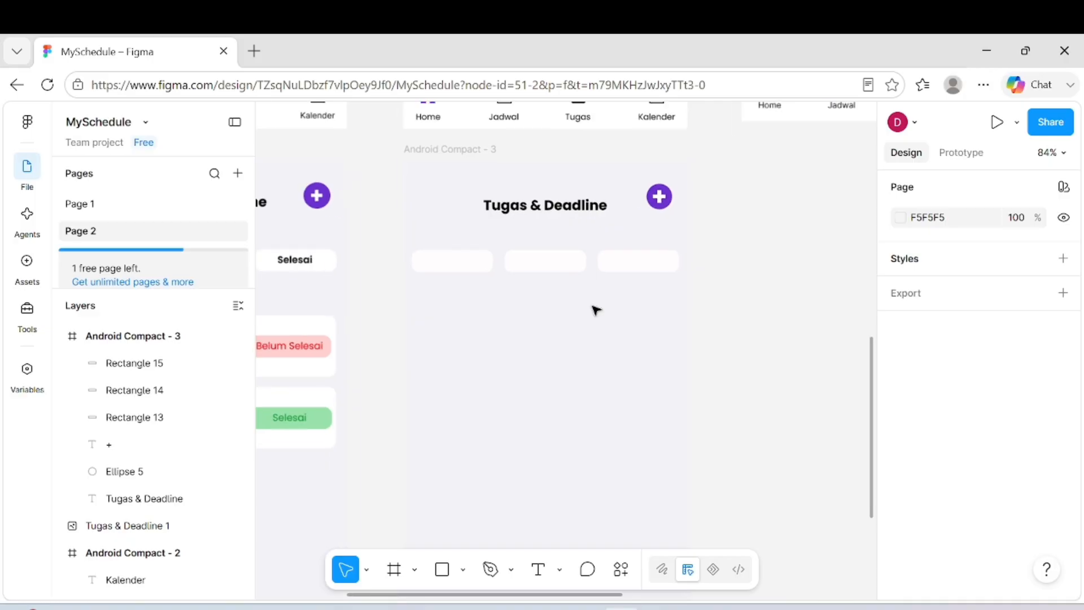
- Fill the first tab rectangle in Android Compact - 3 with the purple already used on the page
{"action": "scroll", "coordinate": [596, 309], "scroll_direction": "down", "scroll_amount": 2}
{"action": "scroll", "coordinate": [619, 273], "scroll_direction": "up", "scroll_amount": 1}
{"action": "left_click", "coordinate": [619, 273]}
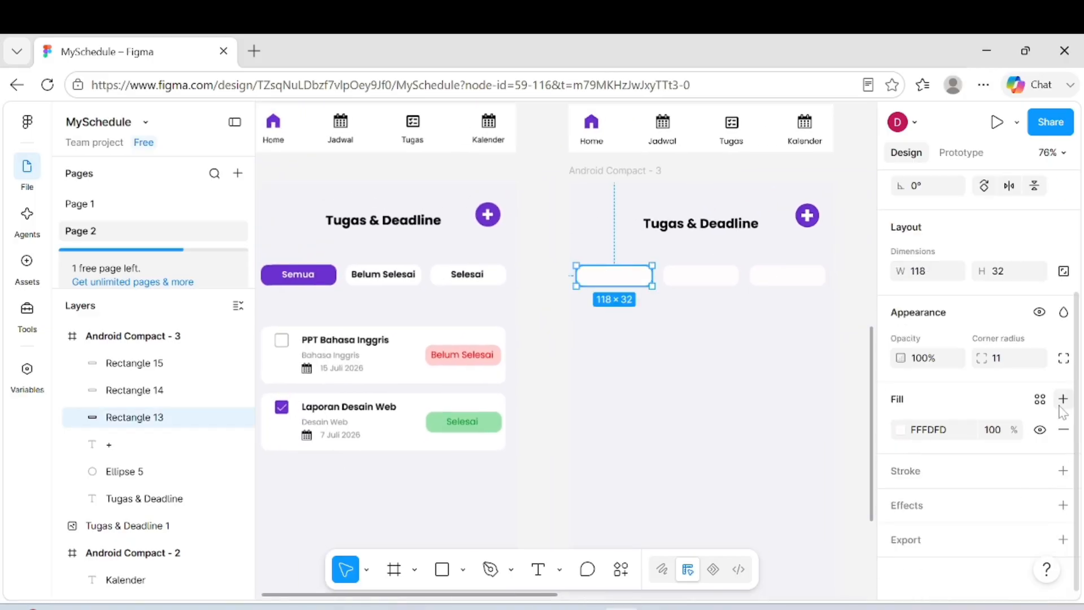
{"action": "left_click", "coordinate": [1039, 398]}
{"action": "left_click", "coordinate": [709, 239]}
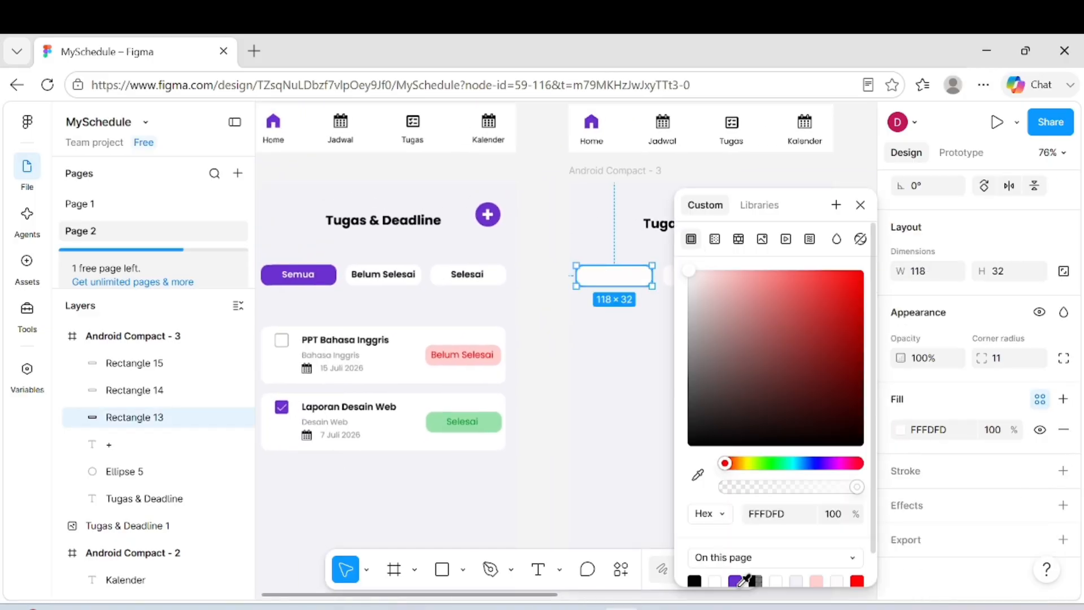
{"action": "left_click", "coordinate": [735, 581]}
{"action": "left_click", "coordinate": [613, 353]}
- Add the text "Semua" in the empty area below the tabs of Android Compact - 3
{"action": "left_click", "coordinate": [538, 569]}
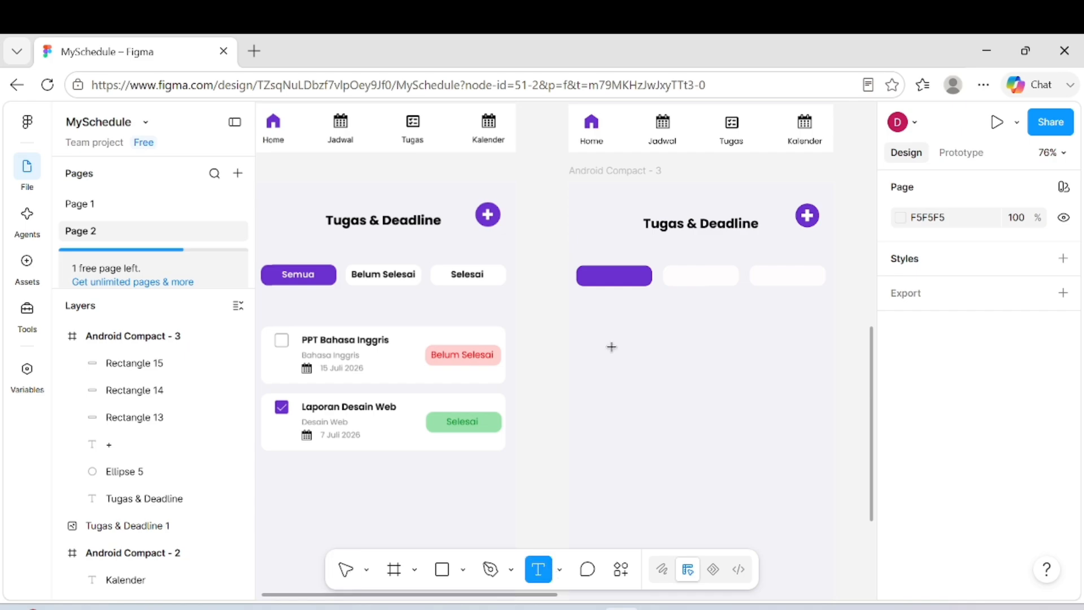
{"action": "left_click", "coordinate": [612, 347]}
{"action": "type", "text": "S"}
{"action": "key", "text": "Escape"}
- Set the Semua text to font size 14 and SemiBold weight
{"action": "scroll", "coordinate": [953, 424], "scroll_direction": "down", "scroll_amount": 1}
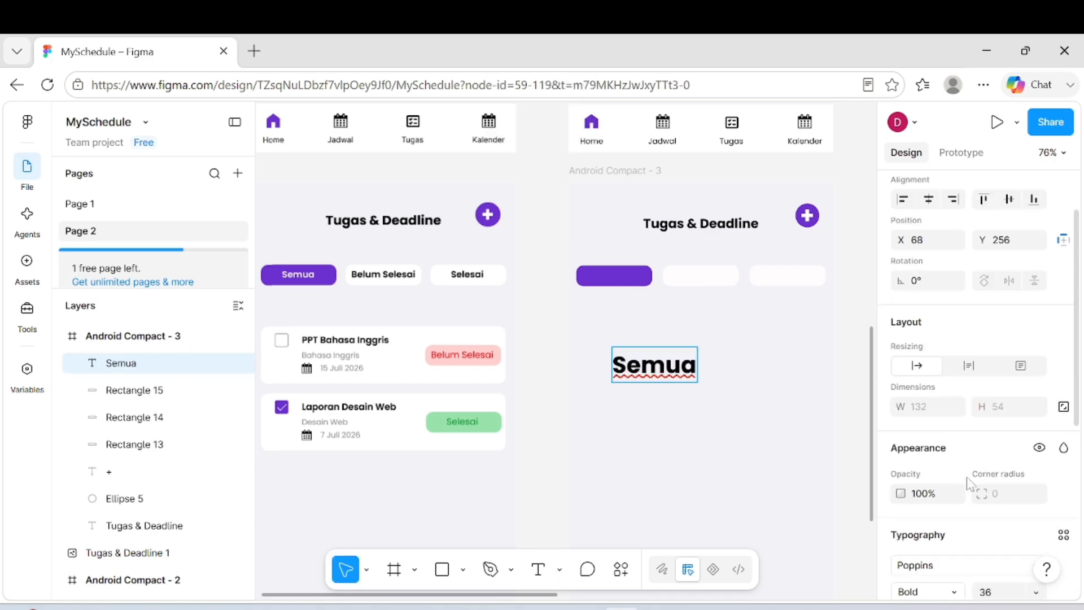
{"action": "key", "text": "Return"}
{"action": "scroll", "coordinate": [954, 424], "scroll_direction": "down", "scroll_amount": 3}
{"action": "left_click", "coordinate": [1041, 399]}
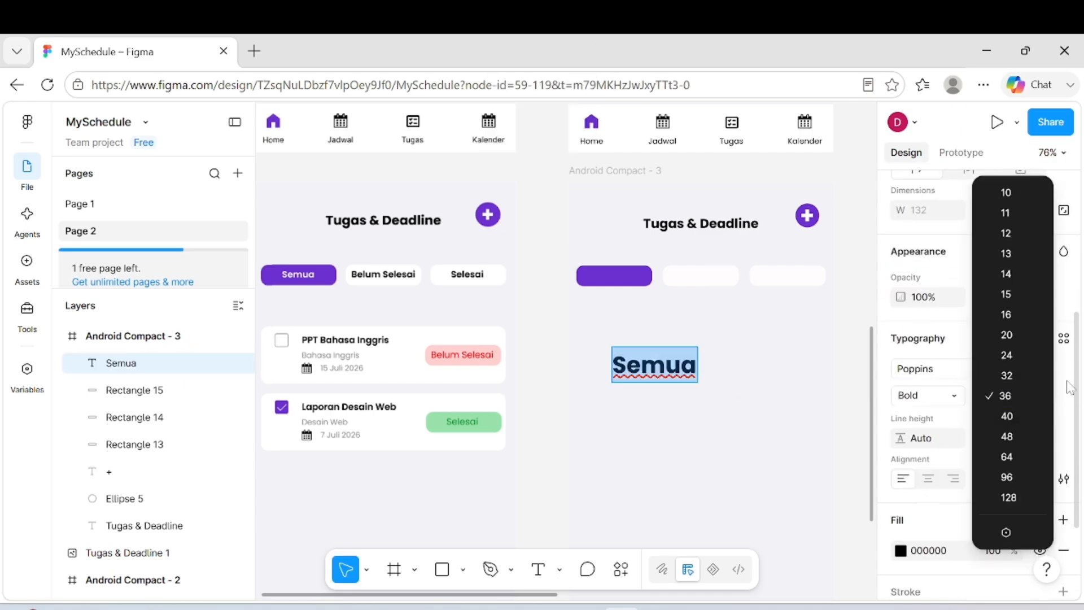
{"action": "left_click", "coordinate": [1011, 279]}
{"action": "left_click", "coordinate": [954, 395]}
{"action": "left_click", "coordinate": [950, 381]}
- Change the Semua text's fill to the custom near-white colour FFF8F8
{"action": "scroll", "coordinate": [975, 480], "scroll_direction": "down", "scroll_amount": 2}
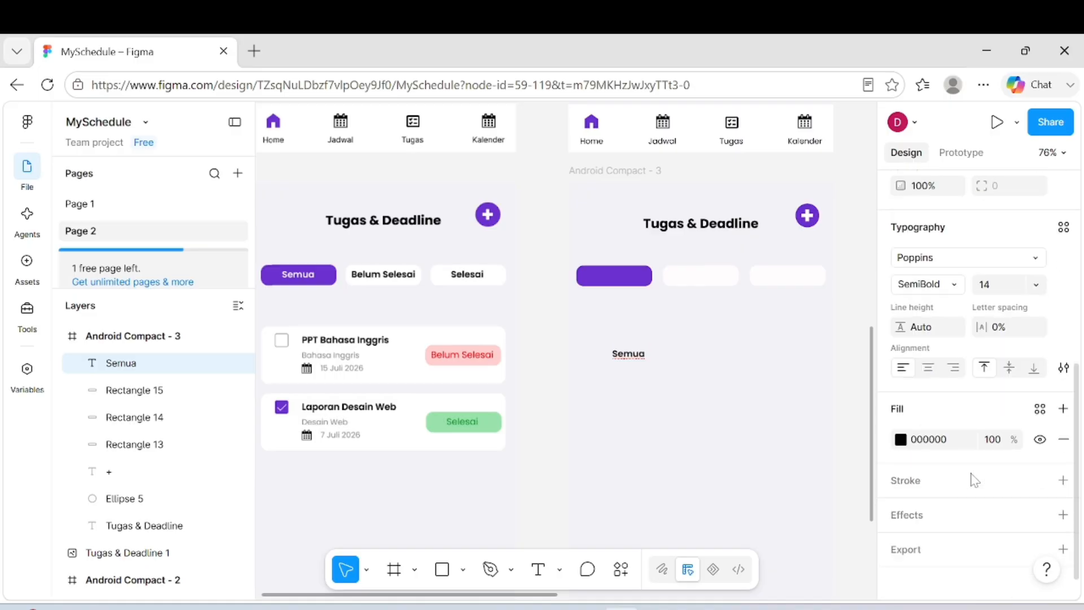
{"action": "left_click", "coordinate": [1040, 401]}
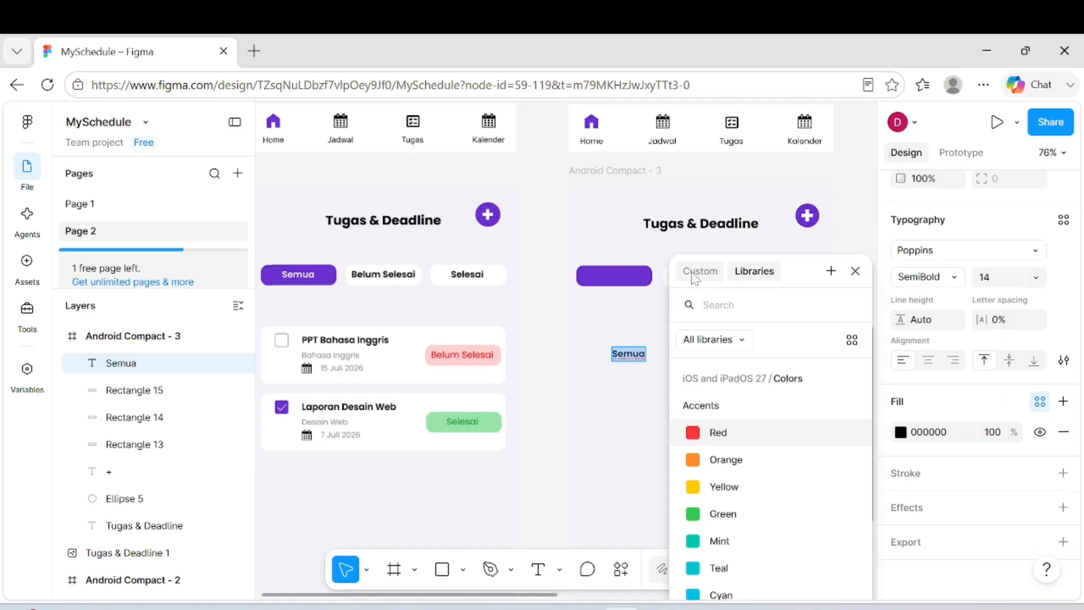
{"action": "left_click", "coordinate": [695, 273]}
{"action": "left_click", "coordinate": [686, 338]}
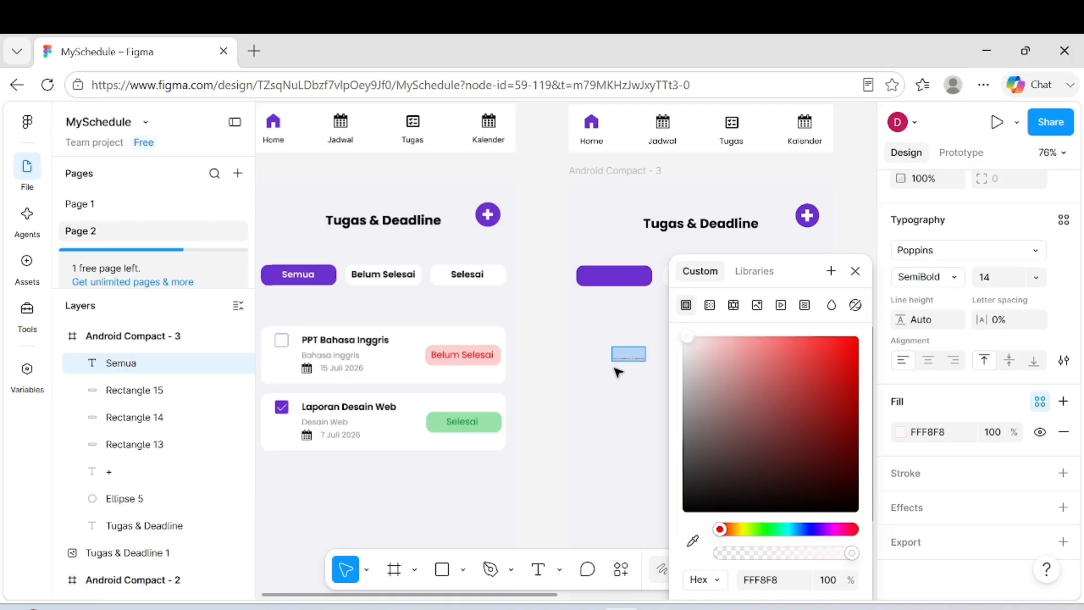
- Centre the Semua label on the purple tab rectangle and deselect it
{"action": "left_click_drag", "start_coordinate": [618, 373], "coordinate": [628, 311]}
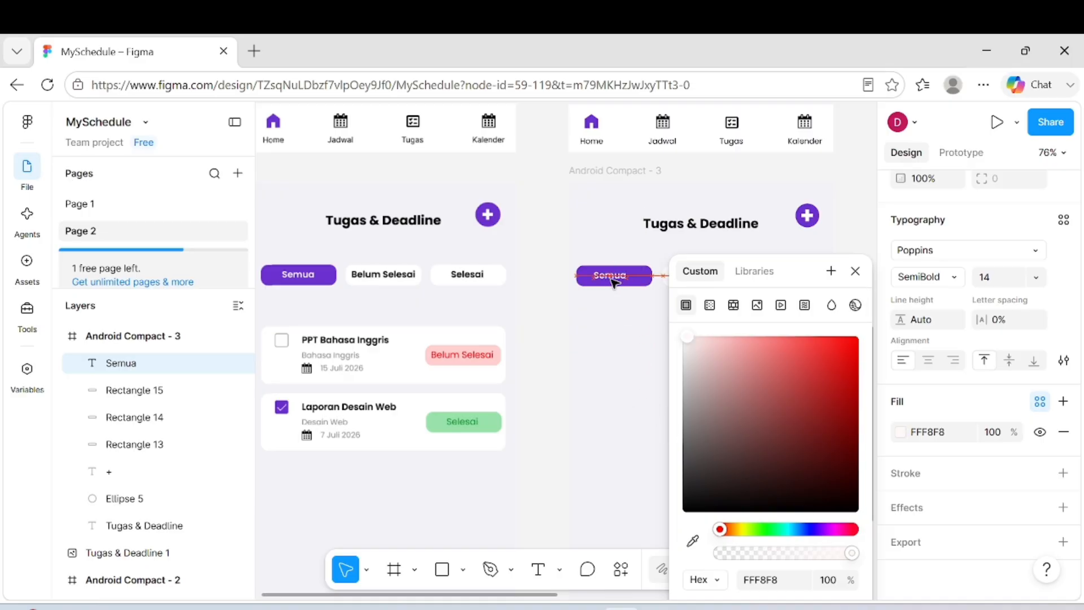
{"action": "left_click", "coordinate": [614, 320]}
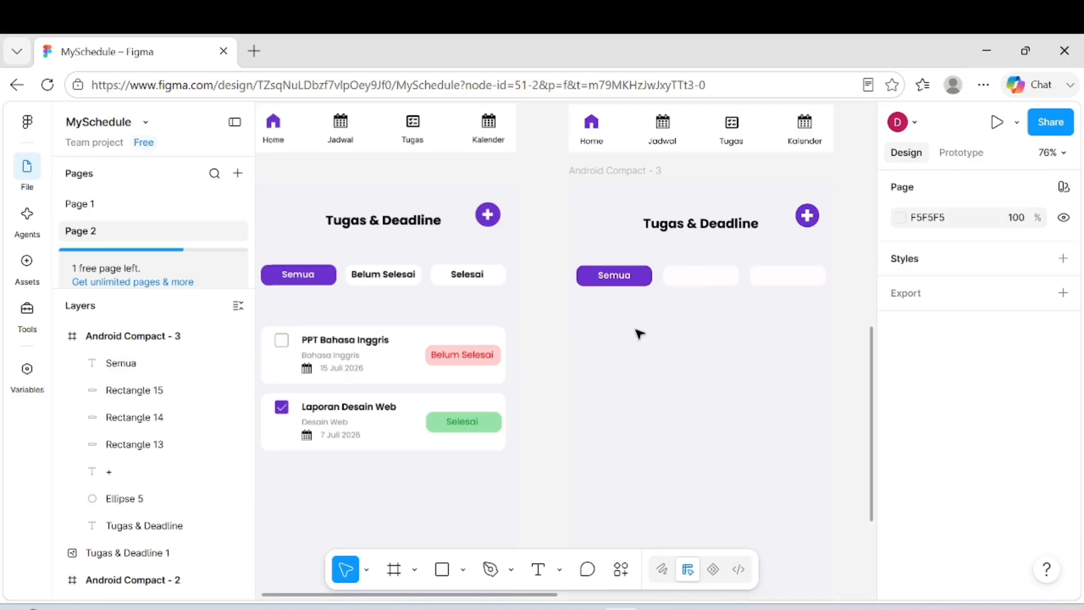
{"action": "left_click", "coordinate": [622, 278]}
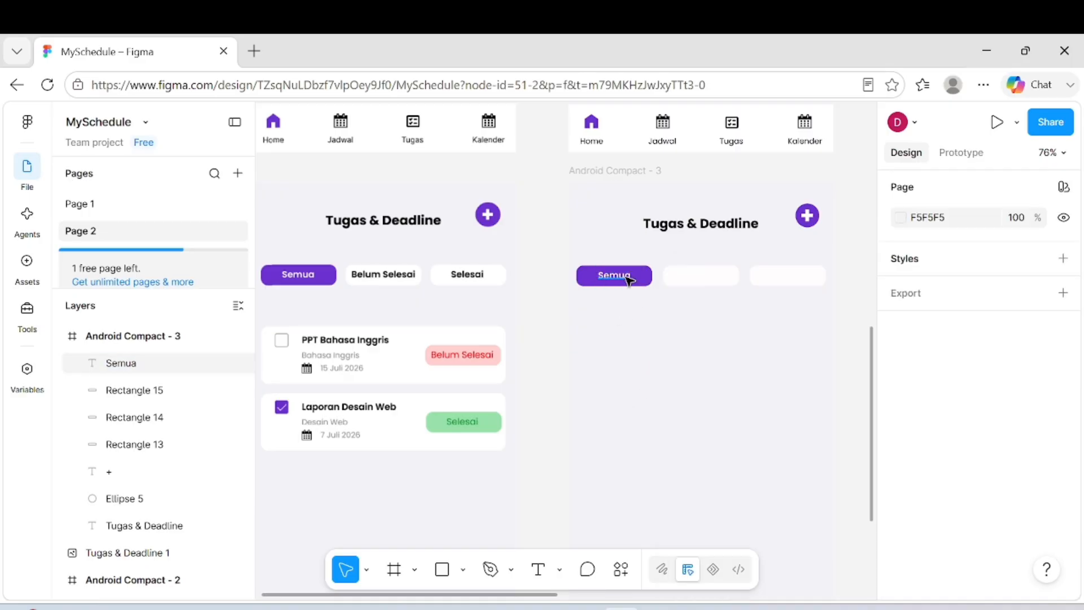
{"action": "left_click", "coordinate": [628, 345]}
{"action": "scroll", "coordinate": [629, 358], "scroll_direction": "down", "scroll_amount": 1}
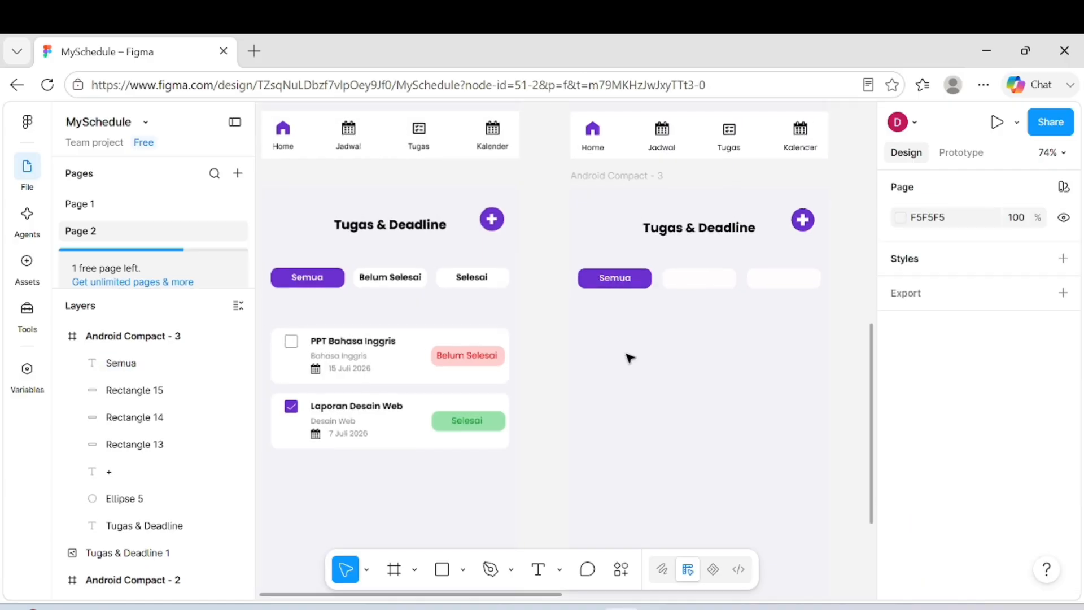
- Add the text "Belum Selesai" and centre it on the second tab rectangle
{"action": "left_click", "coordinate": [539, 570]}
{"action": "left_click", "coordinate": [643, 401]}
{"action": "type", "text": "Belum Sele"}
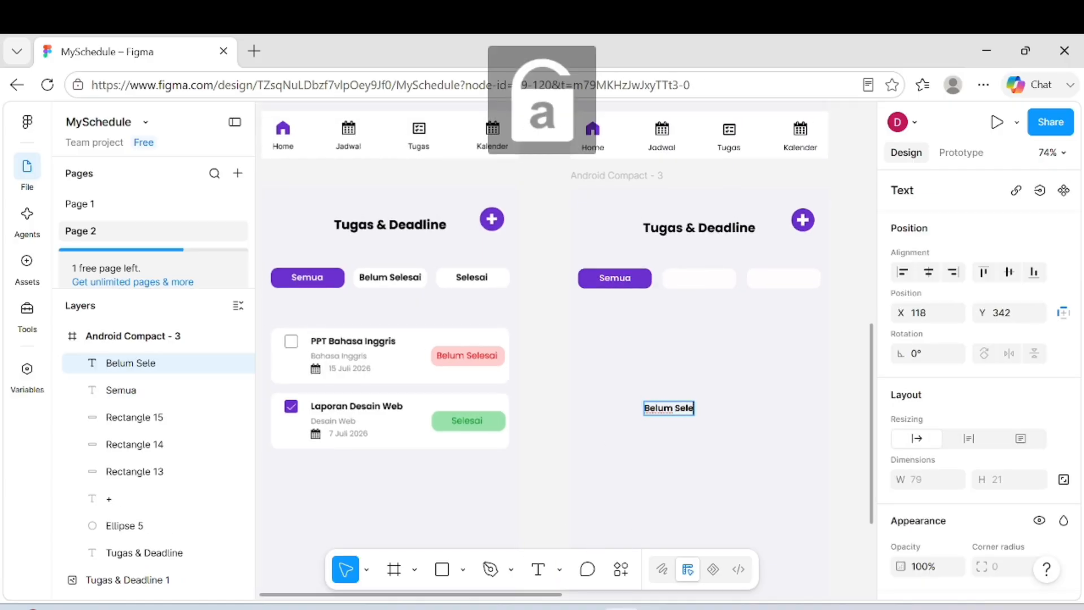
{"action": "type", "text": "sai"}
{"action": "key", "text": "Escape"}
{"action": "left_click_drag", "start_coordinate": [702, 410], "coordinate": [721, 284]}
- Add the text "Selesai" and centre it on the third tab rectangle
{"action": "left_click", "coordinate": [535, 571]}
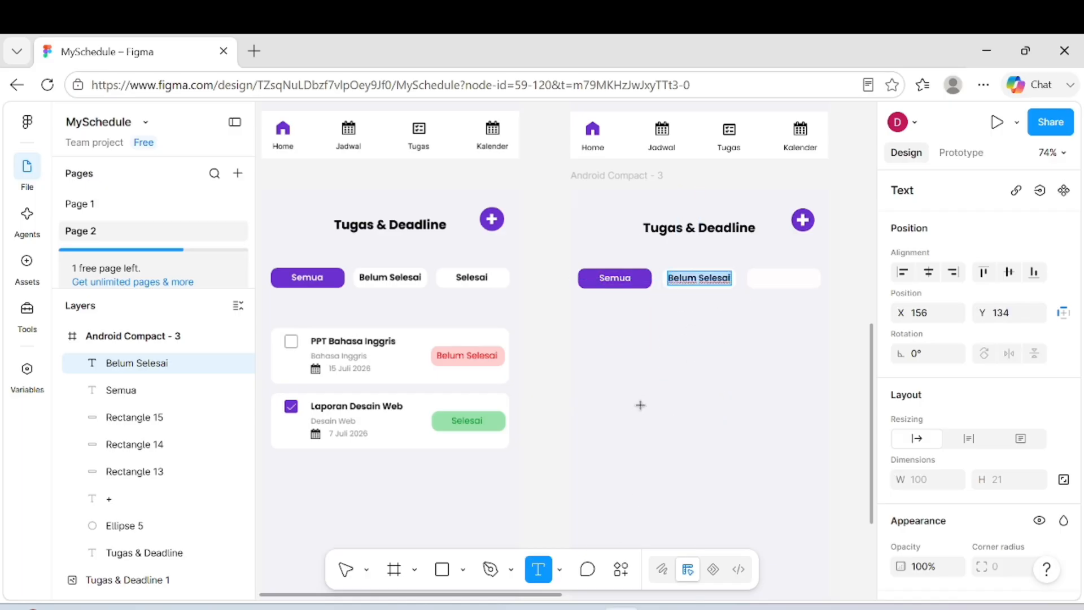
{"action": "left_click", "coordinate": [643, 408]}
{"action": "key", "text": "Caps_Lock"}
{"action": "type", "text": "S"}
{"action": "key", "text": "Caps_Lock"}
{"action": "type", "text": "elesai"}
{"action": "key", "text": "Escape"}
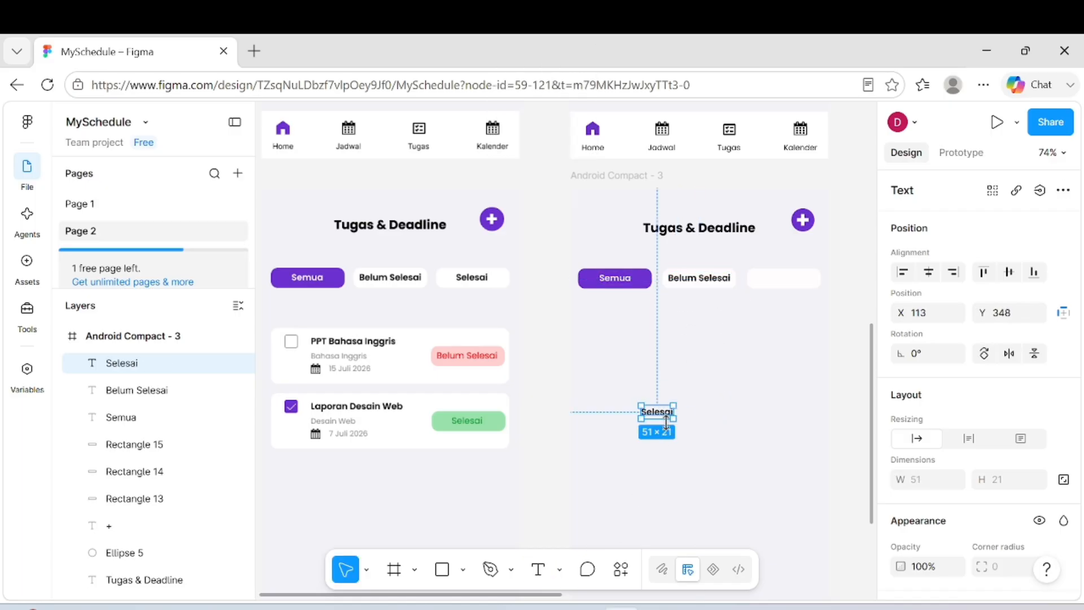
{"action": "left_click_drag", "start_coordinate": [657, 412], "coordinate": [784, 278]}
{"action": "left_click", "coordinate": [709, 356]}
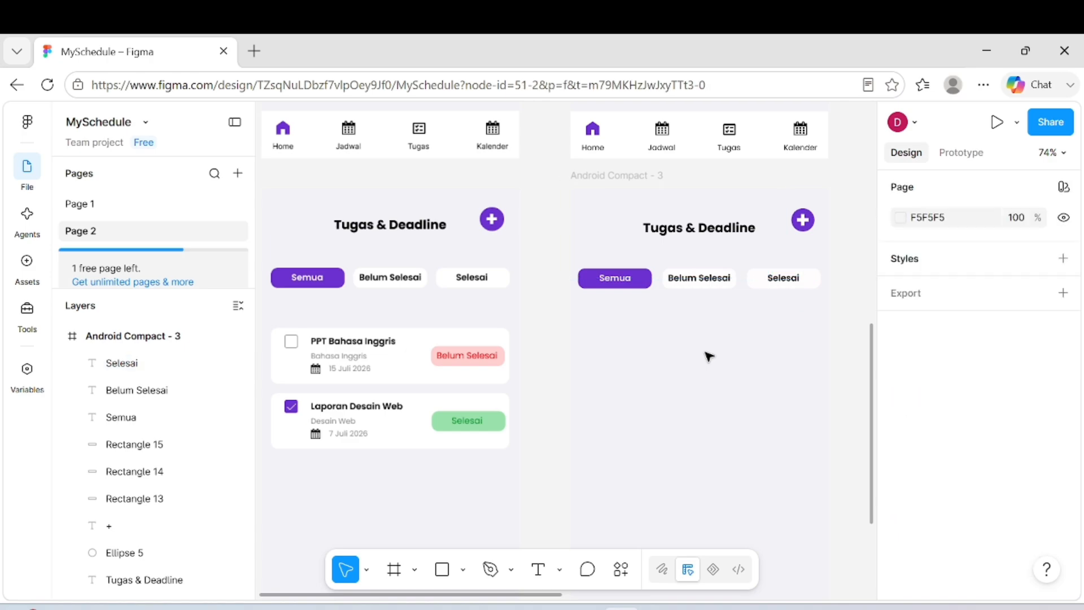
- Duplicate the white card rectangle from the recreated Jadwal Kuliah screen and move the copy towards the Tugas & Deadline screen
{"action": "scroll", "coordinate": [709, 356], "scroll_direction": "down", "scroll_amount": 3}
{"action": "scroll", "coordinate": [709, 355], "scroll_direction": "down", "scroll_amount": 2}
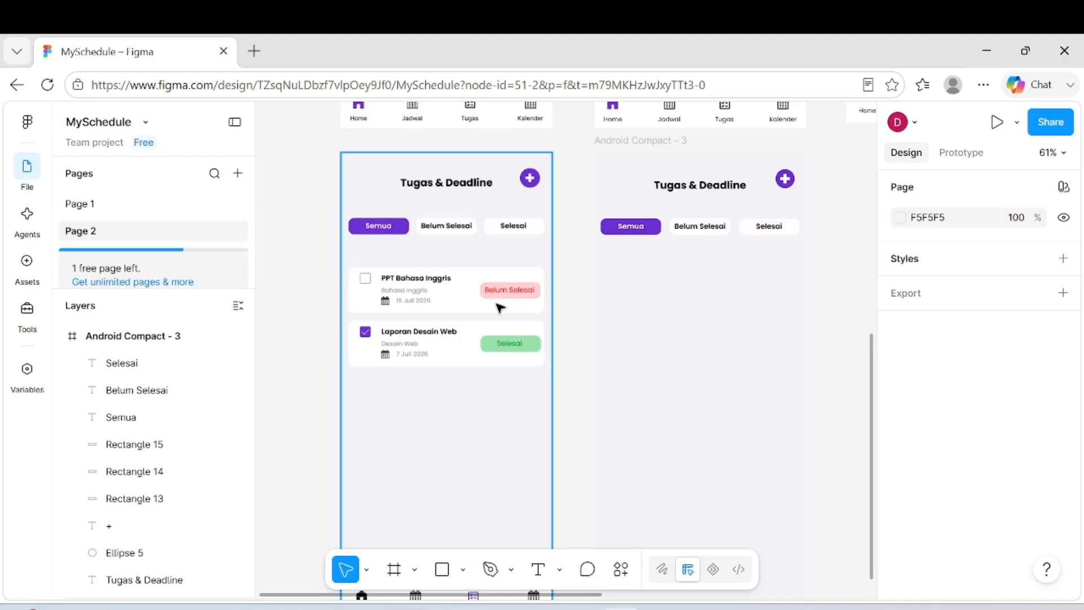
{"action": "scroll", "coordinate": [500, 307], "scroll_direction": "up", "scroll_amount": 4}
{"action": "scroll", "coordinate": [499, 307], "scroll_direction": "right", "scroll_amount": 2}
{"action": "scroll", "coordinate": [499, 308], "scroll_direction": "up", "scroll_amount": 2}
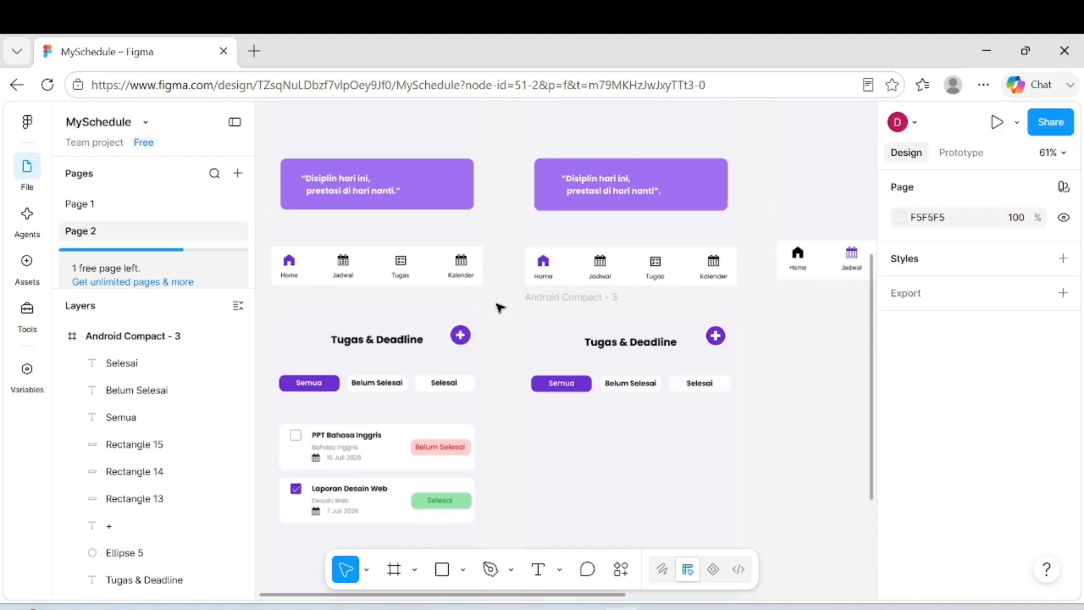
{"action": "scroll", "coordinate": [499, 308], "scroll_direction": "up", "scroll_amount": 5}
{"action": "scroll", "coordinate": [719, 247], "scroll_direction": "right", "scroll_amount": 2}
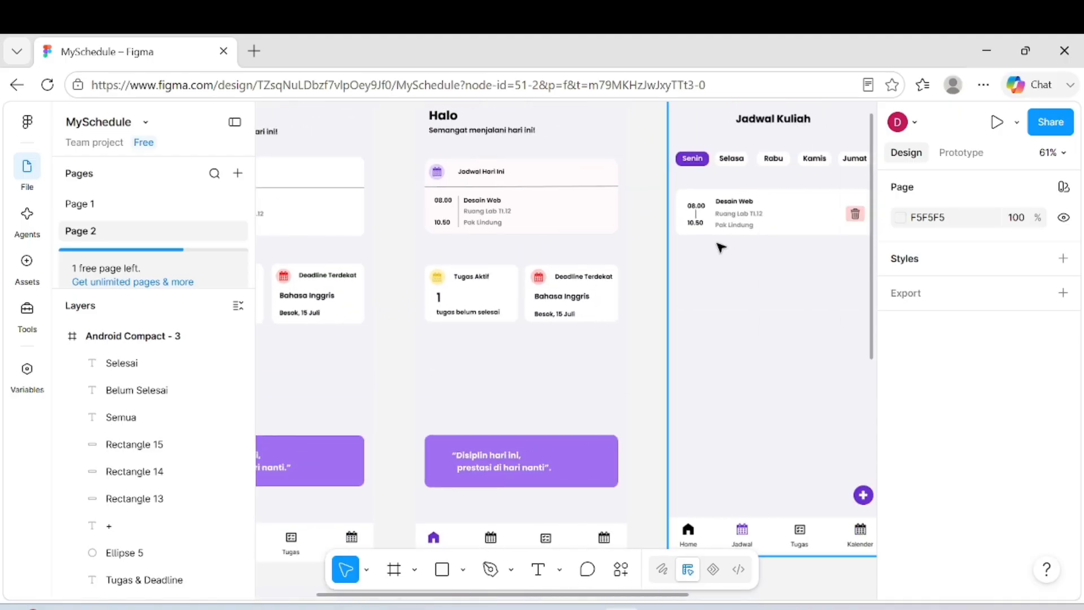
{"action": "scroll", "coordinate": [719, 246], "scroll_direction": "down", "scroll_amount": 2}
{"action": "scroll", "coordinate": [720, 247], "scroll_direction": "down", "scroll_amount": 3}
{"action": "scroll", "coordinate": [720, 246], "scroll_direction": "up", "scroll_amount": 3}
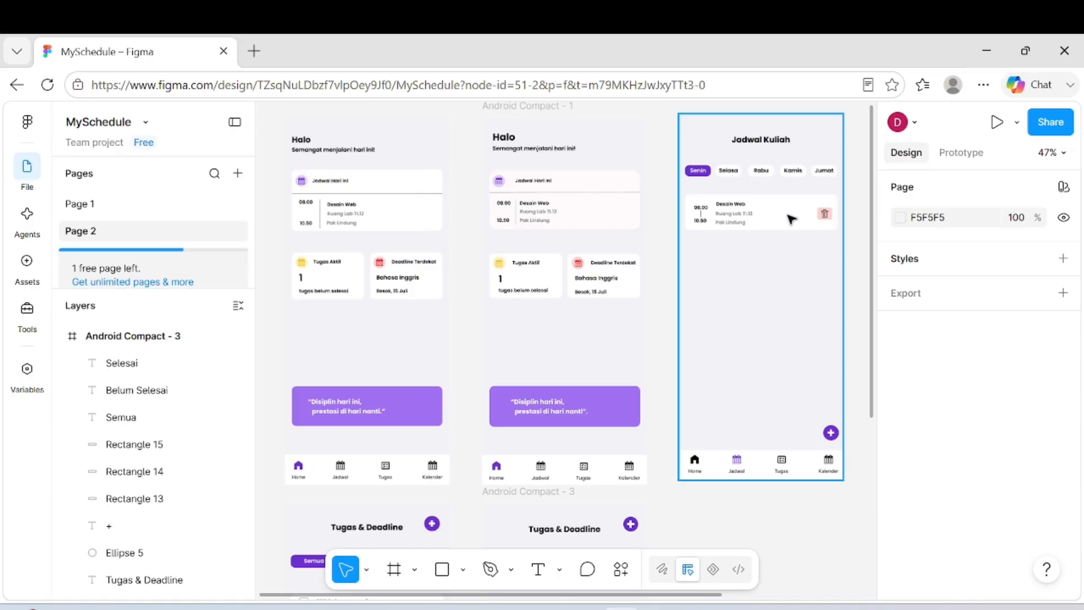
{"action": "scroll", "coordinate": [791, 219], "scroll_direction": "right", "scroll_amount": 3}
{"action": "left_click", "coordinate": [813, 213]}
{"action": "key", "text": "ctrl+d"}
{"action": "left_click_drag", "start_coordinate": [813, 213], "coordinate": [394, 444]}
- Place the copied card rectangle below the filter tabs in Android Compact - 3, at X 12 and Y 225
{"action": "scroll", "coordinate": [565, 451], "scroll_direction": "down", "scroll_amount": 3}
{"action": "scroll", "coordinate": [394, 444], "scroll_direction": "down", "scroll_amount": 3}
{"action": "scroll", "coordinate": [393, 445], "scroll_direction": "left", "scroll_amount": 3}
{"action": "left_click_drag", "start_coordinate": [564, 279], "coordinate": [563, 284]}
{"action": "scroll", "coordinate": [562, 284], "scroll_direction": "down", "scroll_amount": 2}
{"action": "scroll", "coordinate": [563, 283], "scroll_direction": "up", "scroll_amount": 6}
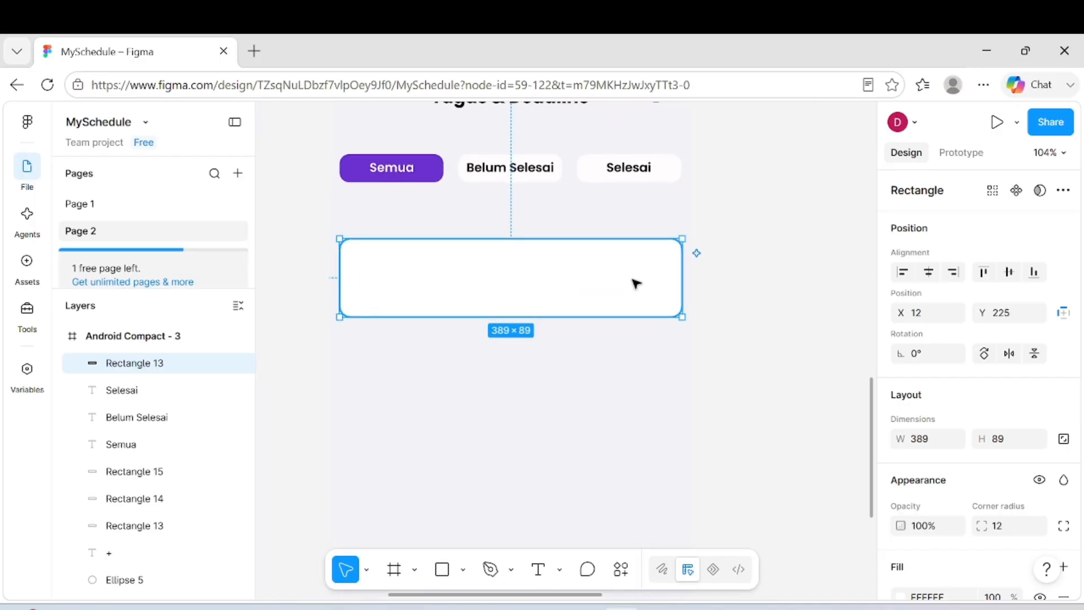
- Adjust the card rectangle's side edges to line up with the outer edges of the Semua and Selesai tabs
{"action": "left_click_drag", "start_coordinate": [680, 276], "coordinate": [680, 276]}
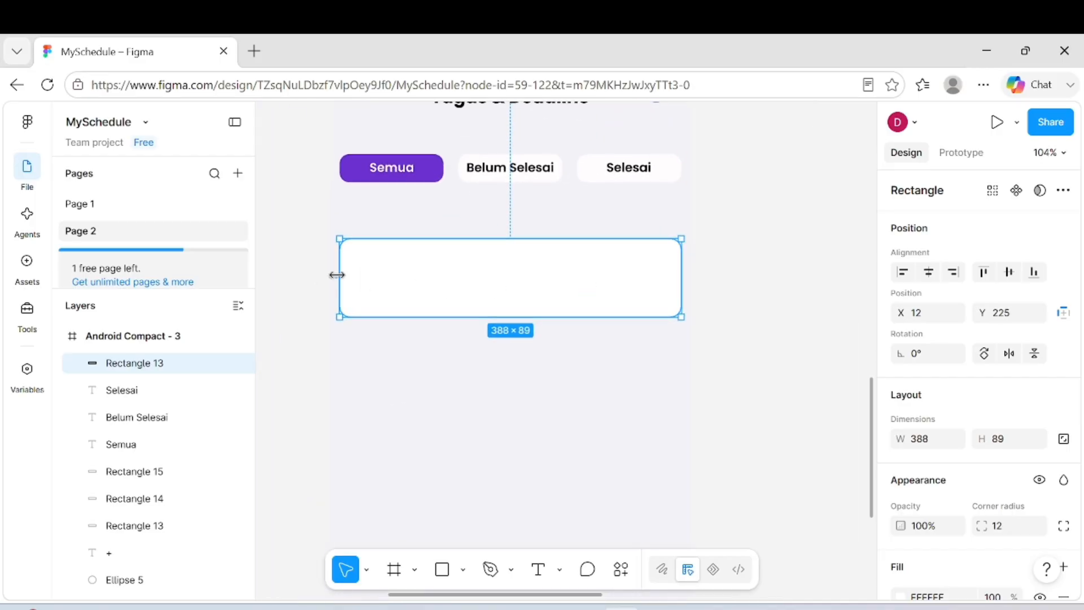
{"action": "left_click_drag", "start_coordinate": [337, 275], "coordinate": [342, 275]}
{"action": "left_click", "coordinate": [383, 374]}
- Draw a 118 × 32 rectangle over the Belum Selesai status badge in the Tugas & Deadline reference image
{"action": "scroll", "coordinate": [382, 373], "scroll_direction": "left", "scroll_amount": 4}
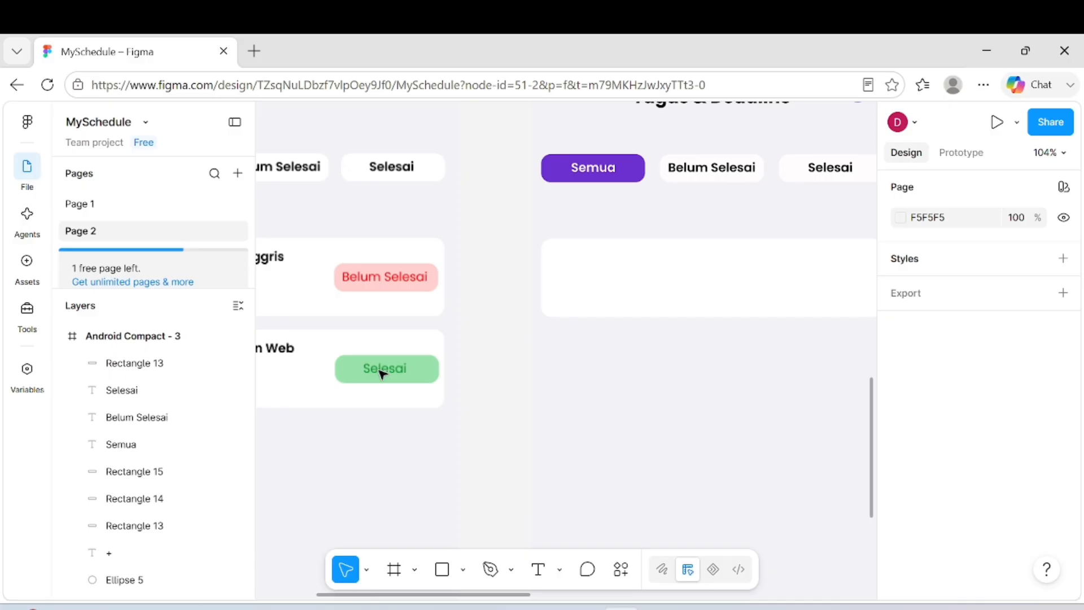
{"action": "scroll", "coordinate": [422, 361], "scroll_direction": "left", "scroll_amount": 5}
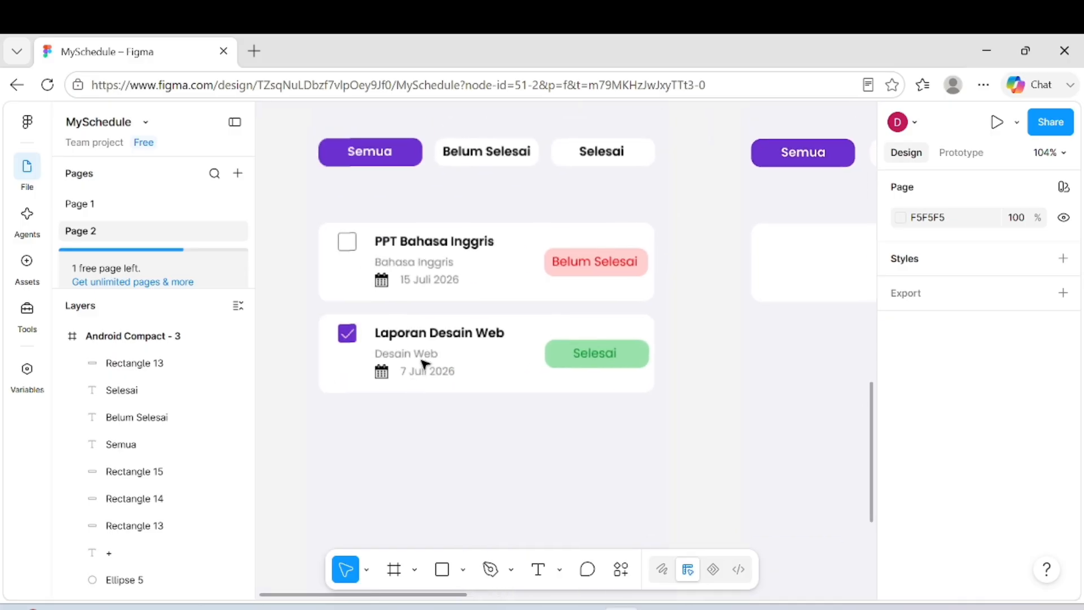
{"action": "scroll", "coordinate": [424, 363], "scroll_direction": "down", "scroll_amount": 3}
{"action": "scroll", "coordinate": [541, 338], "scroll_direction": "right", "scroll_amount": 1}
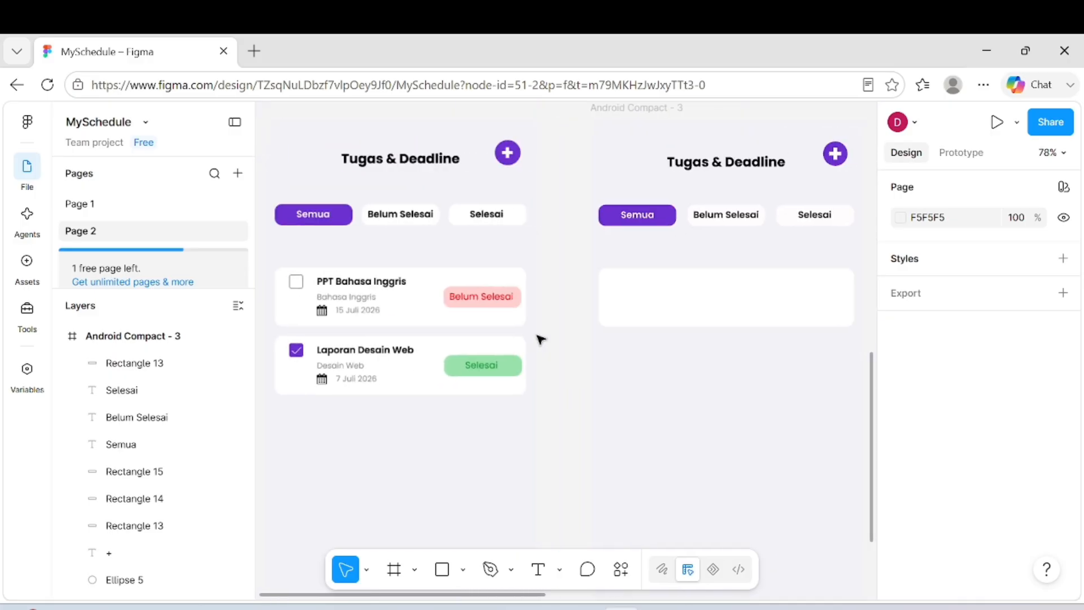
{"action": "scroll", "coordinate": [506, 285], "scroll_direction": "up", "scroll_amount": 10}
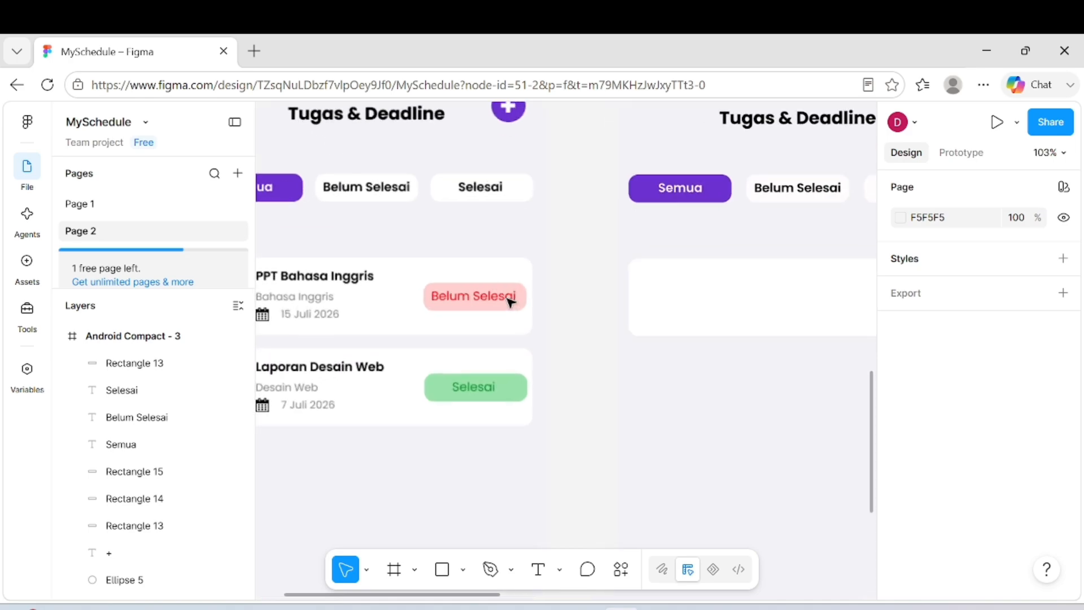
{"action": "left_click", "coordinate": [463, 570]}
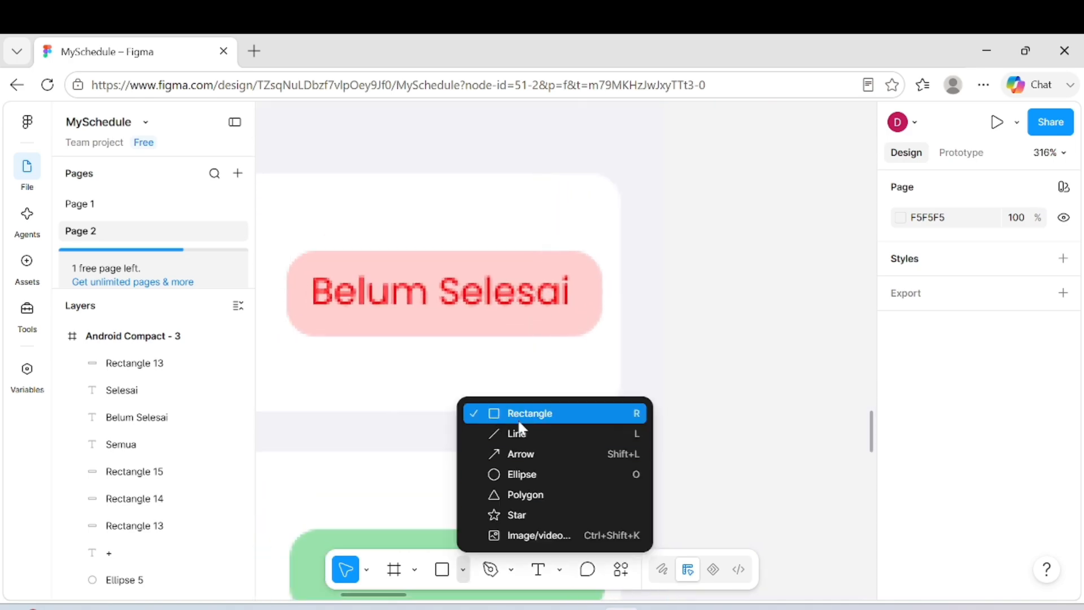
{"action": "left_click", "coordinate": [517, 413]}
{"action": "mouse_move", "coordinate": [286, 272]}
{"action": "left_mouse_down"}
{"action": "mouse_move", "coordinate": [509, 291]}
{"action": "mouse_move", "coordinate": [602, 314]}
{"action": "mouse_move", "coordinate": [537, 337]}
{"action": "mouse_move", "coordinate": [537, 324]}
{"action": "mouse_move", "coordinate": [537, 336]}
{"action": "left_mouse_up"}
{"action": "left_click_drag", "start_coordinate": [525, 272], "coordinate": [525, 258]}
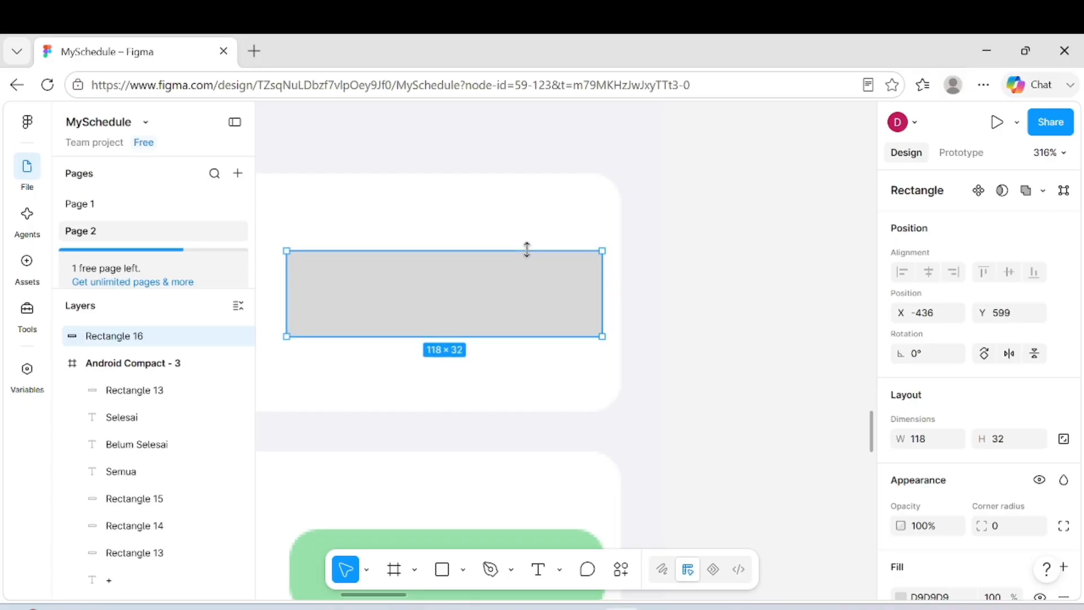
- Fill the badge rectangle with the page's existing pale pink FFD0D0
{"action": "scroll", "coordinate": [525, 258], "scroll_direction": "up", "scroll_amount": 5}
{"action": "scroll", "coordinate": [962, 423], "scroll_direction": "down", "scroll_amount": 3}
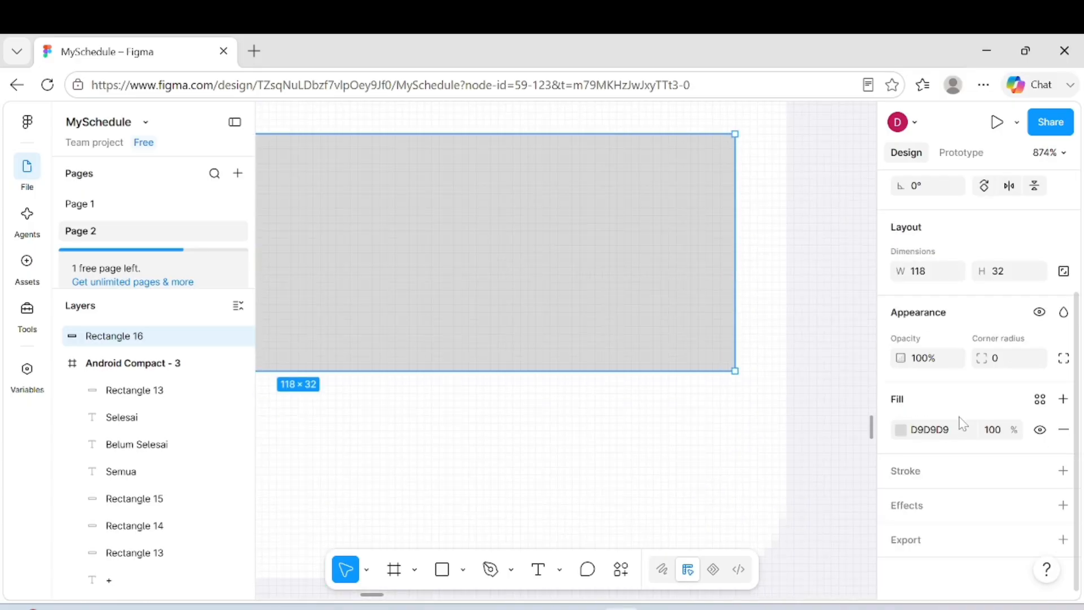
{"action": "left_click", "coordinate": [1040, 401]}
{"action": "left_click", "coordinate": [706, 241]}
{"action": "left_click", "coordinate": [816, 581]}
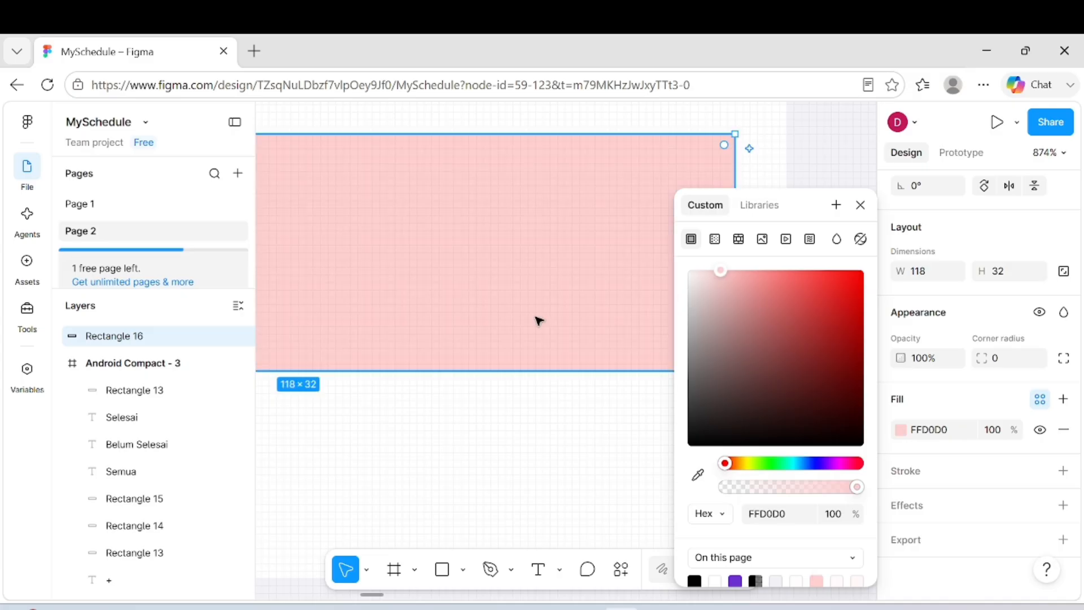
- Round the pink badge rectangle's corners to a radius of 10 and close the colour picker
{"action": "scroll", "coordinate": [537, 320], "scroll_direction": "down", "scroll_amount": 2}
{"action": "left_click_drag", "start_coordinate": [555, 353], "coordinate": [489, 322]}
{"action": "scroll", "coordinate": [489, 322], "scroll_direction": "left", "scroll_amount": 2}
{"action": "scroll", "coordinate": [489, 322], "scroll_direction": "left", "scroll_amount": 10}
{"action": "scroll", "coordinate": [454, 332], "scroll_direction": "right", "scroll_amount": 1}
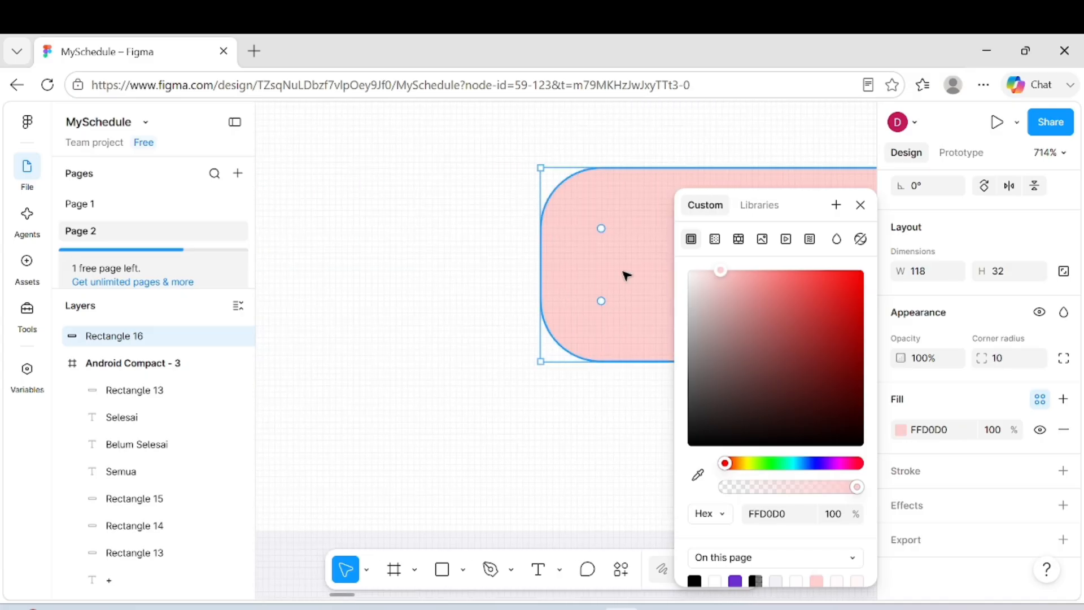
{"action": "scroll", "coordinate": [545, 266], "scroll_direction": "down", "scroll_amount": 2}
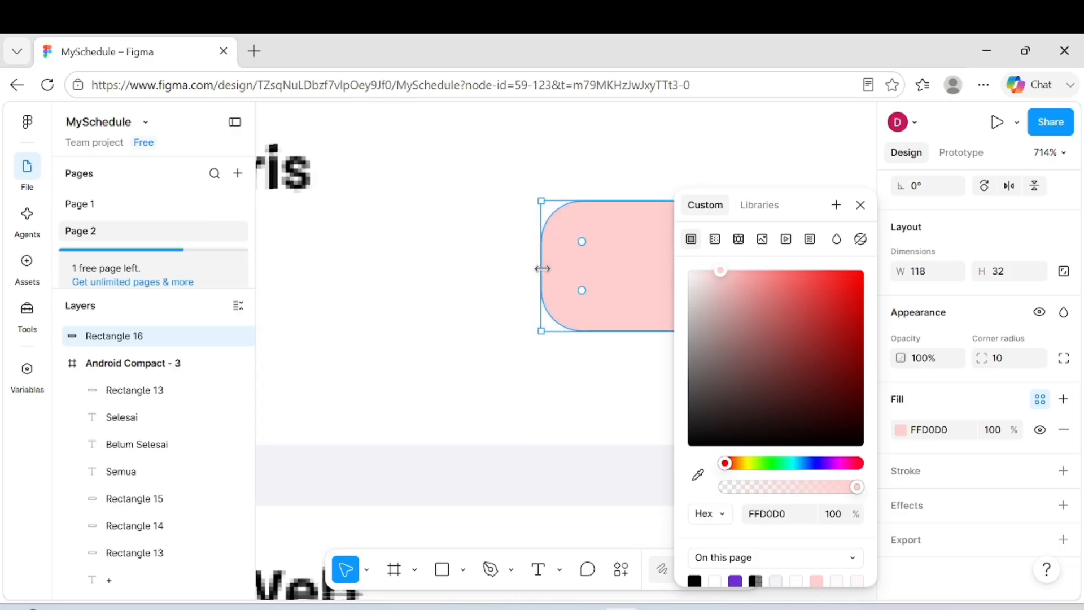
{"action": "left_click", "coordinate": [582, 367]}
{"action": "scroll", "coordinate": [581, 367], "scroll_direction": "down", "scroll_amount": 3}
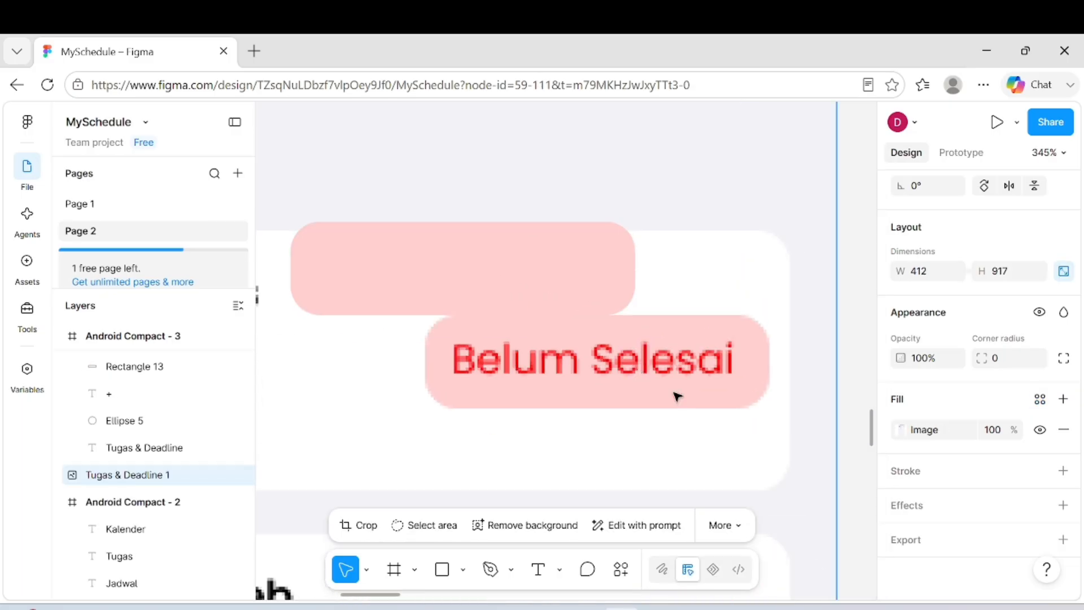
- Move the pink badge onto the white card in Android Compact - 3 at X 272, Y 254, and shift the reference image to X -707, Y 346
{"action": "scroll", "coordinate": [678, 395], "scroll_direction": "down", "scroll_amount": 1}
{"action": "scroll", "coordinate": [678, 396], "scroll_direction": "down", "scroll_amount": 3}
{"action": "scroll", "coordinate": [672, 395], "scroll_direction": "right", "scroll_amount": 2}
{"action": "left_click_drag", "start_coordinate": [439, 287], "coordinate": [534, 286]}
{"action": "scroll", "coordinate": [533, 284], "scroll_direction": "down", "scroll_amount": 4}
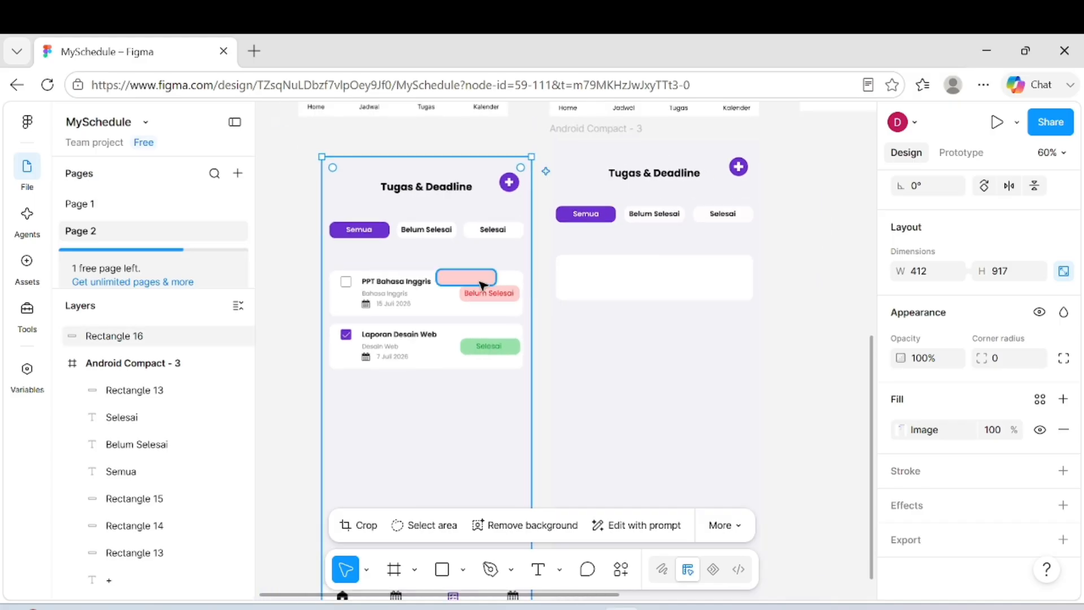
{"action": "key", "text": "ctrl+z"}
{"action": "left_click", "coordinate": [543, 314]}
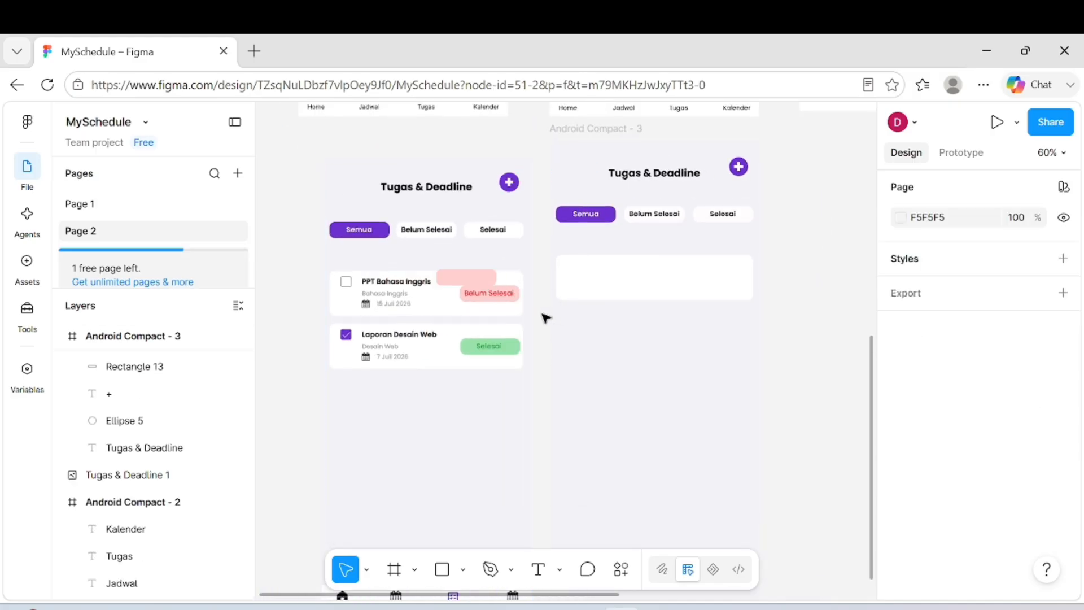
{"action": "left_click", "coordinate": [480, 278]}
{"action": "left_click_drag", "start_coordinate": [515, 282], "coordinate": [733, 286]}
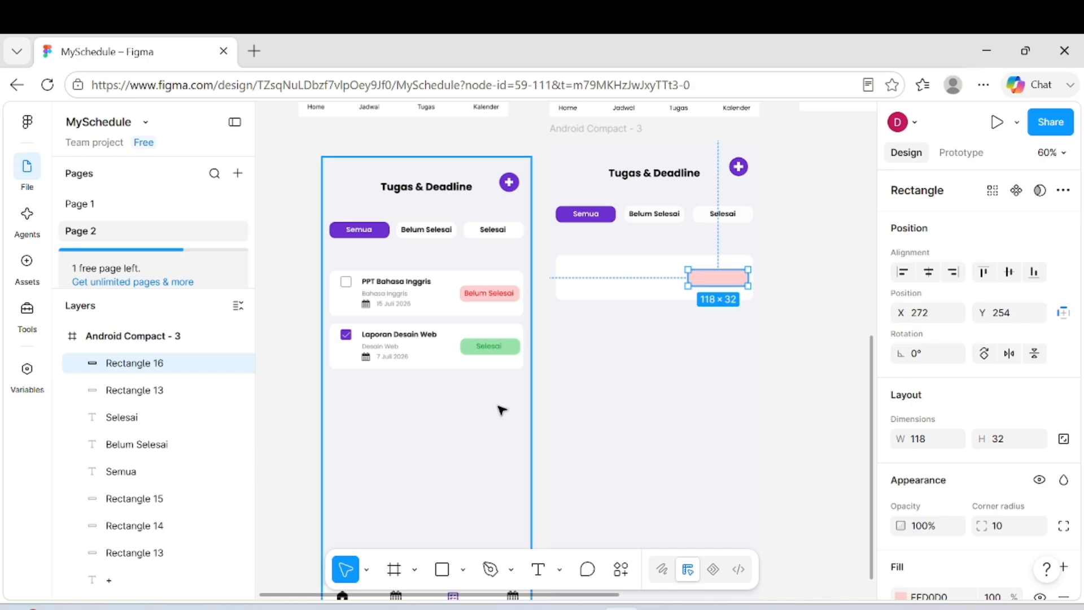
{"action": "left_click_drag", "start_coordinate": [500, 411], "coordinate": [477, 396]}
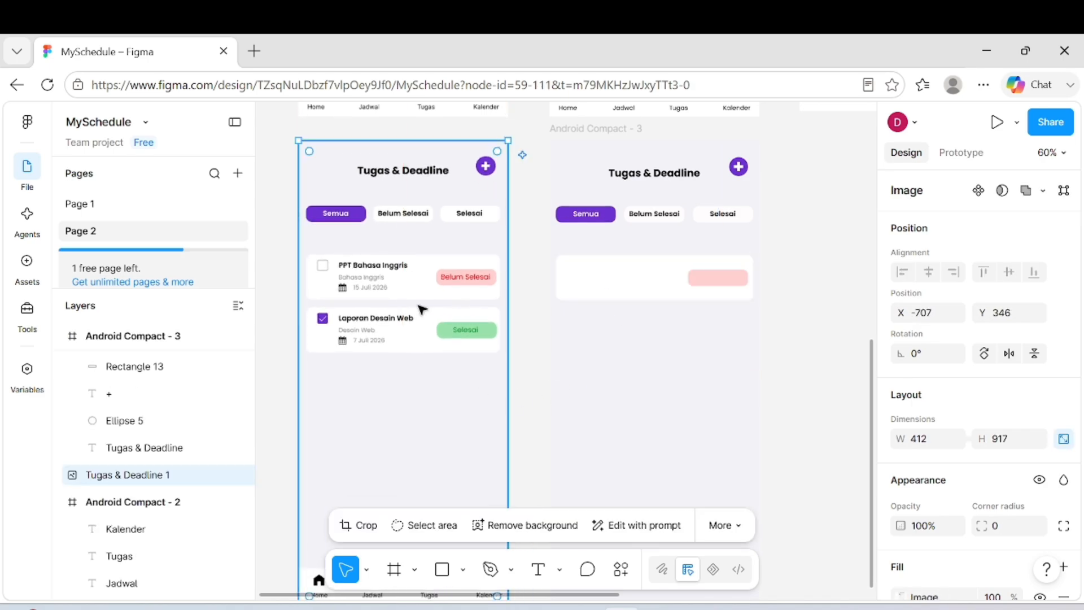
- Draw a 25 × 23 checkbox rectangle inside the white card at X 28, Y 242
{"action": "left_click", "coordinate": [443, 569]}
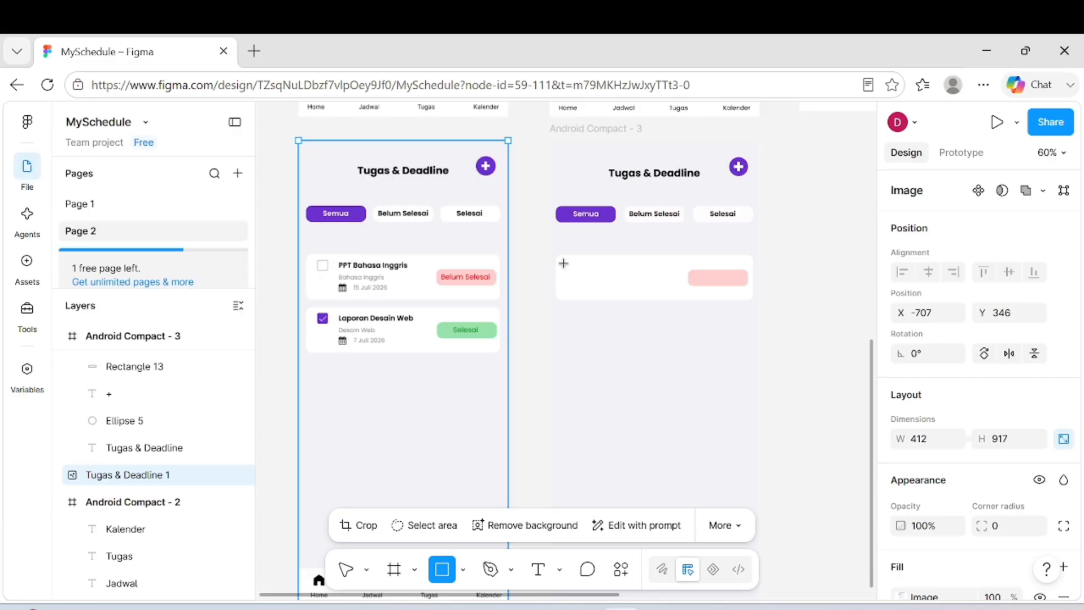
{"action": "mouse_move", "coordinate": [563, 263]}
{"action": "left_mouse_down"}
{"action": "mouse_move", "coordinate": [584, 277]}
{"action": "mouse_move", "coordinate": [572, 275]}
{"action": "left_mouse_up"}
{"action": "scroll", "coordinate": [579, 275], "scroll_direction": "up", "scroll_amount": 5}
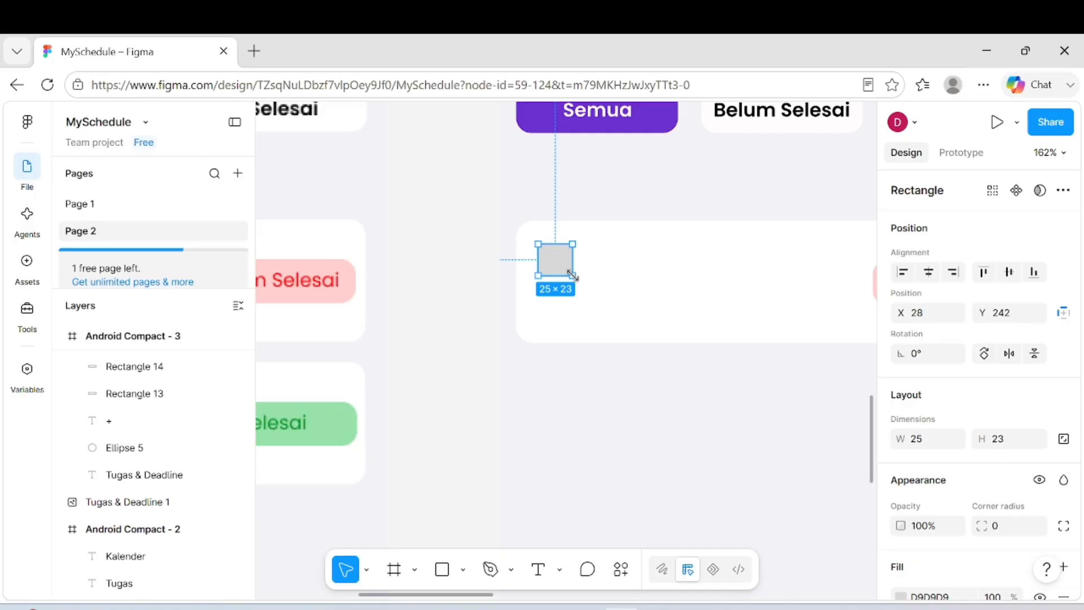
{"action": "scroll", "coordinate": [709, 358], "scroll_direction": "down", "scroll_amount": 5}
{"action": "scroll", "coordinate": [914, 411], "scroll_direction": "down", "scroll_amount": 3}
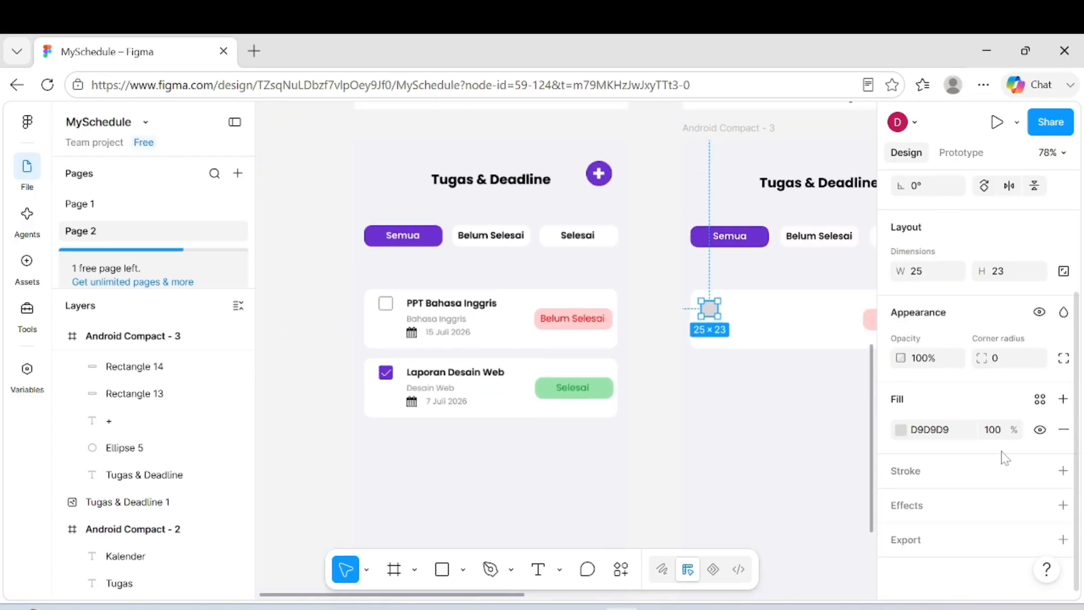
- Fill the checkbox rectangle with the near-white colour FFFDFD
{"action": "left_click", "coordinate": [1040, 399]}
{"action": "left_click", "coordinate": [705, 244]}
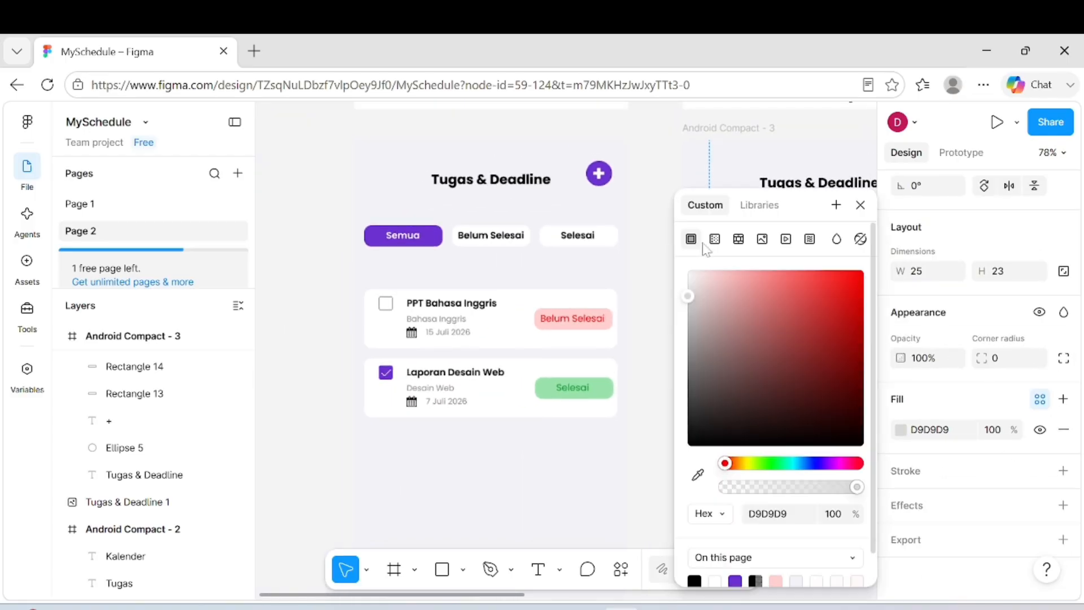
{"action": "left_click", "coordinate": [689, 273]}
- Add an inside stroke of weight 1 to the checkbox in black 000000 at 57% opacity
{"action": "left_click", "coordinate": [1040, 470]}
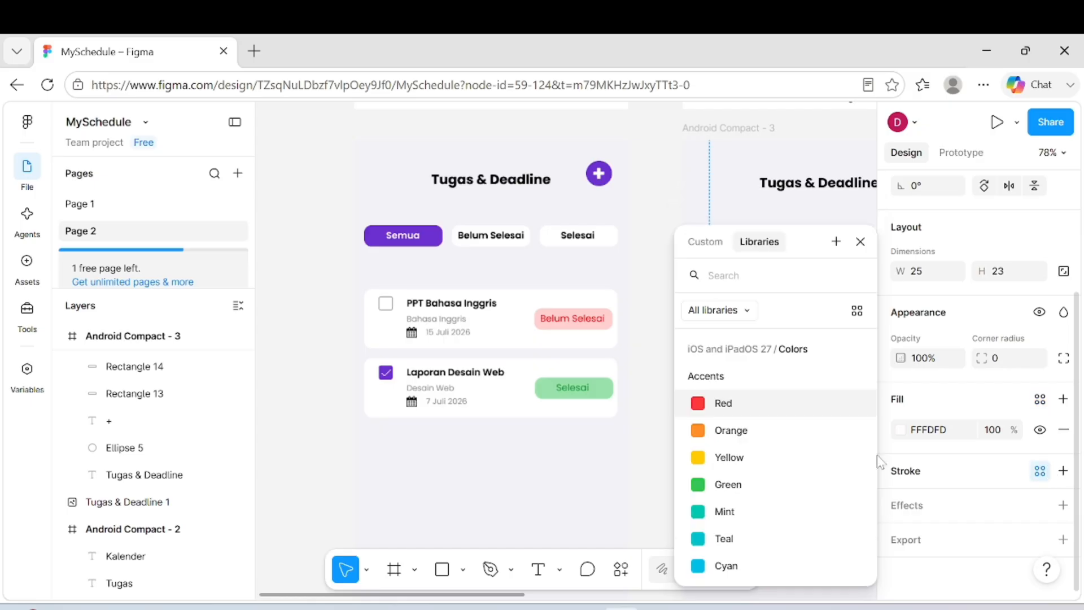
{"action": "left_click", "coordinate": [705, 241]}
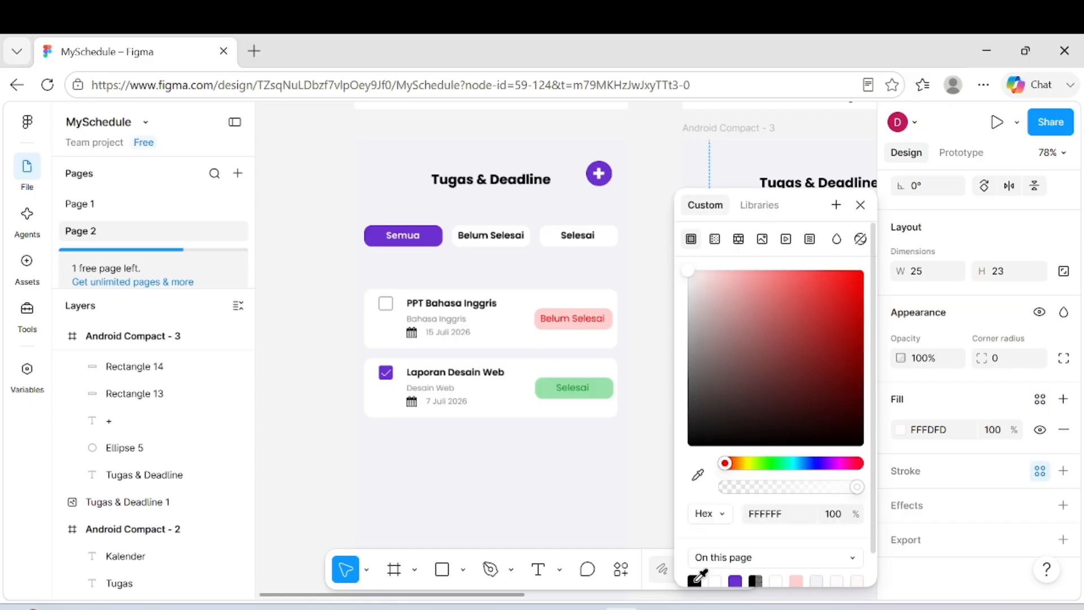
{"action": "left_click", "coordinate": [696, 578]}
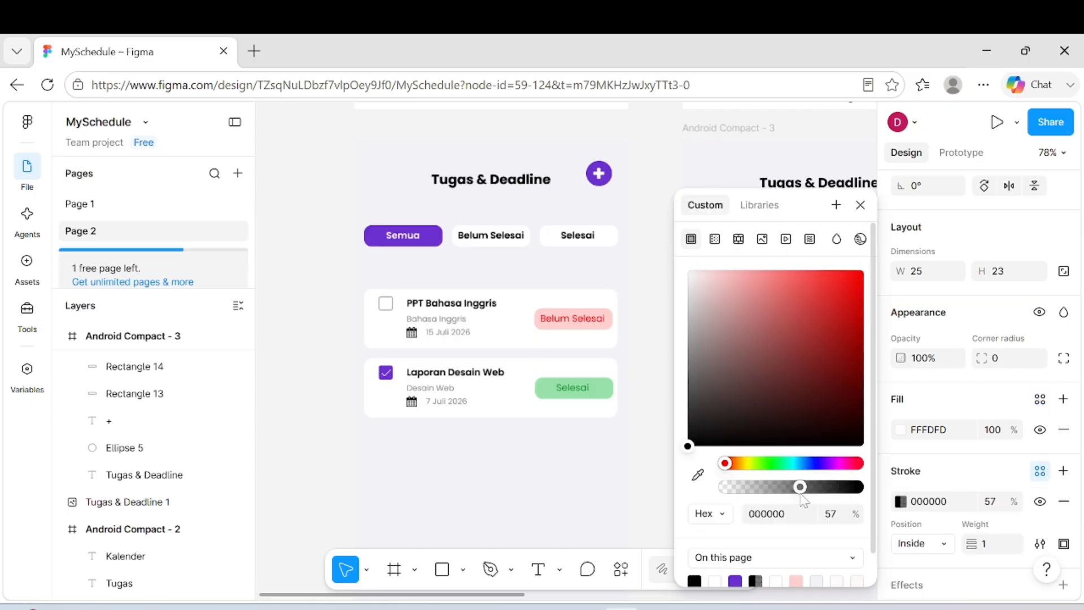
{"action": "left_click", "coordinate": [653, 503]}
{"action": "scroll", "coordinate": [682, 365], "scroll_direction": "right", "scroll_amount": 2}
- Round the checkbox rectangle's corners to a radius of 3
{"action": "left_click", "coordinate": [687, 308]}
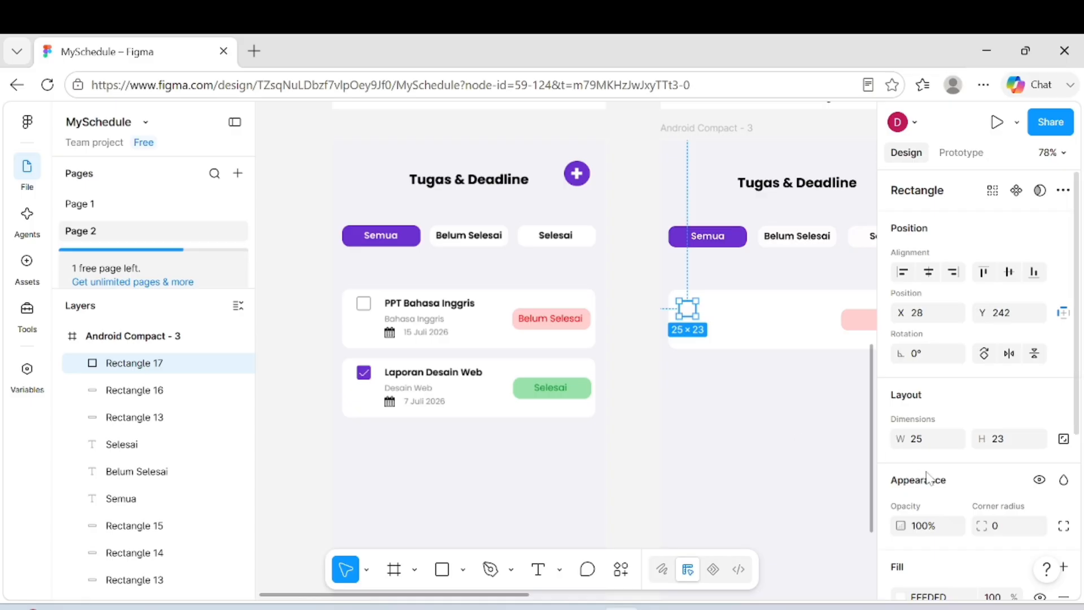
{"action": "scroll", "coordinate": [926, 476], "scroll_direction": "down", "scroll_amount": 3}
{"action": "scroll", "coordinate": [717, 328], "scroll_direction": "up", "scroll_amount": 10}
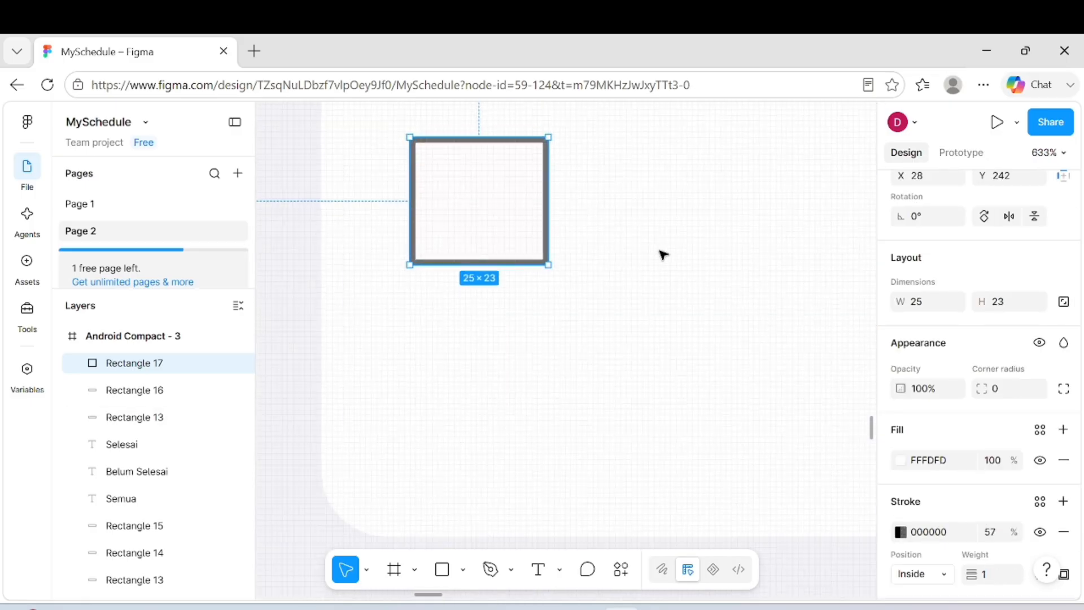
{"action": "scroll", "coordinate": [654, 246], "scroll_direction": "up", "scroll_amount": 1}
{"action": "left_click_drag", "start_coordinate": [537, 259], "coordinate": [527, 252]}
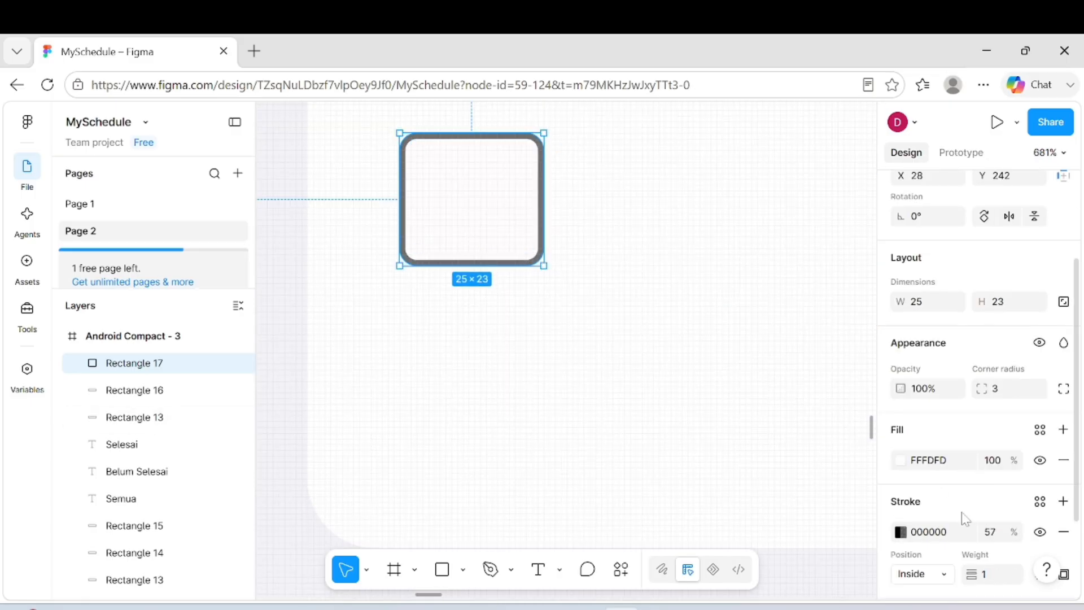
- Lower the opacity of the checkbox's black stroke to 50%, close the colour picker and clear the selection
{"action": "left_click", "coordinate": [1039, 501]}
{"action": "left_click", "coordinate": [706, 240]}
{"action": "mouse_move", "coordinate": [801, 487]}
{"action": "left_mouse_down"}
{"action": "mouse_move", "coordinate": [786, 487]}
{"action": "mouse_move", "coordinate": [795, 491]}
{"action": "left_mouse_up"}
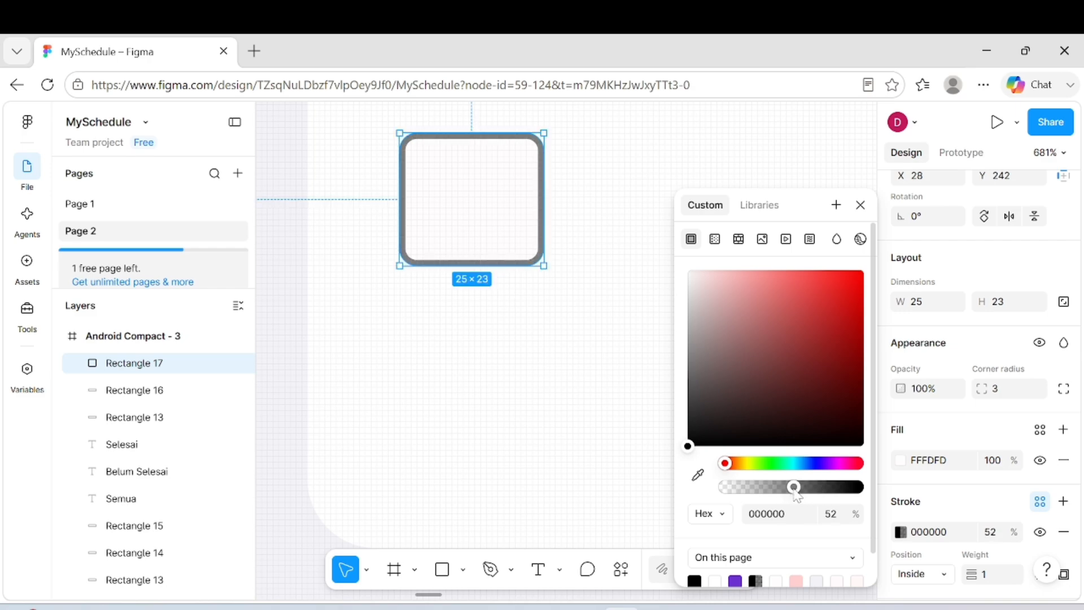
{"action": "left_click", "coordinate": [537, 406]}
{"action": "scroll", "coordinate": [536, 406], "scroll_direction": "down", "scroll_amount": 10}
{"action": "scroll", "coordinate": [541, 405], "scroll_direction": "down", "scroll_amount": 3}
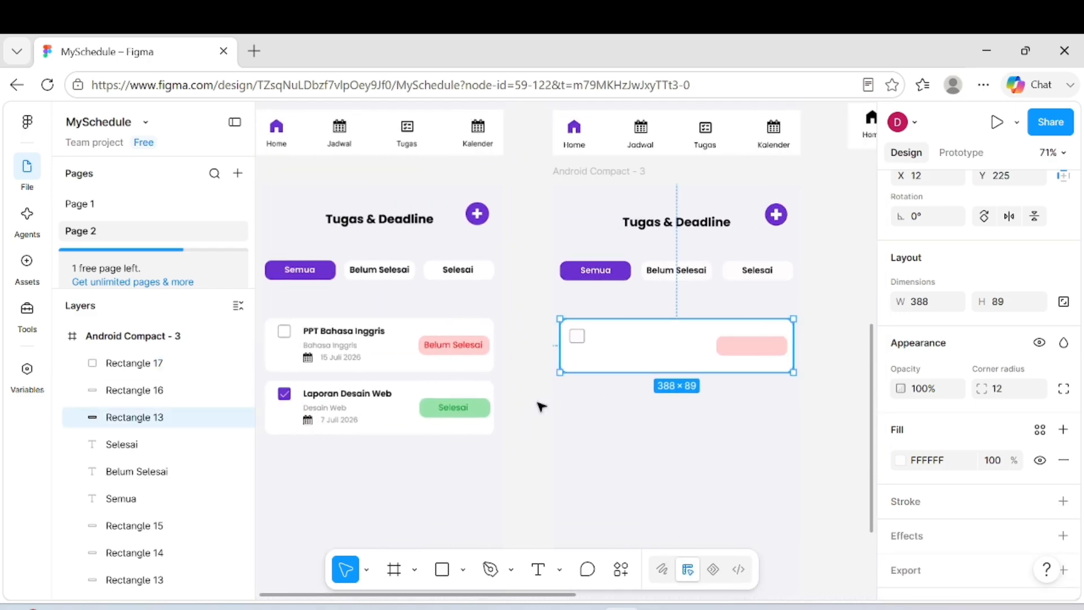
{"action": "left_click", "coordinate": [603, 404]}
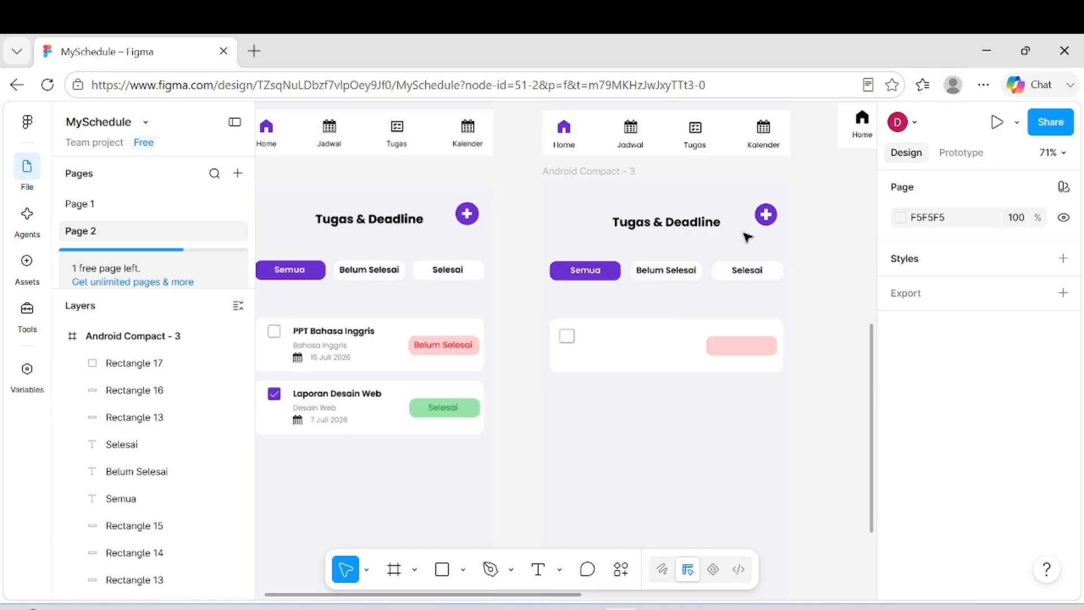
- Duplicate the Kalender calendar icon from Android Compact - 1 and place the copy on the white card at X 61, Y 275
{"action": "left_click", "coordinate": [771, 128]}
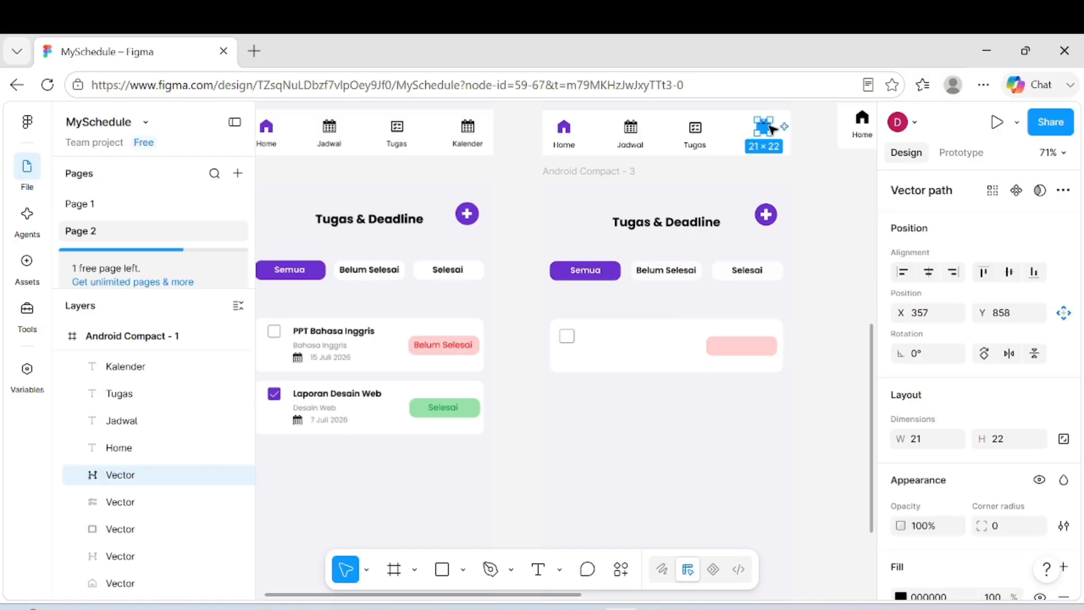
{"action": "key", "text": "ctrl+d"}
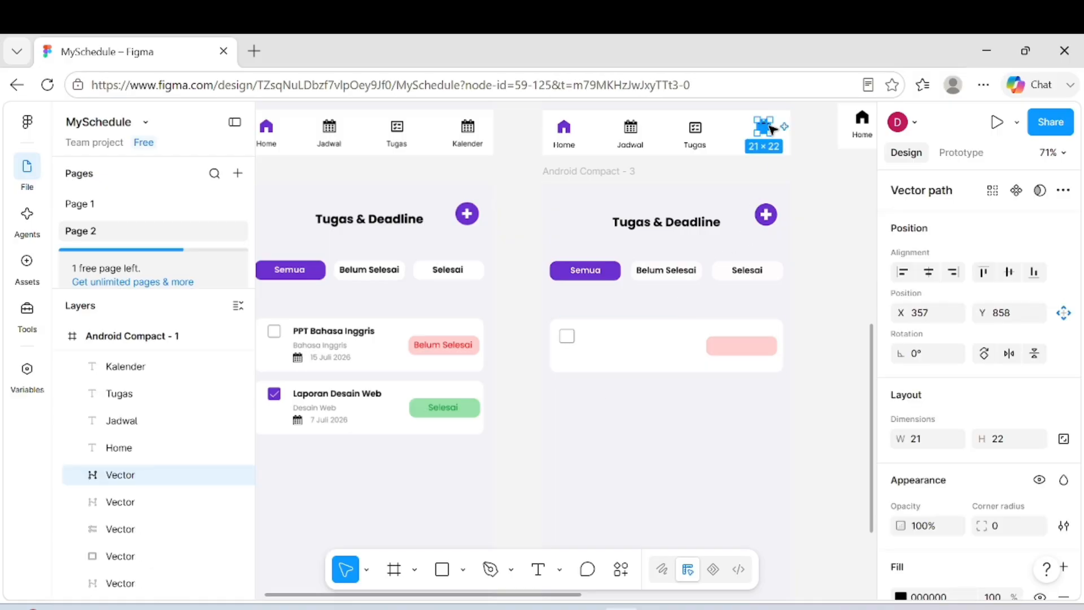
{"action": "left_click_drag", "start_coordinate": [769, 130], "coordinate": [589, 366]}
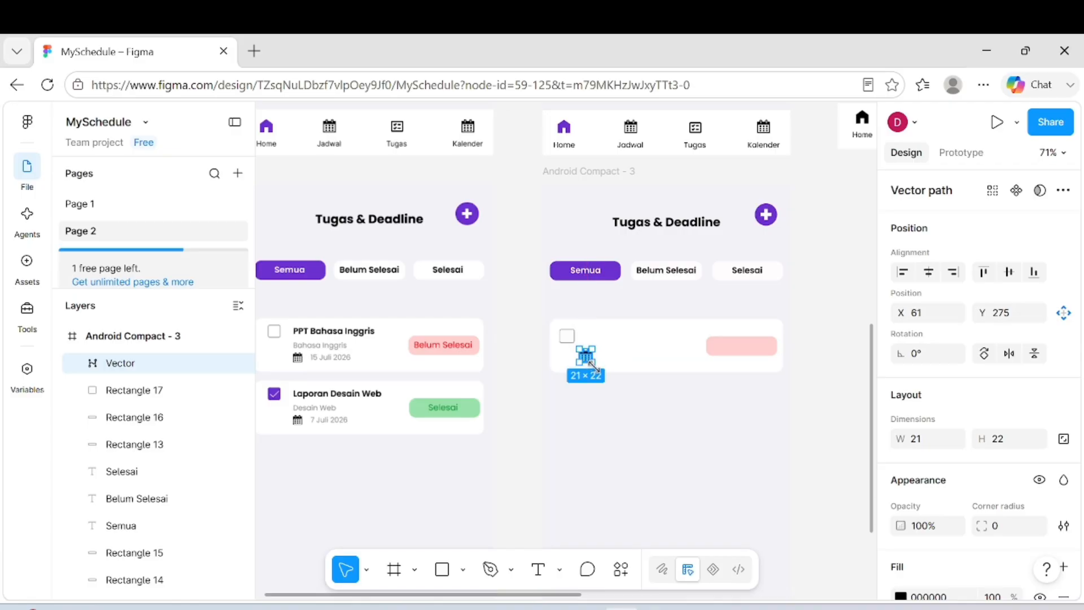
{"action": "left_click", "coordinate": [600, 419]}
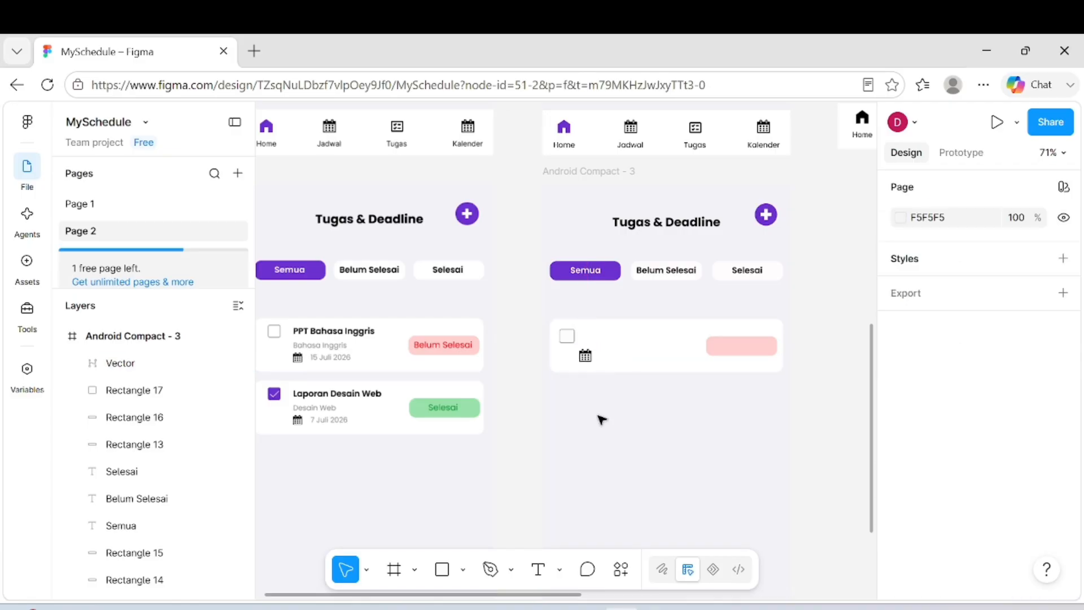
{"action": "left_click", "coordinate": [576, 337]}
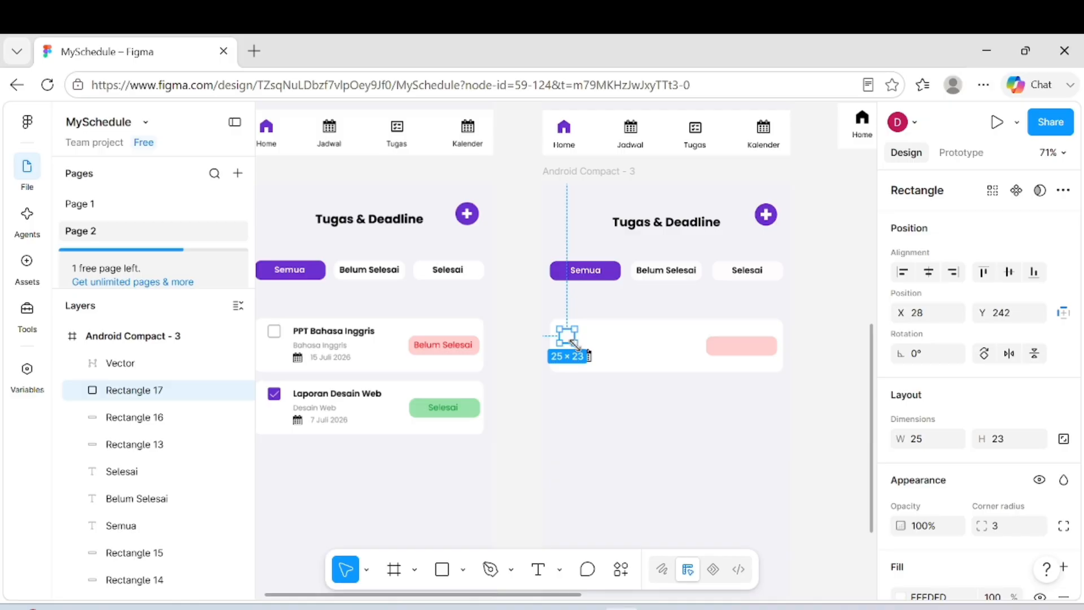
{"action": "left_click_drag", "start_coordinate": [575, 344], "coordinate": [571, 337]}
{"action": "left_click", "coordinate": [616, 411]}
{"action": "key", "text": "ctrl+z"}
{"action": "key", "text": "ctrl+z"}
{"action": "left_click", "coordinate": [616, 411]}
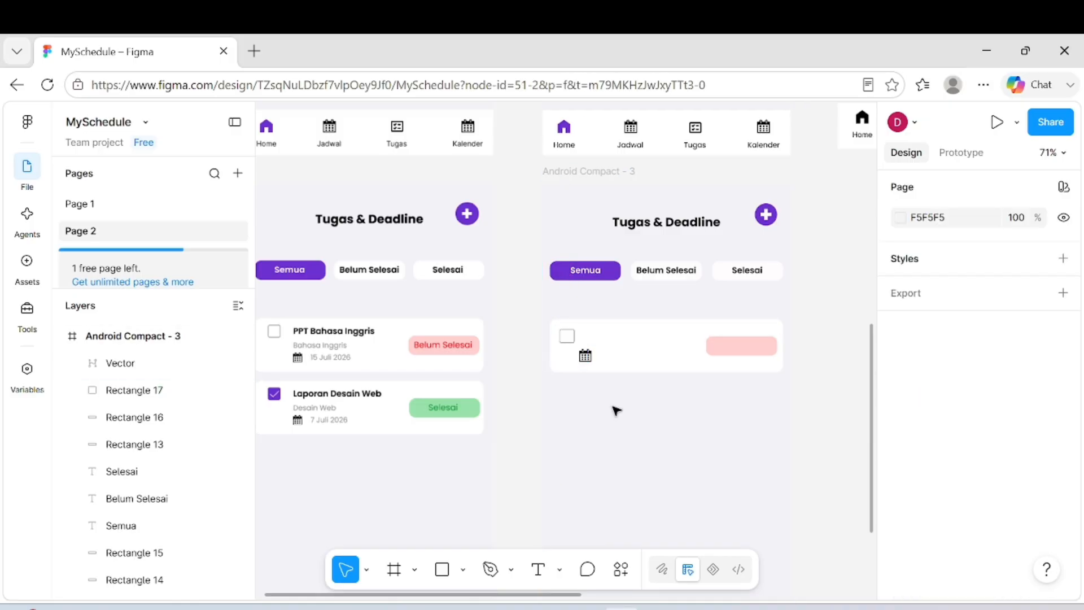
- Duplicate the white card together with its checkbox, calendar icon and pink badge, and place the copy directly below the first card
{"action": "scroll", "coordinate": [621, 398], "scroll_direction": "down", "scroll_amount": 1}
{"action": "scroll", "coordinate": [623, 395], "scroll_direction": "left", "scroll_amount": 1}
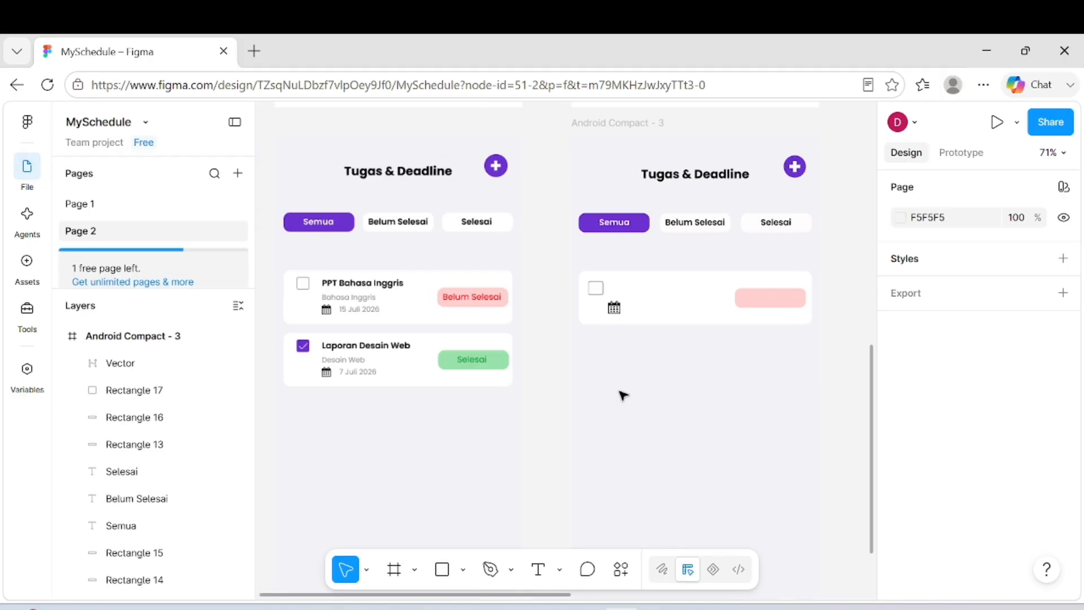
{"action": "left_click", "coordinate": [666, 314]}
{"action": "left_click", "coordinate": [603, 290], "text": "shift"}
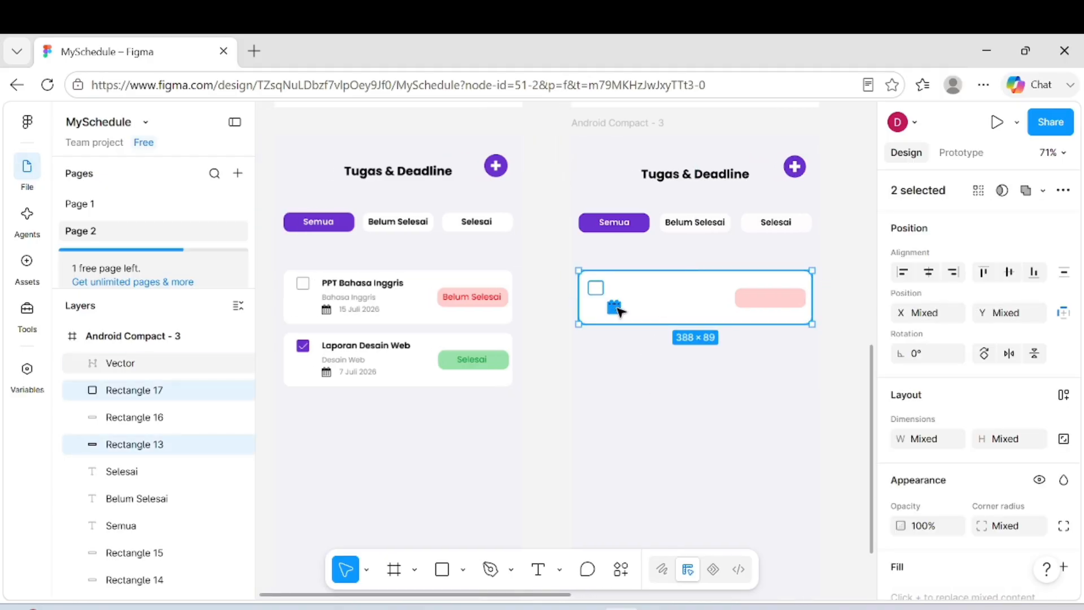
{"action": "left_click", "coordinate": [618, 308], "text": "shift"}
{"action": "left_click", "coordinate": [794, 299], "text": "shift"}
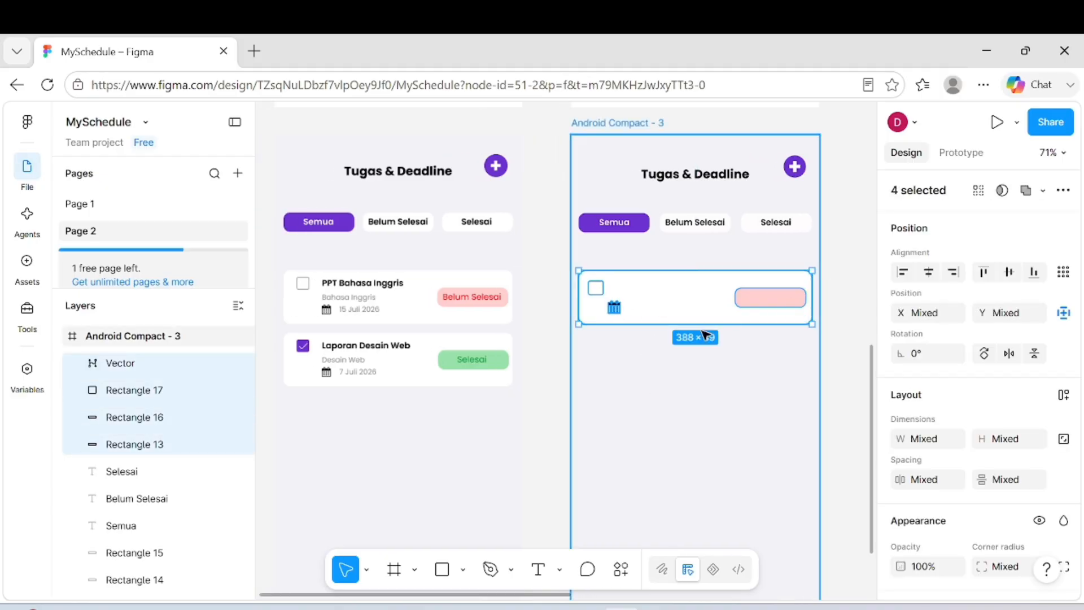
{"action": "key", "text": "ctrl+d"}
{"action": "left_click_drag", "start_coordinate": [717, 307], "coordinate": [736, 369]}
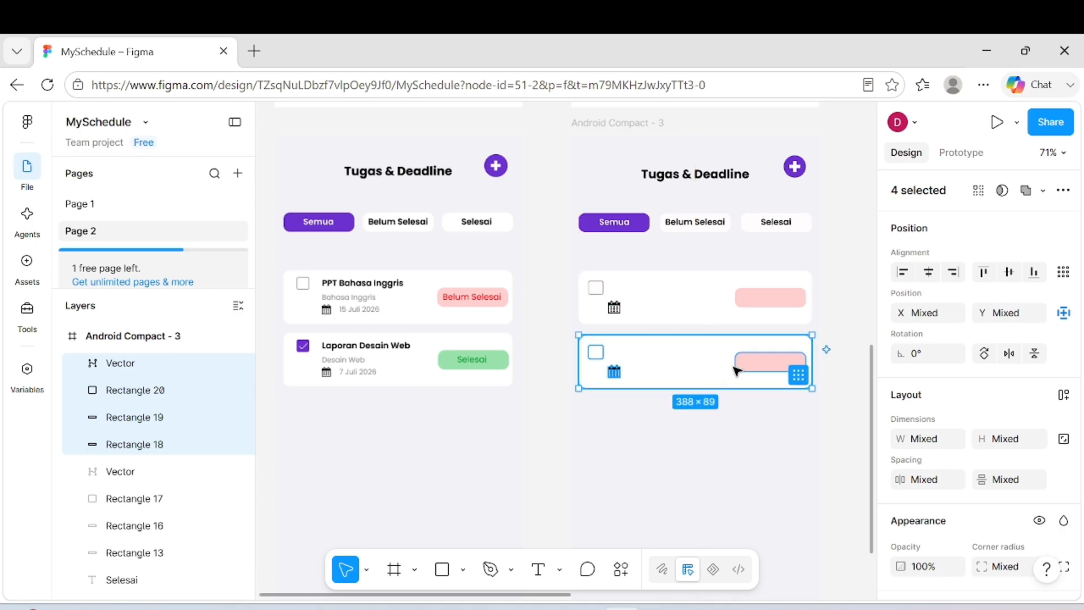
- Fill the lower card's badge with the green 99E2AB sampled from the reference's Selesai badge and close the colour picker
{"action": "left_click", "coordinate": [735, 369]}
{"action": "scroll", "coordinate": [946, 486], "scroll_direction": "down", "scroll_amount": 3}
{"action": "left_click", "coordinate": [1038, 400]}
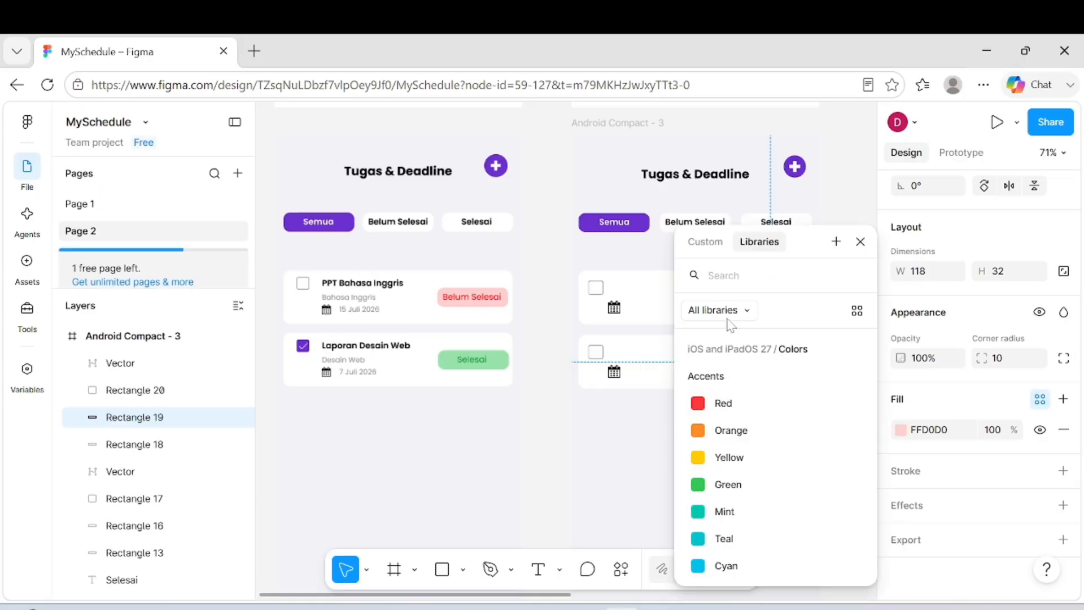
{"action": "left_click", "coordinate": [701, 242]}
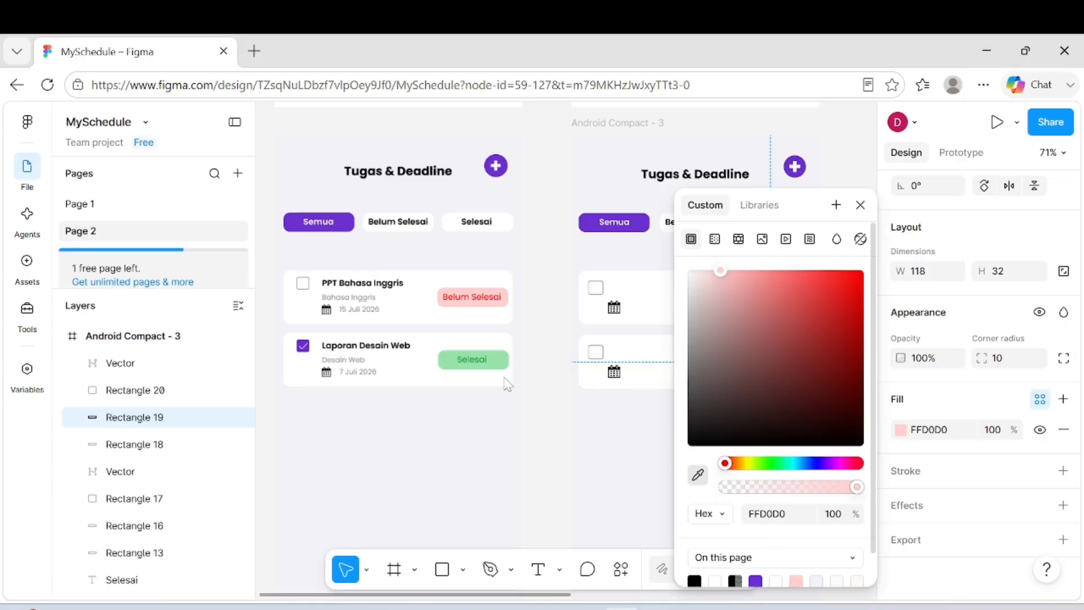
{"action": "key", "text": "i"}
{"action": "left_click", "coordinate": [451, 361]}
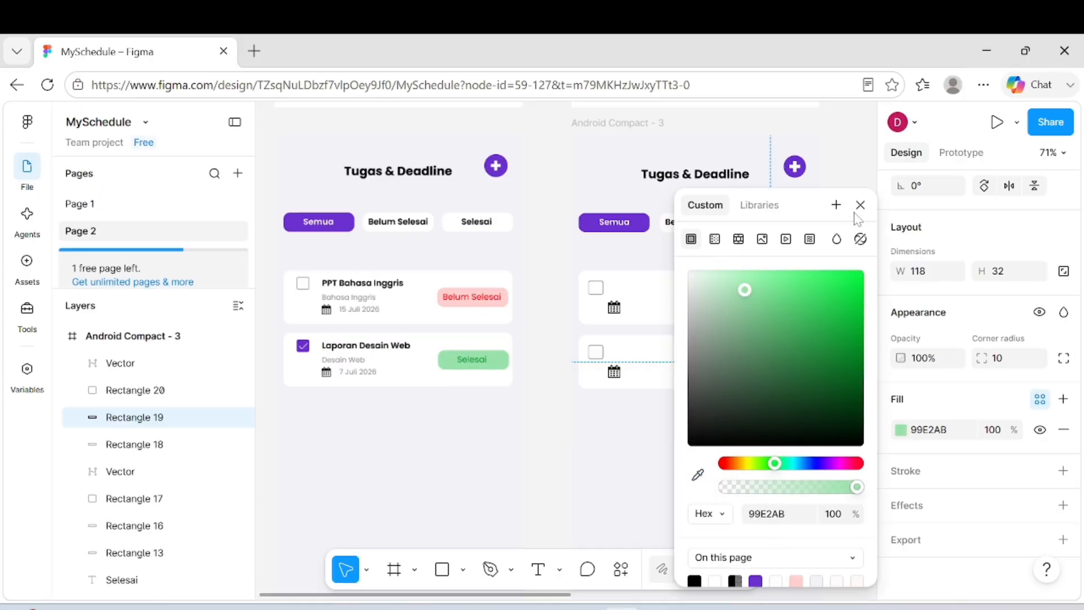
{"action": "left_click", "coordinate": [860, 205]}
- Try to recolour the lower card's checkbox stroke with the purple 6B30CF sampled from the reference's ticked checkbox, and undo it
{"action": "left_click", "coordinate": [590, 355]}
{"action": "scroll", "coordinate": [962, 466], "scroll_direction": "down", "scroll_amount": 1}
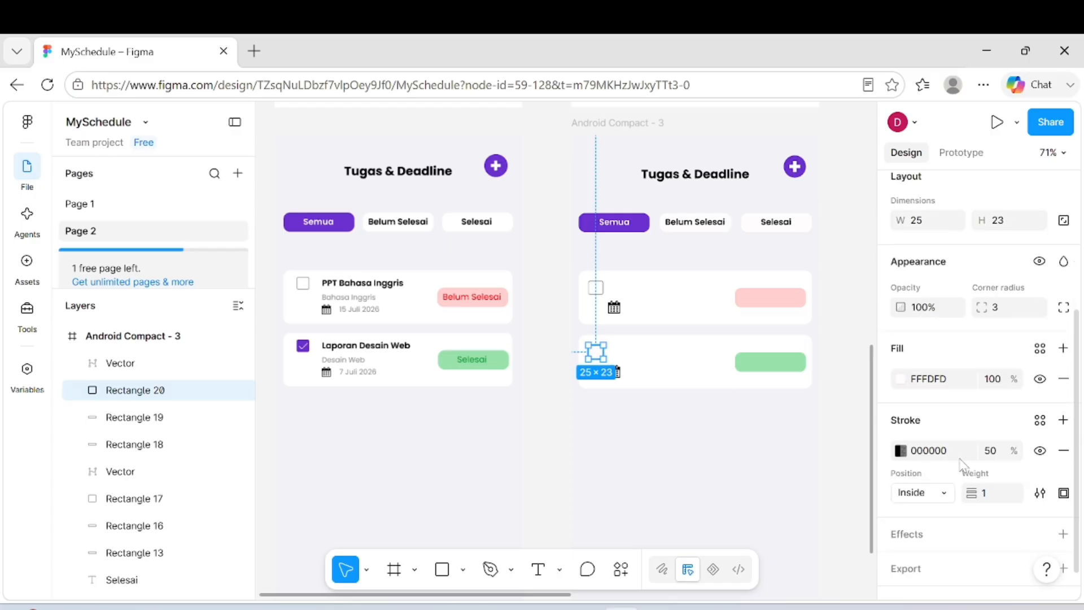
{"action": "left_click", "coordinate": [1039, 419]}
{"action": "left_click", "coordinate": [704, 240]}
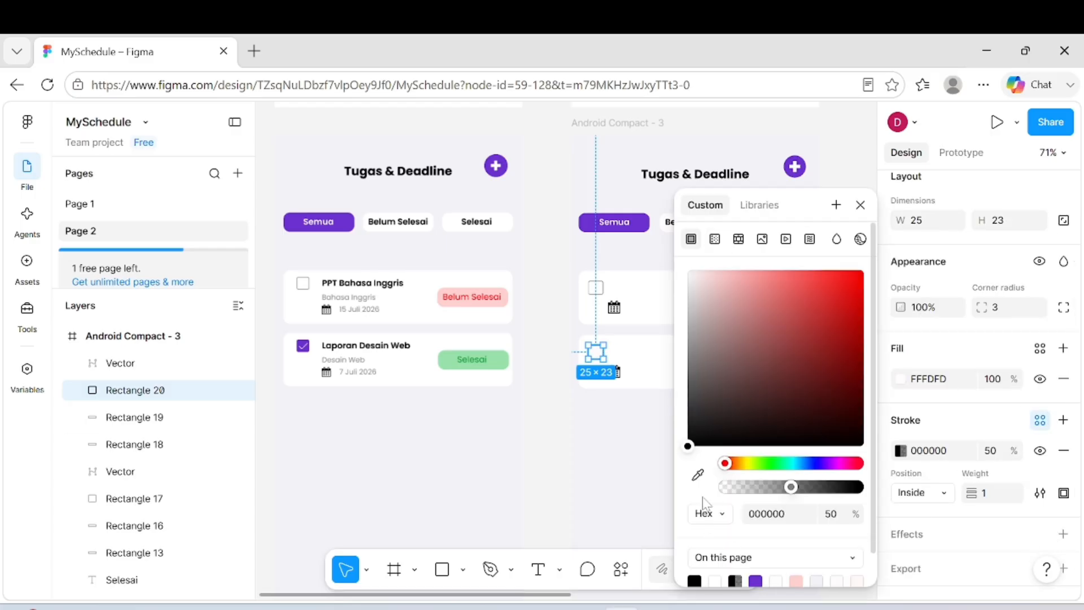
{"action": "left_click", "coordinate": [698, 474]}
{"action": "left_click", "coordinate": [302, 346]}
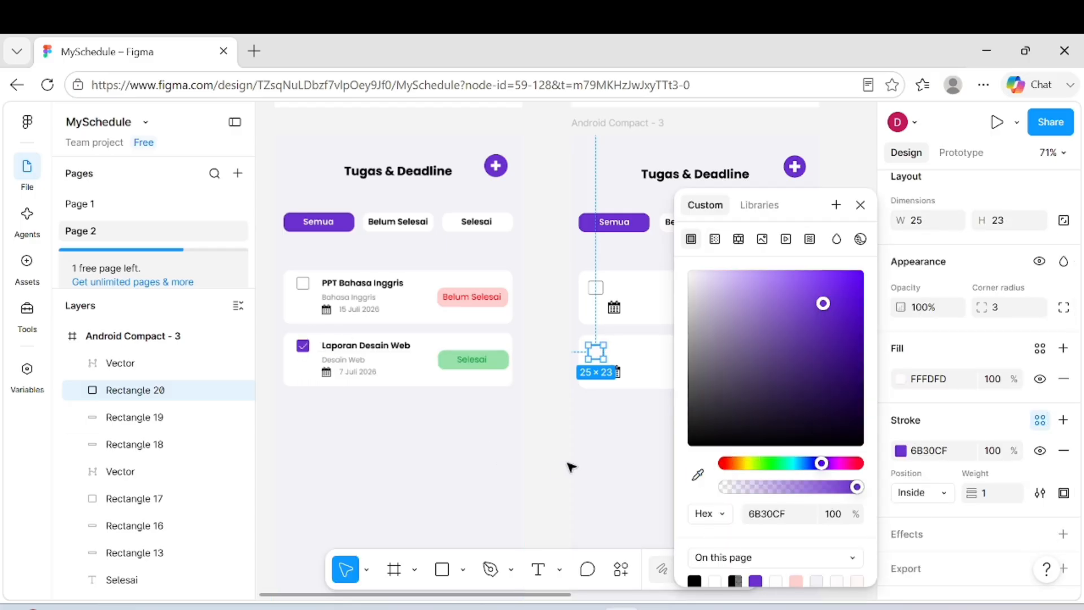
{"action": "scroll", "coordinate": [571, 467], "scroll_direction": "up", "scroll_amount": 5}
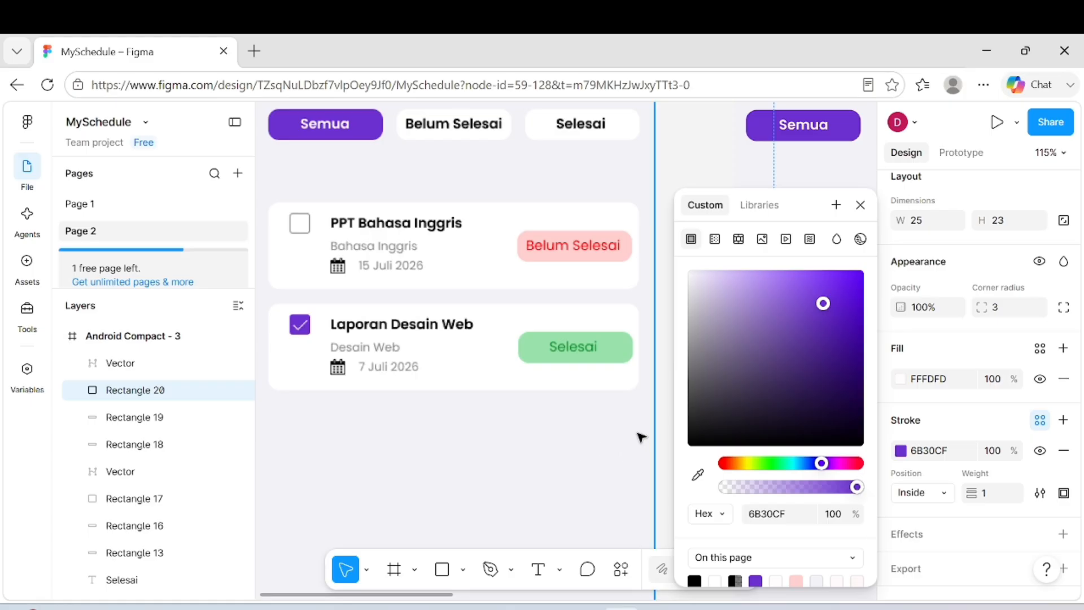
{"action": "left_click", "coordinate": [668, 446]}
{"action": "key", "text": "ctrl+z"}
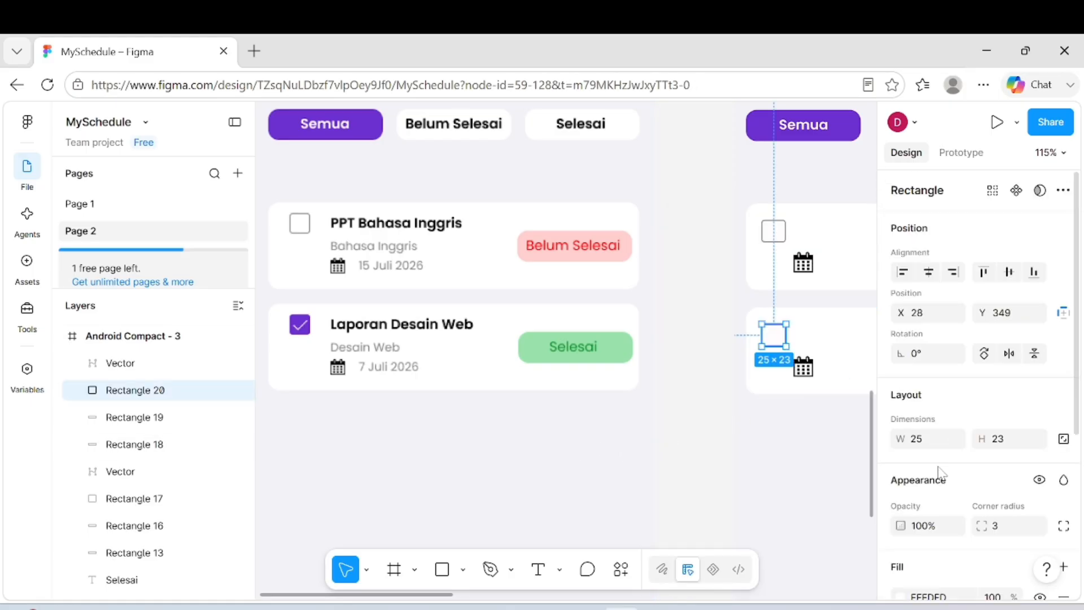
- Fill the lower card's checkbox with the purple 6B30CF sampled from the reference's ticked checkbox
{"action": "scroll", "coordinate": [940, 473], "scroll_direction": "down", "scroll_amount": 3}
{"action": "left_click", "coordinate": [1039, 439]}
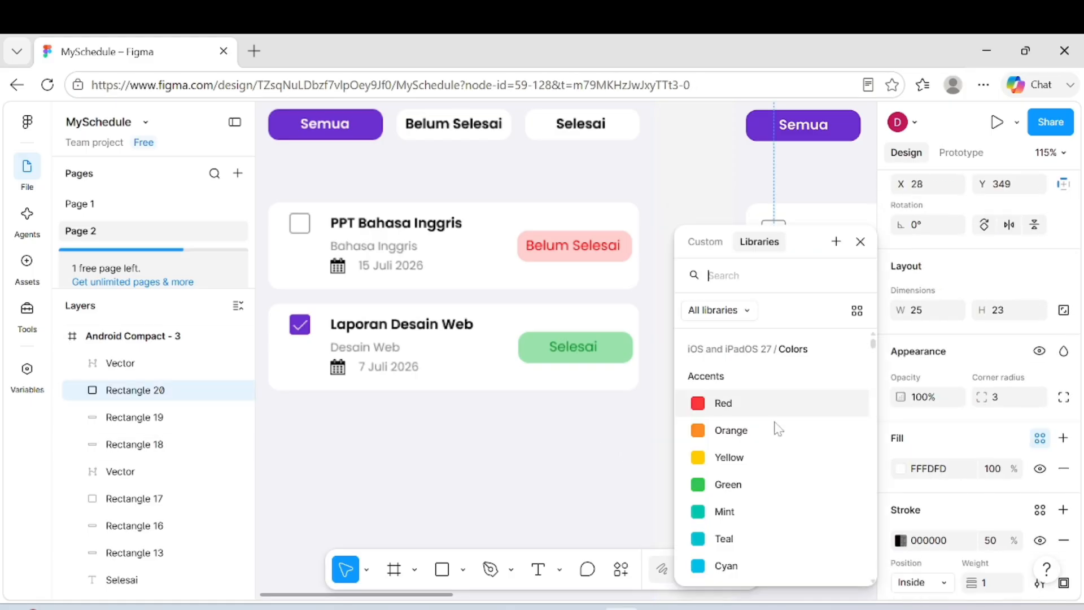
{"action": "left_click", "coordinate": [710, 244]}
{"action": "left_click", "coordinate": [698, 475]}
{"action": "left_click", "coordinate": [299, 325]}
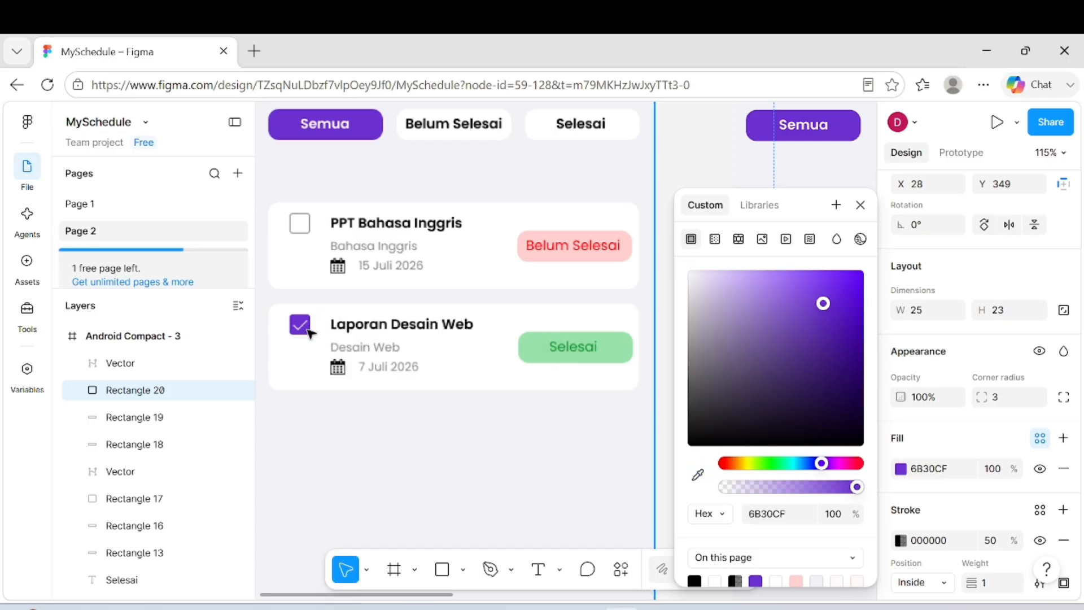
{"action": "scroll", "coordinate": [435, 449], "scroll_direction": "down", "scroll_amount": 5}
{"action": "left_click", "coordinate": [568, 424]}
- Search Iconify for "check", insert the thin rounded check mark below the task cards, and close the plugin
{"action": "scroll", "coordinate": [568, 423], "scroll_direction": "right", "scroll_amount": 3}
{"action": "scroll", "coordinate": [568, 423], "scroll_direction": "down", "scroll_amount": 3}
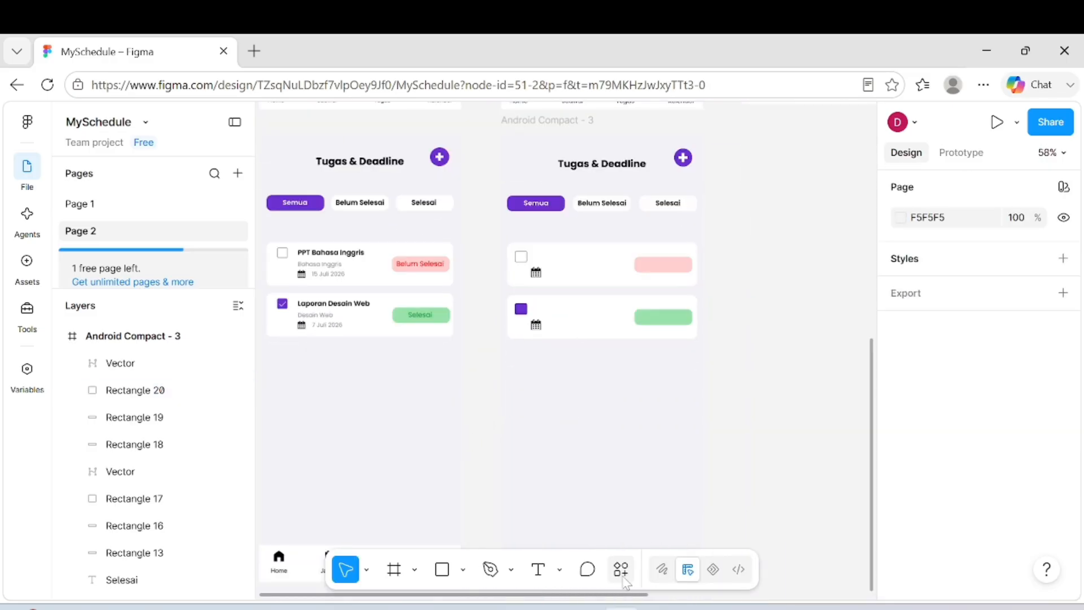
{"action": "left_click", "coordinate": [621, 569]}
{"action": "left_click", "coordinate": [408, 348]}
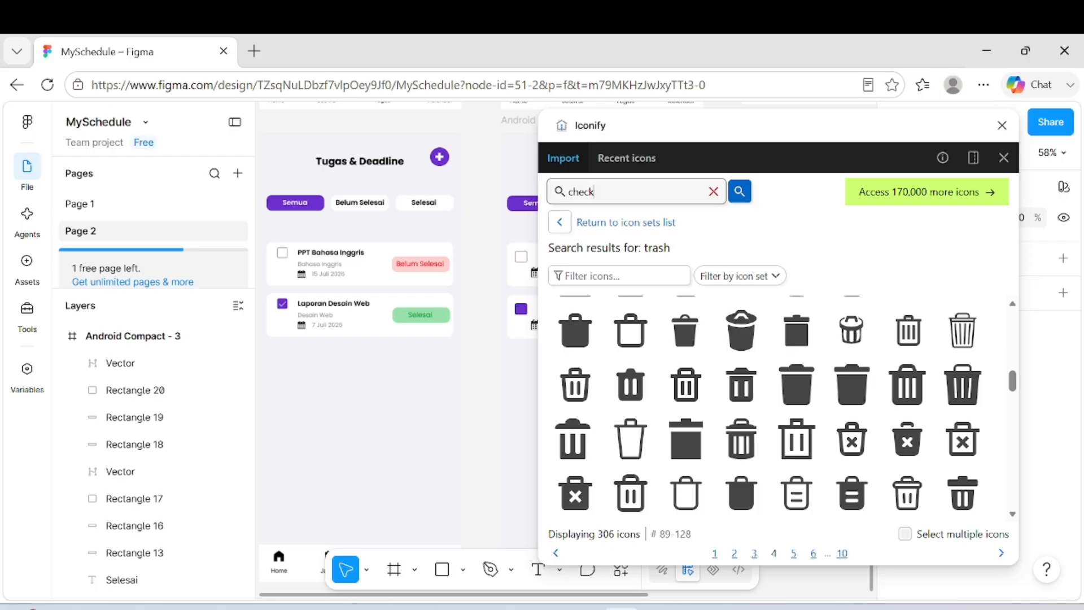
{"action": "type", "text": "t"}
{"action": "key", "text": "Return"}
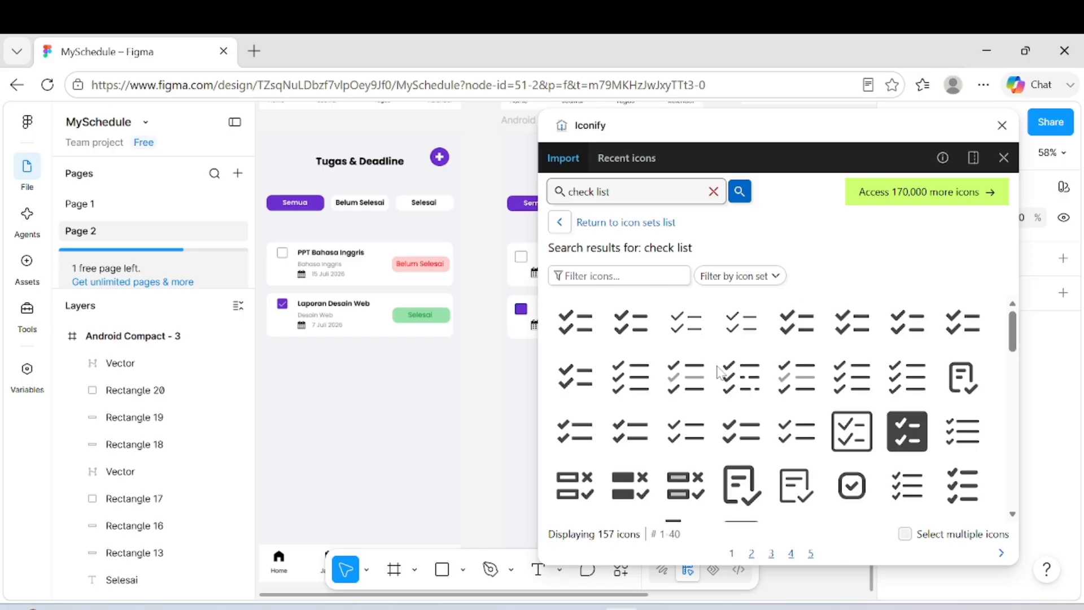
{"action": "scroll", "coordinate": [718, 373], "scroll_direction": "down", "scroll_amount": 4}
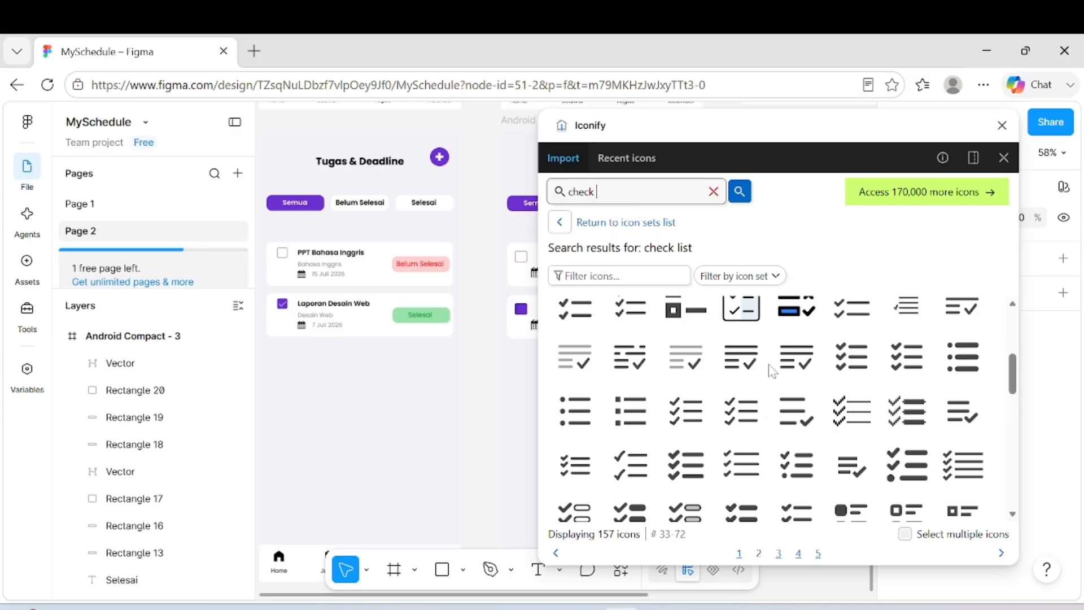
{"action": "key", "text": "Return"}
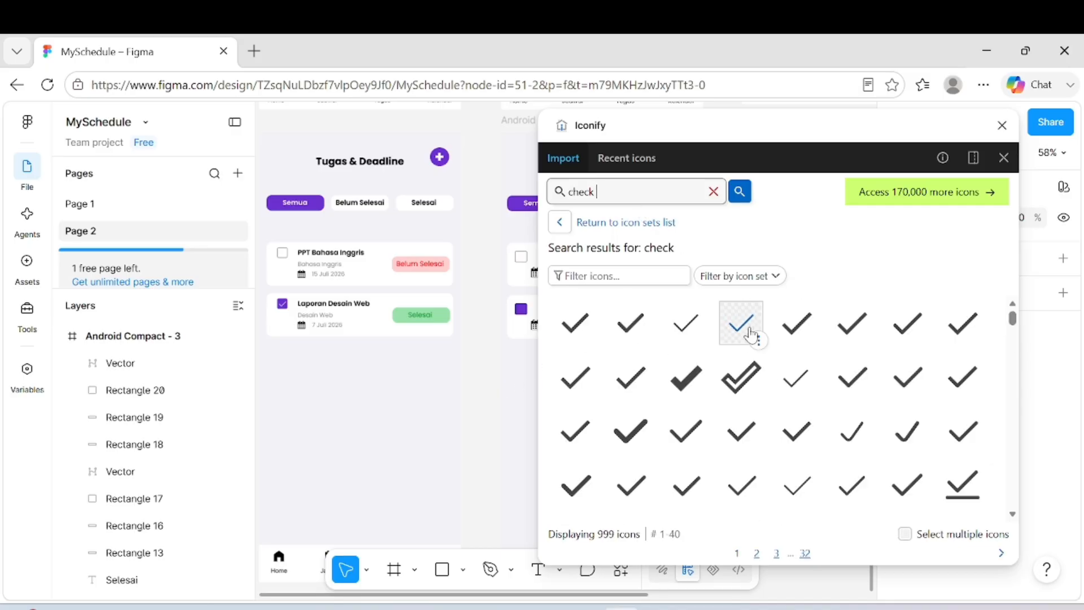
{"action": "left_click_drag", "start_coordinate": [751, 335], "coordinate": [510, 375]}
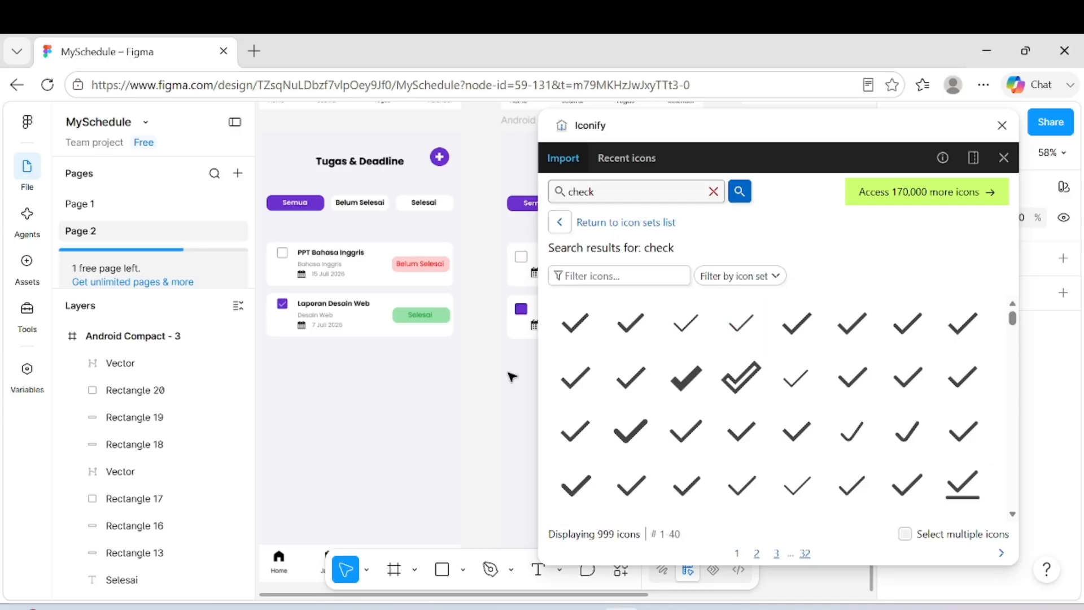
{"action": "left_click", "coordinate": [1002, 125]}
- Recolour the check mark to white FFFFFF and centre it on the lower card's purple checkbox
{"action": "scroll", "coordinate": [993, 395], "scroll_direction": "down", "scroll_amount": 4}
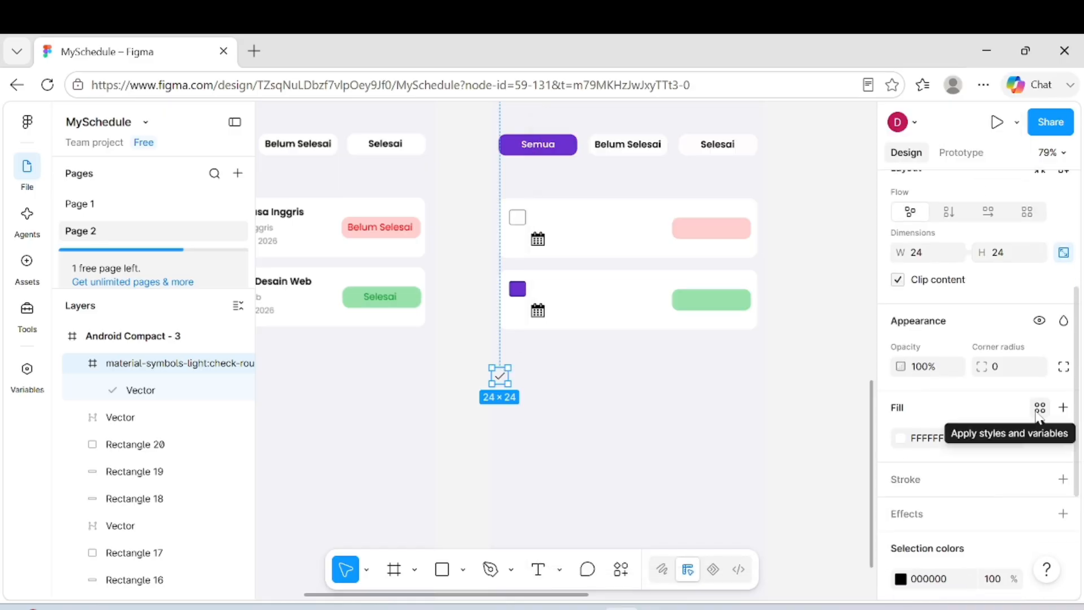
{"action": "scroll", "coordinate": [699, 438], "scroll_direction": "up", "scroll_amount": 3}
{"action": "scroll", "coordinate": [1016, 429], "scroll_direction": "down", "scroll_amount": 3}
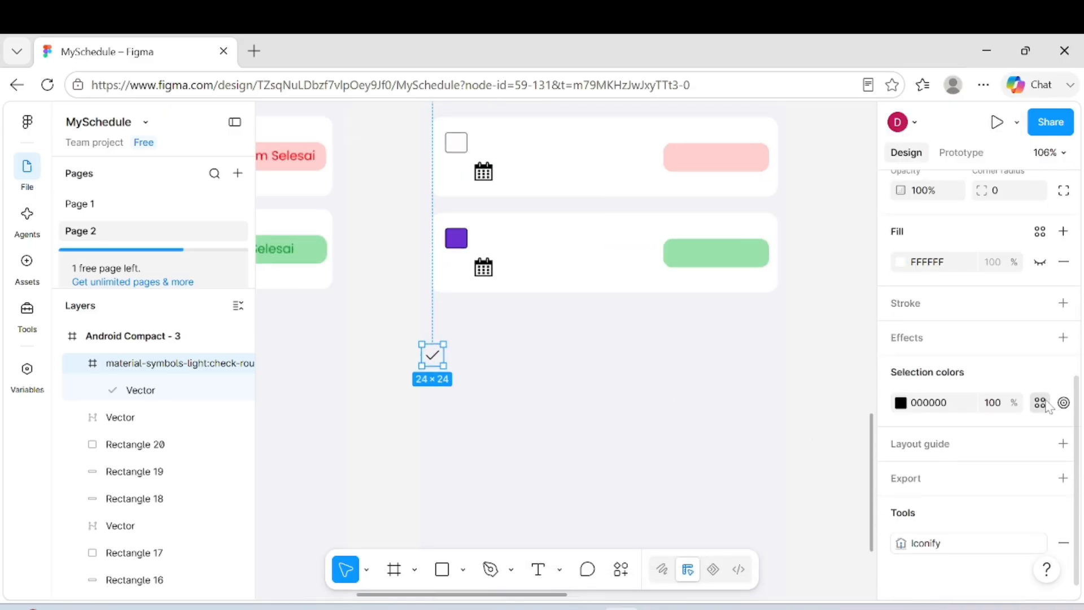
{"action": "left_click", "coordinate": [1042, 403]}
{"action": "left_click", "coordinate": [705, 242]}
{"action": "left_click_drag", "start_coordinate": [693, 276], "coordinate": [685, 265]}
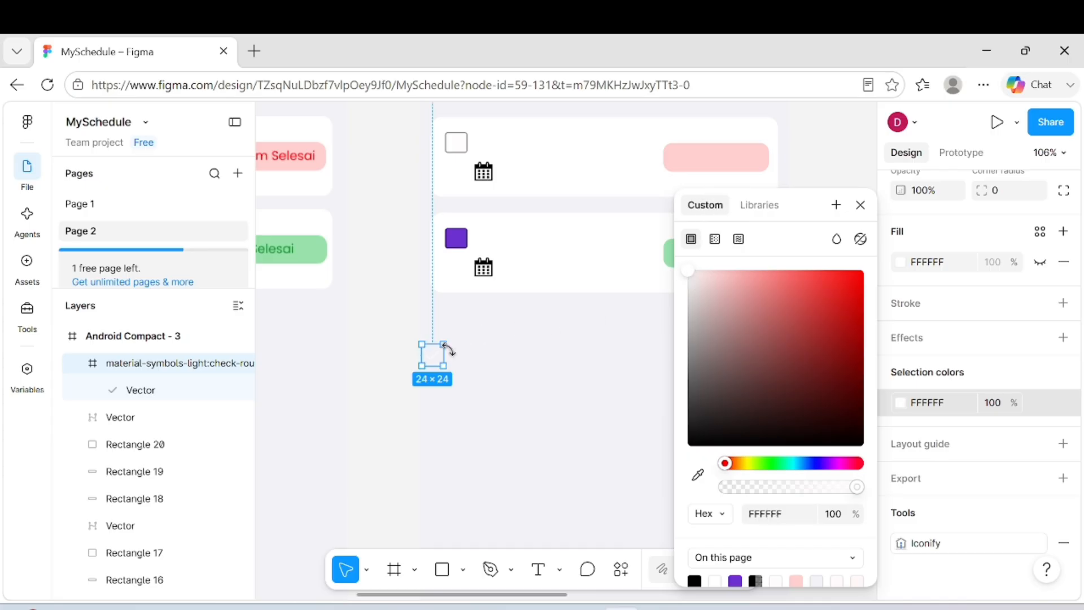
{"action": "left_click_drag", "start_coordinate": [436, 357], "coordinate": [461, 243]}
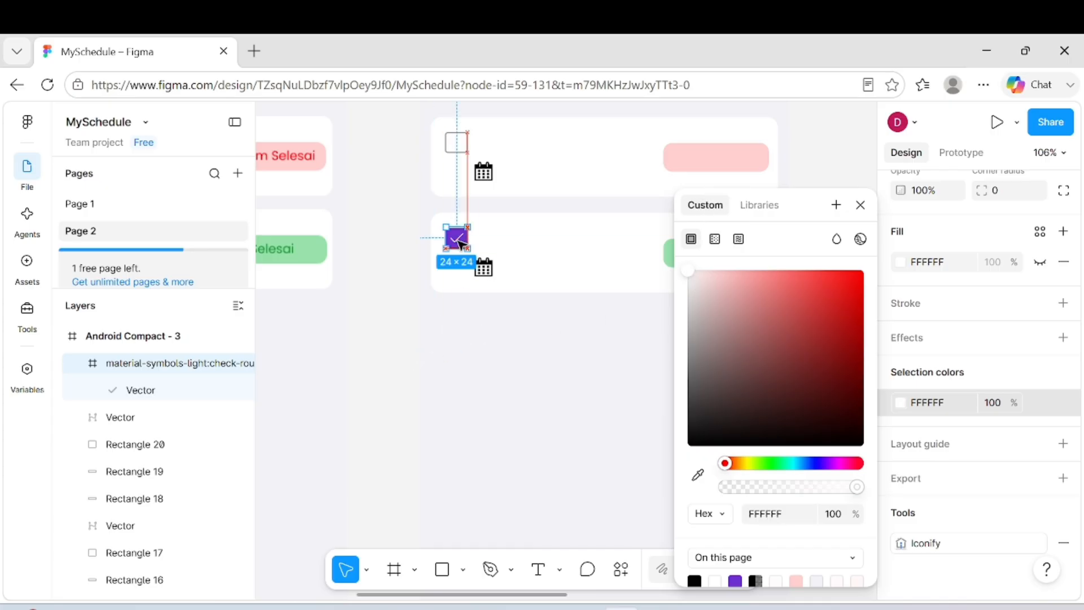
{"action": "left_click", "coordinate": [462, 331]}
- Add the text "PPT Bahasa Inggris" and place it beside the upper card's checkbox at X 62, Y 239
{"action": "scroll", "coordinate": [462, 331], "scroll_direction": "down", "scroll_amount": 5}
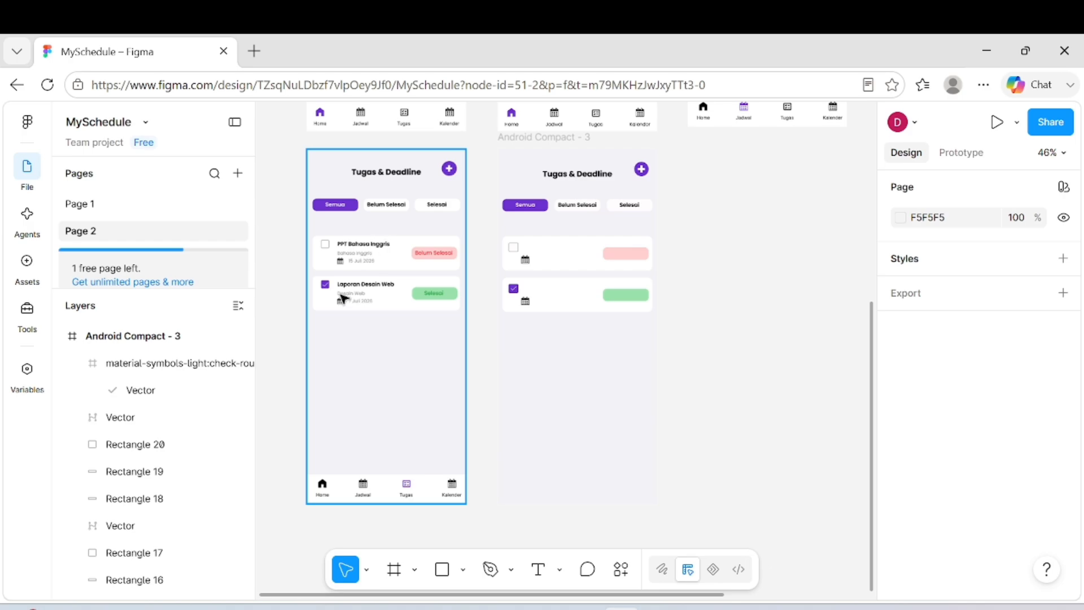
{"action": "left_click", "coordinate": [538, 569]}
{"action": "left_click", "coordinate": [558, 354]}
{"action": "key", "text": "Caps_Lock"}
{"action": "type", "text": "PPY"}
{"action": "key", "text": "Escape"}
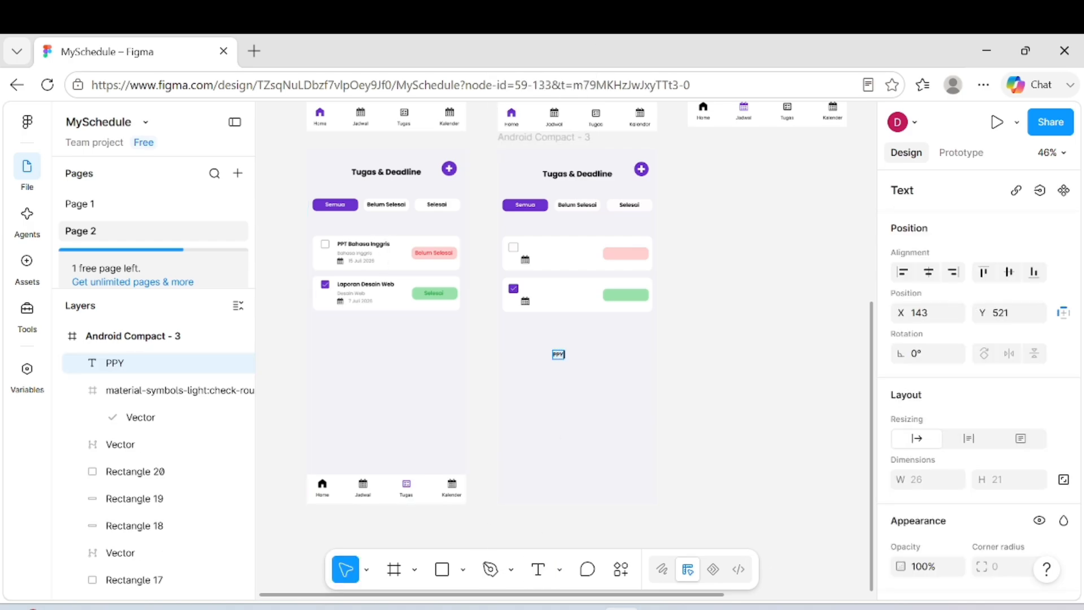
{"action": "type", "text": "T"}
{"action": "key", "text": "Caps_Lock"}
{"action": "type", "text": "b"}
{"action": "key", "text": "Caps_Lock"}
{"action": "type", "text": "AHAS"}
{"action": "key", "text": "BackSpace"}
{"action": "key", "text": "BackSpace"}
{"action": "key", "text": "BackSpace"}
{"action": "key", "text": "Caps_Lock"}
{"action": "type", "text": "ahasa"}
{"action": "key", "text": "Caps_Lock"}
{"action": "type", "text": "I"}
{"action": "key", "text": "Caps_Lock"}
{"action": "type", "text": "nggris"}
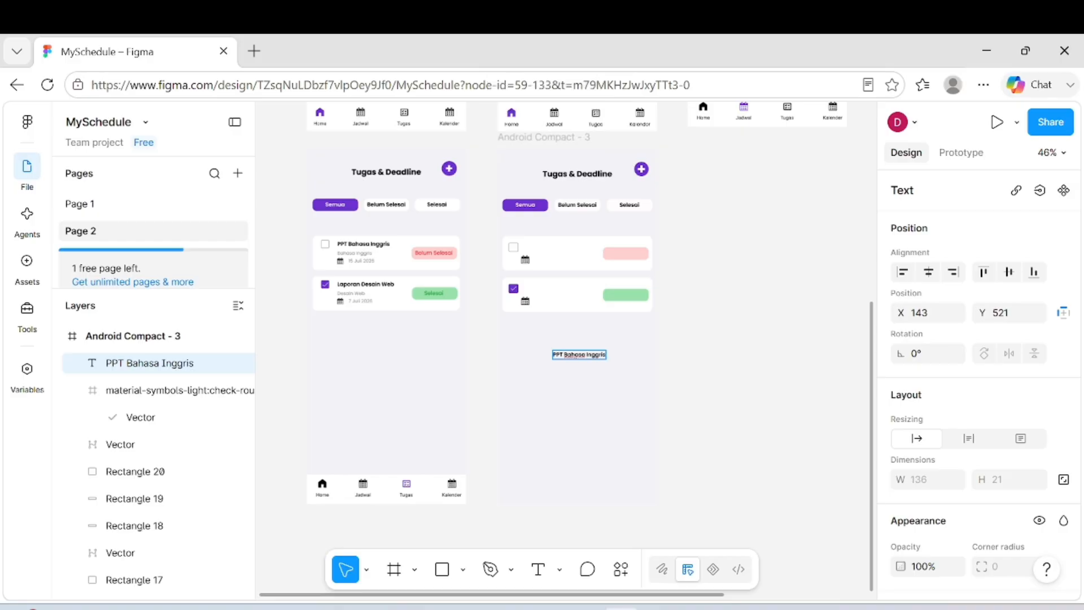
{"action": "key", "text": "Escape"}
{"action": "left_click_drag", "start_coordinate": [587, 350], "coordinate": [561, 246]}
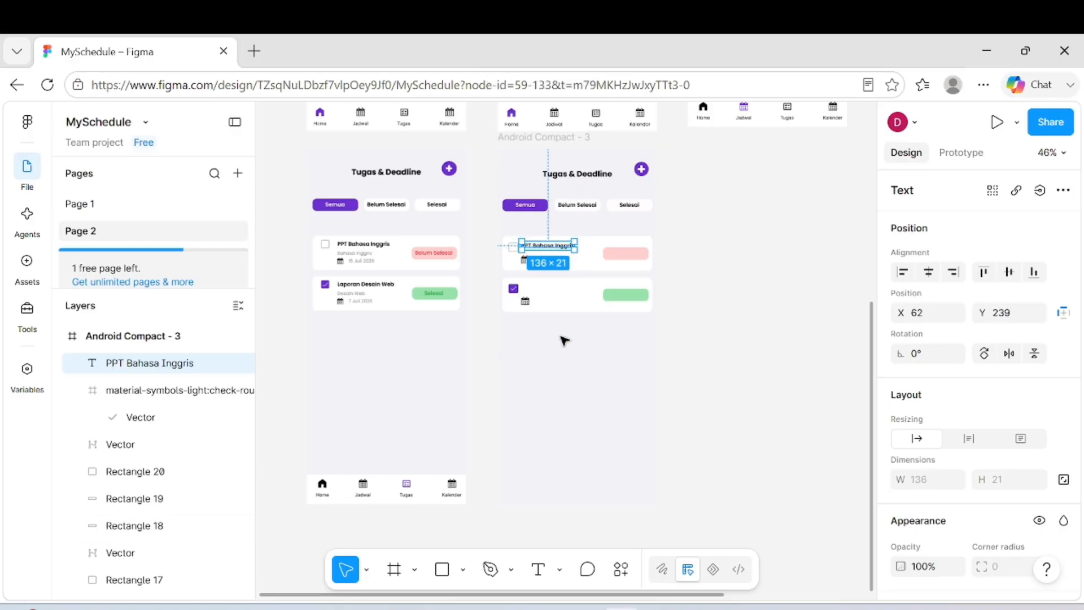
{"action": "left_click", "coordinate": [561, 341]}
- Shrink the upper card's calendar icon to about 14 × 15
{"action": "scroll", "coordinate": [541, 282], "scroll_direction": "up", "scroll_amount": 5}
{"action": "scroll", "coordinate": [540, 282], "scroll_direction": "up", "scroll_amount": 1}
{"action": "left_click", "coordinate": [575, 250]}
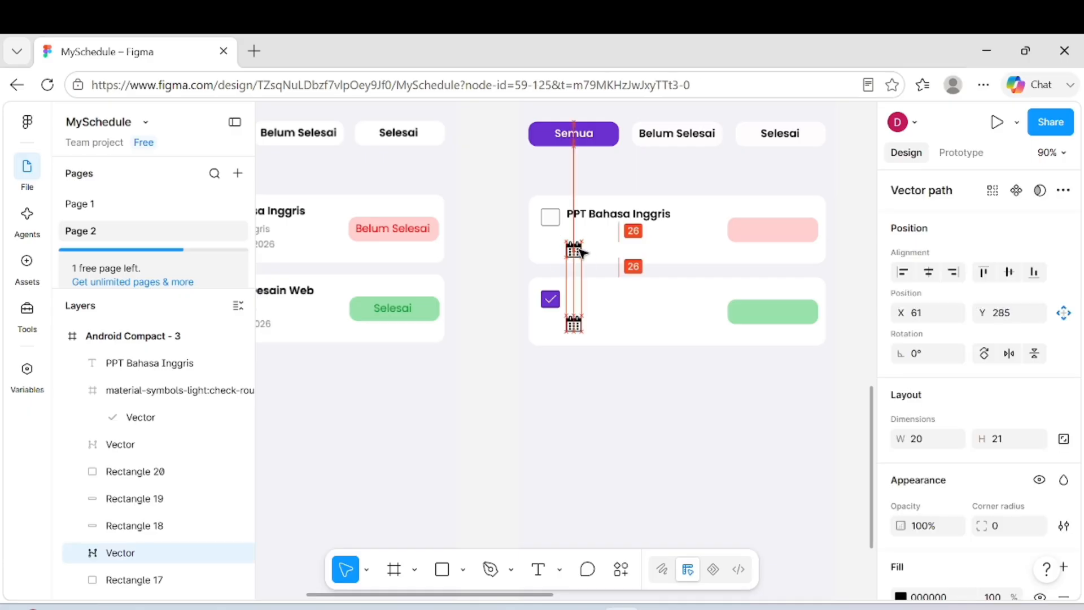
{"action": "key", "text": "Caps_Lock"}
{"action": "left_click_drag", "start_coordinate": [582, 257], "coordinate": [582, 251]}
{"action": "key", "text": "ctrl+z"}
{"action": "scroll", "coordinate": [585, 257], "scroll_direction": "up", "scroll_amount": 2}
{"action": "scroll", "coordinate": [584, 256], "scroll_direction": "up", "scroll_amount": 4}
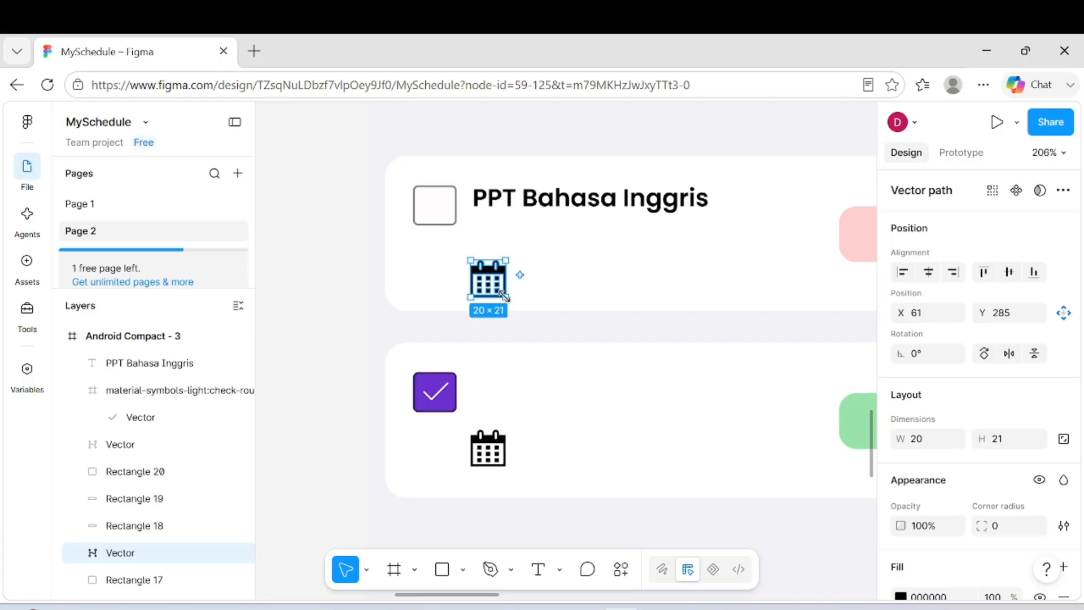
{"action": "left_click_drag", "start_coordinate": [505, 295], "coordinate": [496, 286]}
- Set the lower card's calendar icon to a width of 14 and a height of 15
{"action": "left_click", "coordinate": [490, 452]}
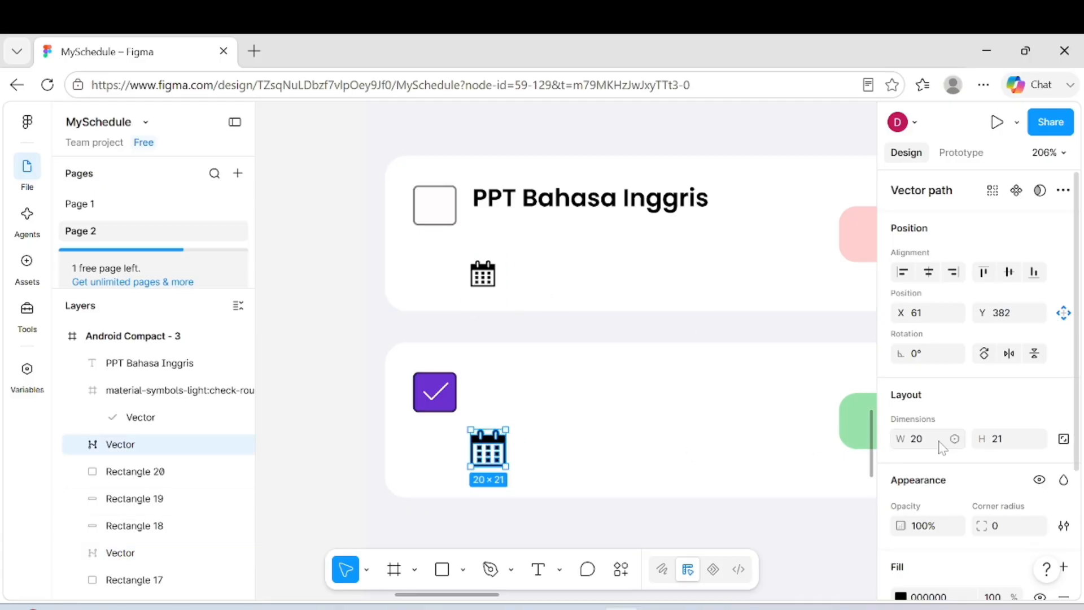
{"action": "type", "text": "14"}
{"action": "left_click", "coordinate": [1009, 440]}
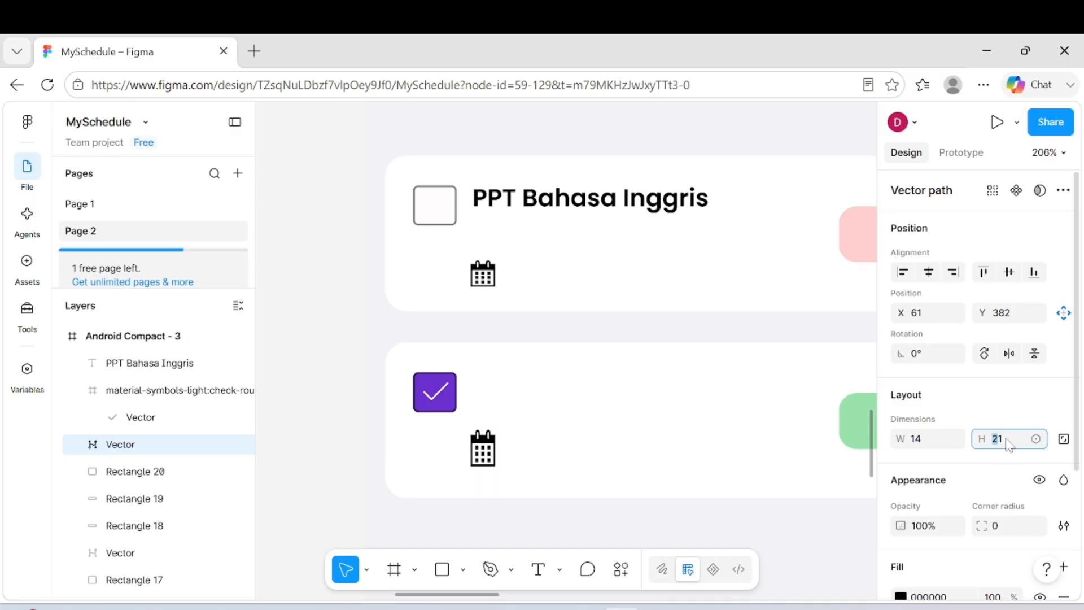
{"action": "type", "text": "15"}
{"action": "key", "text": "Return"}
{"action": "left_click", "coordinate": [717, 462]}
- Add the text "Bahasa Inggris" and place it under the upper card's title at X 62, Y 264
{"action": "scroll", "coordinate": [717, 462], "scroll_direction": "down", "scroll_amount": 6}
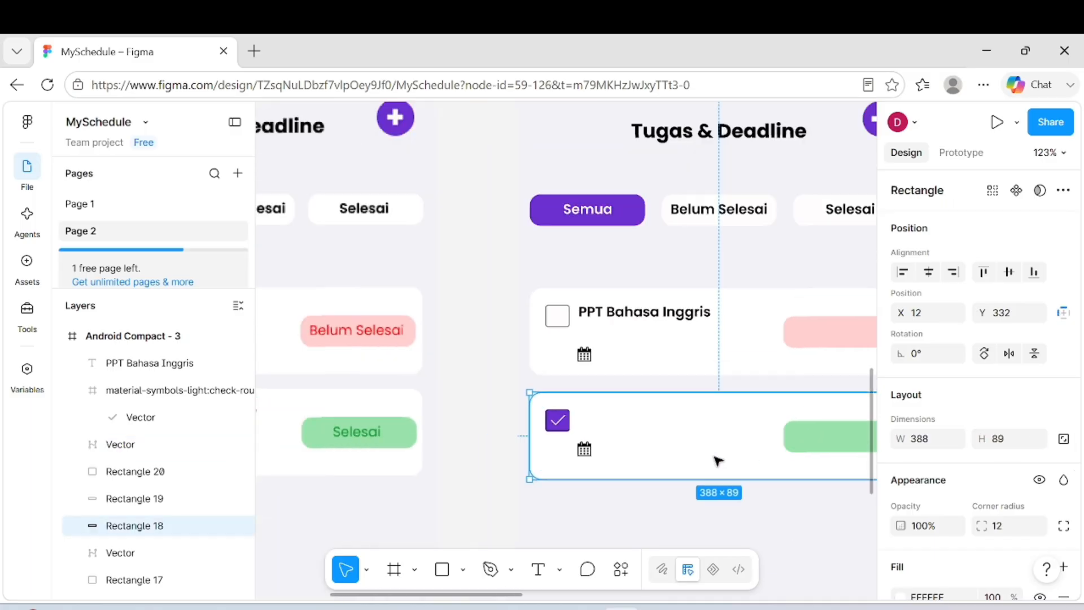
{"action": "left_click", "coordinate": [556, 570]}
{"action": "left_click", "coordinate": [590, 520]}
{"action": "key", "text": "Caps_Lock"}
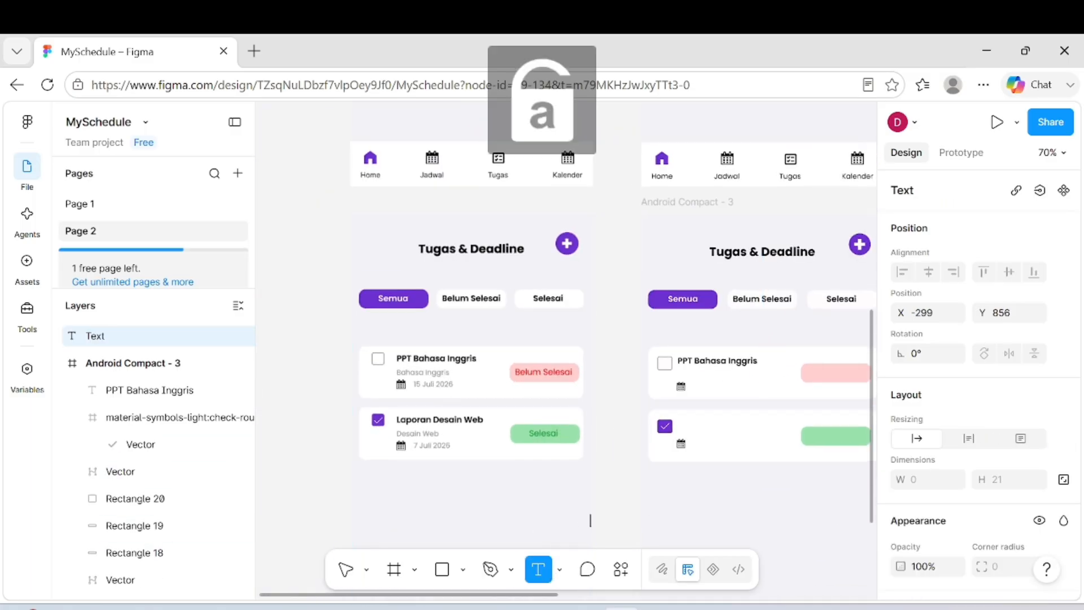
{"action": "type", "text": "b"}
{"action": "key", "text": "Caps_Lock"}
{"action": "type", "text": "AHAS"}
{"action": "key", "text": "BackSpace"}
{"action": "key", "text": "BackSpace"}
{"action": "key", "text": "BackSpace"}
{"action": "key", "text": "BackSpace"}
{"action": "key", "text": "BackSpace"}
{"action": "type", "text": "B"}
{"action": "key", "text": "Caps_Lock"}
{"action": "type", "text": "ahasa"}
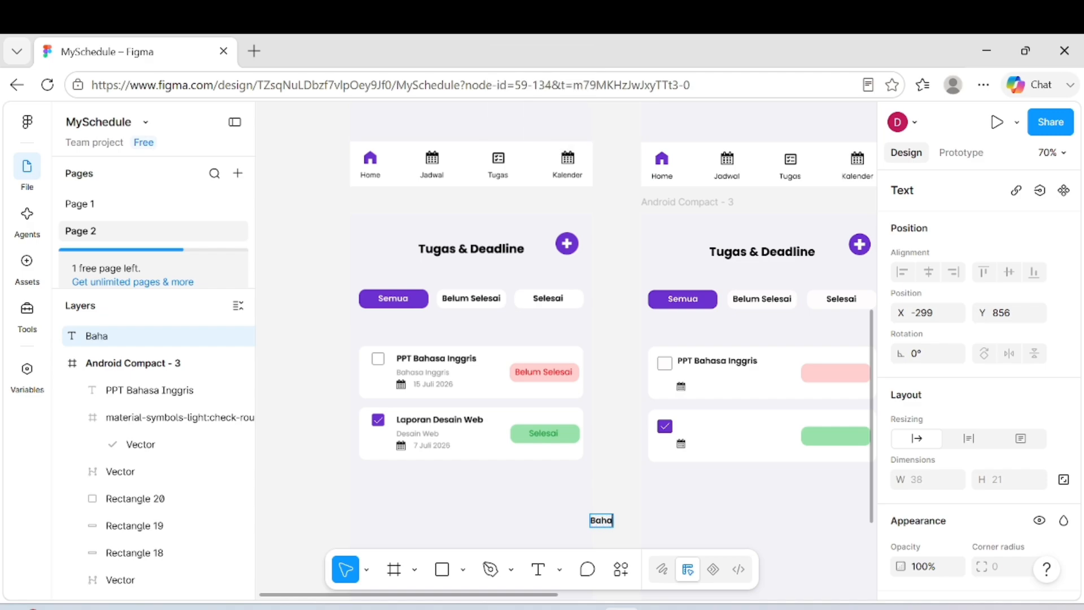
{"action": "key", "text": "Caps_Lock"}
{"action": "type", "text": "I"}
{"action": "key", "text": "Caps_Lock"}
{"action": "type", "text": "nggris"}
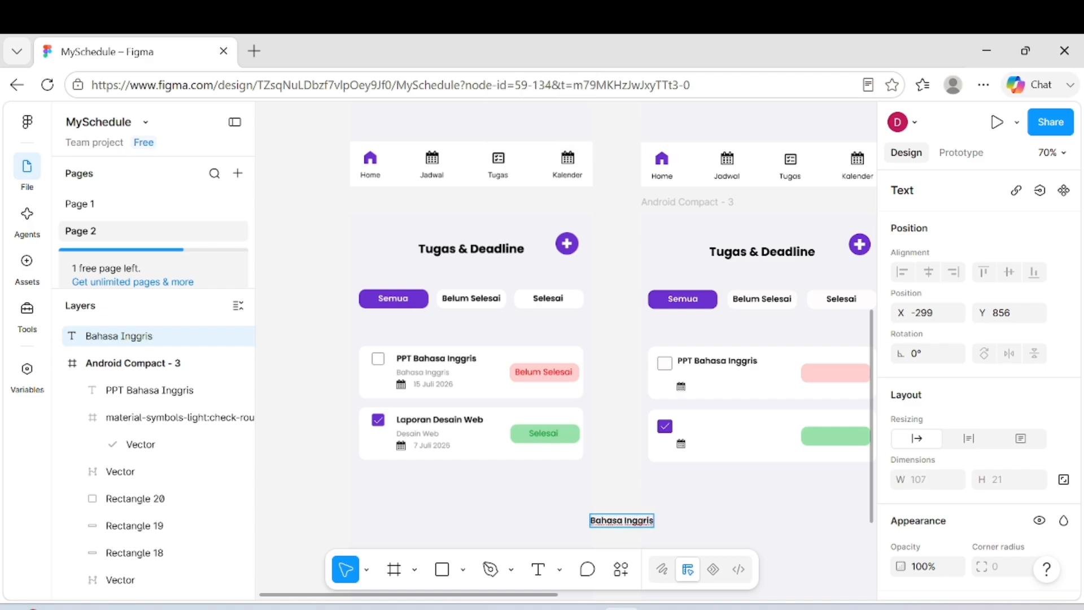
{"action": "key", "text": "Escape"}
{"action": "left_click_drag", "start_coordinate": [638, 523], "coordinate": [724, 379]}
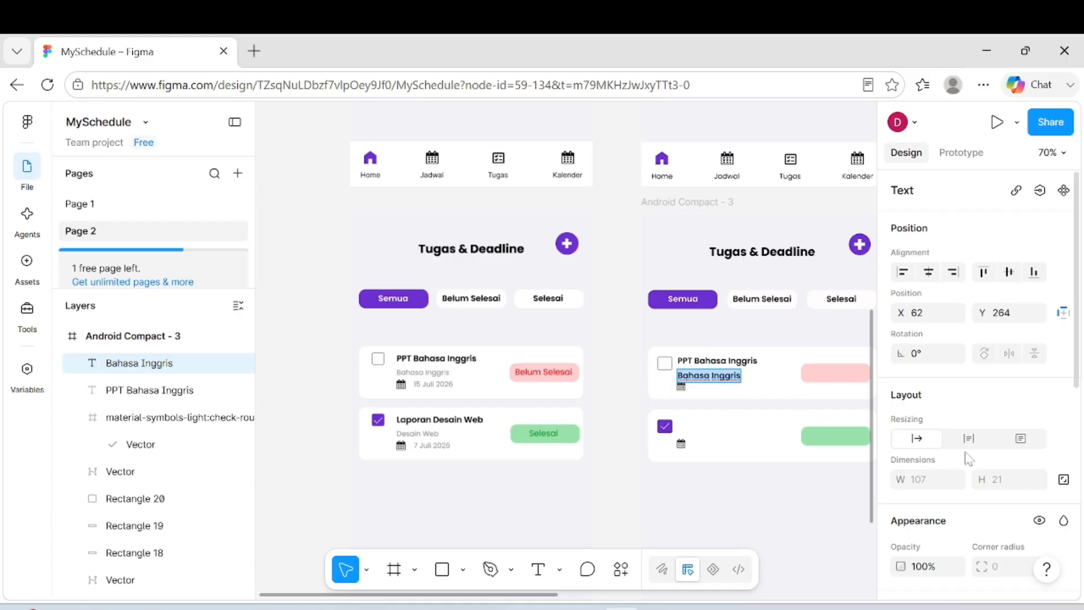
- Fill the Bahasa Inggris subtitle with the page colour 000000 at 50% opacity
{"action": "scroll", "coordinate": [969, 459], "scroll_direction": "down", "scroll_amount": 5}
{"action": "left_click", "coordinate": [1040, 408]}
{"action": "left_click", "coordinate": [704, 239]}
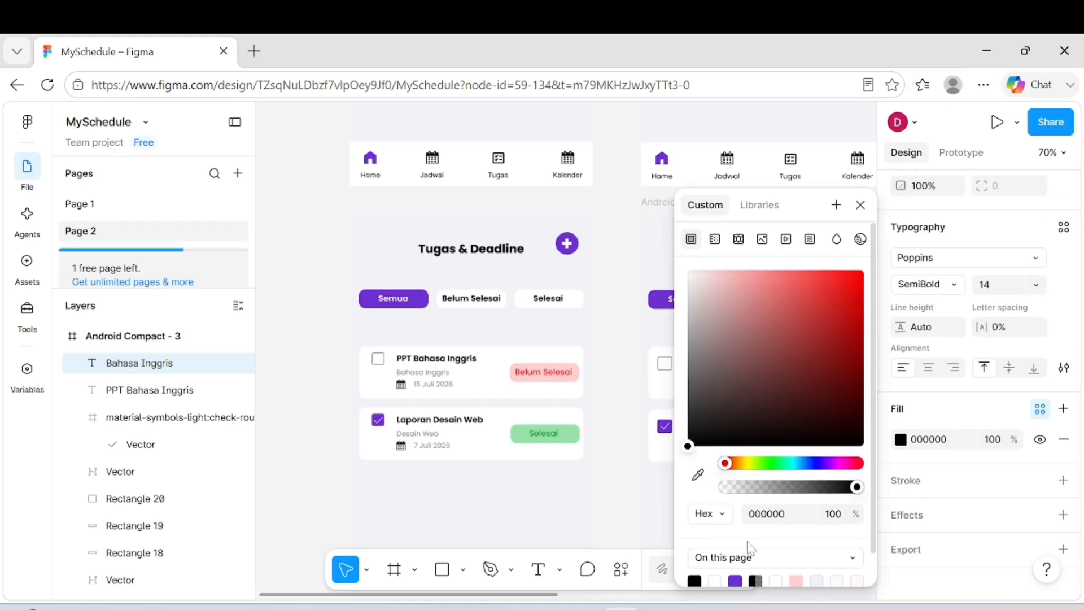
{"action": "left_click", "coordinate": [755, 579]}
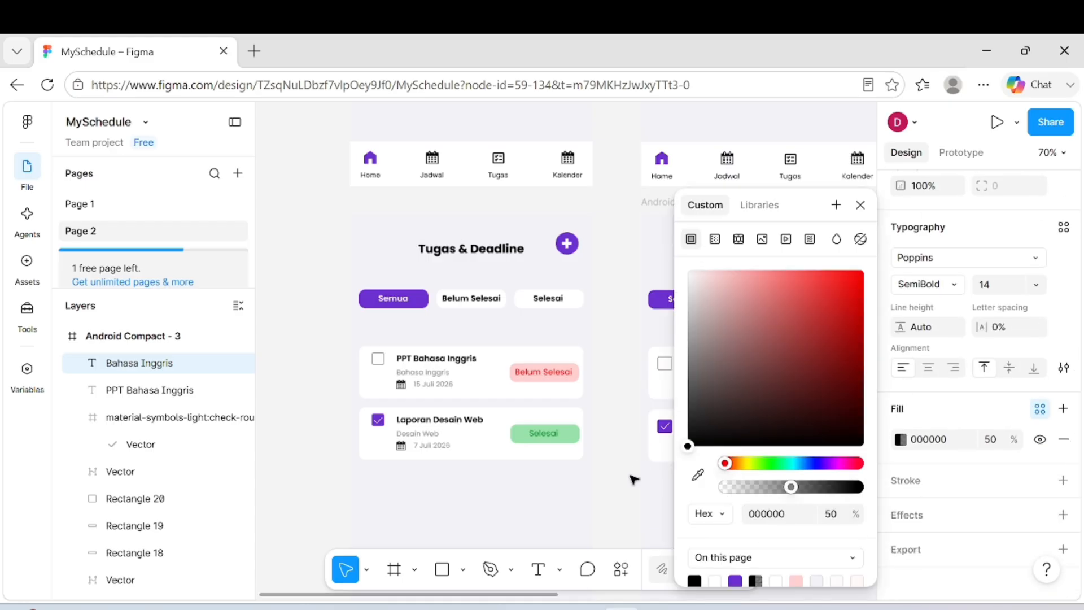
{"action": "left_click", "coordinate": [654, 482]}
- Change the font weight of the Bahasa Inggris subtitle to Regular and deselect it
{"action": "left_click", "coordinate": [695, 376]}
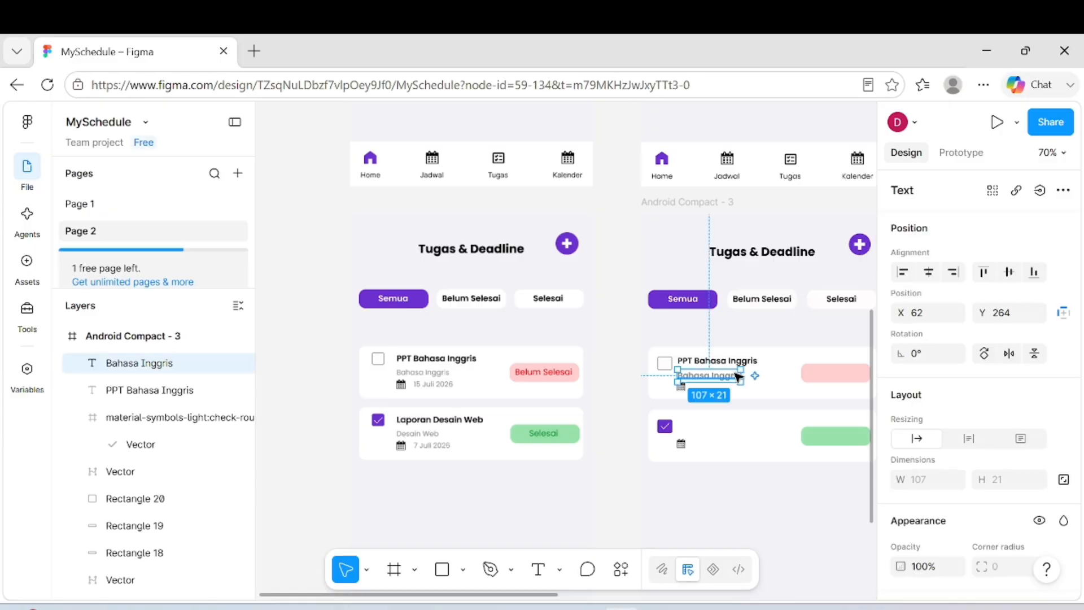
{"action": "scroll", "coordinate": [943, 432], "scroll_direction": "down", "scroll_amount": 5}
{"action": "left_click", "coordinate": [954, 449]}
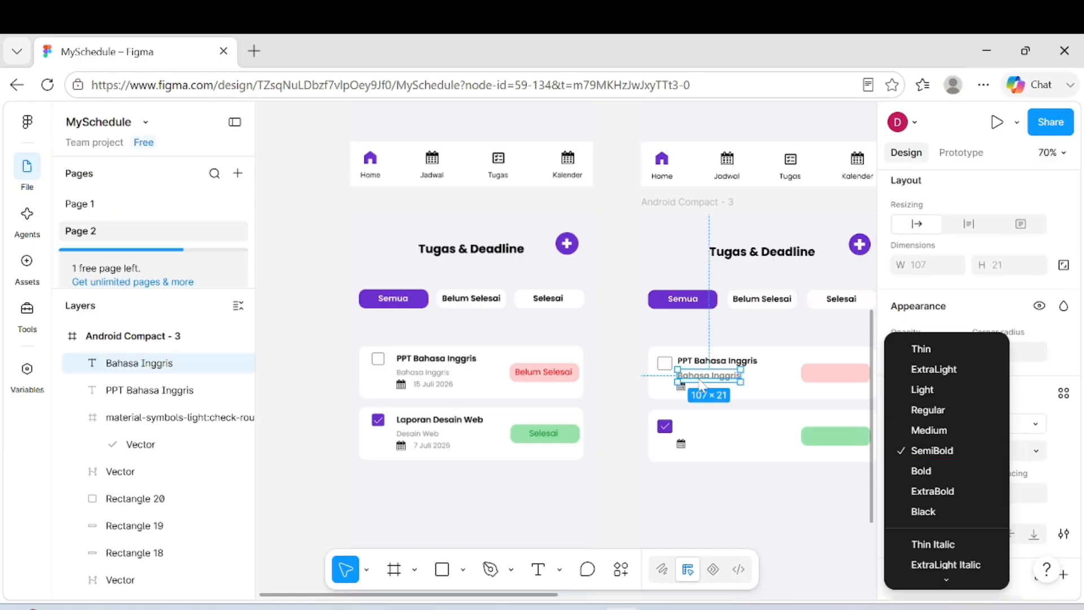
{"action": "left_click", "coordinate": [700, 375]}
{"action": "left_click", "coordinate": [939, 451]}
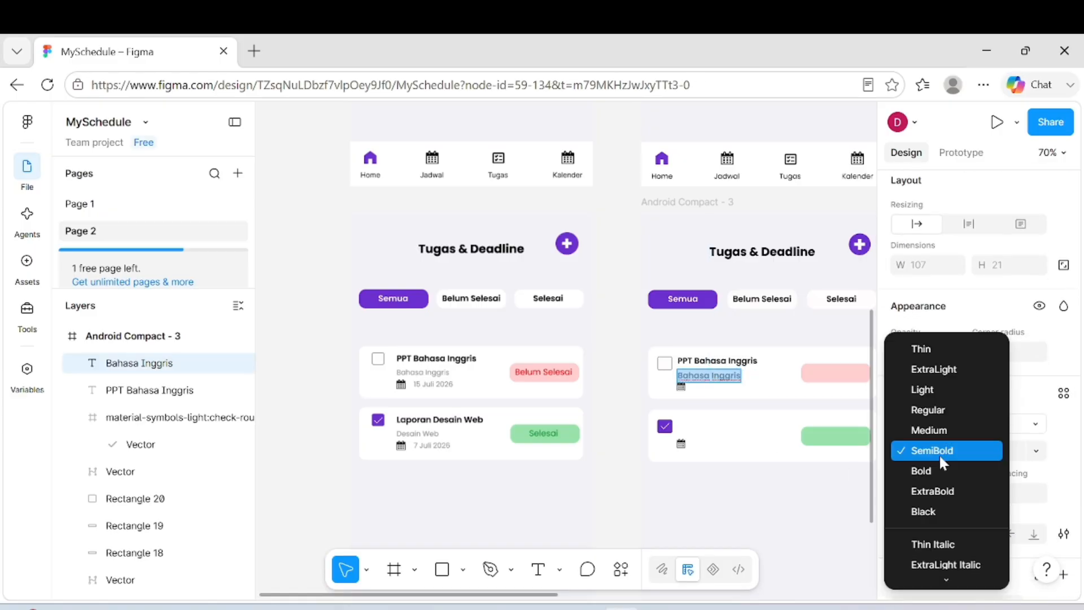
{"action": "left_click", "coordinate": [932, 410]}
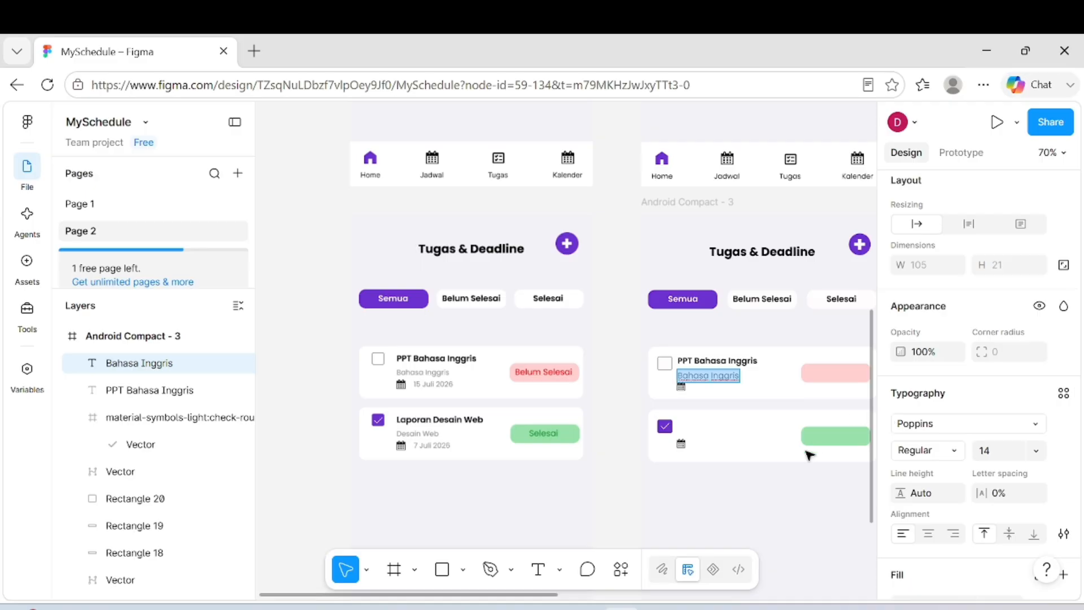
{"action": "key", "text": "Escape"}
{"action": "left_click", "coordinate": [709, 467]}
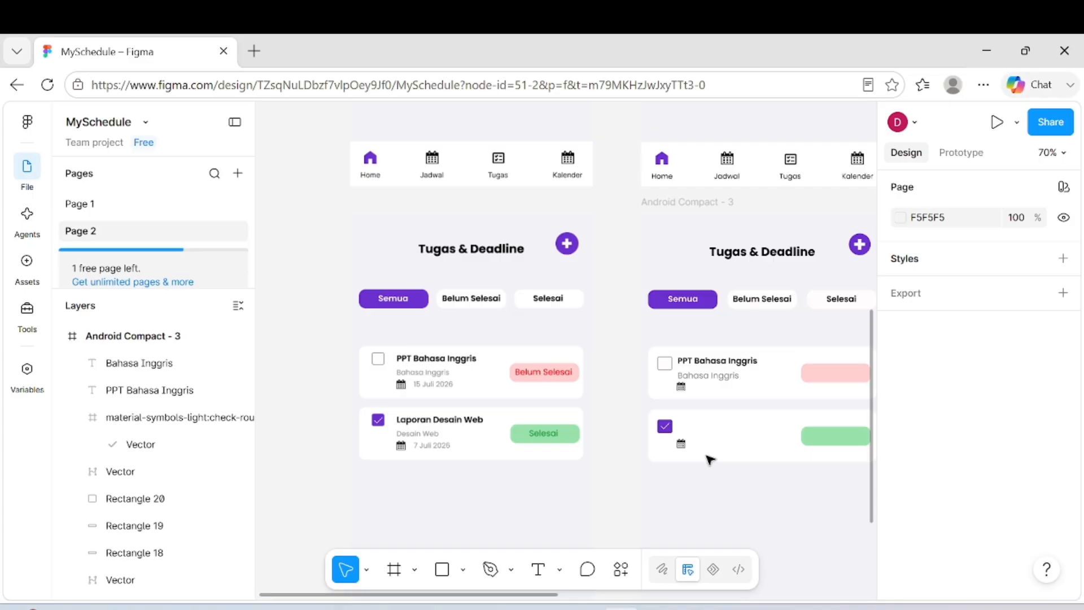
- Move the upper card's calendar icon slightly down to X 62, Y 289
{"action": "left_click", "coordinate": [682, 388]}
{"action": "mouse_move", "coordinate": [684, 393]}
{"action": "left_mouse_down"}
{"action": "mouse_move", "coordinate": [682, 383]}
{"action": "mouse_move", "coordinate": [697, 425]}
{"action": "mouse_move", "coordinate": [683, 389]}
{"action": "left_mouse_up"}
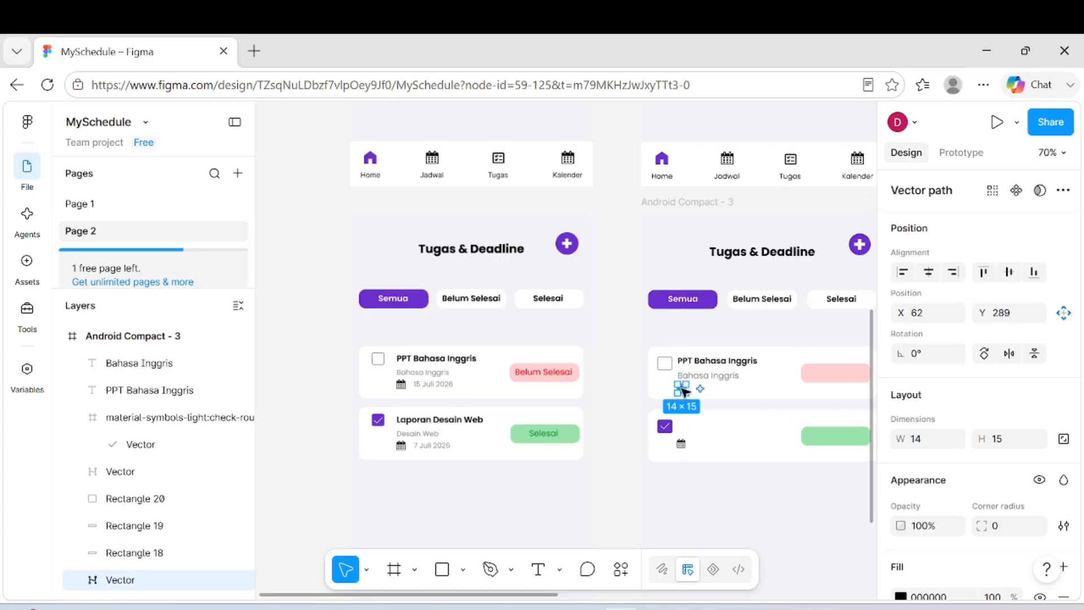
{"action": "left_click", "coordinate": [794, 515]}
- Add the date text "15 Juli 2026" below the task cards and fill it with the page colour 000000 at 50% opacity
{"action": "left_click", "coordinate": [538, 569]}
{"action": "left_click", "coordinate": [663, 533]}
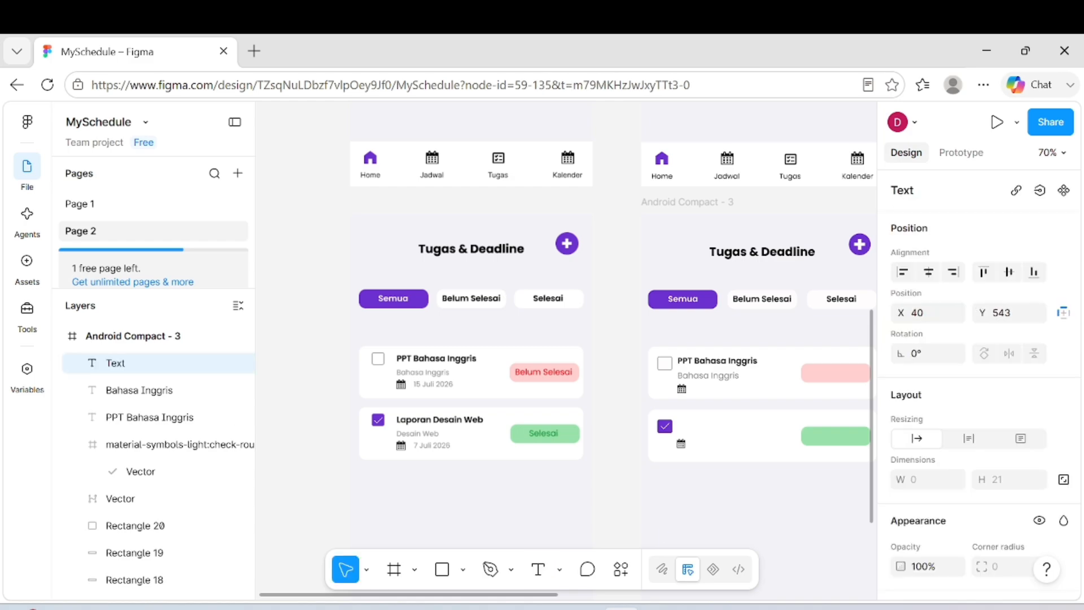
{"action": "type", "text": "15 Juli 2026"}
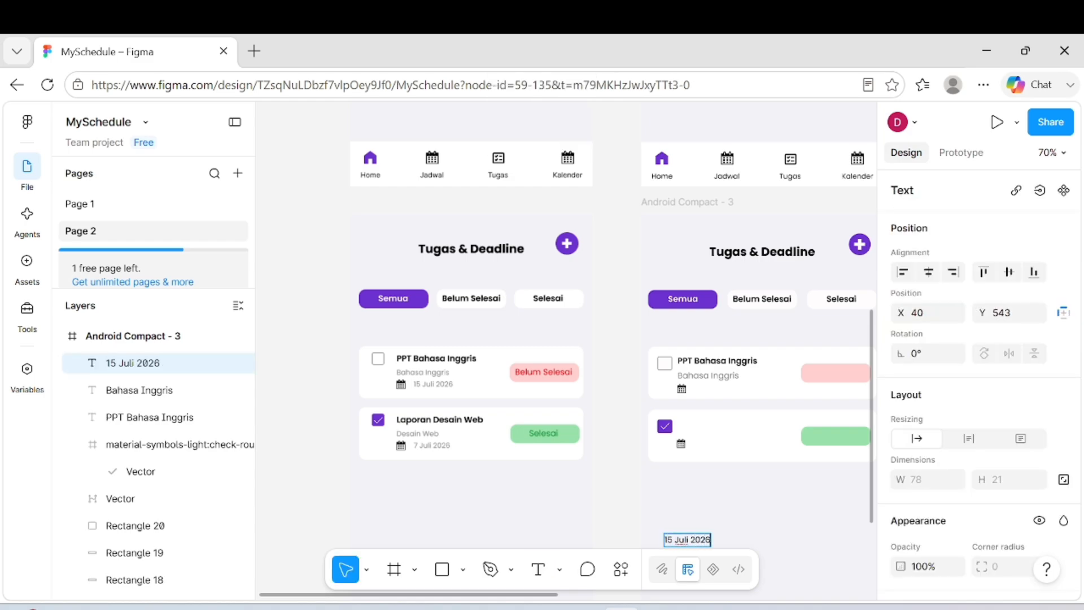
{"action": "scroll", "coordinate": [954, 513], "scroll_direction": "down", "scroll_amount": 3}
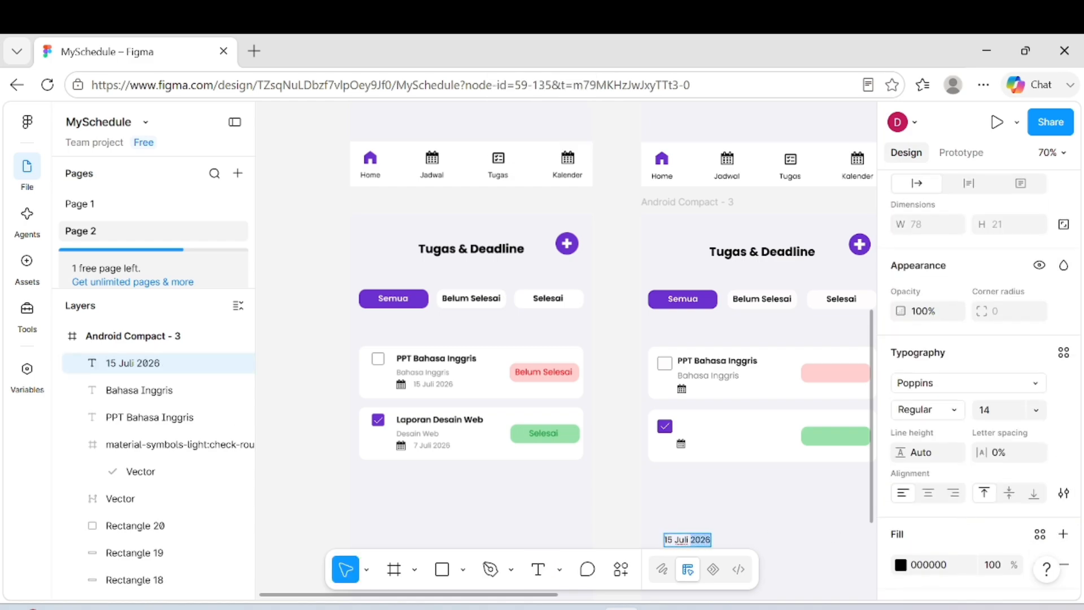
{"action": "left_click", "coordinate": [1040, 534]}
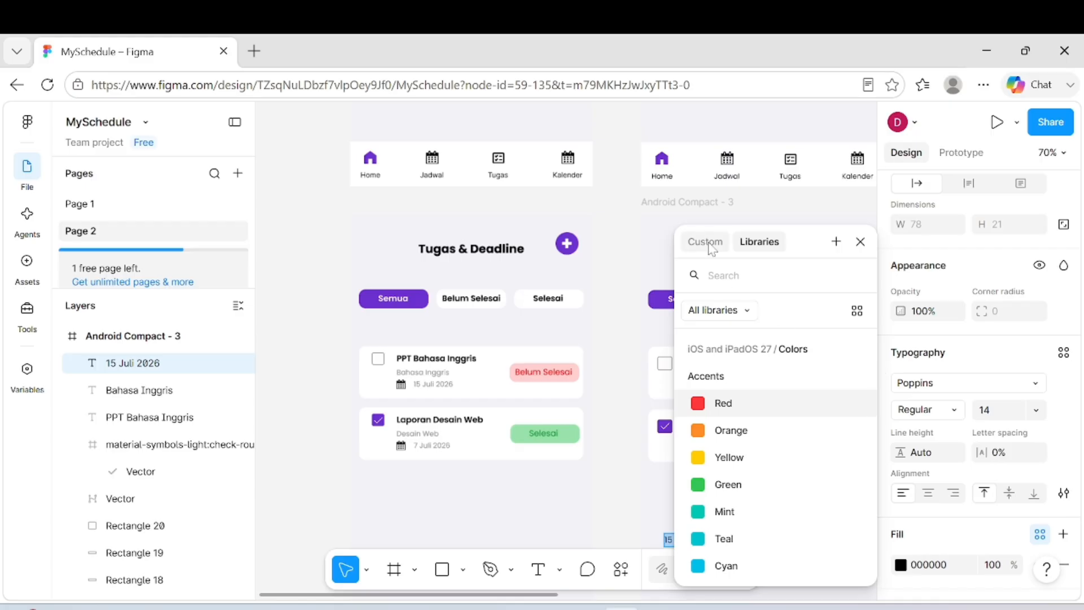
{"action": "left_click", "coordinate": [704, 240]}
{"action": "left_click", "coordinate": [735, 580]}
{"action": "left_click", "coordinate": [669, 520]}
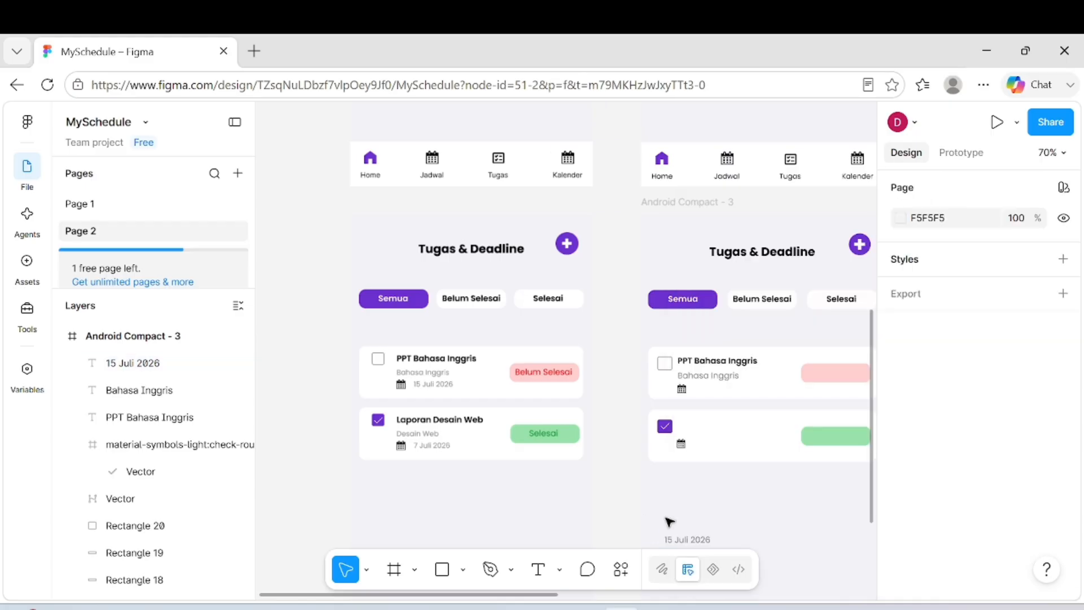
- Place the "15 Juli 2026" text beside the upper card's calendar icon, under the Bahasa Inggris subtitle, and deselect it
{"action": "left_click", "coordinate": [720, 390]}
{"action": "left_click_drag", "start_coordinate": [723, 396], "coordinate": [723, 398]}
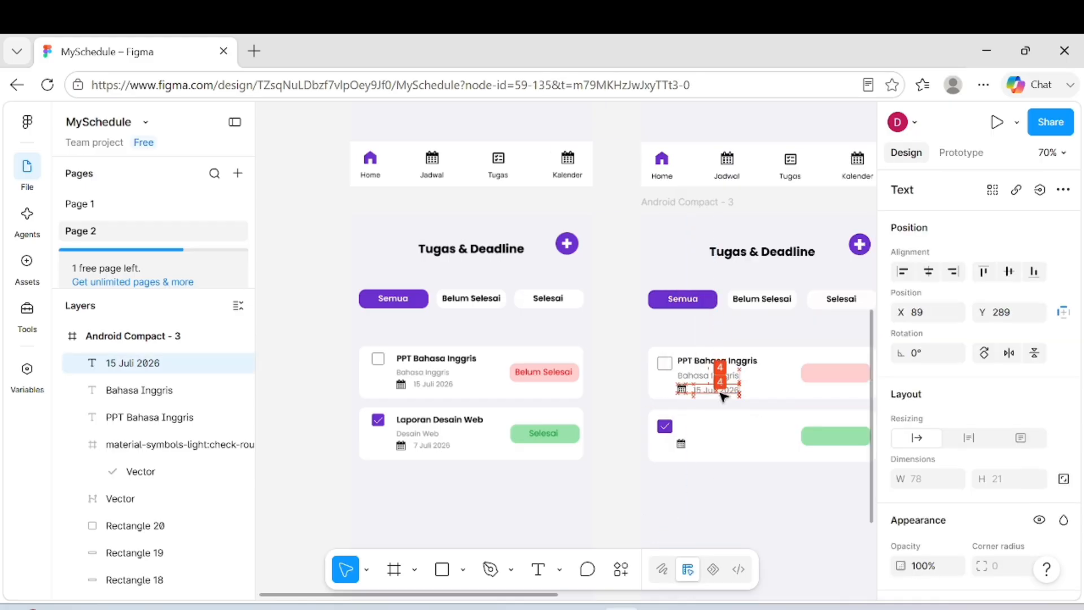
{"action": "left_click", "coordinate": [737, 494]}
{"action": "left_click_drag", "start_coordinate": [722, 399], "coordinate": [719, 399]}
{"action": "left_click", "coordinate": [743, 496]}
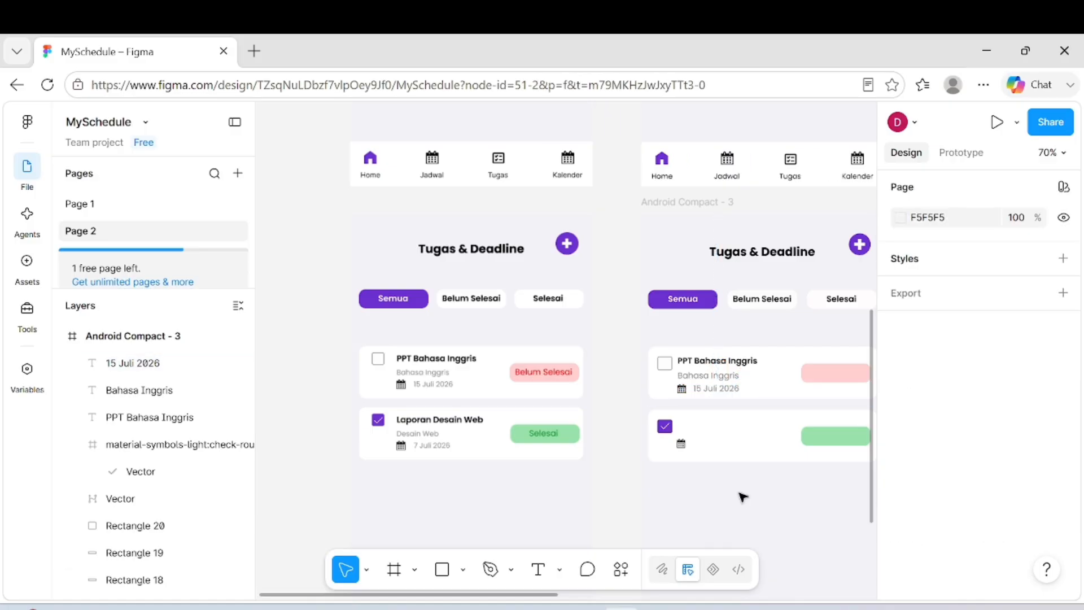
- Add the date text "7 Juli 2026" and place it beside the lower card's calendar icon
{"action": "scroll", "coordinate": [742, 497], "scroll_direction": "down", "scroll_amount": 2}
{"action": "scroll", "coordinate": [705, 496], "scroll_direction": "right", "scroll_amount": 2}
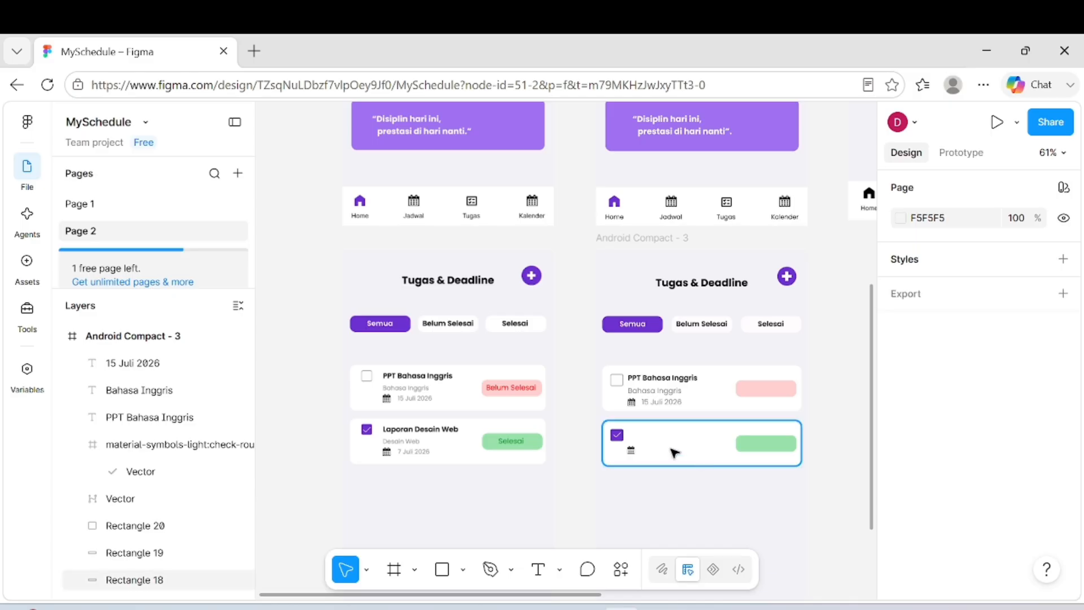
{"action": "left_click", "coordinate": [538, 569]}
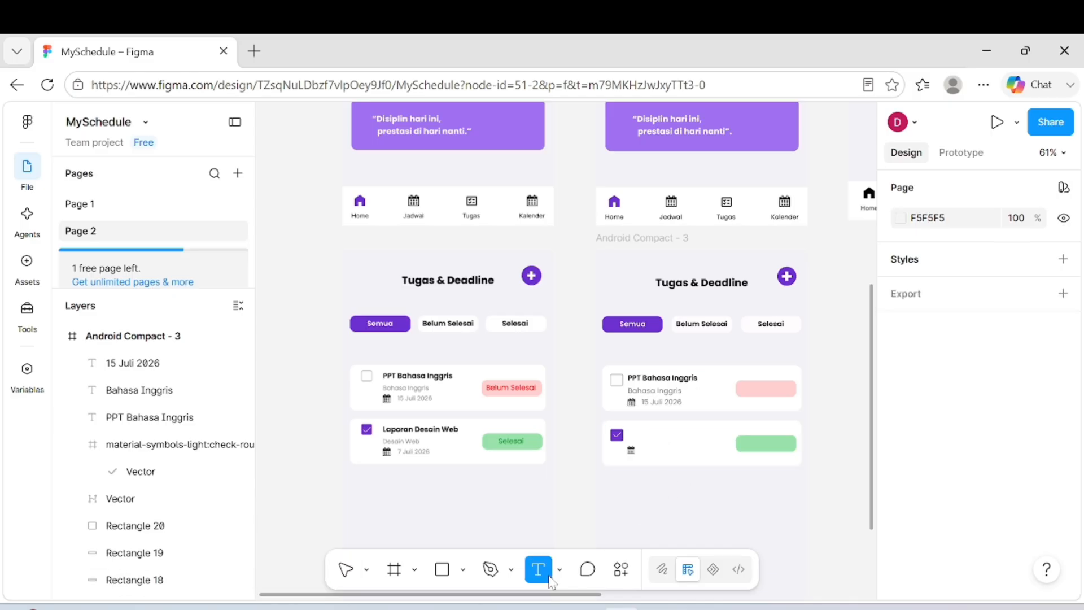
{"action": "left_click", "coordinate": [613, 484]}
{"action": "type", "text": "7"}
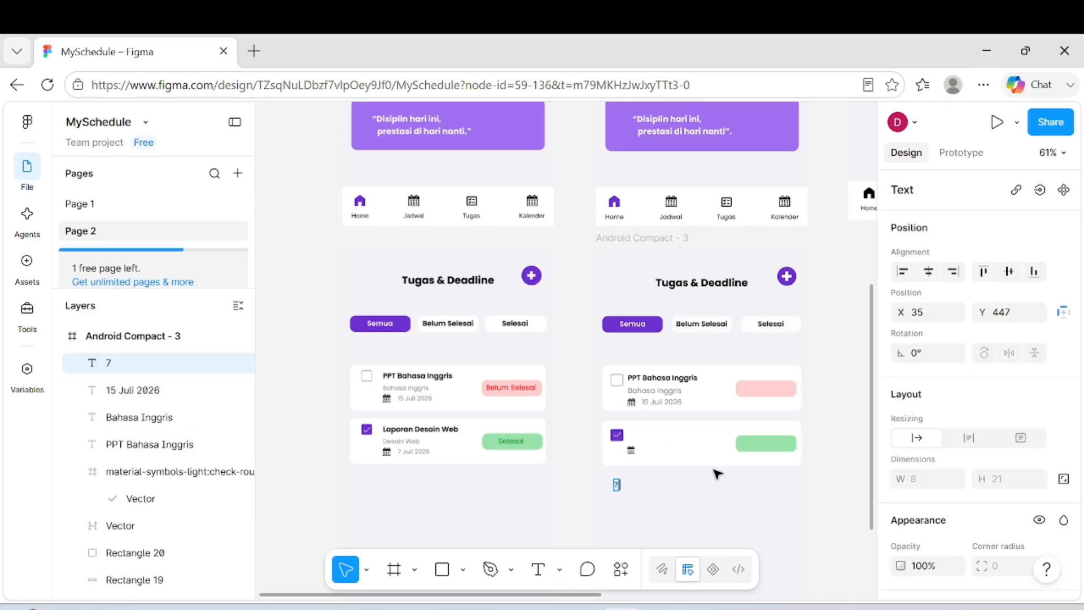
{"action": "type", "text": " Juli 2026"}
{"action": "key", "text": "Escape"}
{"action": "left_click_drag", "start_coordinate": [644, 487], "coordinate": [680, 453]}
- Fill the "7 Juli 2026" text with the page colour 000000 at 50% opacity and fine-tune its position beside the calendar icon
{"action": "scroll", "coordinate": [1026, 539], "scroll_direction": "down", "scroll_amount": 5}
{"action": "left_click", "coordinate": [1039, 535]}
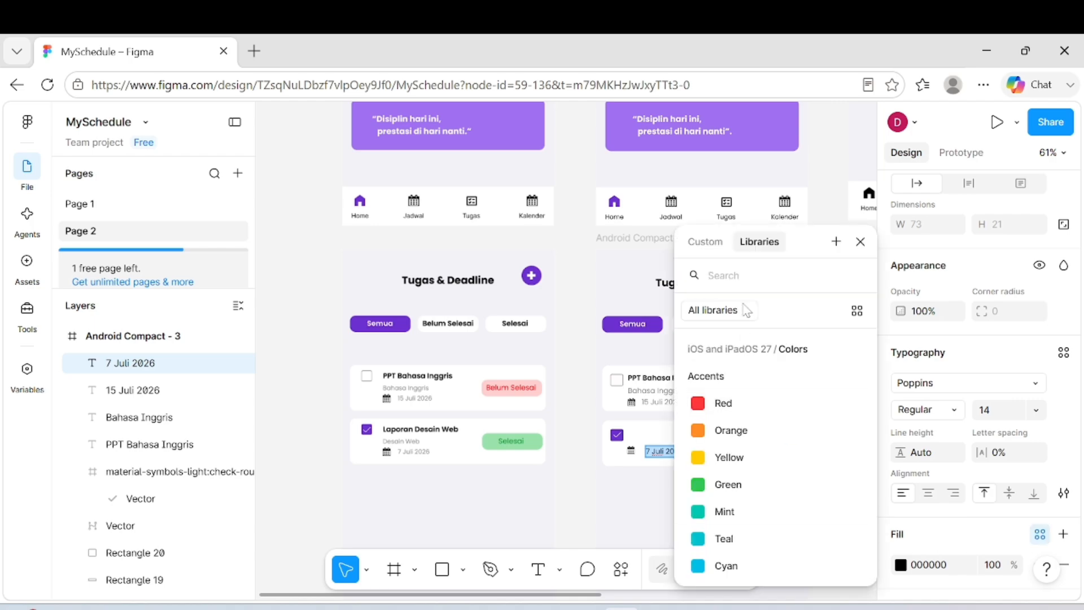
{"action": "left_click", "coordinate": [704, 240]}
{"action": "left_click", "coordinate": [735, 579]}
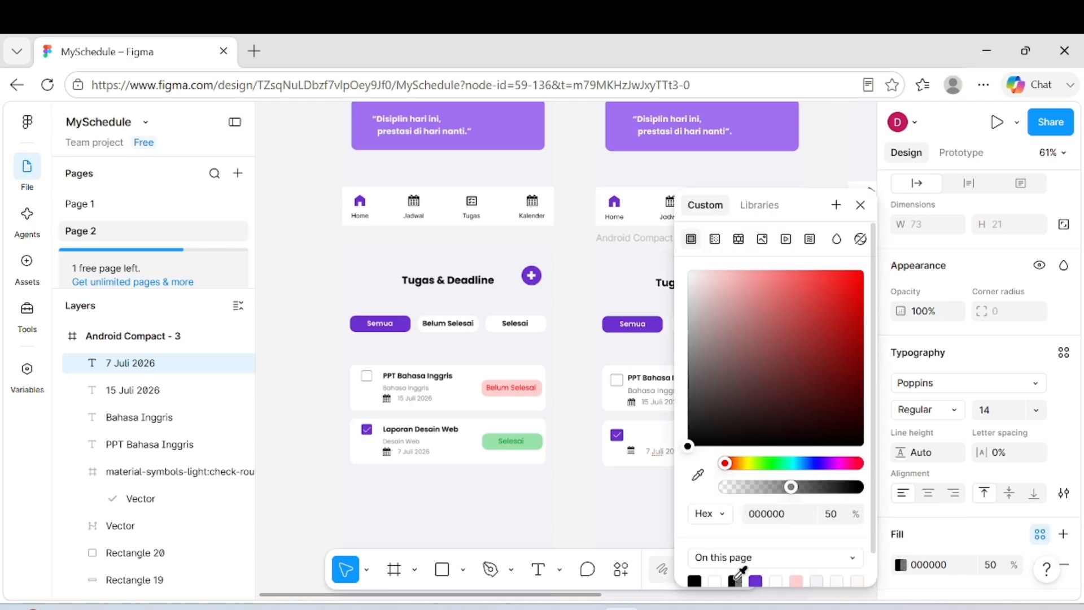
{"action": "left_click", "coordinate": [602, 508]}
{"action": "left_click_drag", "start_coordinate": [678, 452], "coordinate": [674, 460]}
{"action": "left_click", "coordinate": [684, 511]}
- Add the text "Desain Web" below the lower card and fill it with the page colour 000000 at 50% opacity
{"action": "key", "text": "t"}
{"action": "left_click", "coordinate": [590, 499]}
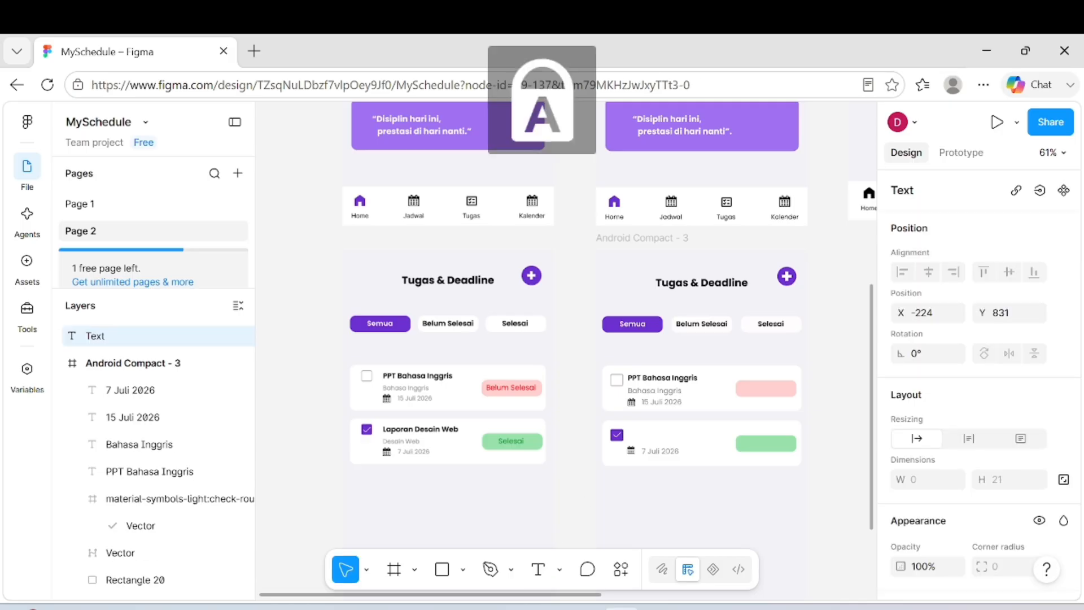
{"action": "type", "text": "Desain Web"}
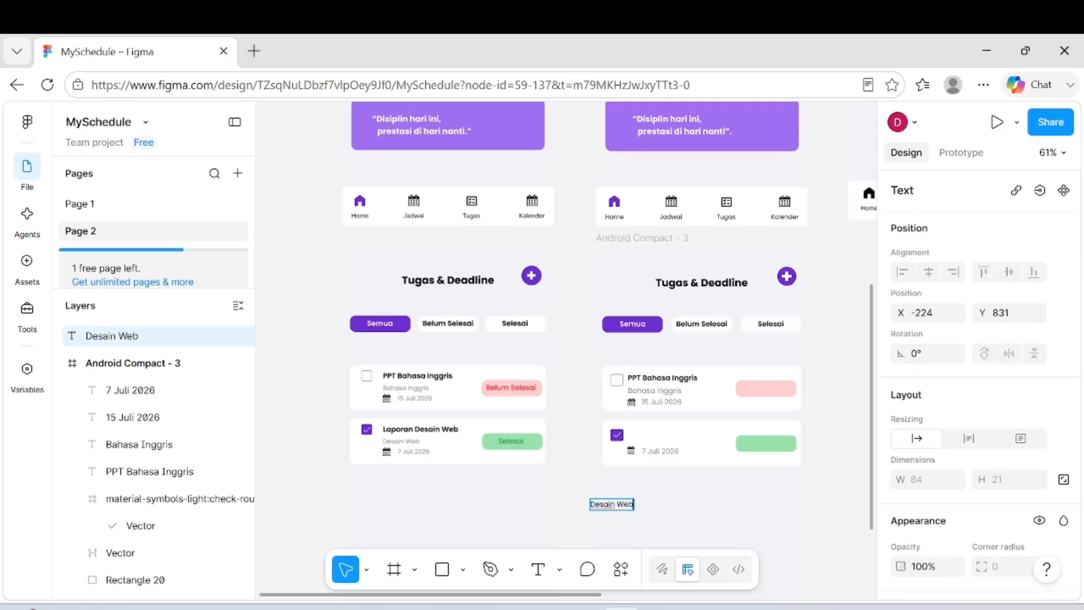
{"action": "triple_click", "coordinate": [600, 504]}
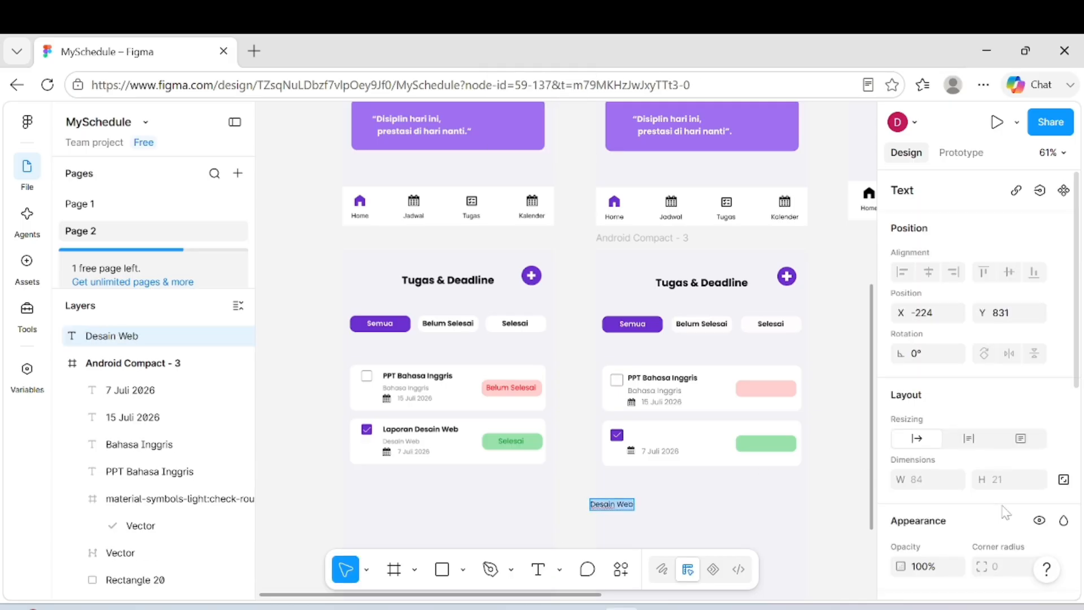
{"action": "scroll", "coordinate": [1004, 513], "scroll_direction": "down", "scroll_amount": 3}
{"action": "left_click", "coordinate": [1037, 494]}
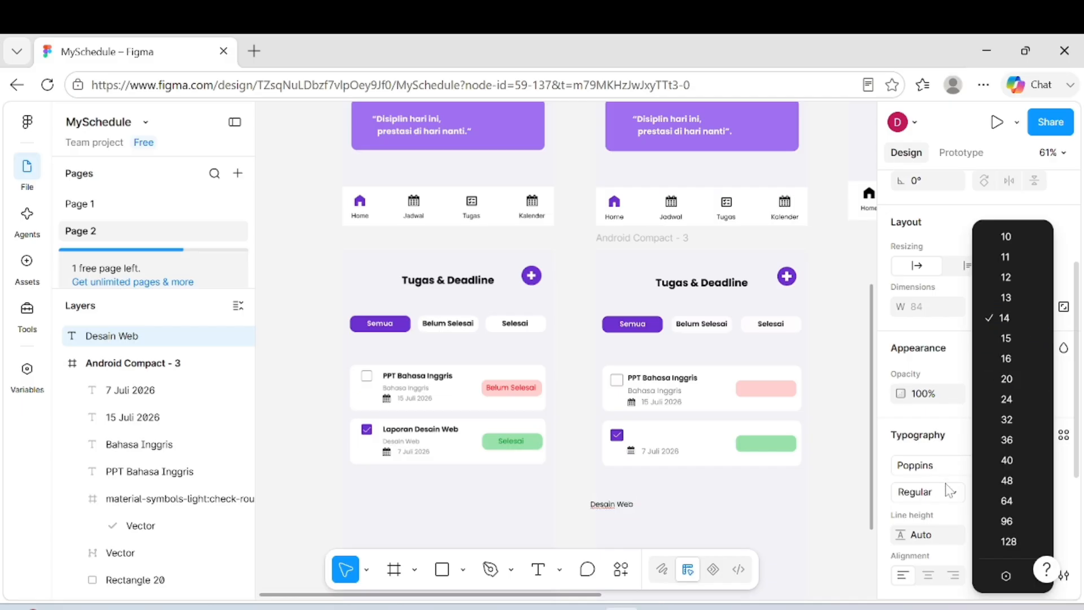
{"action": "scroll", "coordinate": [959, 451], "scroll_direction": "down", "scroll_amount": 3}
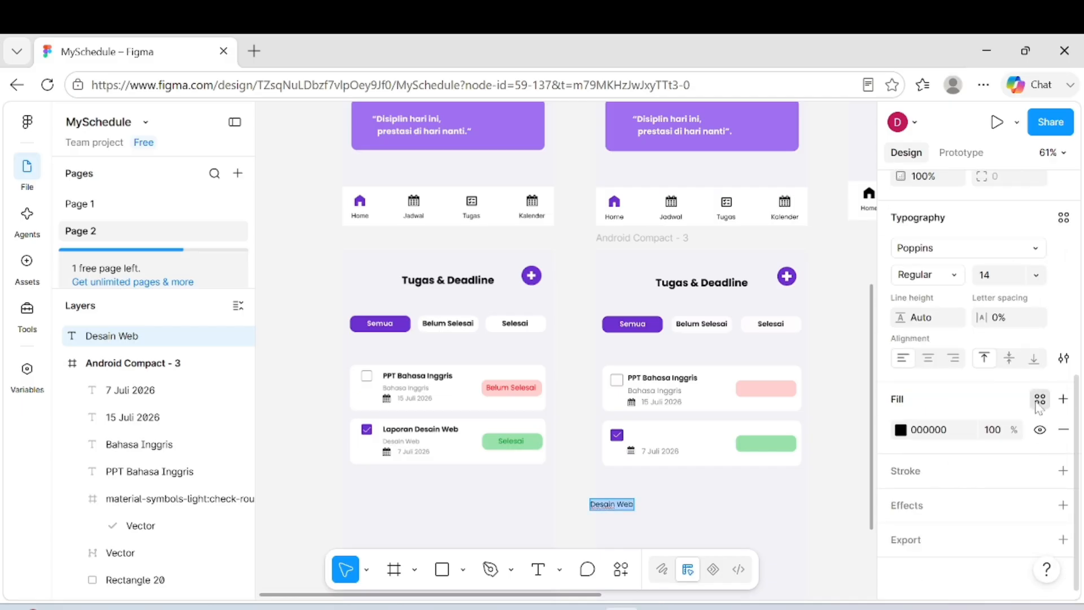
{"action": "left_click", "coordinate": [900, 429]}
{"action": "left_click", "coordinate": [736, 579]}
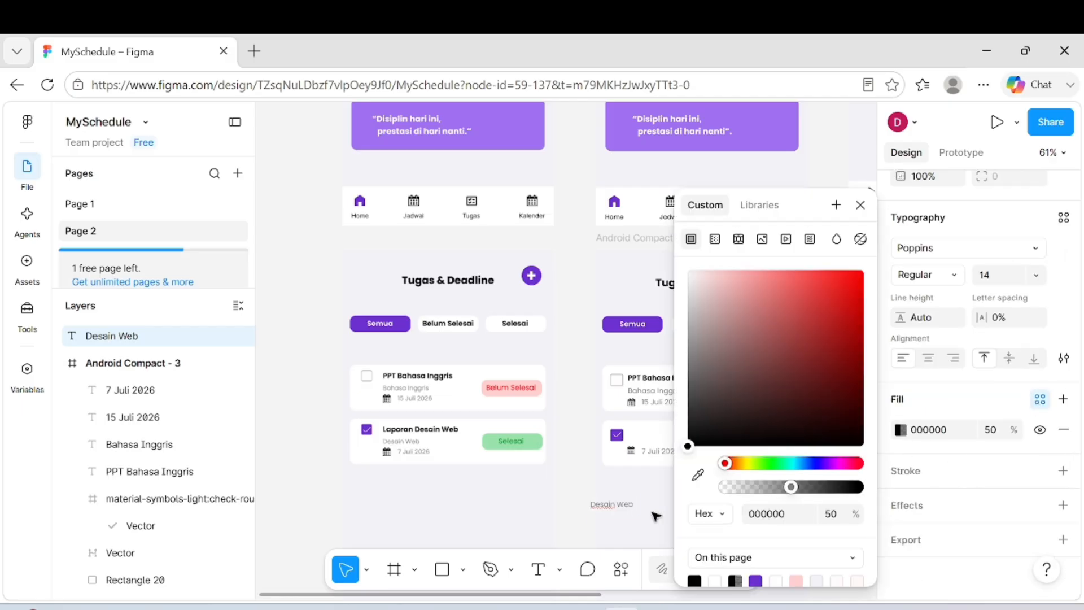
- Place the Desain Web subtitle in the lower card just above its date, at X -152, Y 707
{"action": "left_click_drag", "start_coordinate": [621, 512], "coordinate": [656, 444]}
{"action": "left_click", "coordinate": [634, 491]}
{"action": "scroll", "coordinate": [634, 492], "scroll_direction": "up", "scroll_amount": 2}
{"action": "left_click", "coordinate": [659, 419]}
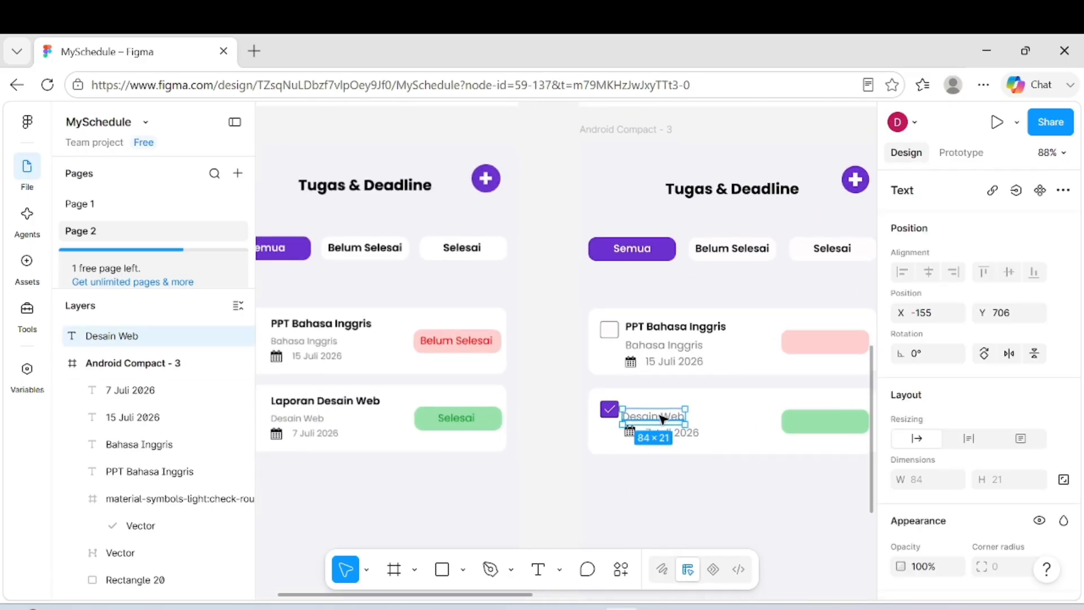
{"action": "left_click", "coordinate": [625, 472]}
- Shift the lower card's calendar icon slightly to X 64, Y 382, under the start of the Desain Web subtitle
{"action": "left_click", "coordinate": [634, 439]}
{"action": "left_click_drag", "start_coordinate": [633, 439], "coordinate": [631, 439]}
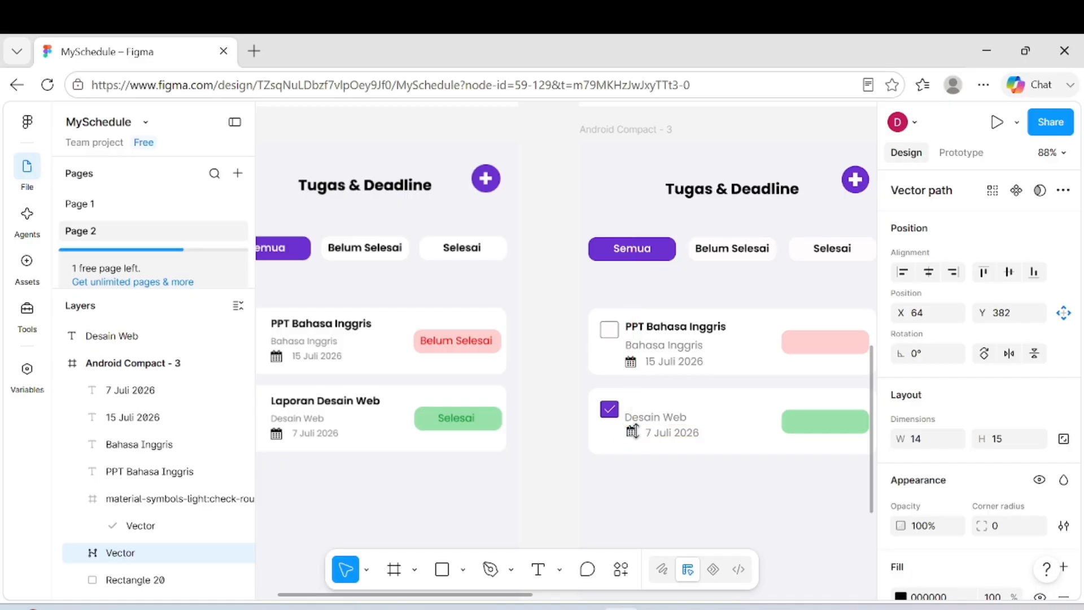
{"action": "double_click", "coordinate": [661, 417]}
{"action": "key", "text": "Escape"}
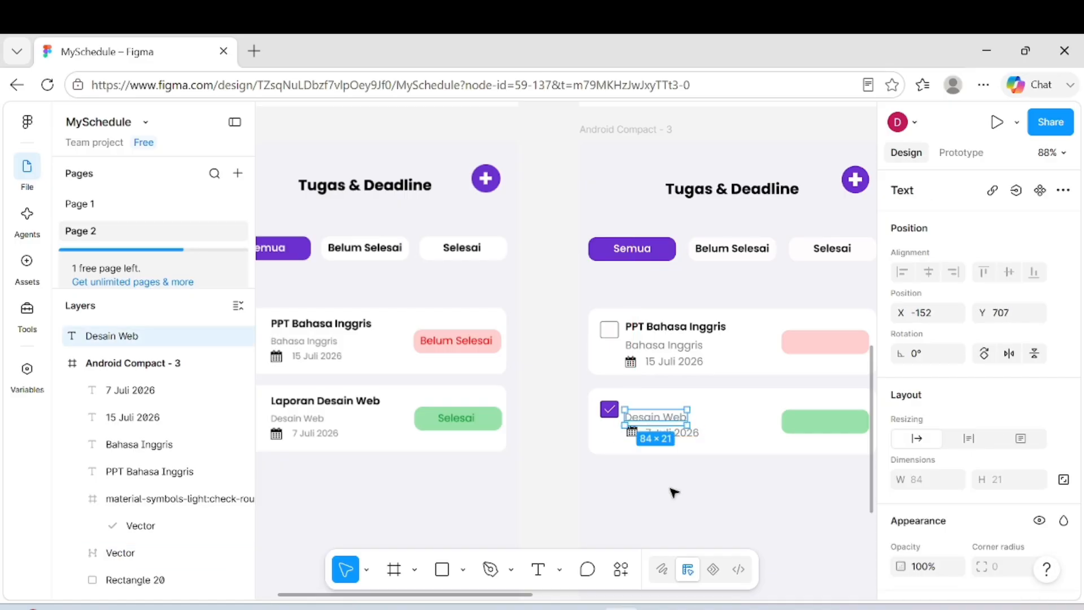
- Add the title text "Laporan Desain Web" below the lower card at X 49, Y 473
{"action": "key", "text": "t"}
{"action": "left_click", "coordinate": [615, 494]}
{"action": "type", "text": "Laporan"}
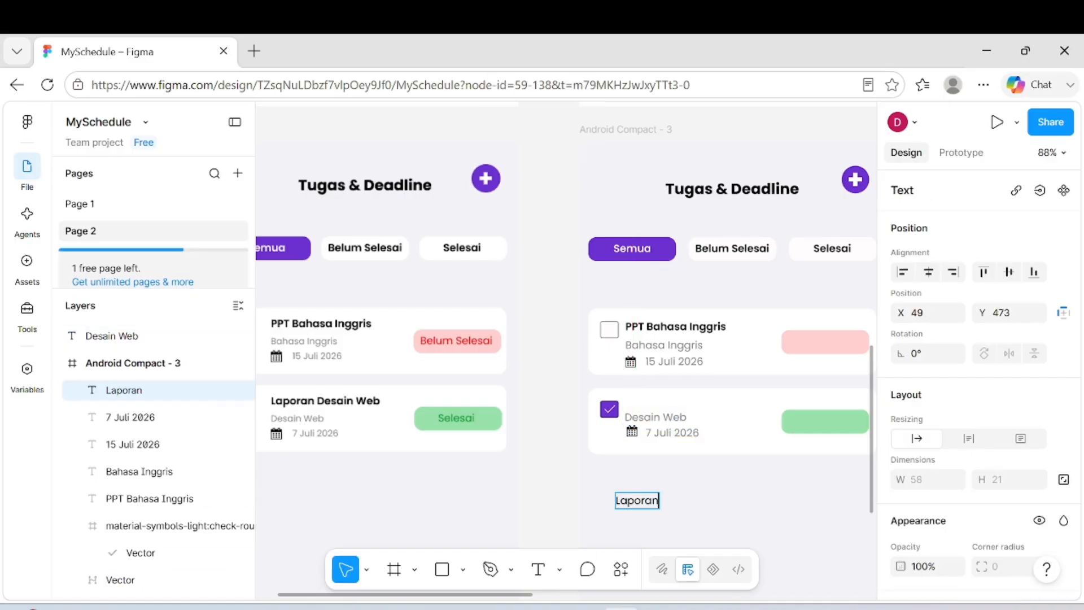
{"action": "type", "text": " Desain Web"}
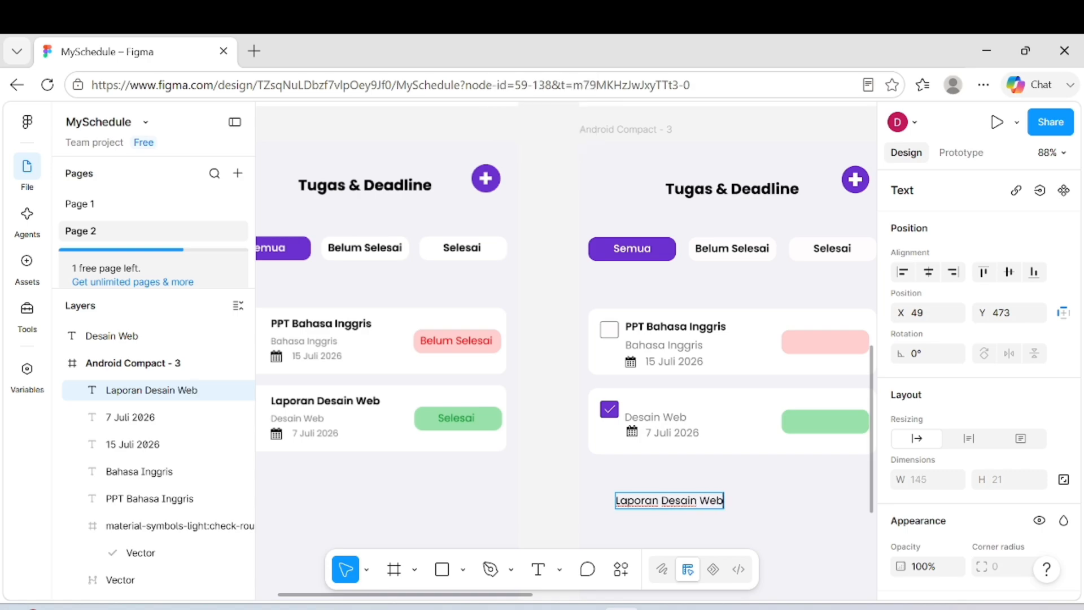
- Set the new "Laporan Desain Web" text to the SemiBold weight
{"action": "double_click", "coordinate": [637, 501]}
{"action": "key", "text": "ctrl+a"}
{"action": "scroll", "coordinate": [1020, 435], "scroll_direction": "down", "scroll_amount": 5}
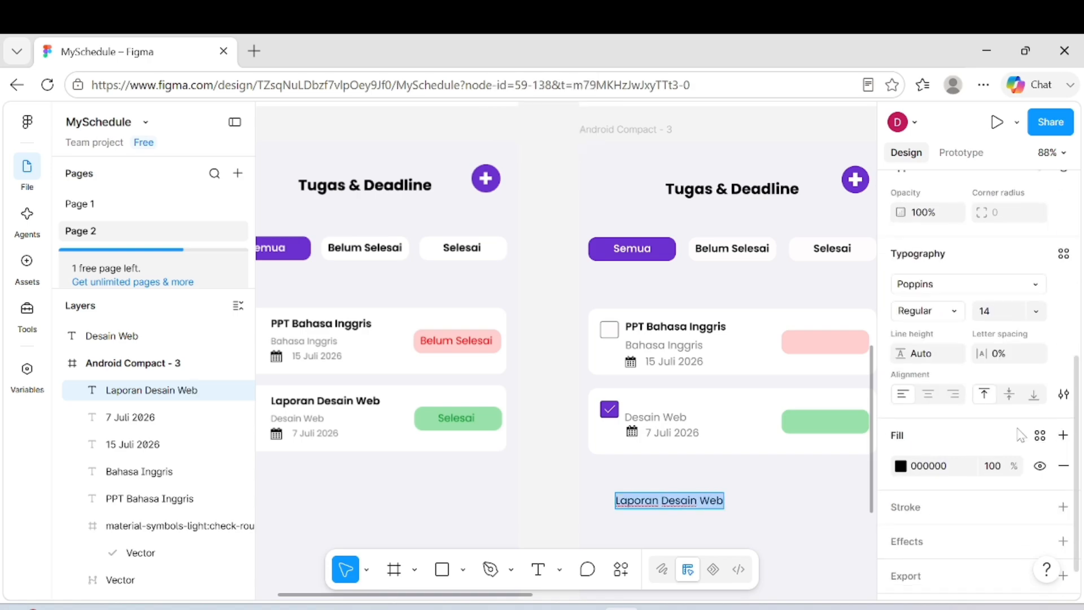
{"action": "left_click", "coordinate": [957, 315]}
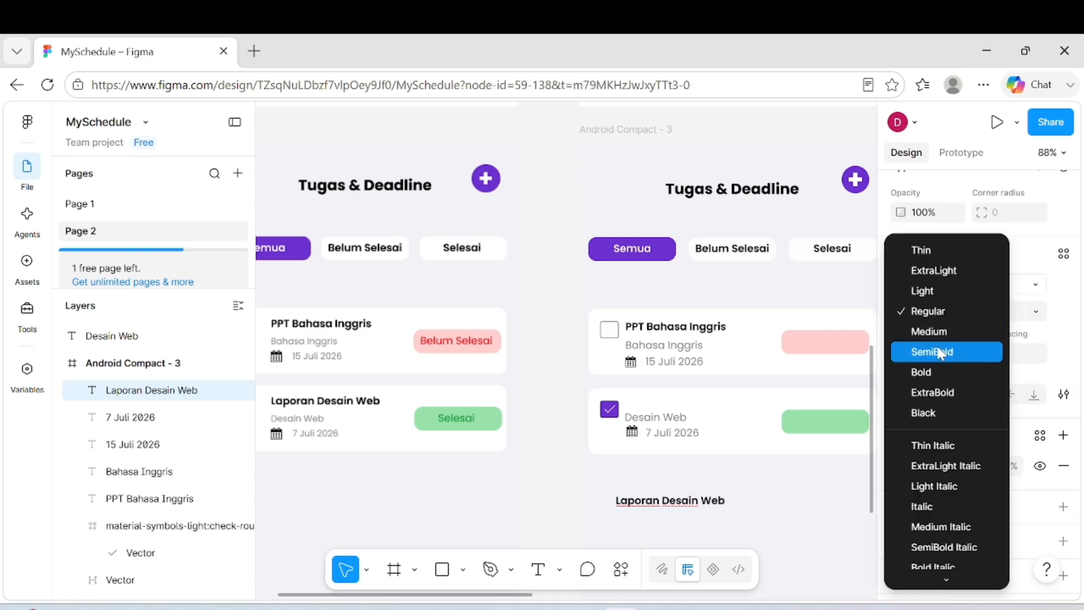
{"action": "left_click", "coordinate": [940, 352]}
{"action": "key", "text": "Escape"}
- Move the "Laporan Desain Web" title into the second task card, above "Desain Web" and left-aligned with the first card's title
{"action": "left_click_drag", "start_coordinate": [700, 502], "coordinate": [713, 411]}
{"action": "left_click", "coordinate": [706, 485]}
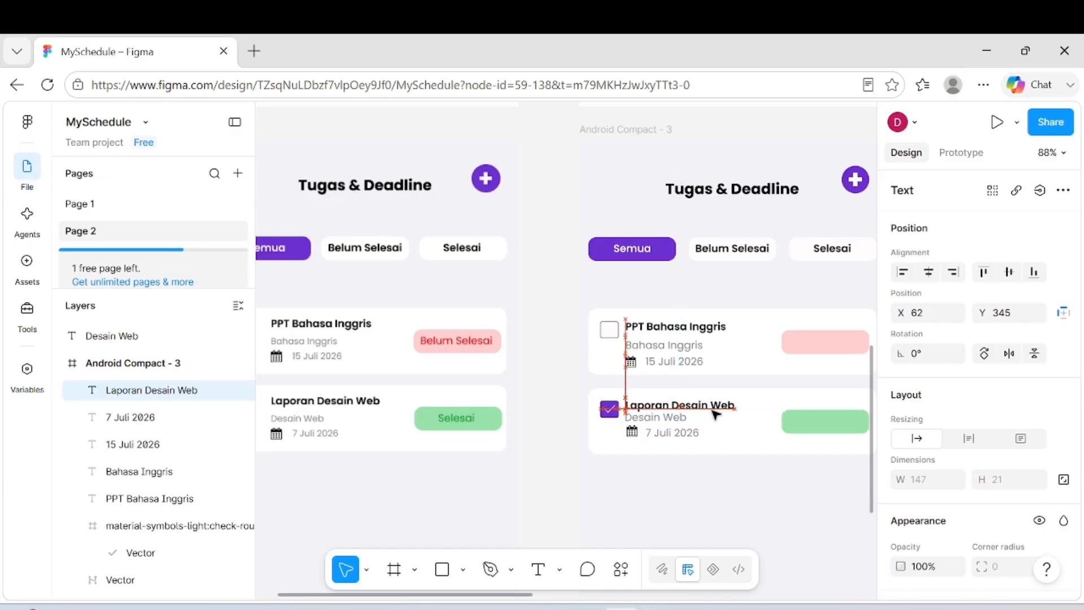
{"action": "left_click", "coordinate": [708, 479]}
{"action": "scroll", "coordinate": [670, 448], "scroll_direction": "right", "scroll_amount": 1}
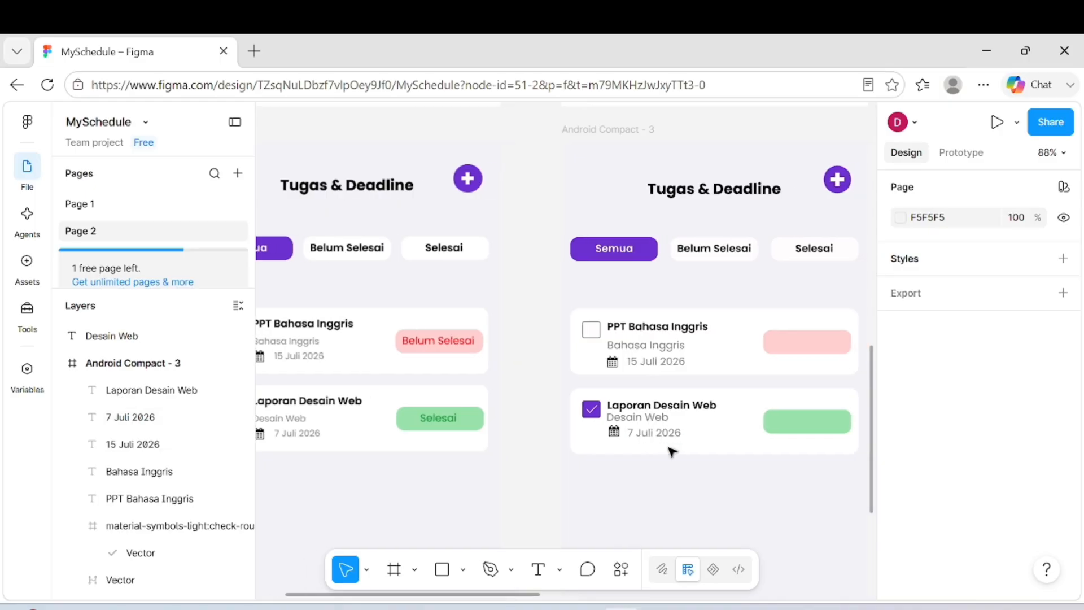
- Shift the second card's "7 Juli 2026" date, calendar icon and "Desain Web" subtitle slightly down to space them evenly below the title
{"action": "left_click_drag", "start_coordinate": [632, 432], "coordinate": [642, 442]}
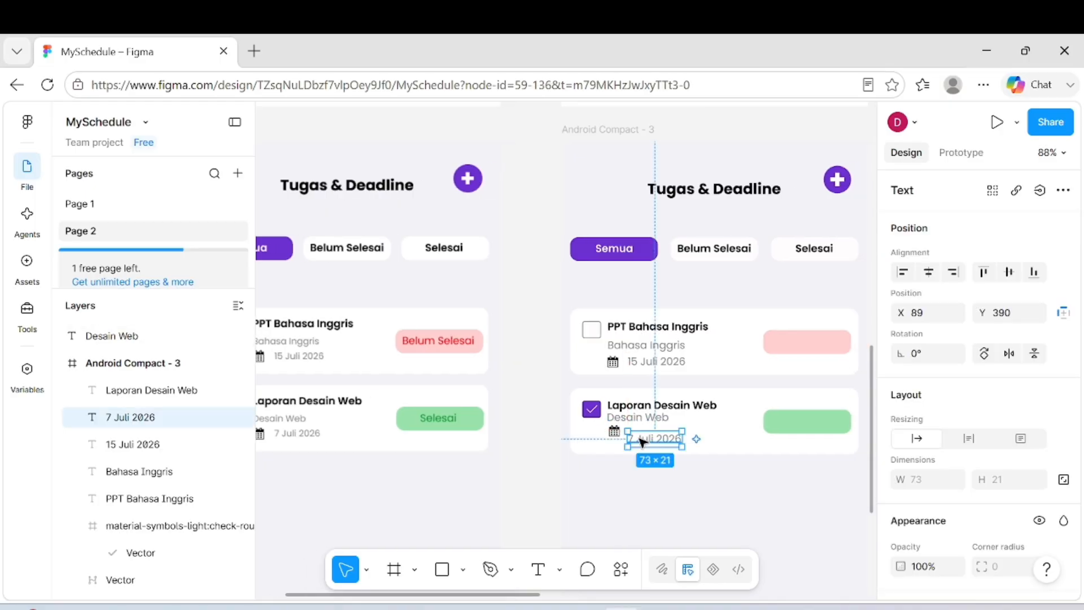
{"action": "left_click", "coordinate": [615, 431]}
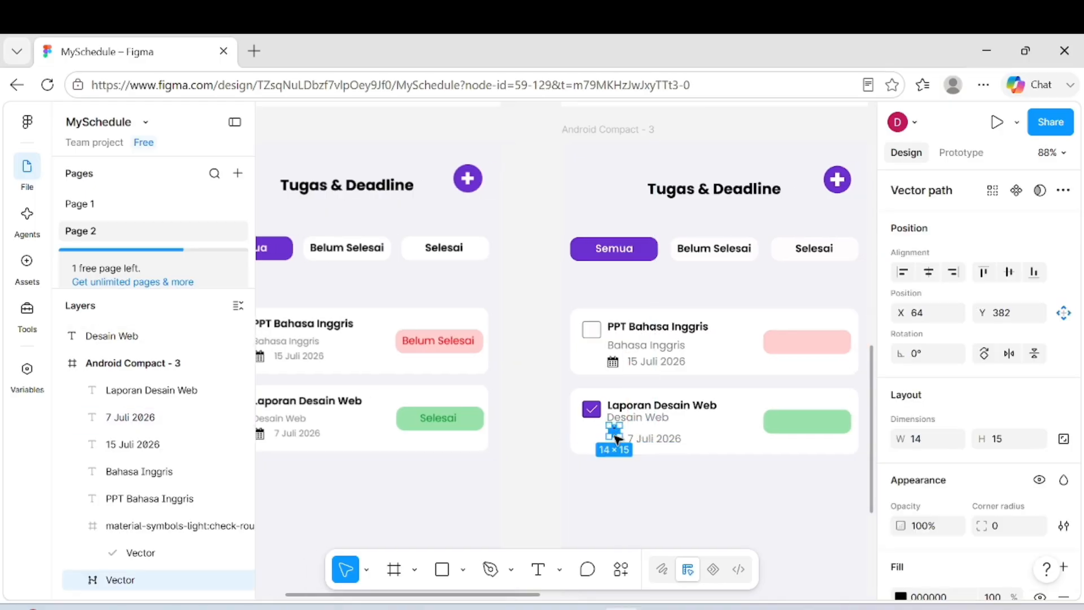
{"action": "left_click", "coordinate": [641, 422]}
{"action": "mouse_move", "coordinate": [641, 427]}
{"action": "left_mouse_down"}
{"action": "mouse_move", "coordinate": [613, 443]}
{"action": "mouse_move", "coordinate": [655, 444]}
{"action": "left_mouse_up"}
{"action": "left_click", "coordinate": [645, 485]}
{"action": "left_click", "coordinate": [650, 443]}
{"action": "left_click", "coordinate": [677, 501]}
{"action": "scroll", "coordinate": [678, 502], "scroll_direction": "down", "scroll_amount": 3}
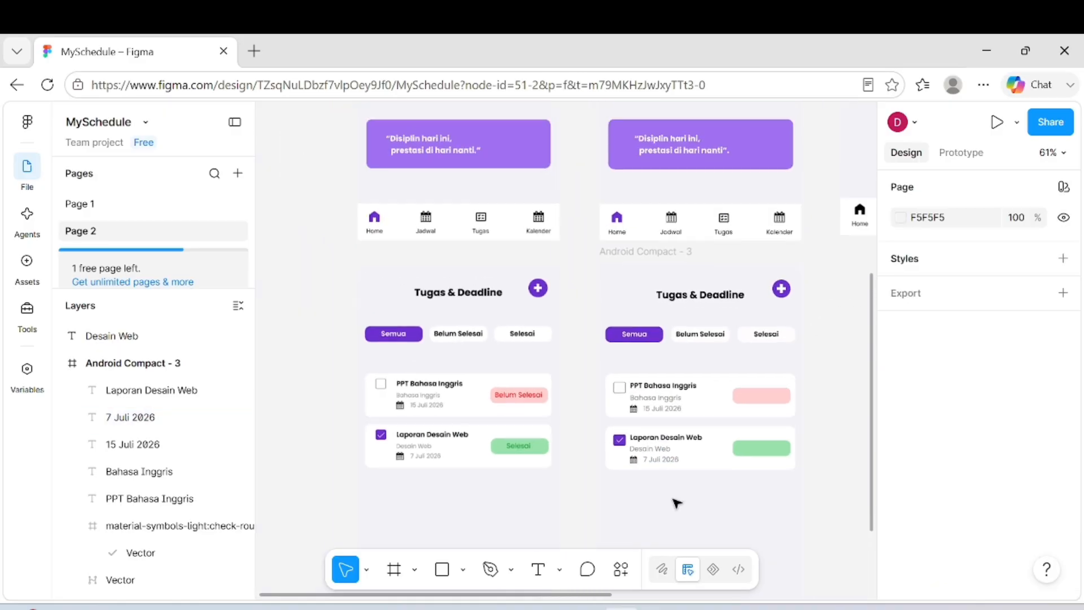
- Add the text "Belum Selesai" and center it on the pink badge of the "PPT Bahasa Inggris" card
{"action": "scroll", "coordinate": [676, 502], "scroll_direction": "down", "scroll_amount": 1}
{"action": "key", "text": "t"}
{"action": "left_click", "coordinate": [625, 451]}
{"action": "type", "text": "Bel"}
{"action": "key", "text": "Escape"}
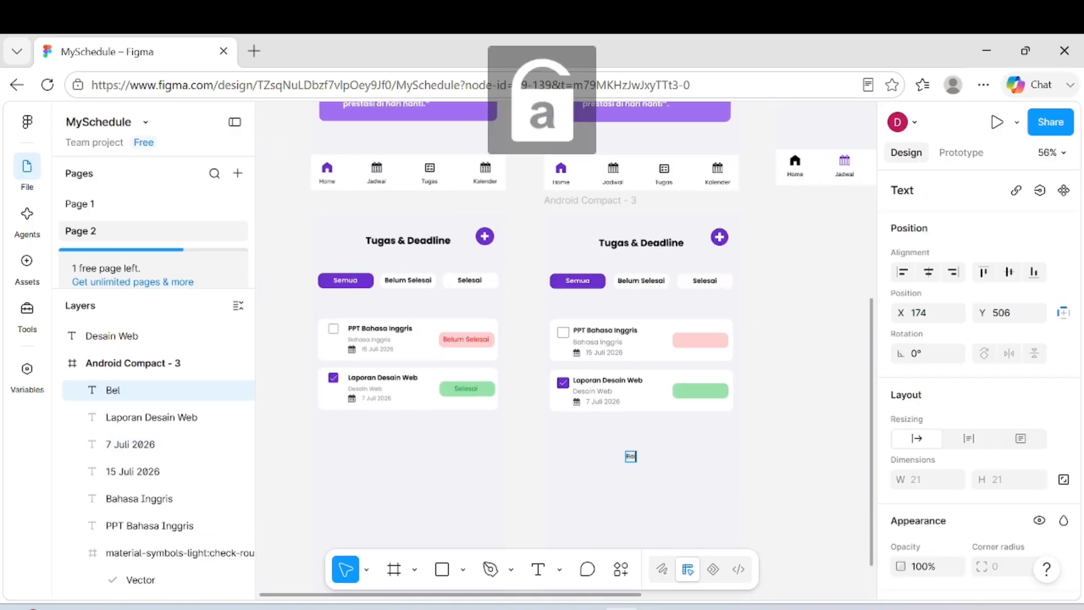
{"action": "type", "text": "um Selesai"}
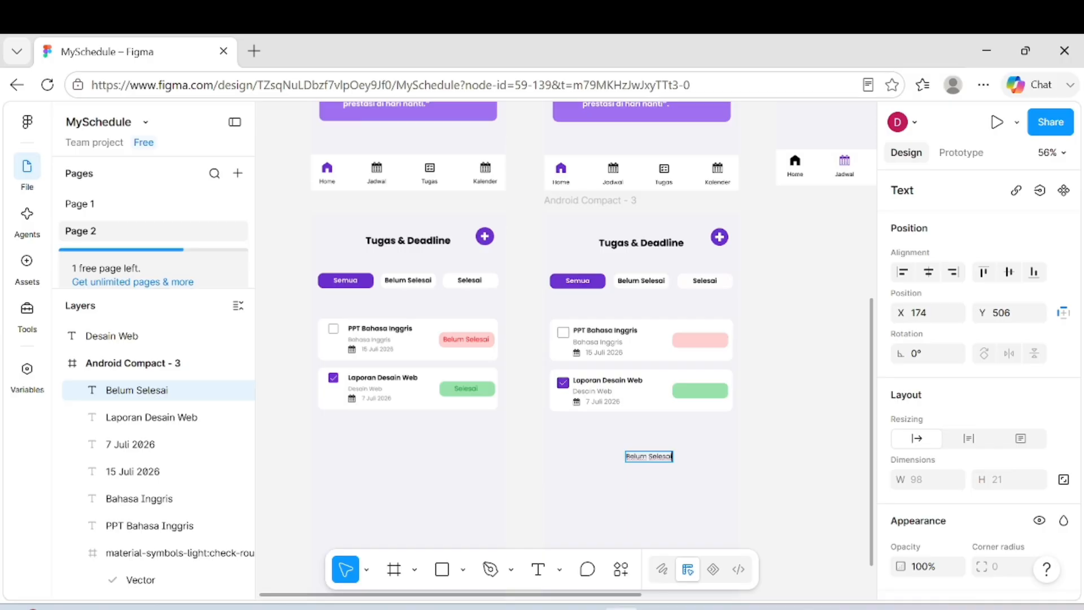
{"action": "key", "text": "Escape"}
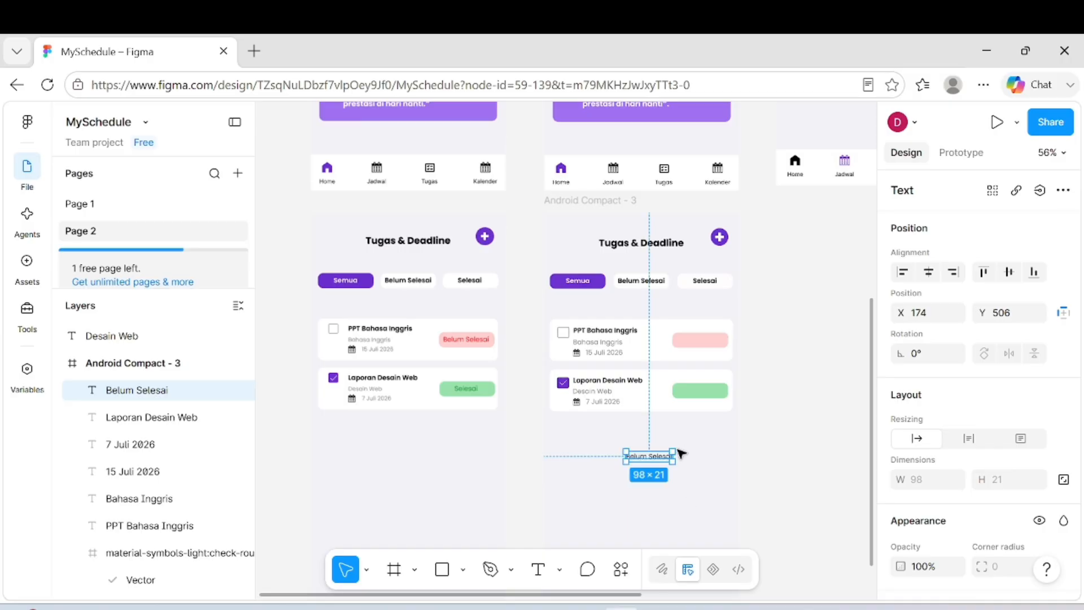
{"action": "left_click", "coordinate": [670, 446]}
{"action": "left_click_drag", "start_coordinate": [649, 455], "coordinate": [704, 346]}
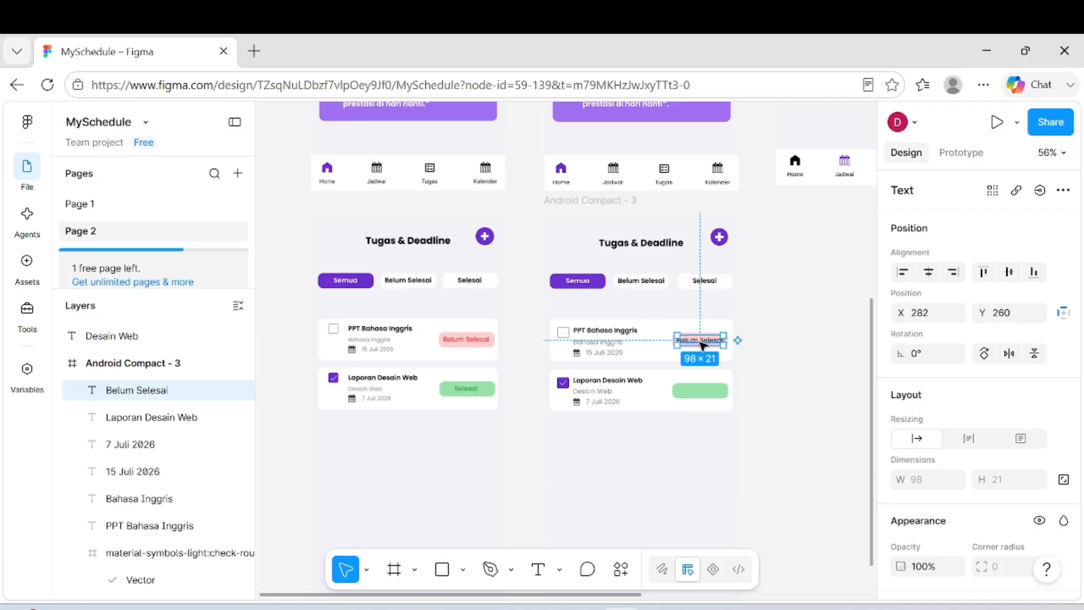
- Set the badge's "Belum Selesai" text to SemiBold and fill it with the library color Accents/Red
{"action": "scroll", "coordinate": [955, 387], "scroll_direction": "down", "scroll_amount": 4}
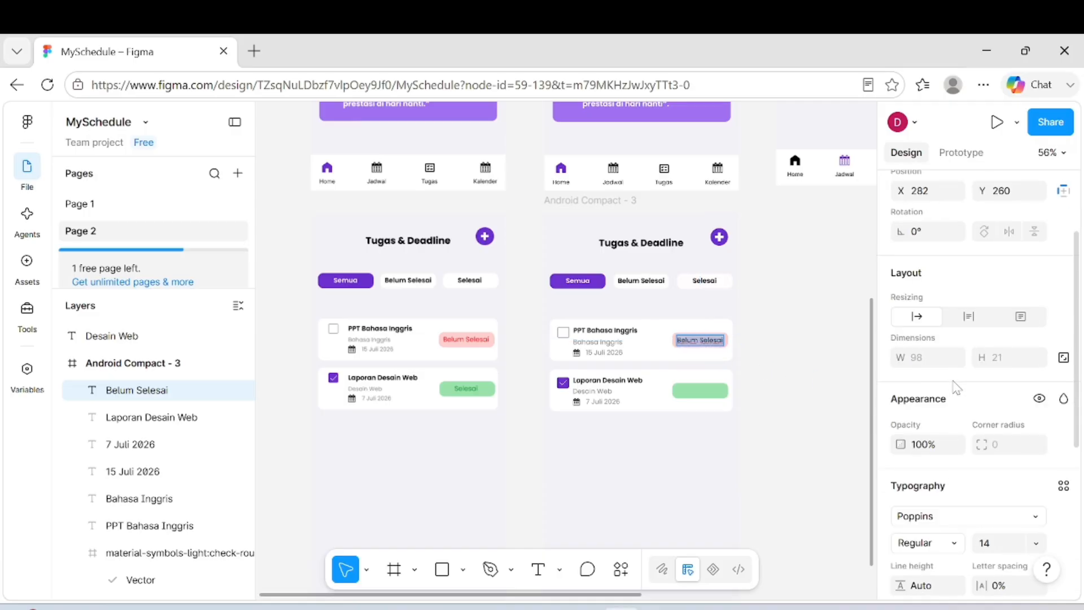
{"action": "left_click", "coordinate": [948, 478]}
{"action": "left_click", "coordinate": [942, 515]}
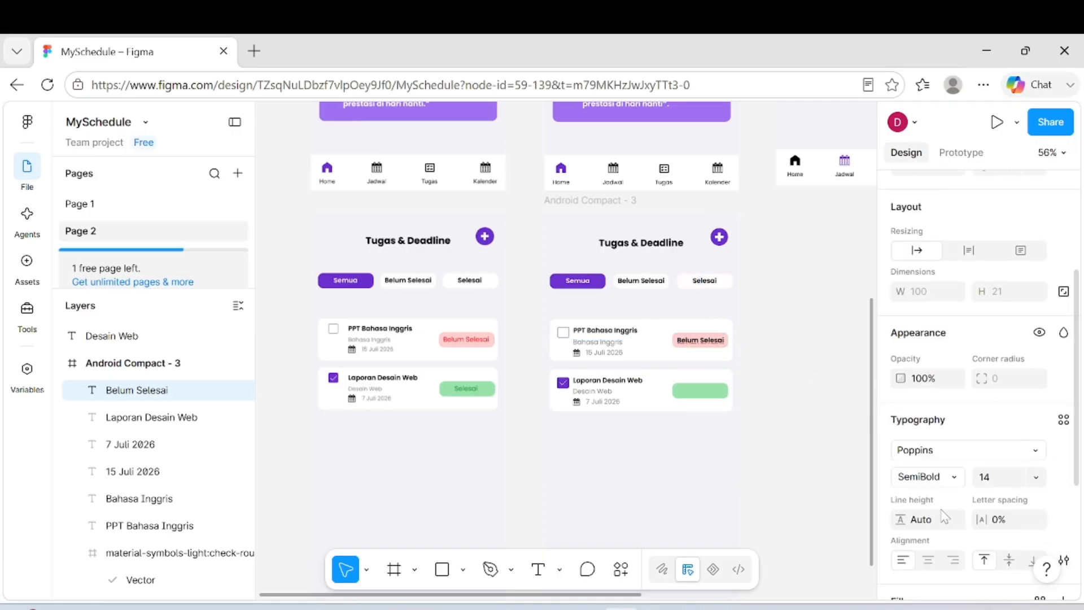
{"action": "scroll", "coordinate": [943, 514], "scroll_direction": "down", "scroll_amount": 3}
{"action": "left_click", "coordinate": [1040, 399]}
{"action": "left_click", "coordinate": [702, 244]}
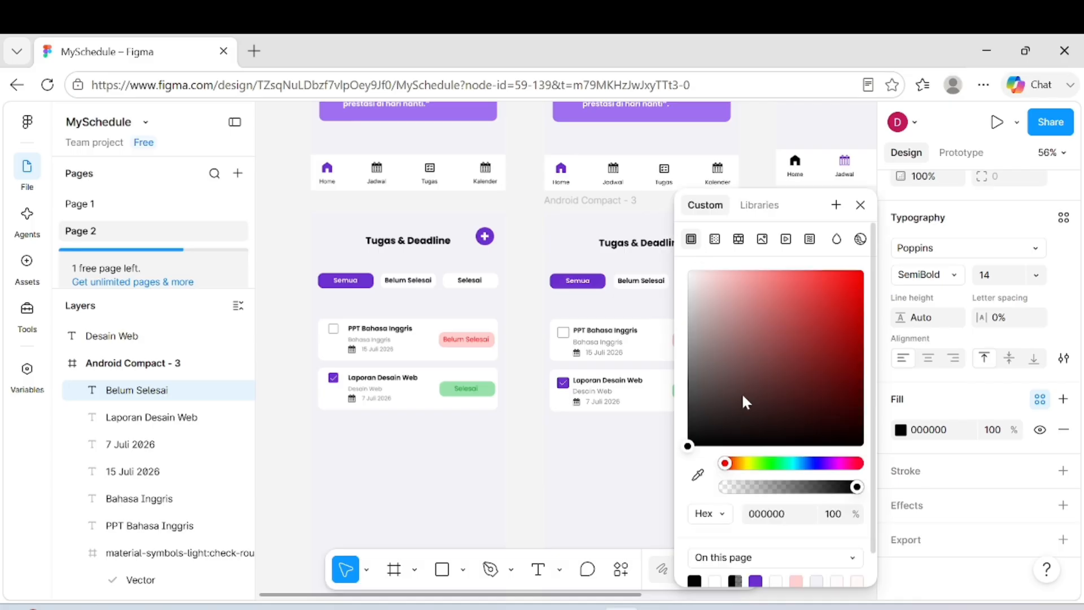
{"action": "left_click", "coordinate": [760, 207]}
{"action": "left_click", "coordinate": [762, 369]}
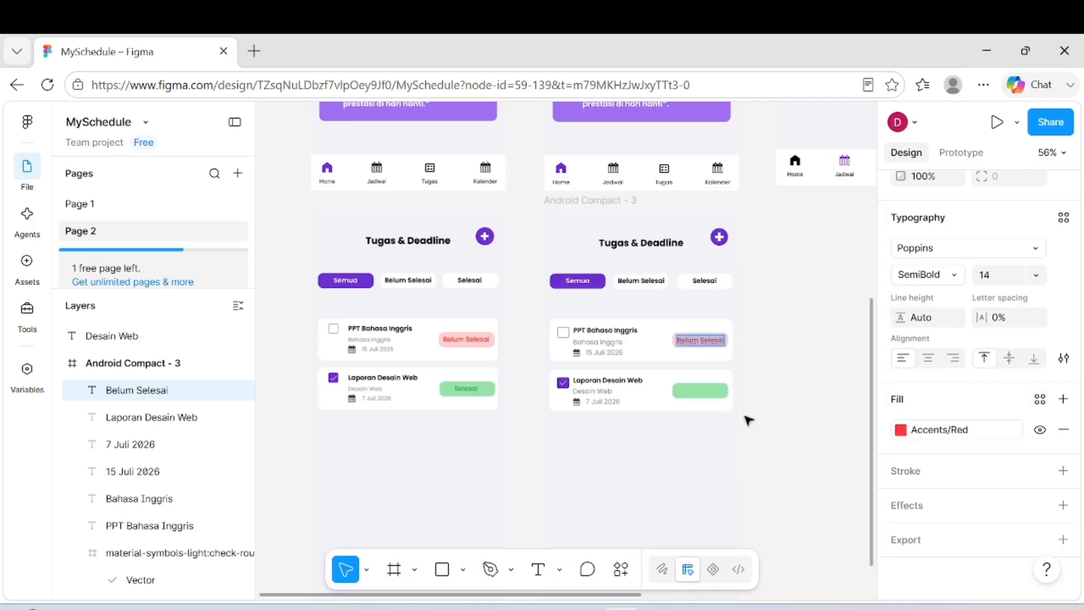
{"action": "left_click", "coordinate": [748, 421]}
- Add the text "Selesai" in the empty area below the task cards of Android Compact - 3
{"action": "left_click", "coordinate": [539, 569]}
{"action": "left_click", "coordinate": [567, 452]}
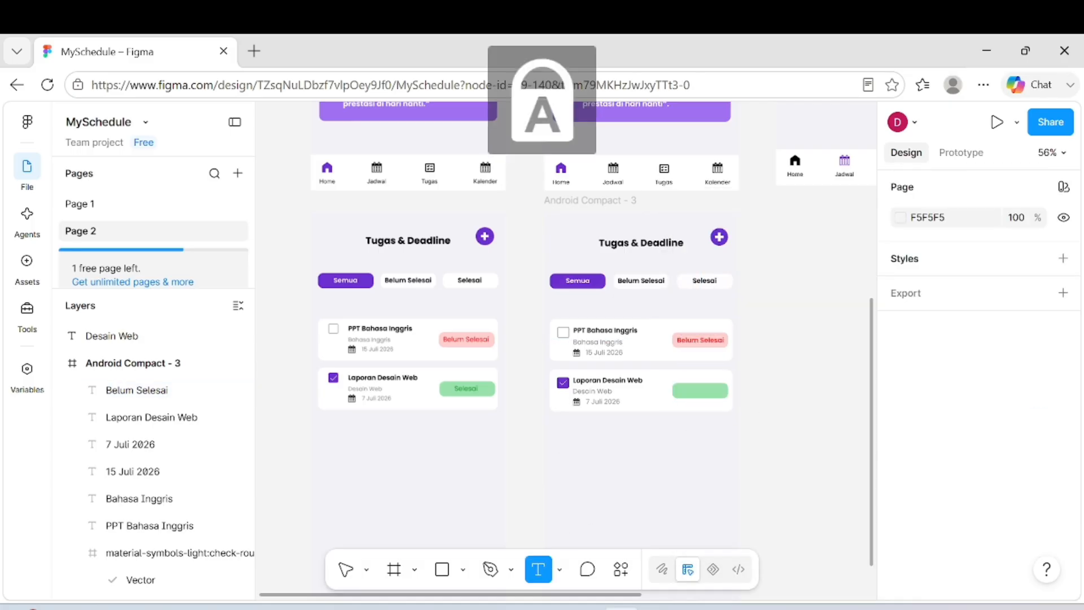
{"action": "type", "text": "Sels"}
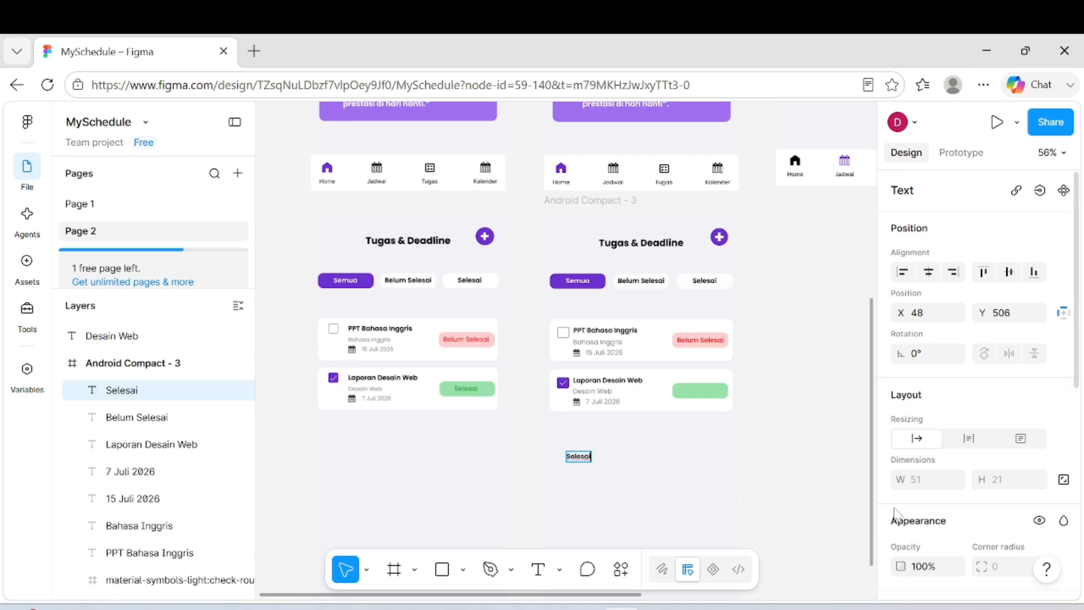
- Fill the new "Selesai" text with green 008E24, sampled from the reference design's "Selesai" badge lettering
{"action": "scroll", "coordinate": [956, 453], "scroll_direction": "down", "scroll_amount": 6}
{"action": "left_click", "coordinate": [1040, 429]}
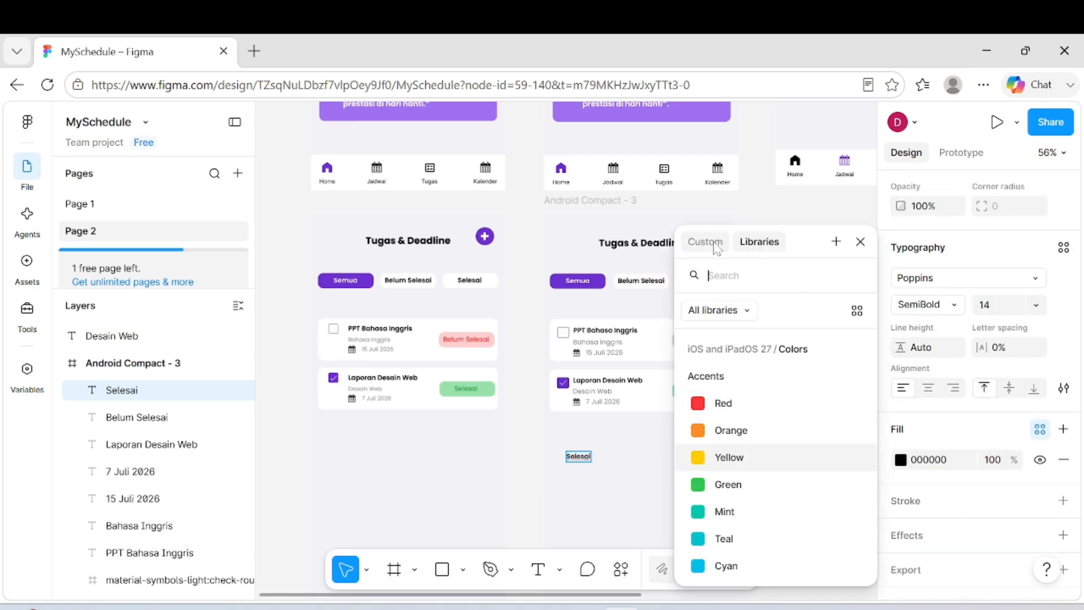
{"action": "left_click", "coordinate": [706, 241]}
{"action": "left_click", "coordinate": [698, 474]}
{"action": "scroll", "coordinate": [480, 392], "scroll_direction": "up", "scroll_amount": 5}
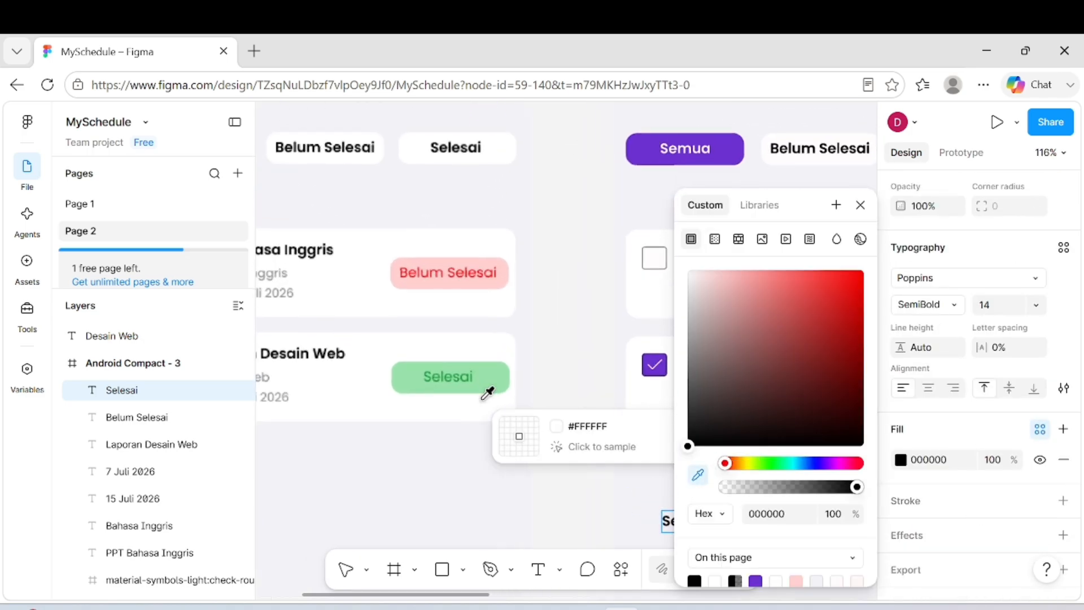
{"action": "left_click", "coordinate": [463, 374]}
{"action": "scroll", "coordinate": [516, 415], "scroll_direction": "right", "scroll_amount": 3}
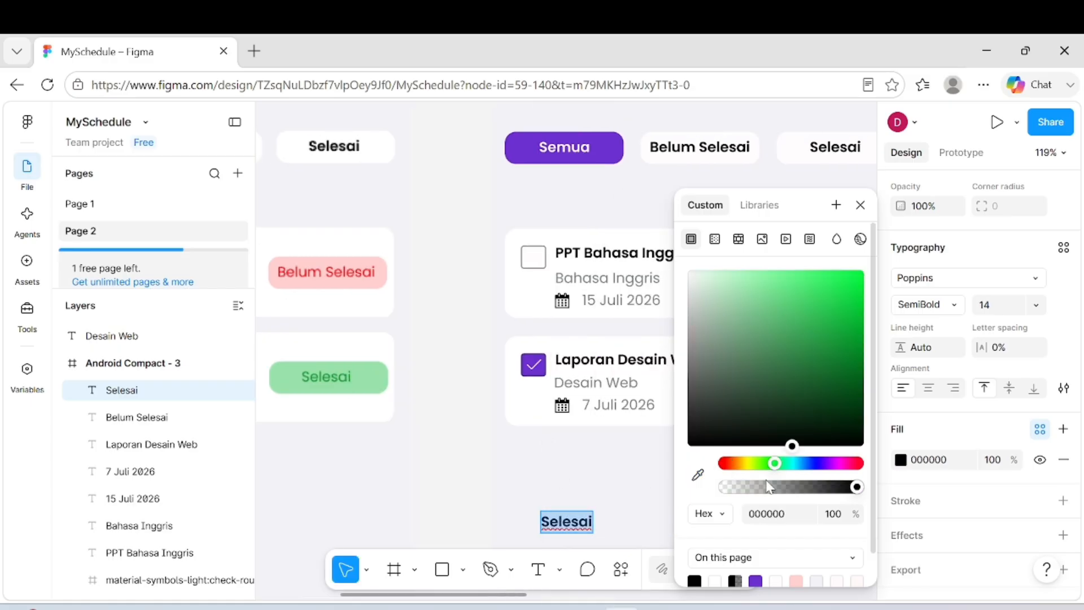
{"action": "left_click", "coordinate": [698, 475]}
{"action": "scroll", "coordinate": [358, 370], "scroll_direction": "up", "scroll_amount": 5}
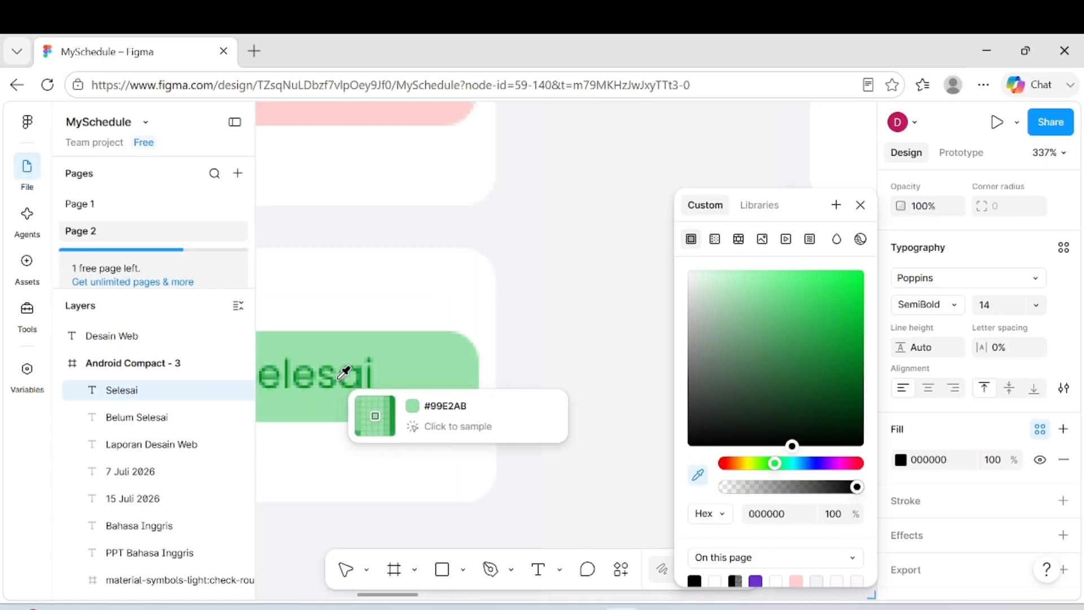
{"action": "left_click", "coordinate": [327, 365]}
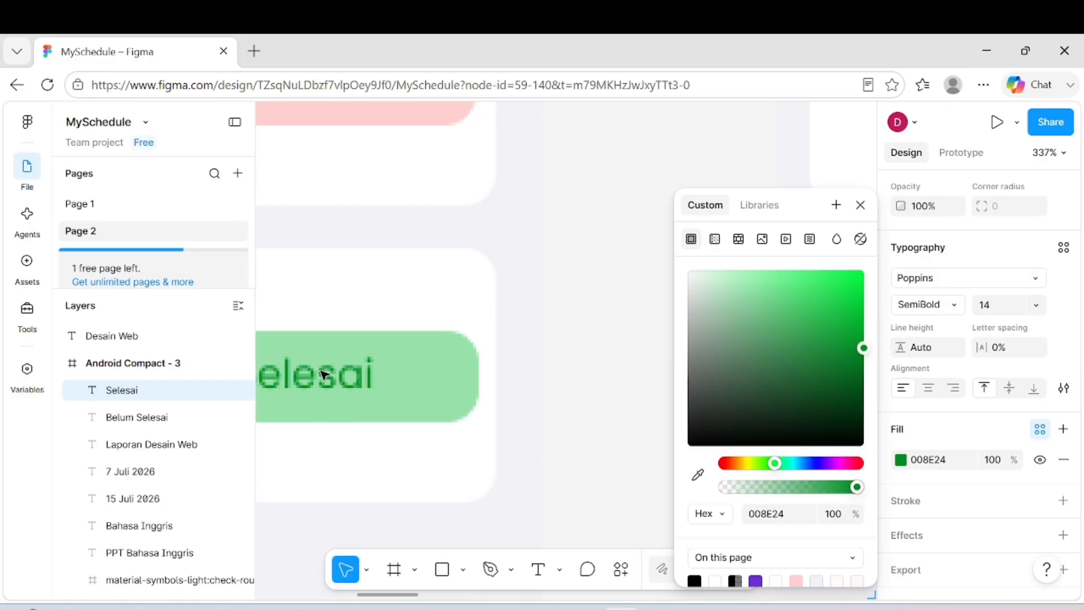
- Move the green "Selesai" text onto the center of the green badge in the "Laporan Desain Web" card
{"action": "scroll", "coordinate": [435, 404], "scroll_direction": "down", "scroll_amount": 3}
{"action": "scroll", "coordinate": [433, 404], "scroll_direction": "left", "scroll_amount": 3}
{"action": "scroll", "coordinate": [433, 405], "scroll_direction": "up", "scroll_amount": 2}
{"action": "scroll", "coordinate": [514, 347], "scroll_direction": "down", "scroll_amount": 1}
{"action": "scroll", "coordinate": [514, 348], "scroll_direction": "down", "scroll_amount": 5}
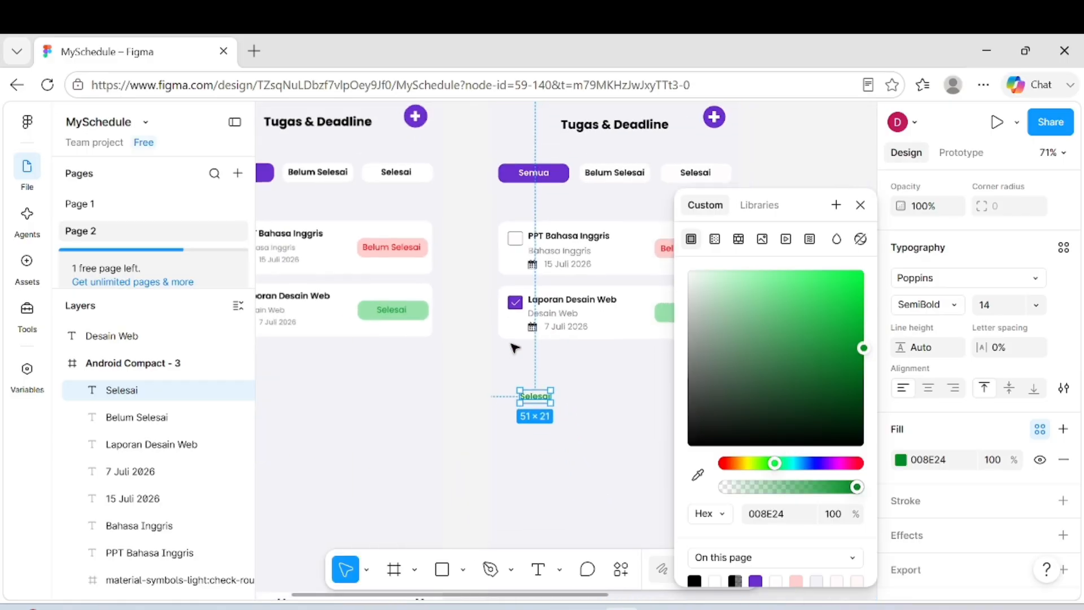
{"action": "left_click_drag", "start_coordinate": [451, 427], "coordinate": [602, 342]}
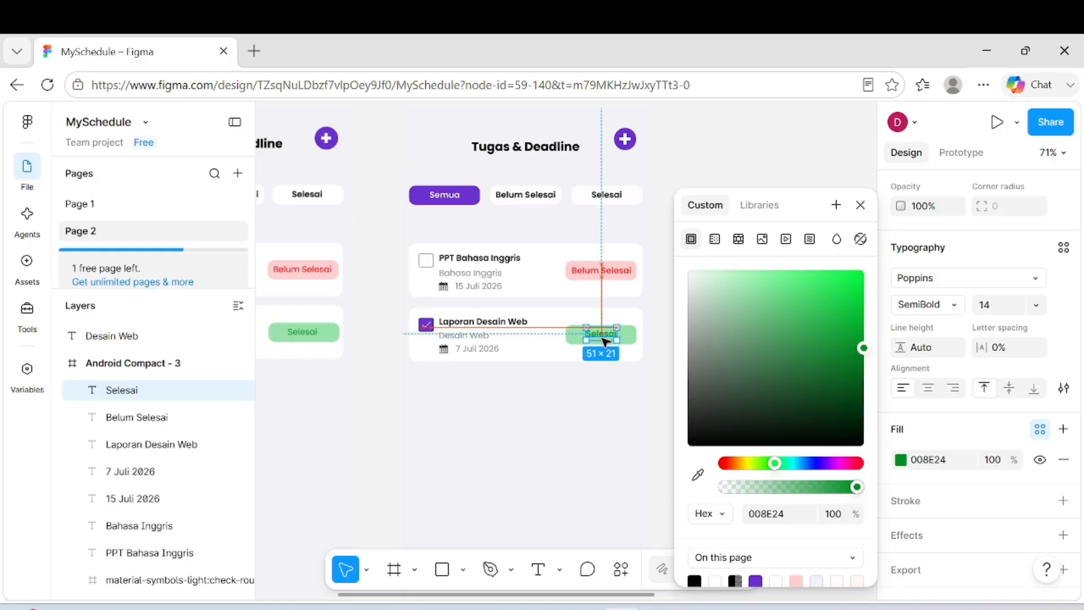
{"action": "left_click", "coordinate": [567, 426]}
{"action": "scroll", "coordinate": [573, 420], "scroll_direction": "down", "scroll_amount": 2}
{"action": "scroll", "coordinate": [584, 368], "scroll_direction": "up", "scroll_amount": 4}
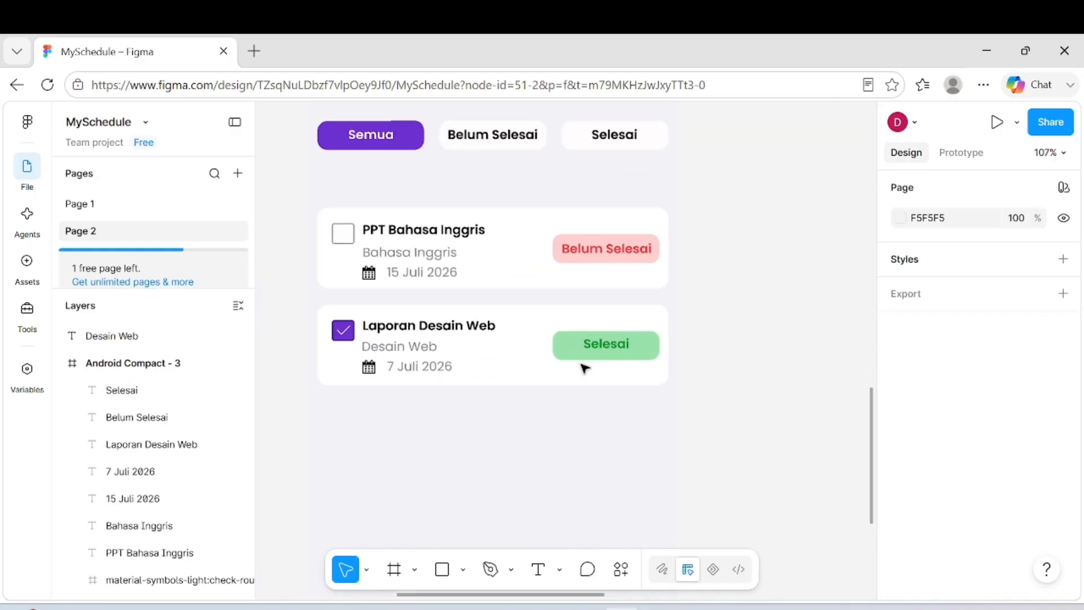
- Set the green badge's "Selesai" text to the Regular weight
{"action": "left_click", "coordinate": [764, 342]}
{"action": "double_click", "coordinate": [766, 343]}
{"action": "scroll", "coordinate": [976, 384], "scroll_direction": "down", "scroll_amount": 3}
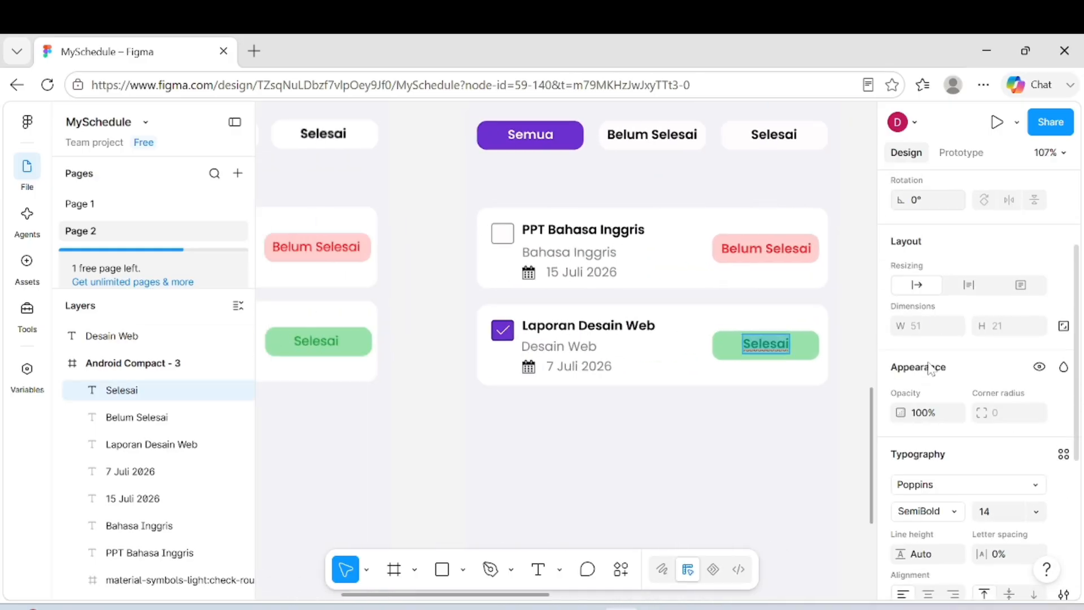
{"action": "left_click", "coordinate": [926, 503]}
{"action": "left_click", "coordinate": [946, 464]}
- Set the pink badge's "Belum Selesai" text to the Regular weight
{"action": "double_click", "coordinate": [784, 249]}
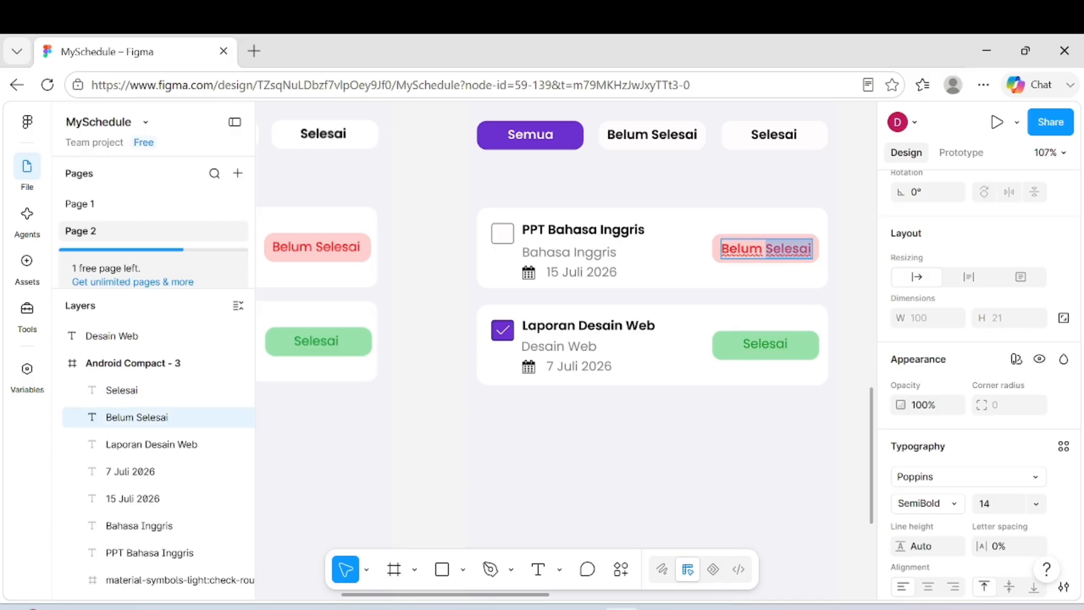
{"action": "left_click", "coordinate": [931, 503]}
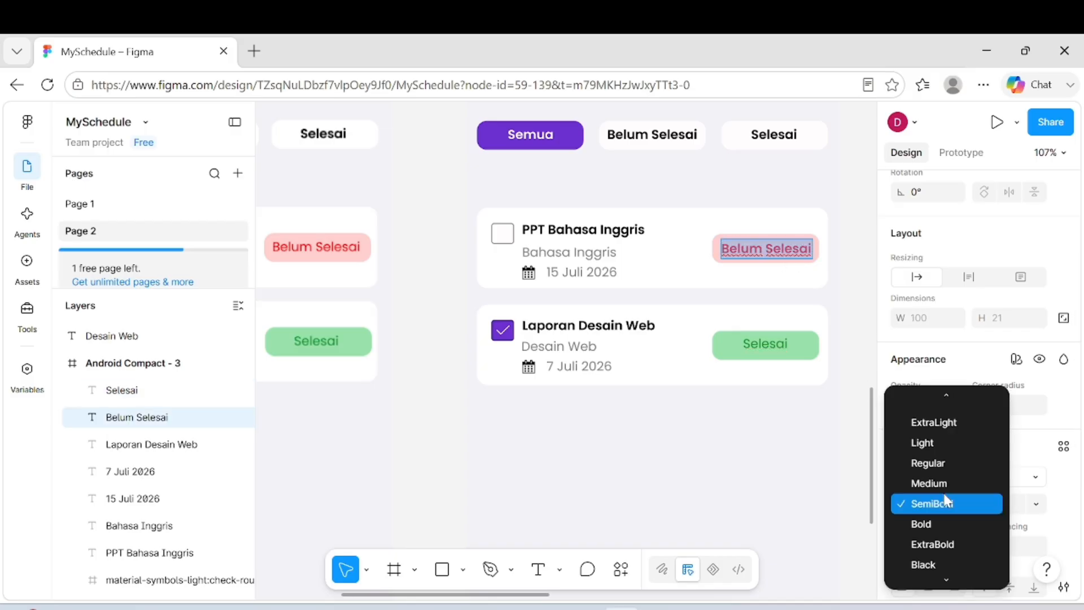
{"action": "left_click", "coordinate": [927, 466]}
{"action": "left_click", "coordinate": [690, 452]}
- Select the Kalender icon and both parts of the Tugas icon in Android Compact - 1's bottom navigation bar
{"action": "scroll", "coordinate": [689, 452], "scroll_direction": "down", "scroll_amount": 5}
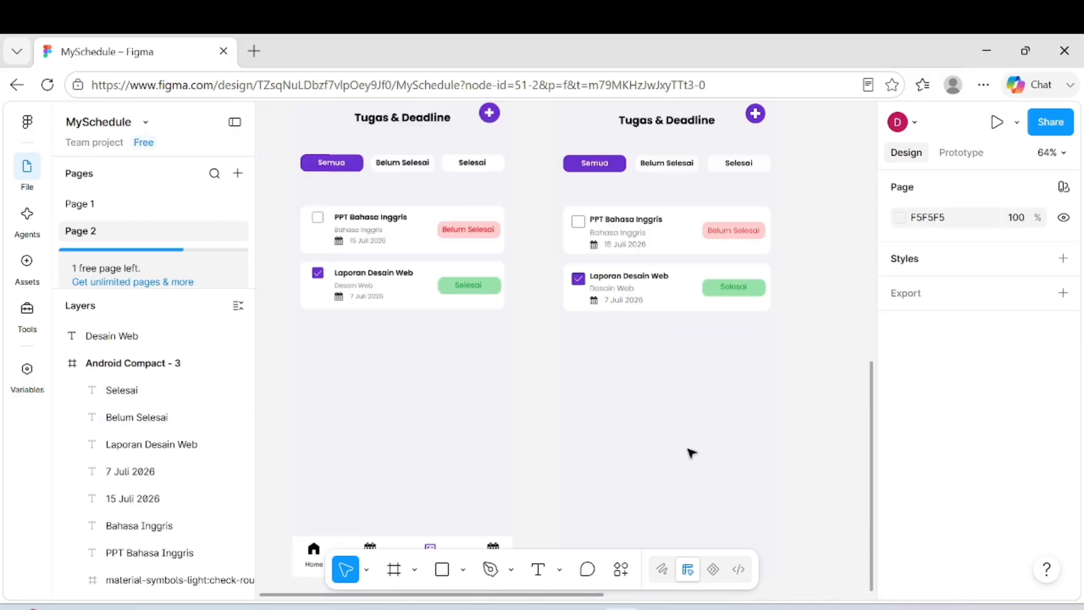
{"action": "scroll", "coordinate": [691, 452], "scroll_direction": "right", "scroll_amount": 2}
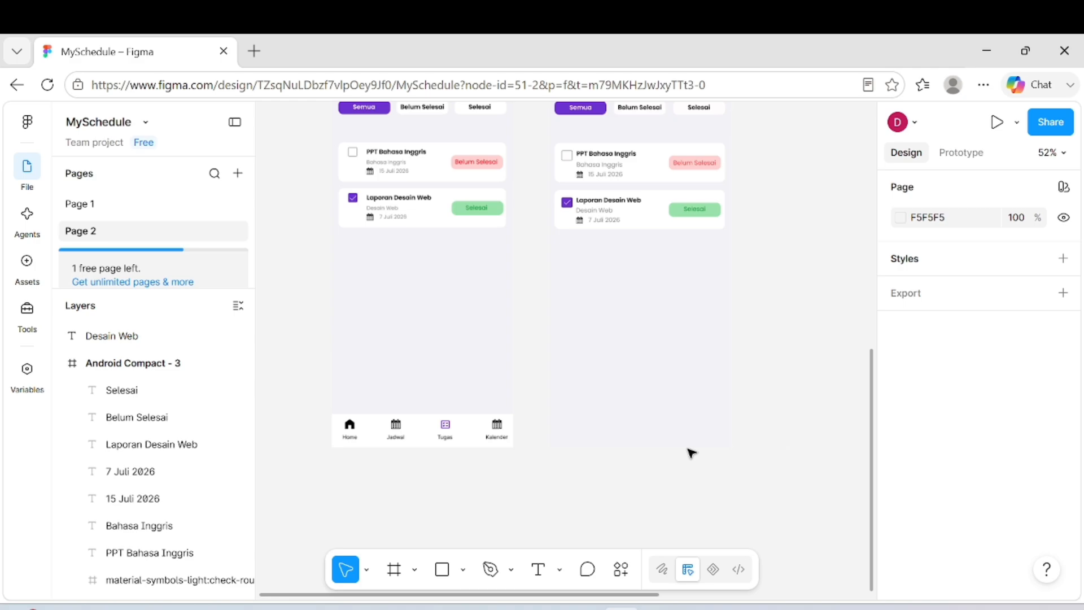
{"action": "scroll", "coordinate": [691, 452], "scroll_direction": "up", "scroll_amount": 3}
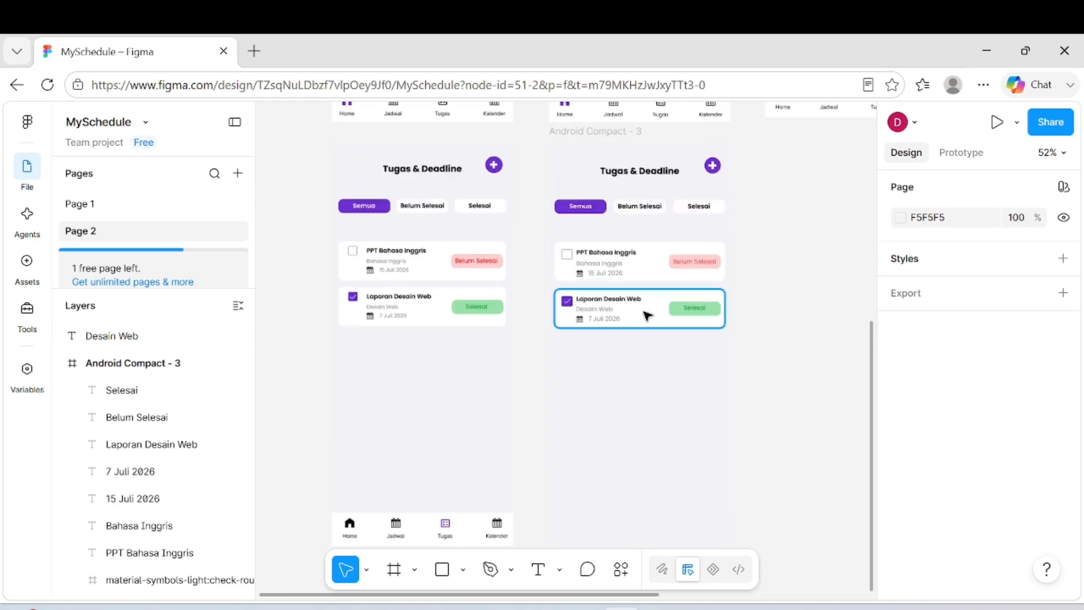
{"action": "scroll", "coordinate": [647, 315], "scroll_direction": "up", "scroll_amount": 3}
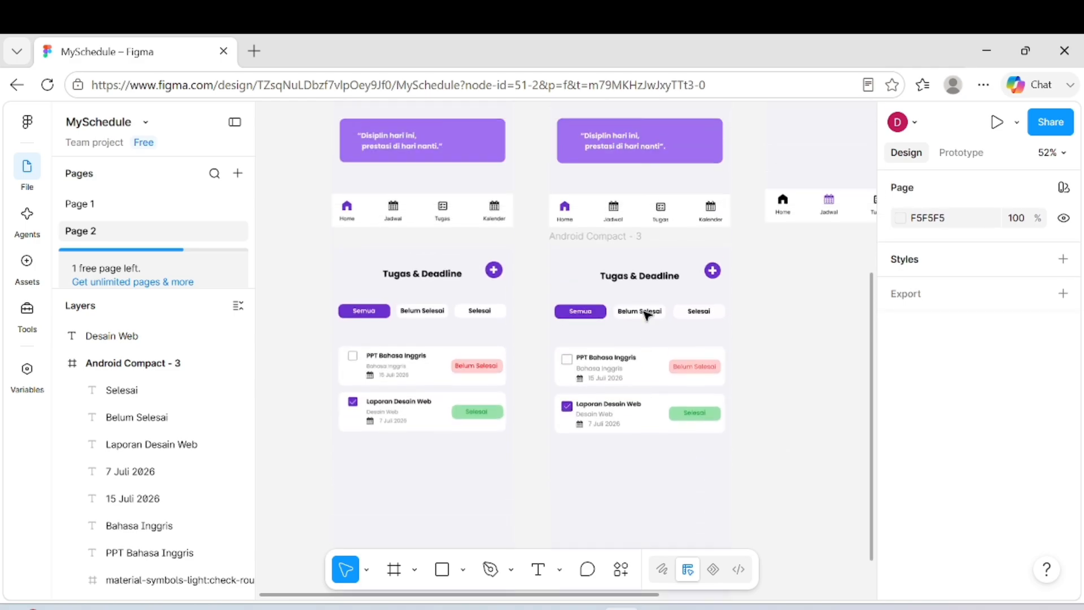
{"action": "scroll", "coordinate": [647, 315], "scroll_direction": "down", "scroll_amount": 3}
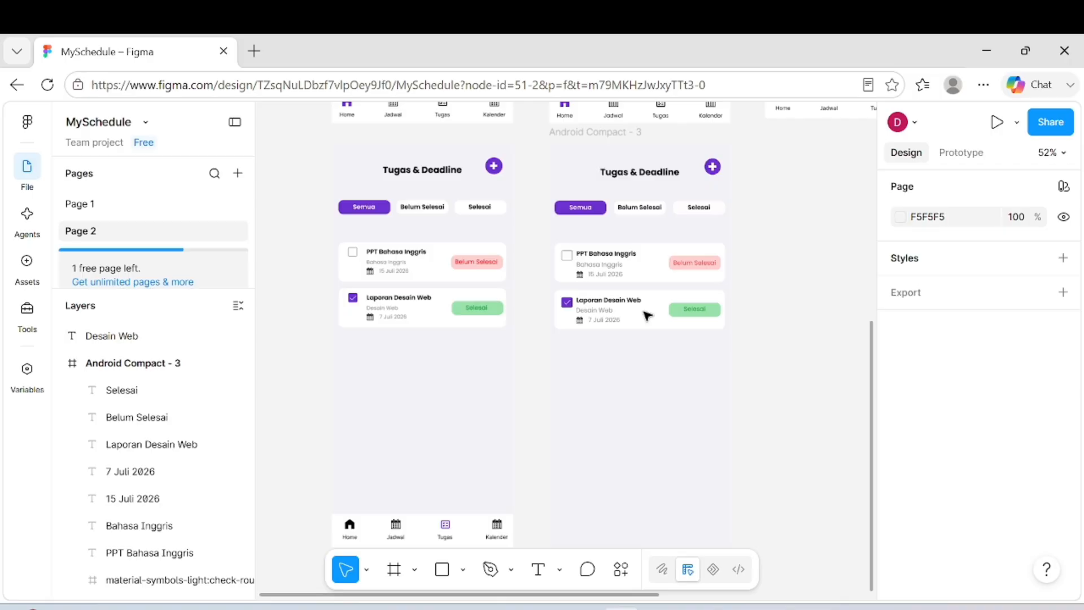
{"action": "scroll", "coordinate": [647, 316], "scroll_direction": "right", "scroll_amount": 3}
{"action": "scroll", "coordinate": [647, 316], "scroll_direction": "up", "scroll_amount": 4}
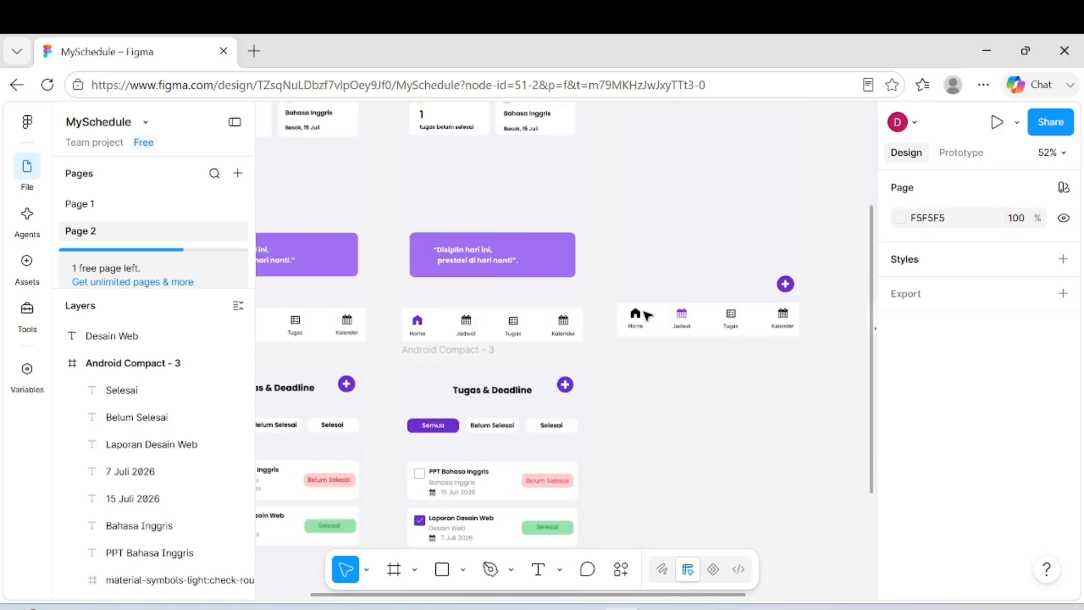
{"action": "left_click", "coordinate": [567, 322]}
{"action": "left_click", "coordinate": [514, 323], "text": "shift"}
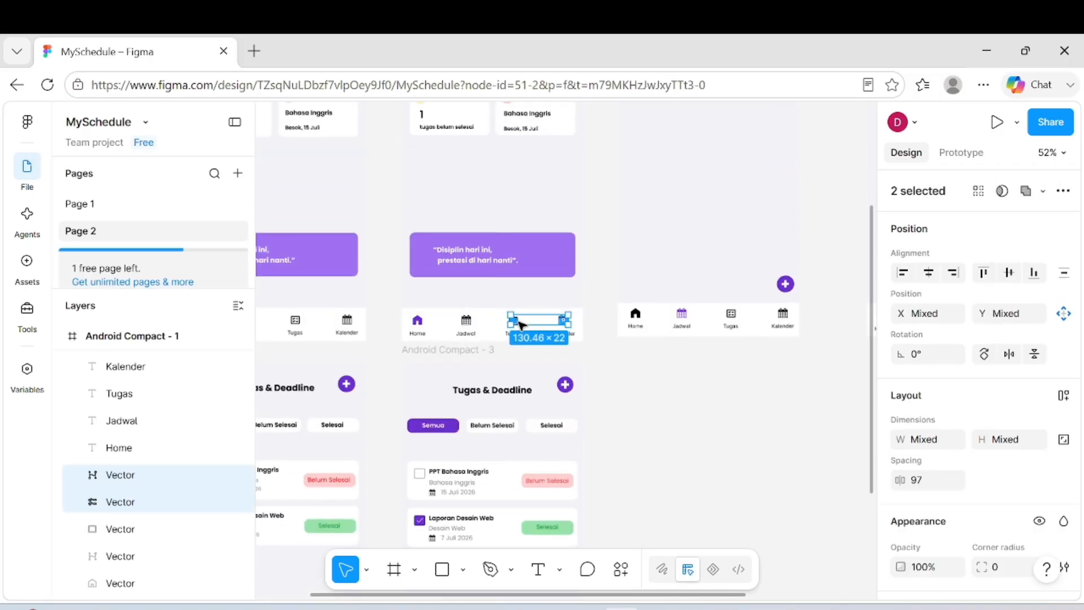
{"action": "scroll", "coordinate": [518, 326], "scroll_direction": "up", "scroll_amount": 5}
{"action": "scroll", "coordinate": [518, 326], "scroll_direction": "up", "scroll_amount": 2}
{"action": "left_click", "coordinate": [517, 324], "text": "shift"}
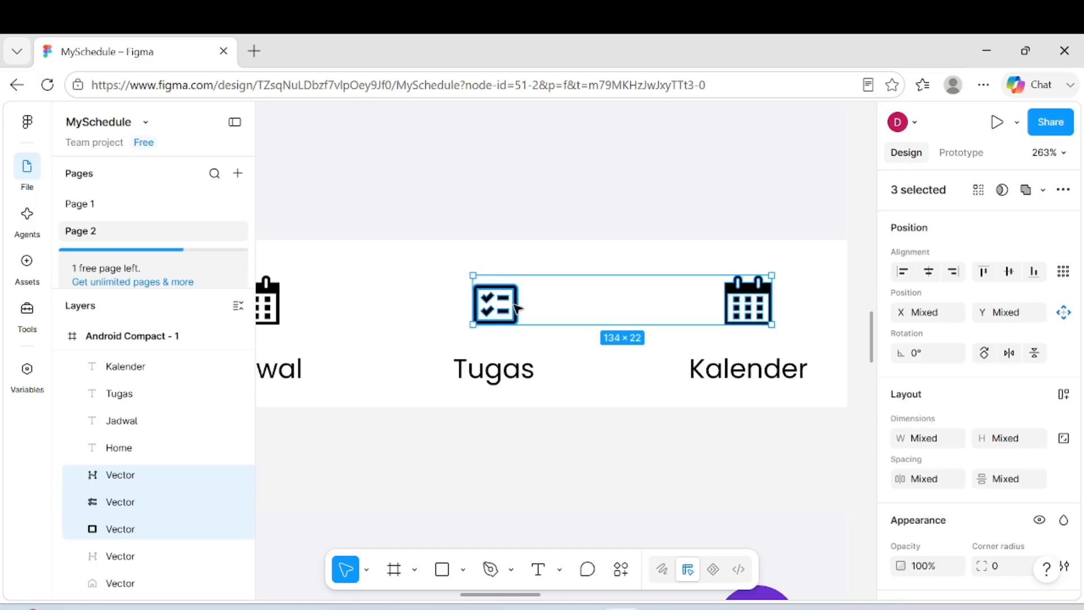
- Add all four labels, the Jadwal and Home icons, and the white bar background to the navigation bar selection
{"action": "left_click", "coordinate": [525, 370], "text": "shift"}
{"action": "left_click", "coordinate": [724, 367], "text": "shift"}
{"action": "scroll", "coordinate": [724, 367], "scroll_direction": "left", "scroll_amount": 5}
{"action": "left_click", "coordinate": [510, 302], "text": "shift"}
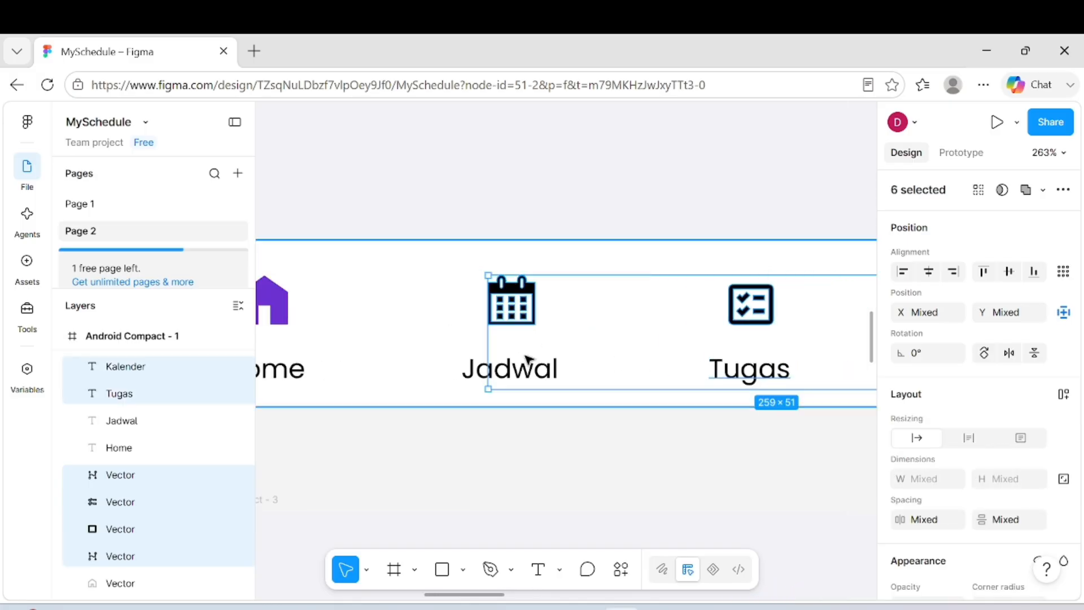
{"action": "left_click", "coordinate": [508, 368], "text": "shift"}
{"action": "scroll", "coordinate": [508, 368], "scroll_direction": "left", "scroll_amount": 6}
{"action": "left_click", "coordinate": [577, 326], "text": "shift"}
{"action": "left_click", "coordinate": [619, 387], "text": "shift"}
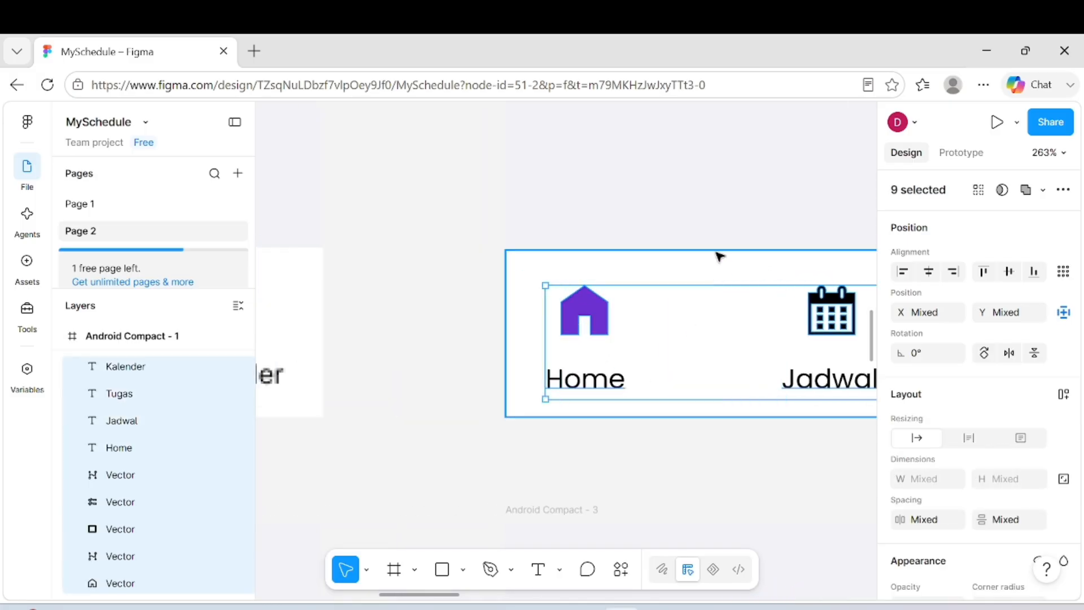
{"action": "left_click", "coordinate": [714, 253], "text": "shift"}
{"action": "scroll", "coordinate": [700, 331], "scroll_direction": "down", "scroll_amount": 3}
{"action": "scroll", "coordinate": [702, 333], "scroll_direction": "down", "scroll_amount": 4}
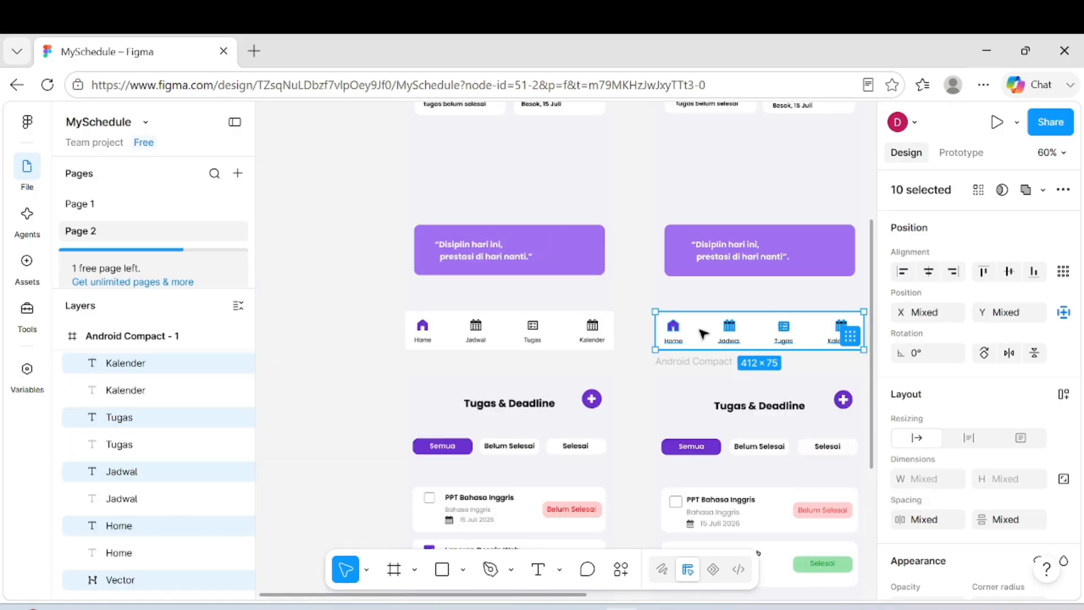
{"action": "left_click", "coordinate": [701, 347]}
{"action": "left_click_drag", "start_coordinate": [716, 607], "coordinate": [702, 422]}
{"action": "scroll", "coordinate": [700, 421], "scroll_direction": "down", "scroll_amount": 2}
{"action": "scroll", "coordinate": [700, 420], "scroll_direction": "down", "scroll_amount": 1}
{"action": "key", "text": "ctrl+z"}
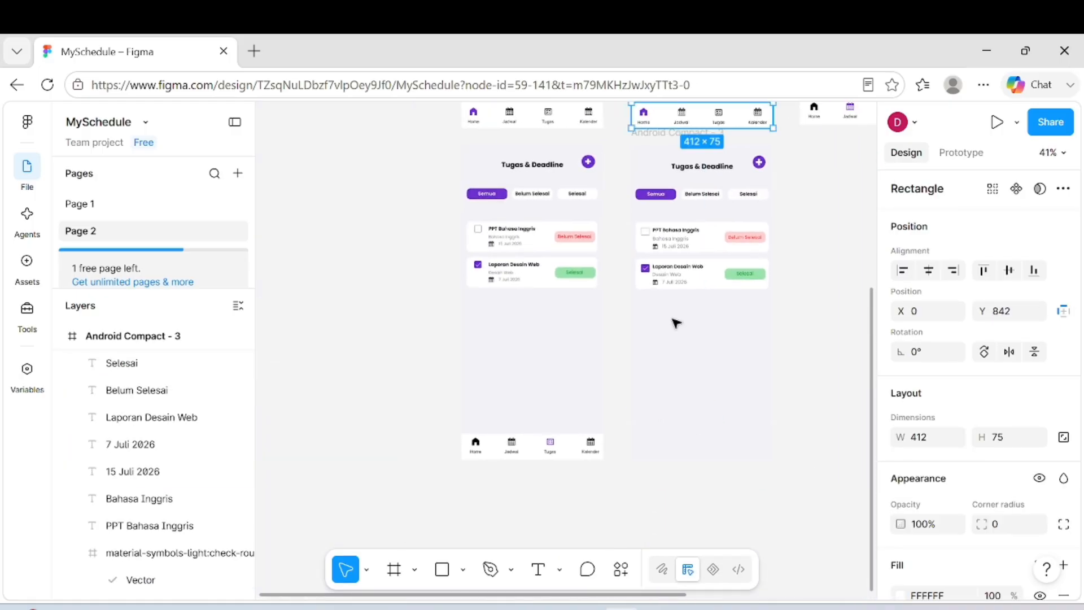
{"action": "scroll", "coordinate": [675, 323], "scroll_direction": "up", "scroll_amount": 5}
{"action": "key", "text": "ctrl+z"}
- Duplicate the whole selected navigation bar onto the bottom edge of Android Compact - 3
{"action": "left_click_drag", "start_coordinate": [709, 278], "coordinate": [715, 539]}
{"action": "scroll", "coordinate": [715, 503], "scroll_direction": "down", "scroll_amount": 3}
{"action": "scroll", "coordinate": [715, 504], "scroll_direction": "down", "scroll_amount": 1}
{"action": "scroll", "coordinate": [666, 415], "scroll_direction": "up", "scroll_amount": 4}
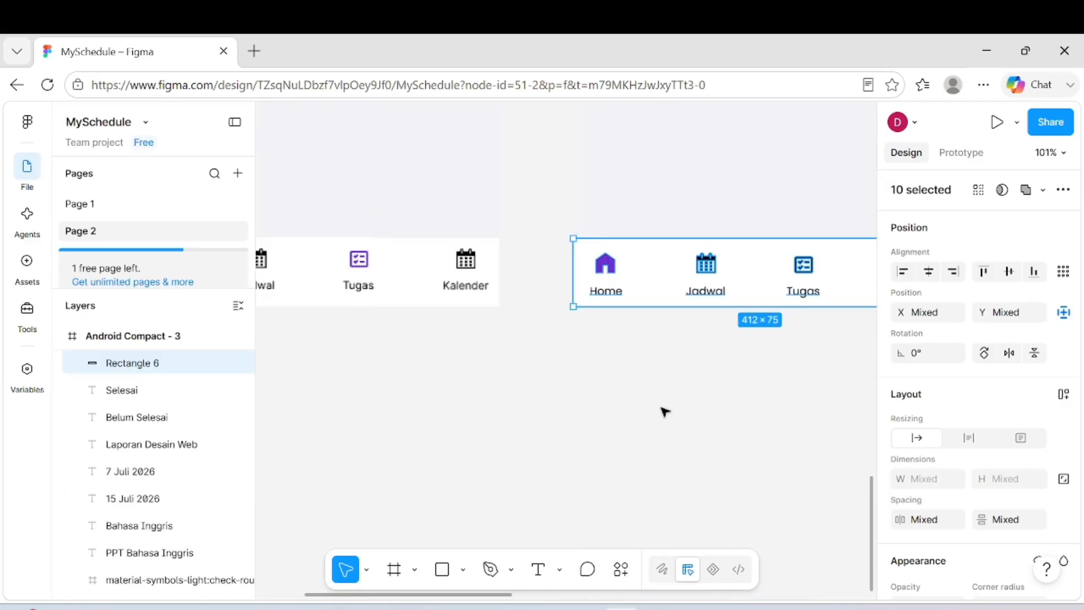
{"action": "left_click", "coordinate": [643, 339]}
- Fill the Home icon in Android Compact - 3's navigation bar with black from the page colors
{"action": "left_click", "coordinate": [595, 238]}
{"action": "scroll", "coordinate": [954, 407], "scroll_direction": "down", "scroll_amount": 3}
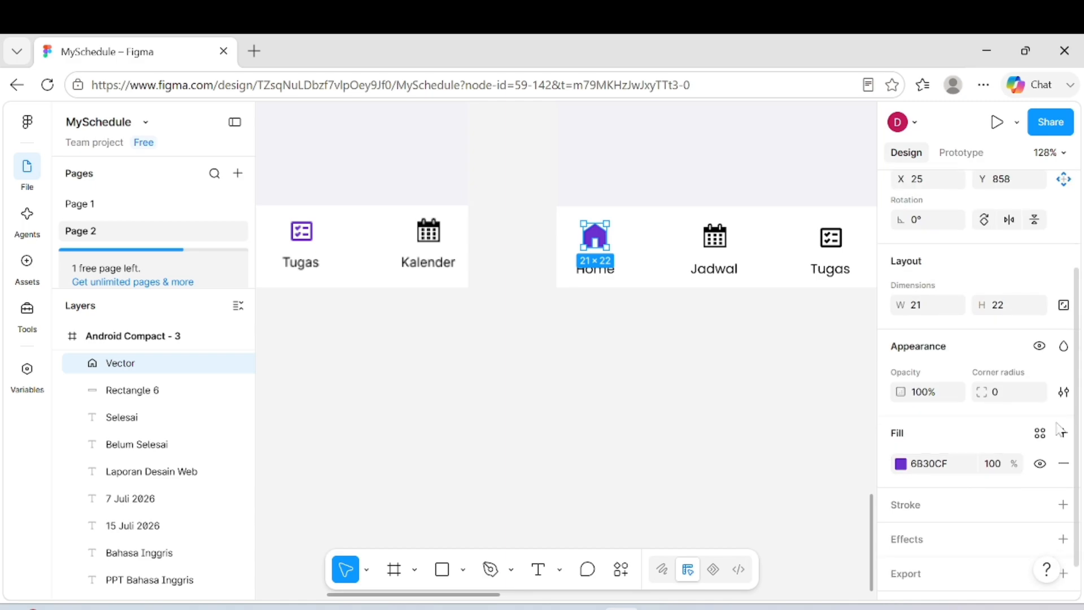
{"action": "left_click", "coordinate": [1039, 433]}
{"action": "left_click", "coordinate": [703, 243]}
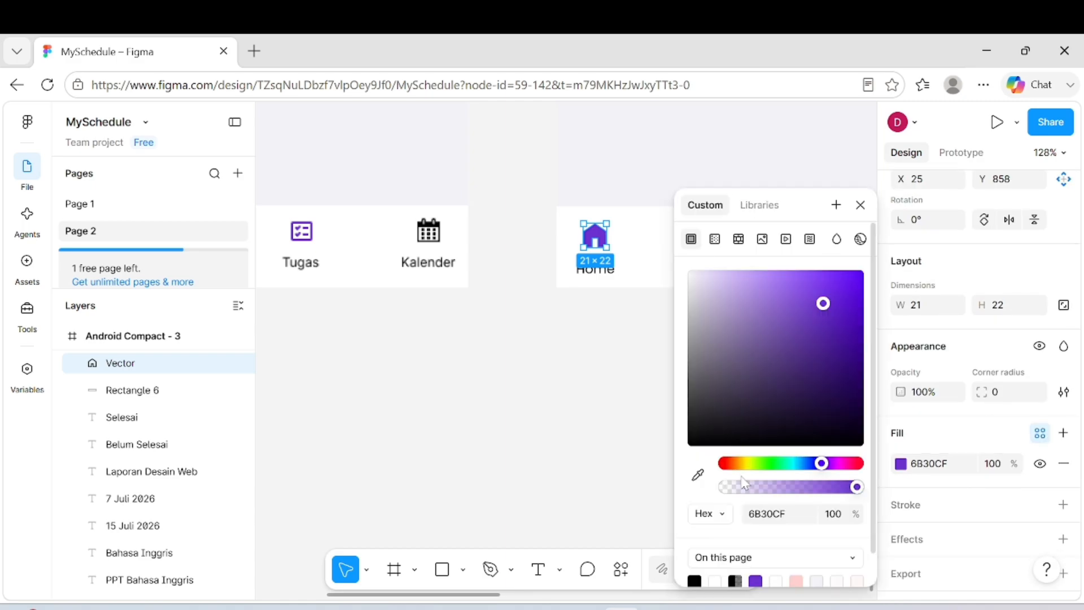
{"action": "left_click", "coordinate": [695, 579]}
- Fill both parts of the Tugas icon in Android Compact - 3's navigation bar with the page's purple color
{"action": "scroll", "coordinate": [523, 336], "scroll_direction": "right", "scroll_amount": 5}
{"action": "scroll", "coordinate": [523, 337], "scroll_direction": "up", "scroll_amount": 1}
{"action": "left_click", "coordinate": [537, 321]}
{"action": "scroll", "coordinate": [537, 321], "scroll_direction": "up", "scroll_amount": 4}
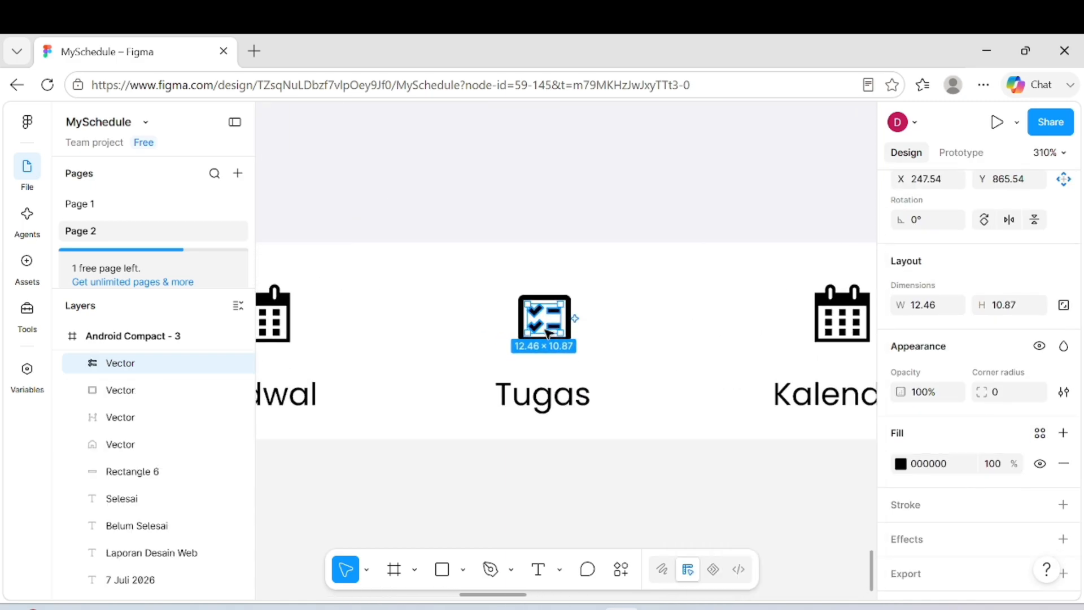
{"action": "scroll", "coordinate": [571, 334], "scroll_direction": "up", "scroll_amount": 3}
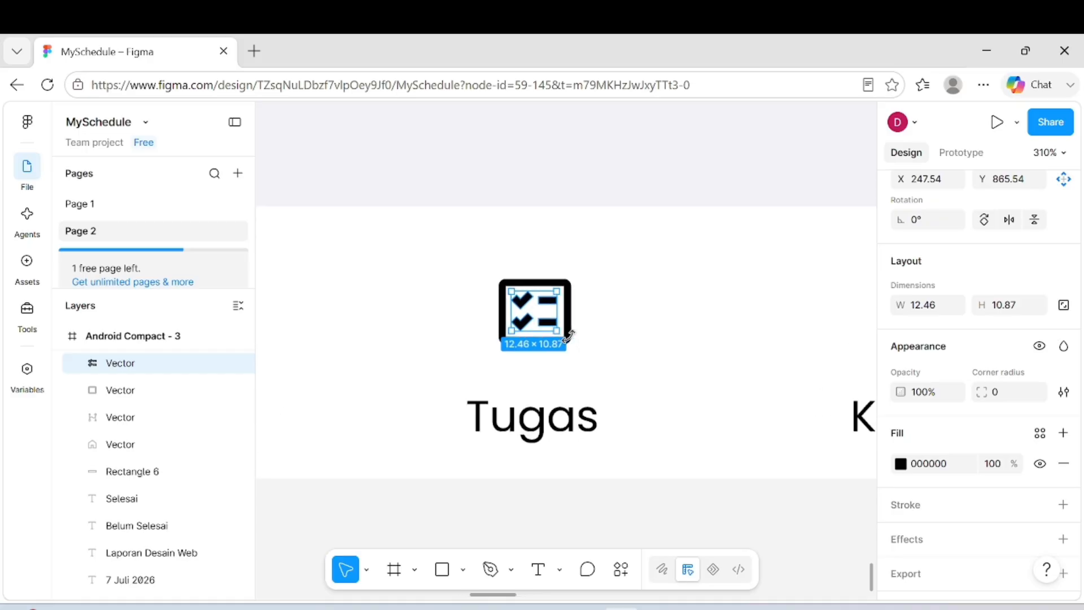
{"action": "left_click", "coordinate": [571, 339], "text": "shift"}
{"action": "scroll", "coordinate": [570, 339], "scroll_direction": "down", "scroll_amount": 8}
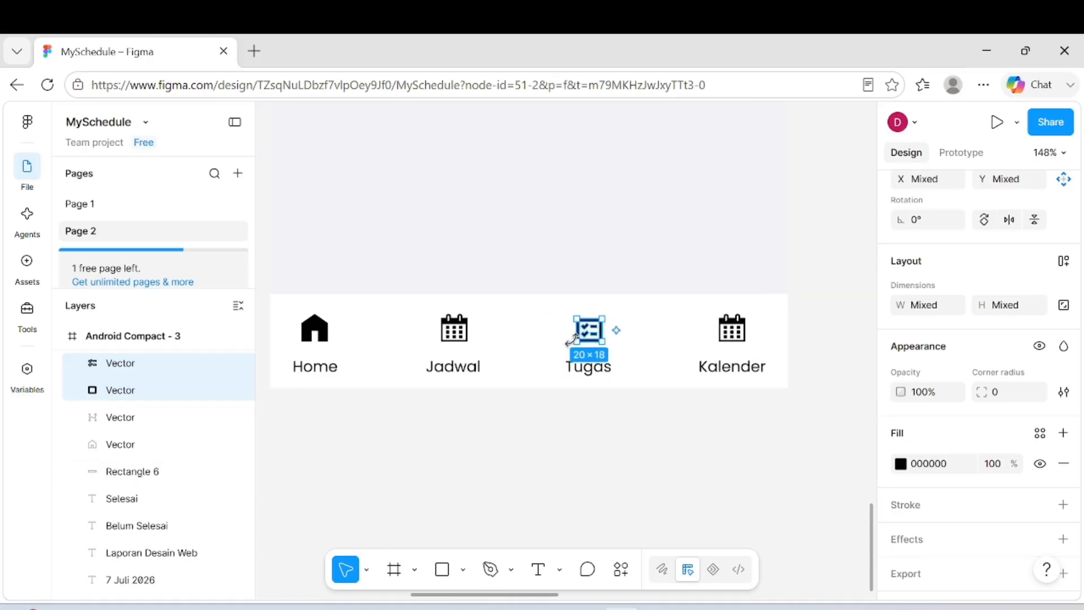
{"action": "left_click", "coordinate": [1039, 433]}
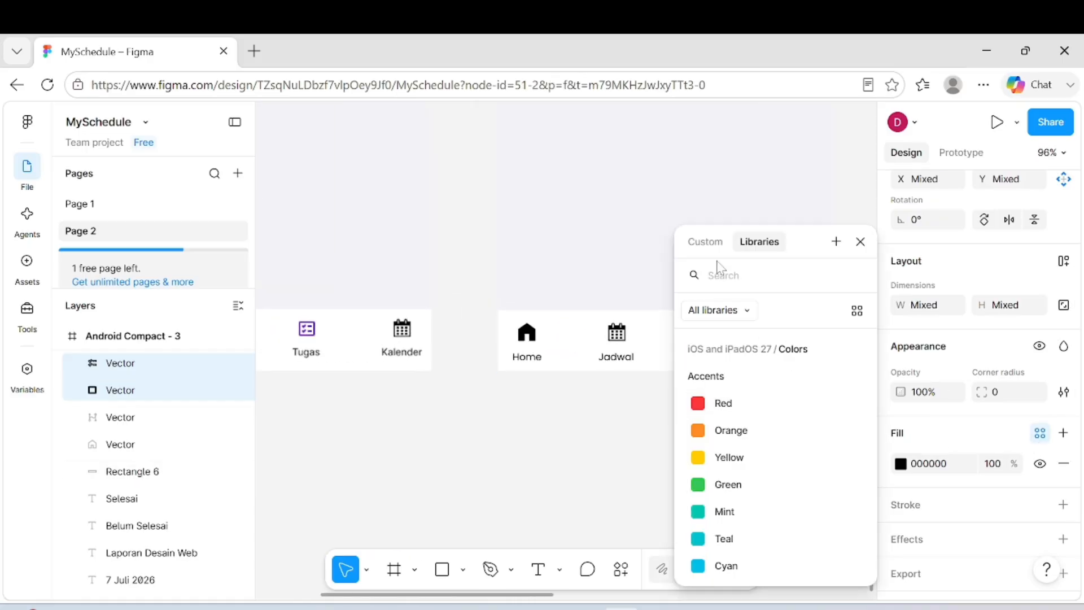
{"action": "left_click", "coordinate": [705, 205]}
{"action": "left_click", "coordinate": [759, 571]}
{"action": "left_click", "coordinate": [582, 455]}
- Import the "Kalender Akademik" image from File Explorer's png folder and place it beside Android Compact - 3 at X 328, Y 346
{"action": "scroll", "coordinate": [582, 455], "scroll_direction": "down", "scroll_amount": 5}
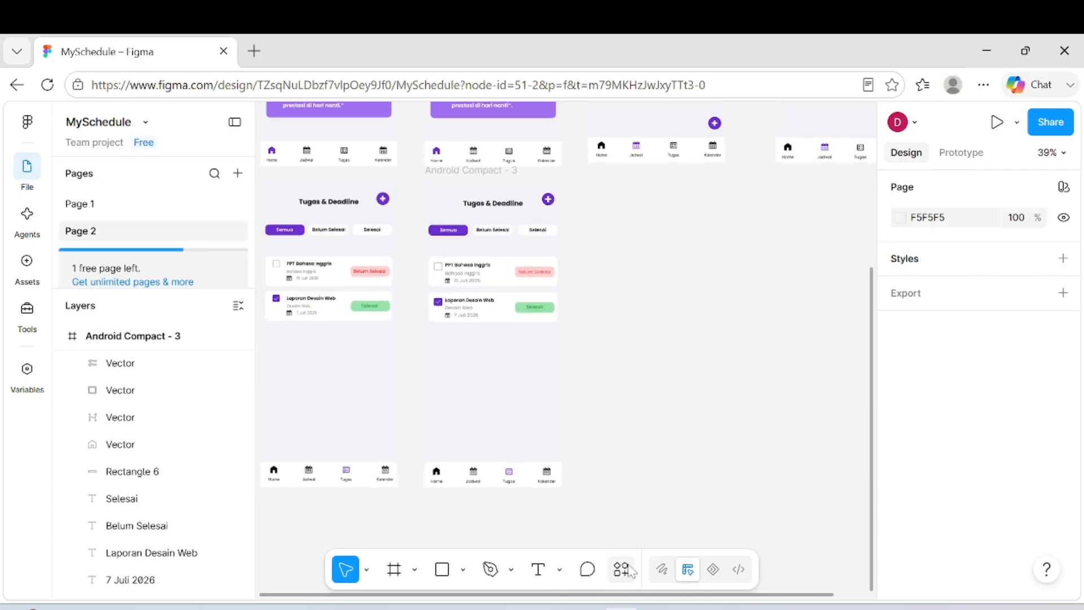
{"action": "mouse_move", "coordinate": [547, 608]}
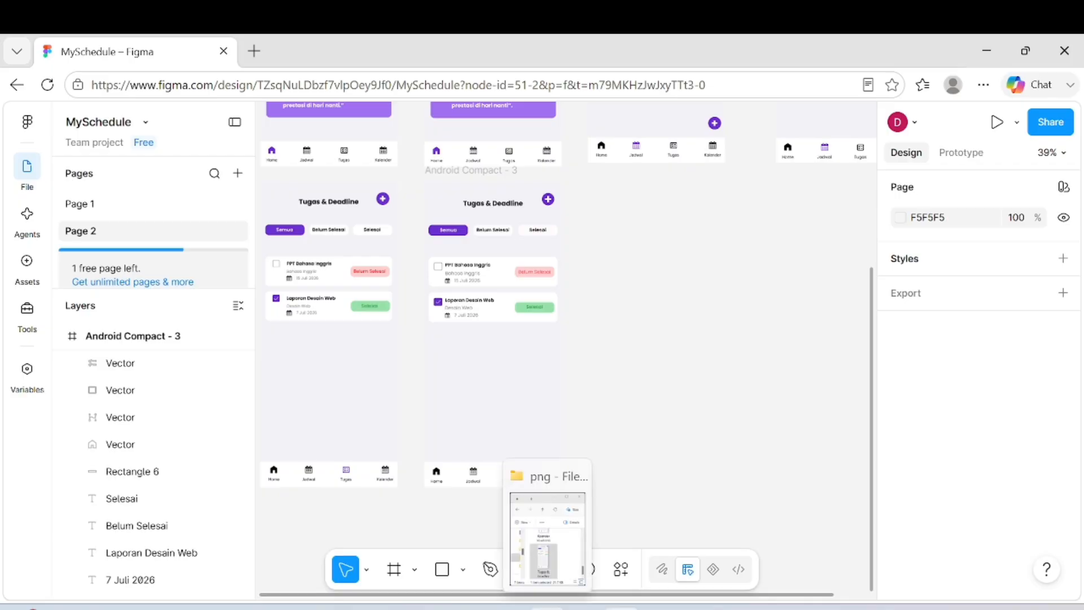
{"action": "left_click", "coordinate": [546, 548]}
{"action": "scroll", "coordinate": [108, 261], "scroll_direction": "up", "scroll_amount": 1}
{"action": "left_click", "coordinate": [108, 192]}
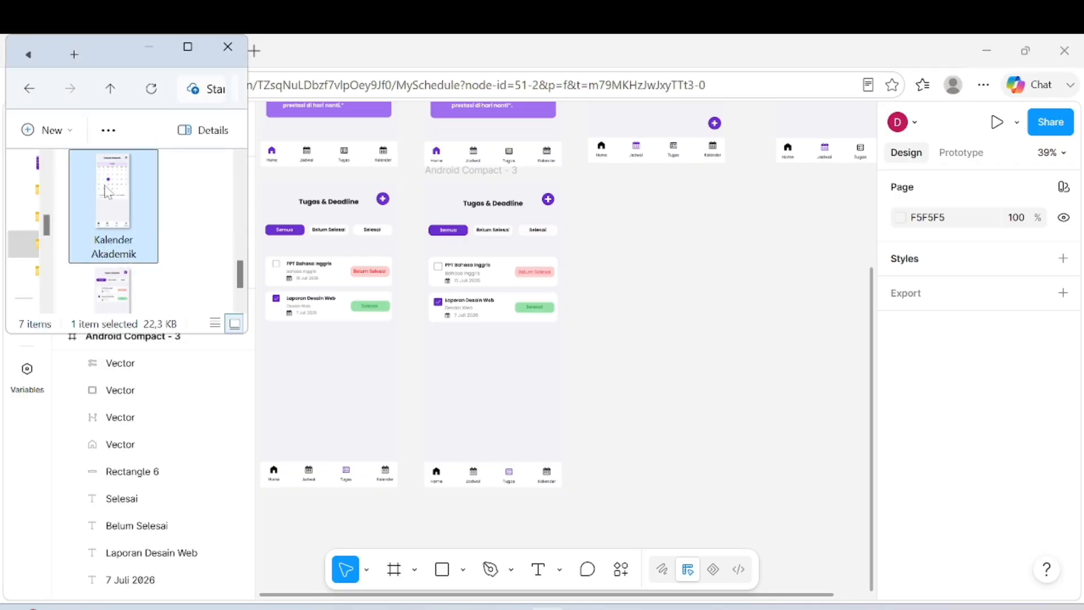
{"action": "left_click_drag", "start_coordinate": [587, 293], "coordinate": [677, 338]}
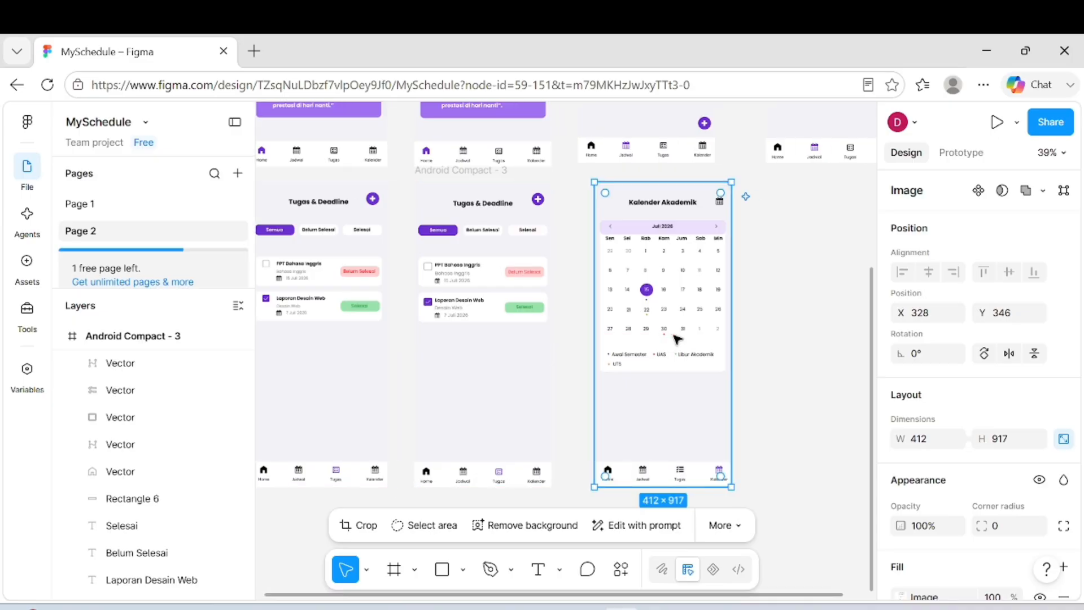
{"action": "scroll", "coordinate": [678, 339], "scroll_direction": "right", "scroll_amount": 3}
{"action": "scroll", "coordinate": [677, 338], "scroll_direction": "down", "scroll_amount": 2}
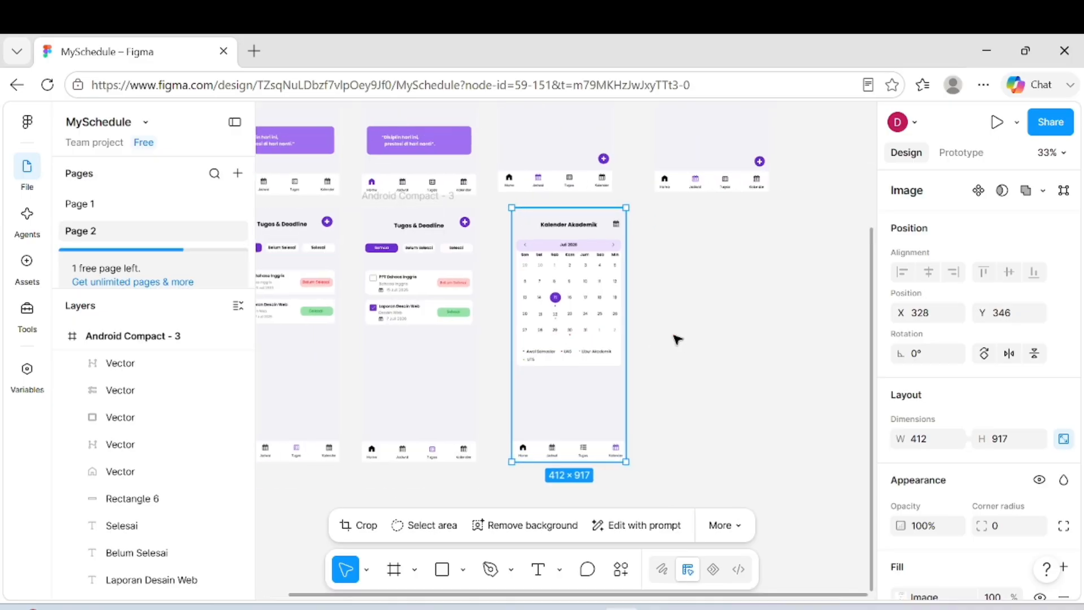
{"action": "left_click", "coordinate": [677, 338]}
- Create a 412 × 917 Android Compact frame beside the Kalender Akademik image, aligned at X 844, Y 346
{"action": "scroll", "coordinate": [677, 339], "scroll_direction": "right", "scroll_amount": 4}
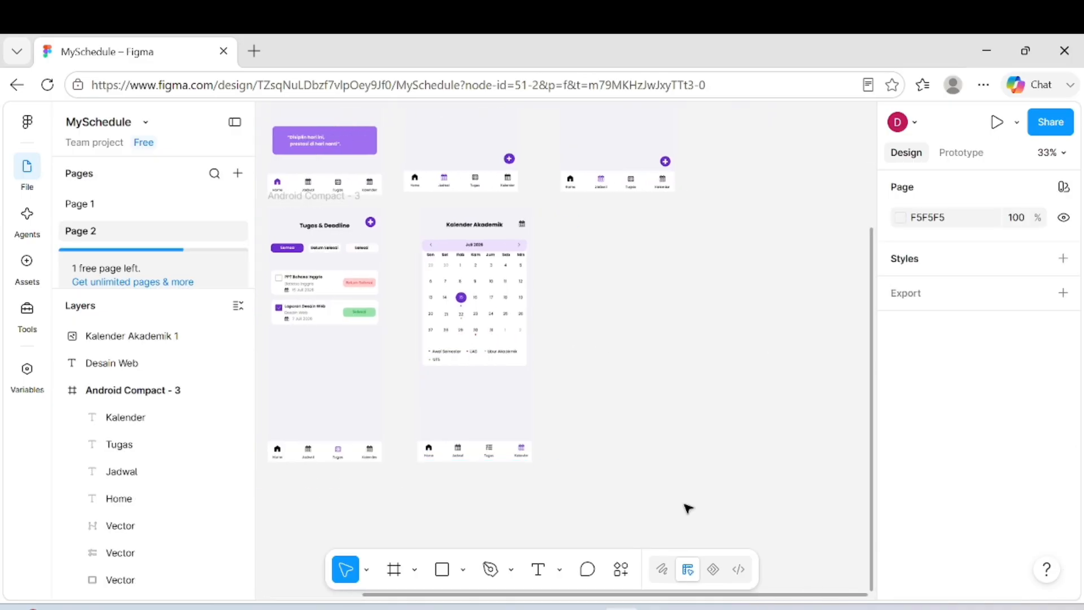
{"action": "left_click", "coordinate": [394, 569]}
{"action": "left_click", "coordinate": [985, 514]}
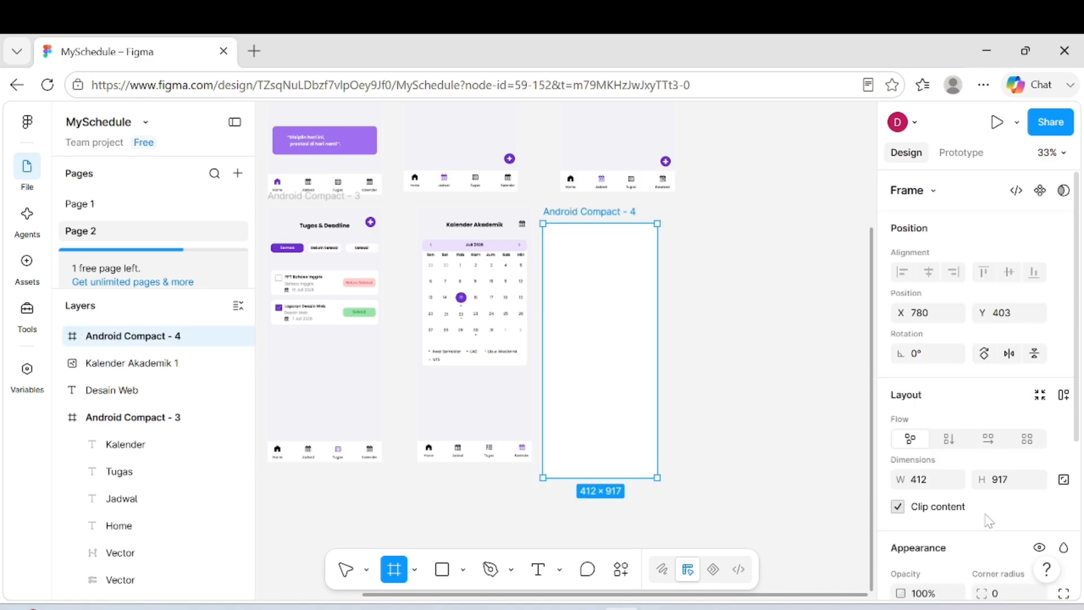
{"action": "left_click_drag", "start_coordinate": [611, 338], "coordinate": [629, 322]}
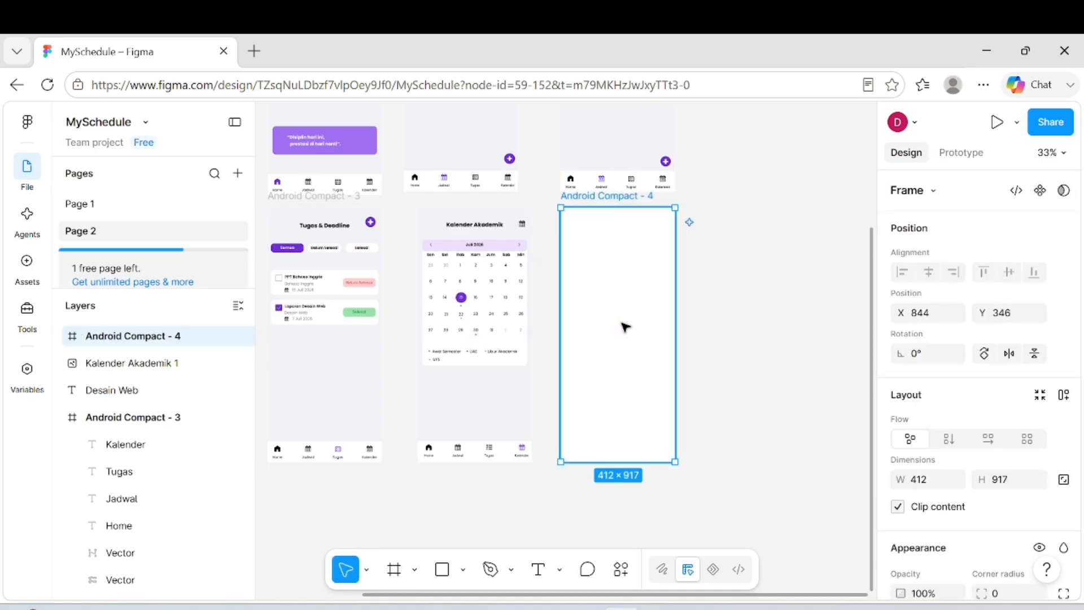
- Fill the Android Compact - 4 frame with the light grey Backgrounds/Secondary library color
{"action": "scroll", "coordinate": [992, 389], "scroll_direction": "down", "scroll_amount": 5}
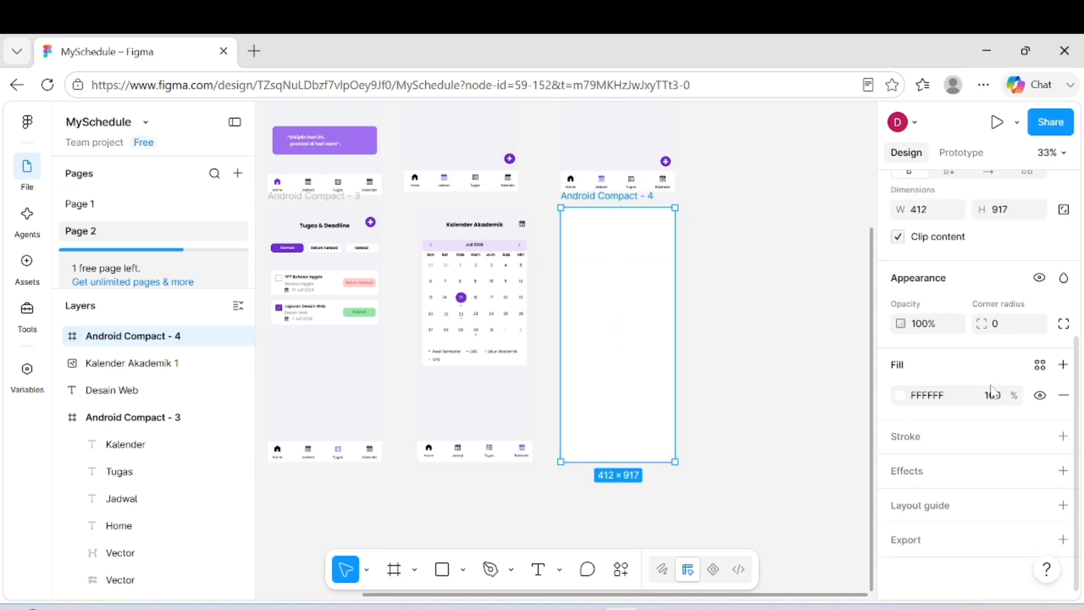
{"action": "left_click", "coordinate": [1040, 364]}
{"action": "scroll", "coordinate": [769, 430], "scroll_direction": "down", "scroll_amount": 3}
{"action": "left_click", "coordinate": [769, 472]}
{"action": "scroll", "coordinate": [732, 312], "scroll_direction": "up", "scroll_amount": 3}
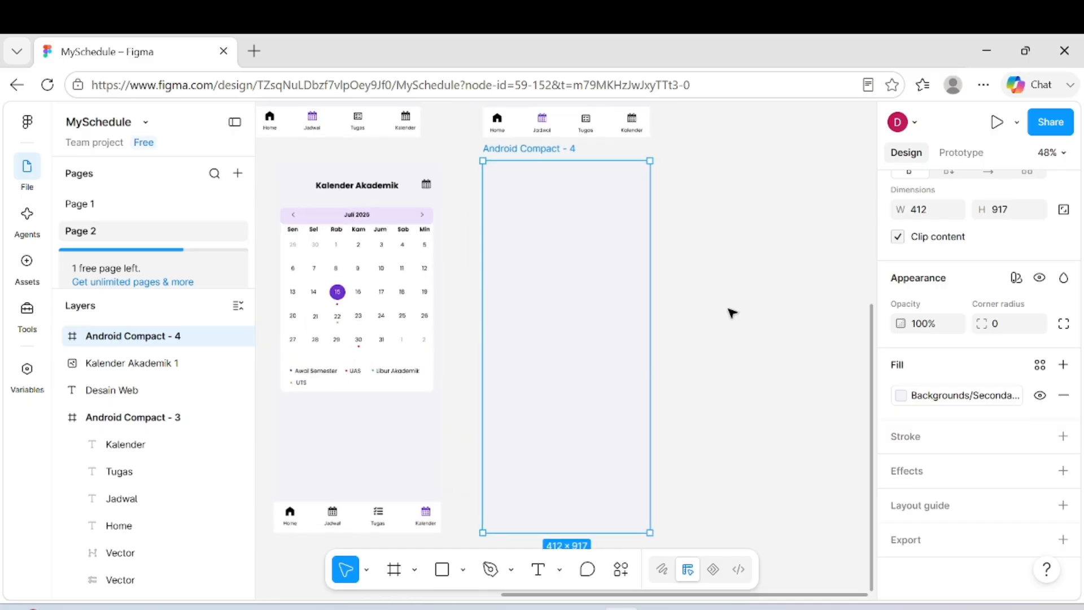
- Add the text "Kalender Akademik" inside the Android Compact - 4 frame
{"action": "scroll", "coordinate": [732, 312], "scroll_direction": "up", "scroll_amount": 2}
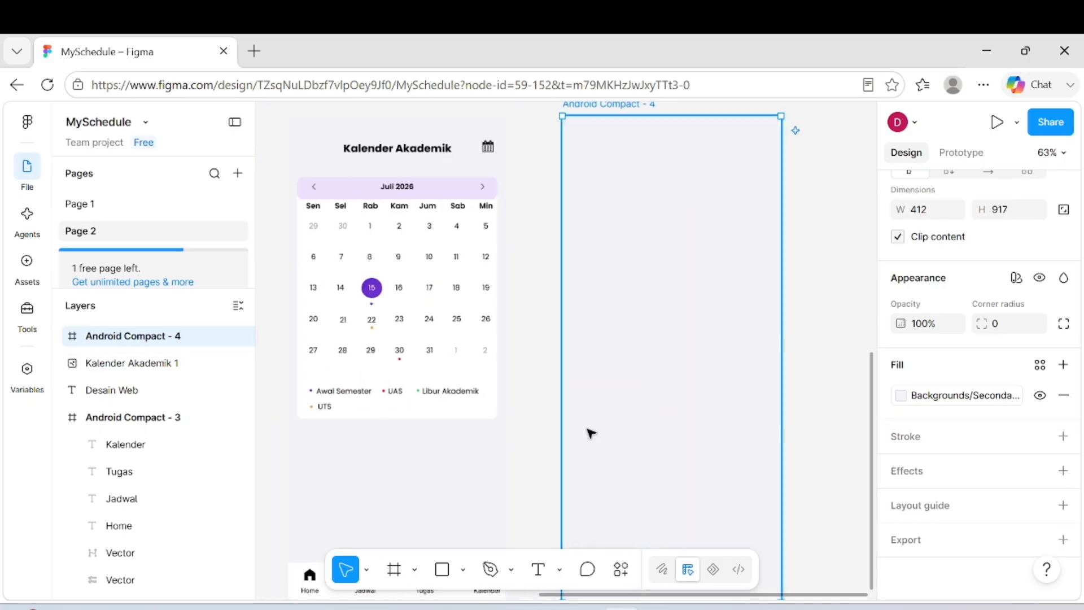
{"action": "key", "text": "t"}
{"action": "key", "text": "Caps_Lock"}
{"action": "left_click", "coordinate": [662, 421]}
{"action": "type", "text": "Klen"}
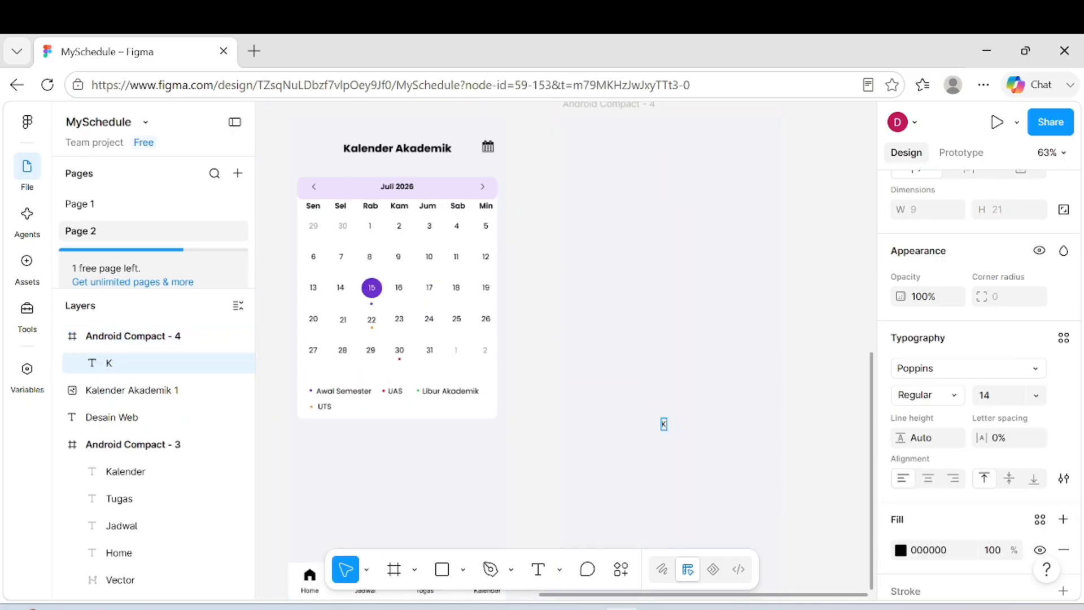
{"action": "key", "text": "Caps_Lock"}
{"action": "type", "text": "ALE"}
{"action": "key", "text": "BackSpace"}
{"action": "key", "text": "BackSpace"}
{"action": "key", "text": "BackSpace"}
{"action": "key", "text": "Caps_Lock"}
{"action": "type", "text": "alemder"}
{"action": "key", "text": "Caps_Lock"}
{"action": "type", "text": "Akademok"}
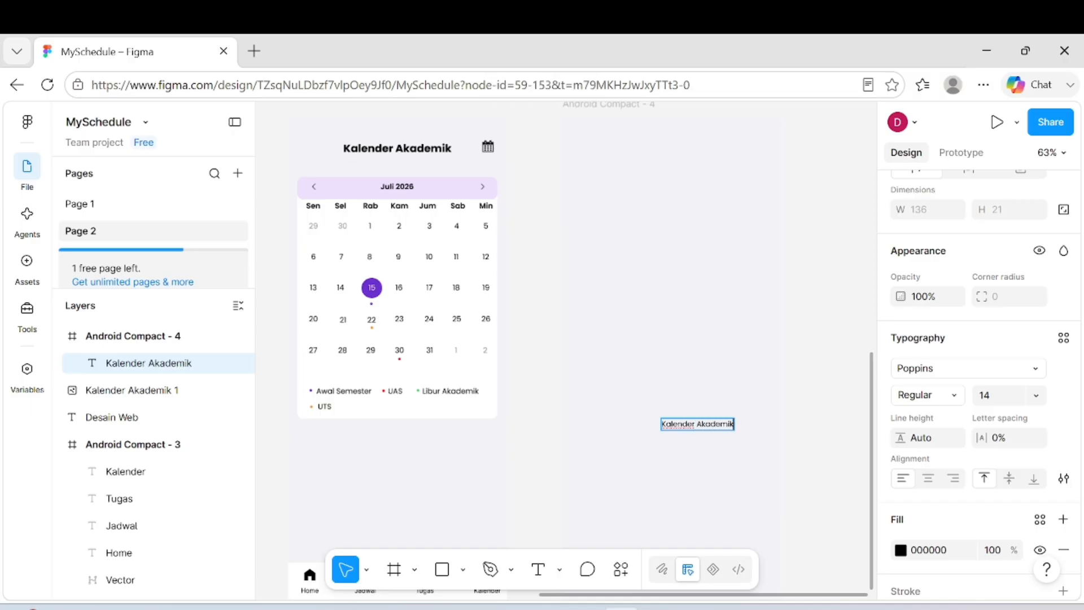
{"action": "key", "text": "Escape"}
- Set the "Kalender Akademik" text to Bold and enlarge its font size to match the reference title
{"action": "double_click", "coordinate": [675, 425]}
{"action": "scroll", "coordinate": [920, 449], "scroll_direction": "down", "scroll_amount": 1}
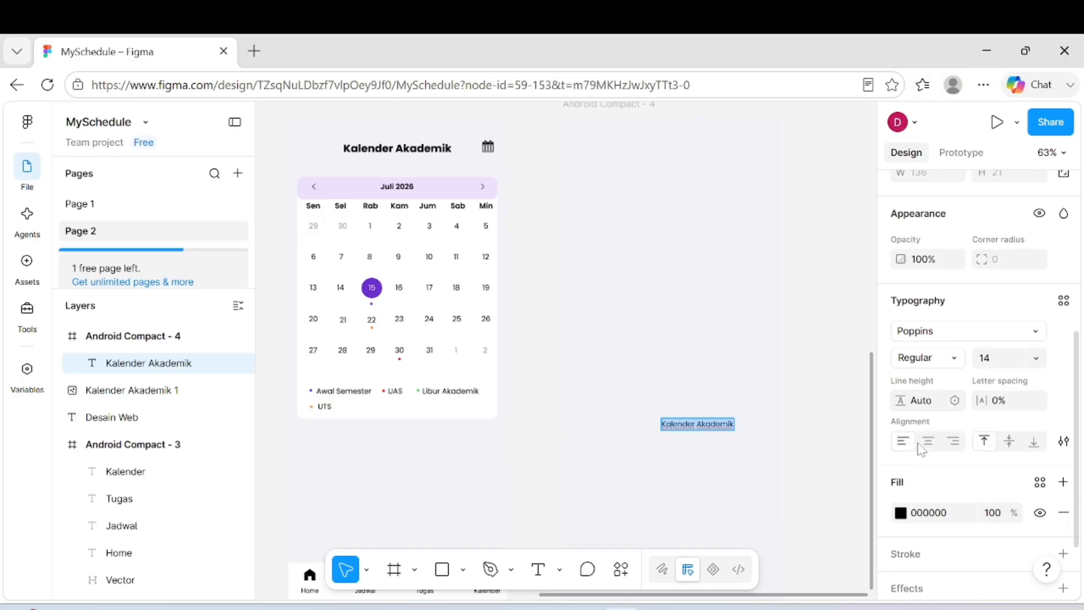
{"action": "left_click", "coordinate": [953, 367]}
{"action": "left_click", "coordinate": [954, 413]}
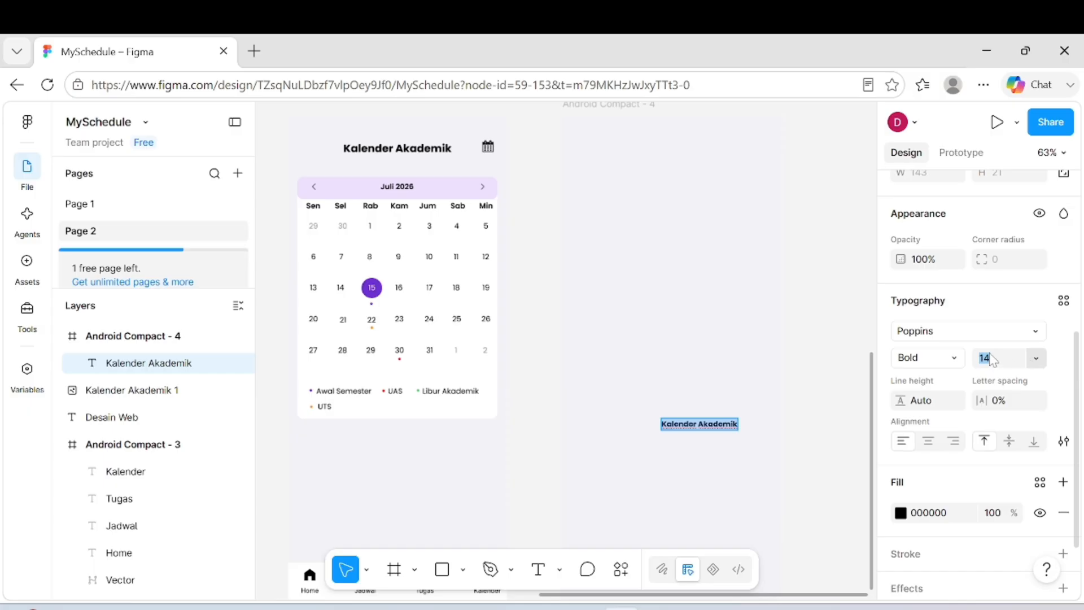
{"action": "left_click", "coordinate": [1036, 357]}
{"action": "left_click", "coordinate": [1015, 374]}
- Move the "Kalender Akademik" title to the top of Android Compact - 4, centered horizontally as in the reference
{"action": "scroll", "coordinate": [750, 441], "scroll_direction": "right", "scroll_amount": 1}
{"action": "left_click", "coordinate": [681, 453]}
{"action": "left_click_drag", "start_coordinate": [676, 430], "coordinate": [639, 157]}
{"action": "scroll", "coordinate": [751, 423], "scroll_direction": "up", "scroll_amount": 3}
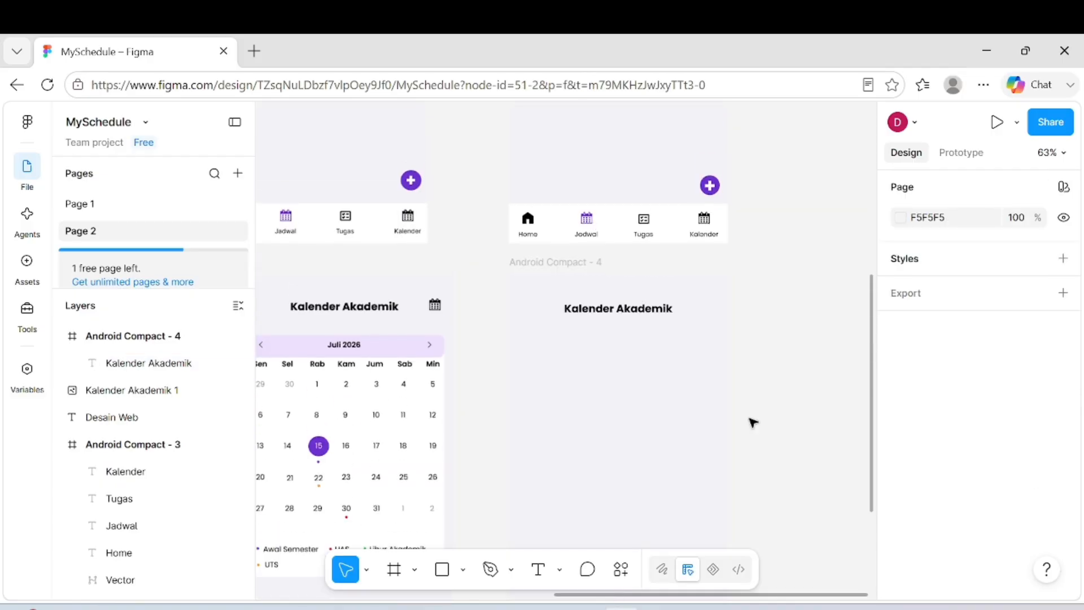
- Copy the black calendar icon from the bottom navigation above into Android Compact - 4, beside the title at about X 376, Y 50
{"action": "left_click", "coordinate": [708, 225]}
{"action": "left_click_drag", "start_coordinate": [709, 228], "coordinate": [711, 312]}
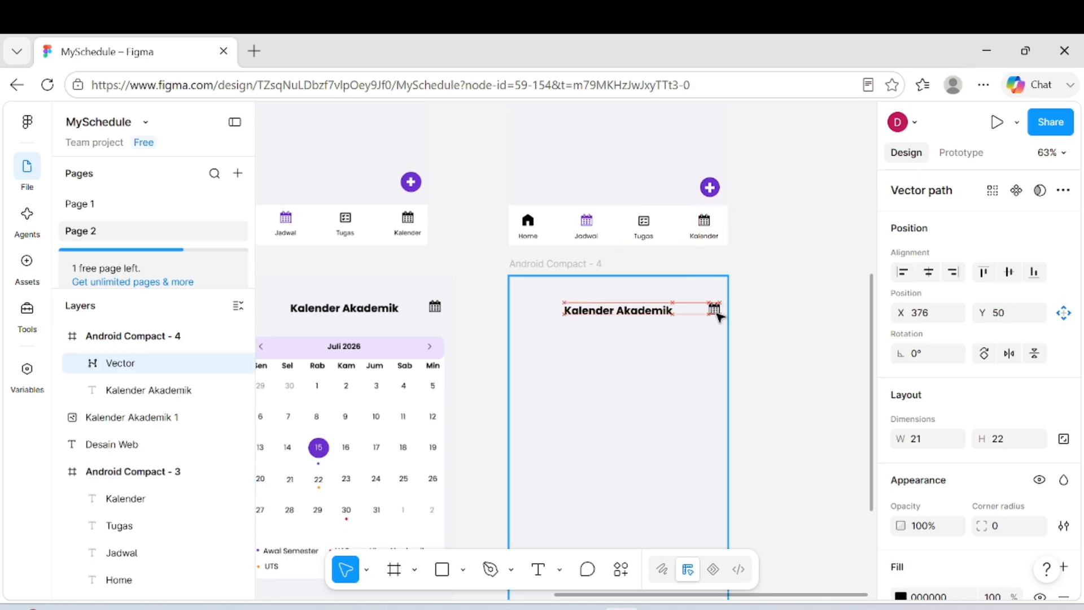
{"action": "left_click", "coordinate": [693, 367]}
{"action": "left_click", "coordinate": [710, 310]}
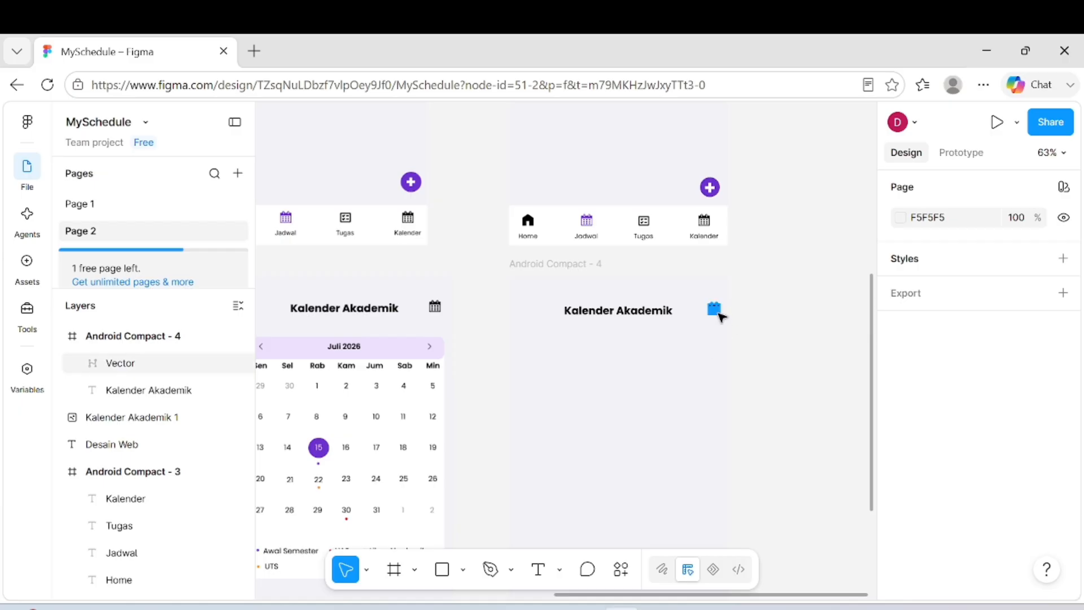
{"action": "left_click", "coordinate": [694, 368]}
- Draw a rectangle of about 381 × 452 over the calendar card in the Kalender Akademik reference image
{"action": "scroll", "coordinate": [694, 368], "scroll_direction": "down", "scroll_amount": 5}
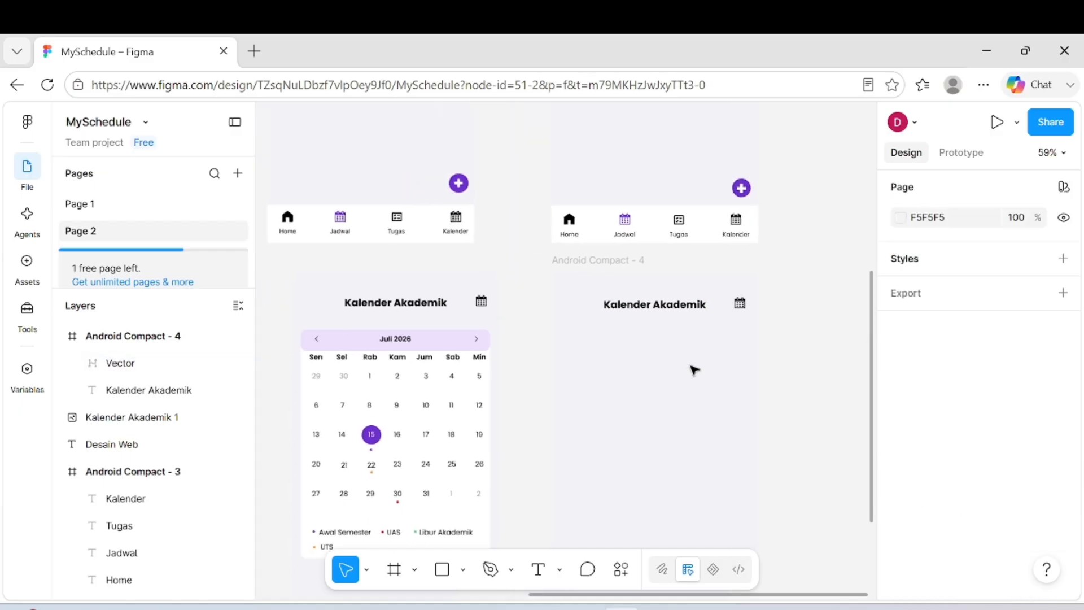
{"action": "scroll", "coordinate": [695, 369], "scroll_direction": "right", "scroll_amount": 1}
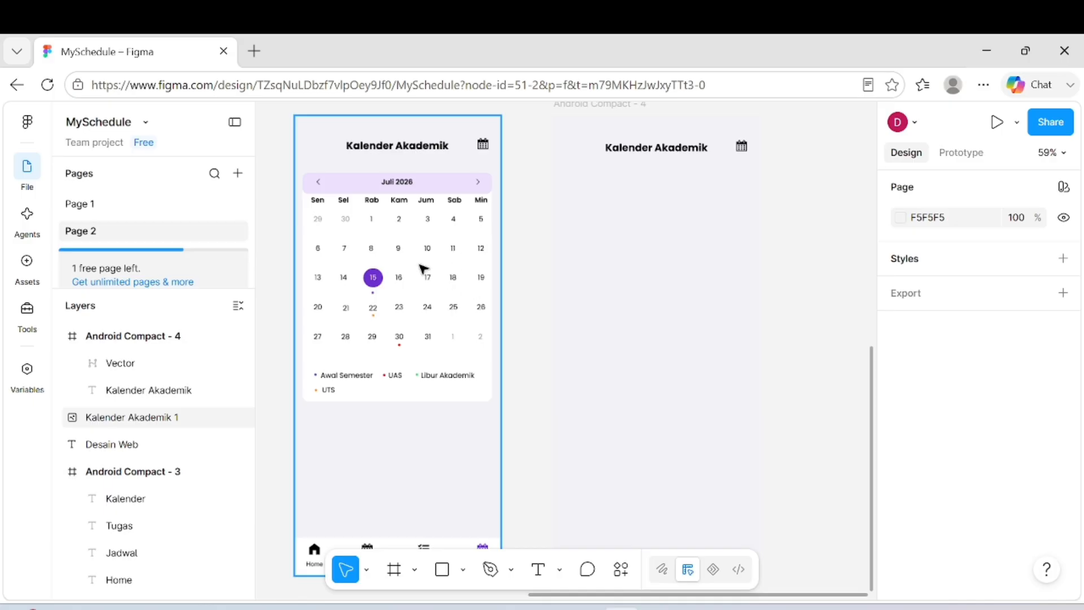
{"action": "left_click", "coordinate": [463, 569]}
{"action": "left_click", "coordinate": [496, 413]}
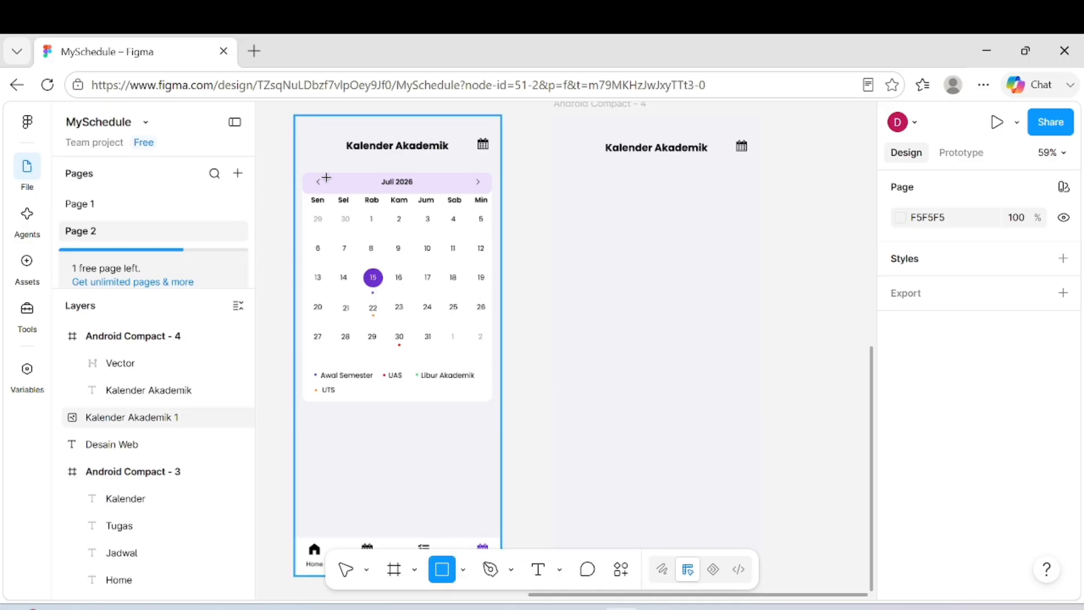
{"action": "left_click_drag", "start_coordinate": [302, 175], "coordinate": [494, 401]}
- Change the new rectangle's fill to the near-white color FFFBFB
{"action": "scroll", "coordinate": [460, 344], "scroll_direction": "up", "scroll_amount": 5}
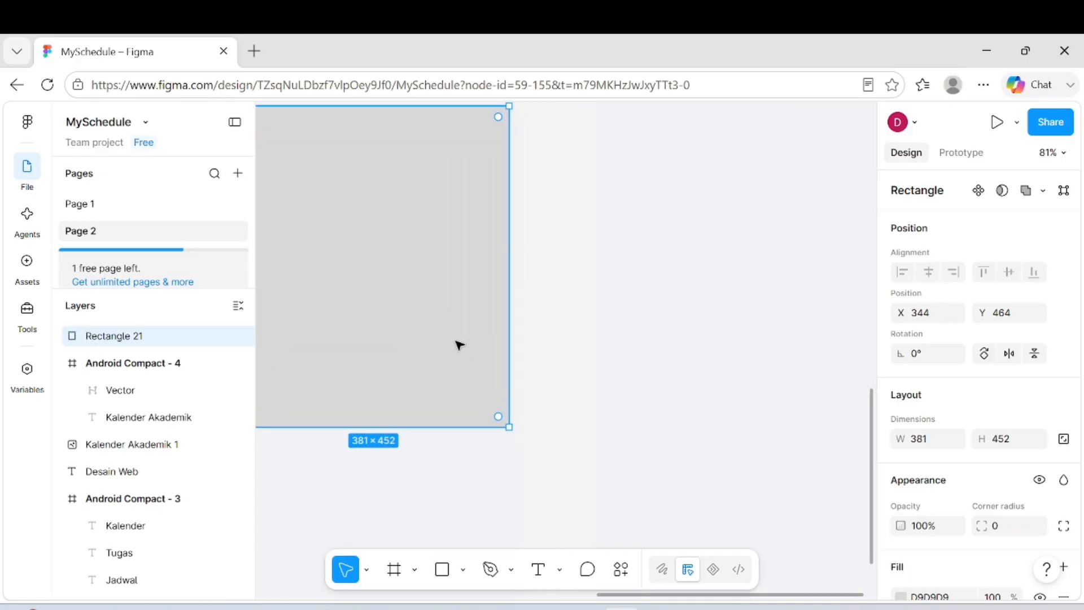
{"action": "scroll", "coordinate": [460, 344], "scroll_direction": "up", "scroll_amount": 5}
{"action": "scroll", "coordinate": [455, 344], "scroll_direction": "down", "scroll_amount": 6}
{"action": "scroll", "coordinate": [955, 474], "scroll_direction": "down", "scroll_amount": 3}
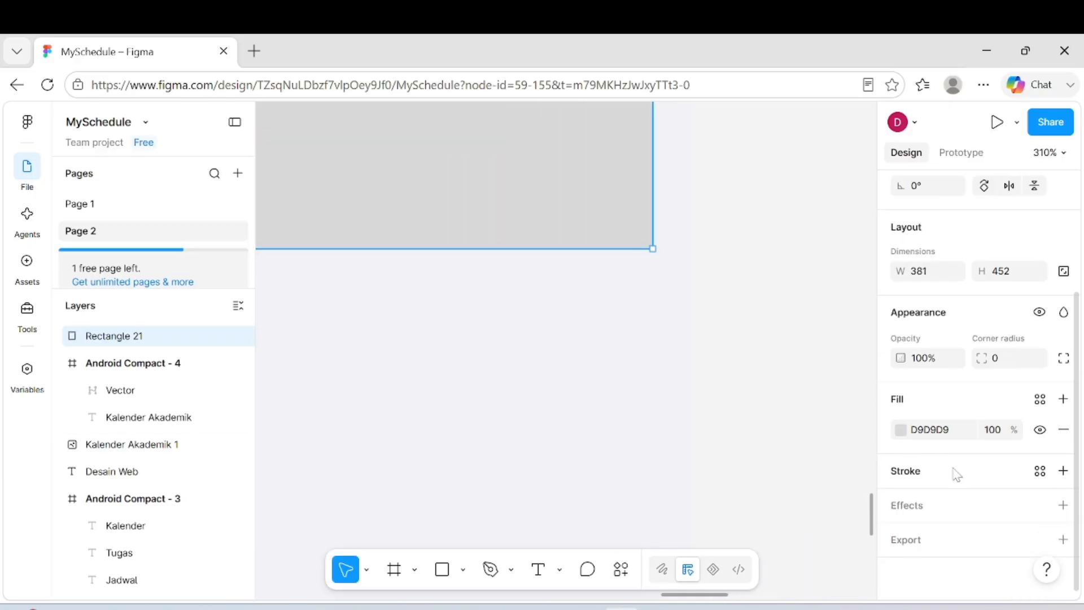
{"action": "left_click", "coordinate": [1039, 399]}
{"action": "left_click", "coordinate": [704, 240]}
{"action": "left_click", "coordinate": [691, 273]}
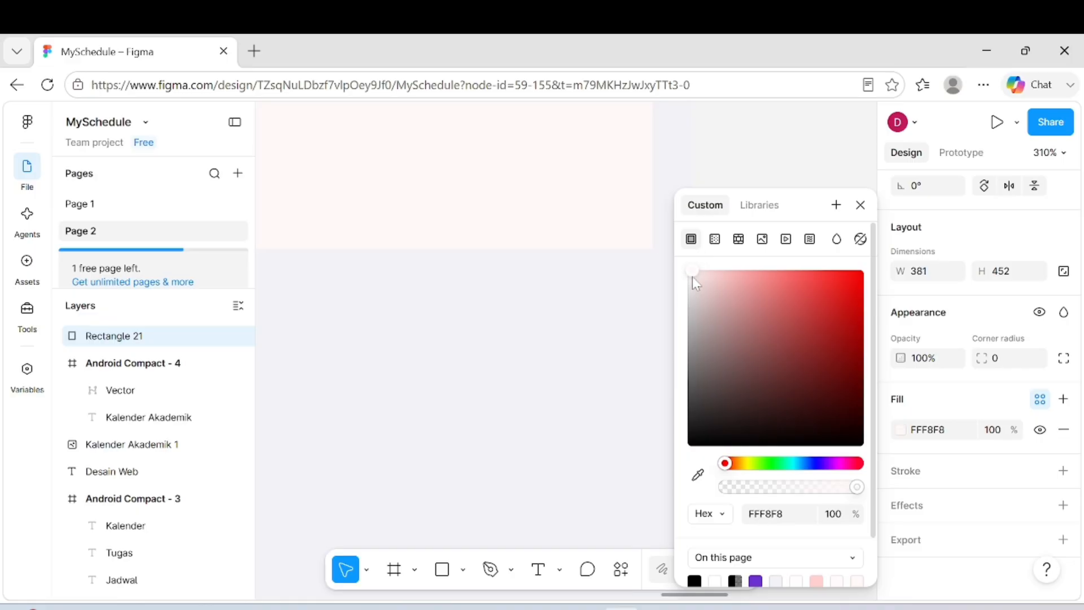
{"action": "left_click", "coordinate": [602, 275]}
{"action": "left_click", "coordinate": [624, 235]}
- Round the rectangle's corners to a radius of 14 to follow the reference calendar card
{"action": "scroll", "coordinate": [624, 235], "scroll_direction": "up", "scroll_amount": 8}
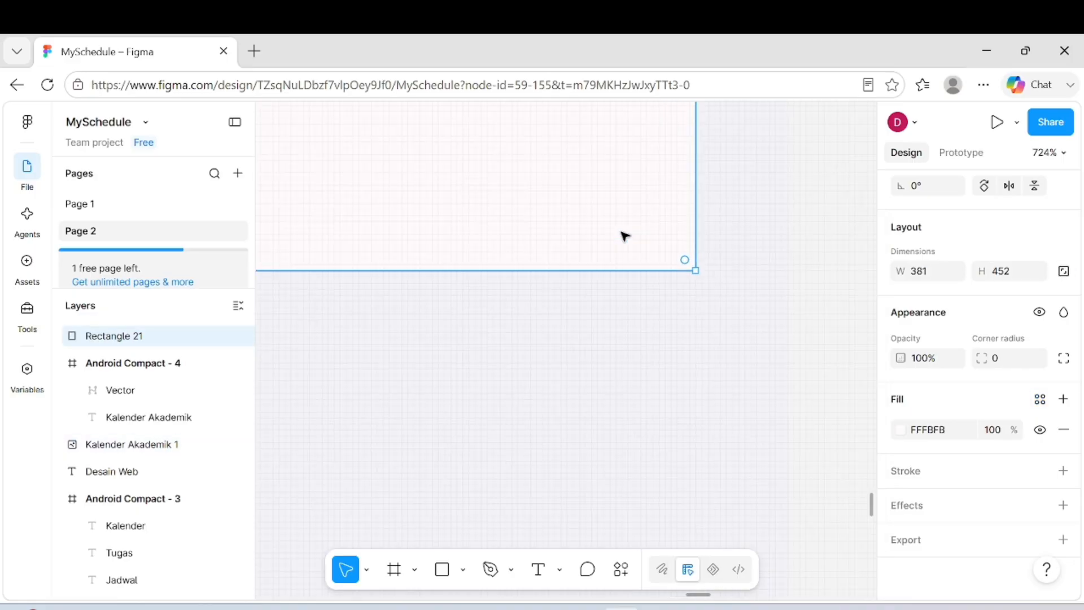
{"action": "left_click_drag", "start_coordinate": [743, 289], "coordinate": [566, 150]}
{"action": "scroll", "coordinate": [460, 230], "scroll_direction": "left", "scroll_amount": 3}
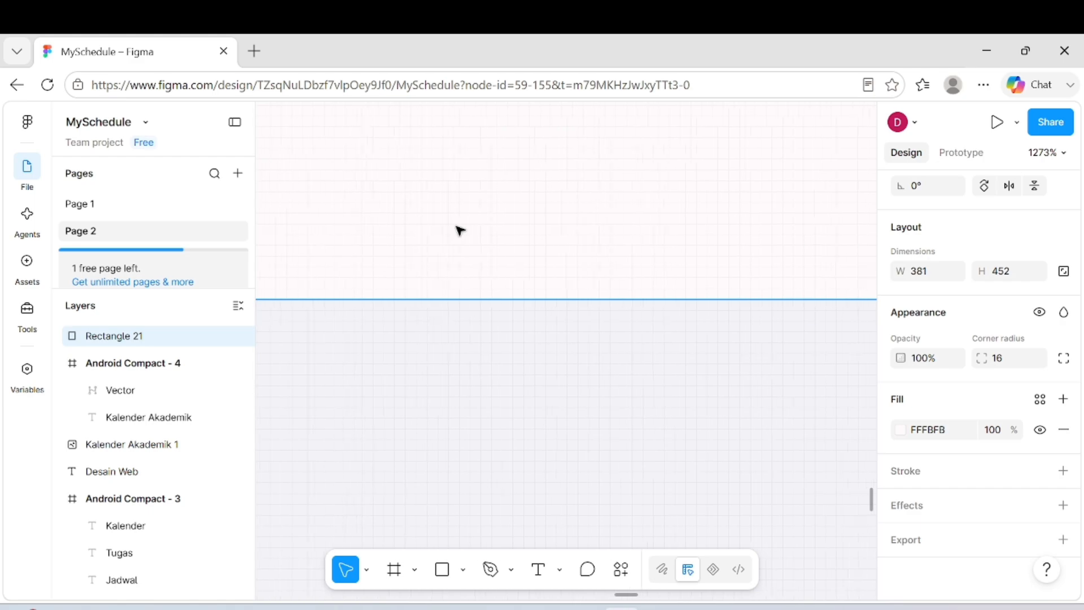
{"action": "scroll", "coordinate": [460, 230], "scroll_direction": "down", "scroll_amount": 5}
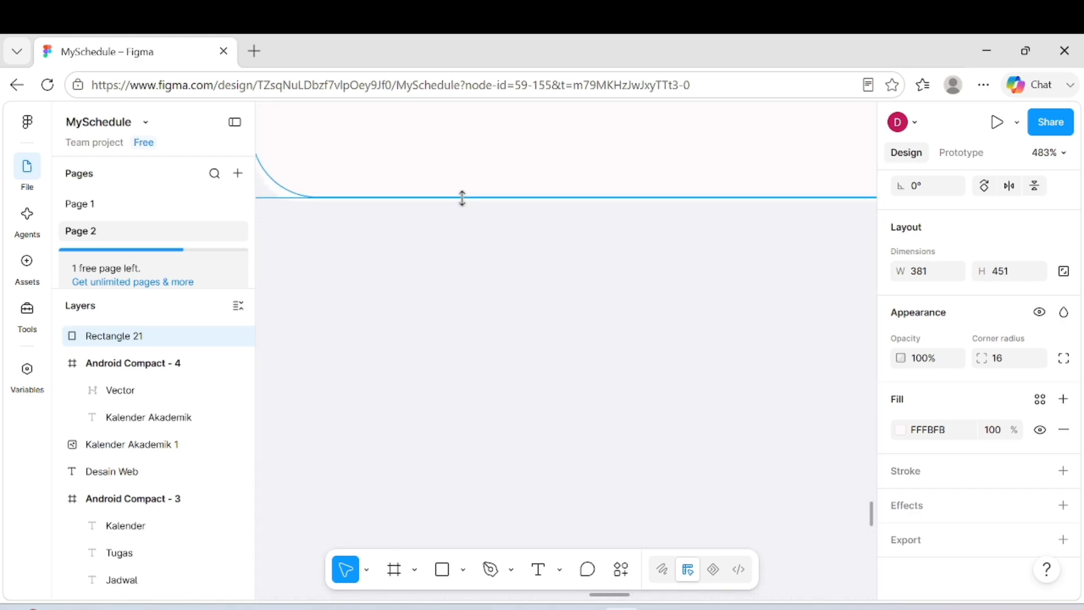
{"action": "scroll", "coordinate": [462, 201], "scroll_direction": "left", "scroll_amount": 5}
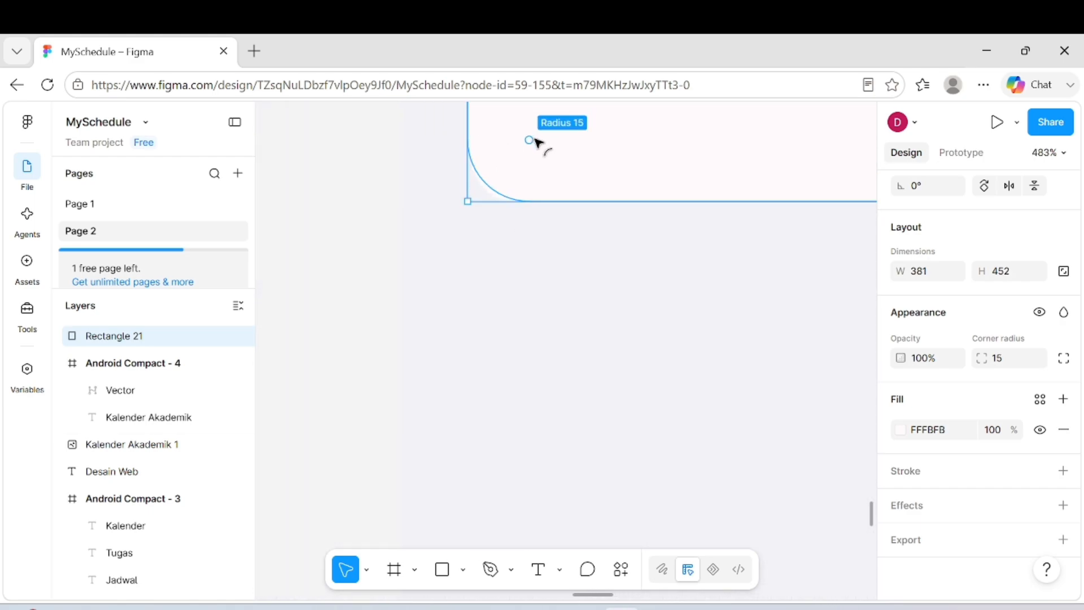
{"action": "scroll", "coordinate": [533, 148], "scroll_direction": "up", "scroll_amount": 5}
{"action": "scroll", "coordinate": [533, 153], "scroll_direction": "down", "scroll_amount": 3}
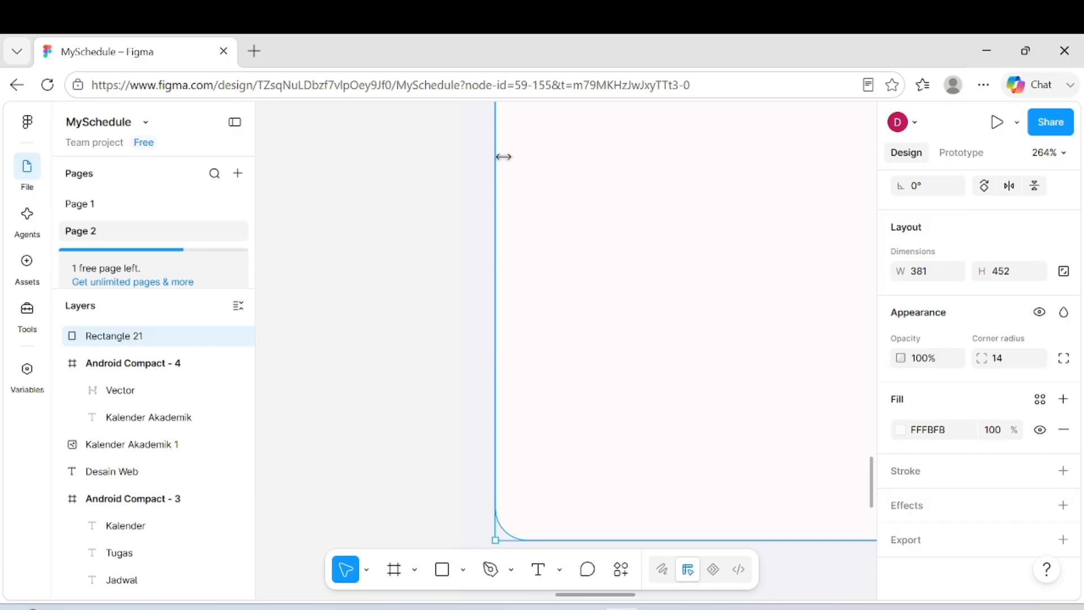
- Adjust the rectangle's side edges to match the reference calendar card, making it 377 wide
{"action": "left_click_drag", "start_coordinate": [503, 156], "coordinate": [497, 156]}
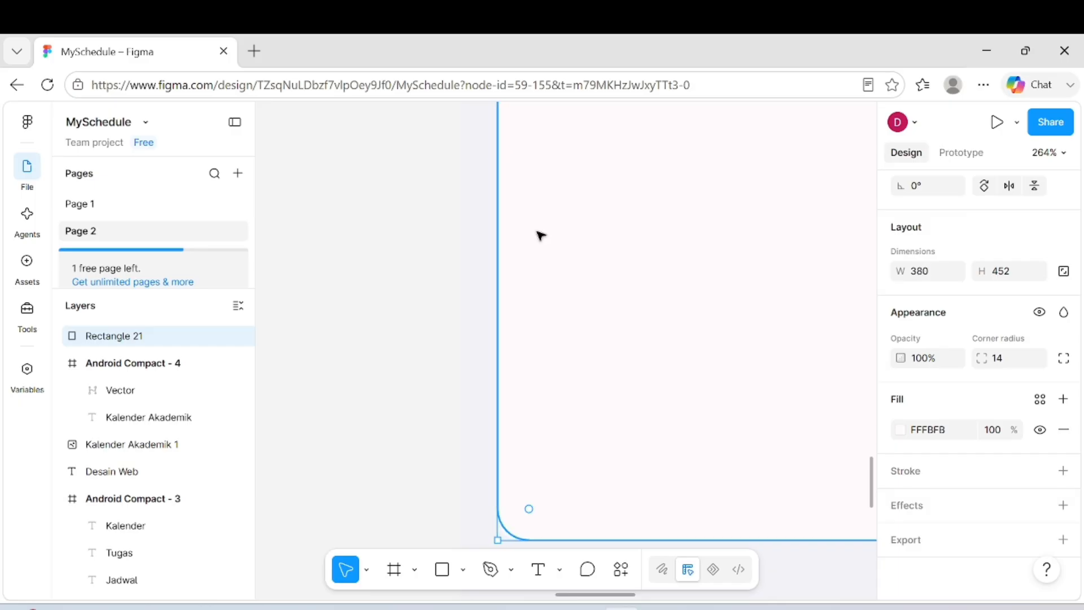
{"action": "scroll", "coordinate": [541, 236], "scroll_direction": "down", "scroll_amount": 4}
{"action": "scroll", "coordinate": [540, 236], "scroll_direction": "up", "scroll_amount": 2}
{"action": "scroll", "coordinate": [541, 236], "scroll_direction": "down", "scroll_amount": 5}
{"action": "scroll", "coordinate": [541, 236], "scroll_direction": "up", "scroll_amount": 8}
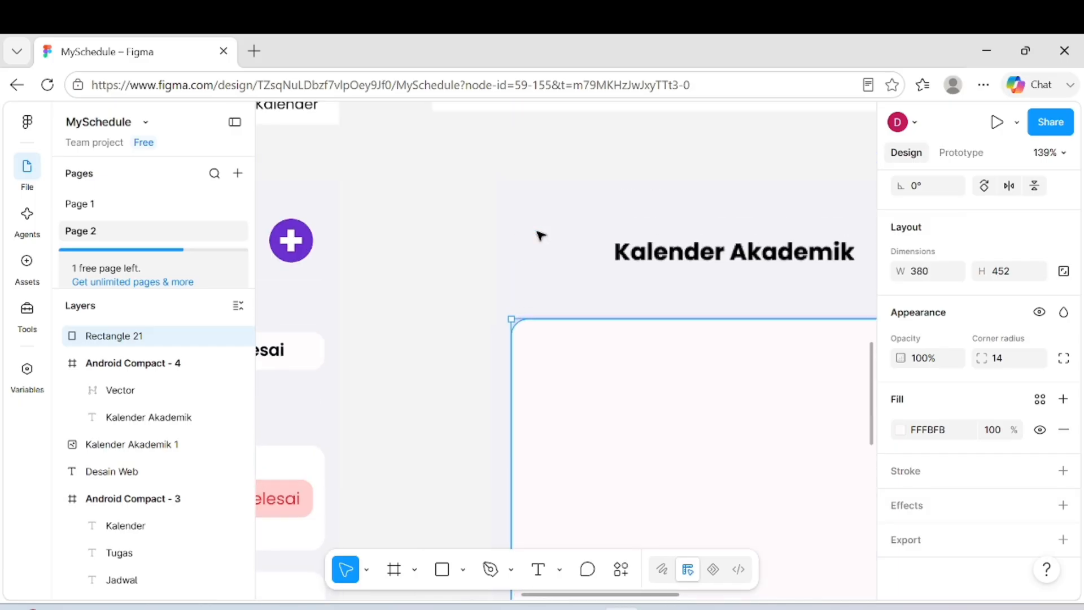
{"action": "scroll", "coordinate": [541, 235], "scroll_direction": "up", "scroll_amount": 6}
{"action": "scroll", "coordinate": [533, 499], "scroll_direction": "down", "scroll_amount": 2}
{"action": "scroll", "coordinate": [533, 499], "scroll_direction": "up", "scroll_amount": 3}
{"action": "scroll", "coordinate": [533, 499], "scroll_direction": "right", "scroll_amount": 10}
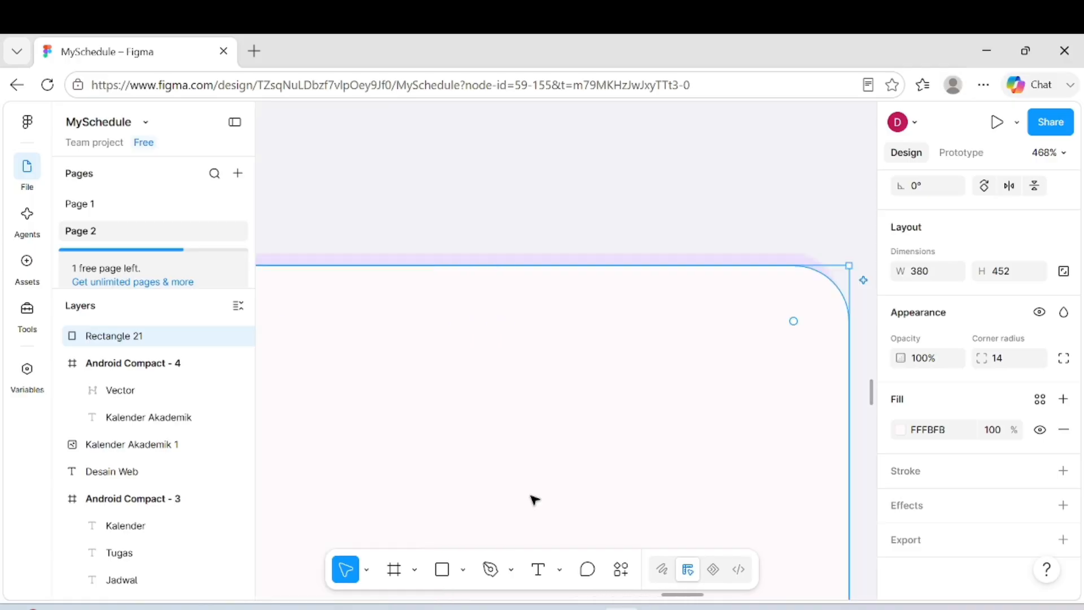
{"action": "scroll", "coordinate": [621, 469], "scroll_direction": "right", "scroll_amount": 4}
{"action": "scroll", "coordinate": [655, 452], "scroll_direction": "down", "scroll_amount": 3}
{"action": "mouse_move", "coordinate": [672, 435]}
{"action": "left_mouse_down"}
{"action": "mouse_move", "coordinate": [651, 436]}
{"action": "mouse_move", "coordinate": [665, 435]}
{"action": "left_mouse_up"}
{"action": "scroll", "coordinate": [665, 436], "scroll_direction": "down", "scroll_amount": 2}
{"action": "scroll", "coordinate": [665, 435], "scroll_direction": "down", "scroll_amount": 6}
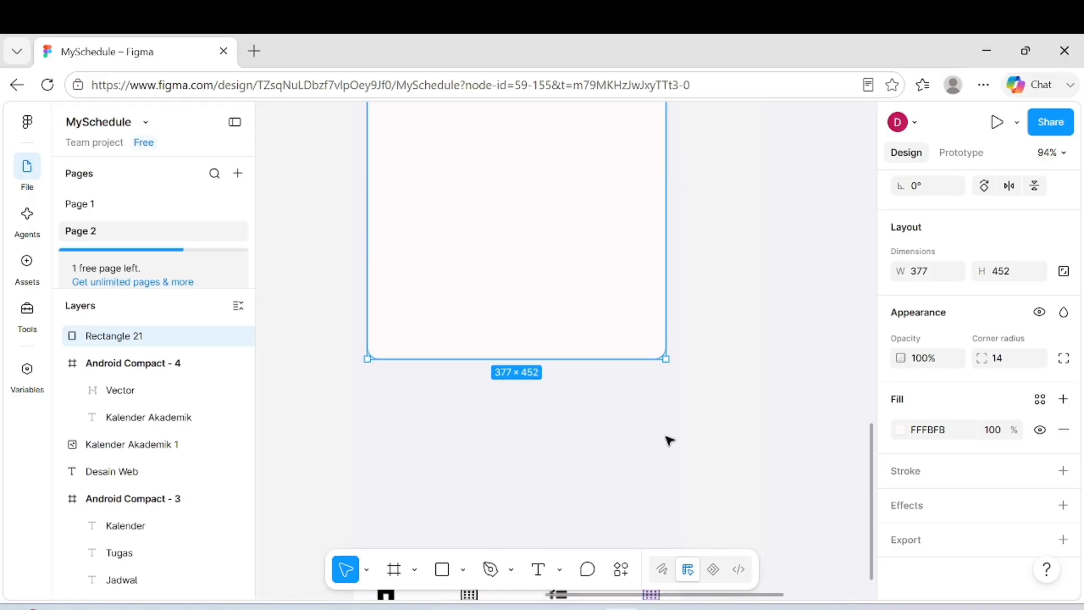
- Move the rounded rectangle into Android Compact - 4, below the title at X 17, Y 120
{"action": "left_click_drag", "start_coordinate": [628, 351], "coordinate": [800, 319]}
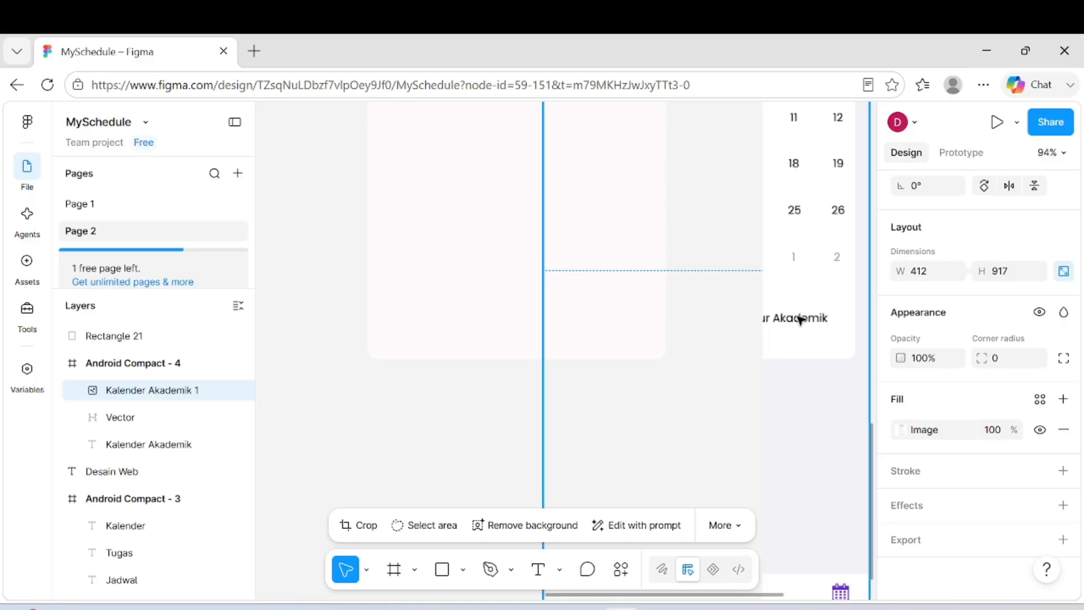
{"action": "key", "text": "ctrl+z"}
{"action": "left_click", "coordinate": [700, 327]}
{"action": "left_click_drag", "start_coordinate": [604, 306], "coordinate": [687, 307]}
{"action": "scroll", "coordinate": [687, 307], "scroll_direction": "down", "scroll_amount": 3}
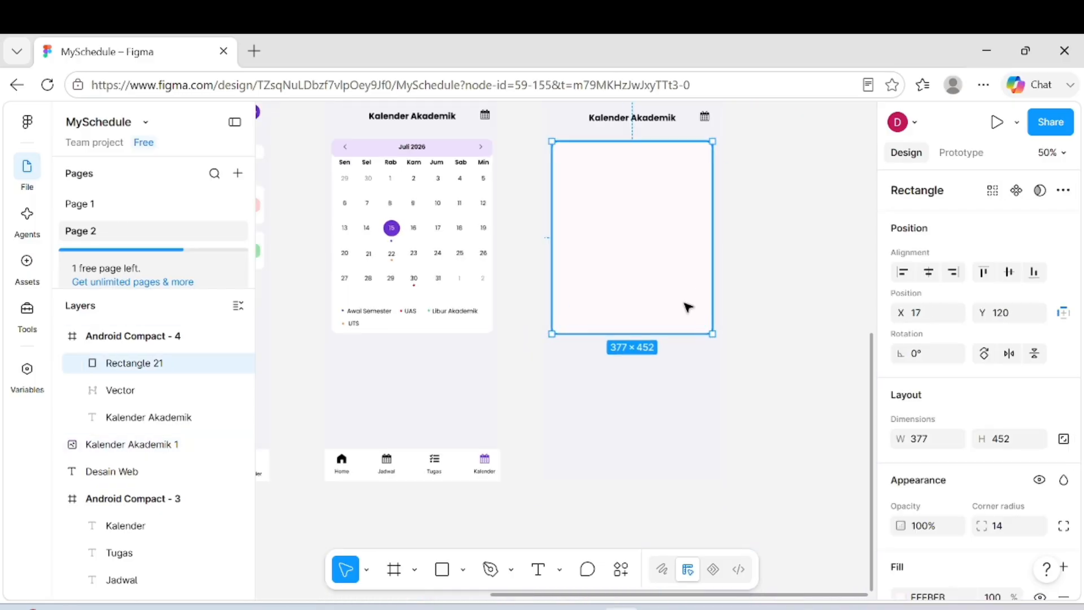
- Set the calendar card rectangle's fill to white, FFFFFF
{"action": "scroll", "coordinate": [1041, 431], "scroll_direction": "down", "scroll_amount": 3}
{"action": "left_click", "coordinate": [1040, 400]}
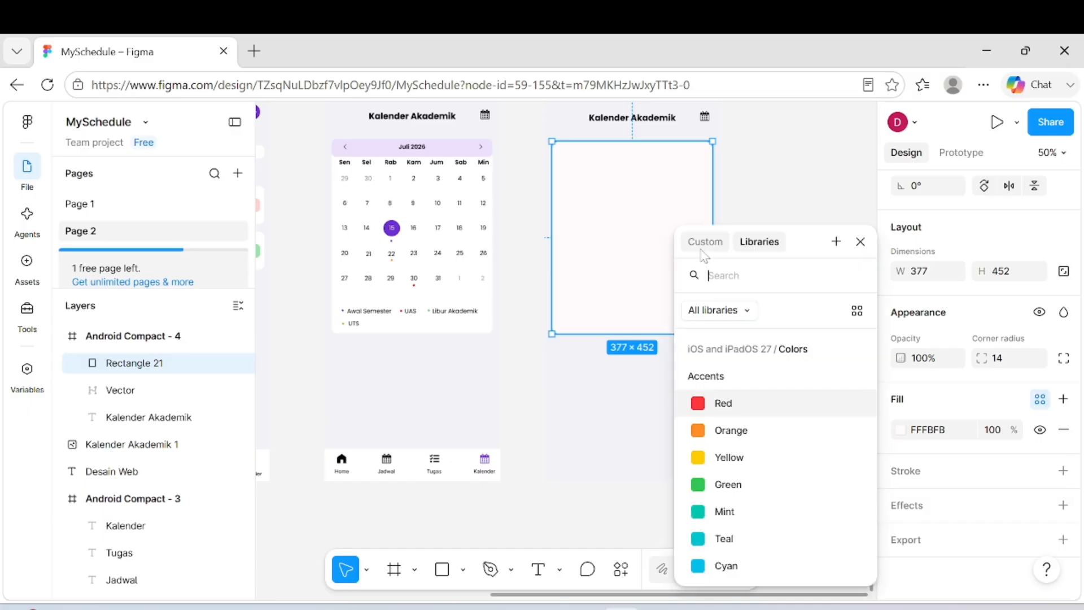
{"action": "left_click", "coordinate": [694, 243]}
{"action": "left_click", "coordinate": [715, 581]}
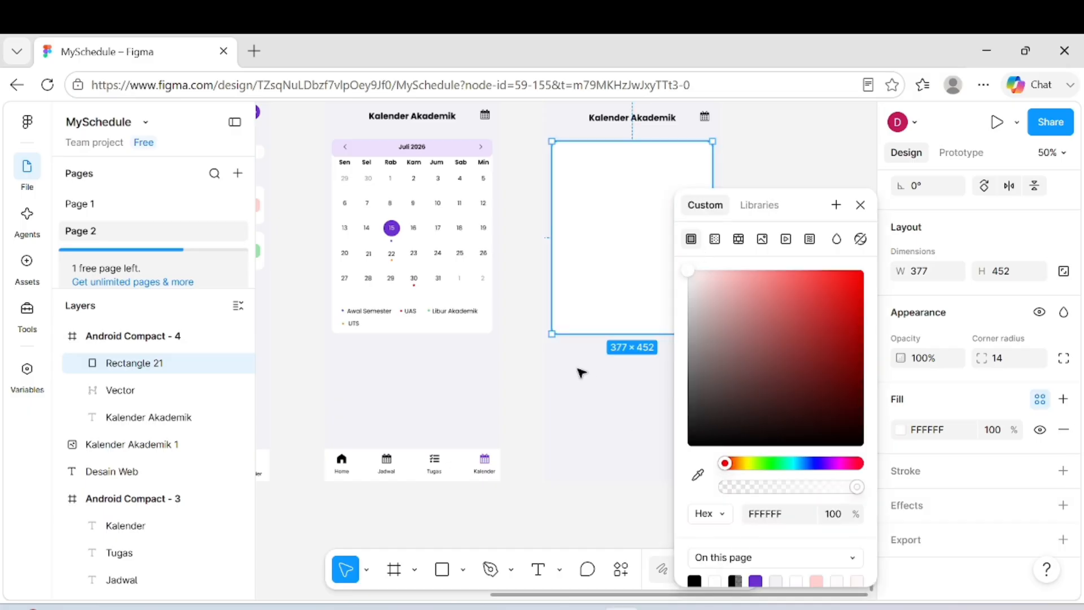
{"action": "left_click", "coordinate": [581, 373]}
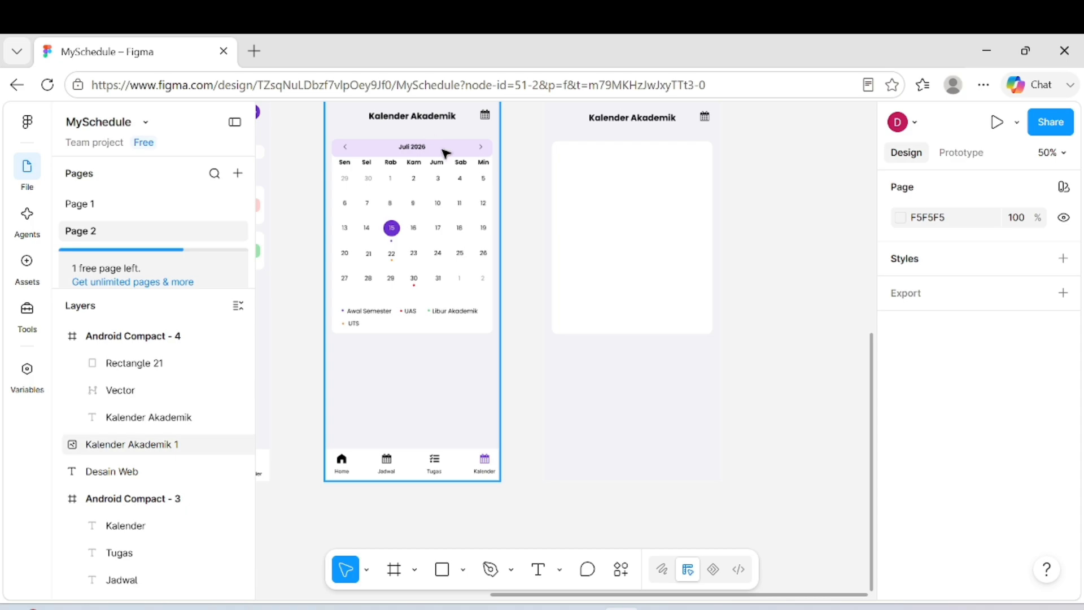
- Draw a header bar of about 374 × 43 across the white card's top and fill it with the reference month bar's light purple, ECE1FD
{"action": "left_click", "coordinate": [442, 569]}
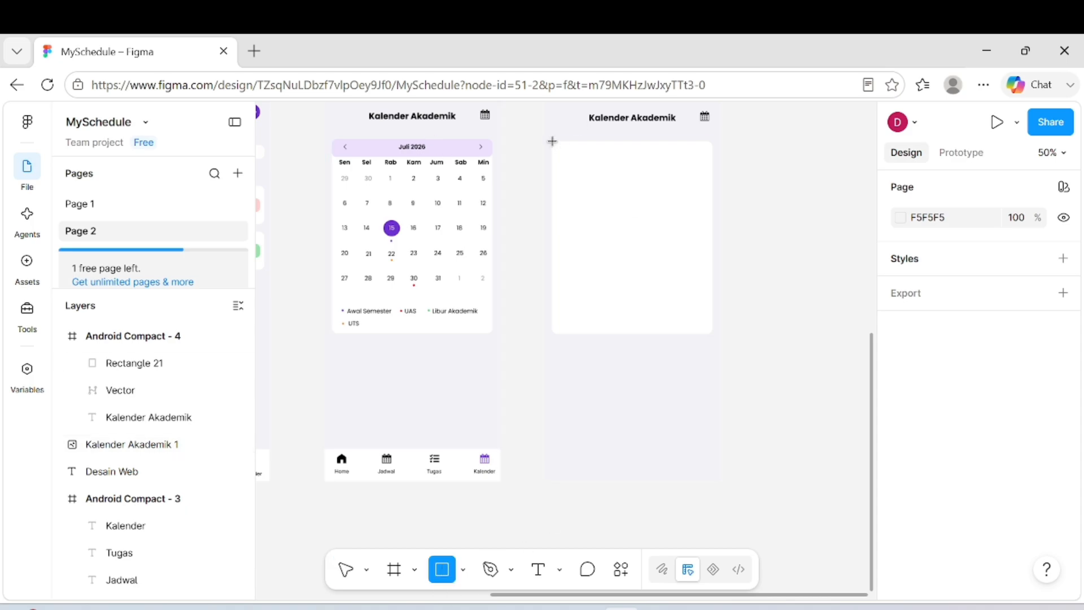
{"action": "left_click_drag", "start_coordinate": [552, 142], "coordinate": [714, 160]}
{"action": "scroll", "coordinate": [983, 395], "scroll_direction": "down", "scroll_amount": 3}
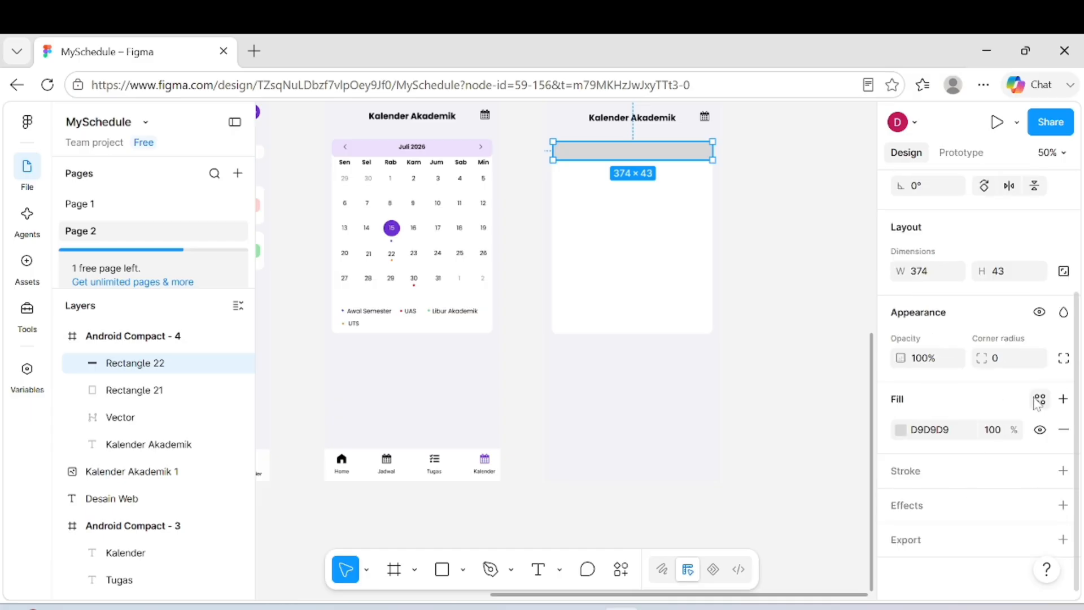
{"action": "left_click", "coordinate": [1040, 399]}
{"action": "left_click", "coordinate": [705, 241]}
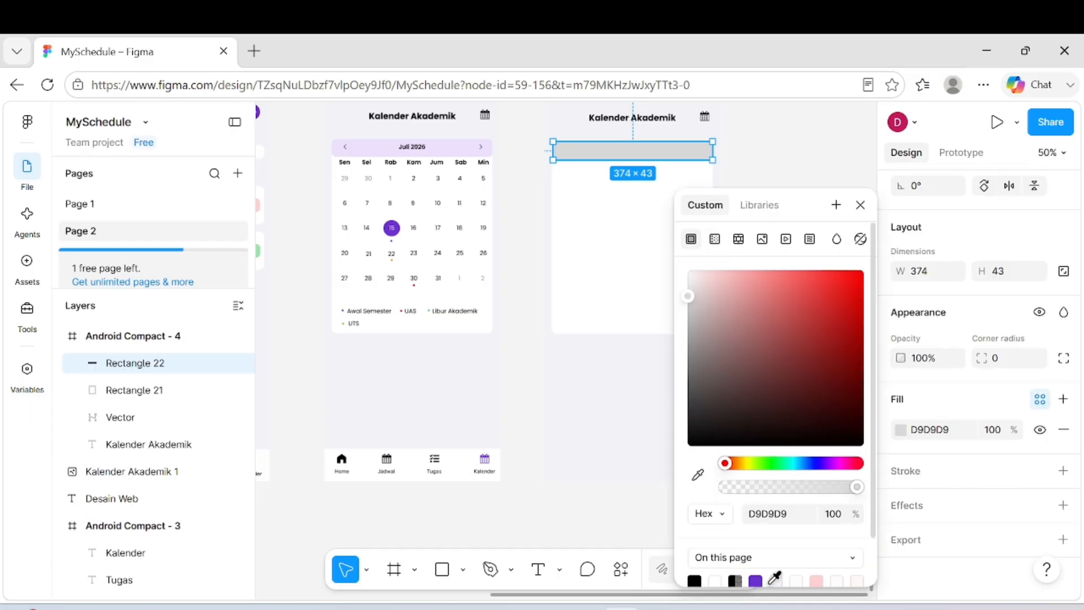
{"action": "scroll", "coordinate": [781, 515], "scroll_direction": "down", "scroll_amount": 2}
{"action": "left_click", "coordinate": [796, 545]}
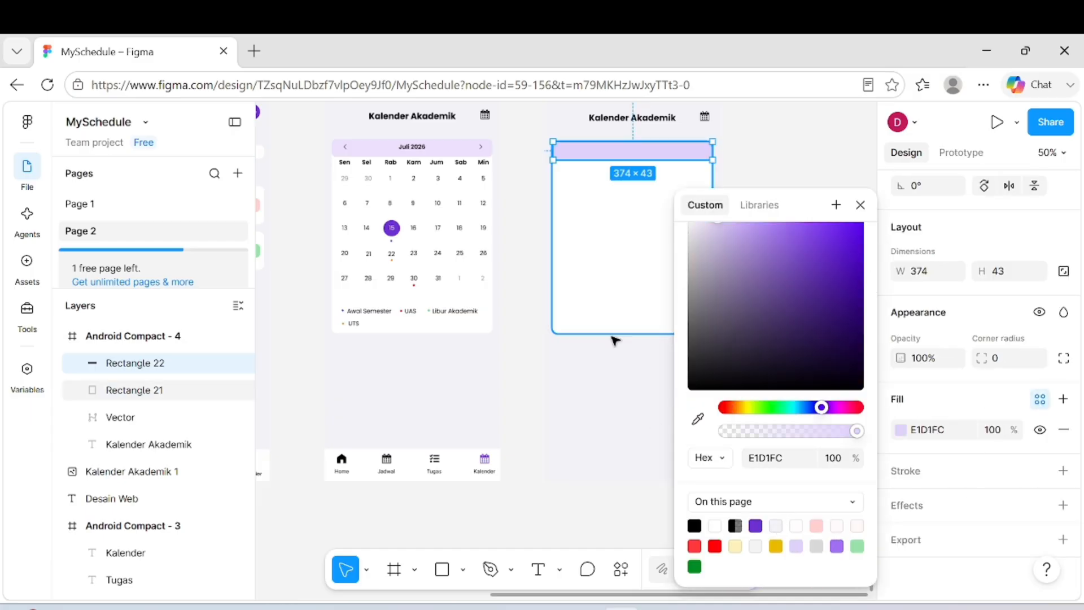
{"action": "left_click_drag", "start_coordinate": [855, 431], "coordinate": [836, 436]}
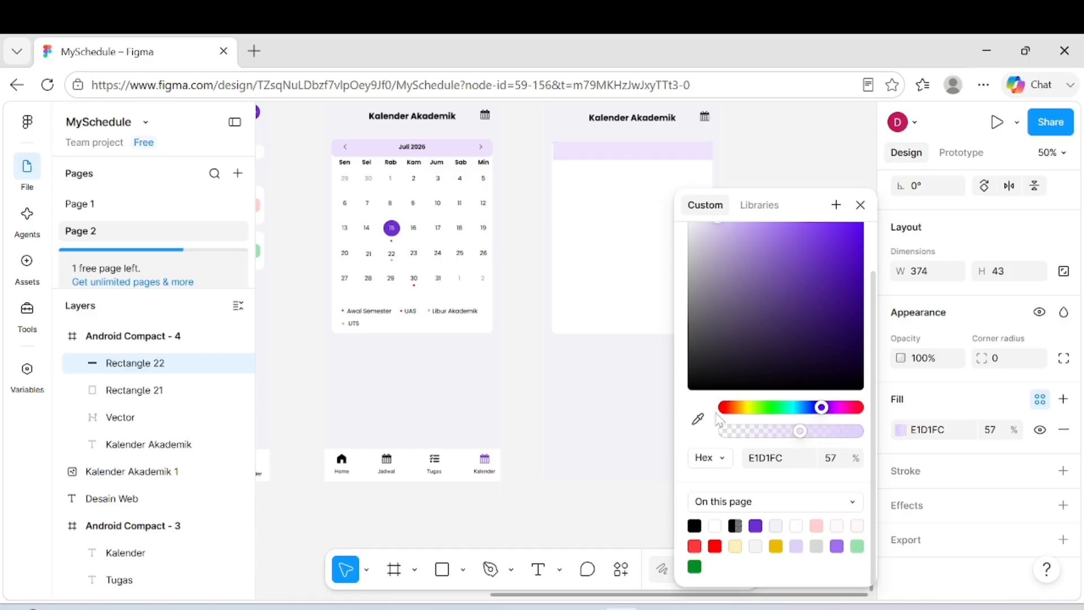
{"action": "left_click", "coordinate": [461, 146]}
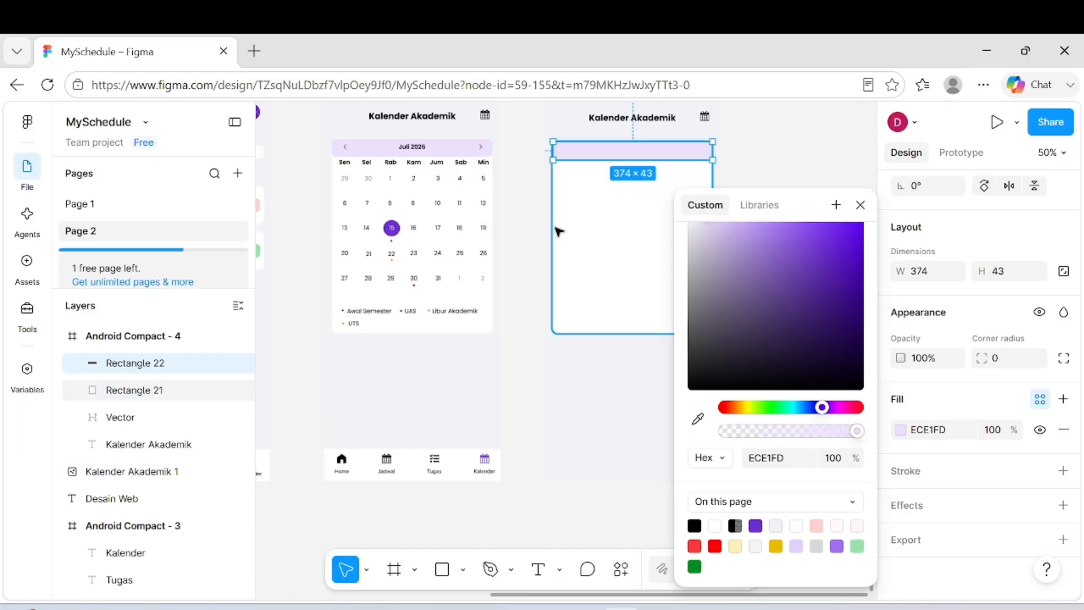
- Widen the light purple header bar to 377 so that it spans the full width of the white card
{"action": "left_click", "coordinate": [556, 232]}
{"action": "scroll", "coordinate": [554, 228], "scroll_direction": "up", "scroll_amount": 2}
{"action": "scroll", "coordinate": [554, 227], "scroll_direction": "up", "scroll_amount": 3}
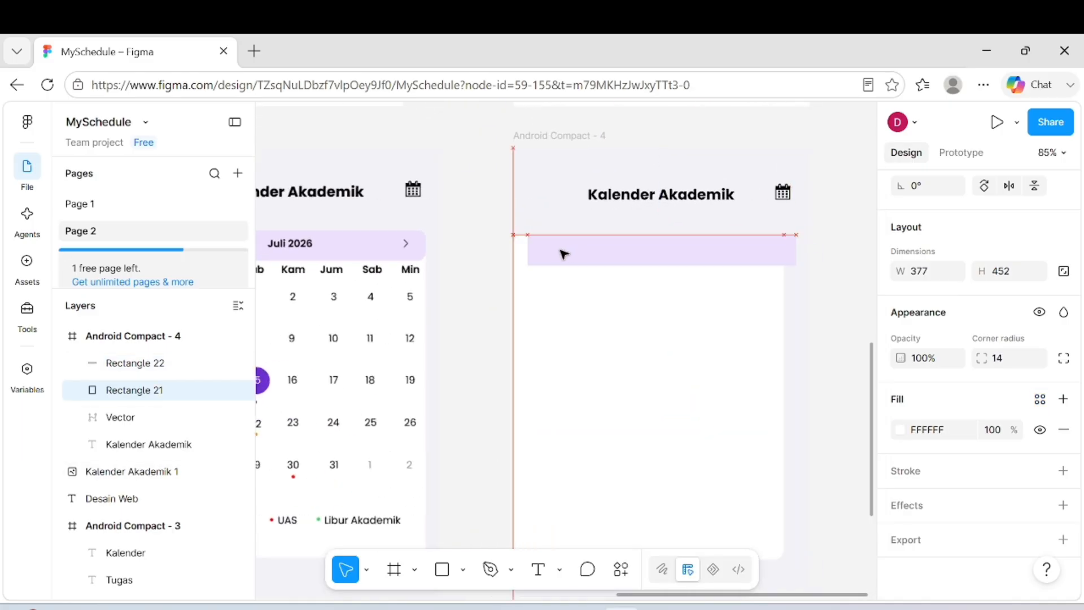
{"action": "scroll", "coordinate": [578, 310], "scroll_direction": "up", "scroll_amount": 5}
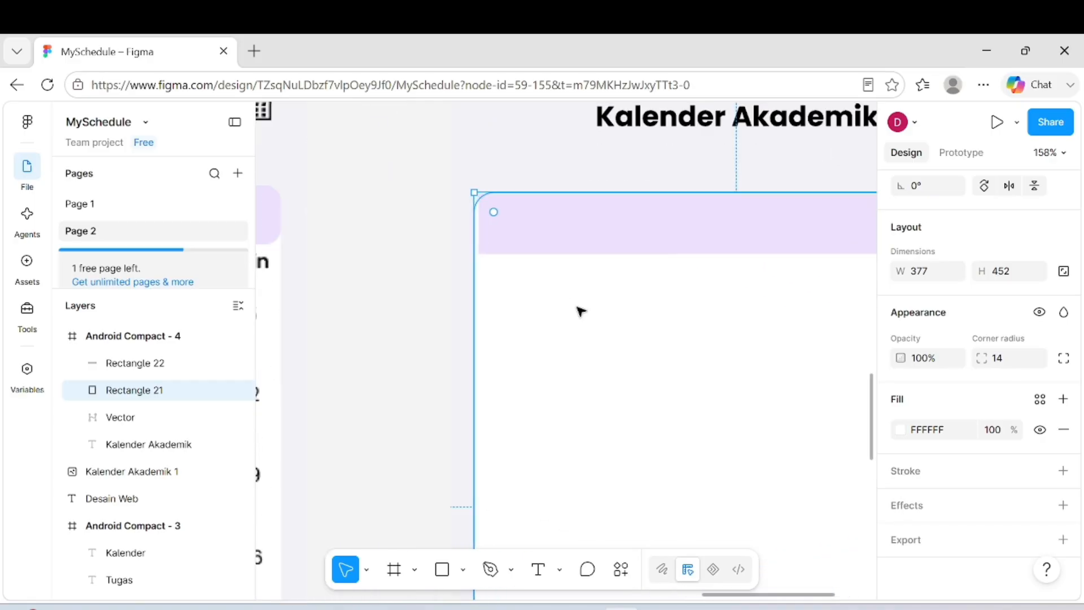
{"action": "left_click", "coordinate": [546, 137]}
{"action": "left_click", "coordinate": [545, 188]}
{"action": "scroll", "coordinate": [595, 198], "scroll_direction": "right", "scroll_amount": 6}
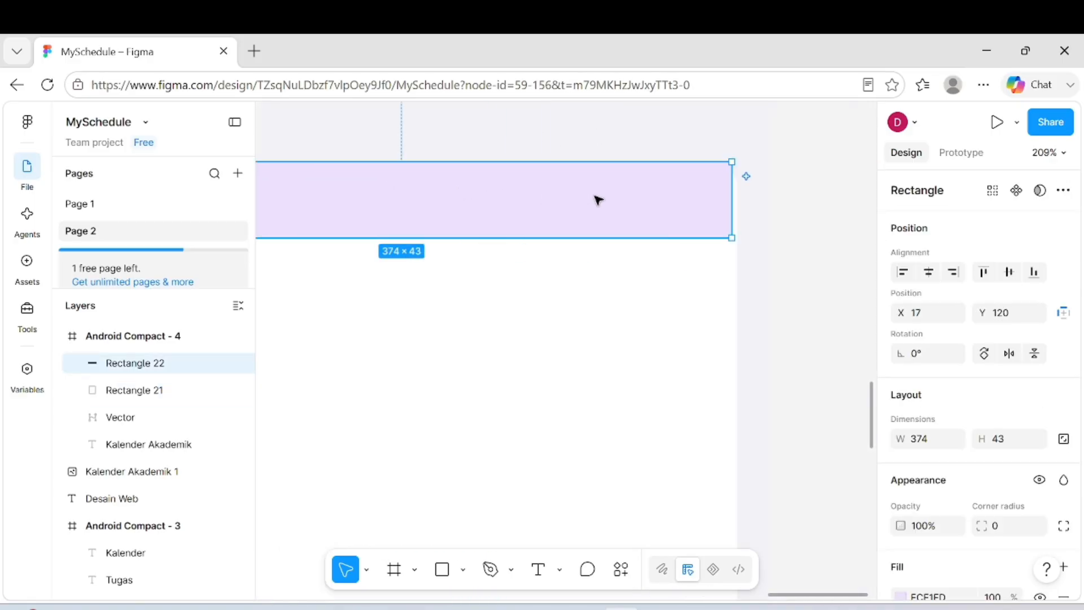
{"action": "left_click_drag", "start_coordinate": [549, 203], "coordinate": [550, 204]}
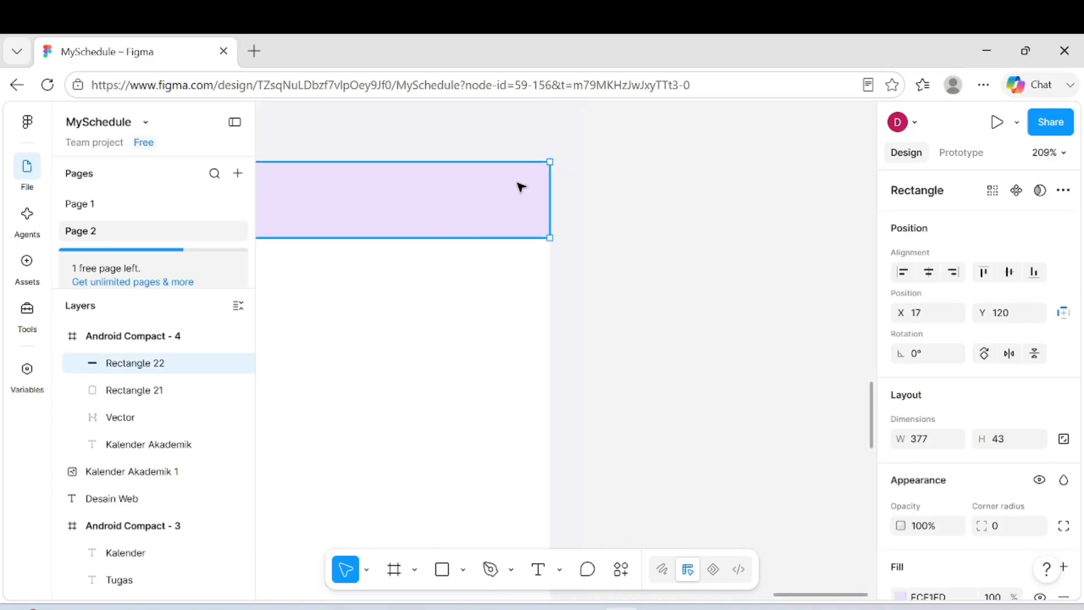
- Round the light purple header bar's corners to a radius of about 10
{"action": "scroll", "coordinate": [535, 222], "scroll_direction": "up", "scroll_amount": 3}
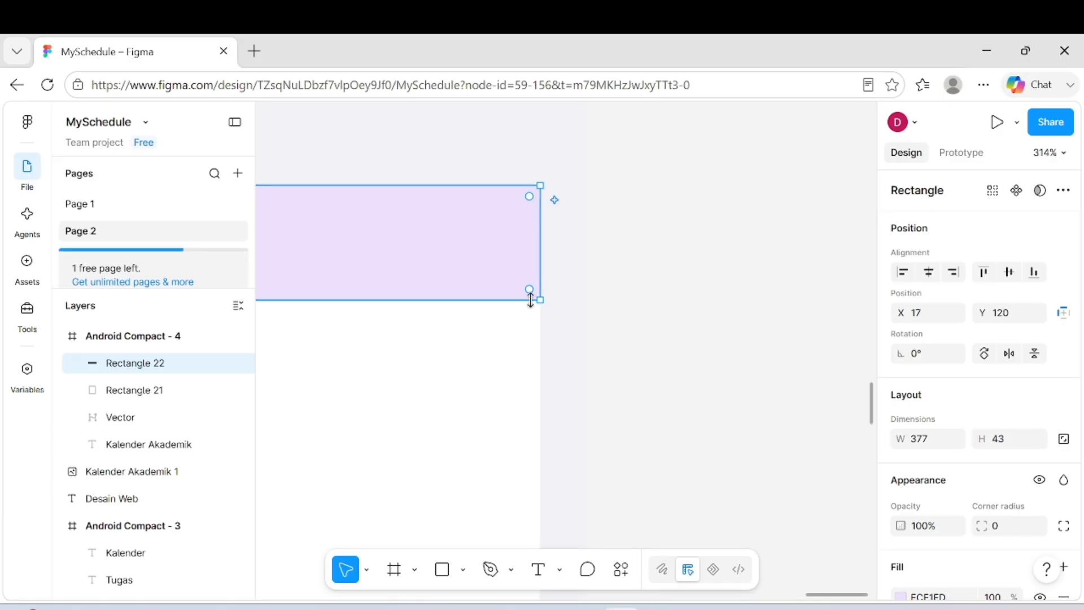
{"action": "mouse_move", "coordinate": [474, 252]}
{"action": "left_mouse_down"}
{"action": "mouse_move", "coordinate": [472, 262]}
{"action": "mouse_move", "coordinate": [481, 257]}
{"action": "left_mouse_up"}
{"action": "scroll", "coordinate": [481, 257], "scroll_direction": "left", "scroll_amount": 10}
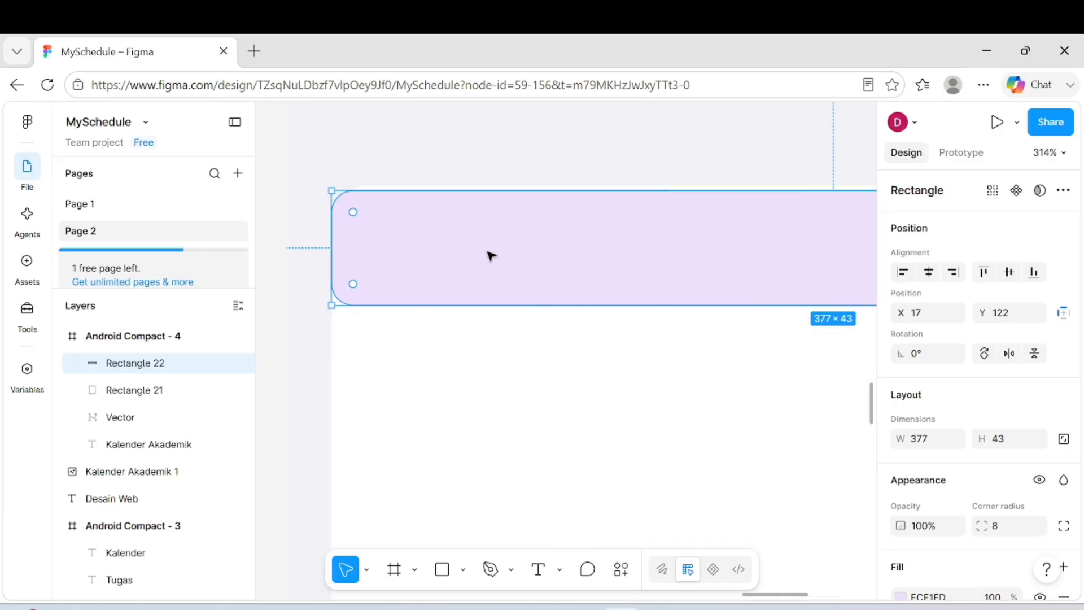
{"action": "left_click_drag", "start_coordinate": [358, 213], "coordinate": [381, 221]}
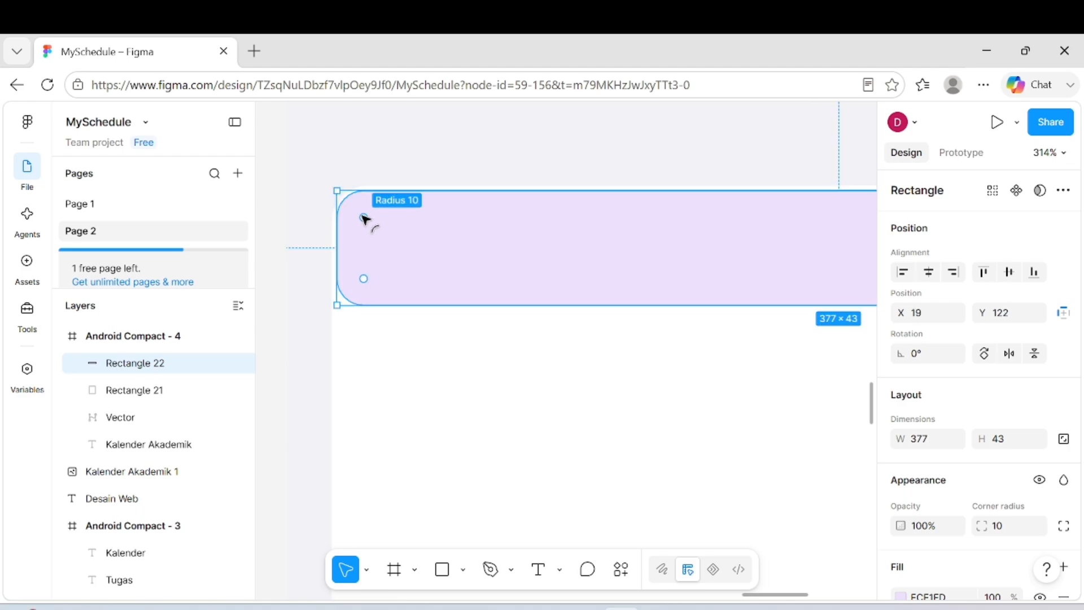
- Set the light purple header bar's corner radius to about 11 and shift the bar to X 17, Y 120
{"action": "mouse_move", "coordinate": [363, 216]}
{"action": "left_mouse_down"}
{"action": "mouse_move", "coordinate": [395, 211]}
{"action": "mouse_move", "coordinate": [377, 219]}
{"action": "left_mouse_up"}
{"action": "scroll", "coordinate": [378, 219], "scroll_direction": "right", "scroll_amount": 6}
{"action": "scroll", "coordinate": [470, 233], "scroll_direction": "right", "scroll_amount": 3}
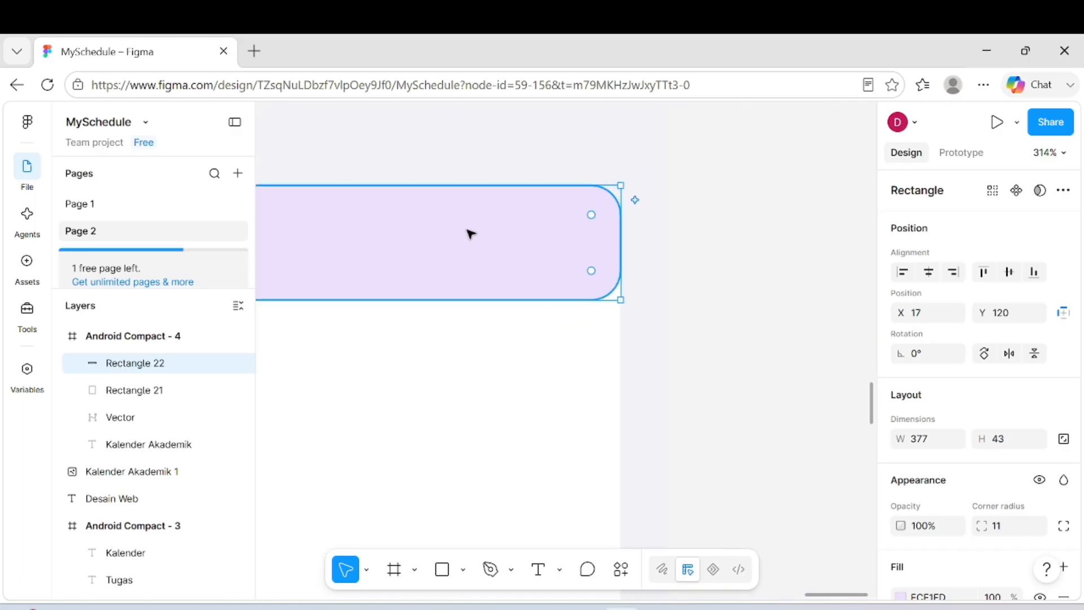
{"action": "left_click", "coordinate": [635, 281]}
- Search the Iconify plugin for "left arrow" and import the thin left chevron iconamoon:arrow-left-2-thin
{"action": "scroll", "coordinate": [634, 281], "scroll_direction": "down", "scroll_amount": 3}
{"action": "scroll", "coordinate": [637, 280], "scroll_direction": "left", "scroll_amount": 4}
{"action": "scroll", "coordinate": [637, 281], "scroll_direction": "down", "scroll_amount": 5}
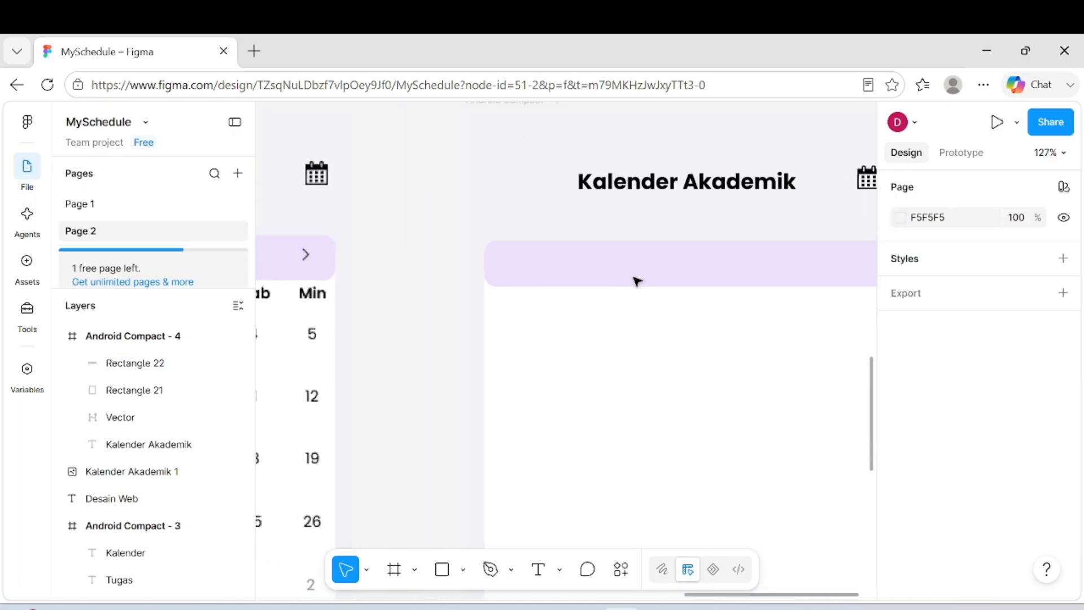
{"action": "scroll", "coordinate": [571, 479], "scroll_direction": "down", "scroll_amount": 1}
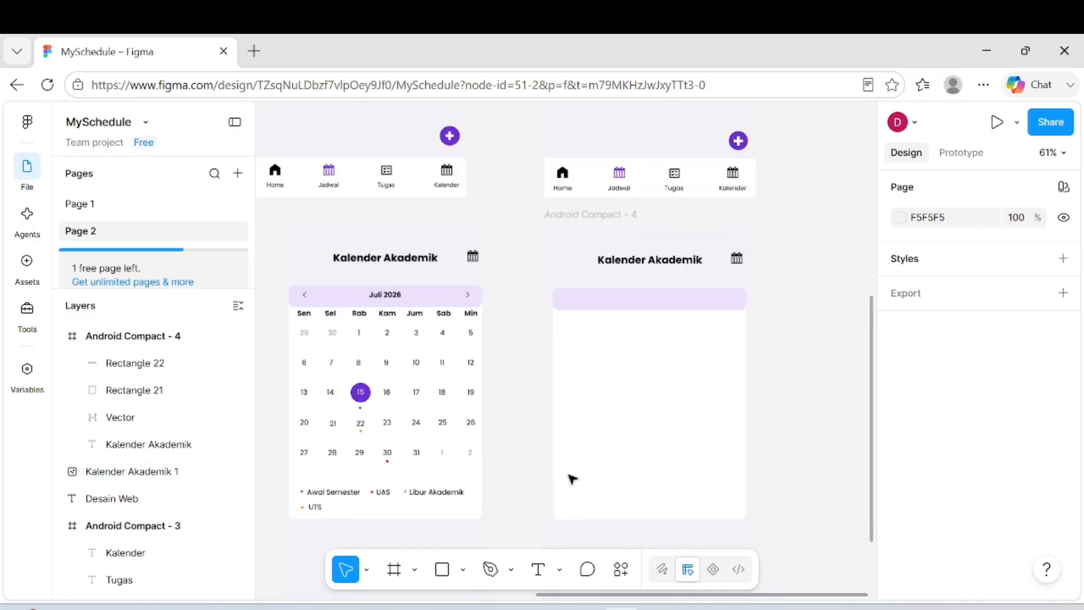
{"action": "left_click", "coordinate": [623, 572]}
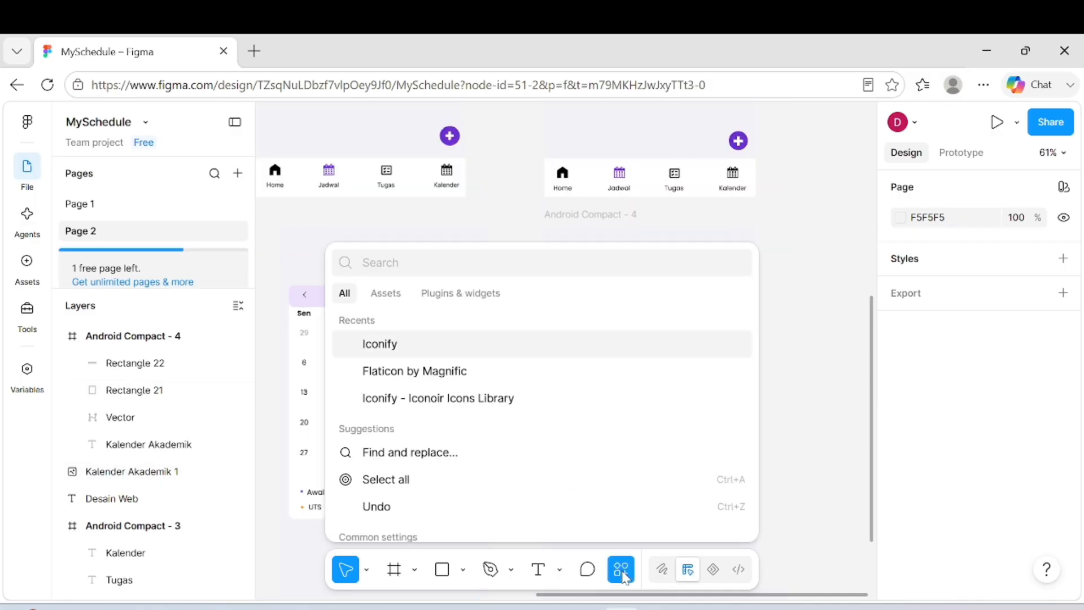
{"action": "left_click", "coordinate": [441, 348]}
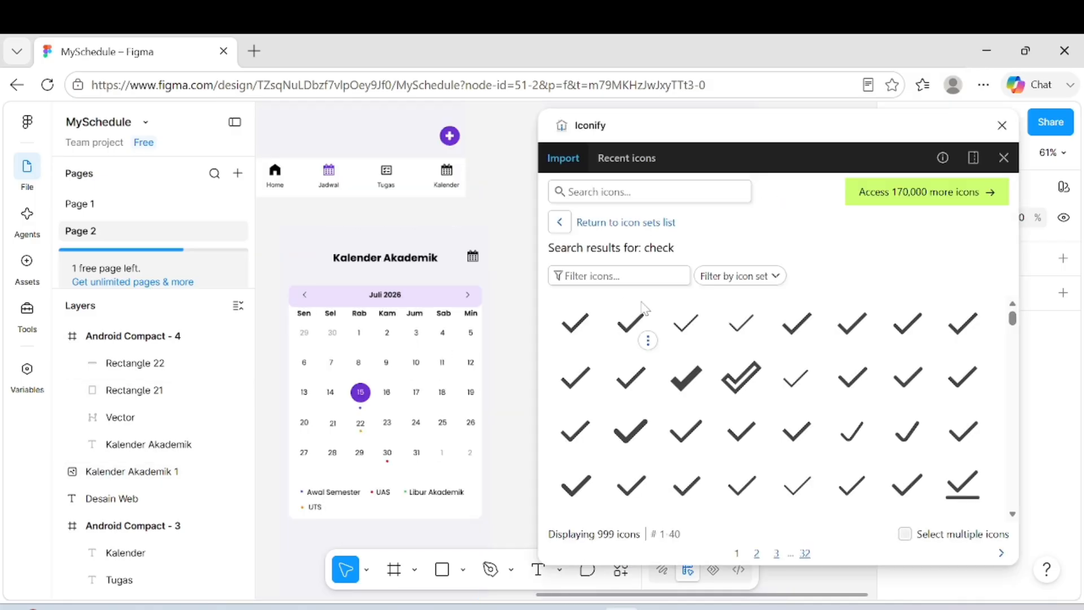
{"action": "left_click", "coordinate": [644, 194]}
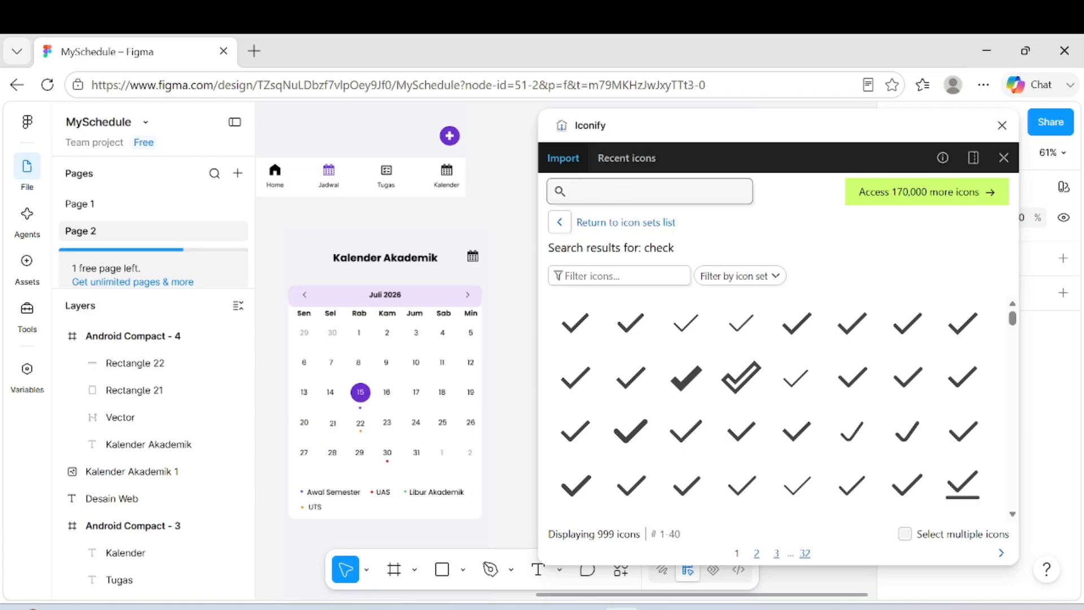
{"action": "type", "text": "left ar"}
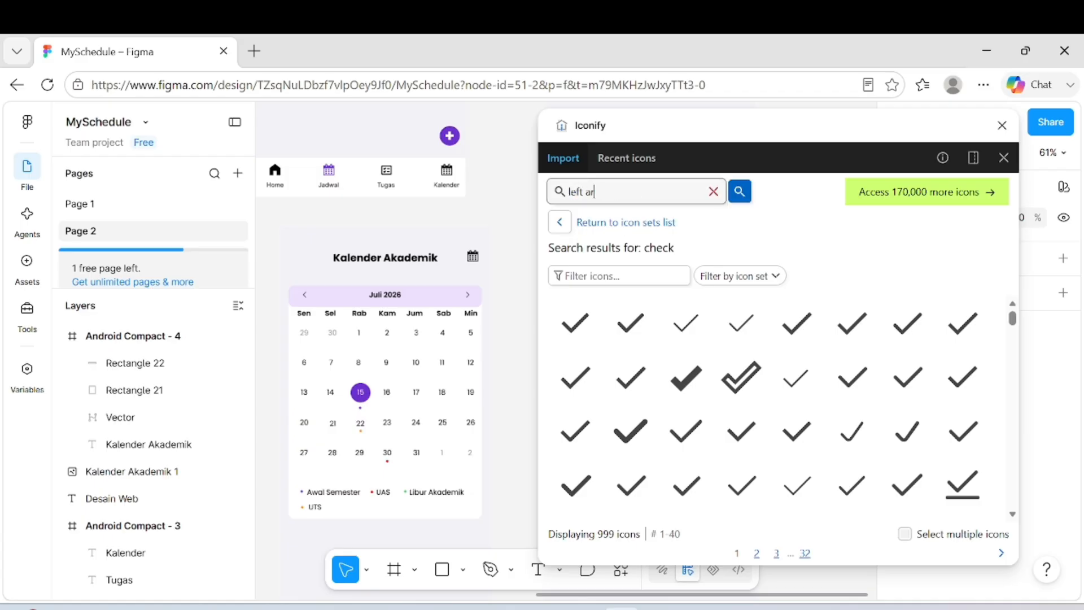
{"action": "type", "text": "row"}
{"action": "scroll", "coordinate": [655, 374], "scroll_direction": "down", "scroll_amount": 3}
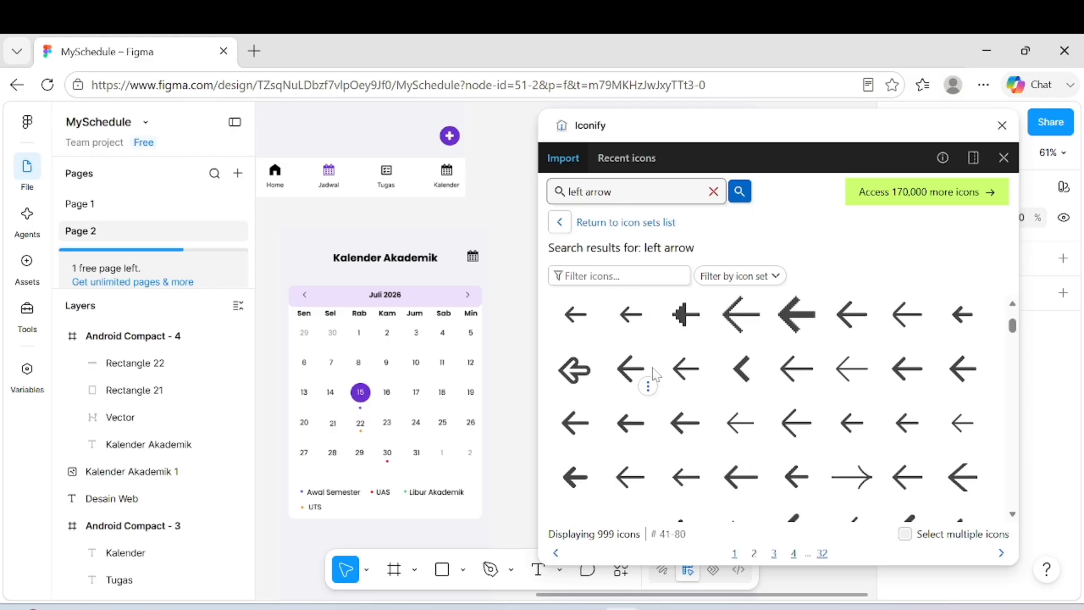
{"action": "scroll", "coordinate": [655, 374], "scroll_direction": "down", "scroll_amount": 8}
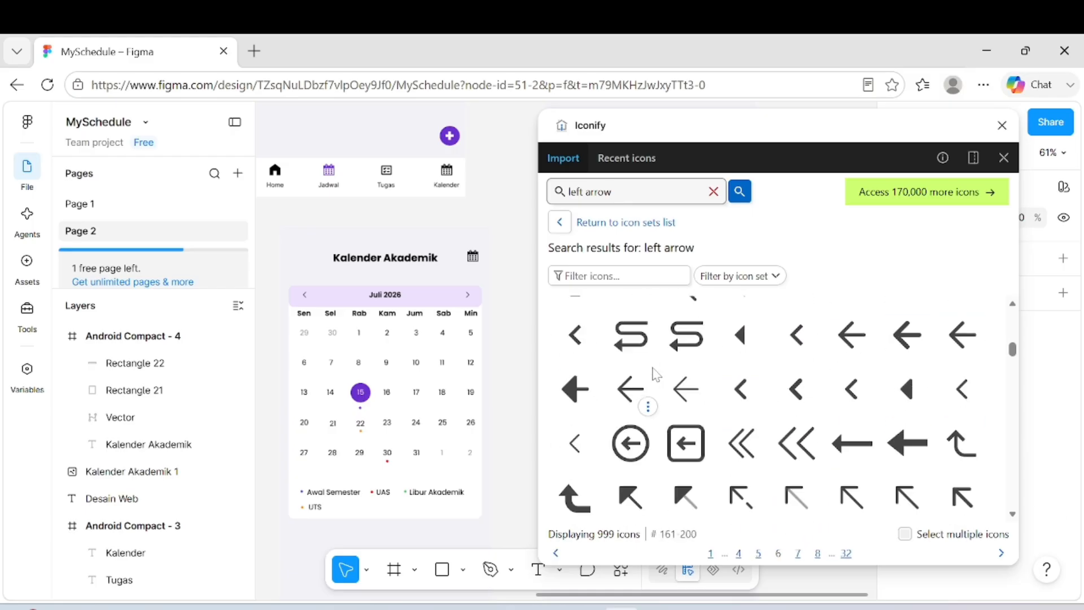
{"action": "left_click", "coordinate": [563, 438]}
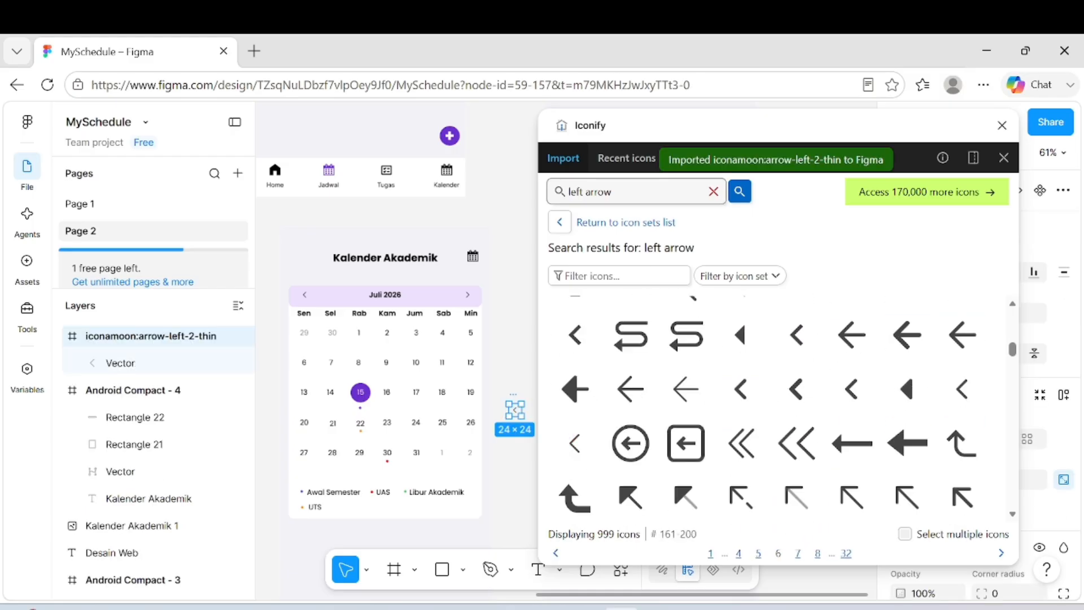
- Search Iconify for "right arrow", import a thin right chevron and place its vector at the header bar's right end, then close the plugin
{"action": "key", "text": "BackSpace"}
{"action": "type", "text": "right"}
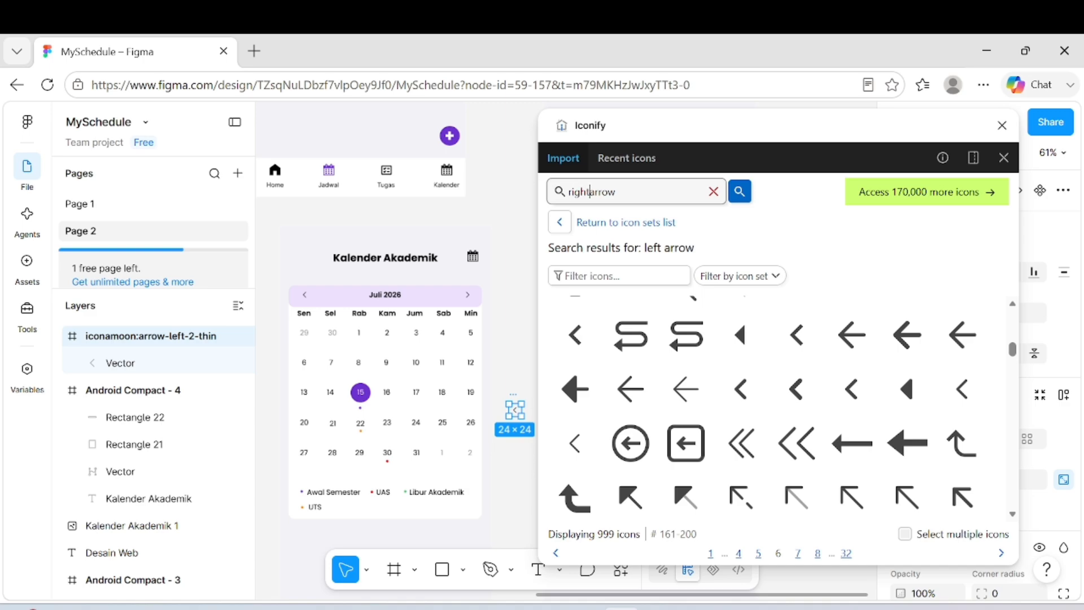
{"action": "key", "text": "Return"}
{"action": "scroll", "coordinate": [737, 435], "scroll_direction": "down", "scroll_amount": 5}
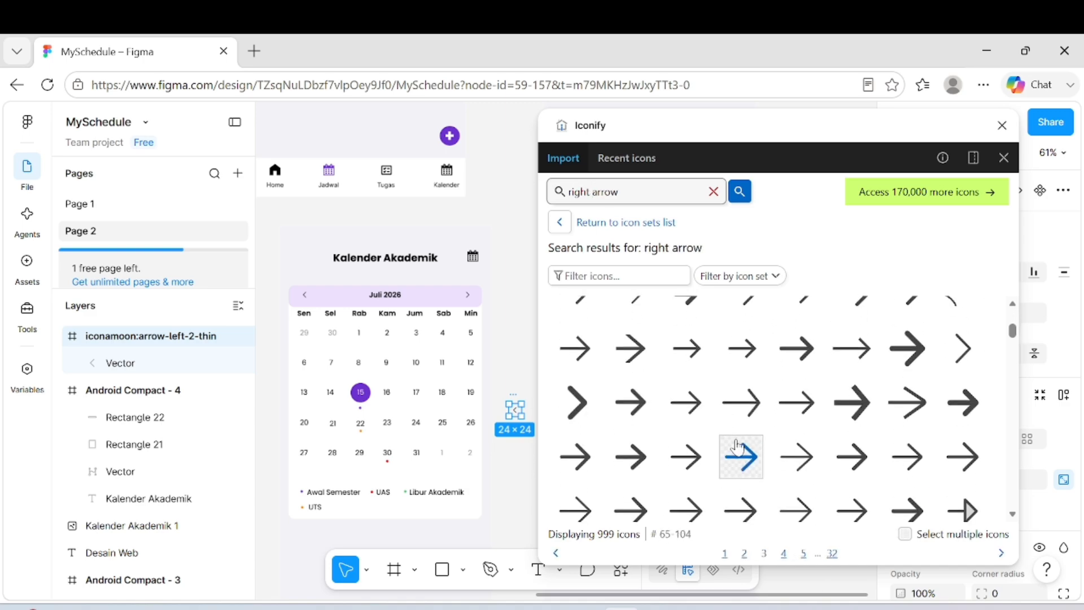
{"action": "scroll", "coordinate": [737, 446], "scroll_direction": "down", "scroll_amount": 10}
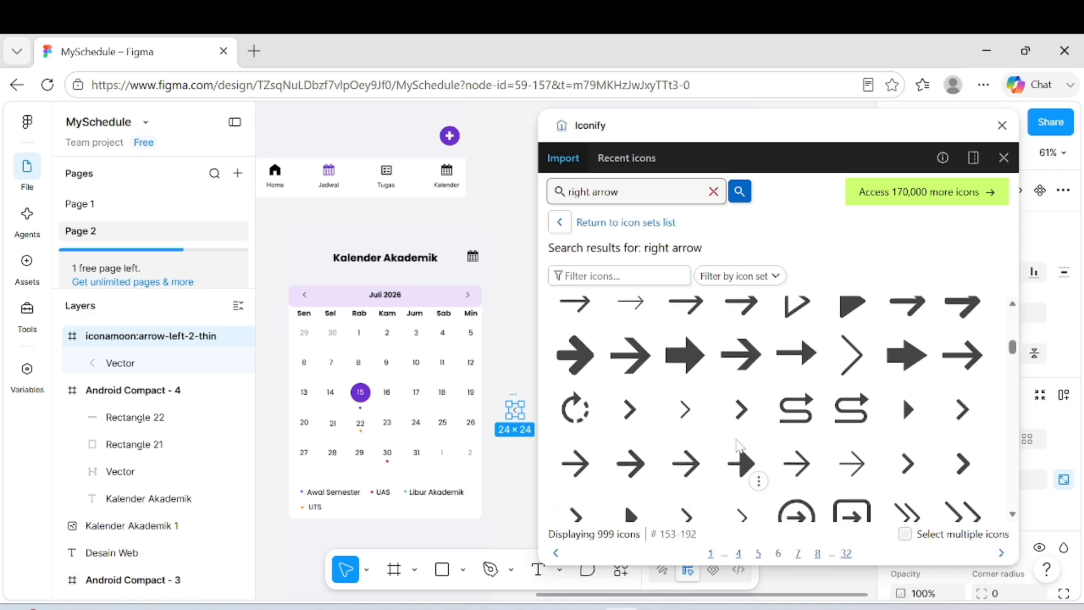
{"action": "left_click_drag", "start_coordinate": [685, 409], "coordinate": [736, 304]}
{"action": "left_click", "coordinate": [515, 467]}
{"action": "left_click", "coordinate": [1002, 125]}
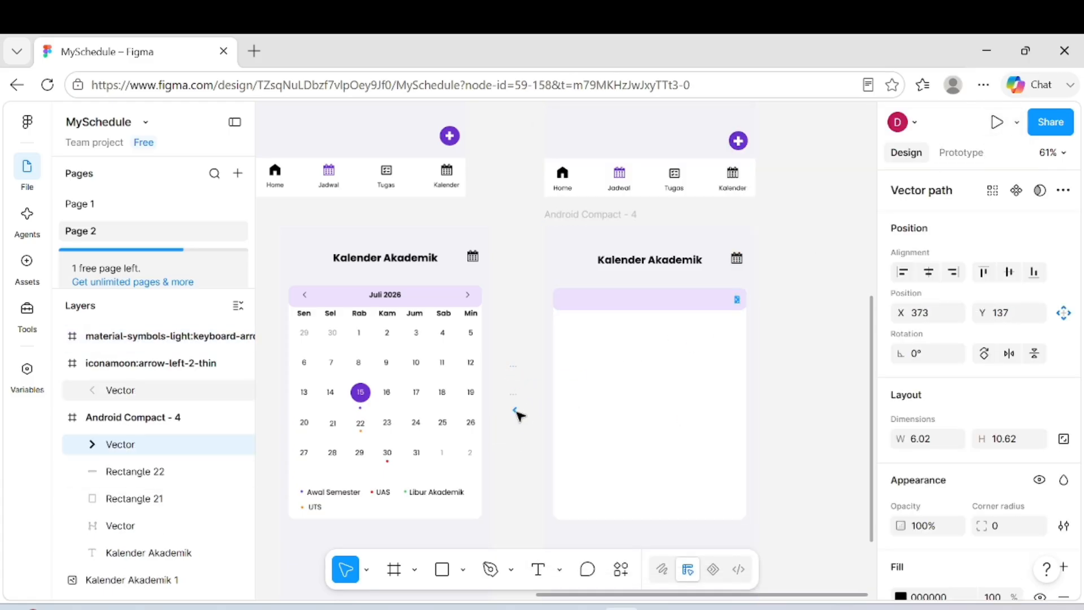
- Place the left chevron vector at the header bar's left end and resize it to 7 × 14
{"action": "left_click_drag", "start_coordinate": [516, 413], "coordinate": [568, 300]}
{"action": "scroll", "coordinate": [564, 307], "scroll_direction": "up", "scroll_amount": 1}
{"action": "scroll", "coordinate": [564, 304], "scroll_direction": "up", "scroll_amount": 5, "text": "ctrl"}
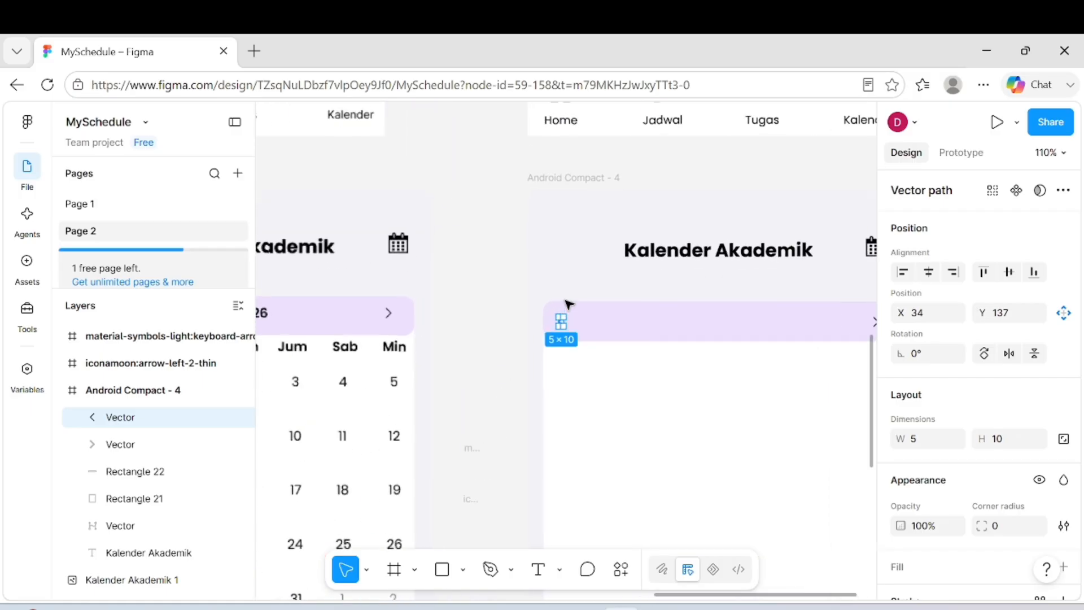
{"action": "left_click", "coordinate": [564, 300]}
{"action": "left_click", "coordinate": [563, 323]}
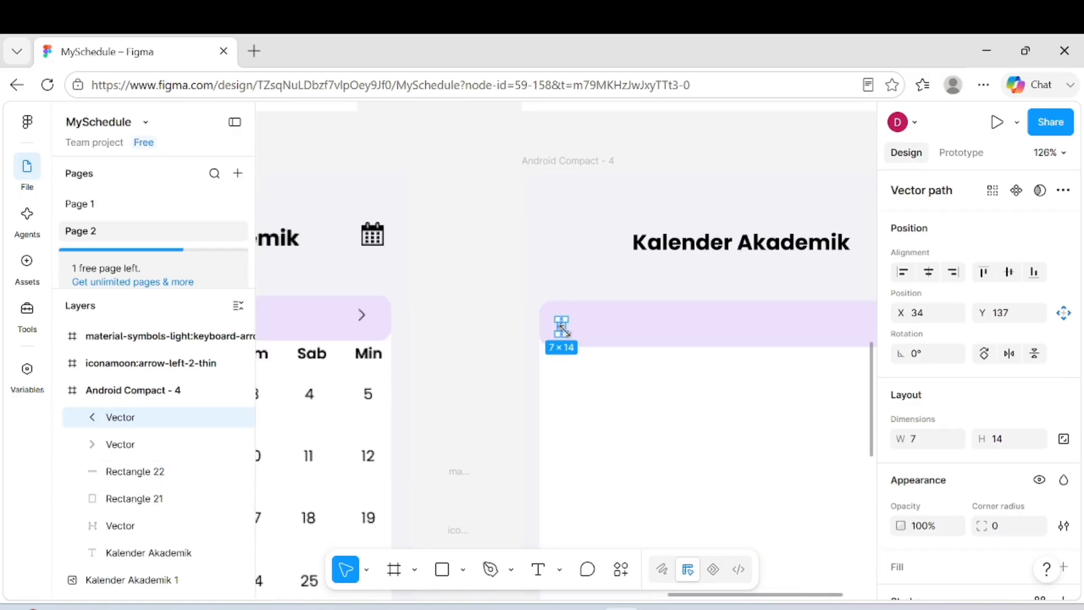
- Resize the right chevron in the header bar to 7 × 14
{"action": "left_click_drag", "start_coordinate": [781, 371], "coordinate": [370, 478]}
{"action": "left_click", "coordinate": [511, 432]}
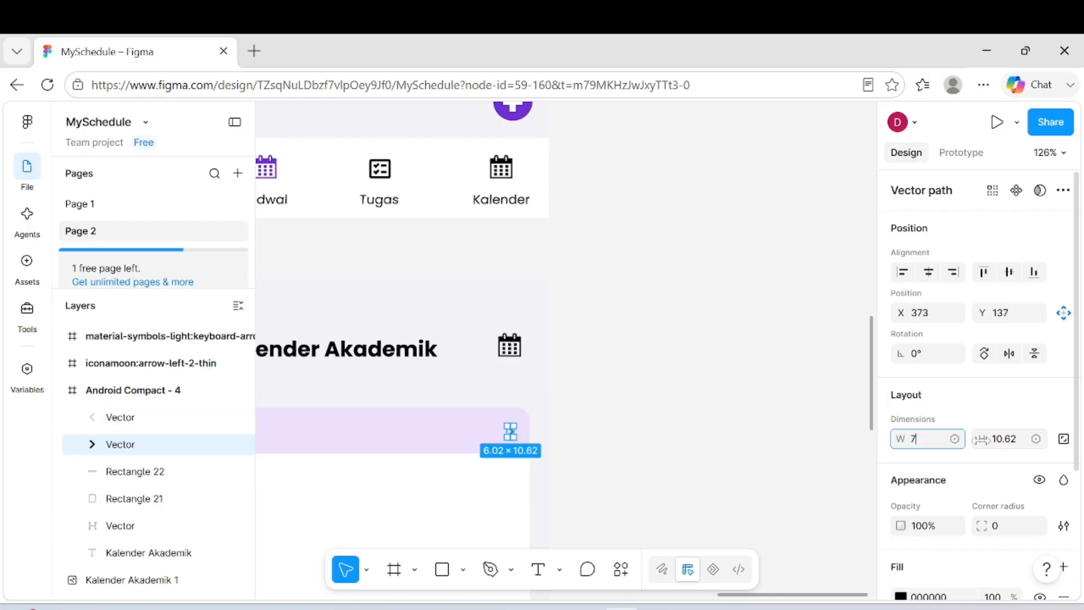
{"action": "left_click", "coordinate": [1003, 443]}
{"action": "type", "text": "11"}
- Level both chevrons at mid-height of the header bar and nudge the right one slightly inward from the bar's edge
{"action": "scroll", "coordinate": [682, 419], "scroll_direction": "down", "scroll_amount": 2}
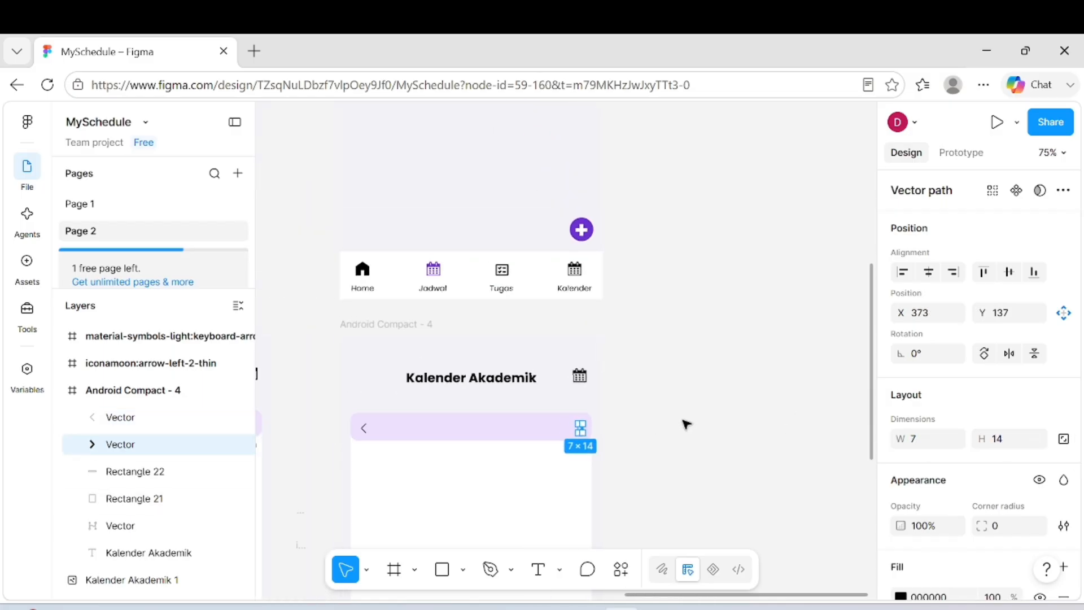
{"action": "scroll", "coordinate": [682, 419], "scroll_direction": "left", "scroll_amount": 1}
{"action": "left_click", "coordinate": [350, 447]}
{"action": "left_click", "coordinate": [419, 430]}
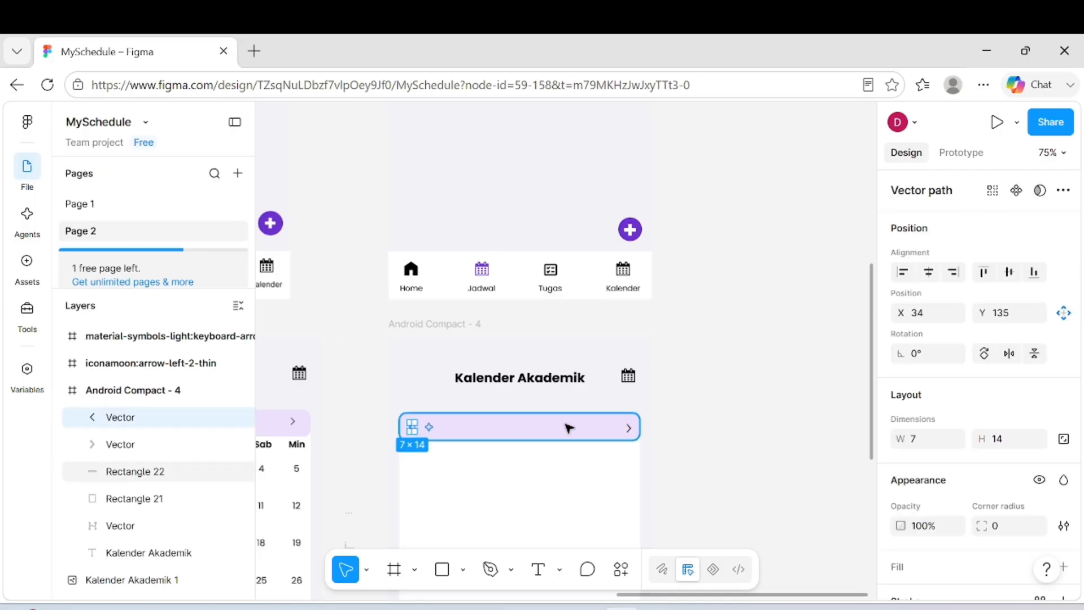
{"action": "left_click", "coordinate": [628, 428]}
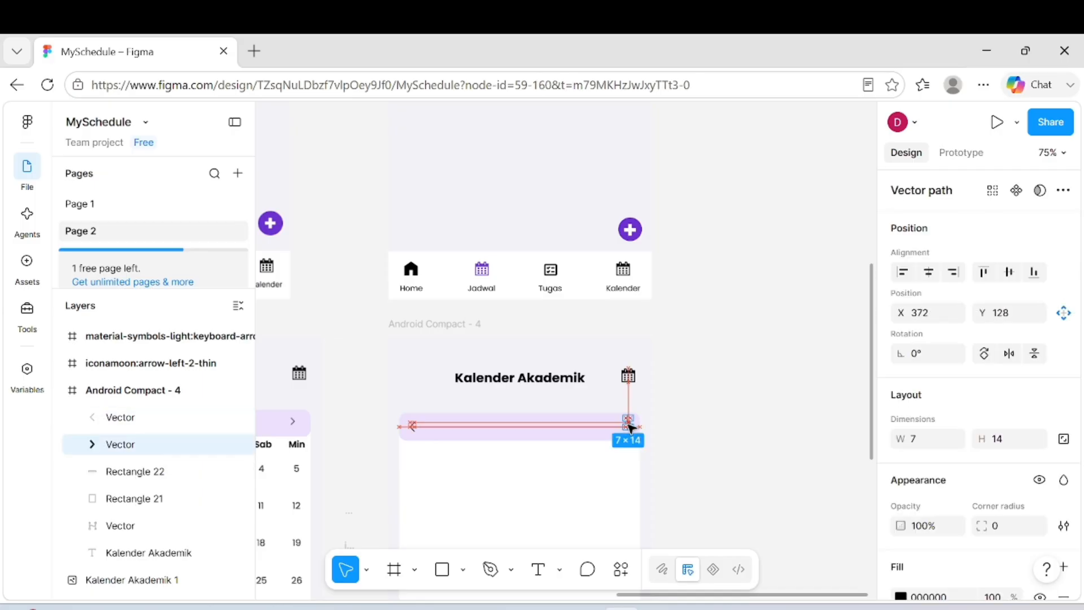
{"action": "left_click", "coordinate": [694, 461]}
{"action": "scroll", "coordinate": [694, 462], "scroll_direction": "down", "scroll_amount": 1}
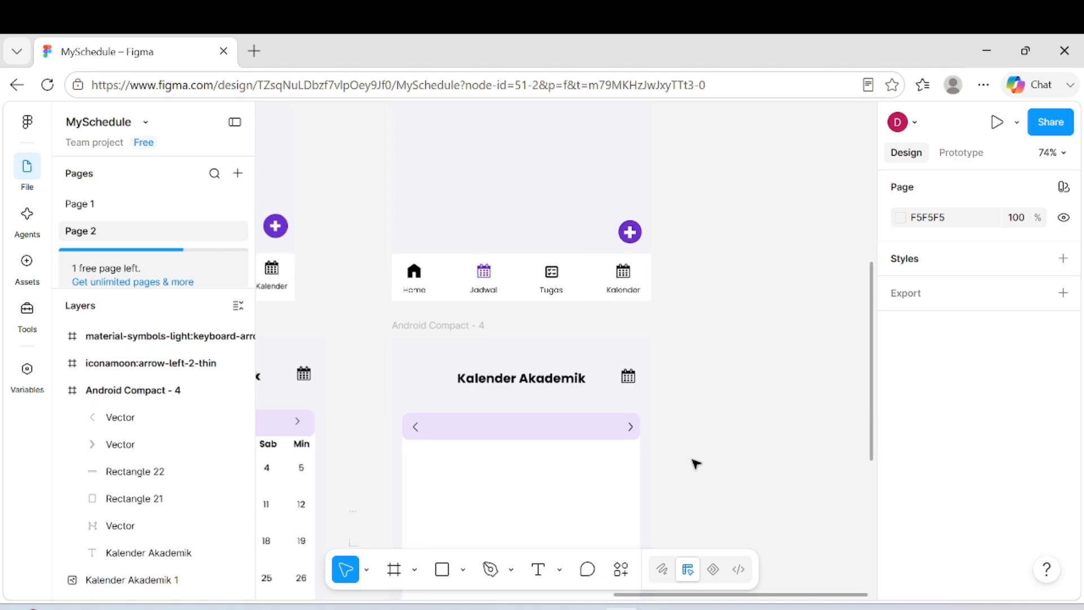
{"action": "left_click", "coordinate": [631, 428]}
{"action": "left_click", "coordinate": [719, 419]}
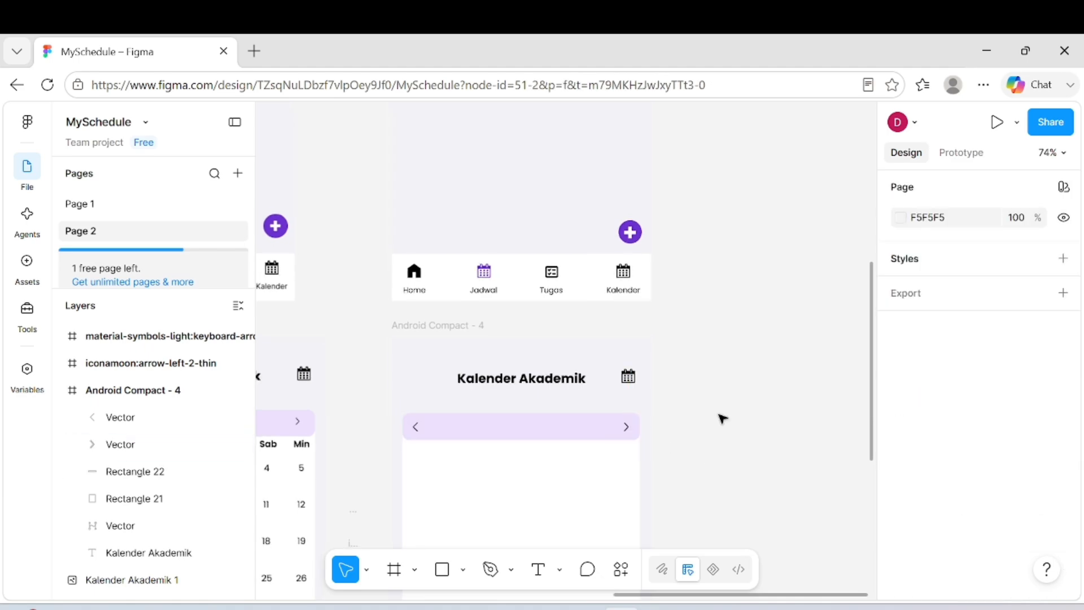
- Draw a vertical line about 407 long down the white card at about X 74 and paste five copies of it
{"action": "scroll", "coordinate": [719, 418], "scroll_direction": "down", "scroll_amount": 2}
{"action": "scroll", "coordinate": [721, 418], "scroll_direction": "down", "scroll_amount": 3}
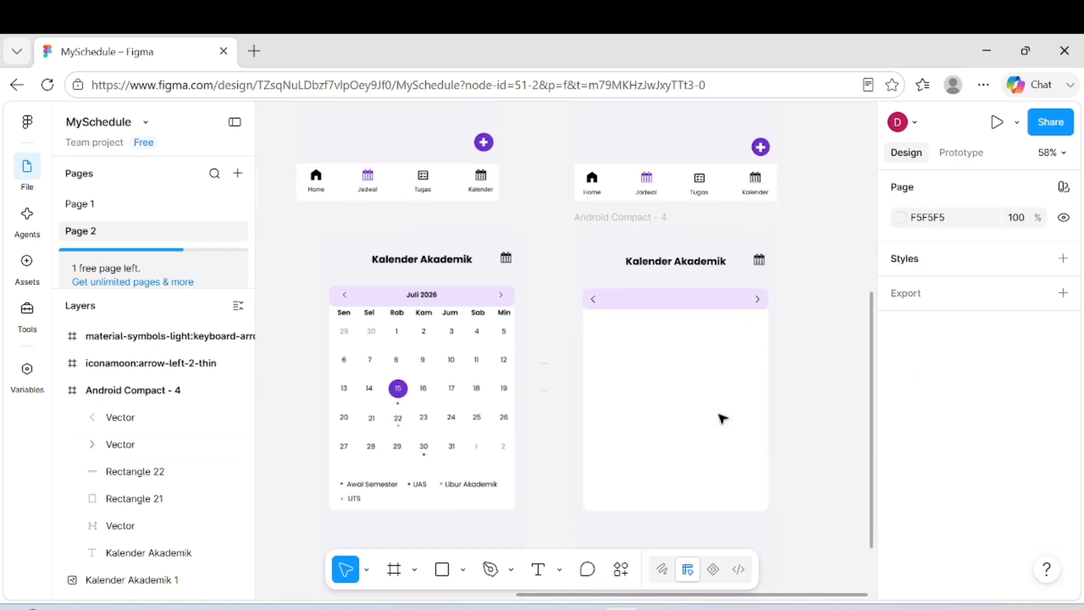
{"action": "left_click", "coordinate": [463, 569]}
{"action": "left_click", "coordinate": [525, 436]}
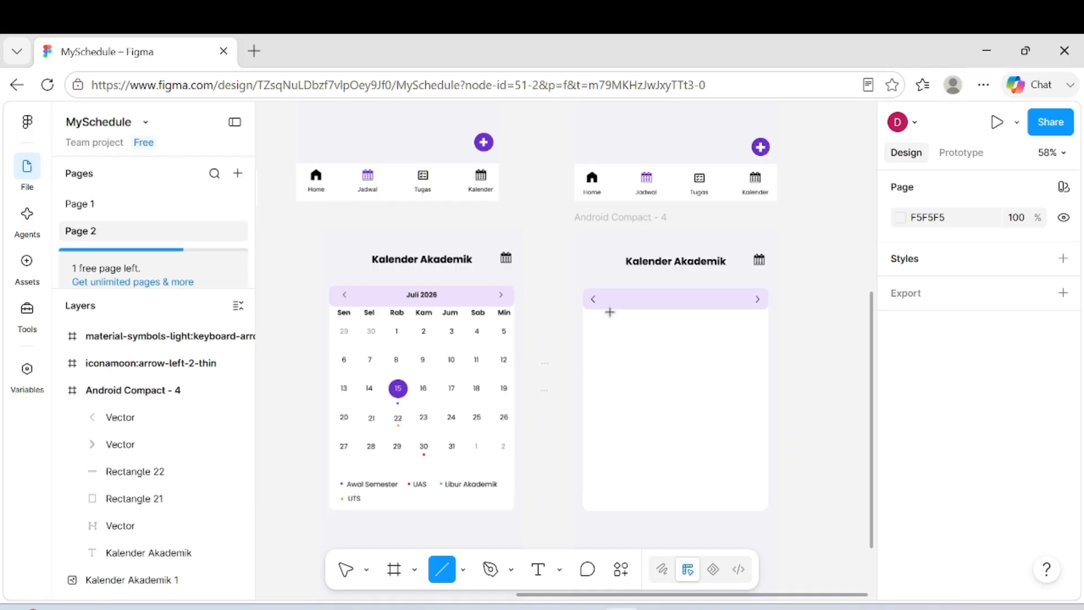
{"action": "left_click_drag", "start_coordinate": [609, 311], "coordinate": [611, 511]}
{"action": "key", "text": "ctrl+c"}
{"action": "key", "text": "ctrl+v"}
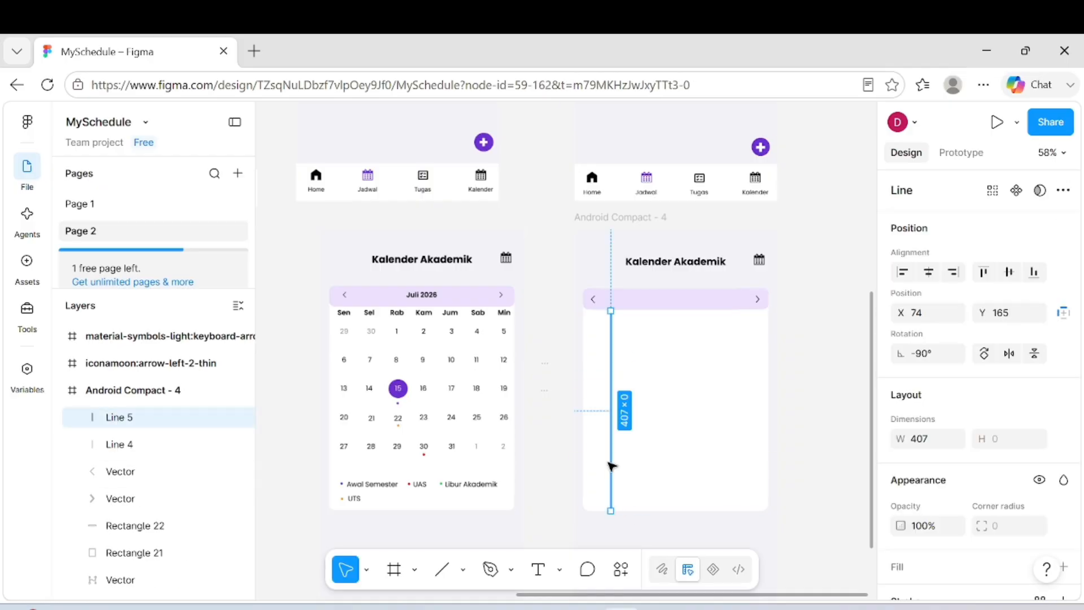
- Spread the copied vertical lines evenly across the white card to divide it into seven day columns
{"action": "left_click_drag", "start_coordinate": [611, 466], "coordinate": [678, 469]}
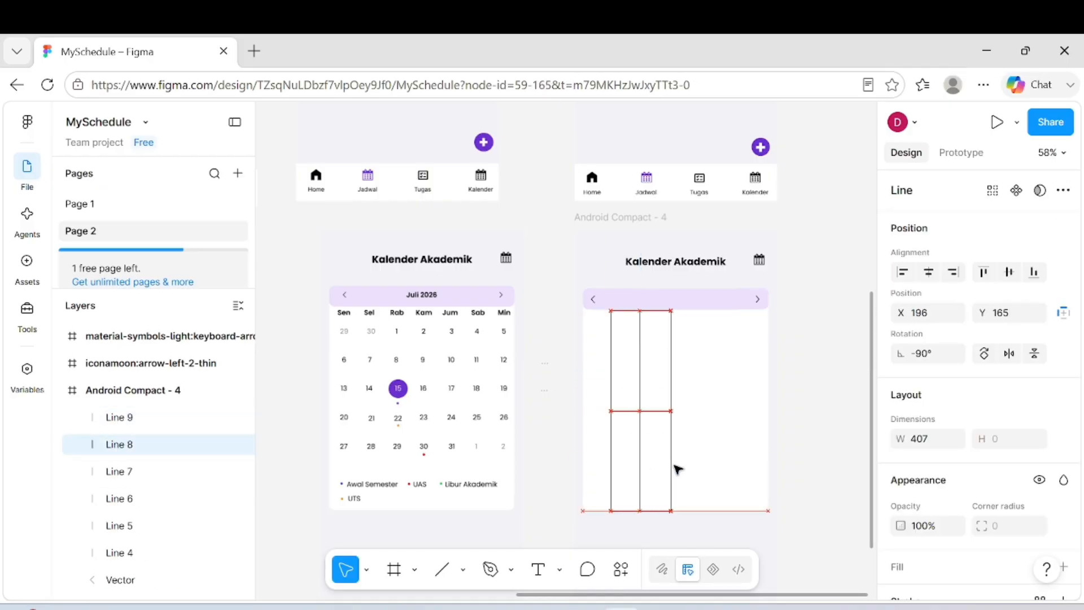
{"action": "left_click_drag", "start_coordinate": [612, 469], "coordinate": [736, 462]}
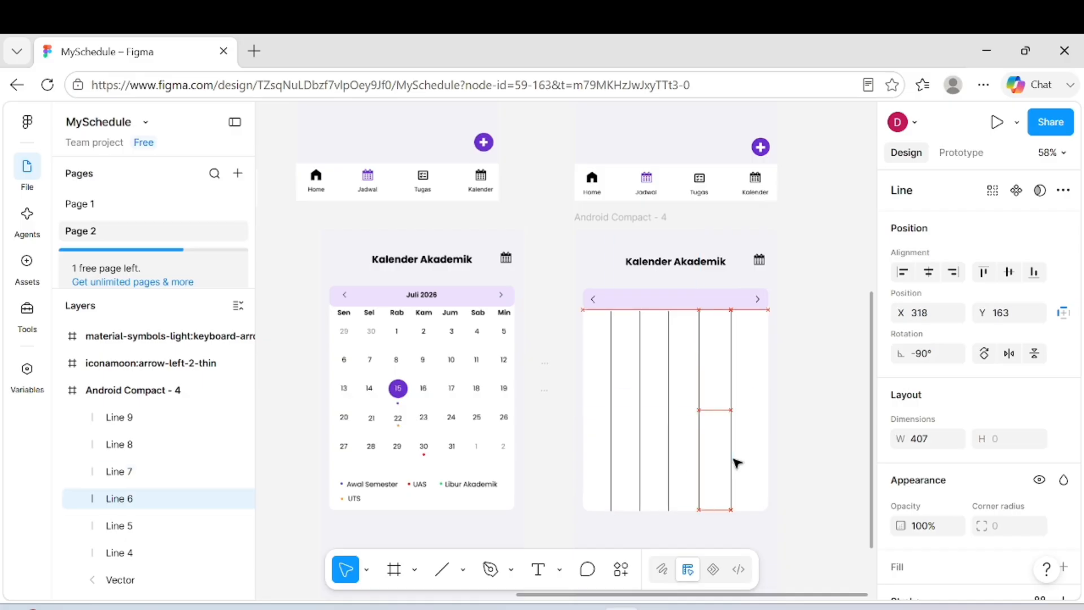
{"action": "left_click_drag", "start_coordinate": [612, 441], "coordinate": [762, 416]}
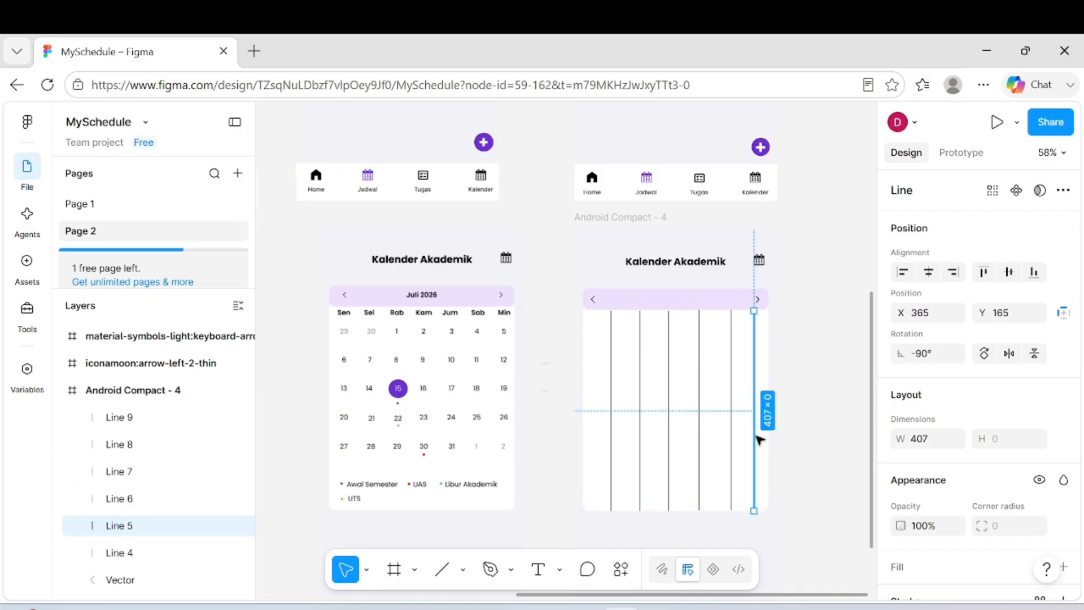
{"action": "left_click", "coordinate": [614, 392]}
{"action": "left_click_drag", "start_coordinate": [615, 392], "coordinate": [696, 385]}
{"action": "mouse_move", "coordinate": [732, 385]}
{"action": "left_mouse_down"}
{"action": "mouse_move", "coordinate": [720, 385]}
{"action": "mouse_move", "coordinate": [744, 385]}
{"action": "left_mouse_up"}
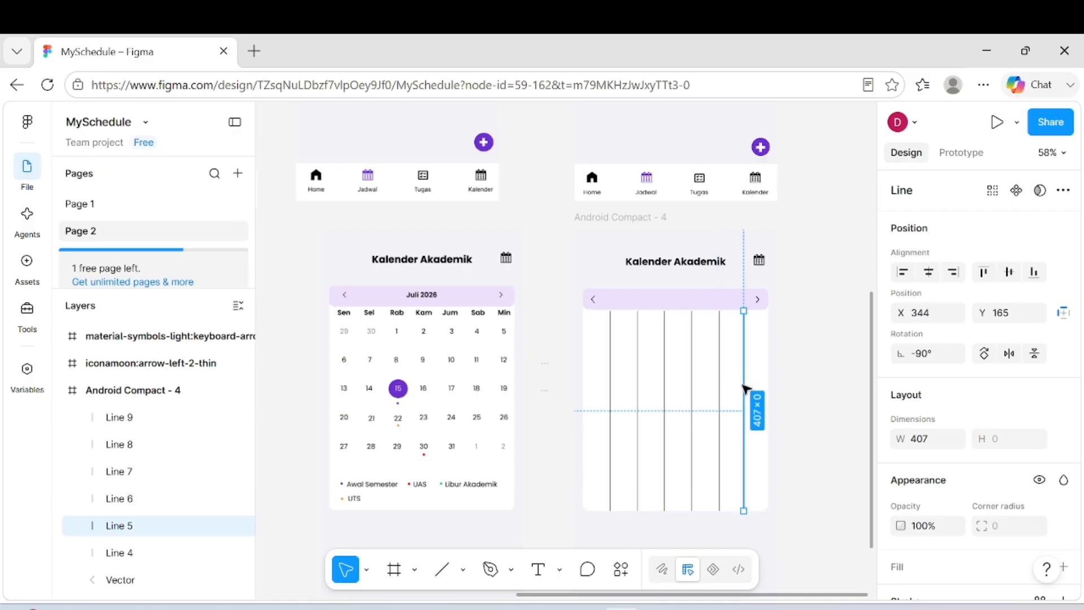
{"action": "left_click", "coordinate": [777, 385]}
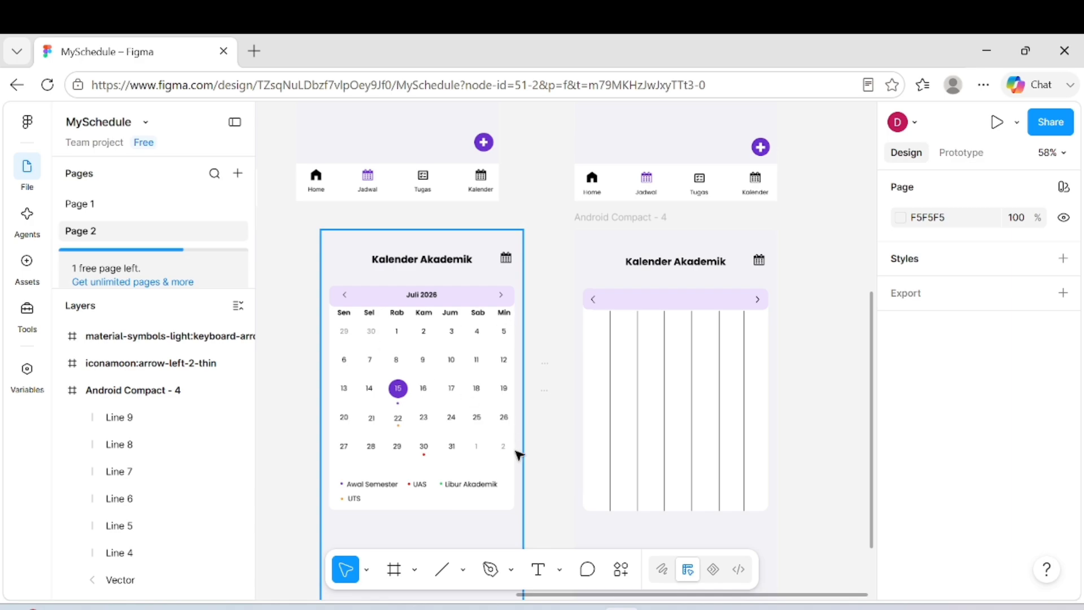
- Add the day label "Sen" in Poppins, size 14, and position it between the reference image and the new screen
{"action": "left_click", "coordinate": [538, 570]}
{"action": "left_click", "coordinate": [546, 463]}
{"action": "type", "text": "Sen"}
{"action": "key", "text": "ctrl+a"}
{"action": "scroll", "coordinate": [958, 412], "scroll_direction": "down", "scroll_amount": 4}
{"action": "left_click", "coordinate": [1034, 434]}
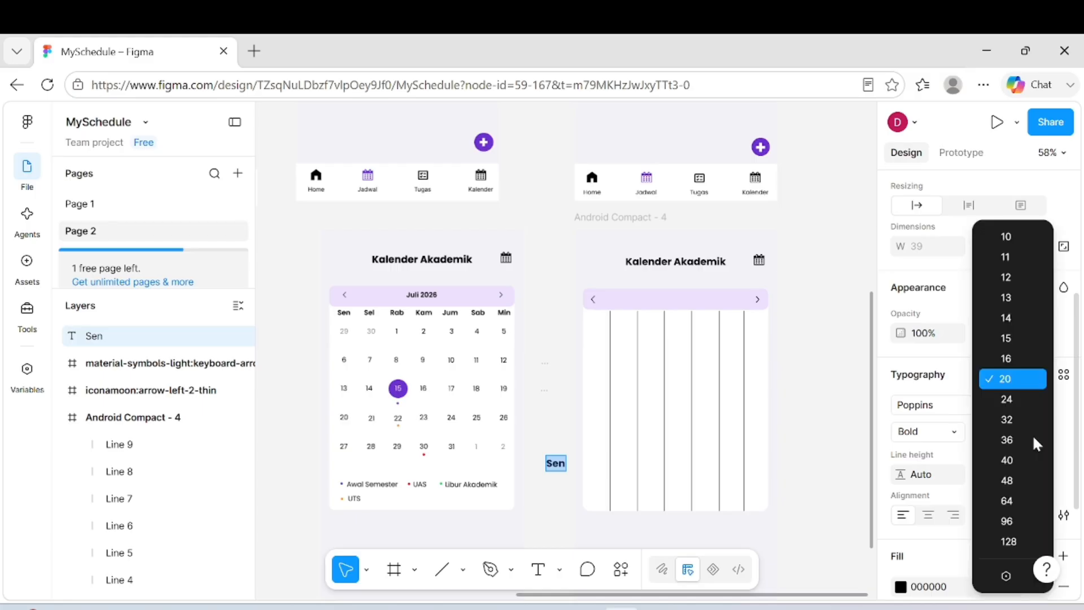
{"action": "left_click", "coordinate": [1008, 318]}
{"action": "left_click", "coordinate": [946, 432]}
{"action": "left_click", "coordinate": [946, 413]}
{"action": "left_click", "coordinate": [551, 500]}
{"action": "left_click_drag", "start_coordinate": [552, 460], "coordinate": [553, 320]}
- Delete the leftover empty arrow icon frames and add the day labels Sel, Rab, Kam, Jum, Sab and Min below Sen
{"action": "left_click", "coordinate": [545, 364]}
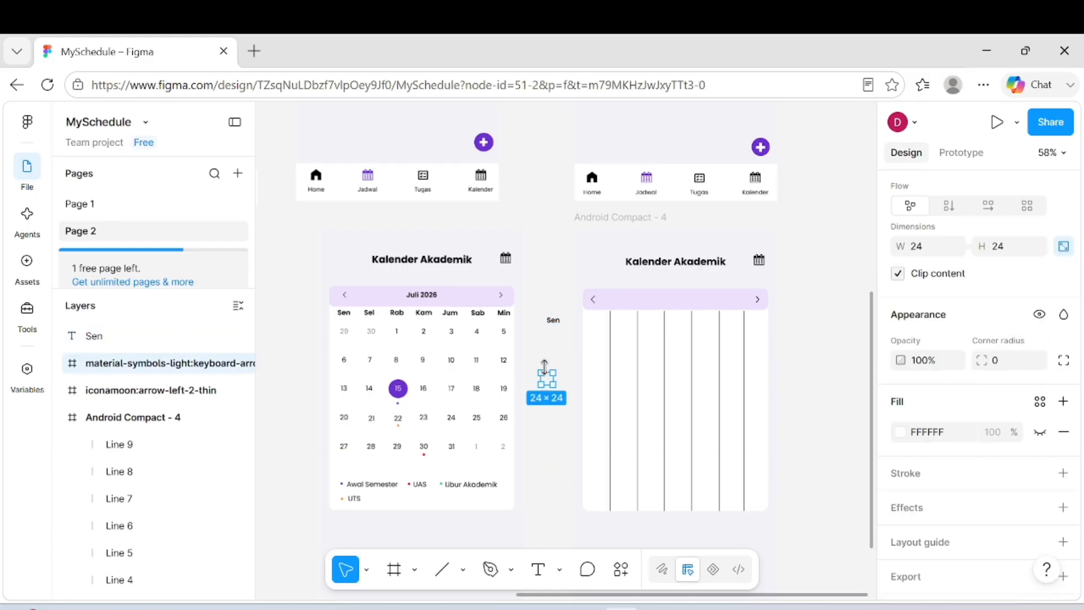
{"action": "key", "text": "Delete"}
{"action": "left_click", "coordinate": [538, 569]}
{"action": "left_click", "coordinate": [546, 343]}
{"action": "type", "text": "Sel"}
{"action": "left_click", "coordinate": [547, 369]}
{"action": "type", "text": "Rab"}
{"action": "left_click", "coordinate": [544, 399]}
{"action": "type", "text": "Ka"}
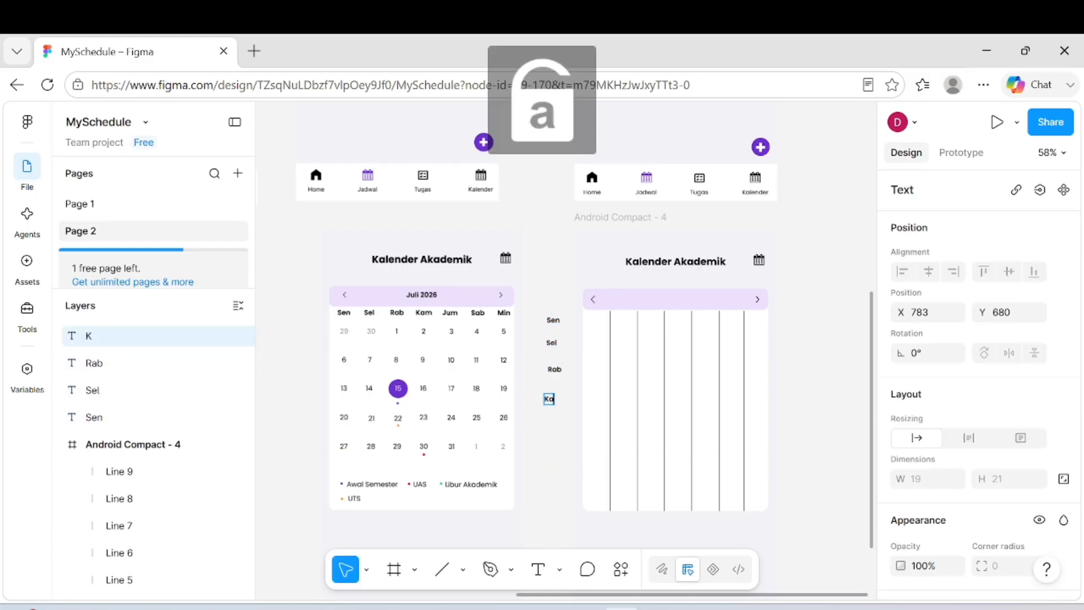
{"action": "type", "text": "m"}
{"action": "left_click", "coordinate": [544, 424]}
{"action": "type", "text": "Jum"}
{"action": "left_click", "coordinate": [544, 452]}
{"action": "type", "text": "Sab"}
{"action": "left_click", "coordinate": [543, 487]}
{"action": "type", "text": "Min"}
{"action": "left_click", "coordinate": [570, 330]}
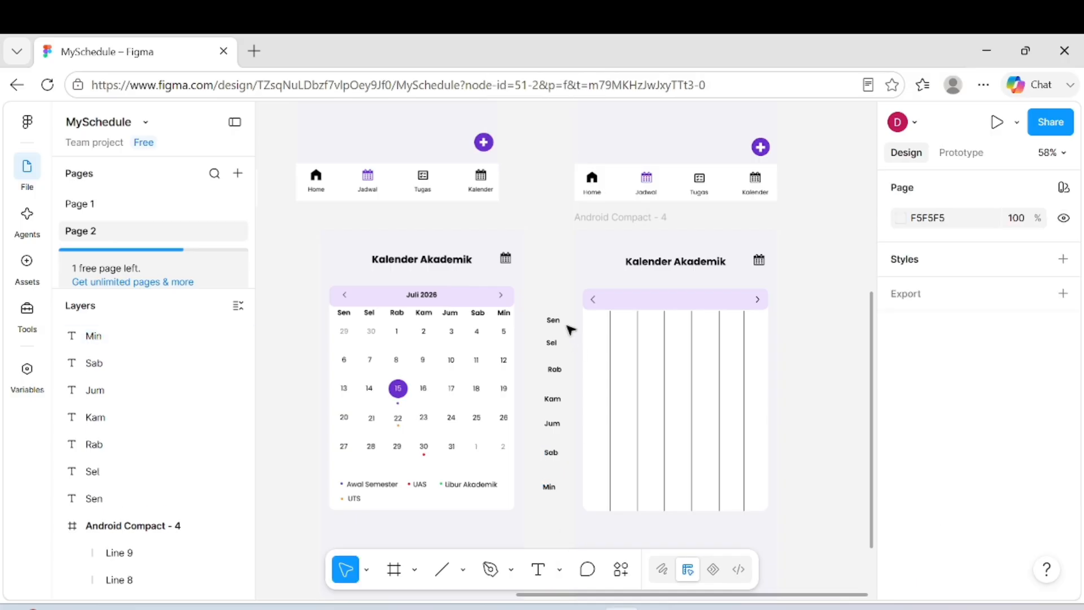
- Move the day labels Sen, Sel, Rab, Kam and Jum beneath the purple header and bring Sab and Min onto the white card
{"action": "left_click_drag", "start_coordinate": [553, 320], "coordinate": [598, 317]}
{"action": "left_click_drag", "start_coordinate": [551, 343], "coordinate": [622, 314]}
{"action": "left_click_drag", "start_coordinate": [554, 369], "coordinate": [665, 318]}
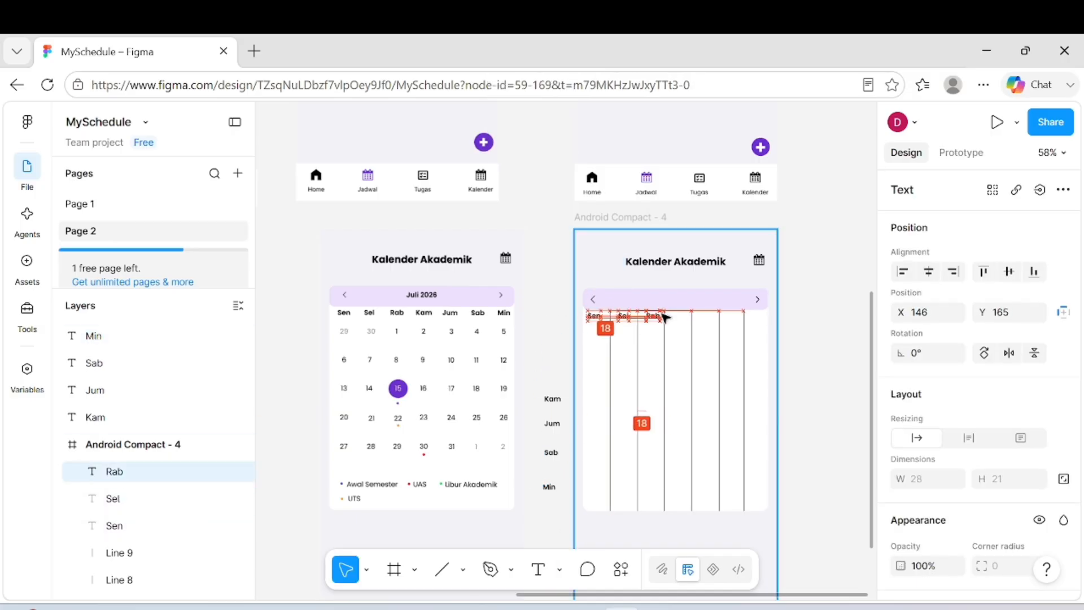
{"action": "left_click_drag", "start_coordinate": [552, 398], "coordinate": [685, 317]}
{"action": "left_click_drag", "start_coordinate": [552, 424], "coordinate": [717, 317]}
{"action": "left_click_drag", "start_coordinate": [551, 452], "coordinate": [710, 326]}
{"action": "left_click_drag", "start_coordinate": [551, 487], "coordinate": [676, 402]}
- Place the Sab and Min labels in the last two columns, in line with the other centred day labels
{"action": "scroll", "coordinate": [677, 406], "scroll_direction": "up", "scroll_amount": 5}
{"action": "left_click_drag", "start_coordinate": [357, 299], "coordinate": [364, 299]}
{"action": "left_click", "coordinate": [519, 412]}
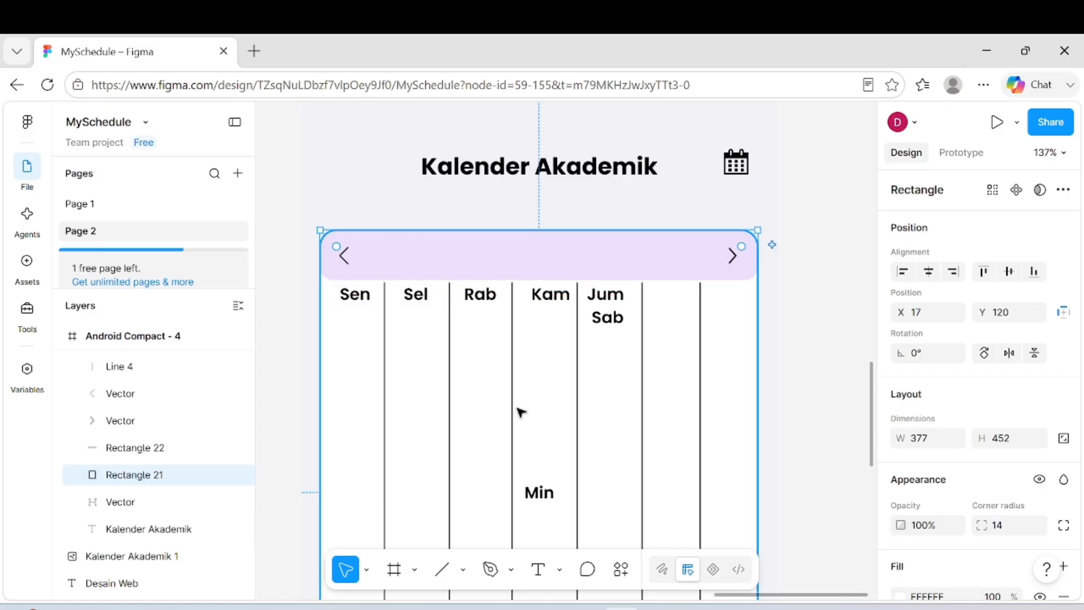
{"action": "left_click_drag", "start_coordinate": [562, 300], "coordinate": [662, 310]}
{"action": "key", "text": "ctrl+z"}
{"action": "left_click", "coordinate": [552, 297]}
{"action": "left_click", "coordinate": [610, 297]}
{"action": "left_click_drag", "start_coordinate": [531, 497], "coordinate": [721, 301]}
{"action": "left_click", "coordinate": [499, 344]}
- Add the dates 1, 2, 3 and 4 below the Rab, Kam, Jum and Sab labels
{"action": "scroll", "coordinate": [499, 344], "scroll_direction": "down", "scroll_amount": 3}
{"action": "scroll", "coordinate": [499, 344], "scroll_direction": "left", "scroll_amount": 5}
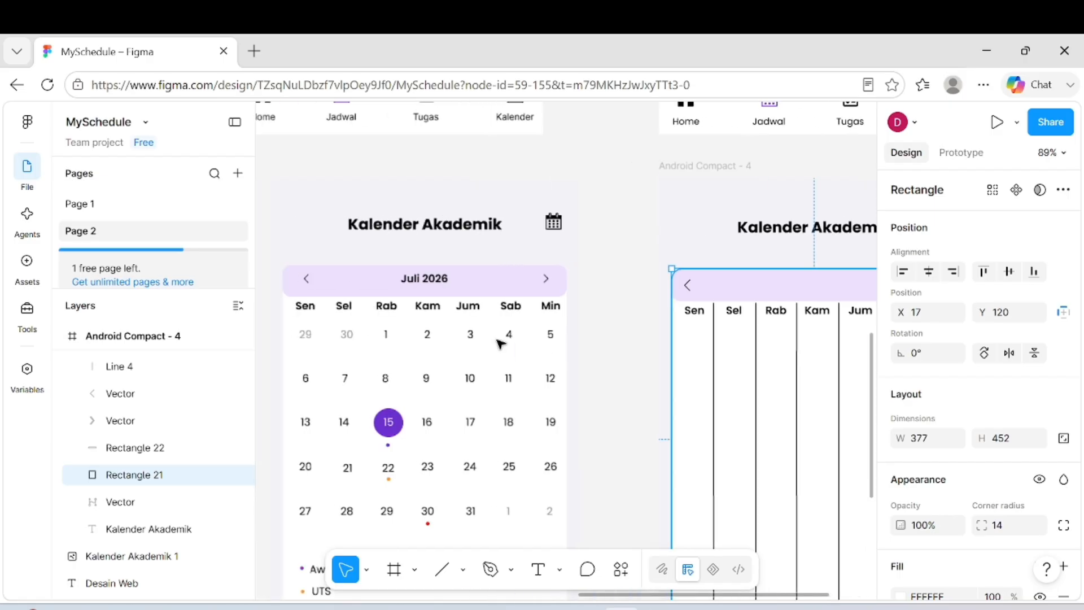
{"action": "key", "text": "Escape"}
{"action": "scroll", "coordinate": [510, 341], "scroll_direction": "right", "scroll_amount": 3}
{"action": "scroll", "coordinate": [511, 345], "scroll_direction": "down", "scroll_amount": 2}
{"action": "key", "text": "t"}
{"action": "left_click", "coordinate": [707, 280]}
{"action": "type", "text": "1"}
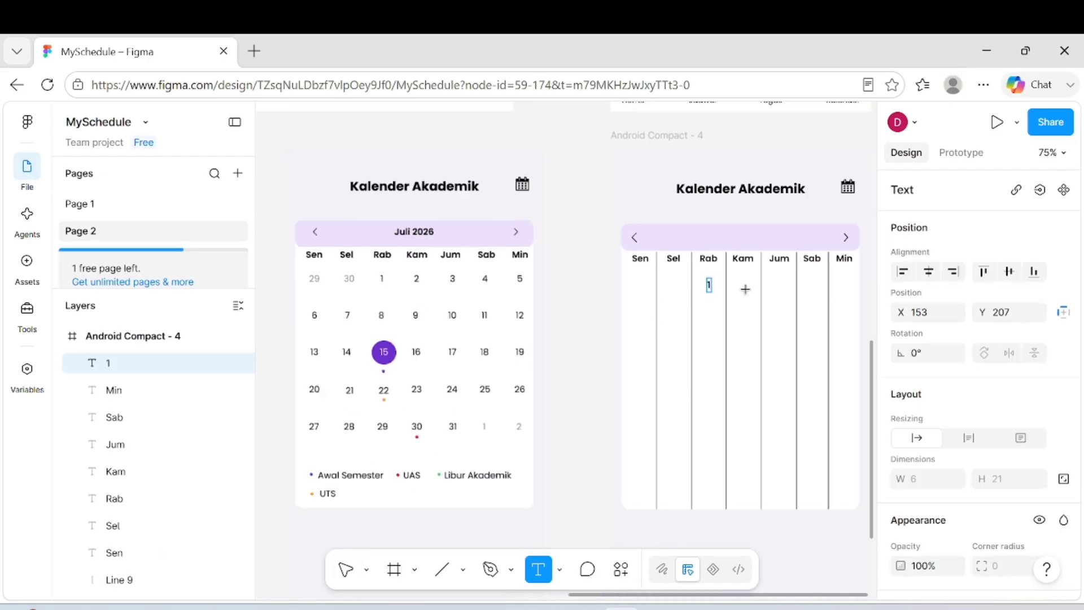
- Set the font weight of the dates 1 to 4 to Regular
{"action": "double_click", "coordinate": [709, 285]}
{"action": "scroll", "coordinate": [959, 452], "scroll_direction": "down", "scroll_amount": 3}
{"action": "left_click", "coordinate": [931, 523]}
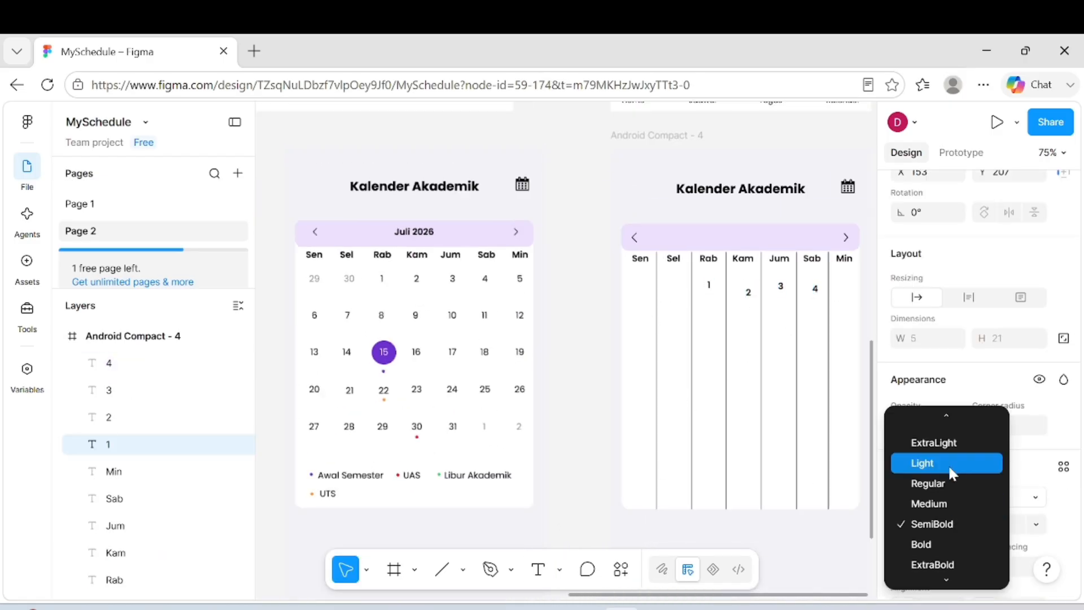
{"action": "left_click", "coordinate": [949, 468]}
{"action": "double_click", "coordinate": [748, 292]}
{"action": "left_click", "coordinate": [929, 524]}
{"action": "left_click", "coordinate": [932, 484]}
{"action": "double_click", "coordinate": [781, 286]}
{"action": "double_click", "coordinate": [815, 289]}
{"action": "left_click", "coordinate": [928, 524]}
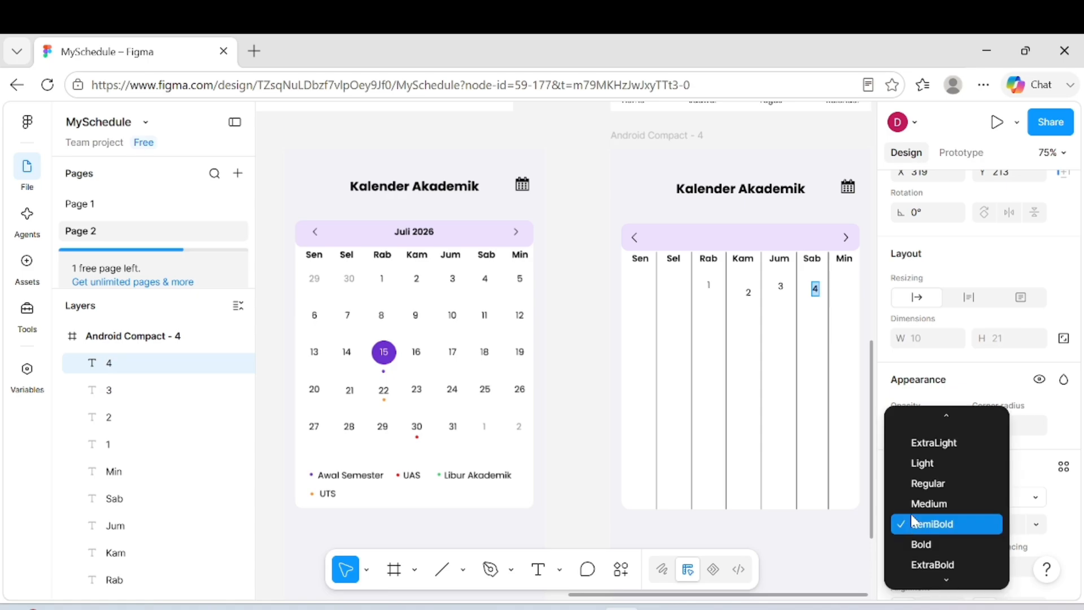
{"action": "left_click", "coordinate": [932, 479]}
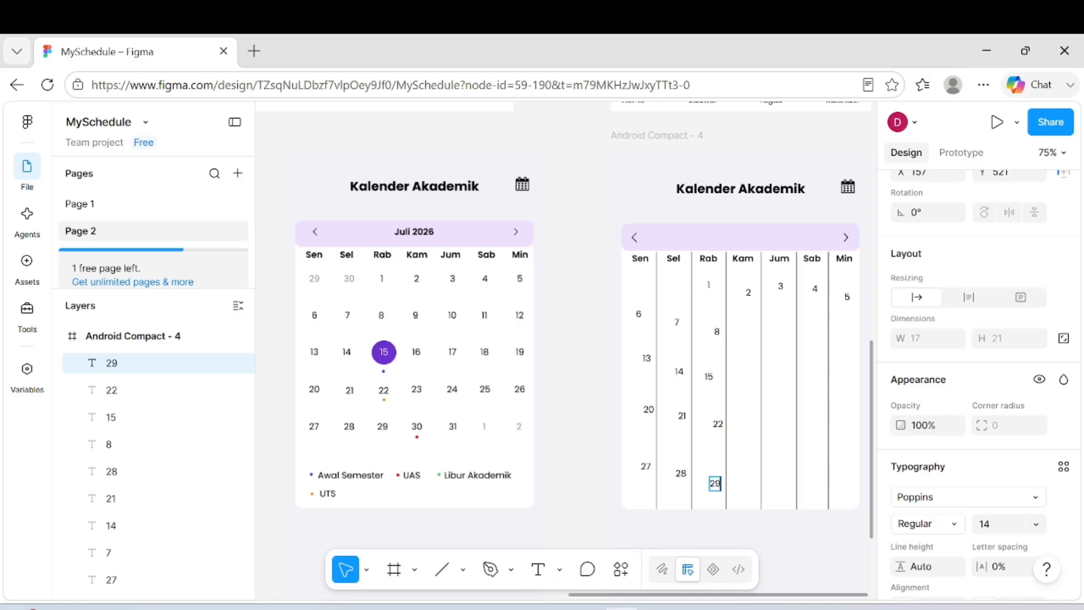
- Fill the columns with the remaining July dates in Poppins Regular 14, ending with 1 under Sab and 2 under Min
{"action": "scroll", "coordinate": [715, 483], "scroll_direction": "right", "scroll_amount": 1}
{"action": "left_click", "coordinate": [538, 580]}
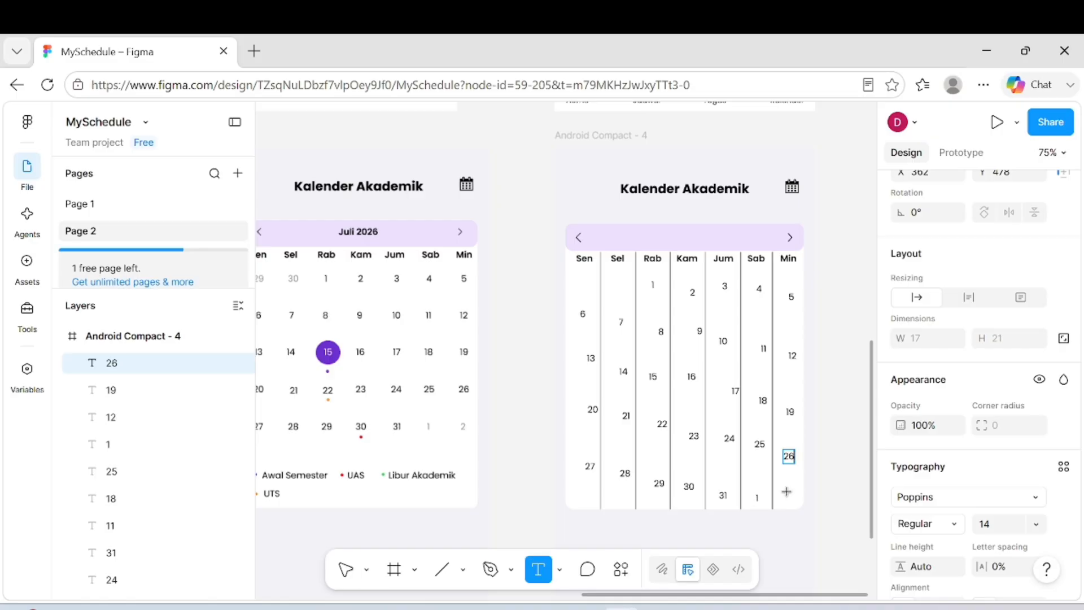
{"action": "left_click", "coordinate": [787, 491]}
{"action": "type", "text": "2"}
- Add the dates 29 and 30 at the top of the Sen and Sel columns
{"action": "left_click", "coordinate": [539, 569]}
{"action": "left_click", "coordinate": [775, 290]}
{"action": "type", "text": "29"}
{"action": "left_click", "coordinate": [539, 569]}
{"action": "left_click", "coordinate": [808, 302]}
{"action": "type", "text": "30"}
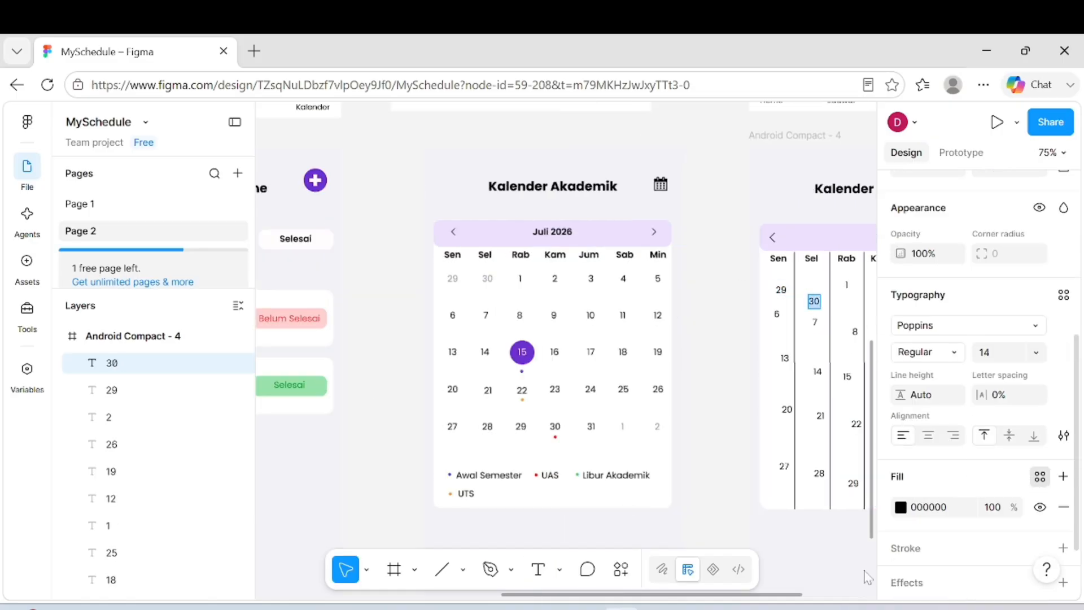
- Give the adjacent-month dates 29 and 30 in the first row and 1 and 2 in the last a 000000 fill at 50%
{"action": "left_click", "coordinate": [736, 580]}
{"action": "scroll", "coordinate": [564, 395], "scroll_direction": "right", "scroll_amount": 7}
{"action": "double_click", "coordinate": [374, 290]}
{"action": "left_click", "coordinate": [1040, 477]}
{"action": "left_click", "coordinate": [735, 580]}
{"action": "double_click", "coordinate": [576, 498]}
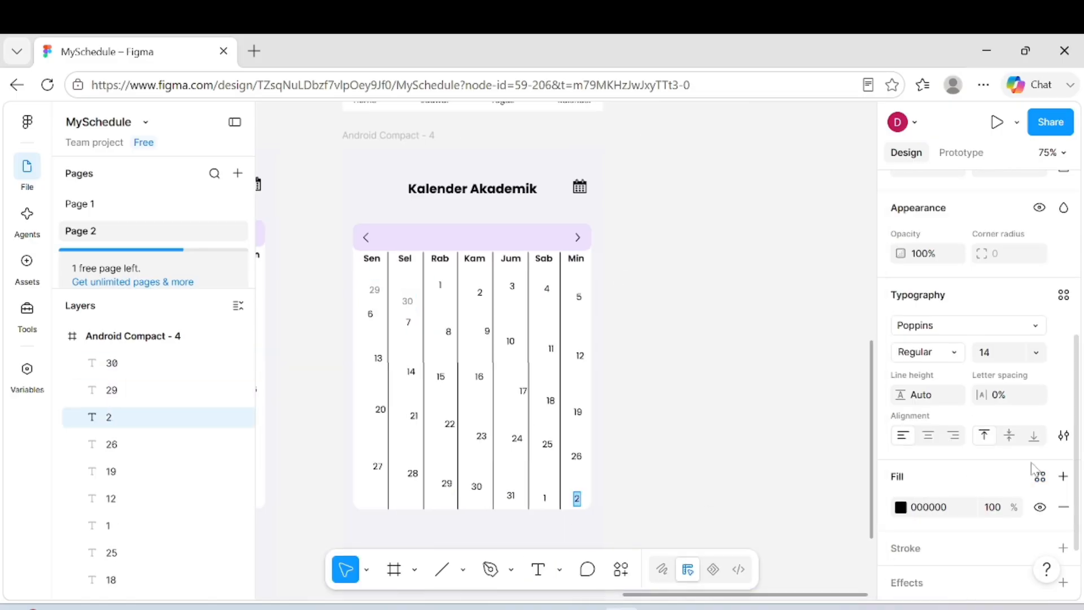
{"action": "left_click", "coordinate": [1037, 475]}
{"action": "double_click", "coordinate": [544, 497]}
{"action": "left_click", "coordinate": [1040, 477]}
{"action": "left_click", "coordinate": [713, 244]}
{"action": "left_click", "coordinate": [735, 579]}
{"action": "left_click", "coordinate": [330, 319]}
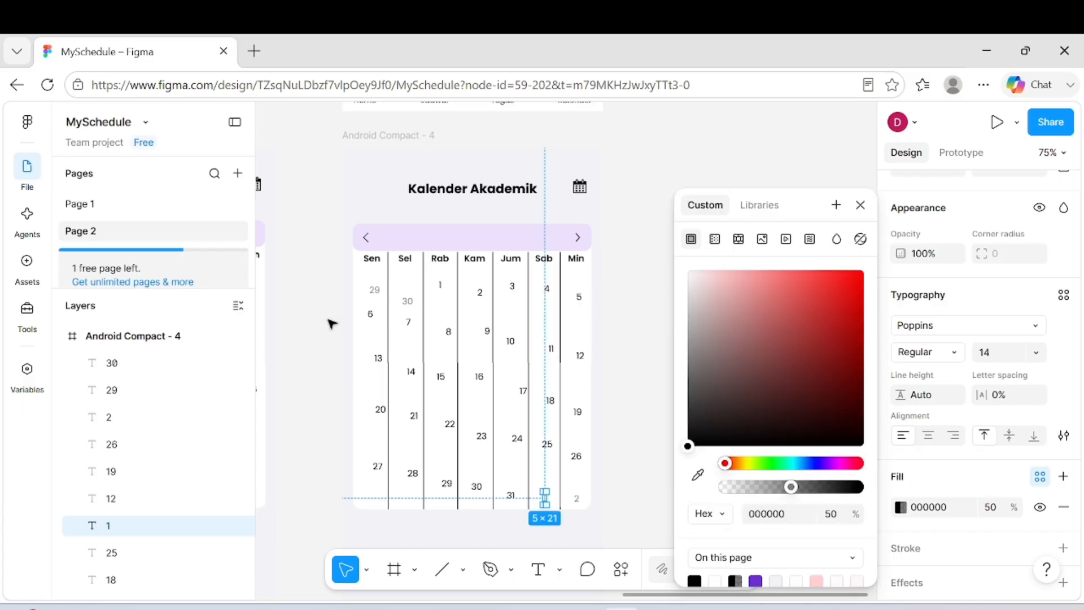
{"action": "left_click", "coordinate": [330, 317]}
- Line up the first date row, 29, 30 and 1 to 5, centred under the day labels
{"action": "scroll", "coordinate": [347, 272], "scroll_direction": "up", "scroll_amount": 4}
{"action": "left_click_drag", "start_coordinate": [409, 317], "coordinate": [402, 304]}
{"action": "left_click_drag", "start_coordinate": [467, 334], "coordinate": [460, 299]}
{"action": "left_click", "coordinate": [498, 346]}
{"action": "left_click_drag", "start_coordinate": [542, 298], "coordinate": [541, 294]}
{"action": "left_click_drag", "start_coordinate": [622, 312], "coordinate": [618, 303]}
{"action": "left_click_drag", "start_coordinate": [690, 302], "coordinate": [690, 297]}
{"action": "left_click_drag", "start_coordinate": [758, 306], "coordinate": [751, 304]}
{"action": "left_click", "coordinate": [730, 334]}
{"action": "scroll", "coordinate": [730, 333], "scroll_direction": "right", "scroll_amount": 1}
{"action": "left_click", "coordinate": [756, 327]}
{"action": "left_click", "coordinate": [753, 345]}
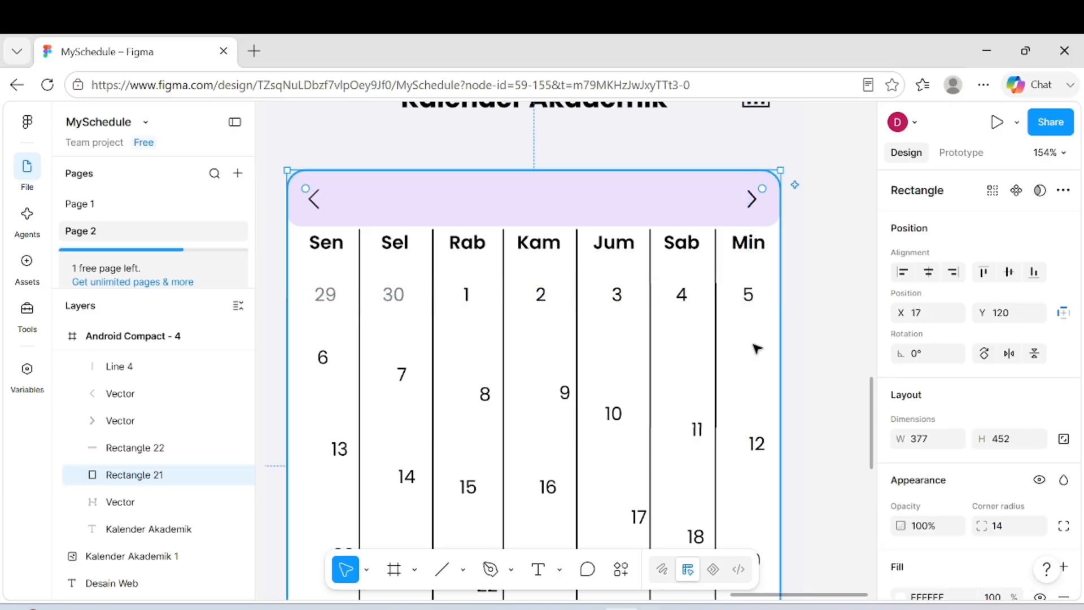
- Align 29, 6, 13, 20 and 27 vertically under Sen with a spacing of 38 between the dates
{"action": "scroll", "coordinate": [754, 345], "scroll_direction": "down", "scroll_amount": 4}
{"action": "scroll", "coordinate": [754, 346], "scroll_direction": "left", "scroll_amount": 4}
{"action": "scroll", "coordinate": [609, 352], "scroll_direction": "right", "scroll_amount": 4}
{"action": "scroll", "coordinate": [609, 351], "scroll_direction": "up", "scroll_amount": 3}
{"action": "left_click", "coordinate": [474, 273]}
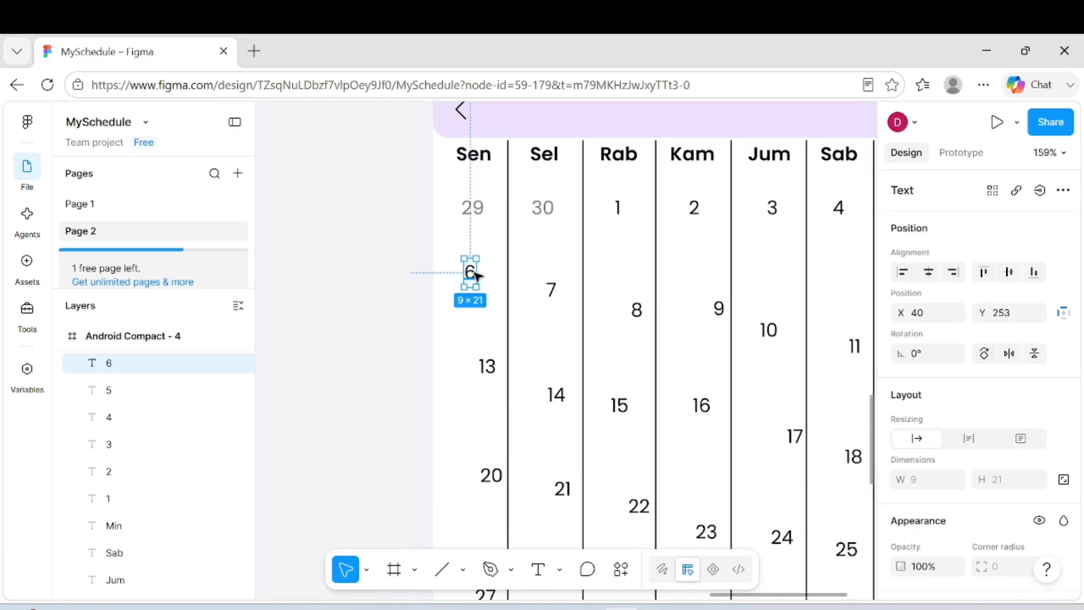
{"action": "left_click_drag", "start_coordinate": [475, 210], "coordinate": [477, 210]}
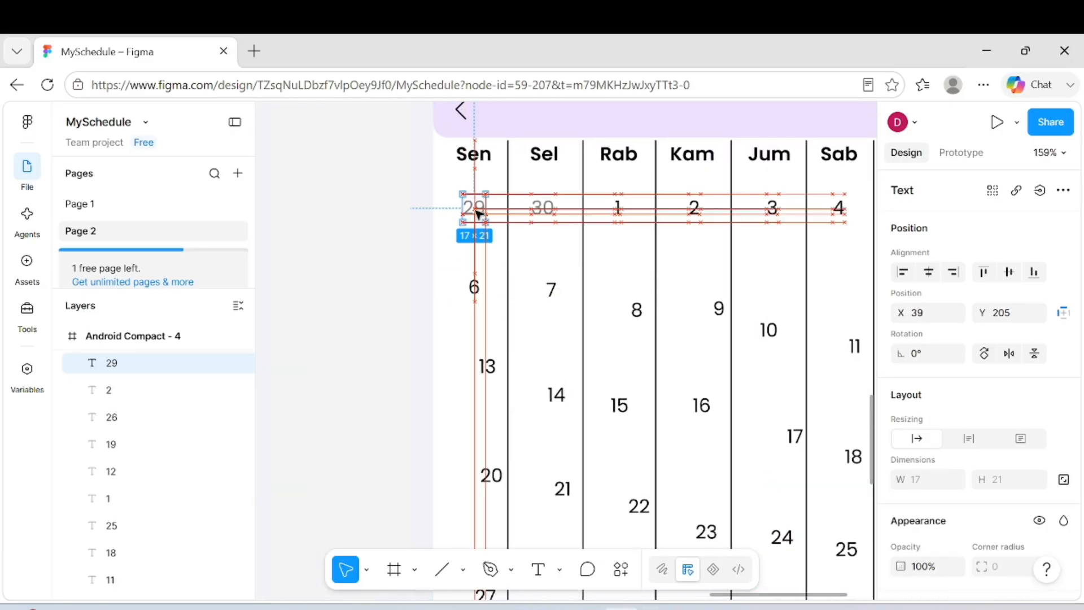
{"action": "left_click_drag", "start_coordinate": [488, 359], "coordinate": [475, 366]}
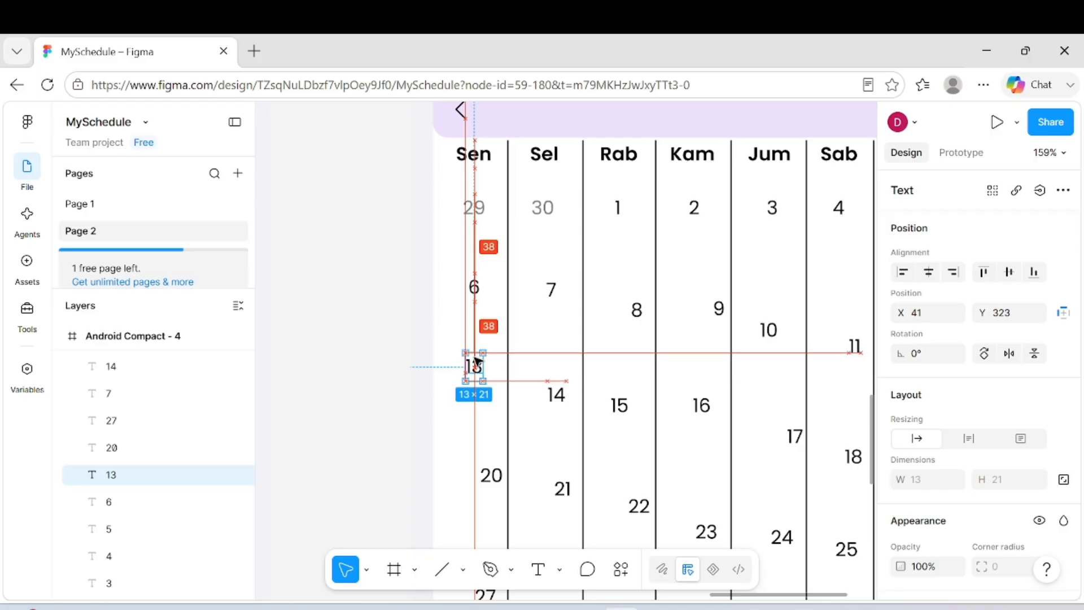
{"action": "scroll", "coordinate": [475, 365], "scroll_direction": "down", "scroll_amount": 2}
{"action": "left_click_drag", "start_coordinate": [490, 406], "coordinate": [475, 367]}
{"action": "scroll", "coordinate": [484, 472], "scroll_direction": "down", "scroll_amount": 2}
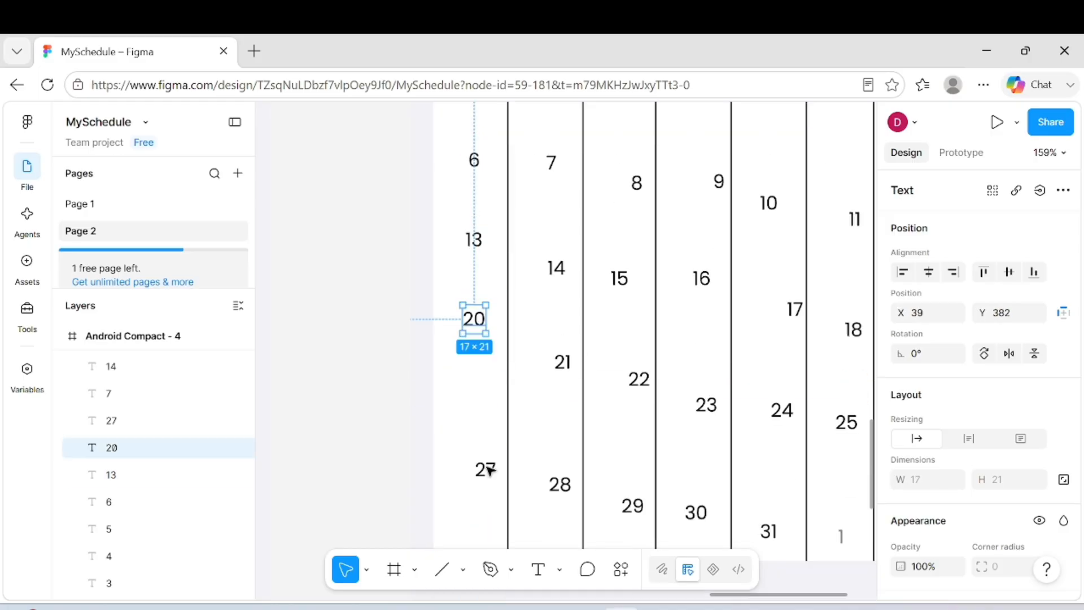
{"action": "mouse_move", "coordinate": [483, 469]}
{"action": "left_mouse_down"}
{"action": "mouse_move", "coordinate": [479, 374]}
{"action": "mouse_move", "coordinate": [473, 484]}
{"action": "left_mouse_up"}
- Align 30, 7, 14, 21 and 28 under Sel, level with the dates in the Sen column
{"action": "scroll", "coordinate": [479, 375], "scroll_direction": "up", "scroll_amount": 2}
{"action": "left_click", "coordinate": [537, 186]}
{"action": "left_click_drag", "start_coordinate": [545, 266], "coordinate": [542, 261]}
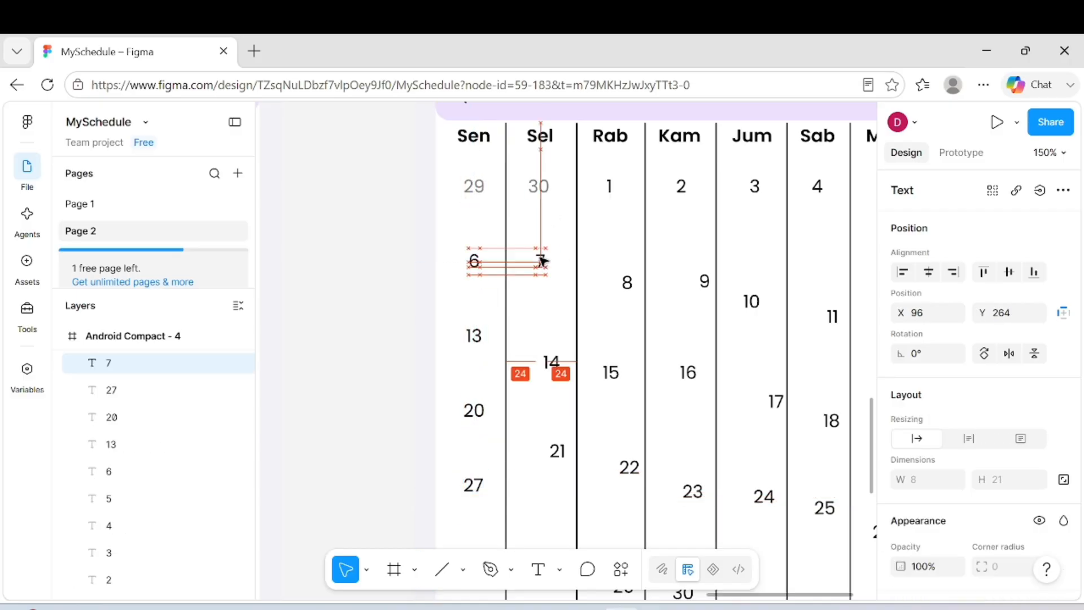
{"action": "left_click_drag", "start_coordinate": [556, 363], "coordinate": [538, 337]}
{"action": "left_click_drag", "start_coordinate": [539, 186], "coordinate": [539, 181]}
{"action": "left_click_drag", "start_coordinate": [543, 335], "coordinate": [546, 335]}
{"action": "scroll", "coordinate": [546, 336], "scroll_direction": "down", "scroll_amount": 1}
{"action": "left_click", "coordinate": [549, 345]}
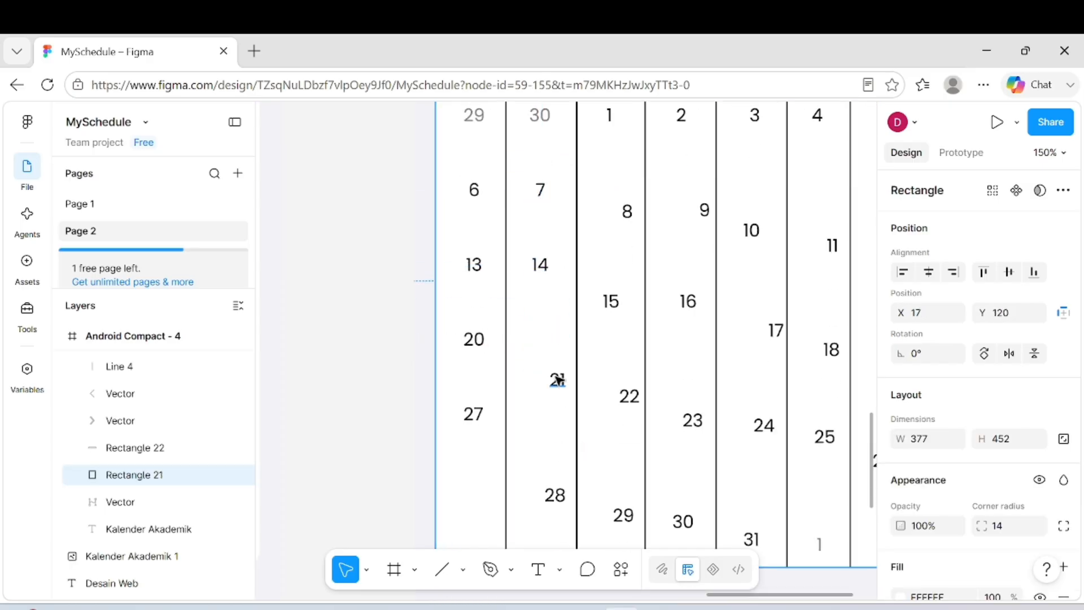
{"action": "left_click_drag", "start_coordinate": [557, 379], "coordinate": [541, 341]}
{"action": "left_click_drag", "start_coordinate": [555, 495], "coordinate": [546, 416]}
{"action": "left_click", "coordinate": [550, 518]}
- Align 8, 15, 22 and 29 under Rab, level with the dates in the Sel column
{"action": "scroll", "coordinate": [550, 518], "scroll_direction": "up", "scroll_amount": 1}
{"action": "scroll", "coordinate": [549, 518], "scroll_direction": "right", "scroll_amount": 1}
{"action": "scroll", "coordinate": [541, 445], "scroll_direction": "down", "scroll_amount": 5}
{"action": "scroll", "coordinate": [554, 341], "scroll_direction": "up", "scroll_amount": 1}
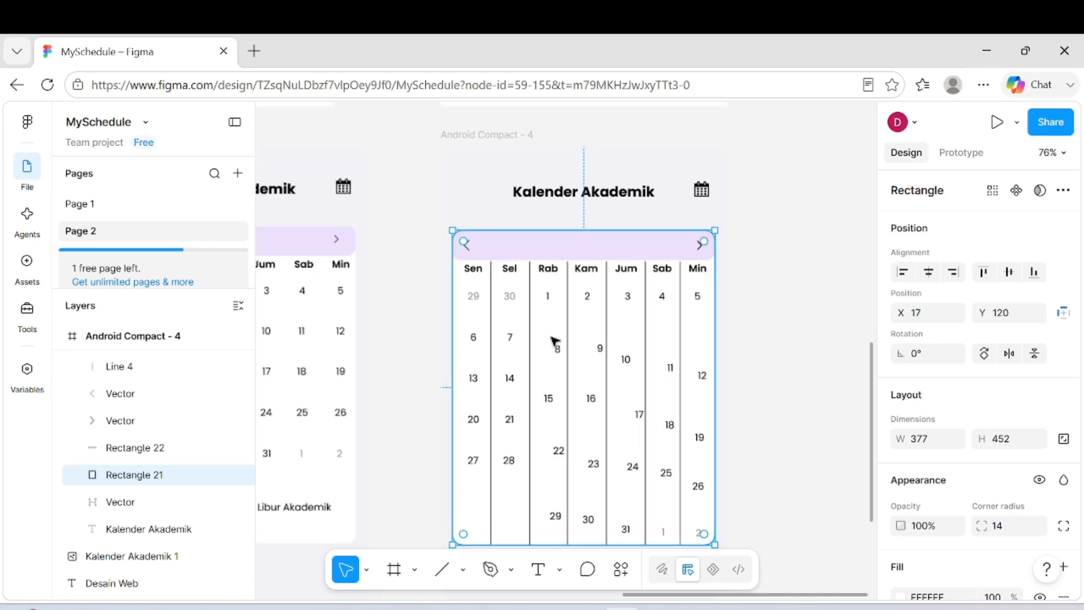
{"action": "scroll", "coordinate": [553, 341], "scroll_direction": "up", "scroll_amount": 3}
{"action": "left_click_drag", "start_coordinate": [554, 354], "coordinate": [549, 338]}
{"action": "left_click_drag", "start_coordinate": [547, 443], "coordinate": [549, 409]}
{"action": "left_click_drag", "start_coordinate": [564, 533], "coordinate": [545, 482]}
{"action": "left_click", "coordinate": [550, 515]}
{"action": "scroll", "coordinate": [545, 446], "scroll_direction": "down", "scroll_amount": 4}
{"action": "left_click_drag", "start_coordinate": [558, 430], "coordinate": [551, 338]}
- Align 9, 16, 23 and 30 under Kam, level with the dates in the Rab column
{"action": "scroll", "coordinate": [552, 339], "scroll_direction": "down", "scroll_amount": 3}
{"action": "left_click_drag", "start_coordinate": [609, 221], "coordinate": [598, 210]}
{"action": "scroll", "coordinate": [602, 165], "scroll_direction": "up", "scroll_amount": 4}
{"action": "left_click_drag", "start_coordinate": [595, 351], "coordinate": [591, 314]}
{"action": "left_click_drag", "start_coordinate": [606, 477], "coordinate": [594, 393]}
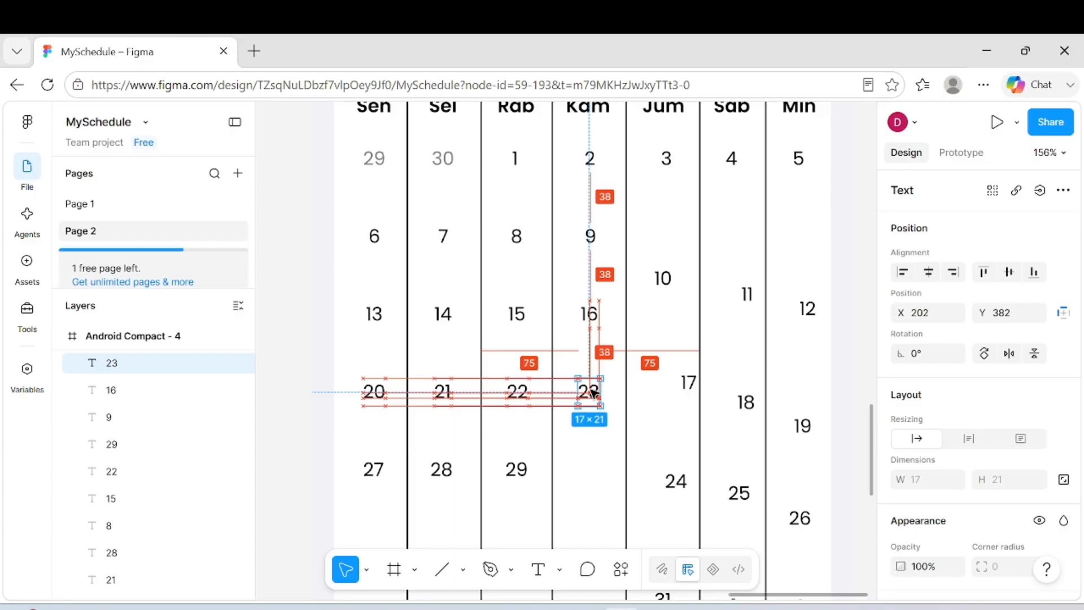
{"action": "key", "text": "Right"}
{"action": "scroll", "coordinate": [596, 394], "scroll_direction": "down", "scroll_amount": 2}
{"action": "left_click_drag", "start_coordinate": [607, 480], "coordinate": [604, 371]}
- Align 3, 10, 17, 24 and 31 under Jum, level with the dates in the Kam column
{"action": "scroll", "coordinate": [607, 370], "scroll_direction": "up", "scroll_amount": 3}
{"action": "left_click_drag", "start_coordinate": [670, 357], "coordinate": [669, 317]}
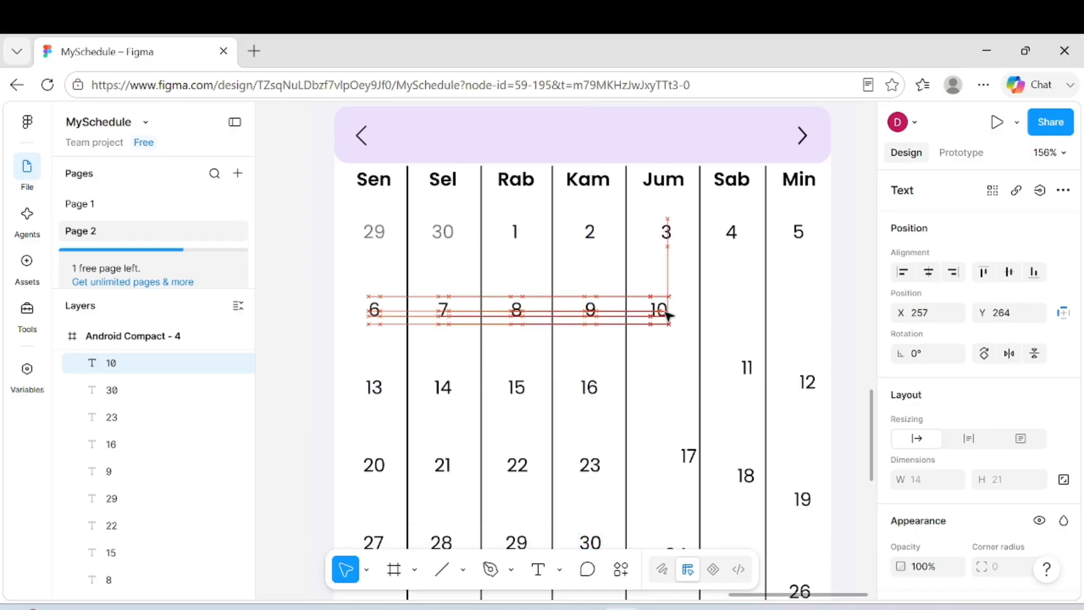
{"action": "left_click_drag", "start_coordinate": [690, 458], "coordinate": [663, 434]}
{"action": "left_click", "coordinate": [666, 251]}
{"action": "left_click", "coordinate": [668, 235]}
{"action": "left_click_drag", "start_coordinate": [668, 237], "coordinate": [662, 232]}
{"action": "left_click_drag", "start_coordinate": [664, 310], "coordinate": [664, 311]}
{"action": "left_click_drag", "start_coordinate": [659, 436], "coordinate": [670, 397]}
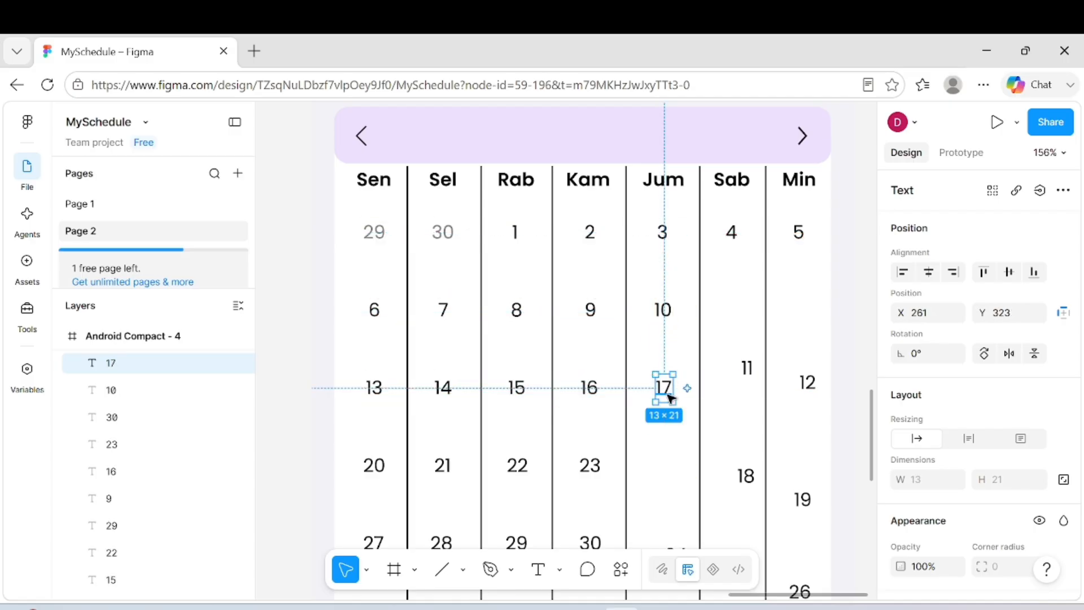
{"action": "scroll", "coordinate": [670, 398], "scroll_direction": "down", "scroll_amount": 2}
{"action": "left_click_drag", "start_coordinate": [676, 457], "coordinate": [663, 372]}
{"action": "left_click_drag", "start_coordinate": [668, 265], "coordinate": [672, 265]}
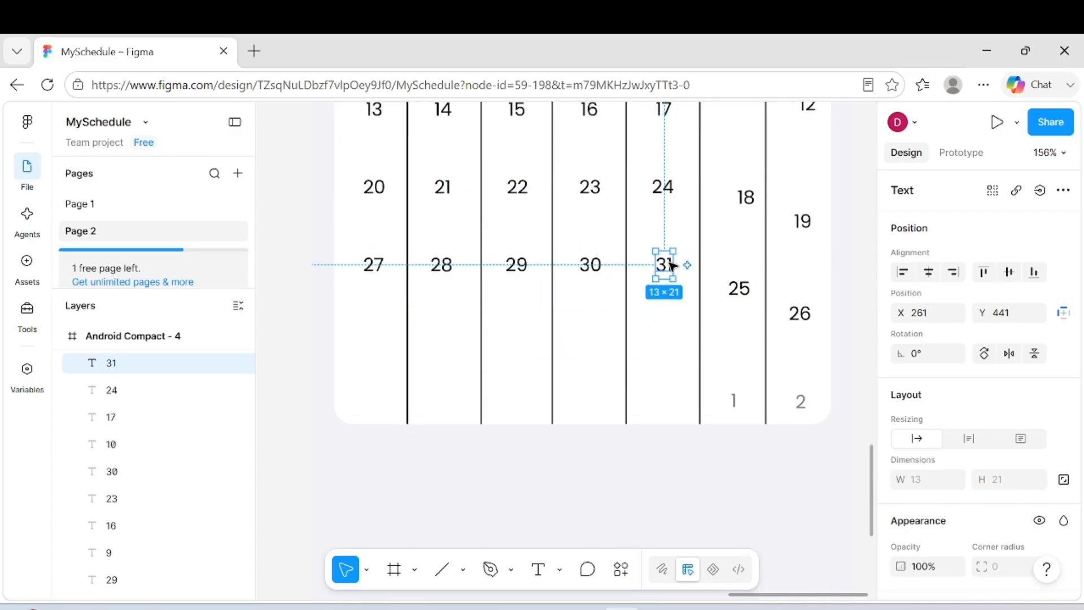
- Align 11, 18, 25 and the grey 1 under Sab, level with the dates in the Jum column
{"action": "scroll", "coordinate": [677, 265], "scroll_direction": "up", "scroll_amount": 4}
{"action": "left_click_drag", "start_coordinate": [741, 278], "coordinate": [733, 261]}
{"action": "left_click_drag", "start_coordinate": [749, 425], "coordinate": [732, 337]}
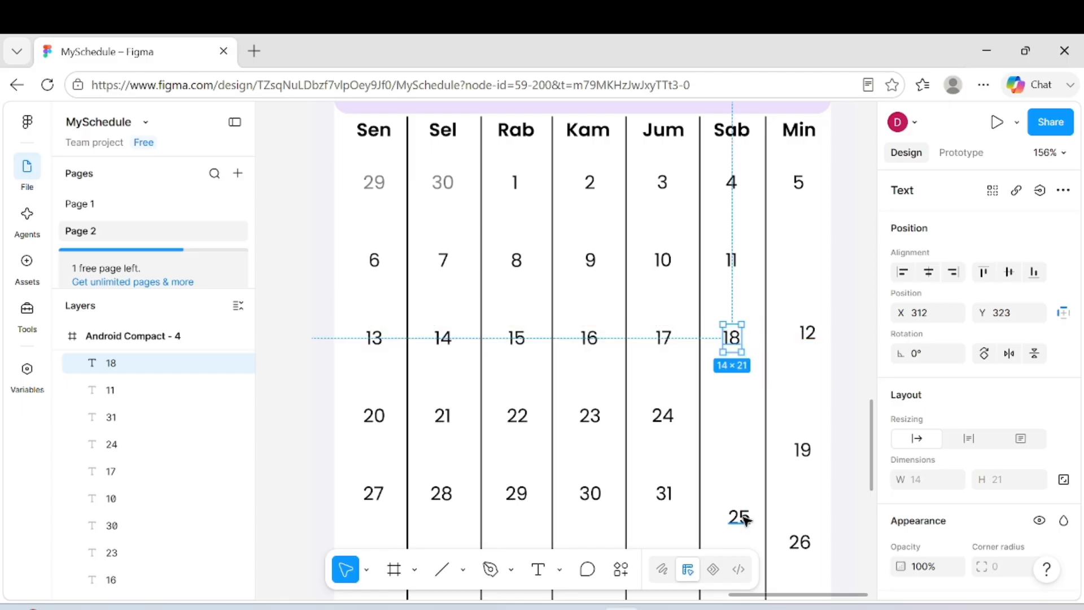
{"action": "left_click_drag", "start_coordinate": [741, 517], "coordinate": [730, 283]}
{"action": "scroll", "coordinate": [739, 423], "scroll_direction": "down", "scroll_amount": 3}
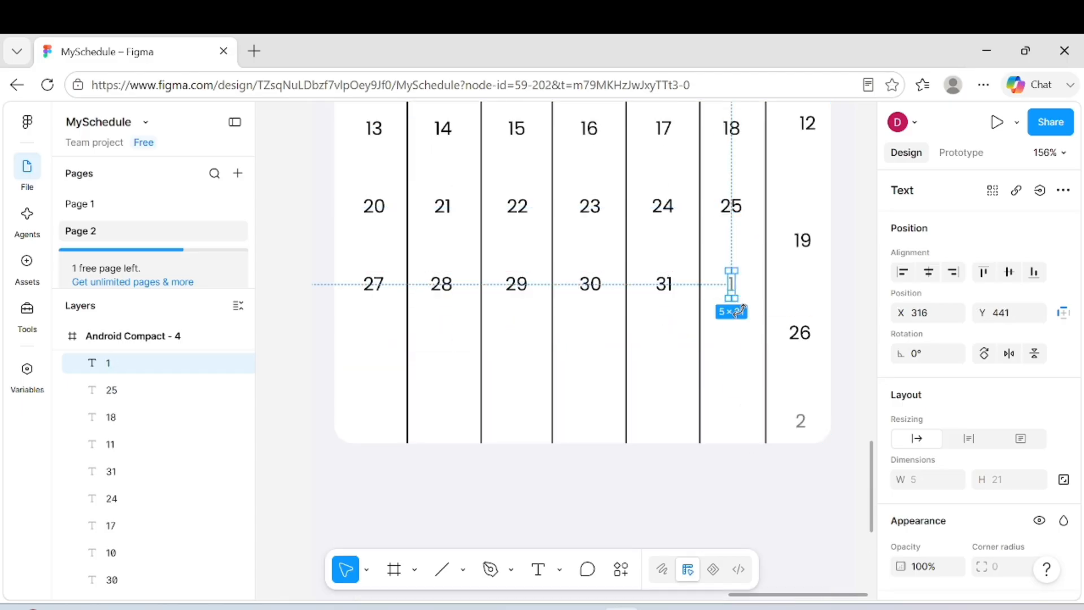
- Align 12, 19, 26 and the grey 2 under Min, level with the dates in the Sab column
{"action": "scroll", "coordinate": [731, 283], "scroll_direction": "up", "scroll_amount": 4}
{"action": "left_click_drag", "start_coordinate": [807, 366], "coordinate": [801, 289]}
{"action": "scroll", "coordinate": [779, 406], "scroll_direction": "right", "scroll_amount": 1}
{"action": "left_click_drag", "start_coordinate": [793, 481], "coordinate": [795, 373]}
{"action": "left_click_drag", "start_coordinate": [796, 294], "coordinate": [794, 294]}
{"action": "scroll", "coordinate": [800, 336], "scroll_direction": "down", "scroll_amount": 2}
{"action": "left_click_drag", "start_coordinate": [793, 523], "coordinate": [792, 243]}
{"action": "scroll", "coordinate": [798, 405], "scroll_direction": "down", "scroll_amount": 4}
{"action": "scroll", "coordinate": [792, 243], "scroll_direction": "up", "scroll_amount": 3}
{"action": "scroll", "coordinate": [792, 243], "scroll_direction": "down", "scroll_amount": 3}
{"action": "left_click", "coordinate": [822, 241]}
- Add the text "Juli 2026" in the purple calendar header
{"action": "scroll", "coordinate": [822, 241], "scroll_direction": "up", "scroll_amount": 1}
{"action": "left_click", "coordinate": [538, 569]}
{"action": "scroll", "coordinate": [710, 164], "scroll_direction": "left", "scroll_amount": 1}
{"action": "left_click", "coordinate": [710, 164]}
{"action": "type", "text": "Juli 20"}
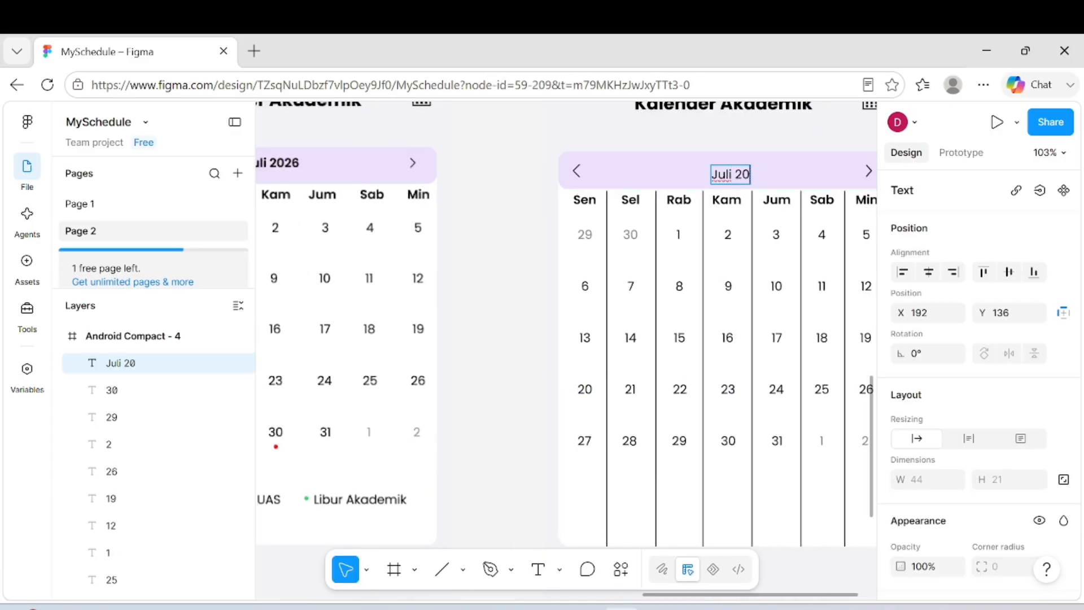
- Give the month title a heavier font weight and centre it between the header arrows
{"action": "scroll", "coordinate": [984, 426], "scroll_direction": "down", "scroll_amount": 4}
{"action": "left_click", "coordinate": [943, 443]}
{"action": "left_click", "coordinate": [938, 481]}
{"action": "left_click", "coordinate": [540, 276]}
{"action": "left_click_drag", "start_coordinate": [745, 178], "coordinate": [695, 177]}
{"action": "scroll", "coordinate": [744, 173], "scroll_direction": "right", "scroll_amount": 1}
{"action": "scroll", "coordinate": [744, 173], "scroll_direction": "right", "scroll_amount": 1}
{"action": "left_click", "coordinate": [859, 259]}
{"action": "left_click", "coordinate": [863, 299]}
- Delete the six vertical guide lines between the weekday columns of the Android Compact - 4 calendar
{"action": "scroll", "coordinate": [863, 299], "scroll_direction": "down", "scroll_amount": 3}
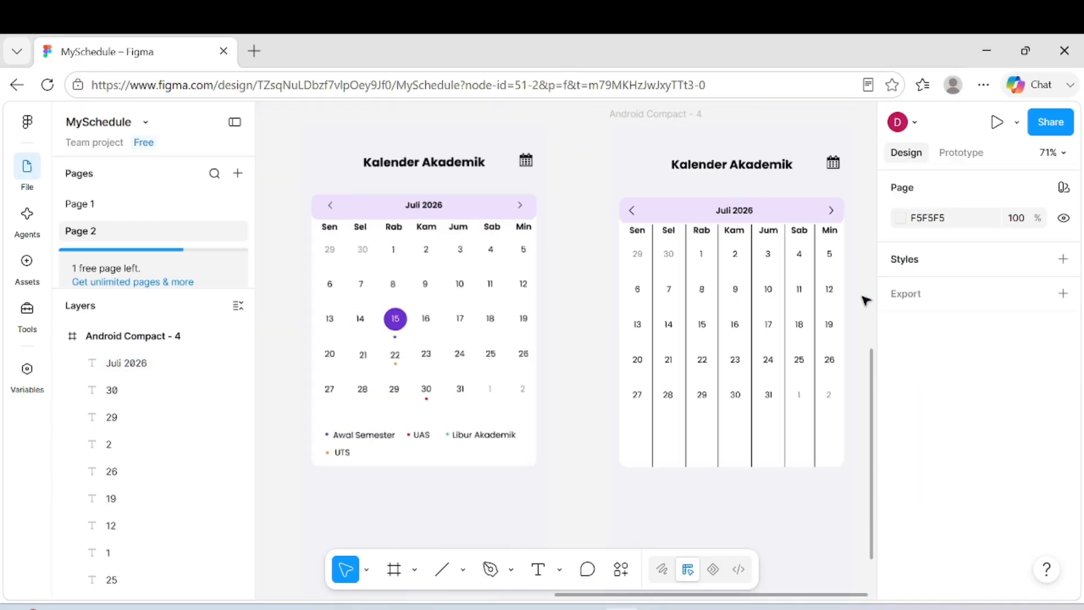
{"action": "scroll", "coordinate": [863, 299], "scroll_direction": "right", "scroll_amount": 1}
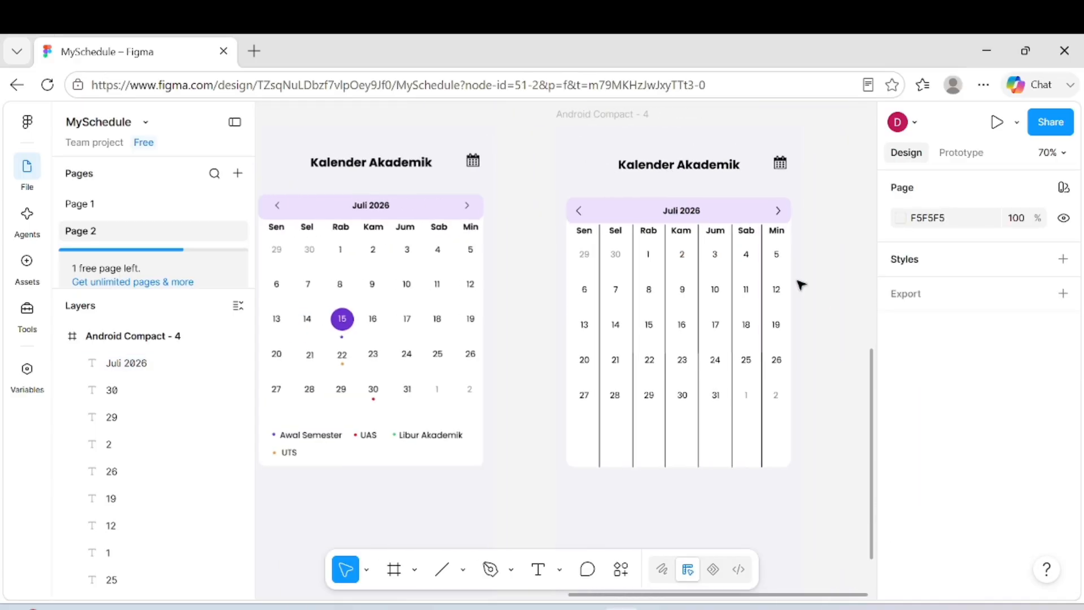
{"action": "left_click", "coordinate": [600, 269]}
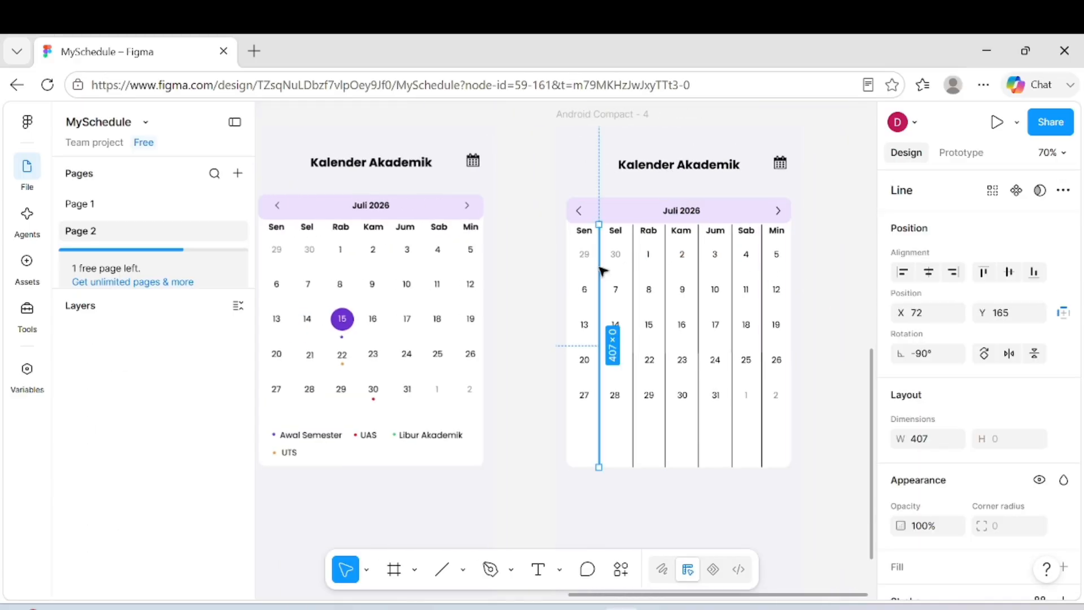
{"action": "left_click", "coordinate": [632, 277], "text": "shift"}
{"action": "left_click", "coordinate": [665, 277], "text": "shift"}
{"action": "left_click", "coordinate": [698, 278], "text": "shift"}
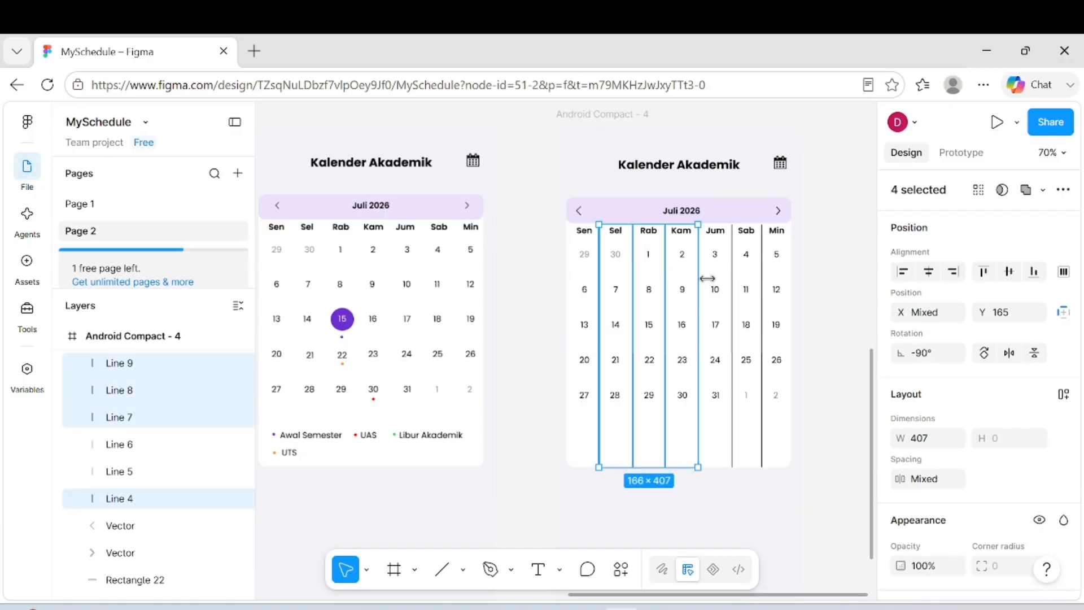
{"action": "left_click", "coordinate": [732, 279], "text": "shift"}
{"action": "left_click", "coordinate": [762, 282], "text": "shift"}
{"action": "key", "text": "Delete"}
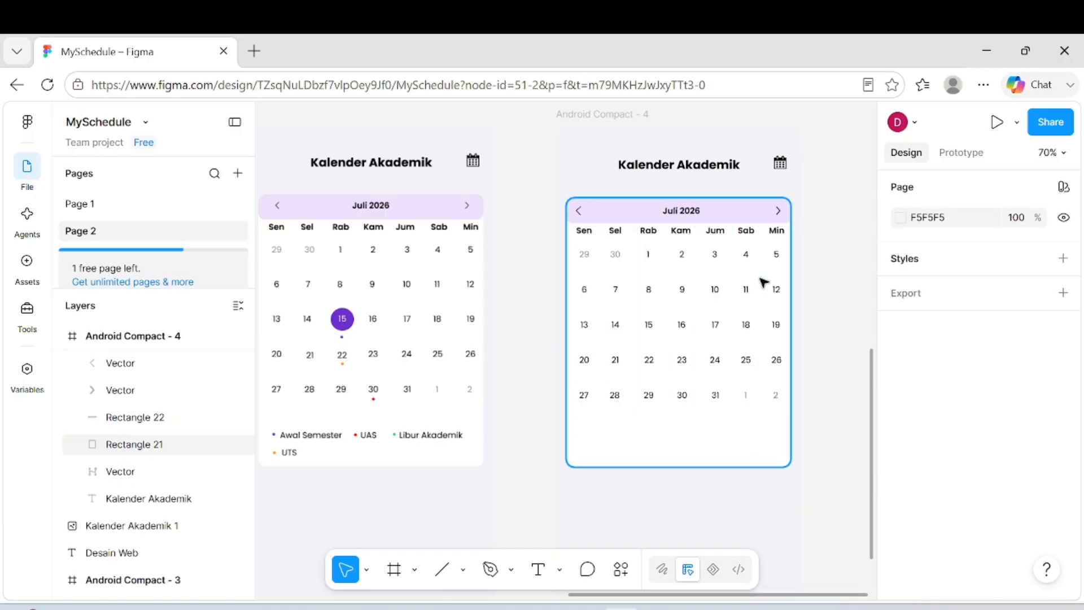
- Copy the purple circle from the add button in Android Compact - 2 onto the 15 in the new calendar
{"action": "scroll", "coordinate": [760, 278], "scroll_direction": "up", "scroll_amount": 1}
{"action": "scroll", "coordinate": [760, 278], "scroll_direction": "left", "scroll_amount": 1}
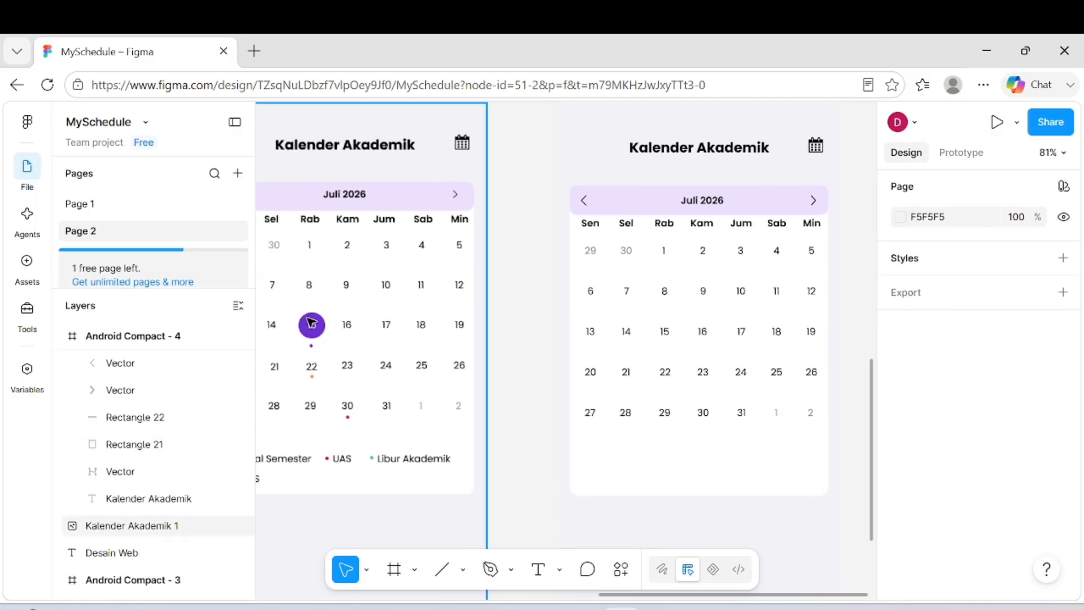
{"action": "scroll", "coordinate": [599, 398], "scroll_direction": "down", "scroll_amount": 5}
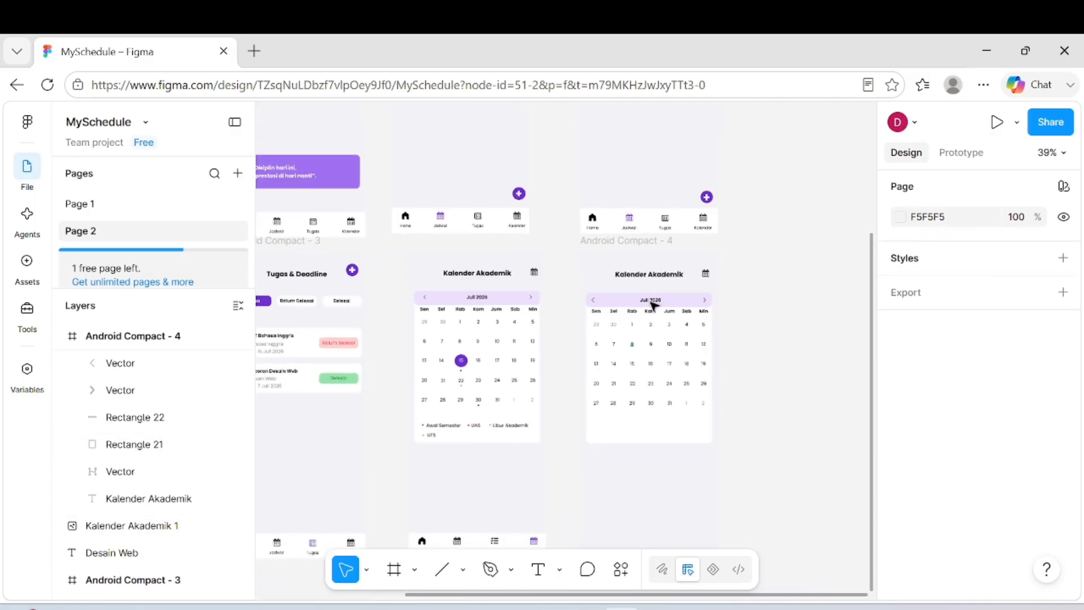
{"action": "scroll", "coordinate": [714, 198], "scroll_direction": "up", "scroll_amount": 4}
{"action": "left_click", "coordinate": [709, 198]}
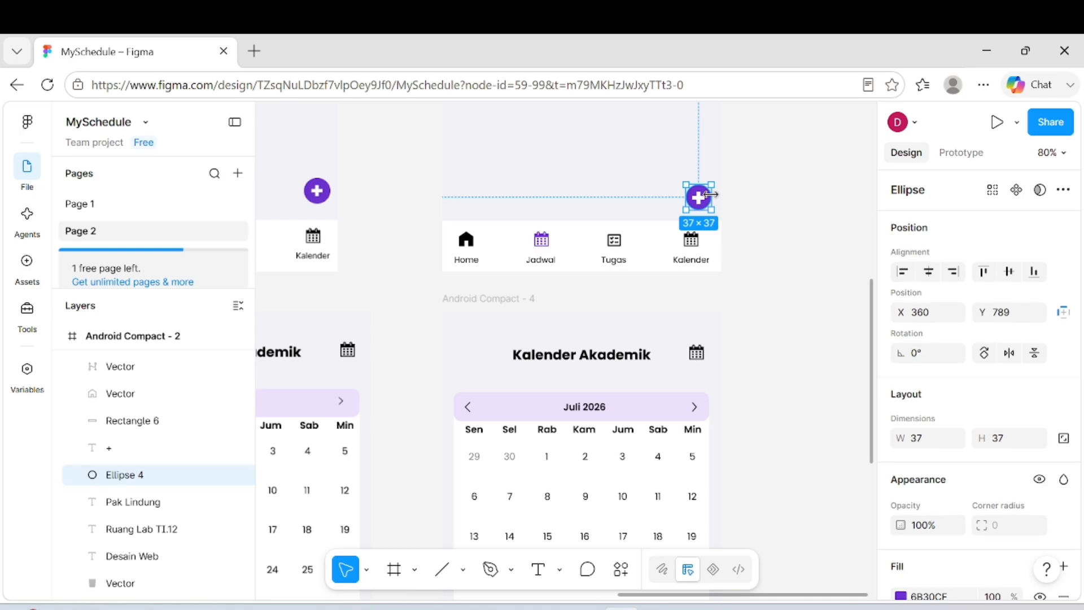
{"action": "left_click_drag", "start_coordinate": [708, 197], "coordinate": [572, 514]}
{"action": "scroll", "coordinate": [576, 513], "scroll_direction": "down", "scroll_amount": 3}
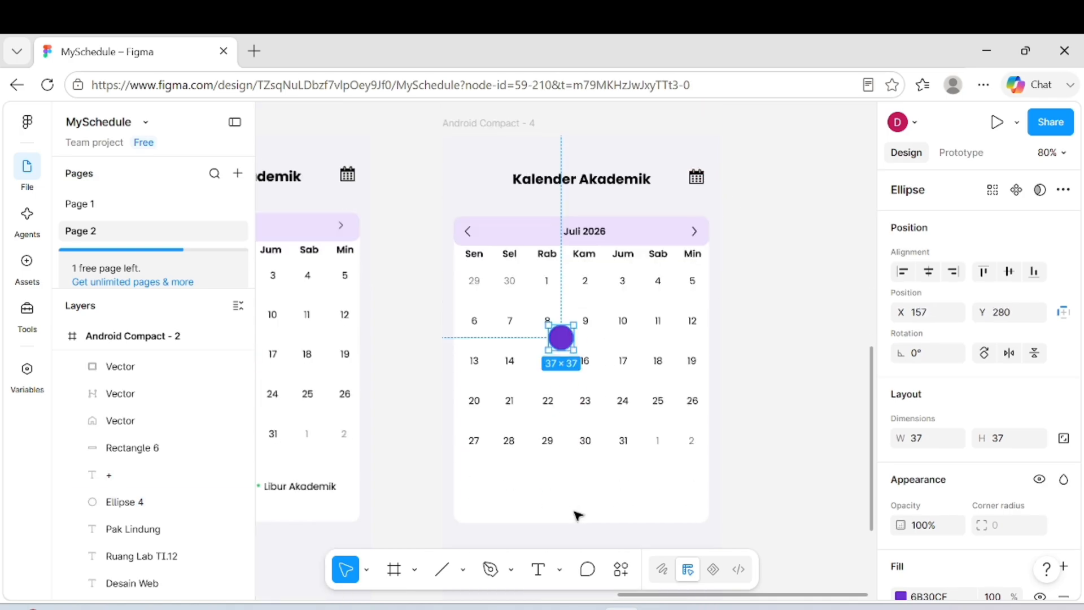
{"action": "scroll", "coordinate": [577, 515], "scroll_direction": "down", "scroll_amount": 2}
{"action": "scroll", "coordinate": [577, 515], "scroll_direction": "left", "scroll_amount": 2}
{"action": "scroll", "coordinate": [577, 515], "scroll_direction": "down", "scroll_amount": 1}
{"action": "left_click_drag", "start_coordinate": [623, 337], "coordinate": [612, 356]}
{"action": "scroll", "coordinate": [611, 353], "scroll_direction": "up", "scroll_amount": 5}
{"action": "scroll", "coordinate": [628, 337], "scroll_direction": "down", "scroll_amount": 1}
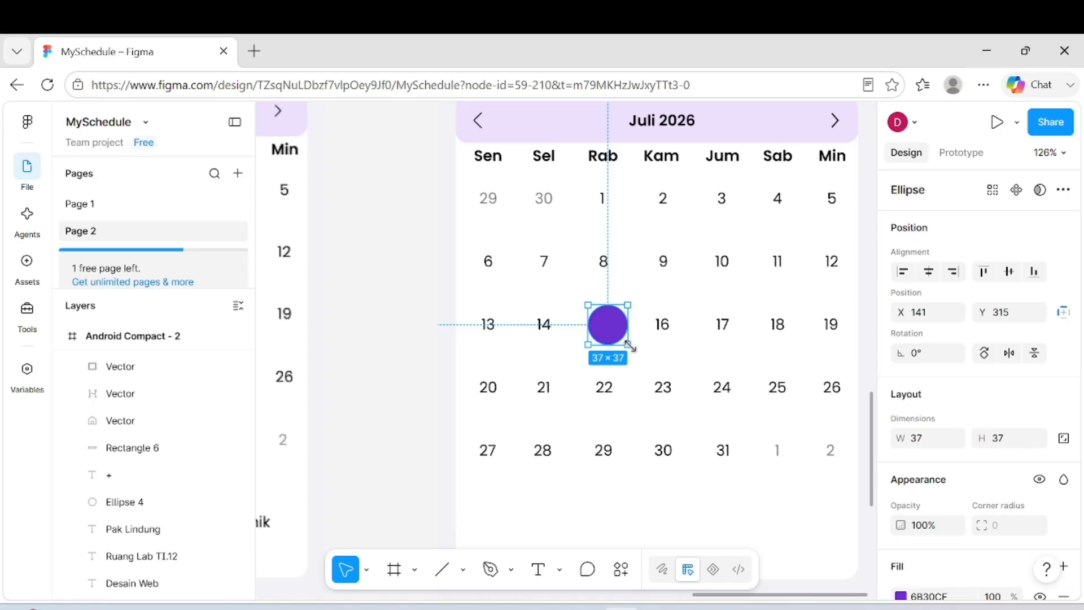
- Move the purple circle off the 15 and give that number a white fill
{"action": "scroll", "coordinate": [628, 339], "scroll_direction": "up", "scroll_amount": 4}
{"action": "left_click_drag", "start_coordinate": [632, 312], "coordinate": [675, 266]}
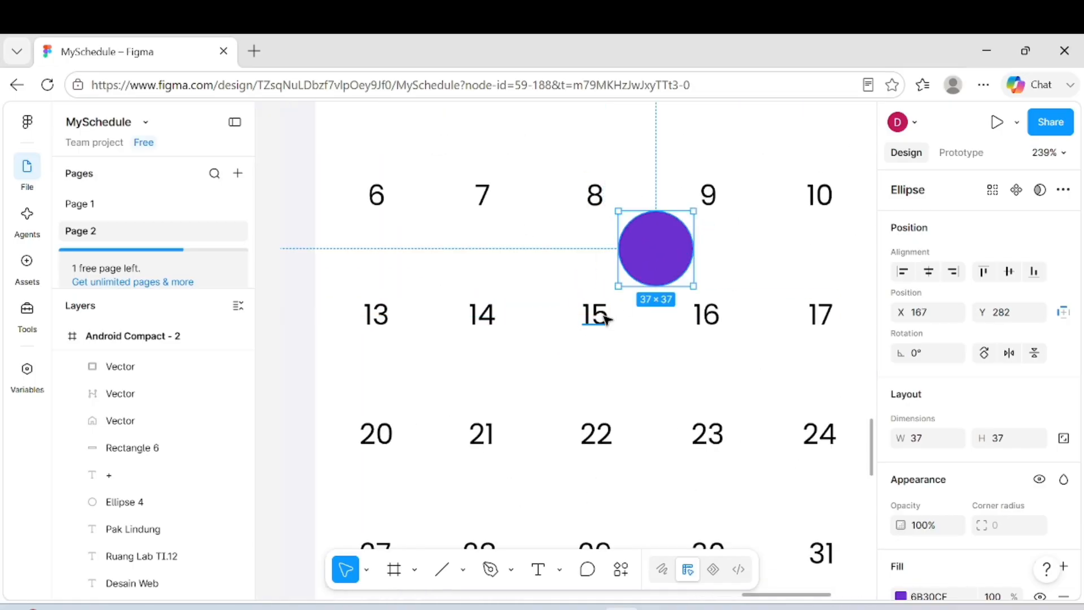
{"action": "left_click", "coordinate": [596, 314]}
{"action": "scroll", "coordinate": [971, 396], "scroll_direction": "down", "scroll_amount": 5}
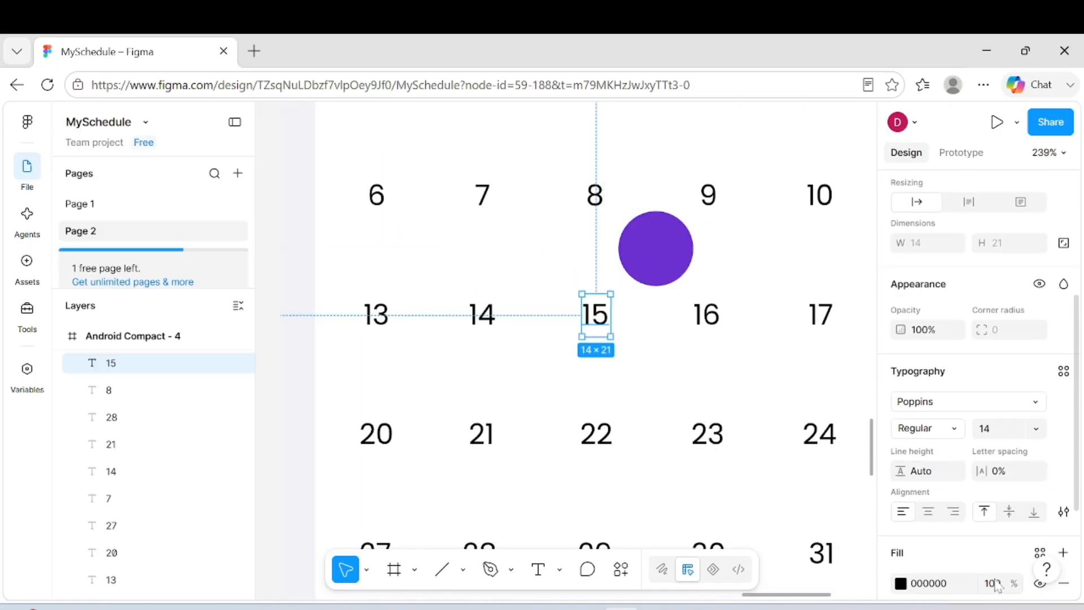
{"action": "left_click", "coordinate": [1037, 552]}
{"action": "left_click", "coordinate": [700, 240]}
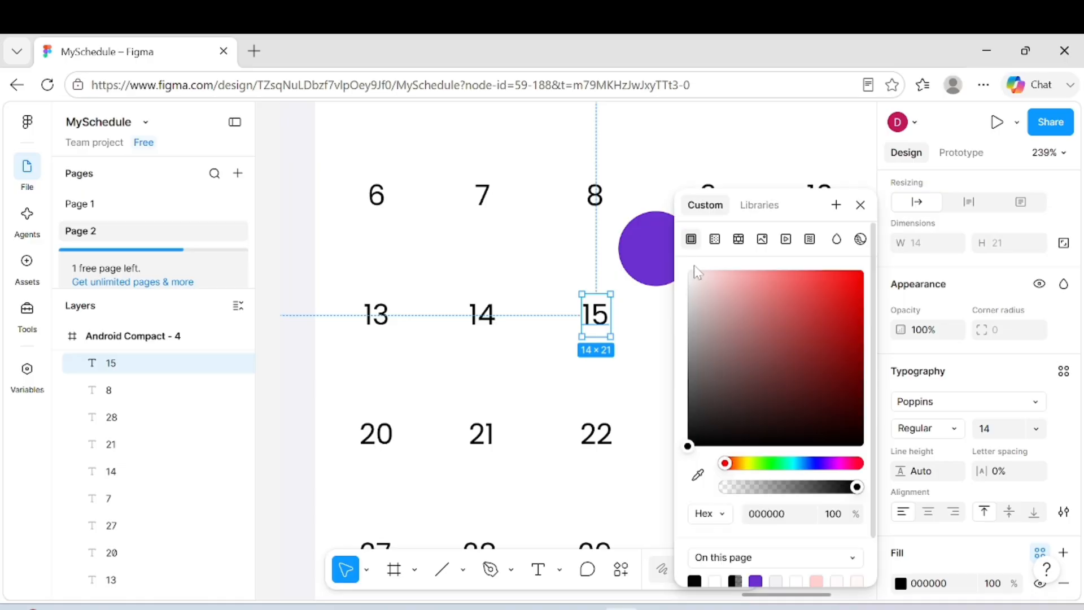
{"action": "left_click", "coordinate": [715, 581]}
- Move the purple circle back over the 15 and bring the number in front of it
{"action": "left_click_drag", "start_coordinate": [648, 271], "coordinate": [583, 342]}
{"action": "scroll", "coordinate": [582, 342], "scroll_direction": "left", "scroll_amount": 3}
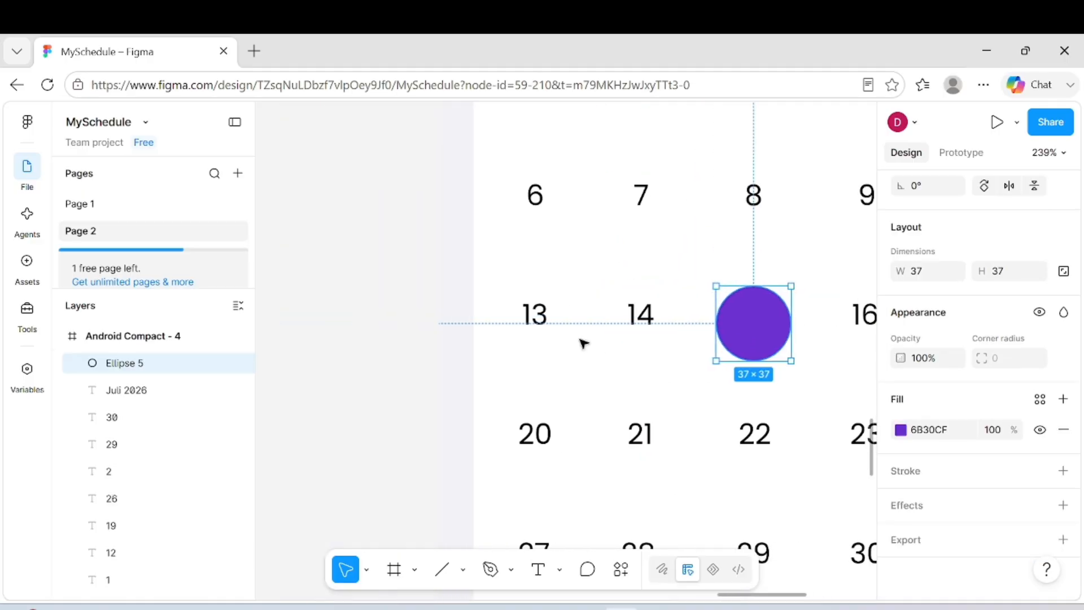
{"action": "scroll", "coordinate": [582, 342], "scroll_direction": "down", "scroll_amount": 3}
{"action": "scroll", "coordinate": [158, 412], "scroll_direction": "down", "scroll_amount": 5}
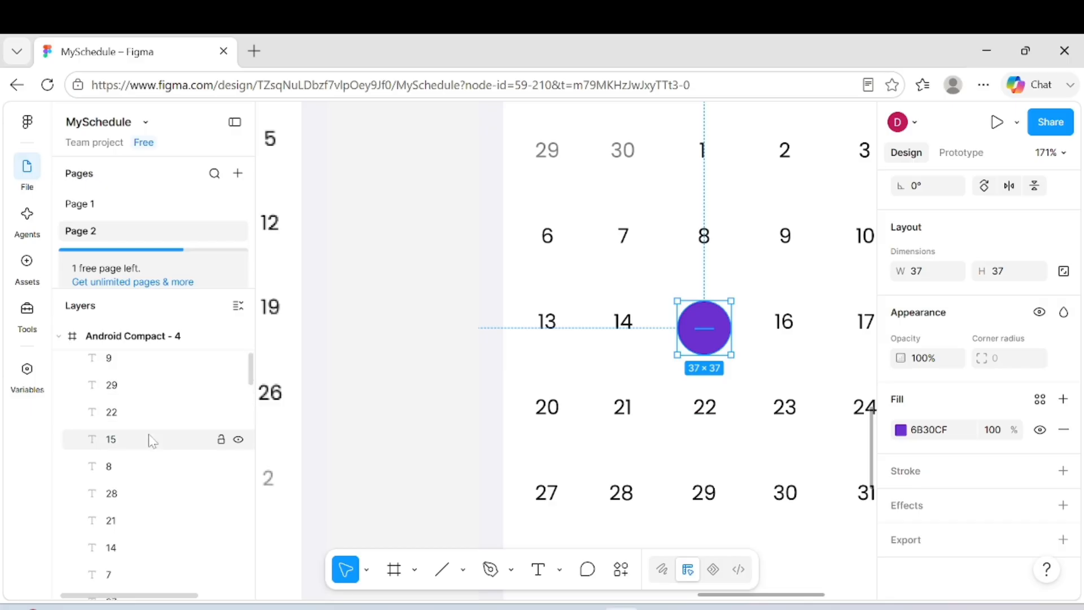
{"action": "left_click_drag", "start_coordinate": [150, 441], "coordinate": [182, 263]}
{"action": "scroll", "coordinate": [602, 335], "scroll_direction": "right", "scroll_amount": 2}
{"action": "left_click", "coordinate": [604, 364]}
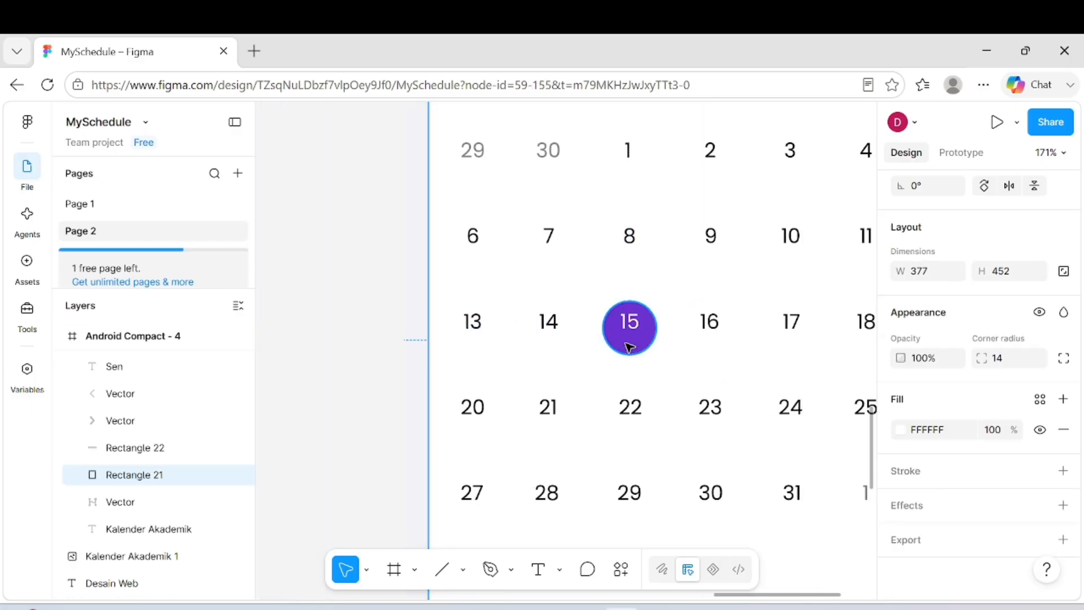
- Adjust the purple circle vertically so it is centred behind the 15
{"action": "left_click", "coordinate": [631, 330]}
{"action": "left_click", "coordinate": [676, 361]}
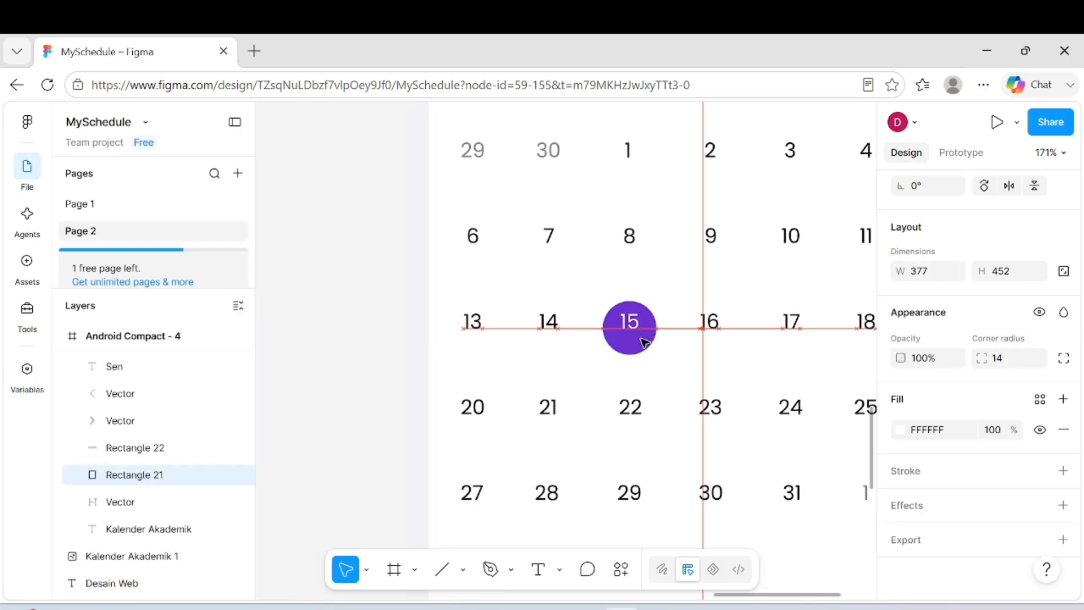
{"action": "left_click", "coordinate": [651, 351]}
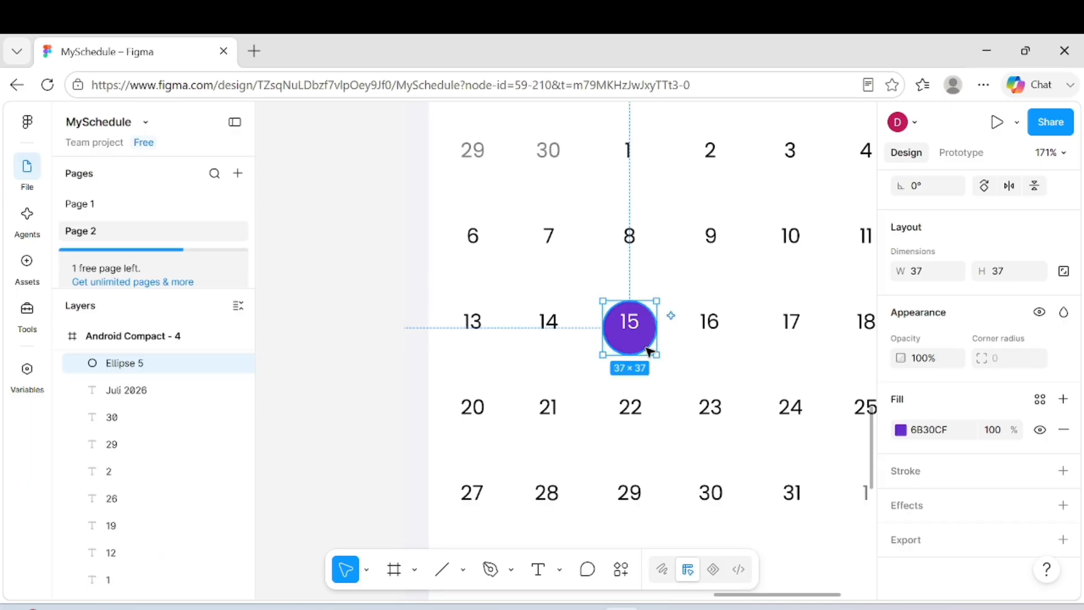
{"action": "scroll", "coordinate": [655, 351], "scroll_direction": "down", "scroll_amount": 2}
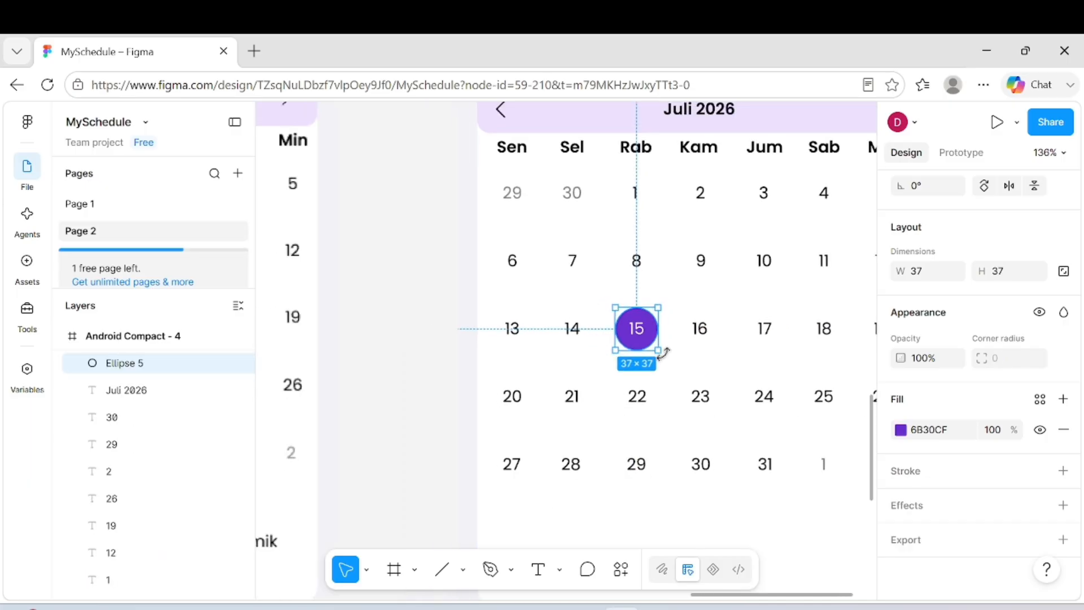
- Add a default 100 × 100 ellipse just below the highlighted 15 in the Android Compact - 4 calendar
{"action": "left_click", "coordinate": [463, 336]}
{"action": "scroll", "coordinate": [460, 334], "scroll_direction": "right", "scroll_amount": 4}
{"action": "scroll", "coordinate": [460, 334], "scroll_direction": "down", "scroll_amount": 2}
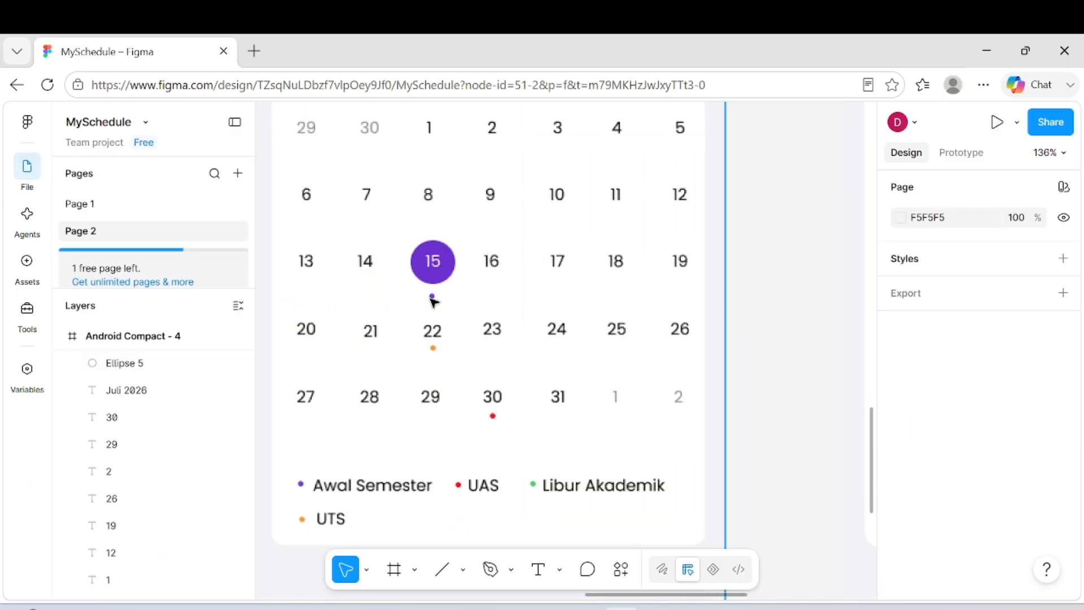
{"action": "scroll", "coordinate": [496, 418], "scroll_direction": "down", "scroll_amount": 5}
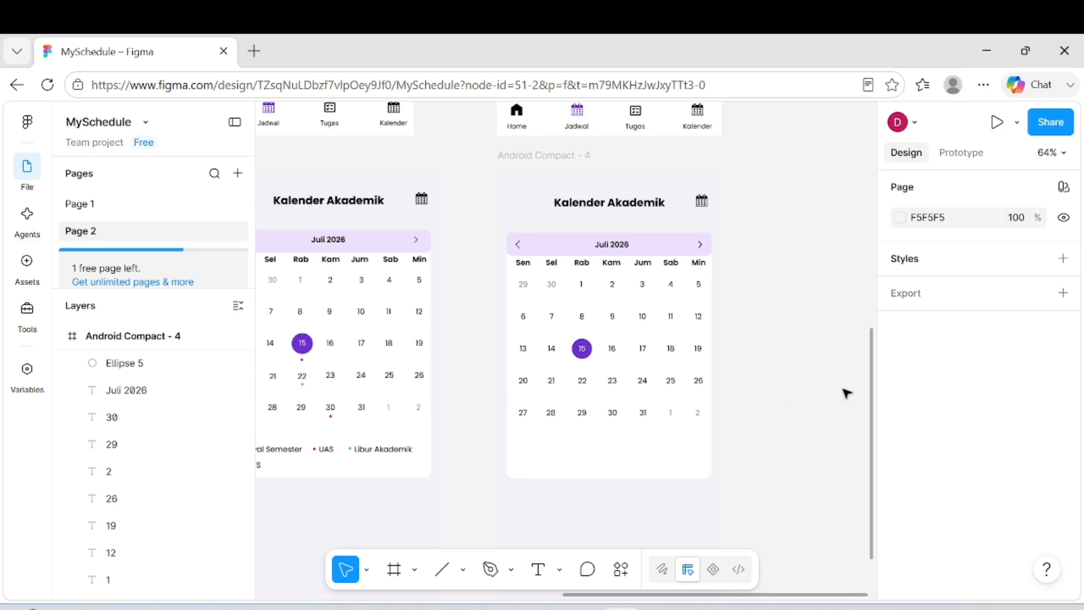
{"action": "left_click", "coordinate": [466, 569]}
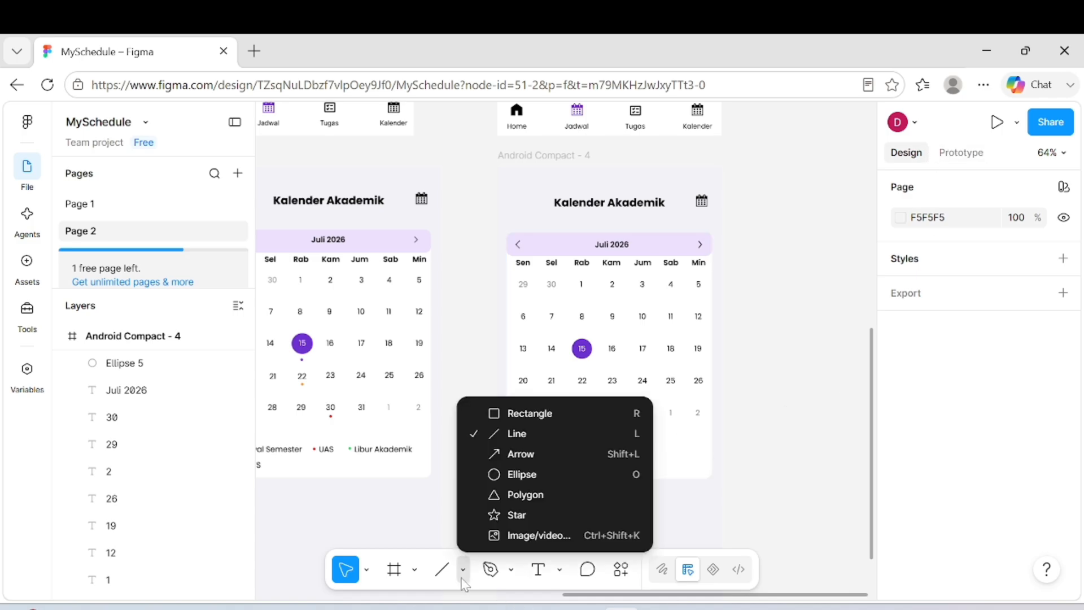
{"action": "left_click", "coordinate": [513, 476]}
{"action": "left_click", "coordinate": [582, 366]}
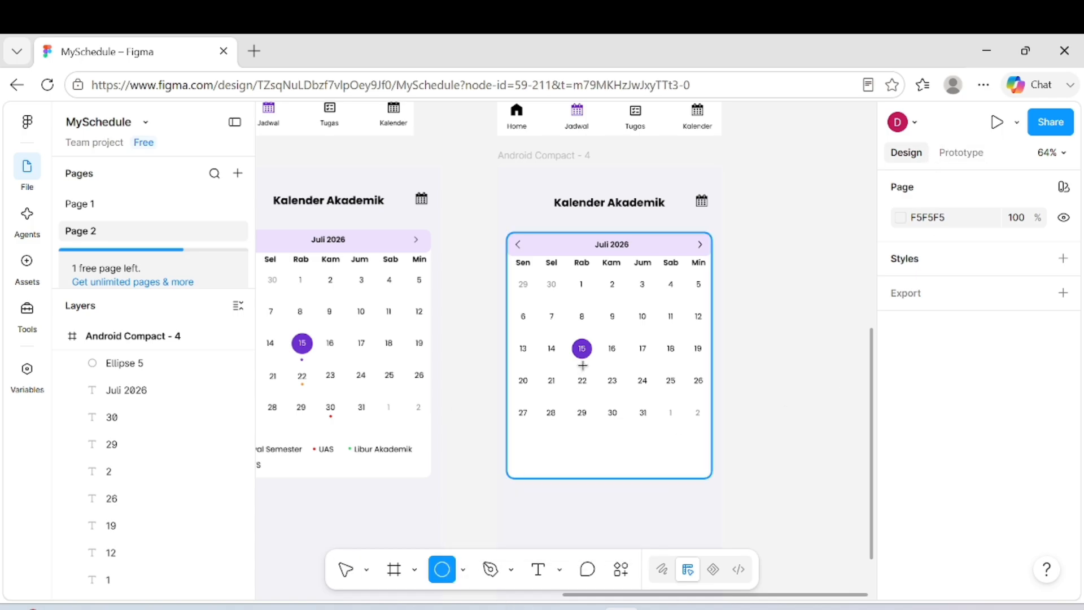
{"action": "left_click_drag", "start_coordinate": [612, 395], "coordinate": [558, 342]}
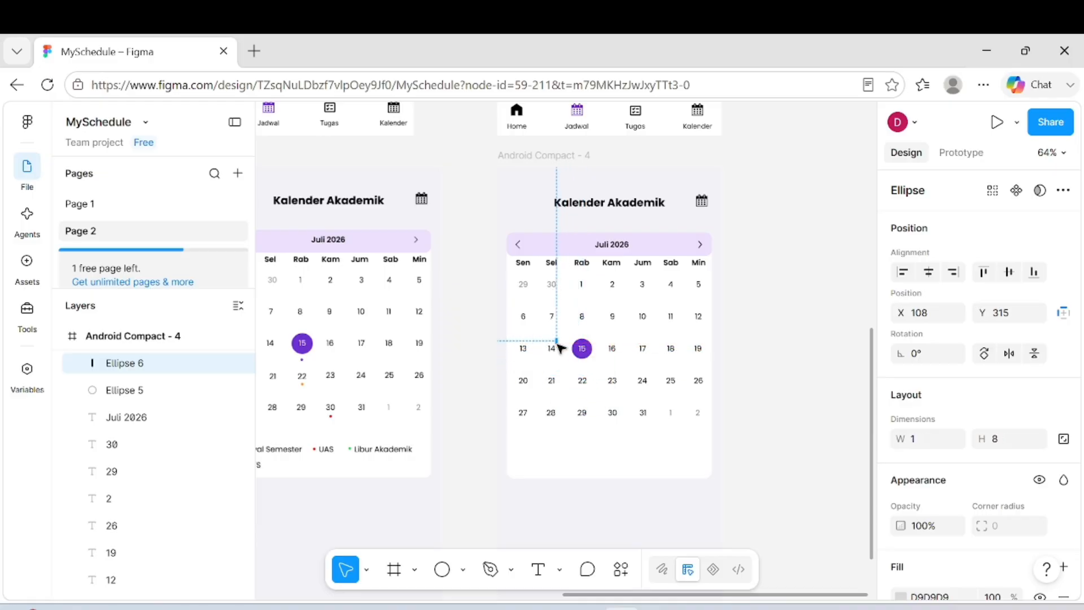
{"action": "scroll", "coordinate": [530, 414], "scroll_direction": "up", "scroll_amount": 6}
{"action": "scroll", "coordinate": [622, 235], "scroll_direction": "up", "scroll_amount": 3}
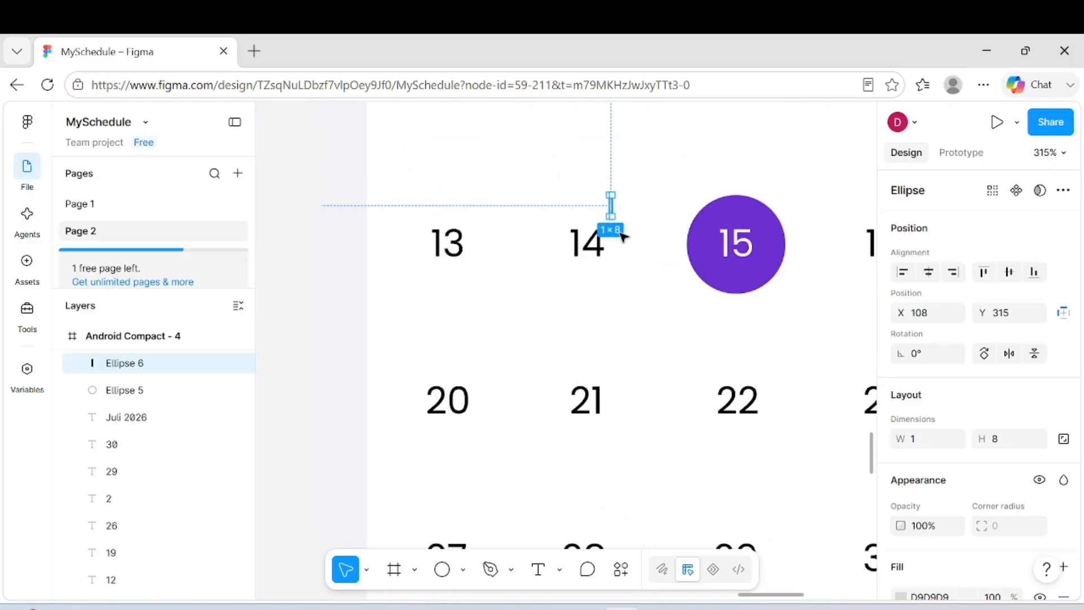
{"action": "scroll", "coordinate": [616, 232], "scroll_direction": "up", "scroll_amount": 1}
{"action": "key", "text": "ctrl+z"}
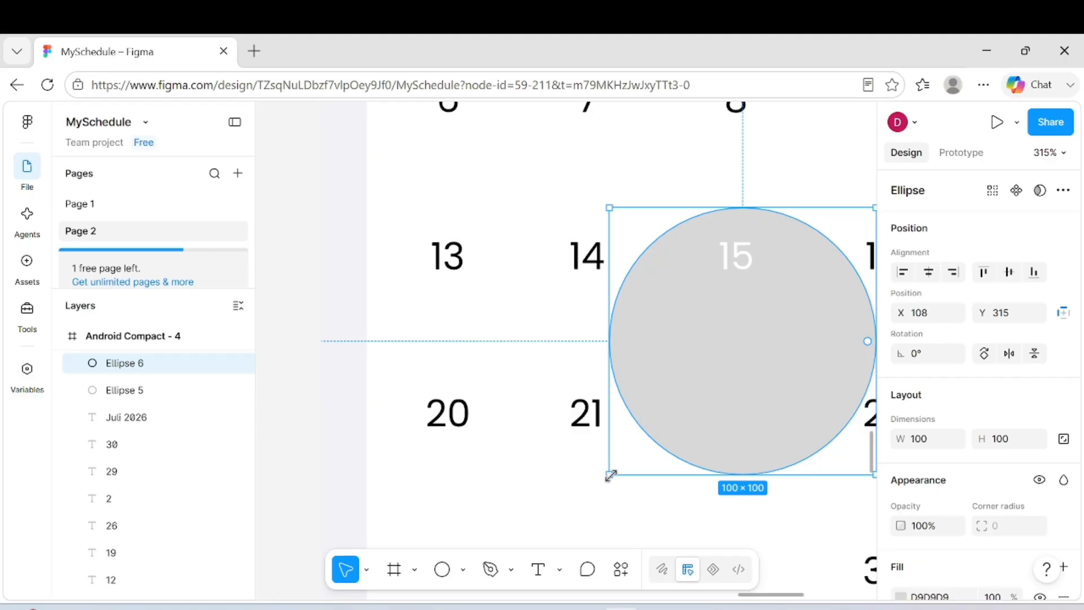
- Shrink the grey ellipse to a 5 × 5 dot and centre it beneath the highlighted 15
{"action": "left_click_drag", "start_coordinate": [610, 476], "coordinate": [861, 217]}
{"action": "left_click", "coordinate": [836, 309]}
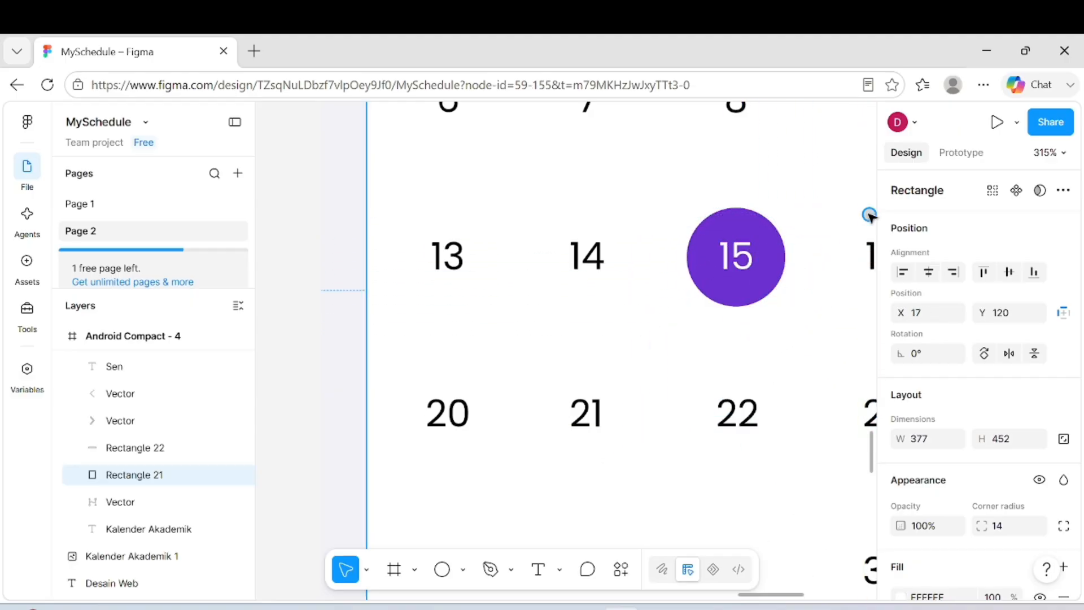
{"action": "scroll", "coordinate": [813, 243], "scroll_direction": "right", "scroll_amount": 2}
{"action": "left_click_drag", "start_coordinate": [801, 213], "coordinate": [670, 339]}
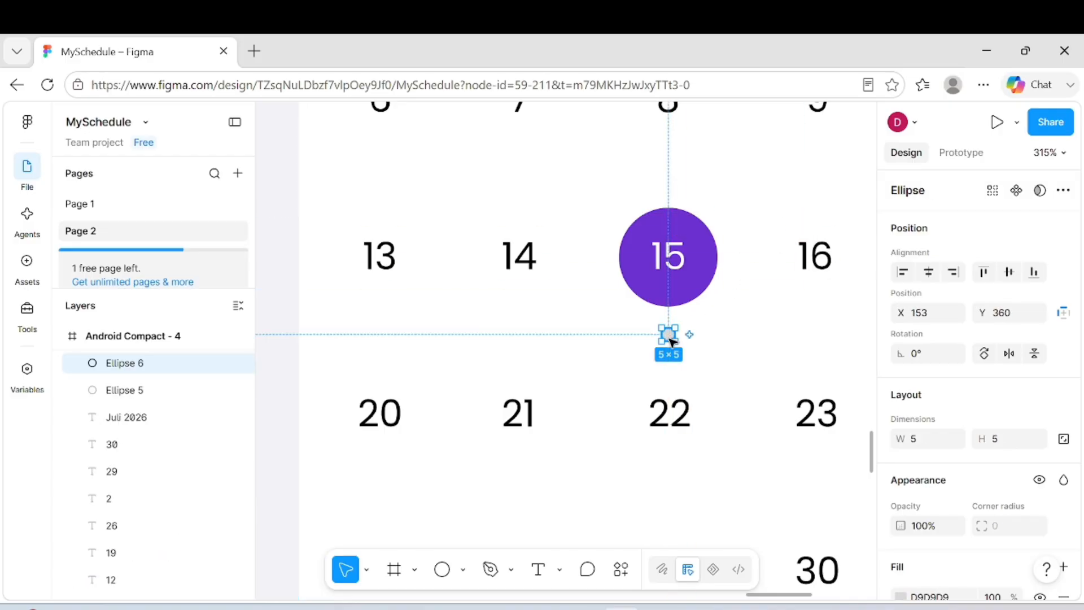
- Fill the small dot under the 15 with the page's purple 6B30CF
{"action": "scroll", "coordinate": [967, 468], "scroll_direction": "down", "scroll_amount": 3}
{"action": "left_click", "coordinate": [1039, 398]}
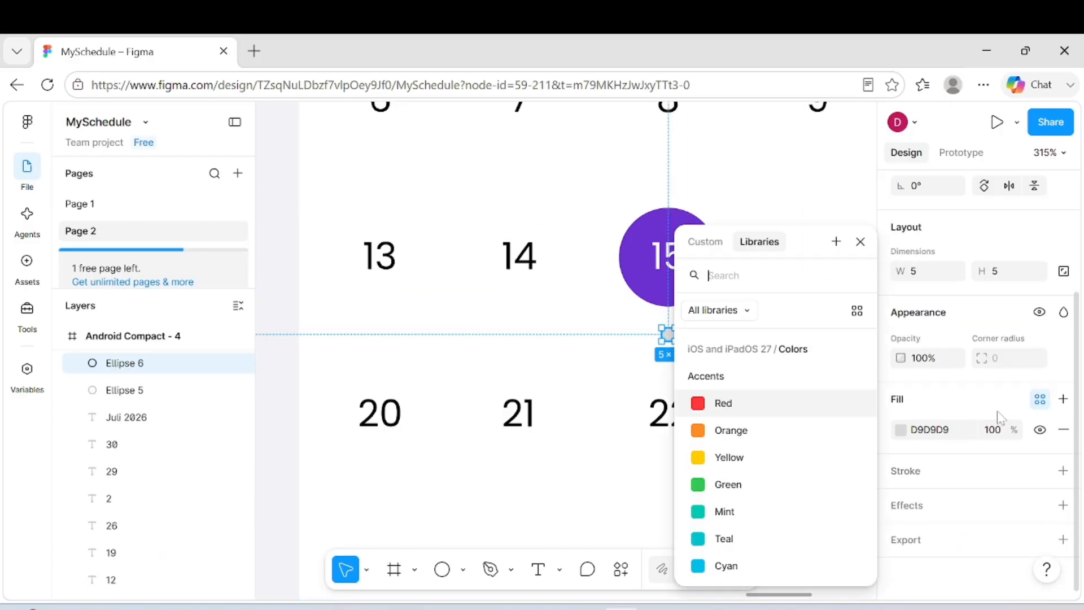
{"action": "left_click", "coordinate": [704, 240]}
{"action": "left_click", "coordinate": [697, 475]}
{"action": "left_click", "coordinate": [756, 579]}
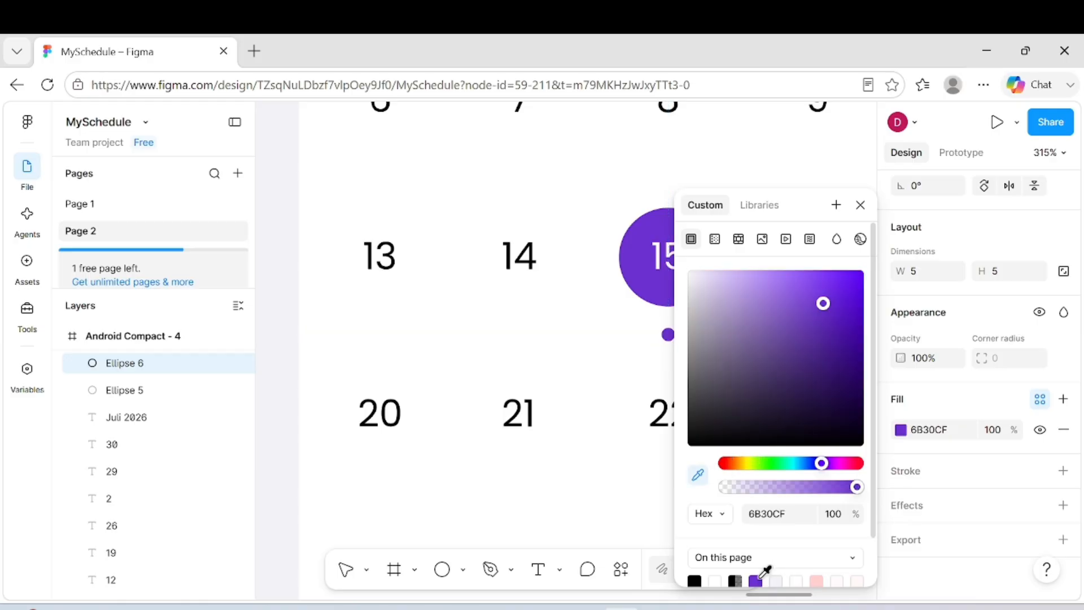
{"action": "left_click", "coordinate": [858, 209]}
- Duplicate the purple event dot twice in place
{"action": "scroll", "coordinate": [703, 482], "scroll_direction": "down", "scroll_amount": 1}
{"action": "scroll", "coordinate": [703, 482], "scroll_direction": "right", "scroll_amount": 1}
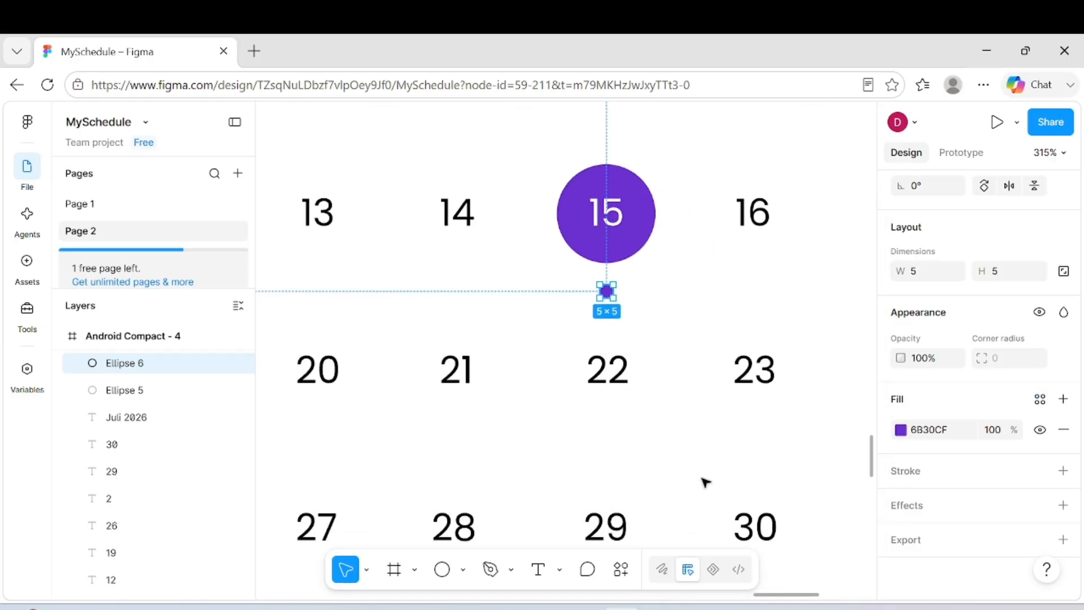
{"action": "key", "text": "ctrl+d"}
{"action": "scroll", "coordinate": [703, 481], "scroll_direction": "down", "scroll_amount": 5}
{"action": "scroll", "coordinate": [703, 482], "scroll_direction": "left", "scroll_amount": 2}
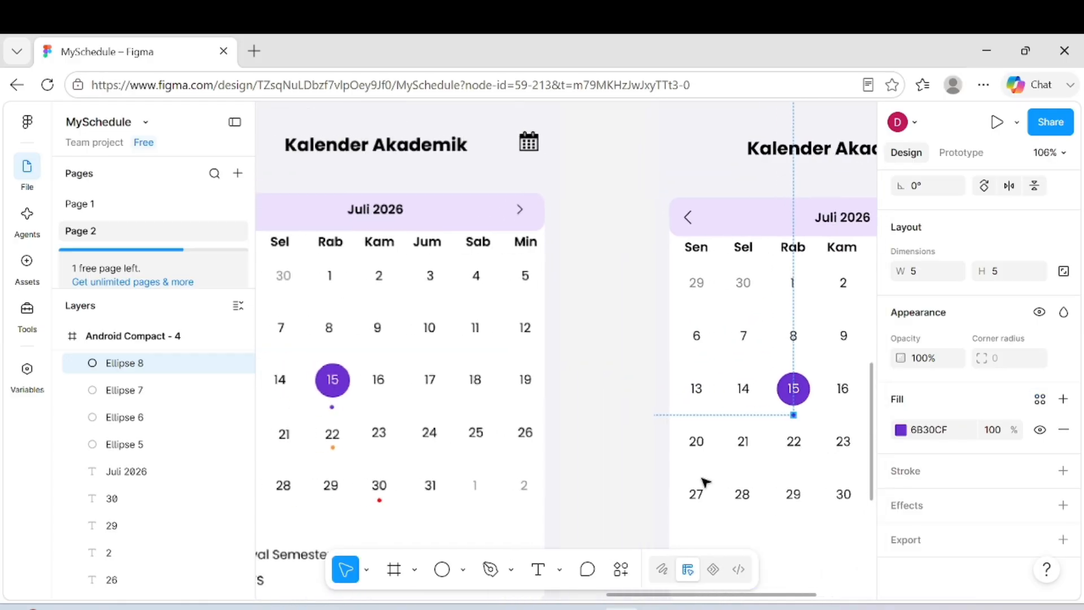
{"action": "scroll", "coordinate": [703, 482], "scroll_direction": "down", "scroll_amount": 3}
{"action": "scroll", "coordinate": [703, 481], "scroll_direction": "right", "scroll_amount": 1}
{"action": "scroll", "coordinate": [703, 482], "scroll_direction": "down", "scroll_amount": 2}
{"action": "scroll", "coordinate": [705, 479], "scroll_direction": "up", "scroll_amount": 2}
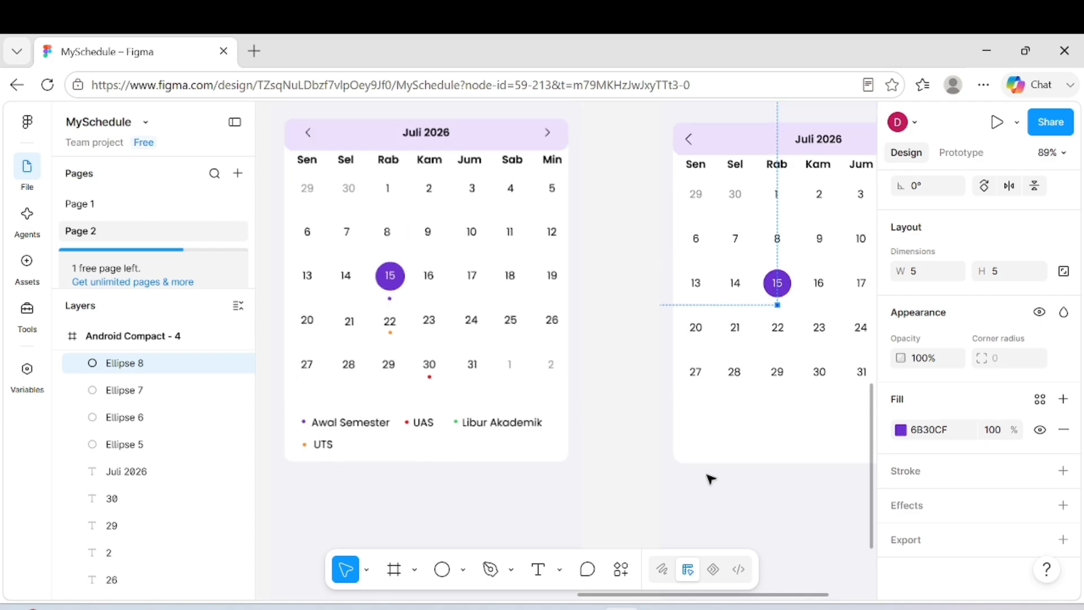
- Move one of the duplicated dots beneath the 22 in the Rab column, at about X 155, Y 411
{"action": "scroll", "coordinate": [740, 392], "scroll_direction": "right", "scroll_amount": 1}
{"action": "left_click", "coordinate": [743, 395]}
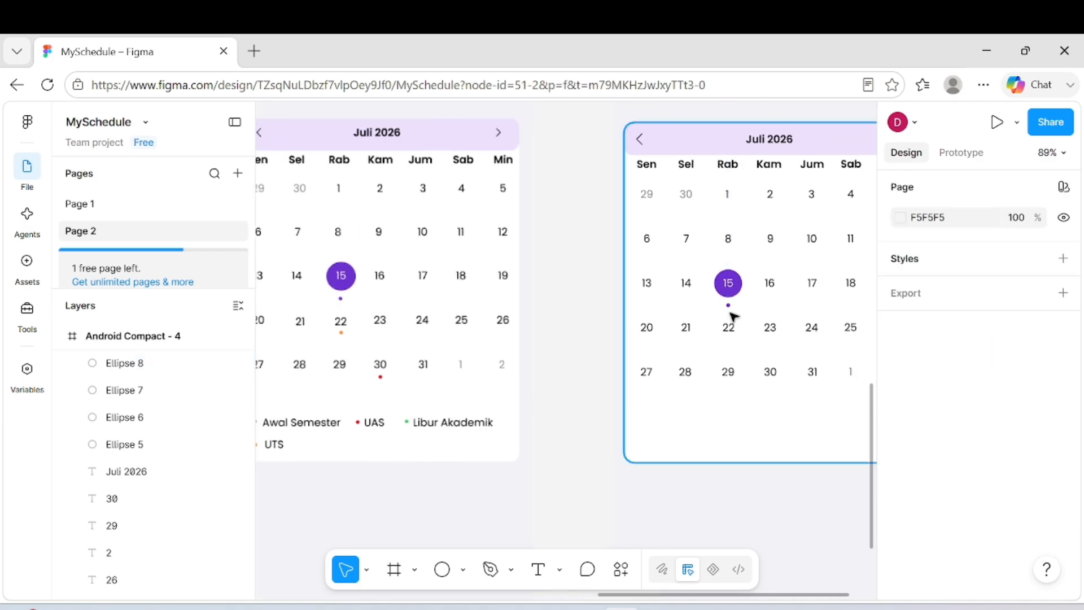
{"action": "left_click_drag", "start_coordinate": [733, 309], "coordinate": [733, 345]}
{"action": "scroll", "coordinate": [732, 346], "scroll_direction": "up", "scroll_amount": 5}
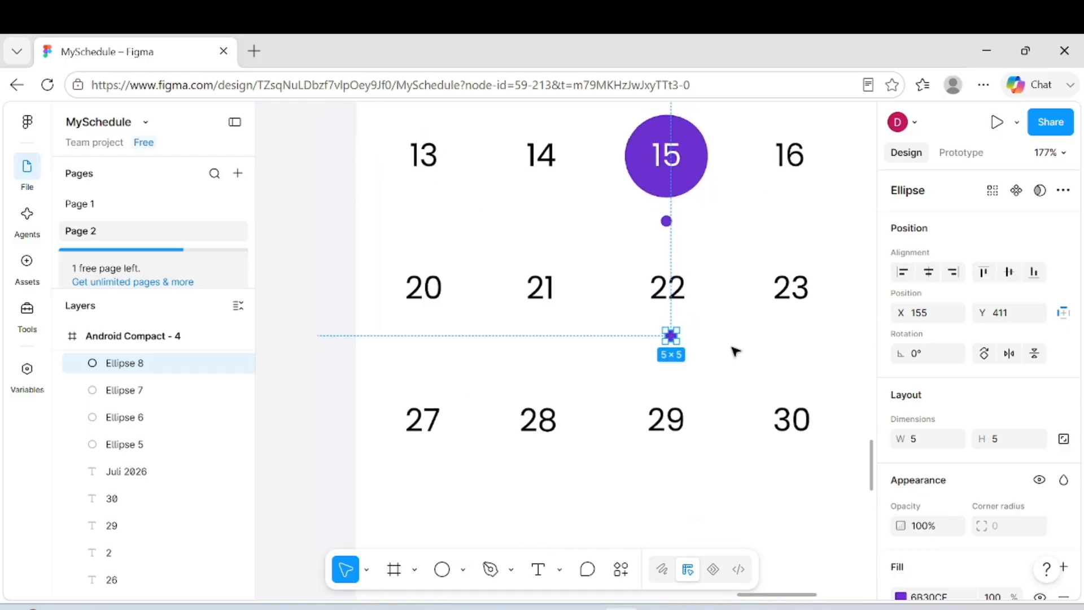
- Align the dot beneath the 22 at X 153, Y 411, and move the other duplicate beneath the 31 at X 264, Y 464
{"action": "left_click_drag", "start_coordinate": [664, 334], "coordinate": [660, 334]}
{"action": "left_click", "coordinate": [685, 348]}
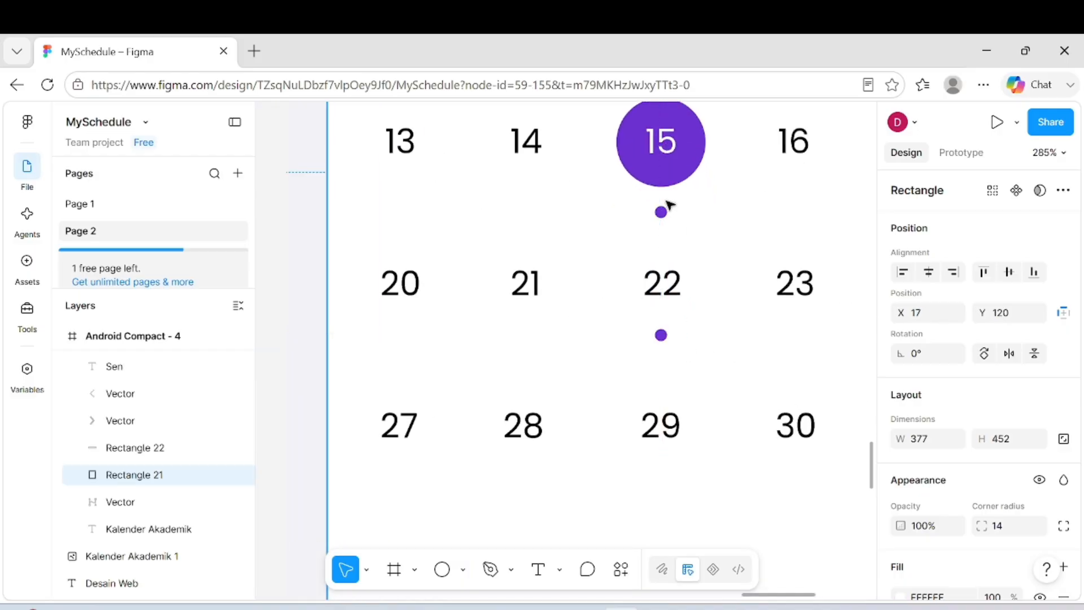
{"action": "left_click", "coordinate": [661, 211]}
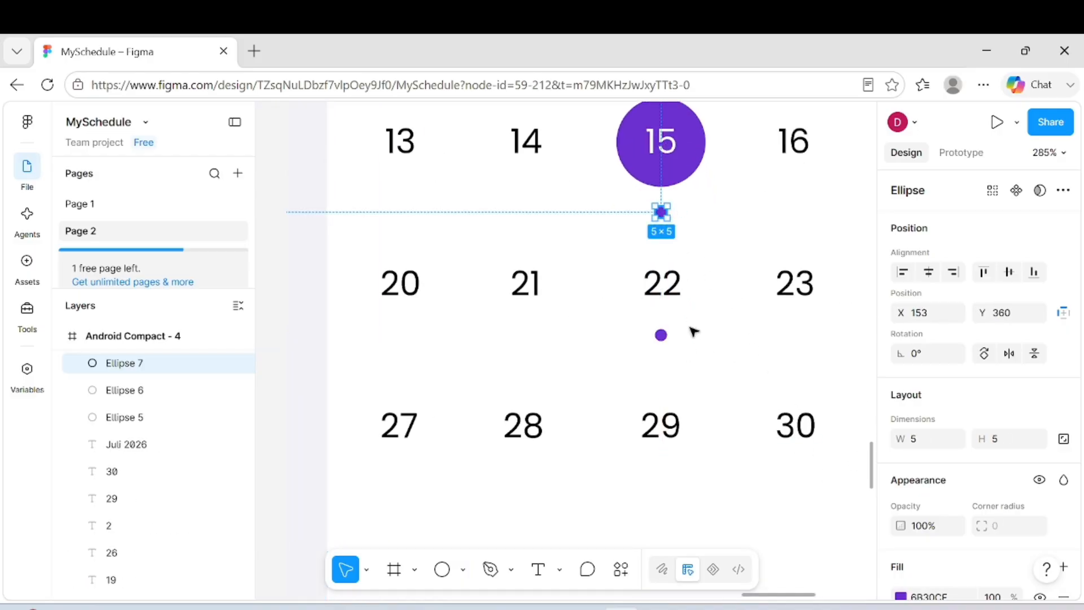
{"action": "left_click_drag", "start_coordinate": [691, 328], "coordinate": [664, 463]}
{"action": "scroll", "coordinate": [658, 467], "scroll_direction": "down", "scroll_amount": 5}
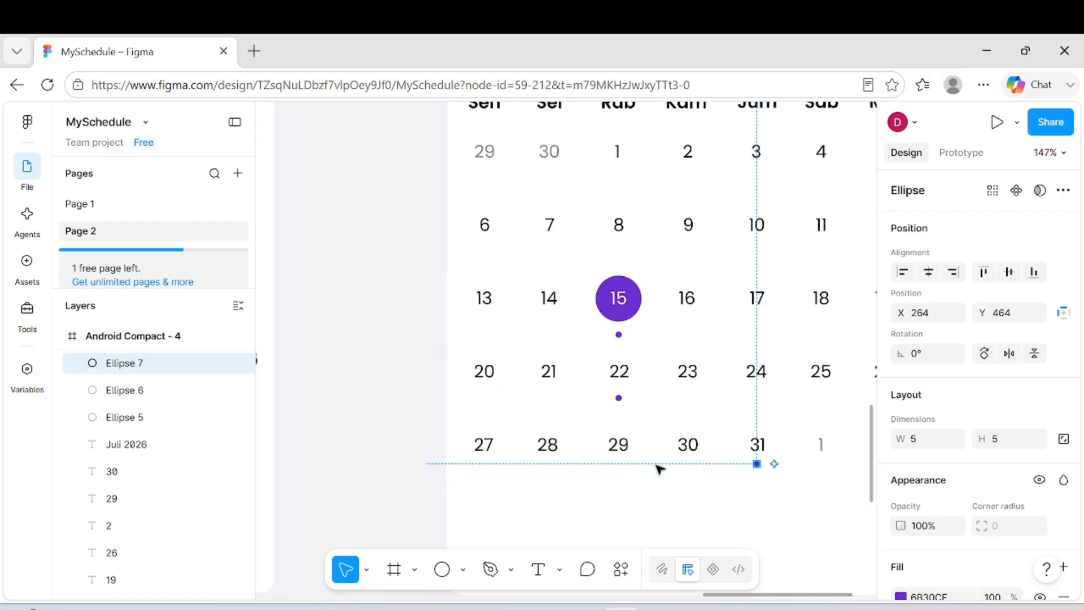
{"action": "scroll", "coordinate": [1043, 546], "scroll_direction": "down", "scroll_amount": 3}
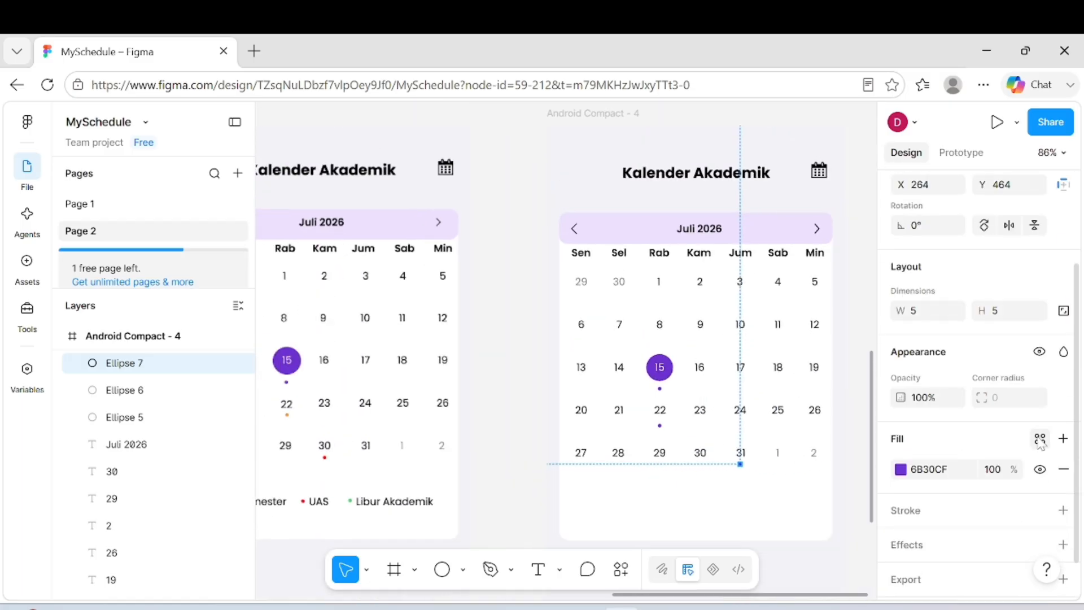
- Fill the dot beneath the 31 with Accents/Red and the dot beneath the 22 with Accents/Yellow
{"action": "left_click", "coordinate": [1041, 437]}
{"action": "left_click", "coordinate": [736, 400]}
{"action": "left_click", "coordinate": [661, 425]}
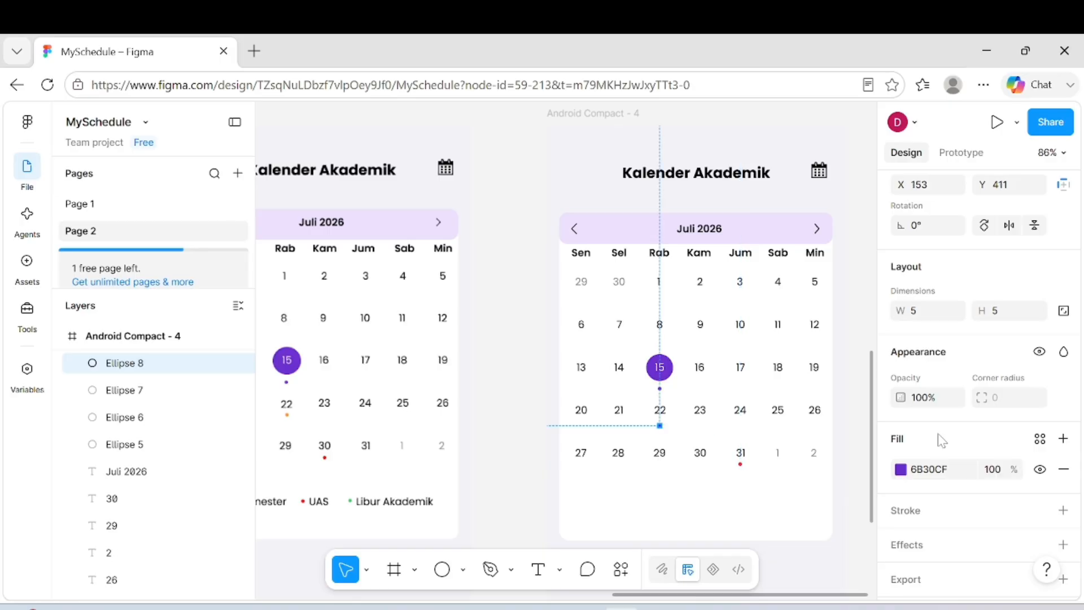
{"action": "left_click", "coordinate": [1039, 439]}
{"action": "left_click", "coordinate": [772, 453]}
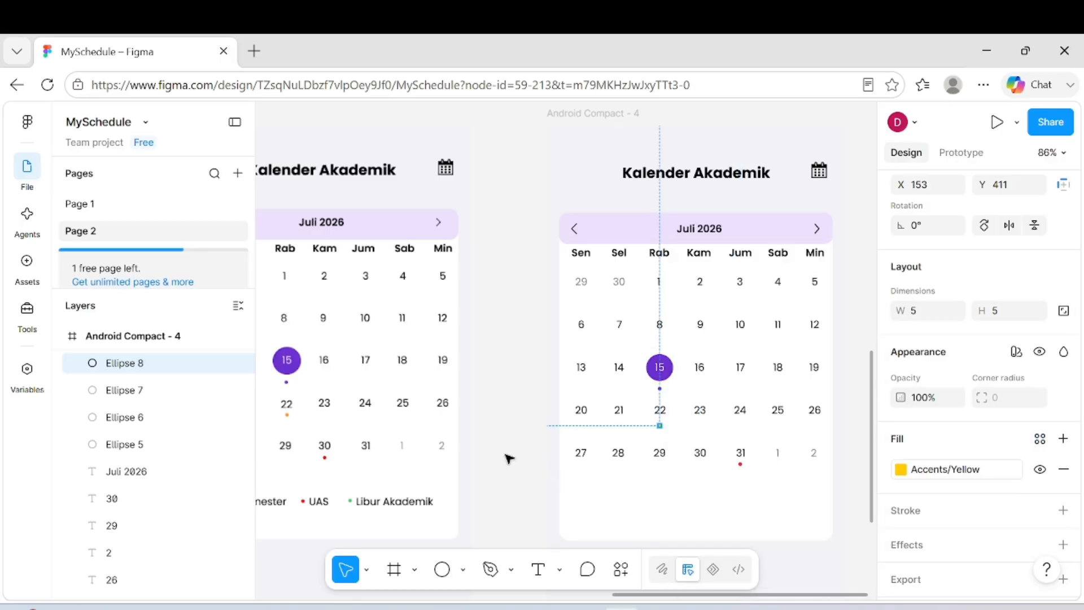
- Duplicate the yellow dot and place the copy as a legend marker at X 44, Y 549
{"action": "scroll", "coordinate": [508, 458], "scroll_direction": "down", "scroll_amount": 1}
{"action": "scroll", "coordinate": [510, 458], "scroll_direction": "left", "scroll_amount": 1}
{"action": "key", "text": "ctrl+d"}
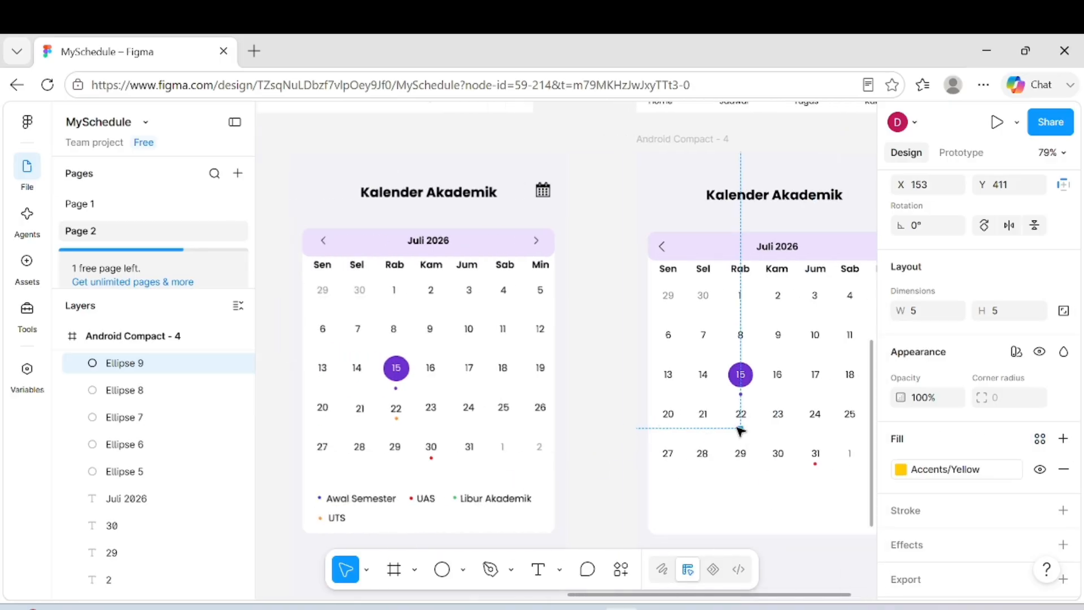
{"action": "left_click_drag", "start_coordinate": [672, 518], "coordinate": [667, 528]}
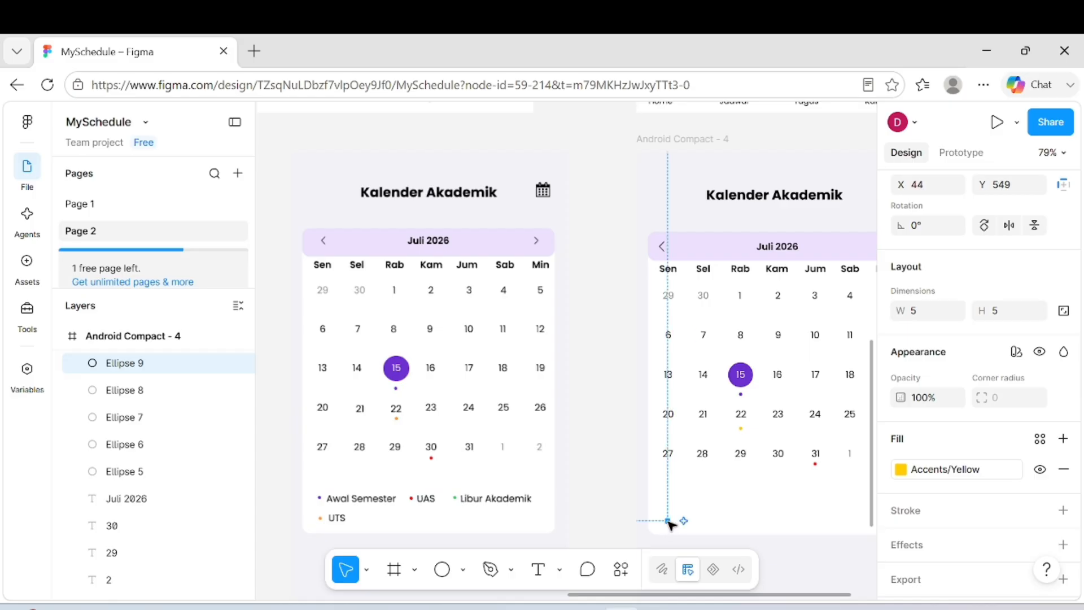
- Duplicate the purple dot beneath the 15 and place the copy below the 27 at X 44, Y 489
{"action": "left_click", "coordinate": [741, 394]}
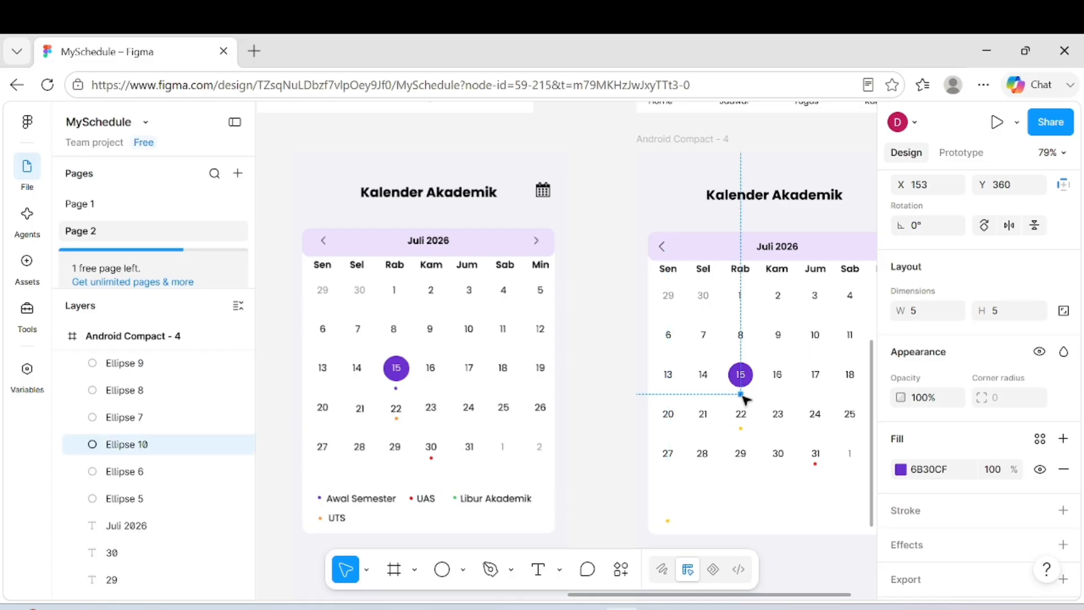
{"action": "left_click_drag", "start_coordinate": [744, 399], "coordinate": [666, 484]}
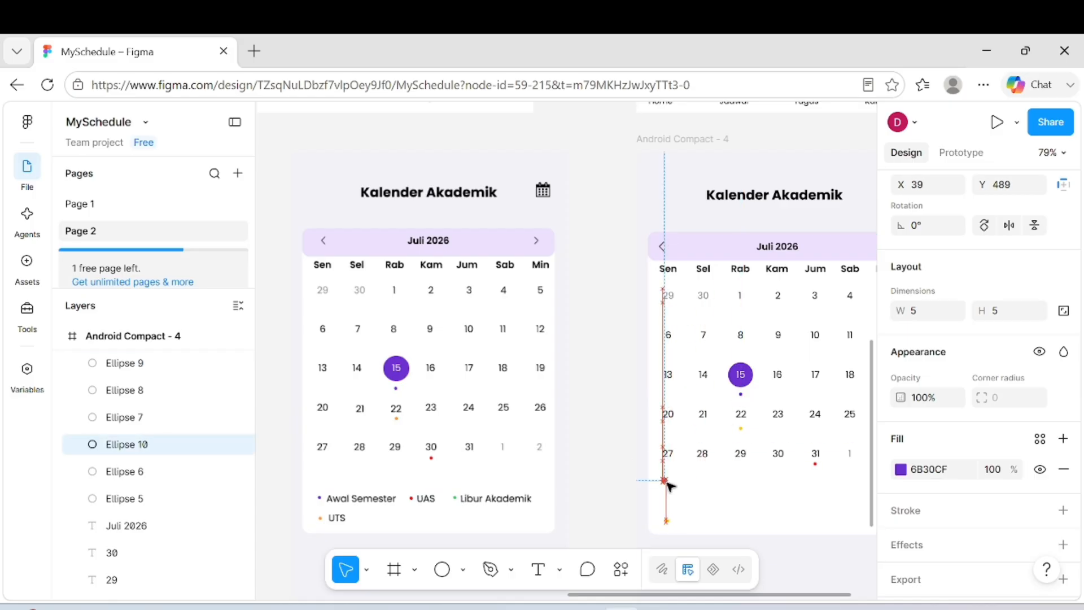
{"action": "scroll", "coordinate": [671, 486], "scroll_direction": "down", "scroll_amount": 1}
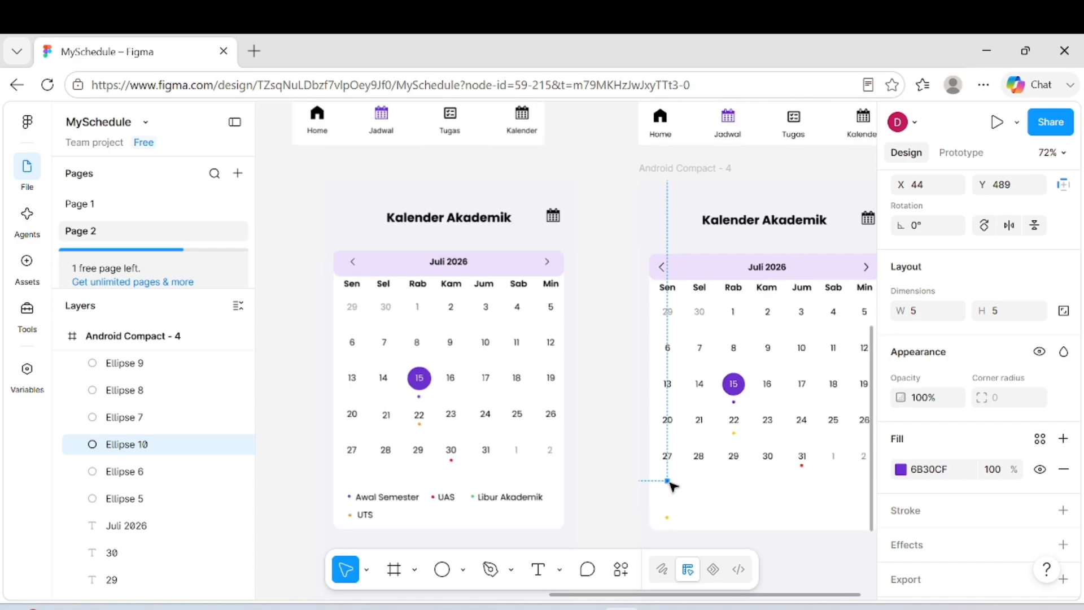
{"action": "scroll", "coordinate": [734, 452], "scroll_direction": "down", "scroll_amount": 2}
- Copy the red dot into the legend row at X 138, Y 505, and lower the purple legend dot level with it
{"action": "left_click", "coordinate": [801, 415]}
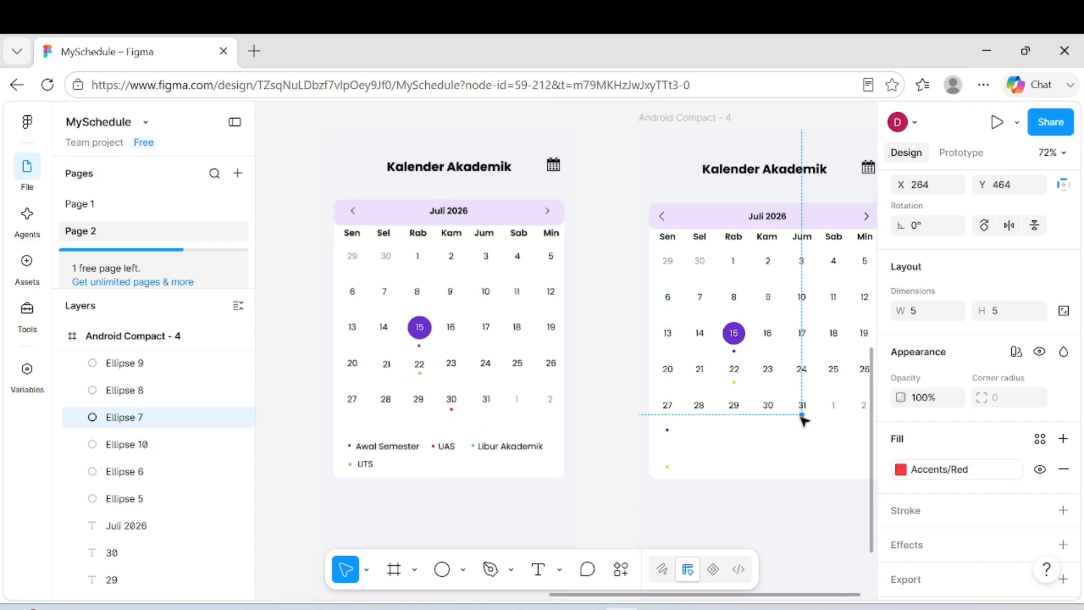
{"action": "left_click_drag", "start_coordinate": [807, 418], "coordinate": [726, 447]}
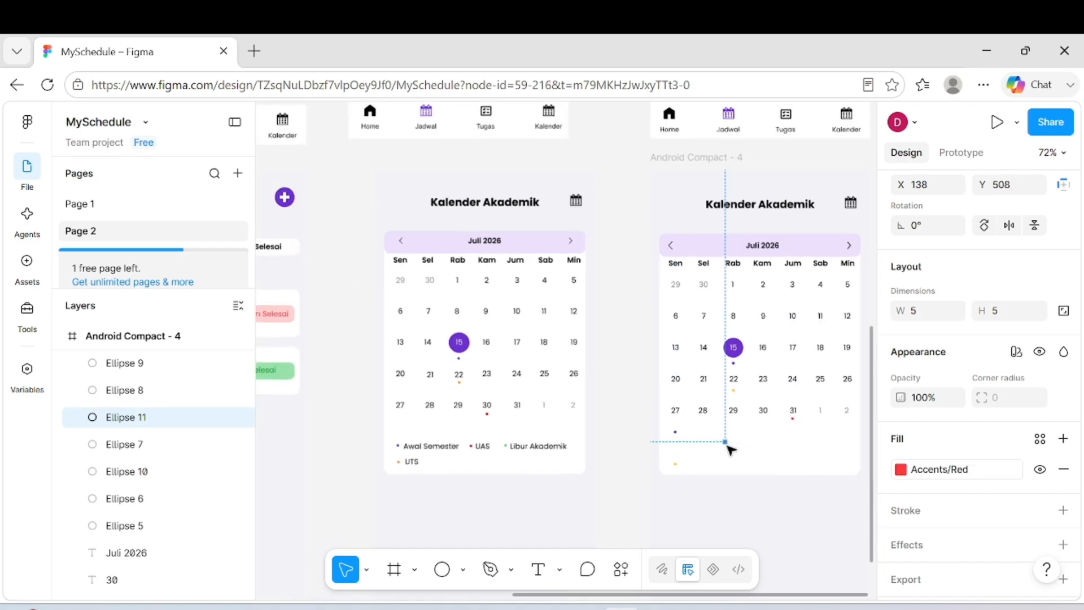
{"action": "scroll", "coordinate": [723, 409], "scroll_direction": "up", "scroll_amount": 4}
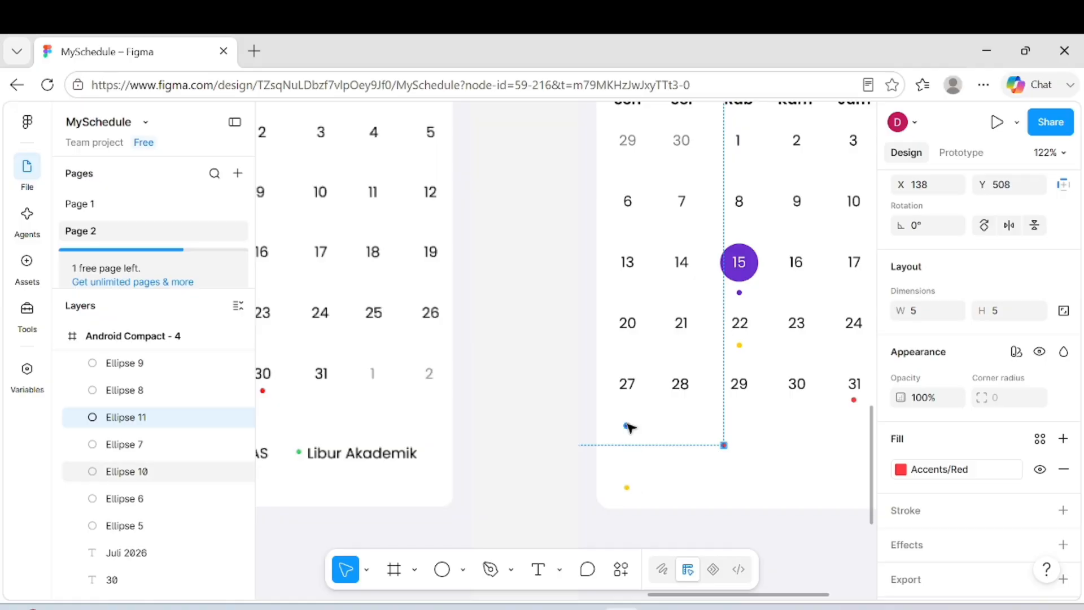
{"action": "left_click_drag", "start_coordinate": [625, 425], "coordinate": [626, 442]}
{"action": "left_click", "coordinate": [723, 446]}
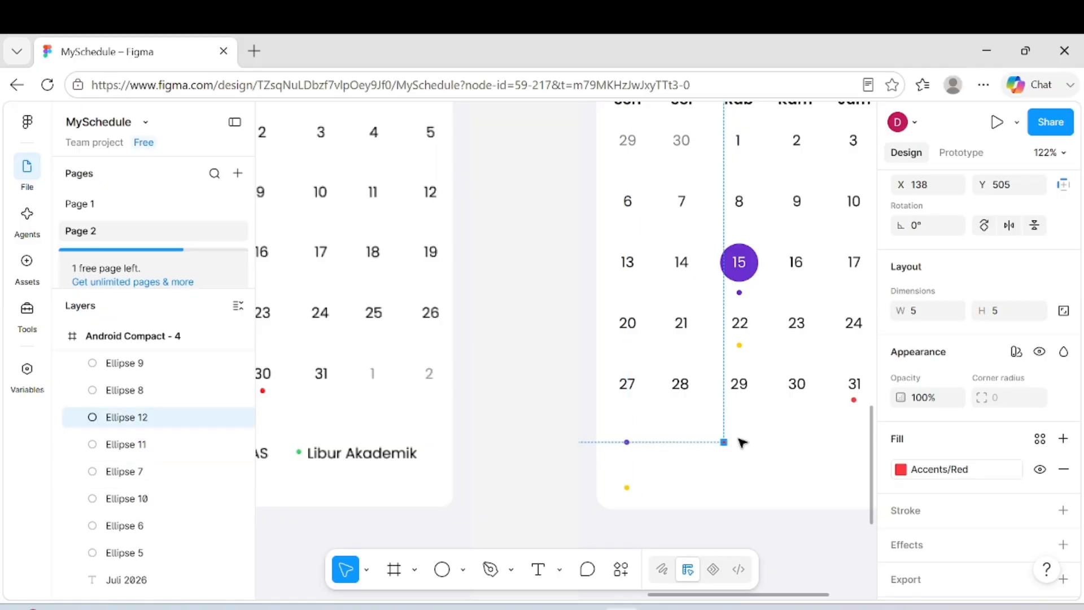
- Place a further copy of the red legend dot at X 272, Y 508, and fill it with Accents/Green
{"action": "left_click_drag", "start_coordinate": [741, 442], "coordinate": [863, 447]}
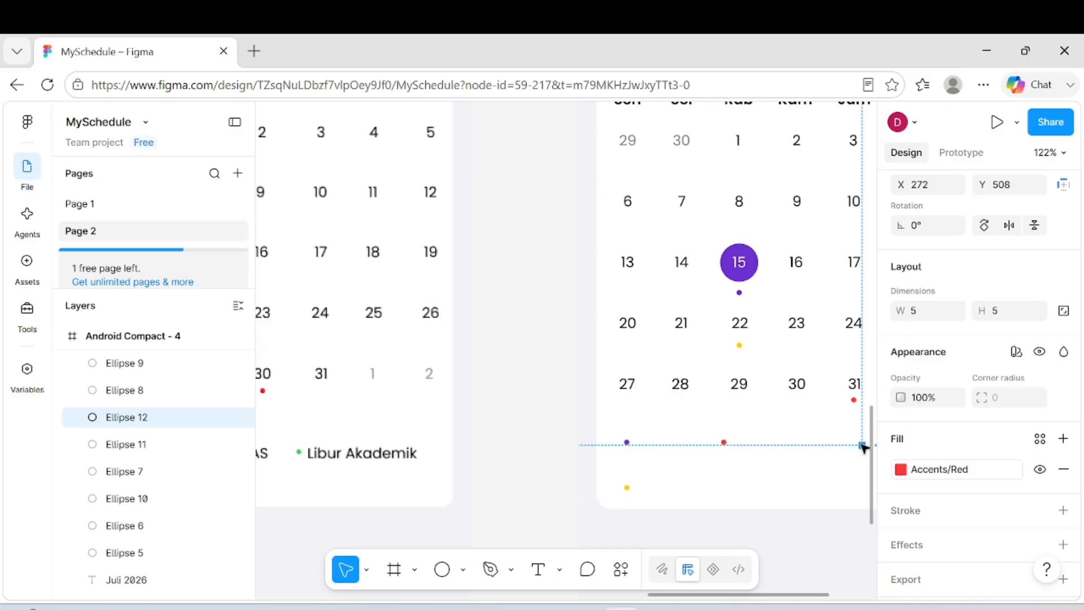
{"action": "left_click", "coordinate": [1040, 438]}
{"action": "left_click", "coordinate": [787, 484]}
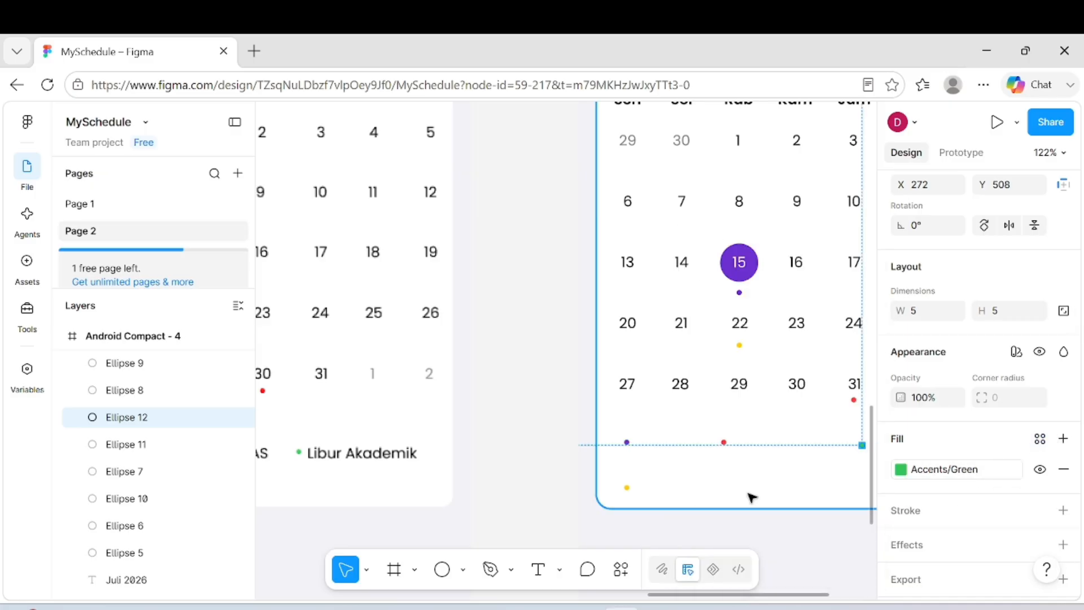
- Add the text "Awal Semester" near the yellow legend dot in Android Compact - 4
{"action": "left_click", "coordinate": [750, 536]}
{"action": "left_click", "coordinate": [534, 575]}
{"action": "scroll", "coordinate": [518, 445], "scroll_direction": "down", "scroll_amount": 5}
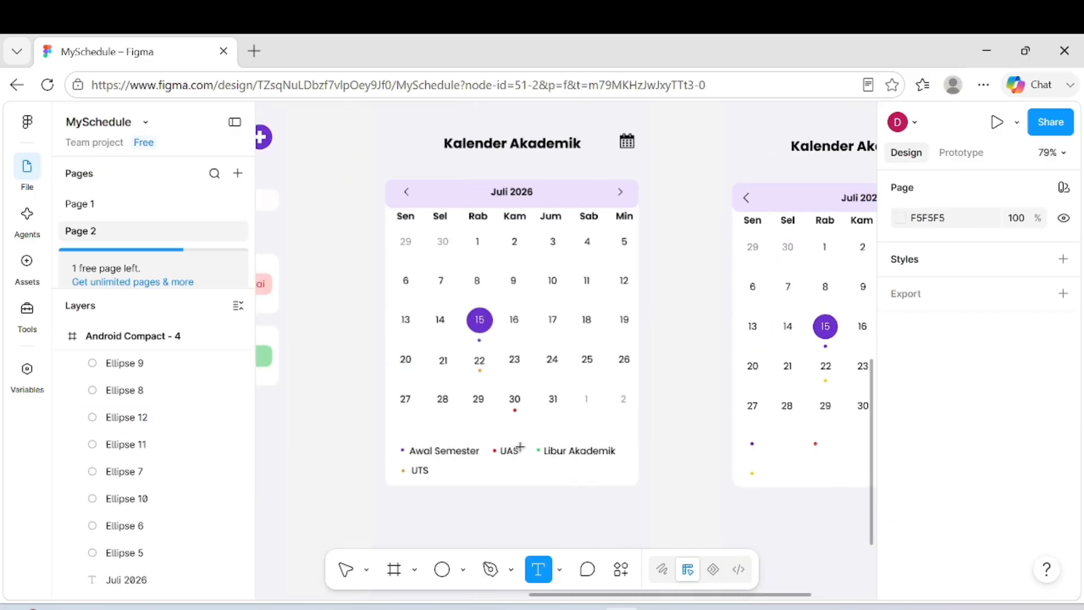
{"action": "left_click", "coordinate": [751, 466]}
{"action": "key", "text": "Caps_Lock"}
{"action": "type", "text": "Awal"}
{"action": "key", "text": "Caps_Lock"}
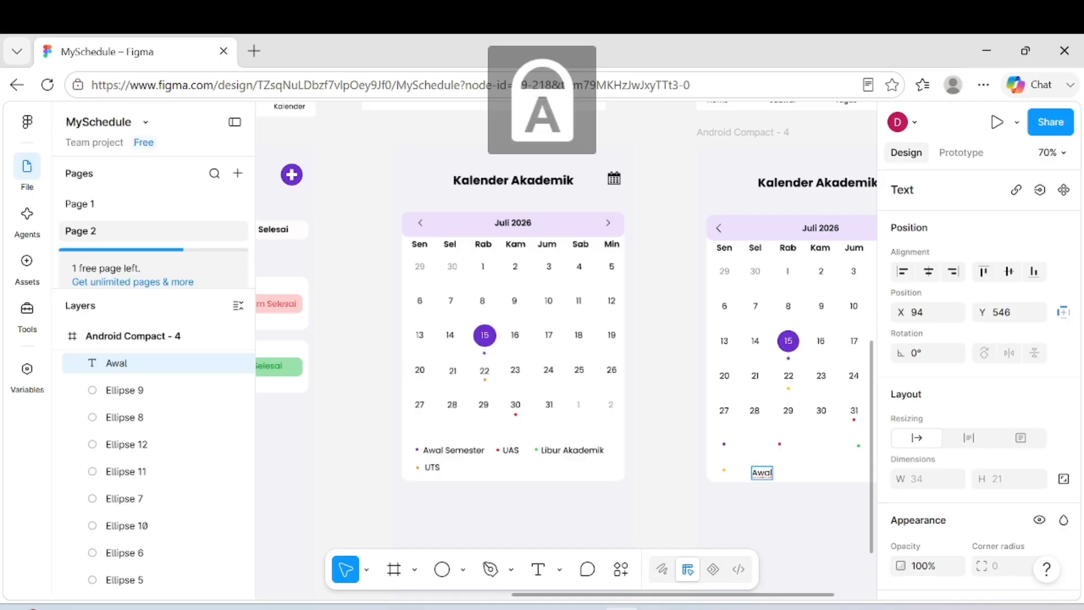
{"action": "type", "text": "Semester"}
{"action": "key", "text": "Escape"}
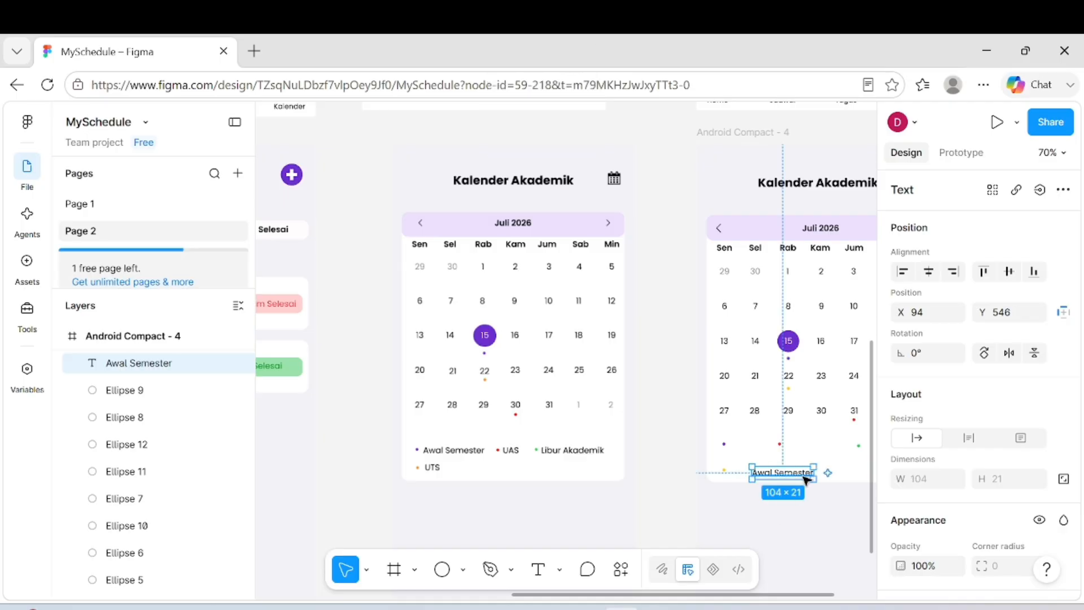
- Place "Awal Semester" beside the purple legend dot at X 60, Y 497, and shift the red legend dot to X 193, Y 505
{"action": "mouse_move", "coordinate": [806, 479]}
{"action": "left_mouse_down"}
{"action": "mouse_move", "coordinate": [781, 452]}
{"action": "mouse_move", "coordinate": [791, 493]}
{"action": "left_mouse_up"}
{"action": "left_click_drag", "start_coordinate": [781, 447], "coordinate": [815, 450]}
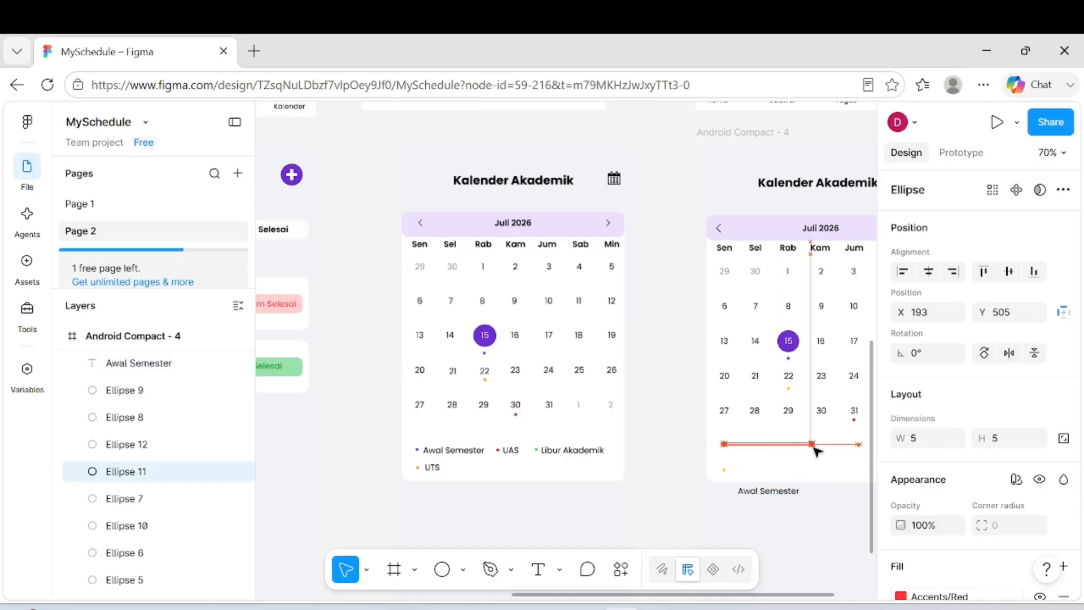
{"action": "left_click_drag", "start_coordinate": [787, 492], "coordinate": [779, 444]}
- Add the text "UAS" below the calendar card
{"action": "key", "text": "t"}
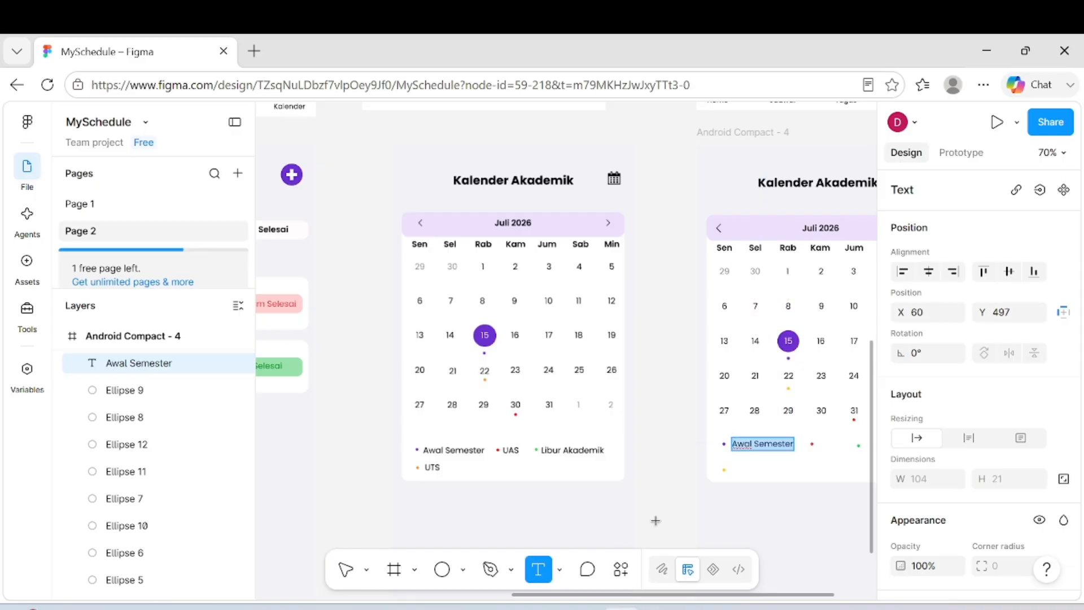
{"action": "left_click", "coordinate": [720, 501]}
{"action": "type", "text": "u"}
{"action": "key", "text": "Caps_Lock"}
{"action": "key", "text": "BackSpace"}
{"action": "type", "text": "UAS"}
{"action": "key", "text": "Escape"}
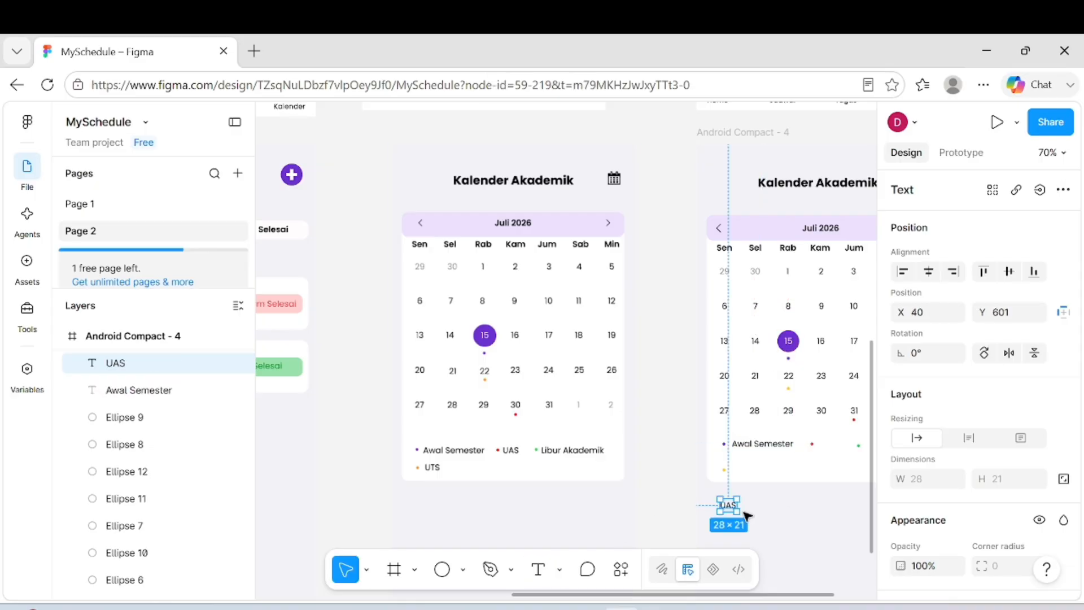
- Position the "UAS" label beside the red legend dot at X 206, Y 499
{"action": "scroll", "coordinate": [718, 516], "scroll_direction": "right", "scroll_amount": 3}
{"action": "left_click_drag", "start_coordinate": [680, 504], "coordinate": [774, 448]}
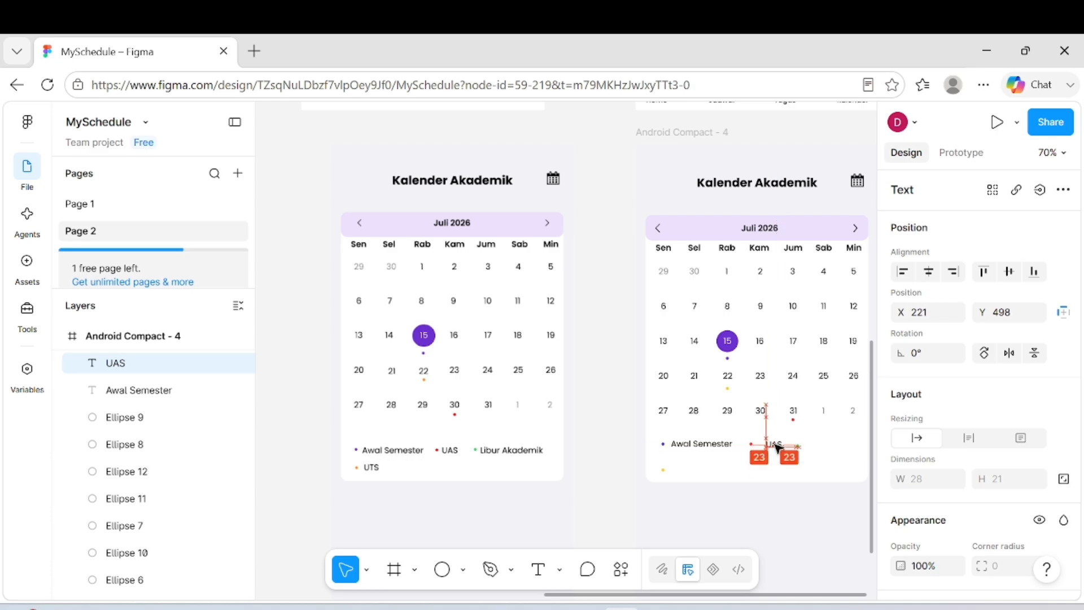
{"action": "left_click", "coordinate": [827, 501]}
{"action": "left_click_drag", "start_coordinate": [774, 447], "coordinate": [766, 425]}
{"action": "left_click", "coordinate": [773, 524]}
{"action": "scroll", "coordinate": [770, 524], "scroll_direction": "up", "scroll_amount": 3}
{"action": "left_click", "coordinate": [779, 550]}
{"action": "scroll", "coordinate": [764, 445], "scroll_direction": "up", "scroll_amount": 5}
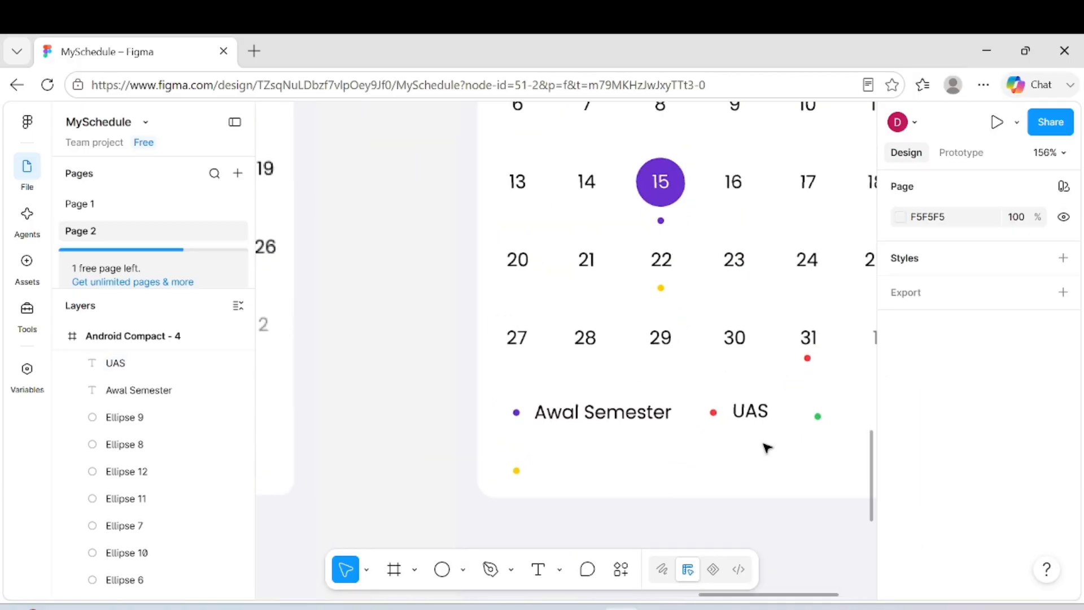
{"action": "left_click", "coordinate": [748, 408]}
{"action": "left_click", "coordinate": [703, 406]}
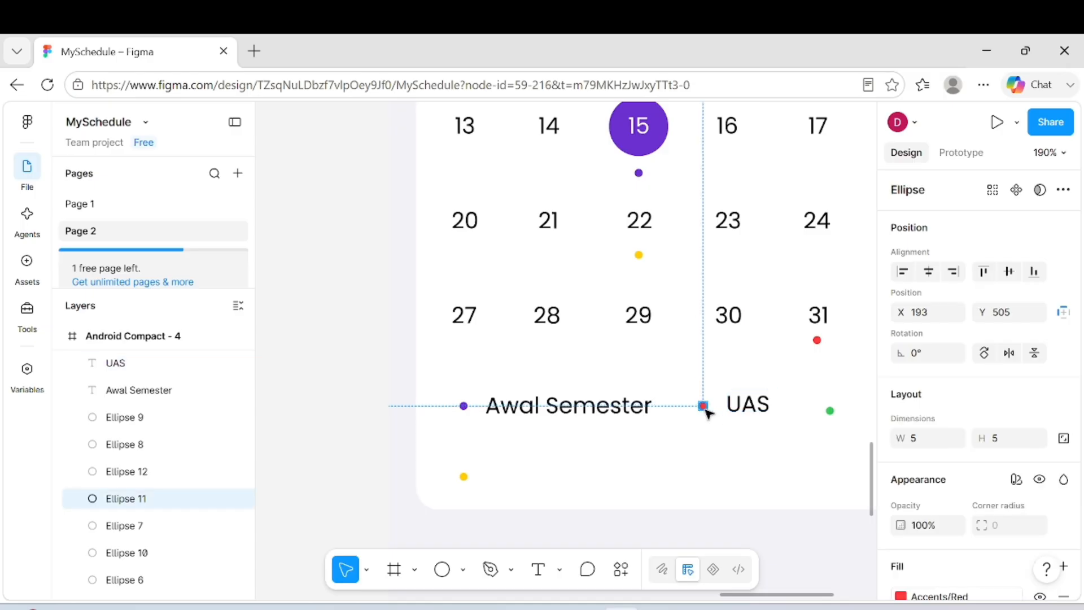
{"action": "left_click_drag", "start_coordinate": [707, 414], "coordinate": [762, 412]}
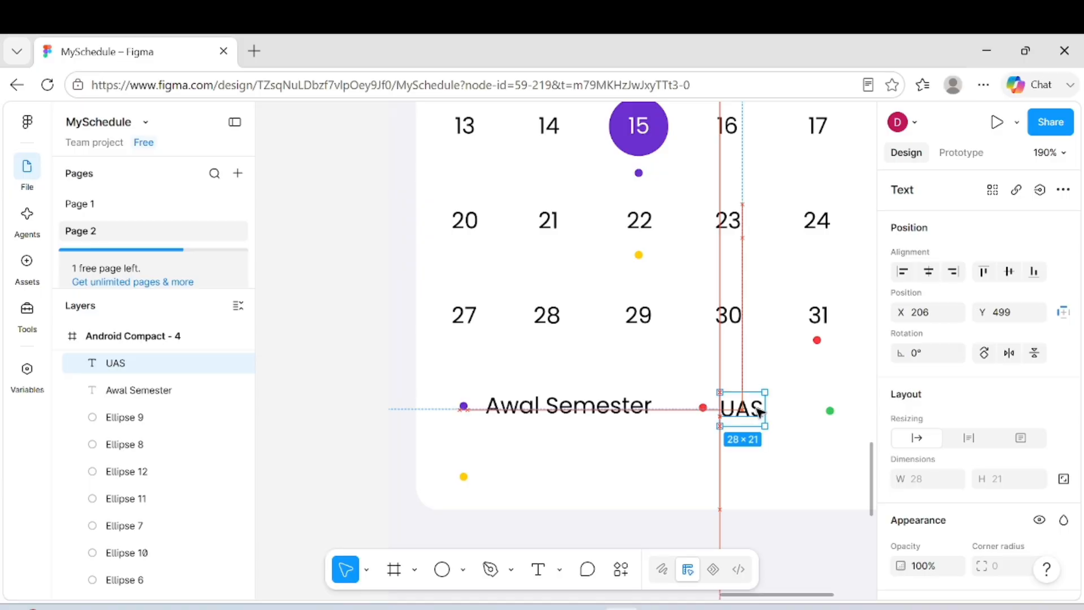
- Add the text "UTS" beside the yellow legend dot at X 89, Y 539
{"action": "left_click", "coordinate": [755, 463]}
{"action": "scroll", "coordinate": [742, 448], "scroll_direction": "down", "scroll_amount": 1}
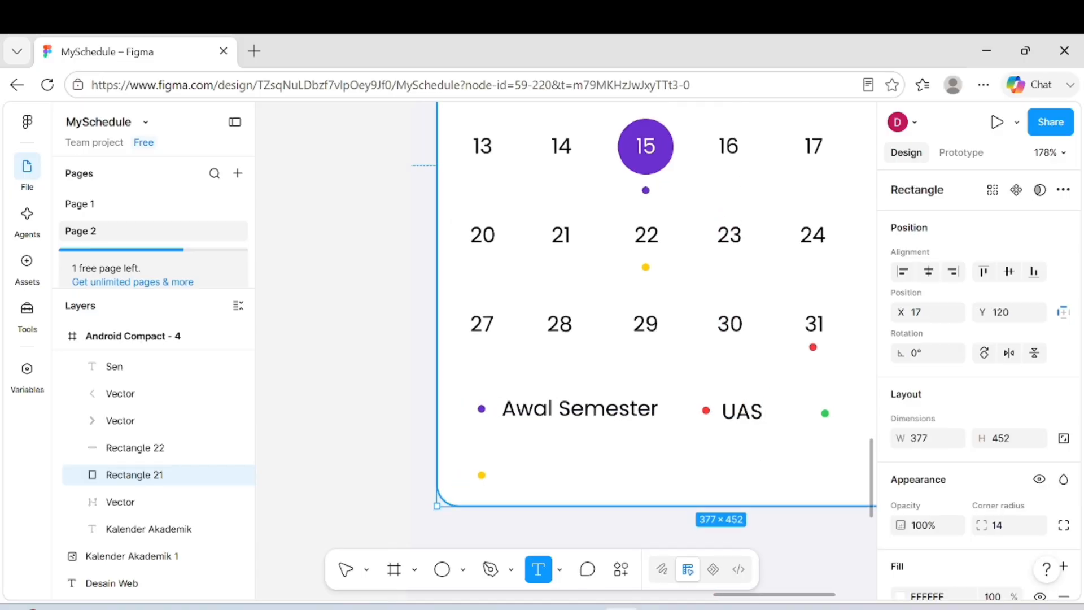
{"action": "left_click", "coordinate": [546, 472]}
{"action": "type", "text": "UTS"}
{"action": "scroll", "coordinate": [447, 424], "scroll_direction": "left", "scroll_amount": 5}
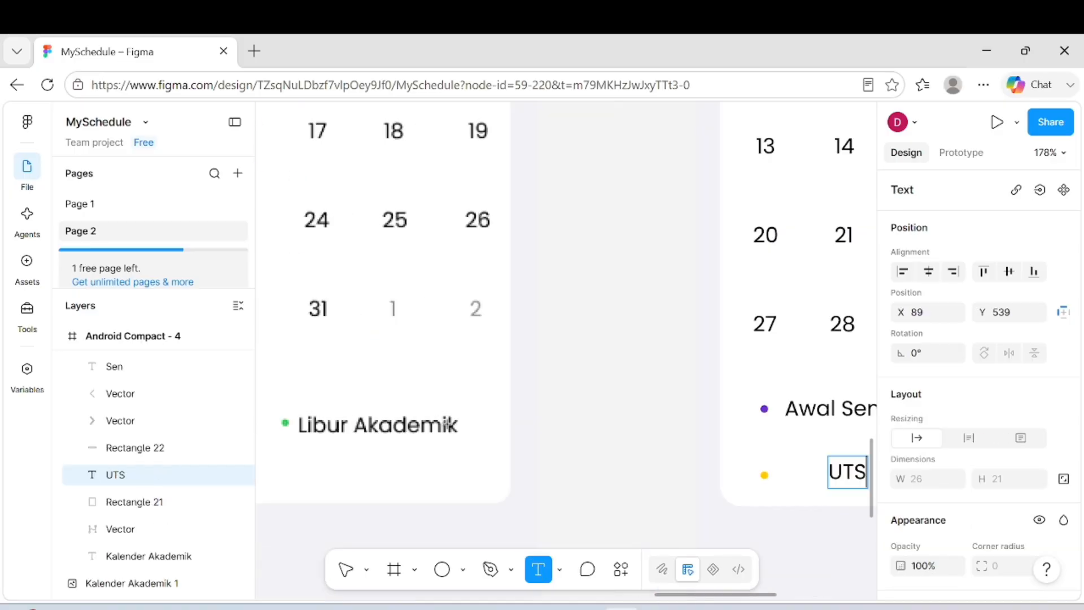
- Add the text "Libur Akademik" and place it beside the green legend dot at X 282, Y 502
{"action": "scroll", "coordinate": [638, 464], "scroll_direction": "right", "scroll_amount": 8}
{"action": "key", "text": "Caps_Lock"}
{"action": "left_click", "coordinate": [639, 470]}
{"action": "type", "text": "lIBUR"}
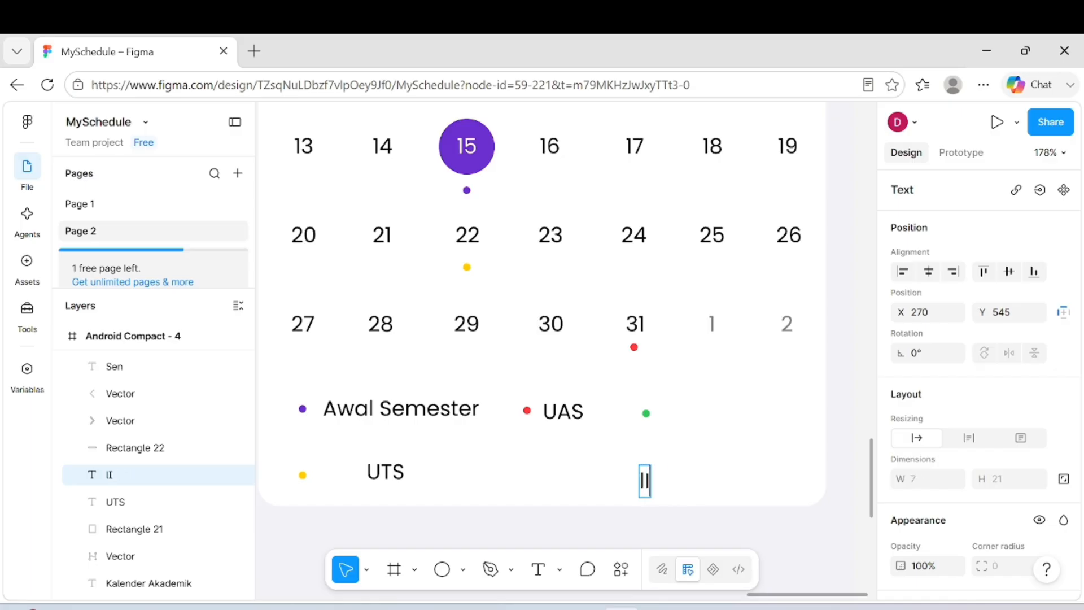
{"action": "key", "text": "Caps_Lock"}
{"action": "type", "text": "ibur Akademik"}
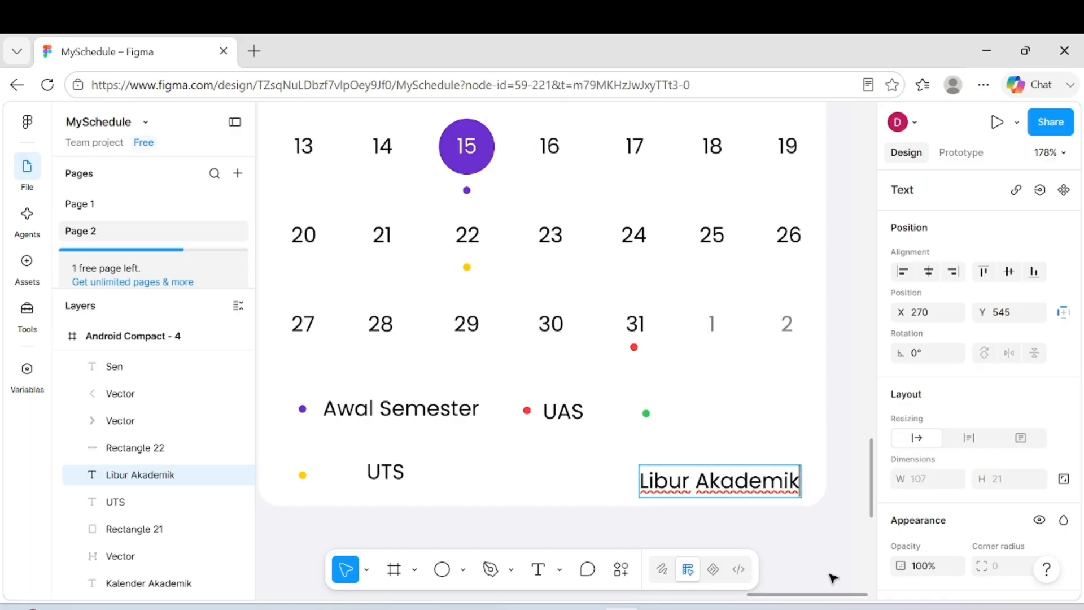
{"action": "key", "text": "Escape"}
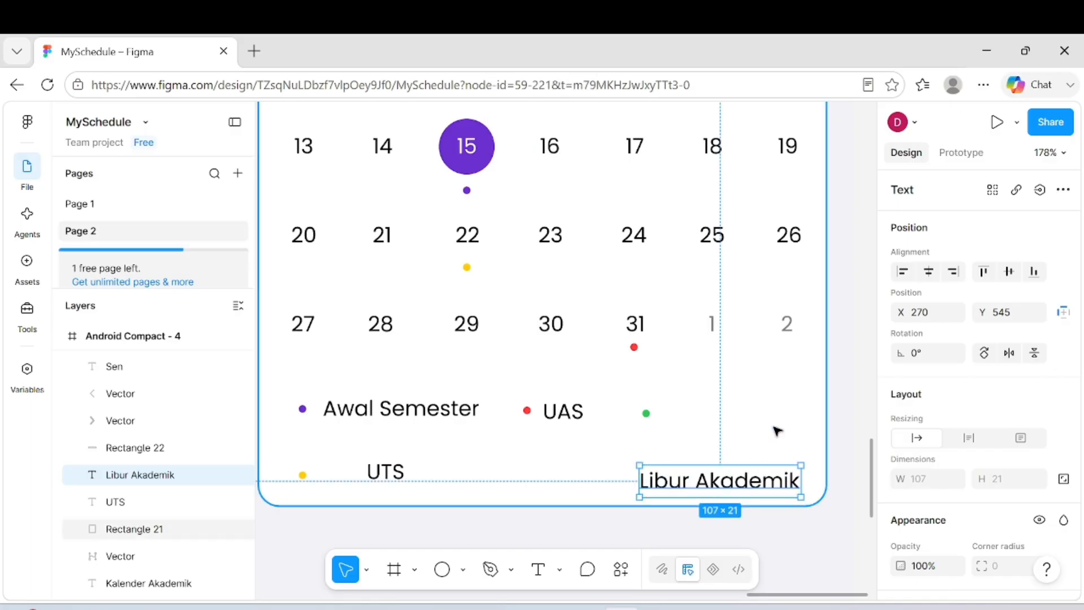
{"action": "left_click_drag", "start_coordinate": [753, 484], "coordinate": [770, 421]}
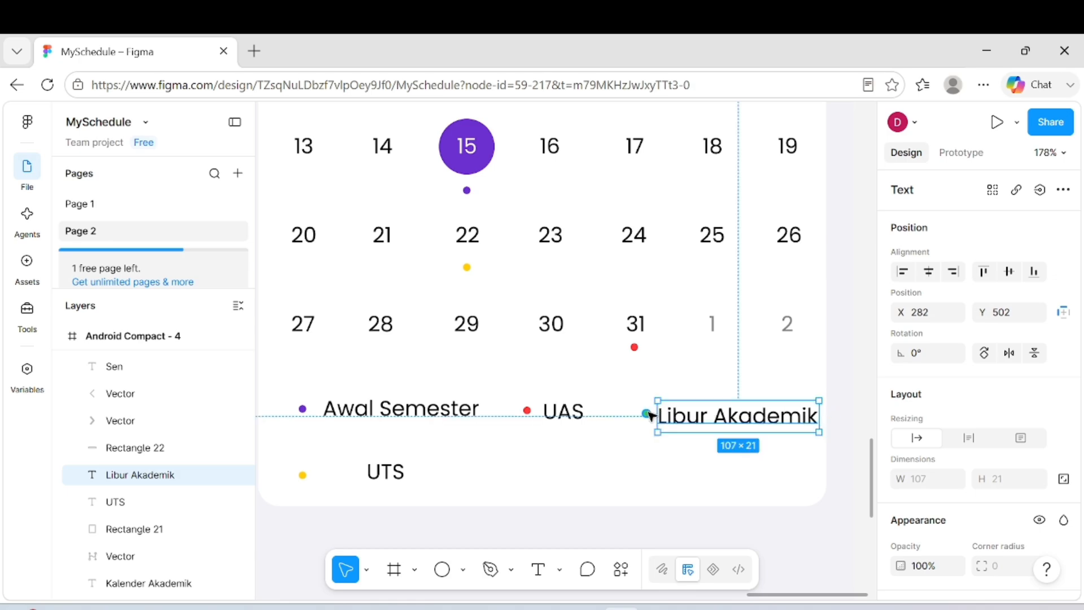
{"action": "left_click", "coordinate": [646, 414]}
{"action": "key", "text": "Return"}
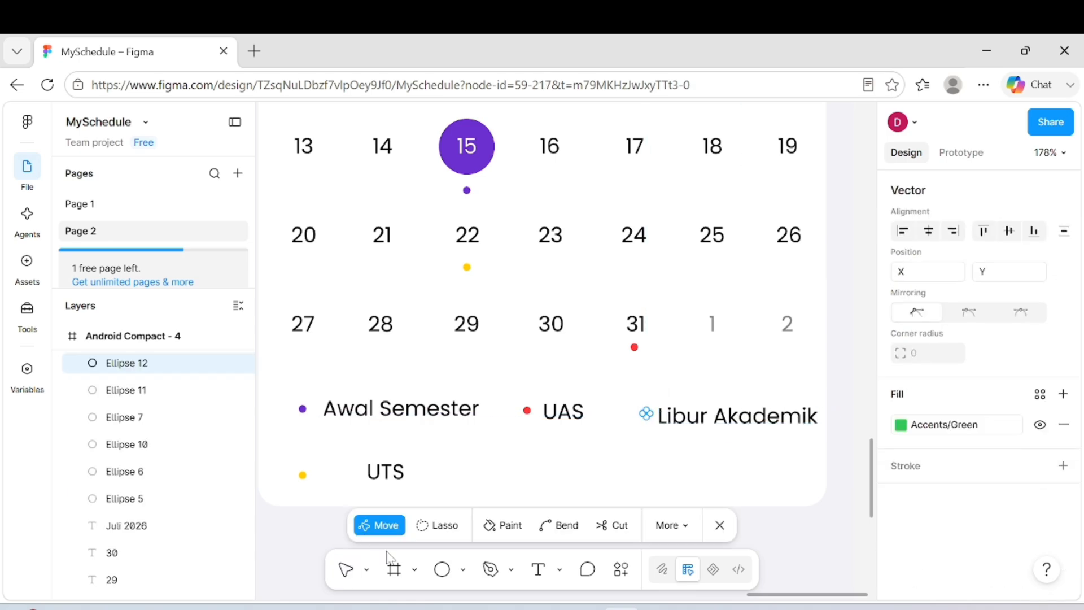
{"action": "left_click", "coordinate": [347, 569]}
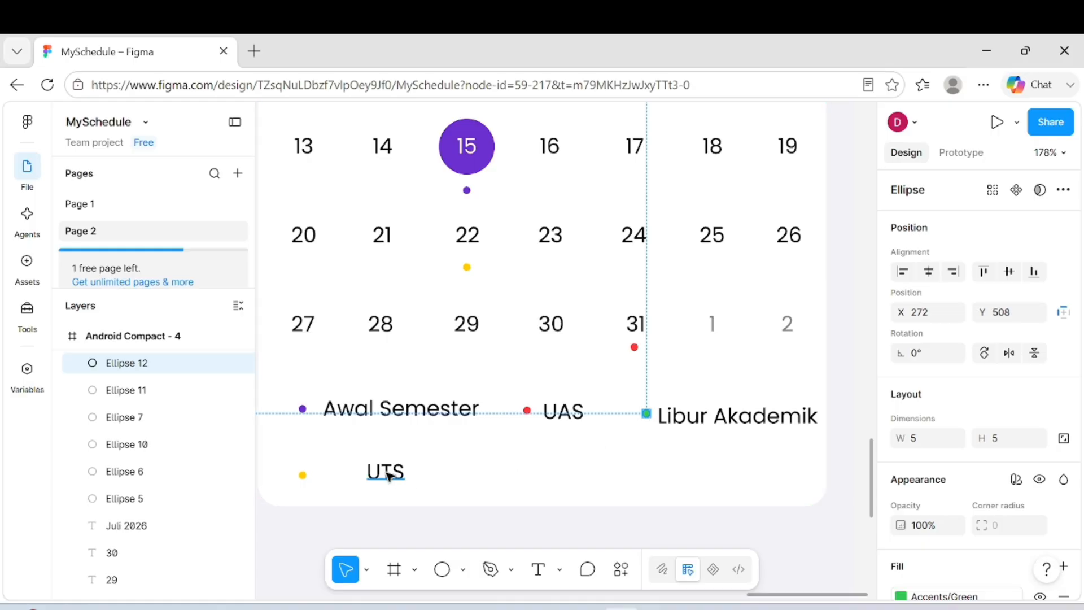
- Tighten the legend: place "UTS" at X 60, Y 541, the green dot at X 262, Y 507, and "Libur Akademik" at X 272, Y 499
{"action": "left_click_drag", "start_coordinate": [388, 476], "coordinate": [344, 475]}
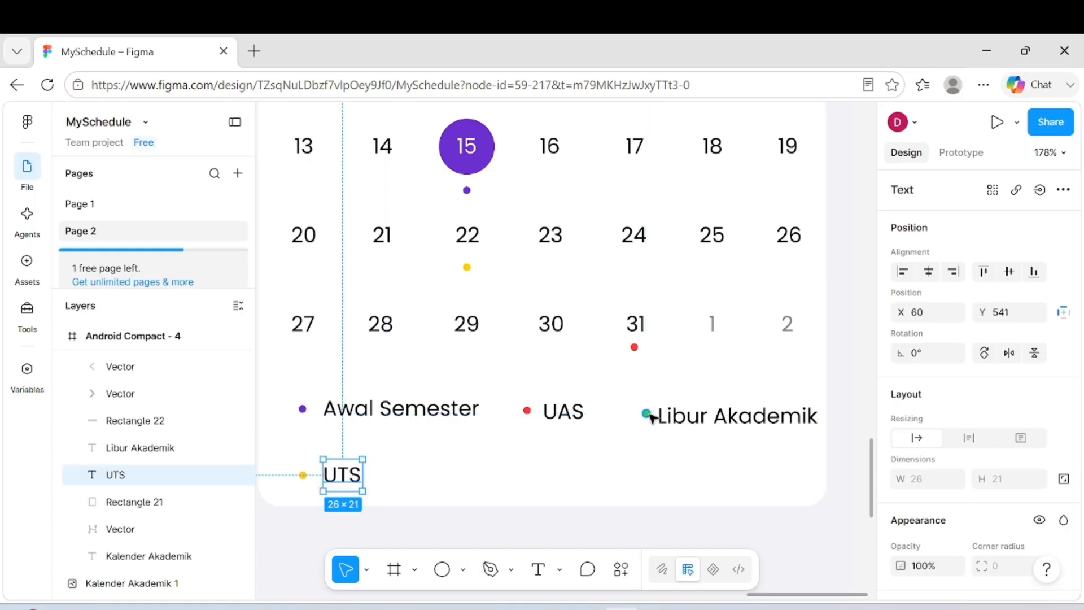
{"action": "left_click_drag", "start_coordinate": [650, 415], "coordinate": [631, 413]}
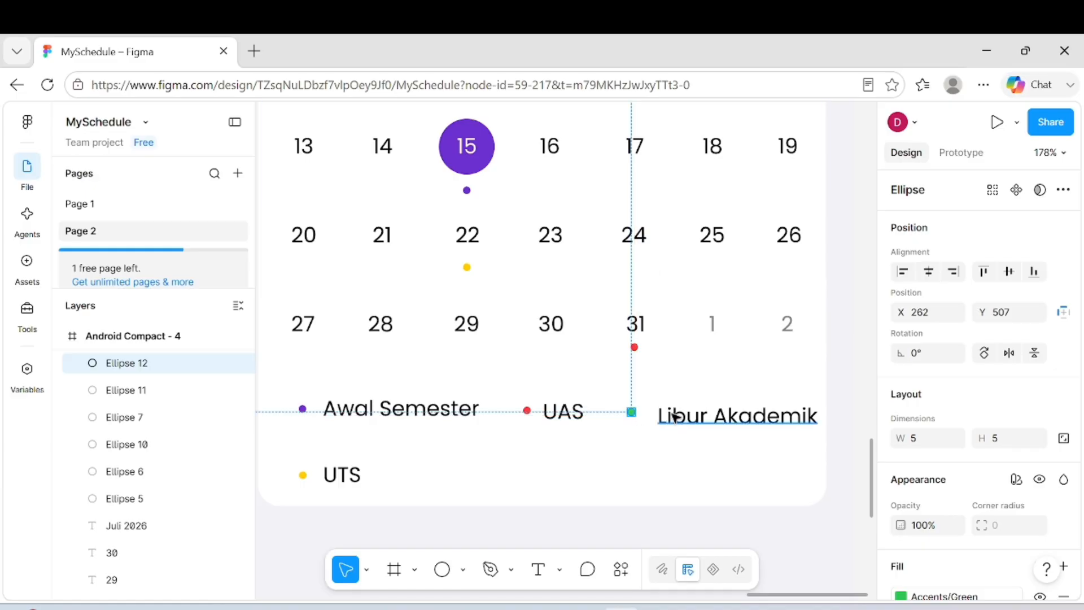
{"action": "left_click_drag", "start_coordinate": [679, 415], "coordinate": [668, 414]}
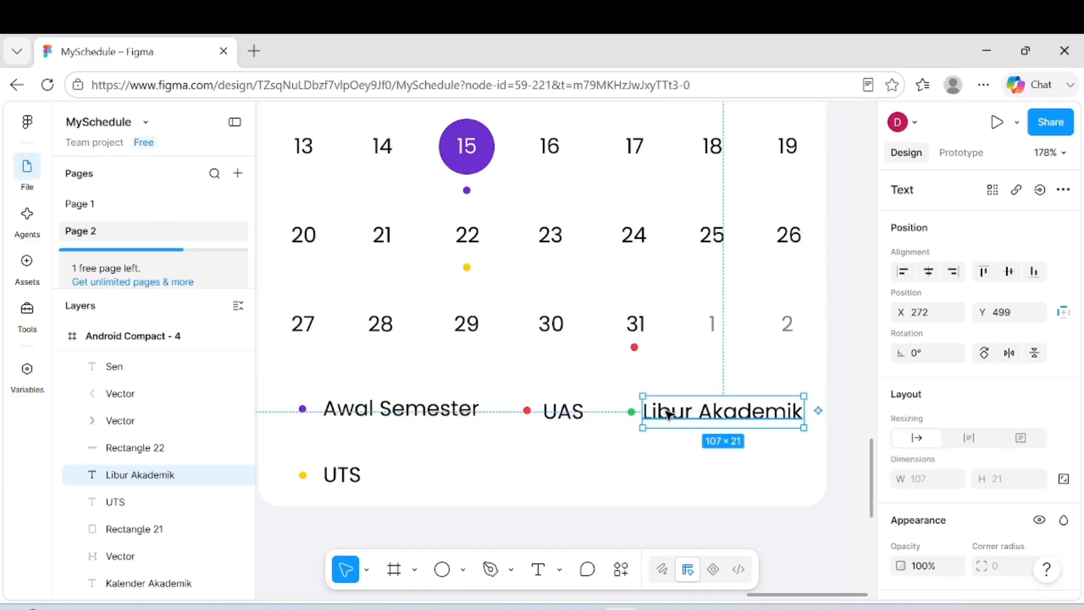
{"action": "scroll", "coordinate": [668, 414], "scroll_direction": "down", "scroll_amount": 6}
{"action": "scroll", "coordinate": [639, 492], "scroll_direction": "down", "scroll_amount": 2}
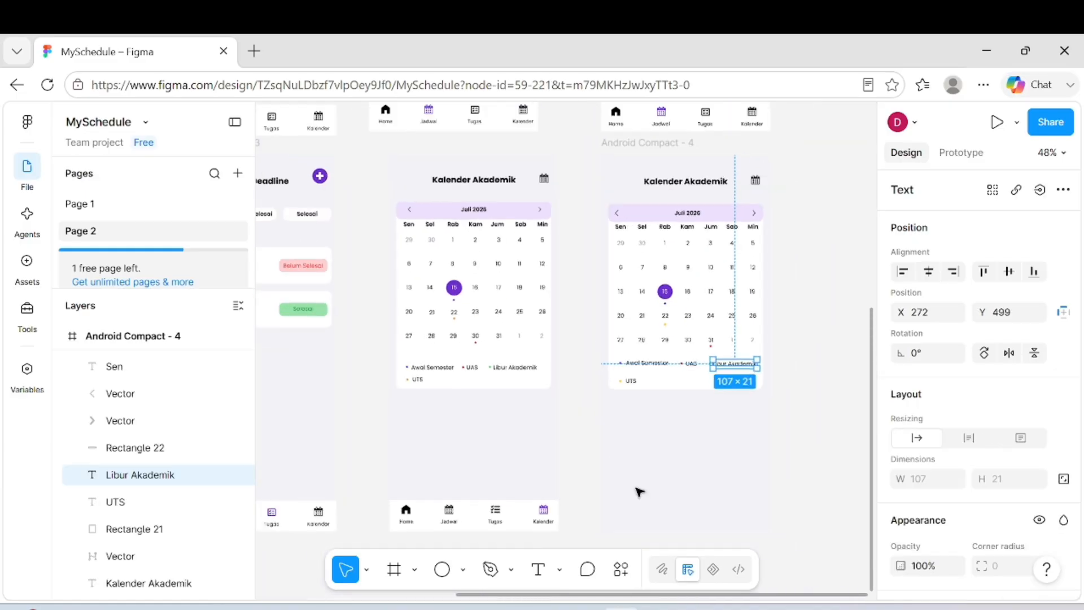
{"action": "left_click", "coordinate": [627, 444]}
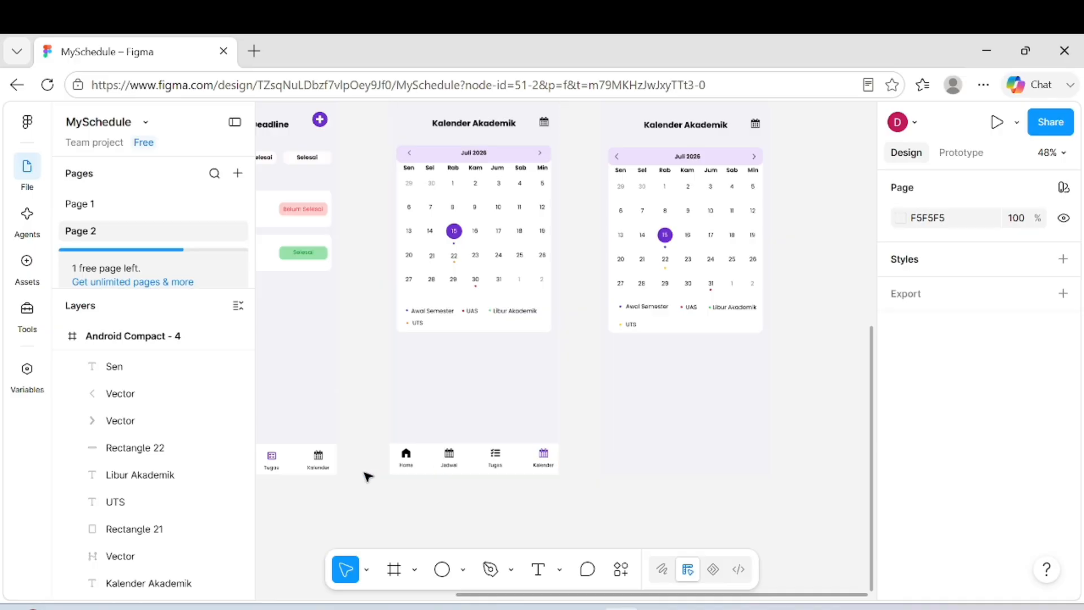
- Select the Home and Jadwal icons and labels plus the Tugas icon in the navigation bar of Android Compact - 2
{"action": "scroll", "coordinate": [489, 474], "scroll_direction": "up", "scroll_amount": 3}
{"action": "scroll", "coordinate": [712, 240], "scroll_direction": "right", "scroll_amount": 3}
{"action": "scroll", "coordinate": [713, 240], "scroll_direction": "up", "scroll_amount": 3}
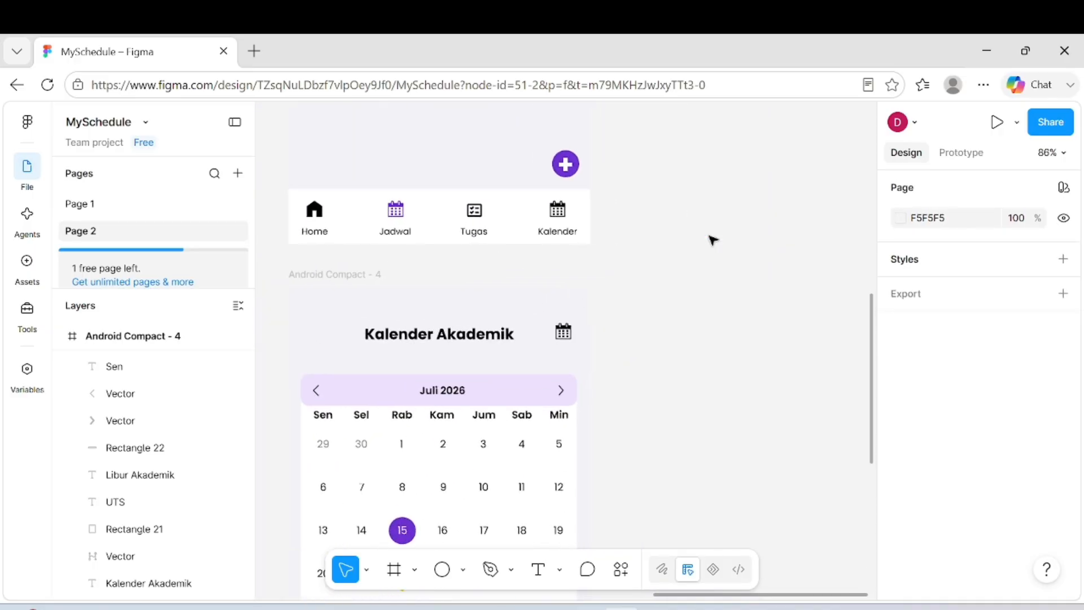
{"action": "scroll", "coordinate": [709, 237], "scroll_direction": "left", "scroll_amount": 3}
{"action": "left_click", "coordinate": [581, 210]}
{"action": "left_click", "coordinate": [510, 217], "text": "shift"}
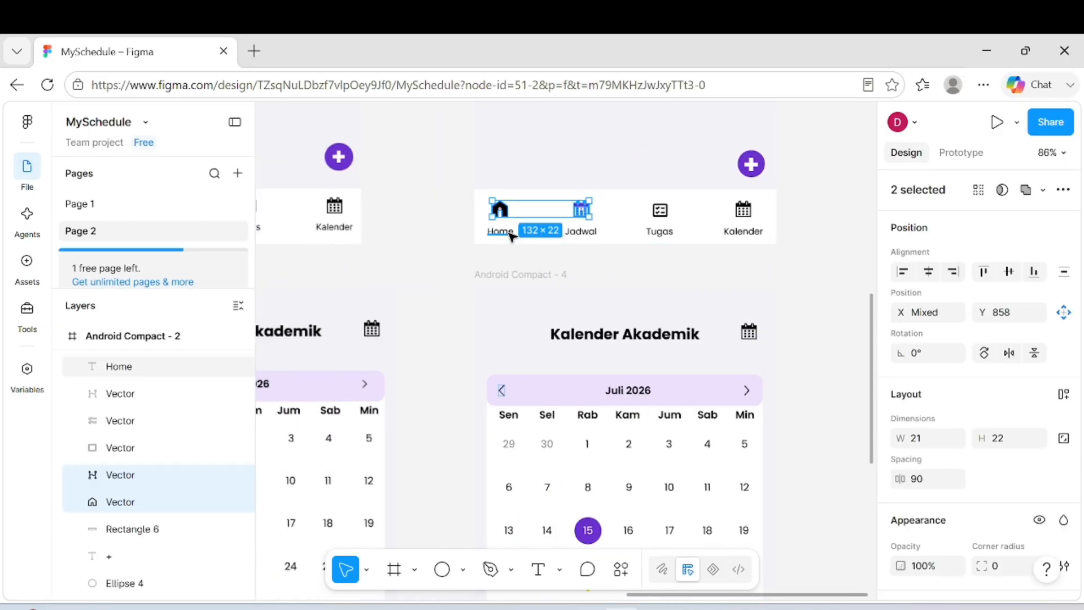
{"action": "left_click", "coordinate": [502, 231], "text": "shift"}
{"action": "left_click", "coordinate": [570, 233], "text": "shift"}
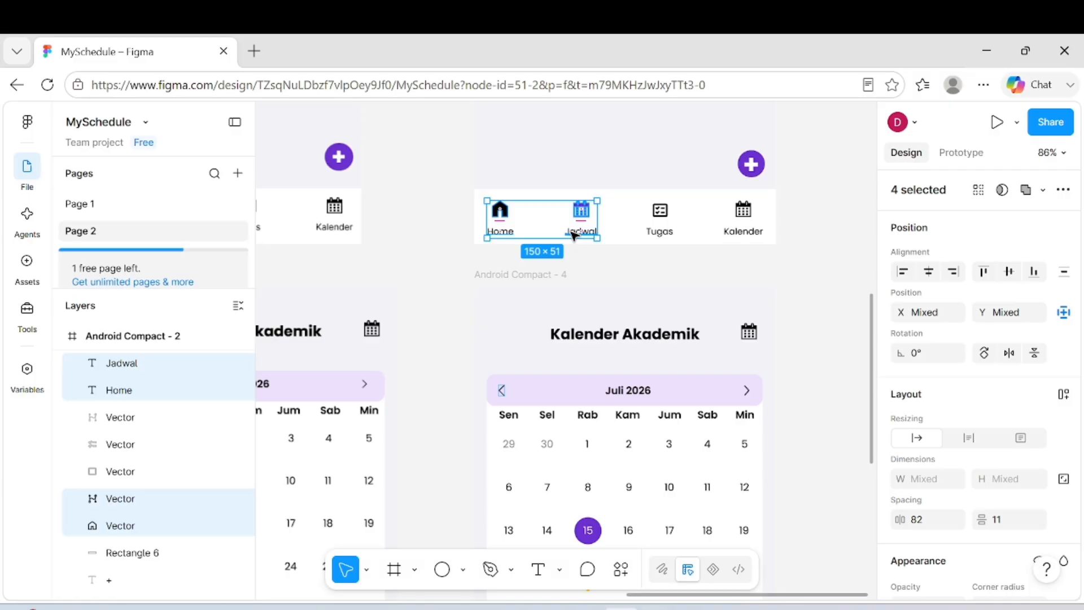
{"action": "left_click", "coordinate": [658, 217], "text": "shift"}
{"action": "key", "text": "ctrl+alt+t"}
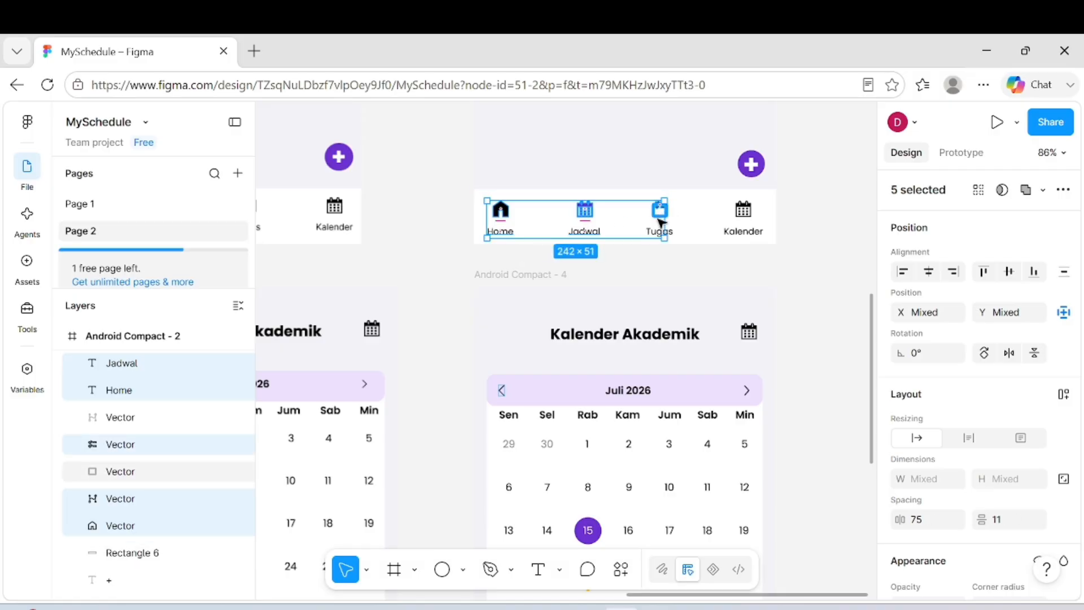
{"action": "left_click", "coordinate": [656, 233], "text": "shift"}
{"action": "left_click", "coordinate": [744, 214], "text": "shift"}
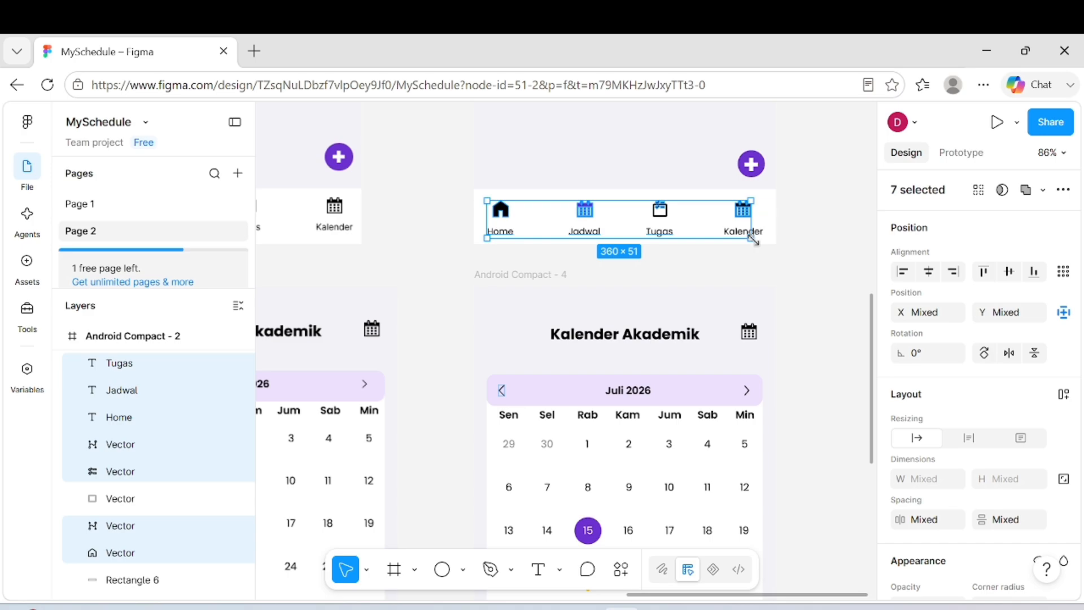
{"action": "scroll", "coordinate": [752, 238], "scroll_direction": "up", "scroll_amount": 5, "text": "ctrl"}
{"action": "left_click", "coordinate": [754, 224], "text": "shift"}
{"action": "left_click", "coordinate": [752, 128], "text": "shift"}
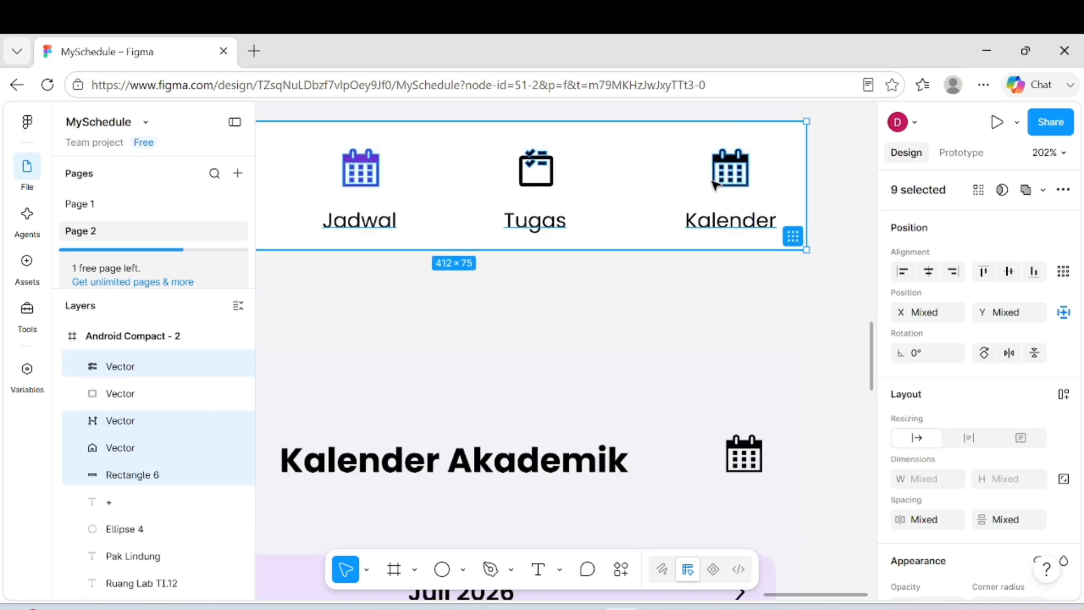
{"action": "scroll", "coordinate": [714, 182], "scroll_direction": "down", "scroll_amount": 5, "text": "ctrl"}
{"action": "left_click_drag", "start_coordinate": [683, 181], "coordinate": [685, 525]}
{"action": "scroll", "coordinate": [685, 525], "scroll_direction": "down", "scroll_amount": 2, "text": "ctrl"}
{"action": "scroll", "coordinate": [684, 525], "scroll_direction": "down", "scroll_amount": 2}
{"action": "key", "text": "ctrl+z"}
{"action": "scroll", "coordinate": [649, 397], "scroll_direction": "up", "scroll_amount": 4}
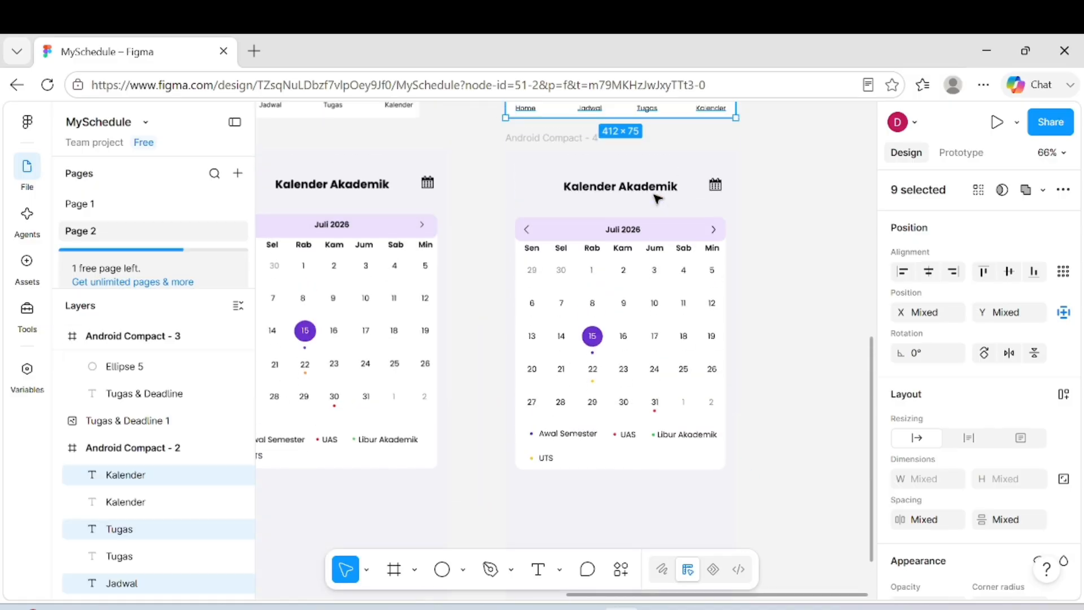
{"action": "scroll", "coordinate": [656, 204], "scroll_direction": "up", "scroll_amount": 6, "text": "ctrl"}
{"action": "scroll", "coordinate": [655, 211], "scroll_direction": "up", "scroll_amount": 5}
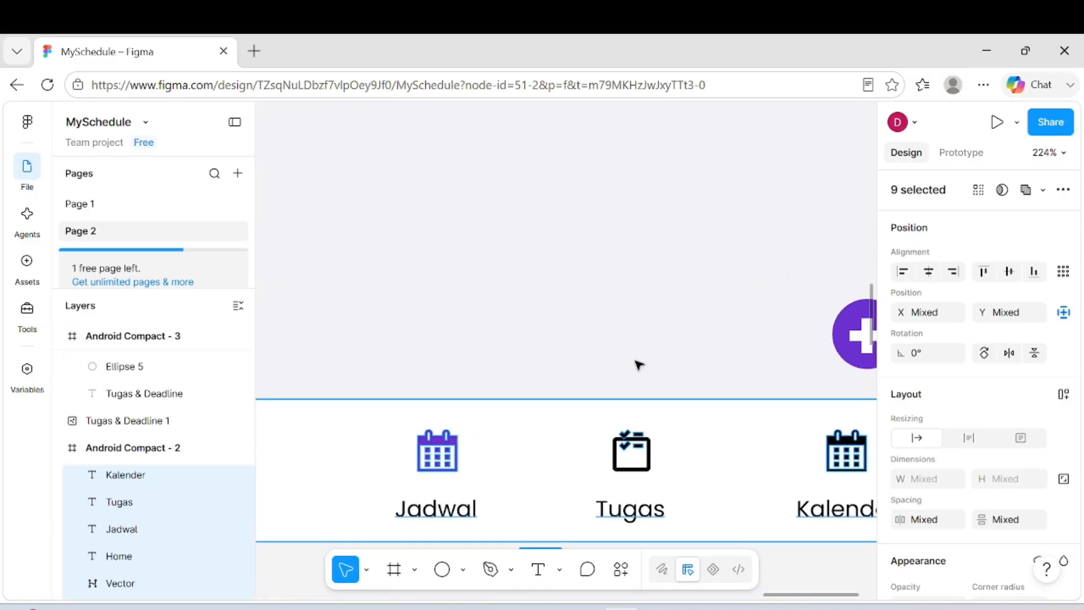
{"action": "key", "text": "ctrl+z"}
{"action": "key", "text": "ctrl+z"}
{"action": "key", "text": "ctrl+z"}
{"action": "key", "text": "ctrl+z"}
{"action": "key", "text": "ctrl+z"}
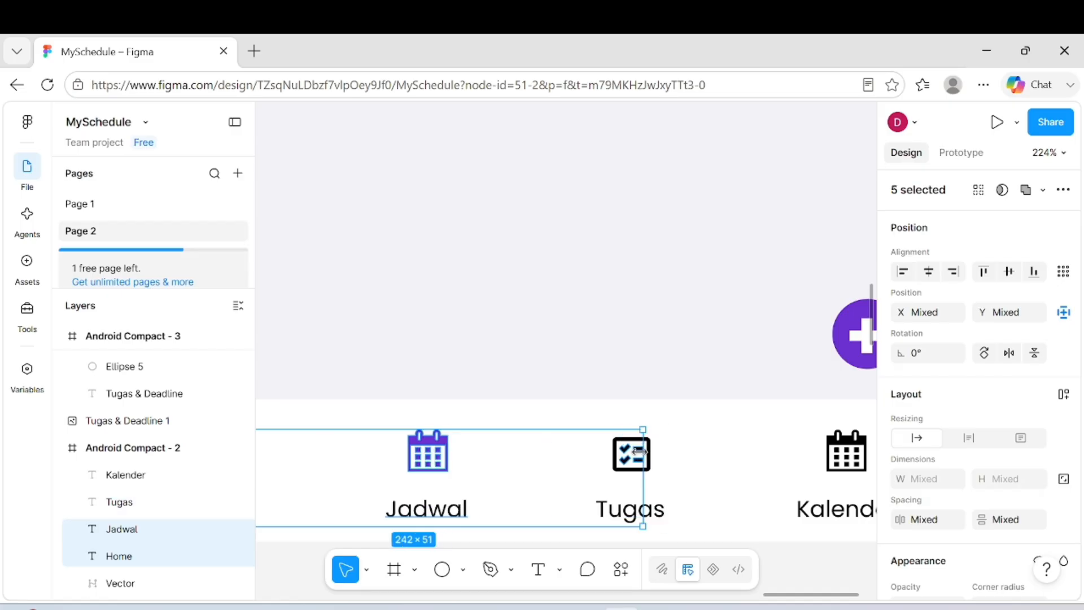
- Add the remaining Tugas and Kalender items and the white bar to the selection, and copy the navigation bar to the bottom of Android Compact - 4
{"action": "scroll", "coordinate": [639, 452], "scroll_direction": "up", "scroll_amount": 2, "text": "ctrl"}
{"action": "scroll", "coordinate": [639, 446], "scroll_direction": "down", "scroll_amount": 2}
{"action": "left_click", "coordinate": [610, 362], "text": "shift"}
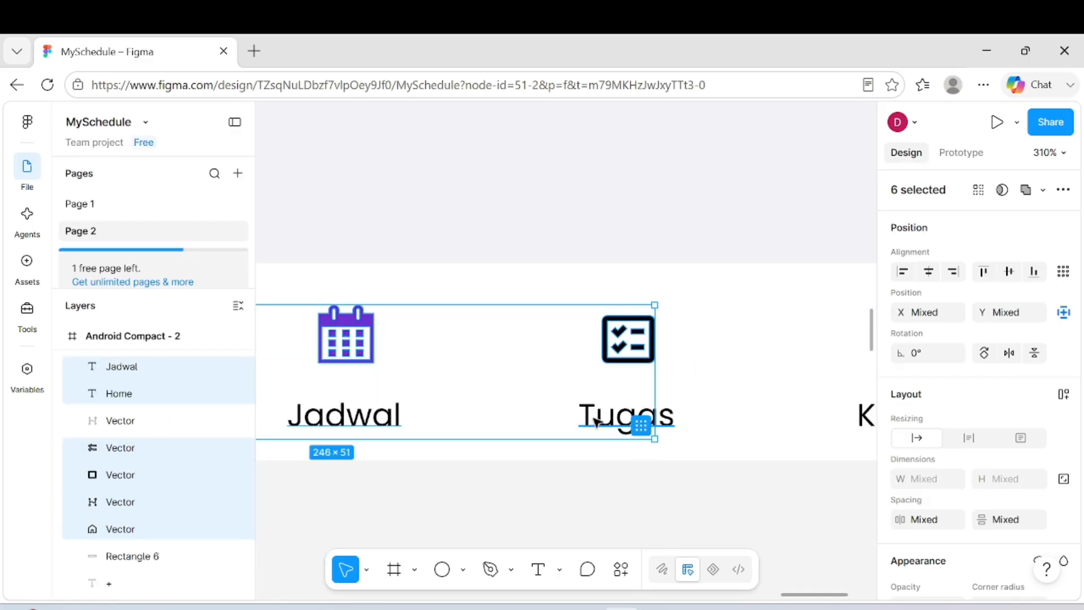
{"action": "left_click", "coordinate": [597, 422], "text": "shift"}
{"action": "scroll", "coordinate": [596, 421], "scroll_direction": "right", "scroll_amount": 4}
{"action": "left_click", "coordinate": [654, 403], "text": "shift"}
{"action": "left_click", "coordinate": [676, 308], "text": "shift"}
{"action": "left_click", "coordinate": [666, 275], "text": "shift"}
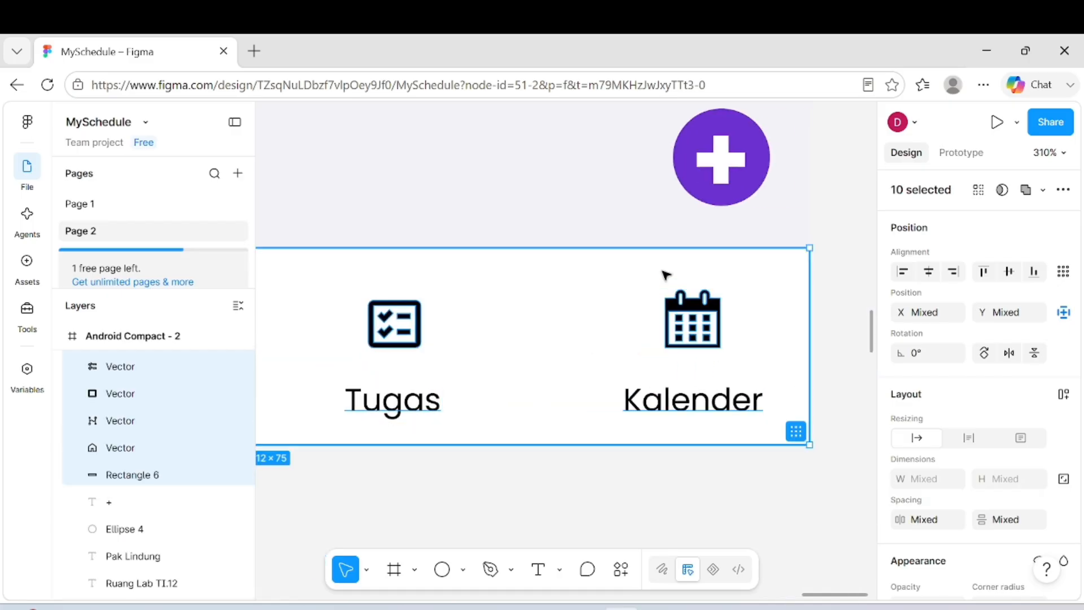
{"action": "scroll", "coordinate": [666, 275], "scroll_direction": "down", "scroll_amount": 5, "text": "ctrl"}
{"action": "scroll", "coordinate": [649, 429], "scroll_direction": "down", "scroll_amount": 4}
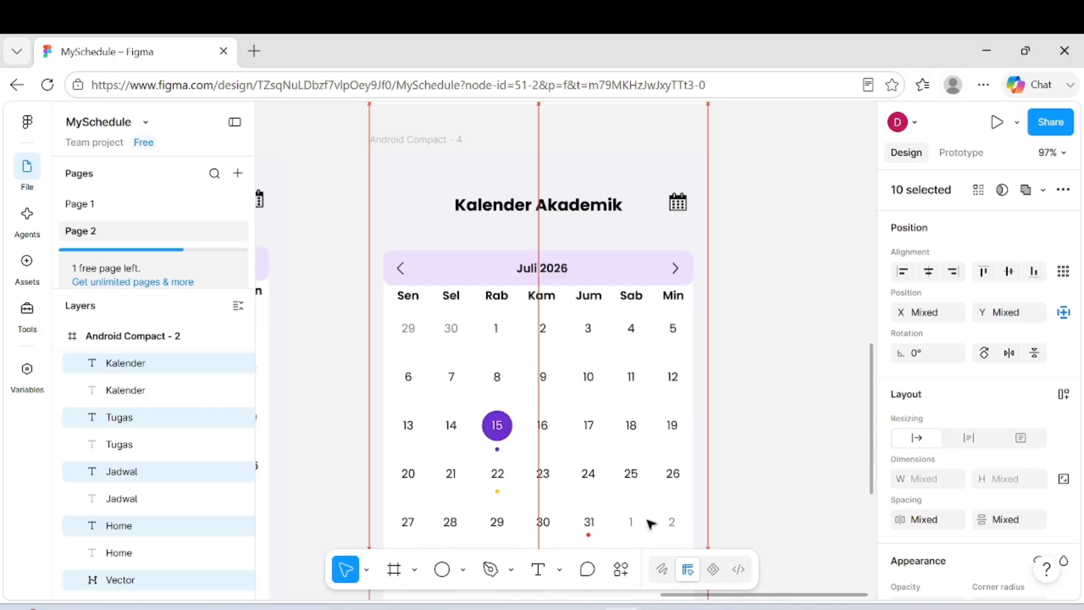
{"action": "scroll", "coordinate": [650, 524], "scroll_direction": "down", "scroll_amount": 10}
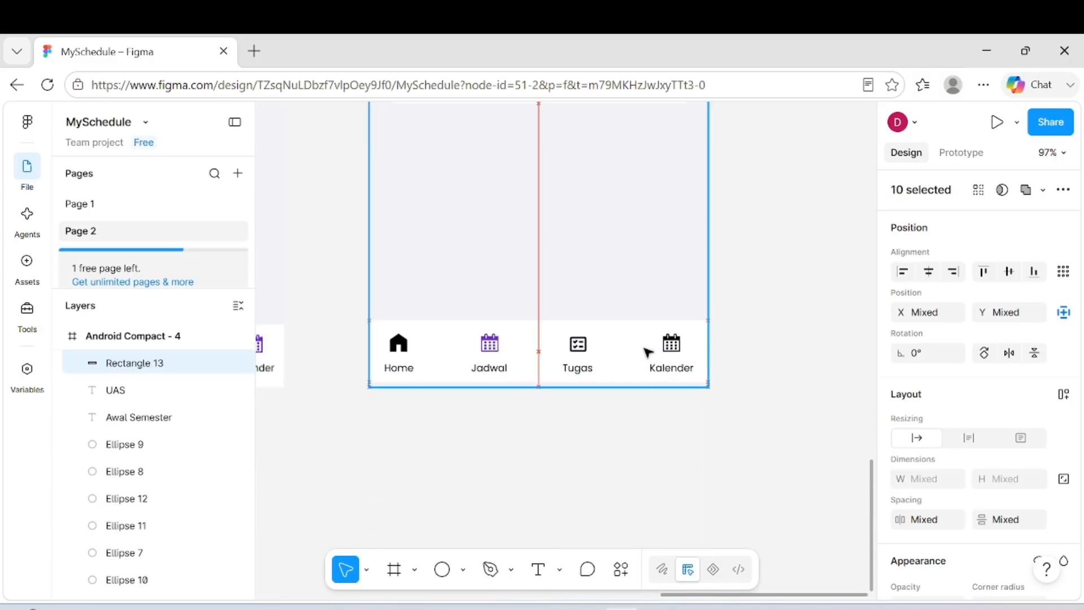
{"action": "left_click_drag", "start_coordinate": [648, 353], "coordinate": [647, 357]}
- Recolor the Jadwal icon in the copied navigation bar to black
{"action": "left_click", "coordinate": [494, 351]}
{"action": "scroll", "coordinate": [1037, 411], "scroll_direction": "down", "scroll_amount": 2}
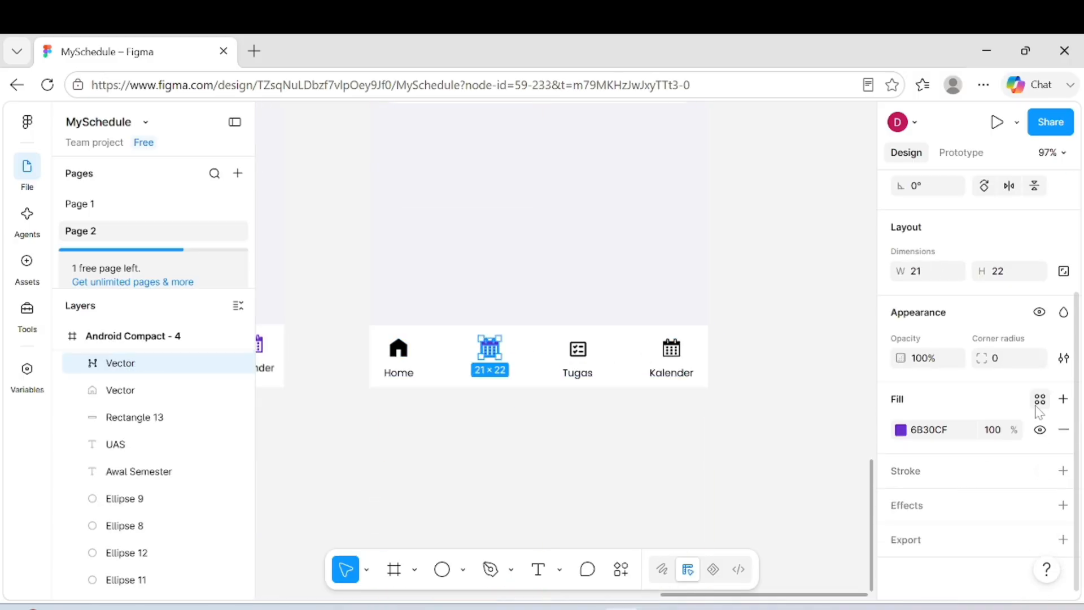
{"action": "left_click", "coordinate": [1039, 400]}
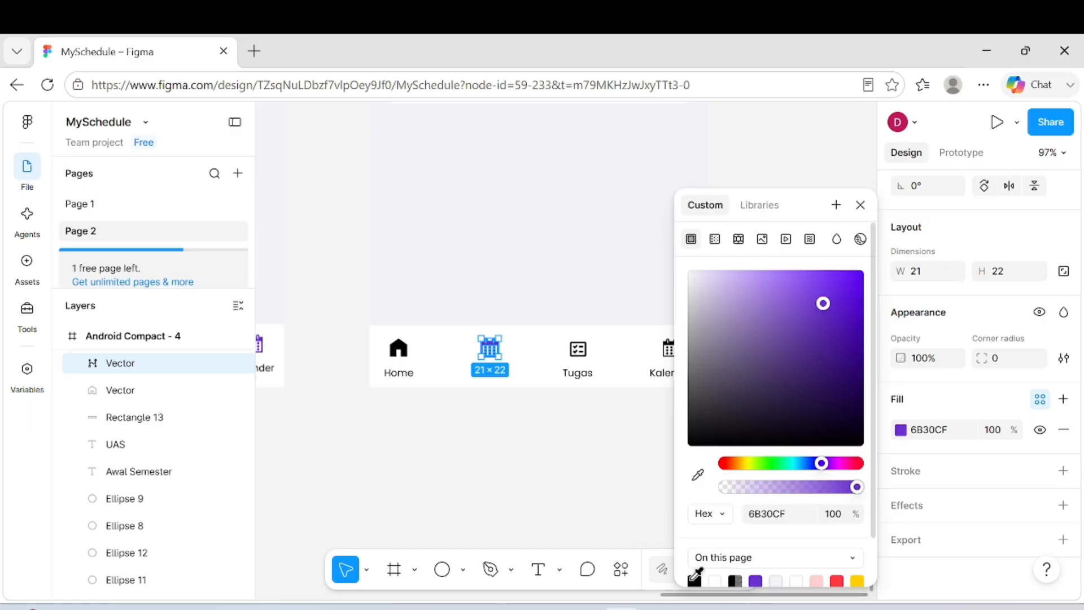
{"action": "left_click", "coordinate": [695, 577]}
- Recolor the Kalender icon in the Android Compact - 4 navigation bar to purple 6B30CF
{"action": "left_click", "coordinate": [667, 349]}
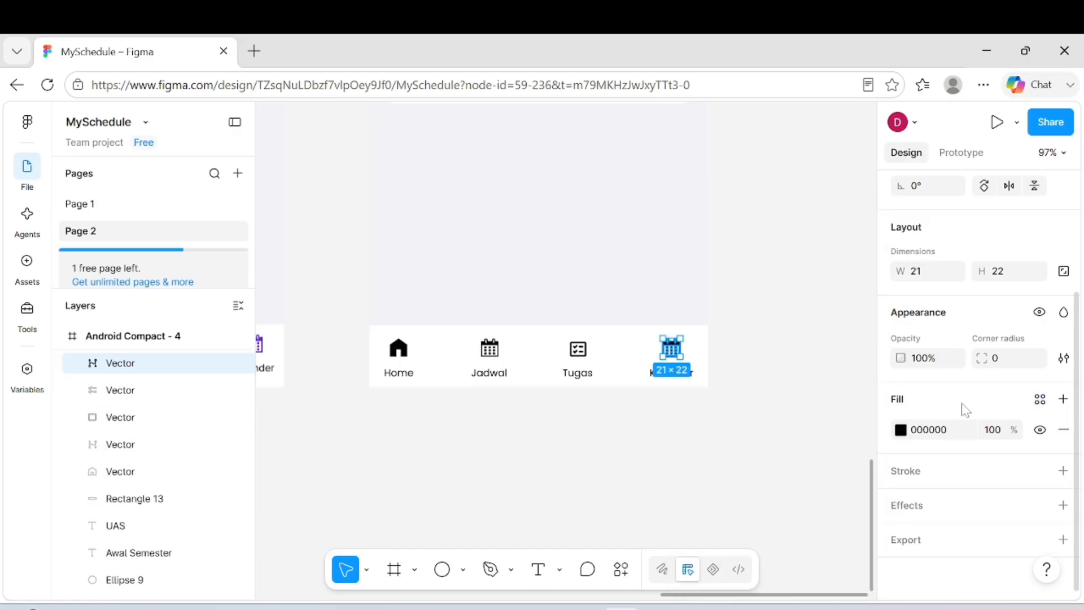
{"action": "left_click", "coordinate": [1039, 400]}
{"action": "left_click", "coordinate": [705, 241]}
{"action": "left_click", "coordinate": [757, 577]}
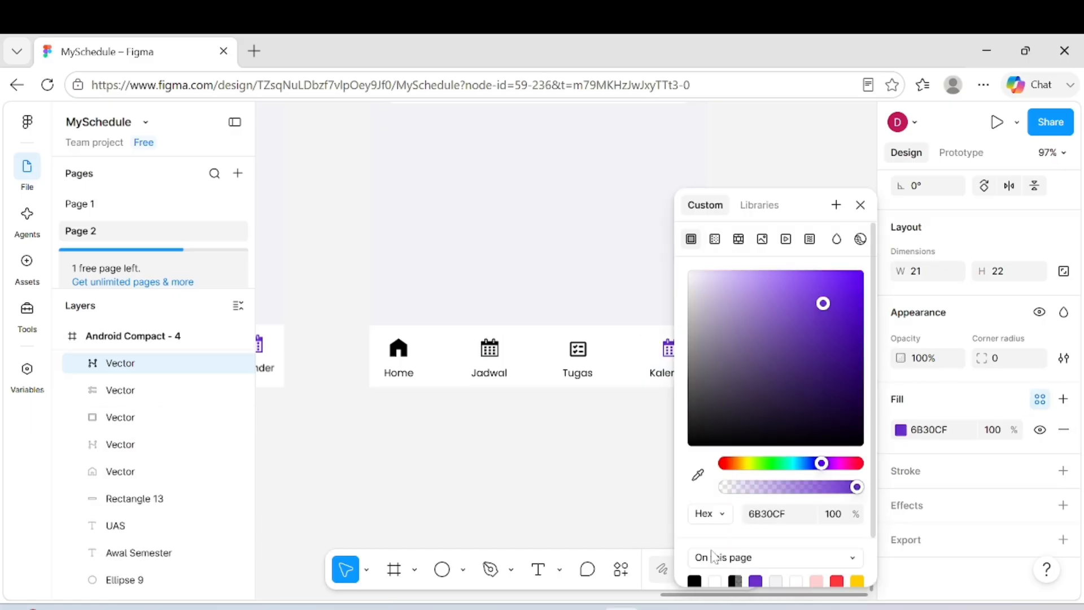
{"action": "left_click", "coordinate": [604, 479]}
- Review the recreated screens against their reference images across Page 2
{"action": "scroll", "coordinate": [606, 479], "scroll_direction": "down", "scroll_amount": 3}
{"action": "scroll", "coordinate": [606, 478], "scroll_direction": "down", "scroll_amount": 5}
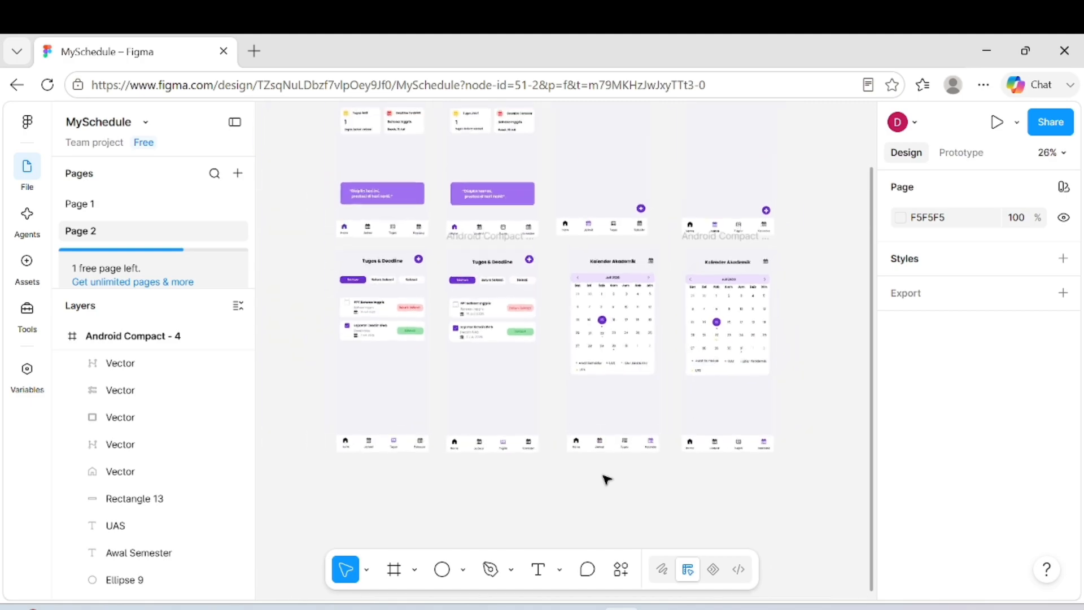
{"action": "scroll", "coordinate": [604, 476], "scroll_direction": "up", "scroll_amount": 1}
{"action": "left_click", "coordinate": [727, 285]}
{"action": "scroll", "coordinate": [759, 184], "scroll_direction": "up", "scroll_amount": 3}
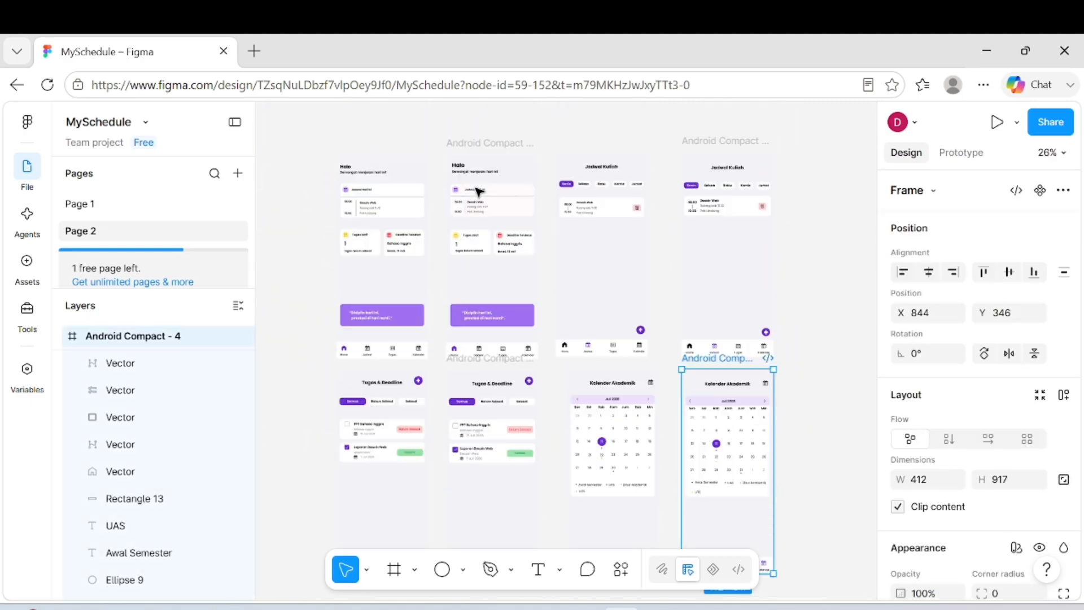
{"action": "scroll", "coordinate": [759, 183], "scroll_direction": "down", "scroll_amount": 3}
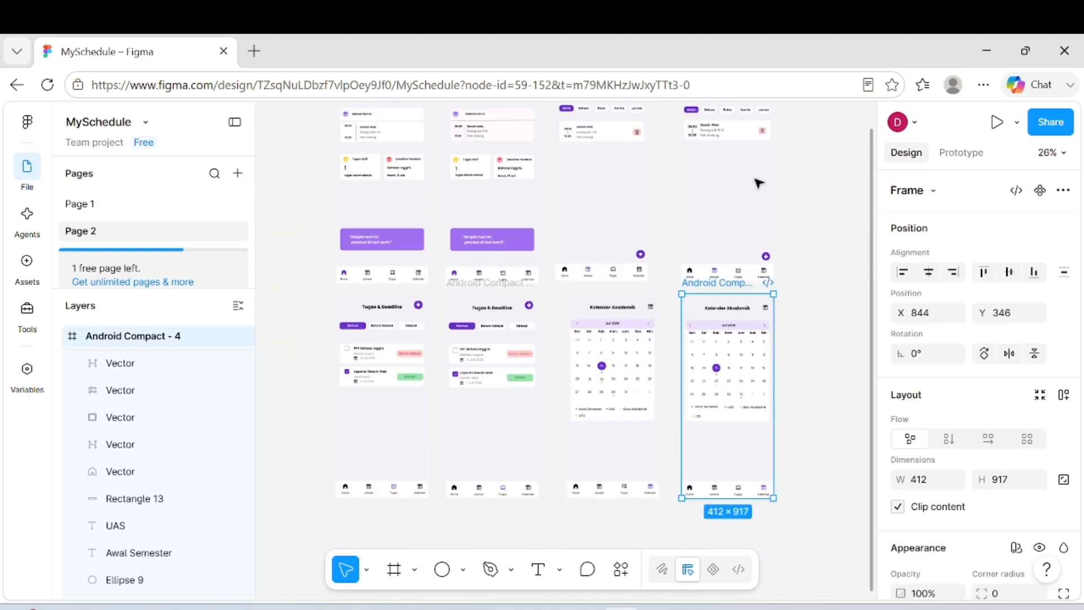
{"action": "left_click", "coordinate": [812, 245]}
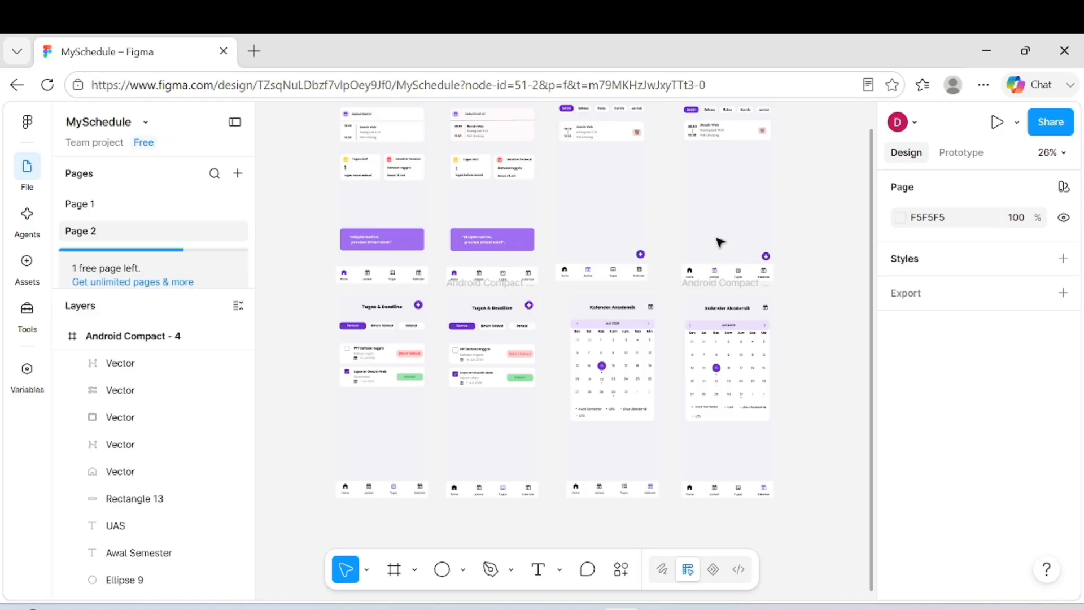
{"action": "scroll", "coordinate": [767, 259], "scroll_direction": "up", "scroll_amount": 2}
{"action": "scroll", "coordinate": [662, 247], "scroll_direction": "up", "scroll_amount": 2}
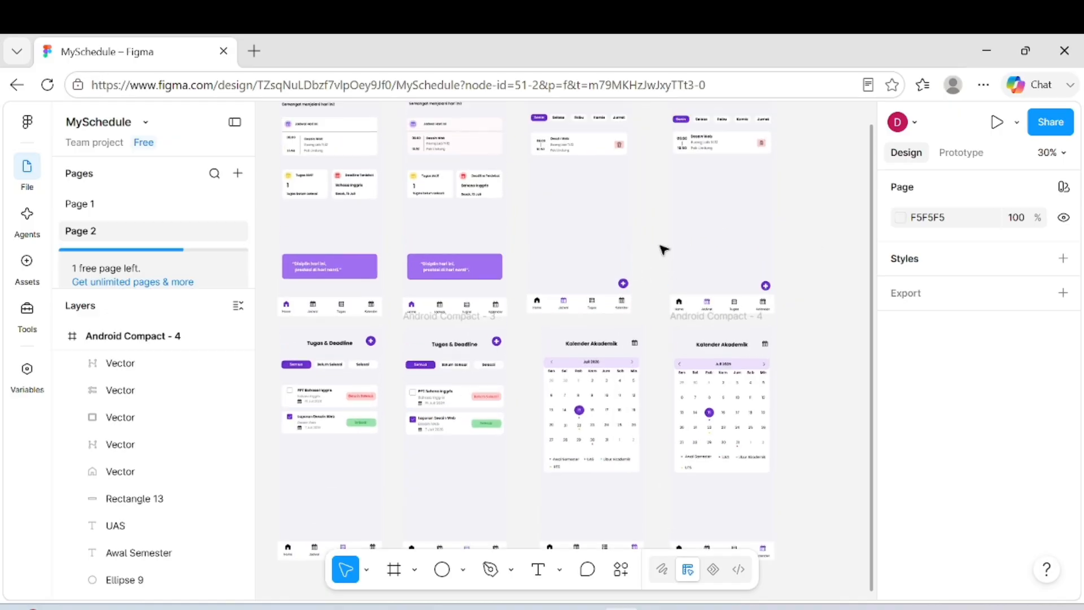
{"action": "scroll", "coordinate": [484, 390], "scroll_direction": "down", "scroll_amount": 3}
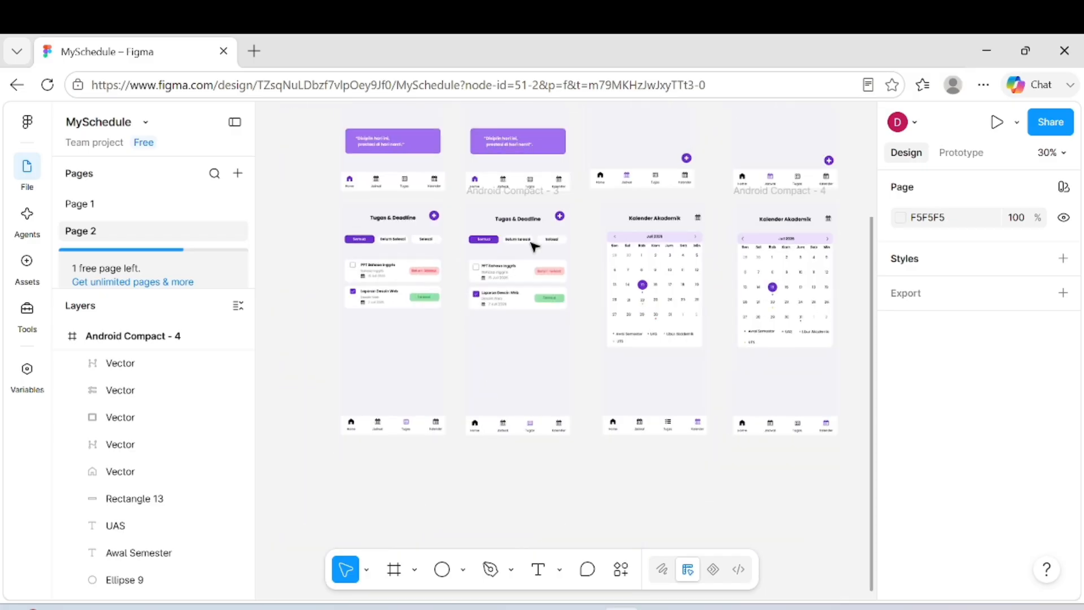
{"action": "scroll", "coordinate": [528, 277], "scroll_direction": "up", "scroll_amount": 3}
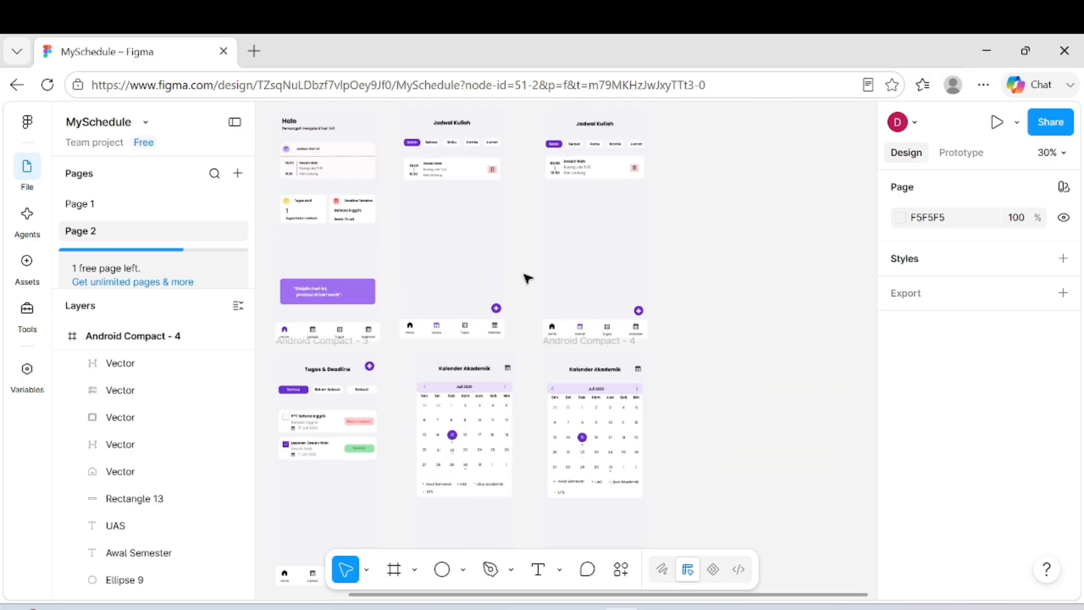
{"action": "scroll", "coordinate": [536, 285], "scroll_direction": "right", "scroll_amount": 2}
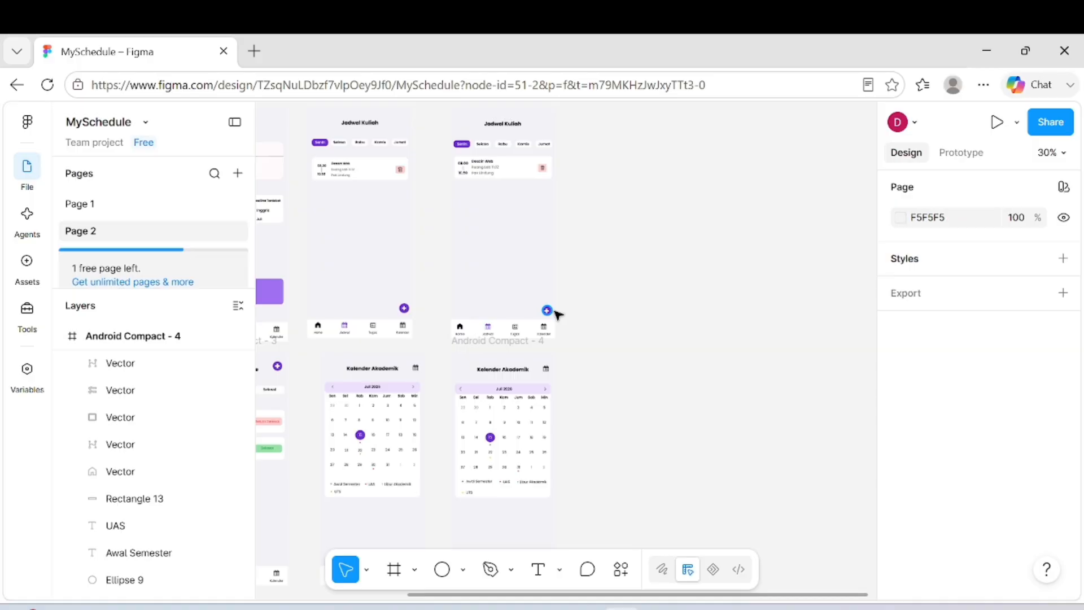
- Bring the "Form Tambah Jadwal" reference image from File Explorer onto the Figma canvas beside Android Compact - 2
{"action": "left_click", "coordinate": [547, 608]}
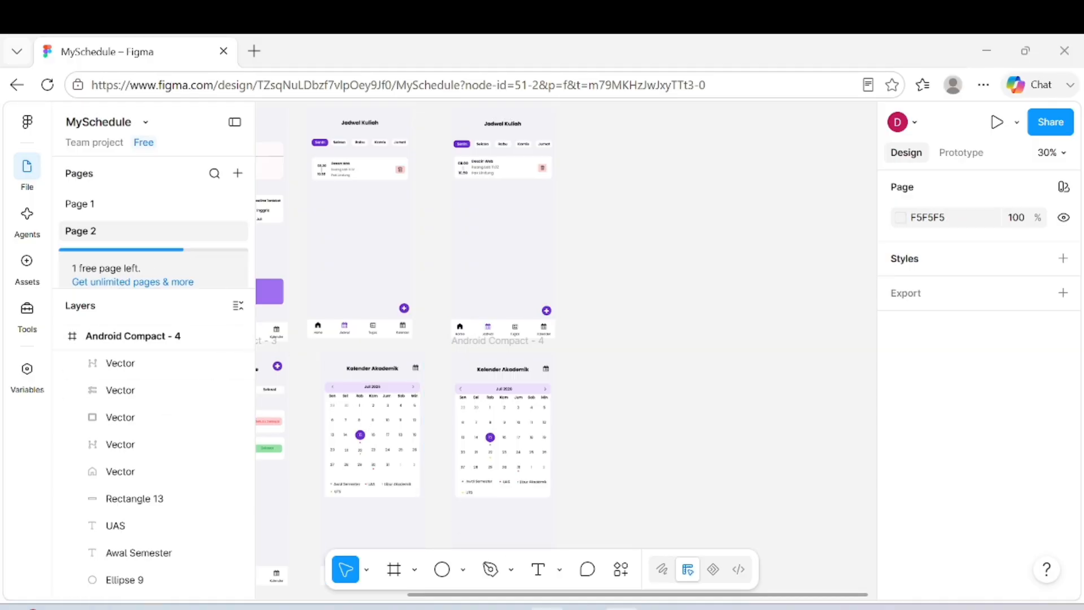
{"action": "scroll", "coordinate": [155, 279], "scroll_direction": "down", "scroll_amount": 1}
{"action": "scroll", "coordinate": [153, 277], "scroll_direction": "up", "scroll_amount": 4}
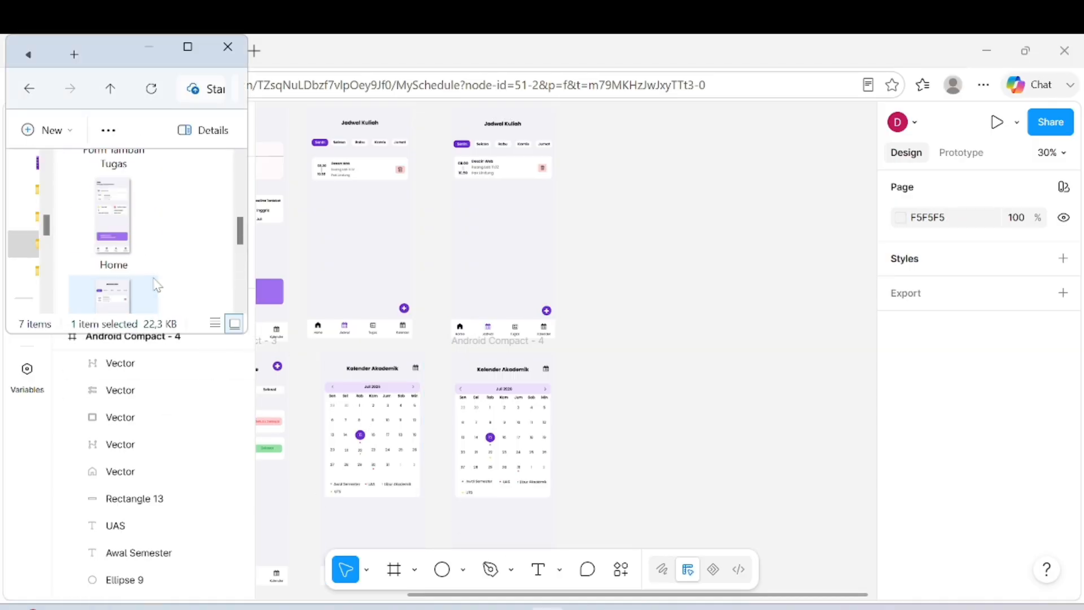
{"action": "scroll", "coordinate": [157, 285], "scroll_direction": "up", "scroll_amount": 3}
{"action": "scroll", "coordinate": [150, 247], "scroll_direction": "up", "scroll_amount": 2}
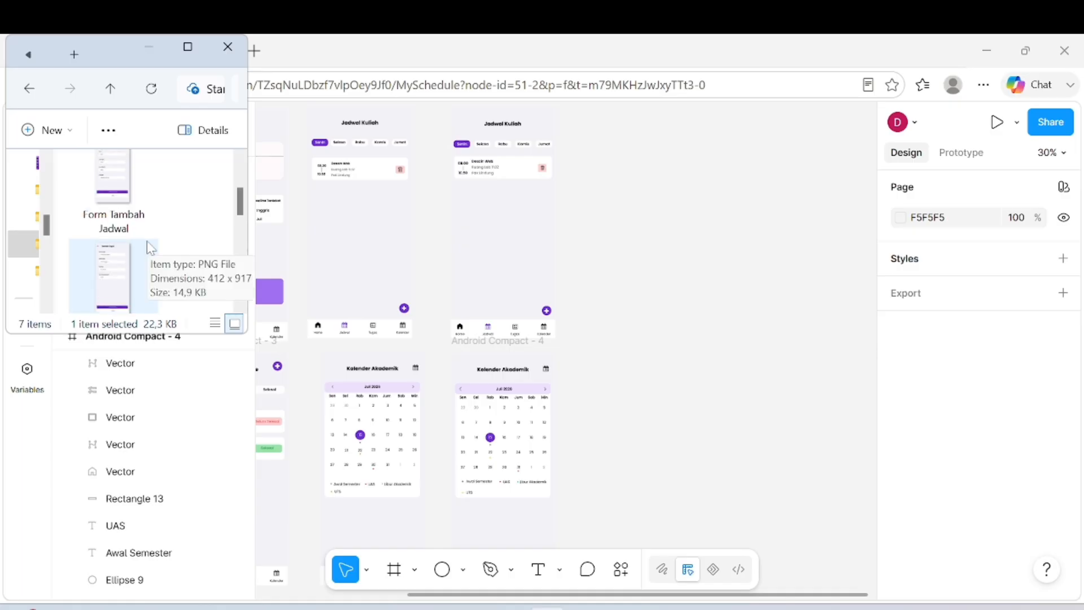
{"action": "left_click_drag", "start_coordinate": [122, 204], "coordinate": [619, 263]}
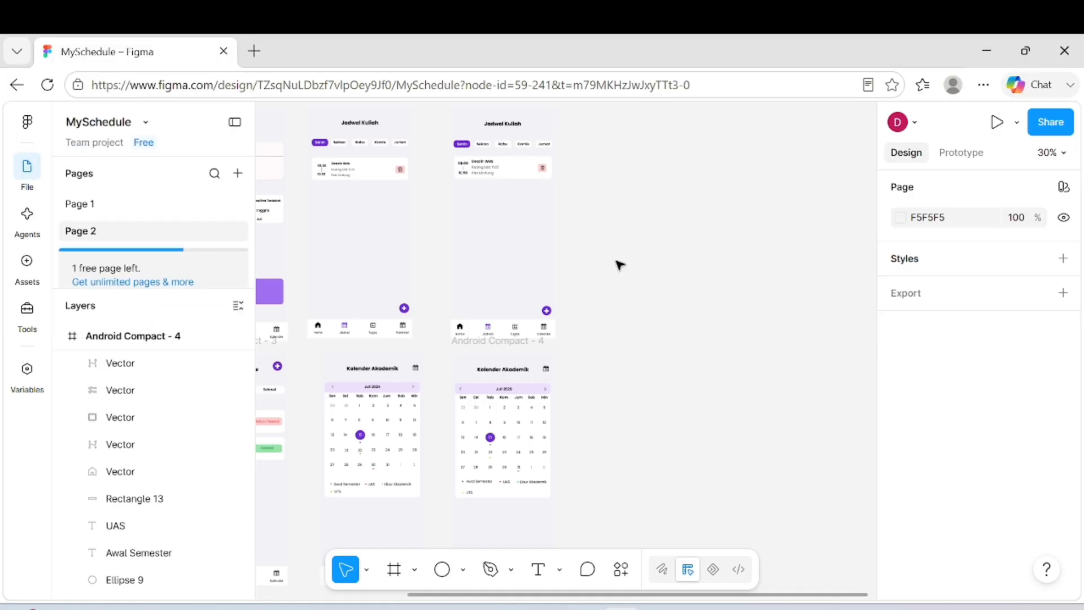
{"action": "scroll", "coordinate": [617, 260], "scroll_direction": "up", "scroll_amount": 1}
{"action": "scroll", "coordinate": [617, 261], "scroll_direction": "right", "scroll_amount": 1}
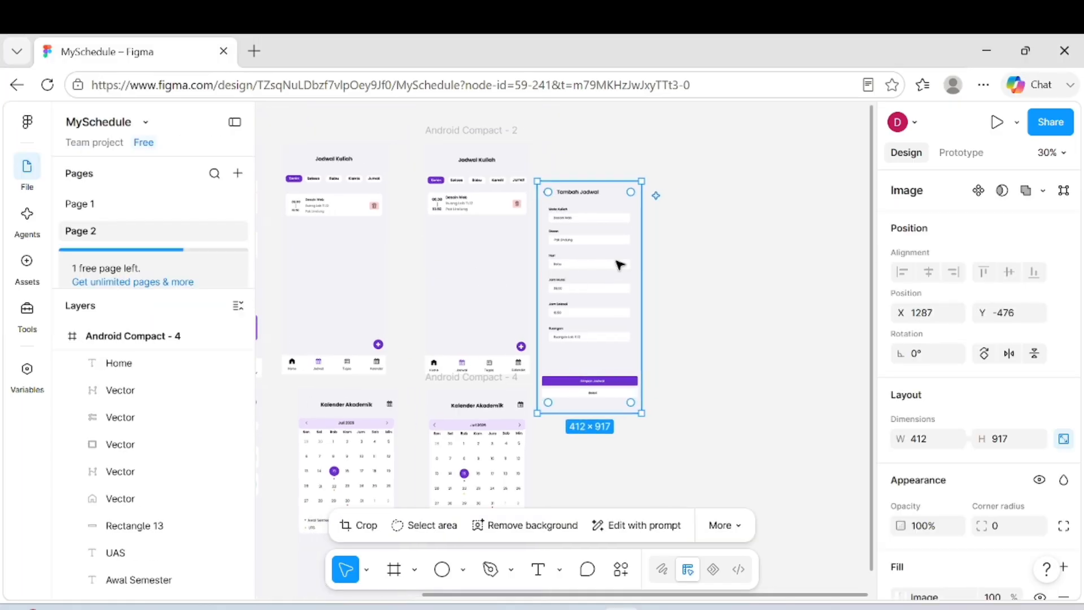
- Align the Form Tambah Jadwal reference beside Android Compact - 2 and place a new 412 × 917 Android Compact frame next to it
{"action": "left_click_drag", "start_coordinate": [592, 280], "coordinate": [607, 242]}
{"action": "left_click", "coordinate": [690, 235]}
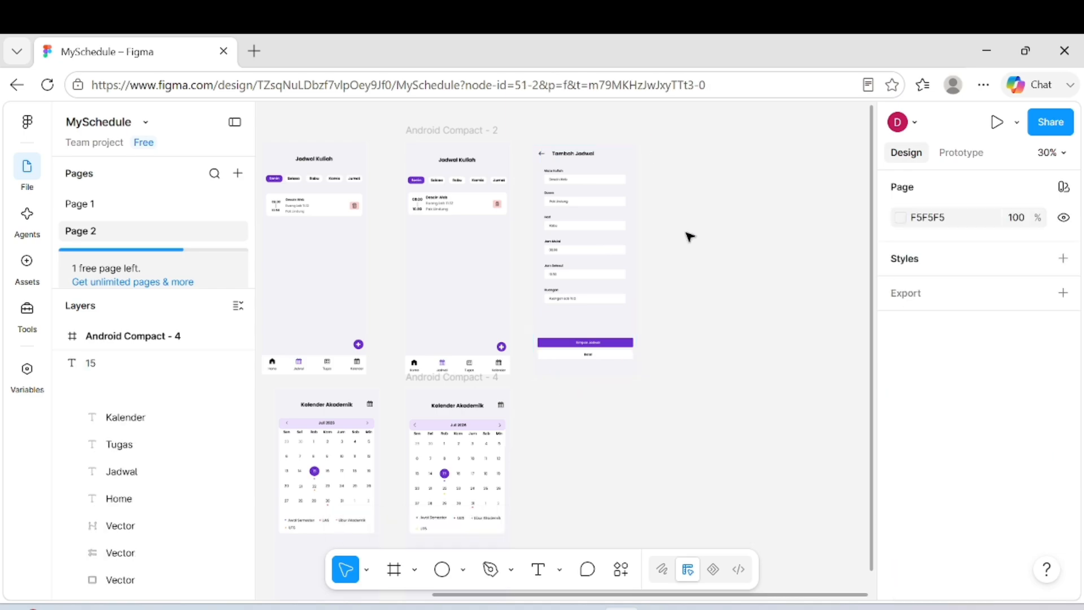
{"action": "scroll", "coordinate": [681, 260], "scroll_direction": "right", "scroll_amount": 2}
{"action": "left_click", "coordinate": [394, 570]}
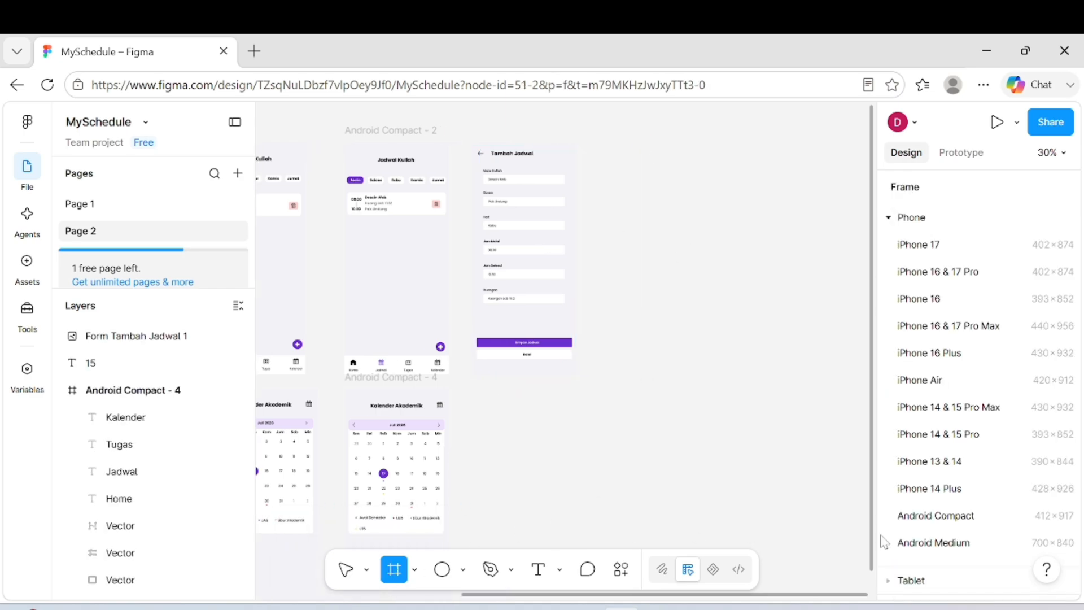
{"action": "left_click", "coordinate": [934, 516]}
{"action": "left_click_drag", "start_coordinate": [612, 308], "coordinate": [626, 231]}
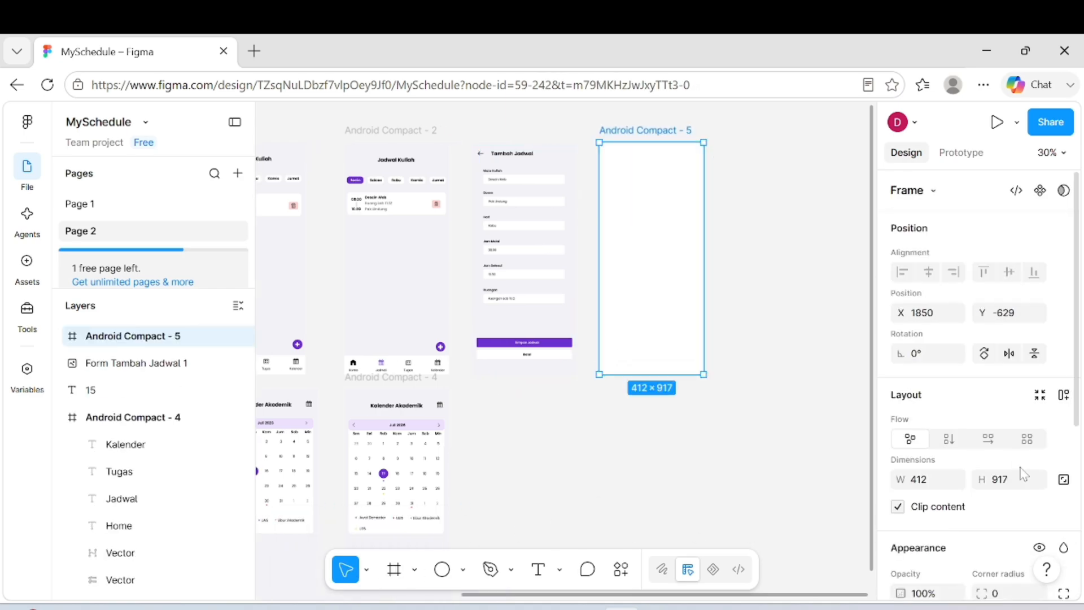
- Fill the Android Compact - 5 frame with the Backgrounds/Secondary library color
{"action": "scroll", "coordinate": [1025, 475], "scroll_direction": "down", "scroll_amount": 5}
{"action": "left_click", "coordinate": [1040, 365]}
{"action": "scroll", "coordinate": [756, 446], "scroll_direction": "down", "scroll_amount": 5}
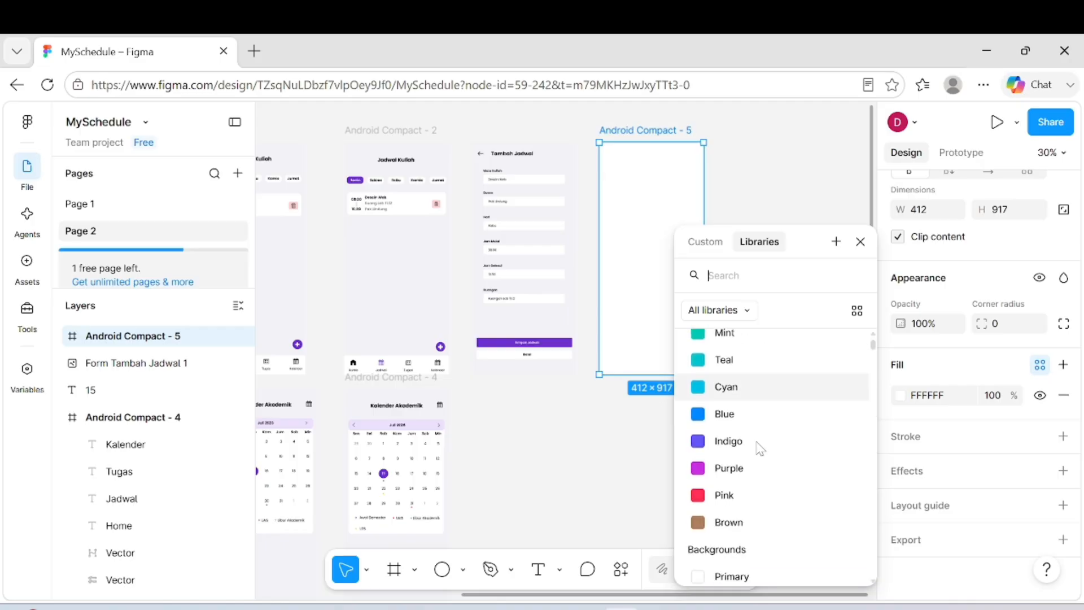
{"action": "left_click", "coordinate": [745, 475]}
- Add the text "Tambal Jadwal" inside the Android Compact - 5 frame as its title
{"action": "scroll", "coordinate": [586, 391], "scroll_direction": "up", "scroll_amount": 5}
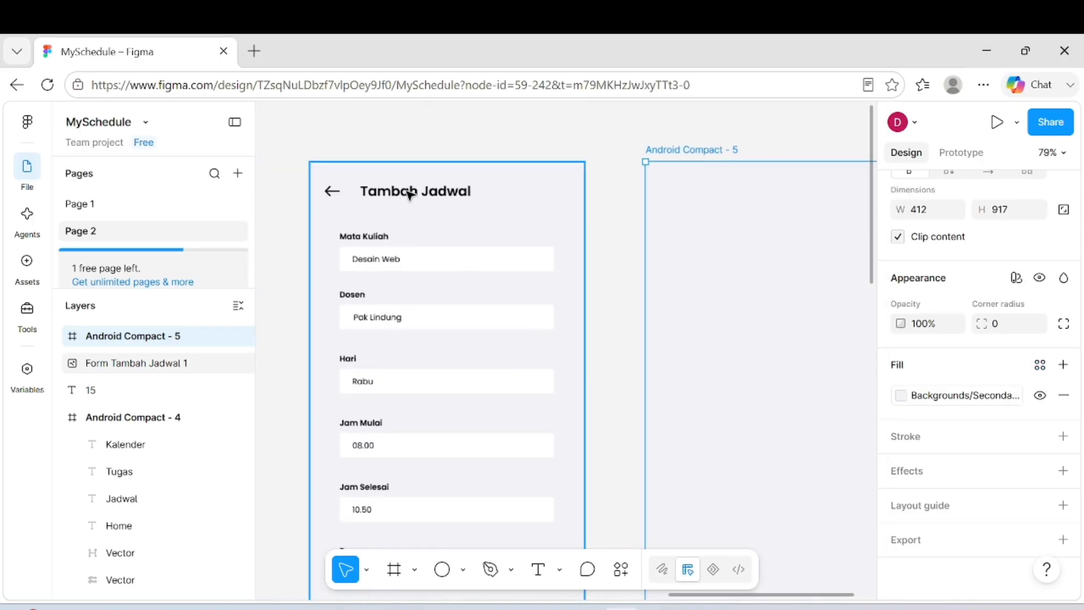
{"action": "left_click", "coordinate": [742, 416]}
{"action": "type", "text": "Tambal Jadwal"}
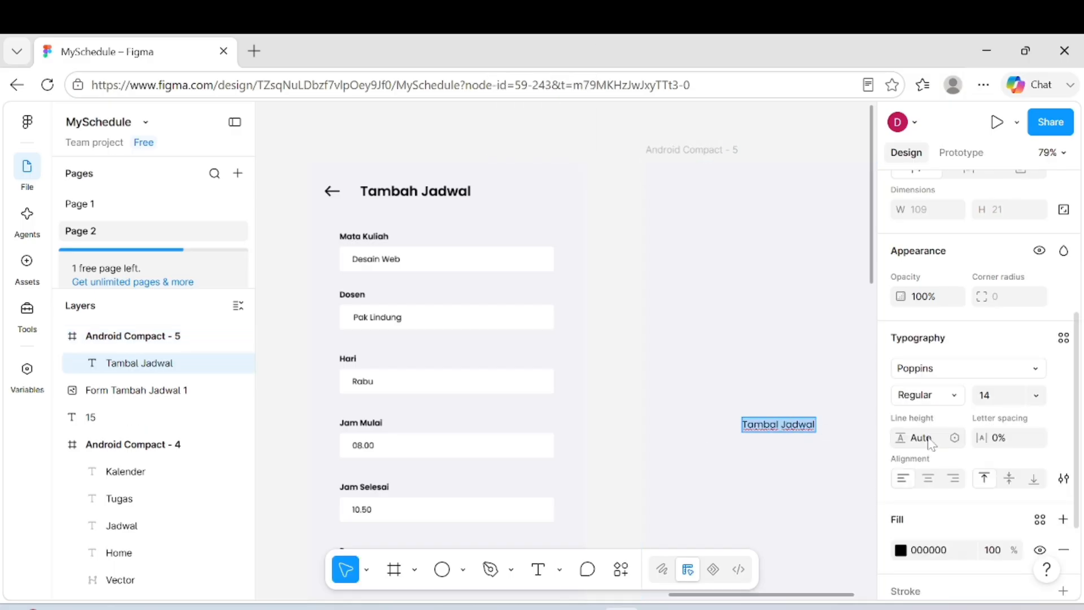
- Style the Tambal Jadwal title as Poppins Bold at size 20 and position it in the frame's header at X 93, Y 29
{"action": "scroll", "coordinate": [930, 443], "scroll_direction": "down", "scroll_amount": 1}
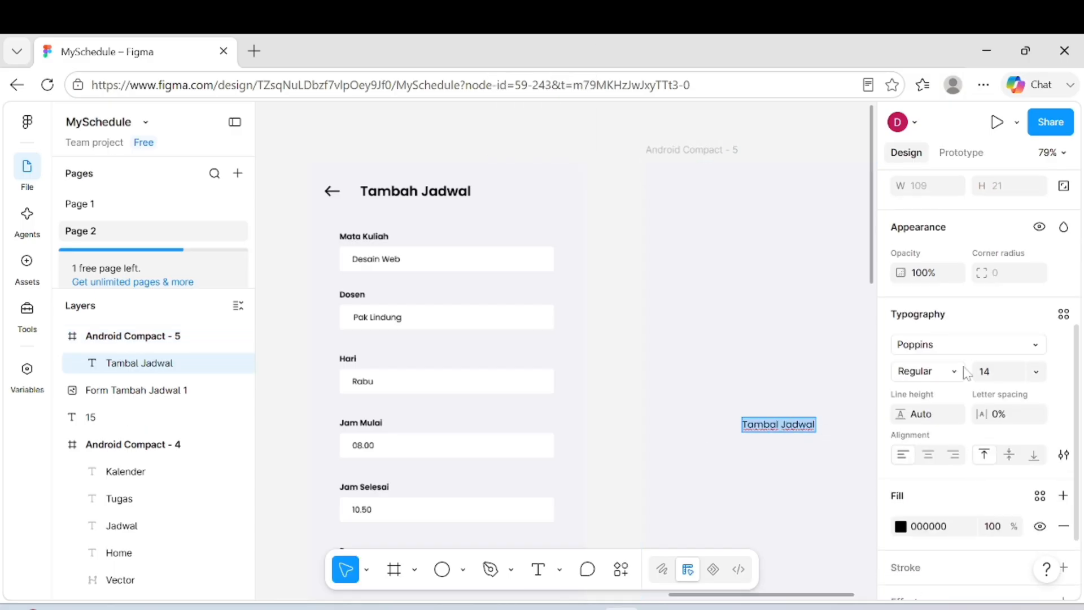
{"action": "left_click", "coordinate": [928, 371]}
{"action": "left_click", "coordinate": [951, 413]}
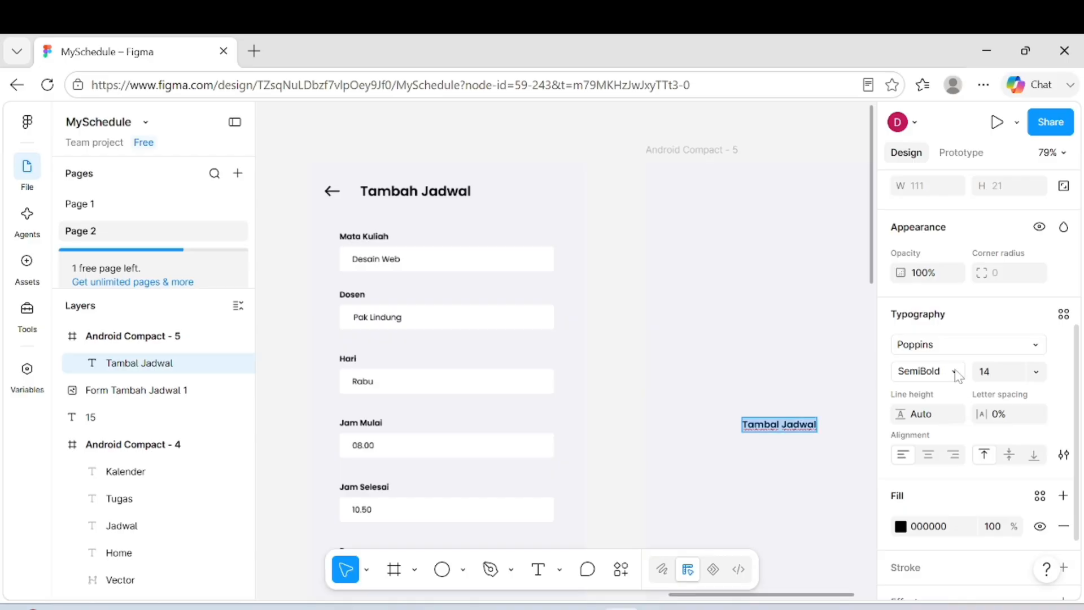
{"action": "left_click", "coordinate": [954, 371]}
{"action": "left_click", "coordinate": [939, 389]}
{"action": "left_click", "coordinate": [1035, 371]}
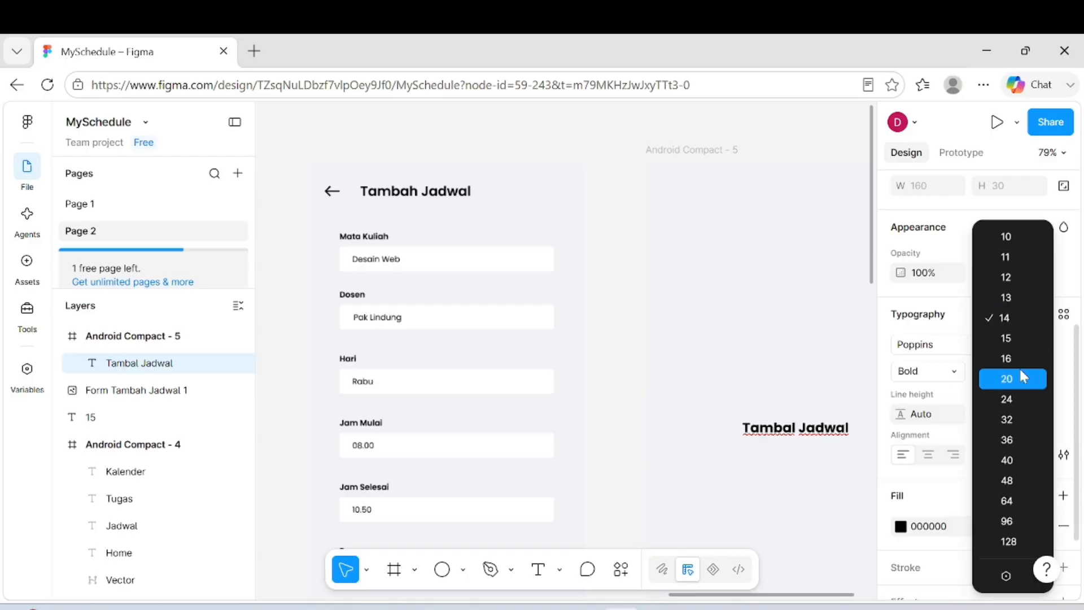
{"action": "left_click", "coordinate": [1024, 377]}
{"action": "left_click", "coordinate": [805, 391]}
{"action": "left_click_drag", "start_coordinate": [816, 424], "coordinate": [788, 213]}
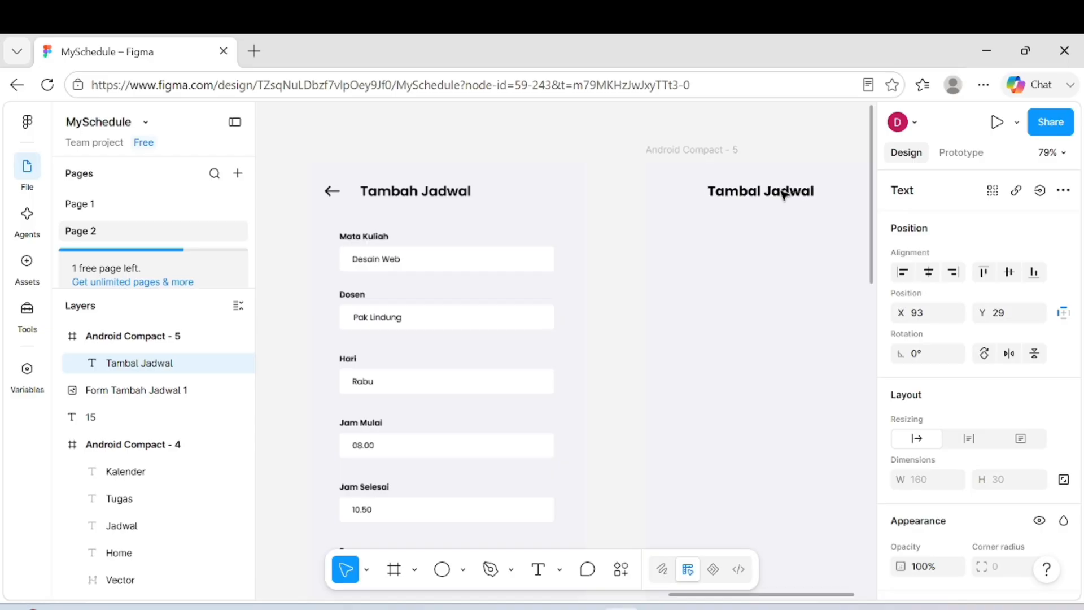
- Search the Iconify plugin for "left arrow" icons
{"action": "scroll", "coordinate": [656, 489], "scroll_direction": "right", "scroll_amount": 3}
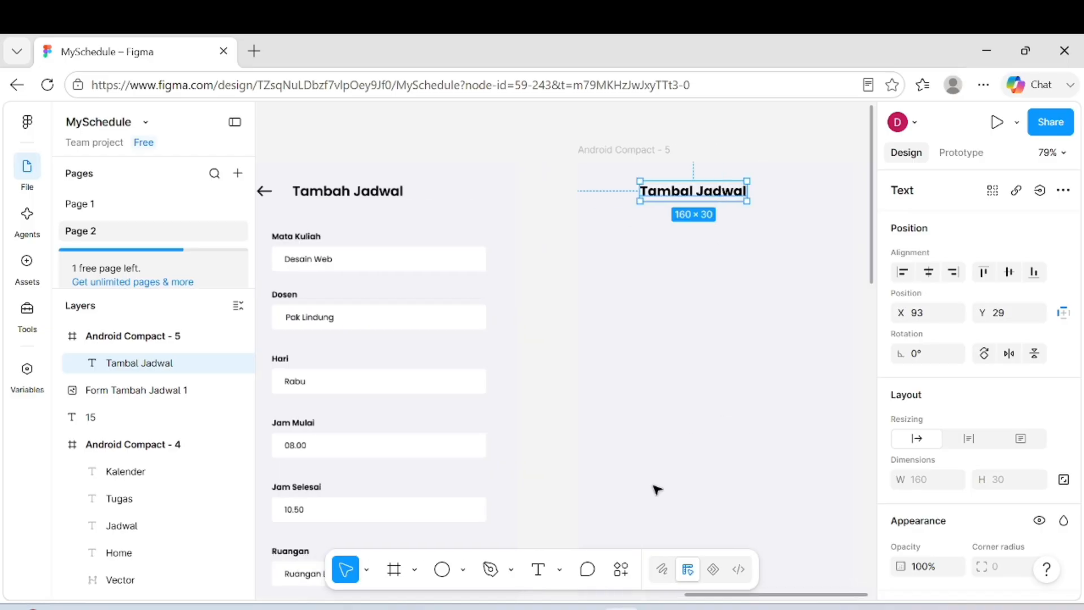
{"action": "left_click", "coordinate": [626, 562]}
{"action": "left_click", "coordinate": [417, 342]}
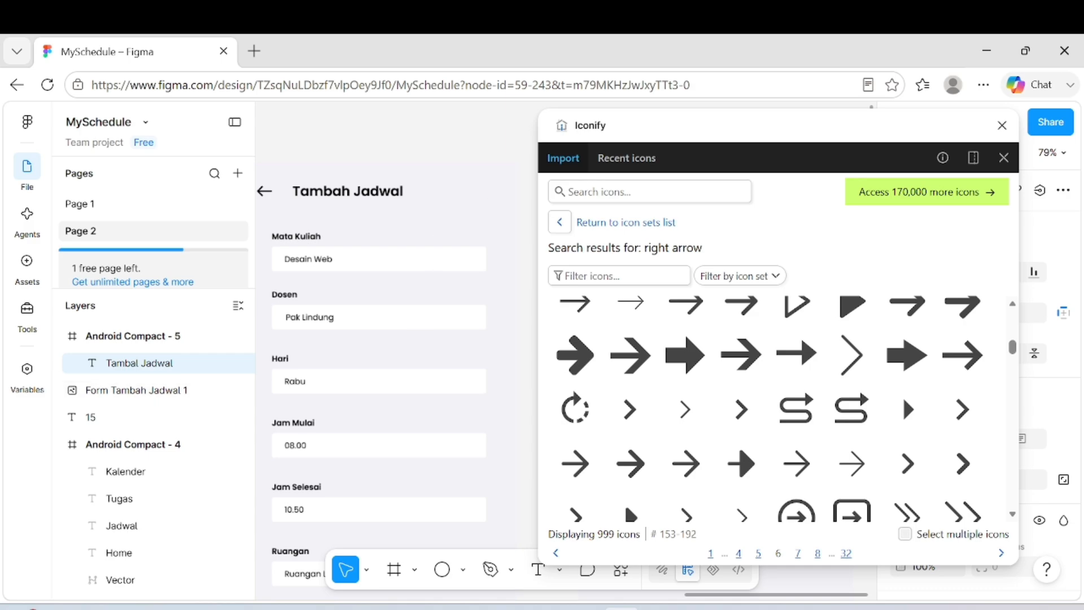
{"action": "left_click", "coordinate": [635, 192]}
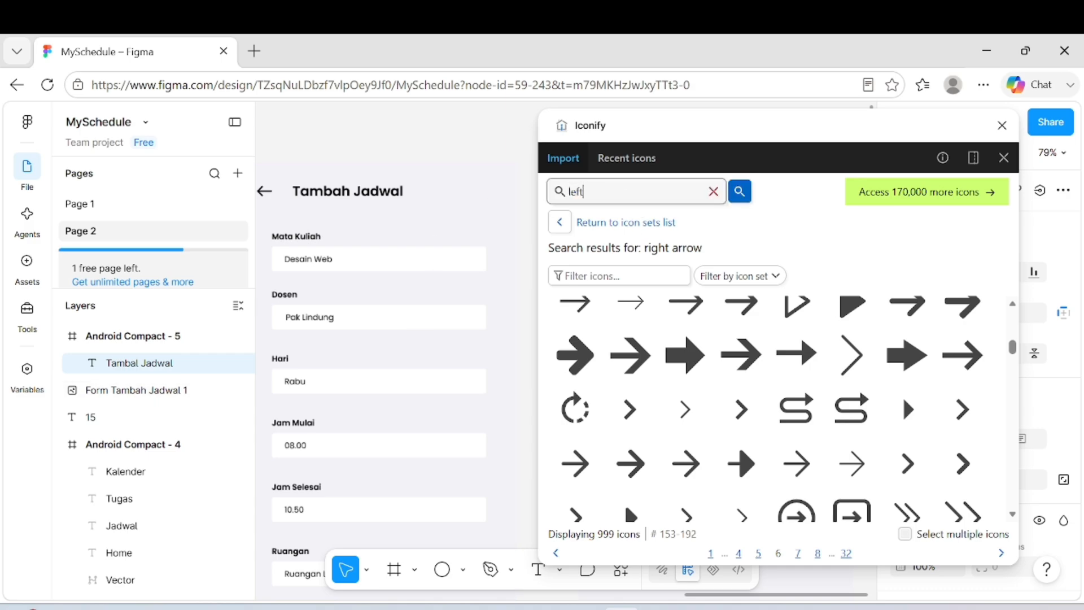
{"action": "type", "text": "left arrow"}
{"action": "key", "text": "Return"}
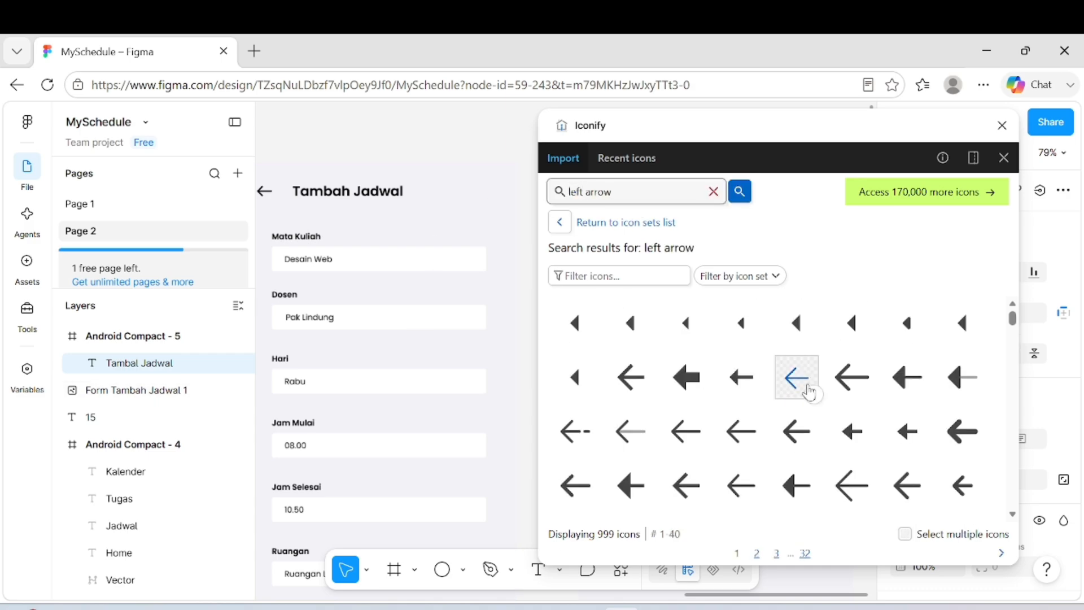
{"action": "left_click_drag", "start_coordinate": [809, 390], "coordinate": [623, 320]}
{"action": "left_click_drag", "start_coordinate": [515, 276], "coordinate": [600, 197]}
{"action": "left_click", "coordinate": [1002, 125]}
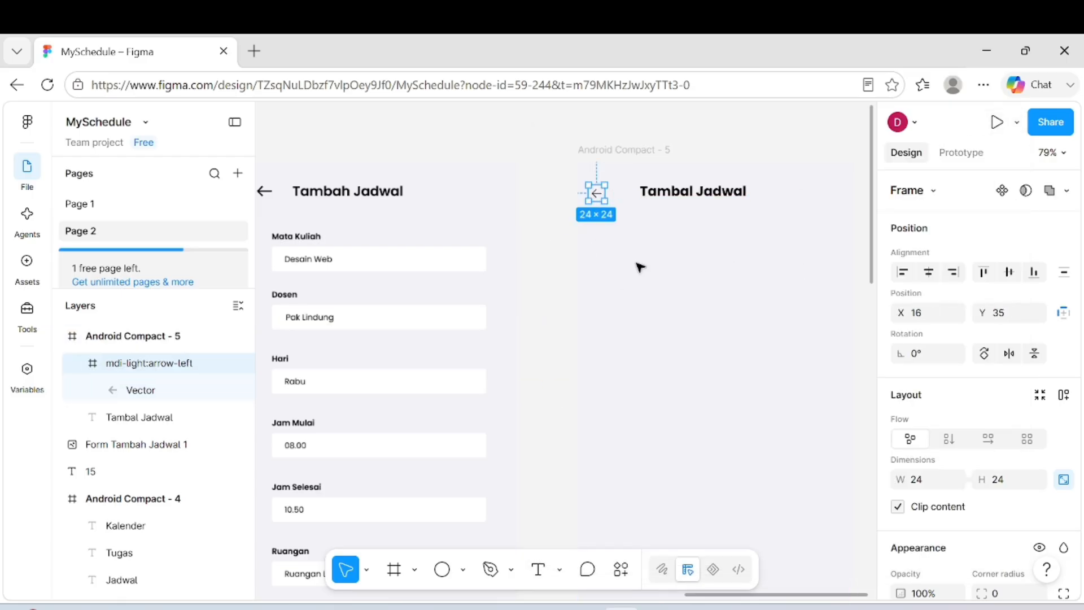
{"action": "scroll", "coordinate": [998, 442], "scroll_direction": "down", "scroll_amount": 5}
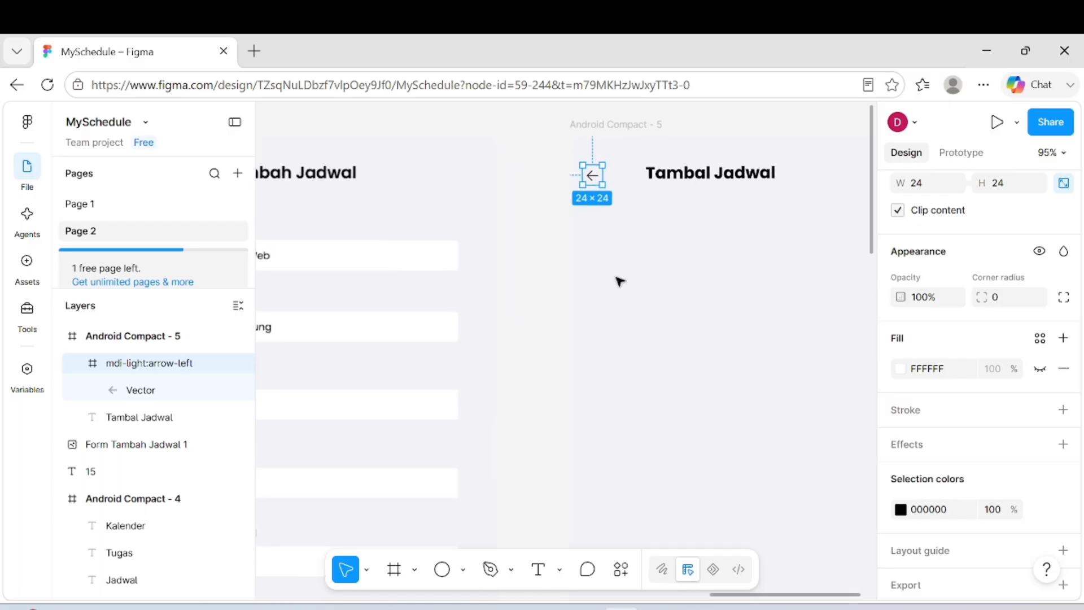
{"action": "scroll", "coordinate": [618, 279], "scroll_direction": "down", "scroll_amount": 2}
{"action": "key", "text": "Delete"}
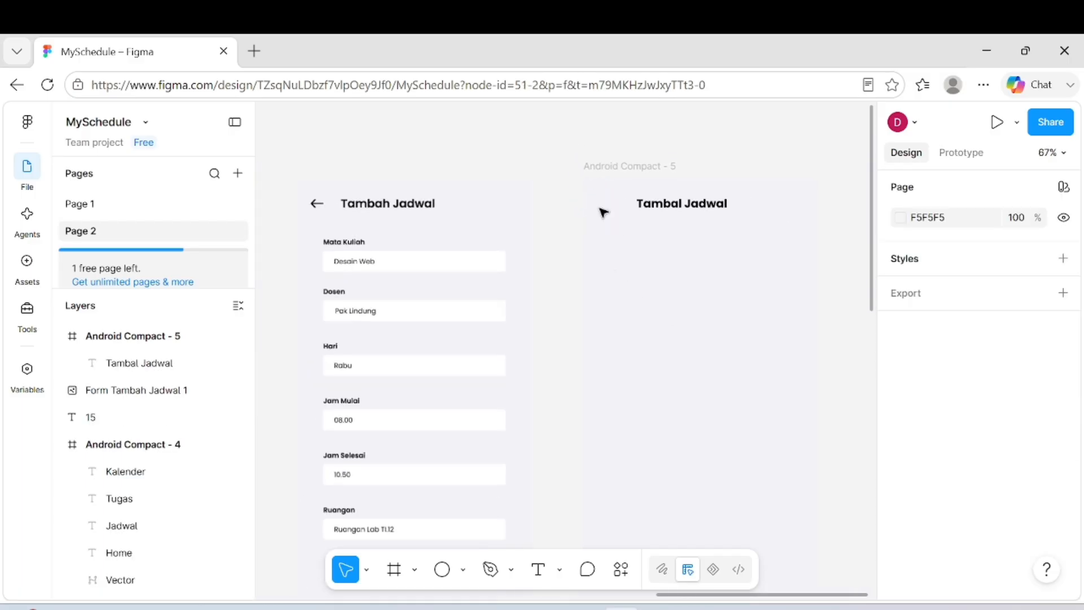
- Insert the mingcute:arrow-left-line icon from Iconify into the Android Compact - 5 header at X 16, Y 29, before the title
{"action": "left_click", "coordinate": [621, 573]}
{"action": "left_click", "coordinate": [473, 345]}
{"action": "scroll", "coordinate": [798, 463], "scroll_direction": "down", "scroll_amount": 1}
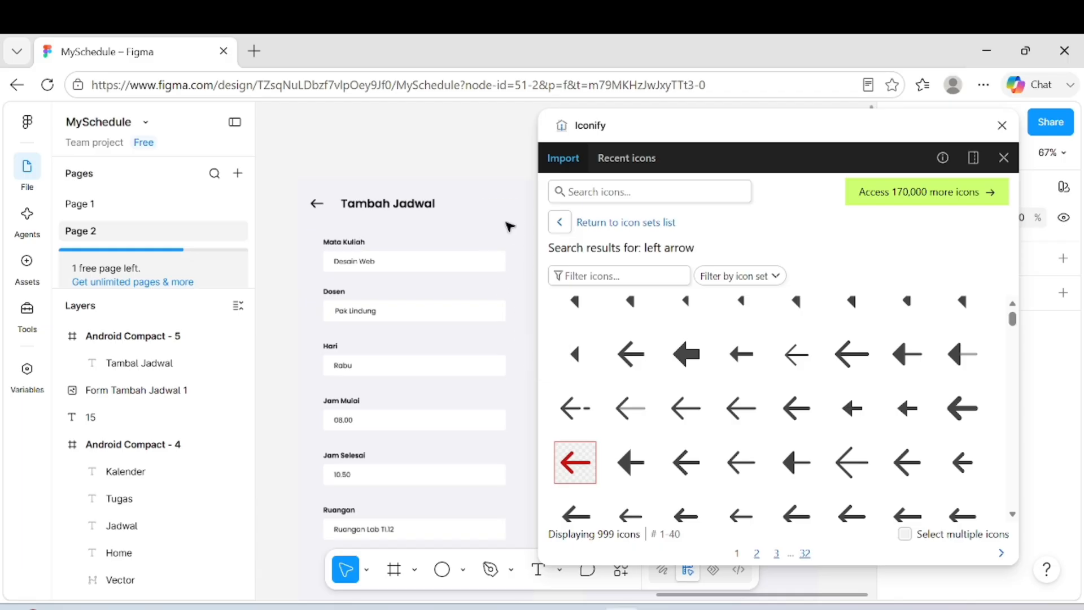
{"action": "left_click_drag", "start_coordinate": [510, 227], "coordinate": [604, 207]}
{"action": "left_click", "coordinate": [1002, 125]}
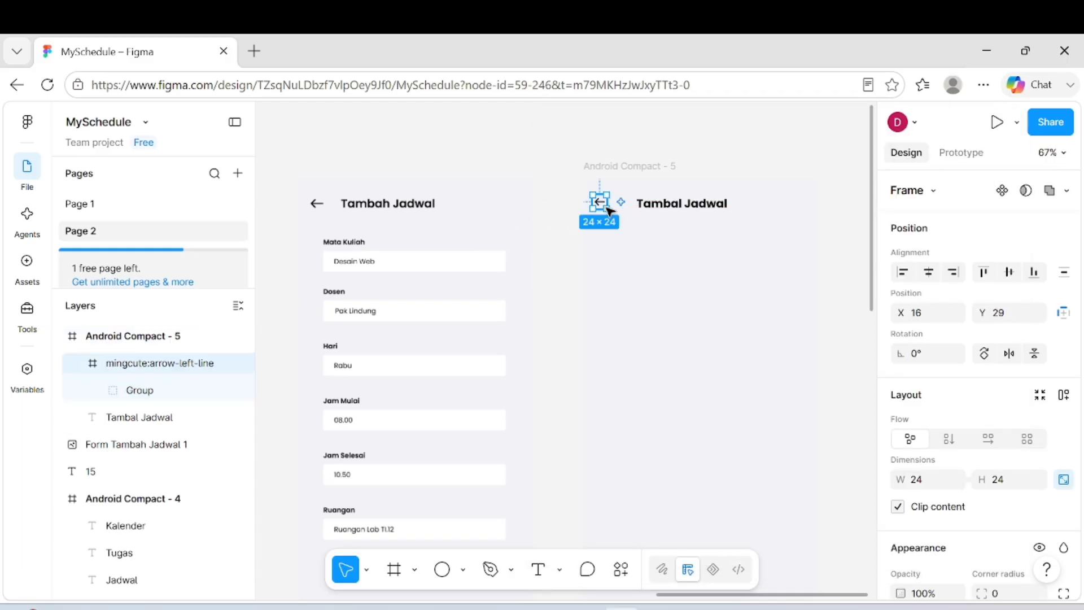
- Enlarge the header's back arrow slightly and move the Tambal Jadwal title closer to it, at X 71, Y 29
{"action": "scroll", "coordinate": [609, 210], "scroll_direction": "up", "scroll_amount": 3}
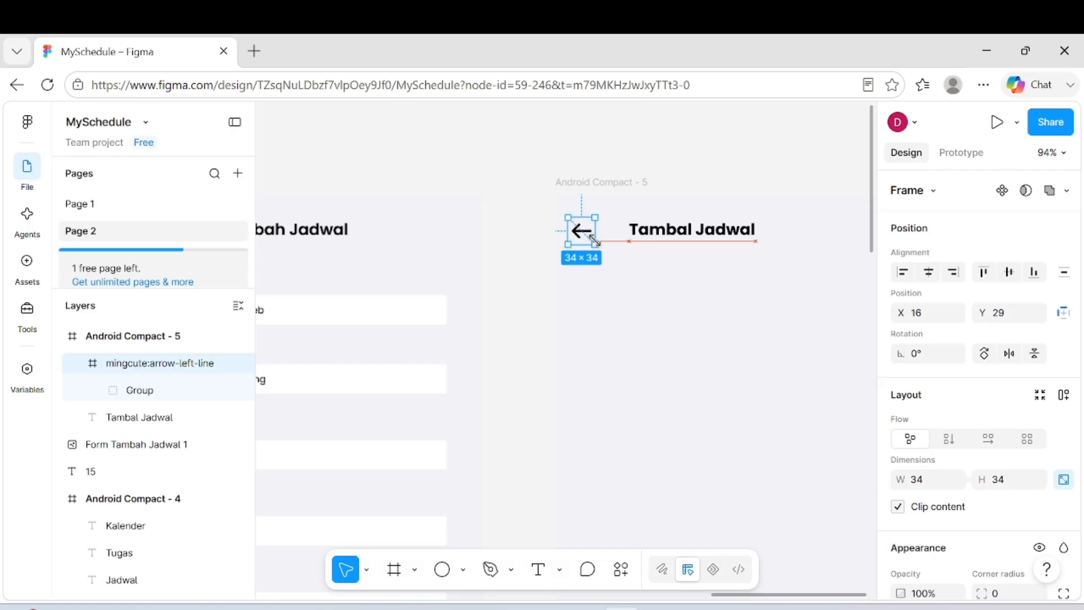
{"action": "scroll", "coordinate": [590, 239], "scroll_direction": "down", "scroll_amount": 3}
{"action": "left_click", "coordinate": [591, 236]}
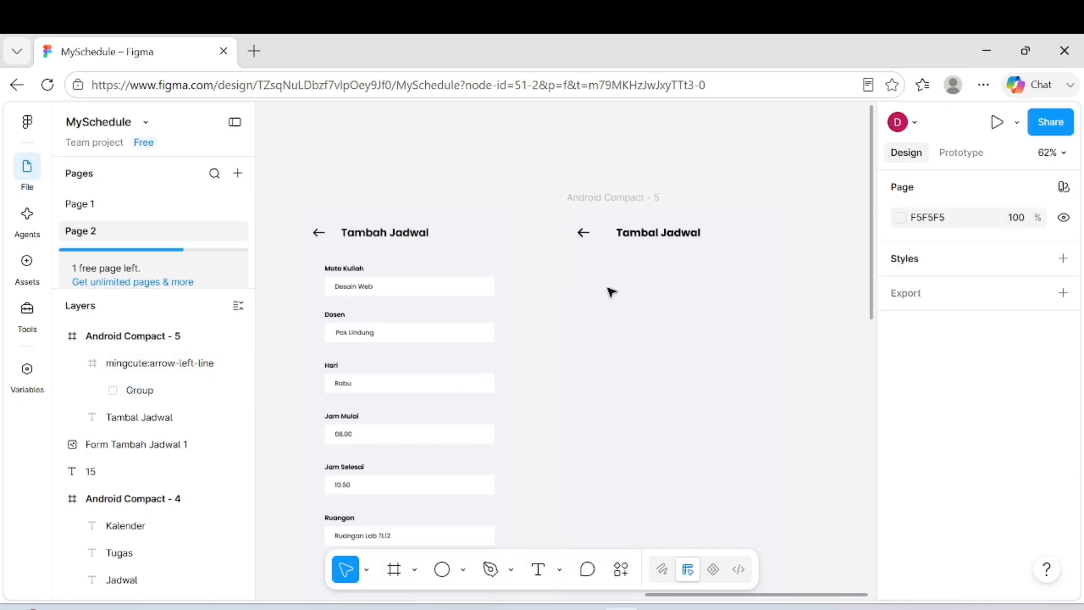
{"action": "left_click", "coordinate": [668, 235]}
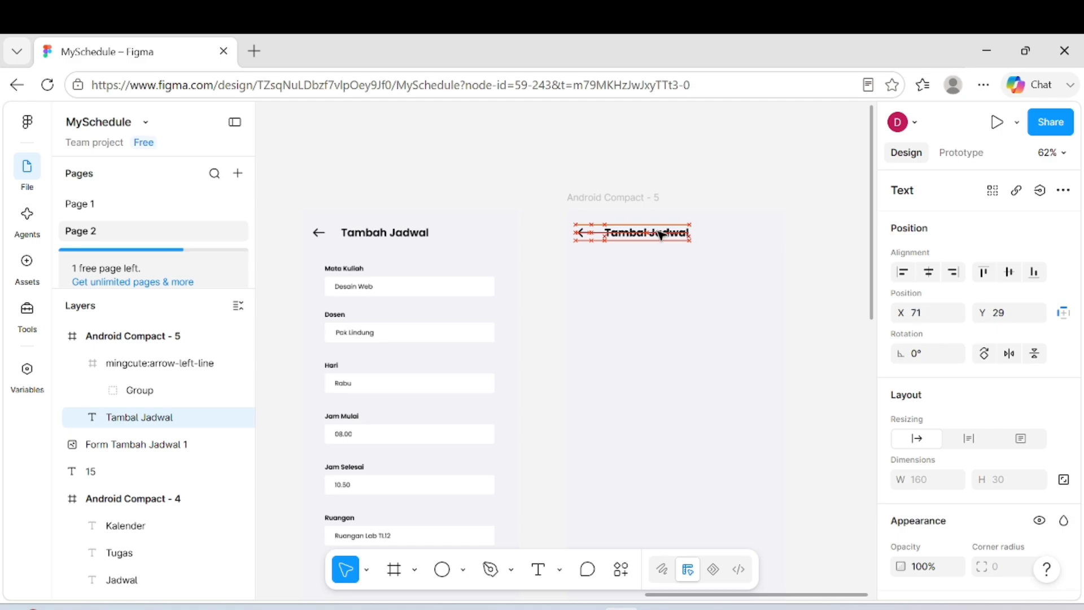
{"action": "left_click", "coordinate": [656, 280]}
- Draw a 321 × 37 rectangle over the Ruangan input field in the Tambah Jadwal reference image
{"action": "scroll", "coordinate": [655, 281], "scroll_direction": "down", "scroll_amount": 4}
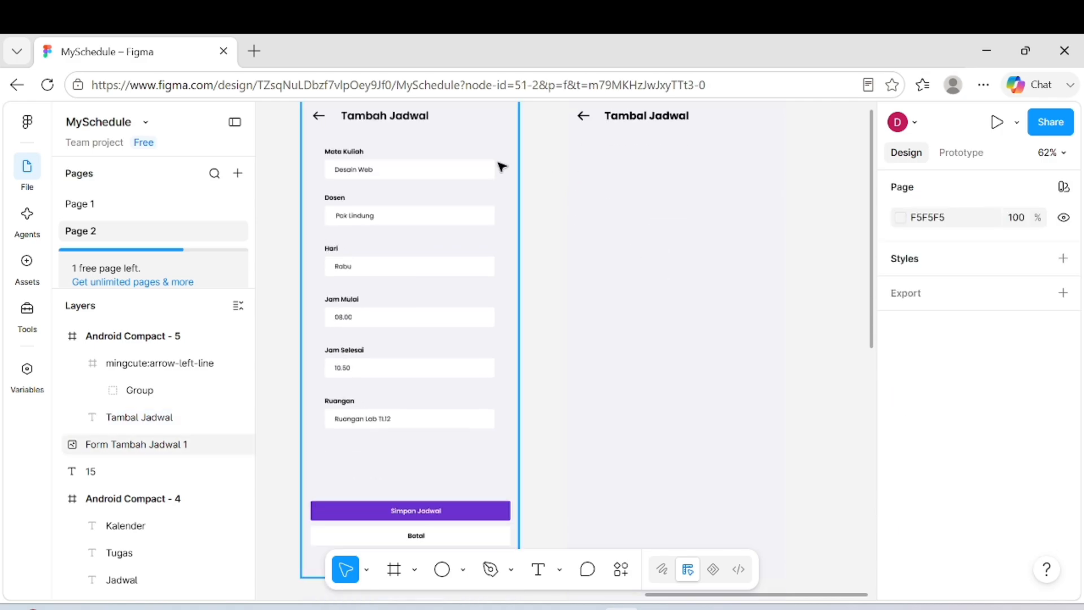
{"action": "scroll", "coordinate": [468, 171], "scroll_direction": "down", "scroll_amount": 1}
{"action": "scroll", "coordinate": [471, 164], "scroll_direction": "left", "scroll_amount": 1}
{"action": "left_click", "coordinate": [474, 157]}
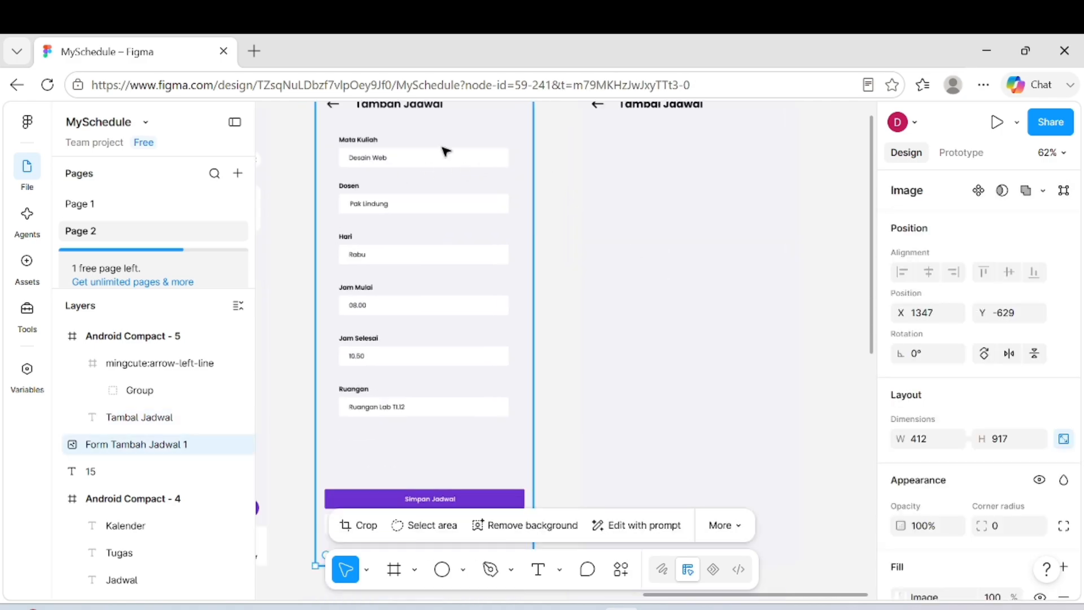
{"action": "left_click", "coordinate": [414, 569]}
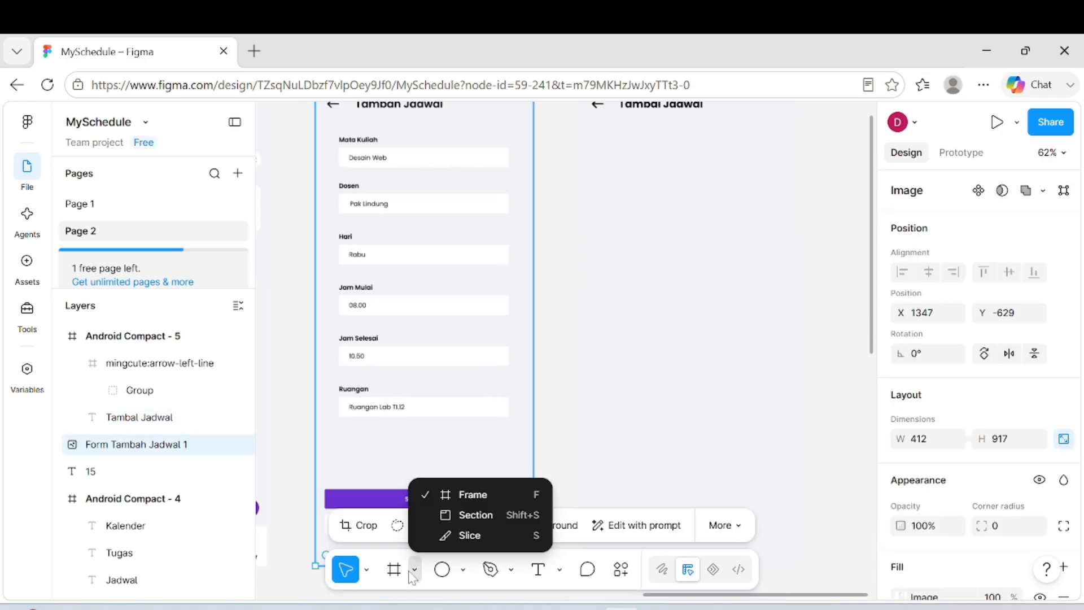
{"action": "left_click", "coordinate": [463, 571]}
{"action": "left_click", "coordinate": [462, 569]}
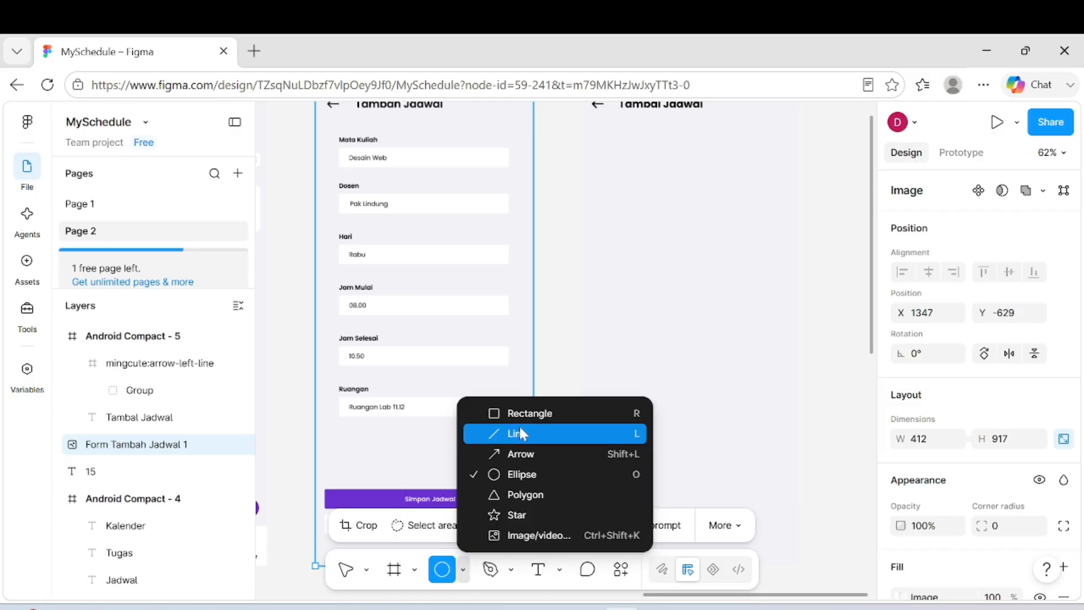
{"action": "left_click", "coordinate": [497, 411]}
{"action": "scroll", "coordinate": [375, 354], "scroll_direction": "up", "scroll_amount": 5}
{"action": "scroll", "coordinate": [306, 227], "scroll_direction": "down", "scroll_amount": 4}
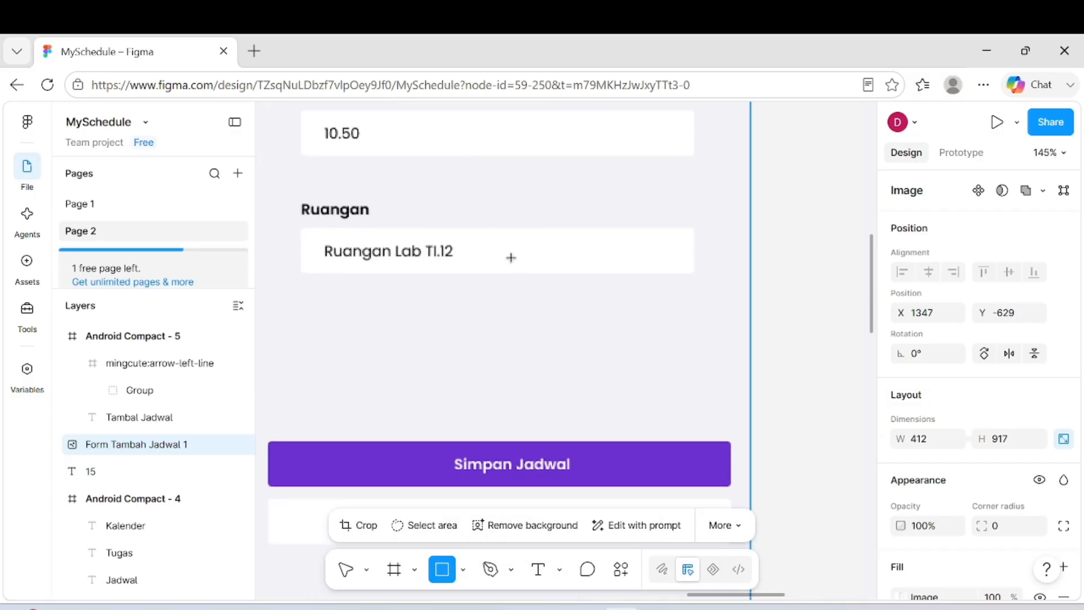
{"action": "left_click_drag", "start_coordinate": [301, 226], "coordinate": [694, 270]}
- Fill the rectangle over the Ruangan field with white FFFFFF
{"action": "scroll", "coordinate": [582, 261], "scroll_direction": "right", "scroll_amount": 2}
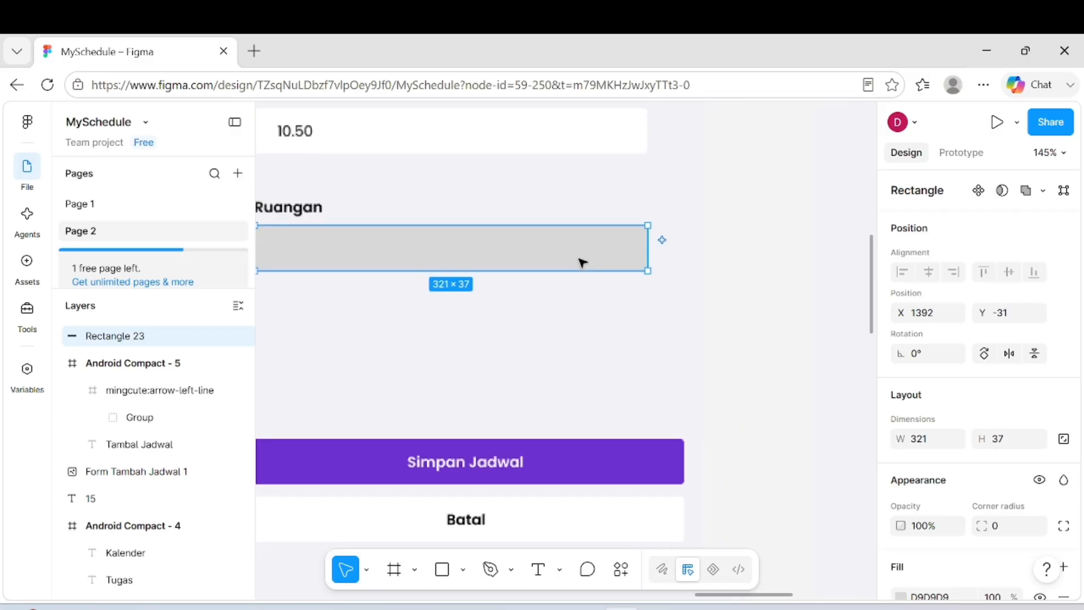
{"action": "scroll", "coordinate": [581, 261], "scroll_direction": "up", "scroll_amount": 6}
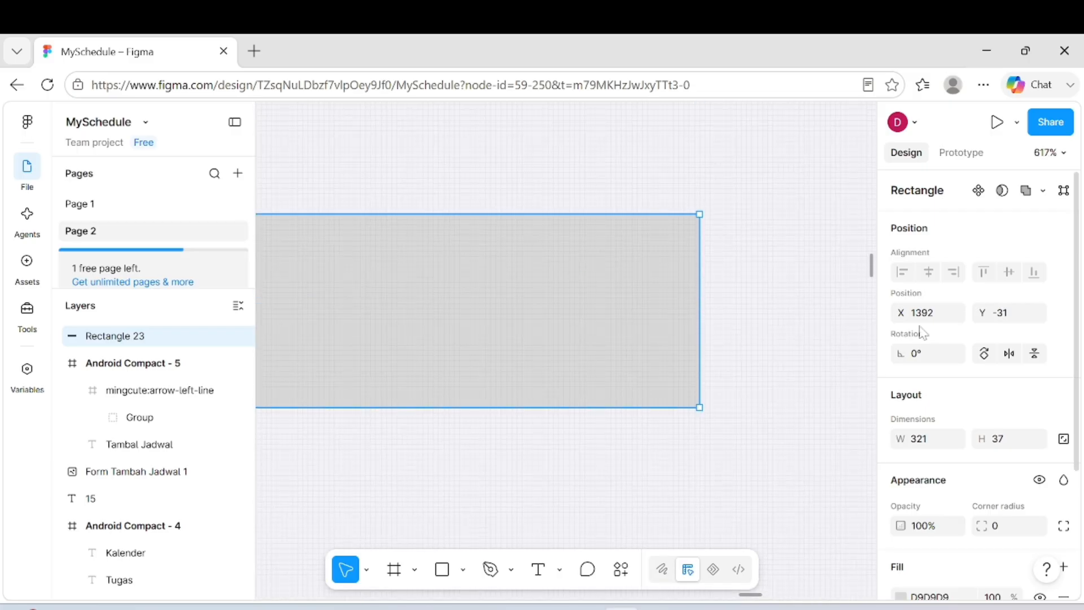
{"action": "scroll", "coordinate": [969, 458], "scroll_direction": "down", "scroll_amount": 3}
{"action": "left_click", "coordinate": [1040, 398]}
{"action": "left_click", "coordinate": [706, 239]}
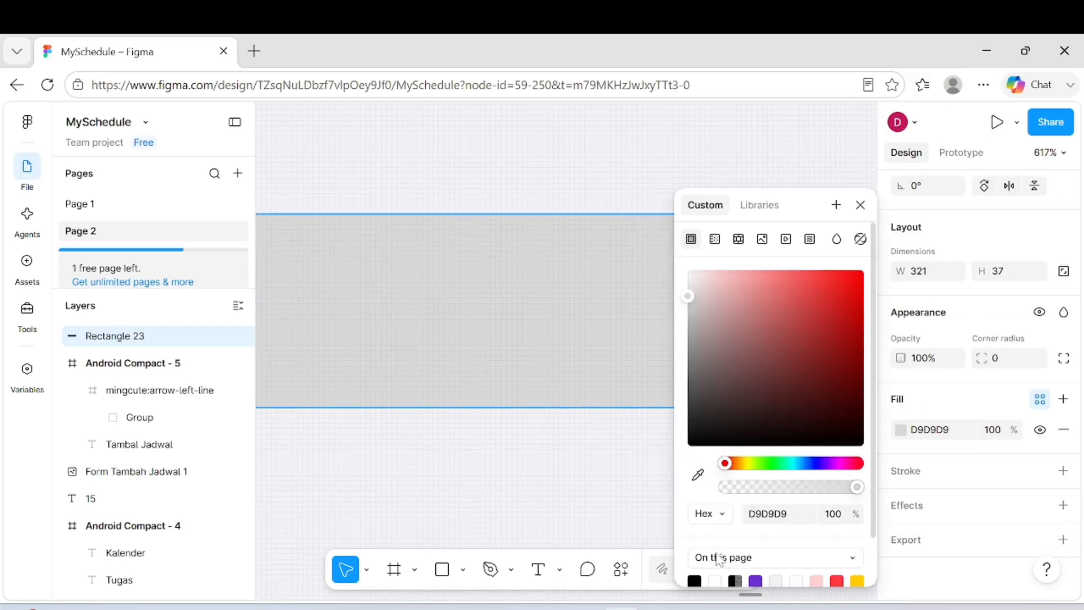
{"action": "left_click", "coordinate": [718, 579]}
{"action": "left_click", "coordinate": [599, 444]}
- Round the corners of the white Ruangan field rectangle to a radius of 5
{"action": "left_click", "coordinate": [675, 387]}
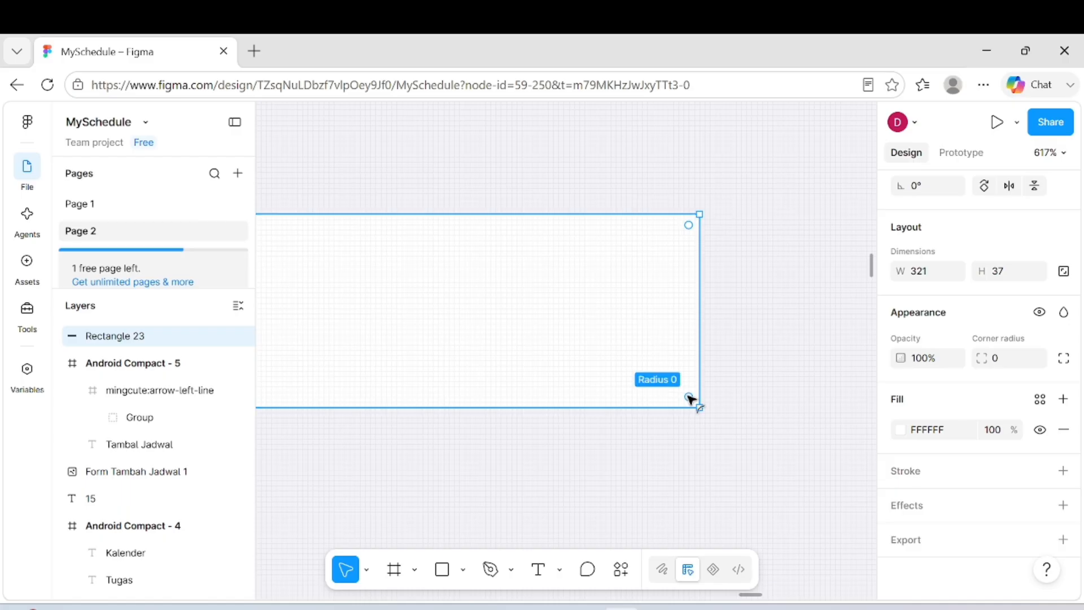
{"action": "left_click_drag", "start_coordinate": [694, 401], "coordinate": [651, 392]}
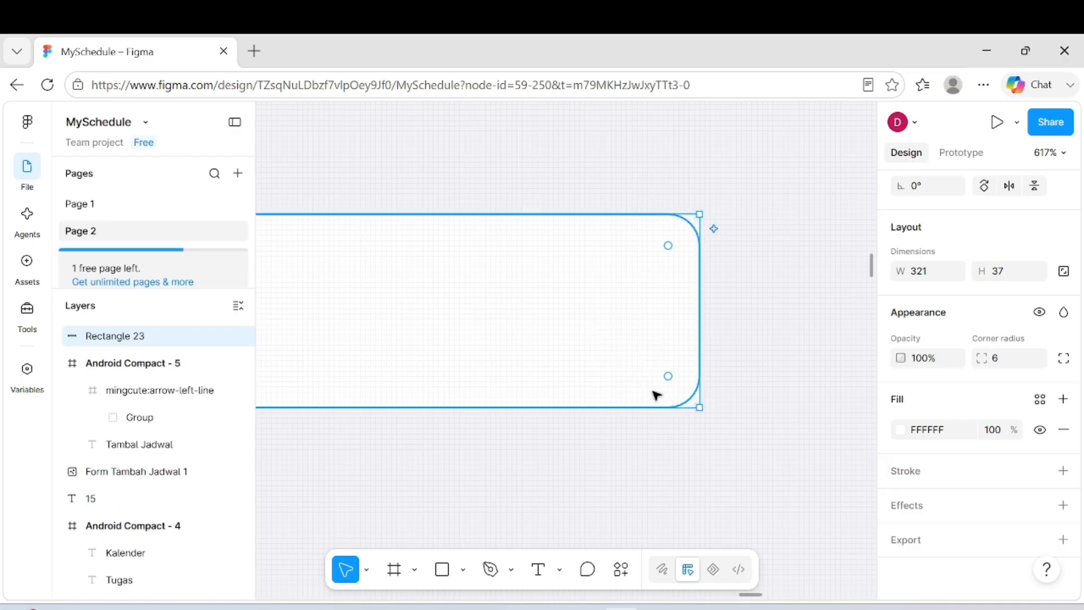
{"action": "left_click", "coordinate": [595, 433]}
{"action": "scroll", "coordinate": [595, 433], "scroll_direction": "left", "scroll_amount": 5}
{"action": "scroll", "coordinate": [516, 406], "scroll_direction": "left", "scroll_amount": 2}
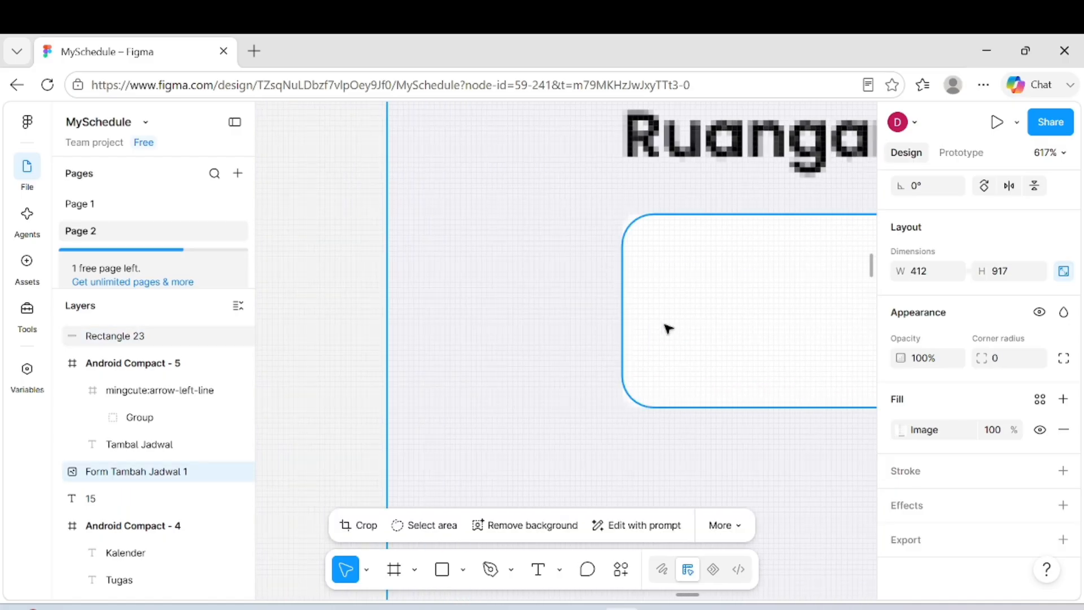
{"action": "left_click_drag", "start_coordinate": [664, 324], "coordinate": [607, 330]}
{"action": "left_click", "coordinate": [673, 329]}
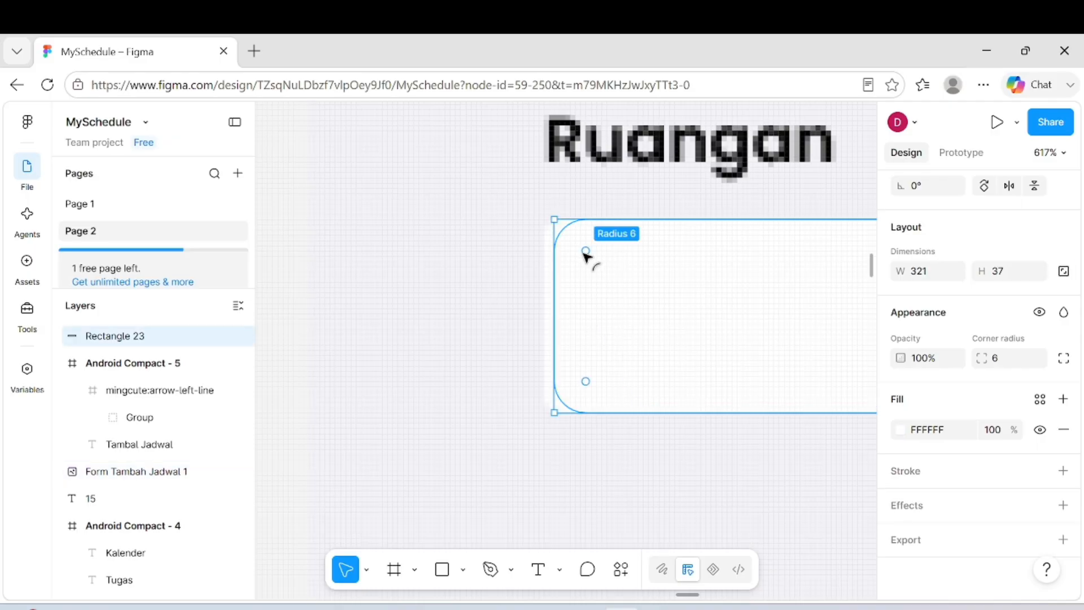
{"action": "left_click", "coordinate": [624, 288]}
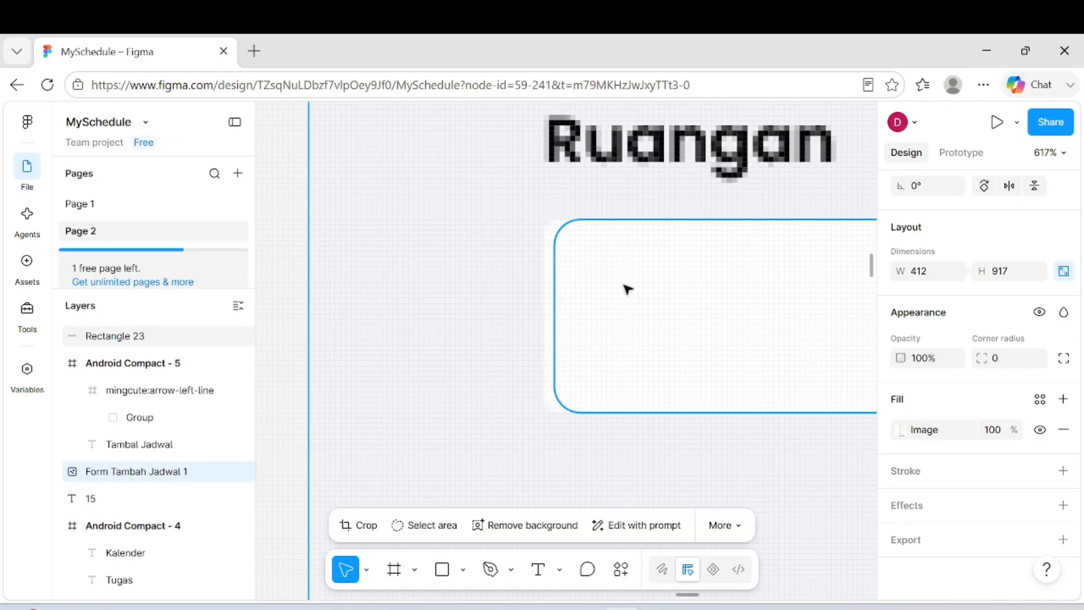
{"action": "left_click", "coordinate": [629, 286]}
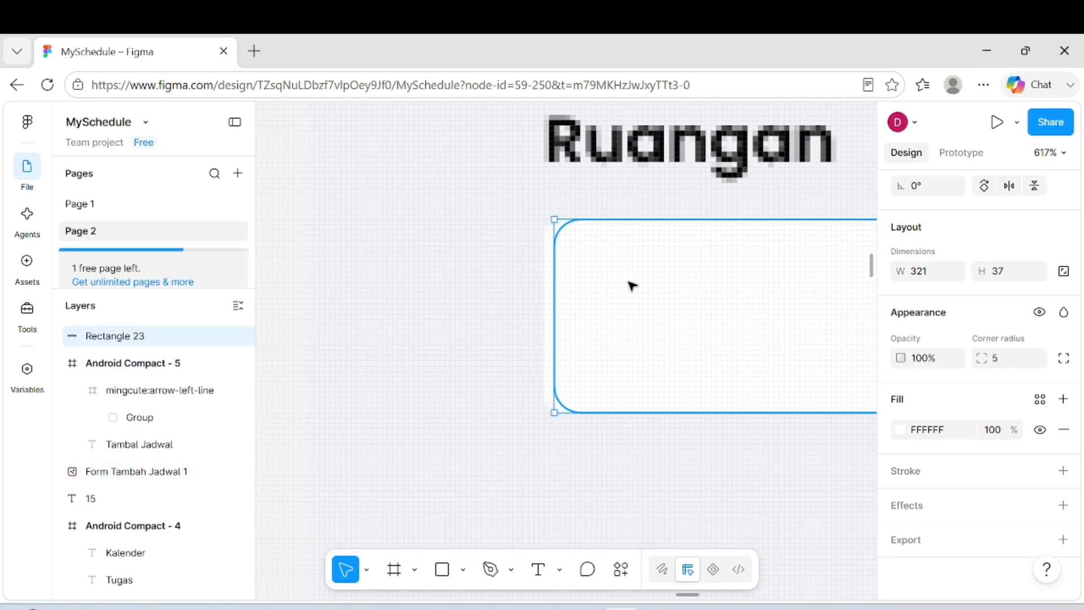
- Set the corner radius of the white rectangle covering the Ruangan field of the reference form to 4
{"action": "left_click_drag", "start_coordinate": [629, 285], "coordinate": [619, 283]}
{"action": "scroll", "coordinate": [620, 284], "scroll_direction": "up", "scroll_amount": 5}
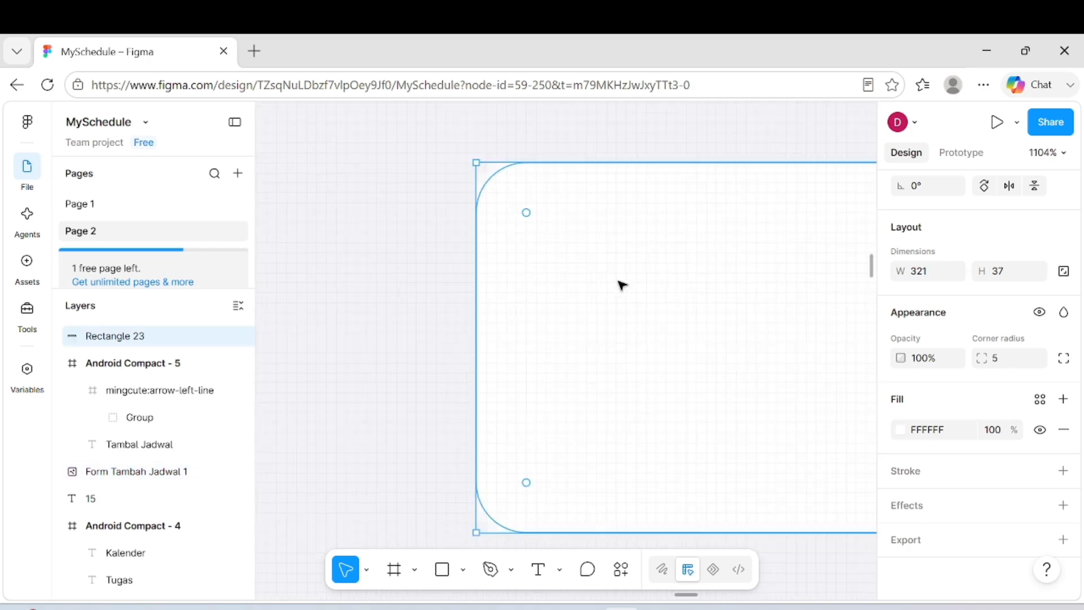
{"action": "left_click_drag", "start_coordinate": [512, 312], "coordinate": [508, 351]}
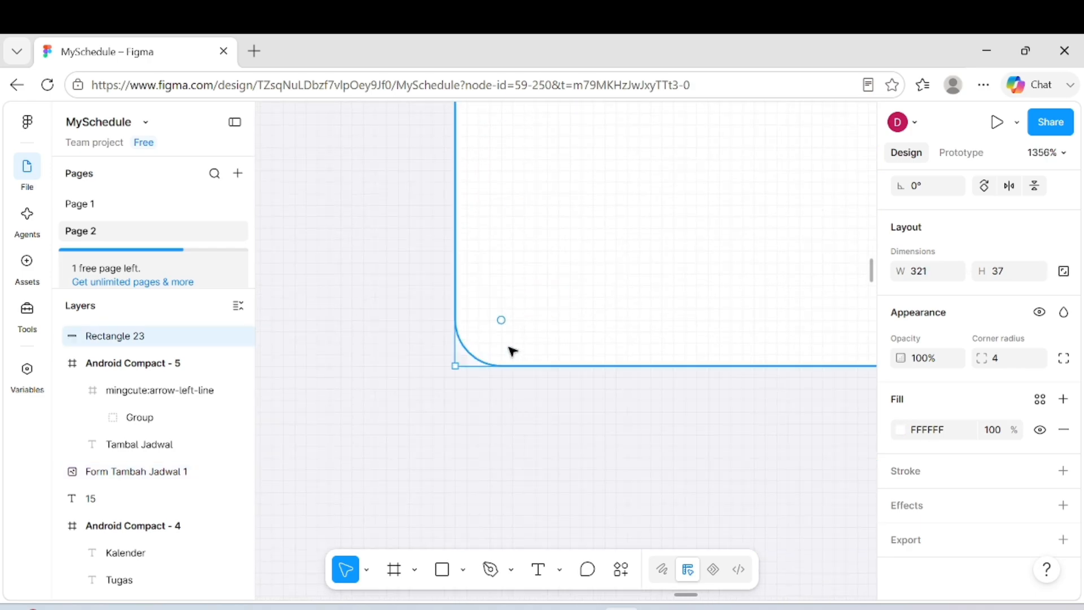
{"action": "scroll", "coordinate": [520, 406], "scroll_direction": "down", "scroll_amount": 5}
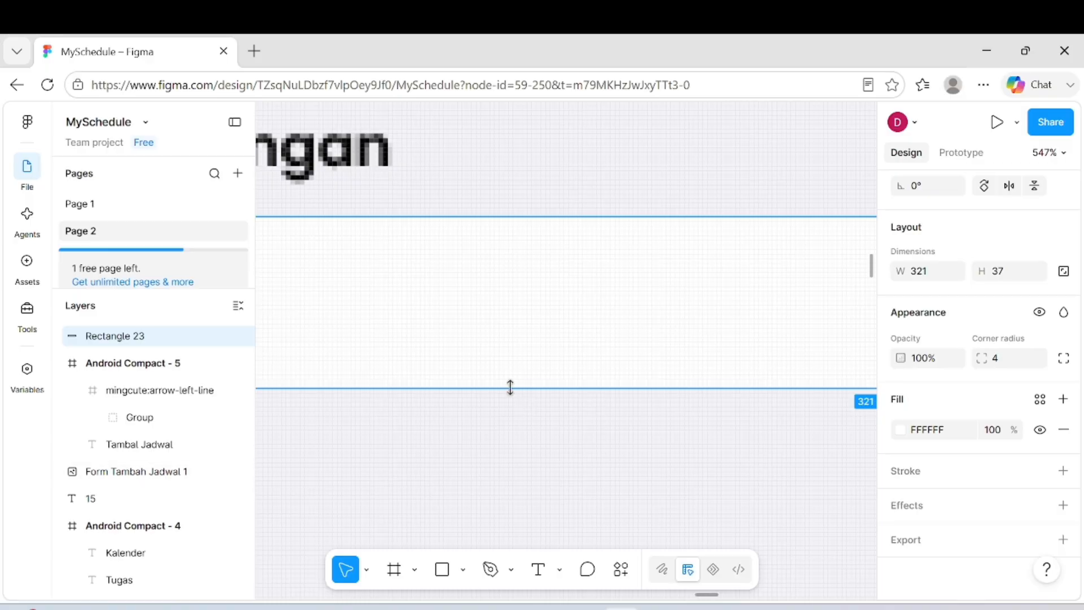
{"action": "left_click", "coordinate": [520, 421]}
{"action": "scroll", "coordinate": [520, 421], "scroll_direction": "down", "scroll_amount": 5}
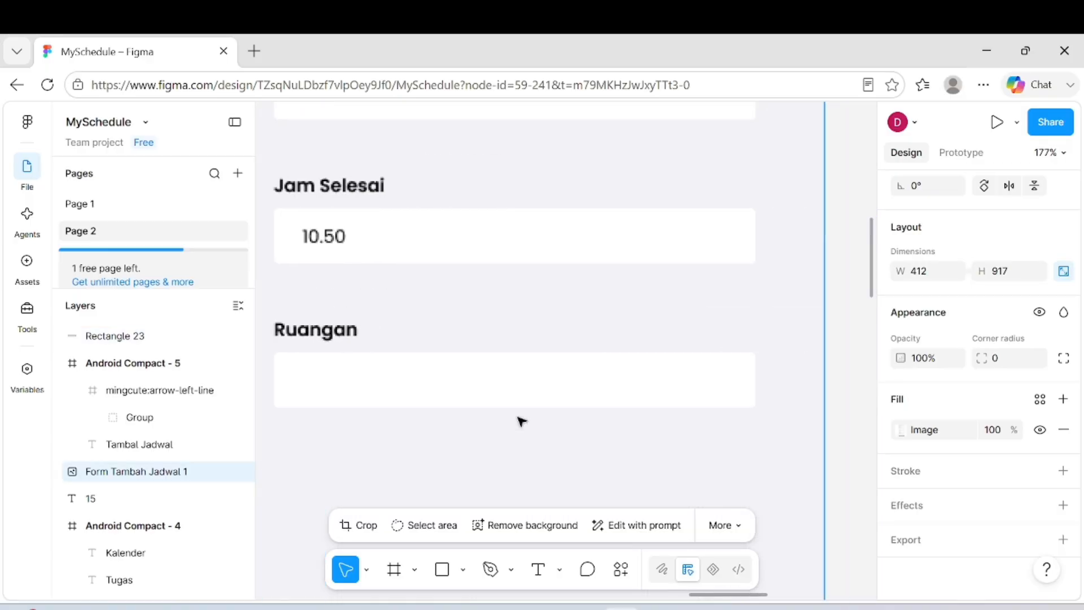
{"action": "scroll", "coordinate": [520, 421], "scroll_direction": "down", "scroll_amount": 4}
{"action": "scroll", "coordinate": [552, 362], "scroll_direction": "up", "scroll_amount": 1}
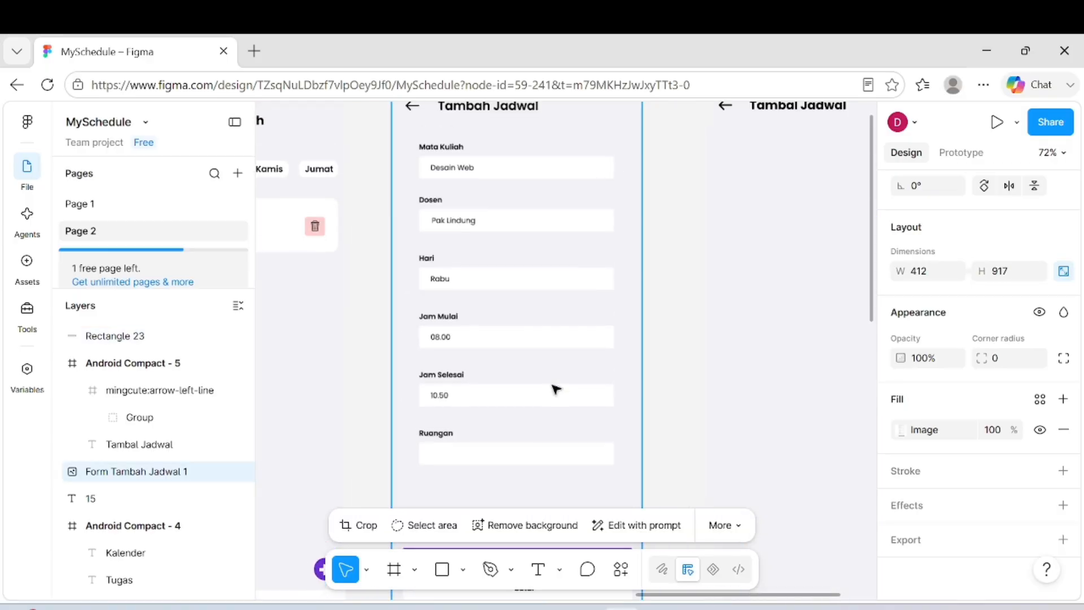
- Move the white rectangle from the reference form into the Tambal Jadwal frame, centred horizontally below the title at about X 46, Y 124
{"action": "left_click_drag", "start_coordinate": [556, 445], "coordinate": [541, 261]}
{"action": "key", "text": "ctrl+z"}
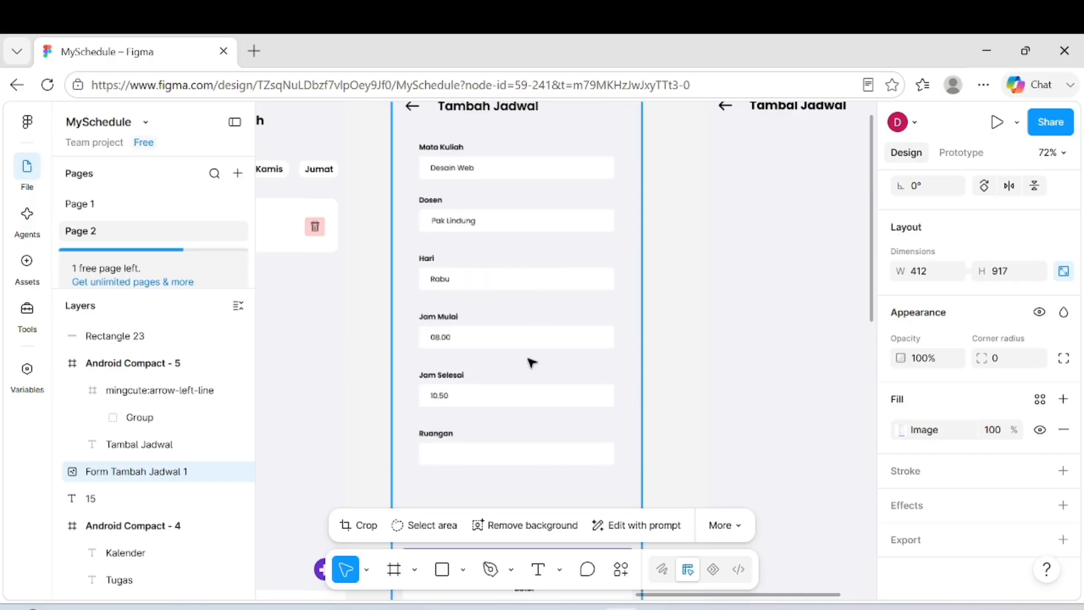
{"action": "scroll", "coordinate": [529, 359], "scroll_direction": "down", "scroll_amount": 3}
{"action": "left_click", "coordinate": [513, 315]}
{"action": "left_click_drag", "start_coordinate": [513, 315], "coordinate": [517, 204]}
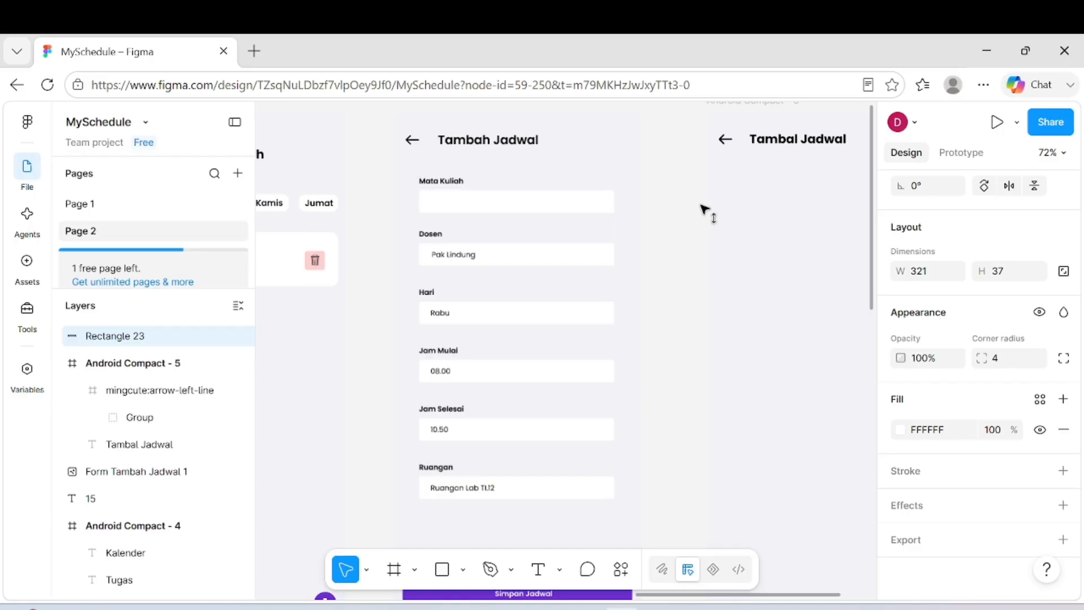
{"action": "left_click_drag", "start_coordinate": [587, 209], "coordinate": [642, 204]}
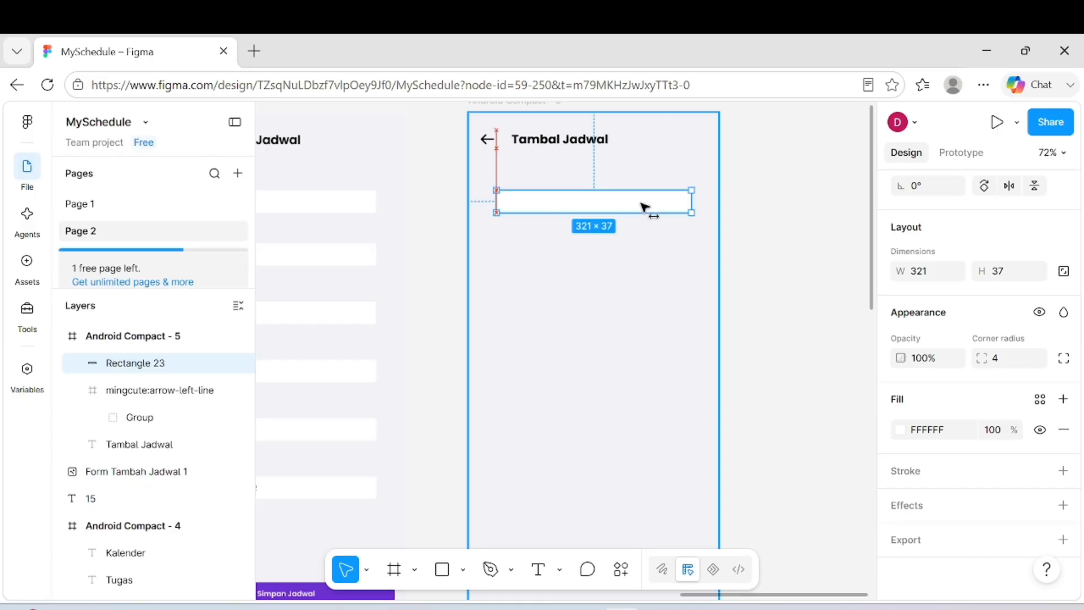
{"action": "left_click", "coordinate": [638, 268]}
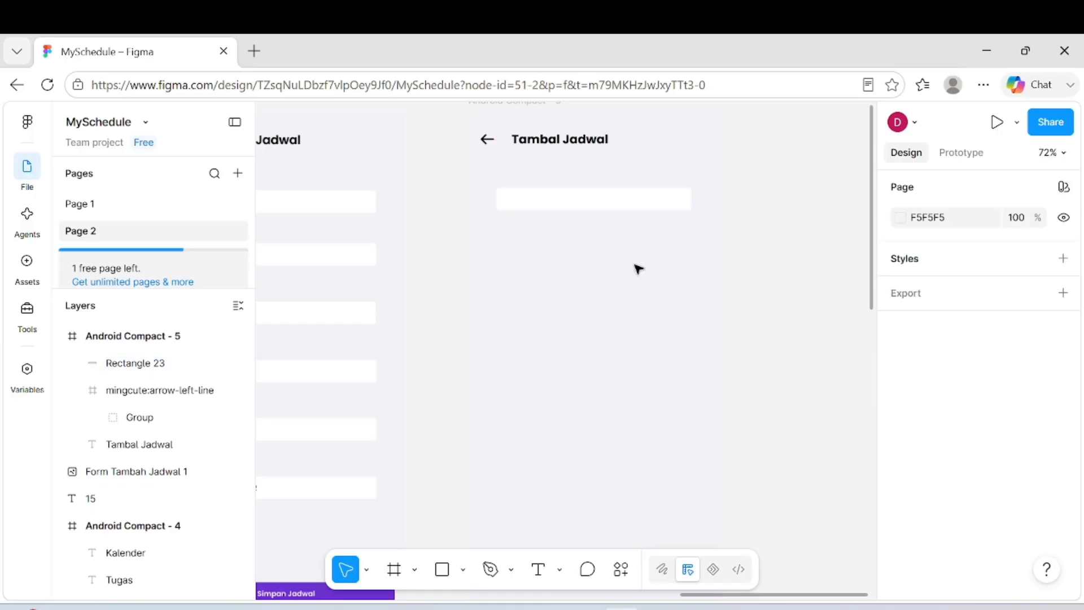
- Duplicate the white field rectangle three times and stack the copies below it with 57 px gaps
{"action": "scroll", "coordinate": [636, 267], "scroll_direction": "down", "scroll_amount": 2}
{"action": "scroll", "coordinate": [637, 266], "scroll_direction": "left", "scroll_amount": 2}
{"action": "left_click", "coordinate": [709, 195]}
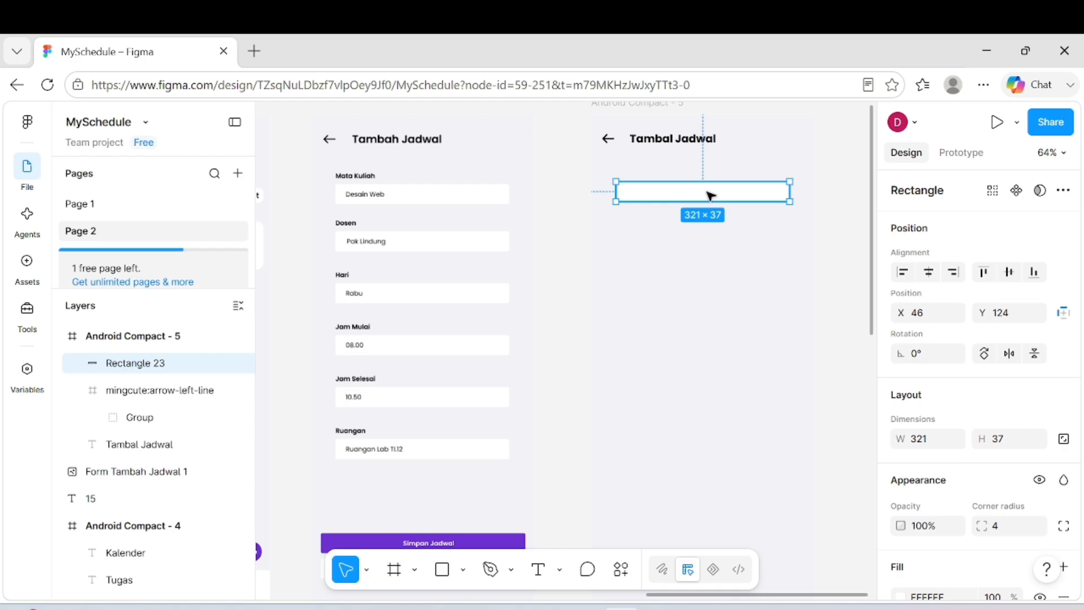
{"action": "key", "text": "ctrl+d"}
{"action": "key", "text": "ctrl+d"}
{"action": "key", "text": "ctrl+d"}
{"action": "left_click_drag", "start_coordinate": [713, 234], "coordinate": [709, 242]}
{"action": "left_click_drag", "start_coordinate": [718, 201], "coordinate": [720, 300]}
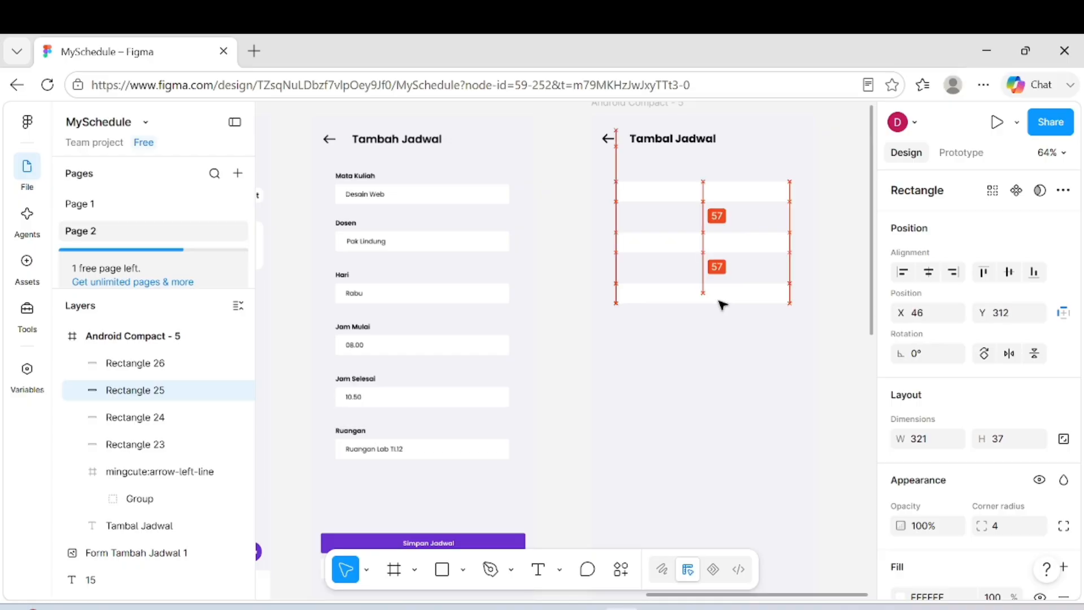
{"action": "left_click_drag", "start_coordinate": [726, 208], "coordinate": [730, 349]}
- Duplicate the first field rectangle twice more and place the copies as fifth and sixth fields at Y 500 and Y 594
{"action": "left_click", "coordinate": [751, 183]}
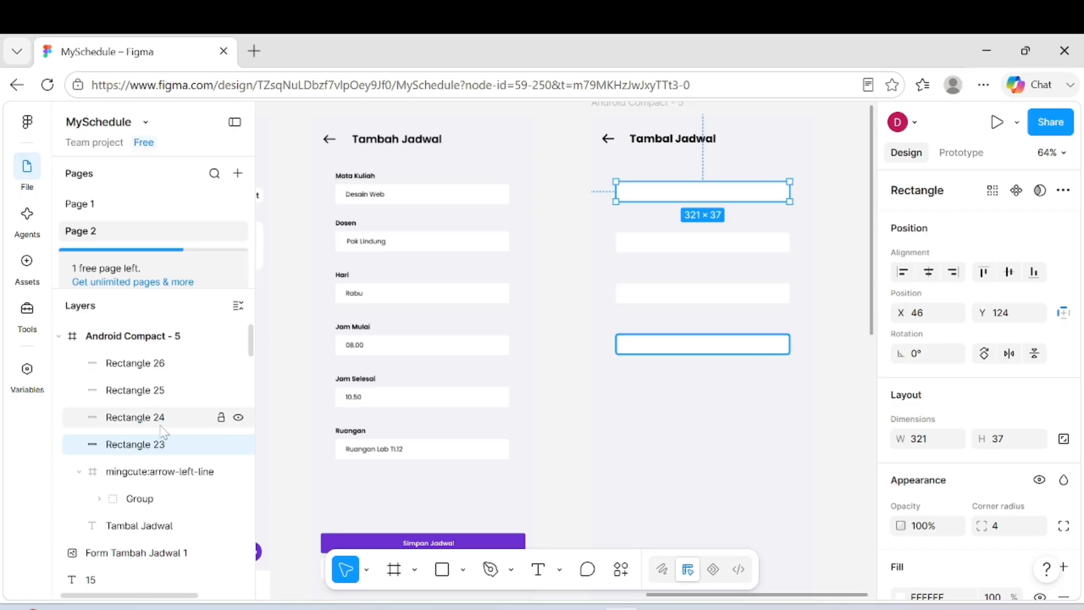
{"action": "key", "text": "ctrl+d"}
{"action": "key", "text": "ctrl+d"}
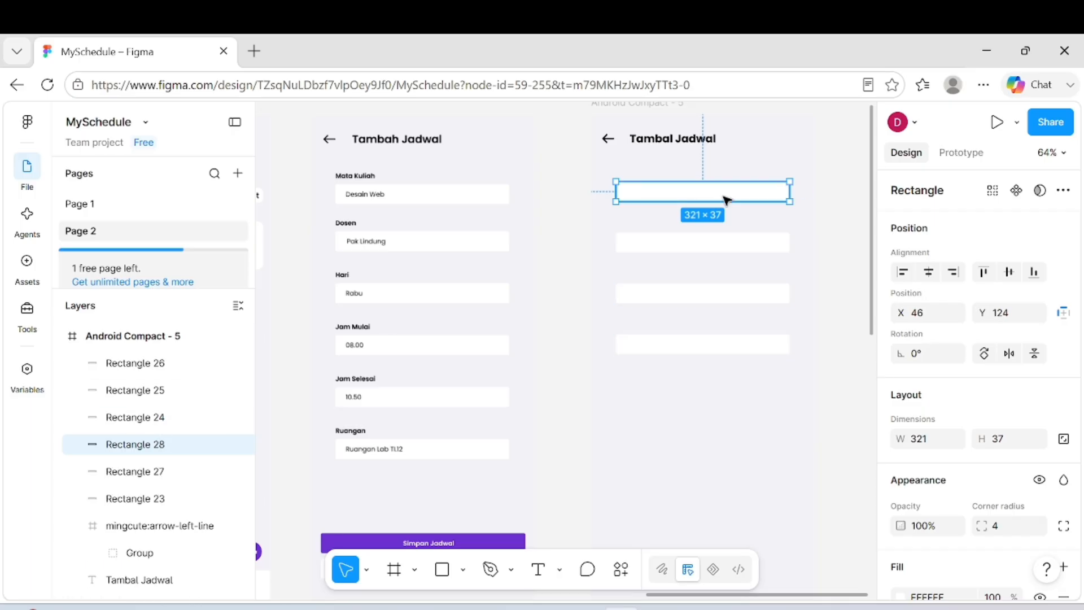
{"action": "left_click_drag", "start_coordinate": [725, 200], "coordinate": [724, 401]}
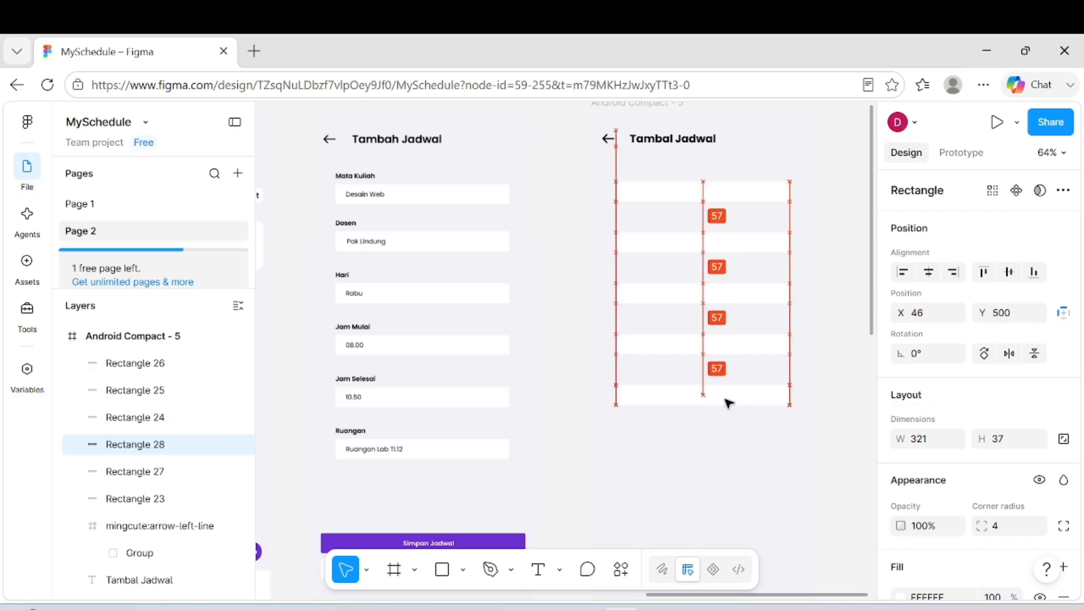
{"action": "left_click_drag", "start_coordinate": [762, 186], "coordinate": [746, 212]}
{"action": "key", "text": "ctrl+z"}
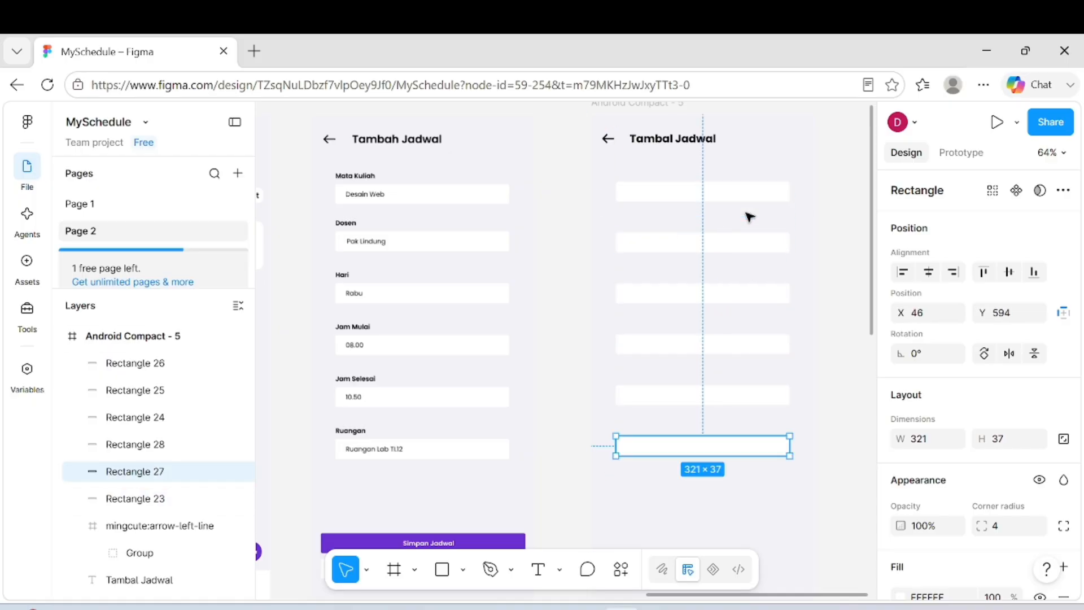
{"action": "left_click", "coordinate": [591, 404]}
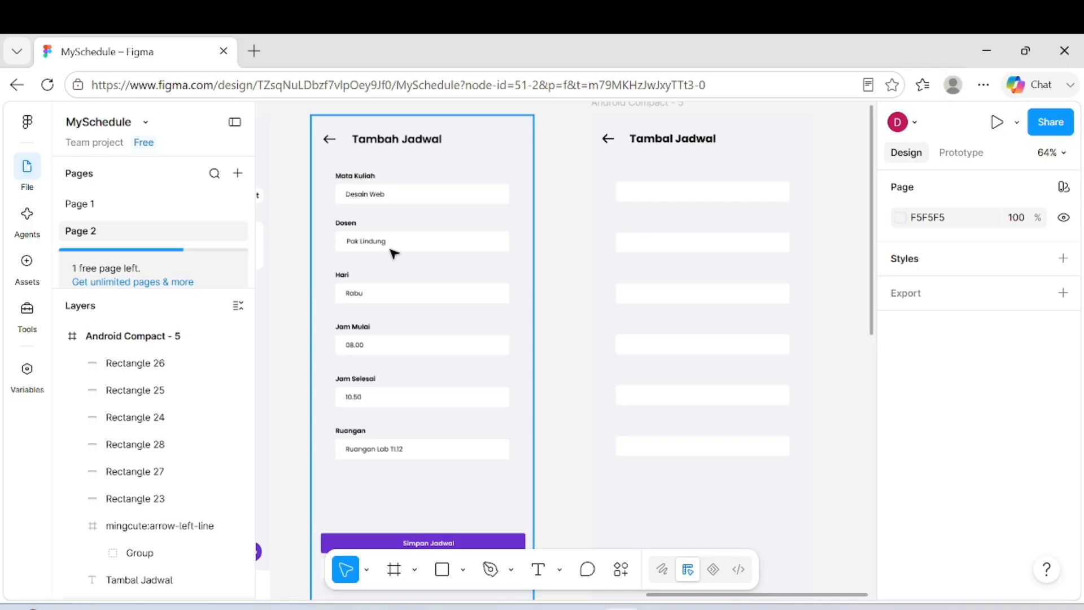
- Add a text label reading "Mata Kuliah" beside the new form fields
{"action": "left_click", "coordinate": [538, 569]}
{"action": "left_click", "coordinate": [558, 392]}
{"action": "type", "text": "Mat"}
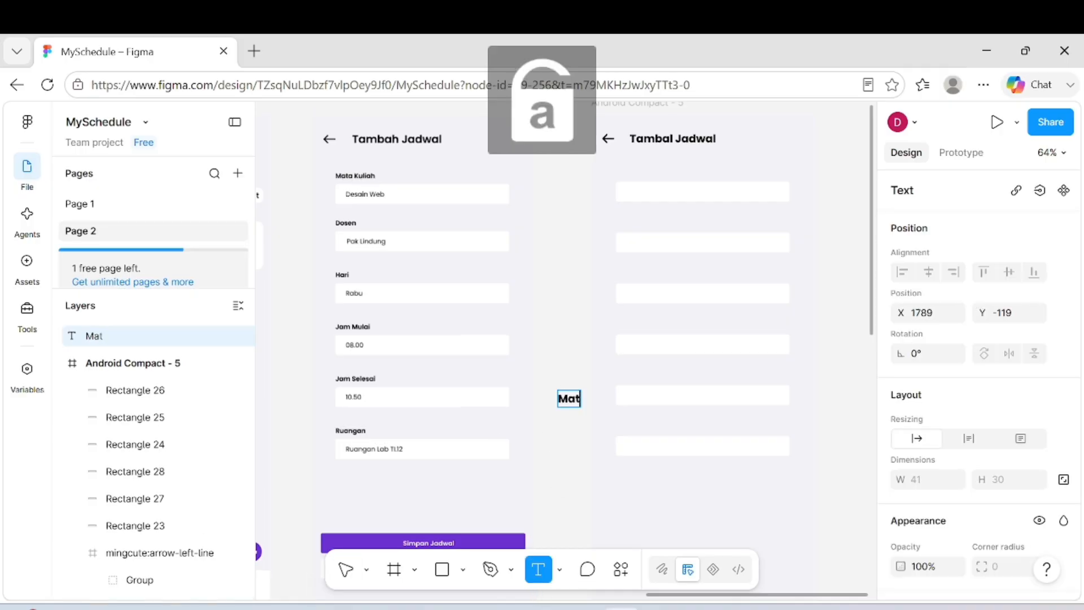
{"action": "type", "text": "a Kuliajh"}
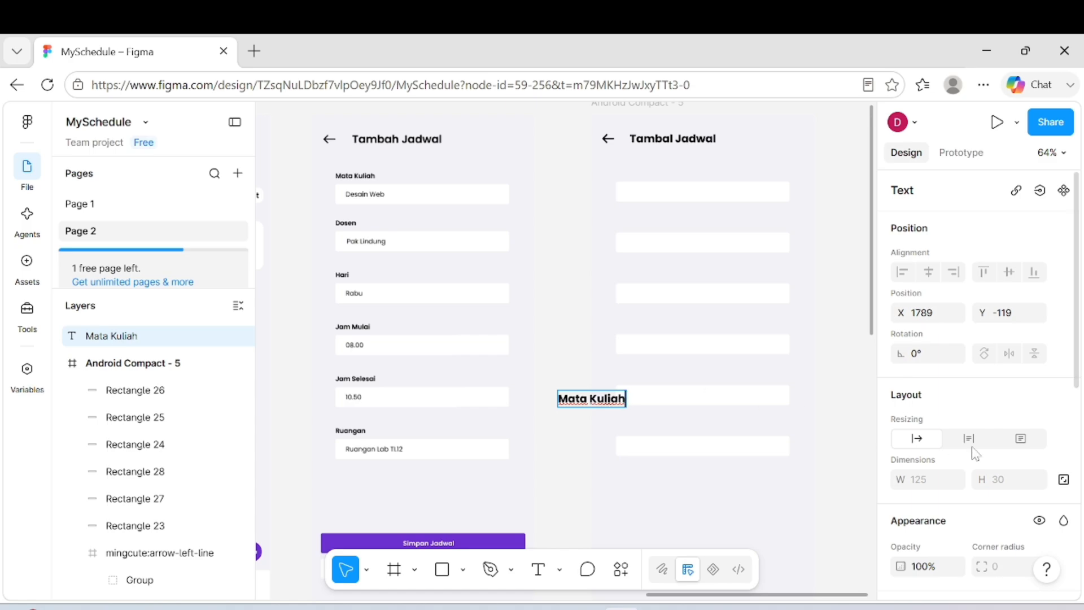
- Format the Mata Kuliah label as Poppins SemiBold at size 14 and place it above the first field, aligned with its left edge
{"action": "key", "text": "ctrl+a"}
{"action": "scroll", "coordinate": [1027, 407], "scroll_direction": "down", "scroll_amount": 5}
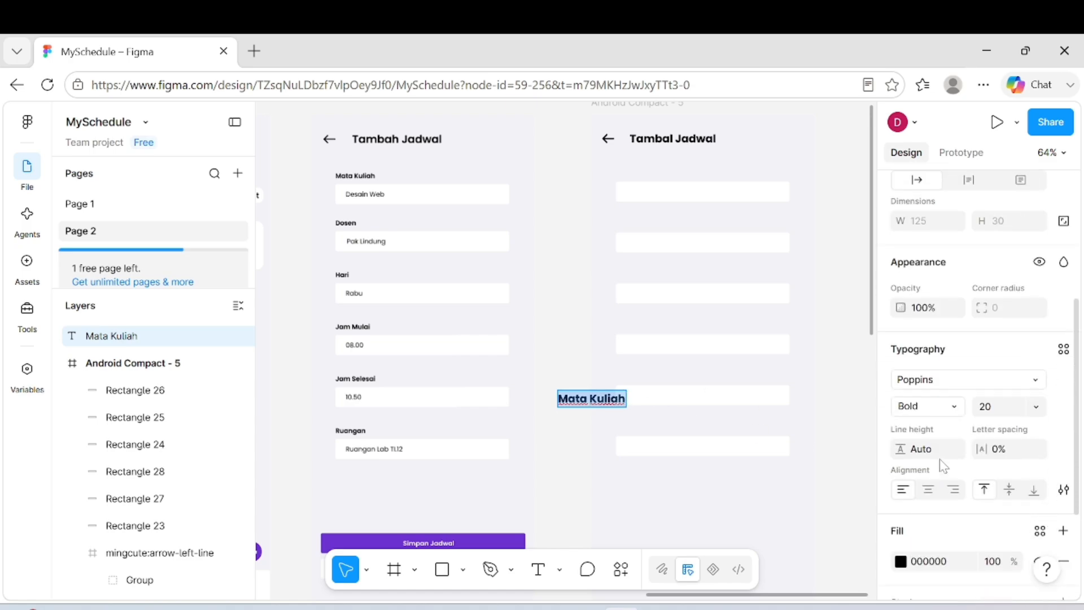
{"action": "left_click", "coordinate": [1039, 359]}
{"action": "left_click", "coordinate": [950, 386]}
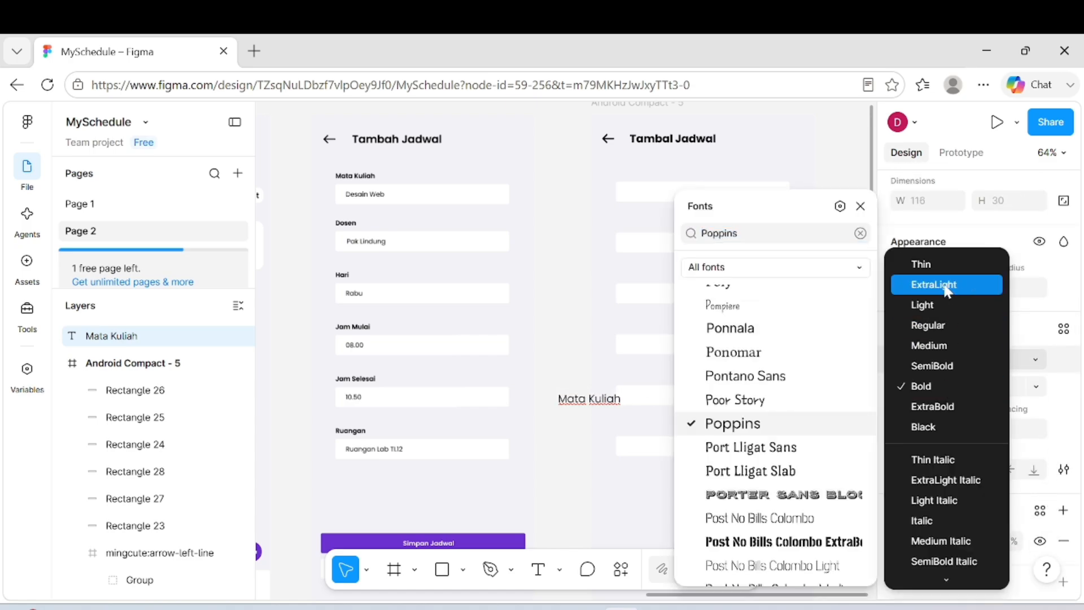
{"action": "left_click", "coordinate": [940, 367]}
{"action": "left_click", "coordinate": [1027, 386]}
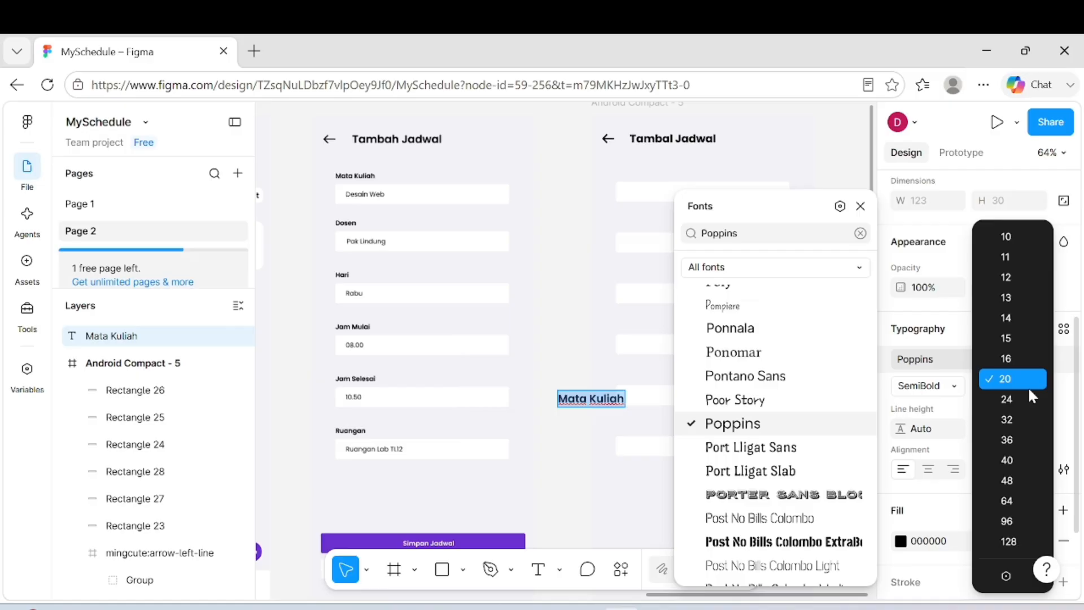
{"action": "left_click", "coordinate": [1018, 320]}
{"action": "key", "text": "Escape"}
{"action": "left_click_drag", "start_coordinate": [581, 398], "coordinate": [638, 180]}
{"action": "left_click", "coordinate": [861, 207]}
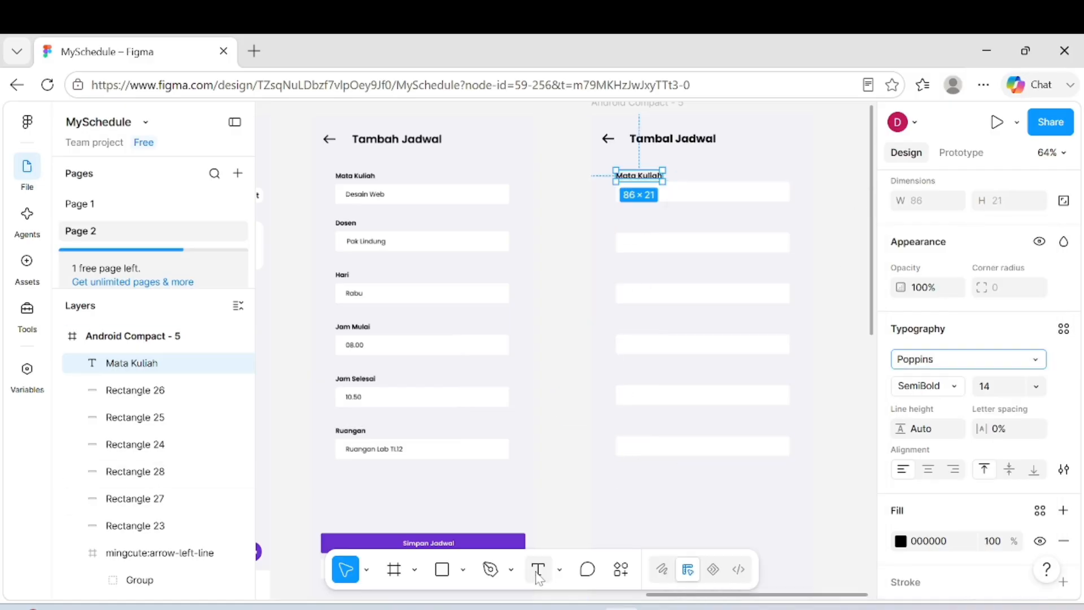
- Add a text label reading "Dosen" near the second field of the Tambal Jadwal frame
{"action": "left_click", "coordinate": [537, 571]}
{"action": "left_click", "coordinate": [622, 224]}
{"action": "type", "text": "Dose"}
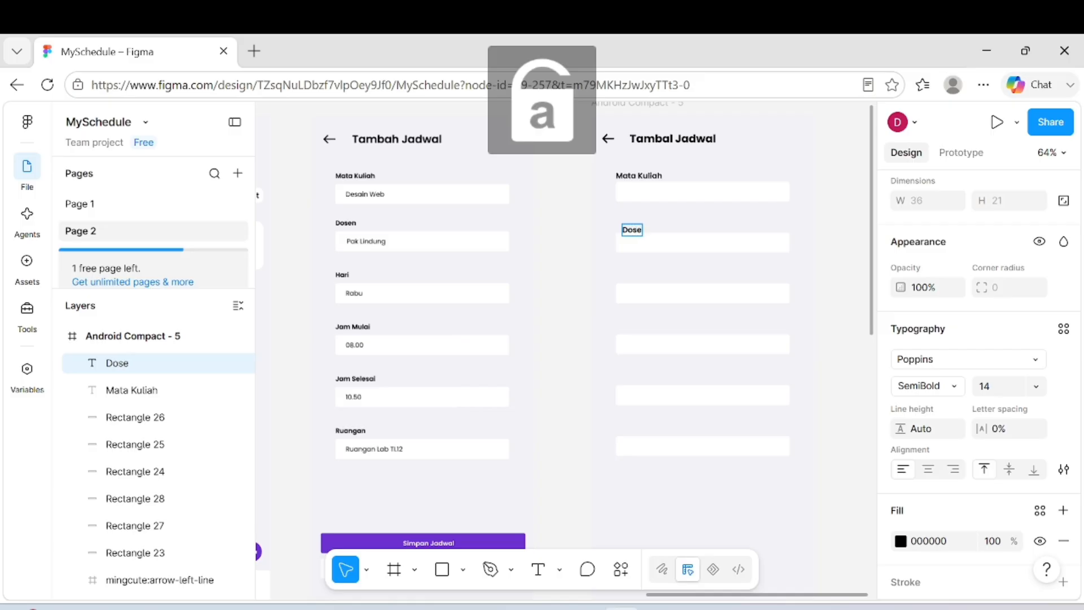
{"action": "type", "text": "n"}
- Add a text label reading "Hari" near the third field of the Tambal Jadwal frame
{"action": "left_click", "coordinate": [534, 574]}
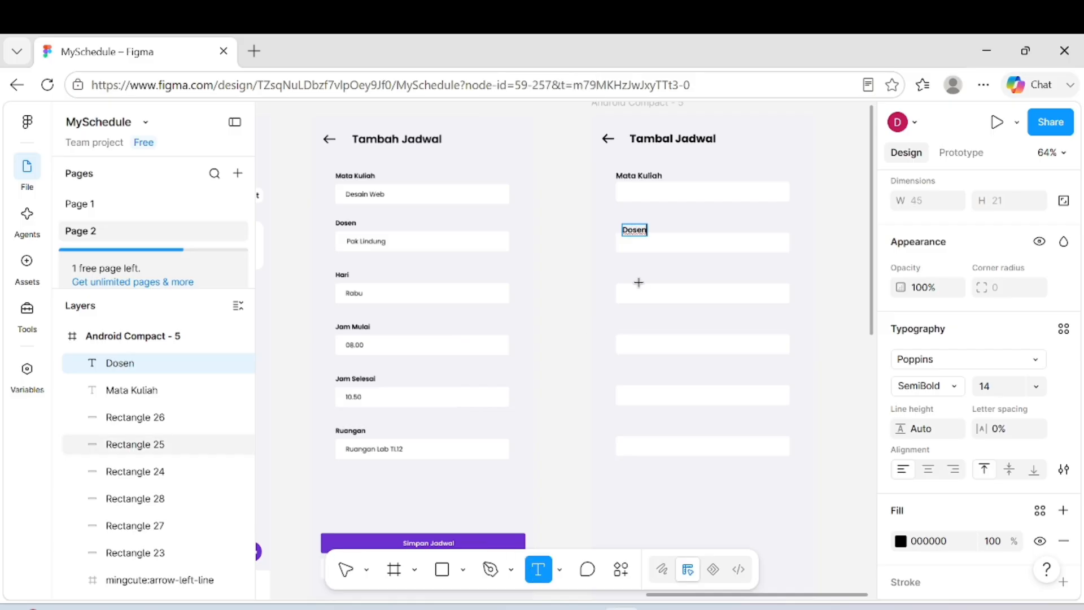
{"action": "left_click", "coordinate": [638, 283]}
{"action": "key", "text": "Caps_Lock"}
{"action": "type", "text": "HARI"}
{"action": "key", "text": "BackSpace"}
{"action": "key", "text": "BackSpace"}
{"action": "key", "text": "BackSpace"}
{"action": "key", "text": "Caps_Lock"}
{"action": "type", "text": "ari"}
{"action": "key", "text": "Escape"}
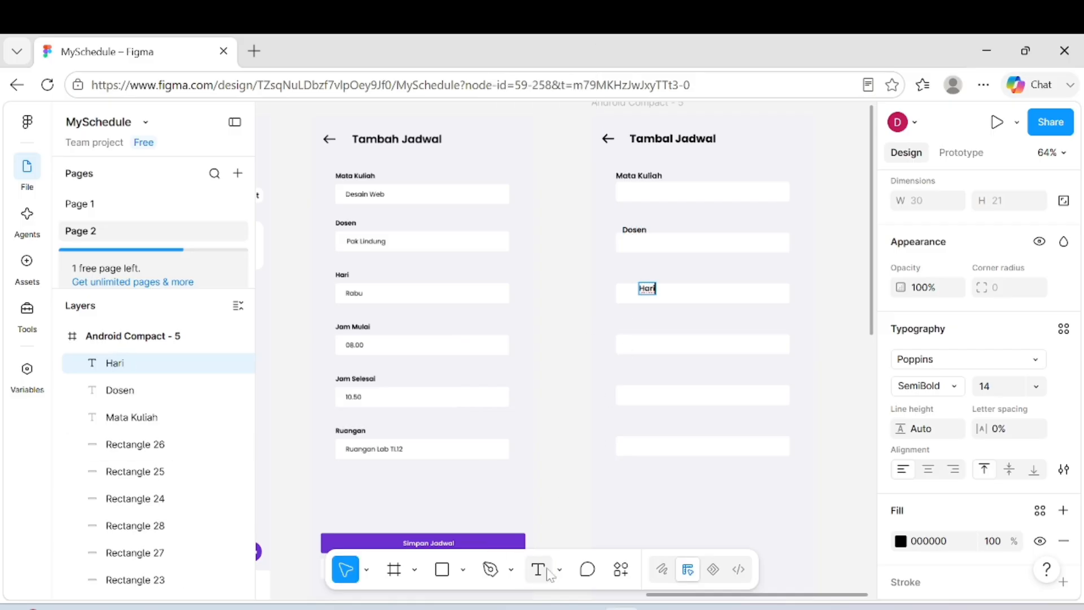
- Add a text label reading "Jam Mulai" between the fourth and fifth fields
{"action": "key", "text": "t"}
{"action": "left_click", "coordinate": [632, 364]}
{"action": "type", "text": "Jam Mulai"}
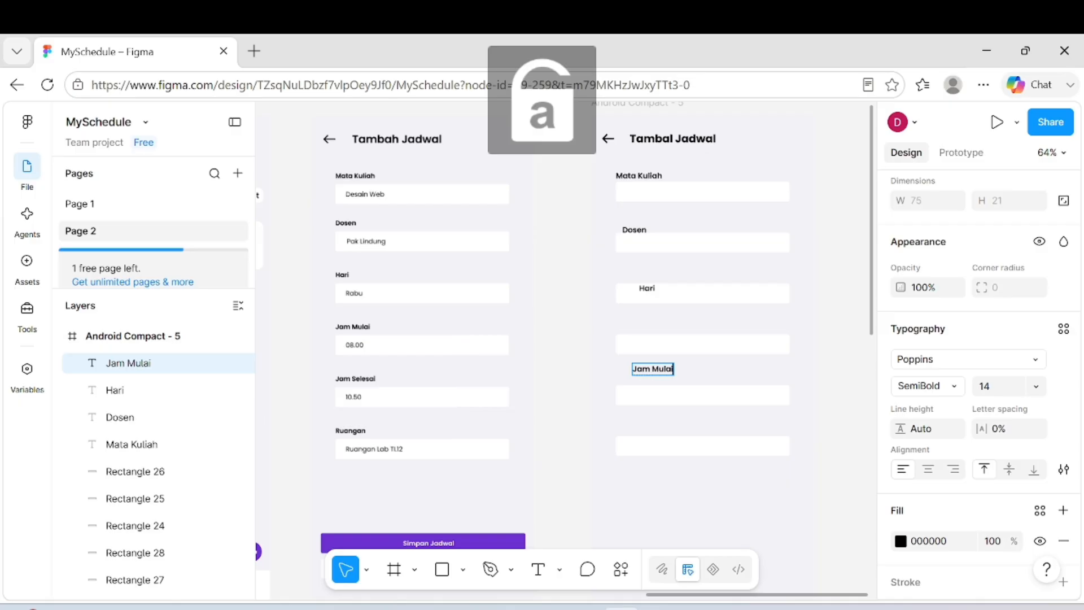
{"action": "key", "text": "Escape"}
- Add a text label reading "Jam Selesai" just above the sixth field
{"action": "key", "text": "t"}
{"action": "left_click", "coordinate": [639, 432]}
{"action": "type", "text": "Jam S"}
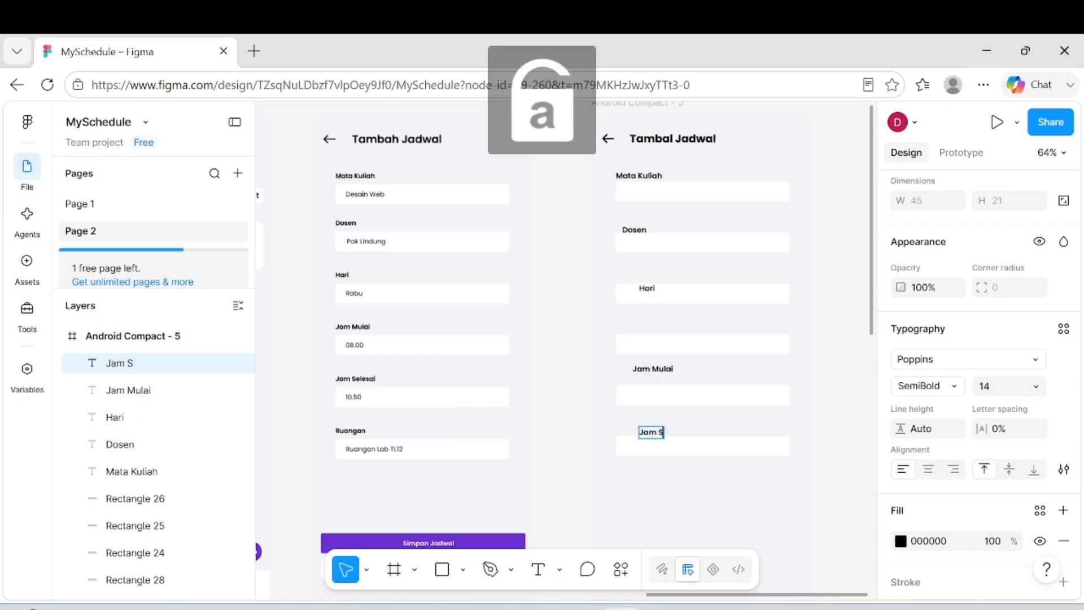
{"action": "type", "text": "elesai"}
{"action": "key", "text": "Escape"}
- Add a text label reading "Ruangan" below the last field
{"action": "key", "text": "t"}
{"action": "left_click", "coordinate": [633, 490]}
{"action": "key", "text": "Caps_Lock"}
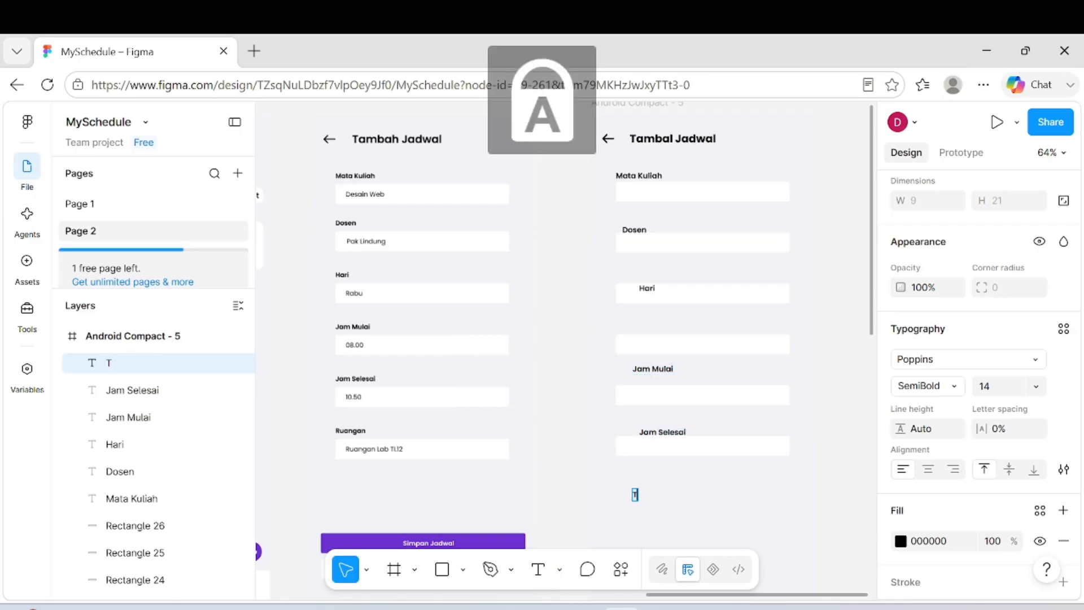
{"action": "type", "text": "R"}
{"action": "key", "text": "Caps_Lock"}
{"action": "type", "text": "uangan"}
{"action": "key", "text": "Escape"}
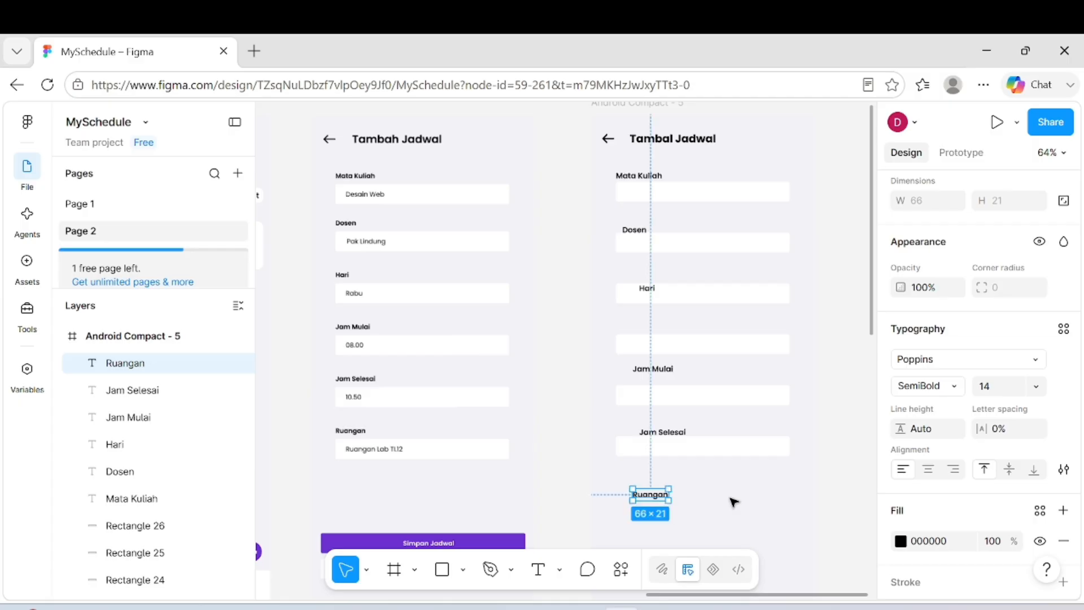
{"action": "key", "text": "Escape"}
- Move the Dosen, Hari and Jam Mulai labels to just above the second, third and fourth fields
{"action": "left_click_drag", "start_coordinate": [632, 232], "coordinate": [624, 227]}
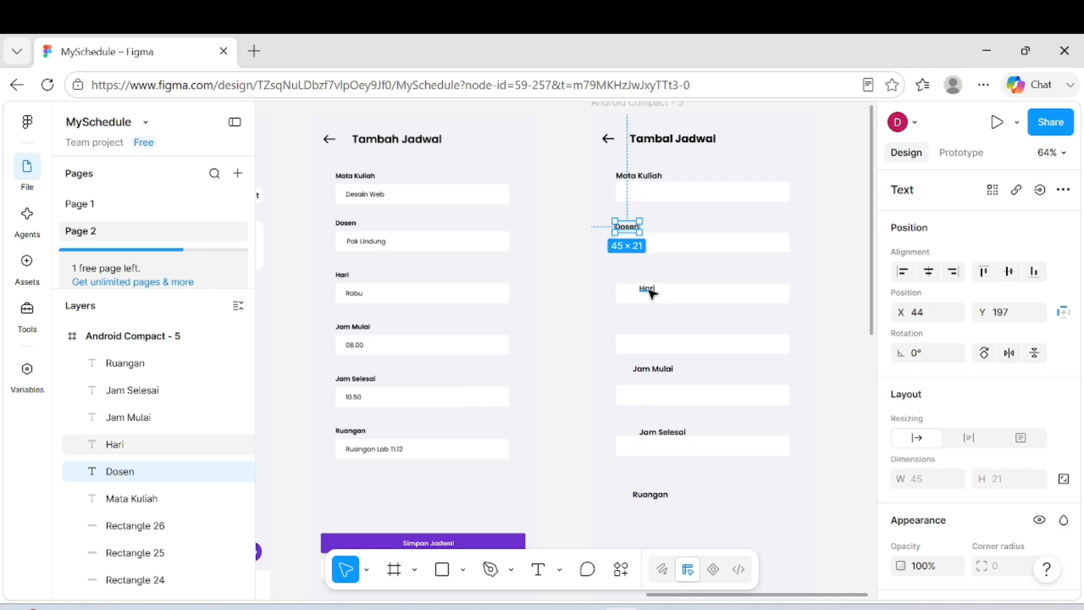
{"action": "left_click_drag", "start_coordinate": [652, 292], "coordinate": [627, 281]}
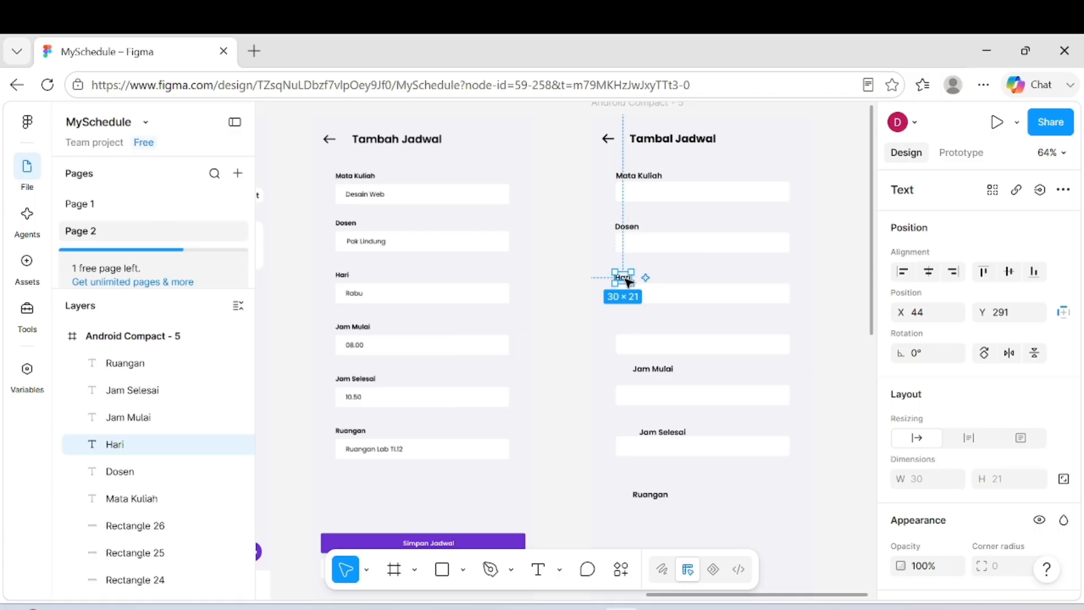
{"action": "left_click_drag", "start_coordinate": [661, 373], "coordinate": [641, 333]}
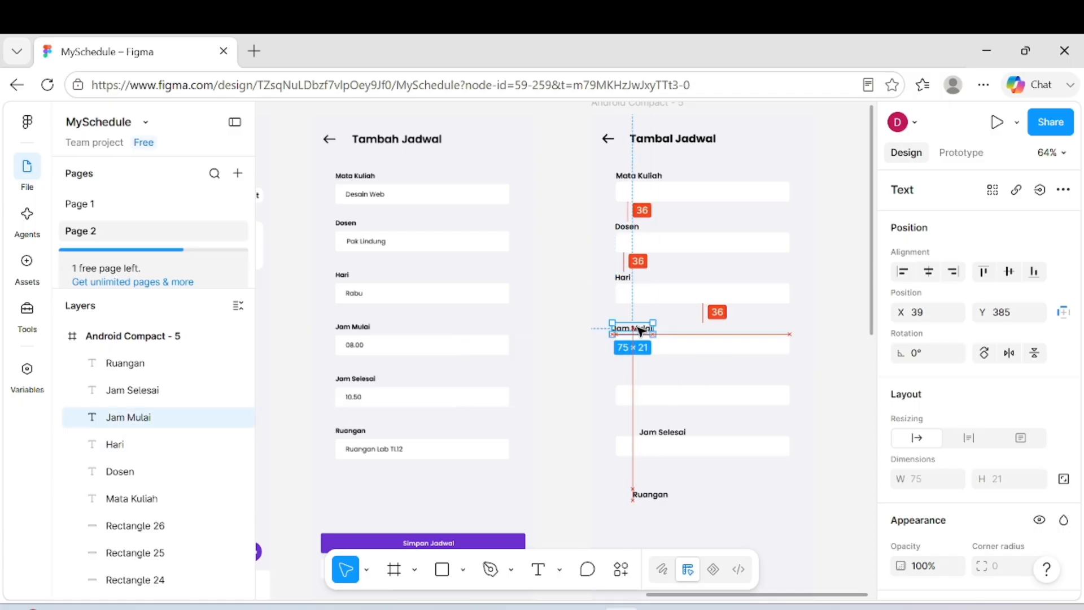
- Align the Dosen, Hari and Jam Mulai labels with the left edge of their fields at X 46
{"action": "scroll", "coordinate": [641, 331], "scroll_direction": "right", "scroll_amount": 2}
{"action": "scroll", "coordinate": [641, 332], "scroll_direction": "up", "scroll_amount": 5}
{"action": "scroll", "coordinate": [641, 331], "scroll_direction": "up", "scroll_amount": 1}
{"action": "left_click", "coordinate": [530, 259]}
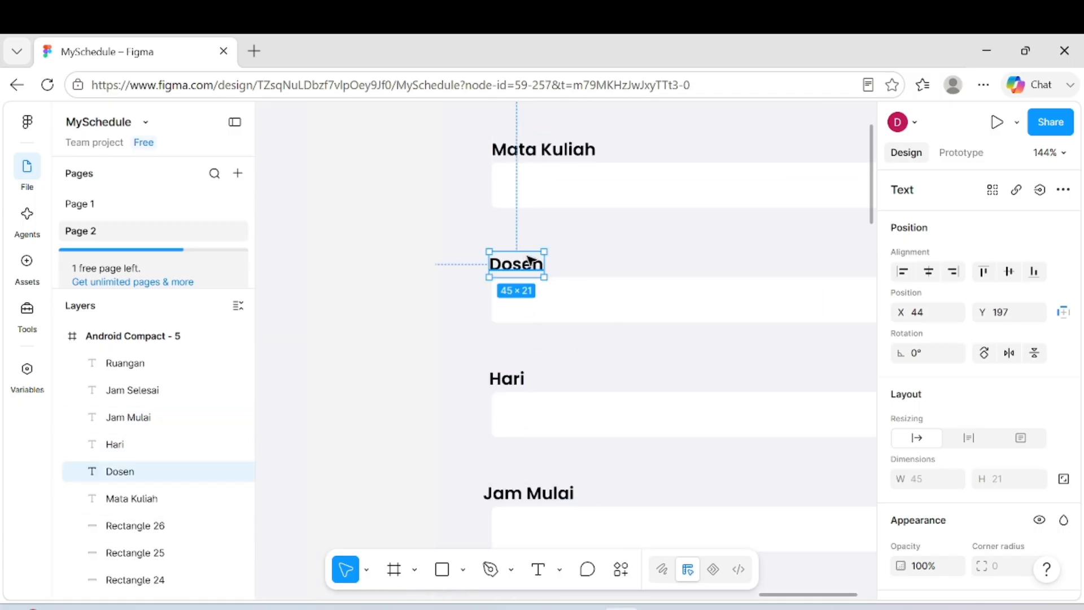
{"action": "left_click_drag", "start_coordinate": [521, 375], "coordinate": [519, 377]}
{"action": "scroll", "coordinate": [519, 377], "scroll_direction": "down", "scroll_amount": 3}
{"action": "left_click_drag", "start_coordinate": [522, 318], "coordinate": [529, 318]}
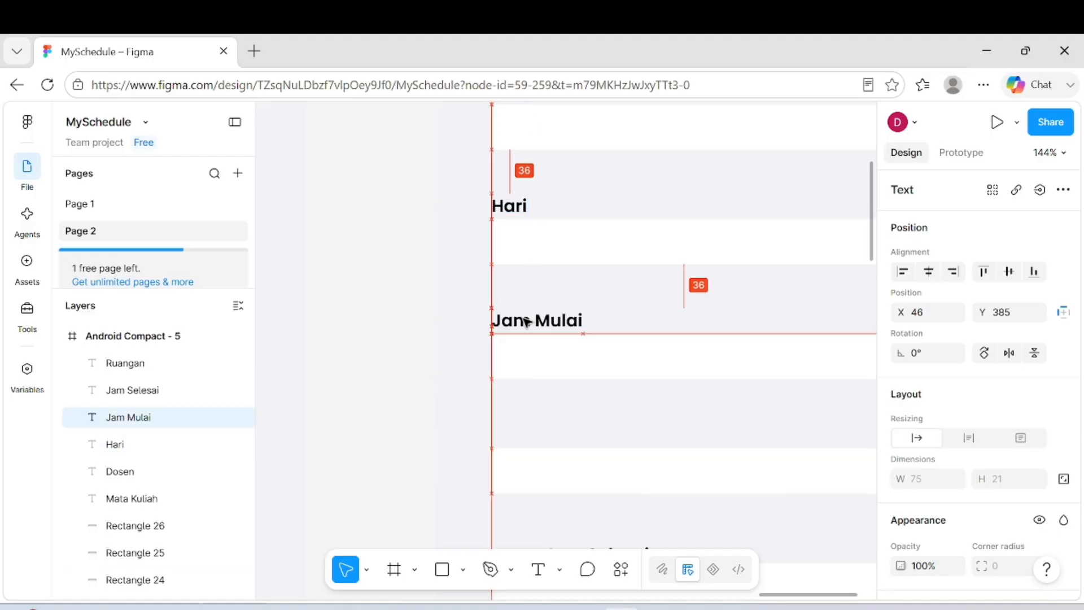
- Place the Jam Selesai label above the fifth field and the Ruangan label above the sixth, aligned with the fields' left edge
{"action": "scroll", "coordinate": [526, 321], "scroll_direction": "down", "scroll_amount": 3}
{"action": "left_click_drag", "start_coordinate": [573, 349], "coordinate": [521, 230]}
{"action": "left_click_drag", "start_coordinate": [559, 483], "coordinate": [520, 339]}
{"action": "scroll", "coordinate": [518, 413], "scroll_direction": "down", "scroll_amount": 5}
{"action": "left_click", "coordinate": [716, 367]}
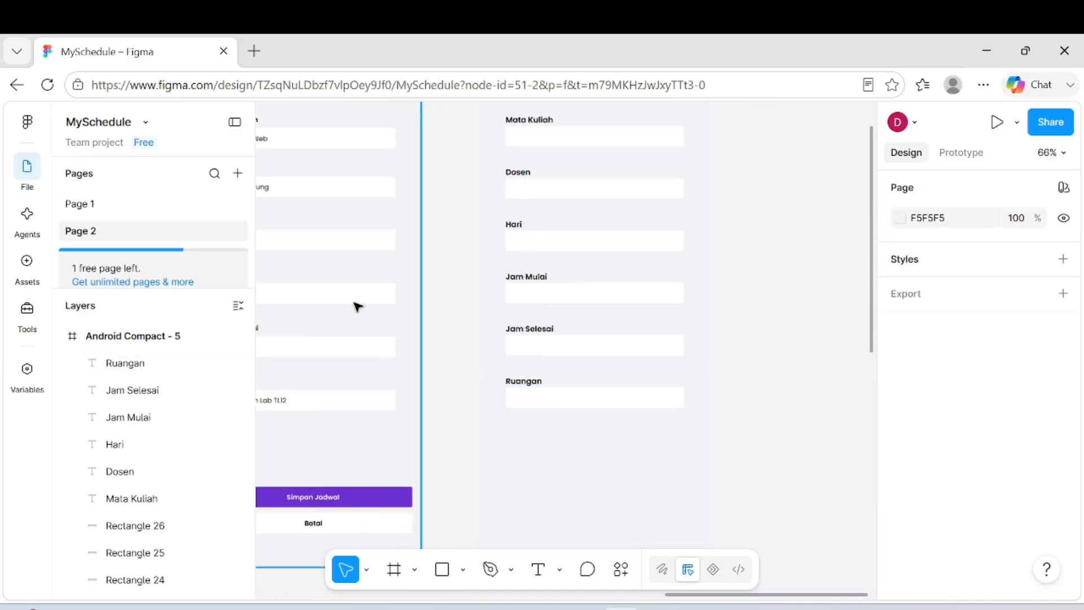
- Add a text layer reading "Desain Web" at the Mata Kuliah field of the new frame
{"action": "scroll", "coordinate": [358, 307], "scroll_direction": "left", "scroll_amount": 3}
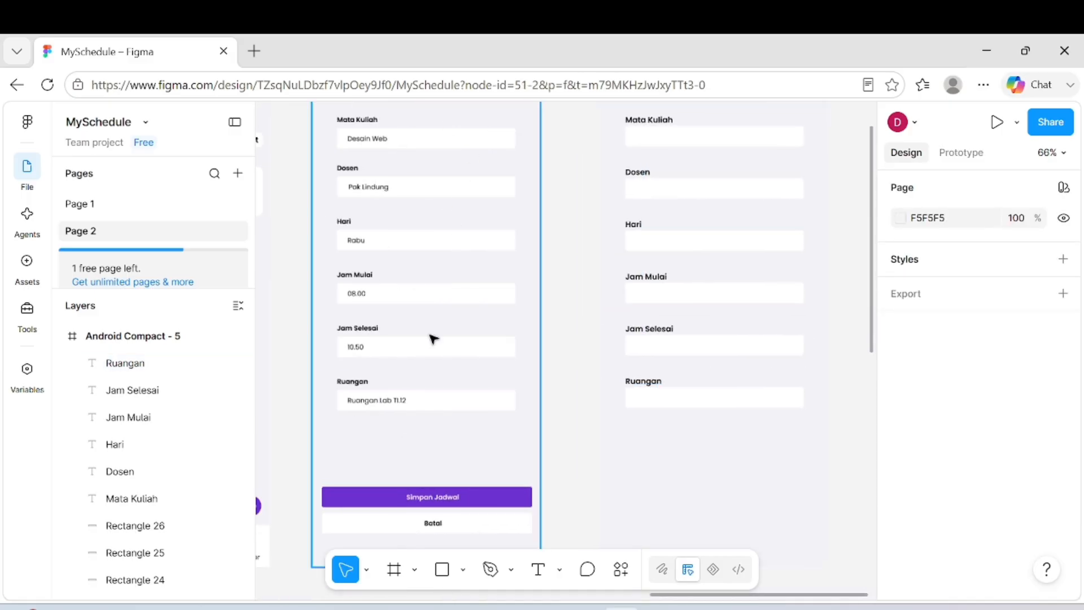
{"action": "key", "text": "t"}
{"action": "left_click", "coordinate": [678, 136]}
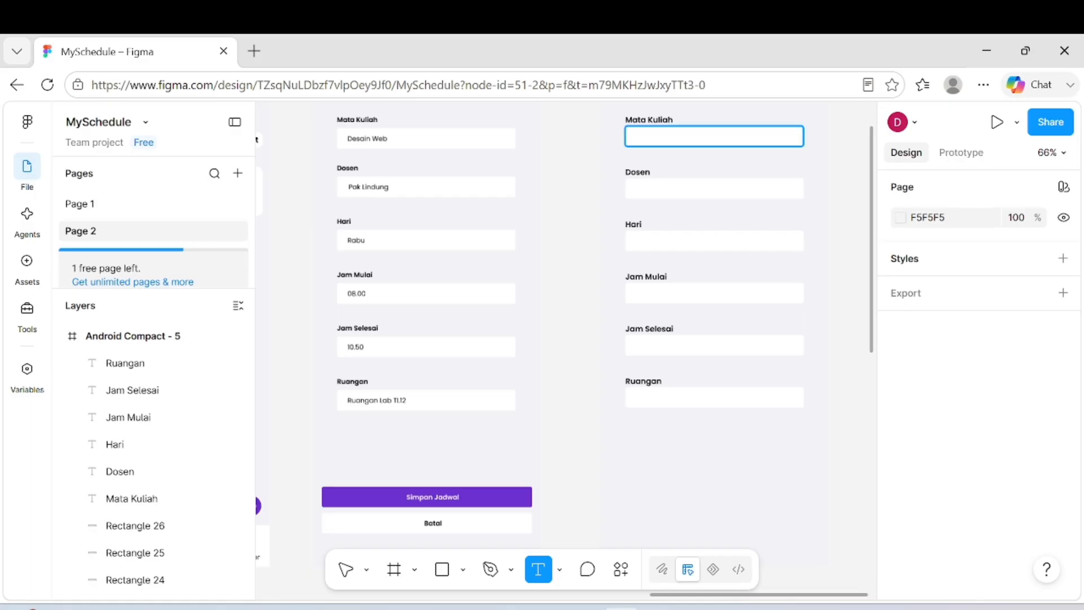
{"action": "type", "text": "Desain"}
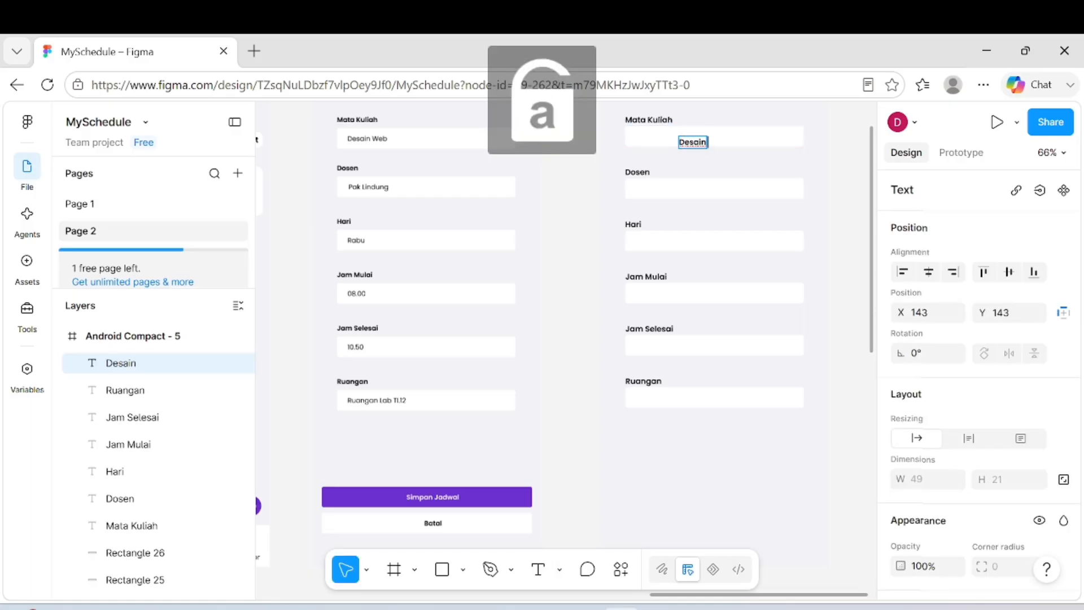
{"action": "type", "text": " eb"}
{"action": "key", "text": "BackSpace"}
{"action": "key", "text": "BackSpace"}
{"action": "type", "text": "W"}
{"action": "key", "text": "Escape"}
- Add a text layer with the lecturer's name at the Dosen field and one reading "Rabu" at the Hari field
{"action": "key", "text": "t"}
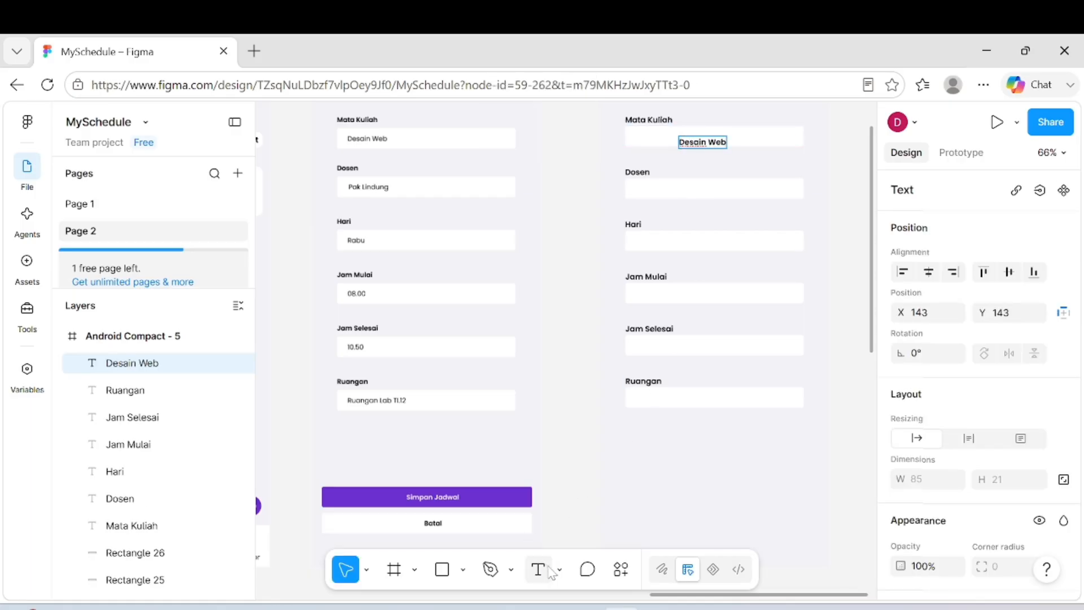
{"action": "left_click", "coordinate": [686, 197]}
{"action": "type", "text": "Pak Lindung"}
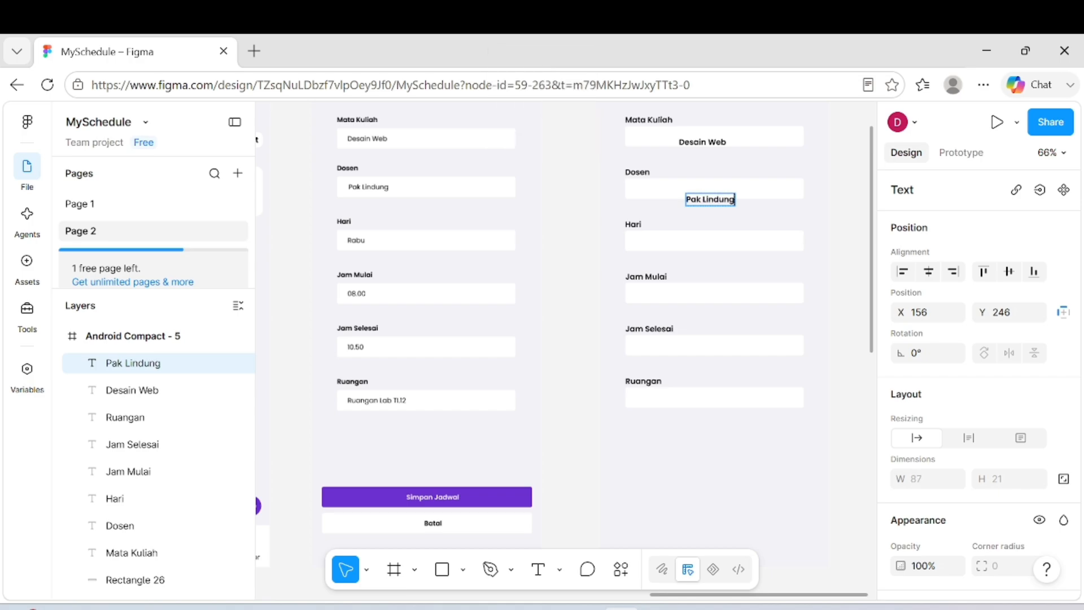
{"action": "left_click", "coordinate": [538, 569]}
{"action": "key", "text": "Caps_Lock"}
{"action": "left_click", "coordinate": [693, 247]}
{"action": "type", "text": "R"}
{"action": "key", "text": "Caps_Lock"}
{"action": "type", "text": "abu"}
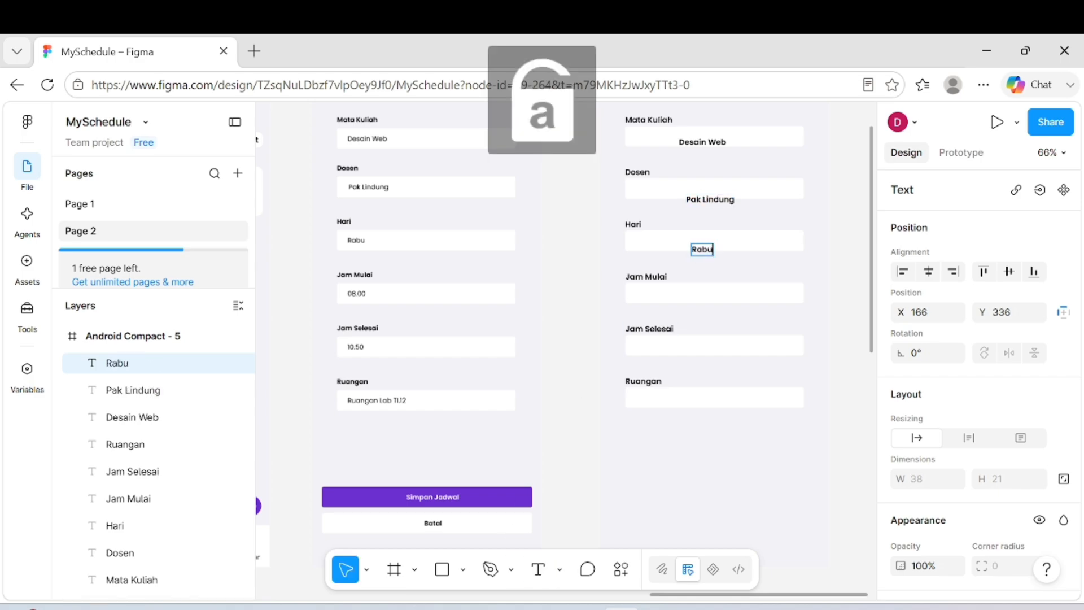
{"action": "key", "text": "Escape"}
- Add the text "08.00" at the Jam Mulai field and "0.50" at the Jam Selesai field
{"action": "key", "text": "t"}
{"action": "left_click", "coordinate": [690, 299]}
{"action": "type", "text": "08"}
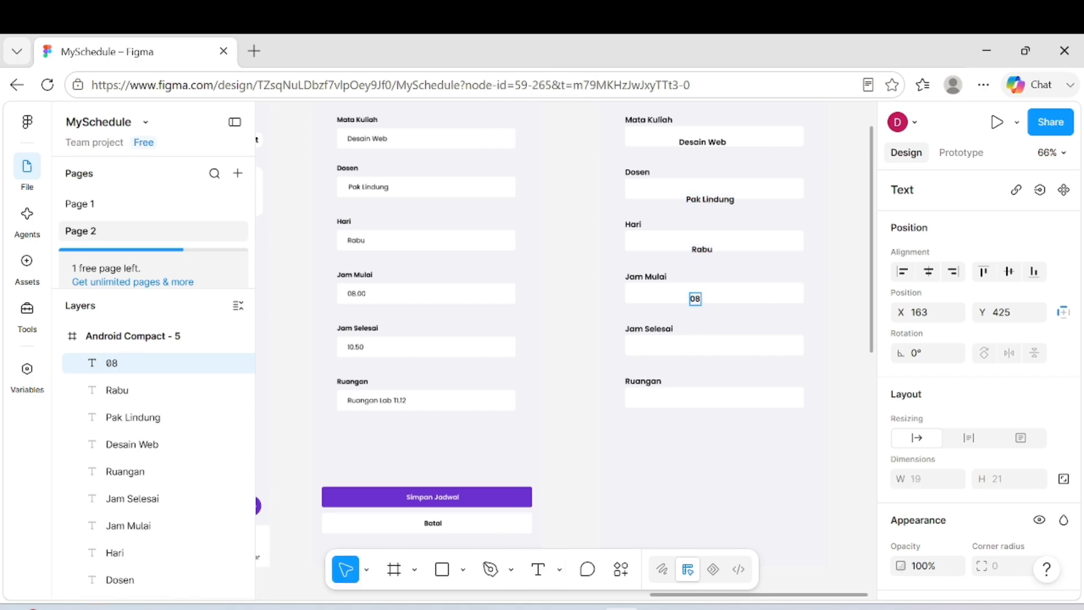
{"action": "type", "text": "t"}
{"action": "left_click", "coordinate": [655, 350]}
{"action": "type", "text": "0.50"}
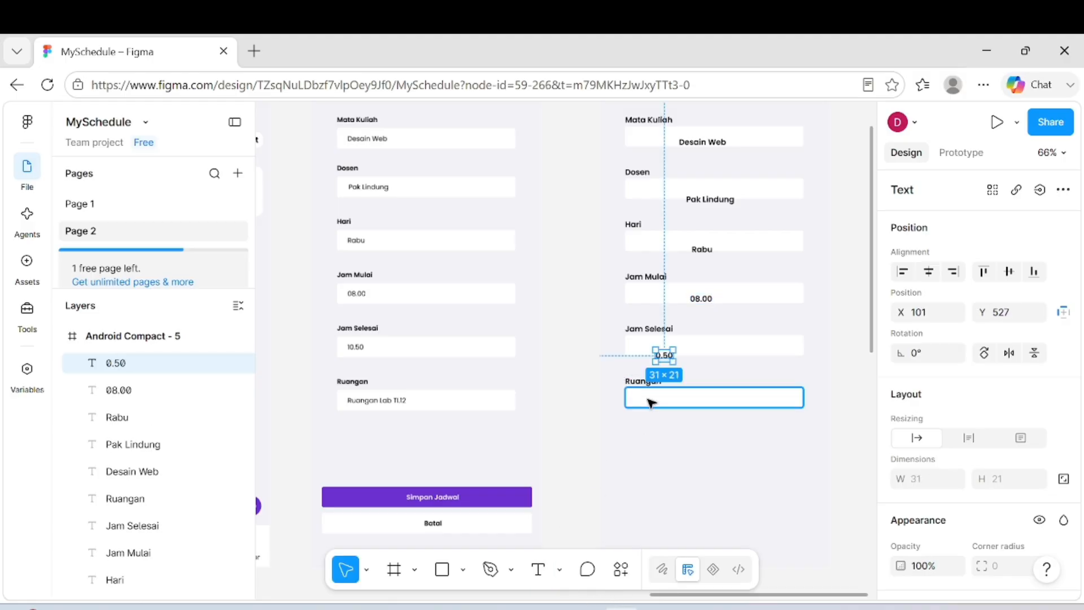
- Add a text layer reading "Ruangan Lab TI.12" at the Ruangan field
{"action": "left_click", "coordinate": [539, 570]}
{"action": "left_click", "coordinate": [667, 401]}
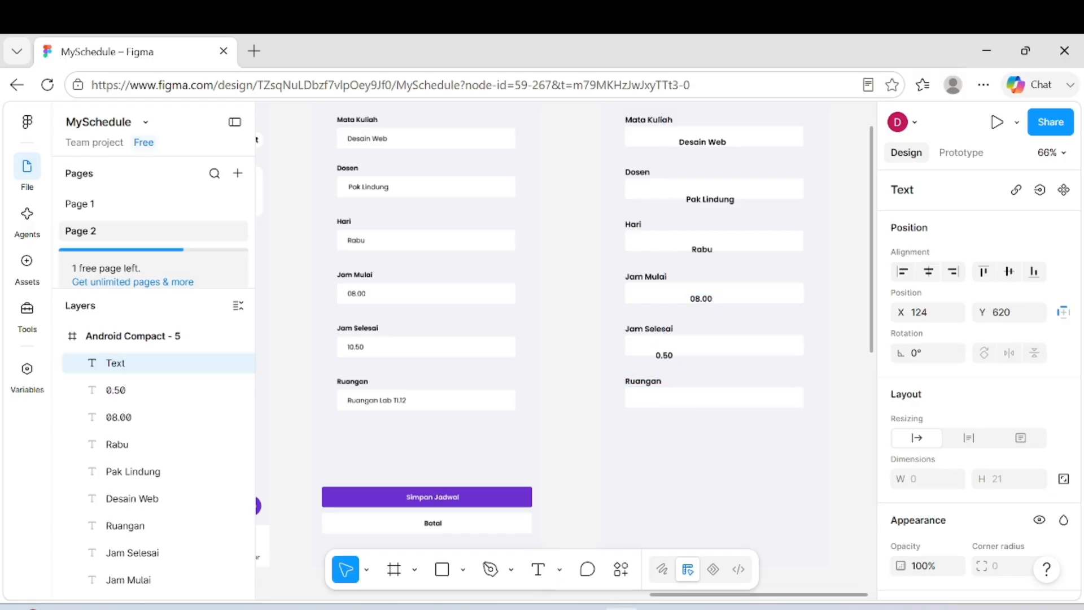
{"action": "key", "text": "Caps_Lock"}
{"action": "type", "text": "R"}
{"action": "key", "text": "Caps_Lock"}
{"action": "type", "text": "uangan"}
{"action": "key", "text": "Caps_Lock"}
{"action": "type", "text": "L"}
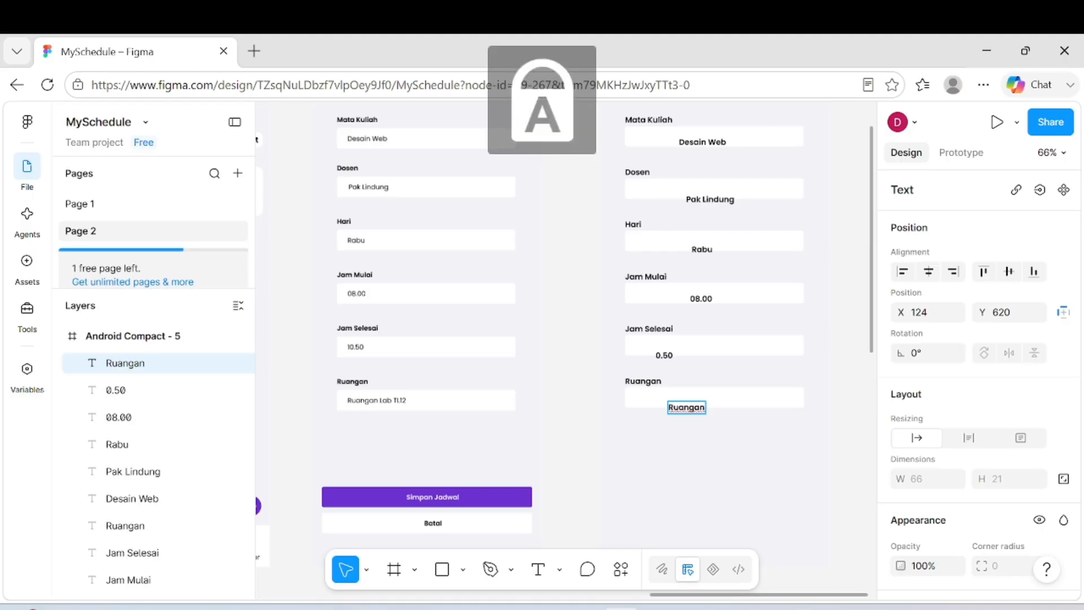
{"action": "key", "text": "Caps_Lock"}
{"action": "type", "text": "ab"}
{"action": "key", "text": "Caps_Lock"}
{"action": "type", "text": "TI"}
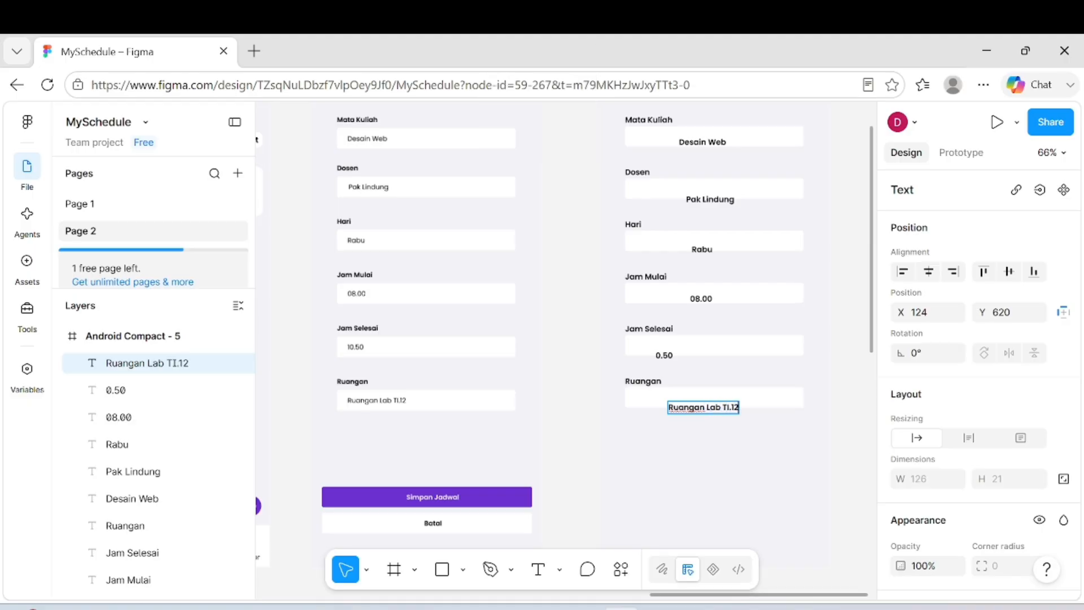
{"action": "type", "text": ".12"}
- Set the Ruangan Lab TI.12 text and the Jam Selesai time to Regular weight, correcting the time to 10.50
{"action": "key", "text": "ctrl+a"}
{"action": "scroll", "coordinate": [959, 395], "scroll_direction": "down", "scroll_amount": 4}
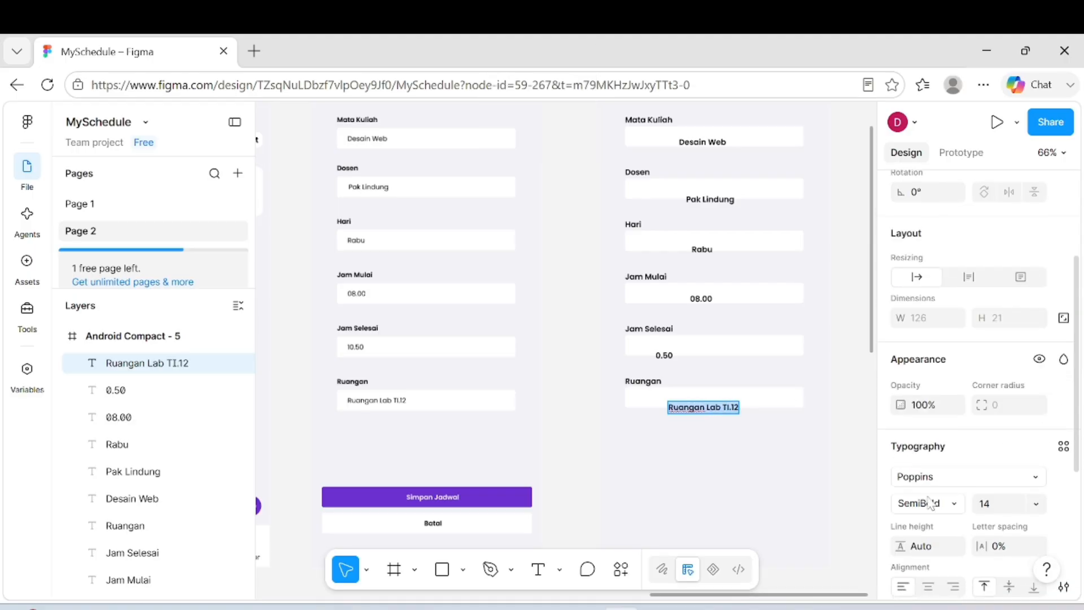
{"action": "left_click", "coordinate": [937, 488]}
{"action": "left_click", "coordinate": [927, 450]}
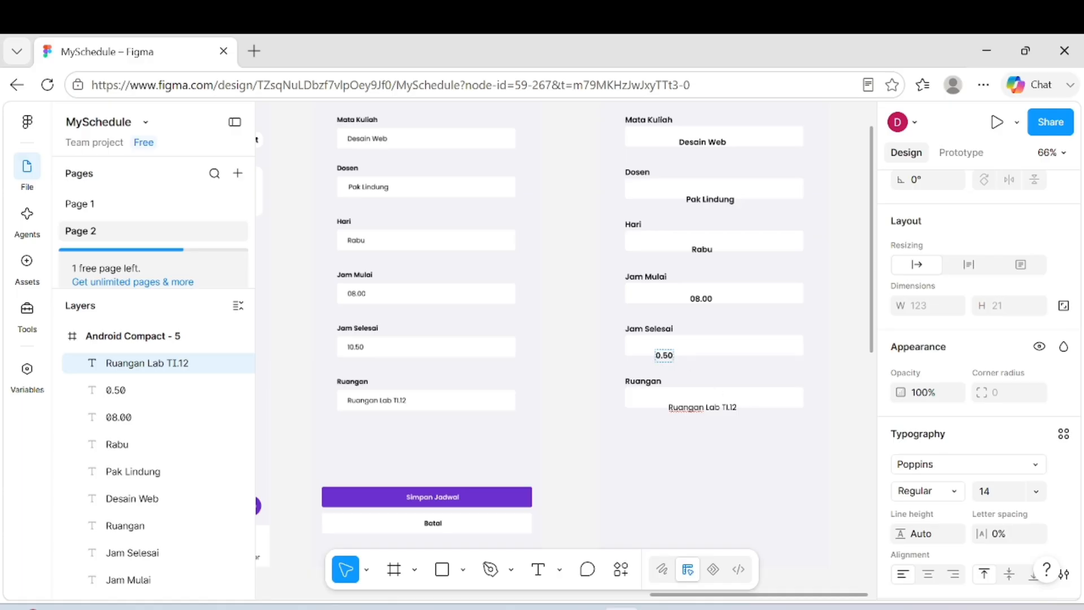
{"action": "double_click", "coordinate": [664, 355]}
{"action": "left_click", "coordinate": [928, 491]}
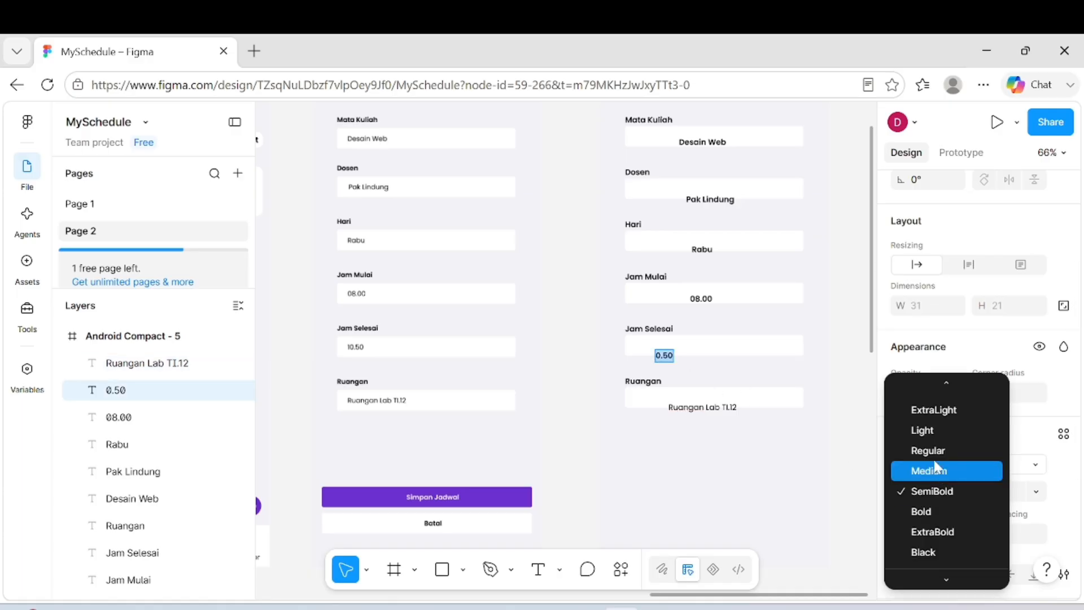
{"action": "left_click", "coordinate": [928, 448]}
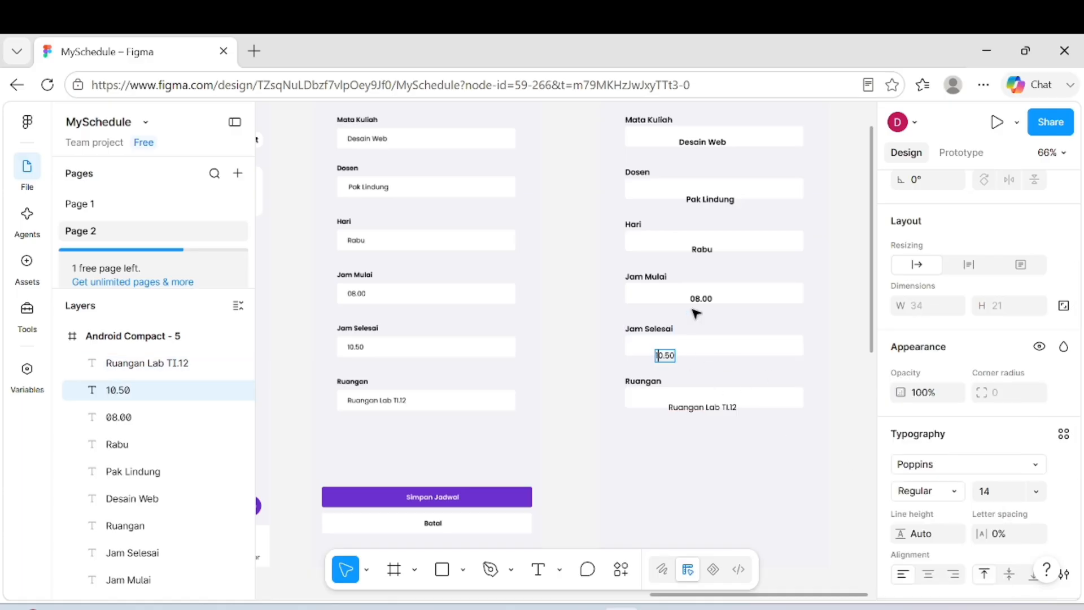
- Set the 08.00 and Rabu texts to Regular weight
{"action": "double_click", "coordinate": [701, 298]}
{"action": "left_click", "coordinate": [927, 491]}
{"action": "left_click", "coordinate": [927, 450]}
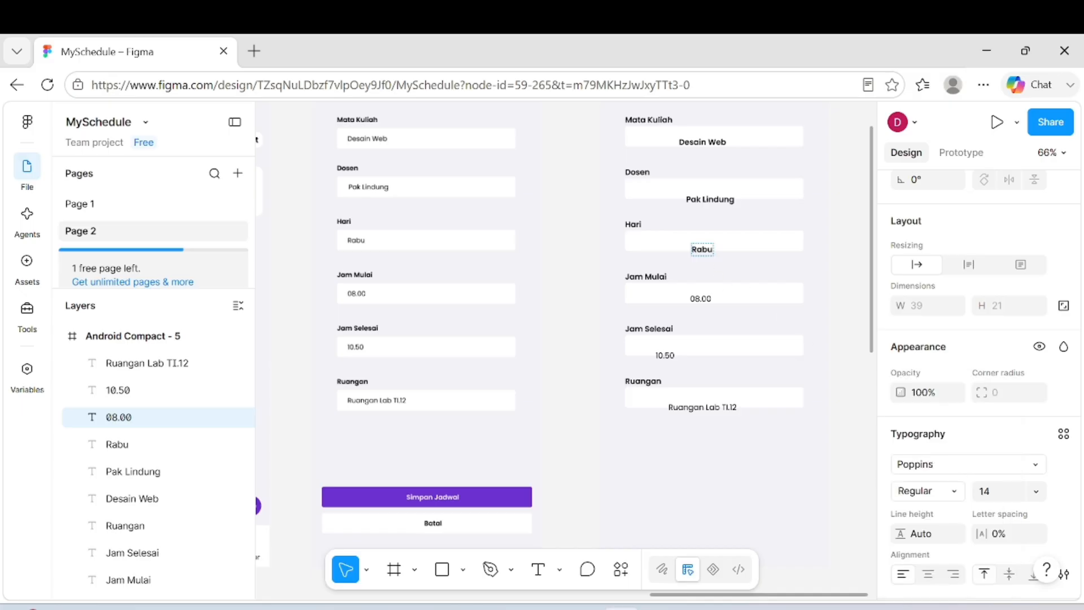
{"action": "double_click", "coordinate": [702, 249]}
{"action": "left_click", "coordinate": [927, 491]}
{"action": "left_click", "coordinate": [927, 450]}
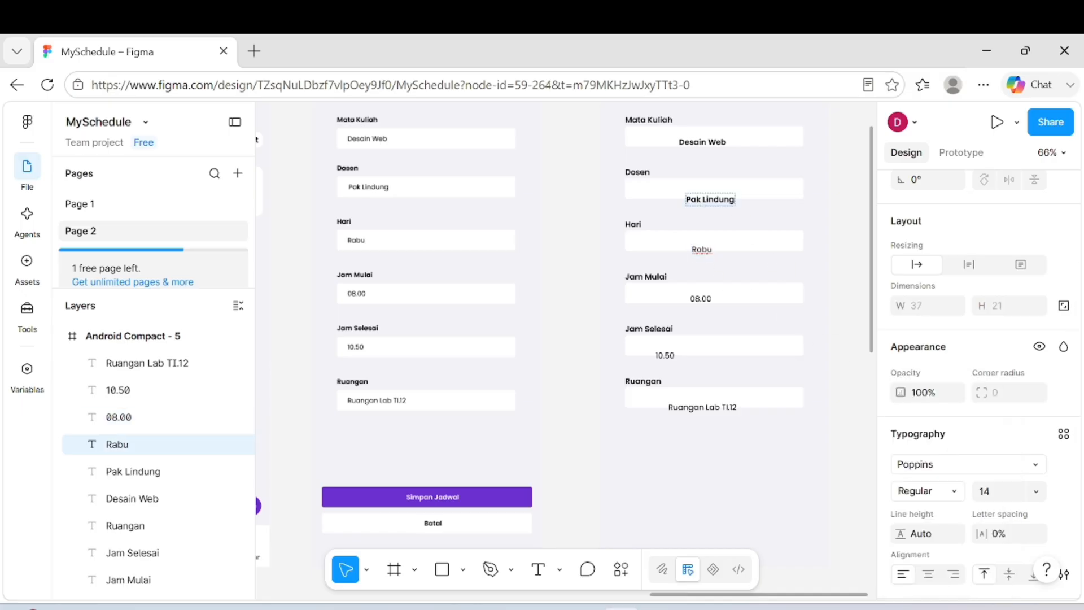
- Set the Desain Web text to Regular weight and move it inside the Mata Kuliah field near its left edge
{"action": "double_click", "coordinate": [710, 199]}
{"action": "left_click", "coordinate": [928, 491]}
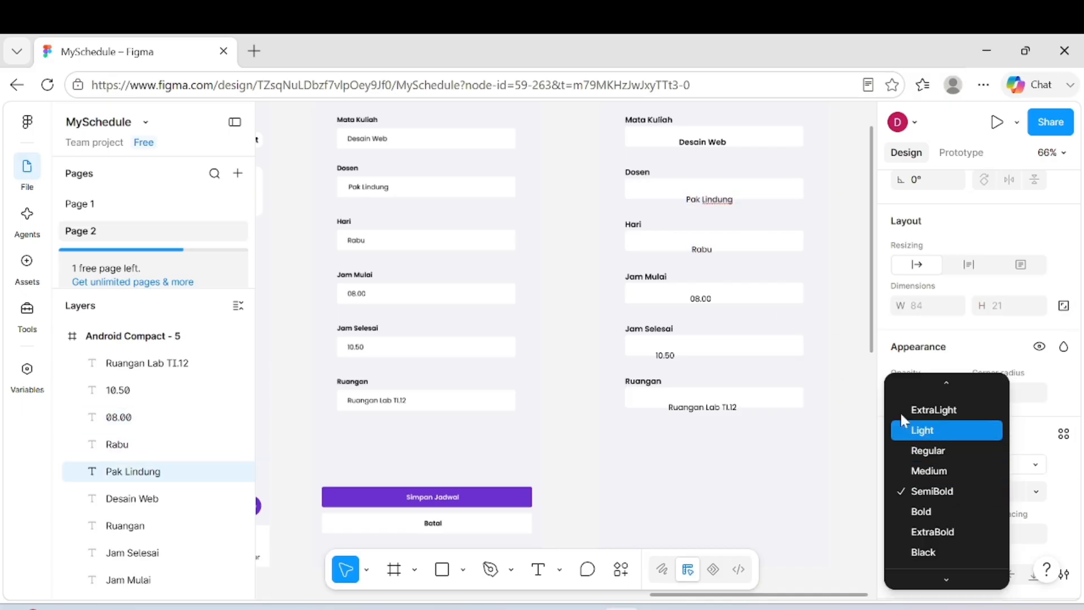
{"action": "double_click", "coordinate": [702, 142]}
{"action": "left_click", "coordinate": [927, 490]}
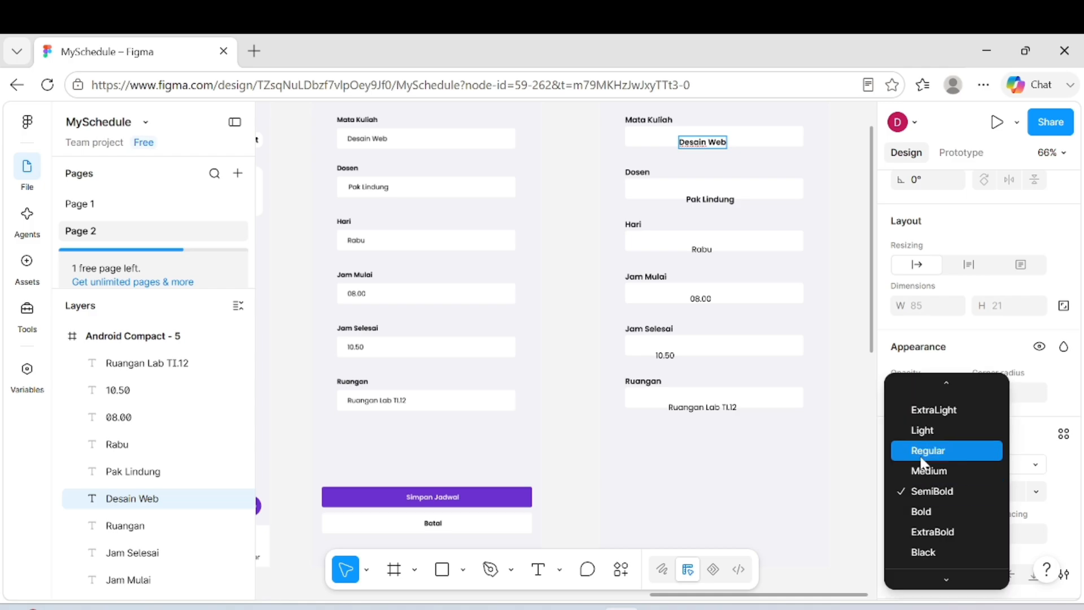
{"action": "left_click", "coordinate": [927, 450]}
{"action": "scroll", "coordinate": [733, 384], "scroll_direction": "up", "scroll_amount": 3}
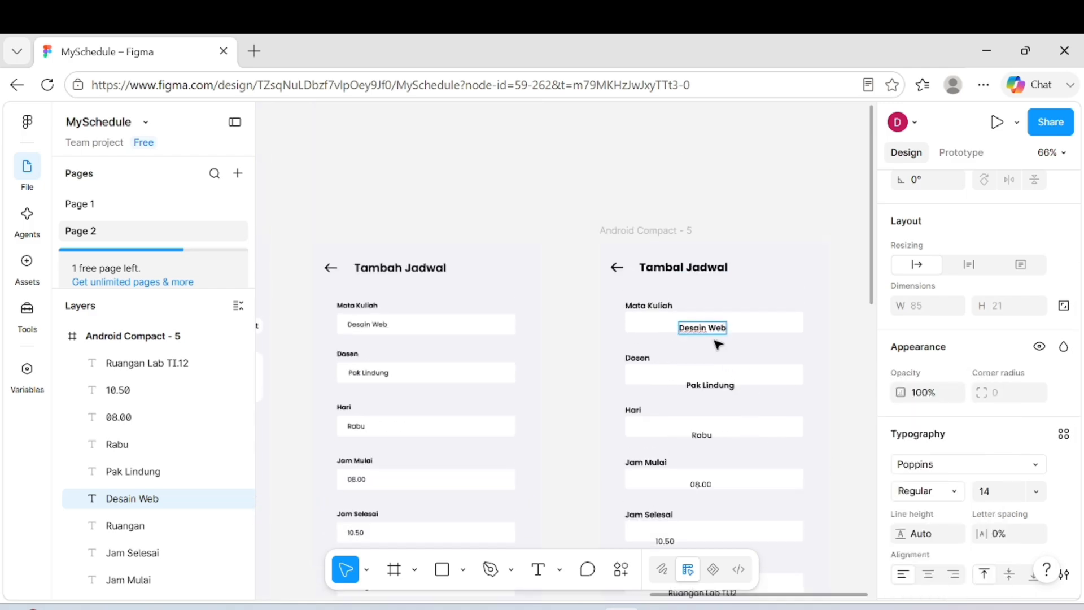
{"action": "left_click", "coordinate": [928, 491]}
{"action": "left_click", "coordinate": [928, 450]}
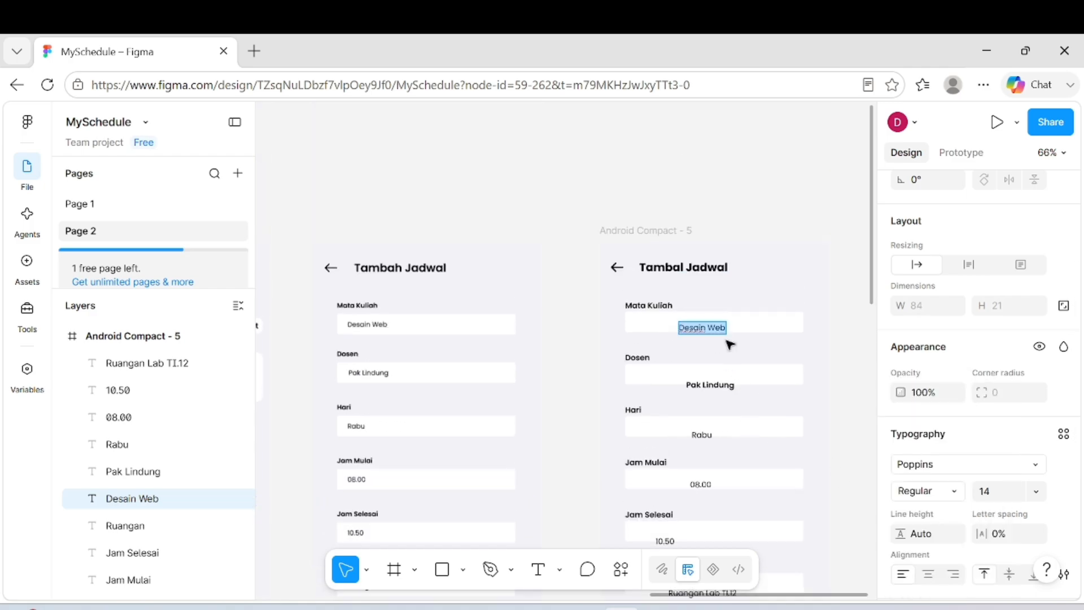
{"action": "key", "text": "Escape"}
{"action": "left_click_drag", "start_coordinate": [715, 325], "coordinate": [673, 322]}
- Set the lecturer's name text to Regular weight and move it inside the Dosen field near its left edge
{"action": "left_click", "coordinate": [710, 385]}
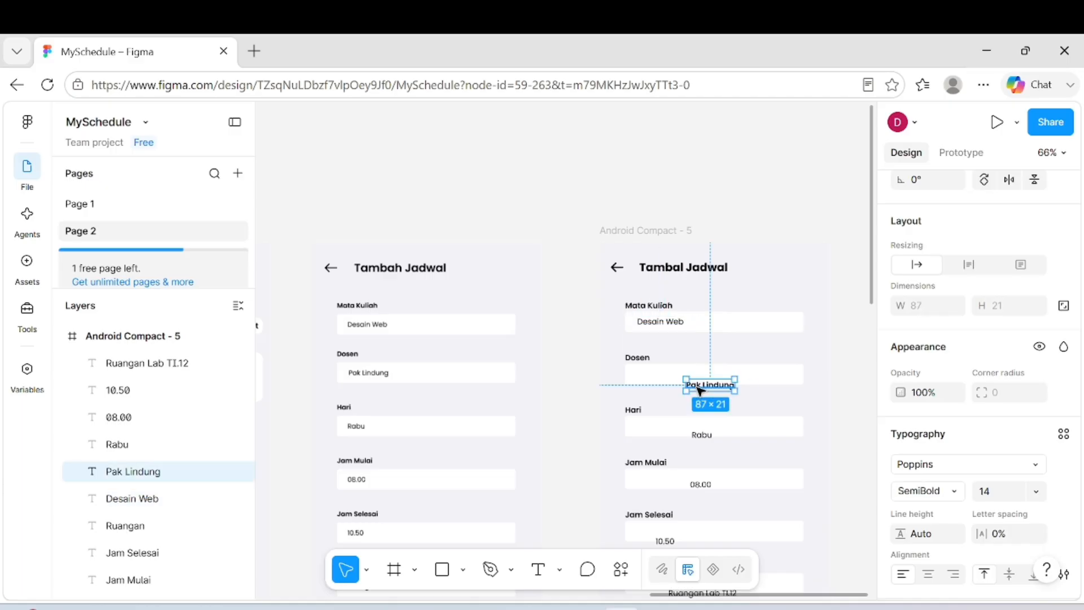
{"action": "left_click", "coordinate": [954, 492]}
{"action": "left_click", "coordinate": [932, 450]}
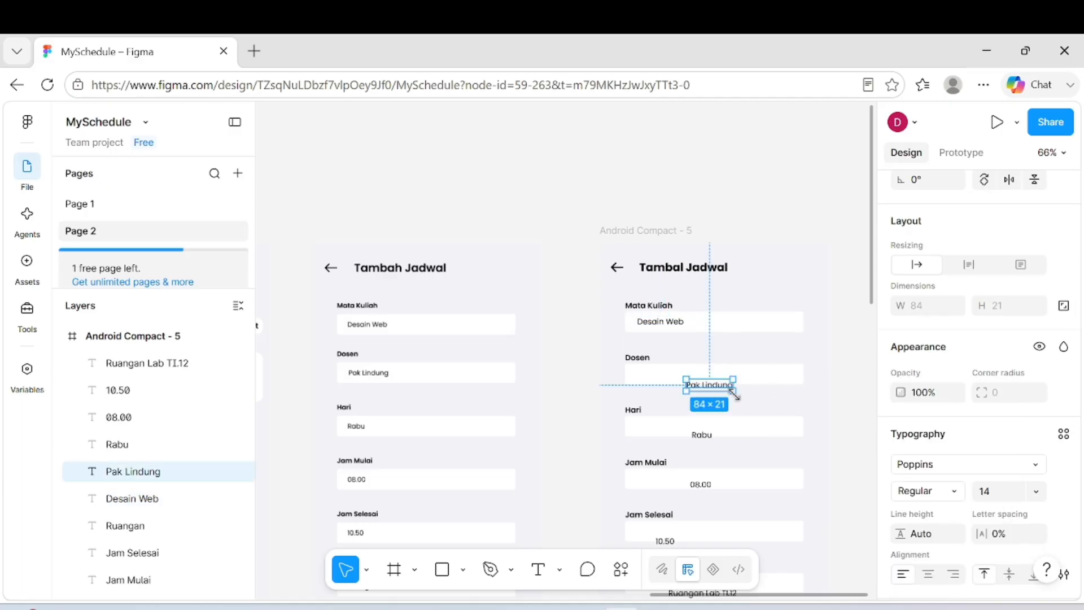
{"action": "left_click_drag", "start_coordinate": [725, 386], "coordinate": [674, 378]}
- Move the Rabu, 08.00, 10.50 and Ruangan Lab TI.12 texts inside their fields near the left edge
{"action": "left_click", "coordinate": [701, 435]}
{"action": "left_click_drag", "start_coordinate": [706, 440], "coordinate": [649, 433]}
{"action": "left_click_drag", "start_coordinate": [700, 484], "coordinate": [646, 479]}
{"action": "scroll", "coordinate": [645, 479], "scroll_direction": "down", "scroll_amount": 5}
{"action": "left_click_drag", "start_coordinate": [669, 399], "coordinate": [652, 387]}
{"action": "left_click", "coordinate": [699, 449]}
{"action": "left_click_drag", "start_coordinate": [699, 449], "coordinate": [669, 443]}
{"action": "left_click", "coordinate": [672, 484]}
- Duplicate the Ruangan field's rectangle below it at Y 769 and widen the copy to 341
{"action": "scroll", "coordinate": [673, 483], "scroll_direction": "down", "scroll_amount": 3}
{"action": "scroll", "coordinate": [674, 485], "scroll_direction": "right", "scroll_amount": 1}
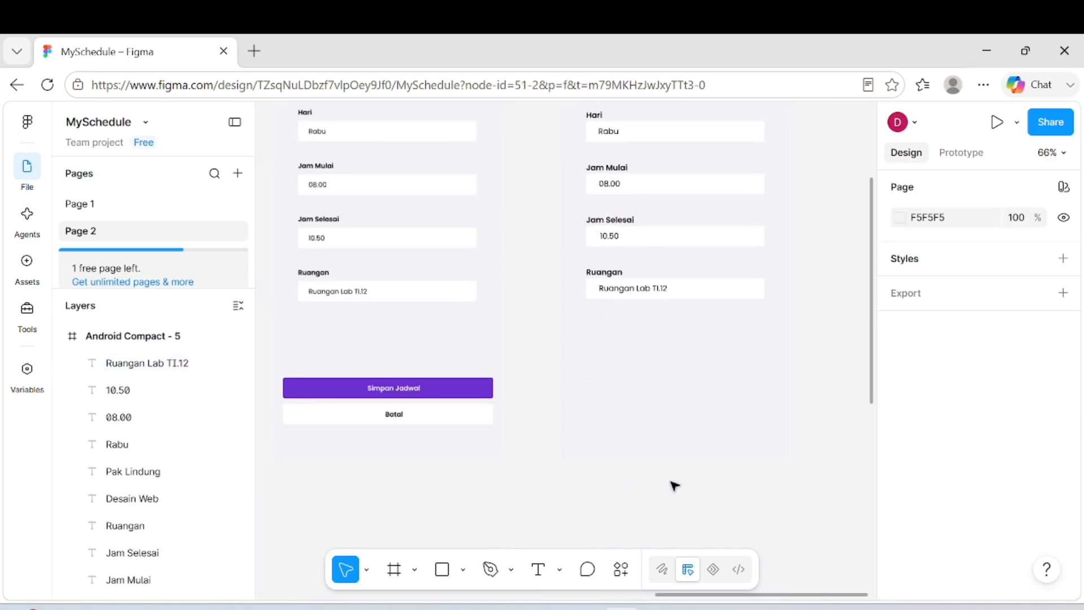
{"action": "left_click", "coordinate": [752, 293]}
{"action": "left_click_drag", "start_coordinate": [753, 293], "coordinate": [775, 393]}
{"action": "scroll", "coordinate": [745, 431], "scroll_direction": "right", "scroll_amount": 1}
{"action": "scroll", "coordinate": [745, 431], "scroll_direction": "up", "scroll_amount": 5}
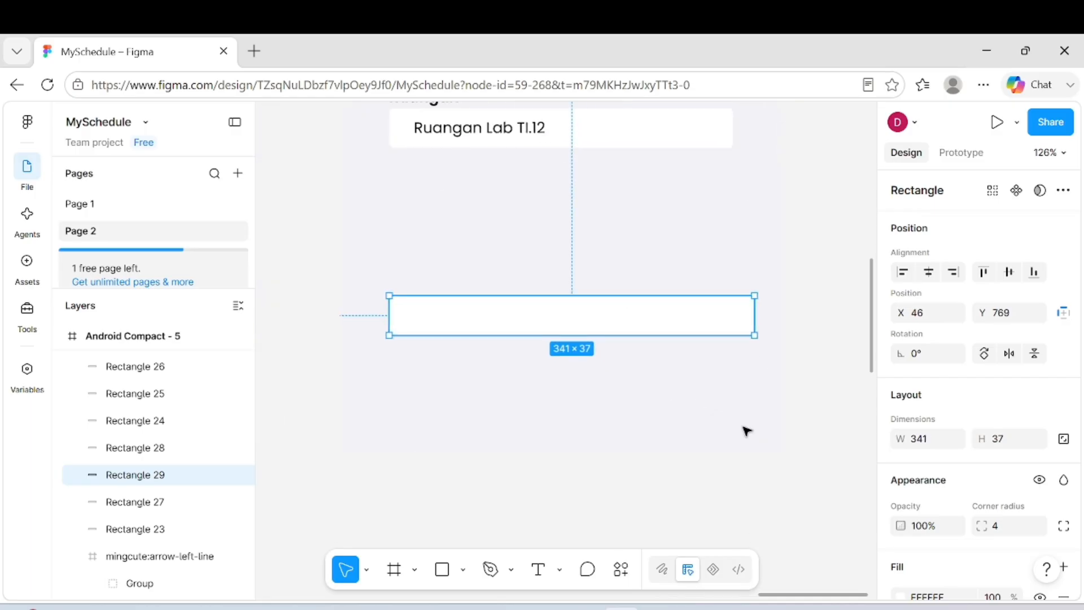
- Move the copied rectangle onto the reference frame's Simpan Jadwal button and resize it to match, 377 by 36
{"action": "left_click_drag", "start_coordinate": [713, 332], "coordinate": [532, 360]}
{"action": "left_click", "coordinate": [699, 379]}
{"action": "scroll", "coordinate": [698, 377], "scroll_direction": "down", "scroll_amount": 2}
{"action": "scroll", "coordinate": [531, 360], "scroll_direction": "left", "scroll_amount": 4}
{"action": "left_click_drag", "start_coordinate": [724, 343], "coordinate": [564, 341]}
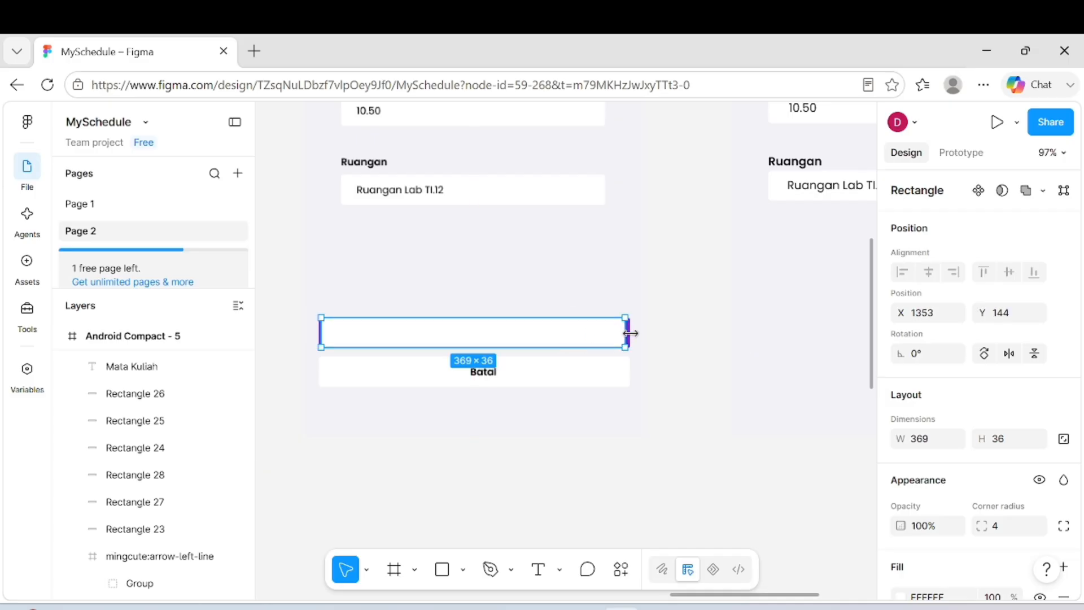
{"action": "left_click_drag", "start_coordinate": [630, 333], "coordinate": [629, 333]}
{"action": "left_click_drag", "start_coordinate": [322, 333], "coordinate": [317, 333]}
- Move the resized rectangle back into the new frame at X 18, Y 773, level with the reference Simpan Jadwal button
{"action": "left_click_drag", "start_coordinate": [406, 326], "coordinate": [697, 327]}
{"action": "key", "text": "shift"}
{"action": "key", "text": "shift"}
{"action": "key", "text": "shift"}
{"action": "key", "text": "shift"}
{"action": "key", "text": "shift"}
{"action": "scroll", "coordinate": [745, 321], "scroll_direction": "right", "scroll_amount": 3}
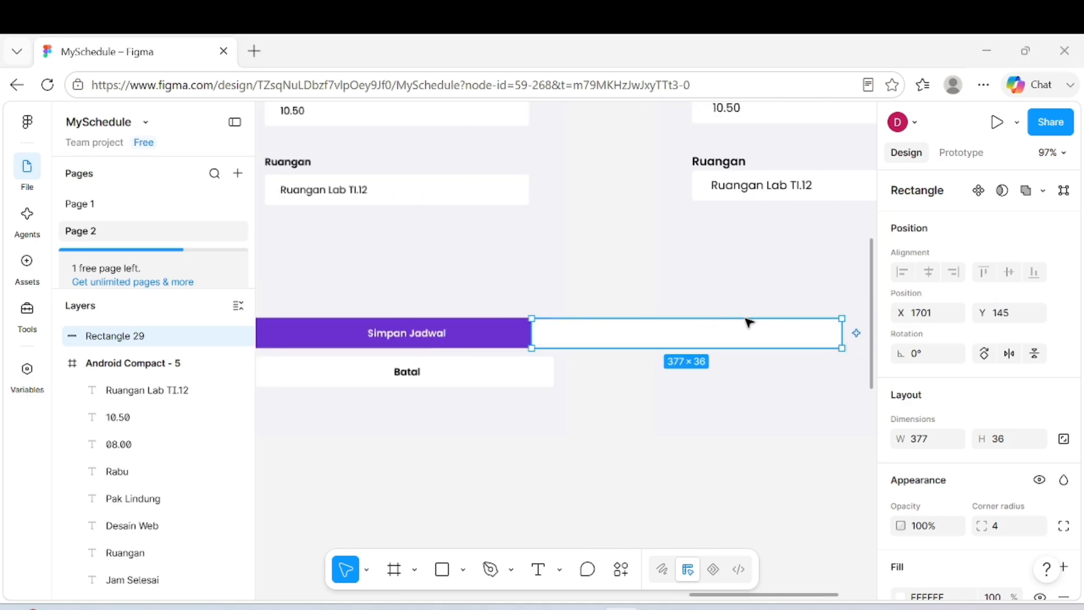
{"action": "left_click", "coordinate": [466, 105]}
{"action": "left_click_drag", "start_coordinate": [532, 339], "coordinate": [670, 339]}
{"action": "scroll", "coordinate": [675, 361], "scroll_direction": "right", "scroll_amount": 3}
{"action": "left_click", "coordinate": [677, 384]}
- Duplicate the button rectangle and place the copy 8 px below it at Y 817
{"action": "left_click", "coordinate": [606, 344]}
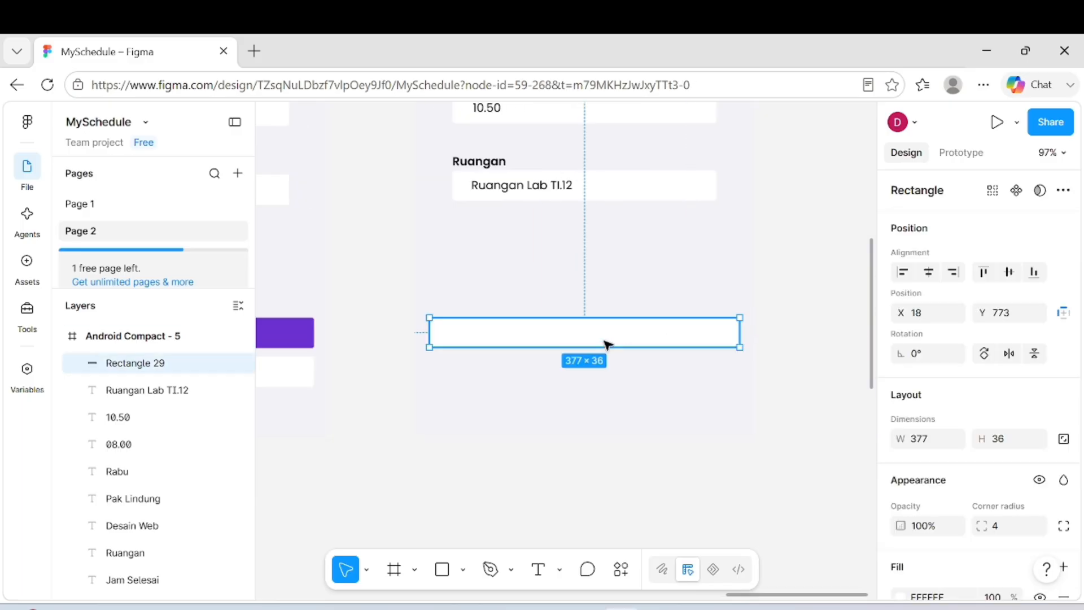
{"action": "key", "text": "ctrl+d"}
{"action": "left_click_drag", "start_coordinate": [605, 345], "coordinate": [607, 382]}
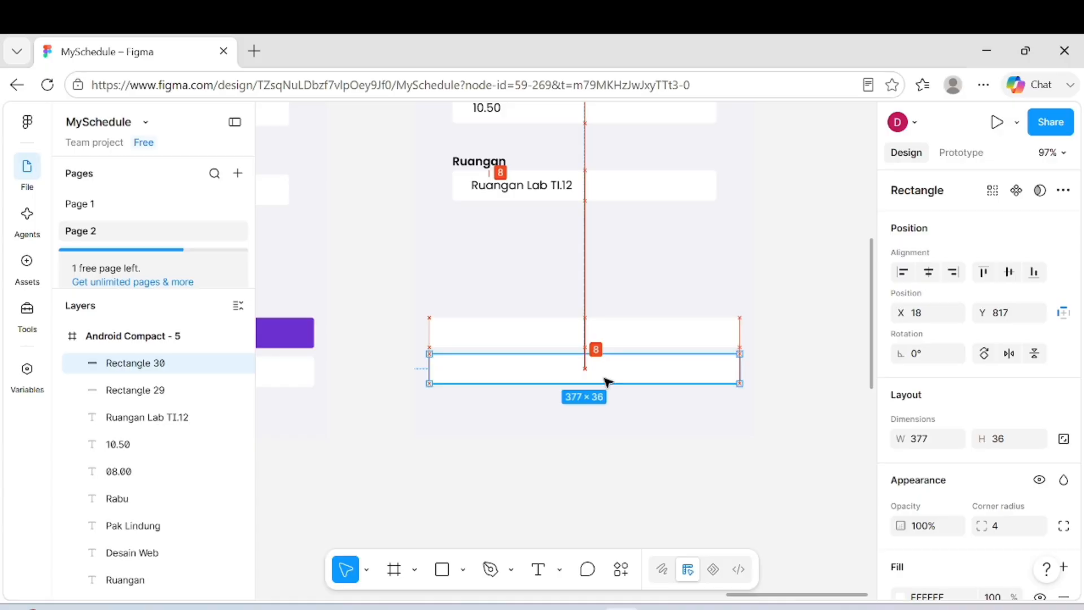
- Fill the upper button rectangle with the purple already used on this page
{"action": "left_click", "coordinate": [617, 337]}
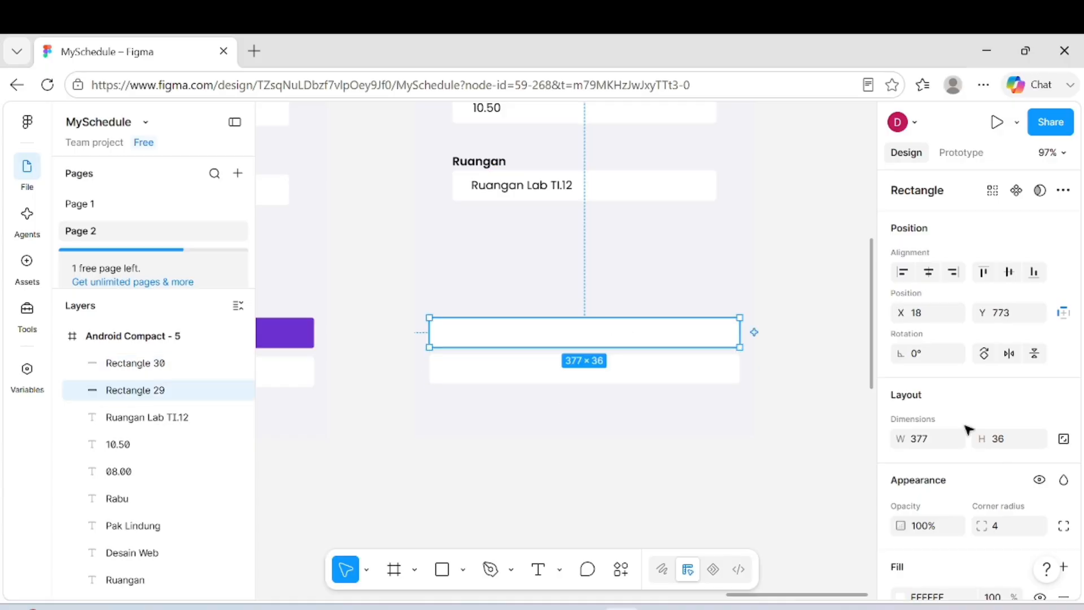
{"action": "scroll", "coordinate": [1003, 556], "scroll_direction": "down", "scroll_amount": 2}
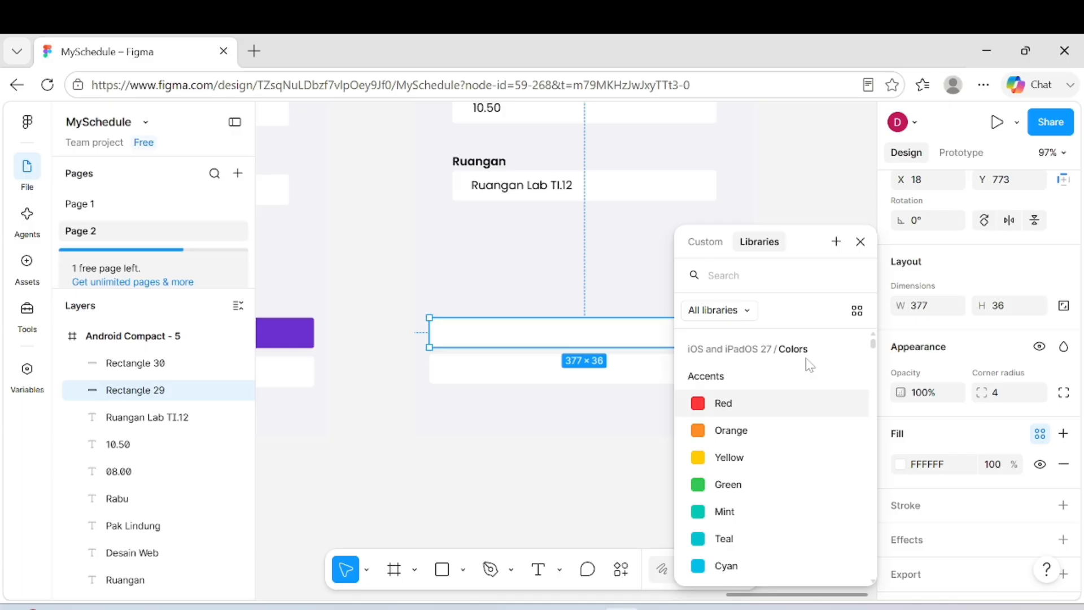
{"action": "left_click", "coordinate": [706, 241]}
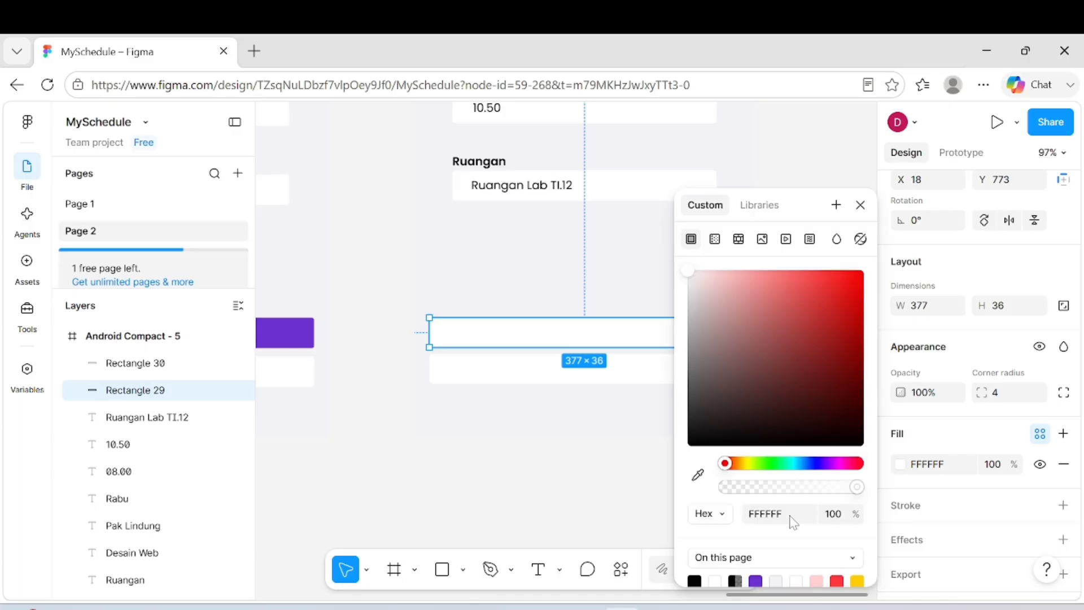
{"action": "left_click", "coordinate": [755, 580]}
{"action": "left_click", "coordinate": [591, 450]}
- Add the text "Simpan Jadwal" on the purple button in the new form frame
{"action": "scroll", "coordinate": [591, 450], "scroll_direction": "right", "scroll_amount": 3}
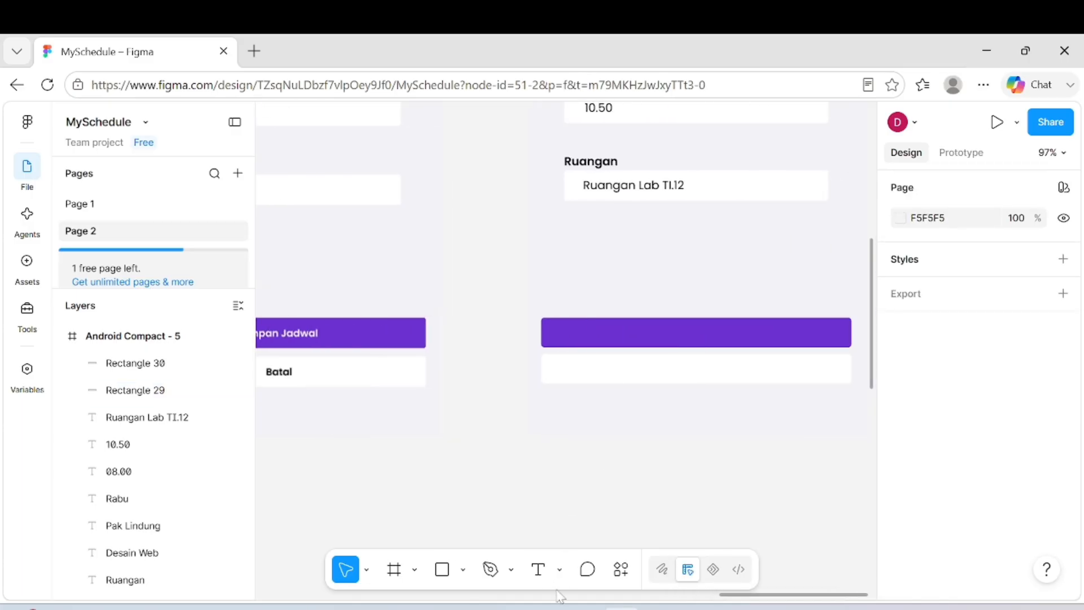
{"action": "key", "text": "t"}
{"action": "left_click", "coordinate": [644, 336]}
{"action": "type", "text": "sIMPA"}
{"action": "key", "text": "Escape"}
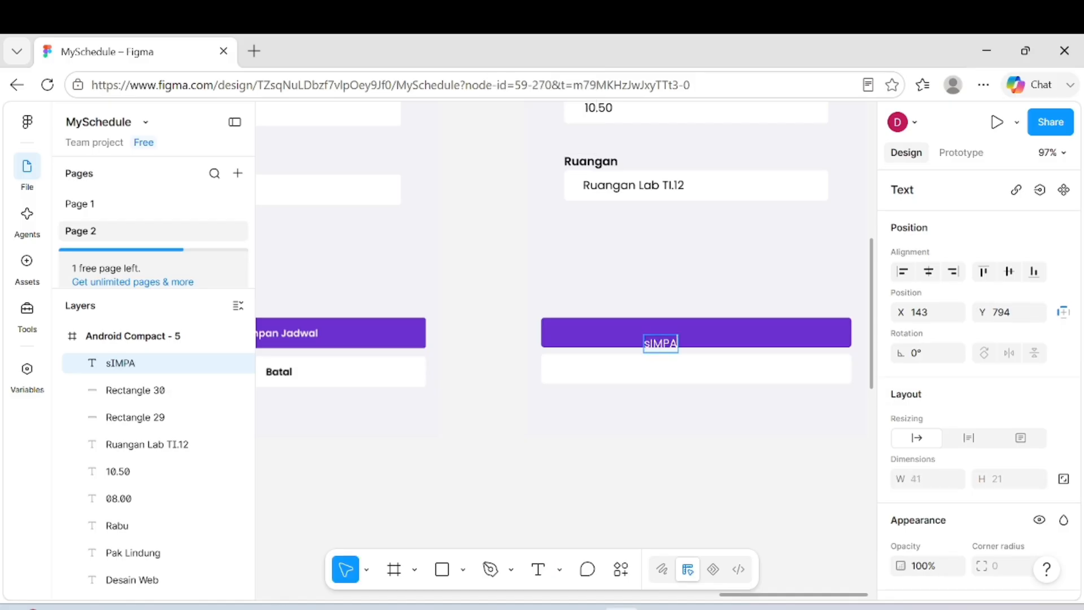
{"action": "key", "text": "Caps_Lock"}
{"action": "type", "text": "impa"}
{"action": "key", "text": "BackSpace"}
{"action": "key", "text": "BackSpace"}
{"action": "key", "text": "BackSpace"}
{"action": "key", "text": "BackSpace"}
{"action": "key", "text": "BackSpace"}
{"action": "key", "text": "Caps_Lock"}
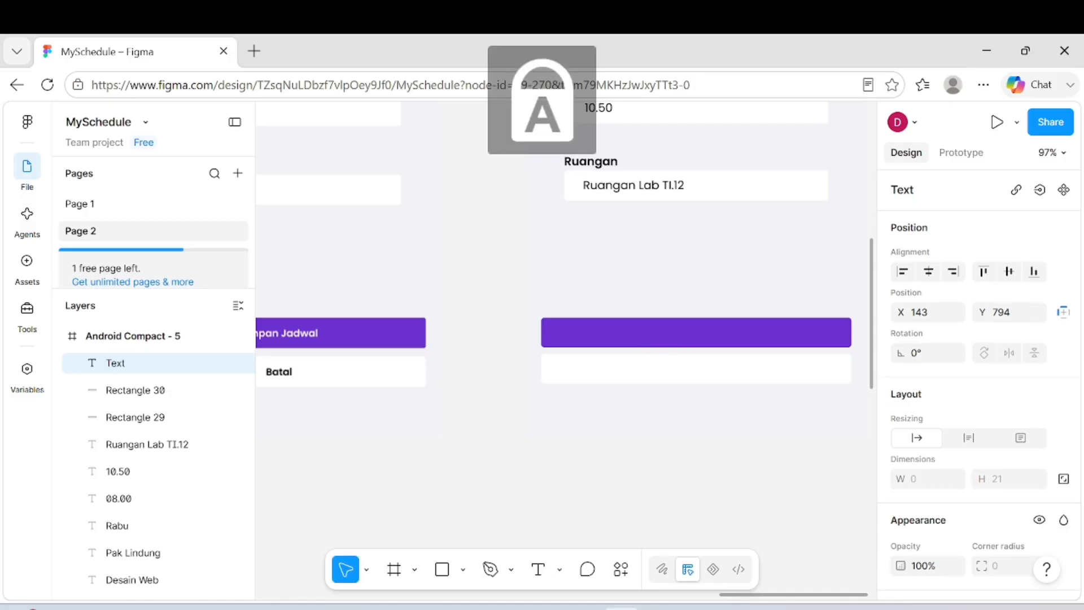
{"action": "type", "text": "Simpan"}
{"action": "key", "text": "Caps_Lock"}
{"action": "type", "text": "JADWA"}
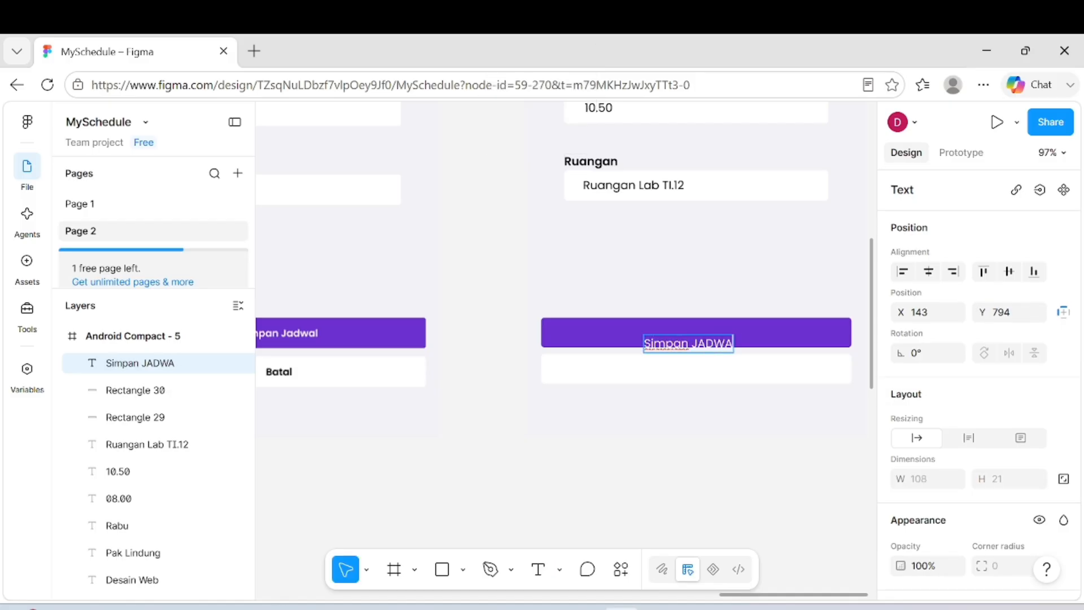
{"action": "key", "text": "BackSpace"}
{"action": "key", "text": "BackSpace"}
{"action": "key", "text": "BackSpace"}
{"action": "key", "text": "BackSpace"}
{"action": "key", "text": "Caps_Lock"}
{"action": "type", "text": "adwal"}
- Set the Simpan Jadwal text to SemiBold and centre it on the purple button
{"action": "scroll", "coordinate": [953, 446], "scroll_direction": "down", "scroll_amount": 3}
{"action": "left_click", "coordinate": [926, 464]}
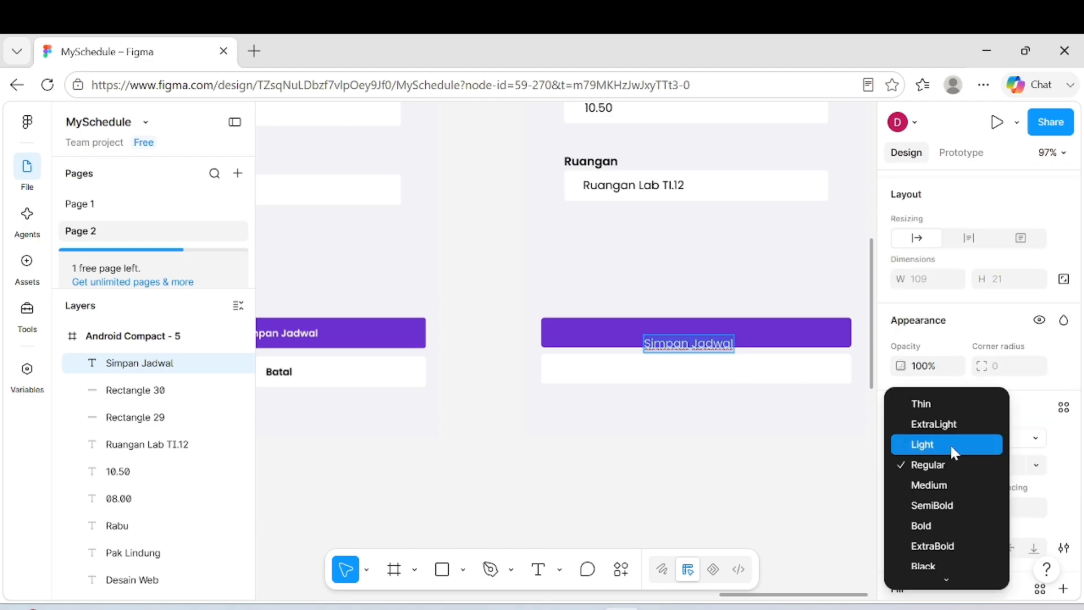
{"action": "left_click", "coordinate": [940, 502]}
{"action": "key", "text": "Escape"}
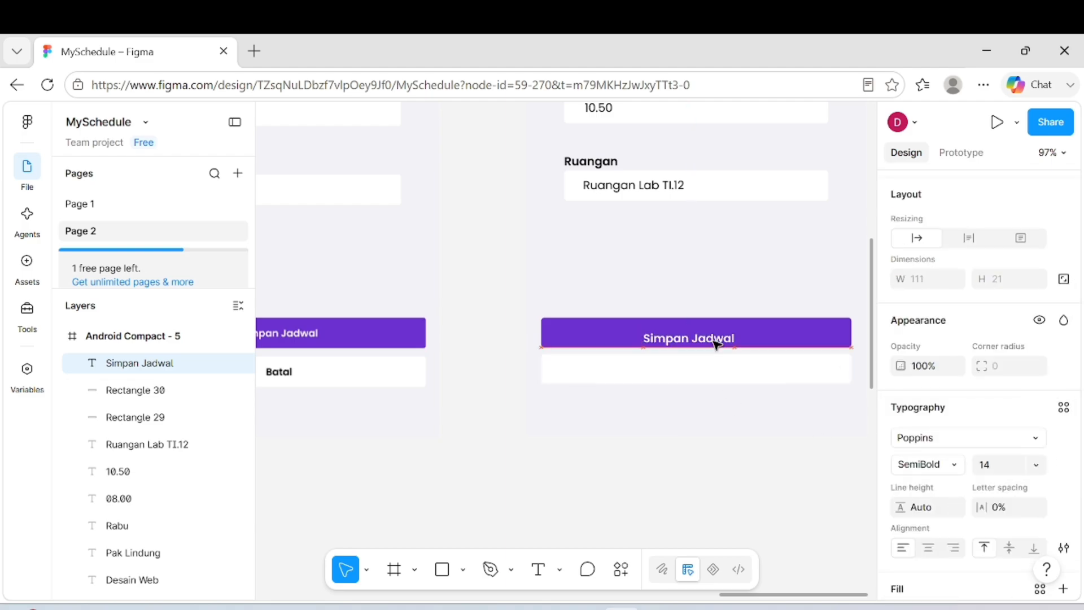
{"action": "left_click_drag", "start_coordinate": [721, 342], "coordinate": [719, 337]}
- Add the text "Batal" and centre it on the white button below Simpan Jadwal
{"action": "left_click", "coordinate": [537, 576]}
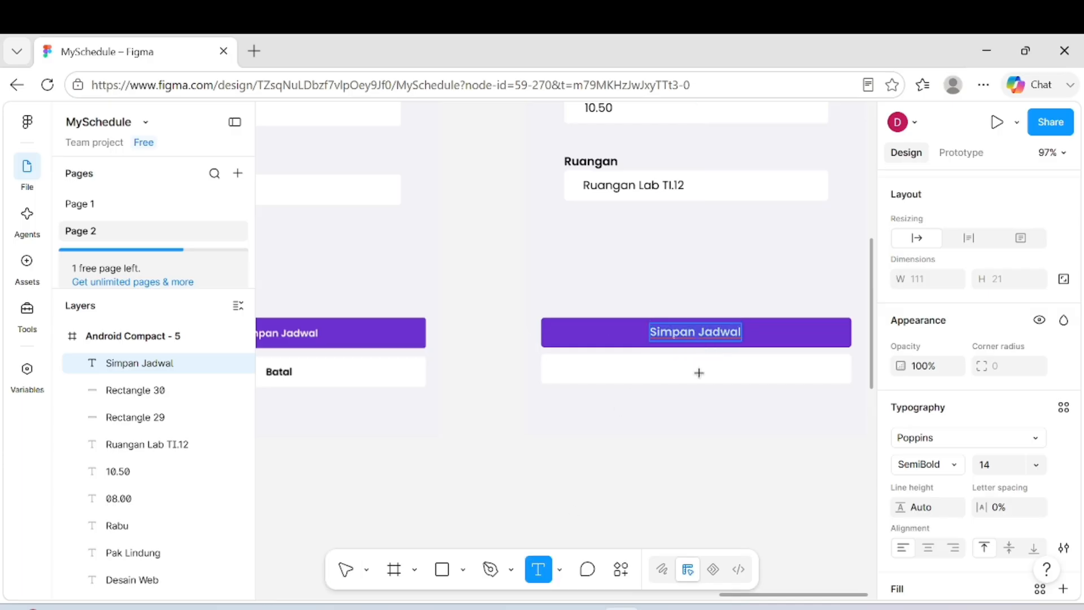
{"action": "left_click", "coordinate": [700, 372]}
{"action": "left_click", "coordinate": [539, 579]}
{"action": "left_click", "coordinate": [675, 374]}
{"action": "type", "text": "B"}
{"action": "key", "text": "Caps_Lock"}
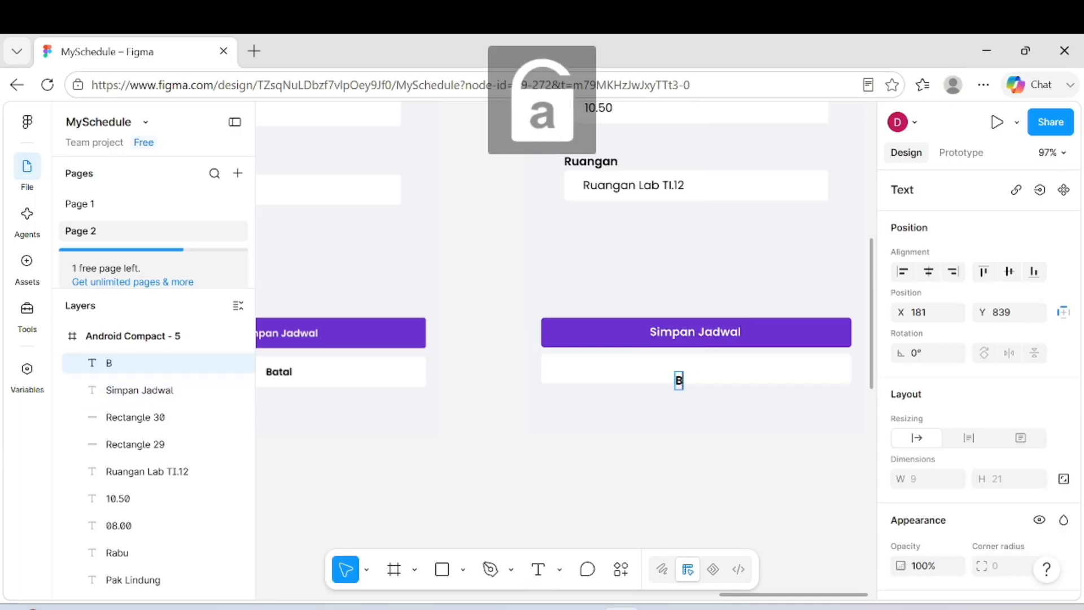
{"action": "type", "text": "atal"}
{"action": "key", "text": "Escape"}
{"action": "left_click_drag", "start_coordinate": [704, 379], "coordinate": [698, 370]}
{"action": "left_click", "coordinate": [707, 421]}
- Bring the Form Hapus reference image from the file folder onto the canvas
{"action": "scroll", "coordinate": [708, 429], "scroll_direction": "down", "scroll_amount": 5}
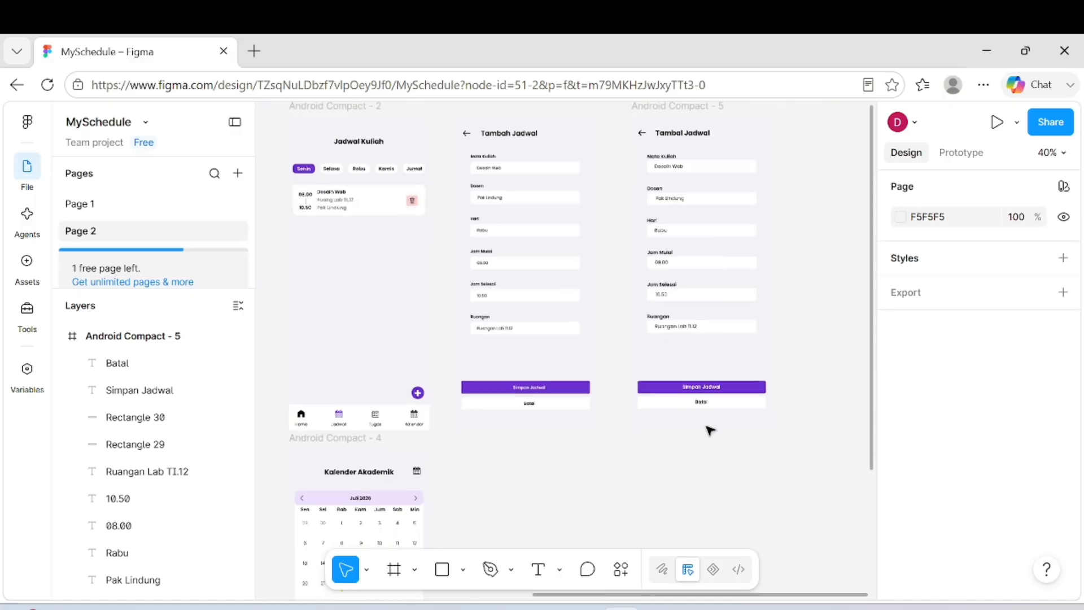
{"action": "scroll", "coordinate": [709, 431], "scroll_direction": "down", "scroll_amount": 3}
{"action": "scroll", "coordinate": [709, 431], "scroll_direction": "left", "scroll_amount": 4}
{"action": "scroll", "coordinate": [709, 431], "scroll_direction": "down", "scroll_amount": 1}
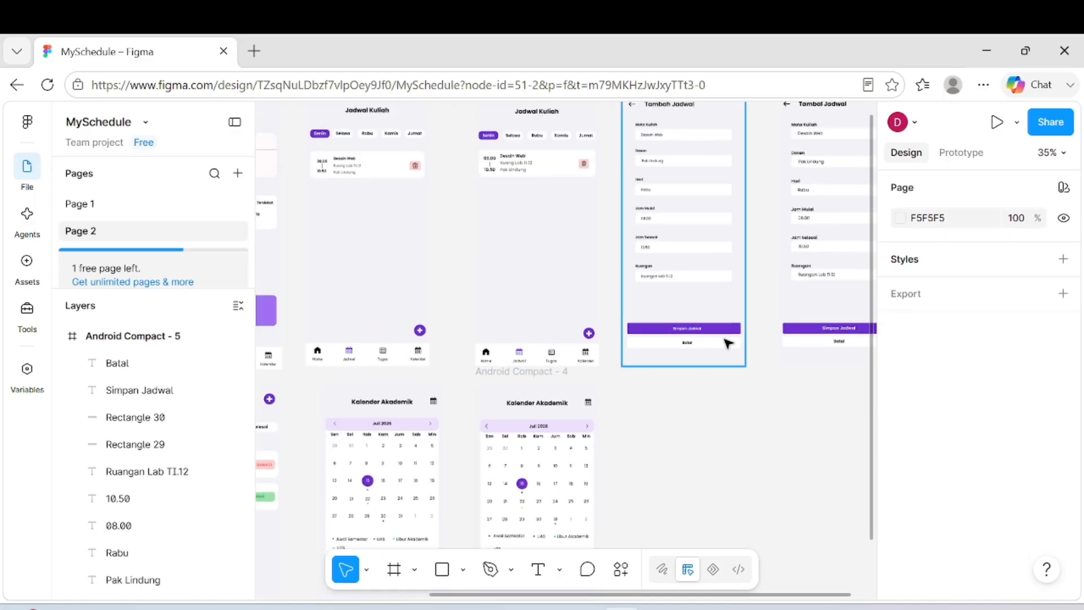
{"action": "scroll", "coordinate": [726, 346], "scroll_direction": "right", "scroll_amount": 3}
{"action": "left_click", "coordinate": [547, 608]}
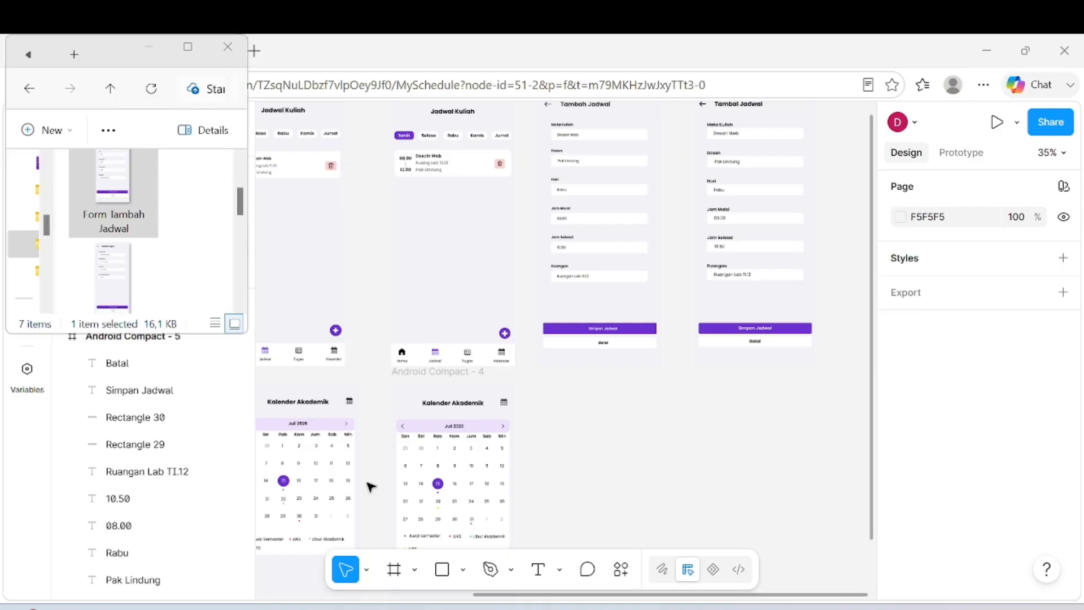
{"action": "left_click", "coordinate": [131, 210]}
{"action": "scroll", "coordinate": [131, 210], "scroll_direction": "up", "scroll_amount": 2}
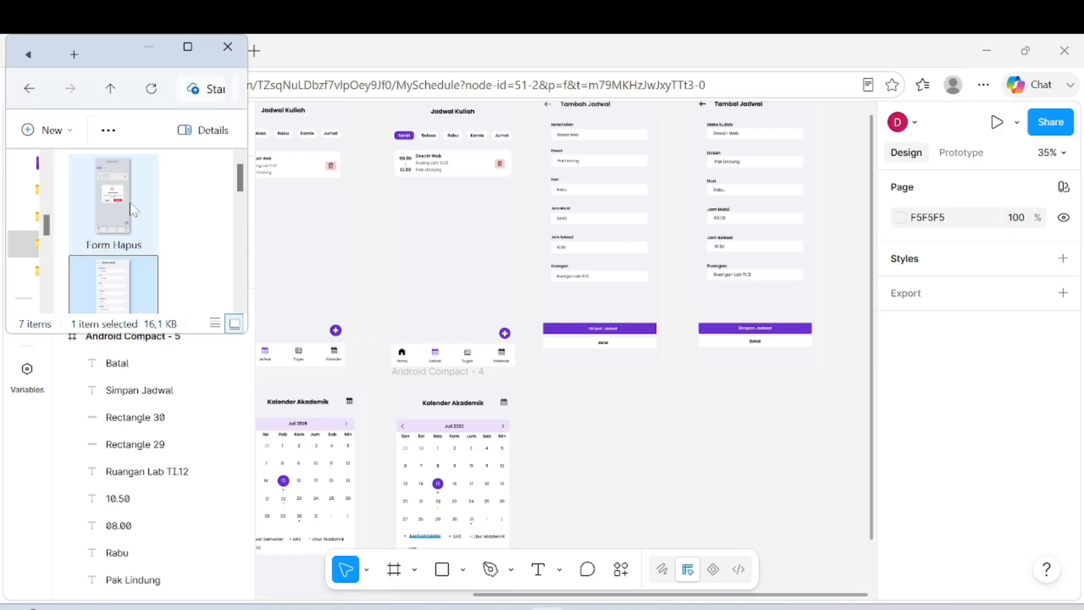
{"action": "key", "text": "Up"}
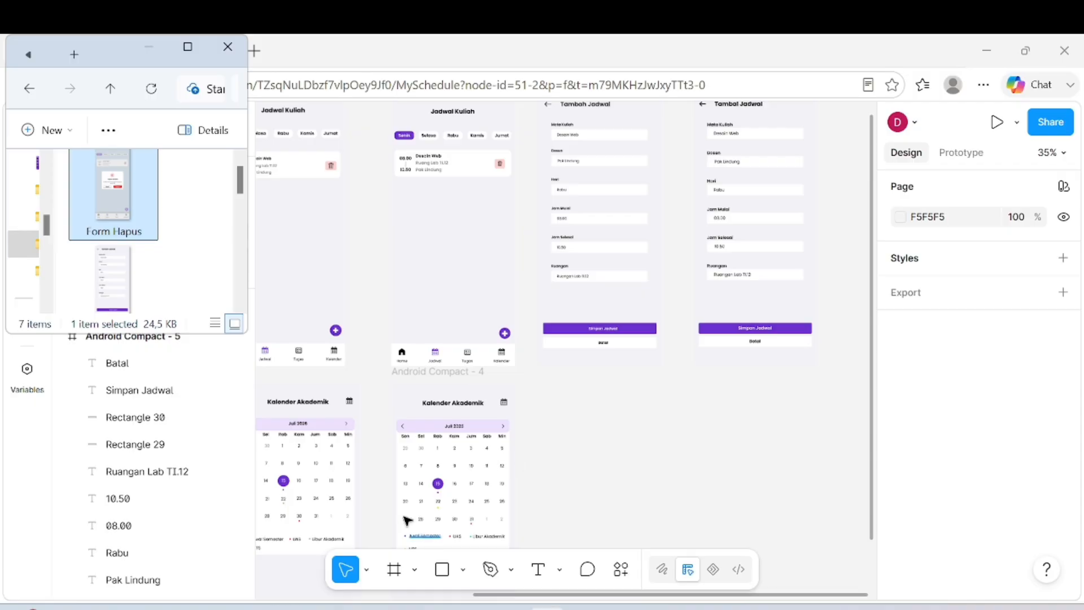
{"action": "left_click_drag", "start_coordinate": [113, 192], "coordinate": [550, 419]}
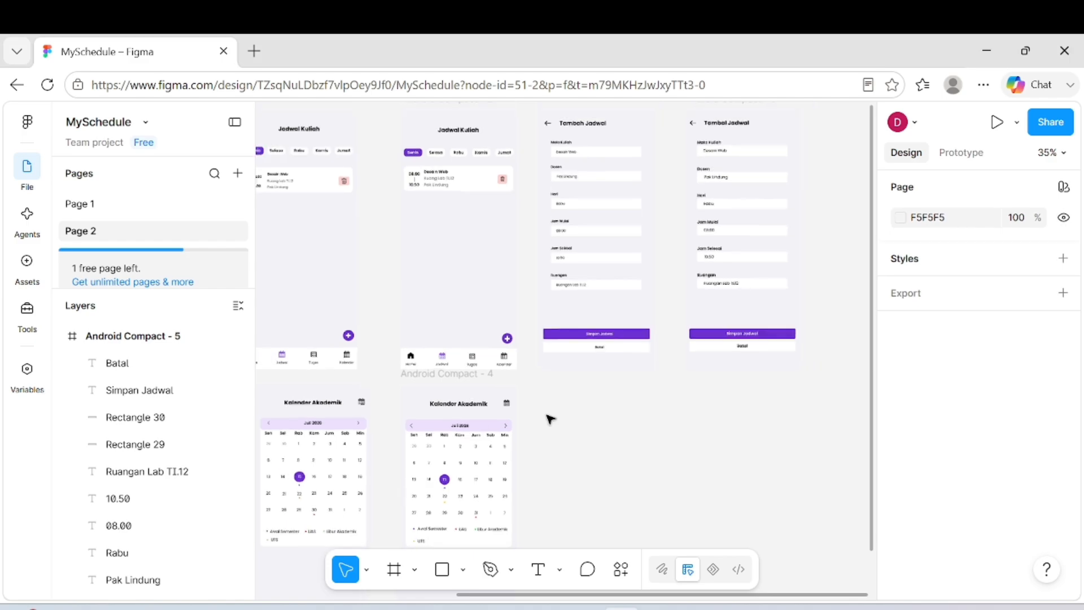
- Move the Form Hapus image to X 1332, Y 346, beside the Kalender Akademik frame
{"action": "scroll", "coordinate": [549, 419], "scroll_direction": "down", "scroll_amount": 5}
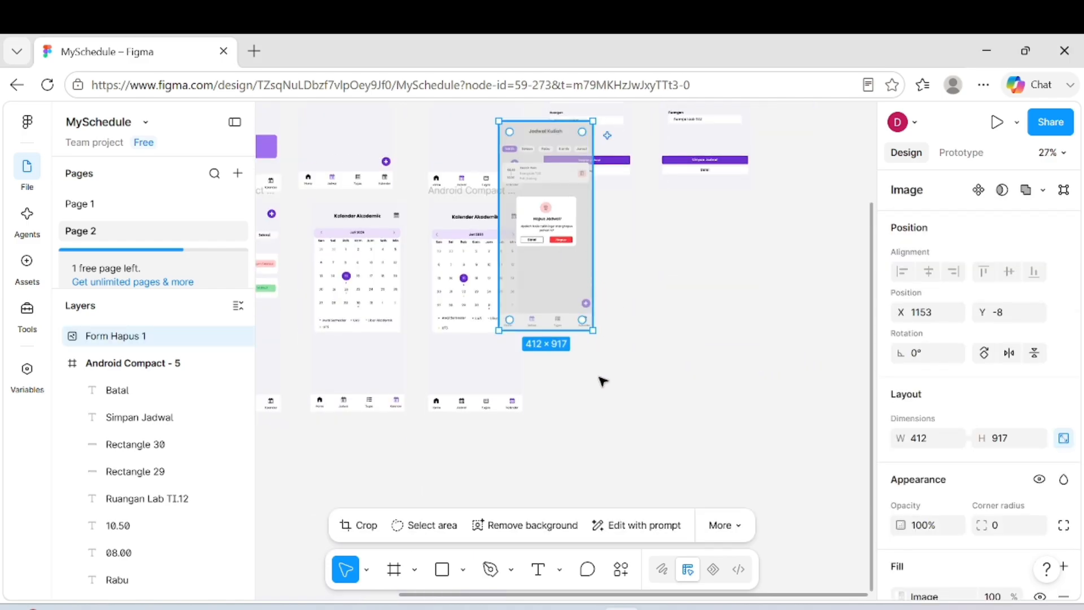
{"action": "left_click_drag", "start_coordinate": [542, 249], "coordinate": [585, 330]}
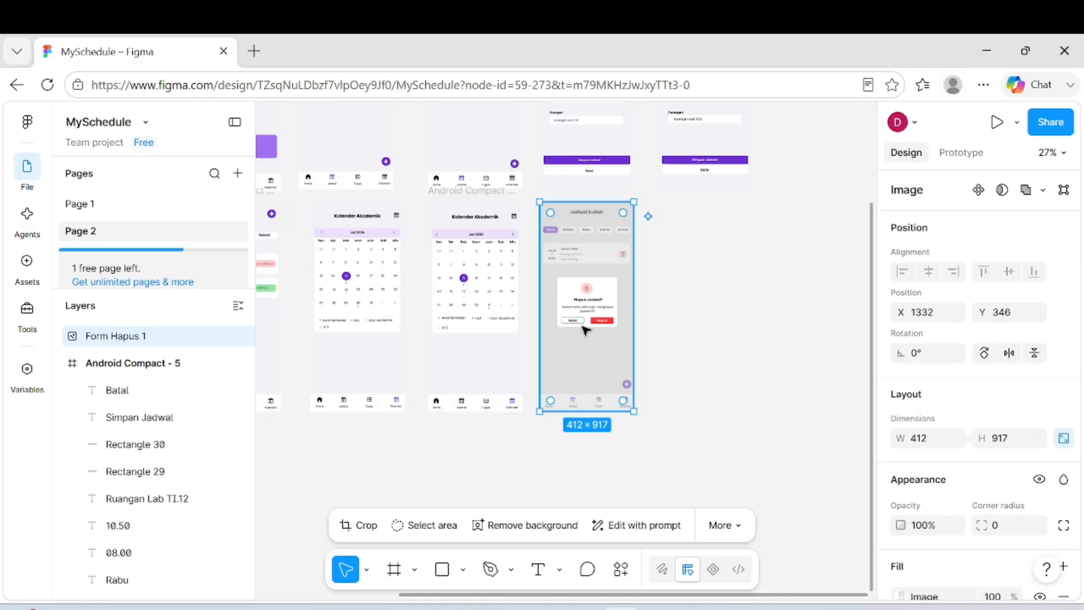
{"action": "left_click", "coordinate": [652, 333]}
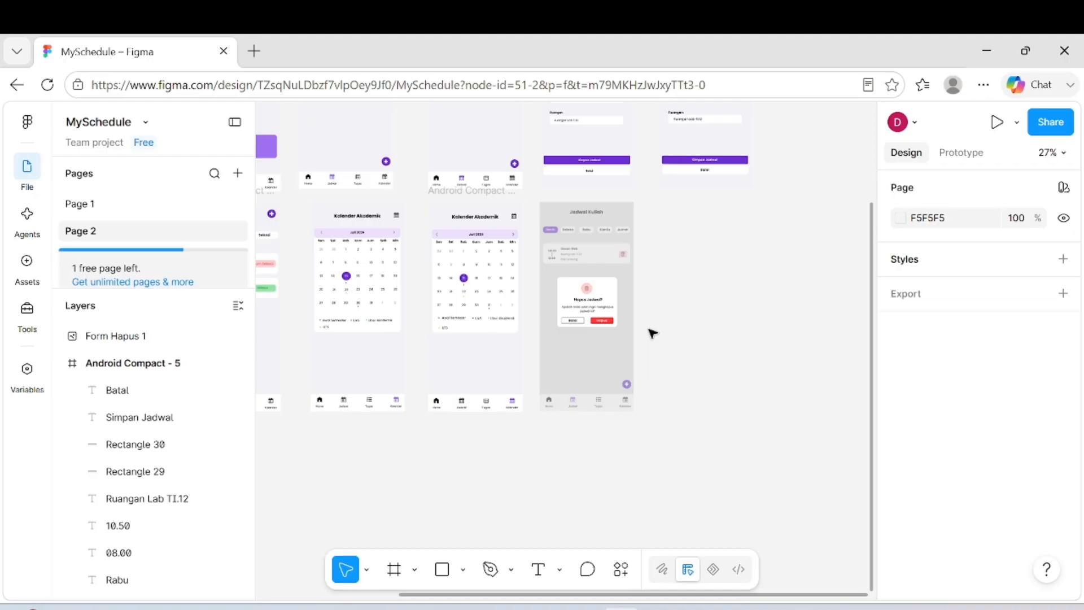
- Duplicate the recreated Jadwal Kuliah frame and place the copy beside the Form Hapus reference
{"action": "scroll", "coordinate": [536, 254], "scroll_direction": "up", "scroll_amount": 4}
{"action": "left_click", "coordinate": [430, 169]}
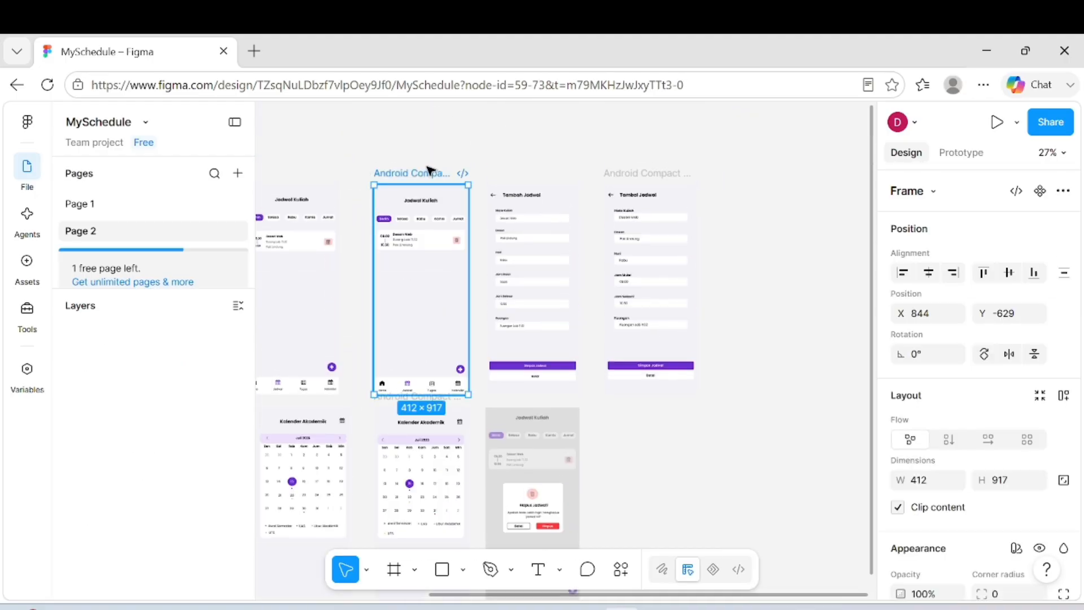
{"action": "key", "text": "ctrl+d"}
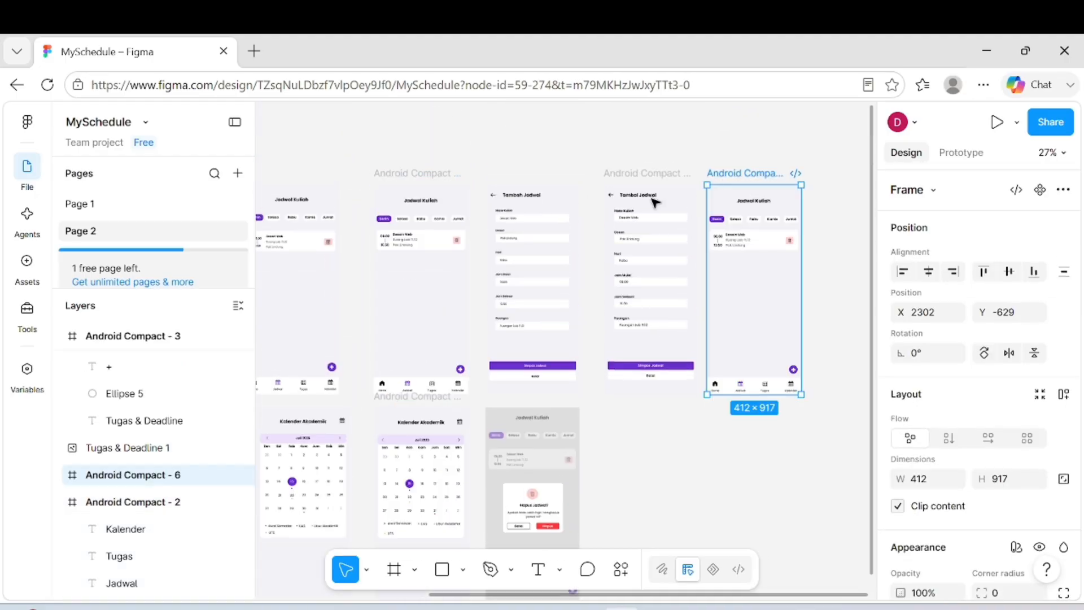
{"action": "left_click_drag", "start_coordinate": [764, 174], "coordinate": [665, 398]}
{"action": "left_click", "coordinate": [771, 417]}
{"action": "scroll", "coordinate": [771, 416], "scroll_direction": "down", "scroll_amount": 3}
{"action": "scroll", "coordinate": [770, 417], "scroll_direction": "down", "scroll_amount": 1}
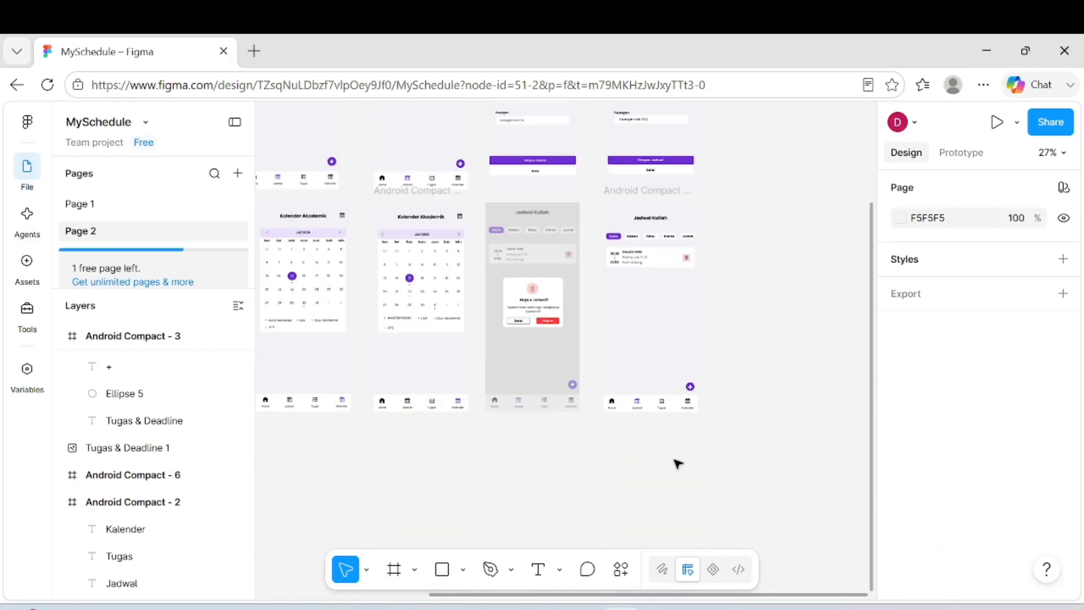
- Draw a 412 by 917 rectangle covering the whole copied Jadwal Kuliah frame
{"action": "left_click", "coordinate": [442, 569]}
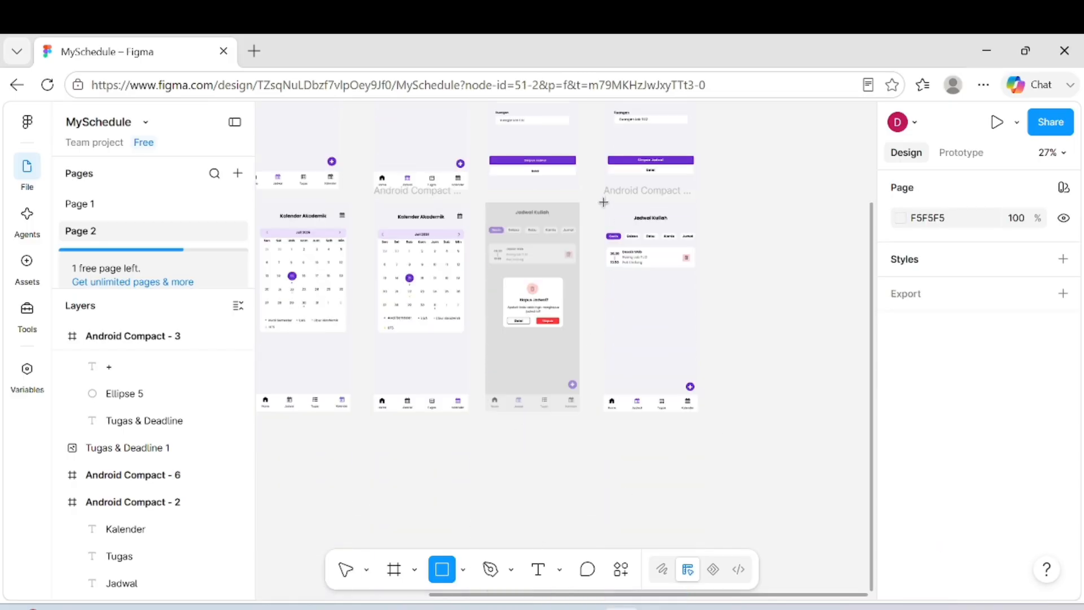
{"action": "left_click_drag", "start_coordinate": [603, 202], "coordinate": [697, 412]}
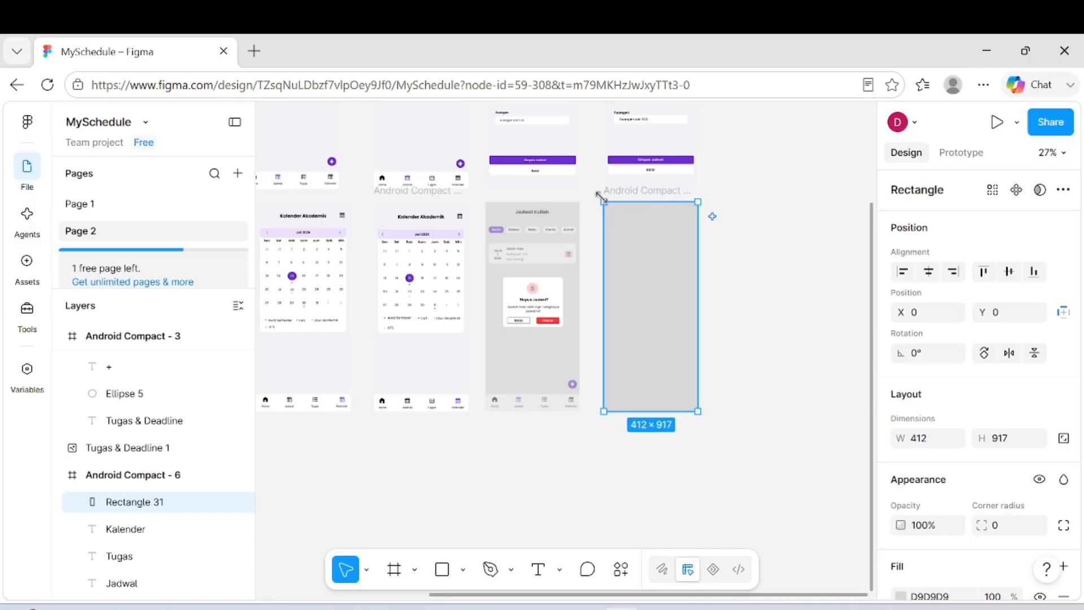
{"action": "left_click_drag", "start_coordinate": [604, 202], "coordinate": [600, 198]}
{"action": "left_click", "coordinate": [740, 276]}
- Give the copied frame an inside stroke in black 000000 at 68% opacity
{"action": "scroll", "coordinate": [740, 276], "scroll_direction": "up", "scroll_amount": 3}
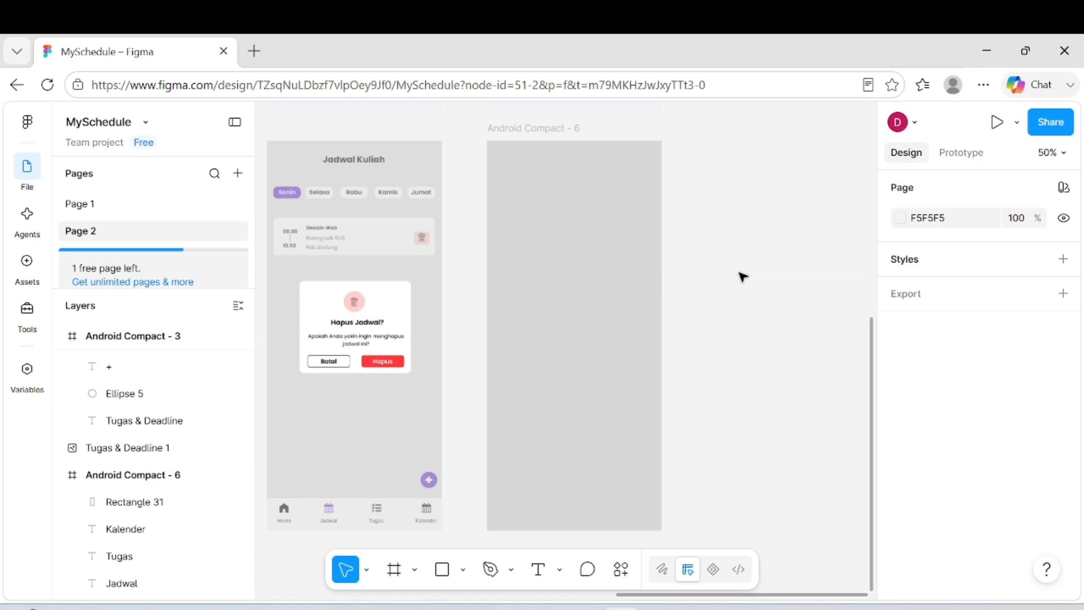
{"action": "left_click", "coordinate": [636, 293]}
{"action": "scroll", "coordinate": [914, 528], "scroll_direction": "down", "scroll_amount": 4}
{"action": "left_click", "coordinate": [1041, 467]}
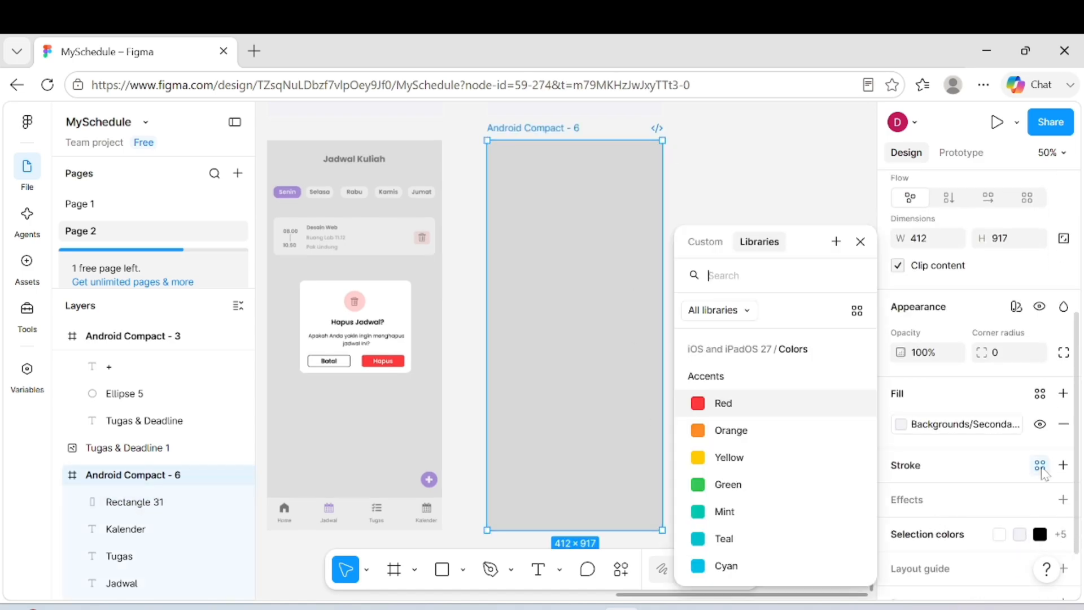
{"action": "left_click", "coordinate": [702, 240]}
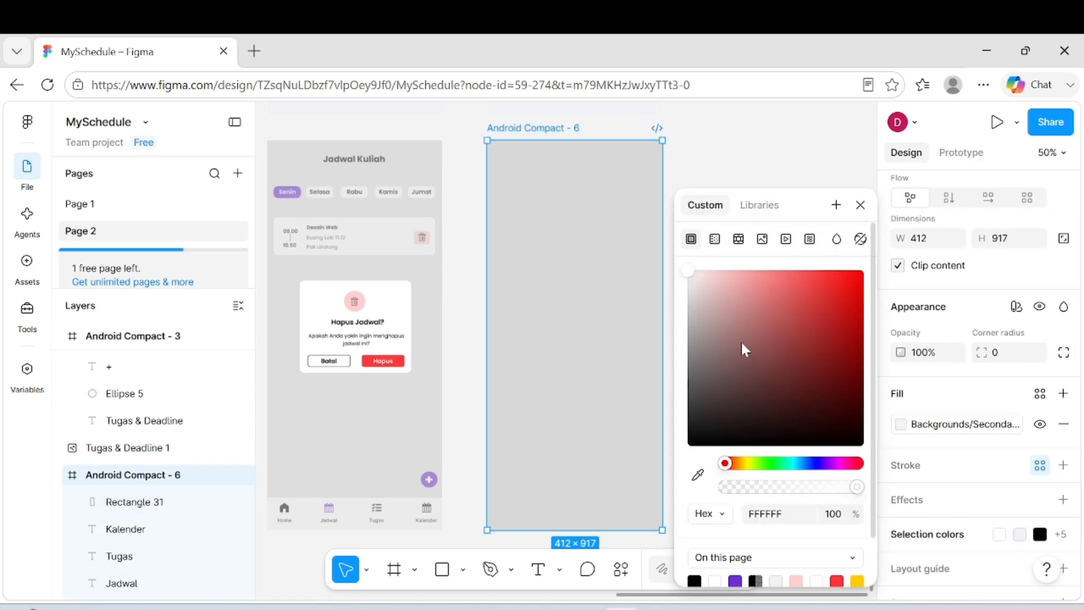
{"action": "left_click", "coordinate": [694, 579]}
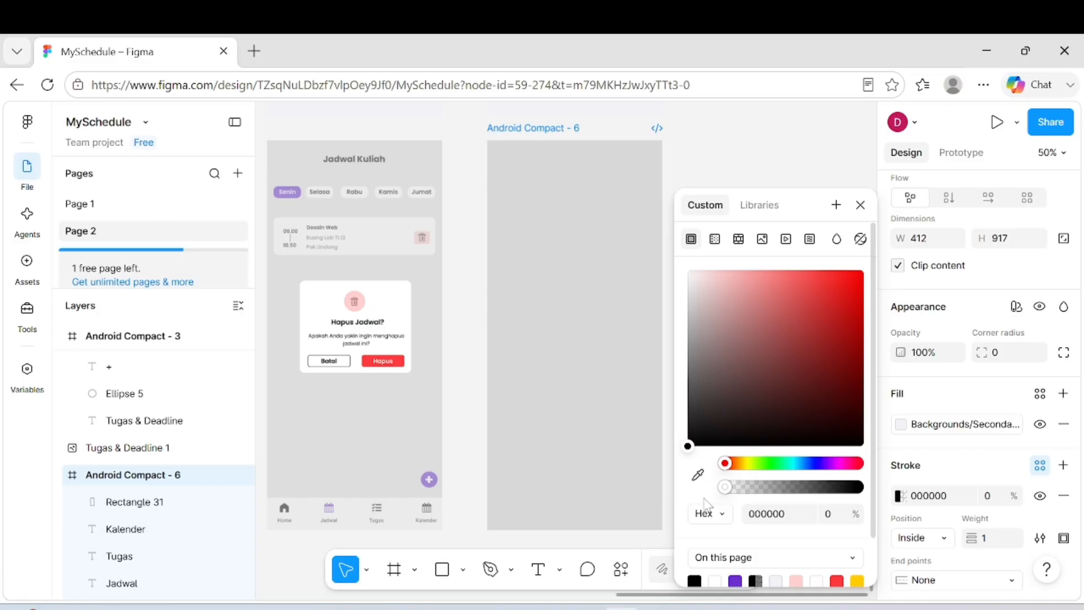
{"action": "left_click_drag", "start_coordinate": [727, 487], "coordinate": [815, 487]}
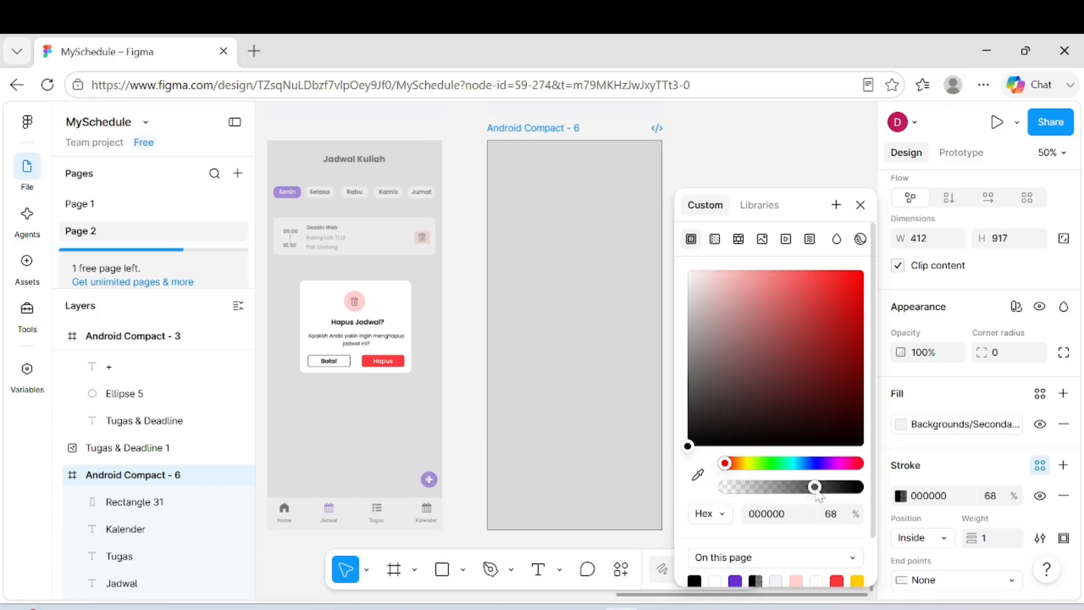
- Fill the covering rectangle with black 000000 at 53% opacity as a dimming overlay
{"action": "left_click", "coordinate": [605, 357]}
{"action": "left_click", "coordinate": [1040, 399]}
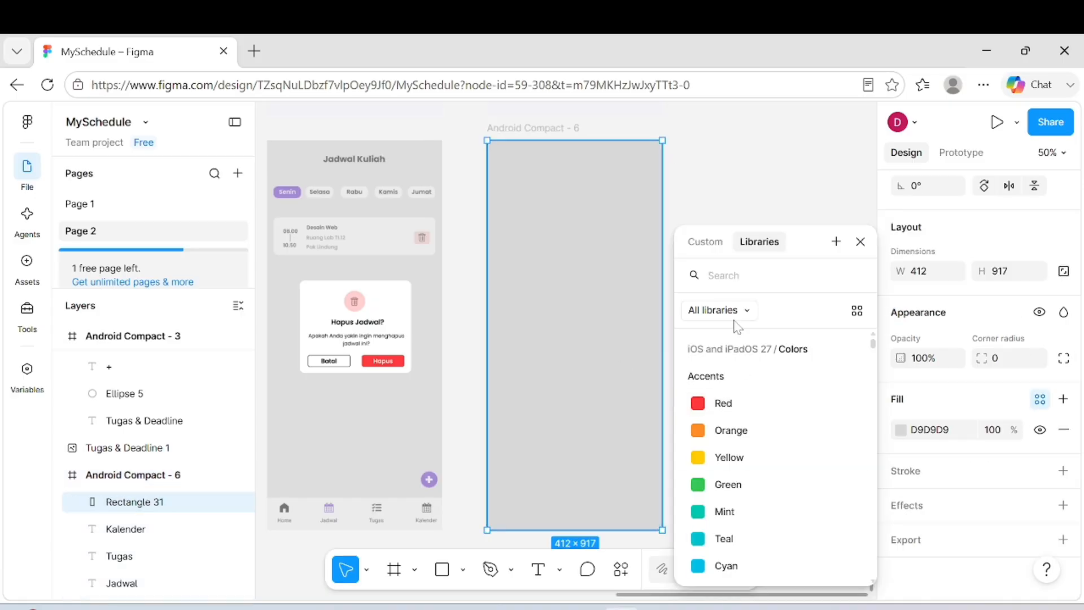
{"action": "left_click", "coordinate": [703, 240]}
{"action": "left_click", "coordinate": [695, 580]}
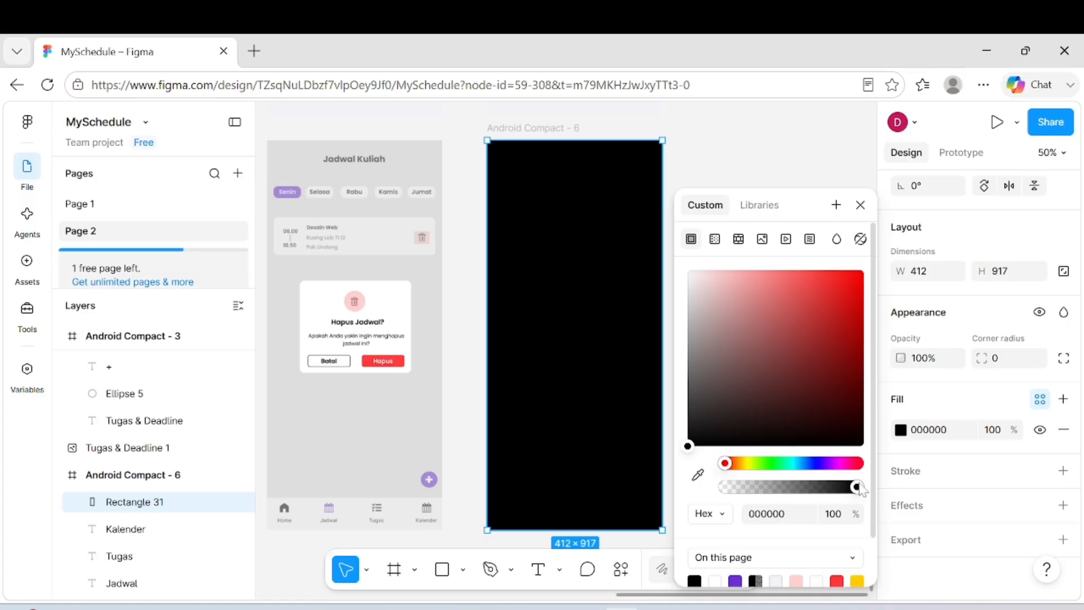
{"action": "left_click_drag", "start_coordinate": [857, 486], "coordinate": [795, 489]}
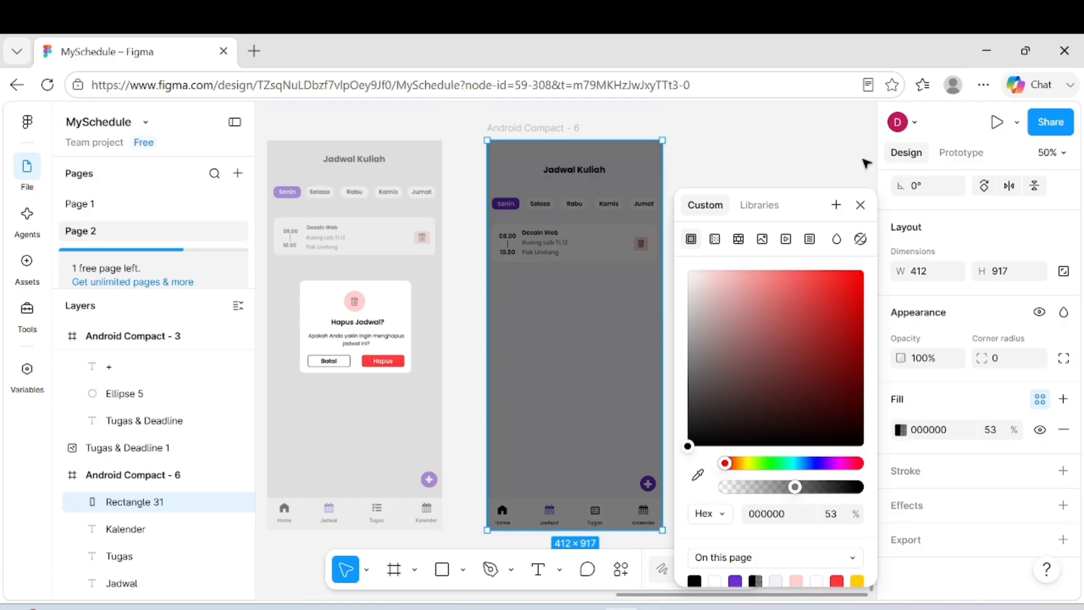
{"action": "left_click", "coordinate": [779, 114]}
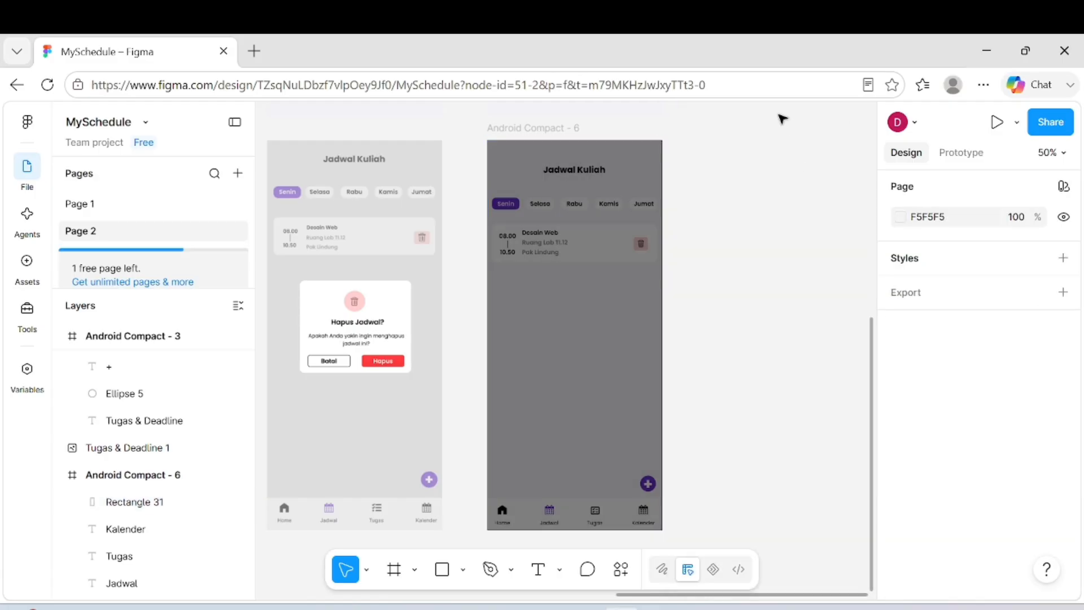
- Draw a rectangle over the reference's Hapus Jadwal dialog and widen it on its left side to 262 by 217
{"action": "scroll", "coordinate": [779, 114], "scroll_direction": "down", "scroll_amount": 3}
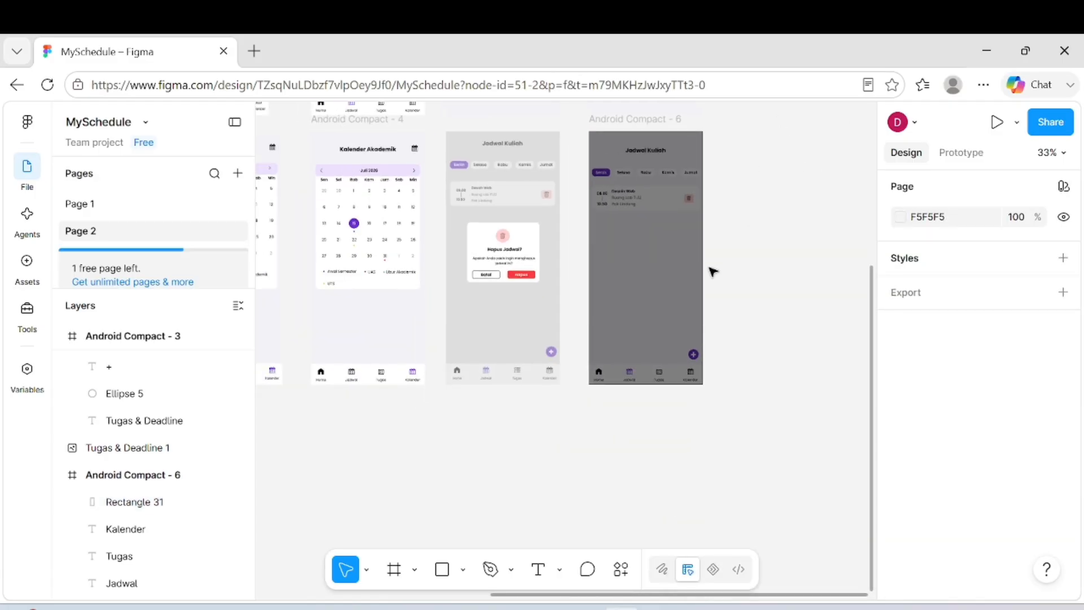
{"action": "scroll", "coordinate": [713, 272], "scroll_direction": "right", "scroll_amount": 2}
{"action": "left_click", "coordinate": [443, 569]}
{"action": "scroll", "coordinate": [440, 237], "scroll_direction": "up", "scroll_amount": 3}
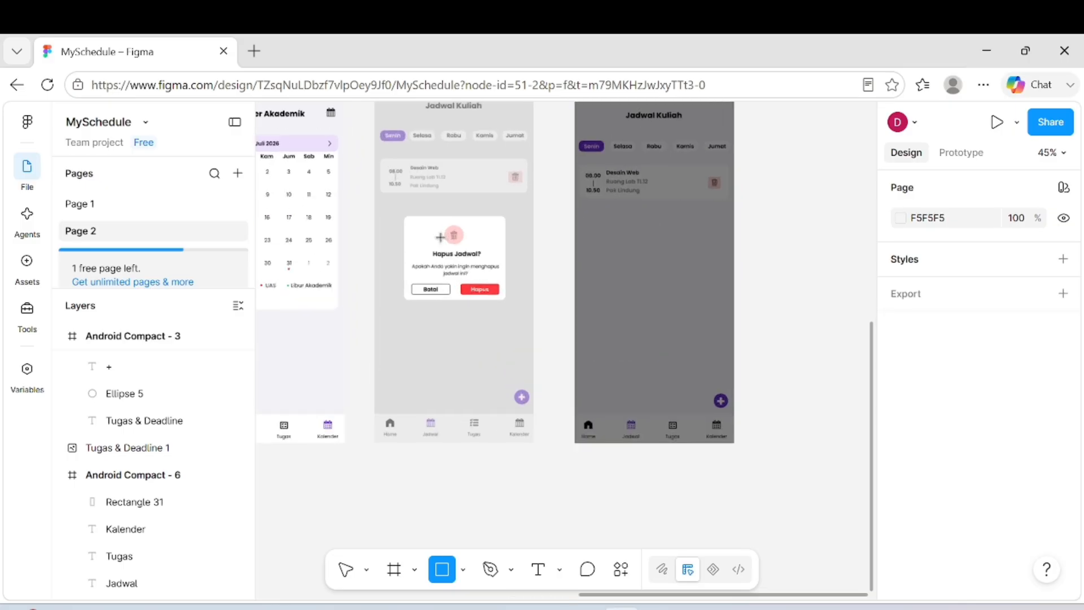
{"action": "scroll", "coordinate": [440, 237], "scroll_direction": "up", "scroll_amount": 5}
{"action": "mouse_move", "coordinate": [361, 192]}
{"action": "left_mouse_down"}
{"action": "mouse_move", "coordinate": [484, 261]}
{"action": "mouse_move", "coordinate": [570, 339]}
{"action": "mouse_move", "coordinate": [576, 392]}
{"action": "mouse_move", "coordinate": [582, 376]}
{"action": "left_mouse_up"}
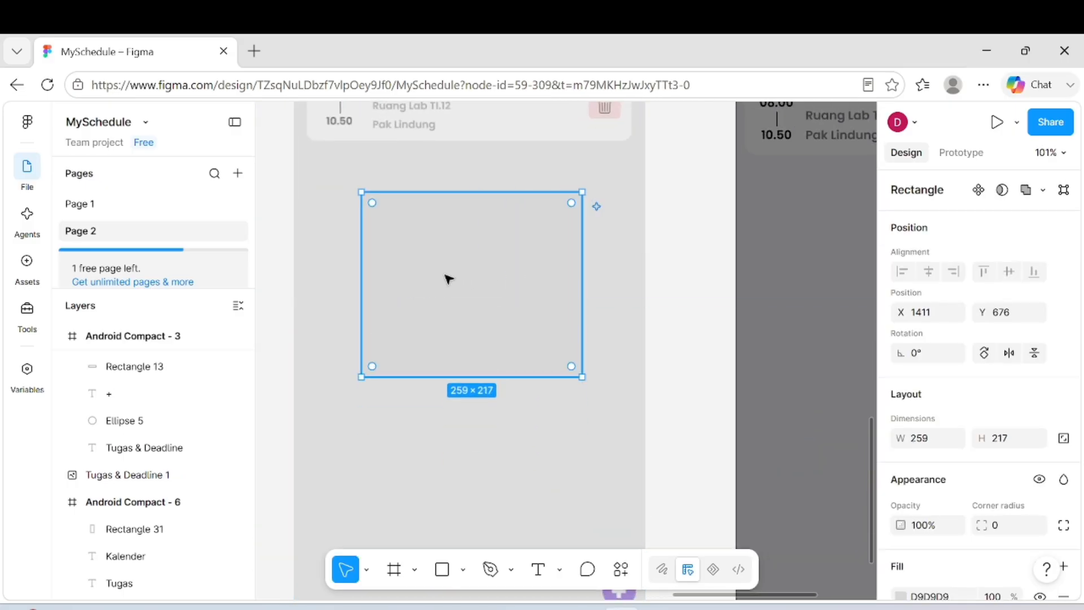
{"action": "scroll", "coordinate": [374, 292], "scroll_direction": "up", "scroll_amount": 4}
{"action": "left_click_drag", "start_coordinate": [346, 282], "coordinate": [342, 282]}
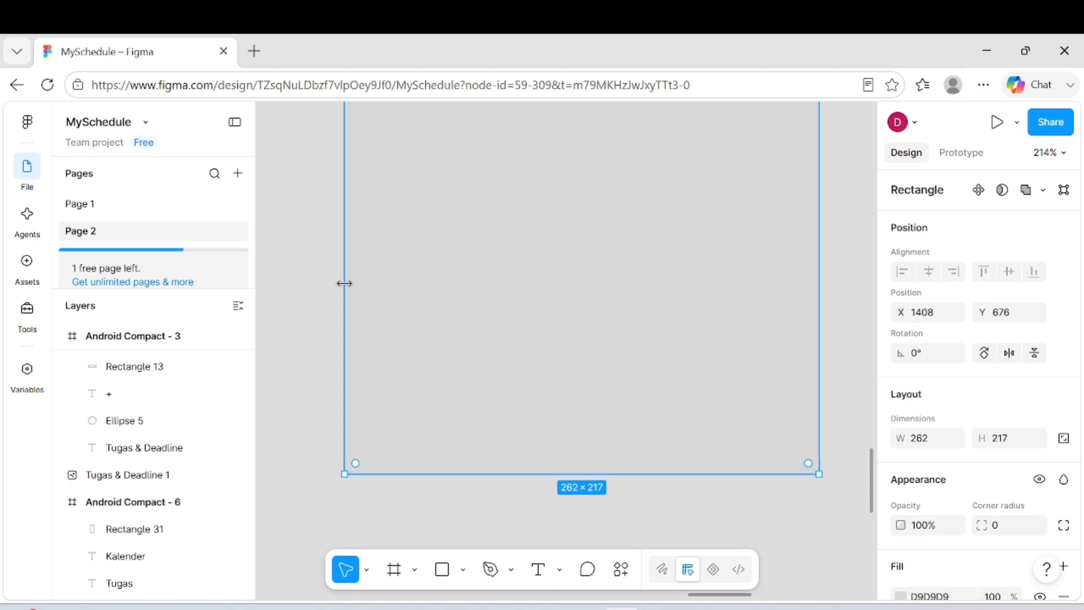
- Fill the dialog rectangle with white FFFFFF and round its corners to a radius of 14
{"action": "scroll", "coordinate": [983, 367], "scroll_direction": "down", "scroll_amount": 3}
{"action": "left_click", "coordinate": [1040, 400]}
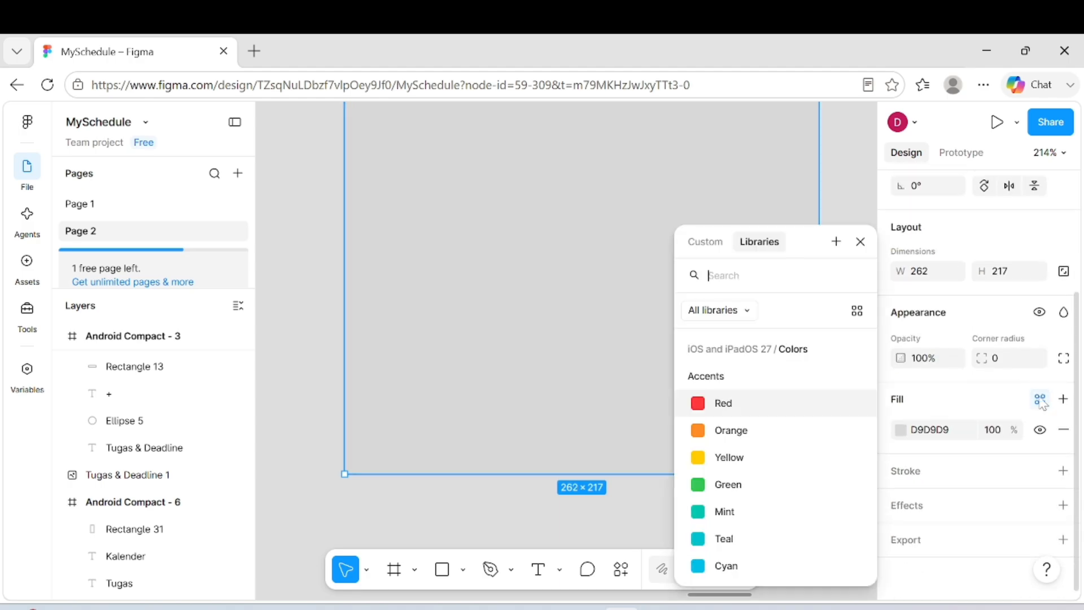
{"action": "left_click", "coordinate": [705, 242]}
{"action": "left_click", "coordinate": [714, 581]}
{"action": "left_click_drag", "start_coordinate": [357, 462], "coordinate": [382, 455]}
{"action": "scroll", "coordinate": [381, 456], "scroll_direction": "up", "scroll_amount": 2}
{"action": "scroll", "coordinate": [382, 458], "scroll_direction": "right", "scroll_amount": 3}
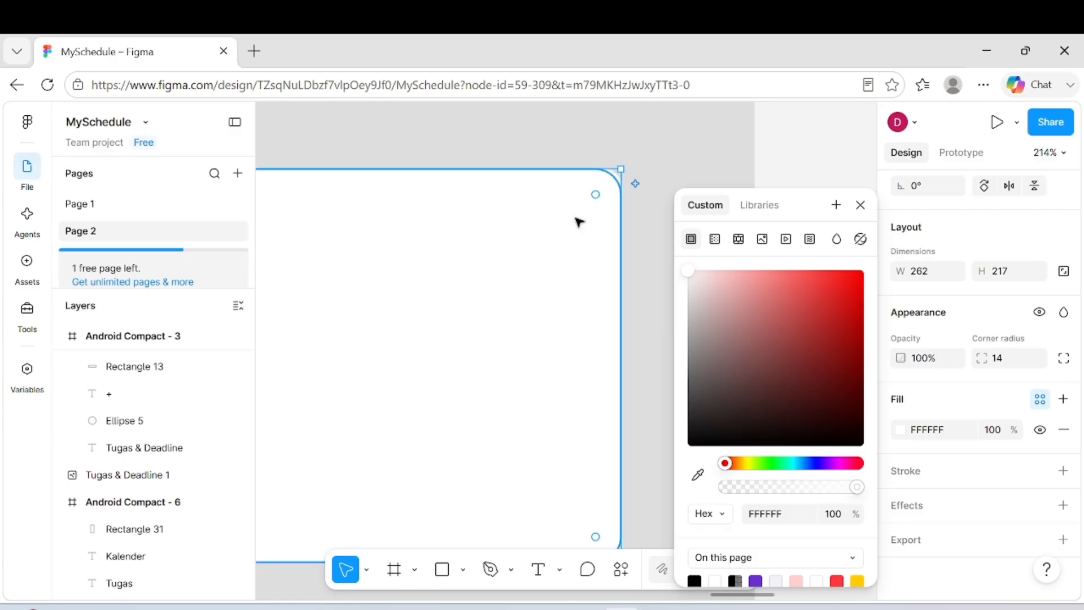
- Enlarge the white dialog rectangle to 263 by 219 and reduce its corner radius to 11
{"action": "left_click_drag", "start_coordinate": [622, 166], "coordinate": [623, 163]}
{"action": "scroll", "coordinate": [553, 289], "scroll_direction": "right", "scroll_amount": 3}
{"action": "scroll", "coordinate": [555, 290], "scroll_direction": "down", "scroll_amount": 5}
{"action": "scroll", "coordinate": [491, 261], "scroll_direction": "up", "scroll_amount": 3}
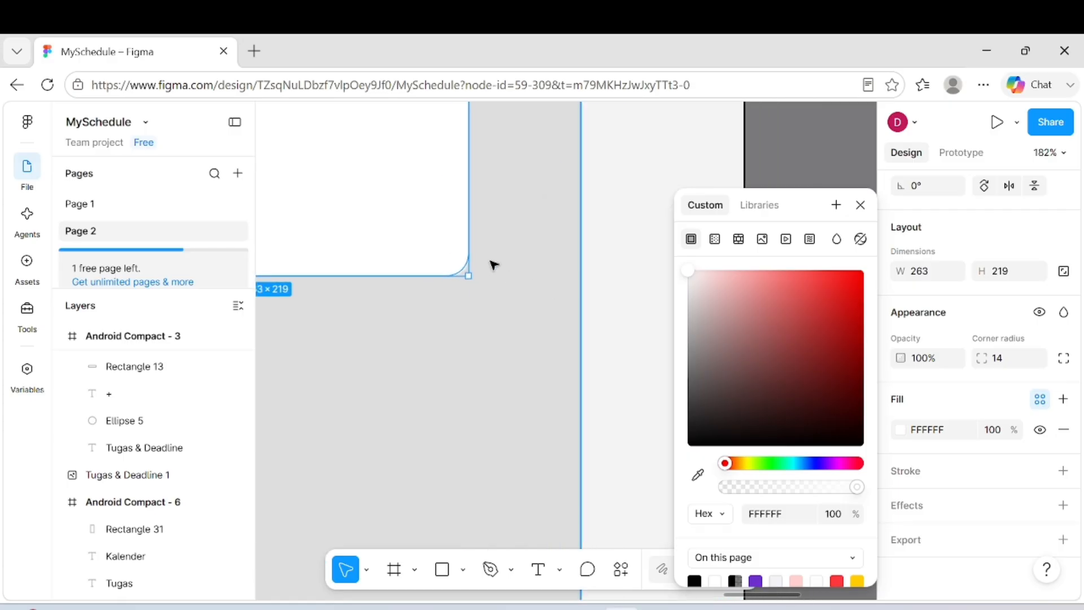
{"action": "scroll", "coordinate": [375, 262], "scroll_direction": "up", "scroll_amount": 4}
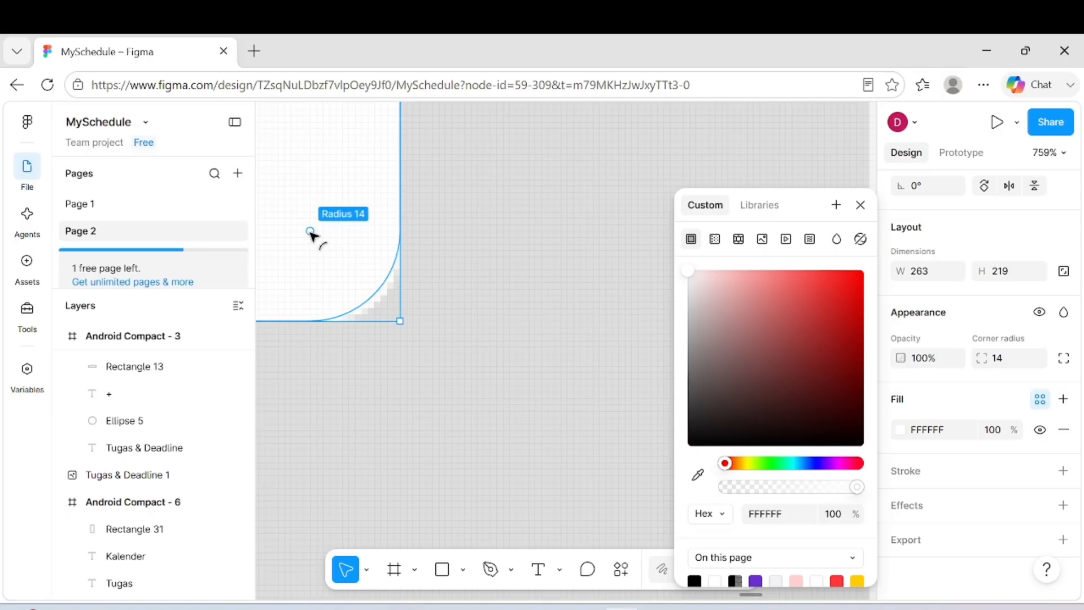
{"action": "left_click_drag", "start_coordinate": [311, 230], "coordinate": [333, 252]}
{"action": "scroll", "coordinate": [333, 251], "scroll_direction": "left", "scroll_amount": 4}
{"action": "scroll", "coordinate": [334, 252], "scroll_direction": "down", "scroll_amount": 10}
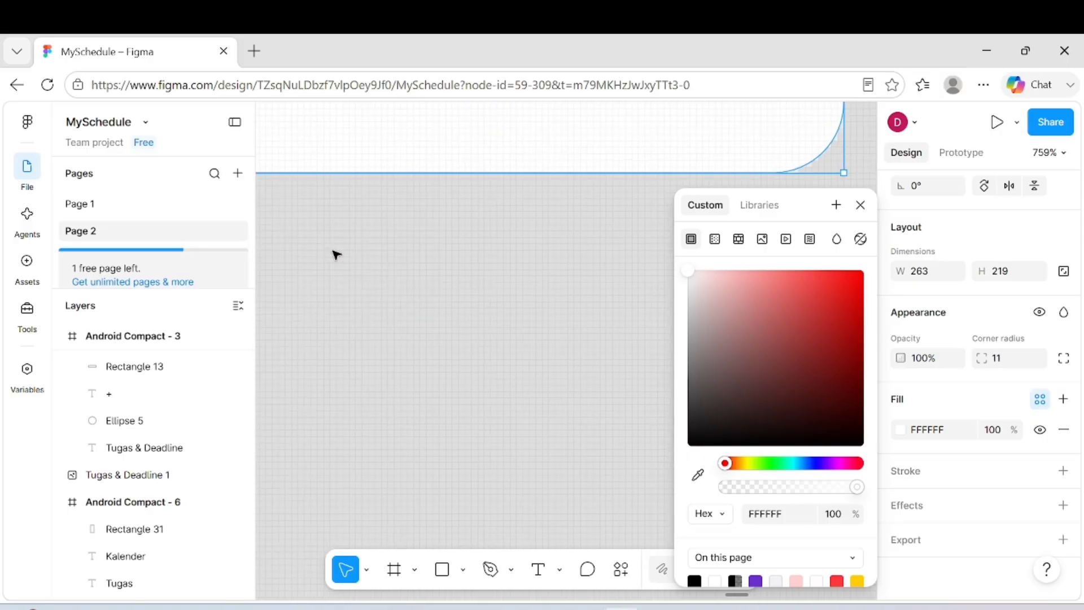
{"action": "scroll", "coordinate": [336, 254], "scroll_direction": "down", "scroll_amount": 5}
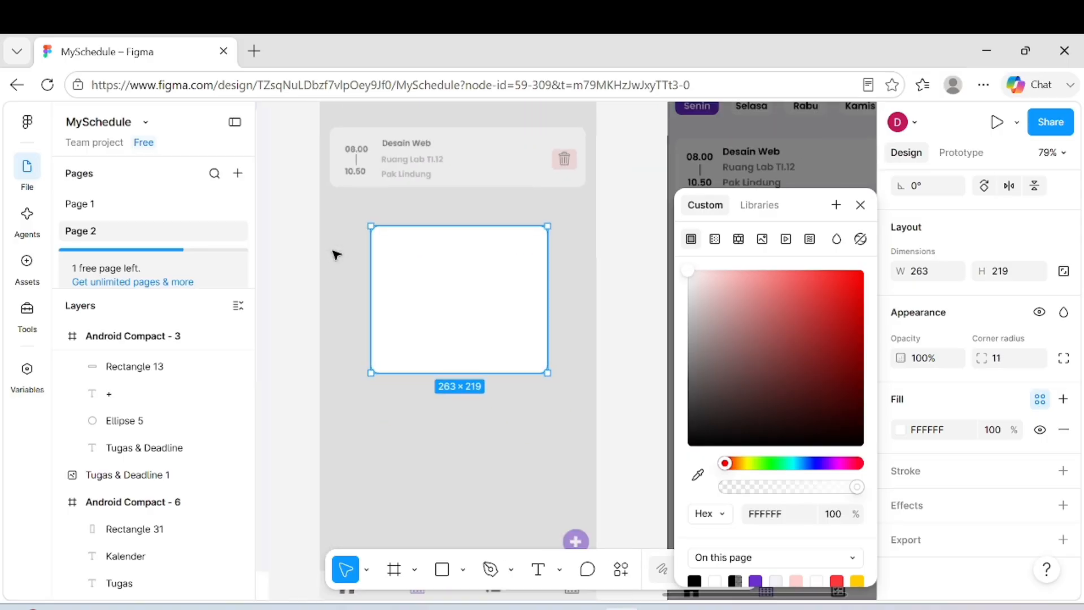
- Move the white dialog rectangle onto the dimmed frame, centred horizontally and level with the reference dialog
{"action": "scroll", "coordinate": [336, 254], "scroll_direction": "up", "scroll_amount": 3}
{"action": "left_click_drag", "start_coordinate": [382, 272], "coordinate": [607, 296]}
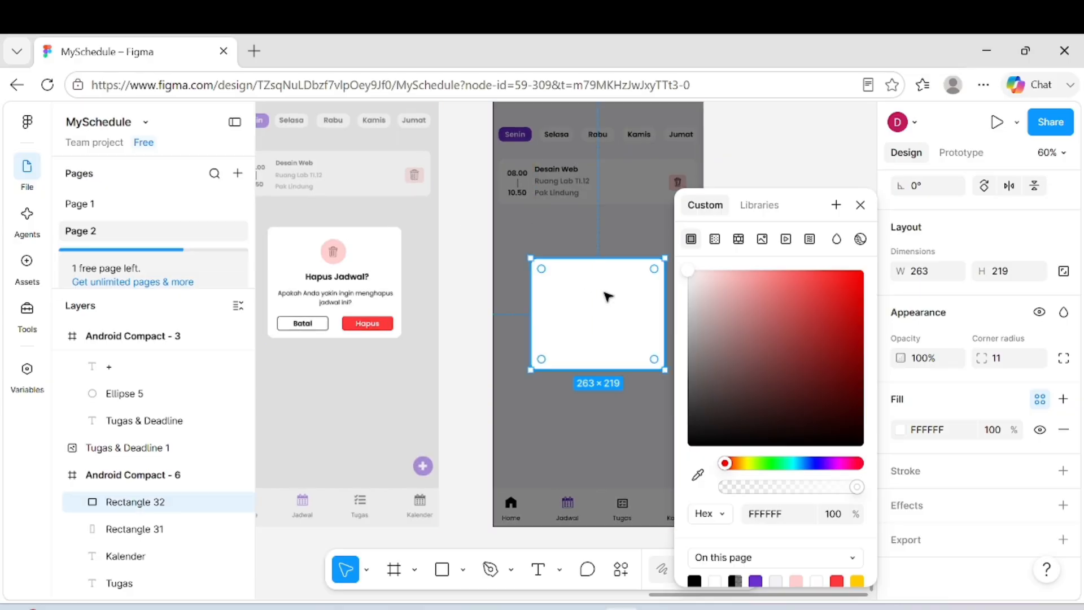
{"action": "key", "text": "ctrl+z"}
{"action": "left_click_drag", "start_coordinate": [359, 299], "coordinate": [619, 306]}
{"action": "left_click", "coordinate": [650, 419]}
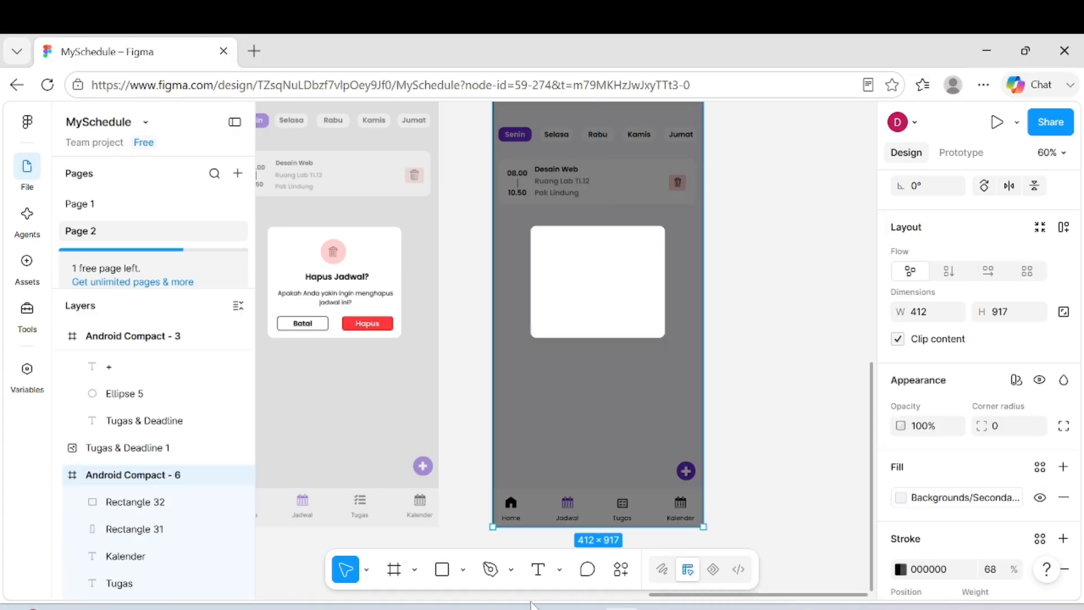
- Add the title text "Hapus Jadwal?" inside the white dialog rectangle
{"action": "key", "text": "t"}
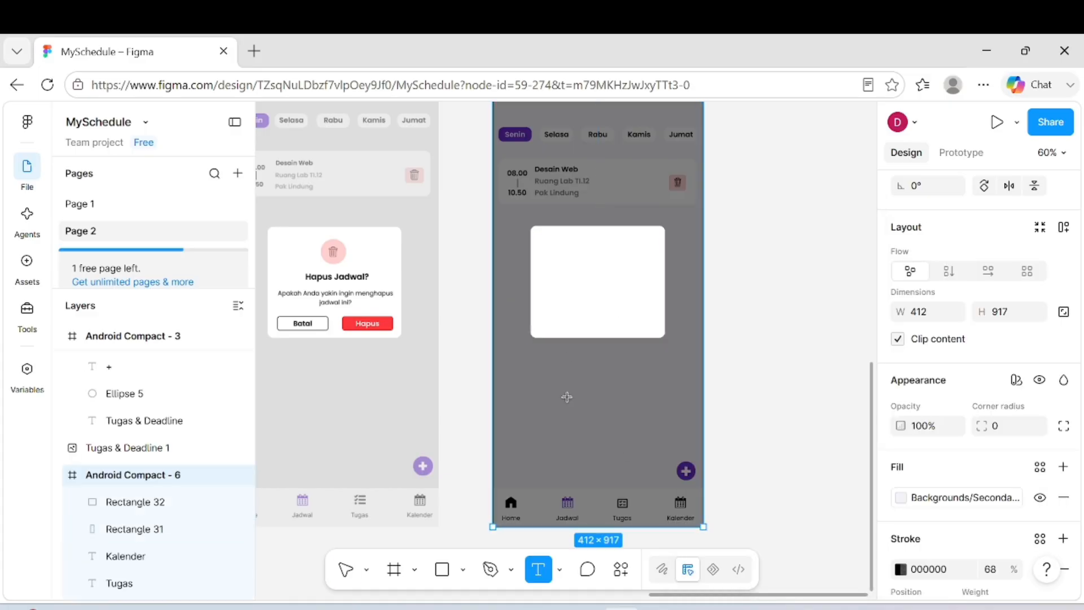
{"action": "left_click", "coordinate": [581, 282]}
{"action": "type", "text": "Hapus J"}
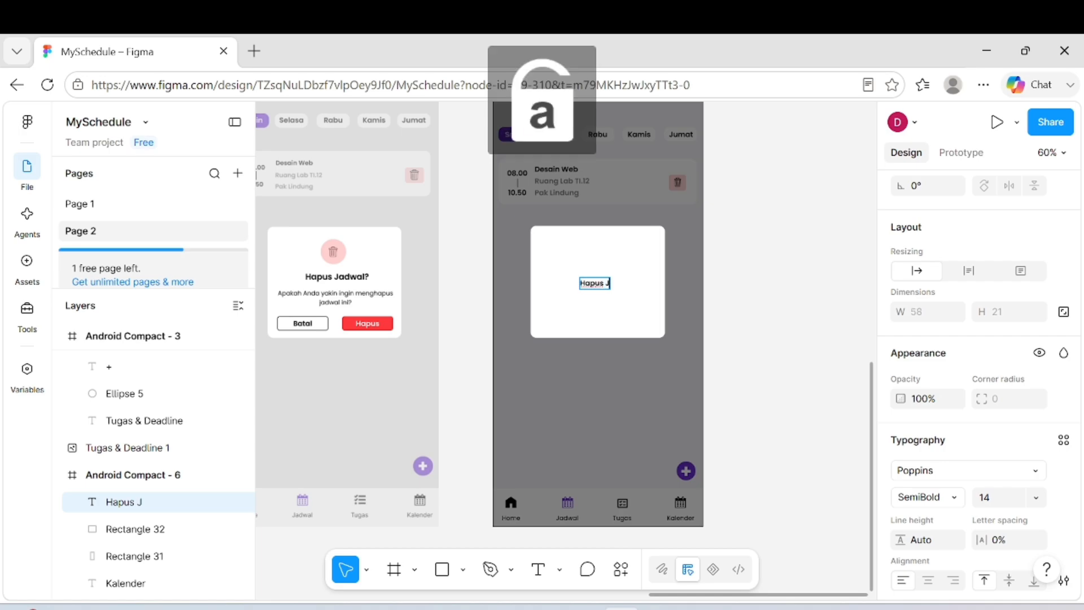
{"action": "type", "text": "adwal?"}
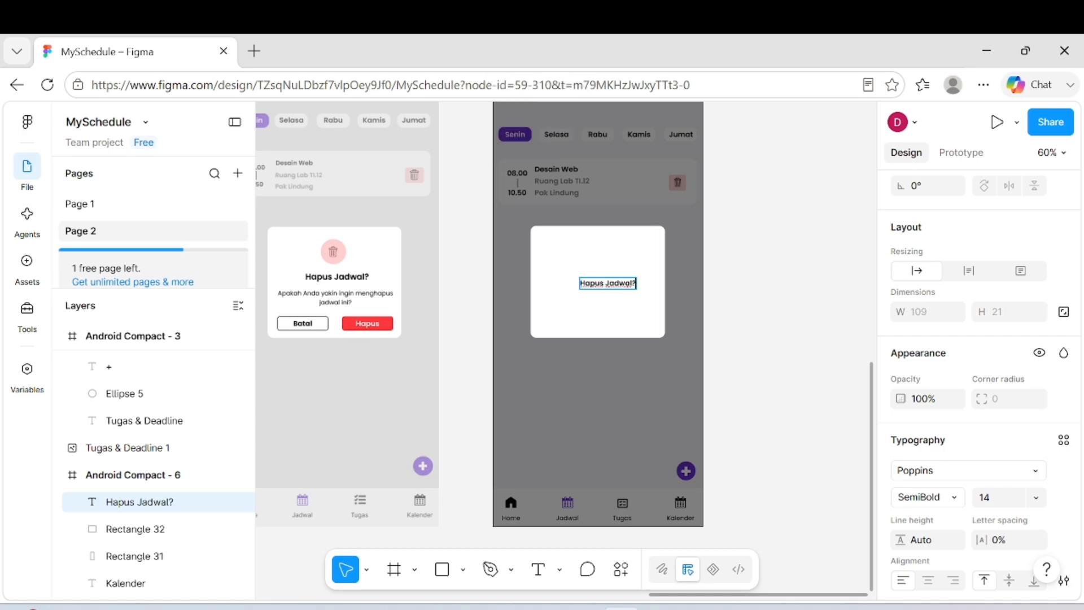
- Set the "Hapus Jadwal?" title to size 16 and centre it horizontally in the dialog
{"action": "scroll", "coordinate": [971, 396], "scroll_direction": "down", "scroll_amount": 1}
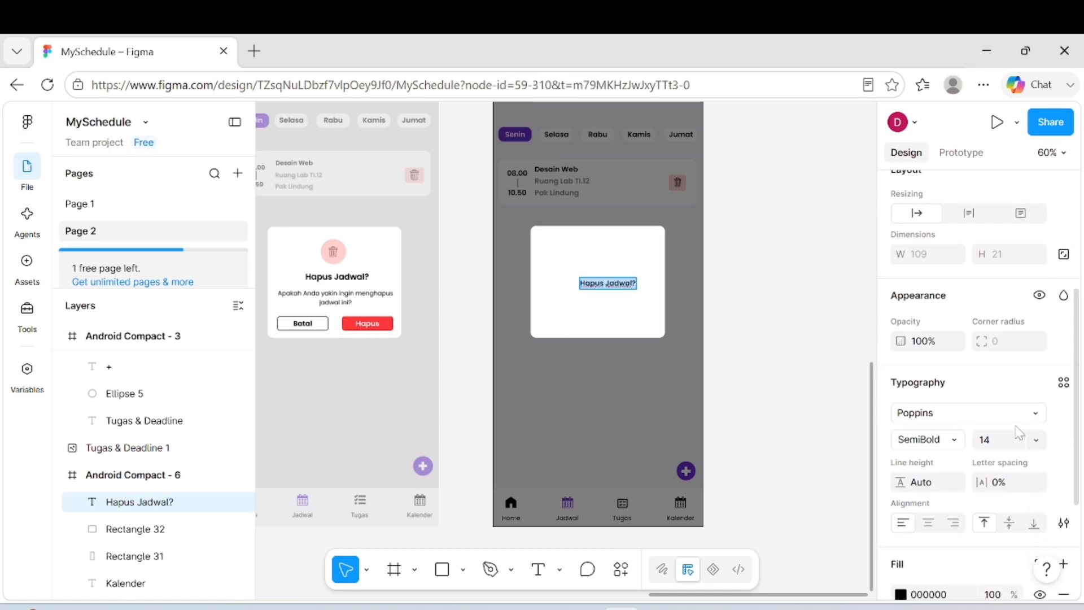
{"action": "left_click", "coordinate": [1036, 439]}
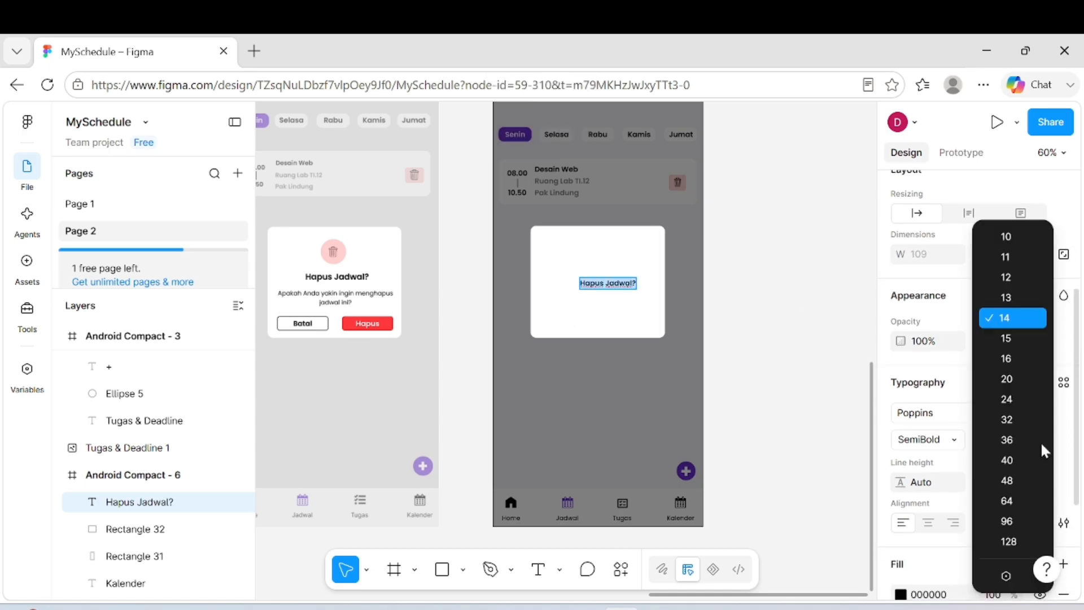
{"action": "left_click", "coordinate": [1029, 370]}
{"action": "key", "text": "Escape"}
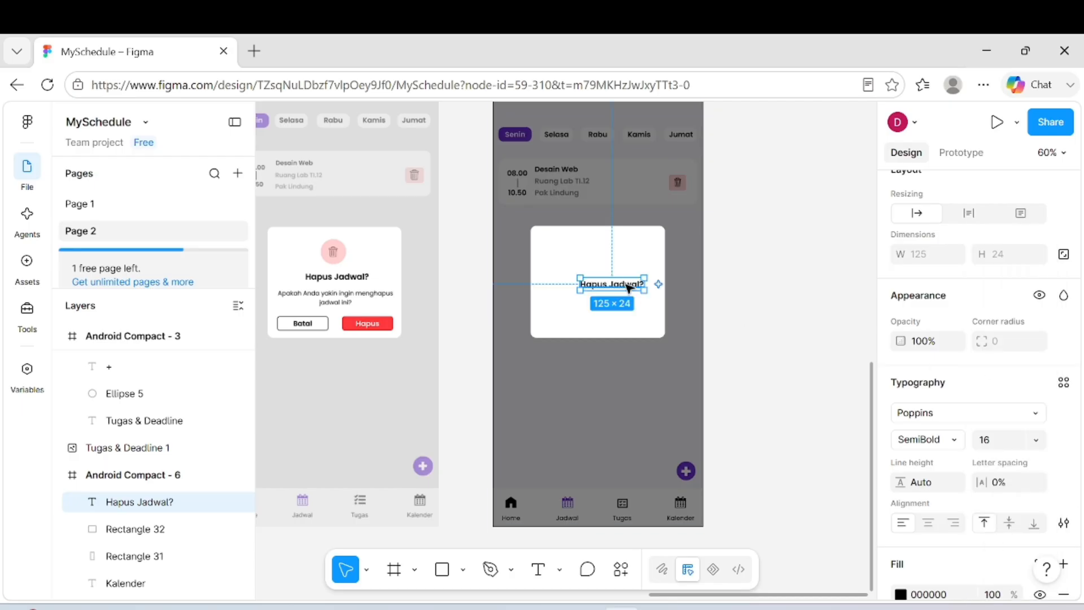
{"action": "left_click_drag", "start_coordinate": [625, 286], "coordinate": [616, 284]}
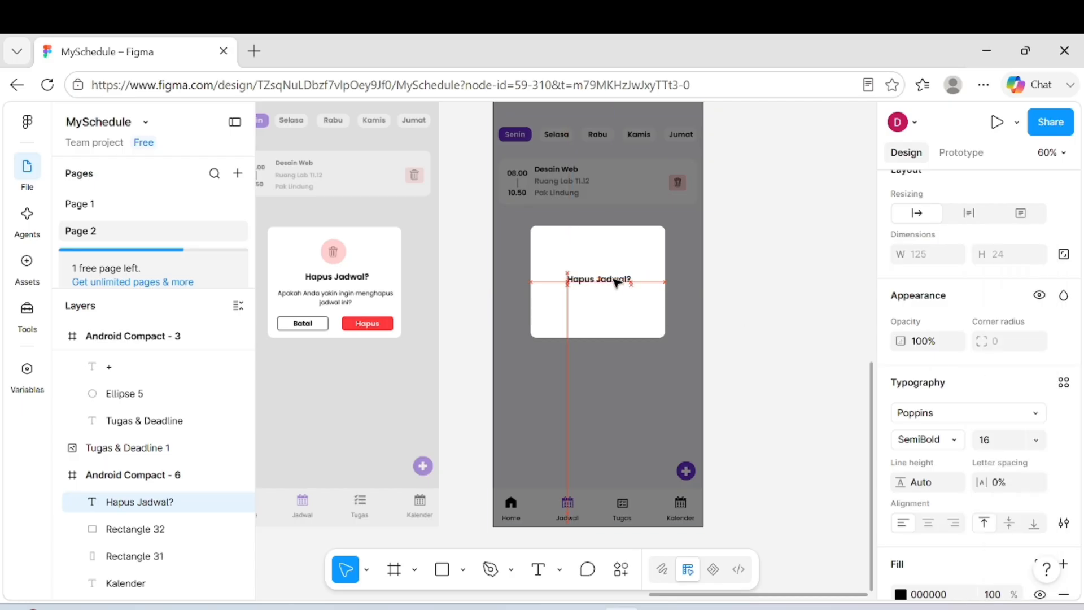
- Add a two-line text below the title reading "Apakah Anda yakin ingin emnghapus jadwal ini?"
{"action": "left_click", "coordinate": [538, 569]}
{"action": "left_click", "coordinate": [591, 309]}
{"action": "type", "text": "A"}
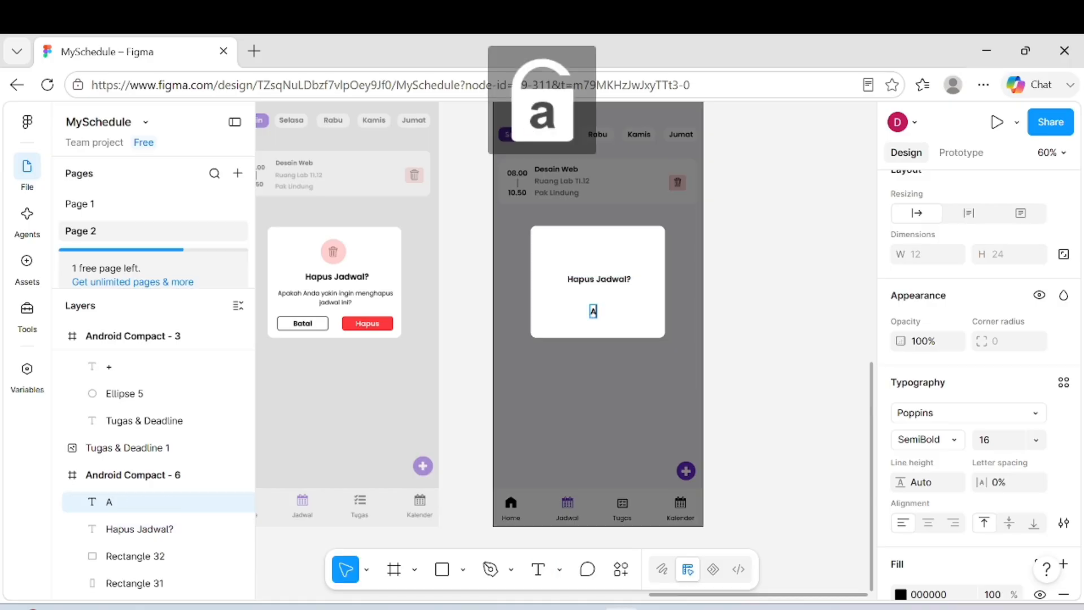
{"action": "type", "text": "pakah And"}
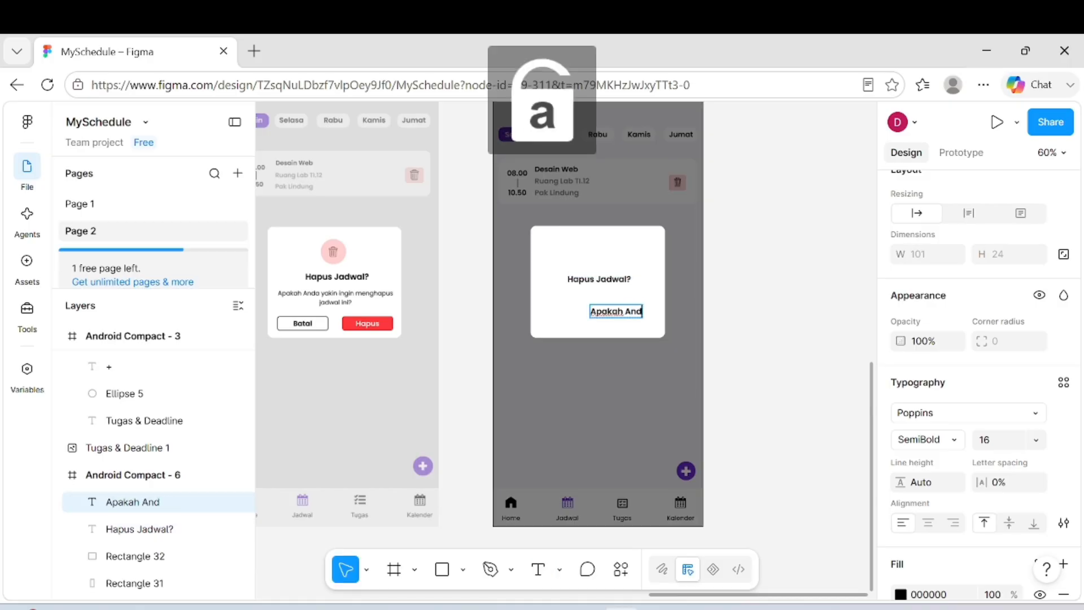
{"action": "type", "text": "a yakin ingin emnghap"}
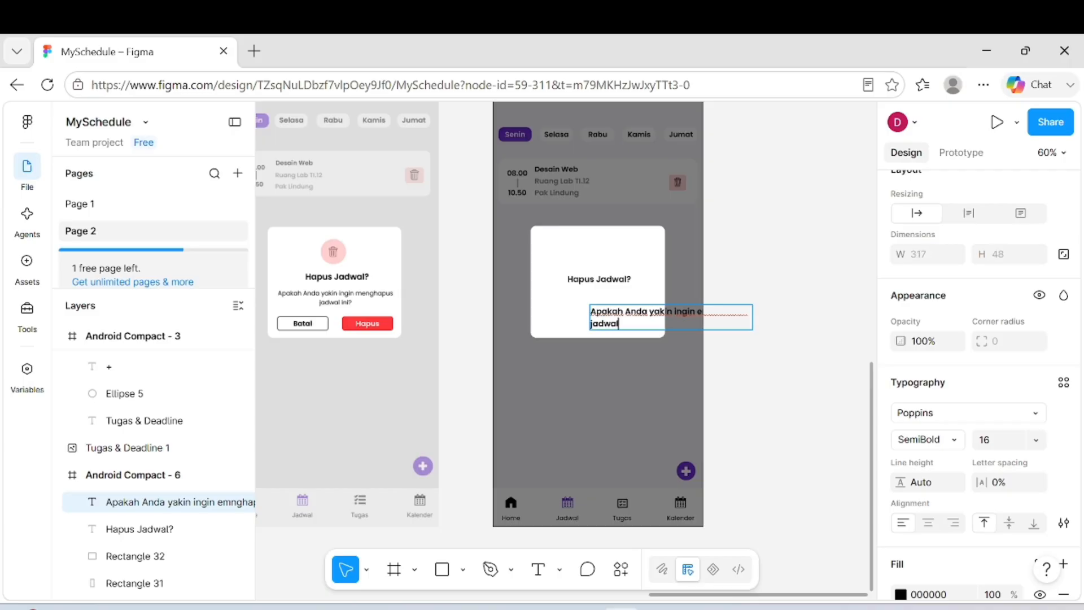
- Format the confirmation question as Poppins Regular, size 14, with centred text alignment
{"action": "key", "text": "ctrl+a"}
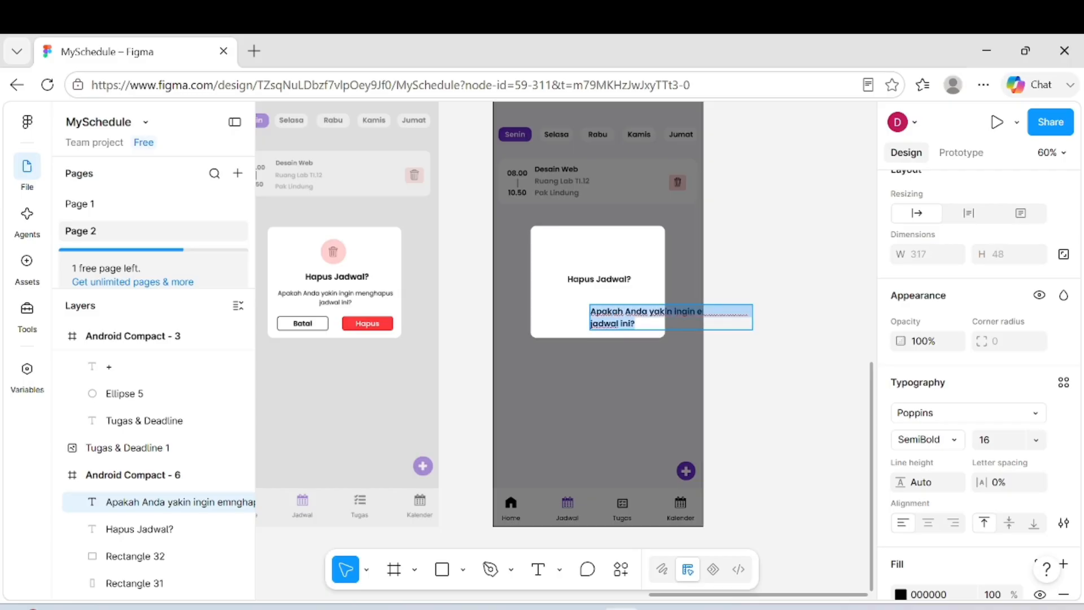
{"action": "scroll", "coordinate": [985, 423], "scroll_direction": "down", "scroll_amount": 2}
{"action": "left_click", "coordinate": [958, 373]}
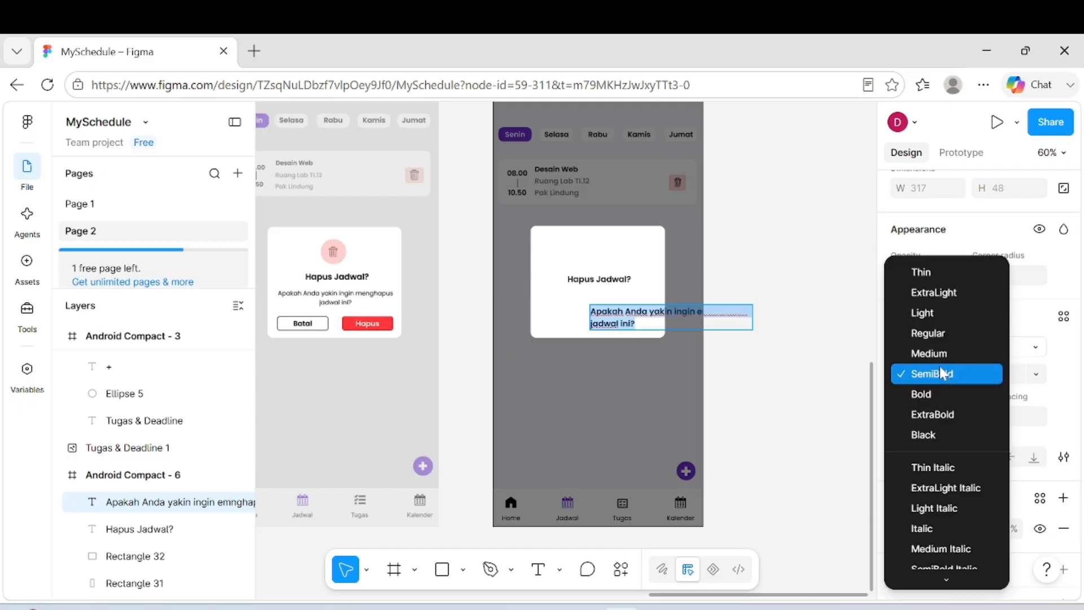
{"action": "left_click", "coordinate": [911, 331]}
{"action": "scroll", "coordinate": [1042, 361], "scroll_direction": "down", "scroll_amount": 1}
{"action": "left_click", "coordinate": [1036, 357]}
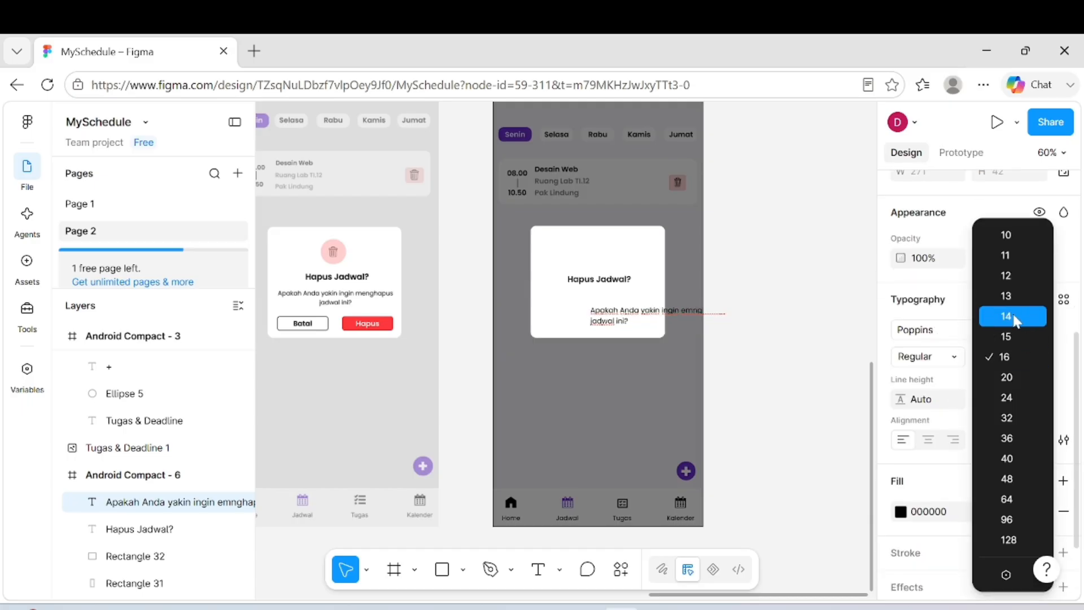
{"action": "left_click", "coordinate": [1008, 314]}
{"action": "scroll", "coordinate": [948, 452], "scroll_direction": "down", "scroll_amount": 2}
{"action": "left_click", "coordinate": [928, 359]}
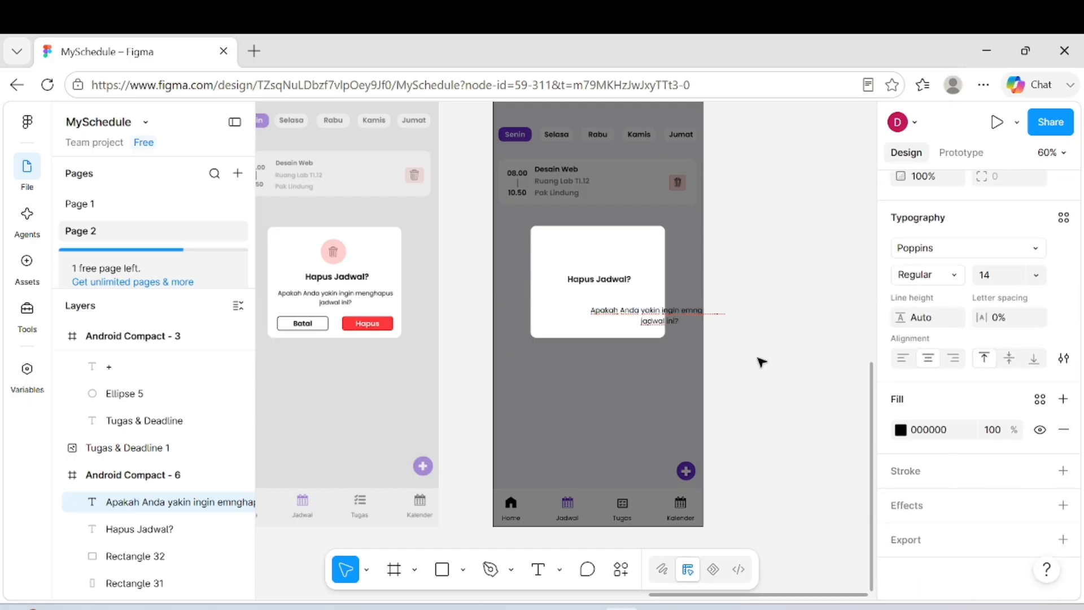
{"action": "key", "text": "Escape"}
{"action": "left_click", "coordinate": [740, 315]}
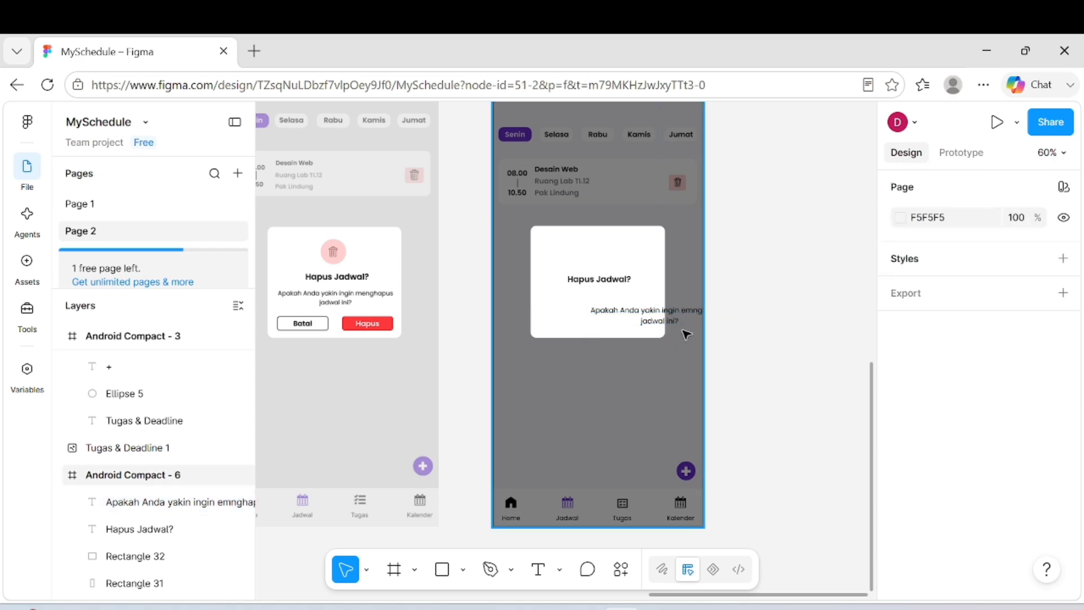
- Shift the confirmation question toward the dialog's centre and correct its misspelled word to "menghapus"
{"action": "left_click_drag", "start_coordinate": [672, 321], "coordinate": [628, 319]}
{"action": "key", "text": "Return"}
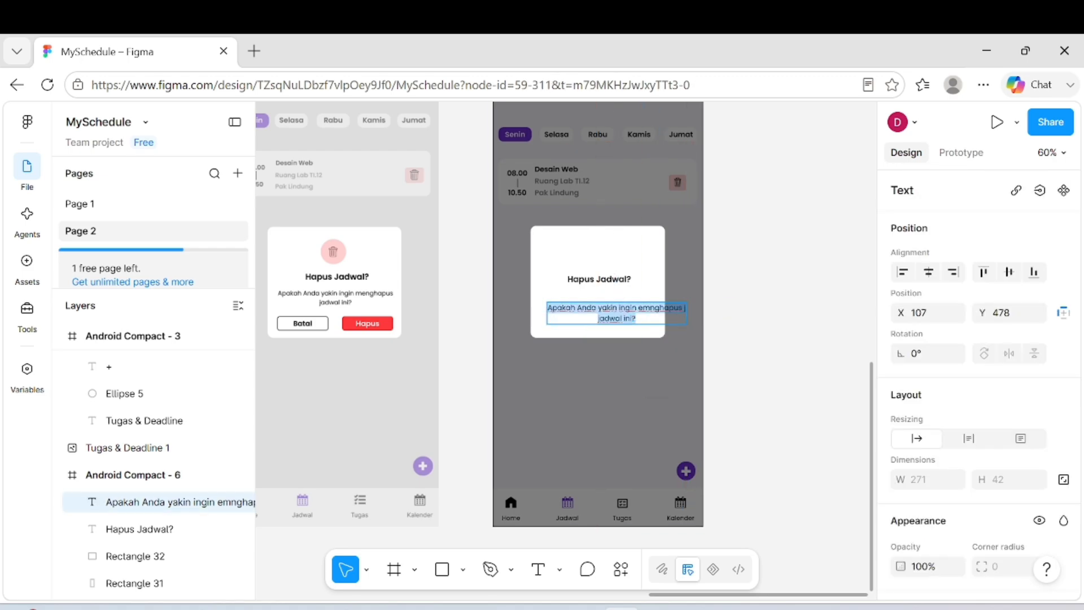
{"action": "key", "text": "BackSpace"}
{"action": "key", "text": "BackSpace"}
{"action": "key", "text": "BackSpace"}
{"action": "key", "text": "BackSpace"}
{"action": "key", "text": "BackSpace"}
{"action": "key", "text": "BackSpace"}
{"action": "key", "text": "BackSpace"}
{"action": "key", "text": "BackSpace"}
{"action": "key", "text": "BackSpace"}
{"action": "key", "text": "BackSpace"}
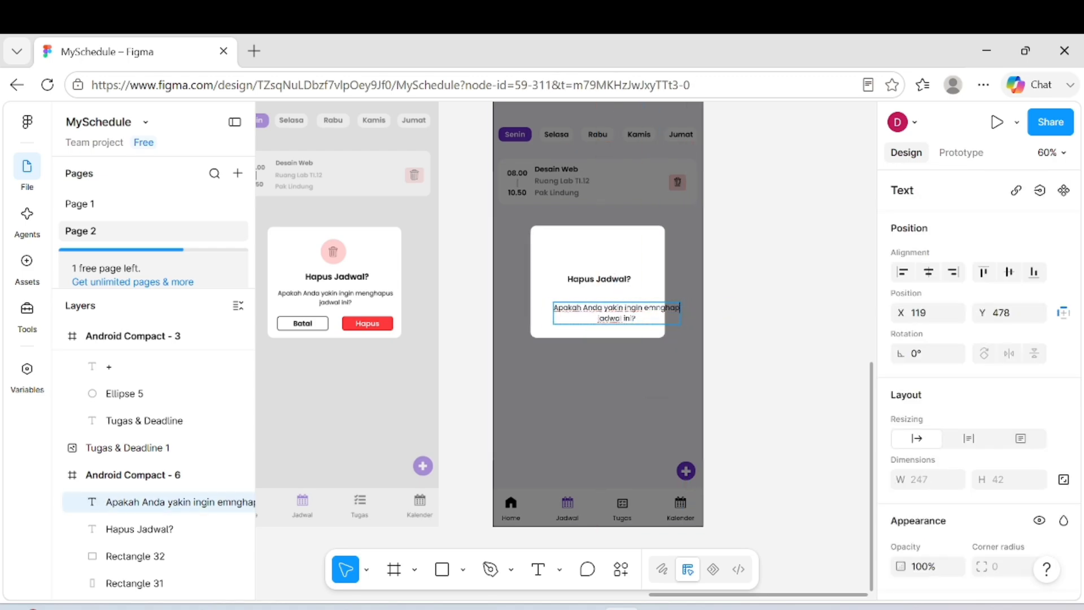
{"action": "type", "text": "menghapus"}
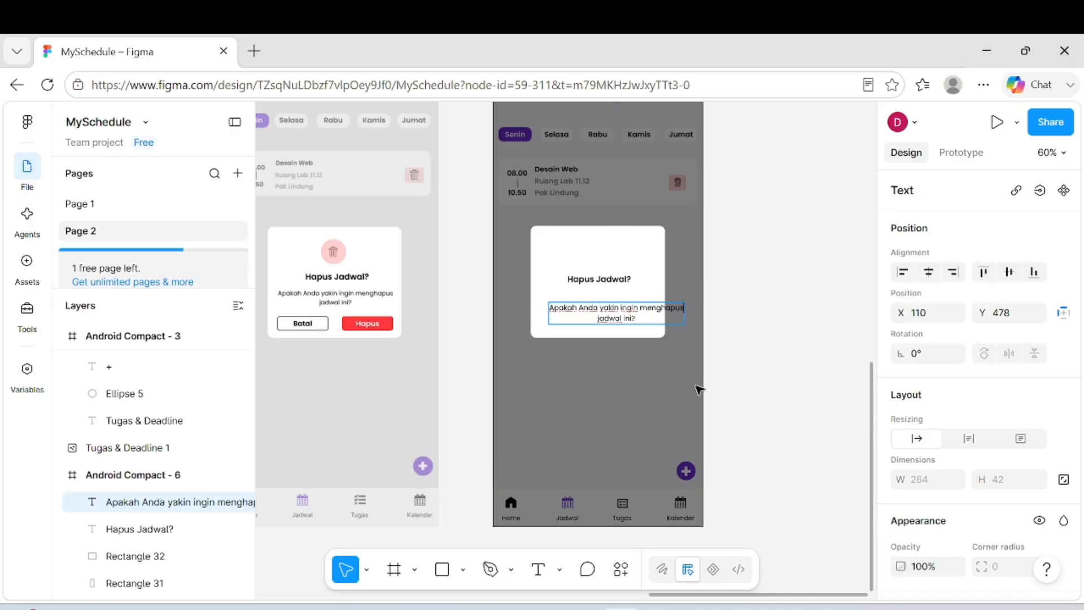
{"action": "key", "text": "Escape"}
{"action": "key", "text": "Escape"}
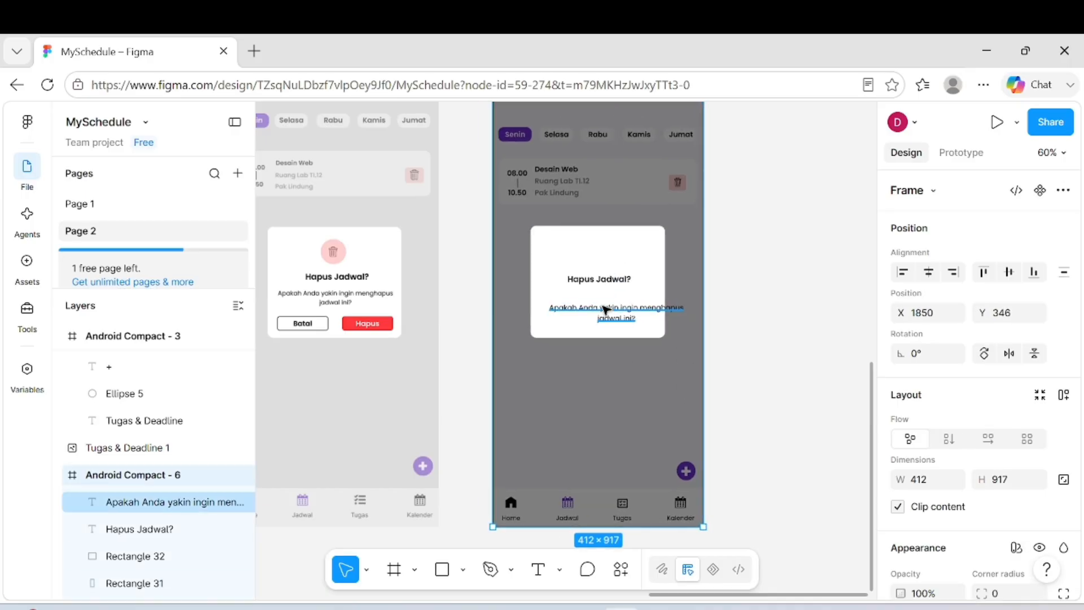
{"action": "key", "text": "Escape"}
- Place the confirmation question directly under the "Hapus Jadwal?" title and set its font size to 12
{"action": "left_click", "coordinate": [615, 318]}
{"action": "mouse_move", "coordinate": [616, 316]}
{"action": "left_mouse_down"}
{"action": "mouse_move", "coordinate": [605, 295]}
{"action": "mouse_move", "coordinate": [600, 304]}
{"action": "left_mouse_up"}
{"action": "scroll", "coordinate": [992, 447], "scroll_direction": "down", "scroll_amount": 4}
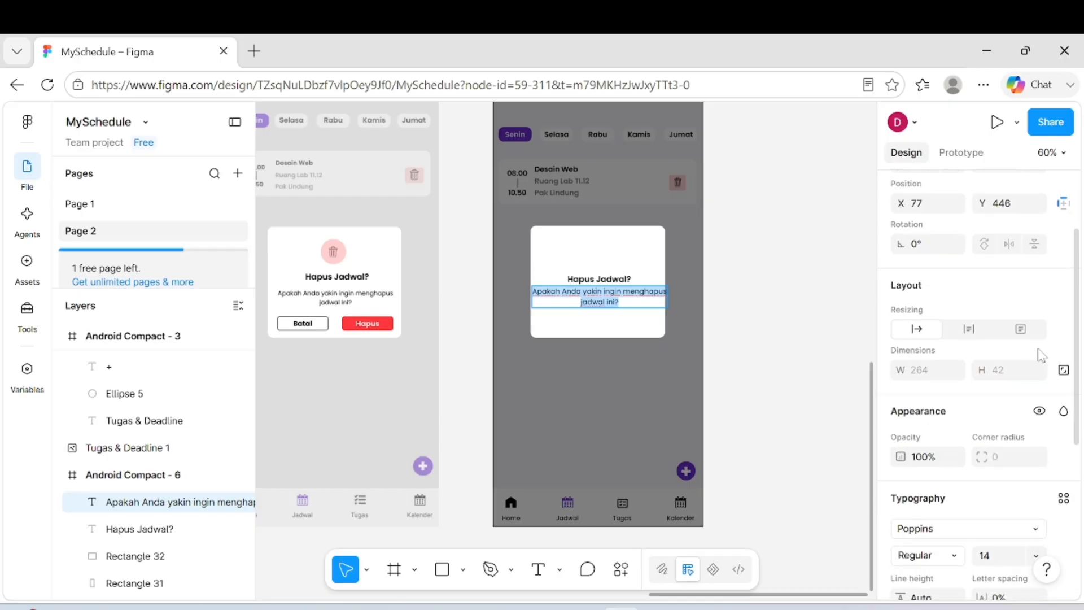
{"action": "left_click", "coordinate": [1036, 491]}
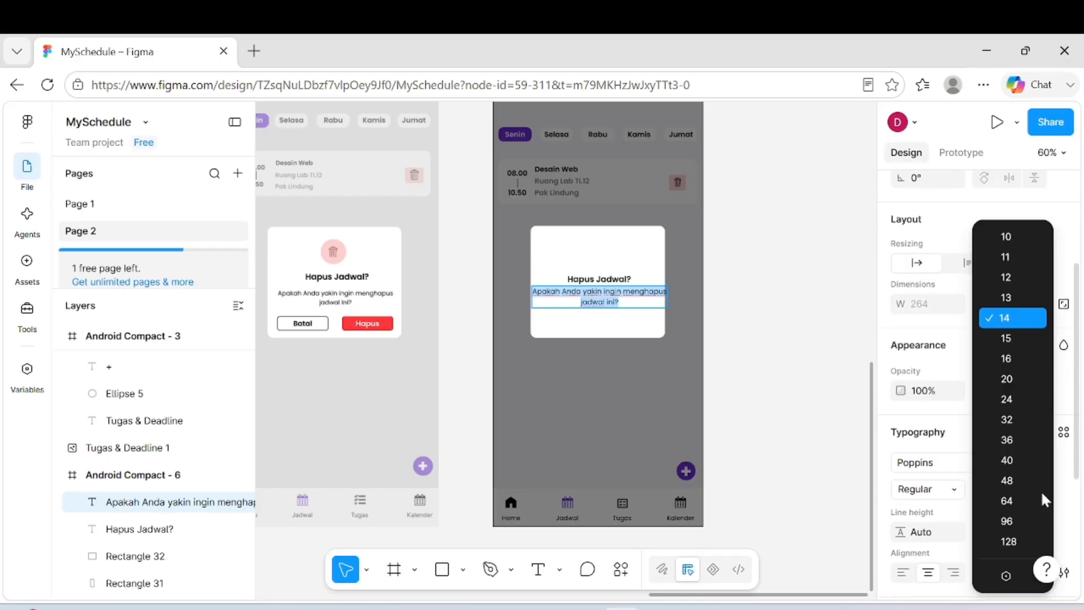
{"action": "left_click", "coordinate": [1010, 276]}
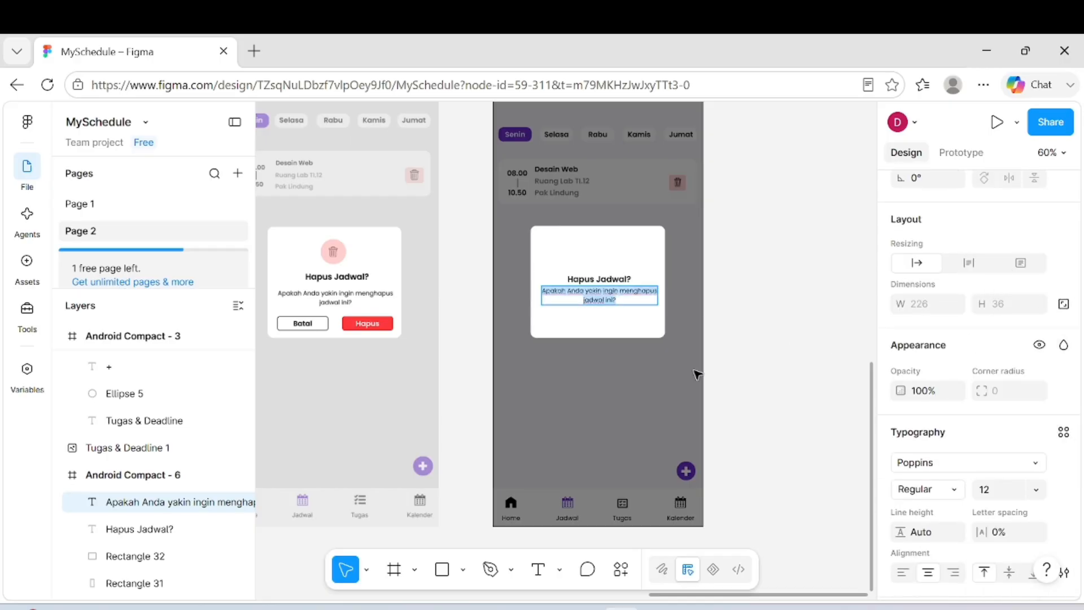
{"action": "left_click_drag", "start_coordinate": [617, 298], "coordinate": [616, 296]}
{"action": "left_click", "coordinate": [774, 368]}
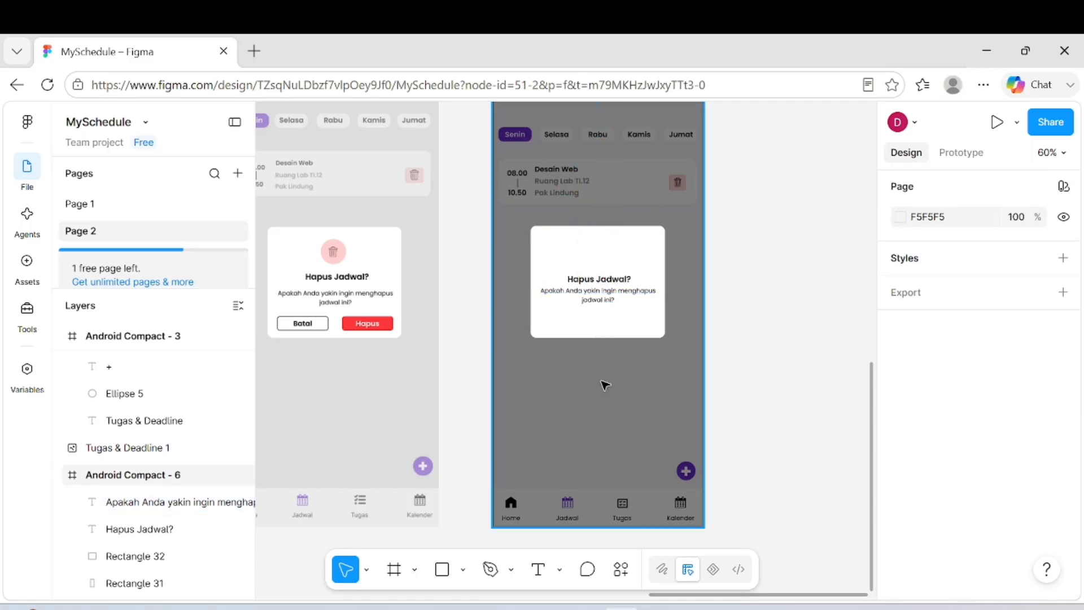
- Copy the pink circle from the Deadline Terdekat card to above the "Hapus Jadwal?" title and enlarge it to 39 by 39
{"action": "scroll", "coordinate": [508, 328], "scroll_direction": "down", "scroll_amount": 3}
{"action": "scroll", "coordinate": [404, 283], "scroll_direction": "down", "scroll_amount": 3}
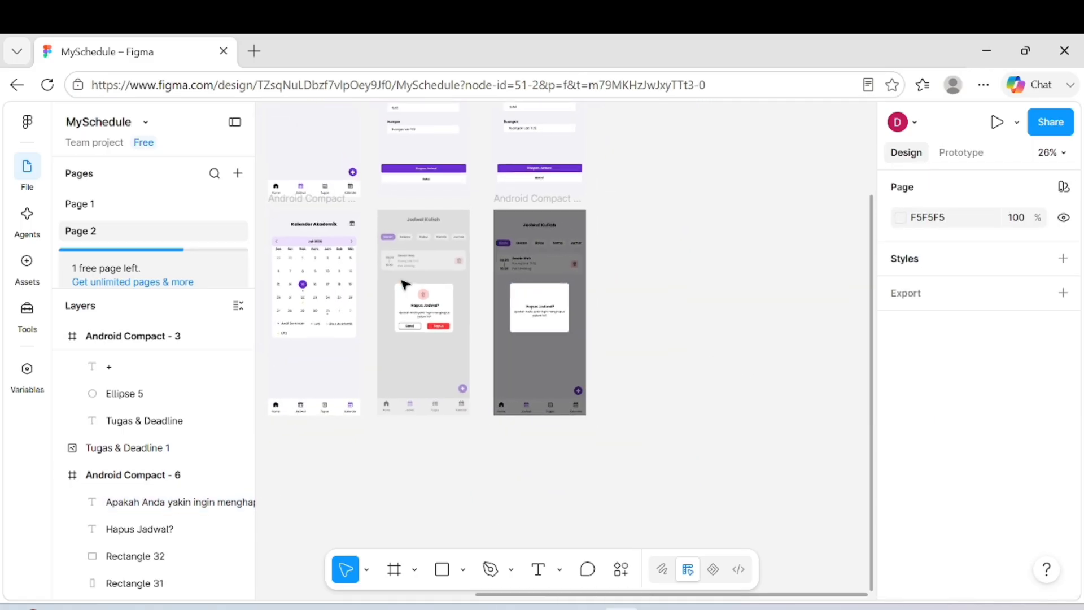
{"action": "scroll", "coordinate": [404, 284], "scroll_direction": "up", "scroll_amount": 2}
{"action": "scroll", "coordinate": [336, 261], "scroll_direction": "up", "scroll_amount": 10}
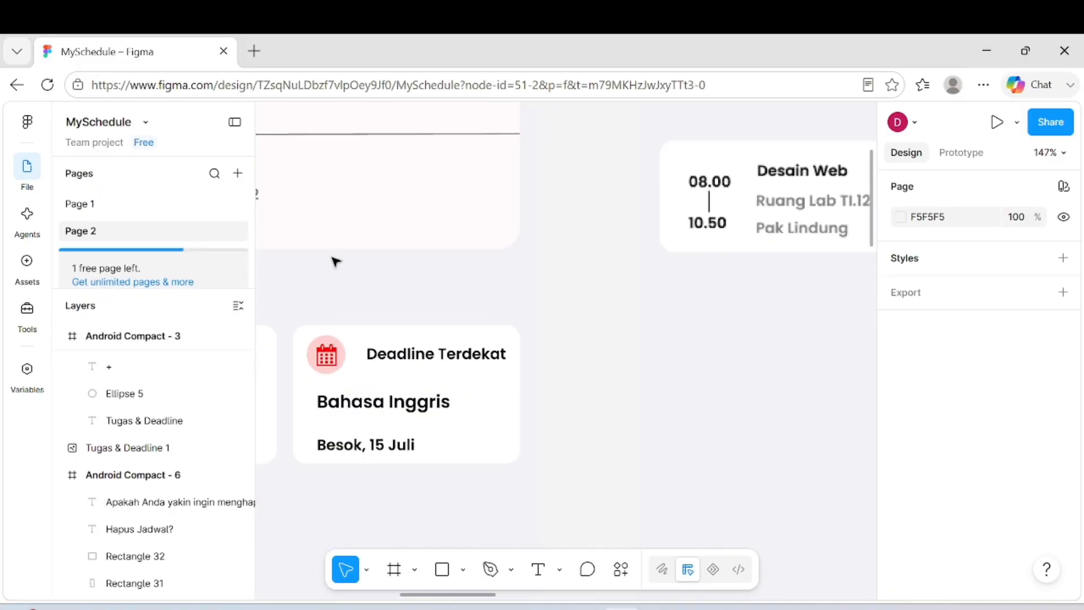
{"action": "left_click", "coordinate": [341, 352]}
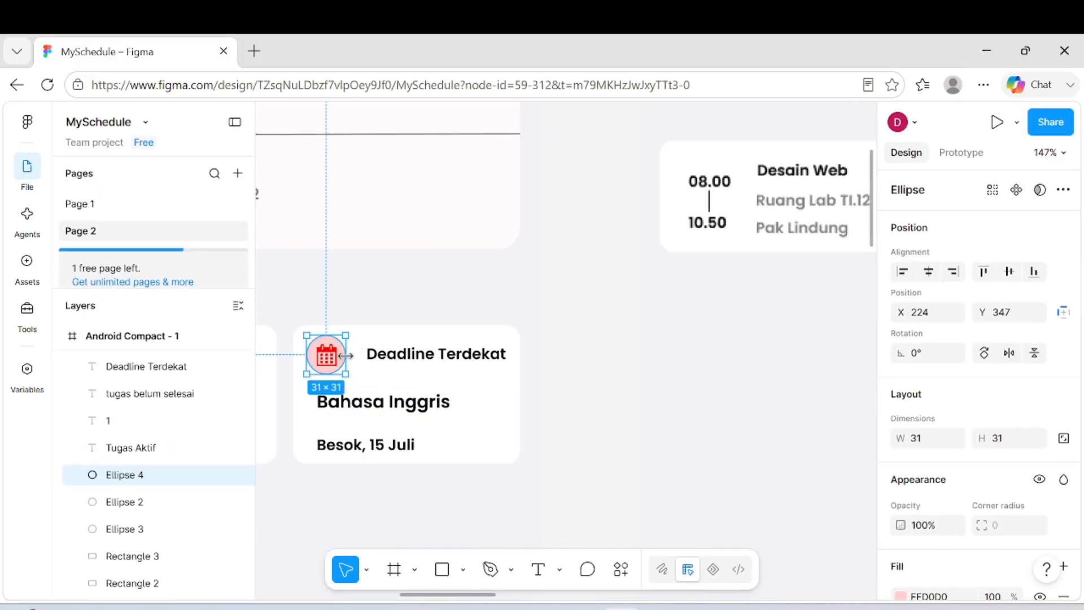
{"action": "left_click", "coordinate": [348, 369]}
{"action": "left_click", "coordinate": [343, 360]}
{"action": "left_click_drag", "start_coordinate": [343, 360], "coordinate": [773, 515]}
{"action": "left_click_drag", "start_coordinate": [830, 607], "coordinate": [698, 477]}
{"action": "scroll", "coordinate": [700, 479], "scroll_direction": "down", "scroll_amount": 5}
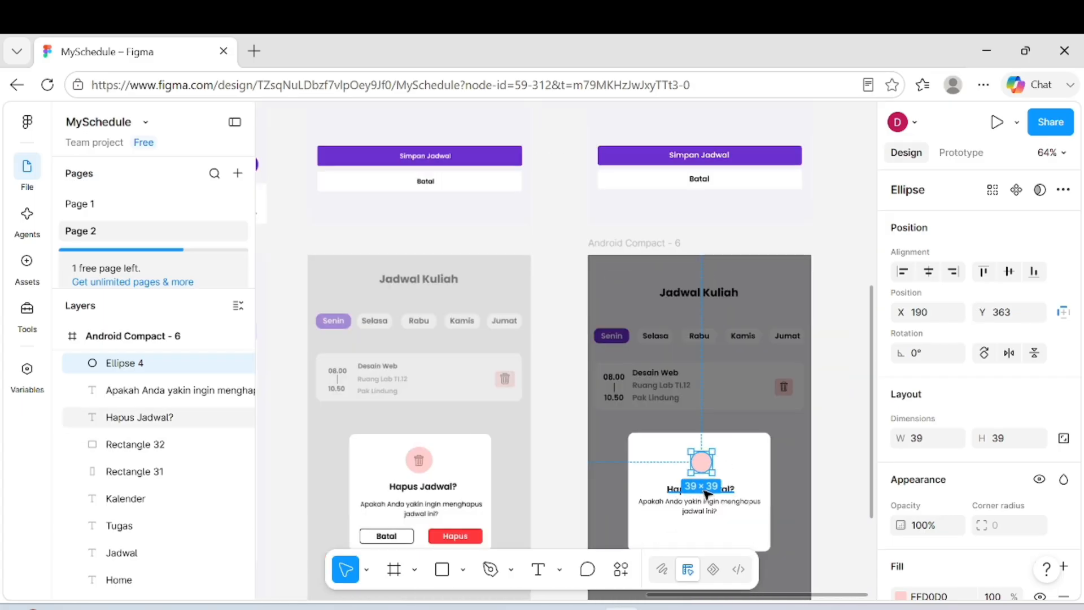
- Enlarge the dialog's pink circle to 48 by 48 and centre it above the "Hapus Jadwal?" title at X 182, Y 358
{"action": "left_click", "coordinate": [717, 495]}
{"action": "left_click", "coordinate": [701, 461]}
{"action": "left_click_drag", "start_coordinate": [712, 473], "coordinate": [718, 478]}
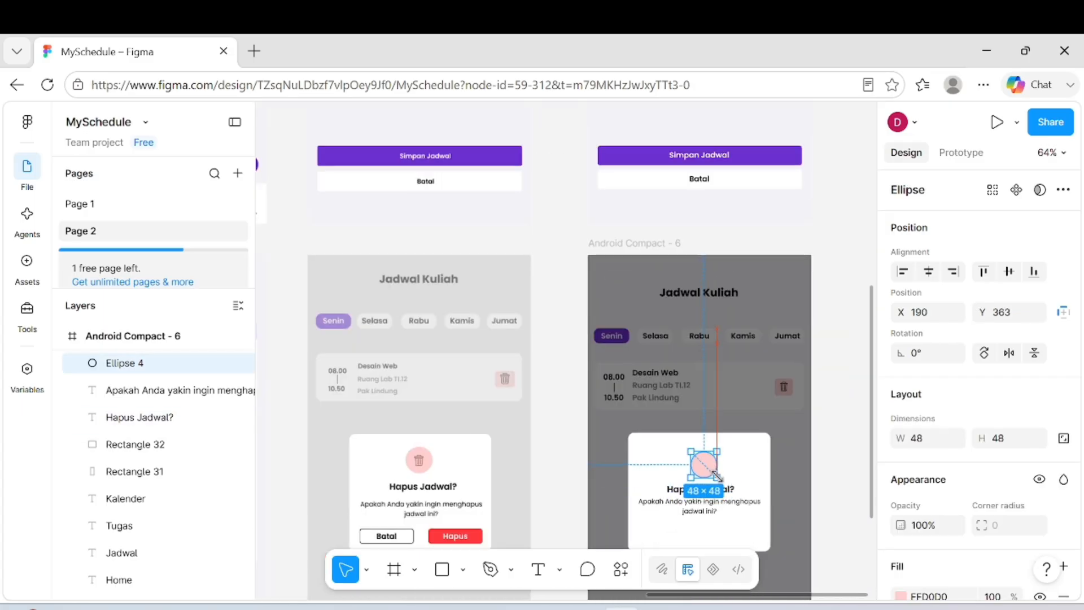
{"action": "left_click", "coordinate": [749, 482]}
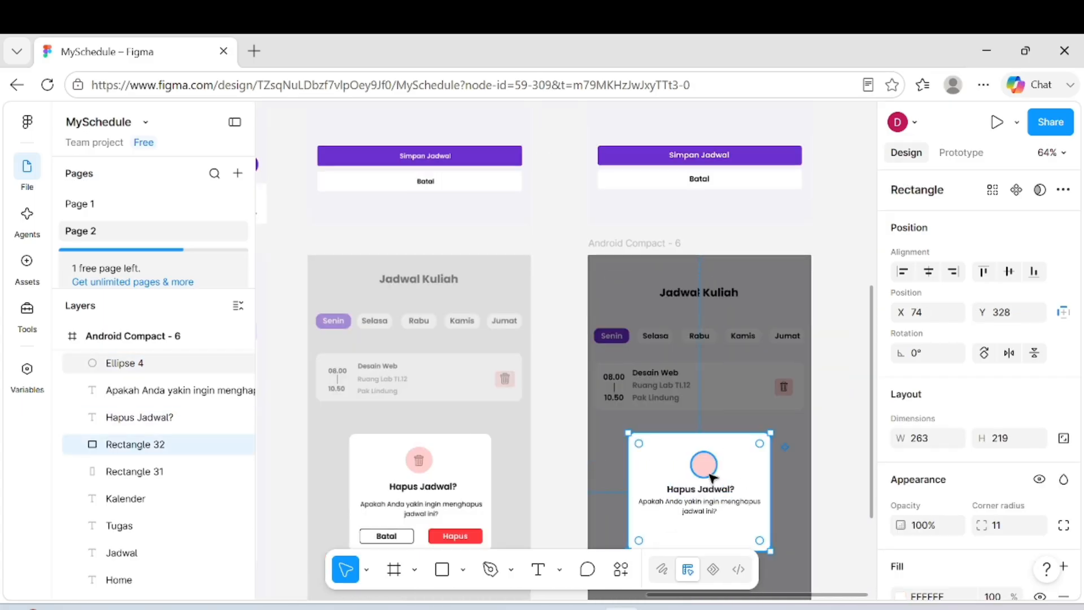
{"action": "left_click", "coordinate": [820, 483]}
{"action": "left_click", "coordinate": [704, 467]}
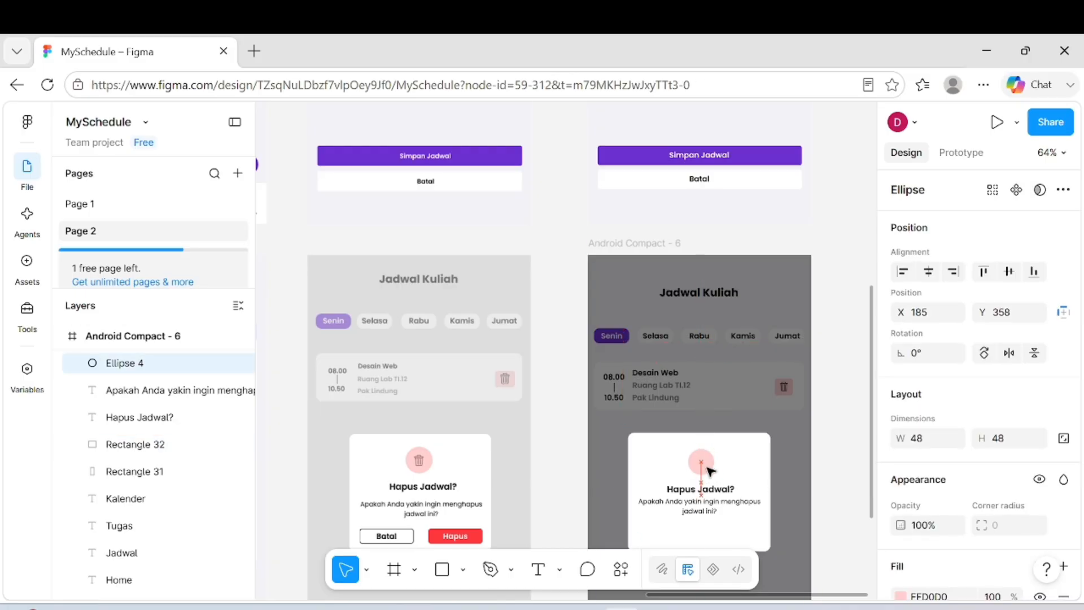
{"action": "left_click_drag", "start_coordinate": [709, 470], "coordinate": [706, 471]}
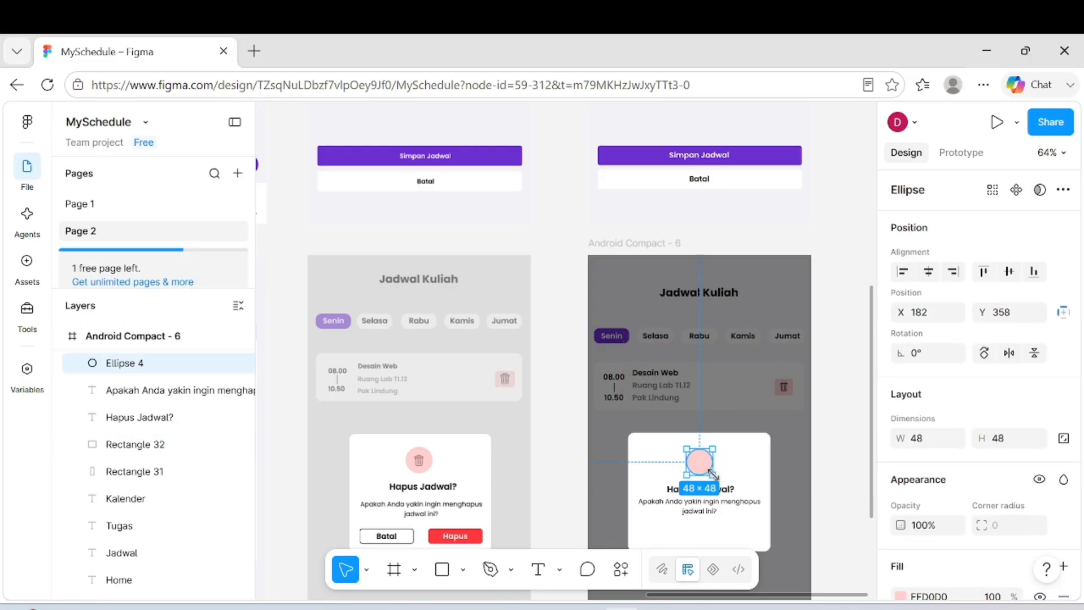
- Duplicate both vectors of the trash icon from the Android Compact - 2 schedule card and move the copy onto the dialog's pink circle
{"action": "scroll", "coordinate": [538, 229], "scroll_direction": "up", "scroll_amount": 10}
{"action": "scroll", "coordinate": [371, 284], "scroll_direction": "left", "scroll_amount": 2}
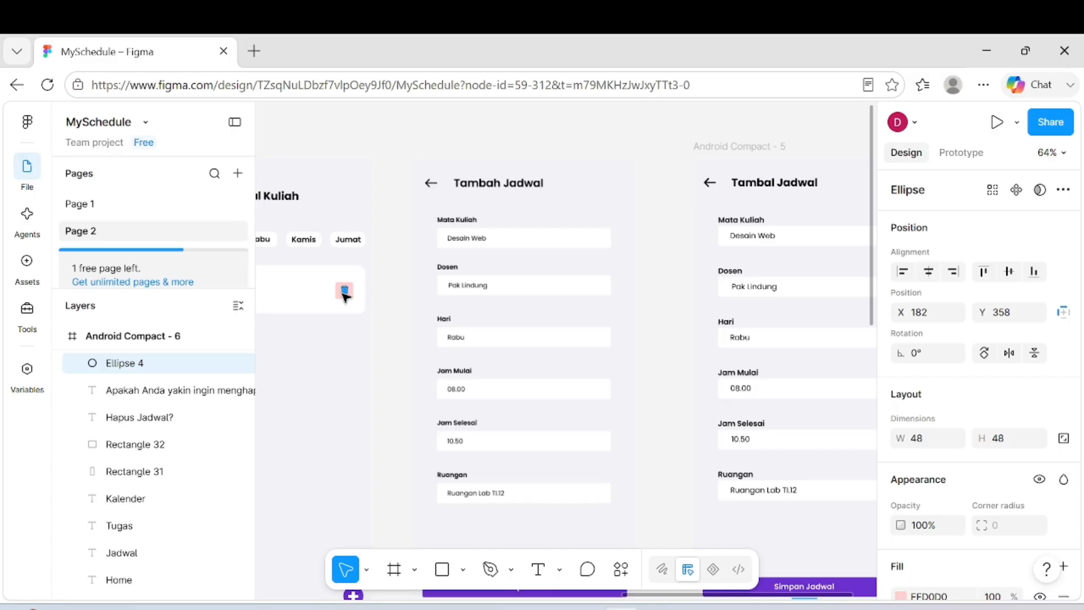
{"action": "left_click", "coordinate": [343, 290]}
{"action": "scroll", "coordinate": [347, 290], "scroll_direction": "up", "scroll_amount": 10}
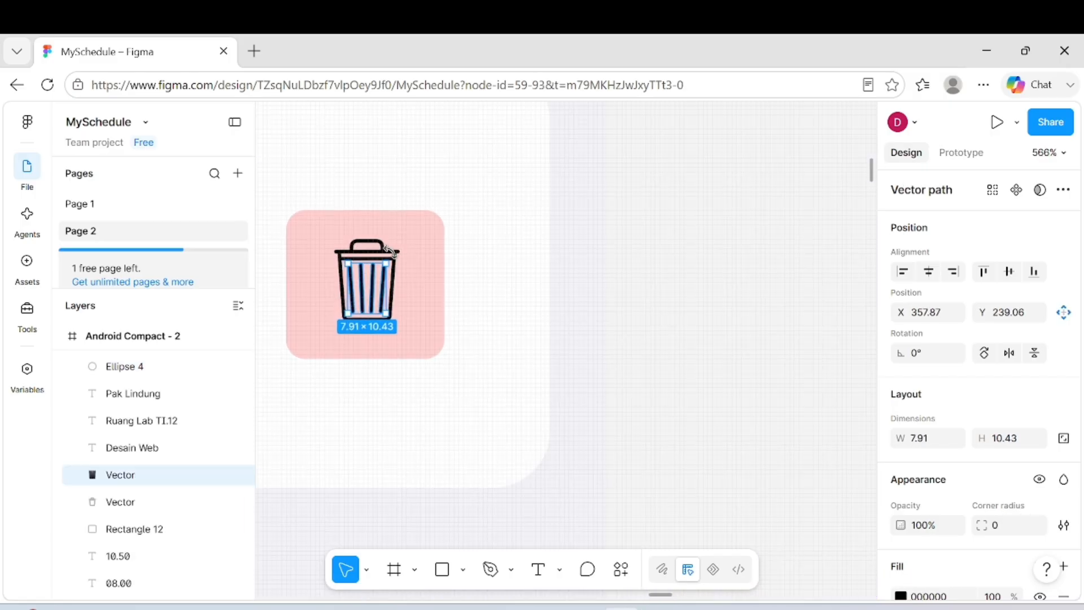
{"action": "left_click", "coordinate": [377, 251], "text": "shift"}
{"action": "key", "text": "ctrl+d"}
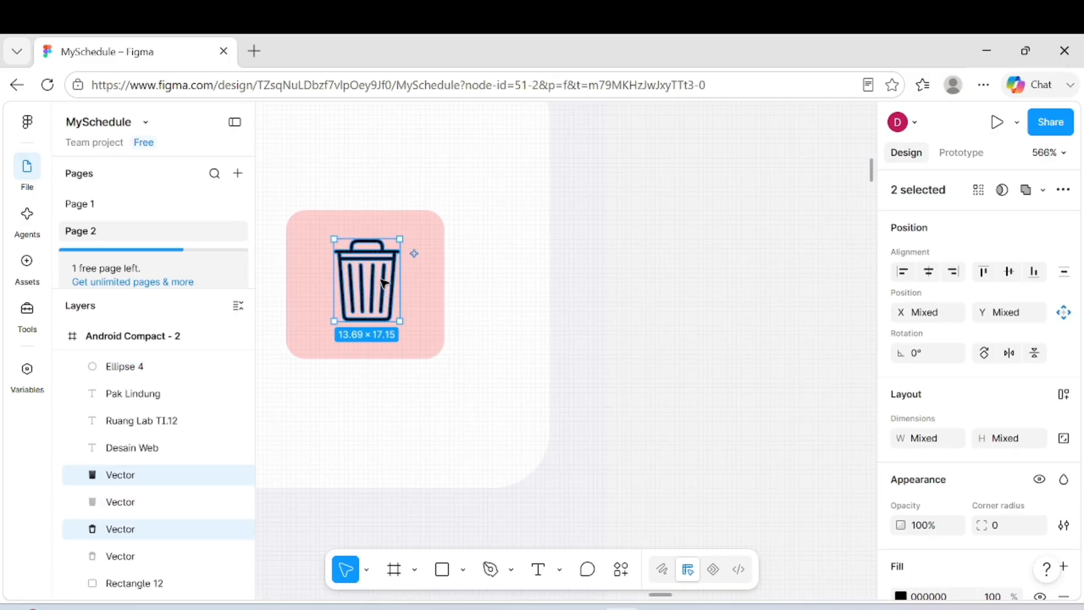
{"action": "scroll", "coordinate": [383, 282], "scroll_direction": "down", "scroll_amount": 5}
{"action": "scroll", "coordinate": [382, 282], "scroll_direction": "down", "scroll_amount": 10}
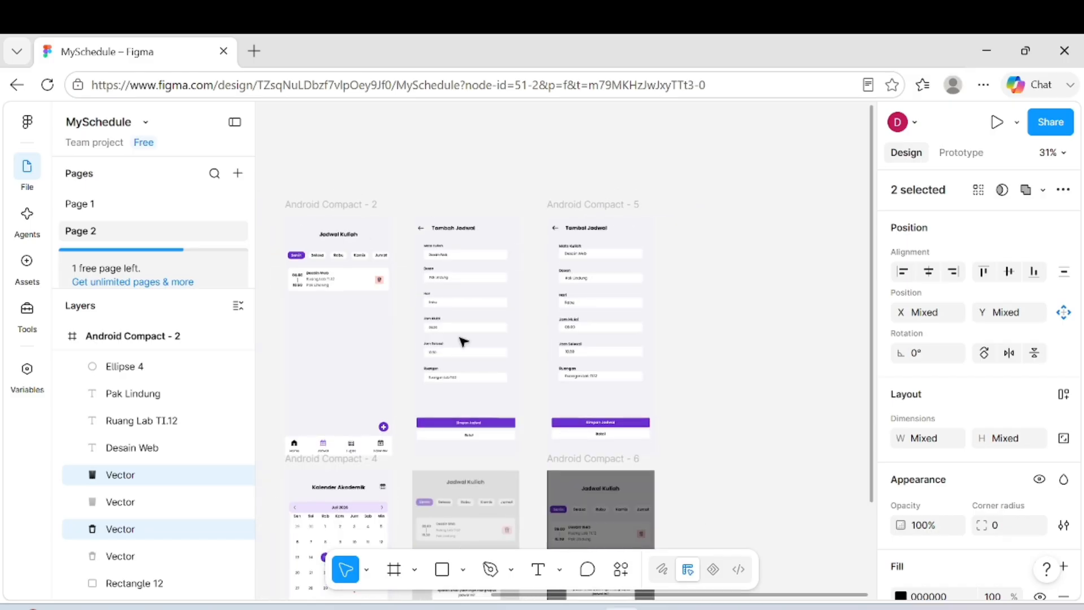
{"action": "left_click_drag", "start_coordinate": [621, 564], "coordinate": [600, 464]}
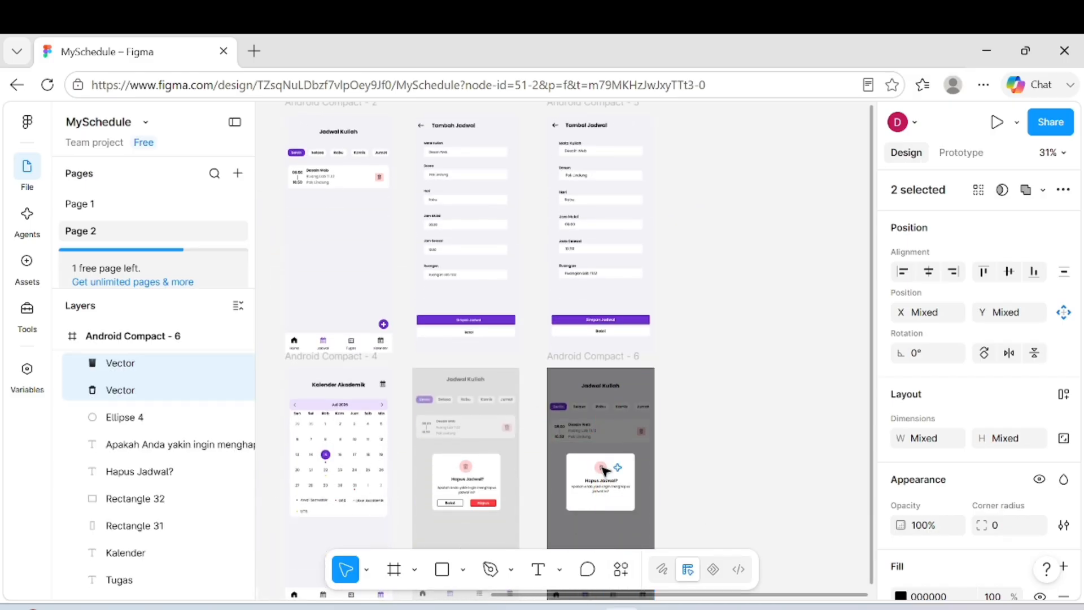
- Enlarge the copied trash icon slightly and keep it centred in the dialog's pink circle
{"action": "scroll", "coordinate": [581, 452], "scroll_direction": "up", "scroll_amount": 8}
{"action": "scroll", "coordinate": [574, 418], "scroll_direction": "right", "scroll_amount": 2}
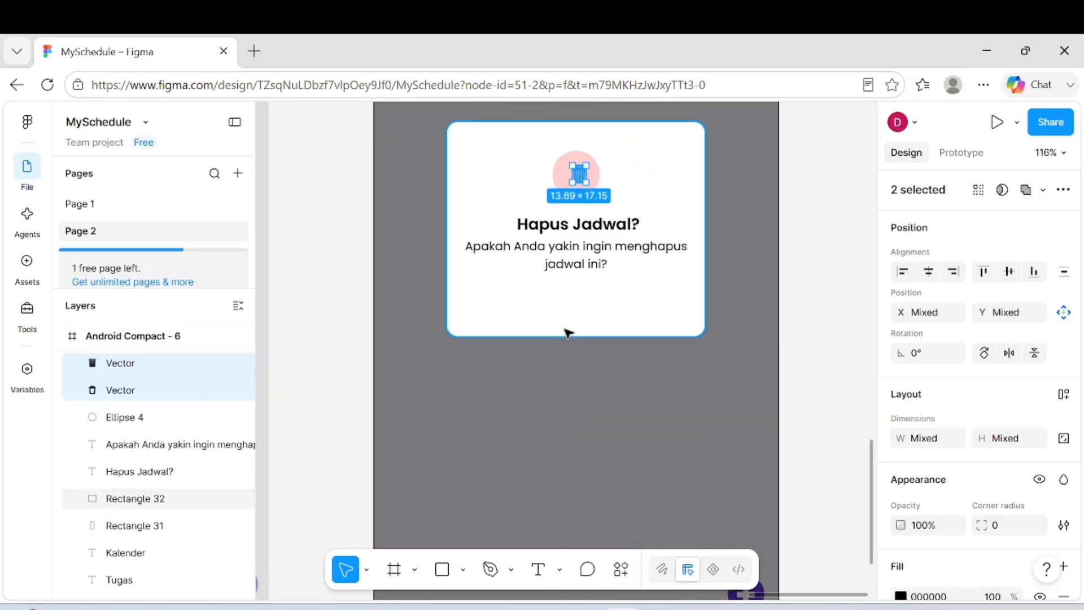
{"action": "scroll", "coordinate": [567, 330], "scroll_direction": "up", "scroll_amount": 6}
{"action": "mouse_move", "coordinate": [591, 255]}
{"action": "left_mouse_down"}
{"action": "mouse_move", "coordinate": [601, 279]}
{"action": "mouse_move", "coordinate": [591, 262]}
{"action": "left_mouse_up"}
{"action": "scroll", "coordinate": [590, 263], "scroll_direction": "down", "scroll_amount": 5}
{"action": "left_click", "coordinate": [580, 393]}
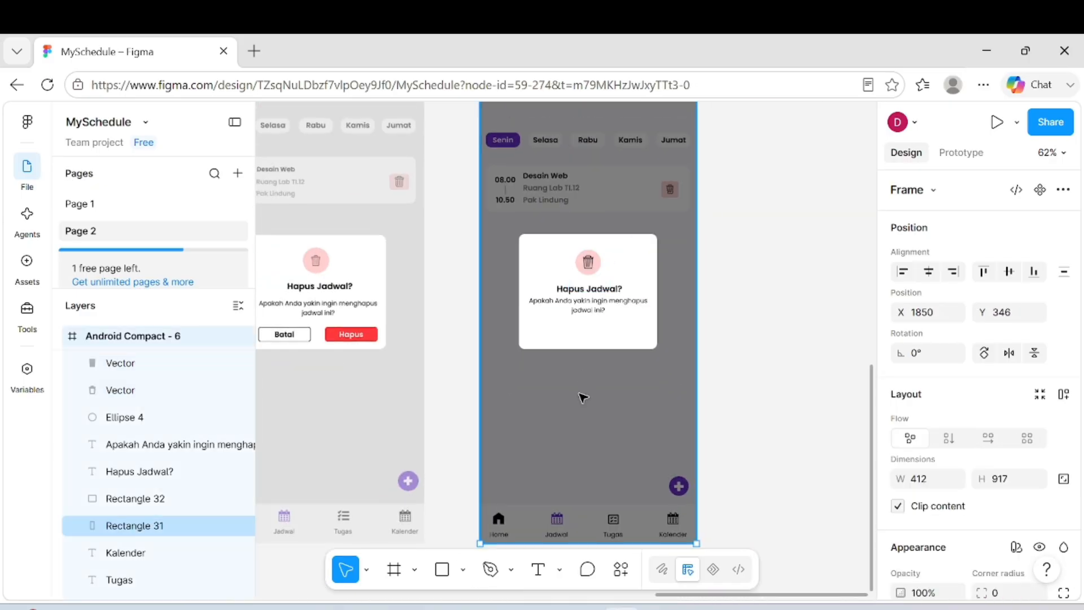
- Copy a white filter-tab rectangle from the Tugas & Deadline screen to the lower-left area of the Hapus Jadwal dialog
{"action": "scroll", "coordinate": [369, 391], "scroll_direction": "left", "scroll_amount": 3}
{"action": "scroll", "coordinate": [454, 332], "scroll_direction": "right", "scroll_amount": 2}
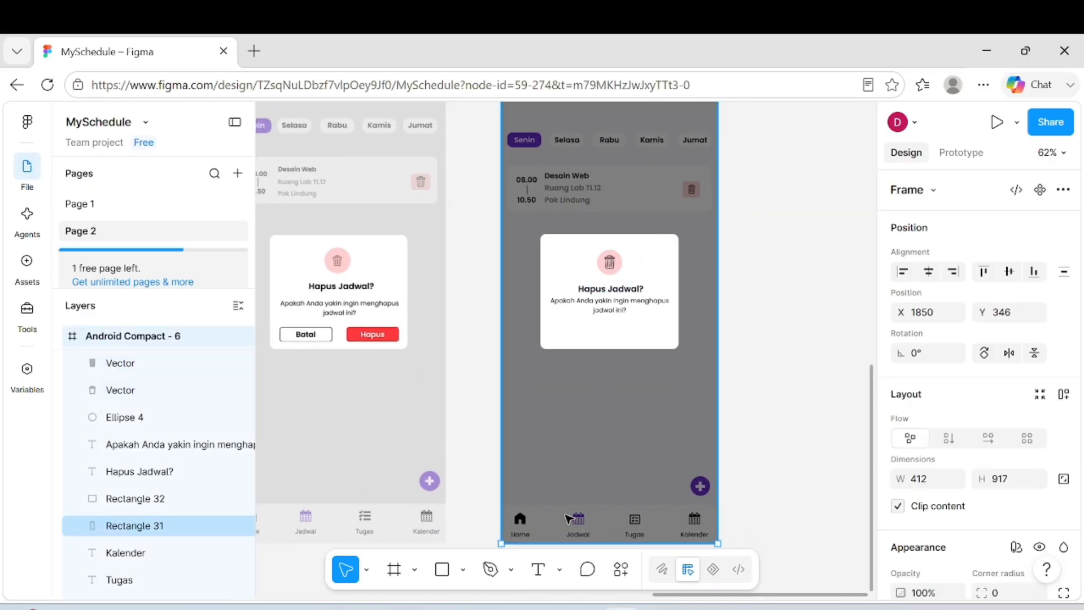
{"action": "scroll", "coordinate": [603, 422], "scroll_direction": "down", "scroll_amount": 3}
{"action": "scroll", "coordinate": [603, 417], "scroll_direction": "left", "scroll_amount": 4}
{"action": "scroll", "coordinate": [544, 270], "scroll_direction": "up", "scroll_amount": 3}
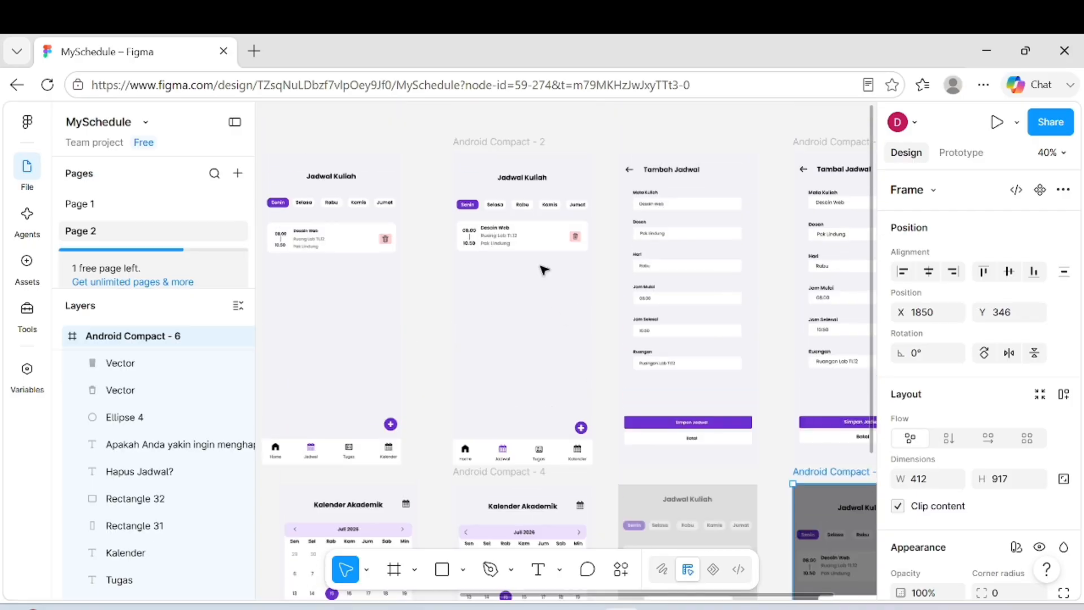
{"action": "scroll", "coordinate": [589, 213], "scroll_direction": "up", "scroll_amount": 3}
{"action": "scroll", "coordinate": [588, 213], "scroll_direction": "down", "scroll_amount": 4}
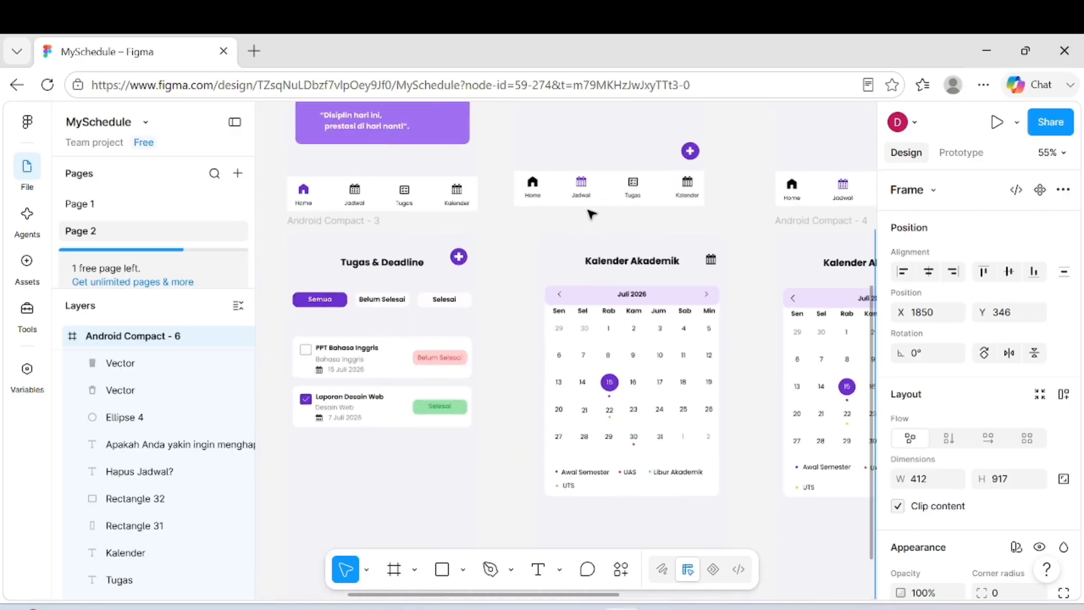
{"action": "scroll", "coordinate": [564, 254], "scroll_direction": "left", "scroll_amount": 2}
{"action": "left_click", "coordinate": [535, 302]}
{"action": "key", "text": "ctrl+d"}
{"action": "mouse_move", "coordinate": [539, 302]}
{"action": "left_mouse_down"}
{"action": "mouse_move", "coordinate": [774, 353]}
{"action": "mouse_move", "coordinate": [771, 468]}
{"action": "mouse_move", "coordinate": [745, 466]}
{"action": "mouse_move", "coordinate": [759, 452]}
{"action": "mouse_move", "coordinate": [740, 470]}
{"action": "left_mouse_up"}
- Add a black 000000 stroke to the copied white rectangle in the dialog
{"action": "scroll", "coordinate": [983, 468], "scroll_direction": "down", "scroll_amount": 3}
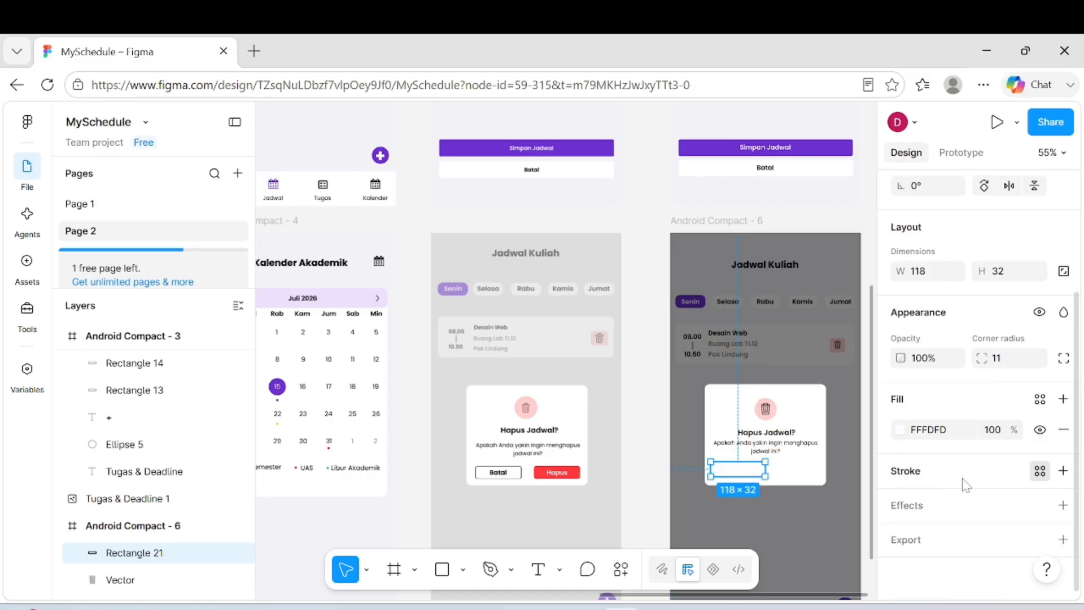
{"action": "left_click", "coordinate": [1039, 470]}
{"action": "left_click", "coordinate": [705, 241]}
{"action": "left_click", "coordinate": [699, 580]}
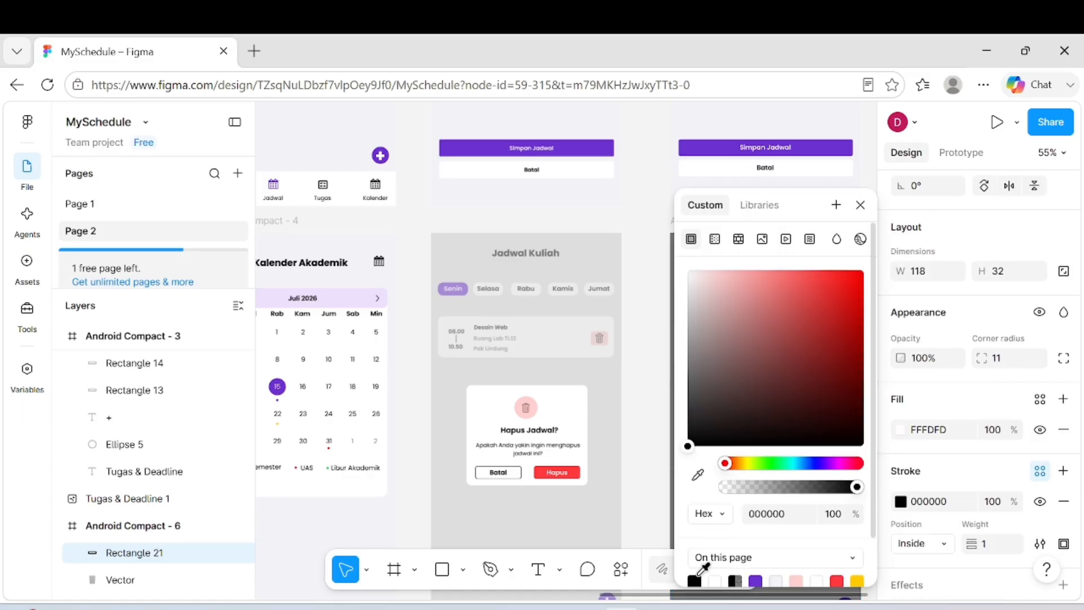
{"action": "left_click", "coordinate": [642, 456]}
{"action": "scroll", "coordinate": [642, 456], "scroll_direction": "down", "scroll_amount": 1}
{"action": "left_click", "coordinate": [756, 401]}
- Duplicate the outlined button beside itself and resize the pair to 114 by 32 and 111 by 32
{"action": "scroll", "coordinate": [760, 401], "scroll_direction": "up", "scroll_amount": 5}
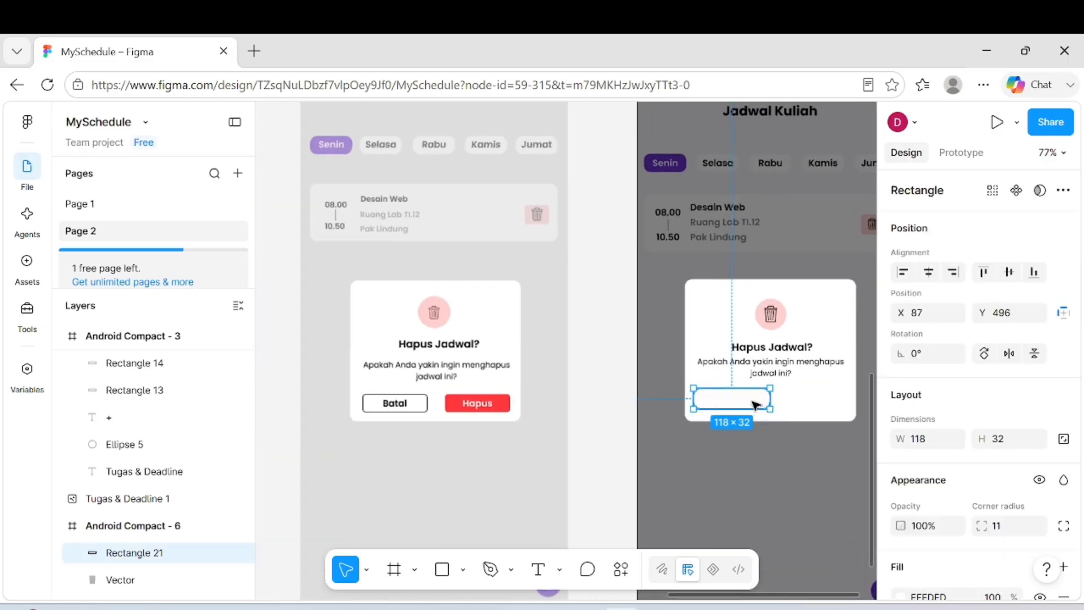
{"action": "mouse_move", "coordinate": [776, 400]}
{"action": "left_mouse_down"}
{"action": "mouse_move", "coordinate": [756, 402]}
{"action": "mouse_move", "coordinate": [844, 400]}
{"action": "mouse_move", "coordinate": [762, 404]}
{"action": "left_mouse_up"}
{"action": "left_click", "coordinate": [652, 400]}
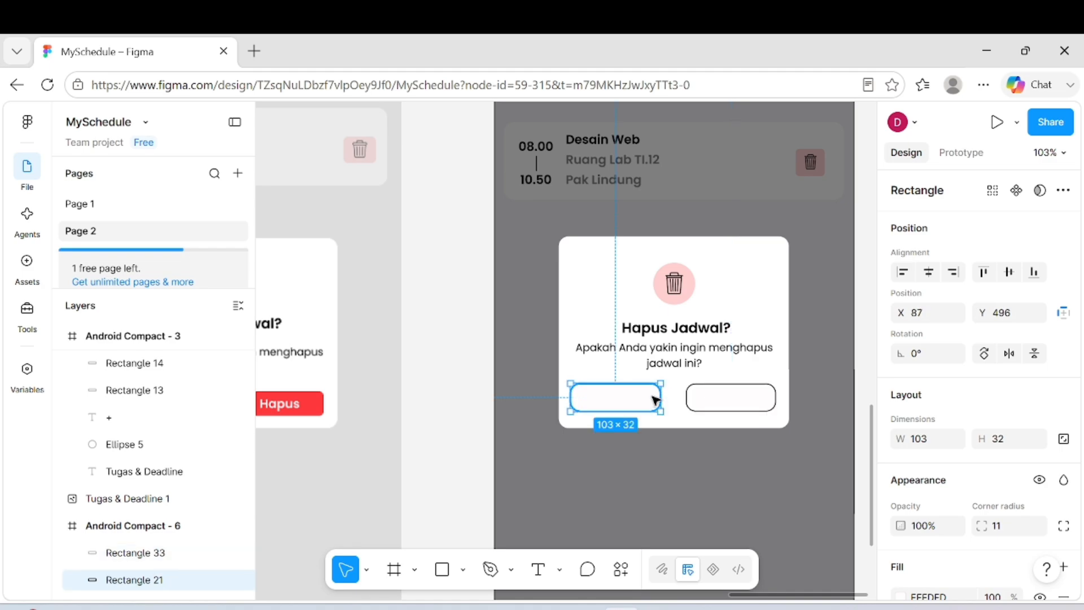
{"action": "left_click_drag", "start_coordinate": [659, 396], "coordinate": [679, 396]}
{"action": "left_click", "coordinate": [707, 400]}
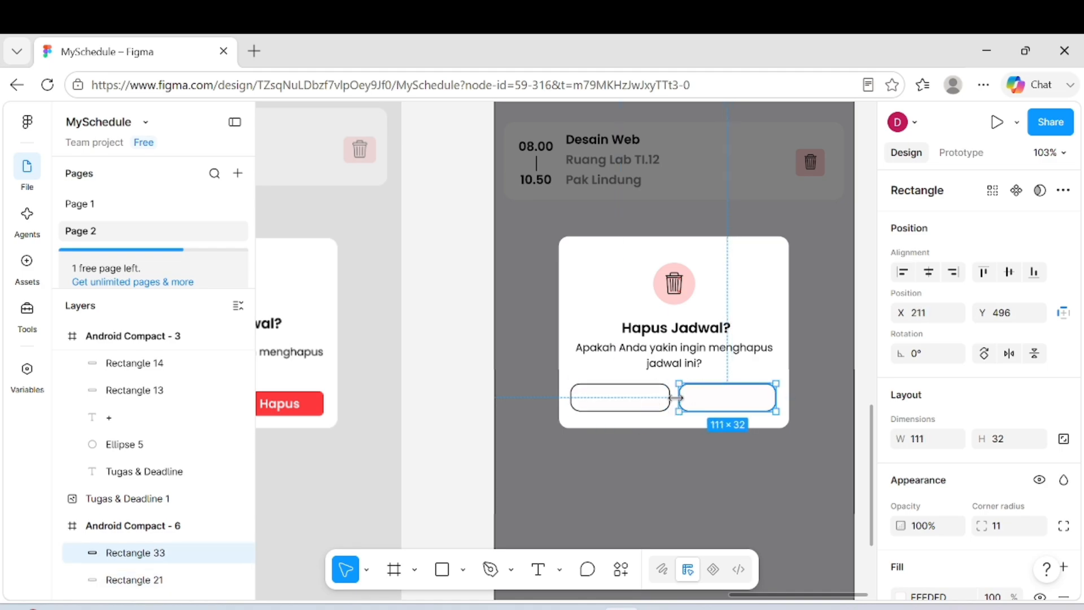
{"action": "key", "text": "Escape"}
{"action": "left_click", "coordinate": [736, 401]}
{"action": "scroll", "coordinate": [1016, 395], "scroll_direction": "down", "scroll_amount": 5}
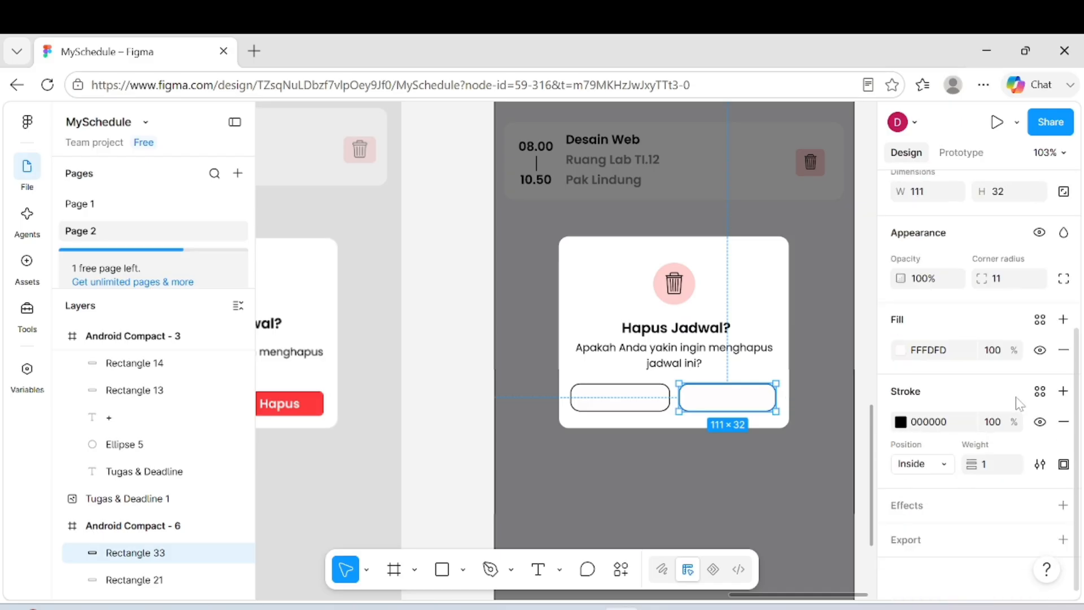
{"action": "left_click", "coordinate": [1039, 391]}
{"action": "left_click", "coordinate": [731, 404]}
{"action": "key", "text": "ctrl+z"}
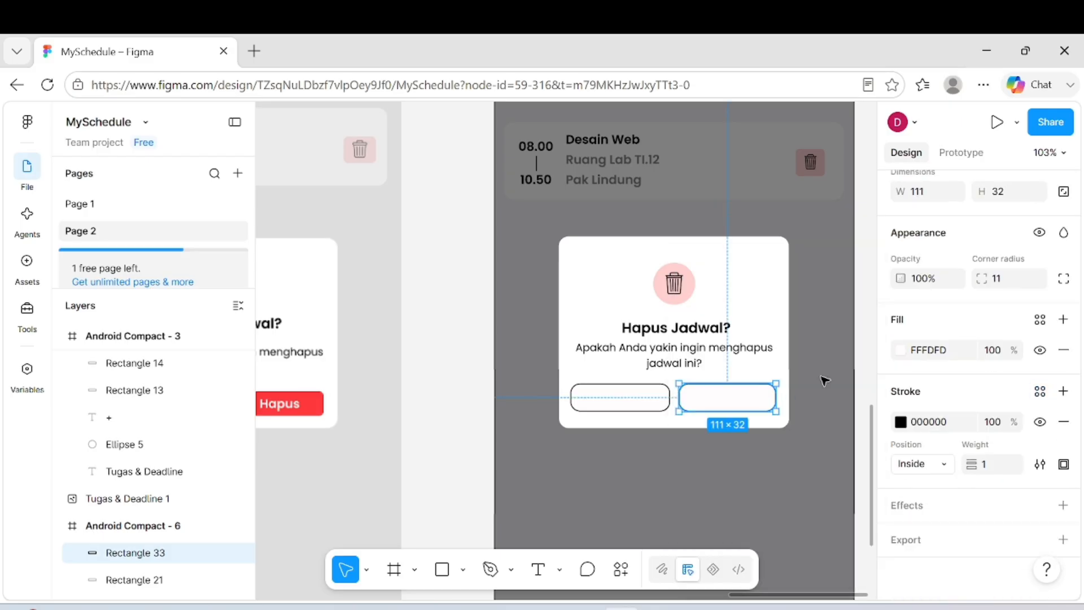
- Fill the dialog's second button with the Accents/Red library colour and remove its stroke
{"action": "left_click", "coordinate": [1040, 320]}
{"action": "left_click", "coordinate": [718, 402]}
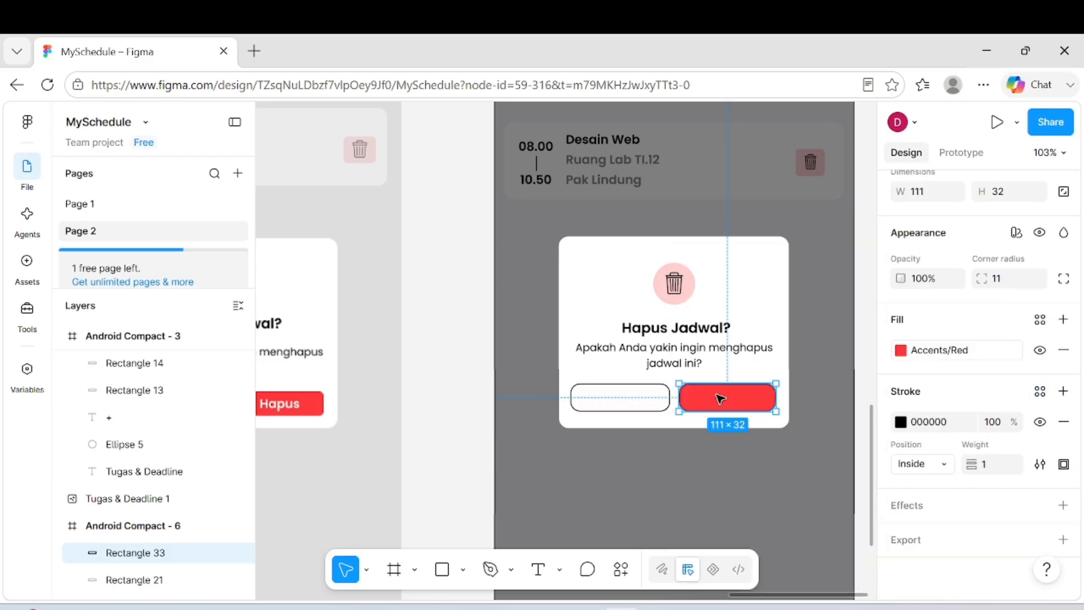
{"action": "left_click", "coordinate": [1063, 422]}
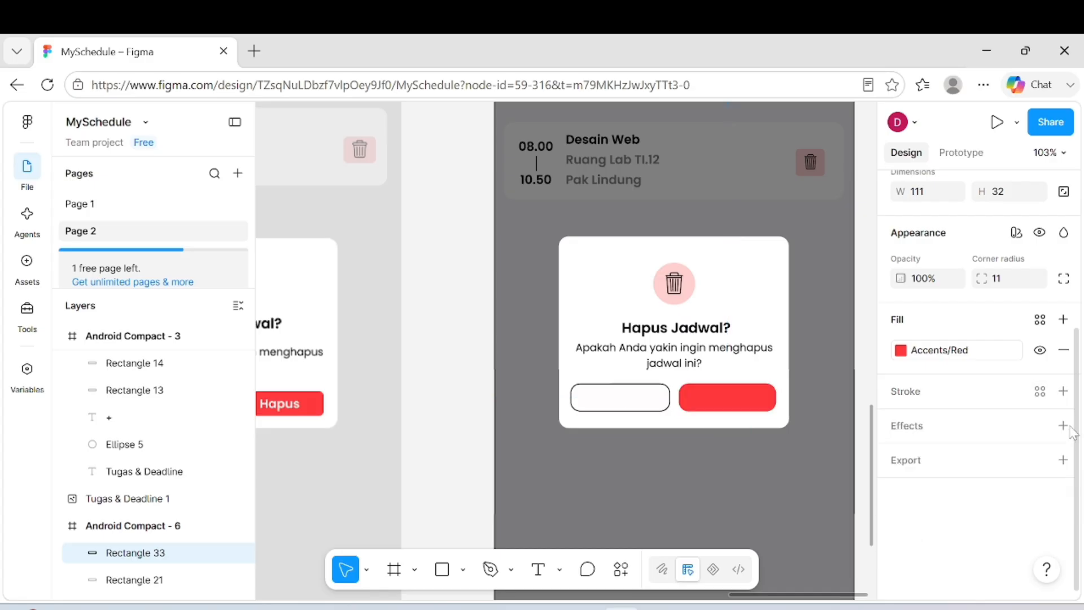
- Replace the second button's fill with the red FF383C sampled from the reference screen's Hapus button
{"action": "left_click", "coordinate": [1040, 320]}
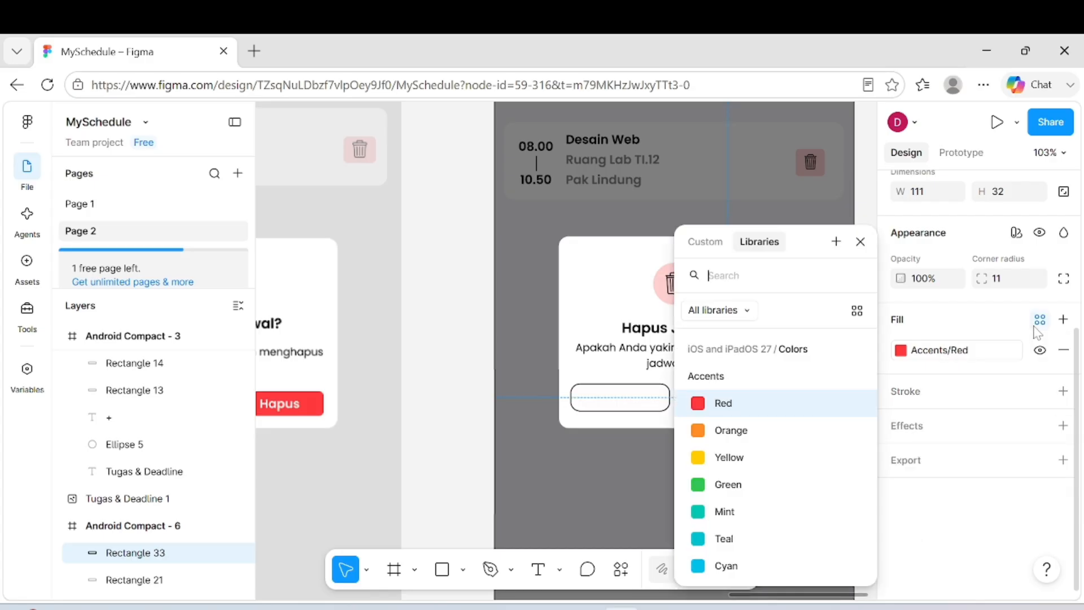
{"action": "left_click", "coordinate": [704, 242]}
{"action": "left_click", "coordinate": [697, 475]}
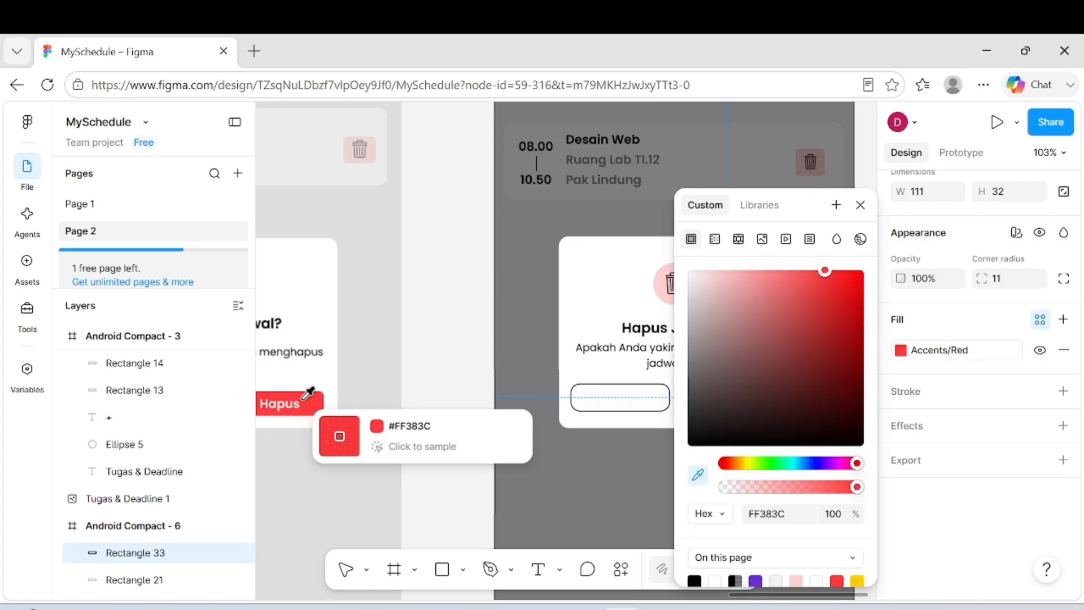
{"action": "left_click", "coordinate": [306, 401]}
{"action": "left_click", "coordinate": [536, 497]}
- Add the text "Batal" and centre it on the outlined button
{"action": "scroll", "coordinate": [536, 496], "scroll_direction": "left", "scroll_amount": 2}
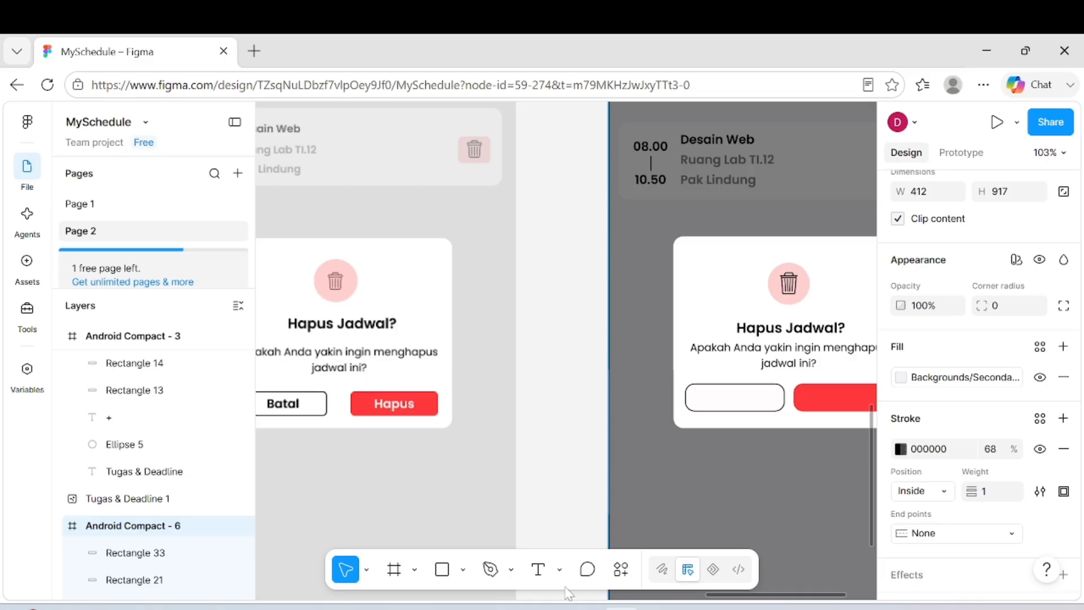
{"action": "left_click", "coordinate": [538, 569]}
{"action": "left_click", "coordinate": [739, 407]}
{"action": "type", "text": "Batal"}
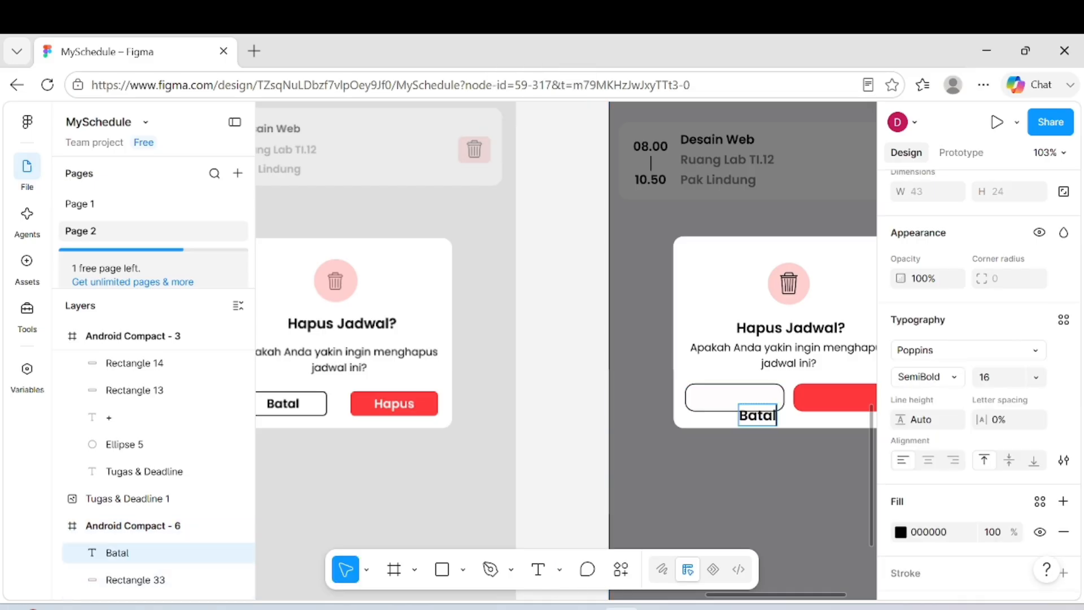
{"action": "scroll", "coordinate": [715, 461], "scroll_direction": "down", "scroll_amount": 2}
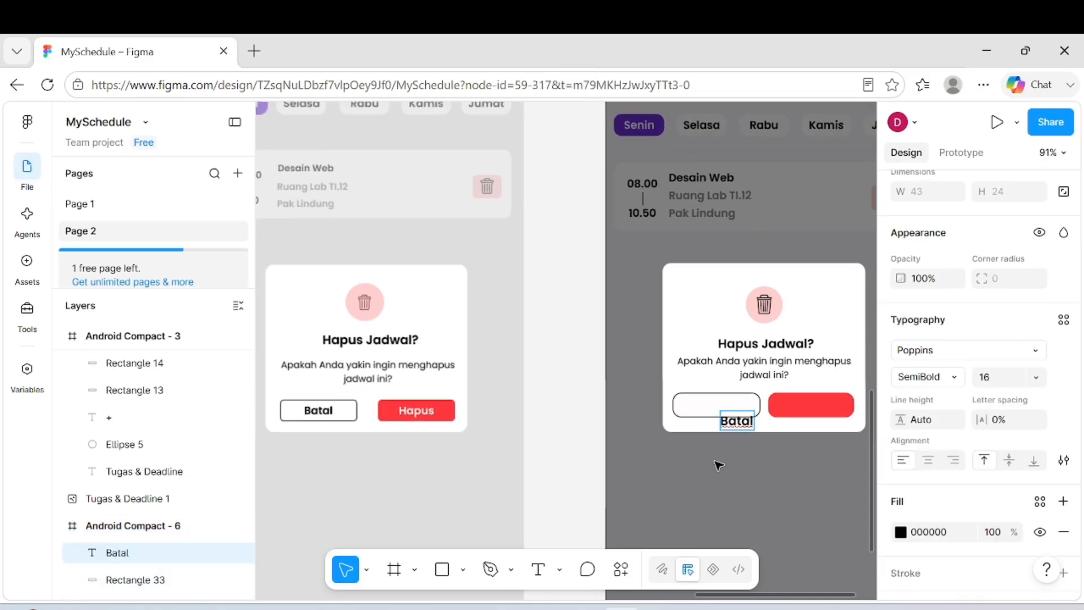
{"action": "left_click", "coordinate": [751, 442]}
{"action": "left_click_drag", "start_coordinate": [740, 420], "coordinate": [722, 407]}
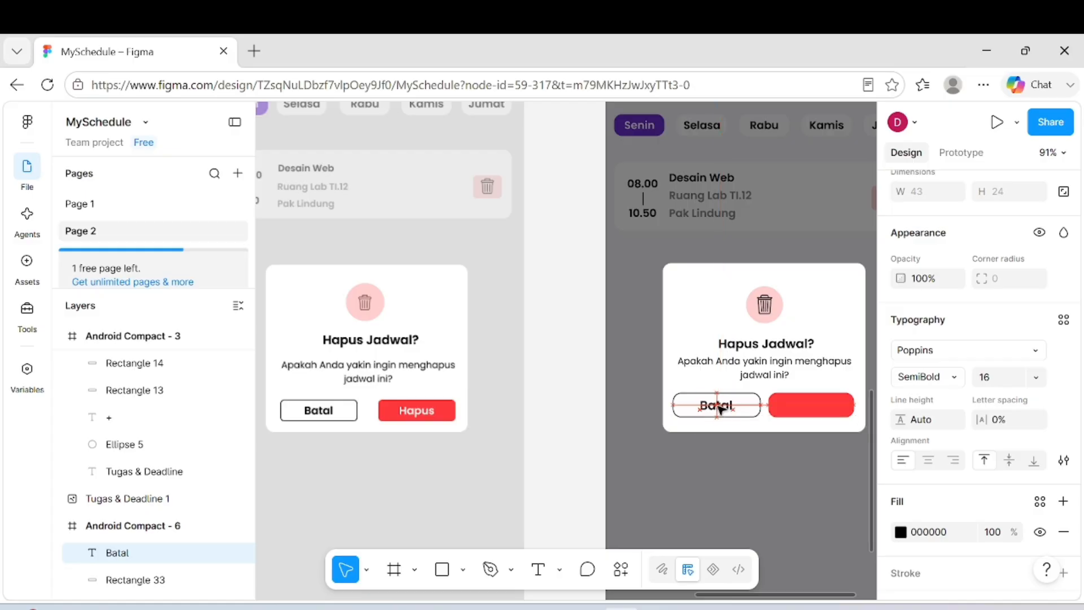
- Set the corner radius of both the Batal button and the red button to 6
{"action": "left_click", "coordinate": [751, 408]}
{"action": "scroll", "coordinate": [751, 415], "scroll_direction": "up", "scroll_amount": 3}
{"action": "scroll", "coordinate": [751, 415], "scroll_direction": "up", "scroll_amount": 4}
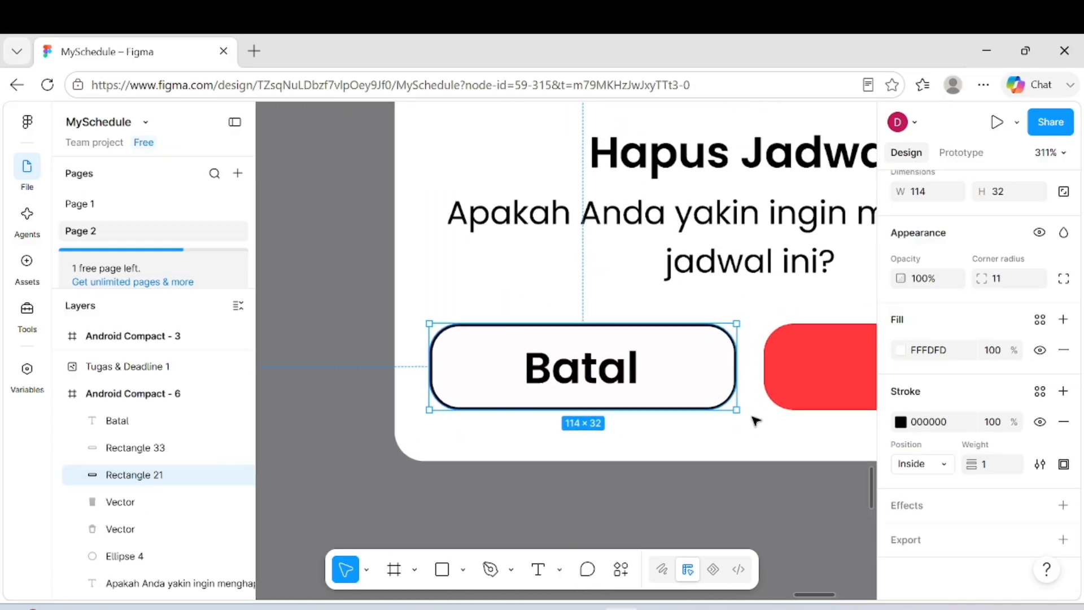
{"action": "scroll", "coordinate": [721, 388], "scroll_direction": "up", "scroll_amount": 2}
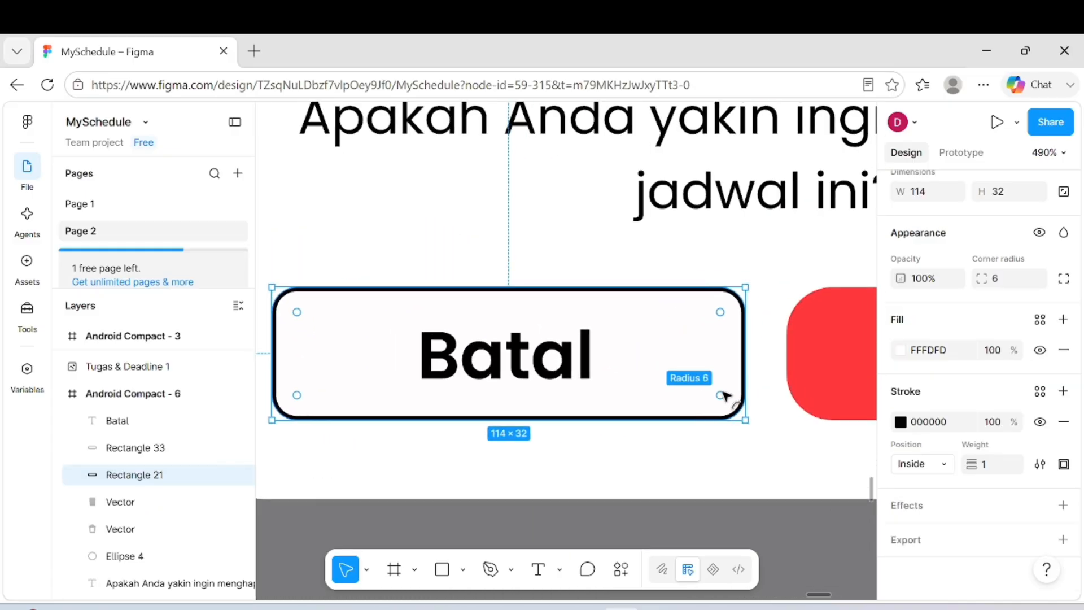
{"action": "scroll", "coordinate": [712, 389], "scroll_direction": "right", "scroll_amount": 3}
{"action": "left_click", "coordinate": [630, 392]}
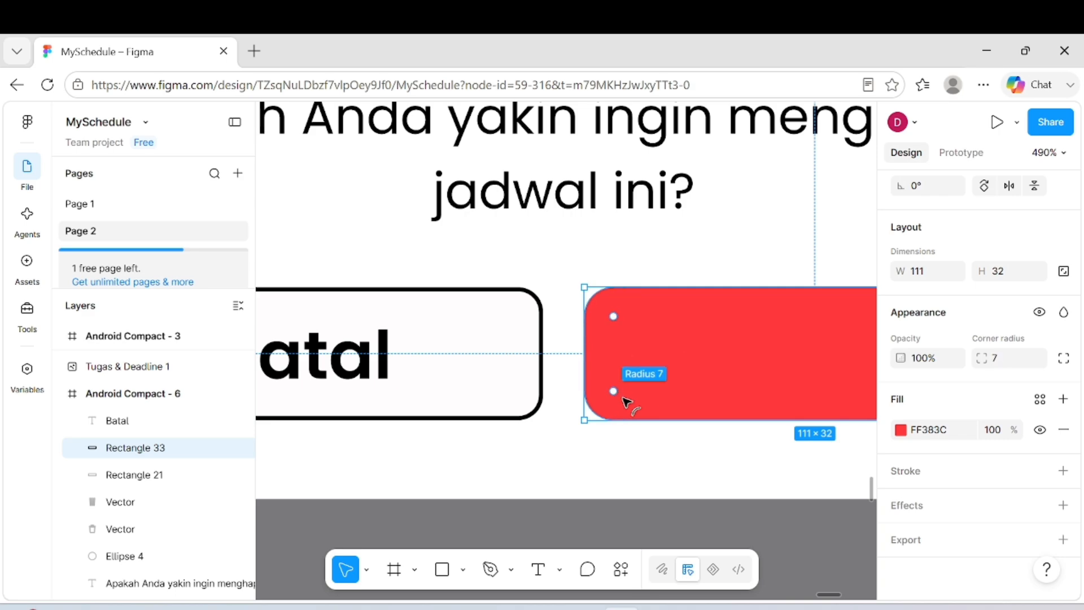
{"action": "left_click", "coordinate": [513, 393]}
{"action": "left_click", "coordinate": [626, 345]}
{"action": "left_click_drag", "start_coordinate": [614, 394], "coordinate": [612, 395]}
- Add the text "Hapus" and centre it on the dialog's red button
{"action": "scroll", "coordinate": [616, 398], "scroll_direction": "down", "scroll_amount": 5}
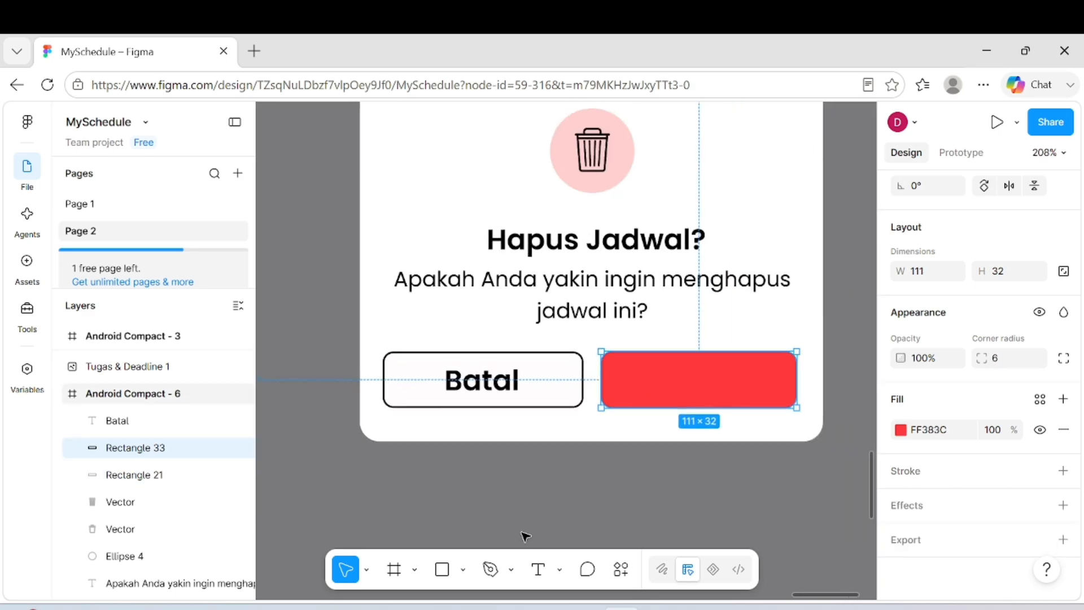
{"action": "key", "text": "t"}
{"action": "left_click", "coordinate": [652, 390]}
{"action": "type", "text": "Sim"}
{"action": "key", "text": "Escape"}
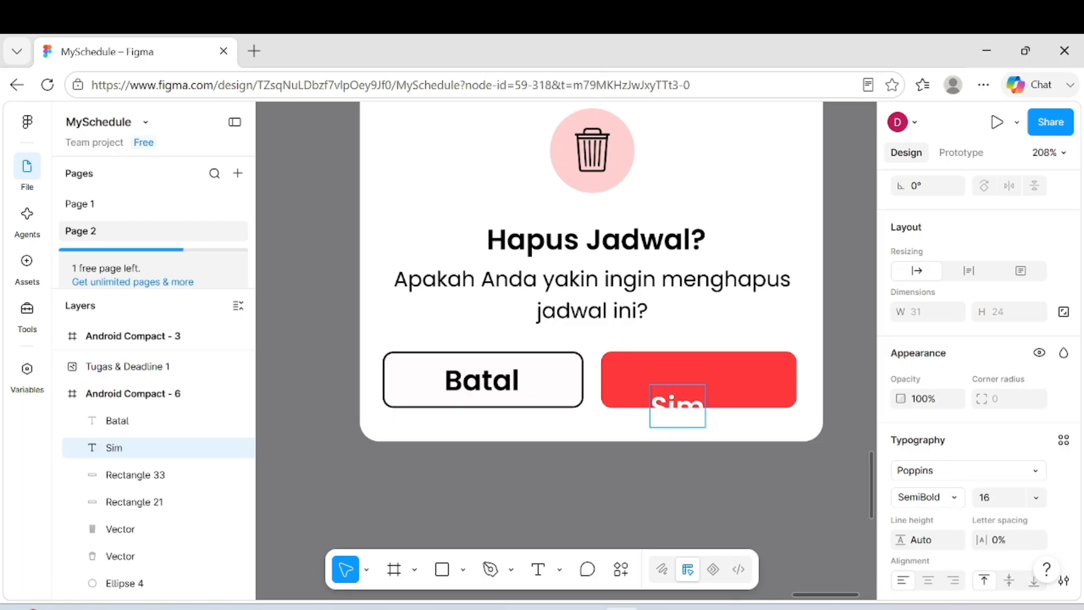
{"action": "type", "text": "Hap"}
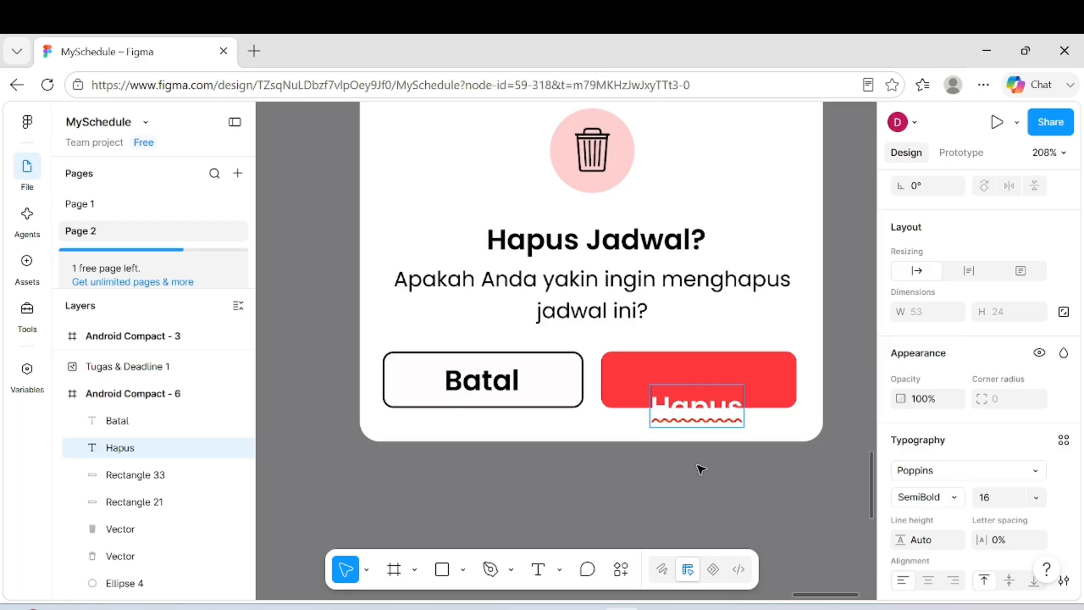
{"action": "type", "text": "us"}
{"action": "key", "text": "Escape"}
{"action": "left_click_drag", "start_coordinate": [698, 406], "coordinate": [697, 379]}
{"action": "scroll", "coordinate": [700, 380], "scroll_direction": "down", "scroll_amount": 5}
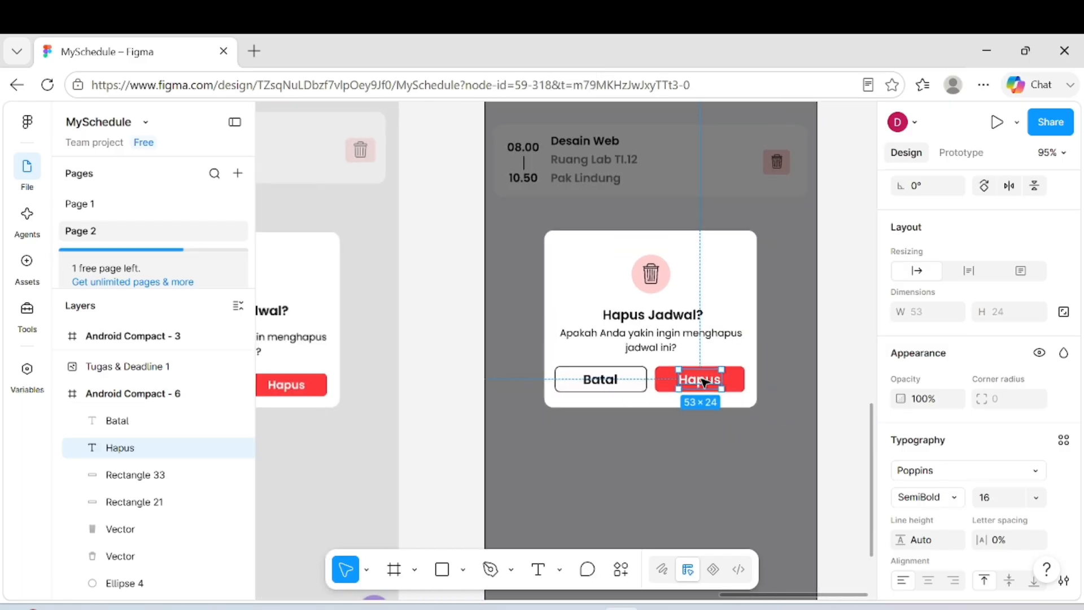
{"action": "scroll", "coordinate": [700, 379], "scroll_direction": "down", "scroll_amount": 2}
{"action": "left_click", "coordinate": [699, 453]}
{"action": "left_click", "coordinate": [818, 414]}
- Compare the recreated dialog, calendar and task screens with their reference images across the canvas
{"action": "scroll", "coordinate": [820, 415], "scroll_direction": "down", "scroll_amount": 2}
{"action": "scroll", "coordinate": [821, 415], "scroll_direction": "up", "scroll_amount": 2}
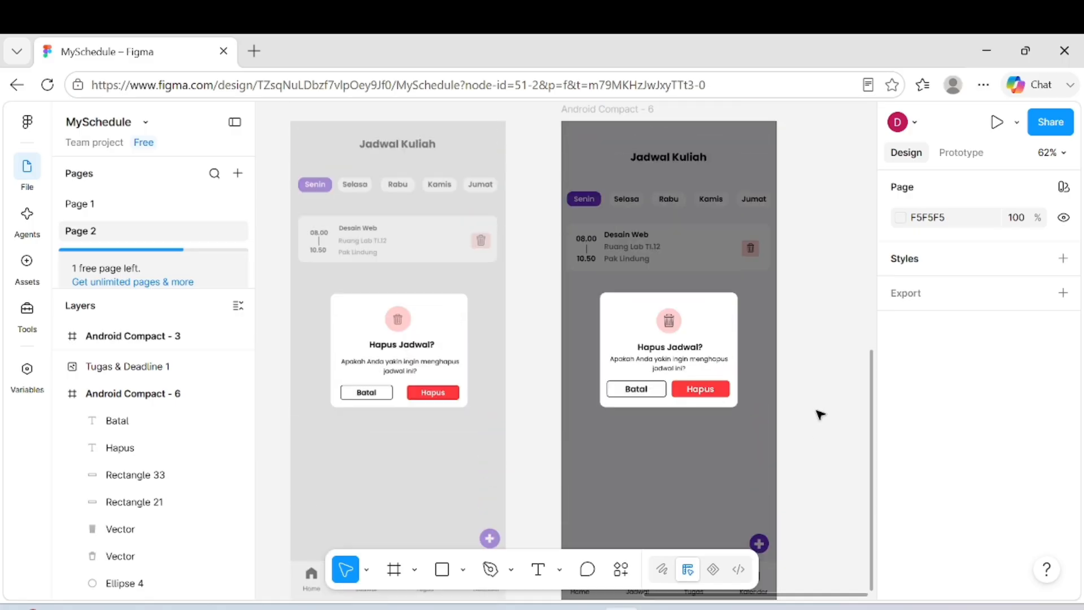
{"action": "scroll", "coordinate": [821, 415], "scroll_direction": "down", "scroll_amount": 1}
{"action": "scroll", "coordinate": [820, 415], "scroll_direction": "right", "scroll_amount": 1}
{"action": "scroll", "coordinate": [821, 415], "scroll_direction": "left", "scroll_amount": 7}
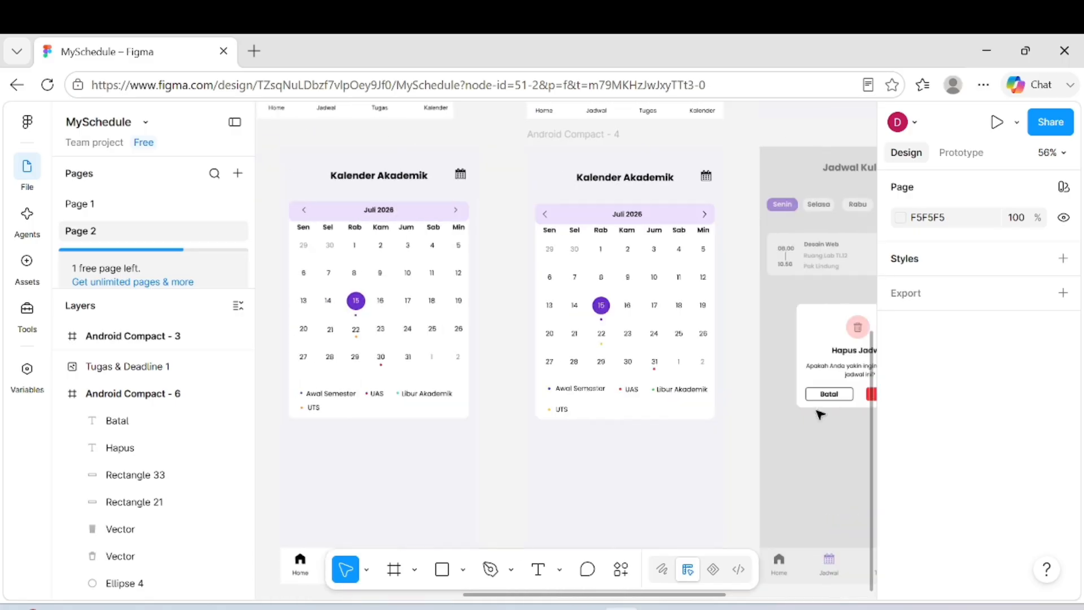
{"action": "scroll", "coordinate": [820, 415], "scroll_direction": "left", "scroll_amount": 8}
{"action": "scroll", "coordinate": [821, 415], "scroll_direction": "up", "scroll_amount": 3}
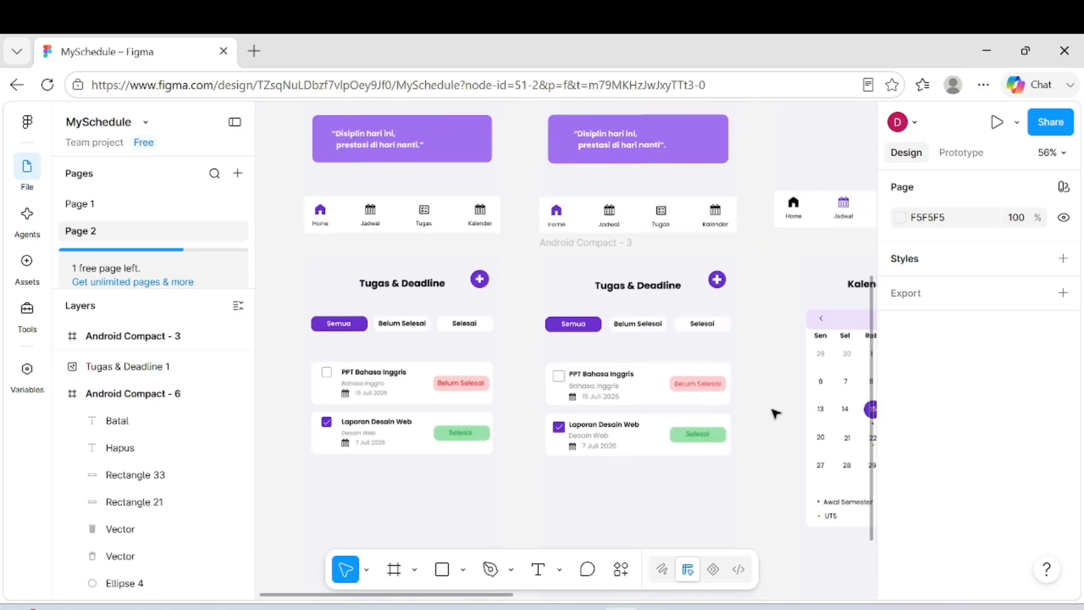
{"action": "scroll", "coordinate": [642, 334], "scroll_direction": "down", "scroll_amount": 1}
{"action": "scroll", "coordinate": [643, 334], "scroll_direction": "right", "scroll_amount": 8}
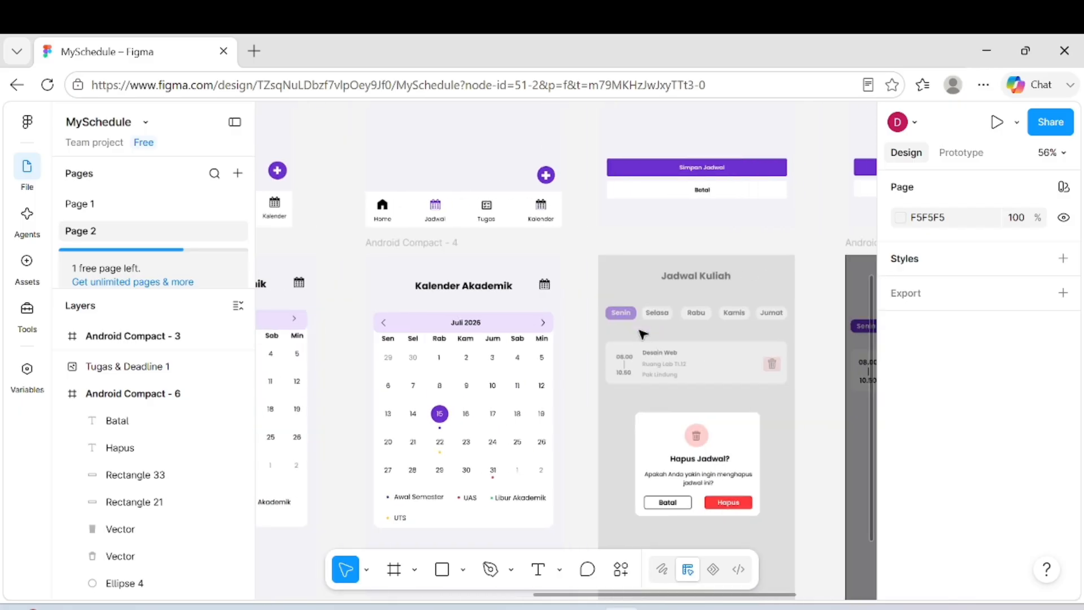
- Import the Form Tambah Tugas reference image and align it below the Tugas & Deadline reference screen
{"action": "scroll", "coordinate": [643, 334], "scroll_direction": "down", "scroll_amount": 2}
{"action": "scroll", "coordinate": [642, 334], "scroll_direction": "left", "scroll_amount": 8}
{"action": "scroll", "coordinate": [643, 334], "scroll_direction": "down", "scroll_amount": 3}
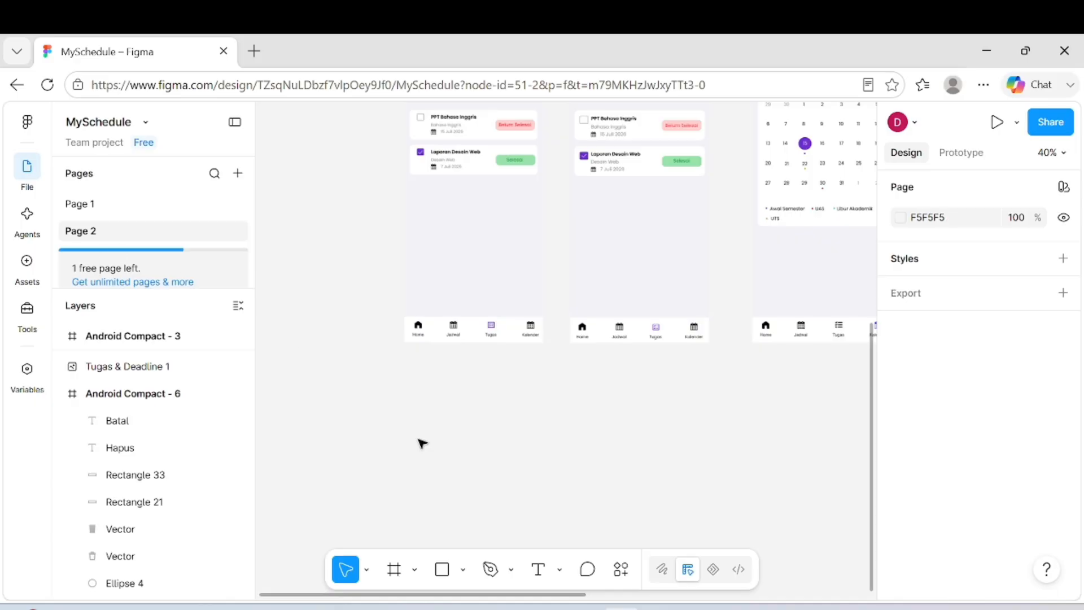
{"action": "left_click", "coordinate": [547, 609]}
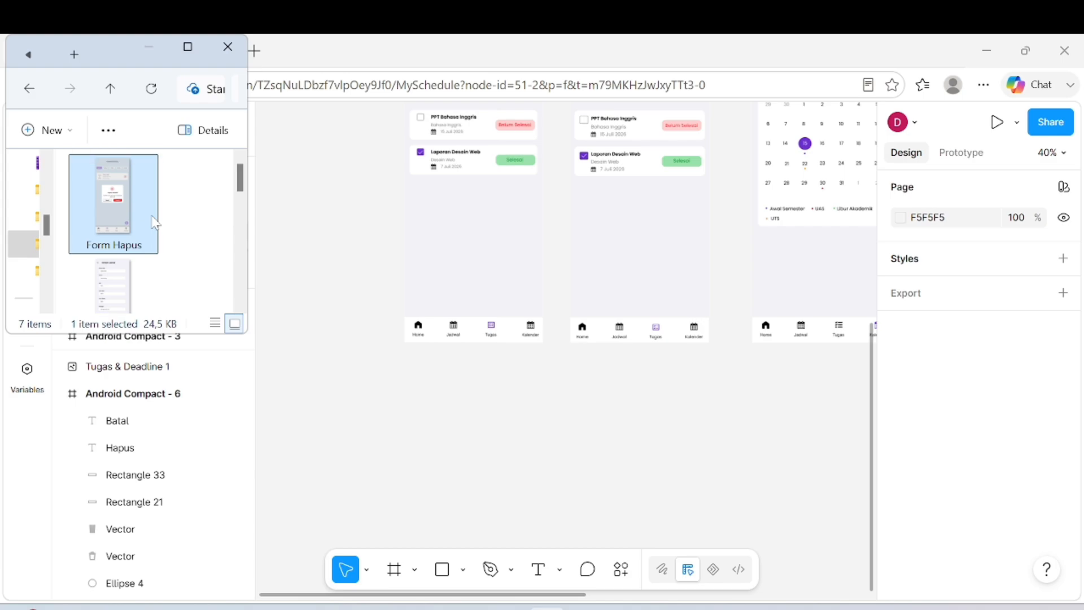
{"action": "key", "text": "Down"}
{"action": "key", "text": "Down"}
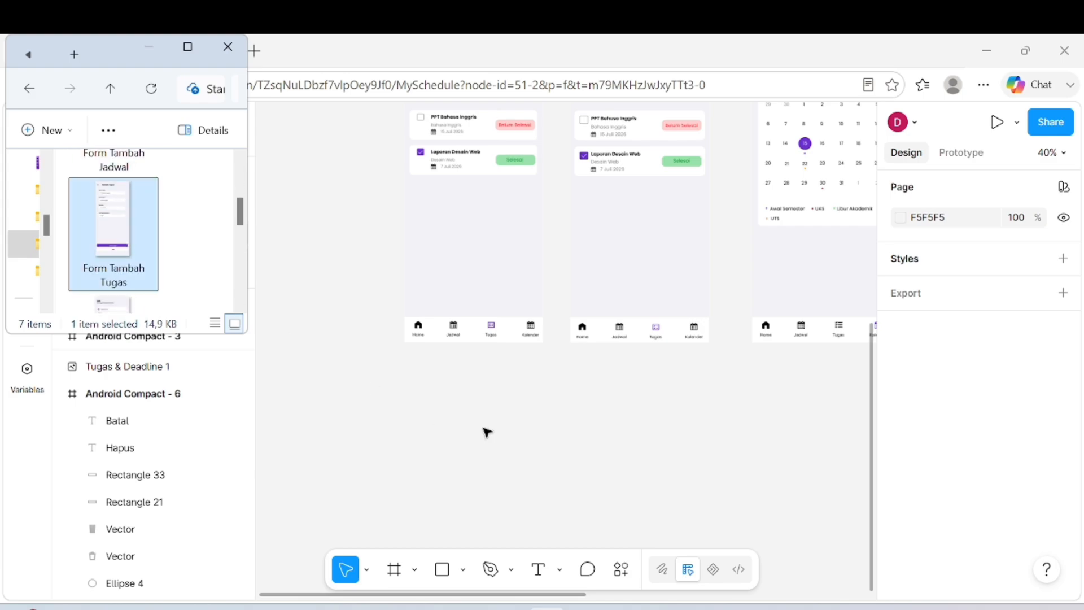
{"action": "left_click_drag", "start_coordinate": [122, 233], "coordinate": [512, 453]}
{"action": "scroll", "coordinate": [513, 454], "scroll_direction": "down", "scroll_amount": 2}
{"action": "scroll", "coordinate": [512, 454], "scroll_direction": "up", "scroll_amount": 3}
{"action": "scroll", "coordinate": [513, 453], "scroll_direction": "down", "scroll_amount": 1}
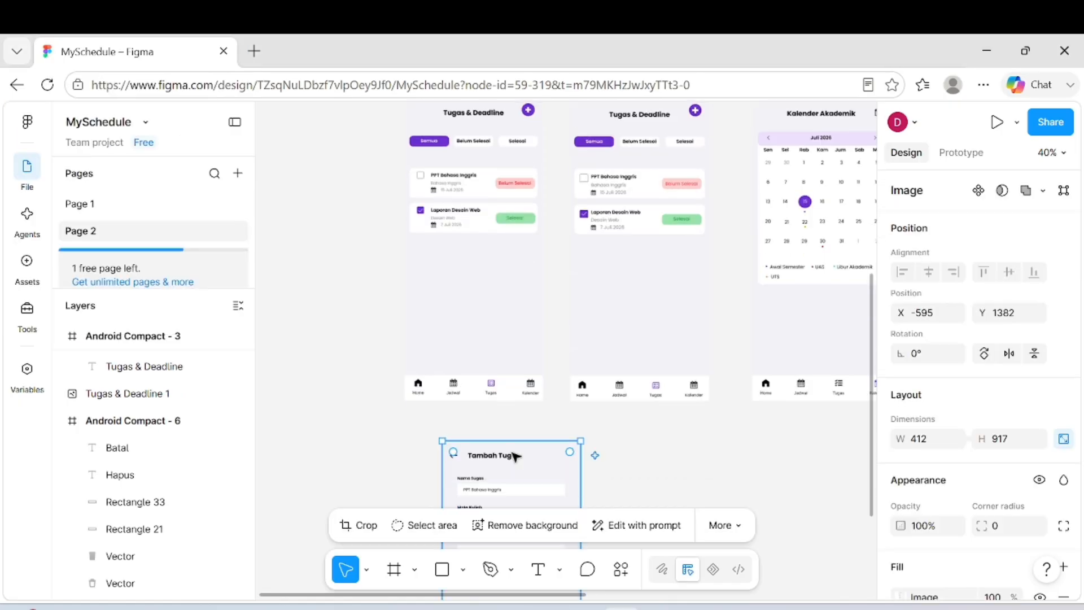
{"action": "scroll", "coordinate": [515, 413], "scroll_direction": "down", "scroll_amount": 3}
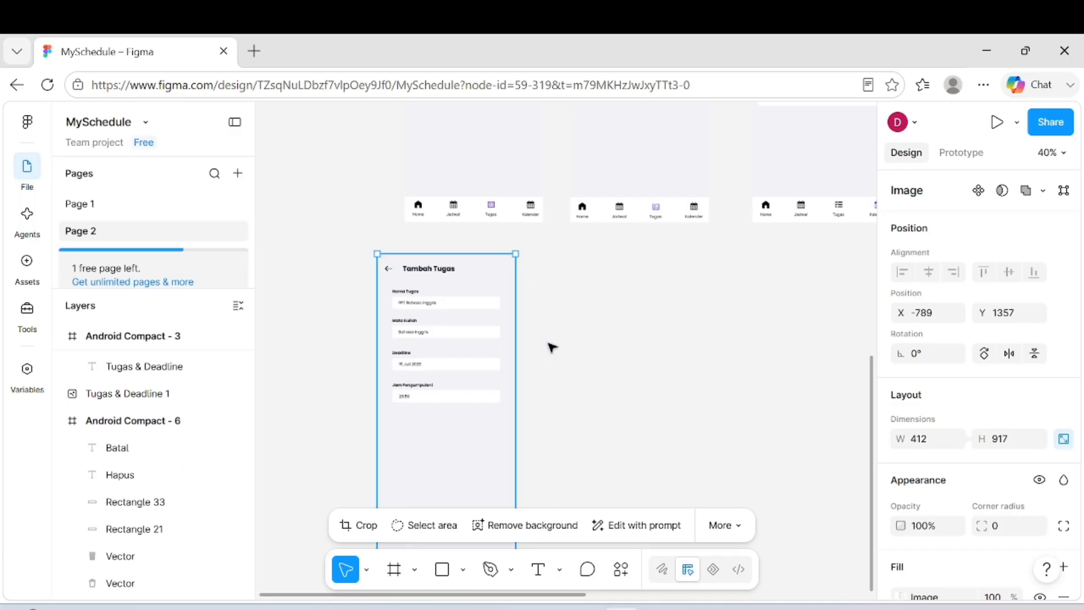
{"action": "left_click_drag", "start_coordinate": [482, 354], "coordinate": [511, 352]}
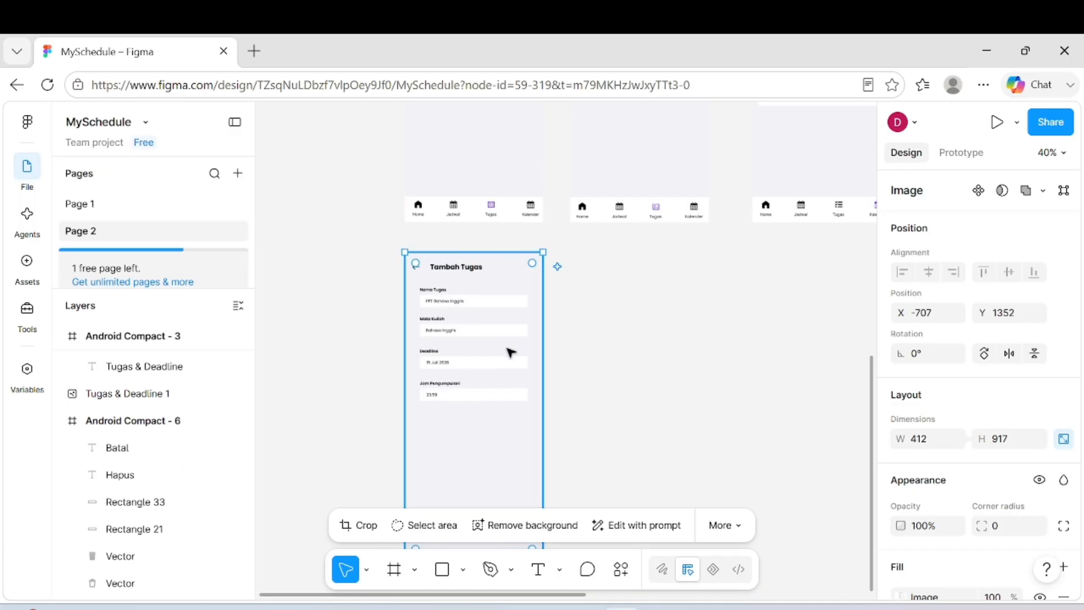
{"action": "scroll", "coordinate": [617, 370], "scroll_direction": "down", "scroll_amount": 3}
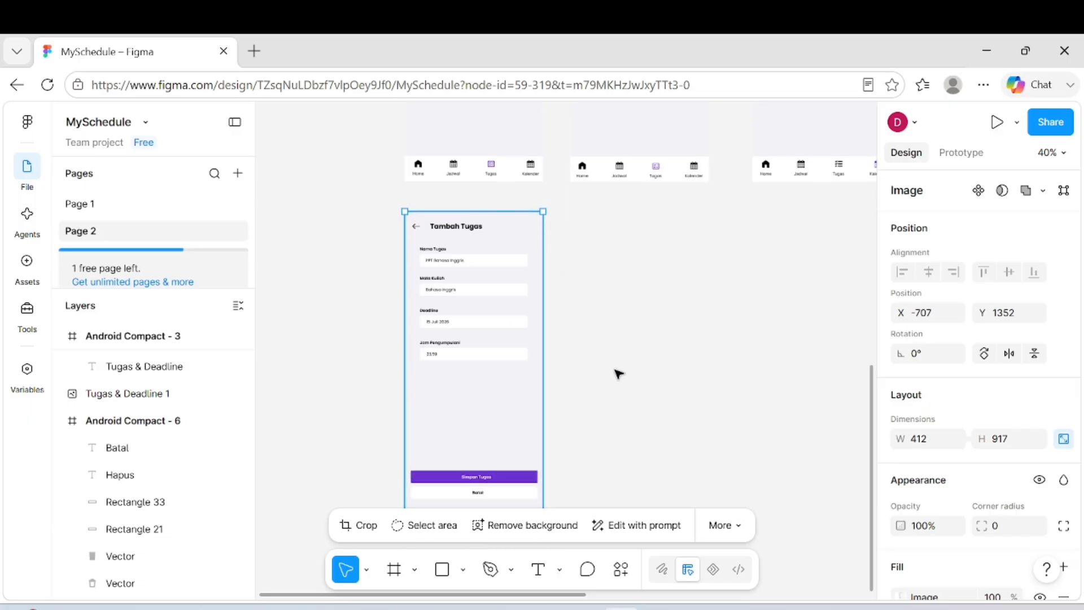
- Create an Android Compact frame (412 × 917) and place it beside the Tambah Tugas reference, level with its upper edge
{"action": "left_click", "coordinate": [394, 570]}
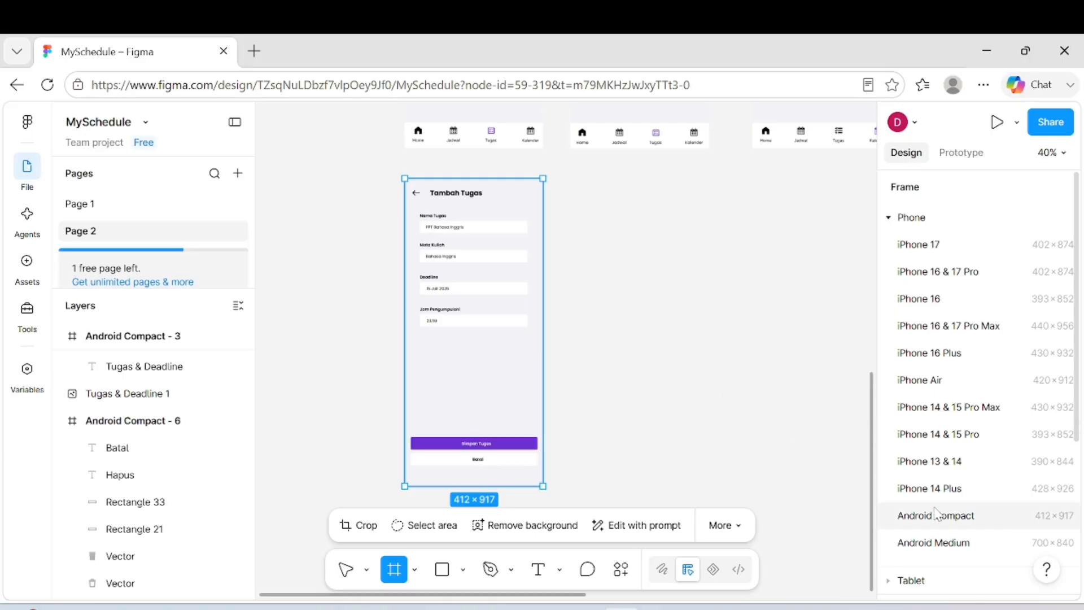
{"action": "scroll", "coordinate": [615, 434], "scroll_direction": "down", "scroll_amount": 1}
{"action": "left_click", "coordinate": [616, 434]}
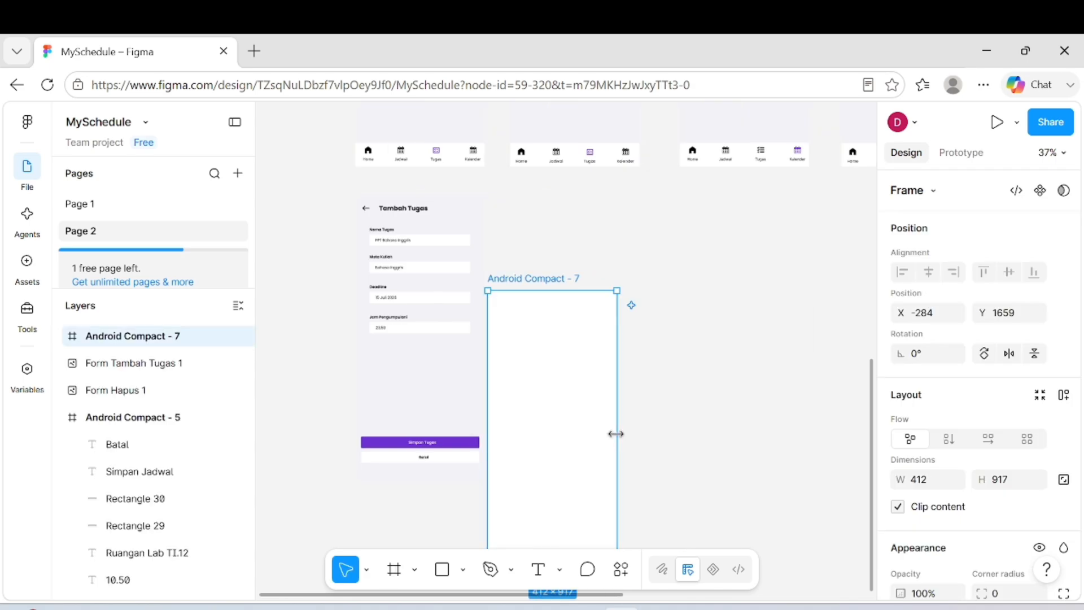
{"action": "left_click_drag", "start_coordinate": [574, 433], "coordinate": [605, 337]}
- Fill the new frame with the Backgrounds/Secondary library colour
{"action": "scroll", "coordinate": [1009, 487], "scroll_direction": "down", "scroll_amount": 2}
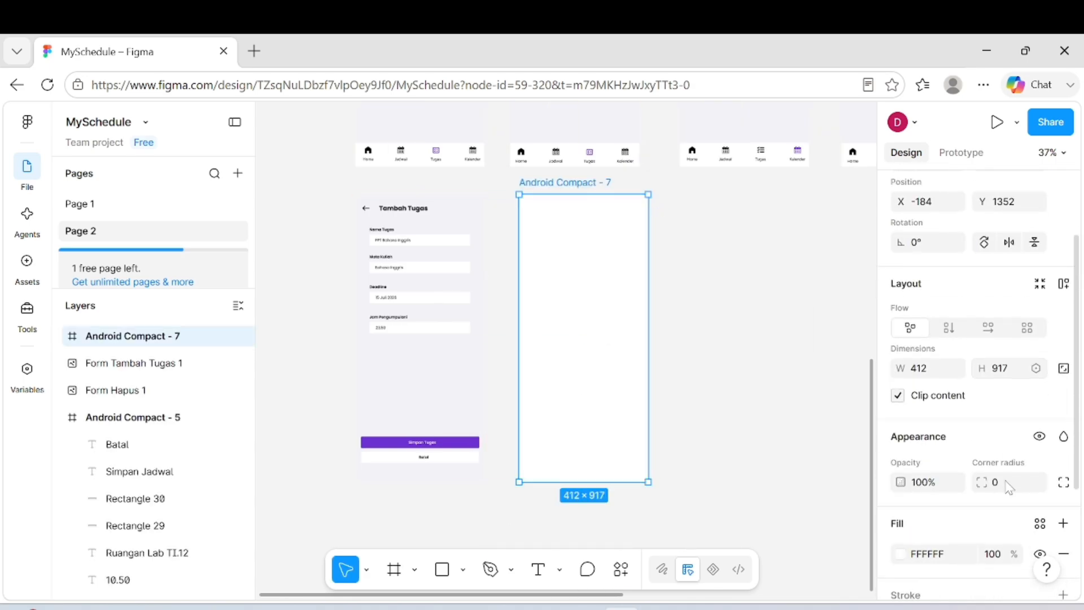
{"action": "scroll", "coordinate": [1009, 487], "scroll_direction": "down", "scroll_amount": 1}
{"action": "left_click", "coordinate": [1041, 512]}
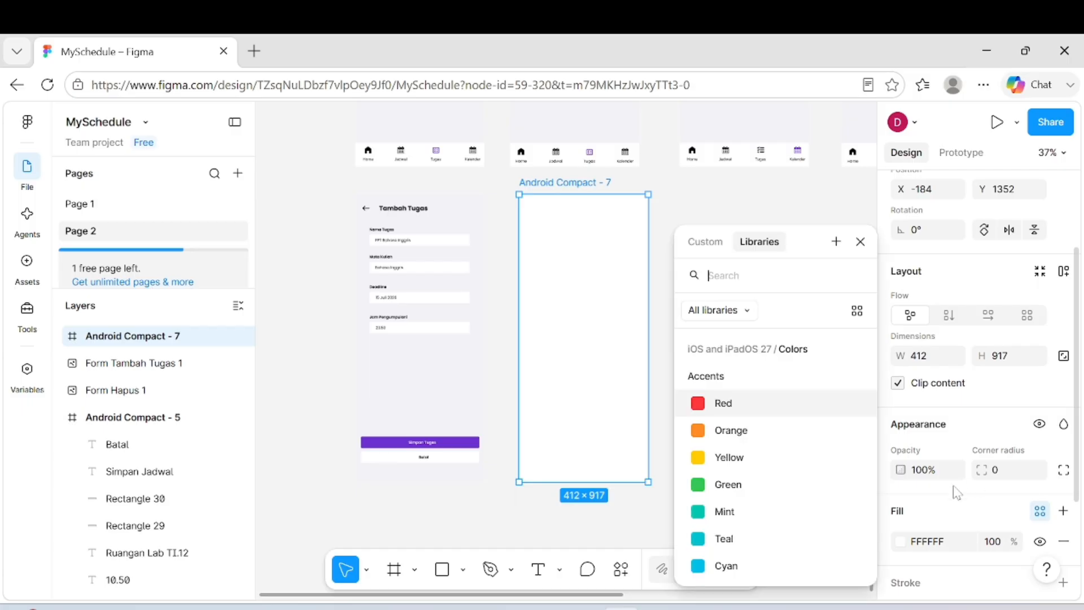
{"action": "scroll", "coordinate": [774, 431], "scroll_direction": "down", "scroll_amount": 5}
{"action": "left_click", "coordinate": [753, 513]}
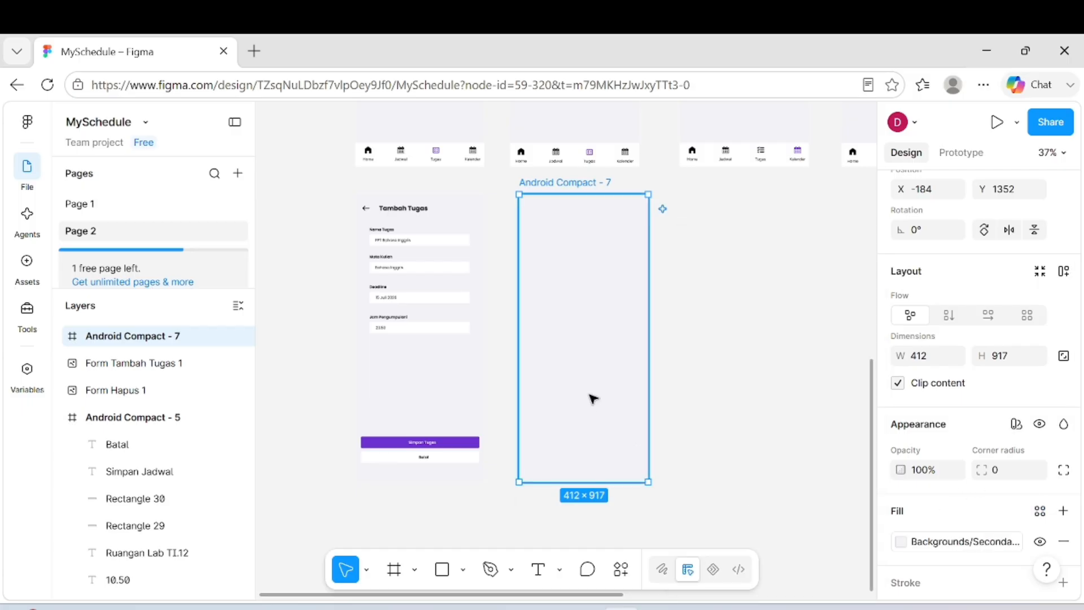
- Copy the back arrow and "Tambal Jadwal" heading from the Android Compact - 5 frame into the top of the new frame
{"action": "scroll", "coordinate": [593, 399], "scroll_direction": "up", "scroll_amount": 3}
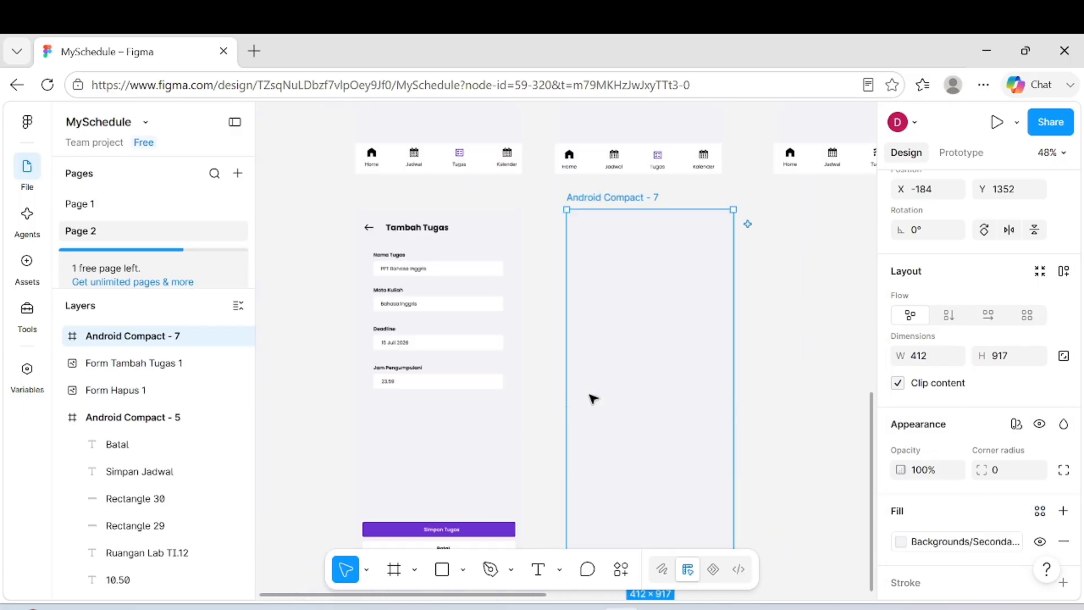
{"action": "scroll", "coordinate": [593, 399], "scroll_direction": "up", "scroll_amount": 2}
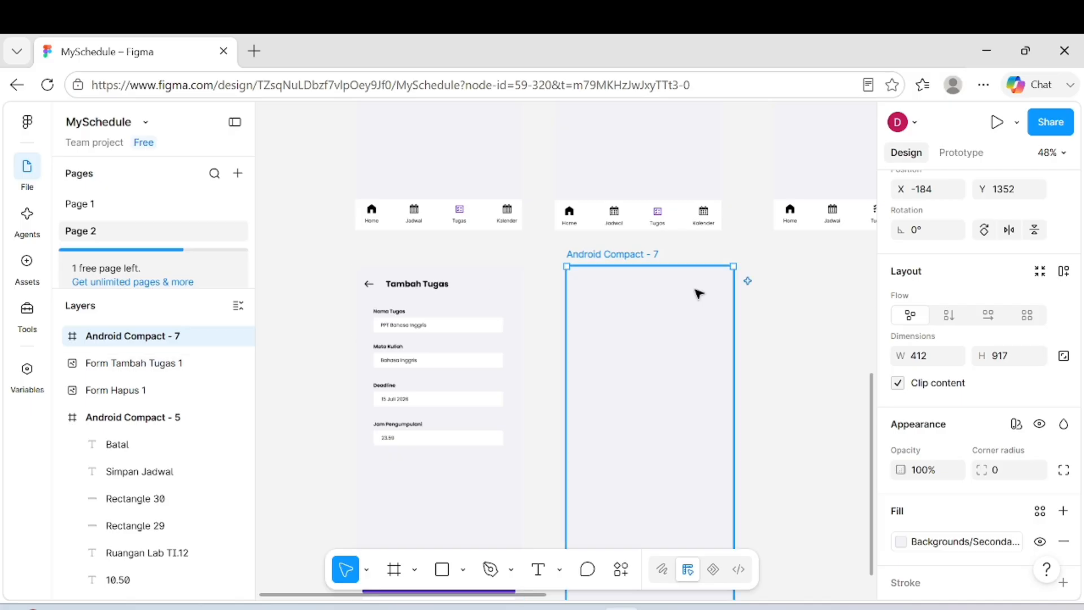
{"action": "scroll", "coordinate": [697, 293], "scroll_direction": "down", "scroll_amount": 3}
{"action": "scroll", "coordinate": [696, 293], "scroll_direction": "right", "scroll_amount": 5}
{"action": "scroll", "coordinate": [696, 293], "scroll_direction": "up", "scroll_amount": 2}
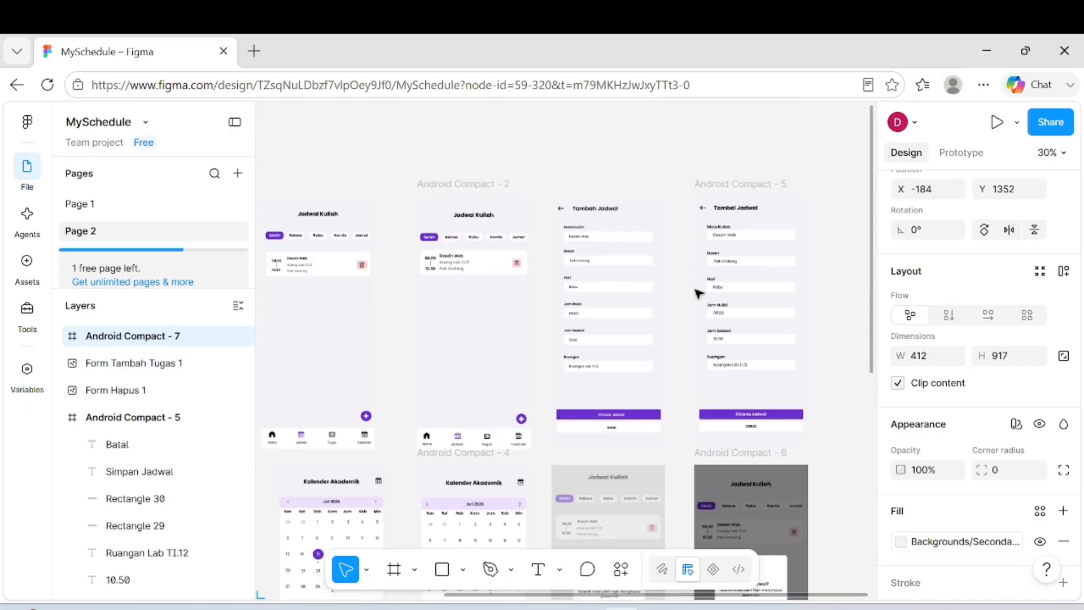
{"action": "scroll", "coordinate": [697, 293], "scroll_direction": "up", "scroll_amount": 5}
{"action": "left_click", "coordinate": [684, 223], "text": "shift"}
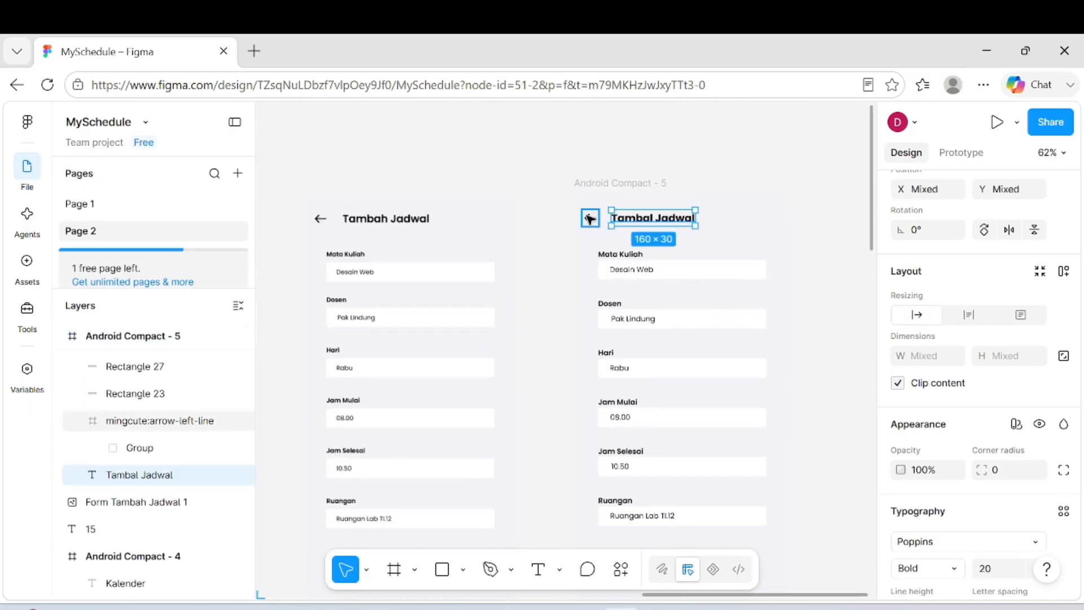
{"action": "left_click", "coordinate": [588, 217], "text": "shift"}
{"action": "left_click_drag", "start_coordinate": [588, 217], "coordinate": [507, 446]}
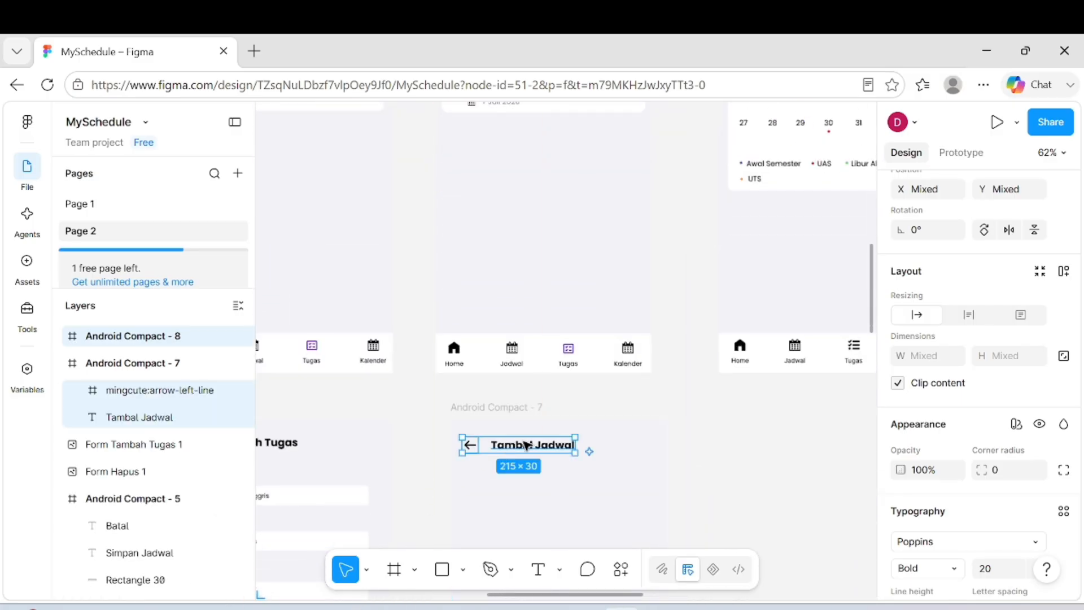
- Change the copied heading's text to "Tambah Tugas"
{"action": "double_click", "coordinate": [558, 449]}
{"action": "key", "text": "Caps_Lock"}
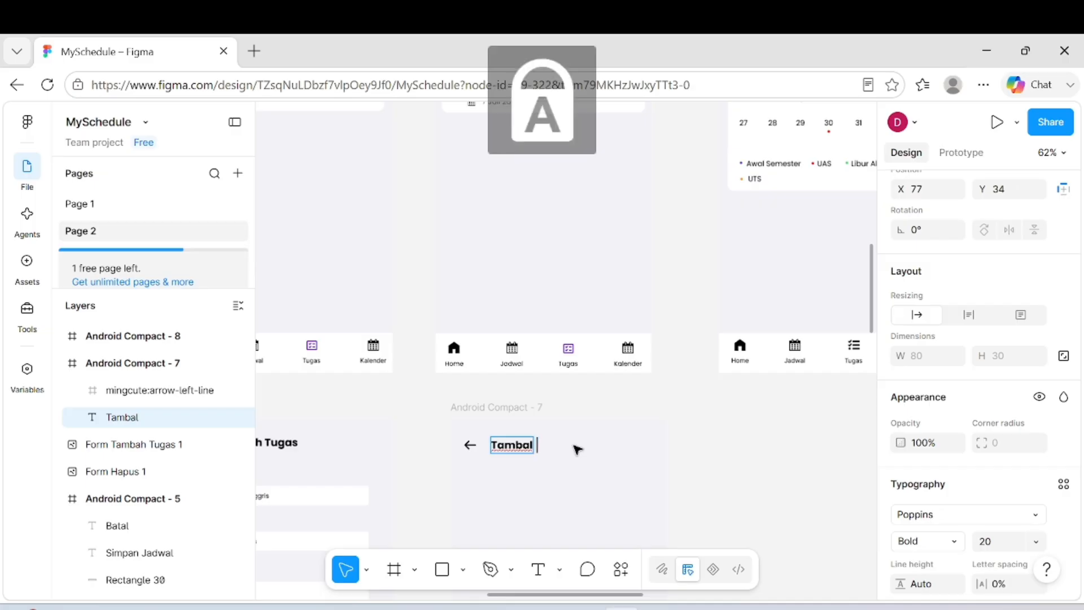
{"action": "key", "text": "BackSpace"}
{"action": "type", "text": "h"}
{"action": "key", "text": "Caps_Lock"}
{"action": "scroll", "coordinate": [574, 445], "scroll_direction": "down", "scroll_amount": 2}
{"action": "scroll", "coordinate": [573, 445], "scroll_direction": "left", "scroll_amount": 1}
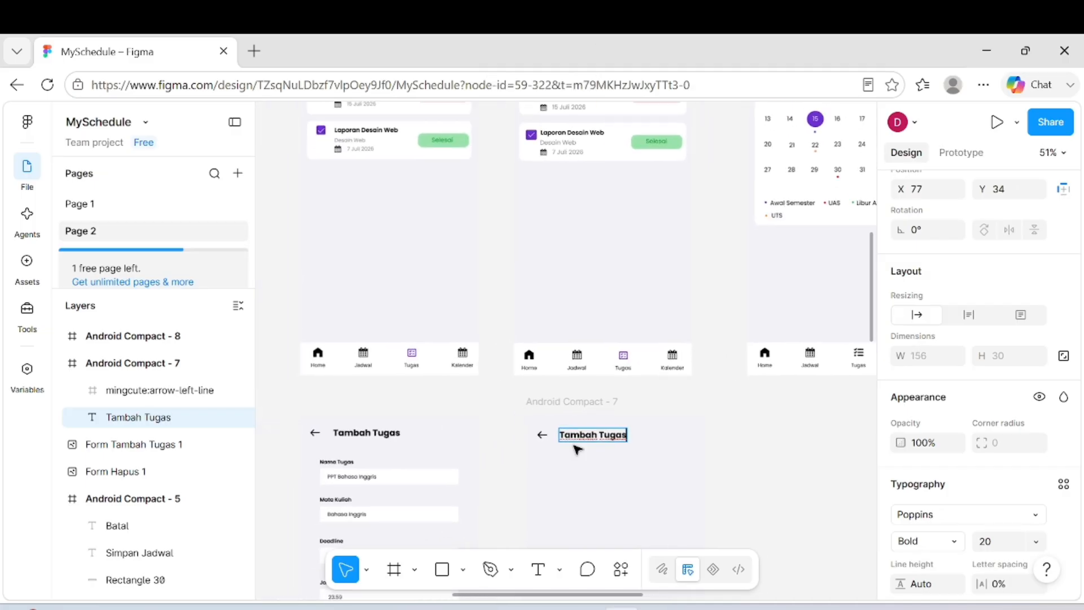
- Duplicate the Mata Kuliah through Jam Selesai labels, fields and values from Android Compact - 5 into the new frame, with the first label at X 45, Y 110
{"action": "scroll", "coordinate": [428, 472], "scroll_direction": "down", "scroll_amount": 3}
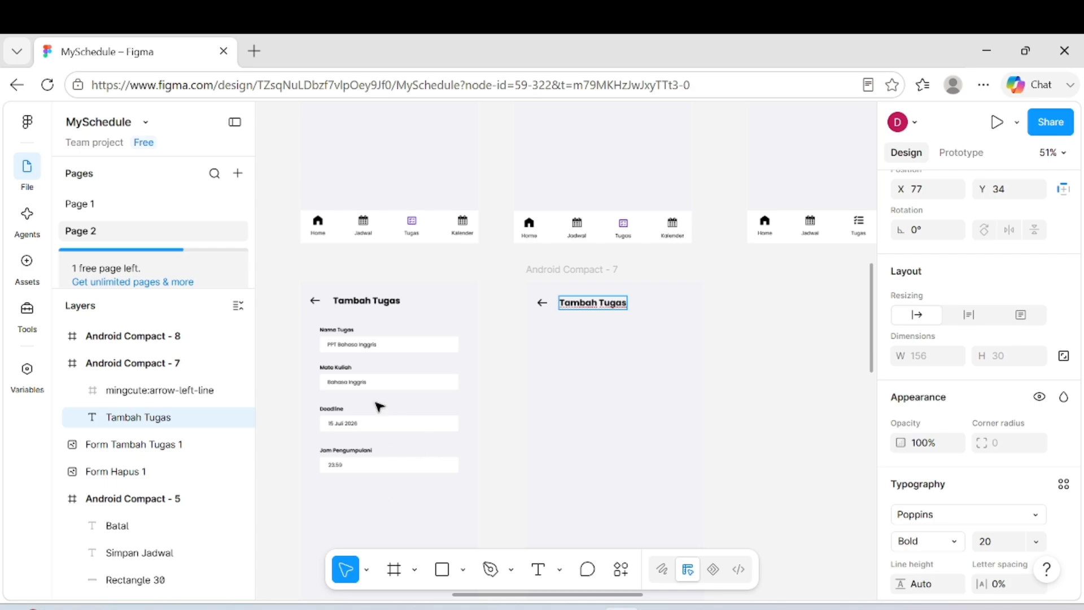
{"action": "scroll", "coordinate": [380, 406], "scroll_direction": "down", "scroll_amount": 1}
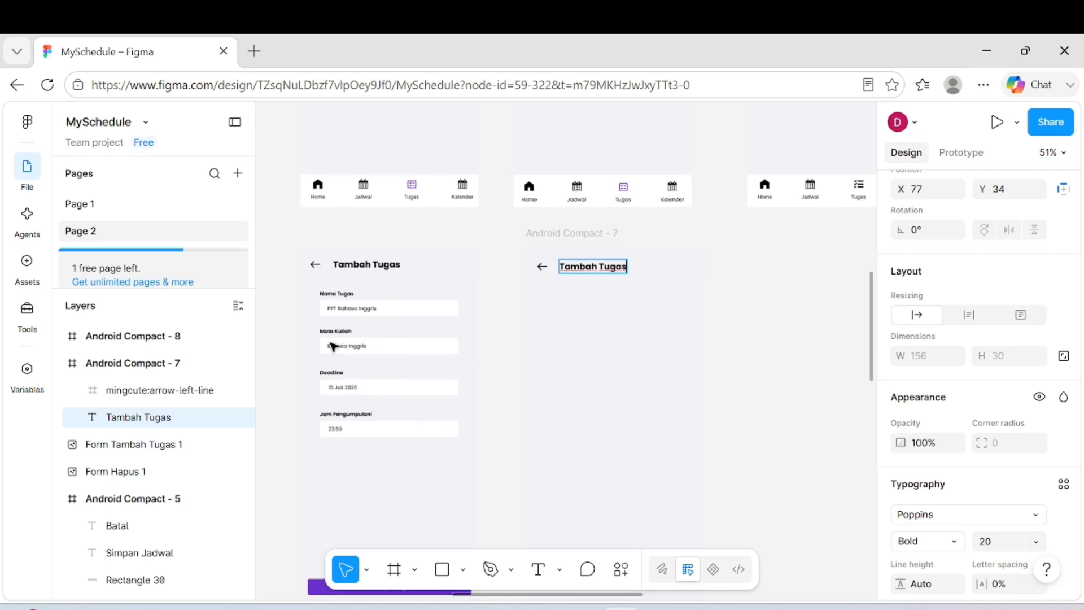
{"action": "scroll", "coordinate": [561, 349], "scroll_direction": "right", "scroll_amount": 5}
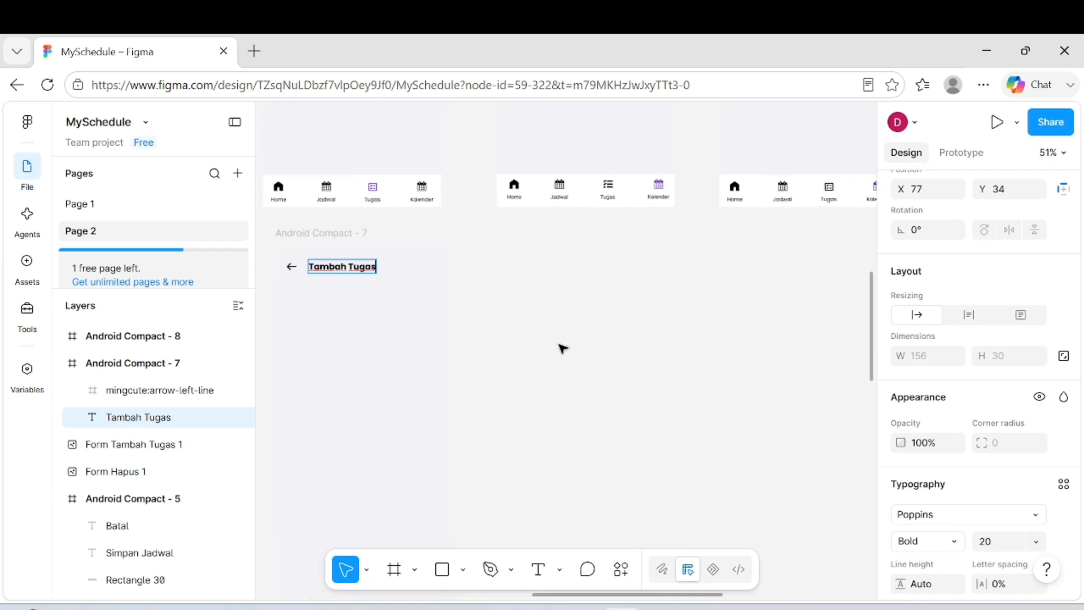
{"action": "scroll", "coordinate": [561, 348], "scroll_direction": "down", "scroll_amount": 2}
{"action": "scroll", "coordinate": [561, 348], "scroll_direction": "up", "scroll_amount": 10}
{"action": "scroll", "coordinate": [563, 348], "scroll_direction": "right", "scroll_amount": 3}
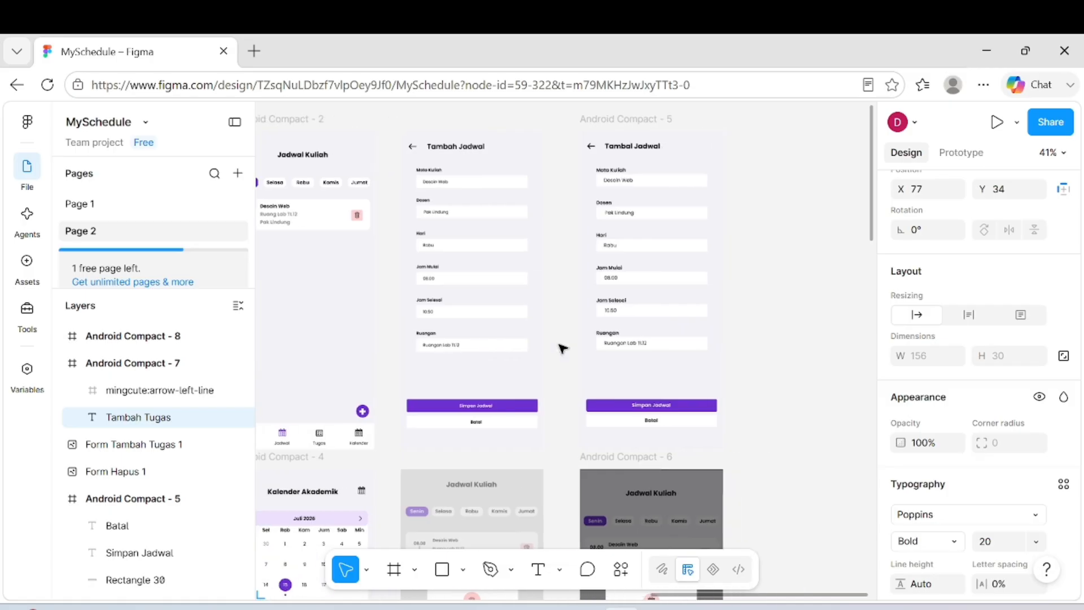
{"action": "scroll", "coordinate": [609, 166], "scroll_direction": "up", "scroll_amount": 5}
{"action": "left_click", "coordinate": [611, 174]}
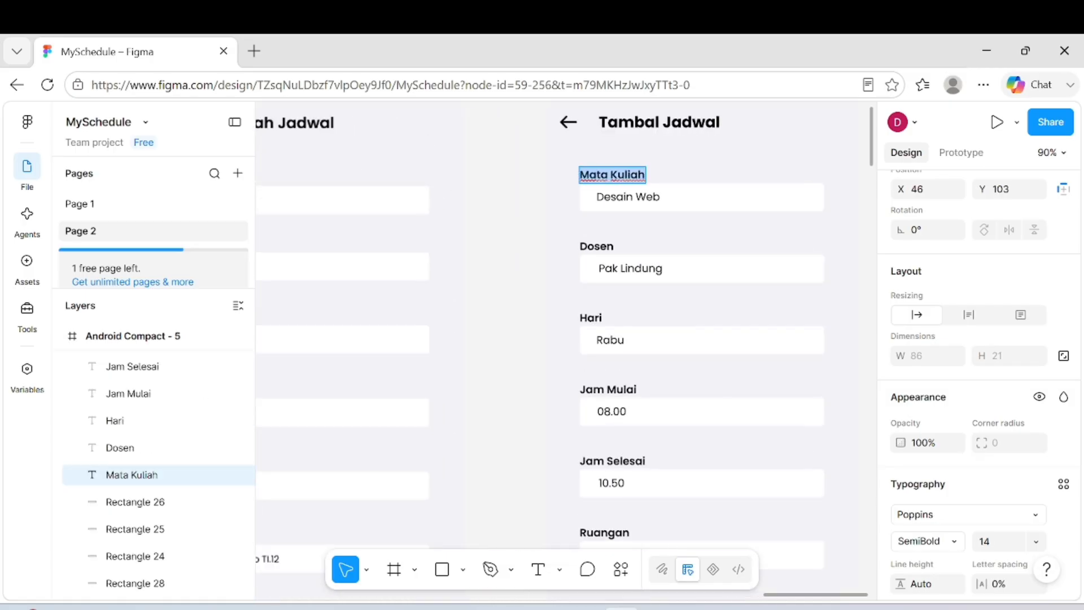
{"action": "left_click", "coordinate": [651, 195], "text": "shift"}
{"action": "left_click", "coordinate": [674, 199], "text": "shift"}
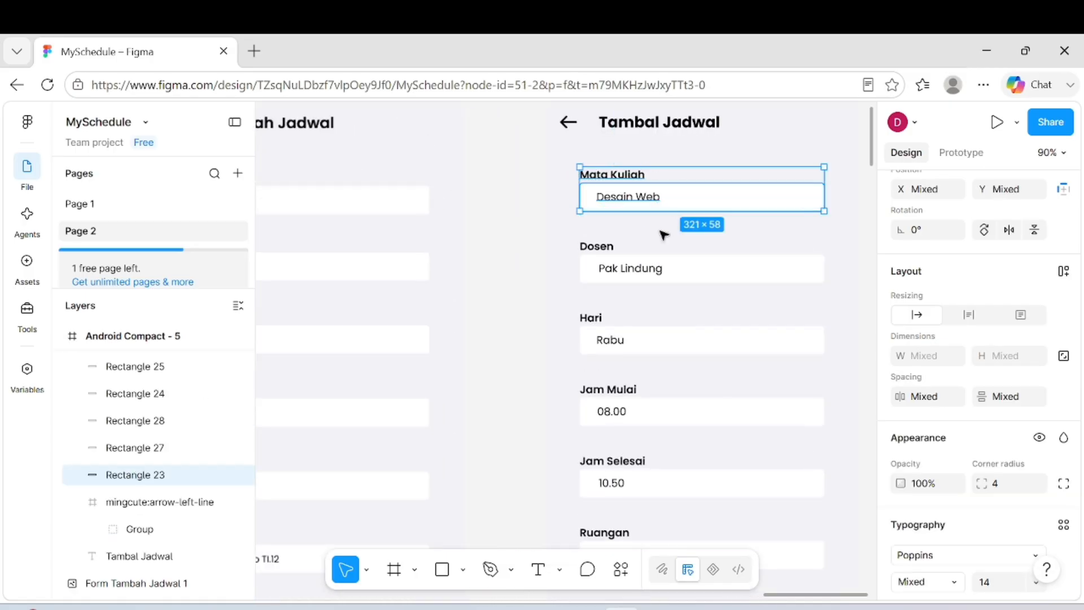
{"action": "left_click", "coordinate": [606, 247], "text": "shift"}
{"action": "left_click", "coordinate": [612, 261], "text": "shift"}
{"action": "left_click", "coordinate": [671, 269], "text": "shift"}
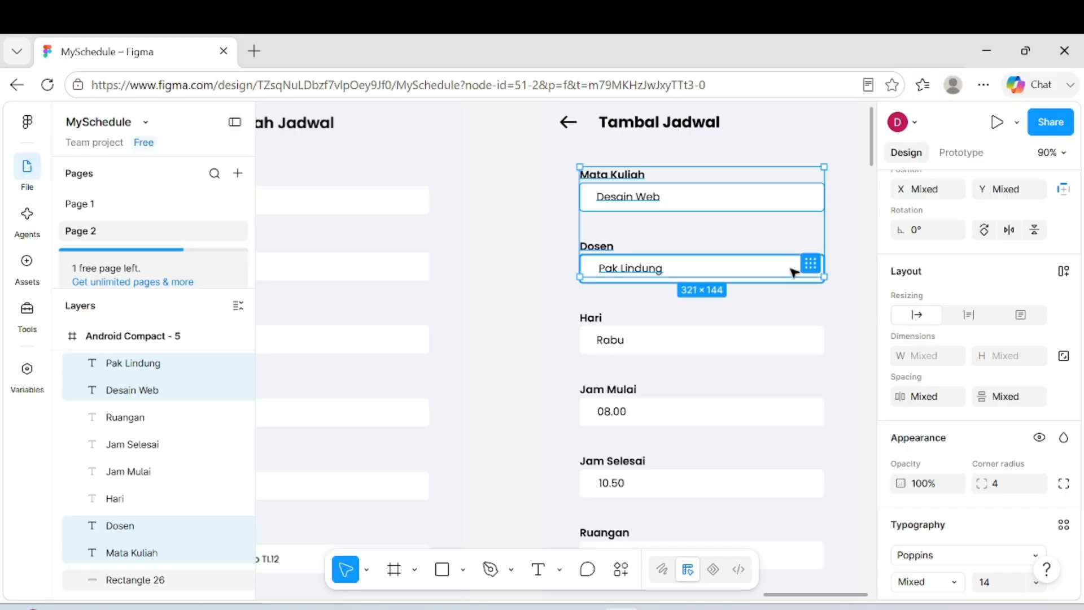
{"action": "left_click", "coordinate": [599, 318], "text": "shift"}
{"action": "left_click", "coordinate": [611, 340], "text": "shift"}
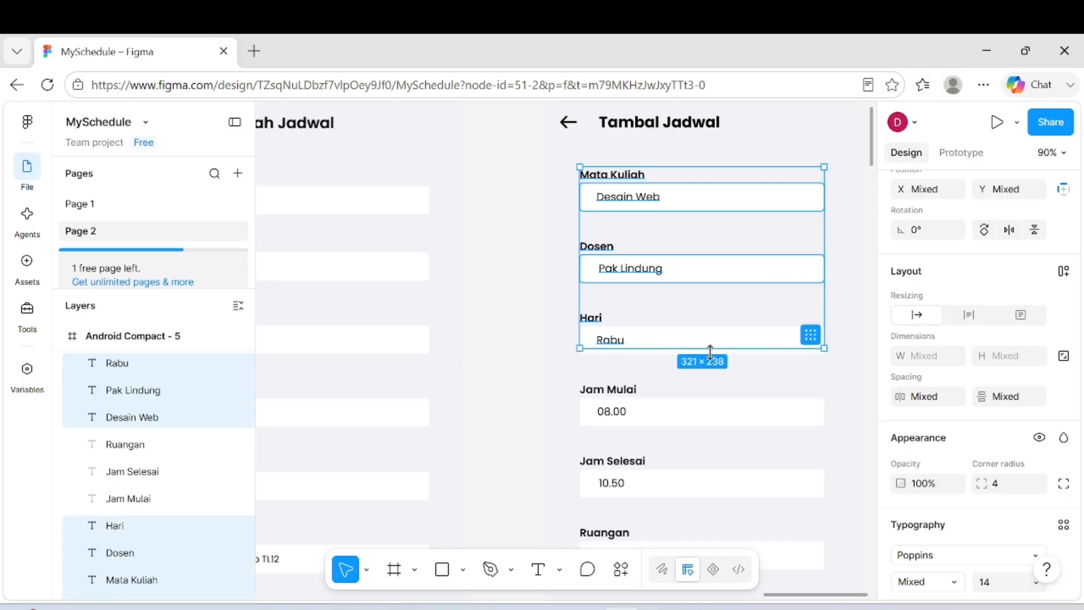
{"action": "left_click", "coordinate": [684, 338], "text": "shift"}
{"action": "left_click", "coordinate": [616, 390], "text": "shift"}
{"action": "left_click", "coordinate": [611, 411], "text": "shift"}
{"action": "left_click", "coordinate": [672, 418], "text": "shift"}
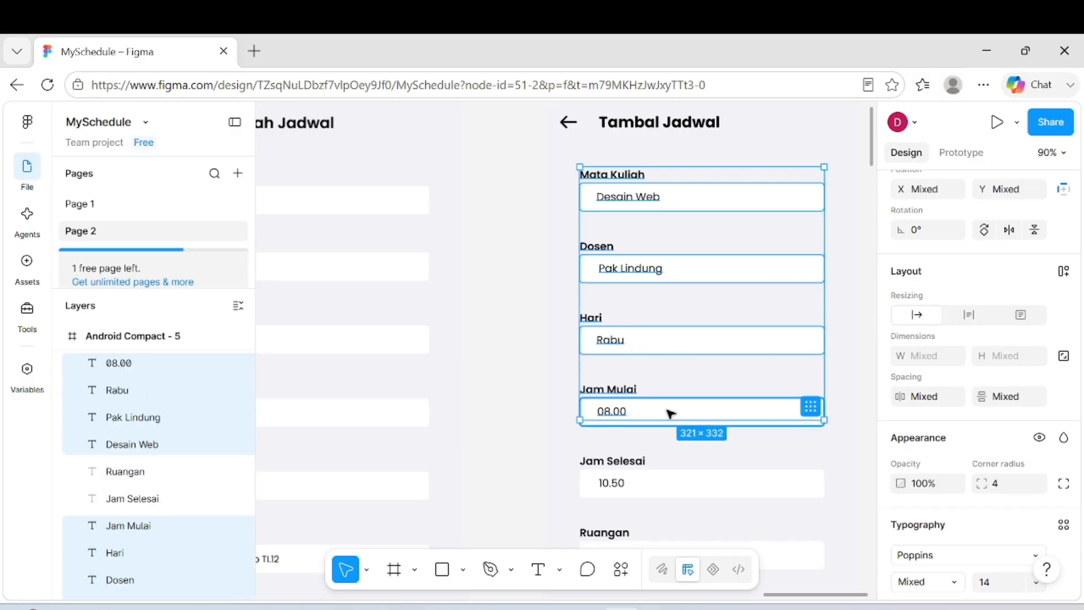
{"action": "left_click", "coordinate": [633, 466], "text": "shift"}
{"action": "left_click", "coordinate": [684, 485], "text": "shift"}
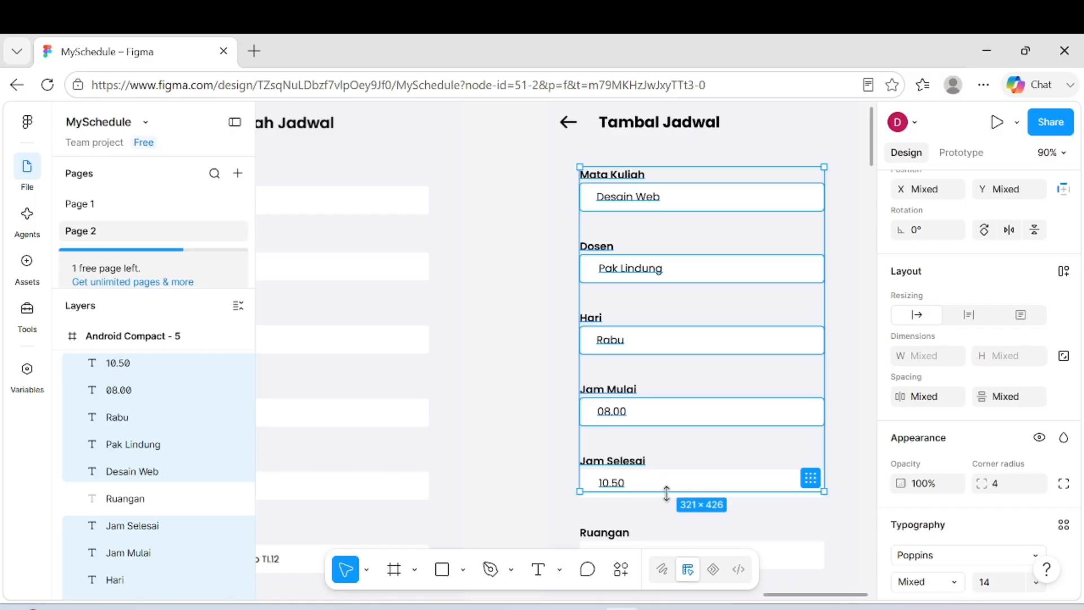
{"action": "left_click", "coordinate": [666, 485], "text": "shift"}
{"action": "scroll", "coordinate": [666, 486], "scroll_direction": "right", "scroll_amount": 5}
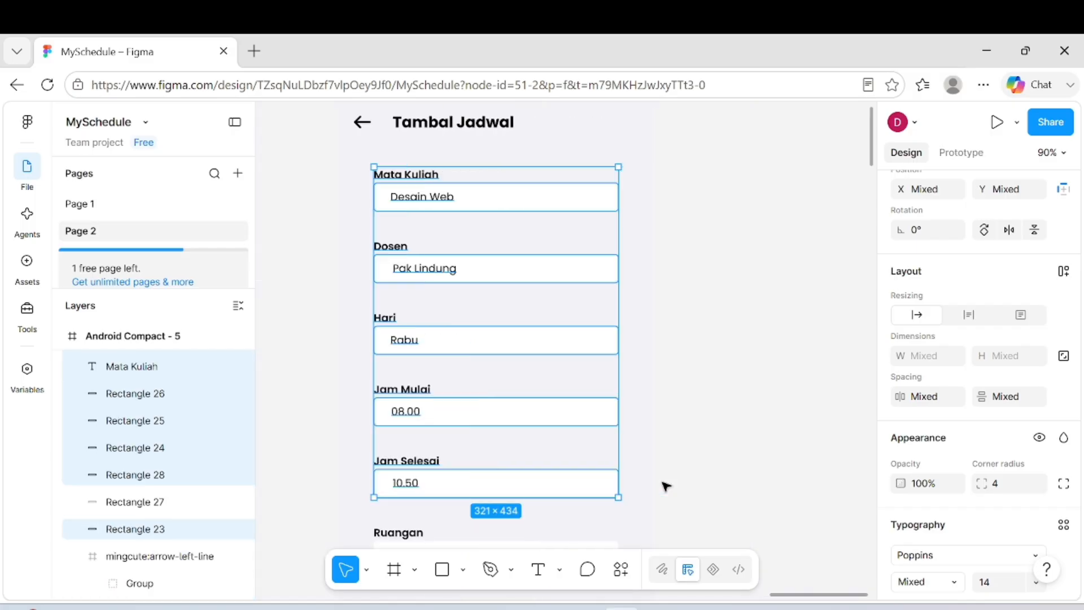
{"action": "key", "text": "ctrl+d"}
{"action": "left_click_drag", "start_coordinate": [537, 385], "coordinate": [368, 530]}
{"action": "left_click_drag", "start_coordinate": [536, 476], "coordinate": [369, 496]}
{"action": "scroll", "coordinate": [464, 438], "scroll_direction": "left", "scroll_amount": 6}
{"action": "scroll", "coordinate": [464, 440], "scroll_direction": "down", "scroll_amount": 3}
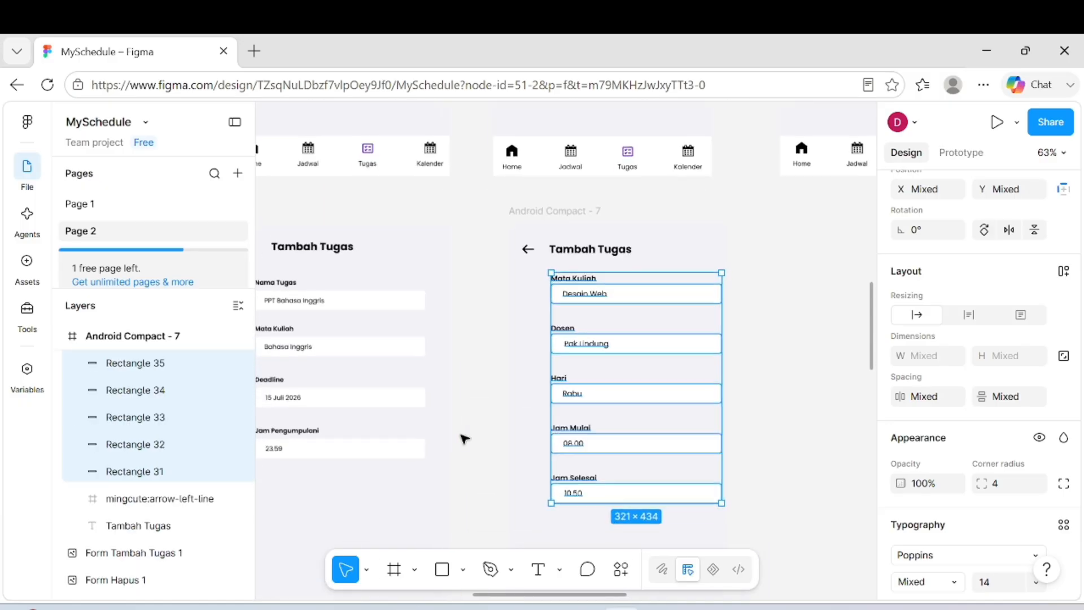
{"action": "left_click_drag", "start_coordinate": [605, 391], "coordinate": [585, 398]}
{"action": "left_click", "coordinate": [490, 382]}
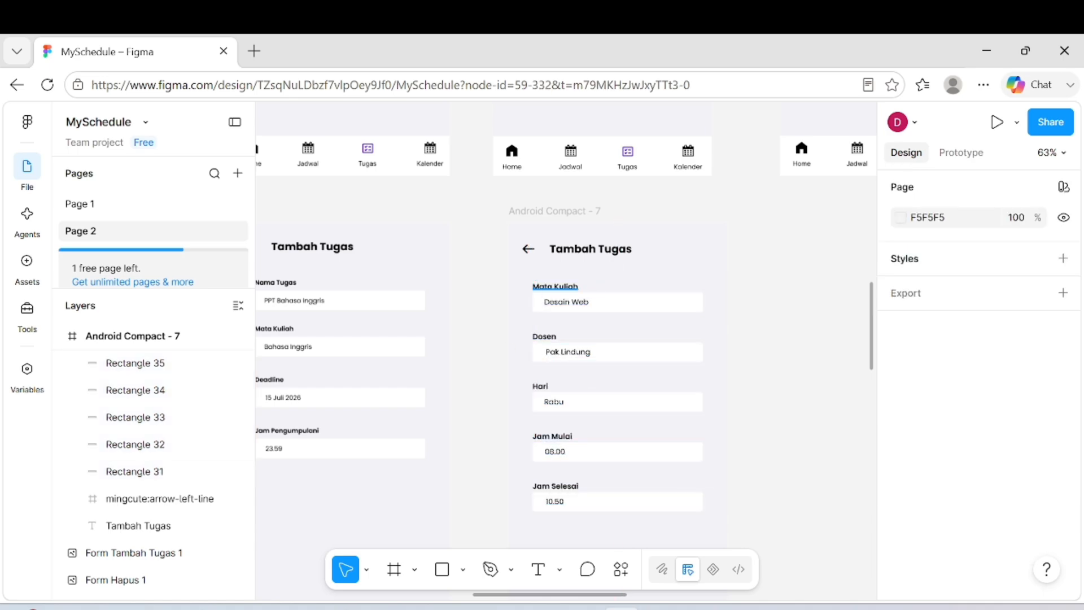
- Change the first two field labels in the new frame to "Nama Tugas" and "Mata Kuliah"
{"action": "left_click", "coordinate": [555, 287]}
{"action": "key", "text": "Caps_Lock"}
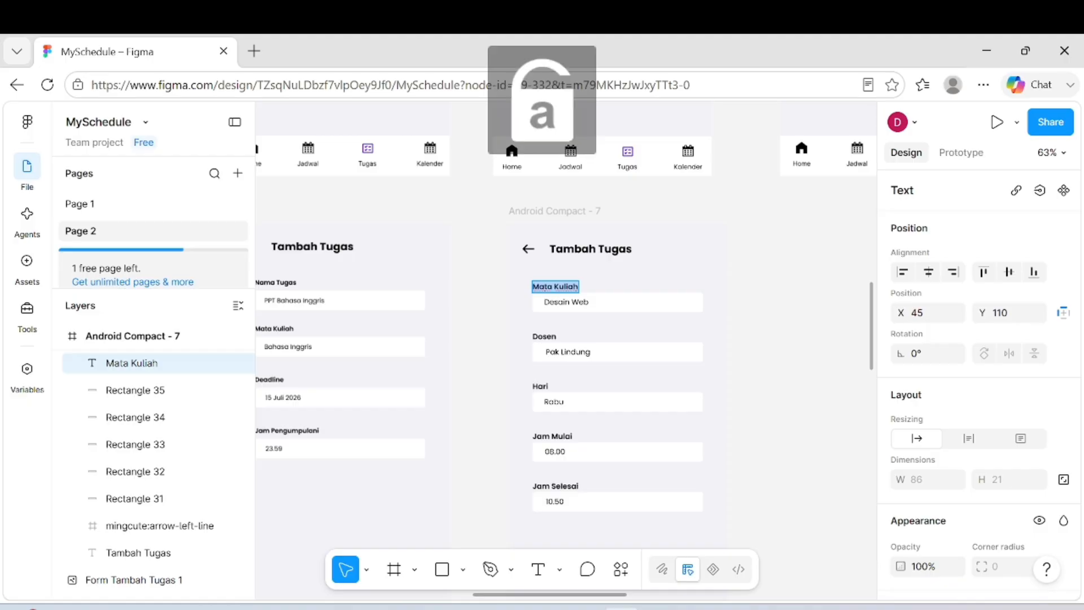
{"action": "type", "text": "Nama Tugas"}
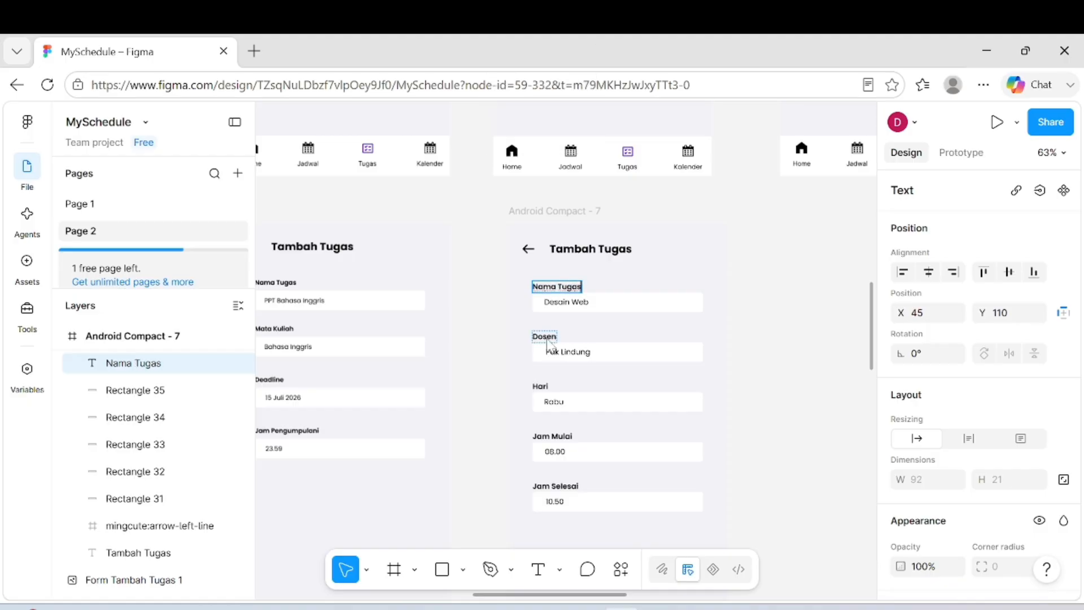
{"action": "left_click", "coordinate": [546, 339]}
{"action": "key", "text": "Caps_Lock"}
{"action": "type", "text": "Mata Kuliah"}
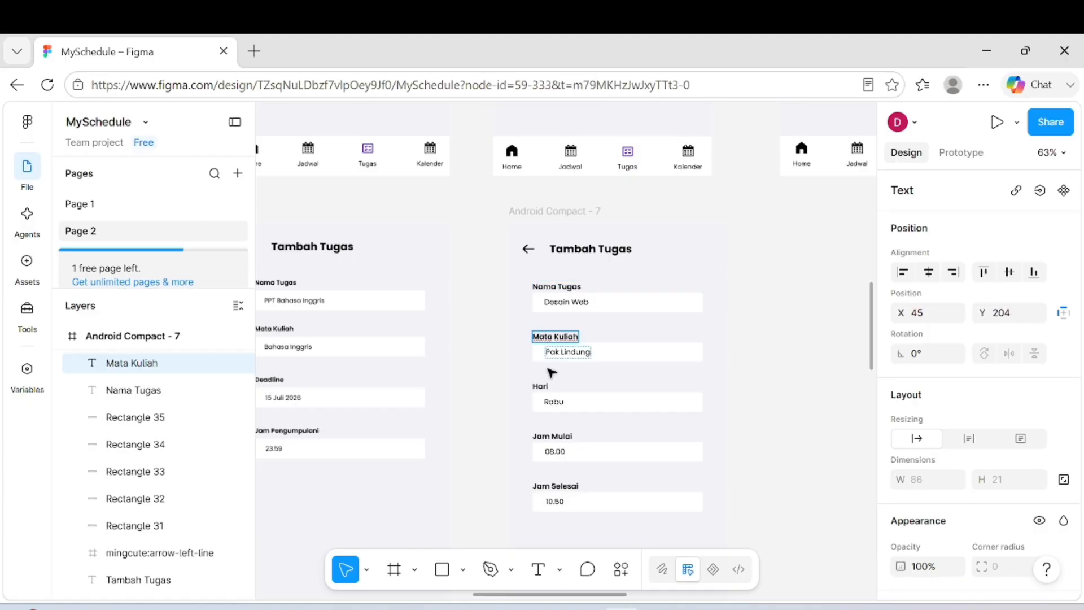
- Change the third and fourth field labels in the new frame to "Deadline" and "Jam Pengumpulan"
{"action": "double_click", "coordinate": [541, 386]}
{"action": "type", "text": "D"}
{"action": "key", "text": "Caps_Lock"}
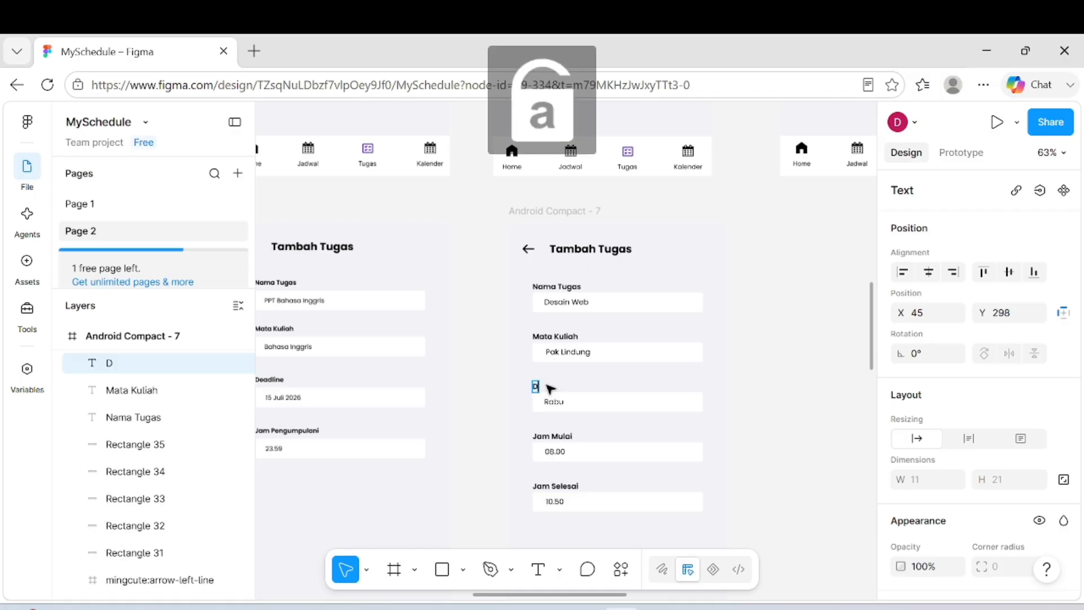
{"action": "type", "text": "eadline"}
{"action": "double_click", "coordinate": [562, 436]}
{"action": "key", "text": "Caps_Lock"}
{"action": "type", "text": "Jam Jam"}
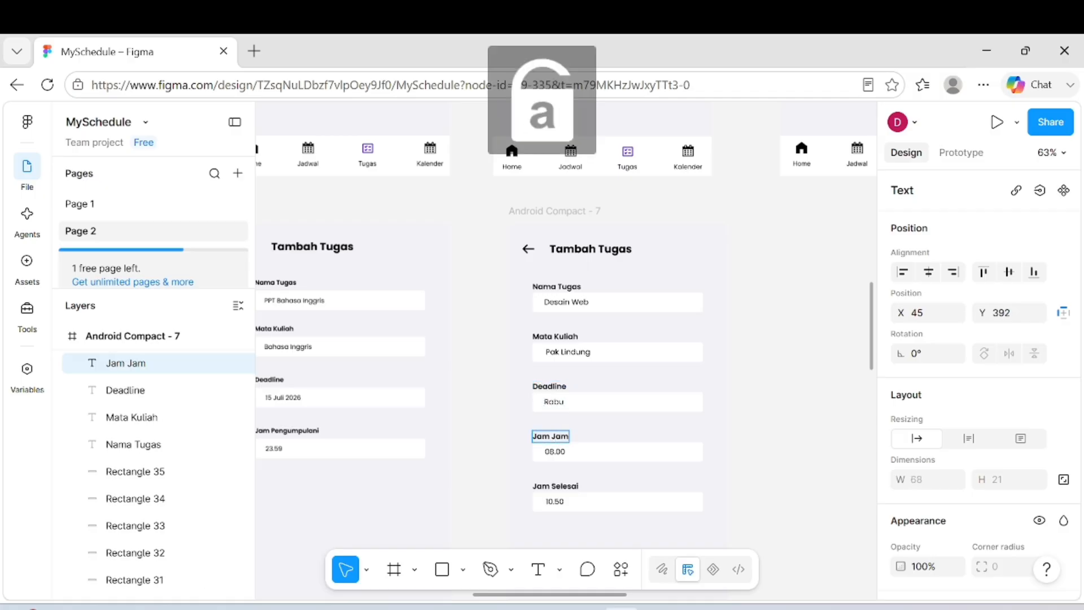
{"action": "key", "text": "BackSpace"}
{"action": "key", "text": "BackSpace"}
{"action": "key", "text": "BackSpace"}
{"action": "key", "text": "Caps_Lock"}
{"action": "type", "text": "P"}
{"action": "key", "text": "Caps_Lock"}
{"action": "type", "text": "em"}
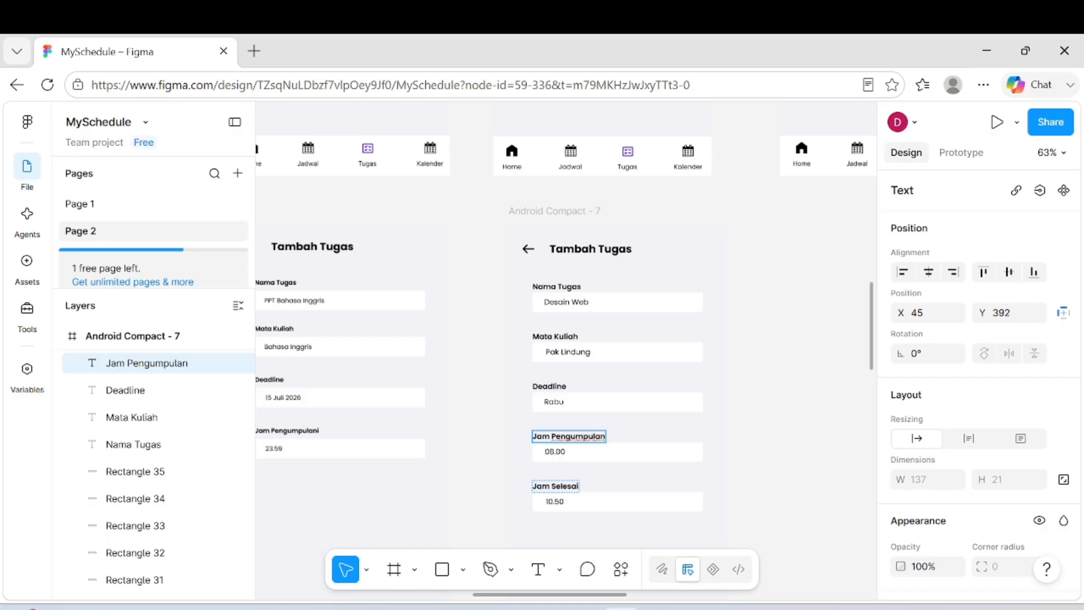
- Delete the surplus Jam Selesai label together with its field box and 10.50 value from the new frame
{"action": "left_click", "coordinate": [555, 485]}
{"action": "scroll", "coordinate": [556, 485], "scroll_direction": "up", "scroll_amount": 3}
{"action": "key", "text": "Delete"}
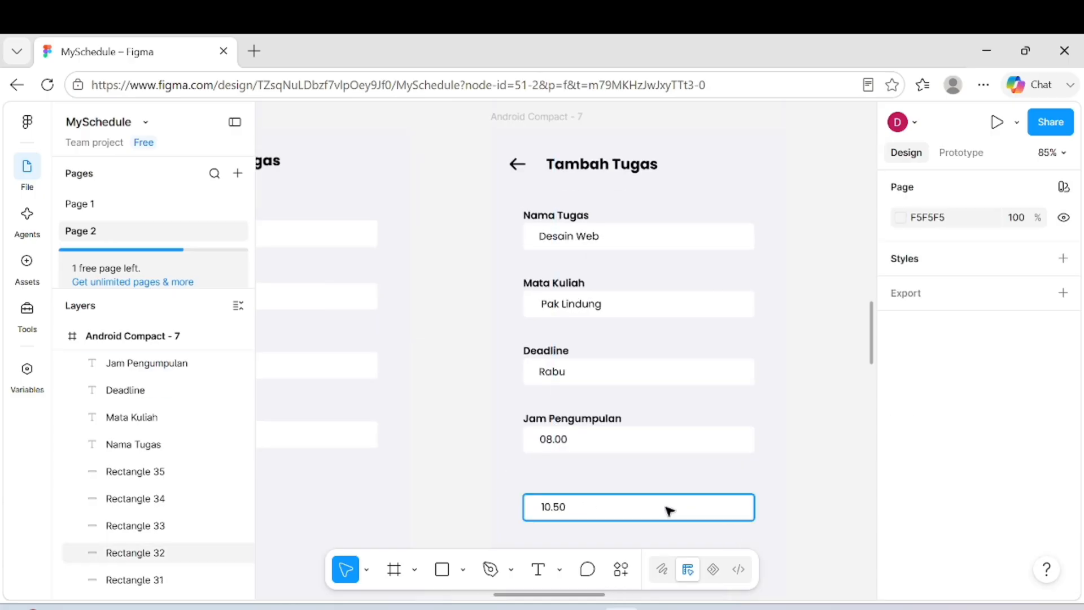
{"action": "left_click", "coordinate": [658, 510]}
{"action": "key", "text": "Delete"}
{"action": "key", "text": "Delete"}
{"action": "scroll", "coordinate": [542, 514], "scroll_direction": "down", "scroll_amount": 3}
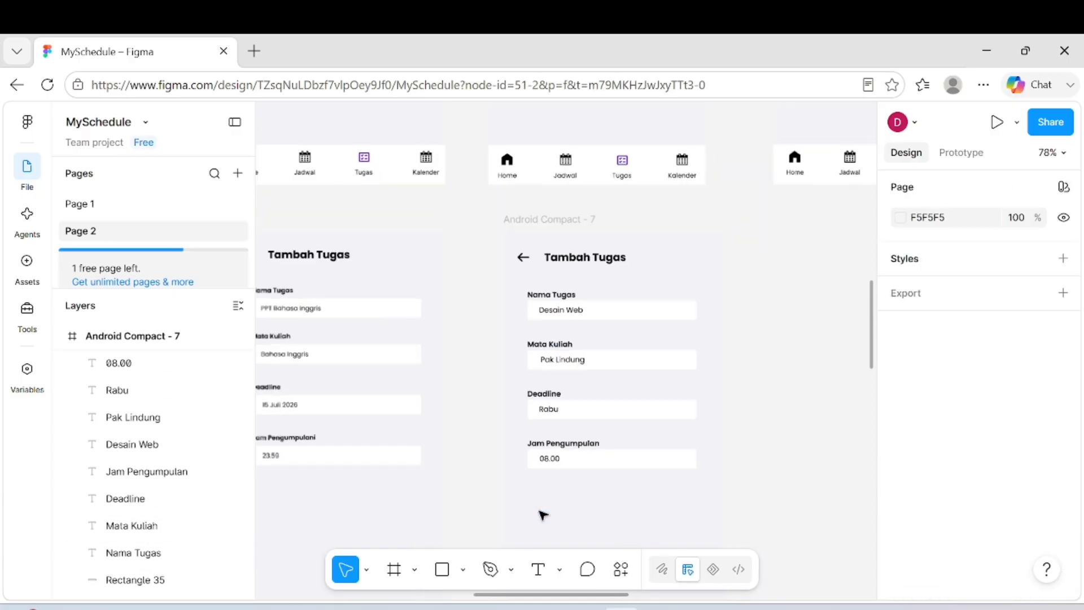
- Set the Nama Tugas value to "PPT Bahasa Inggris" and the Mata Kuliah value to "Bahasa Inggris"
{"action": "left_click", "coordinate": [652, 313]}
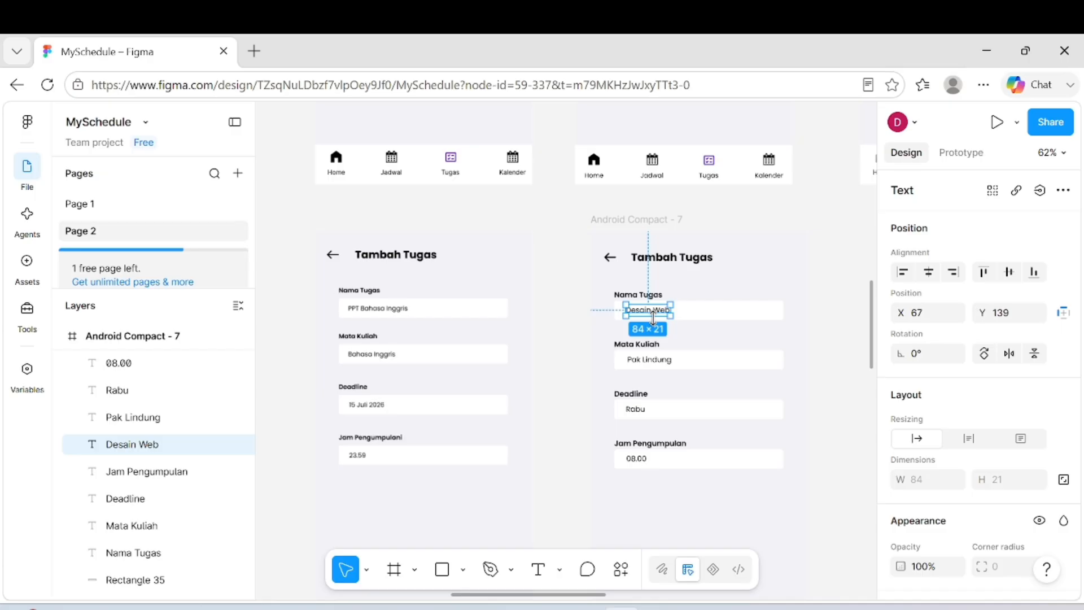
{"action": "double_click", "coordinate": [652, 314]}
{"action": "type", "text": "PPT Baha"}
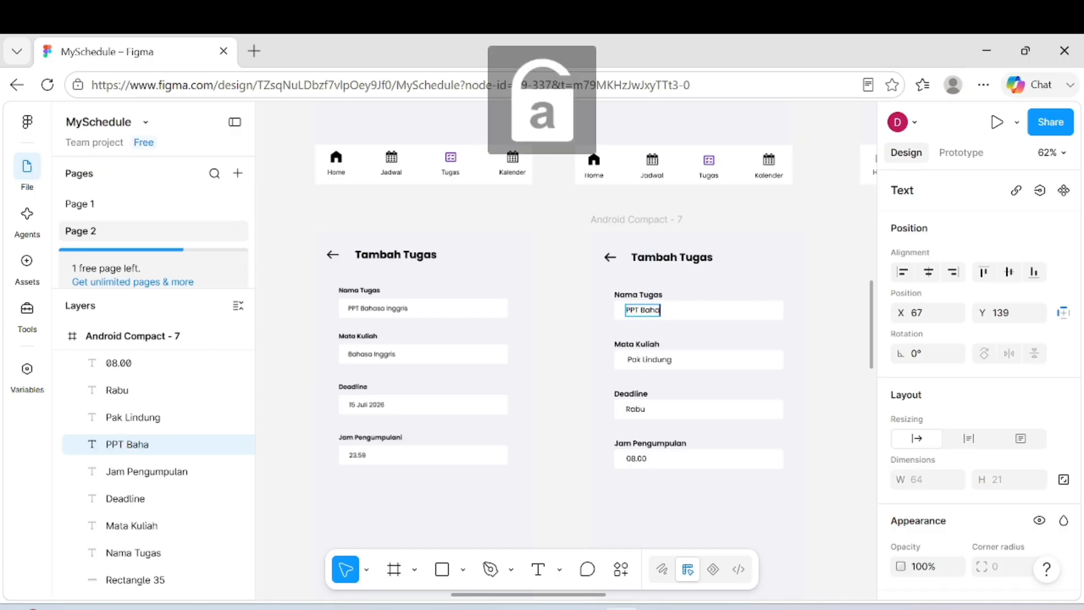
{"action": "type", "text": "sa Inggris"}
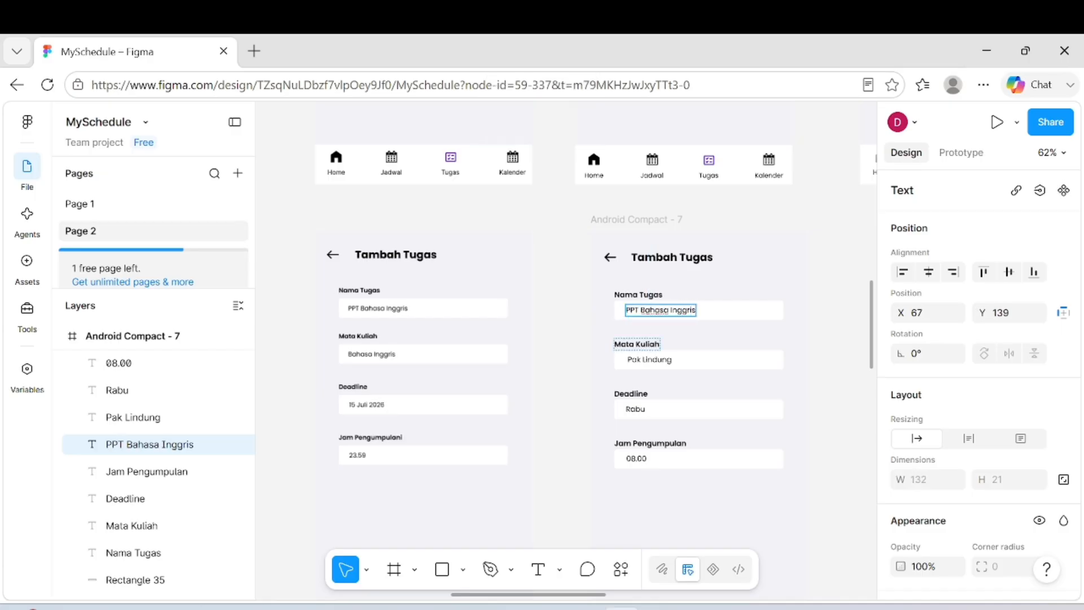
{"action": "double_click", "coordinate": [655, 360]}
{"action": "type", "text": "Bahasa"}
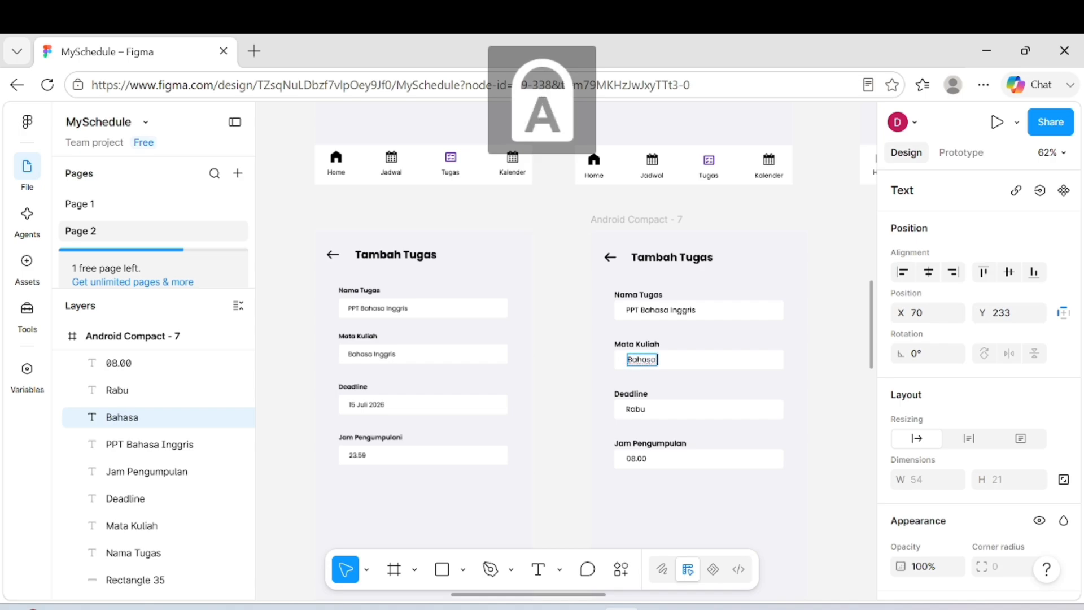
{"action": "type", "text": " Inggris"}
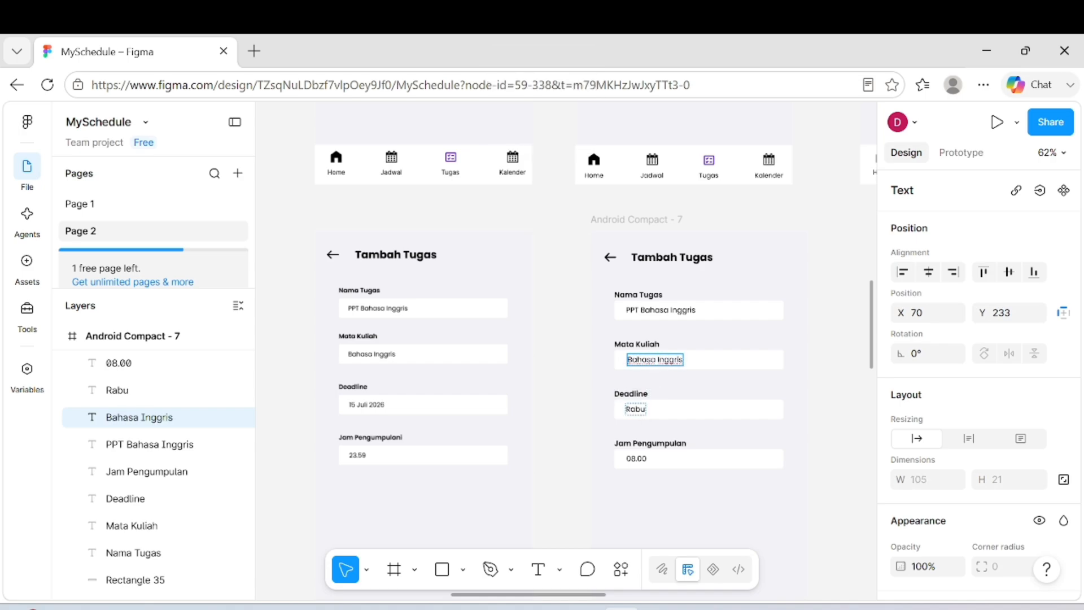
- Set the Deadline value to "15 Juli 2026" and the Jam Pengumpulan value to "23.59"
{"action": "left_click", "coordinate": [635, 409]}
{"action": "type", "text": "1"}
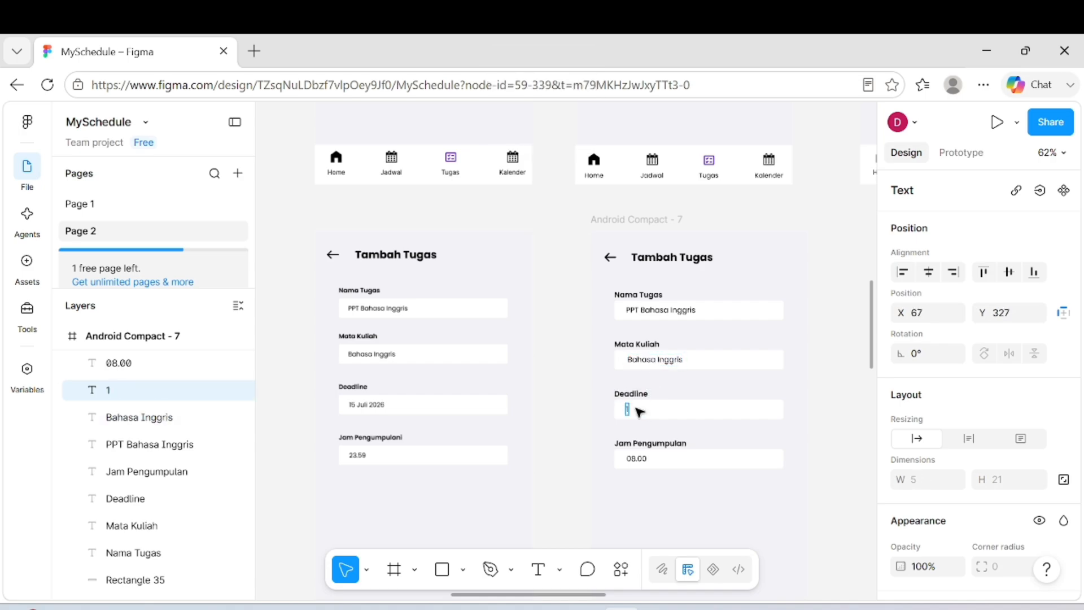
{"action": "type", "text": "5 Juli 2026"}
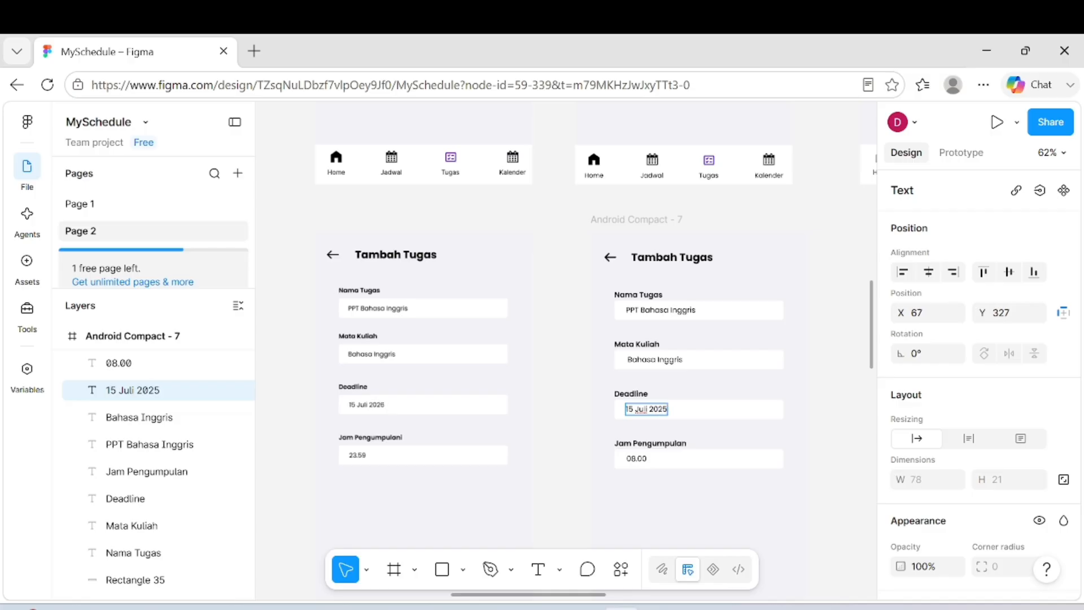
{"action": "double_click", "coordinate": [639, 458]}
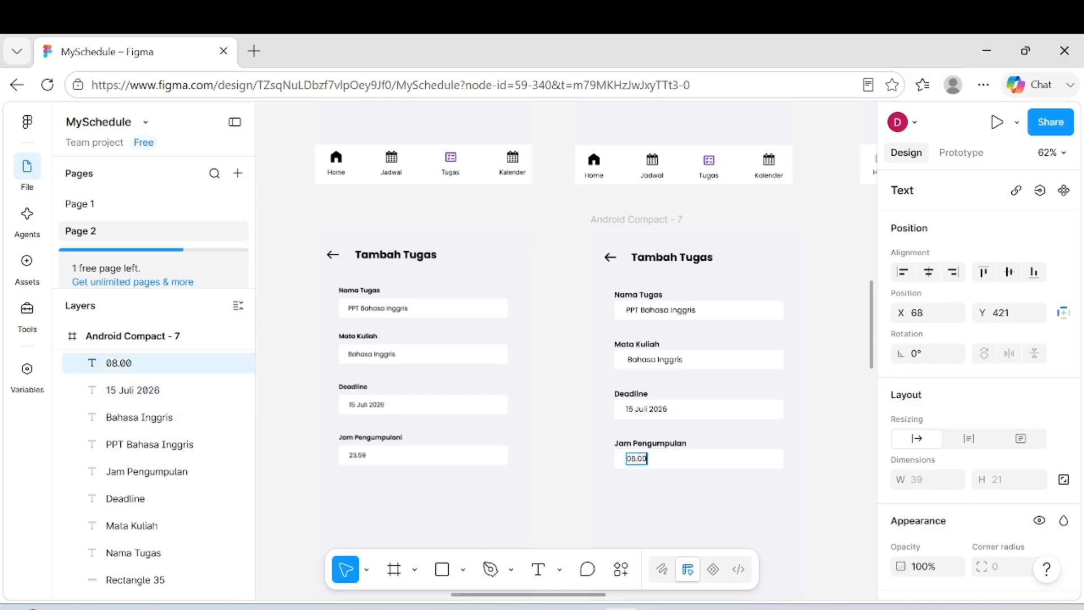
{"action": "left_click", "coordinate": [659, 519]}
- Duplicate the Simpan Jadwal and Batal buttons from Android Compact - 5 and place them near the lower edge of the Tambah Tugas frame
{"action": "scroll", "coordinate": [647, 508], "scroll_direction": "down", "scroll_amount": 2}
{"action": "left_click", "coordinate": [569, 421]}
{"action": "scroll", "coordinate": [569, 421], "scroll_direction": "down", "scroll_amount": 2}
{"action": "scroll", "coordinate": [733, 366], "scroll_direction": "right", "scroll_amount": 10}
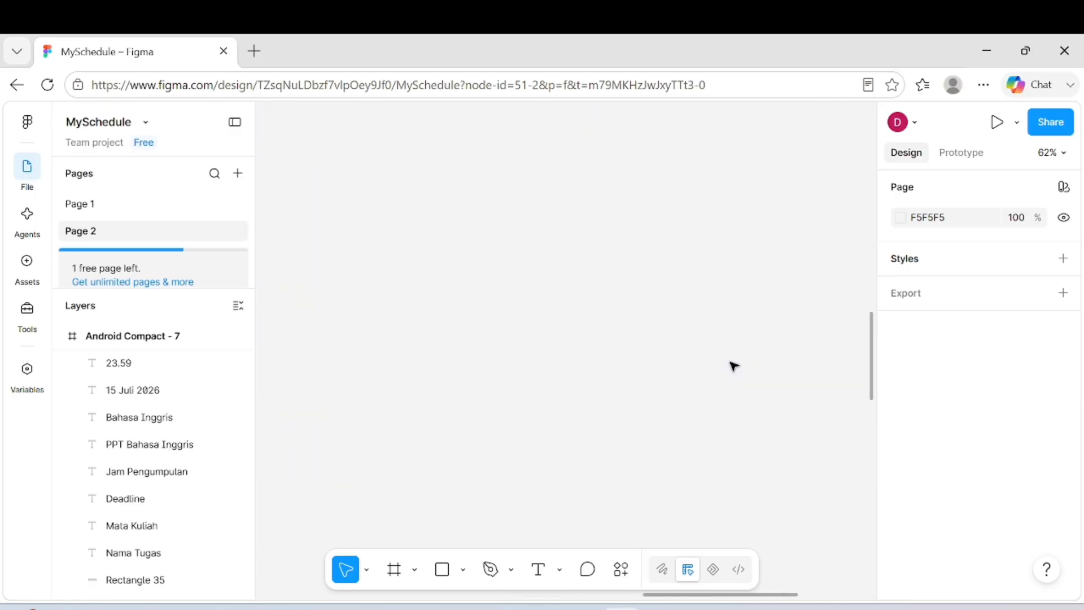
{"action": "scroll", "coordinate": [733, 366], "scroll_direction": "right", "scroll_amount": 5}
{"action": "scroll", "coordinate": [733, 366], "scroll_direction": "up", "scroll_amount": 20}
{"action": "scroll", "coordinate": [733, 366], "scroll_direction": "down", "scroll_amount": 5}
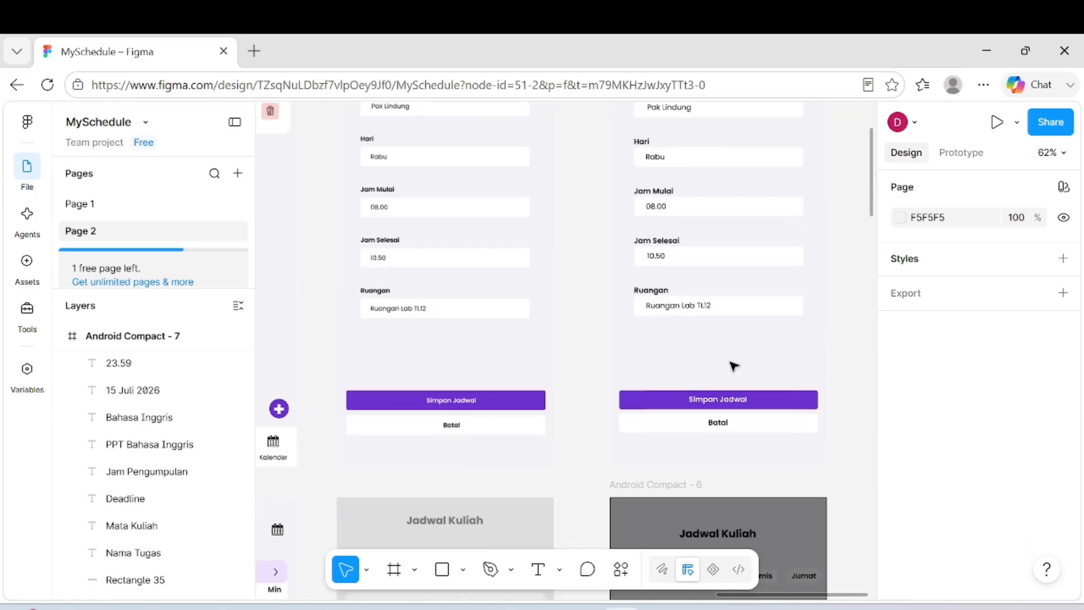
{"action": "scroll", "coordinate": [734, 366], "scroll_direction": "up", "scroll_amount": 3}
{"action": "scroll", "coordinate": [493, 398], "scroll_direction": "right", "scroll_amount": 5}
{"action": "left_click", "coordinate": [511, 398]}
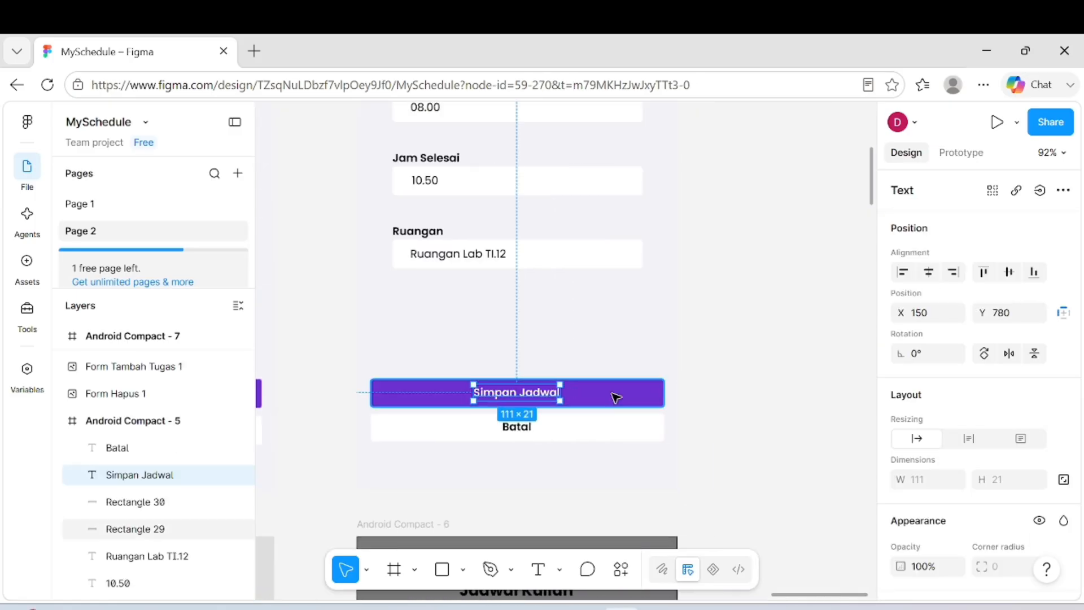
{"action": "left_click", "coordinate": [605, 404], "text": "shift"}
{"action": "left_click", "coordinate": [559, 437], "text": "shift"}
{"action": "left_click", "coordinate": [518, 428], "text": "shift"}
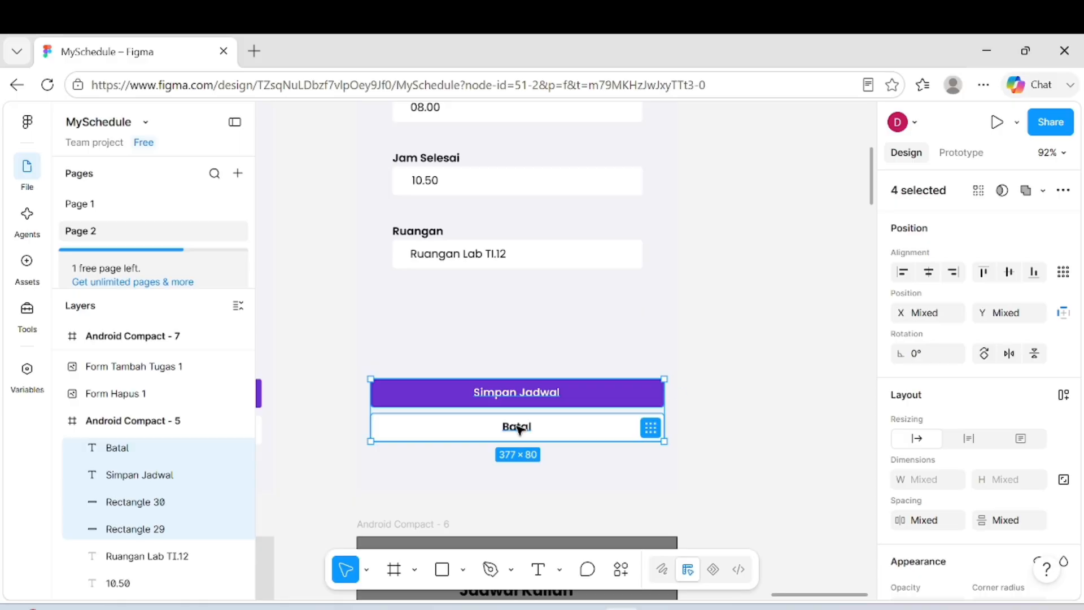
{"action": "key", "text": "ctrl+d"}
{"action": "left_click_drag", "start_coordinate": [560, 412], "coordinate": [260, 607]}
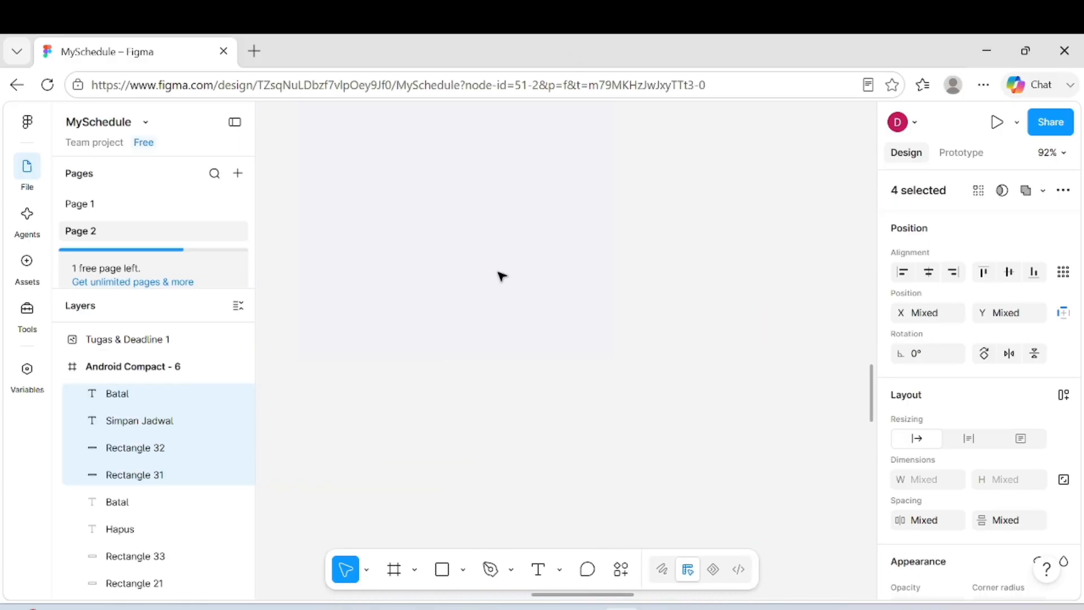
{"action": "mouse_move", "coordinate": [502, 276]}
{"action": "left_mouse_down"}
{"action": "mouse_move", "coordinate": [486, 273]}
{"action": "mouse_move", "coordinate": [519, 277]}
{"action": "left_mouse_up"}
{"action": "scroll", "coordinate": [497, 274], "scroll_direction": "down", "scroll_amount": 3}
{"action": "left_click", "coordinate": [696, 310]}
- Change the primary button label in the Tambah Tugas frame to "Simpan Tugas"
{"action": "left_click", "coordinate": [550, 268]}
{"action": "scroll", "coordinate": [551, 268], "scroll_direction": "left", "scroll_amount": 1}
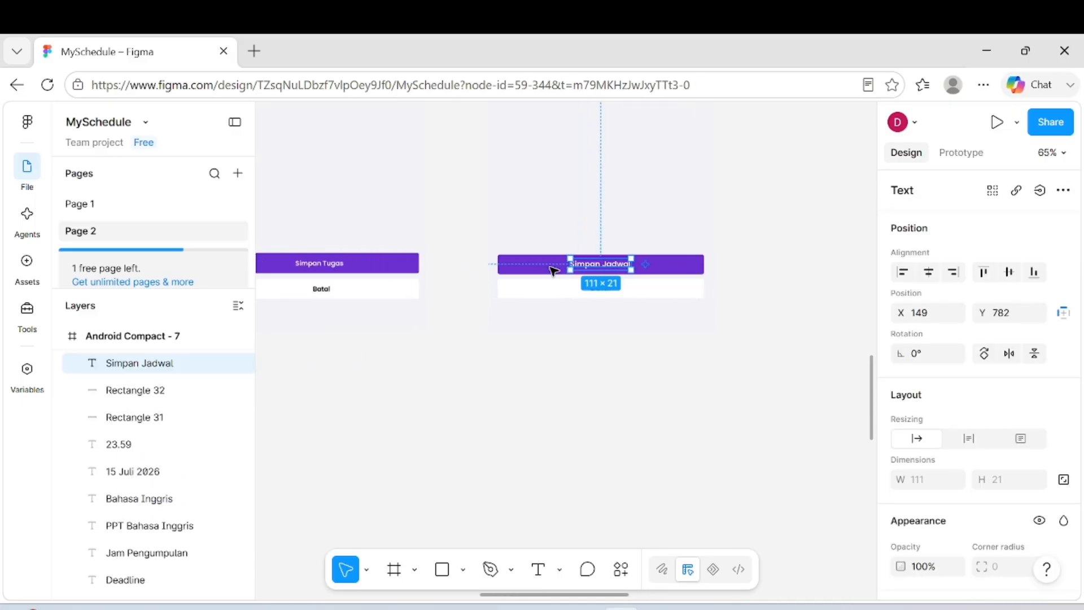
{"action": "double_click", "coordinate": [631, 268]}
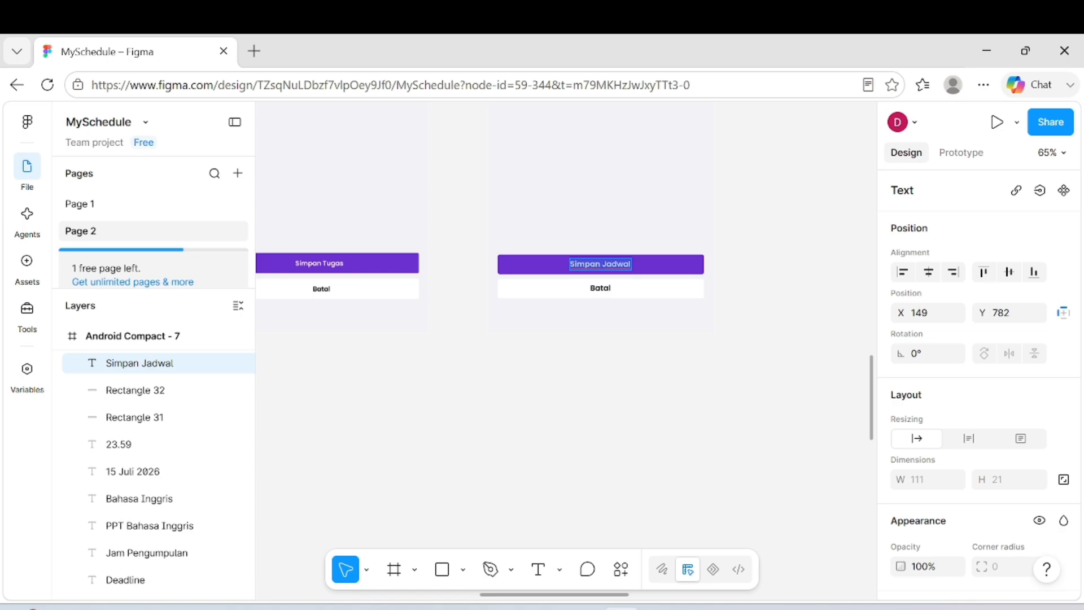
{"action": "type", "text": "Simpan Tugas"}
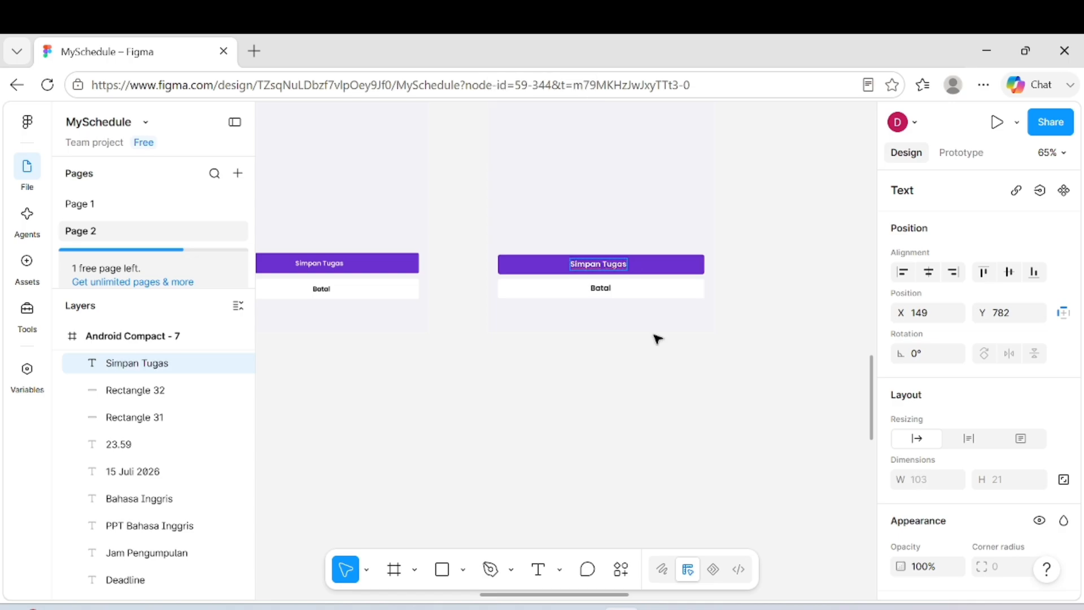
{"action": "scroll", "coordinate": [656, 339], "scroll_direction": "down", "scroll_amount": 3}
{"action": "key", "text": "Escape"}
{"action": "key", "text": "Escape"}
- Remove the reference screenshots from the canvas and regroup the seven recreated frames into two rows
{"action": "scroll", "coordinate": [765, 246], "scroll_direction": "down", "scroll_amount": 4}
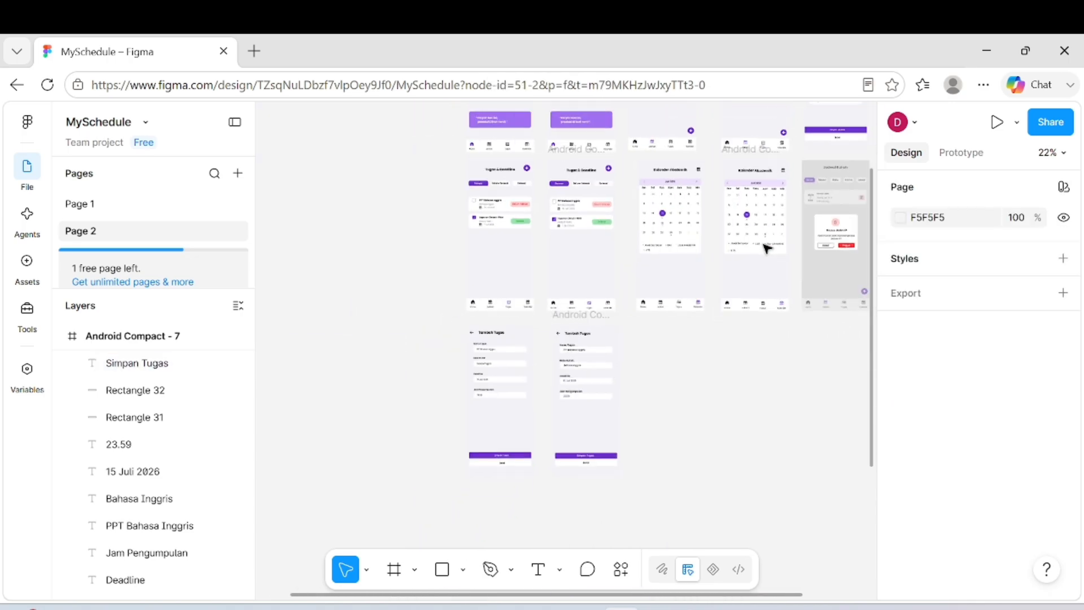
{"action": "scroll", "coordinate": [764, 246], "scroll_direction": "down", "scroll_amount": 1}
{"action": "scroll", "coordinate": [765, 245], "scroll_direction": "up", "scroll_amount": 3}
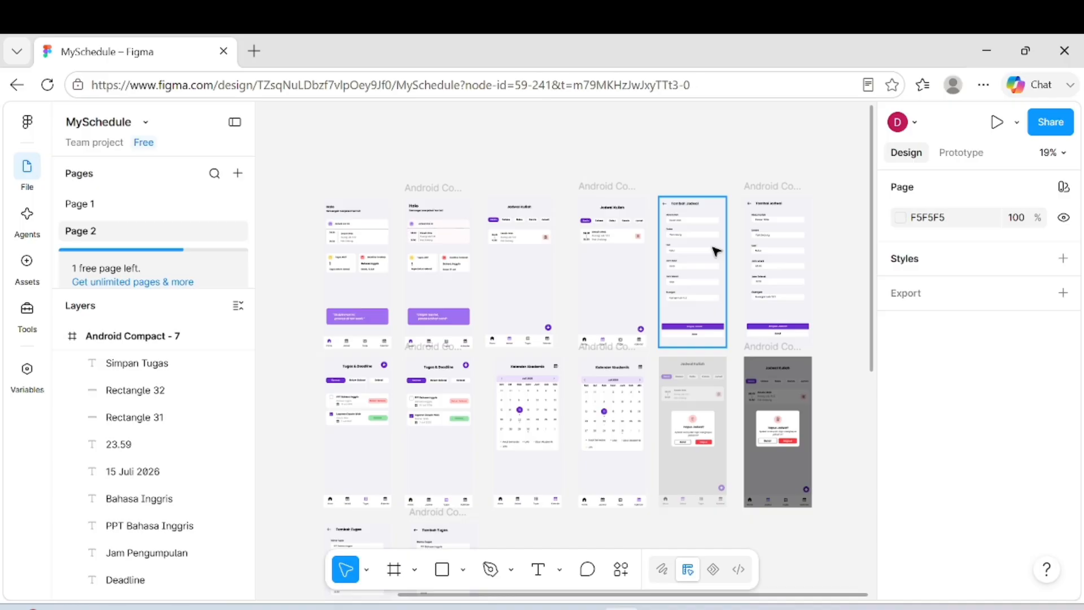
{"action": "left_click", "coordinate": [716, 251]}
{"action": "key", "text": "Escape"}
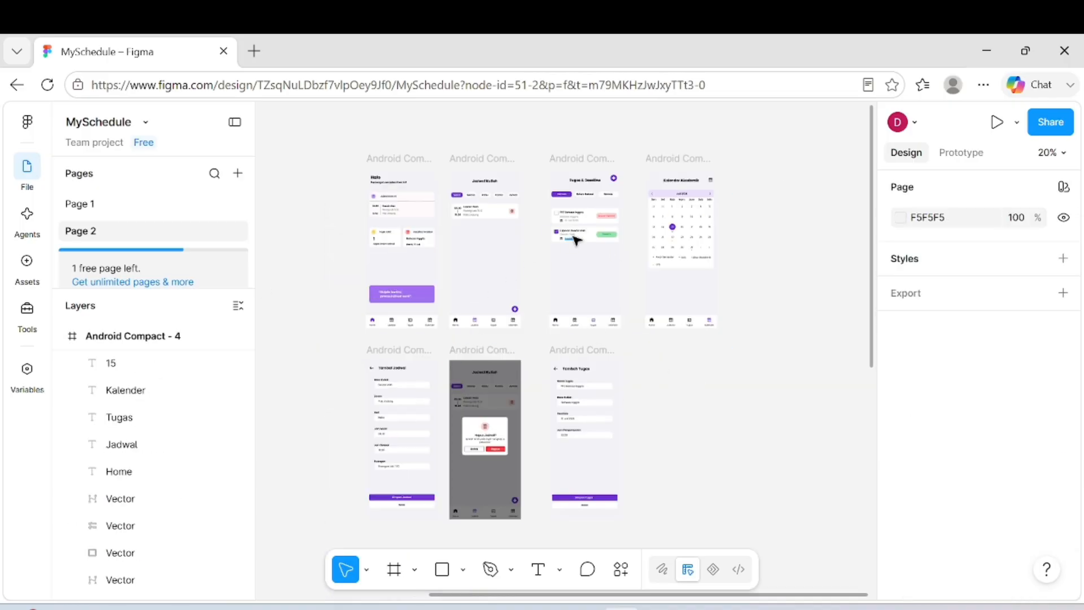
- Review the seven rearranged frames across both rows, checking the main screens and the form screens
{"action": "scroll", "coordinate": [432, 274], "scroll_direction": "up", "scroll_amount": 4}
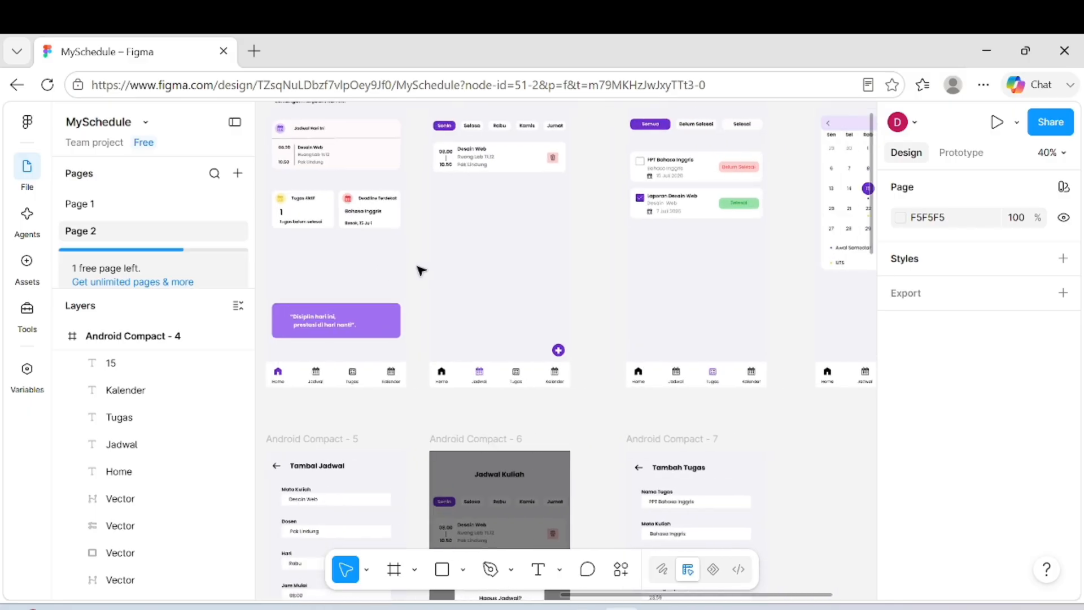
{"action": "scroll", "coordinate": [420, 271], "scroll_direction": "right", "scroll_amount": 5}
{"action": "scroll", "coordinate": [420, 271], "scroll_direction": "down", "scroll_amount": 2}
{"action": "scroll", "coordinate": [421, 271], "scroll_direction": "down", "scroll_amount": 5}
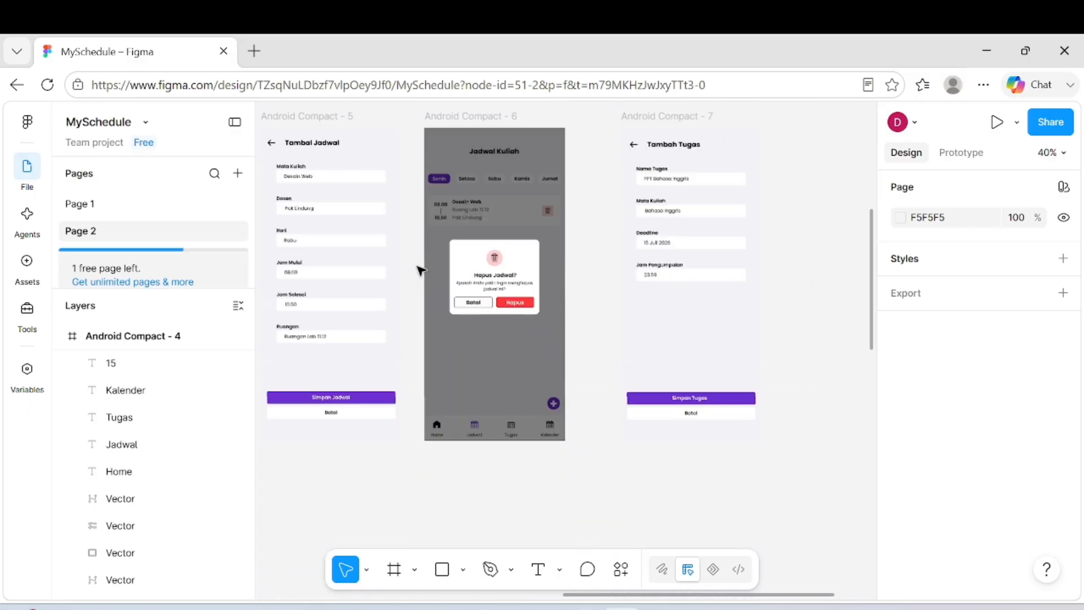
{"action": "scroll", "coordinate": [420, 271], "scroll_direction": "up", "scroll_amount": 4}
{"action": "scroll", "coordinate": [421, 271], "scroll_direction": "down", "scroll_amount": 1}
{"action": "scroll", "coordinate": [421, 271], "scroll_direction": "up", "scroll_amount": 3}
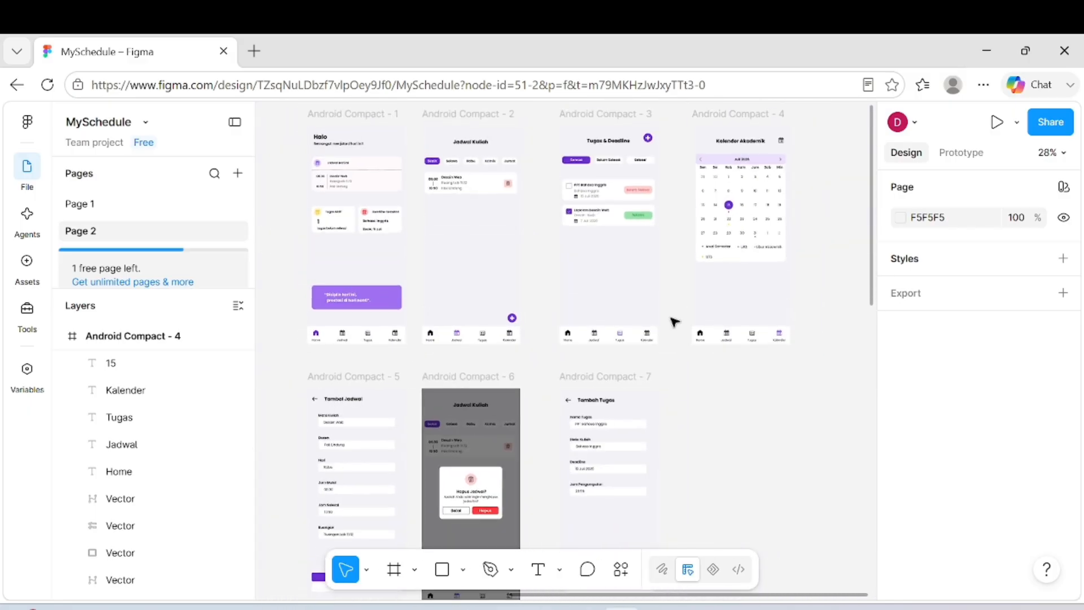
- In prototype mode, link the Jadwal icon of Android Compact - 1 to Android Compact - 2 with an instant on-tap navigation
{"action": "left_click", "coordinate": [975, 153]}
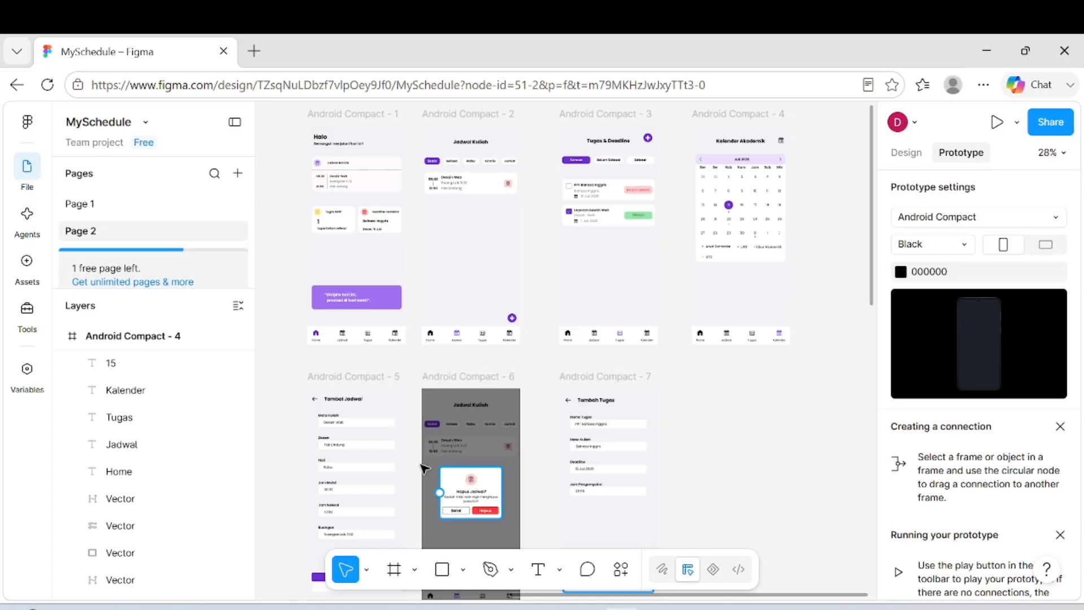
{"action": "scroll", "coordinate": [379, 346], "scroll_direction": "up", "scroll_amount": 3}
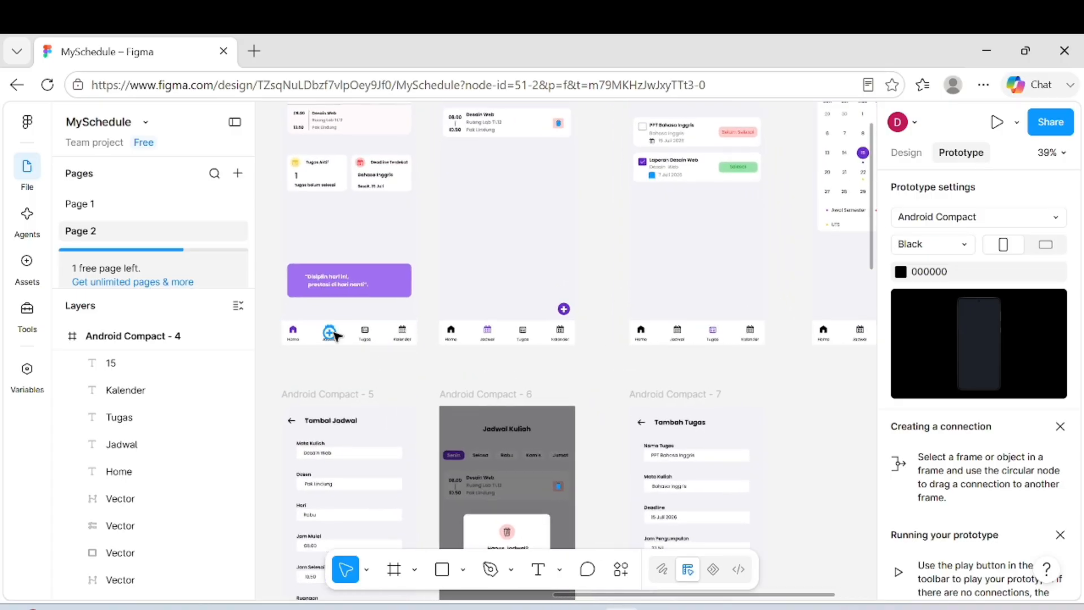
{"action": "left_click_drag", "start_coordinate": [331, 333], "coordinate": [467, 333]}
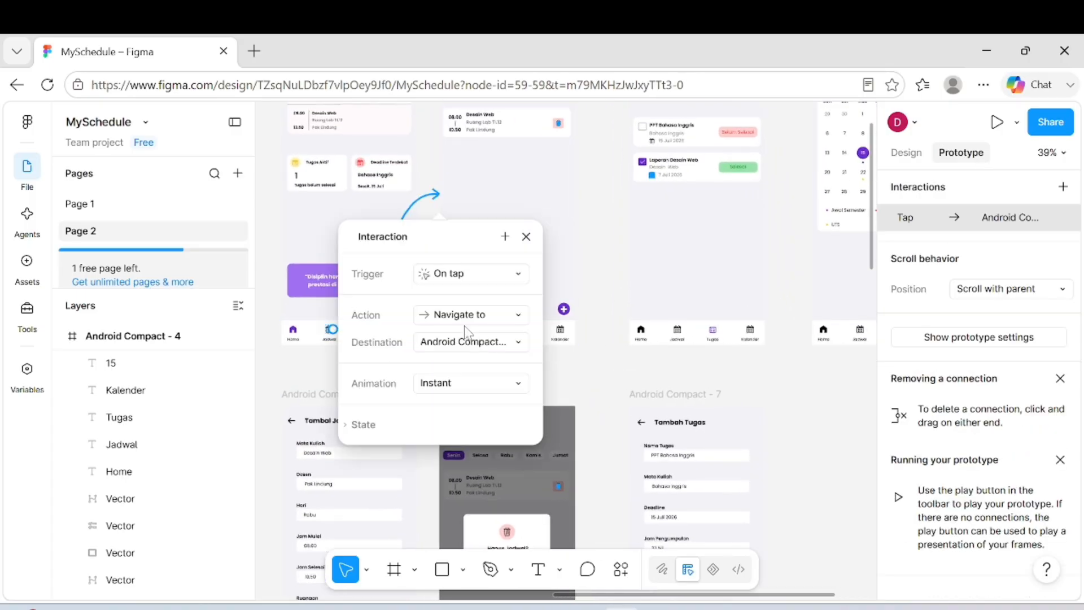
{"action": "left_click", "coordinate": [526, 237]}
- Link both the checklist lines and the outline of the Tugas icon in Android Compact - 1 to Android Compact - 3 on tap
{"action": "scroll", "coordinate": [368, 330], "scroll_direction": "up", "scroll_amount": 5}
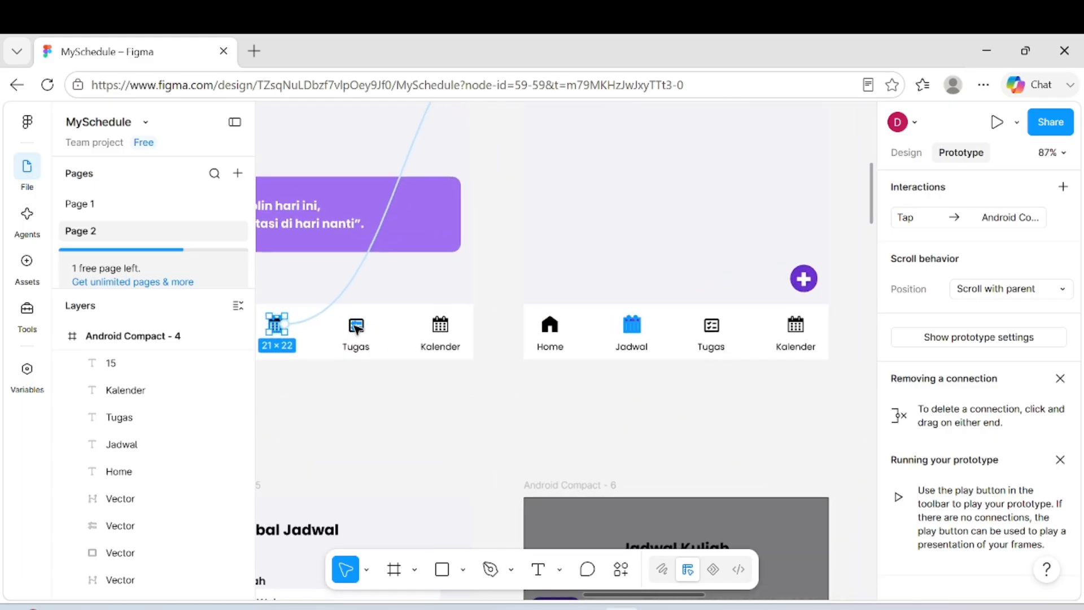
{"action": "left_click", "coordinate": [360, 329]}
{"action": "left_click_drag", "start_coordinate": [365, 325], "coordinate": [635, 343]}
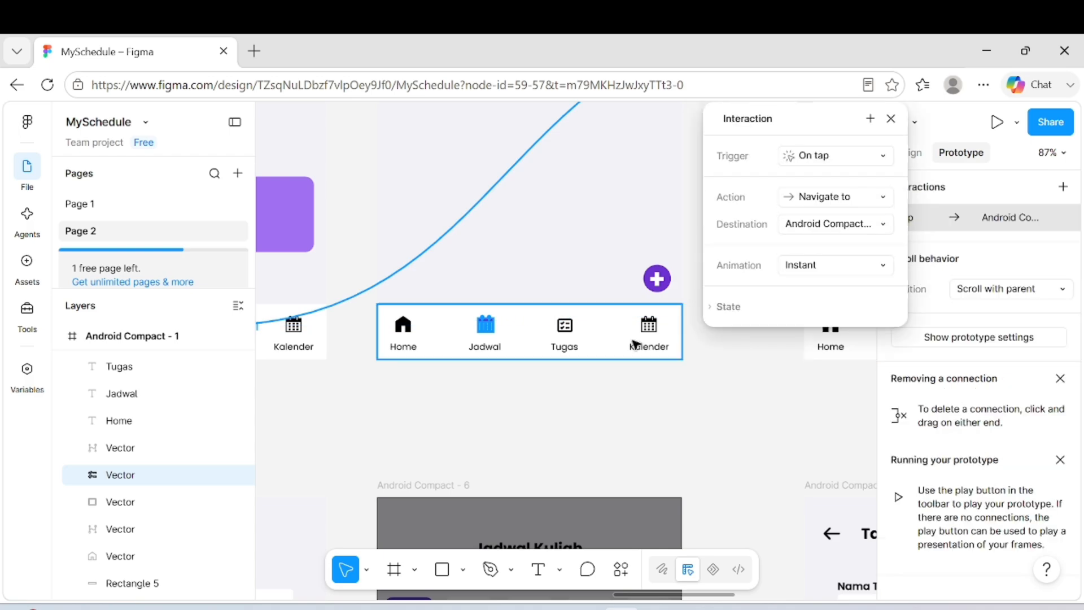
{"action": "left_click", "coordinate": [599, 402]}
{"action": "scroll", "coordinate": [534, 416], "scroll_direction": "left", "scroll_amount": 6}
{"action": "scroll", "coordinate": [534, 416], "scroll_direction": "down", "scroll_amount": 3}
{"action": "scroll", "coordinate": [584, 356], "scroll_direction": "up", "scroll_amount": 2}
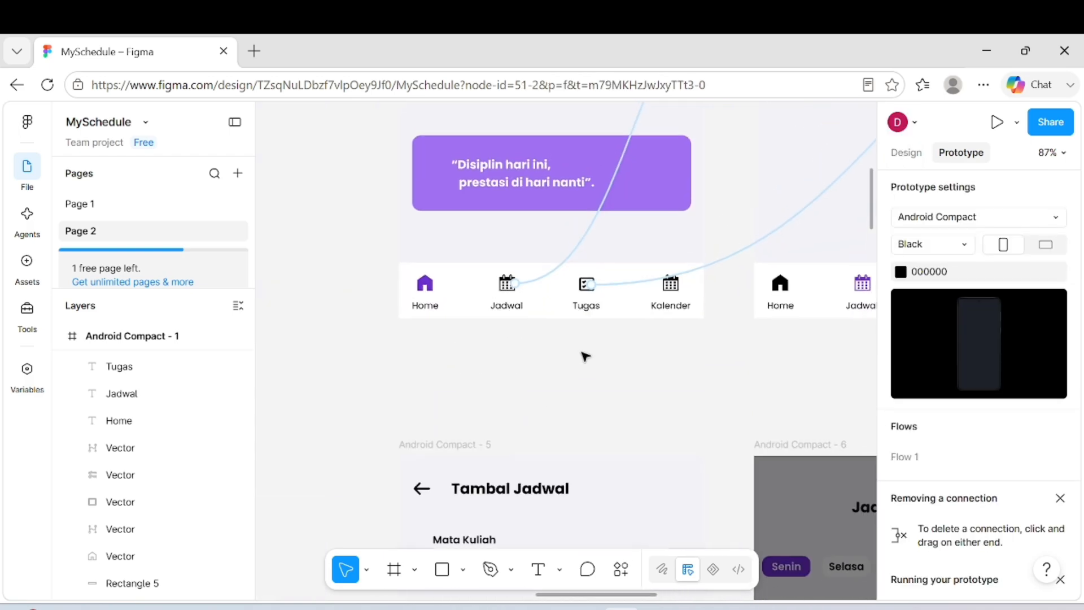
{"action": "scroll", "coordinate": [589, 352], "scroll_direction": "up", "scroll_amount": 3}
{"action": "scroll", "coordinate": [589, 352], "scroll_direction": "up", "scroll_amount": 3}
{"action": "left_click", "coordinate": [543, 282]}
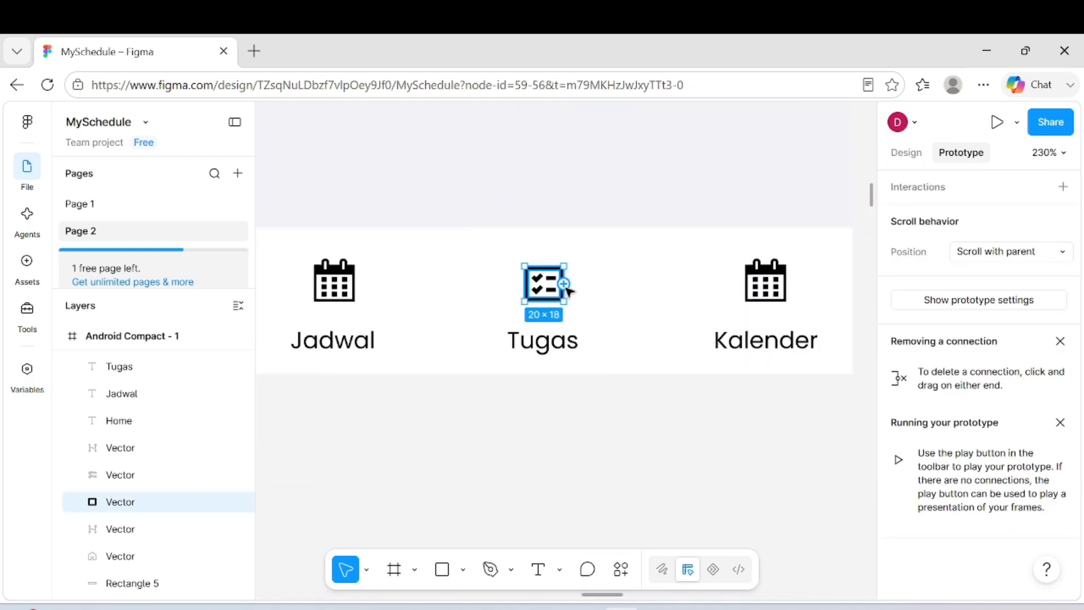
{"action": "left_click_drag", "start_coordinate": [877, 325], "coordinate": [704, 252]}
- Link the Kalender icon of Android Compact - 1 to Android Compact - 4 with an instant on-tap navigation
{"action": "scroll", "coordinate": [556, 370], "scroll_direction": "down", "scroll_amount": 6}
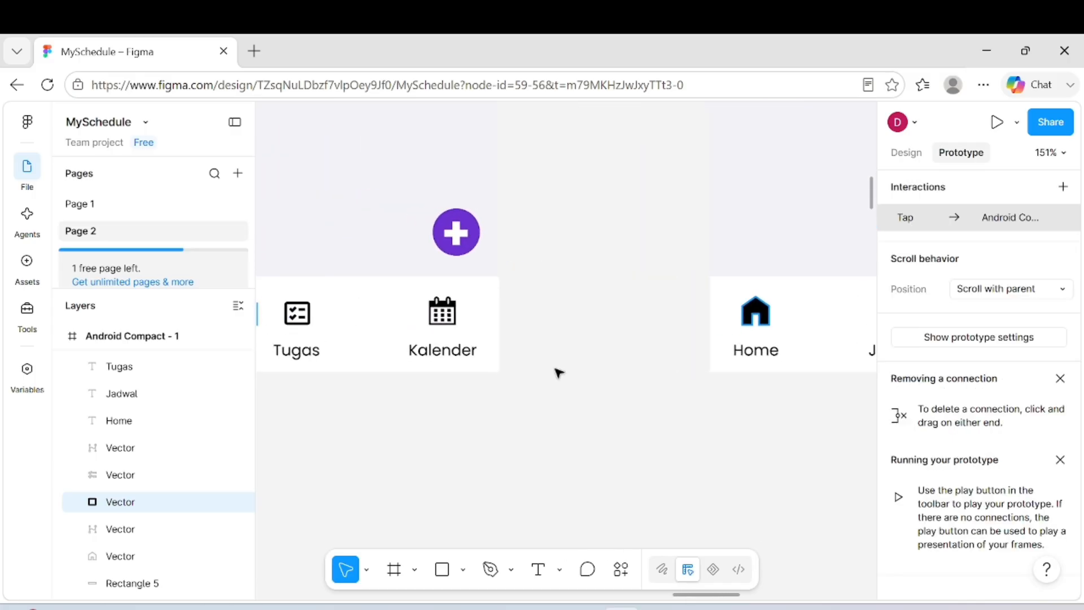
{"action": "scroll", "coordinate": [558, 372], "scroll_direction": "left", "scroll_amount": 5}
{"action": "left_click", "coordinate": [567, 341]}
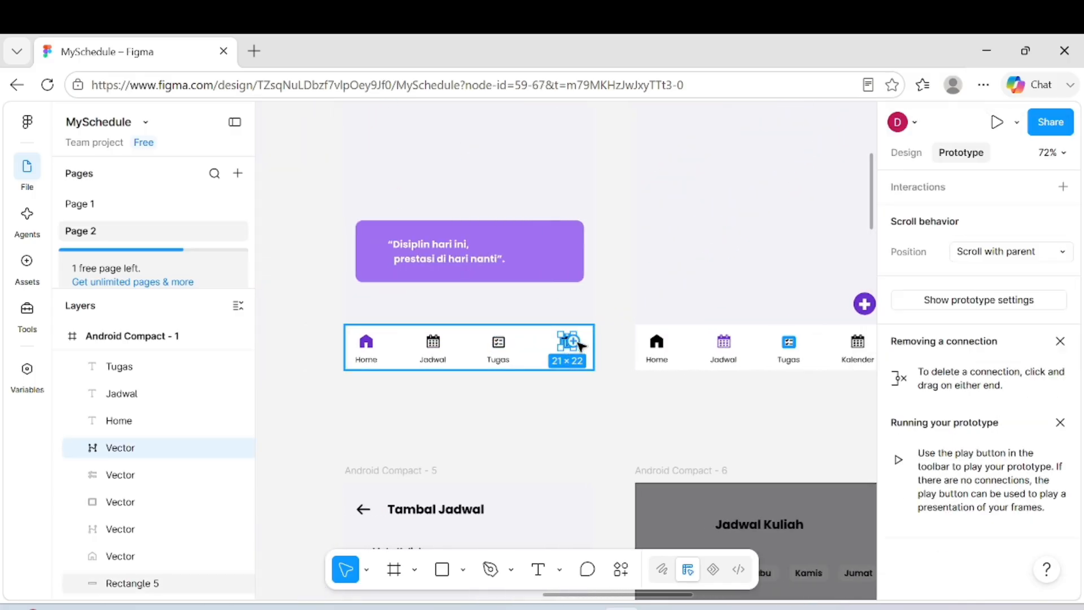
{"action": "left_click_drag", "start_coordinate": [574, 340], "coordinate": [827, 301]}
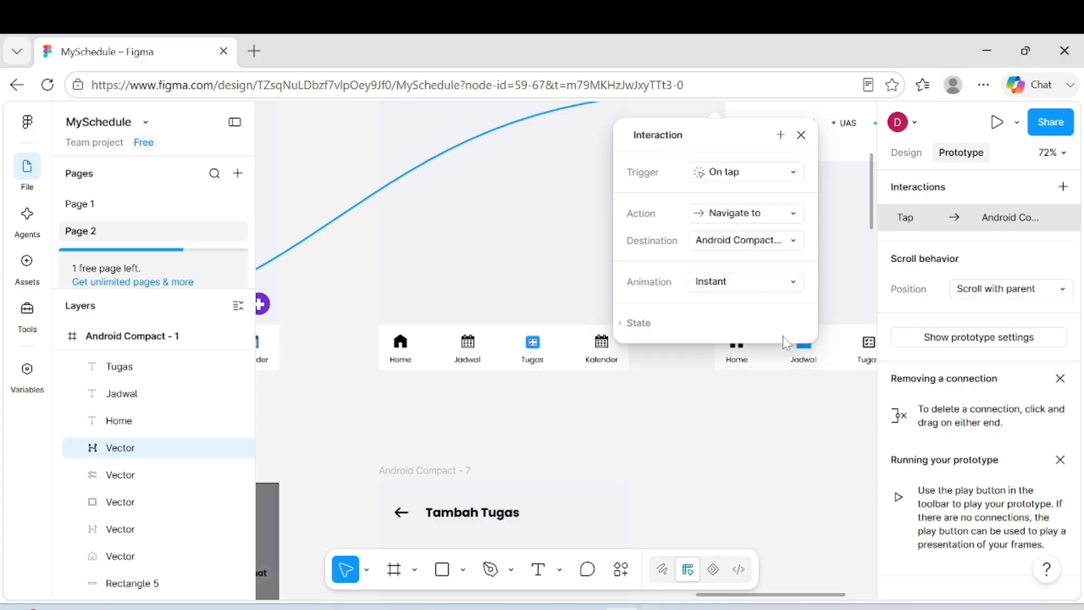
{"action": "left_click", "coordinate": [649, 449]}
- Link the Home icon of Android Compact - 2 back to Android Compact - 1 with an instant on-tap navigation
{"action": "scroll", "coordinate": [649, 449], "scroll_direction": "down", "scroll_amount": 1}
{"action": "scroll", "coordinate": [649, 449], "scroll_direction": "down", "scroll_amount": 4}
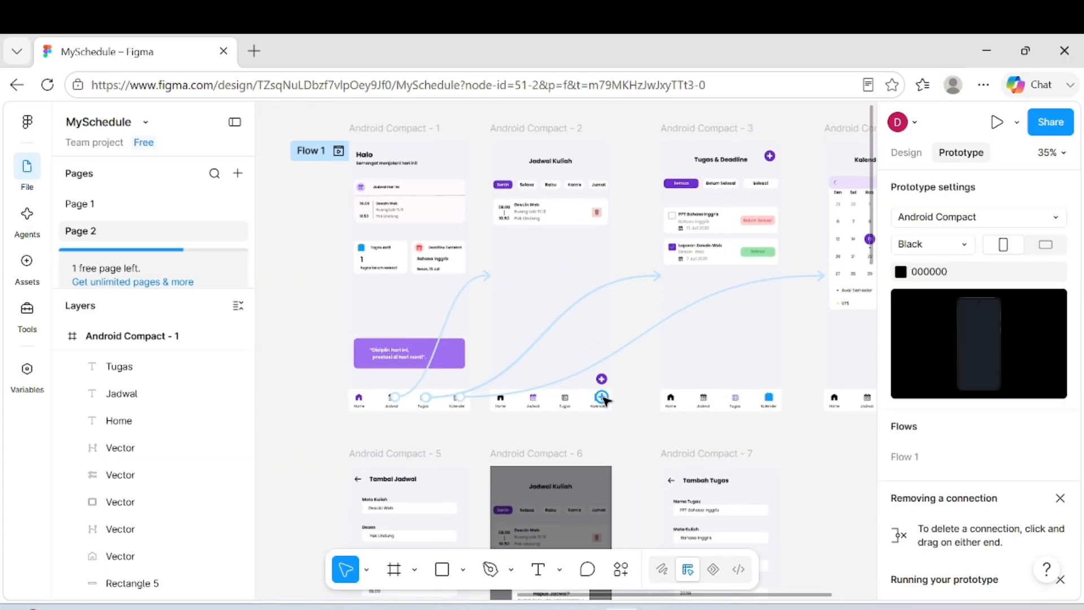
{"action": "scroll", "coordinate": [506, 405], "scroll_direction": "up", "scroll_amount": 4}
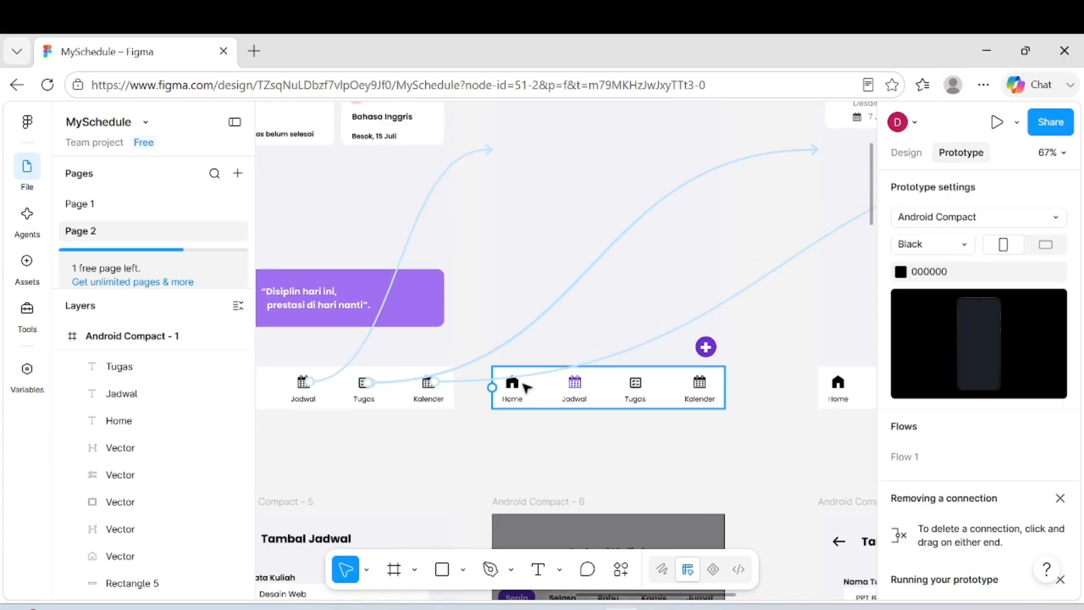
{"action": "left_click", "coordinate": [500, 397]}
{"action": "left_click_drag", "start_coordinate": [499, 370], "coordinate": [440, 351]}
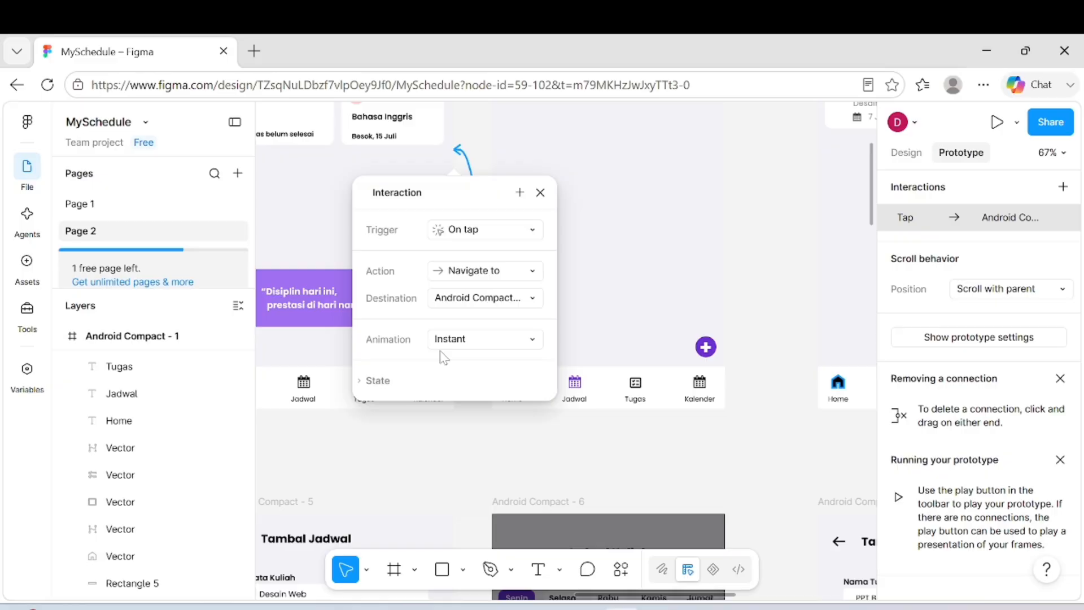
{"action": "left_click", "coordinate": [540, 192]}
- Link the Tugas icon of Android Compact - 2 to Android Compact - 3 with an instant on-tap navigation
{"action": "scroll", "coordinate": [636, 382], "scroll_direction": "up", "scroll_amount": 5}
{"action": "left_click", "coordinate": [648, 379]}
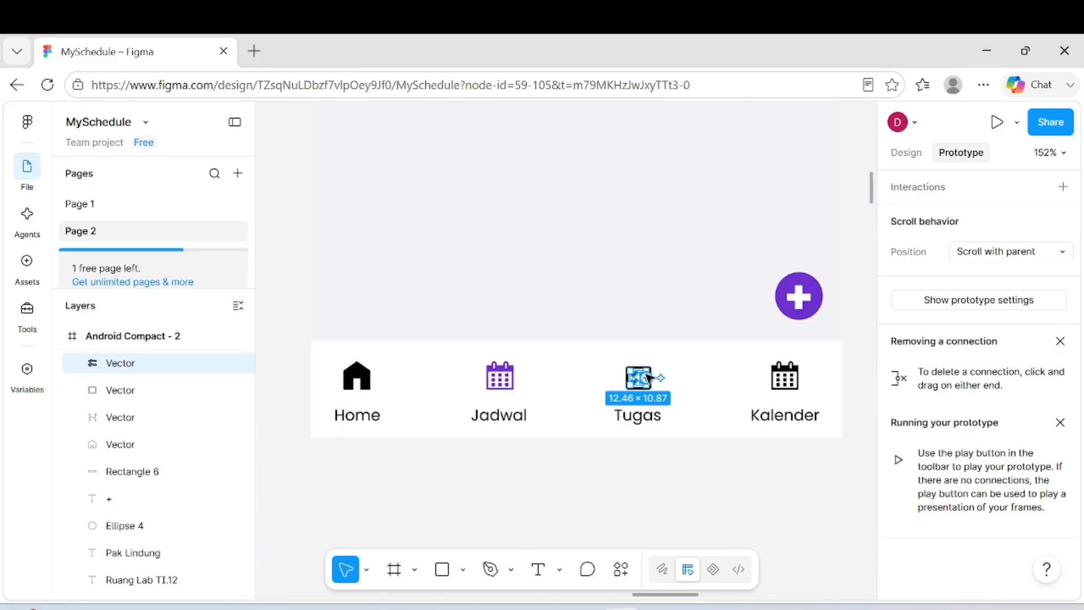
{"action": "left_click", "coordinate": [654, 444]}
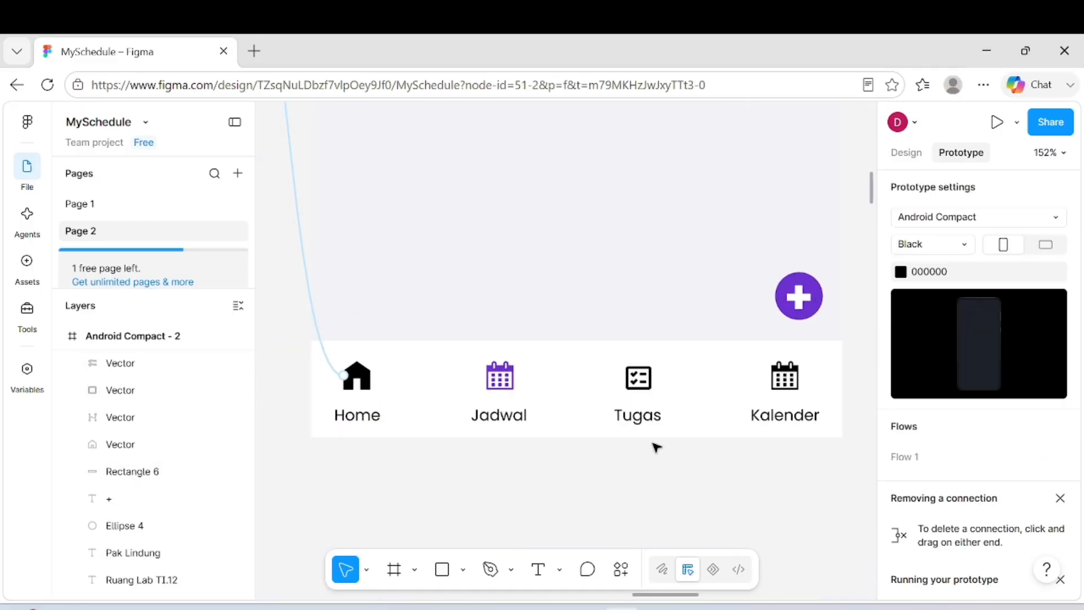
{"action": "left_click", "coordinate": [646, 383]}
{"action": "left_click_drag", "start_coordinate": [654, 377], "coordinate": [807, 327]}
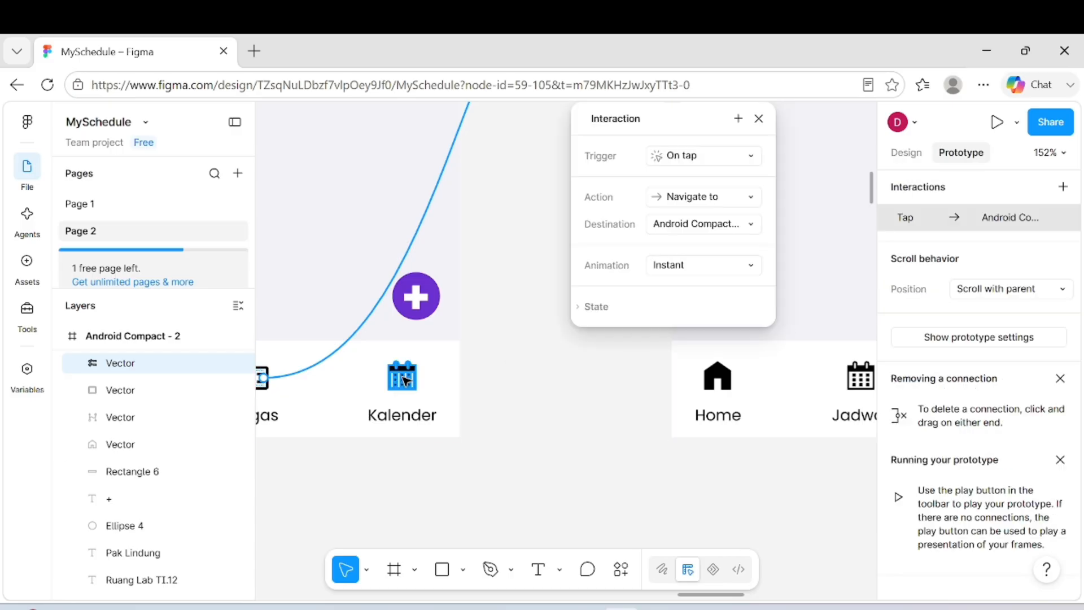
- Link the Kalender icon of Android Compact - 2 to Android Compact - 4 with an on-tap navigation
{"action": "left_click", "coordinate": [404, 379]}
{"action": "left_click_drag", "start_coordinate": [419, 376], "coordinate": [853, 263]}
{"action": "scroll", "coordinate": [513, 401], "scroll_direction": "down", "scroll_amount": 5}
{"action": "left_click", "coordinate": [473, 437]}
{"action": "scroll", "coordinate": [472, 438], "scroll_direction": "left", "scroll_amount": 5}
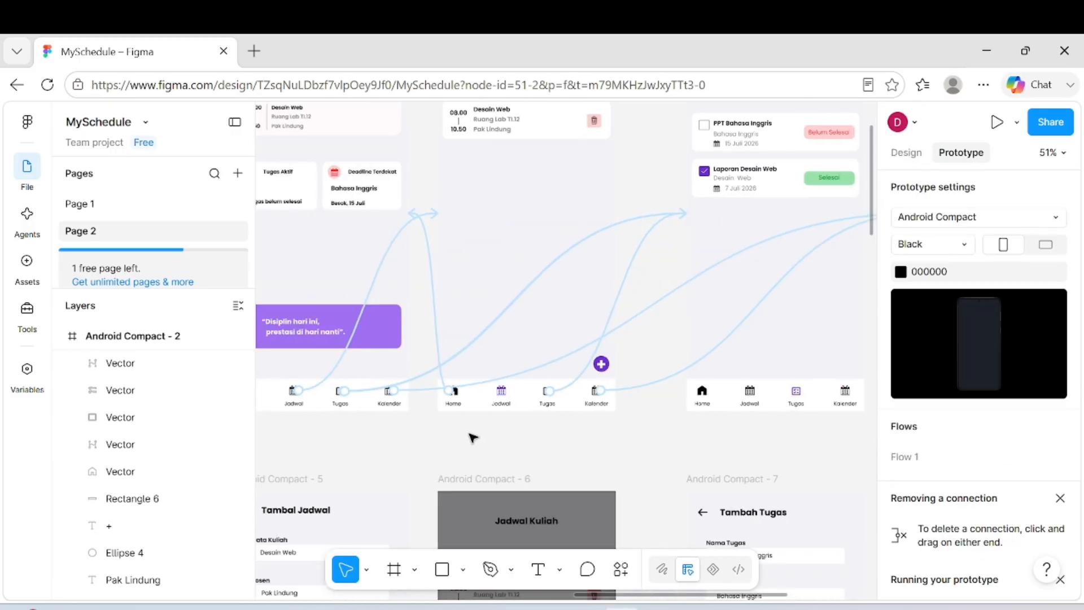
- Link the purple plus button of Android Compact - 2 to the Tambah Jadwal frame, Android Compact - 5, on tap
{"action": "scroll", "coordinate": [504, 360], "scroll_direction": "up", "scroll_amount": 2}
{"action": "scroll", "coordinate": [503, 359], "scroll_direction": "down", "scroll_amount": 1}
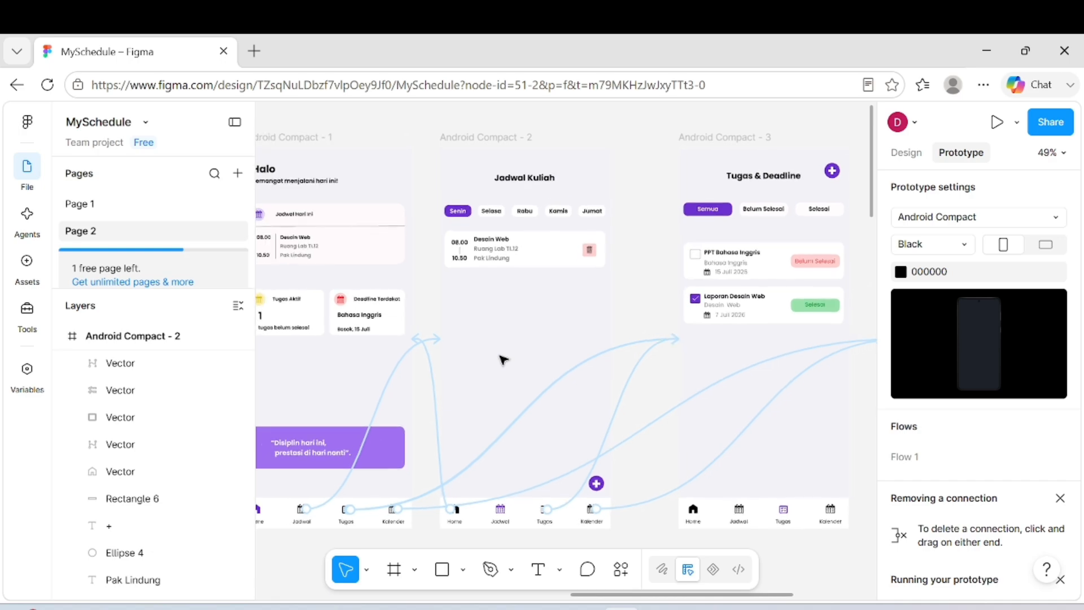
{"action": "scroll", "coordinate": [503, 359], "scroll_direction": "down", "scroll_amount": 2}
{"action": "scroll", "coordinate": [503, 360], "scroll_direction": "down", "scroll_amount": 2}
{"action": "left_click_drag", "start_coordinate": [596, 309], "coordinate": [345, 422]}
{"action": "left_click", "coordinate": [412, 346]}
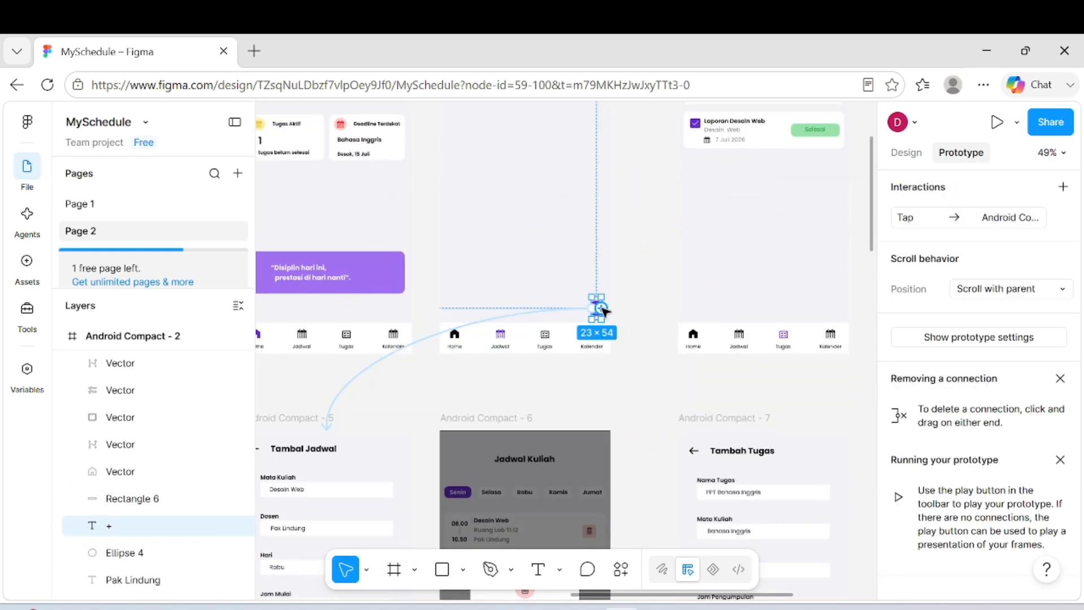
- Add a second on-drag navigation from the plus sign to Android Compact - 5 with Smart animate, Ease out and 300ms
{"action": "left_click_drag", "start_coordinate": [467, 366], "coordinate": [347, 433]}
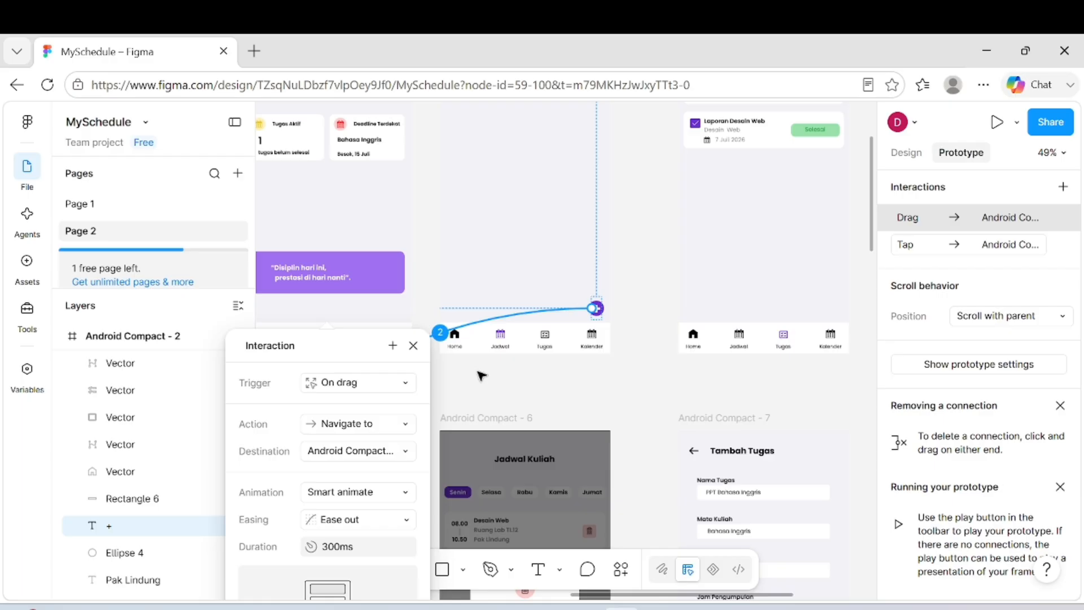
{"action": "left_click", "coordinate": [455, 400]}
{"action": "scroll", "coordinate": [455, 400], "scroll_direction": "up", "scroll_amount": 3}
{"action": "scroll", "coordinate": [695, 231], "scroll_direction": "up", "scroll_amount": 3}
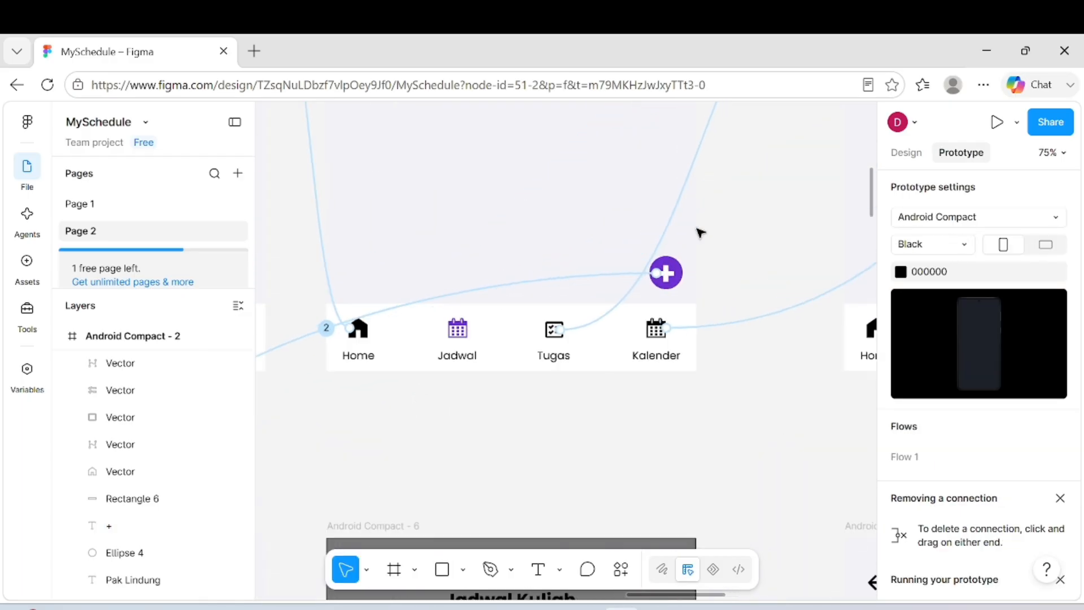
{"action": "left_click", "coordinate": [655, 271]}
{"action": "left_click", "coordinate": [724, 326]}
{"action": "scroll", "coordinate": [724, 326], "scroll_direction": "down", "scroll_amount": 2}
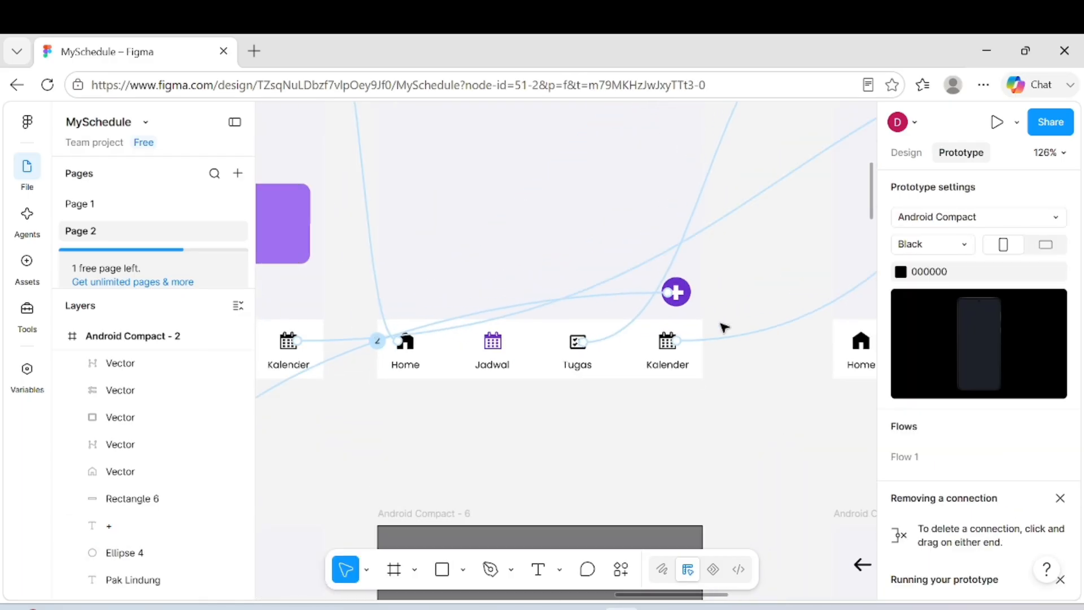
- Link the Simpan Jadwal button of Android Compact - 5 to Android Compact - 2 with an instant on-tap navigation
{"action": "scroll", "coordinate": [724, 326], "scroll_direction": "down", "scroll_amount": 5}
{"action": "scroll", "coordinate": [720, 321], "scroll_direction": "down", "scroll_amount": 2}
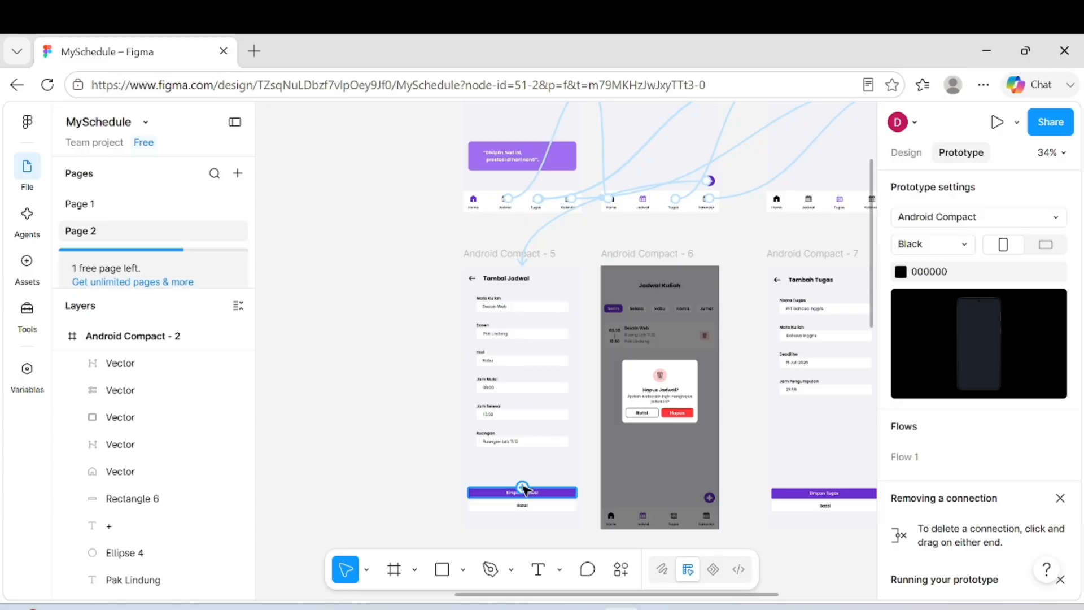
{"action": "left_click_drag", "start_coordinate": [523, 493], "coordinate": [621, 213]}
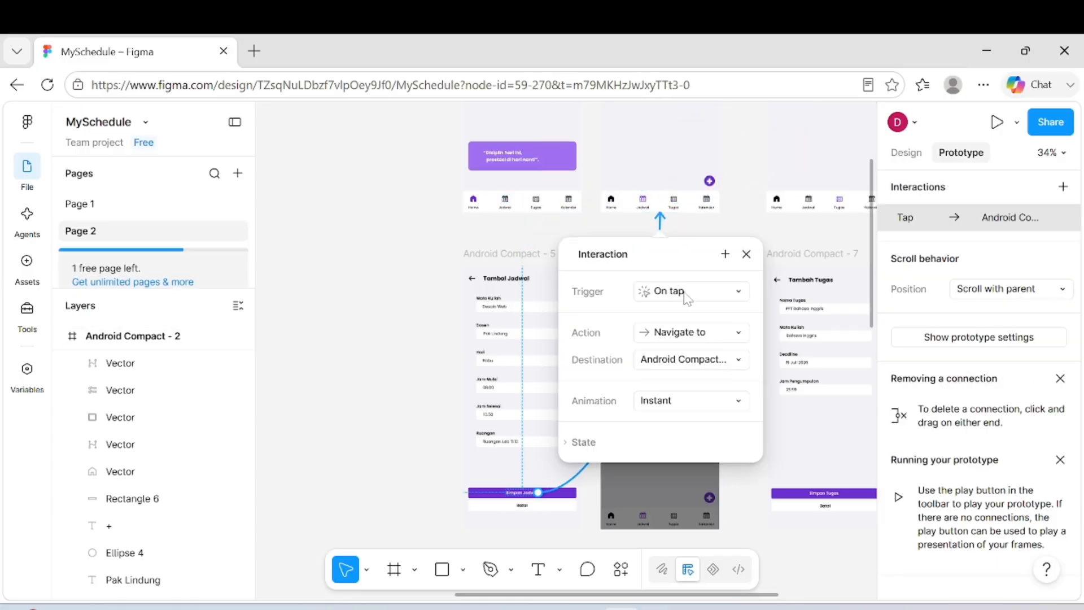
{"action": "left_click", "coordinate": [739, 255]}
- Link the Batal button of Android Compact - 5 to Android Compact - 2 with an on-tap navigation
{"action": "left_click", "coordinate": [567, 505]}
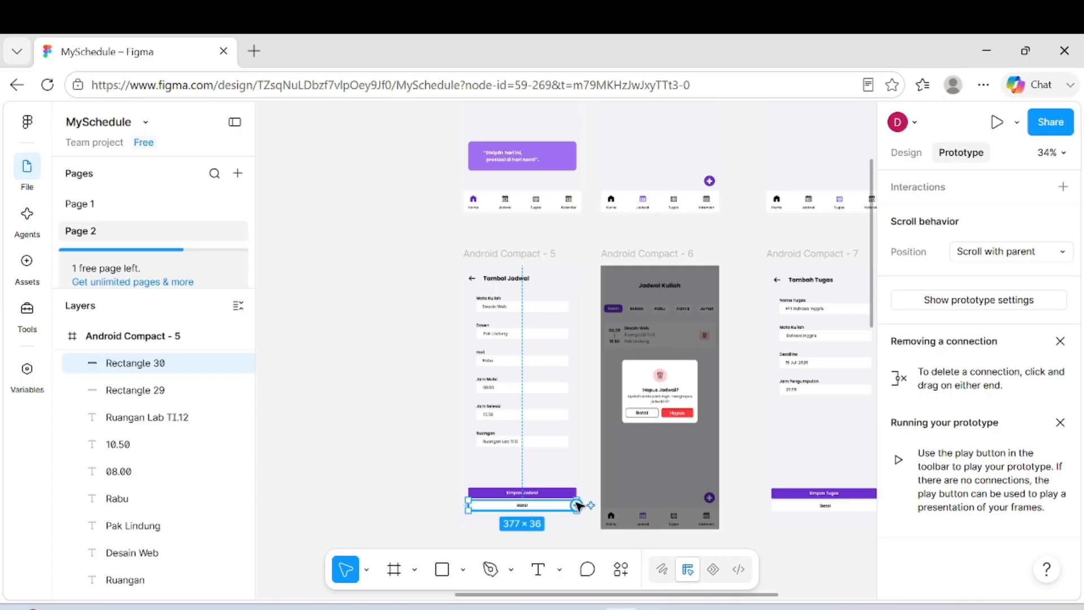
{"action": "left_click_drag", "start_coordinate": [578, 505], "coordinate": [660, 215]}
{"action": "left_click", "coordinate": [733, 252]}
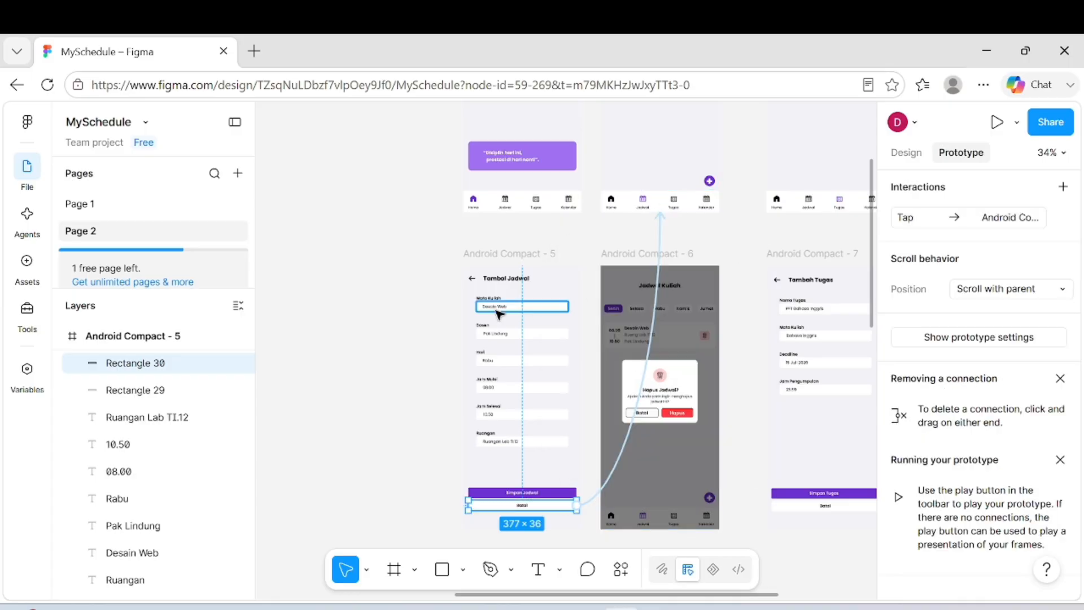
- Link the back arrow of Android Compact - 5 to Android Compact - 2 with an instant on-tap navigation
{"action": "left_click", "coordinate": [473, 278]}
{"action": "left_click_drag", "start_coordinate": [474, 276], "coordinate": [638, 209]}
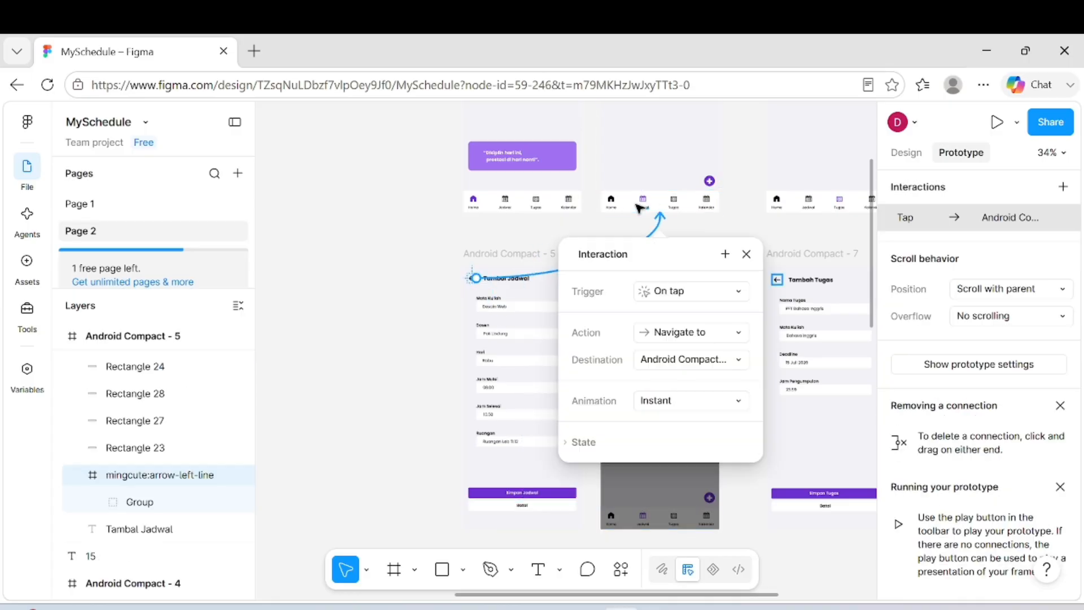
{"action": "left_click", "coordinate": [747, 254]}
- Link the trash icon's background on the schedule card of Android Compact - 2 to Android Compact - 6 on tap
{"action": "scroll", "coordinate": [557, 180], "scroll_direction": "up", "scroll_amount": 3}
{"action": "scroll", "coordinate": [556, 180], "scroll_direction": "right", "scroll_amount": 3}
{"action": "scroll", "coordinate": [548, 182], "scroll_direction": "up", "scroll_amount": 5}
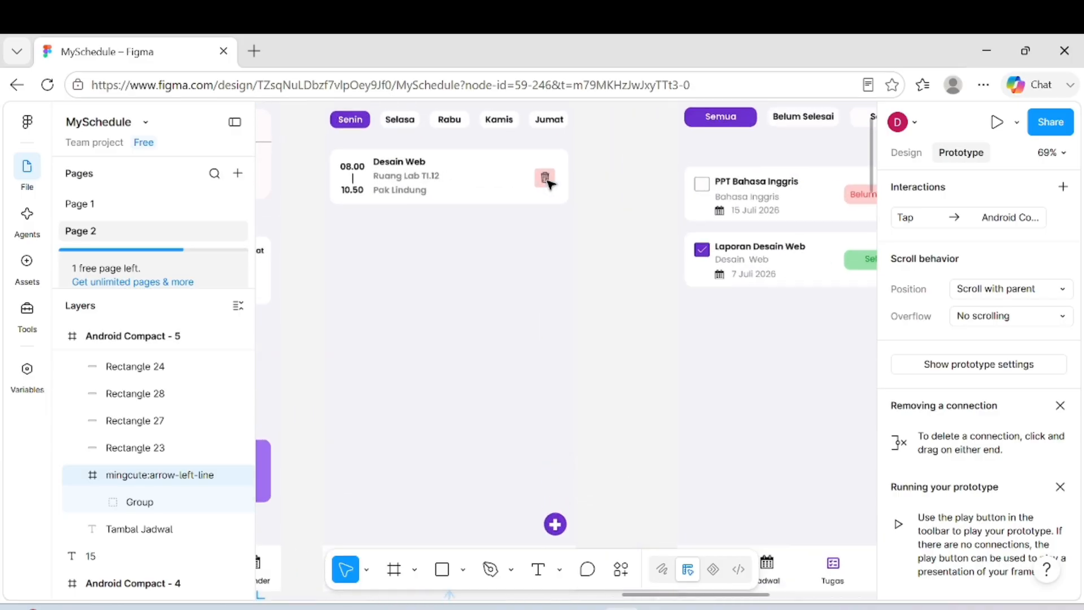
{"action": "left_click", "coordinate": [546, 180]}
{"action": "left_click_drag", "start_coordinate": [544, 189], "coordinate": [443, 518]}
{"action": "left_click", "coordinate": [504, 346]}
- Link the Batal button of the Hapus Jadwal dialog in Android Compact - 6 to Android Compact - 2, on tap with Instant animation
{"action": "scroll", "coordinate": [504, 349], "scroll_direction": "down", "scroll_amount": 5}
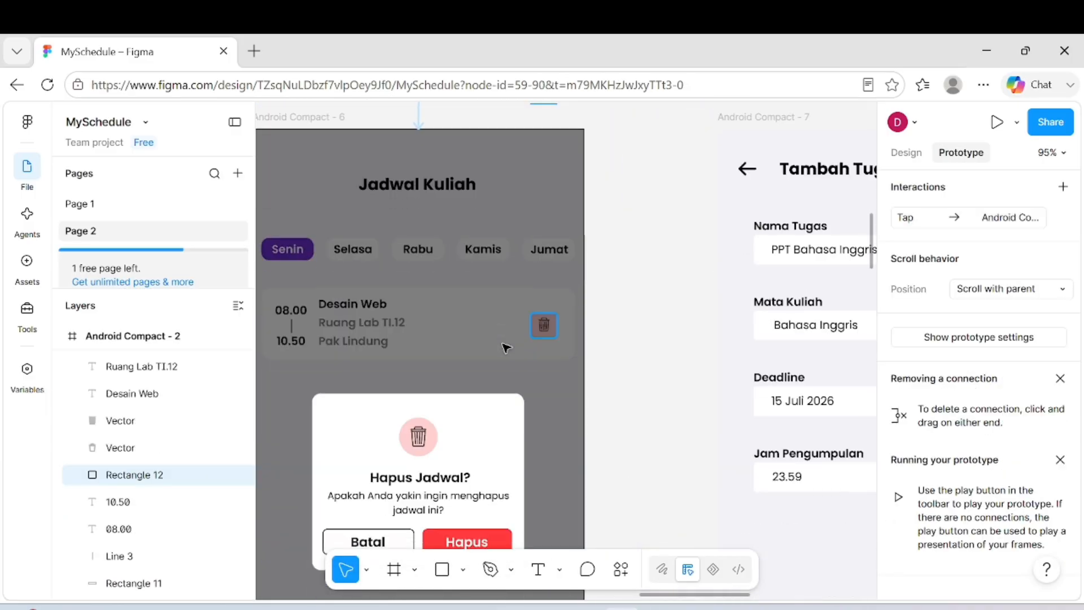
{"action": "scroll", "coordinate": [395, 508], "scroll_direction": "down", "scroll_amount": 3}
{"action": "left_click", "coordinate": [406, 387]}
{"action": "left_click_drag", "start_coordinate": [414, 379], "coordinate": [384, 223]}
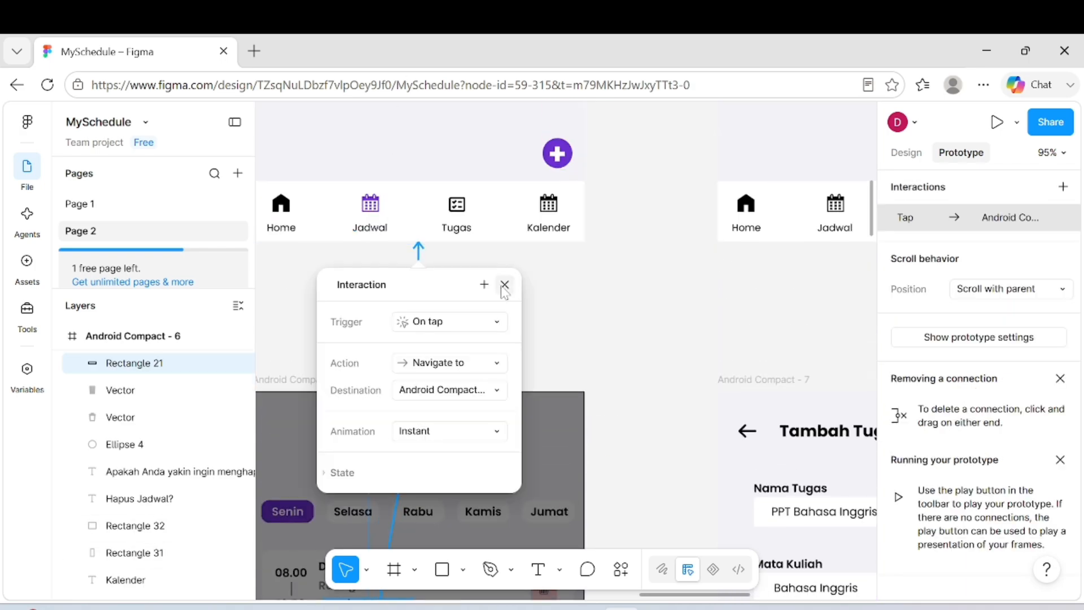
{"action": "left_click", "coordinate": [503, 285]}
- Link the Jadwal icon in the navigation bar of Android Compact - 3 to Android Compact - 2
{"action": "scroll", "coordinate": [504, 287], "scroll_direction": "down", "scroll_amount": 6}
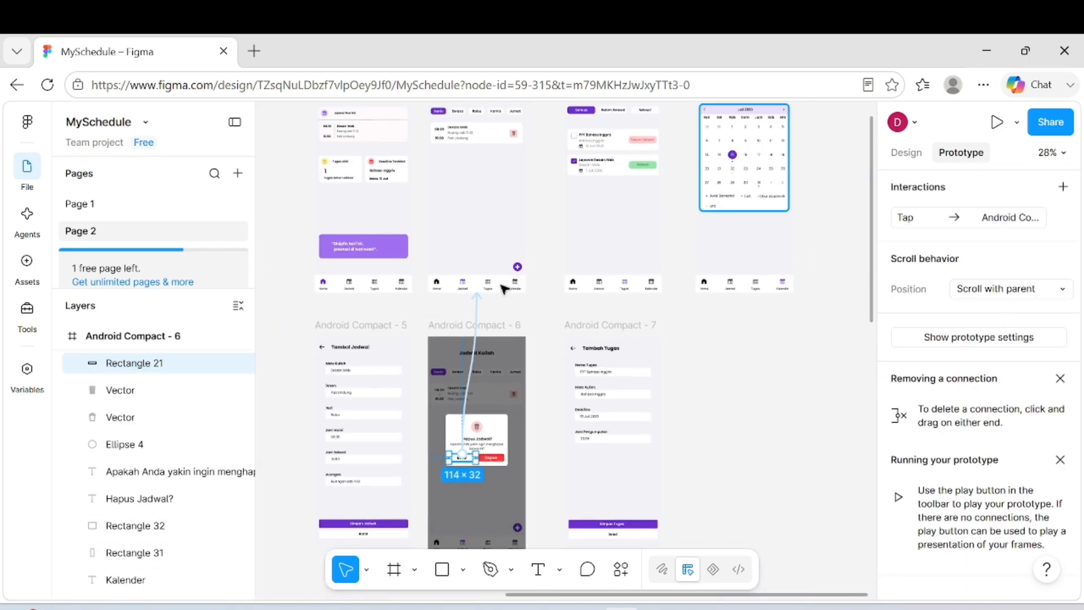
{"action": "scroll", "coordinate": [505, 290], "scroll_direction": "right", "scroll_amount": 5}
{"action": "scroll", "coordinate": [535, 357], "scroll_direction": "up", "scroll_amount": 2}
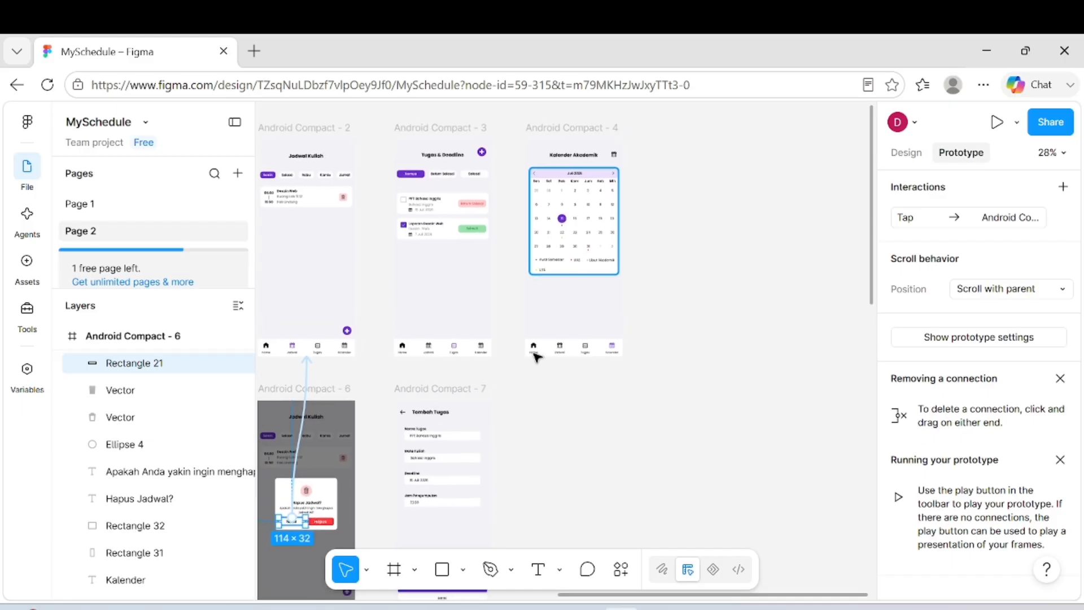
{"action": "left_click", "coordinate": [539, 415]}
{"action": "left_click_drag", "start_coordinate": [435, 346], "coordinate": [353, 332]}
{"action": "left_click", "coordinate": [450, 288]}
- Link the Home icon of Android Compact - 3 to Android Compact - 1 and its Kalender icon to Android Compact - 4 on tap
{"action": "left_click", "coordinate": [407, 344]}
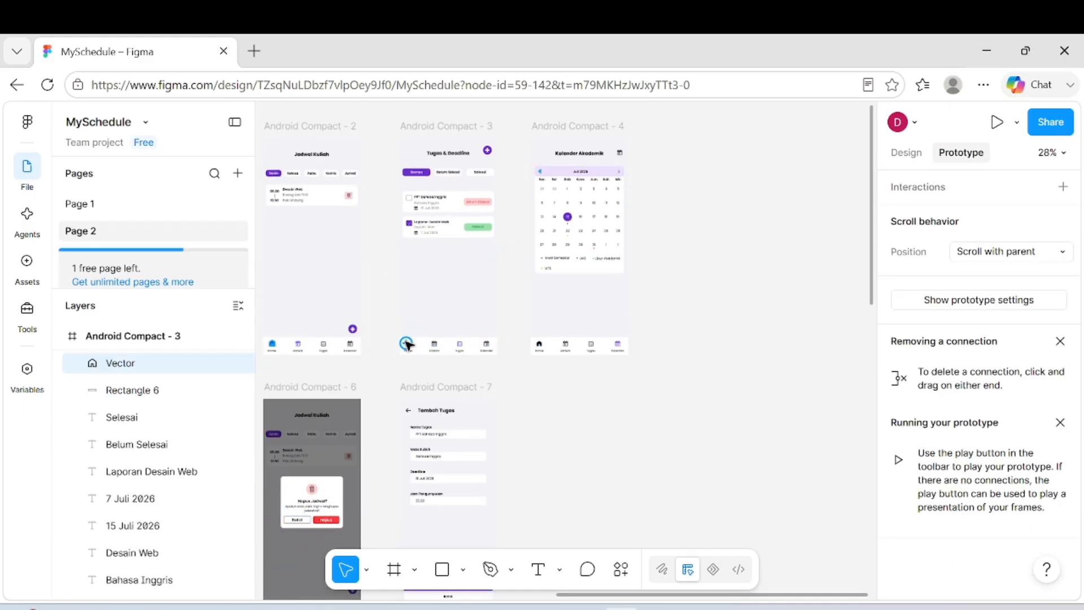
{"action": "left_click_drag", "start_coordinate": [322, 365], "coordinate": [471, 285]}
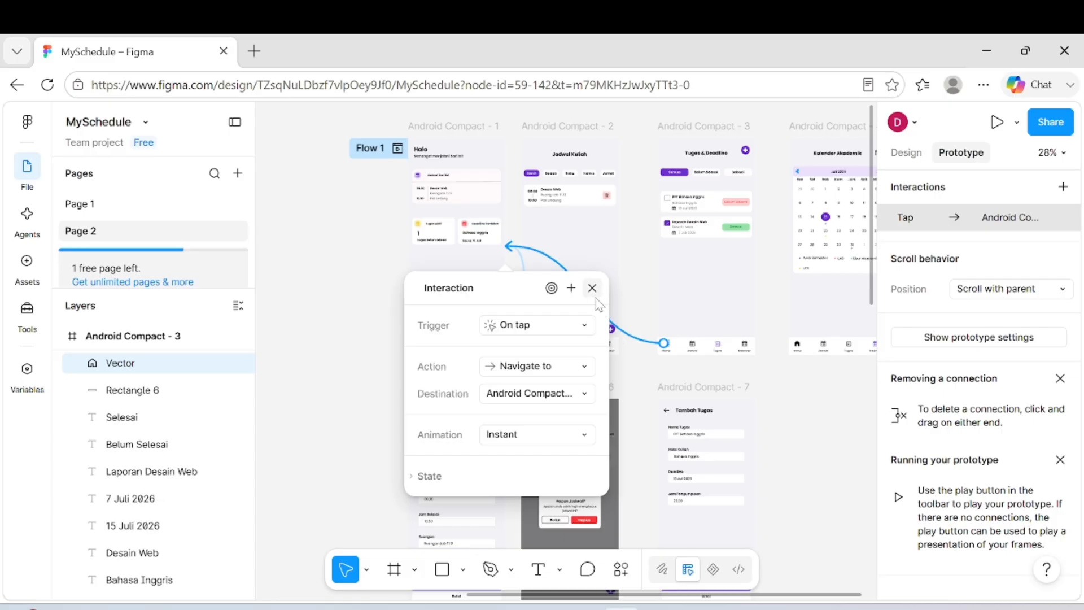
{"action": "left_click", "coordinate": [592, 287]}
{"action": "left_click", "coordinate": [744, 343]}
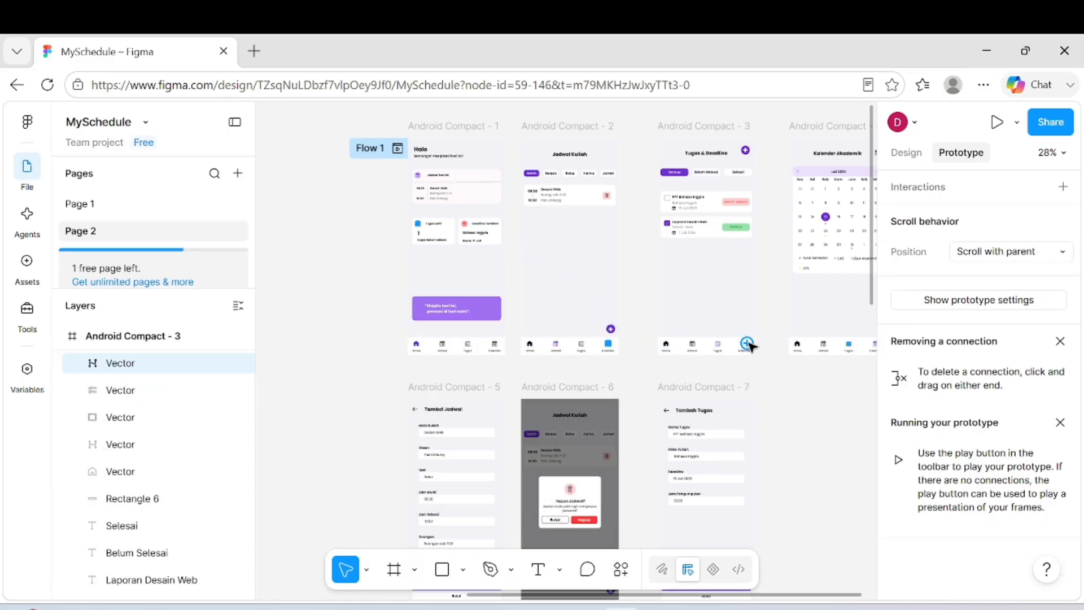
{"action": "left_click_drag", "start_coordinate": [748, 343], "coordinate": [814, 316]}
{"action": "left_click", "coordinate": [876, 289]}
- Link the plus sign of Android Compact - 3 to the Tambah Tugas frame, Android Compact - 7, with an instant on-tap navigation
{"action": "scroll", "coordinate": [793, 410], "scroll_direction": "down", "scroll_amount": 2}
{"action": "scroll", "coordinate": [793, 411], "scroll_direction": "right", "scroll_amount": 1}
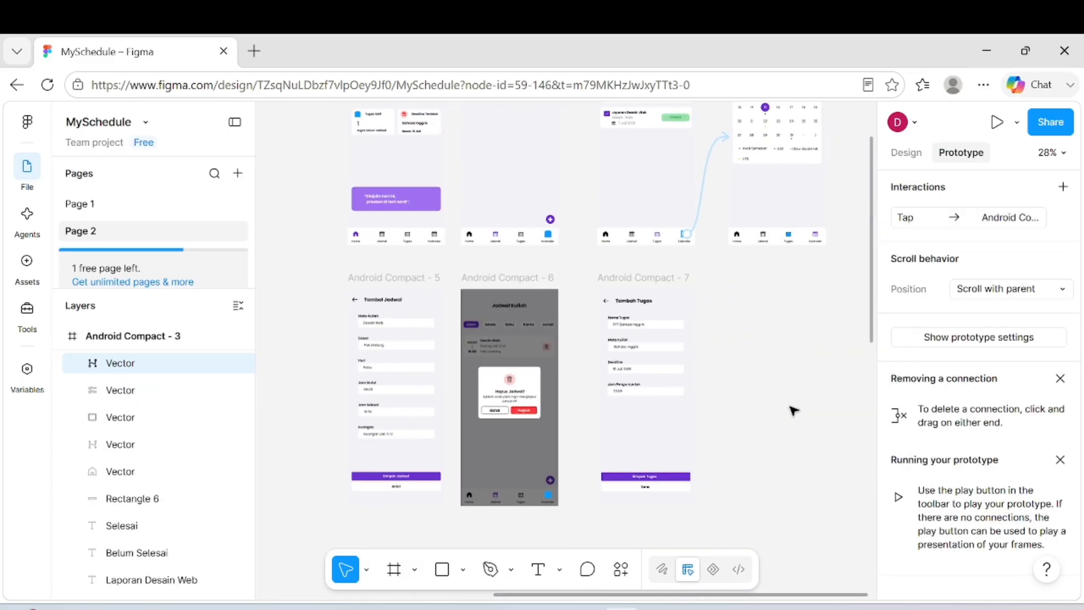
{"action": "scroll", "coordinate": [793, 410], "scroll_direction": "up", "scroll_amount": 2}
{"action": "left_click", "coordinate": [685, 168]}
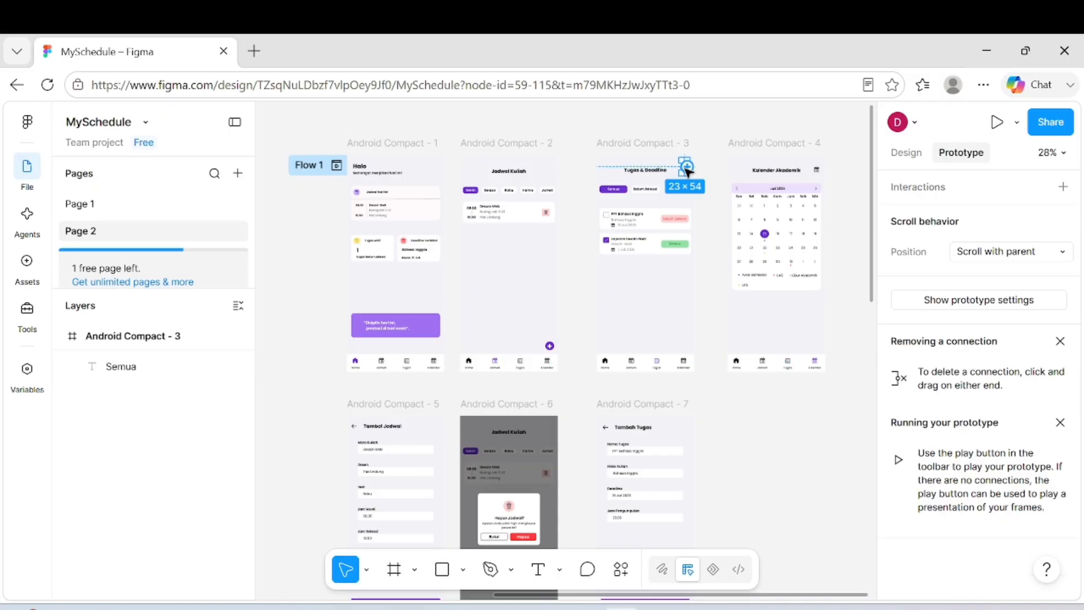
{"action": "left_click_drag", "start_coordinate": [686, 171], "coordinate": [631, 422]}
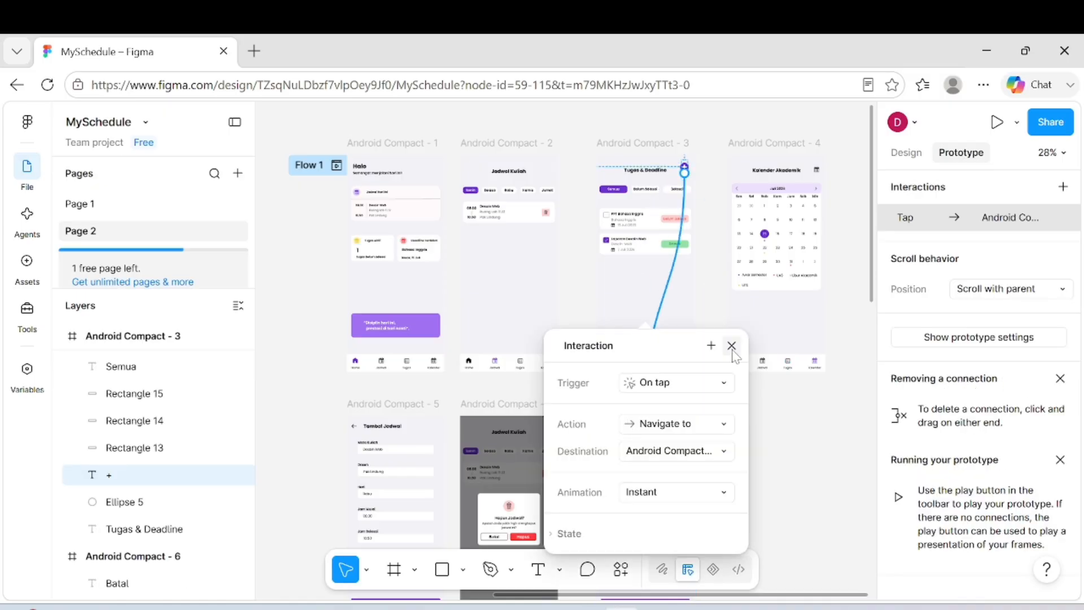
{"action": "left_click", "coordinate": [733, 346]}
- Link the back arrow of Android Compact - 7 to Android Compact - 3 with an instant on-tap navigation
{"action": "left_click", "coordinate": [609, 428]}
{"action": "left_click_drag", "start_coordinate": [623, 375], "coordinate": [624, 372]}
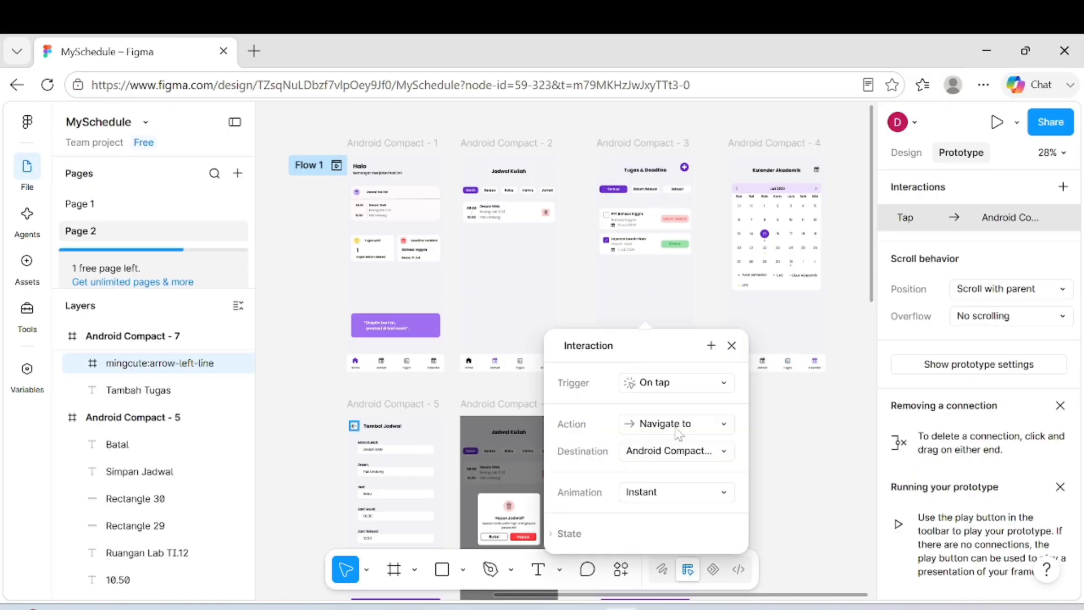
{"action": "left_click", "coordinate": [731, 357]}
- Link the Simpan Tugas and Batal buttons of Android Compact - 7 to Android Compact - 3
{"action": "scroll", "coordinate": [649, 428], "scroll_direction": "down", "scroll_amount": 3}
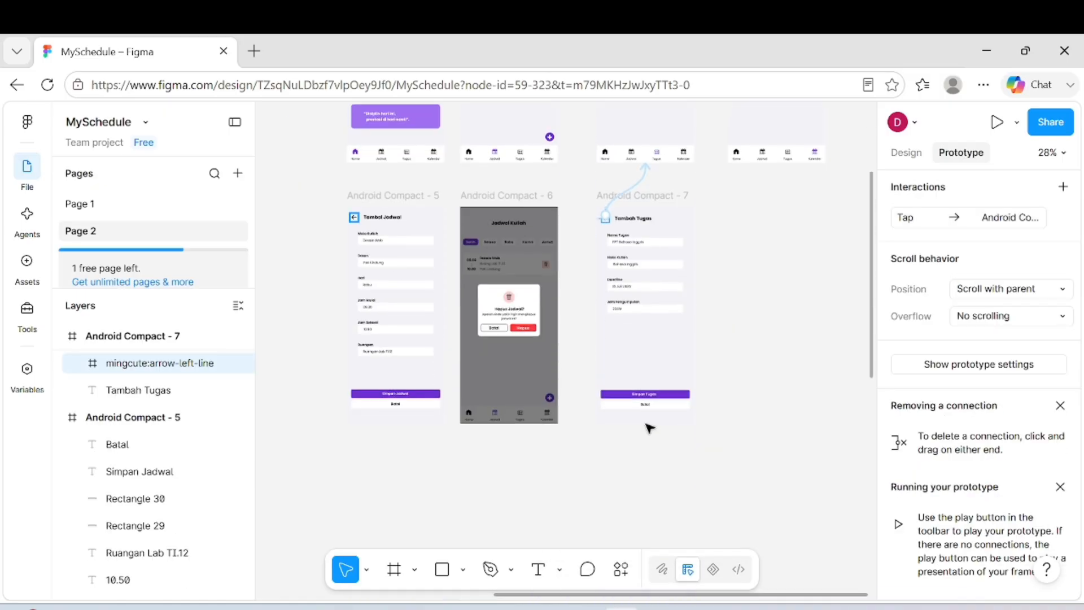
{"action": "left_click", "coordinate": [666, 398]}
{"action": "left_click_drag", "start_coordinate": [646, 342], "coordinate": [649, 156]}
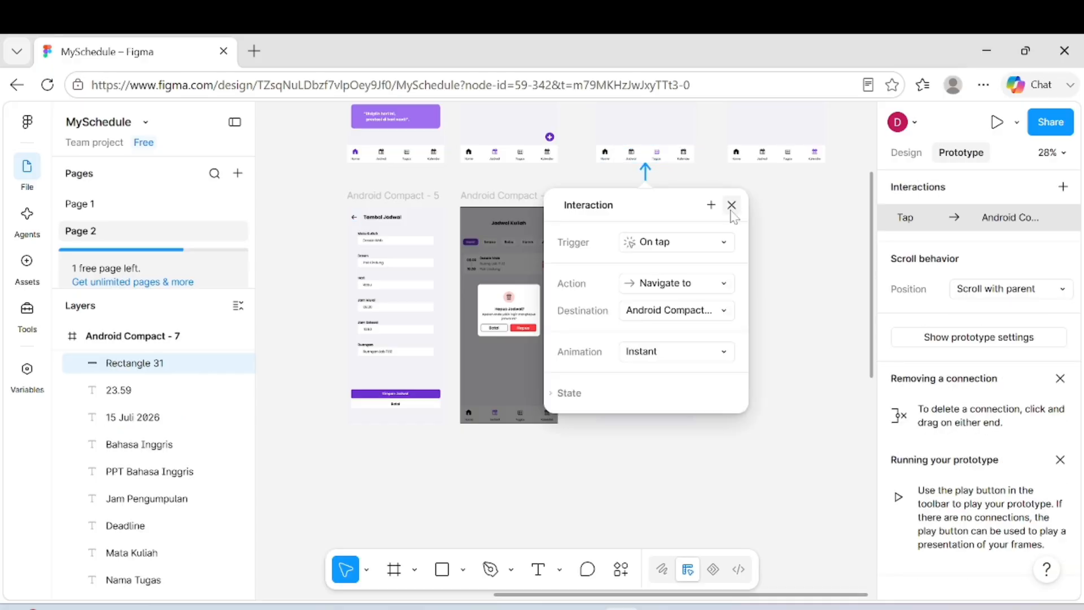
{"action": "left_click", "coordinate": [781, 262]}
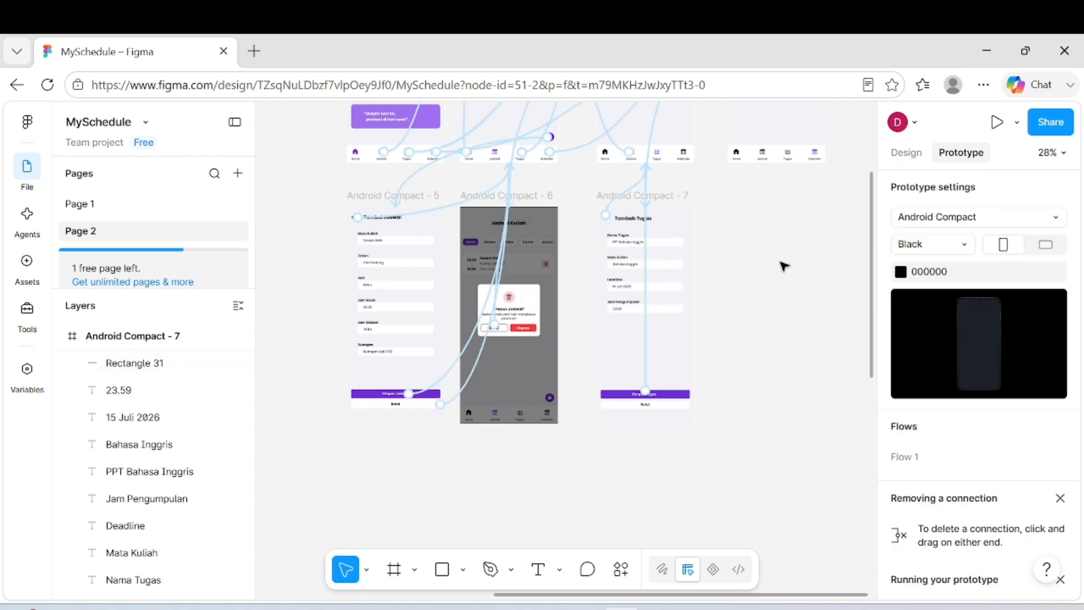
{"action": "left_click", "coordinate": [664, 406]}
{"action": "left_click_drag", "start_coordinate": [645, 400], "coordinate": [649, 159]}
{"action": "left_click", "coordinate": [730, 205]}
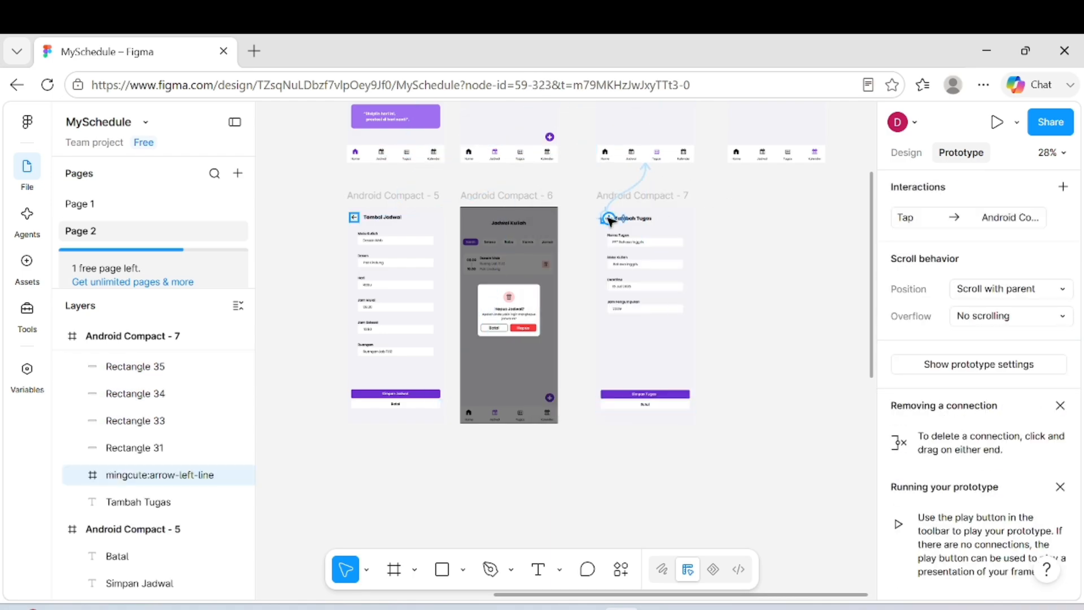
{"action": "left_click", "coordinate": [745, 211]}
- Link the Jadwal icon in the navigation bar of Android Compact - 4 to Android Compact - 2
{"action": "scroll", "coordinate": [747, 212], "scroll_direction": "up", "scroll_amount": 5}
{"action": "scroll", "coordinate": [747, 211], "scroll_direction": "right", "scroll_amount": 4}
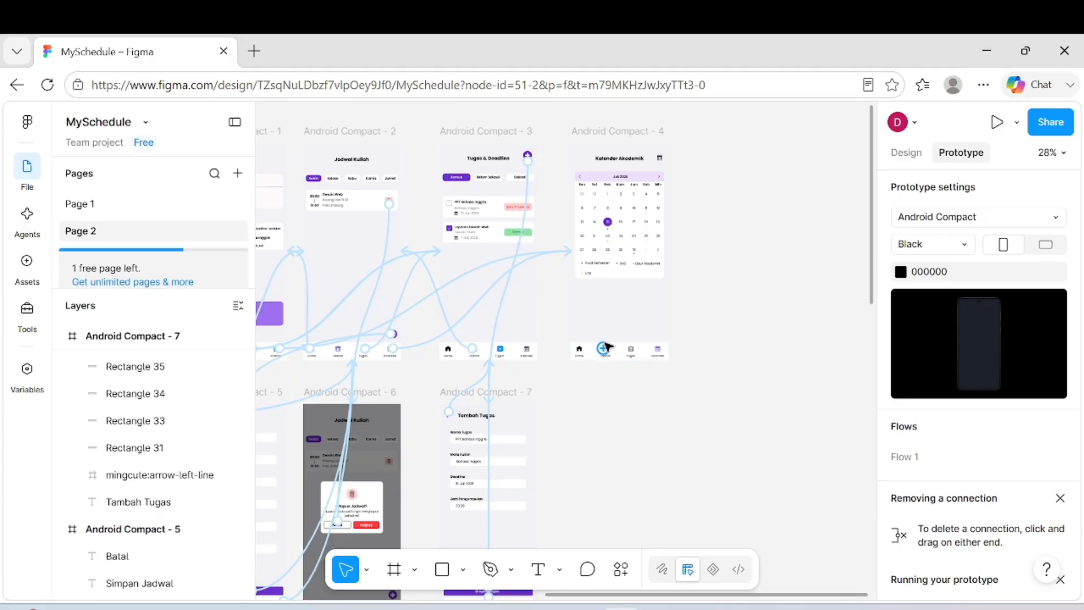
{"action": "left_click", "coordinate": [354, 317]}
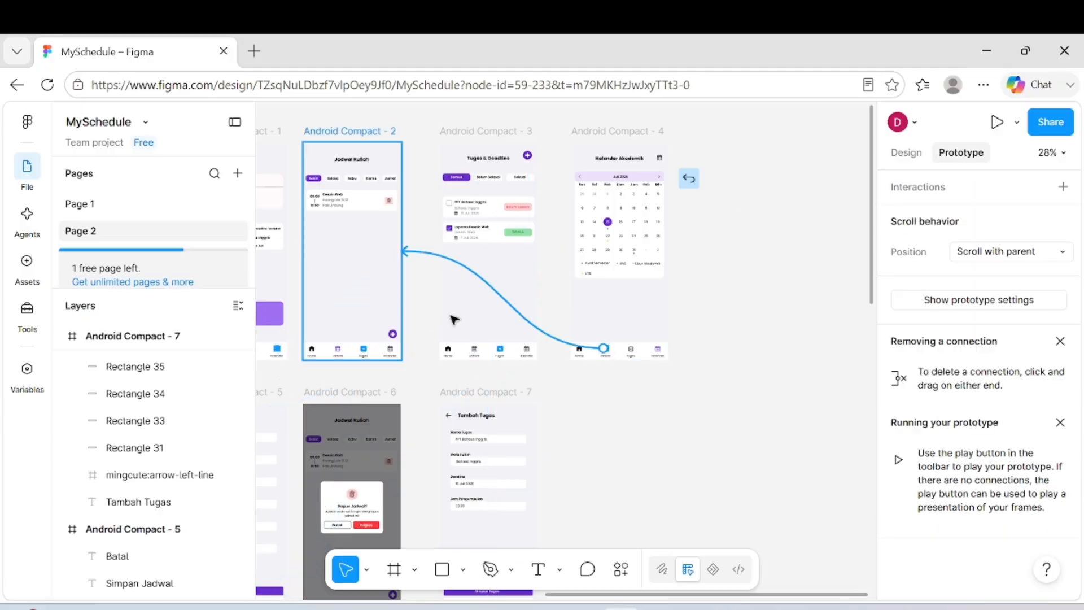
- Link the Tugas icon of Android Compact - 4 to Android Compact - 3 and its Home icon to Android Compact - 1
{"action": "left_click", "coordinate": [631, 355]}
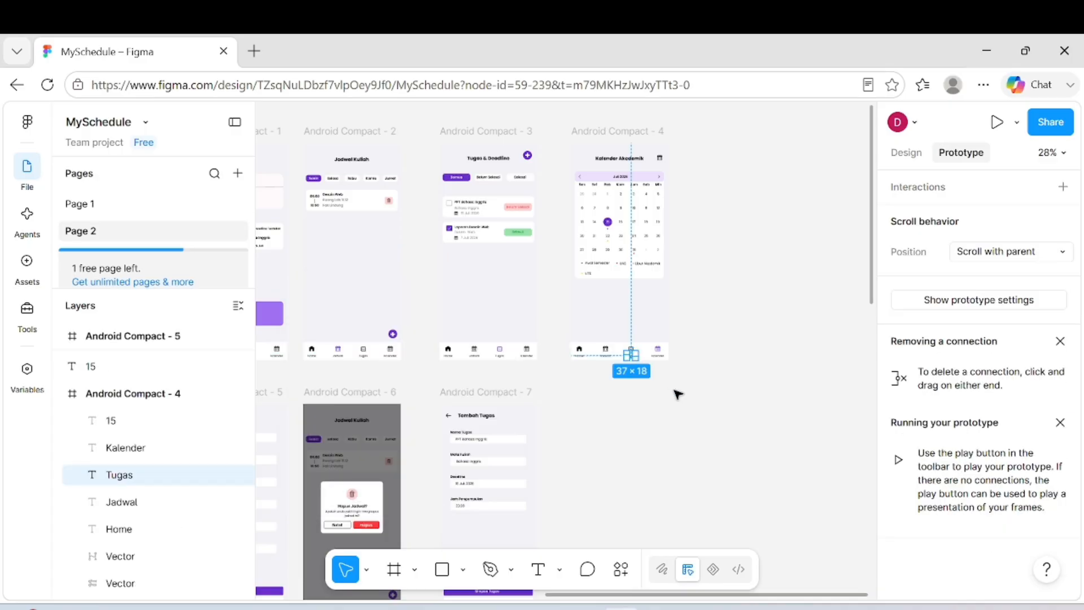
{"action": "scroll", "coordinate": [676, 390], "scroll_direction": "up", "scroll_amount": 3}
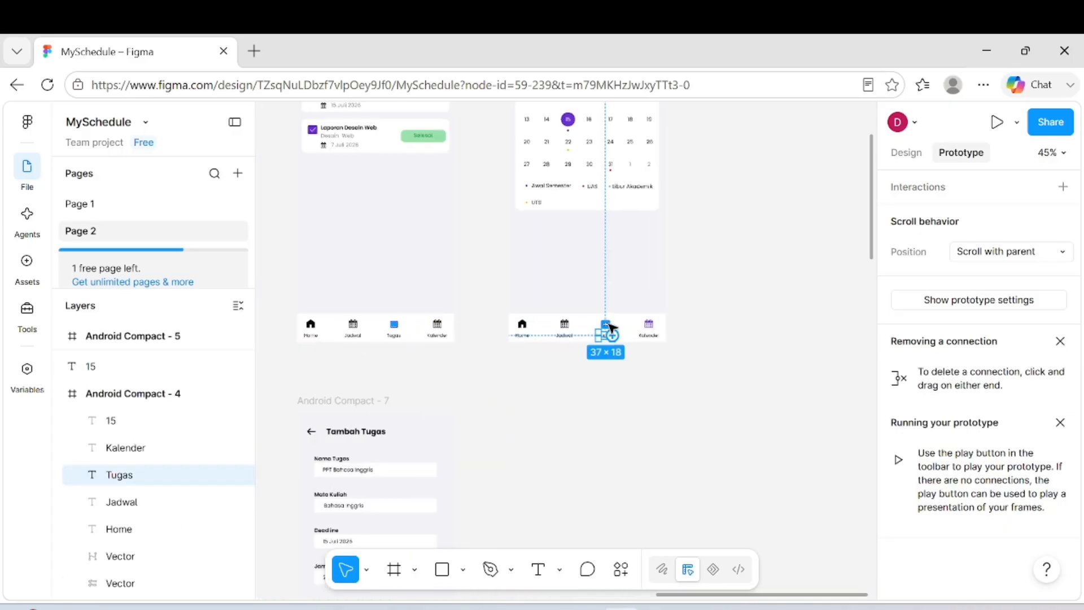
{"action": "left_click", "coordinate": [657, 357]}
{"action": "left_click", "coordinate": [605, 323]}
{"action": "left_click_drag", "start_coordinate": [604, 323], "coordinate": [338, 279]}
{"action": "left_click", "coordinate": [549, 219]}
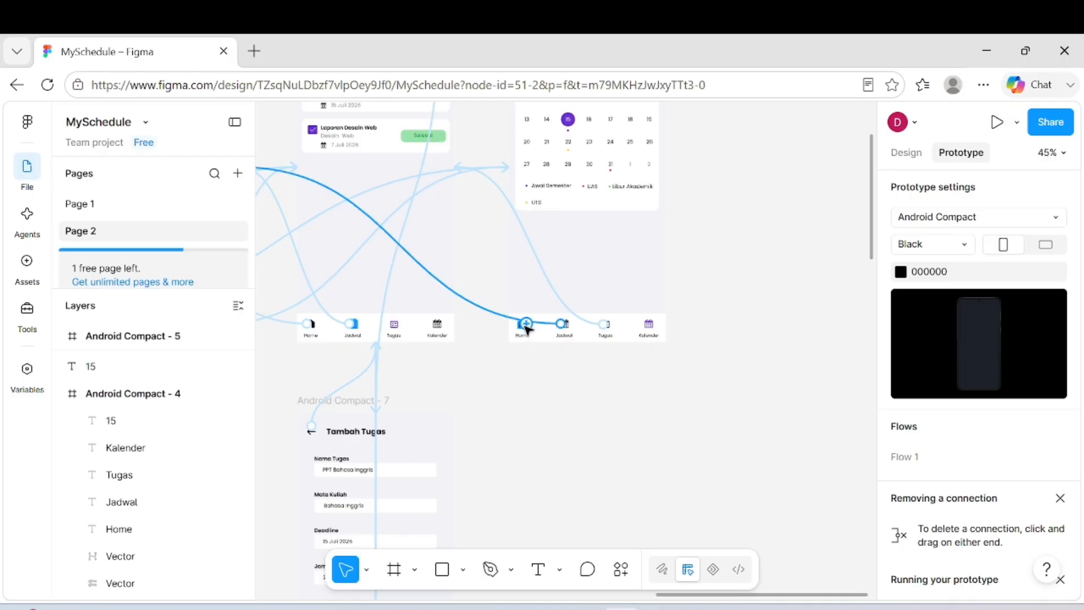
{"action": "left_click_drag", "start_coordinate": [527, 324], "coordinate": [379, 275]}
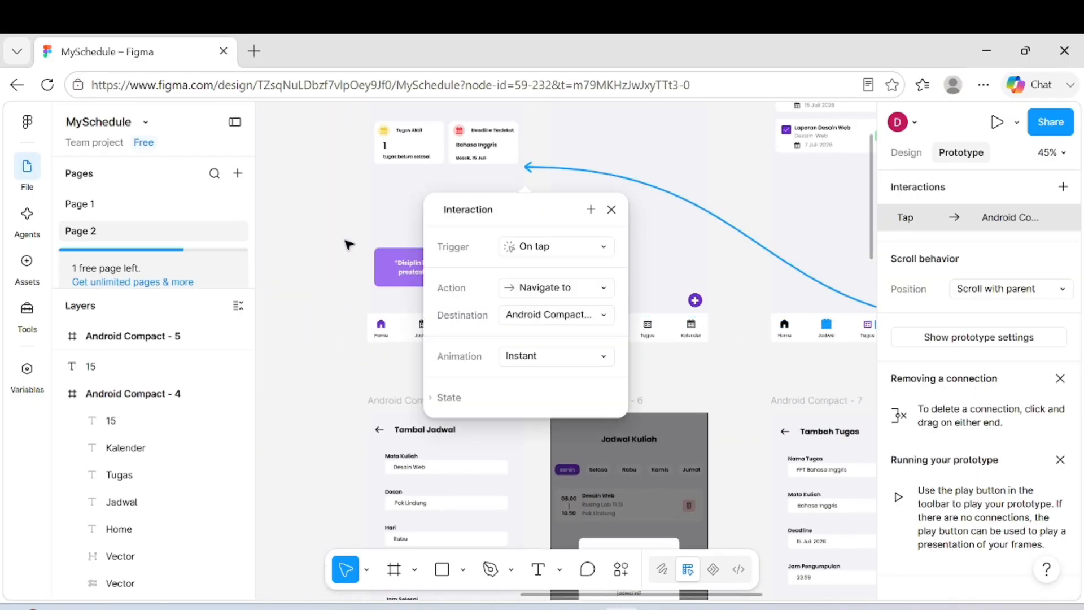
{"action": "left_click", "coordinate": [347, 243]}
- Run the prototype in presentation view and go from the Home screen to the Jadwal Kuliah screen
{"action": "scroll", "coordinate": [347, 242], "scroll_direction": "down", "scroll_amount": 5}
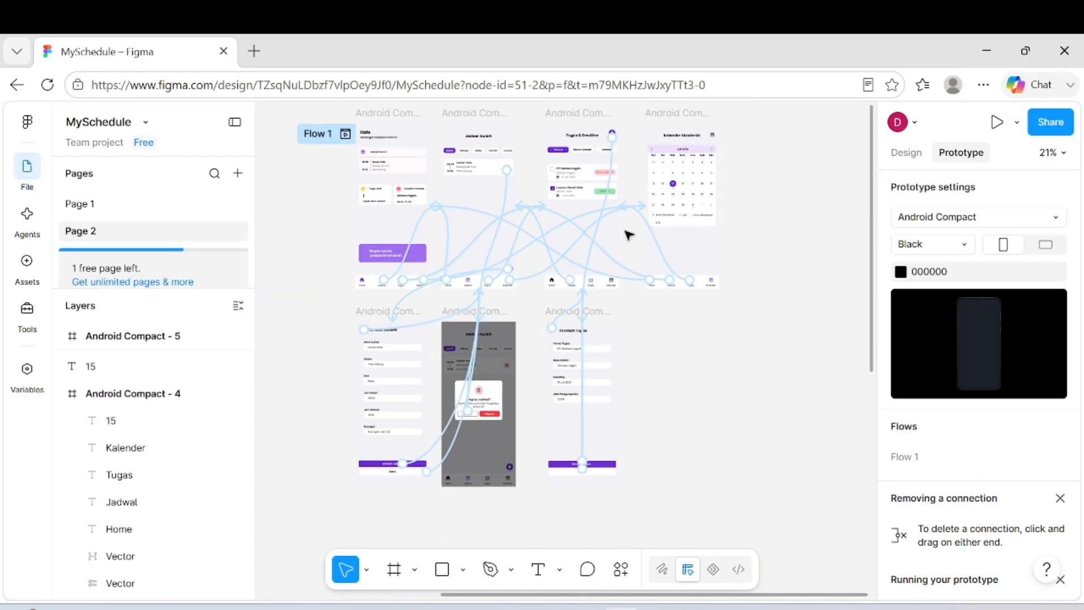
{"action": "left_click", "coordinate": [997, 122]}
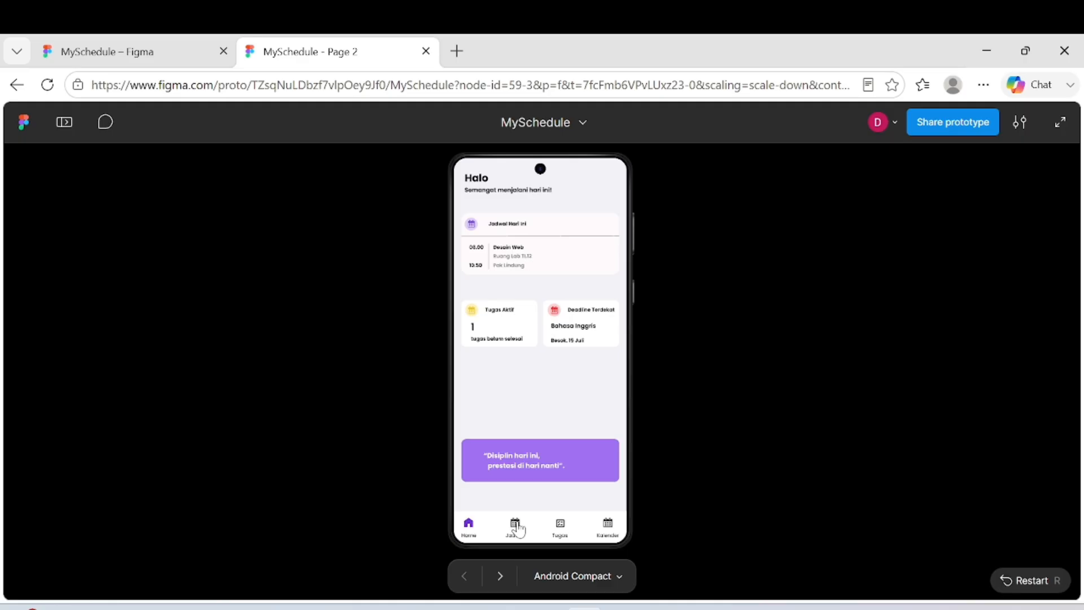
{"action": "left_click", "coordinate": [517, 524]}
{"action": "left_click", "coordinate": [515, 527]}
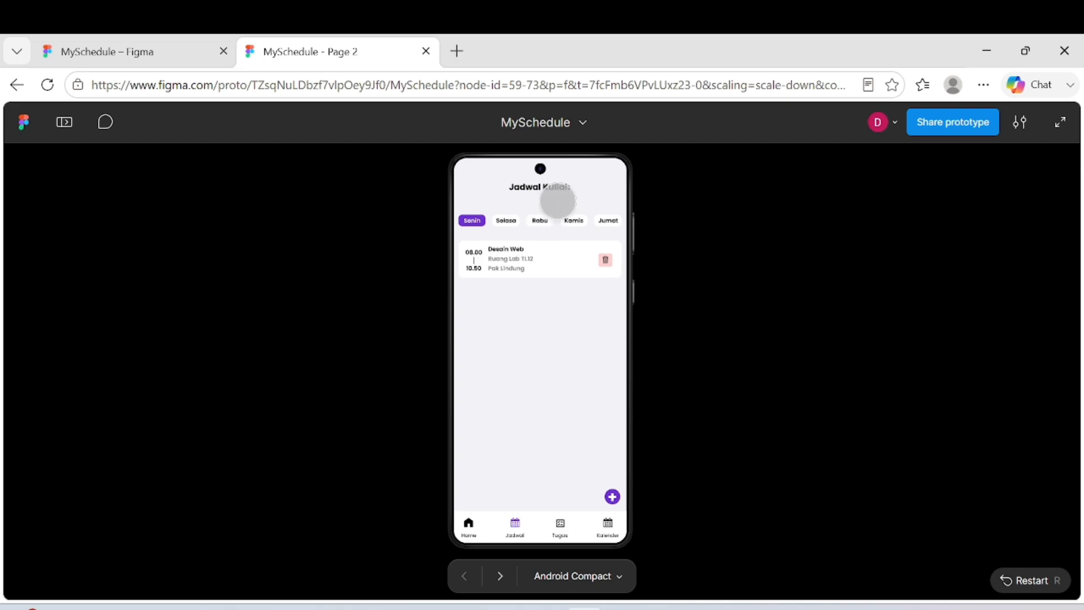
{"action": "left_click", "coordinate": [603, 216]}
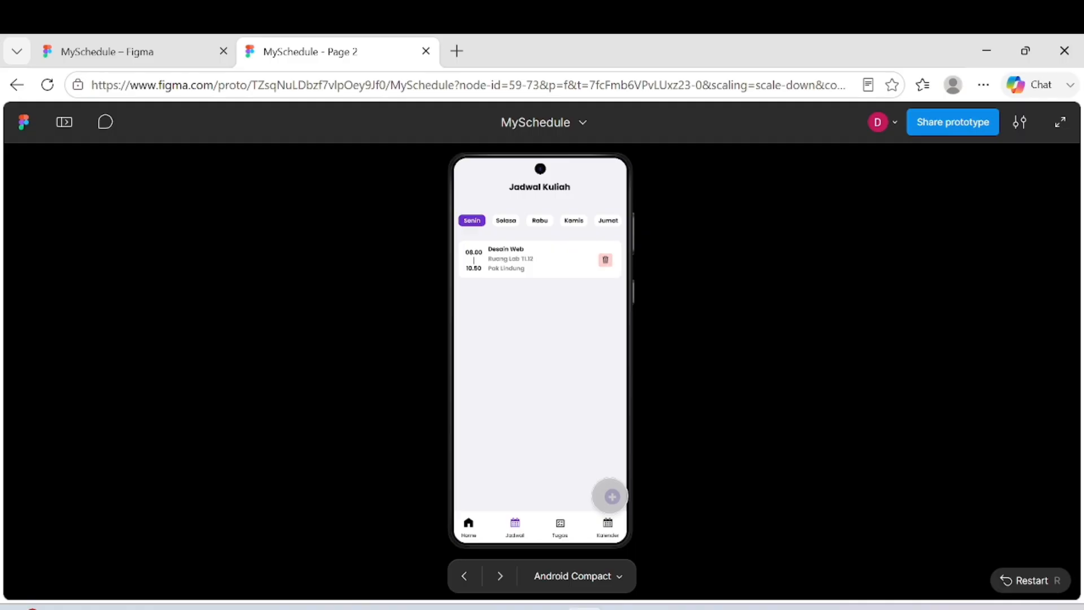
- Test the add-schedule form and the Hapus Jadwal dialog in the prototype, leaving each with Batal
{"action": "left_click", "coordinate": [610, 496]}
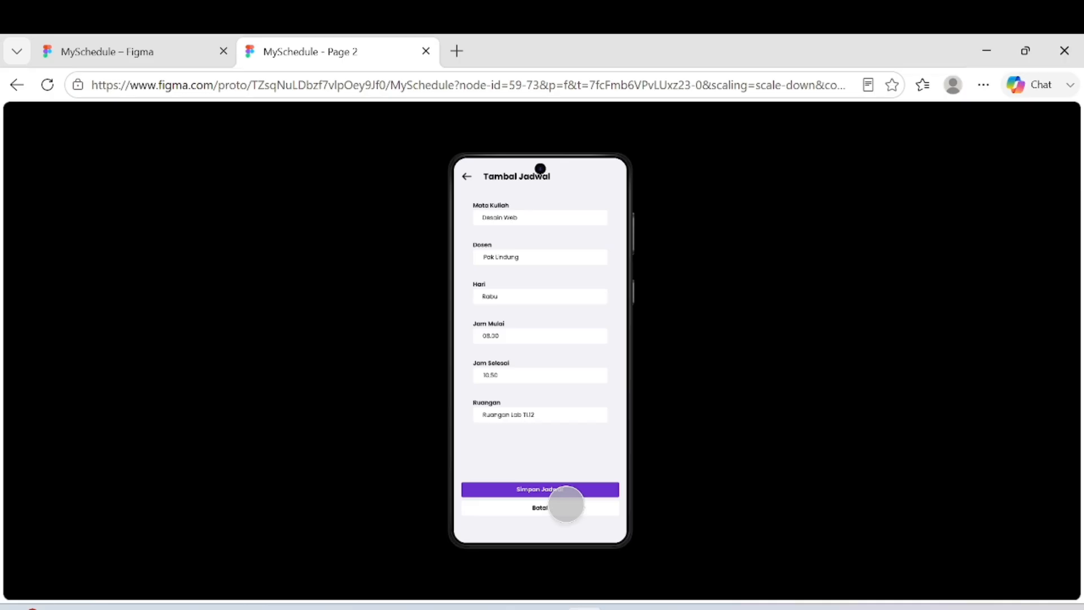
{"action": "left_click", "coordinate": [561, 505]}
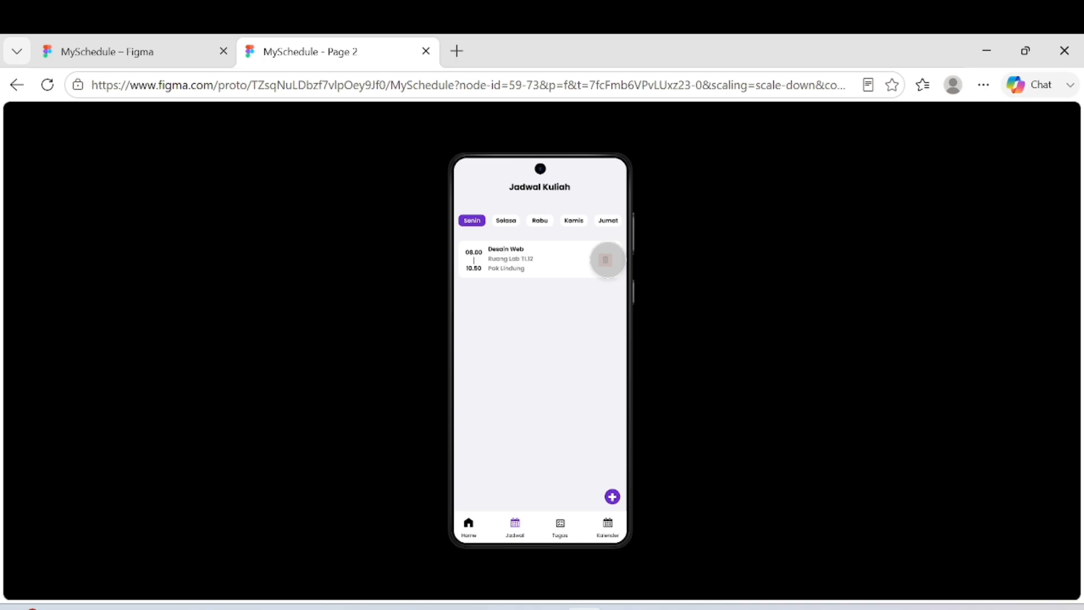
{"action": "left_click", "coordinate": [607, 259]}
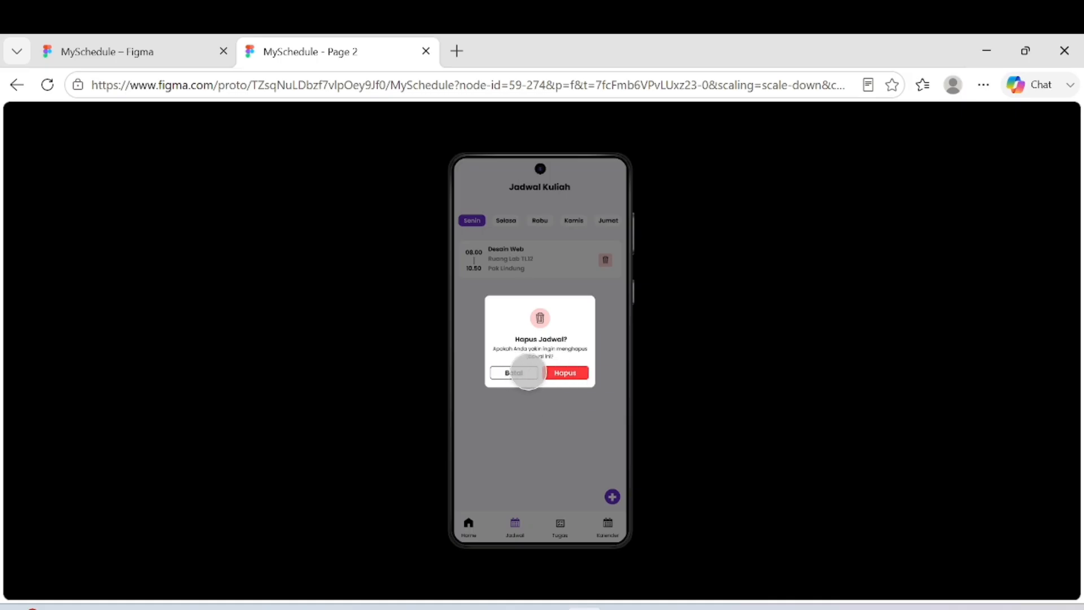
{"action": "left_click", "coordinate": [517, 372]}
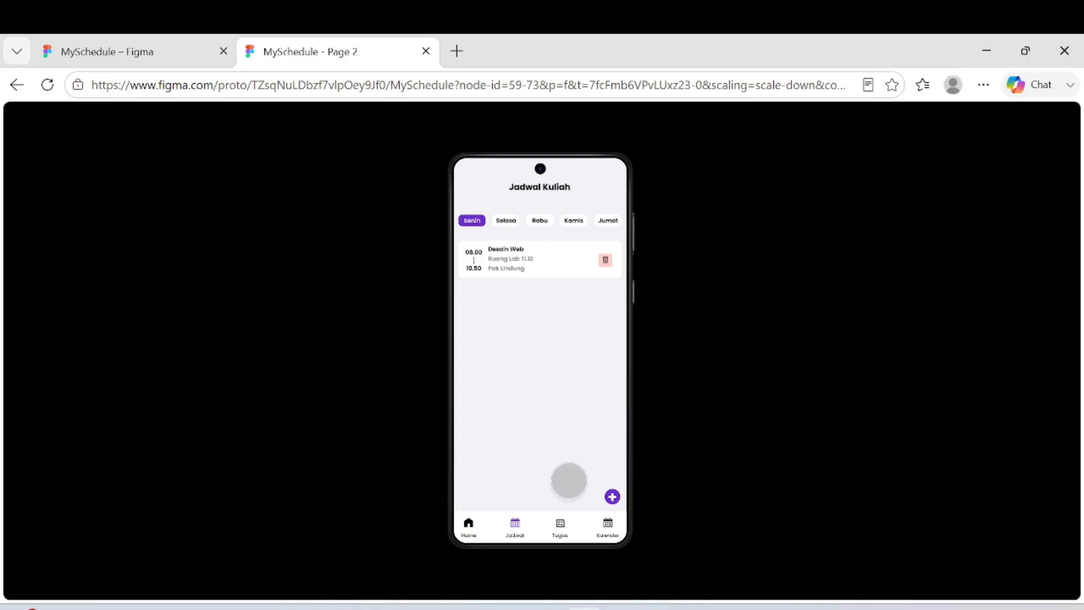
- Test the Tugas screen's add-task form with Simpan Tugas, and open the Kalender screen in the prototype
{"action": "left_click", "coordinate": [561, 522]}
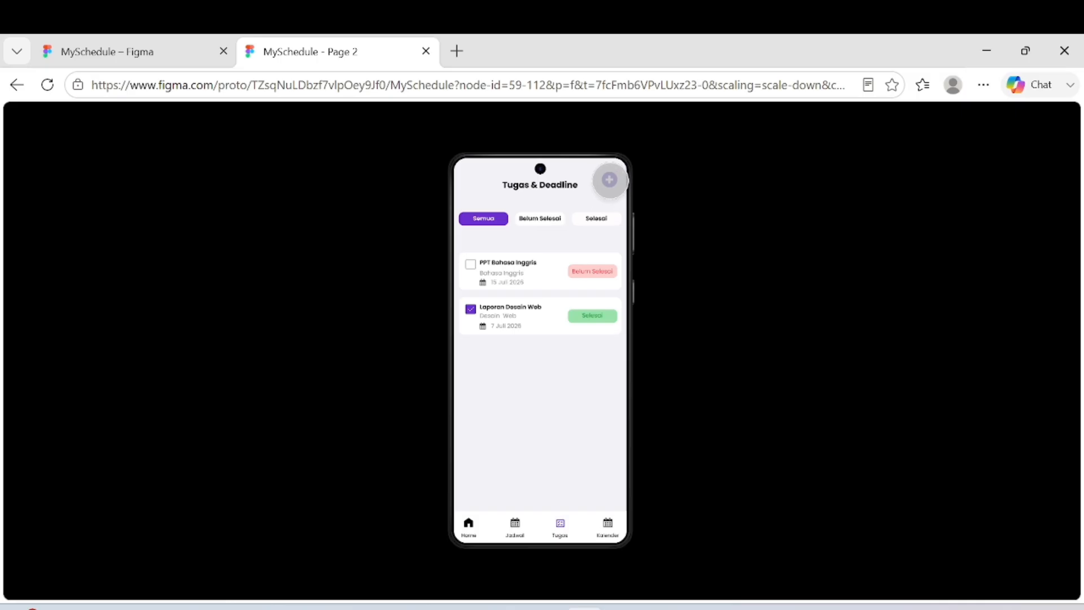
{"action": "left_click", "coordinate": [610, 180]}
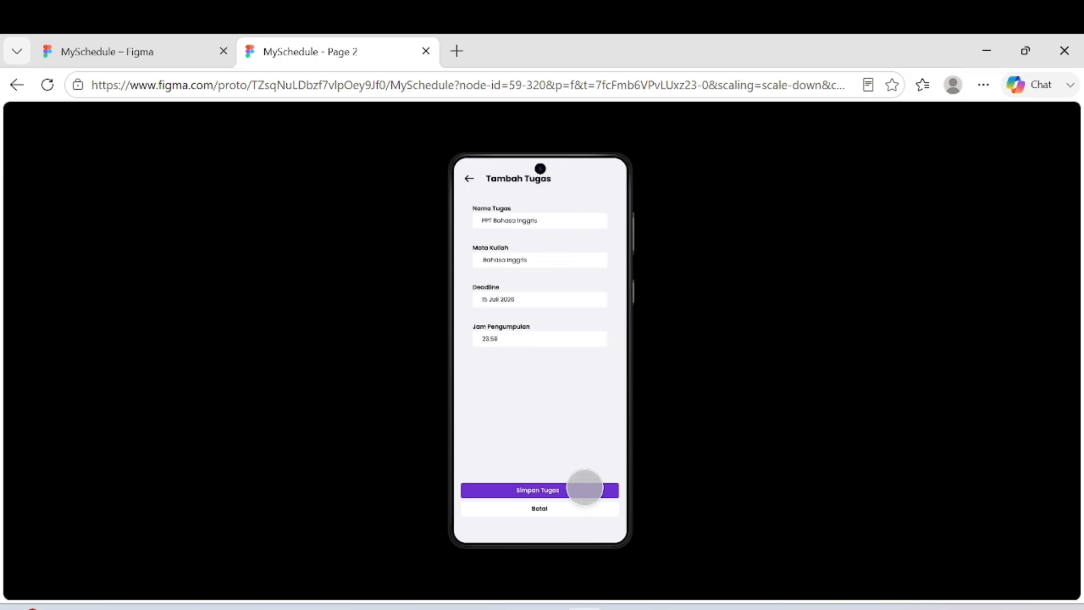
{"action": "left_click", "coordinate": [584, 489]}
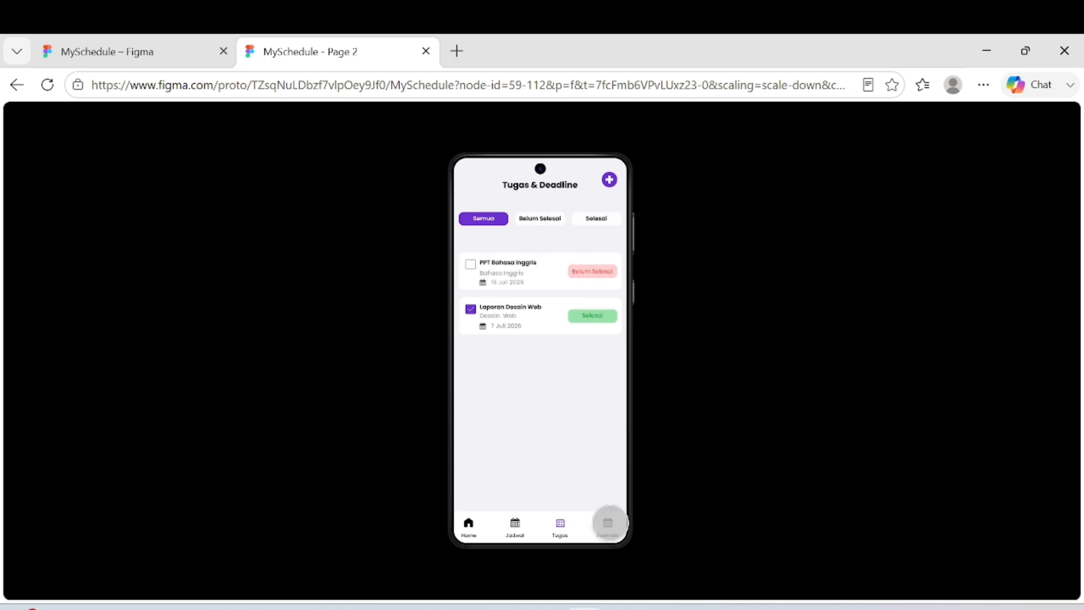
{"action": "left_click", "coordinate": [609, 522]}
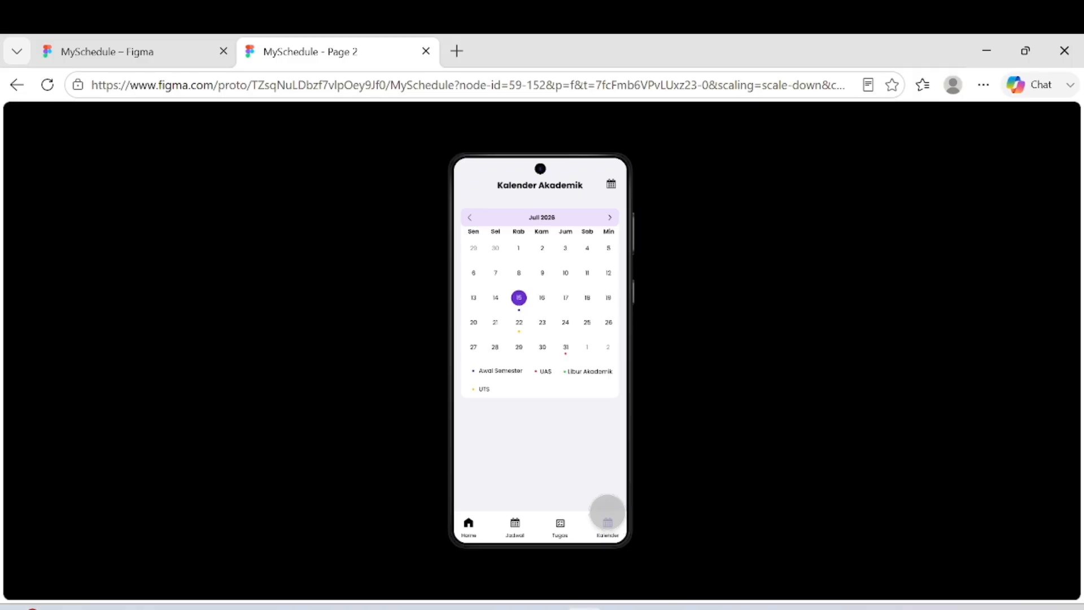